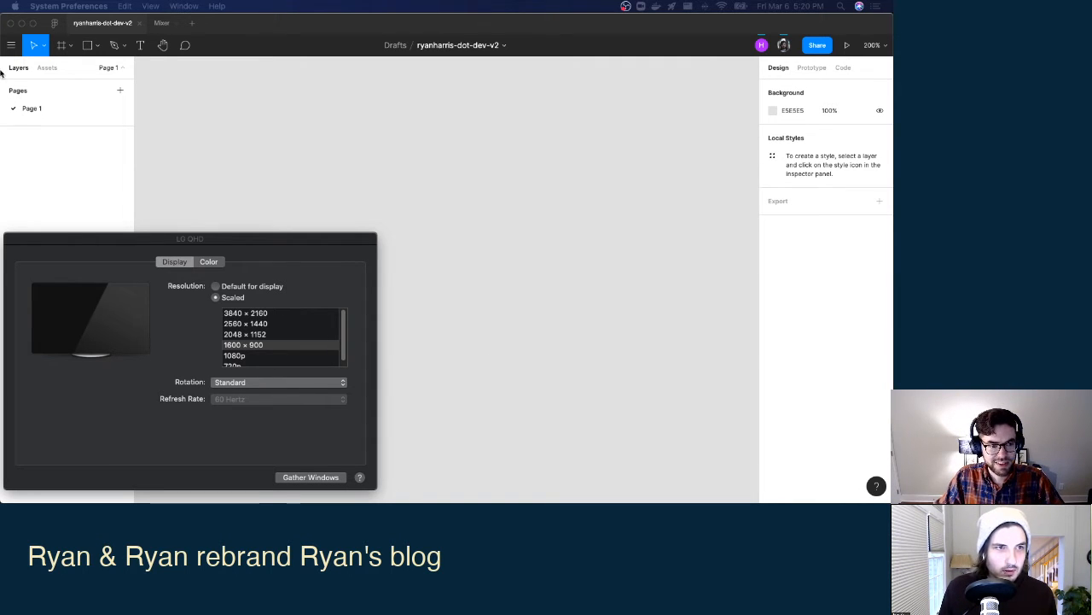
Quit System Preferences with its display settings and switch to Figma.
click(253, 265)
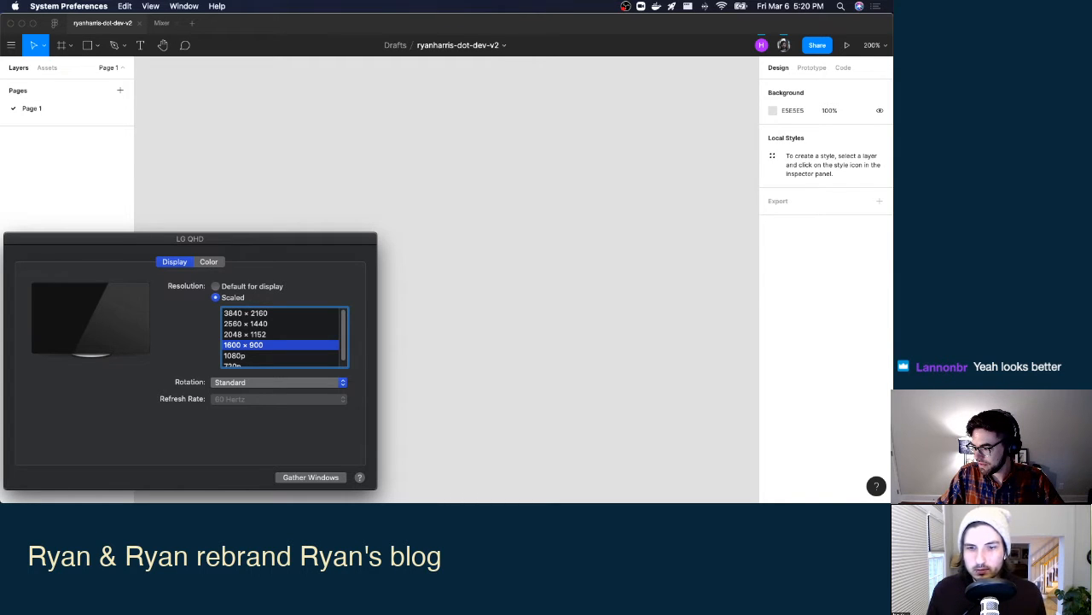
key(super+q)
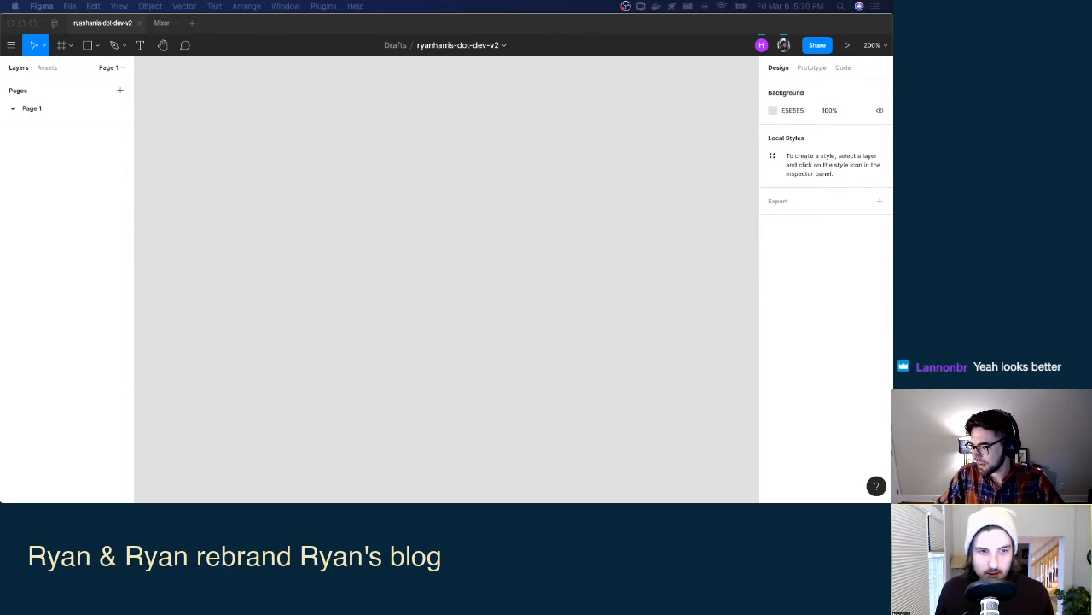
click(392, 19)
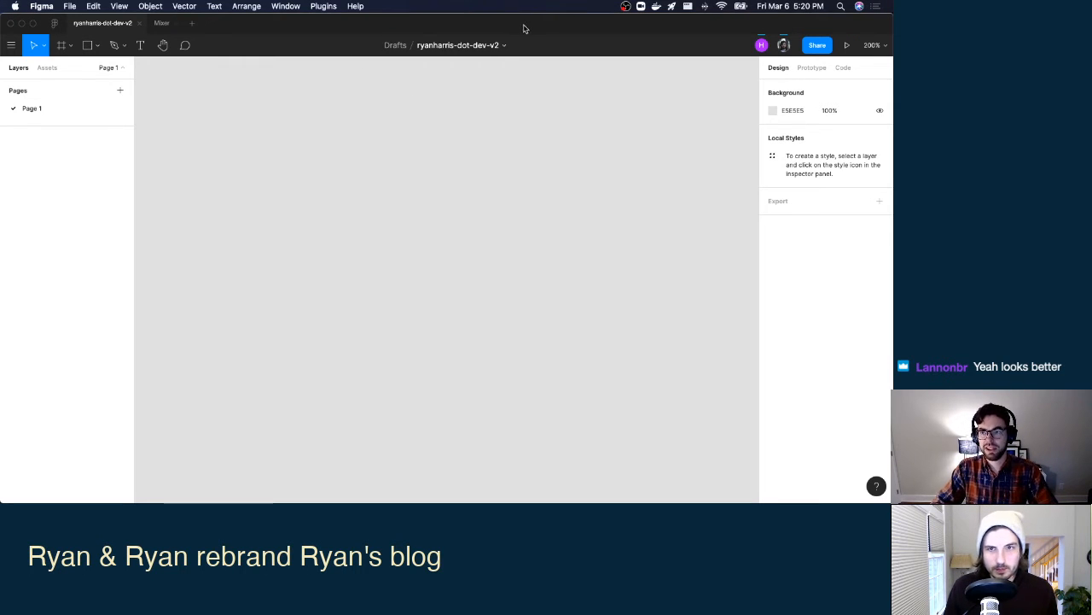
Shrink the Figma window so the windows behind it can be reached, extending it to the screen's left edge.
drag(2, 12, 74, 151)
drag(510, 162, 465, 82)
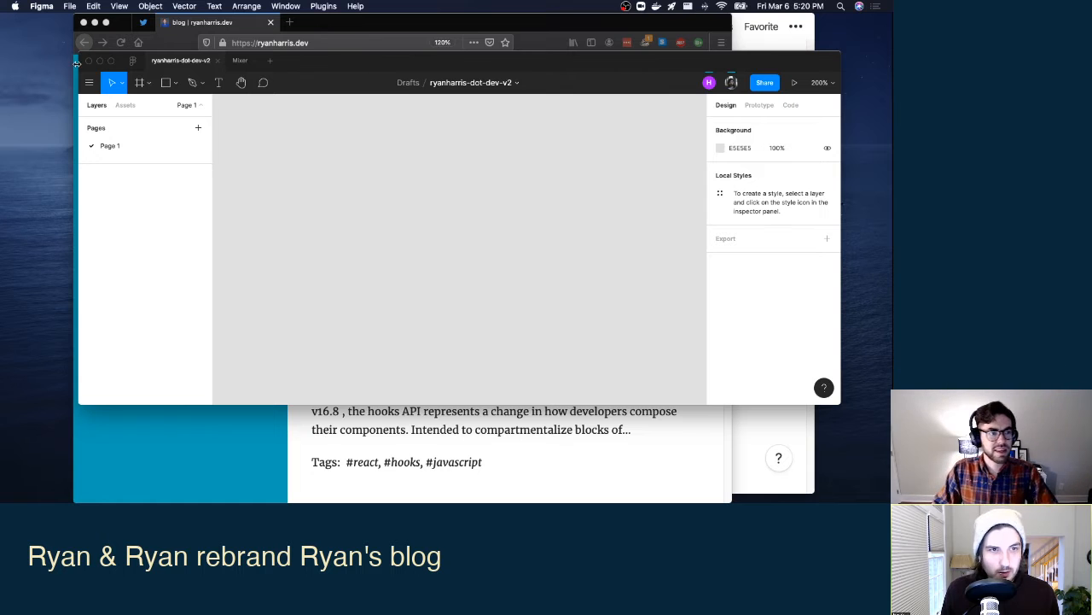
drag(77, 67, 2, 71)
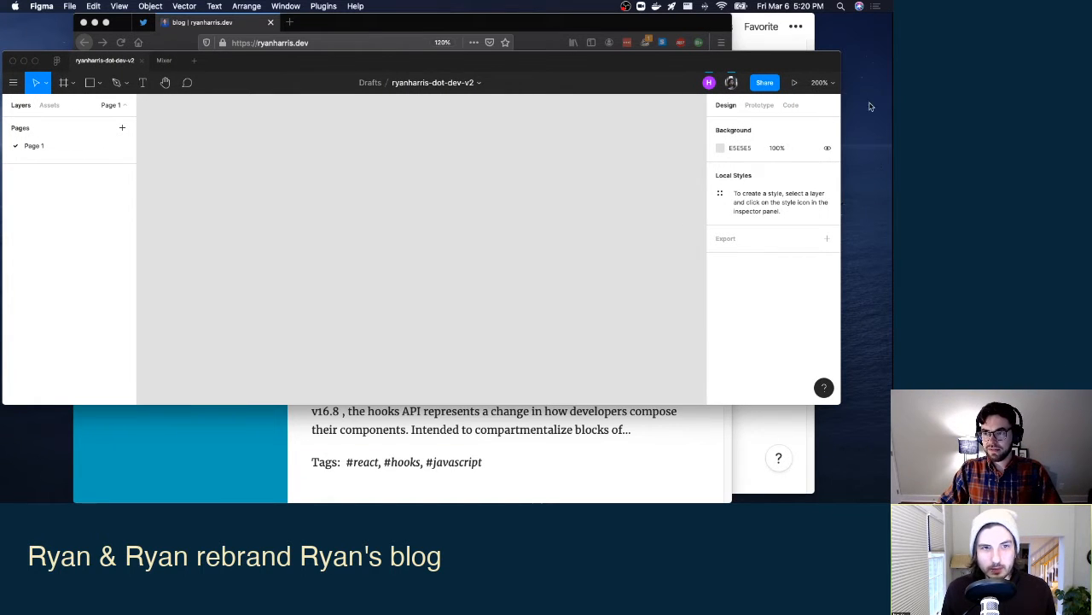
click(821, 81)
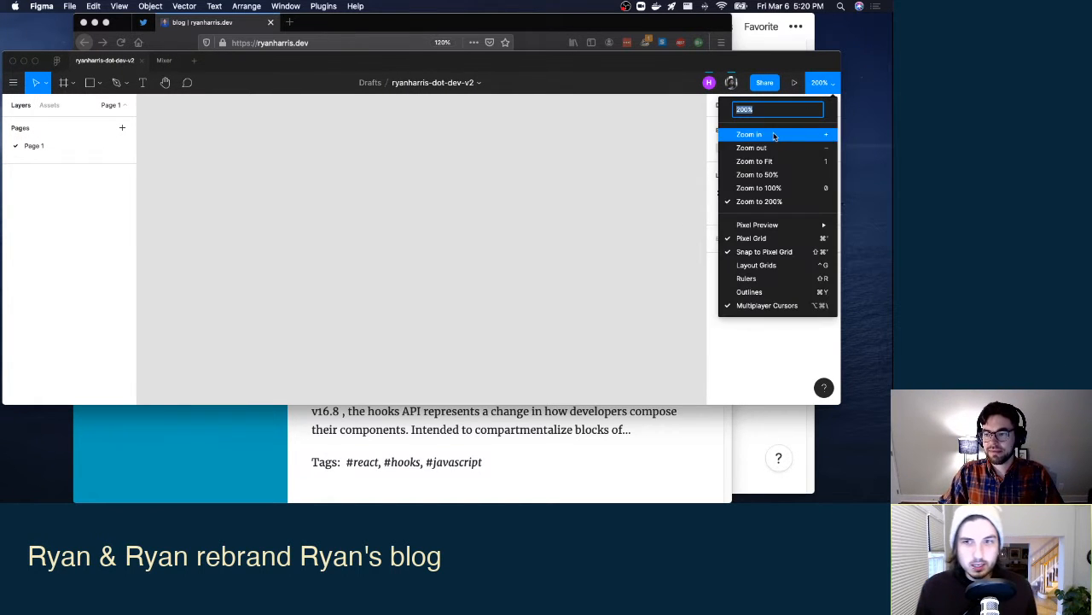
click(817, 77)
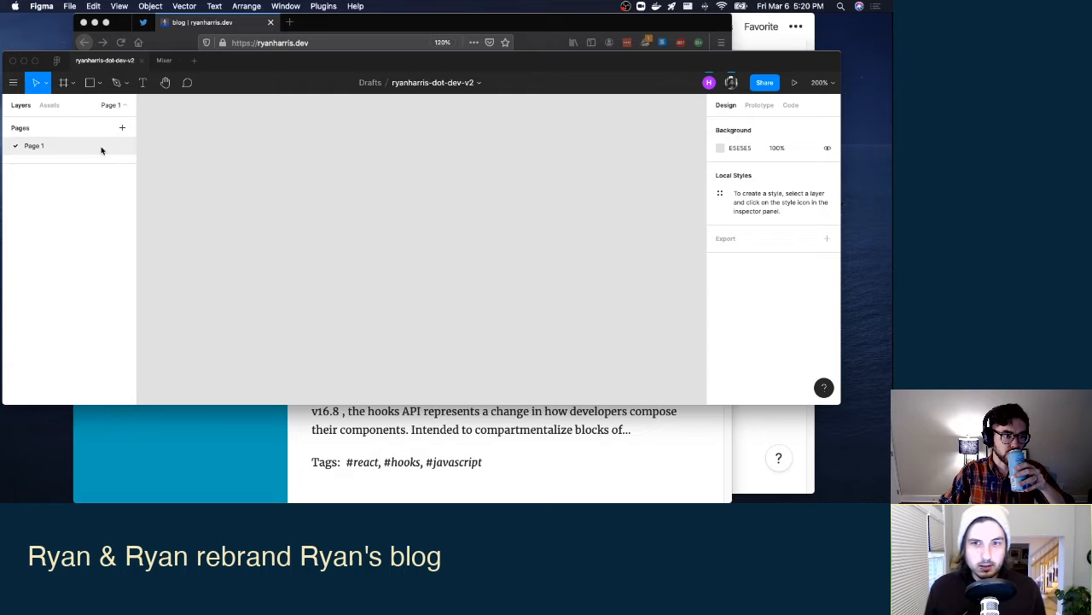
click(124, 127)
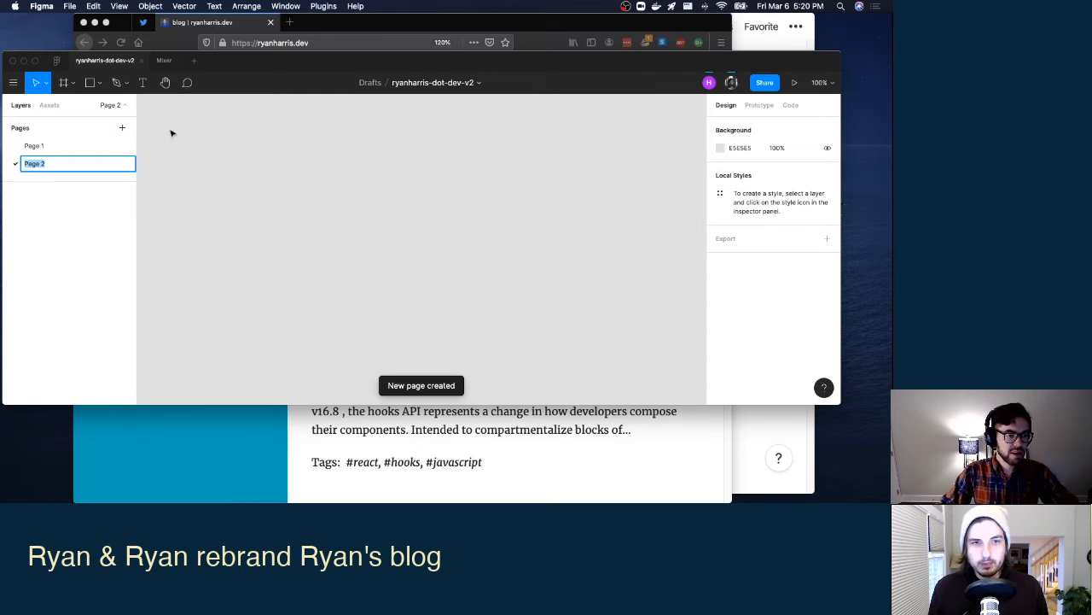
click(37, 205)
right_click(36, 167)
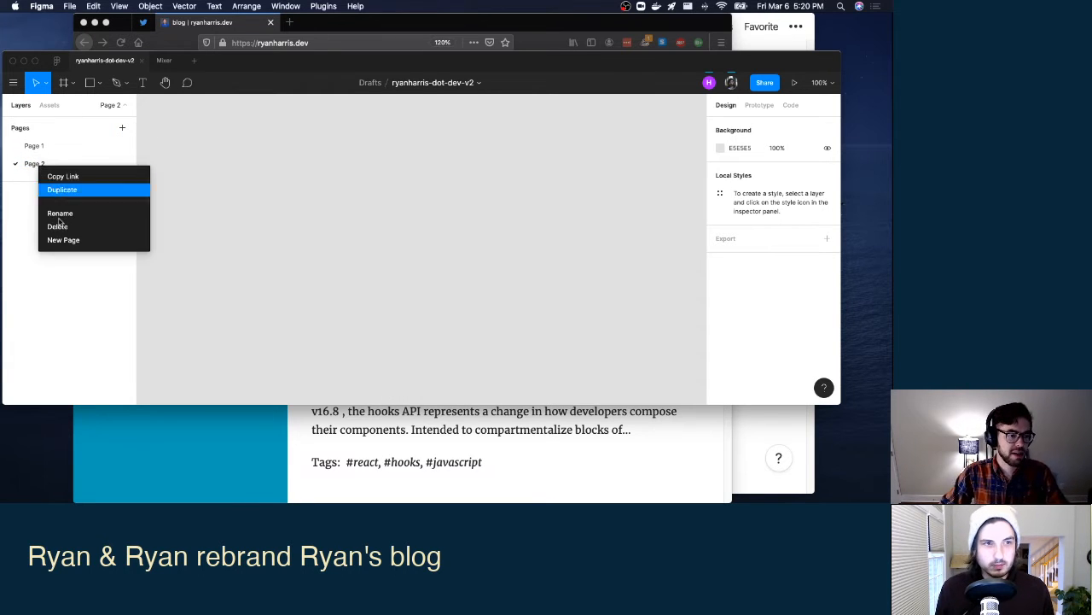
click(72, 227)
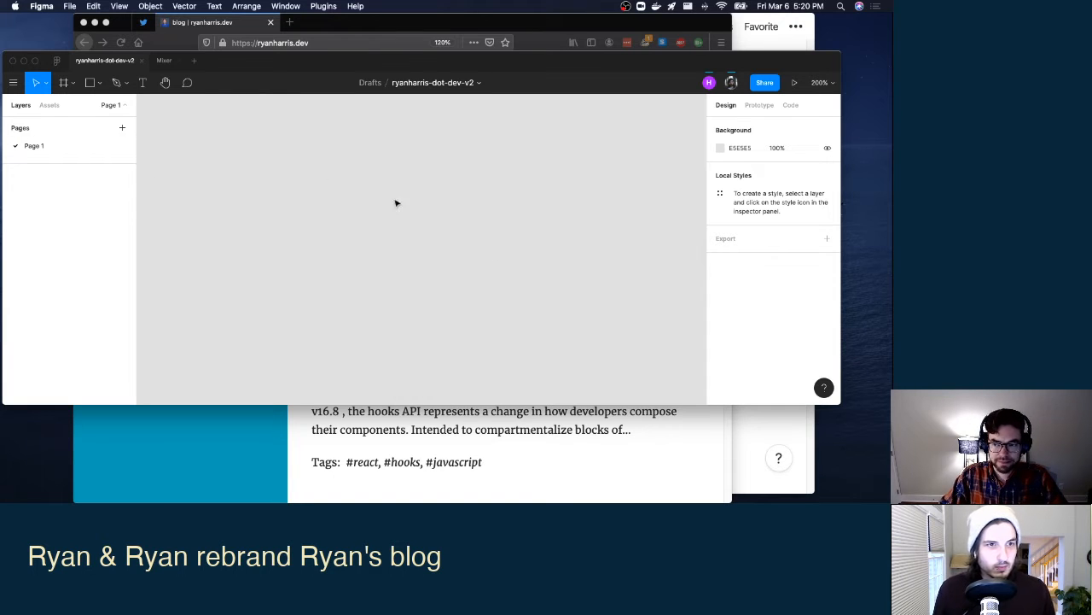
Rename the file's only page to "web".
double_click(32, 147)
text(main)
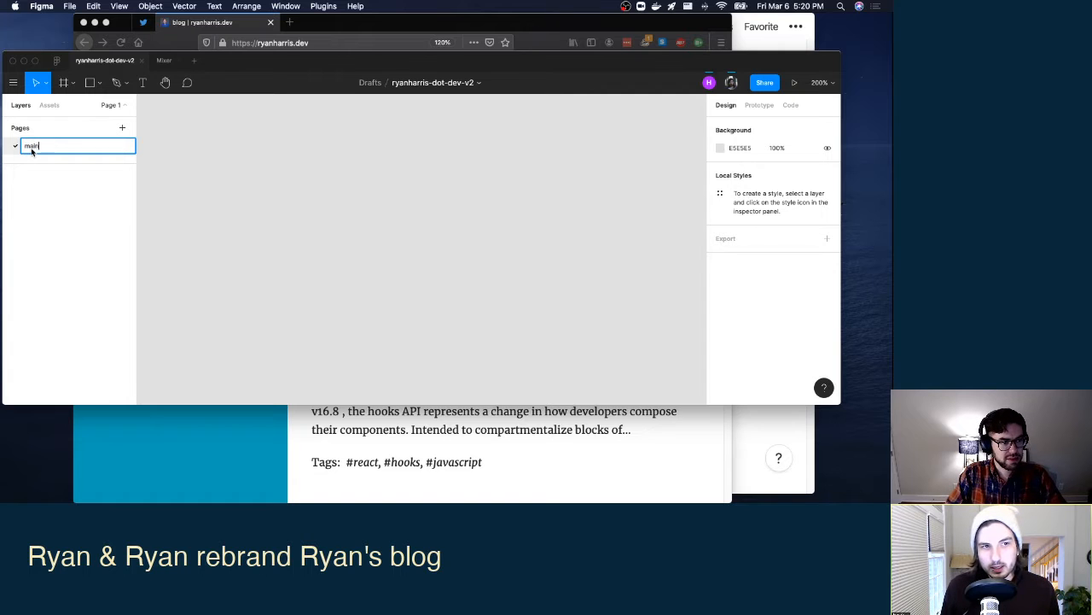
key(BackSpace)
key(BackSpace)
key(BackSpace)
key(BackSpace)
text(web)
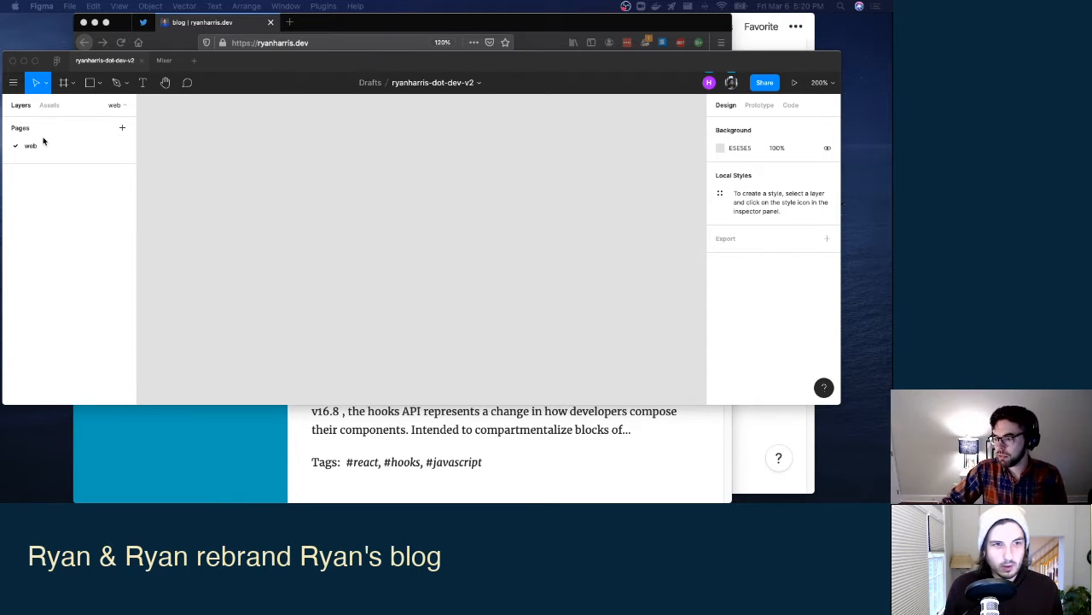
key(ctrl+Up)
click(489, 208)
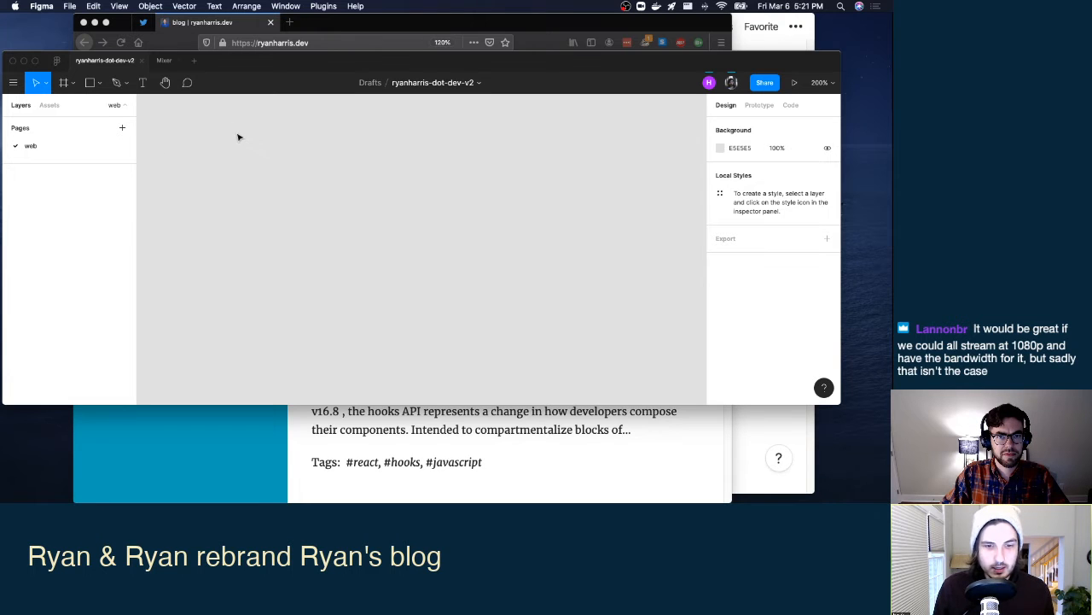
Rename the page to "main".
double_click(35, 148)
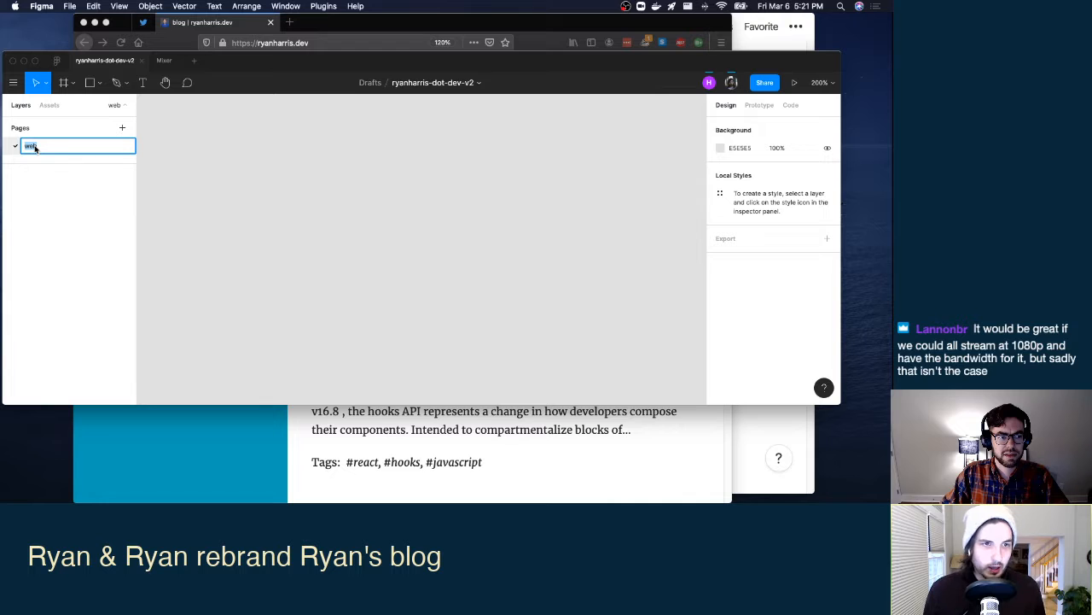
text(main)
key(Return)
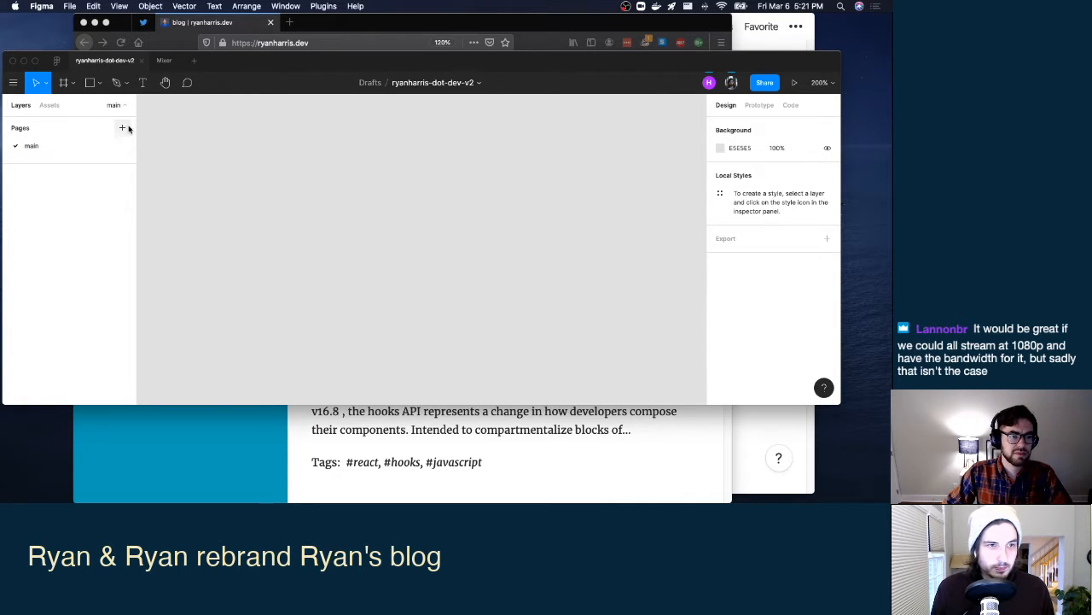
Add a second page named "assets".
click(127, 128)
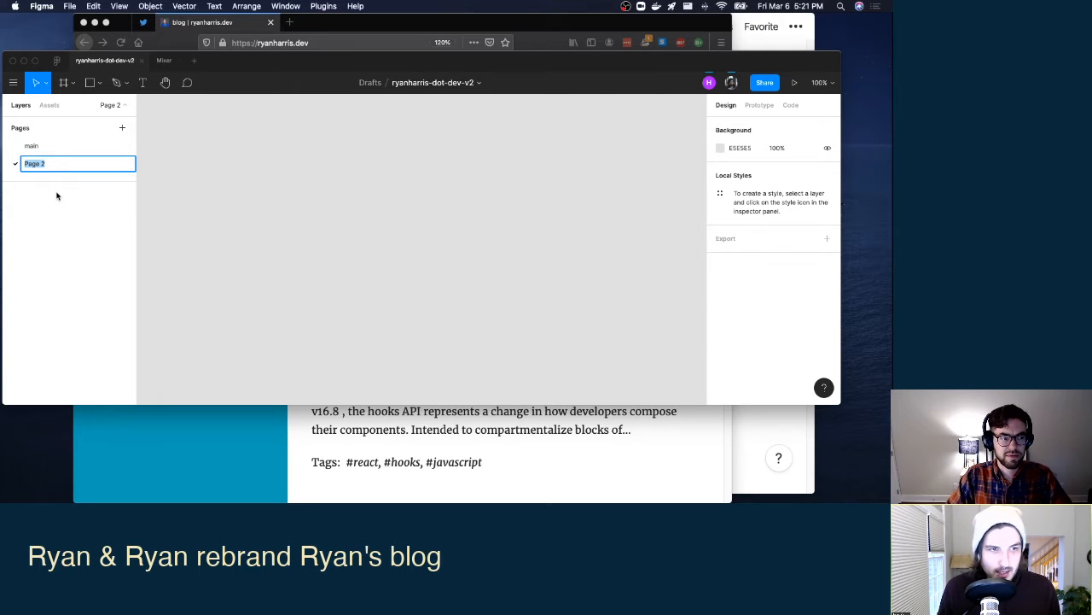
text(assets)
key(Return)
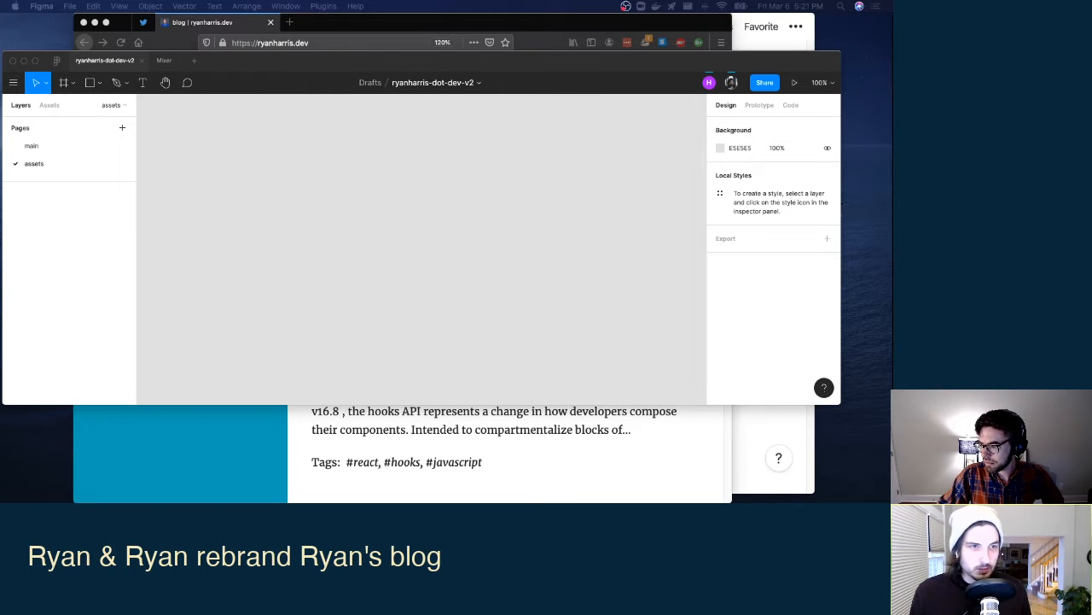
click(15, 243)
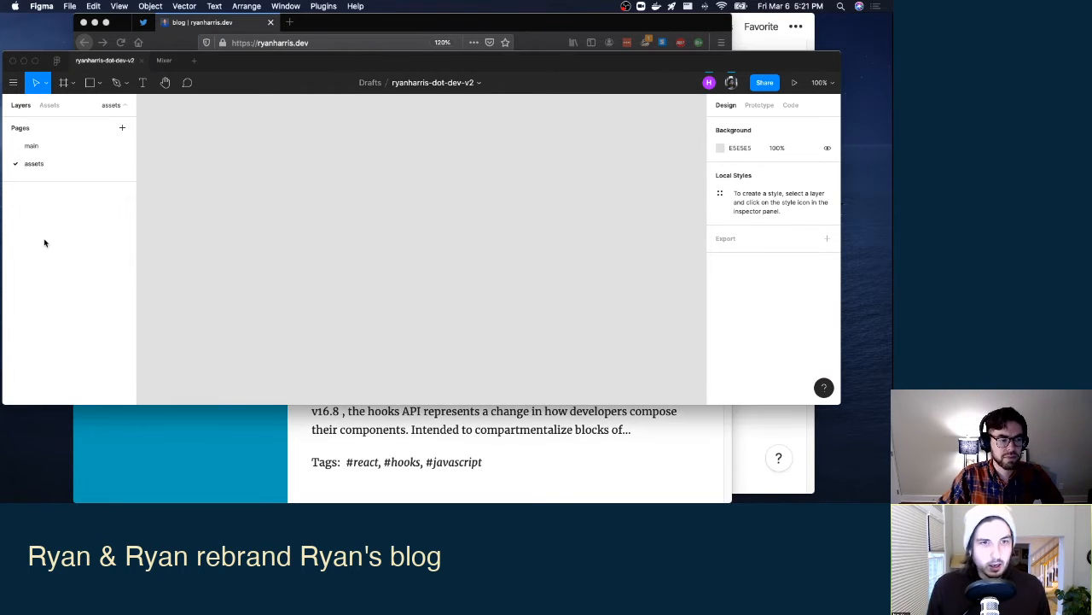
Add a third page, and bring up the Site redesign notes in Notion in a smaller window placed over the Figma canvas.
click(123, 129)
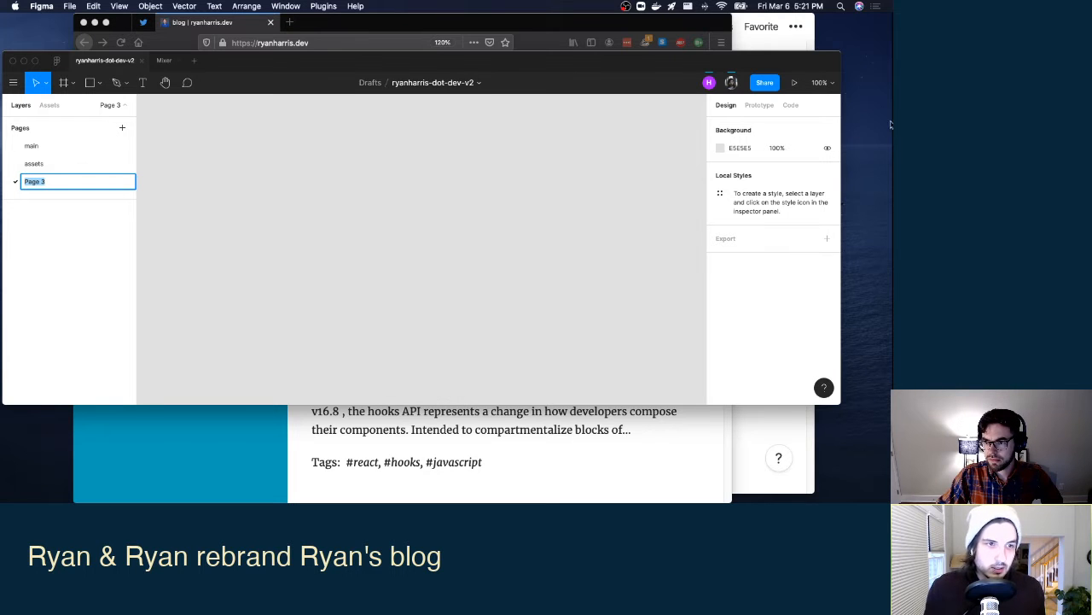
click(758, 24)
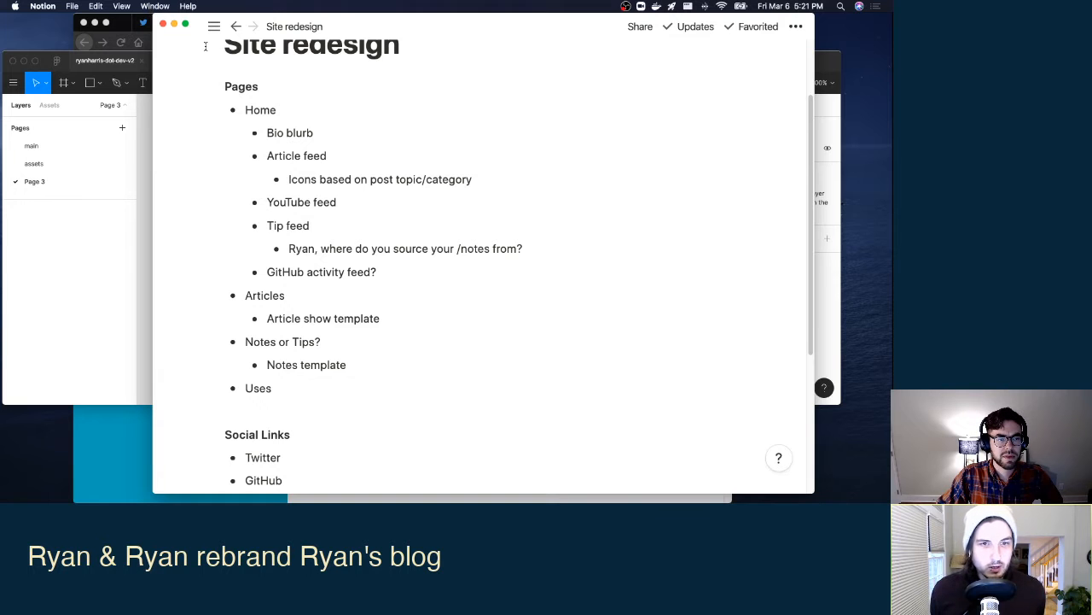
drag(154, 13, 393, 130)
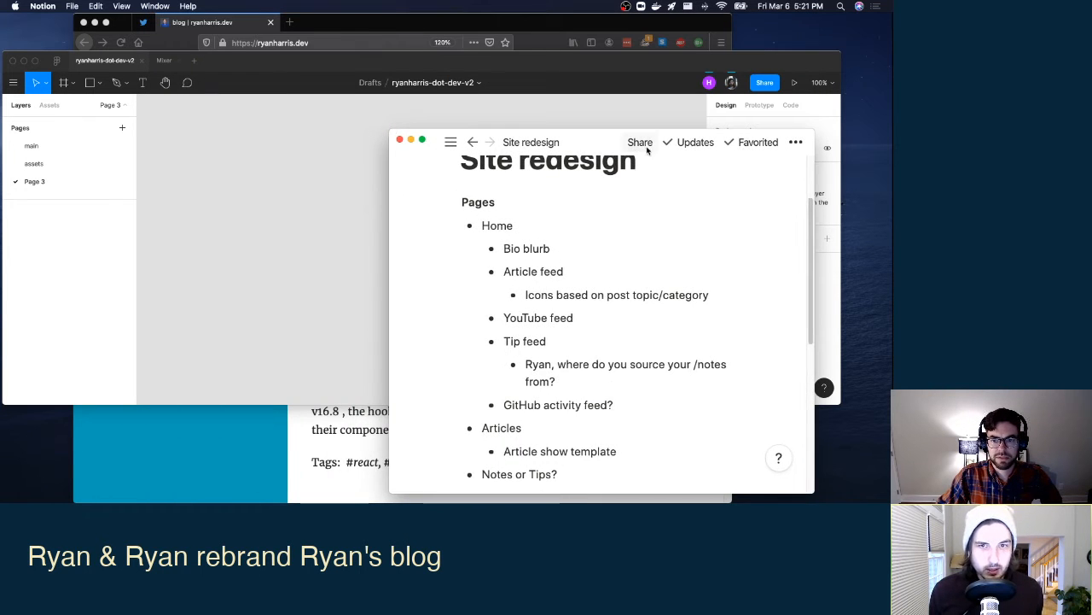
drag(595, 140, 603, 86)
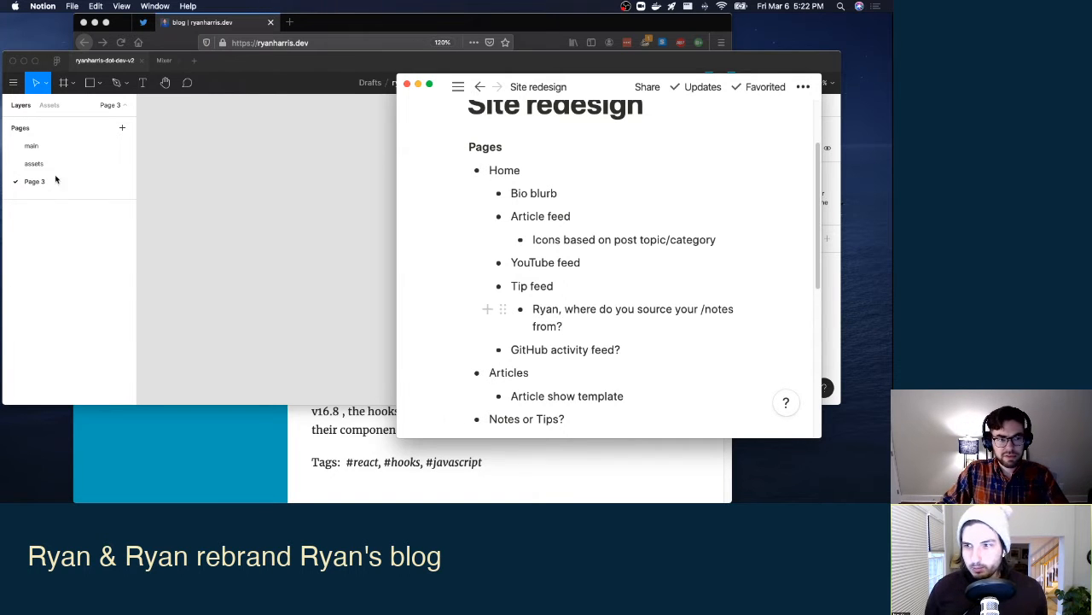
Switch back to Figma and rename the third page to "inspiration".
click(168, 167)
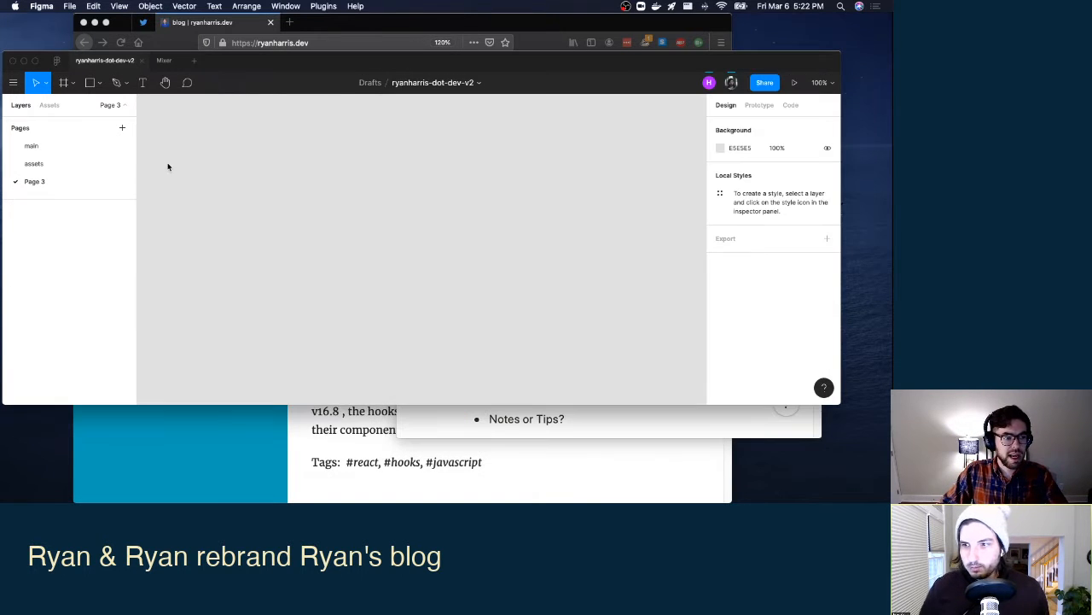
double_click(42, 180)
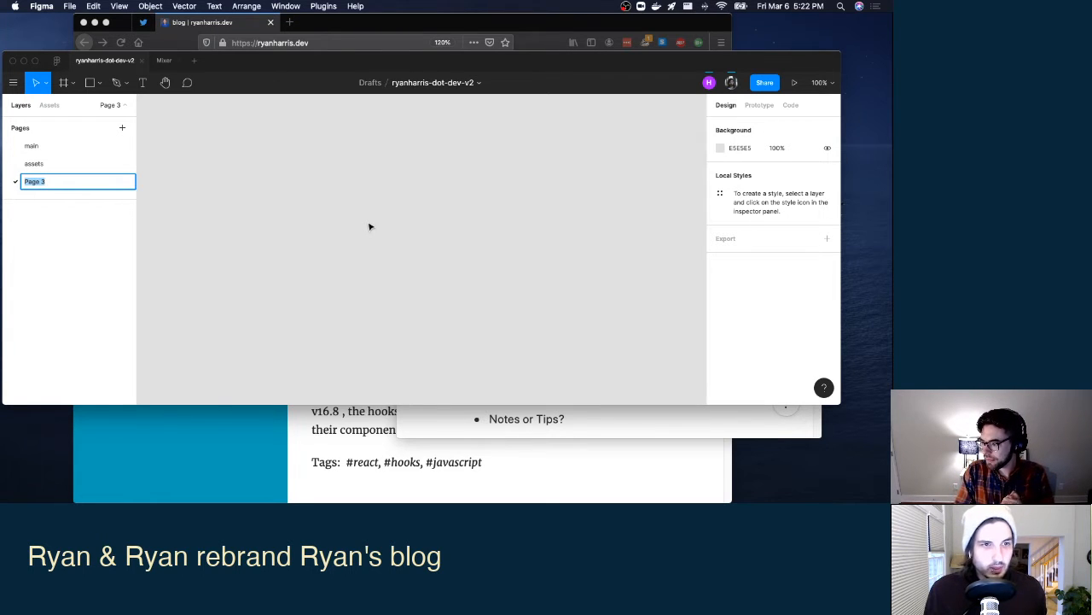
text(In)
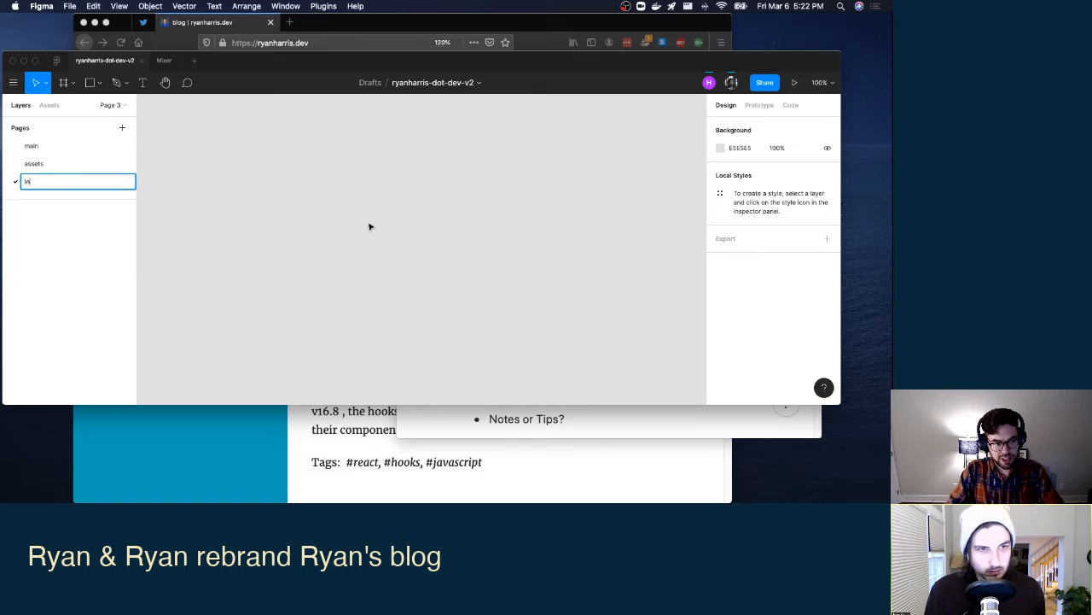
text(spiration)
key(Return)
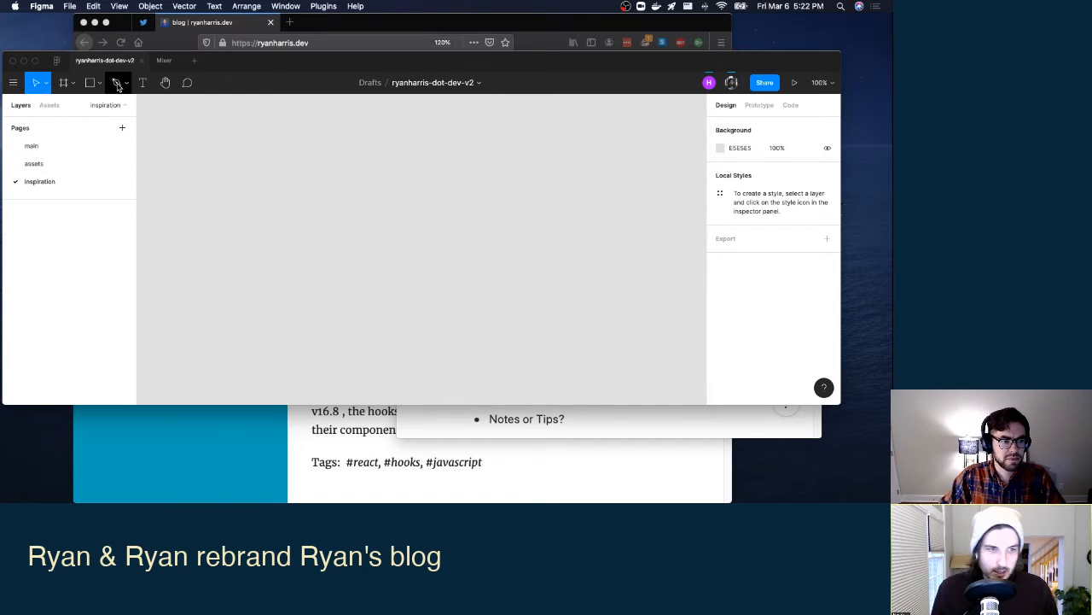
Add a fourth page named "style guide".
click(121, 128)
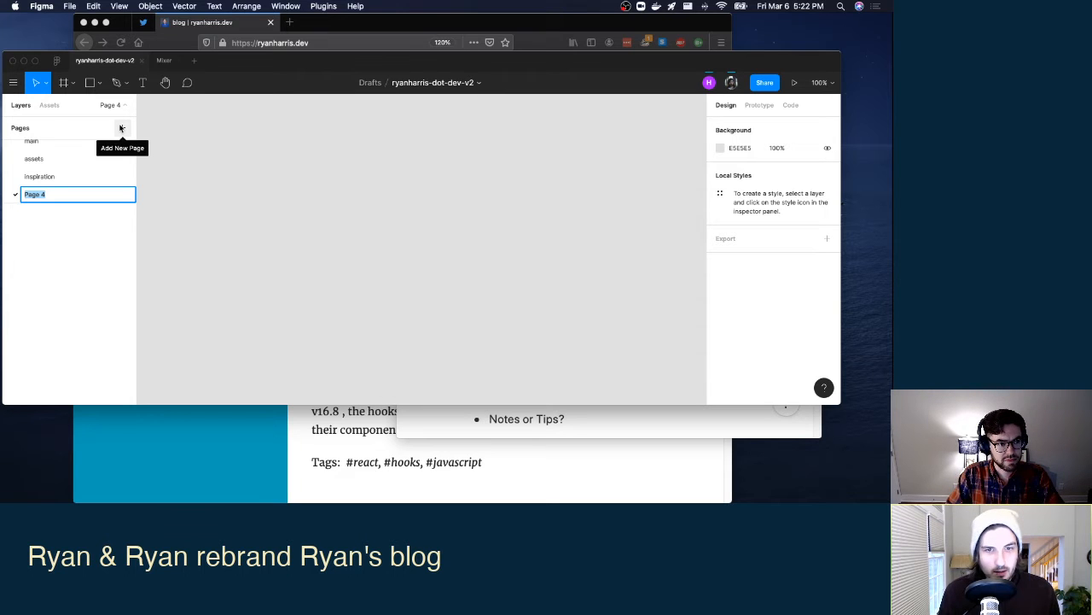
text(style guide)
key(Return)
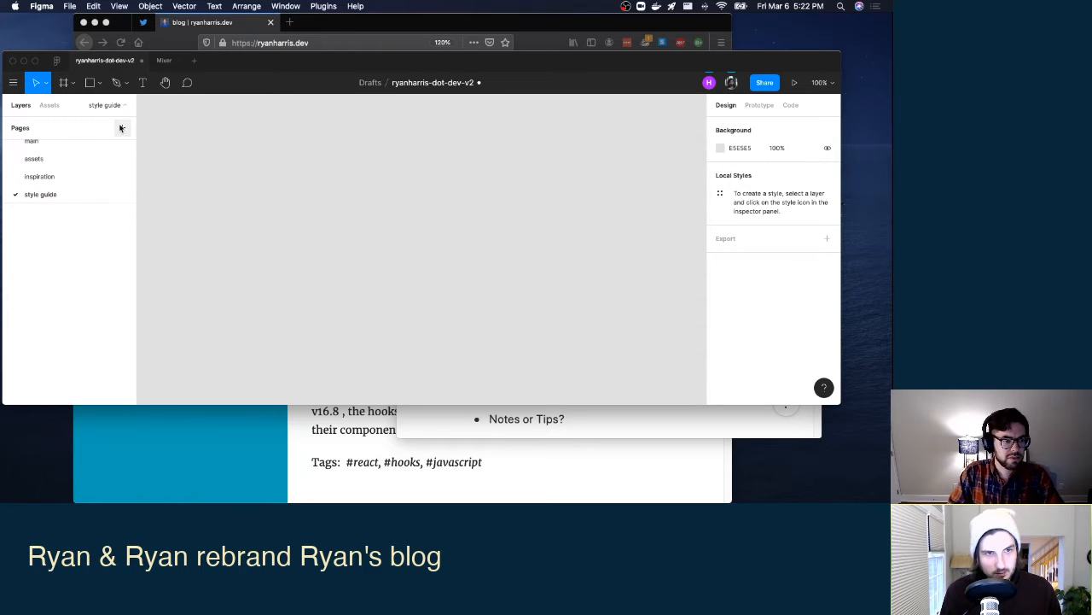
Enlarge the page list area and add a fifth page named "archive".
drag(117, 205, 111, 287)
click(122, 127)
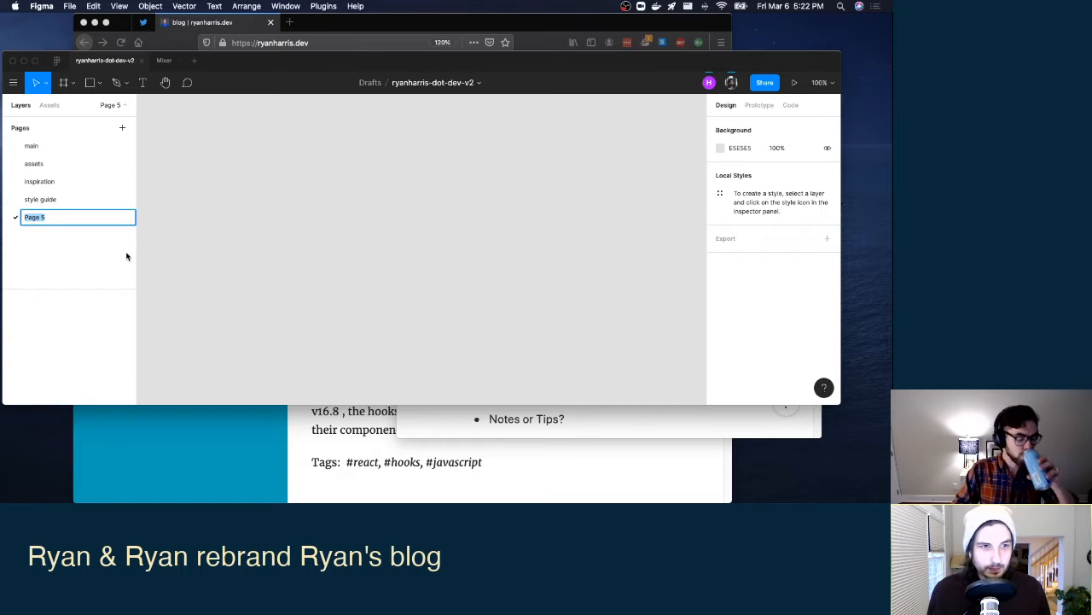
text(archive)
key(Return)
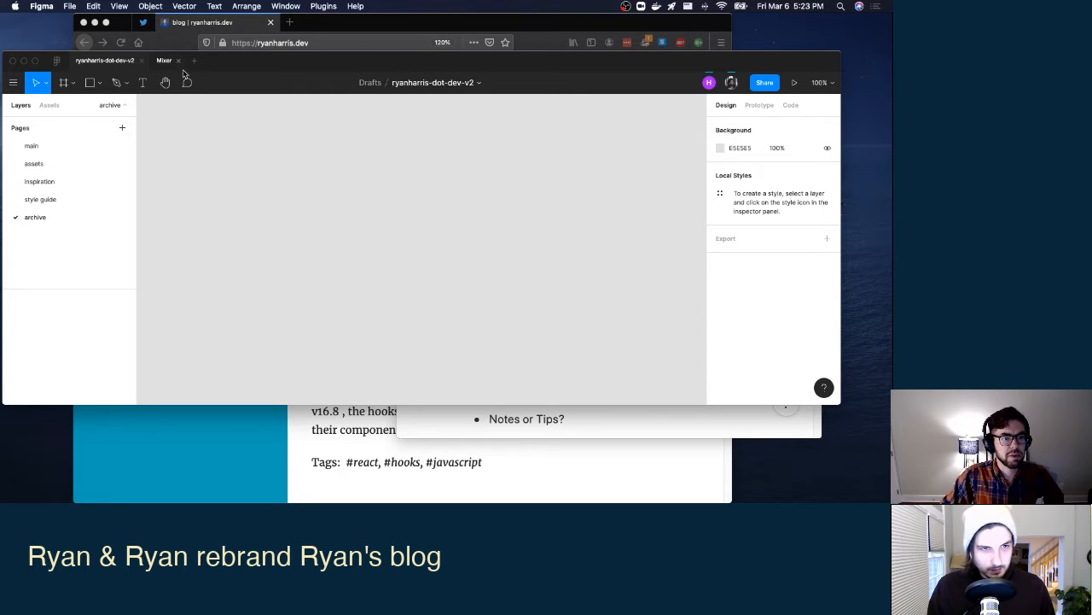
Close the Mixer file and open the "inspiration" page.
click(179, 64)
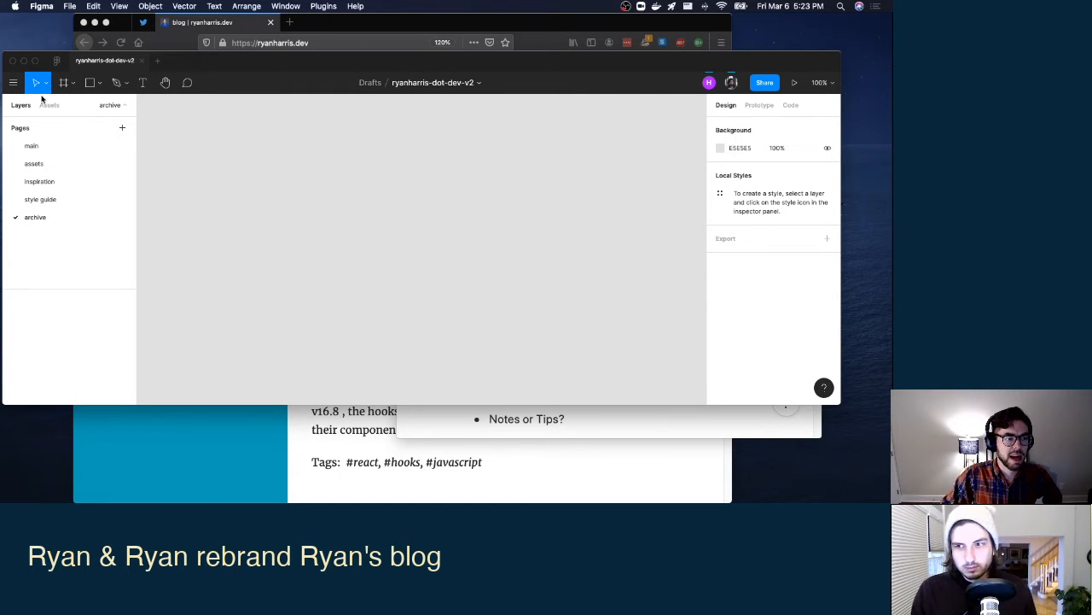
click(128, 145)
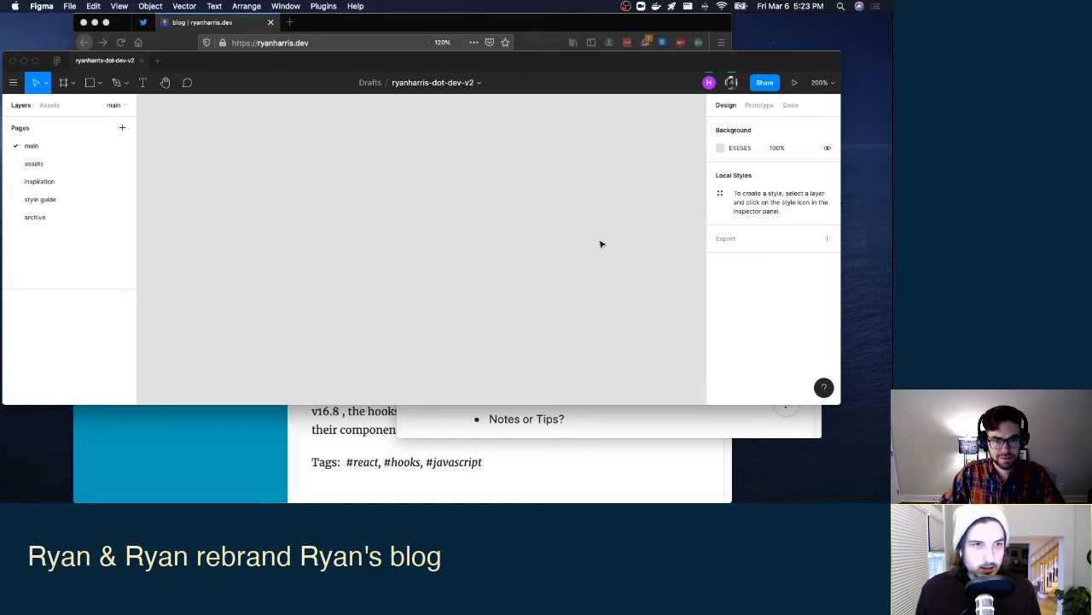
click(53, 181)
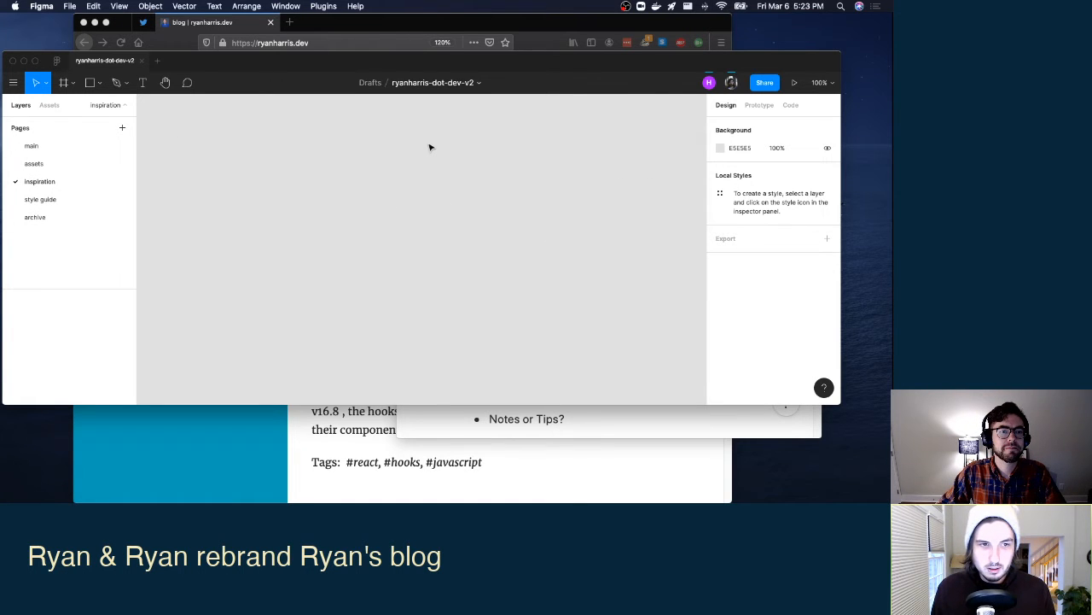
Switch to Firefox and shorten and reposition its window so the lower part of the Figma window stays uncovered.
click(425, 30)
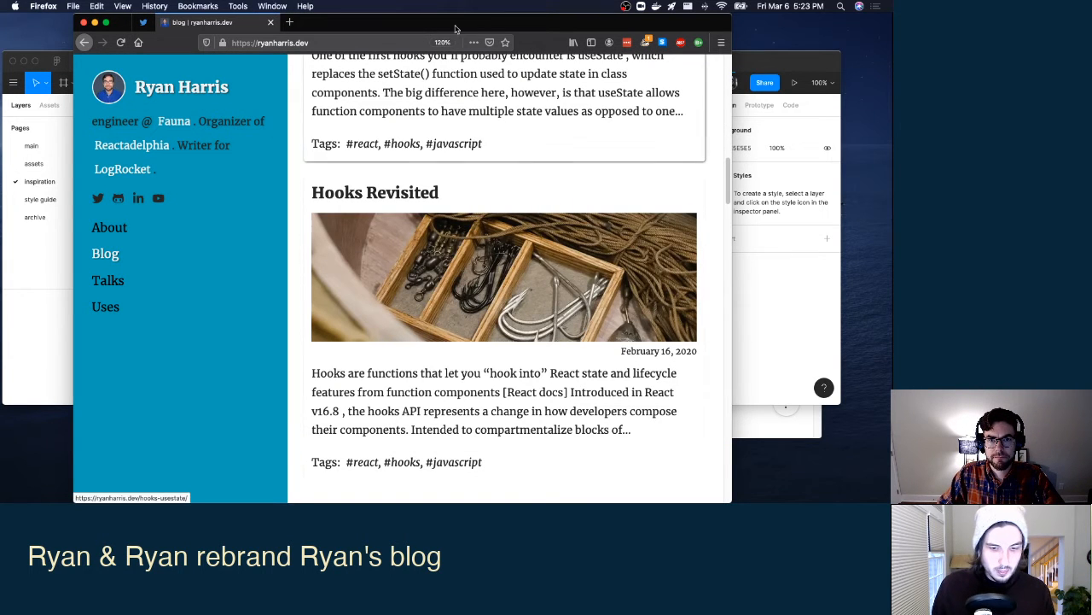
click(368, 43)
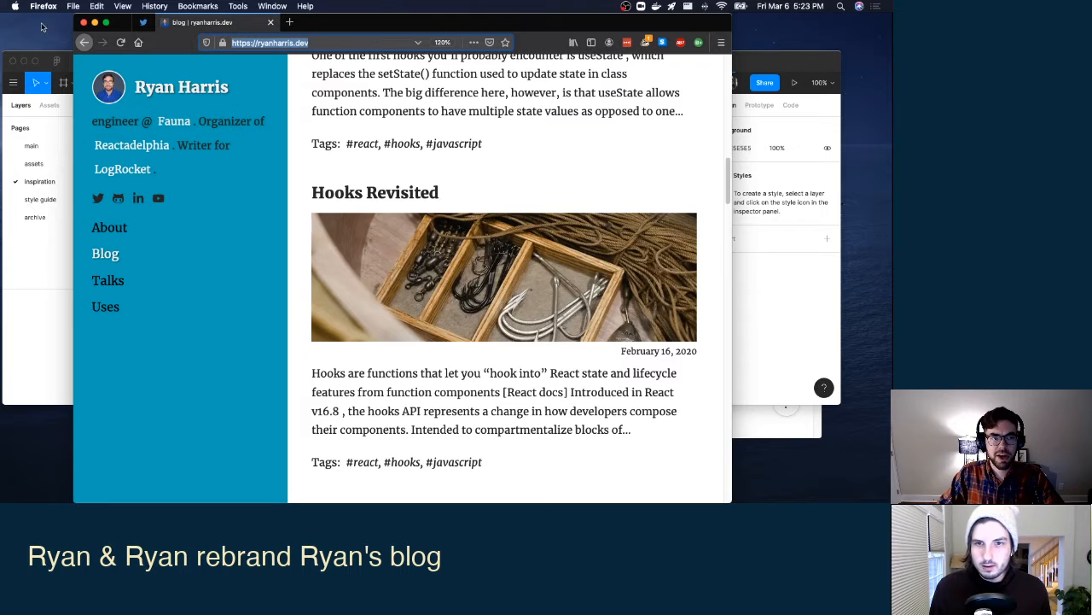
click(74, 6)
mouse_move(304, 6)
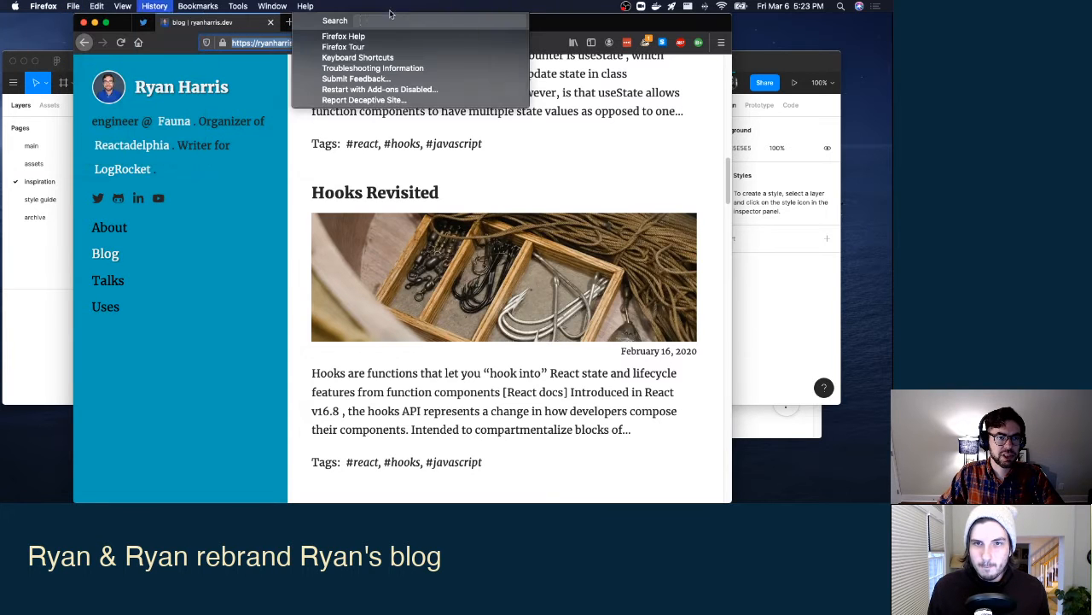
click(622, 28)
drag(77, 14, 75, 157)
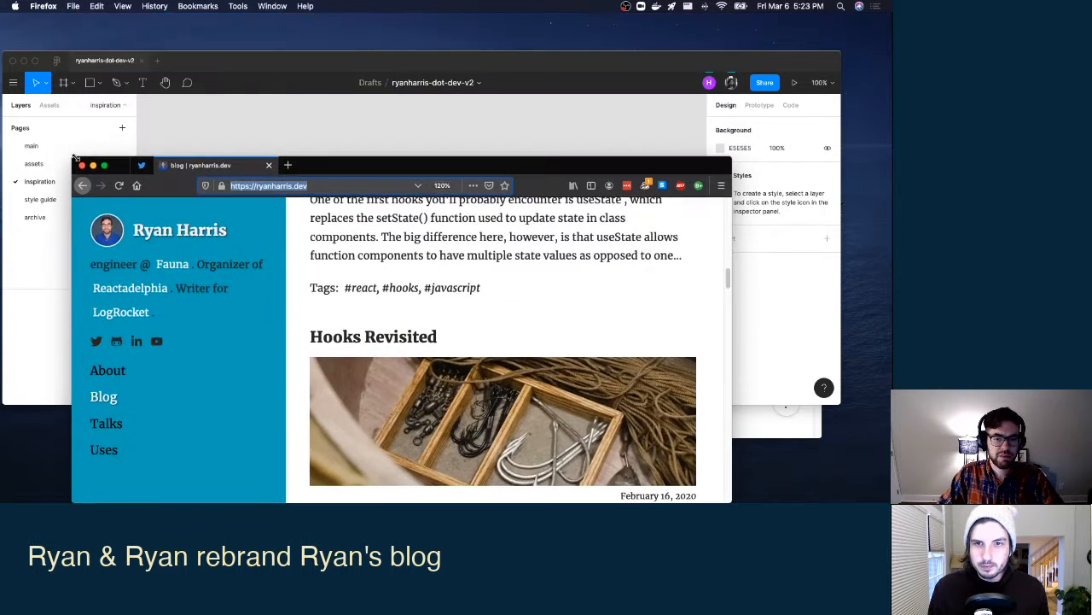
drag(506, 171, 523, 41)
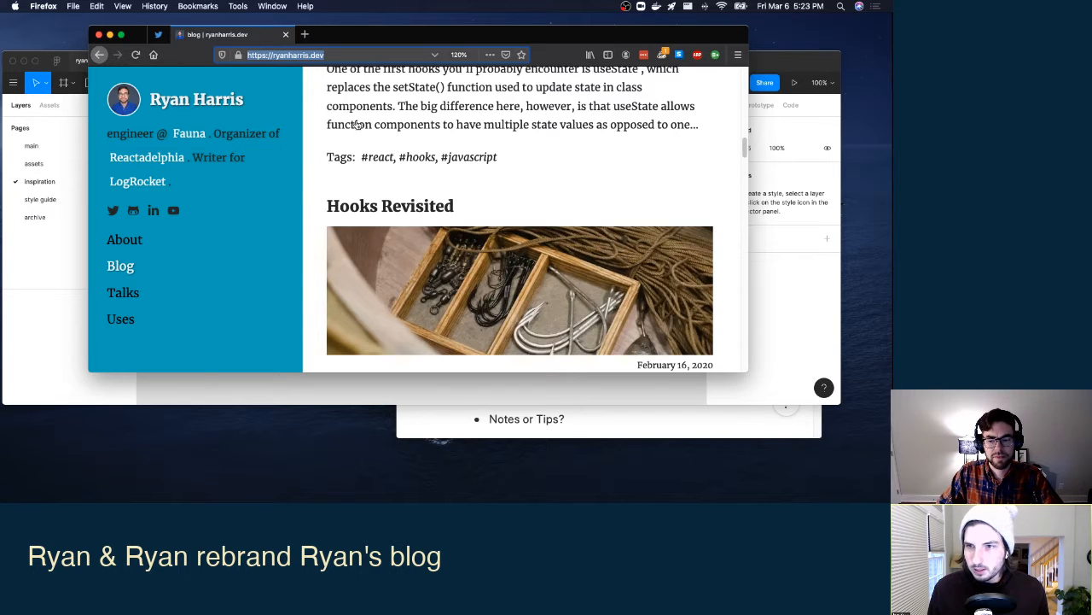
double_click(349, 54)
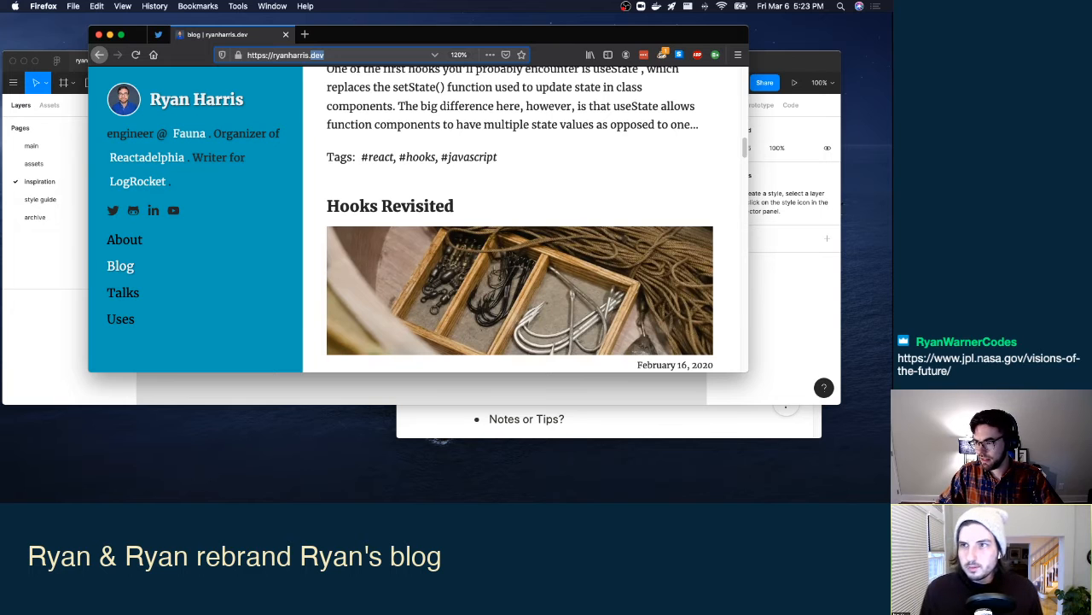
key(super+Tab)
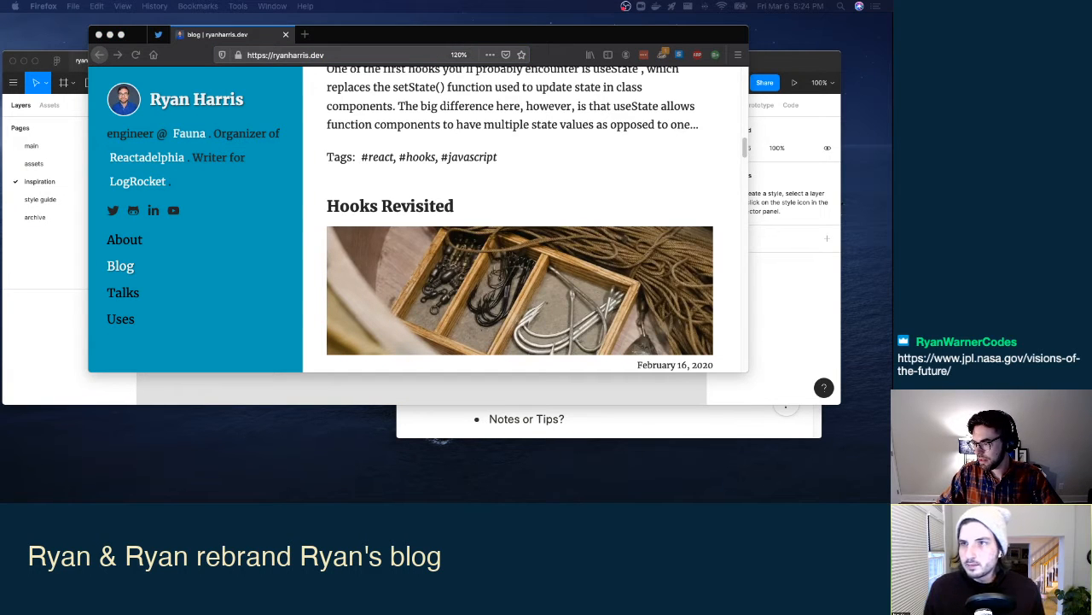
key(ctrl+Up)
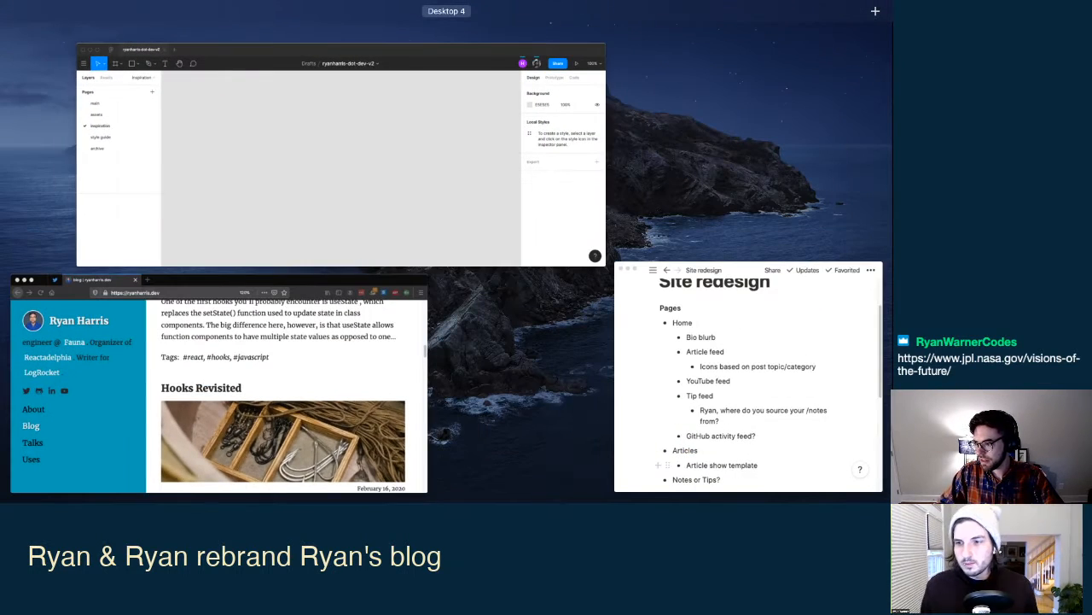
key(ctrl+Up)
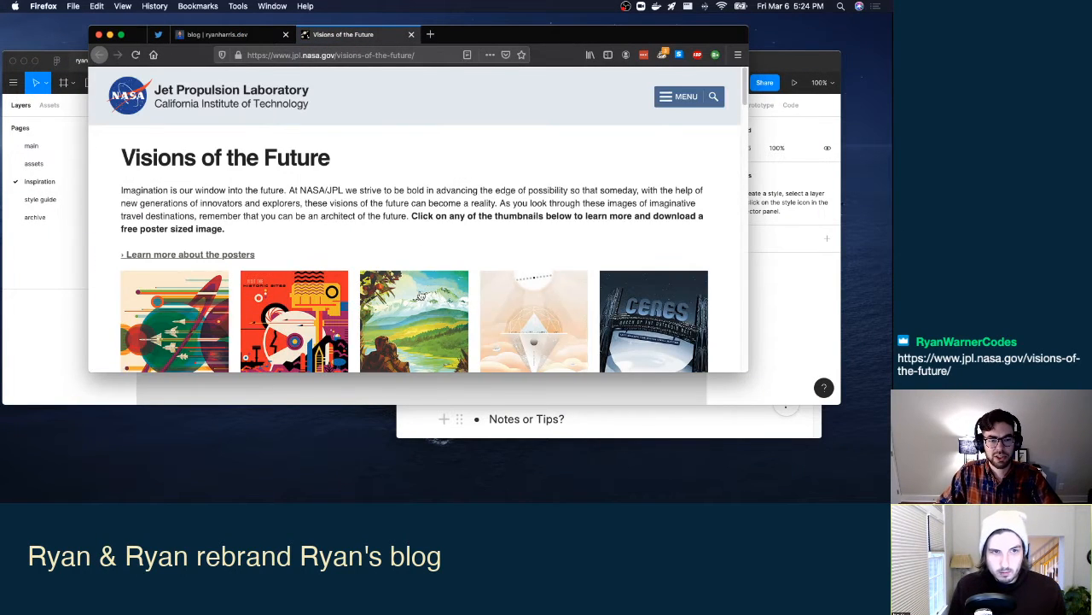
Look through the rows of space travel posters on the Visions of the Future page.
scroll(482, 160, down, 1)
scroll(468, 167, down, 1)
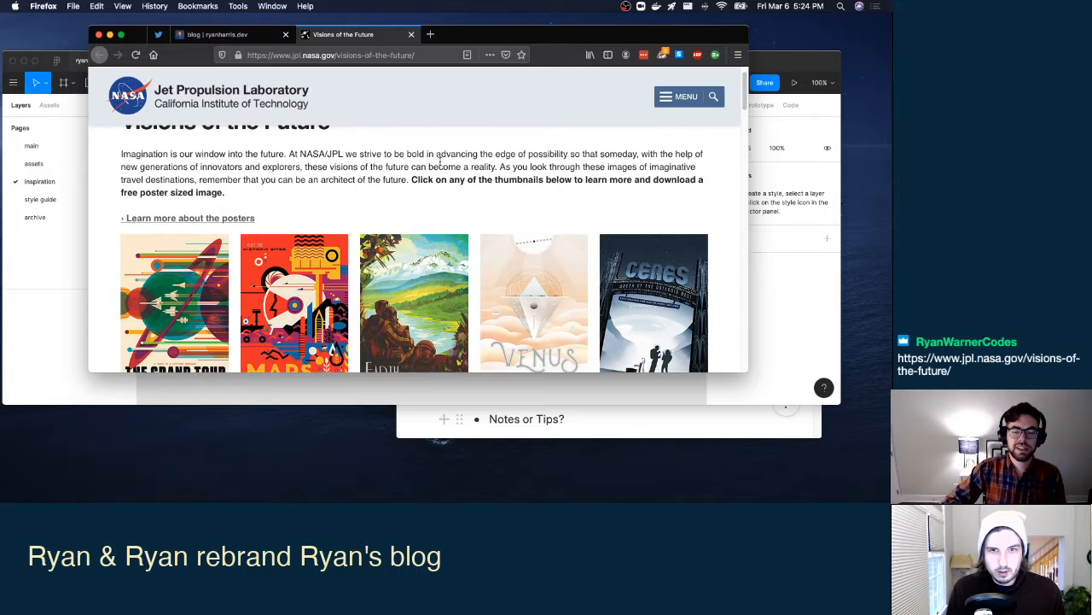
scroll(429, 213, down, 3)
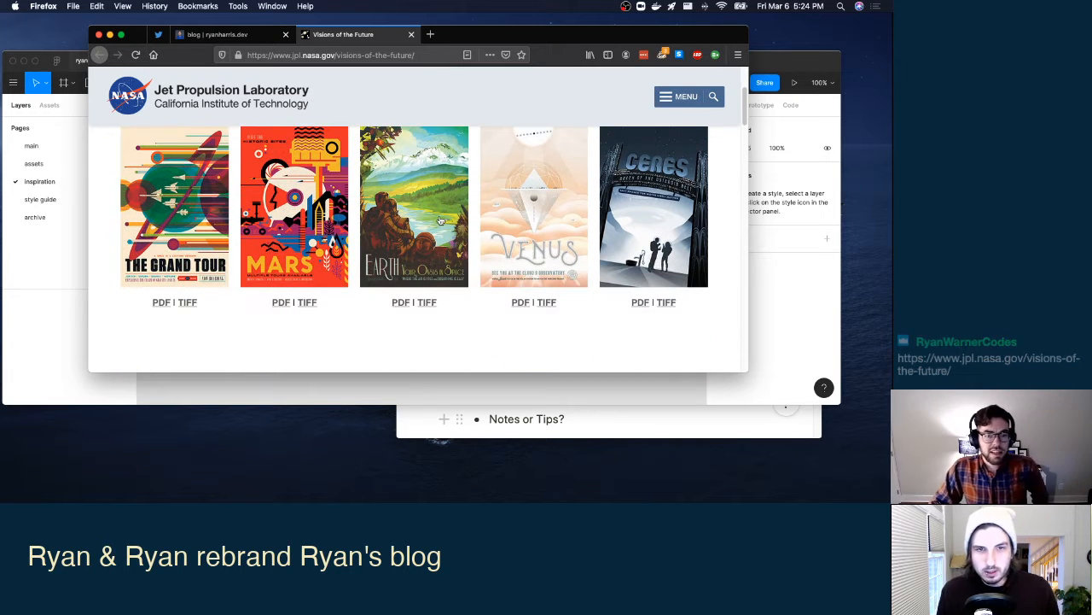
scroll(431, 229, up, 2)
scroll(431, 229, down, 1)
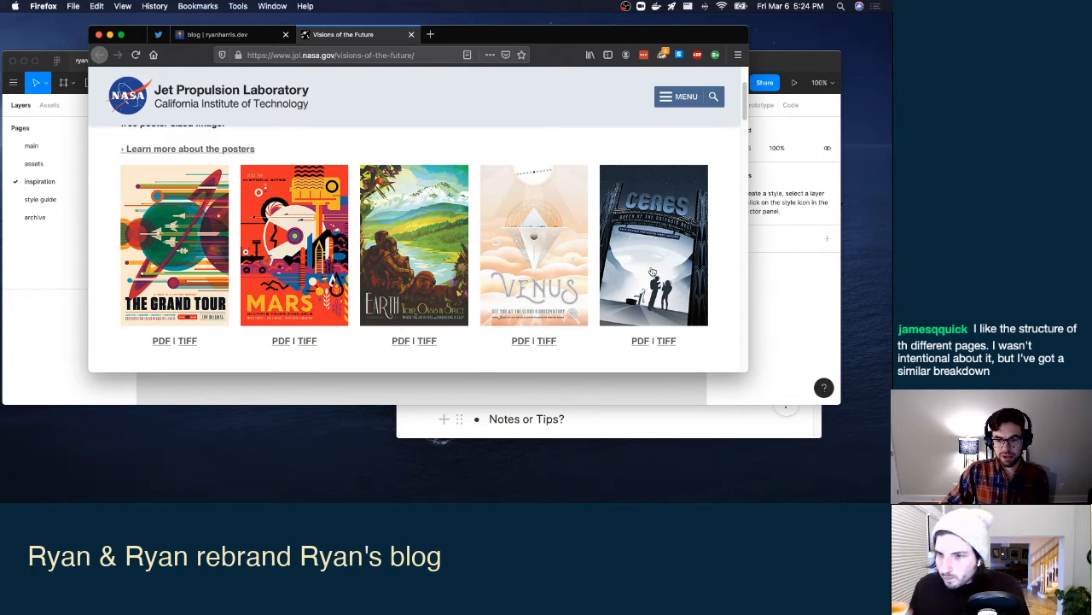
scroll(646, 269, down, 5)
scroll(646, 269, up, 2)
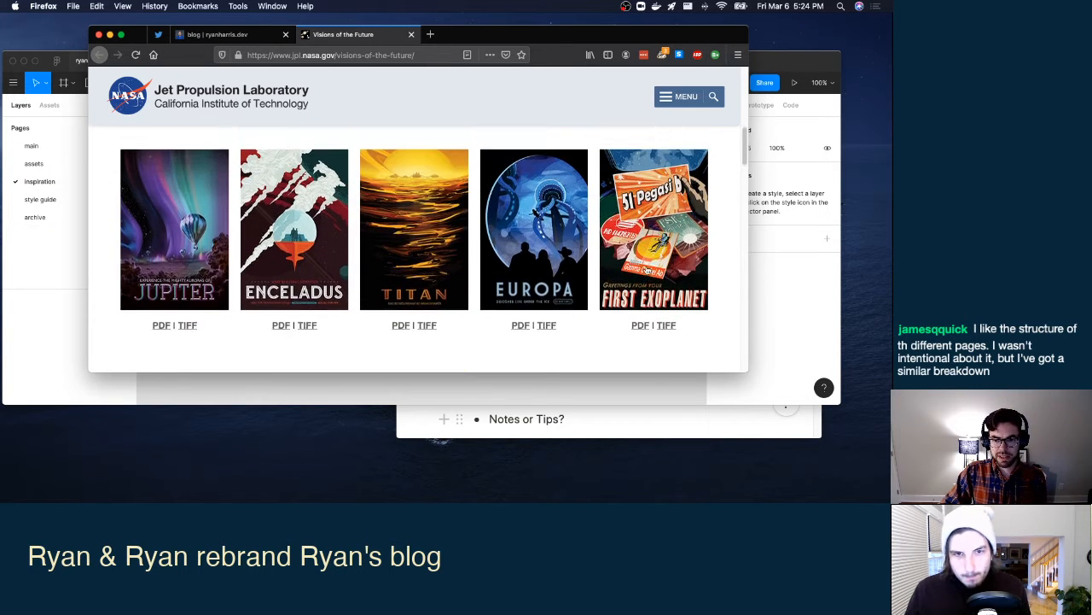
scroll(646, 269, down, 2)
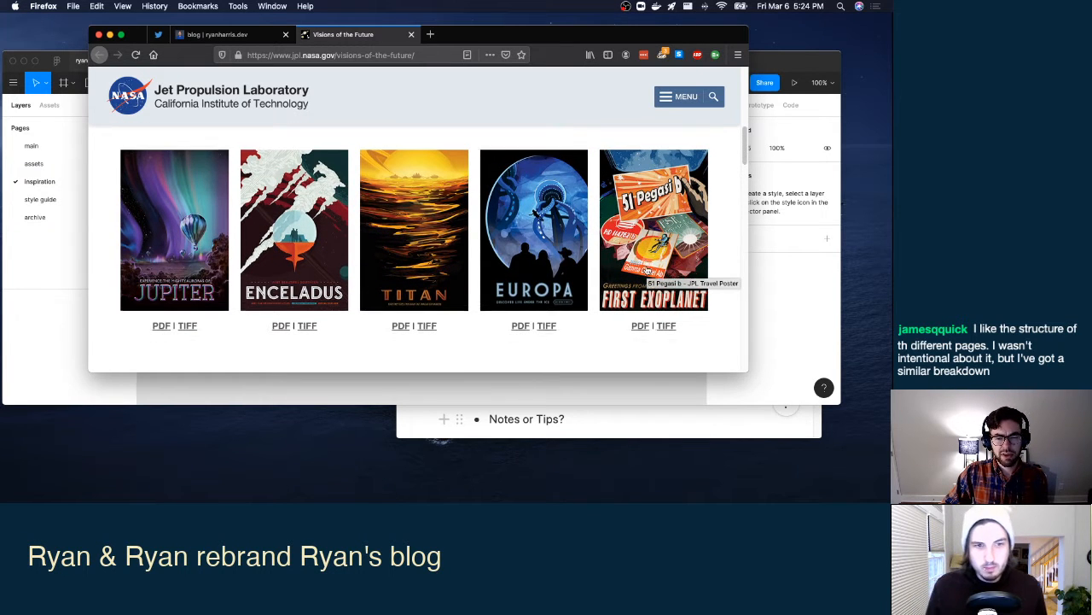
scroll(647, 272, up, 1)
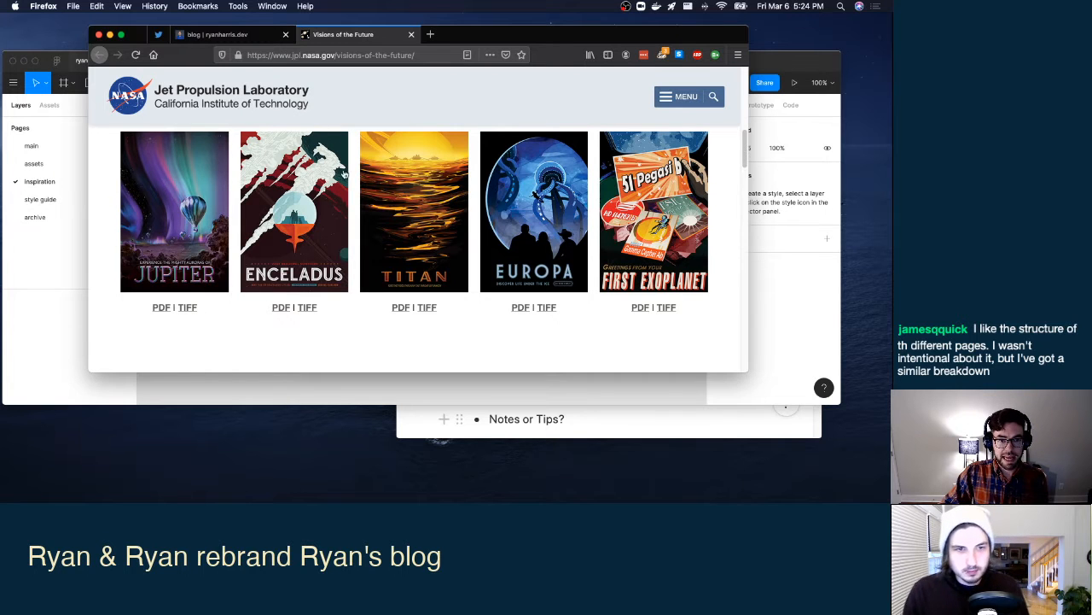
scroll(394, 248, down, 3)
scroll(394, 247, down, 3)
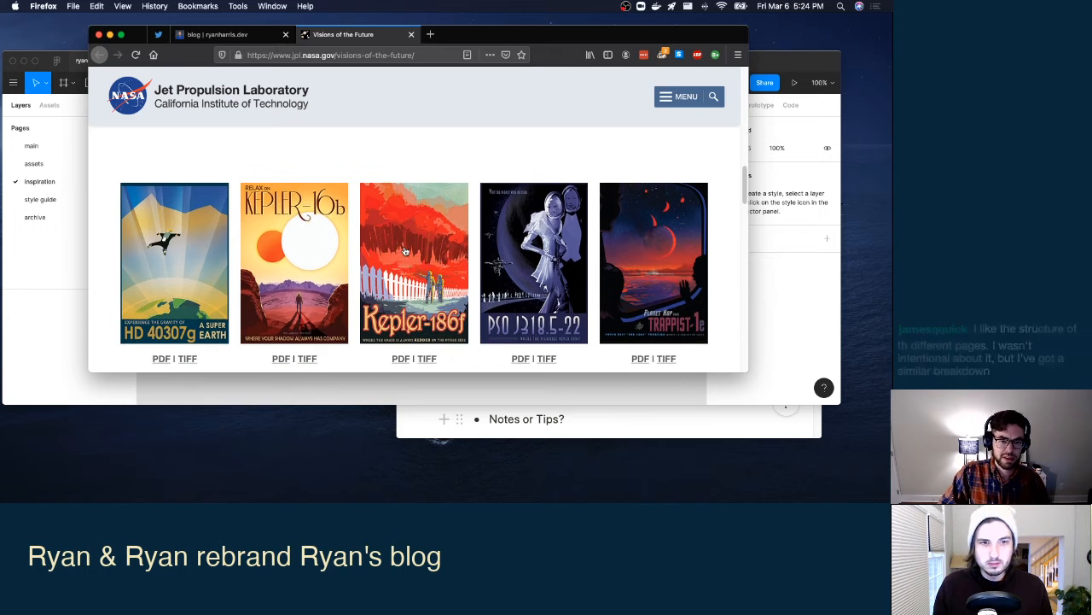
scroll(399, 248, down, 5)
scroll(408, 250, up, 10)
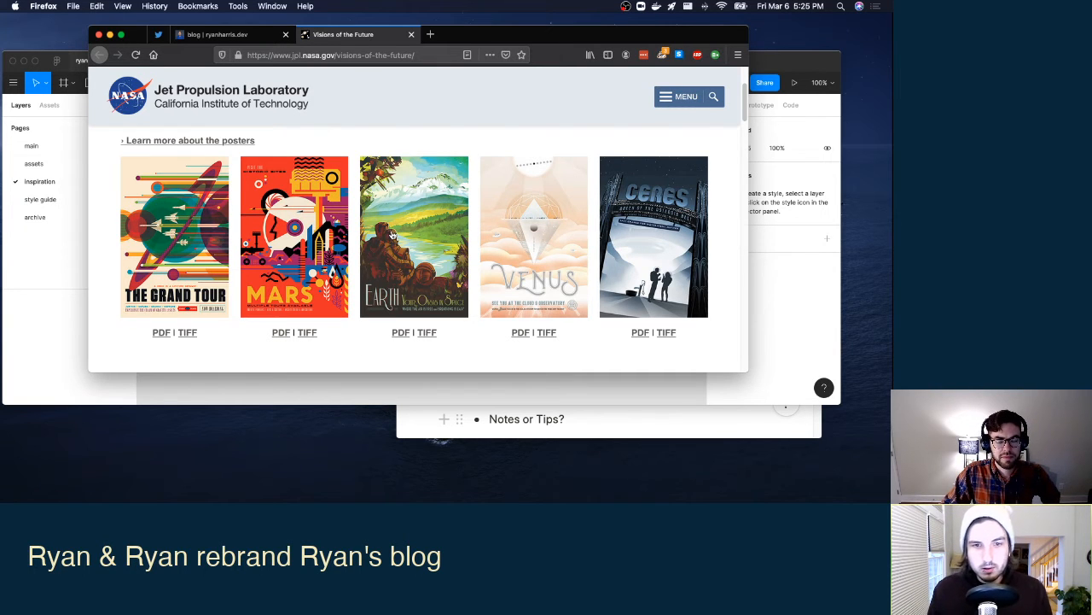
View the PDF version of The Grand Tour poster and return to the poster gallery.
scroll(392, 235, down, 1)
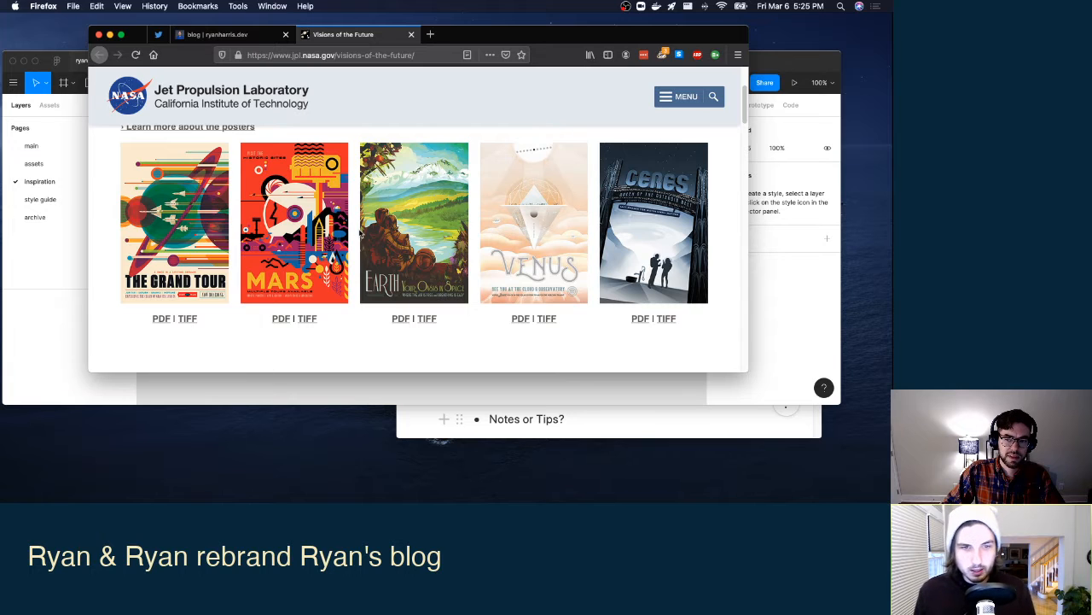
click(170, 321)
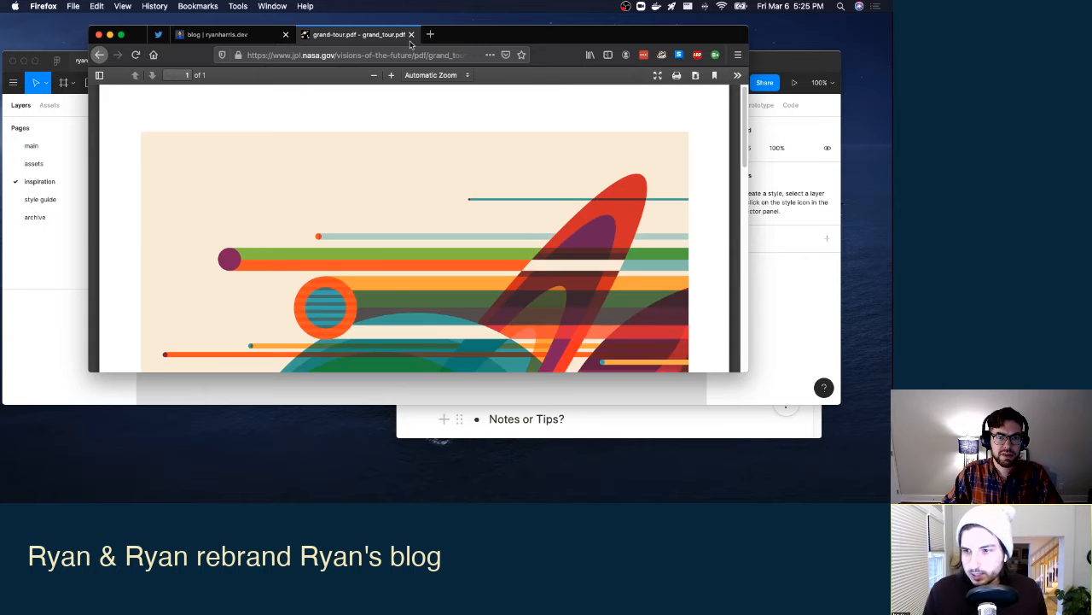
key(super+Left)
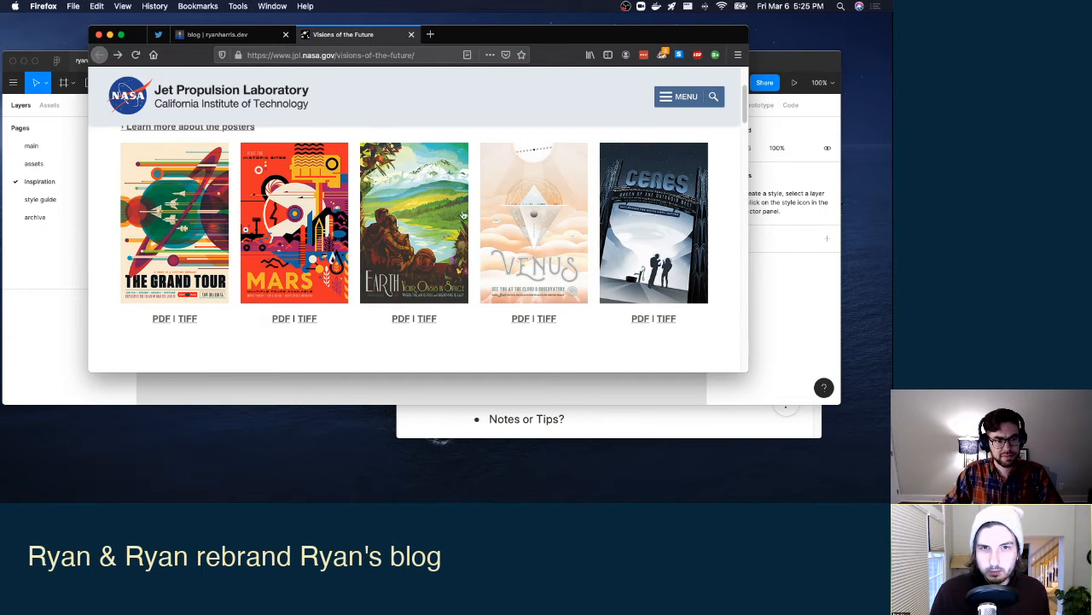
Try to transfer The Grand Tour and Mars posters directly from Firefox onto Figma's "inspiration" canvas.
click(48, 240)
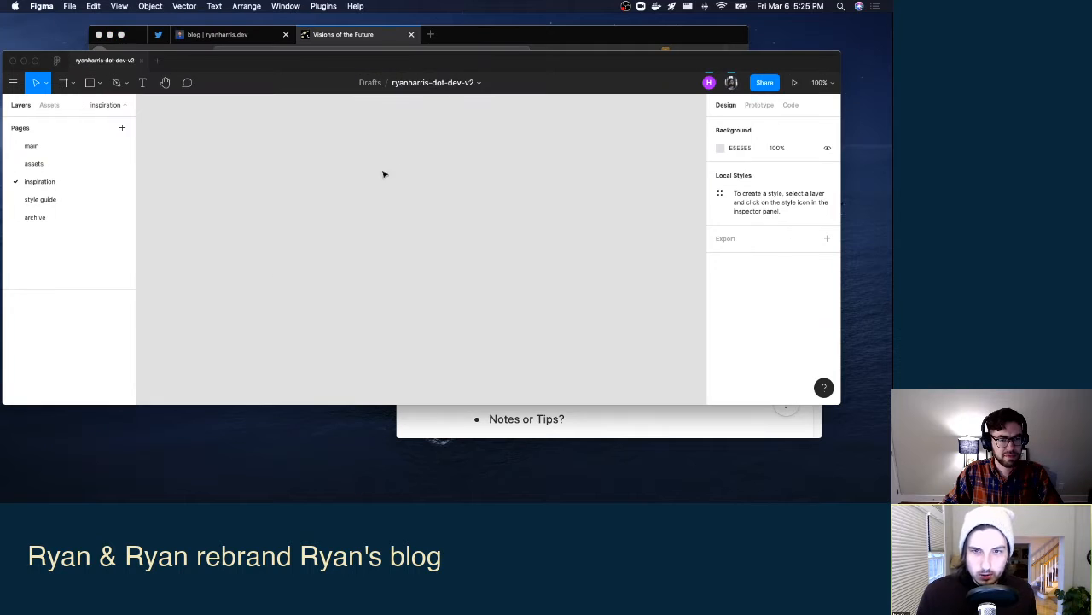
click(524, 40)
drag(200, 229, 244, 387)
drag(311, 190, 365, 397)
click(300, 390)
key(shift+1)
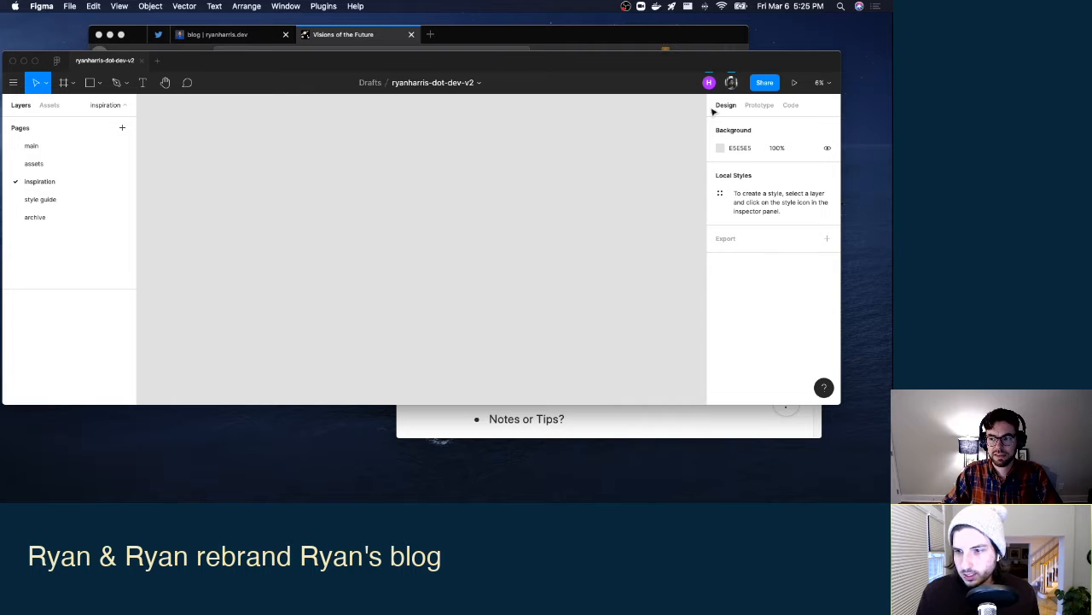
Set the canvas zoom to 100% and move the Figma window lower so its canvas extends below the browser.
click(822, 82)
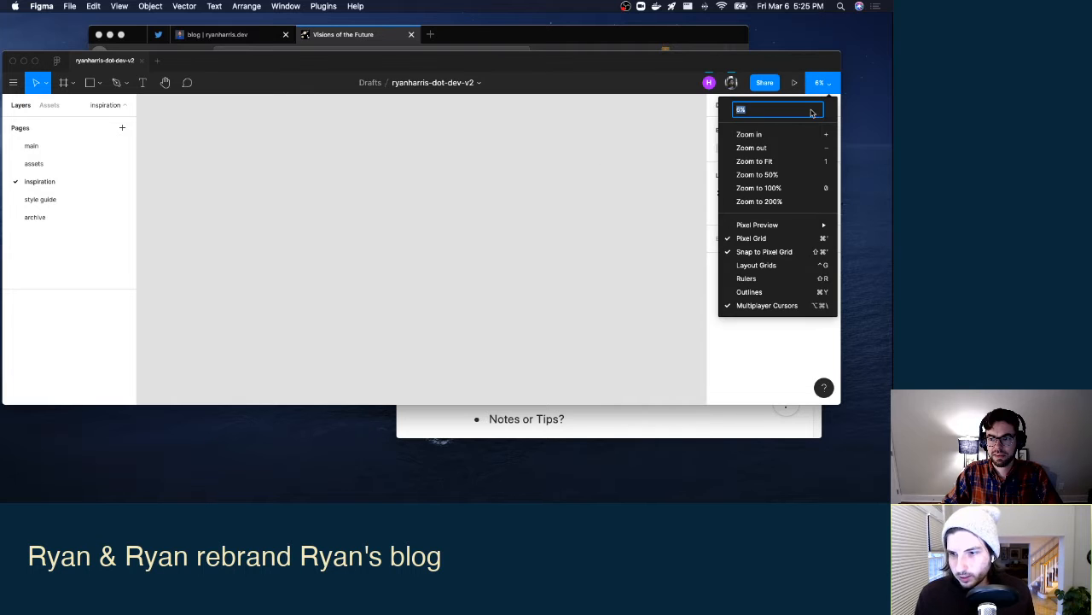
click(769, 193)
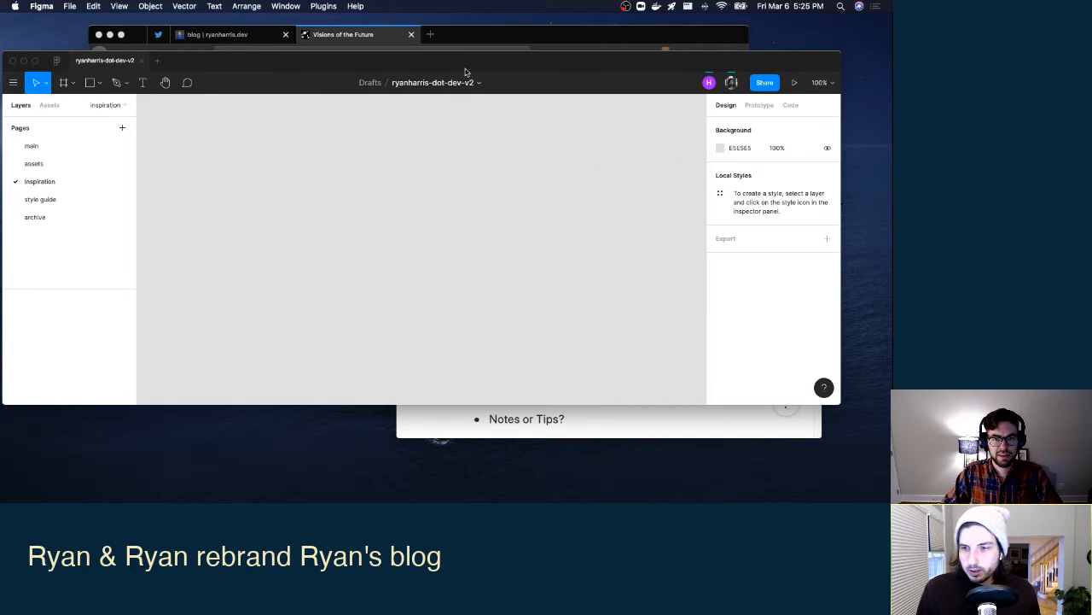
drag(471, 62, 495, 126)
Return to Firefox and try again to bring The Grand Tour poster over to the Figma canvas.
click(495, 85)
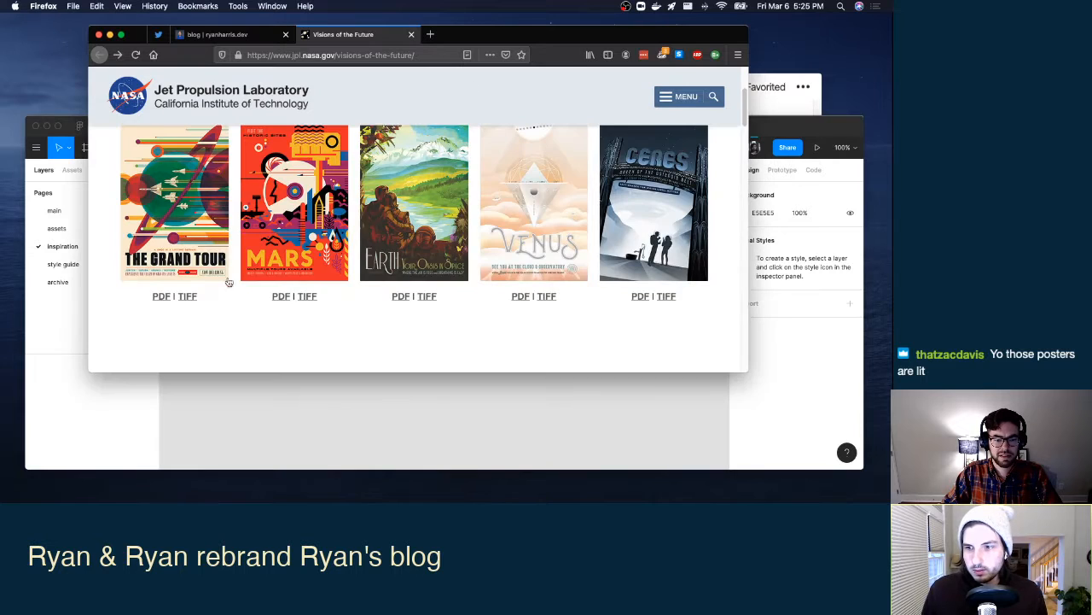
right_click(169, 177)
click(153, 180)
drag(154, 163, 321, 403)
click(321, 403)
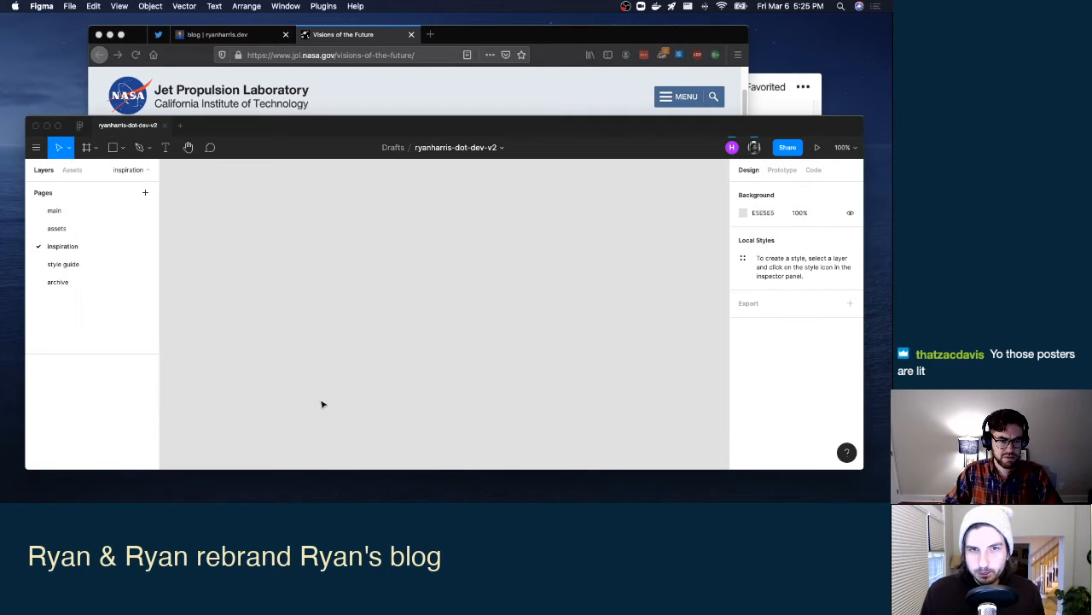
scroll(244, 297, down, 5)
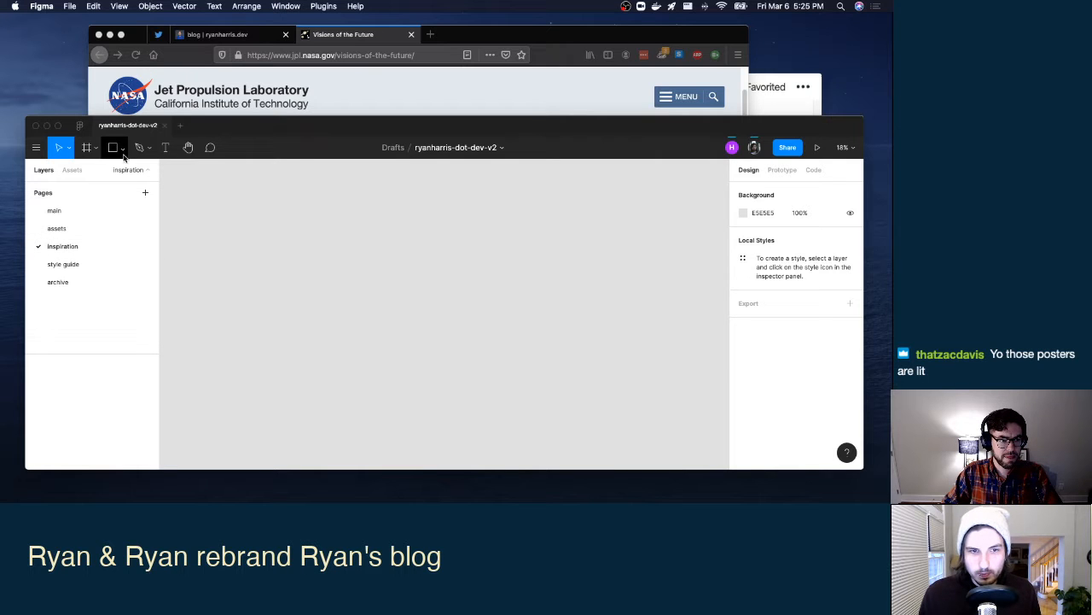
Try to copy The Grand Tour poster image in Firefox and paste it onto the "inspiration" page in Figma.
click(490, 115)
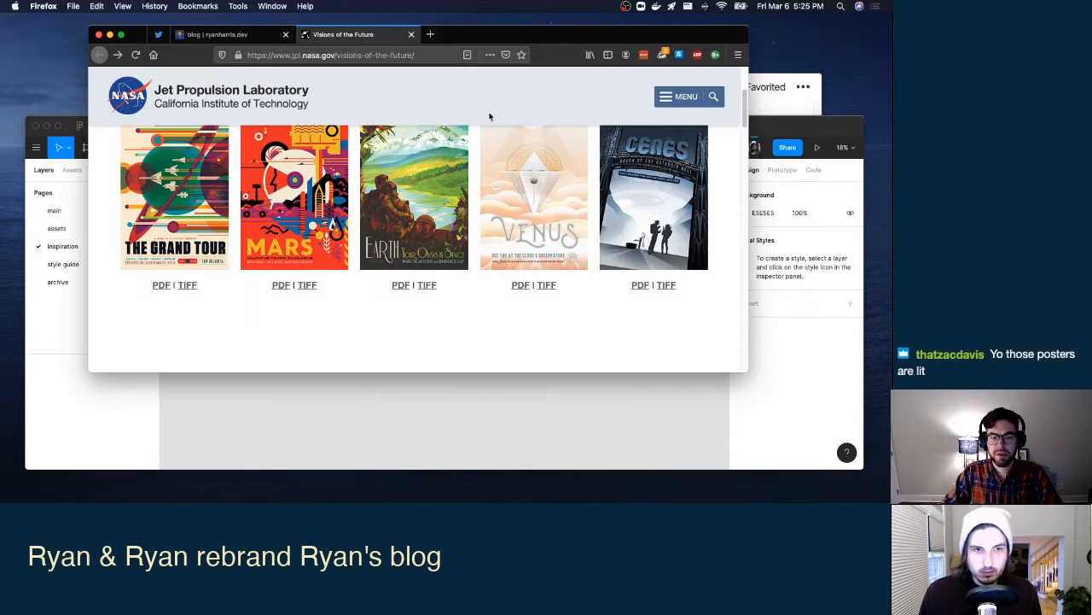
right_click(159, 209)
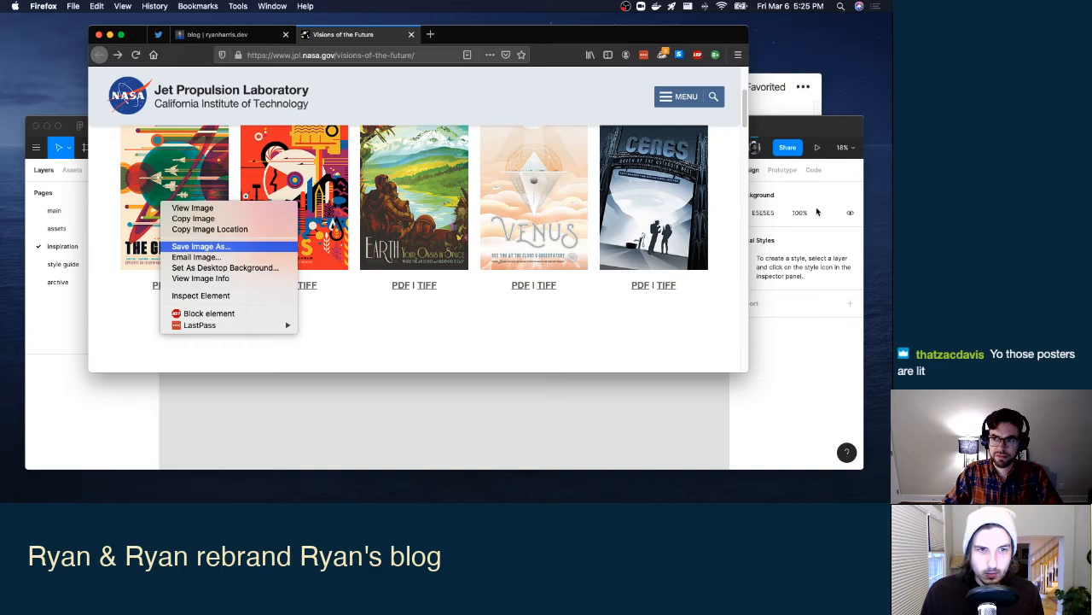
key(Return)
click(605, 321)
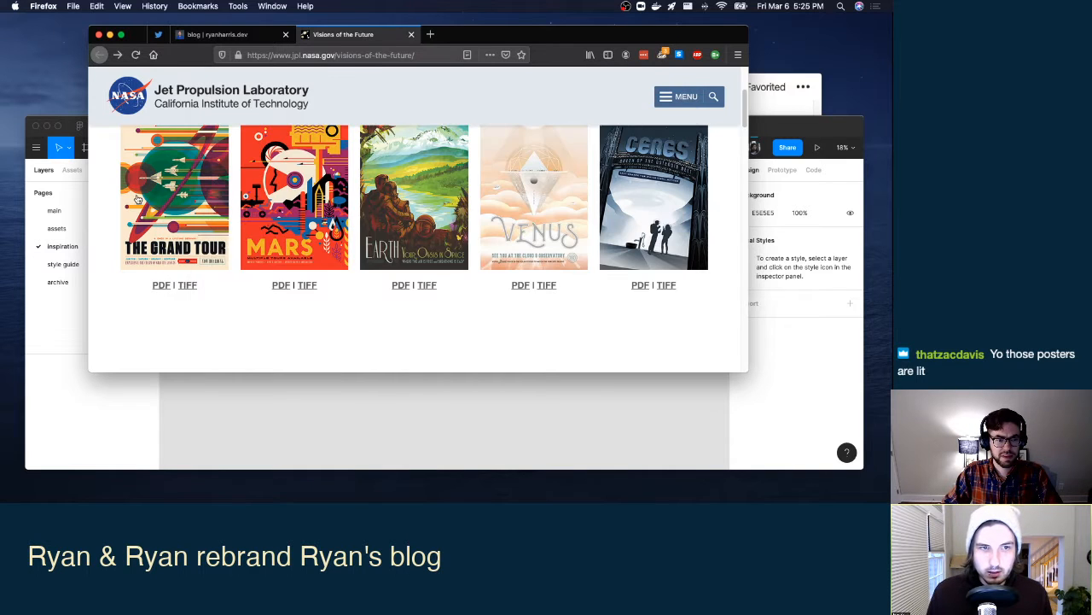
right_click(137, 196)
click(162, 209)
click(266, 376)
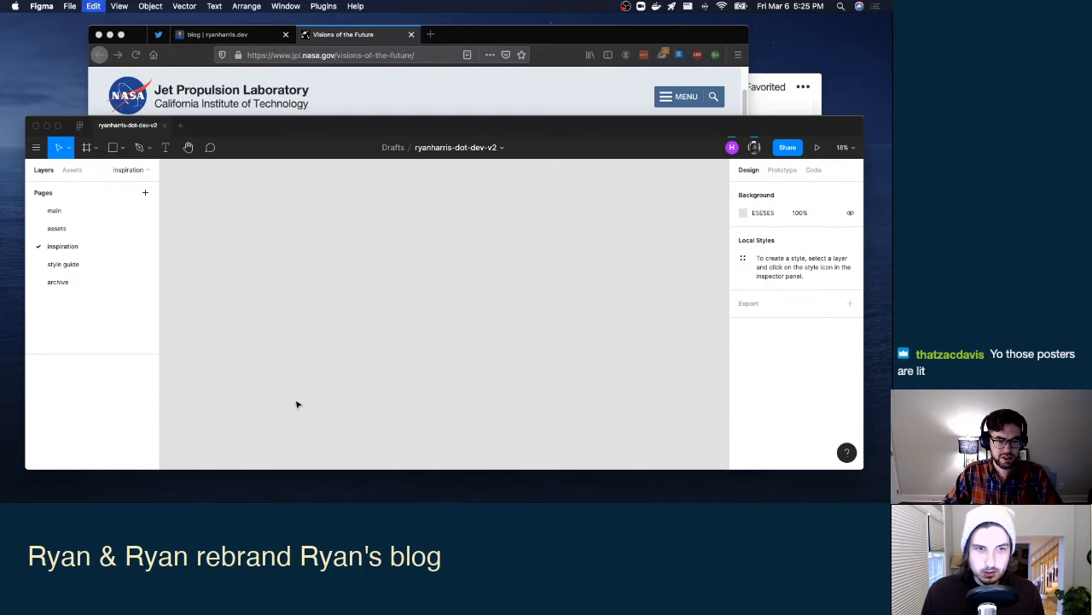
key(super+v)
Copy the Mars poster image from Firefox, paste it onto Figma's "inspiration" page and shift it to the right.
click(290, 68)
right_click(260, 187)
click(290, 203)
click(649, 413)
key(super+shift+r)
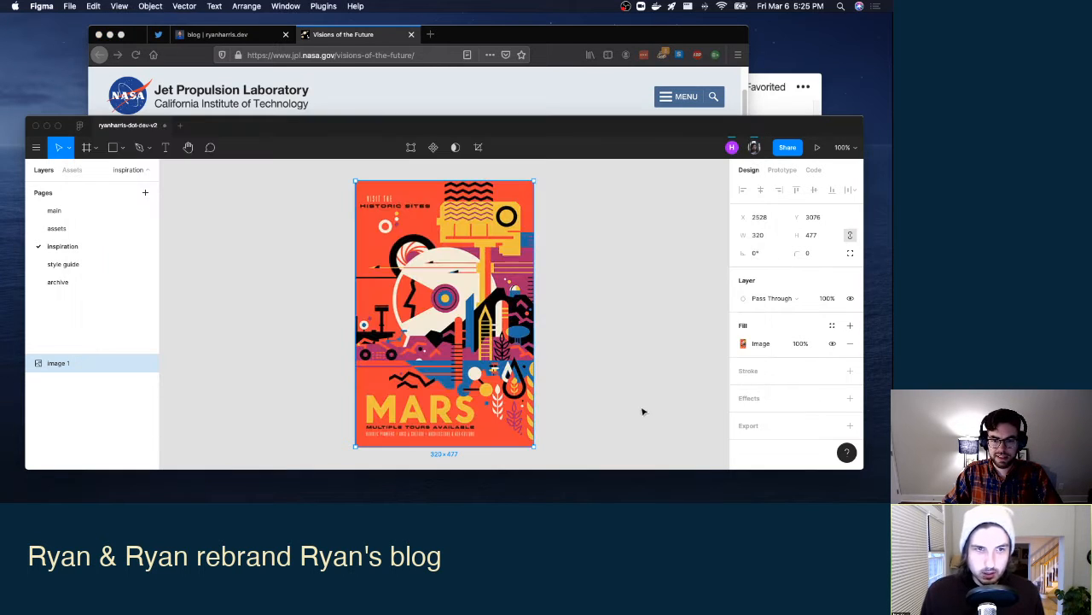
drag(446, 288, 520, 298)
click(312, 269)
Copy The Grand Tour poster image from Firefox and paste it into Figma beside the Mars poster.
click(349, 75)
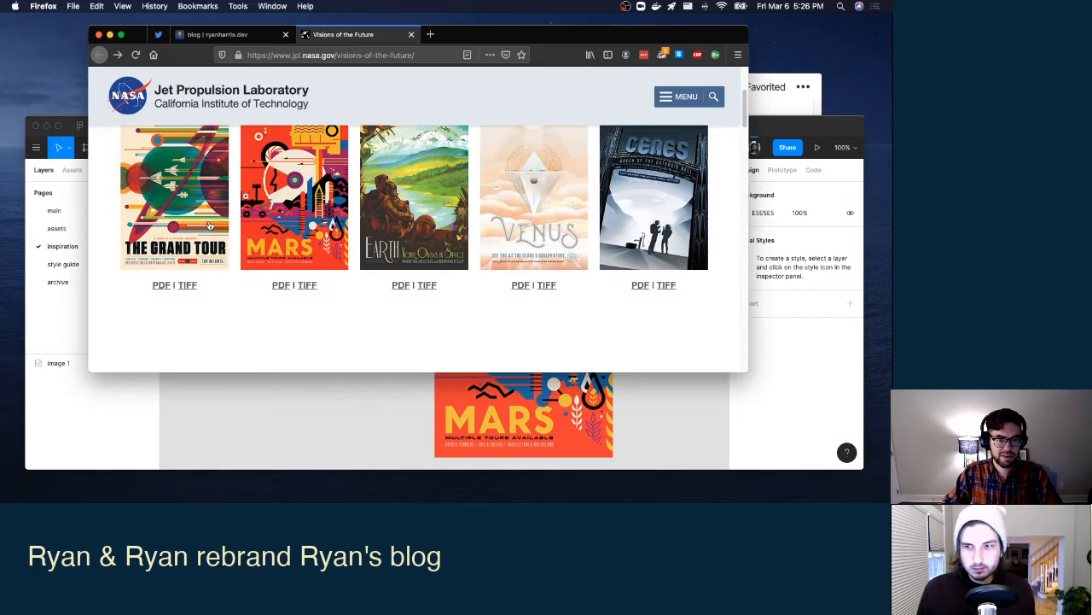
right_click(152, 220)
click(169, 233)
click(273, 414)
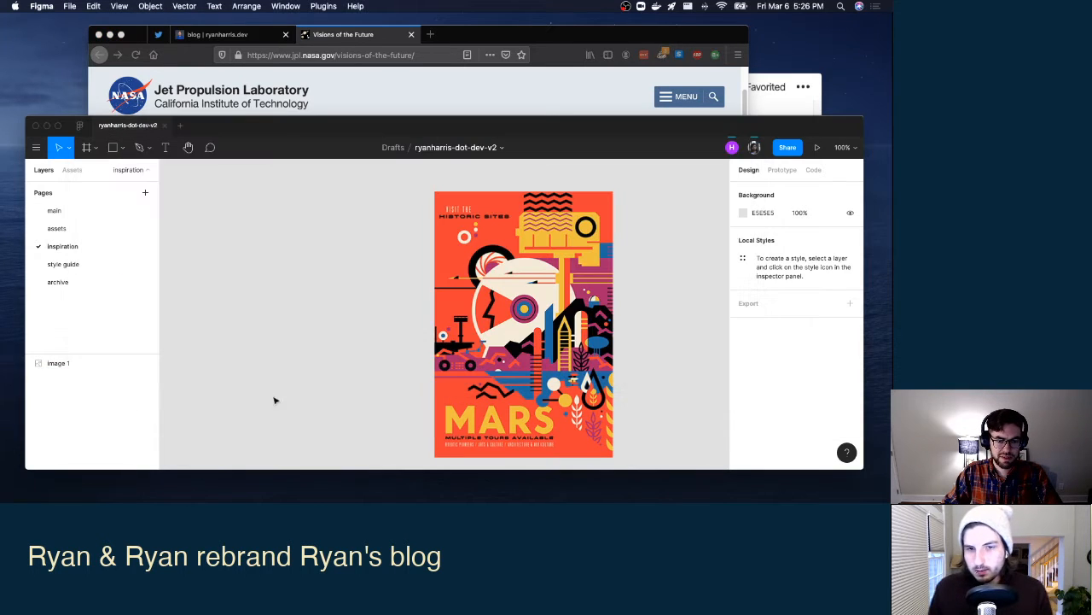
key(super+v)
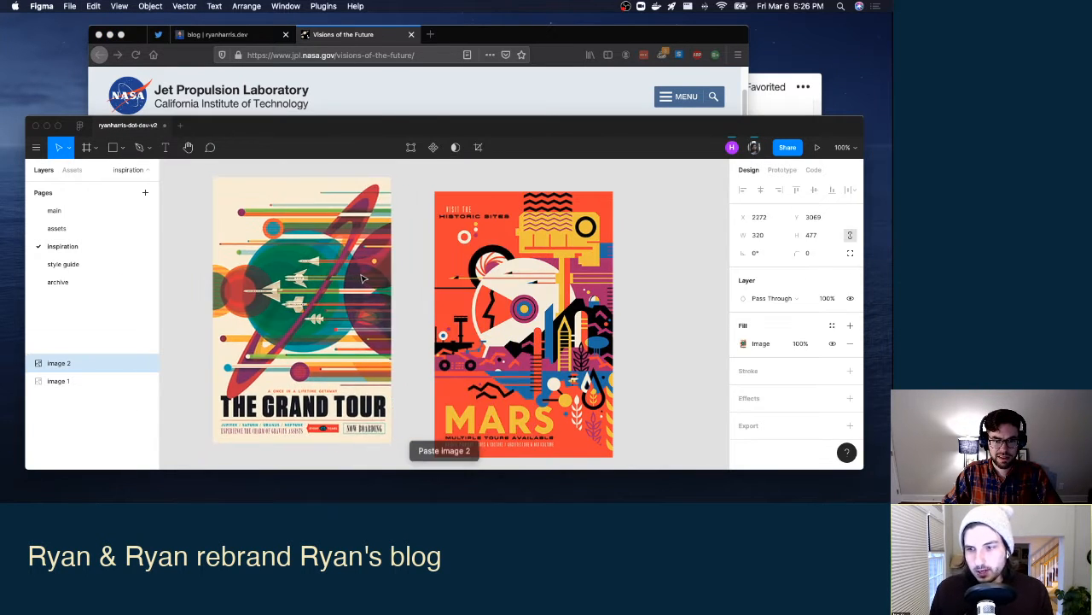
Shift the Mars poster closer to The Grand Tour poster on the "inspiration" page, to X 2643.
drag(527, 139, 534, 49)
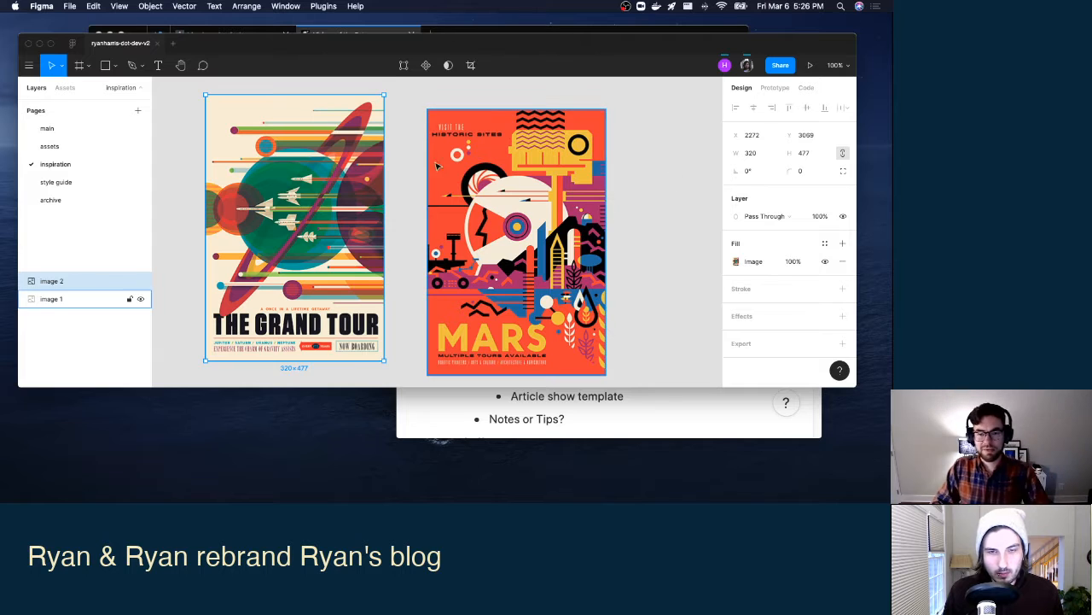
scroll(501, 217, down, 2)
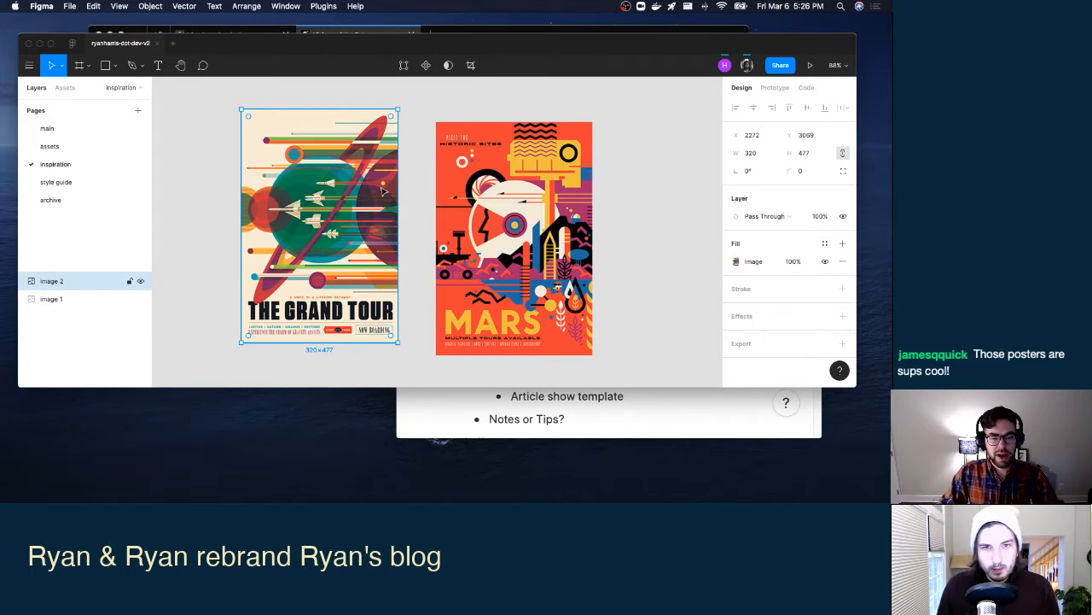
scroll(545, 206, down, 5)
drag(550, 194, 540, 194)
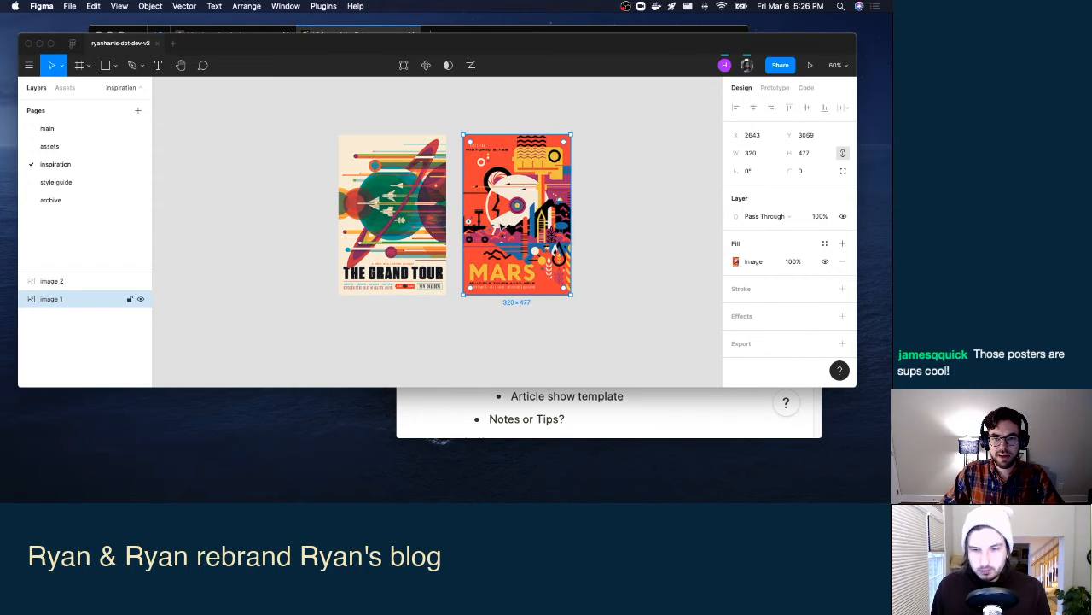
Return to Firefox and look through the next row of Visions of the Future posters, from Jupiter to First Exoplanet.
key(ctrl+Up)
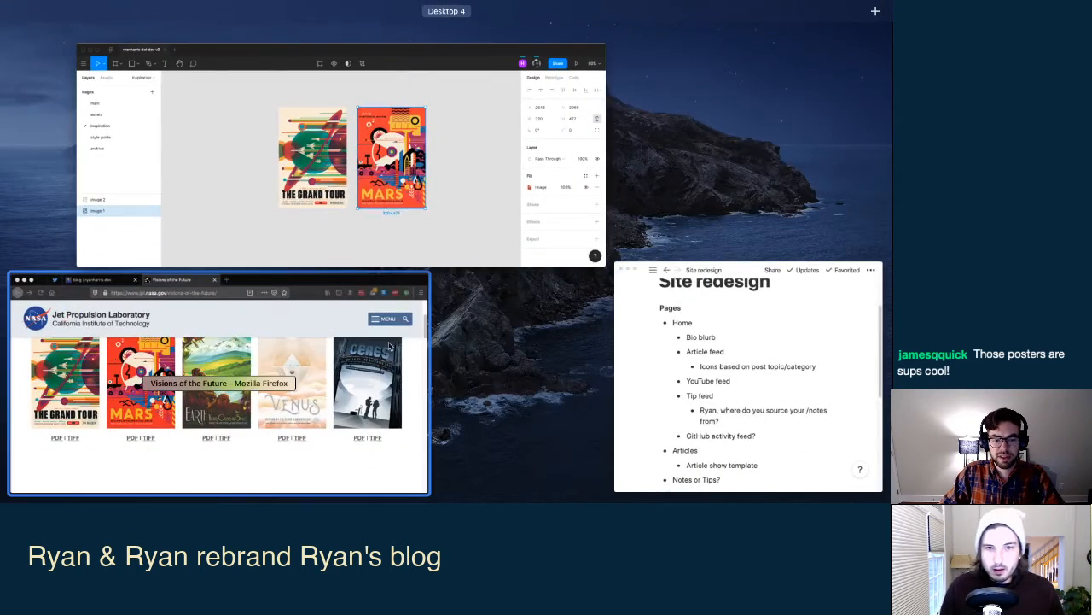
click(390, 358)
scroll(446, 243, down, 5)
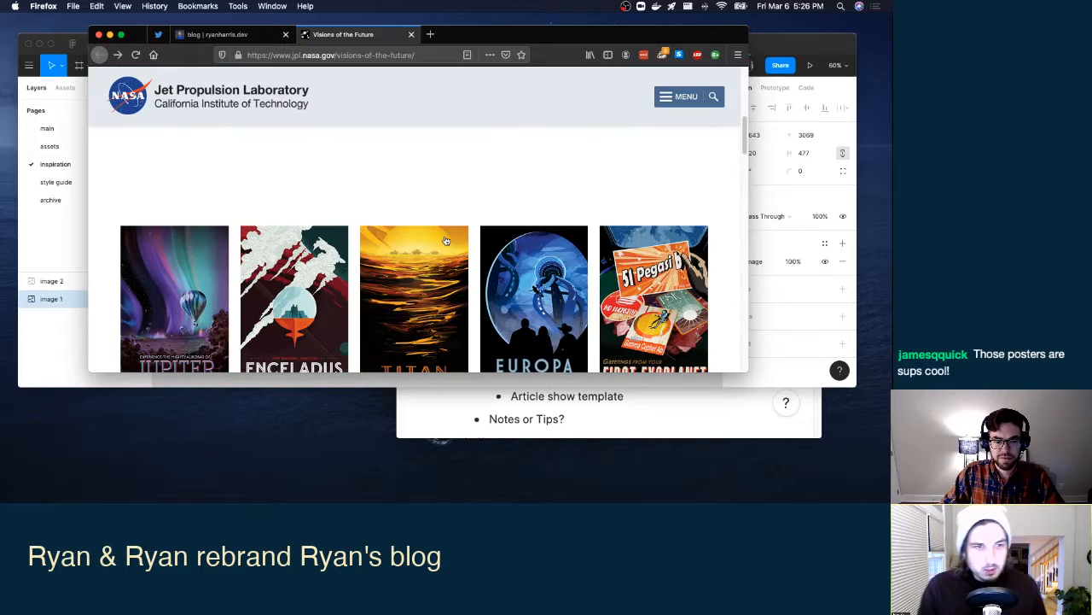
scroll(446, 241, up, 1)
scroll(445, 240, down, 2)
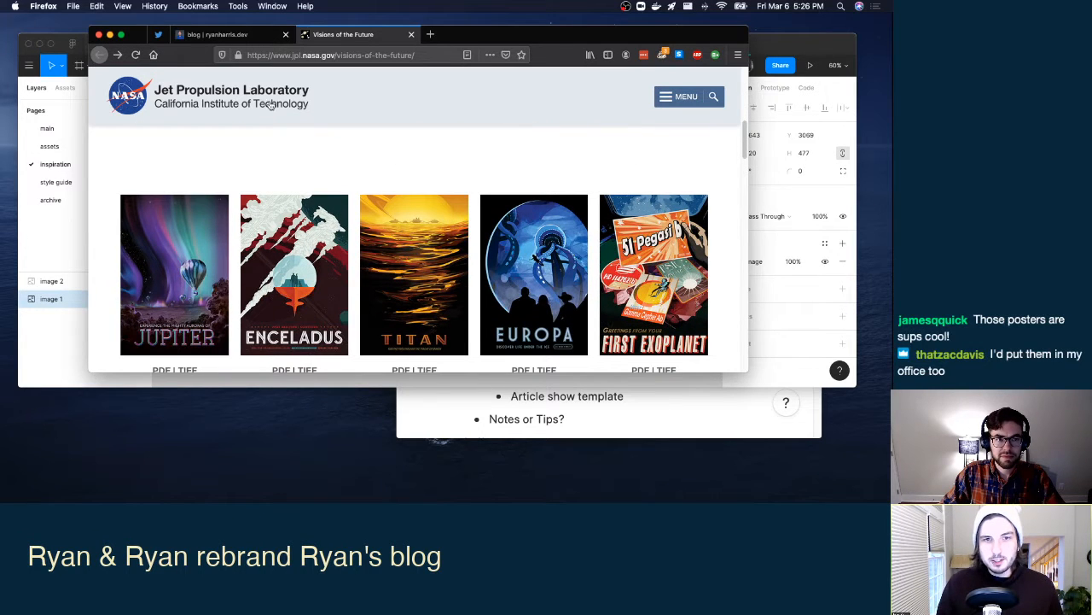
Open christopherbiscardi.com in a new Firefox tab and skim its homepage as a blog reference.
click(431, 34)
text(christopherbiscardi.com/)
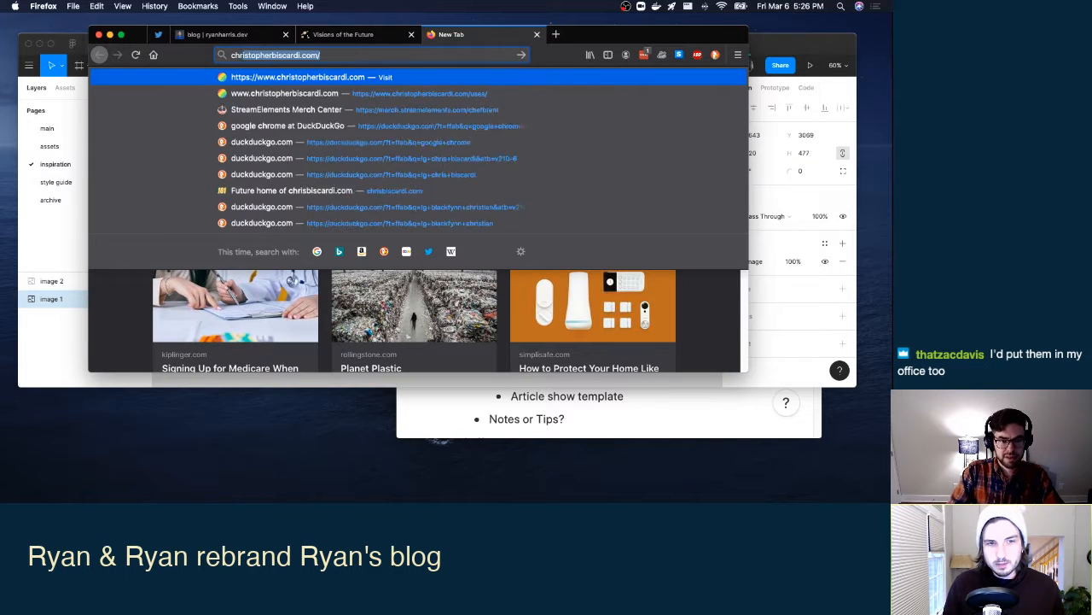
key(Return)
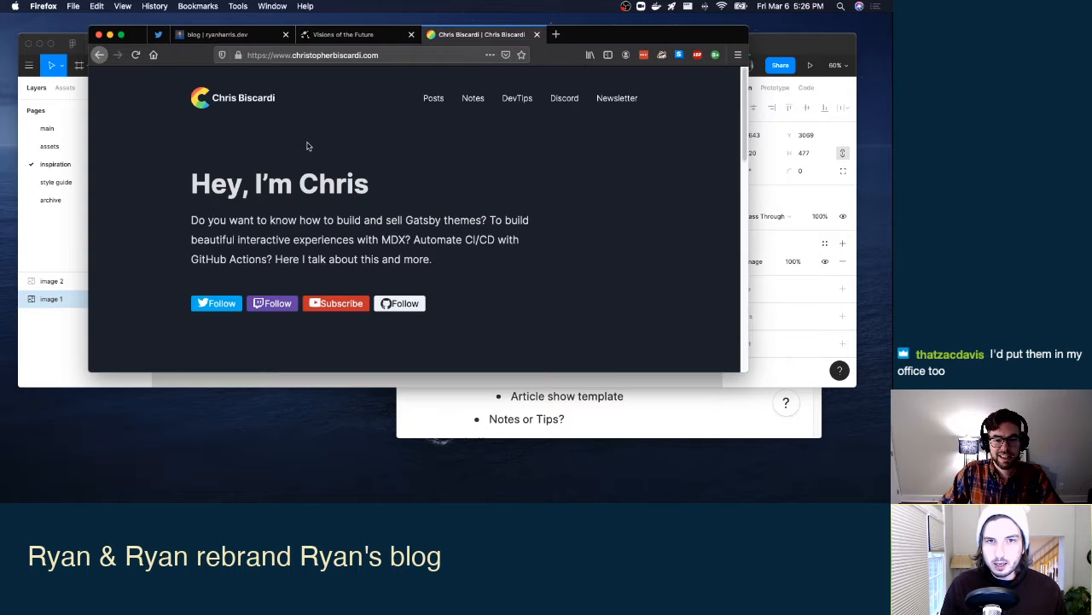
scroll(309, 146, down, 10)
scroll(311, 139, up, 10)
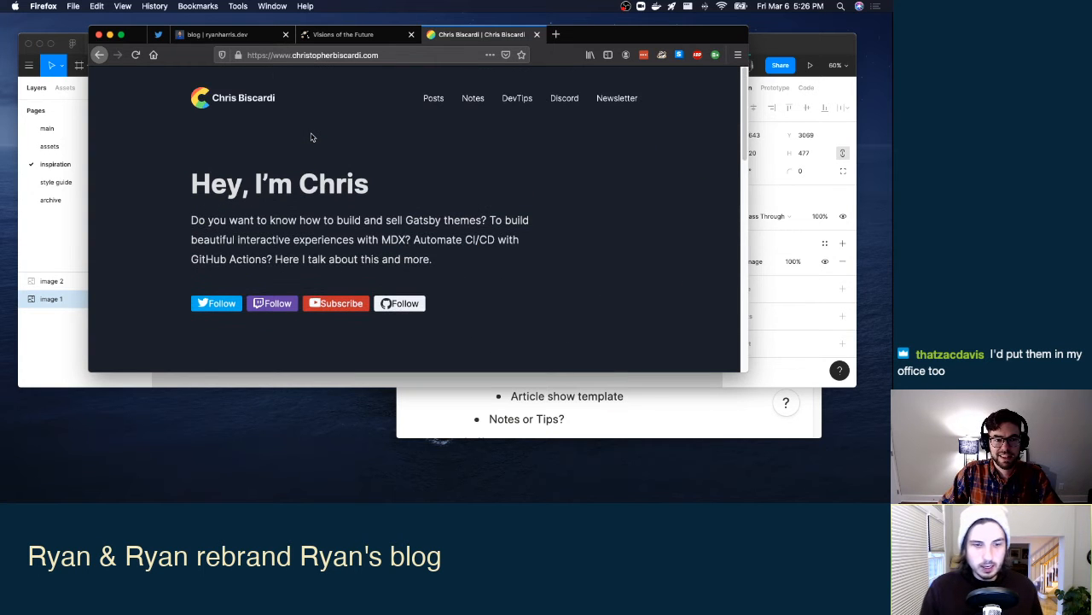
Search the web for "kent dodds" in another new tab.
key(super+k)
key(super+t)
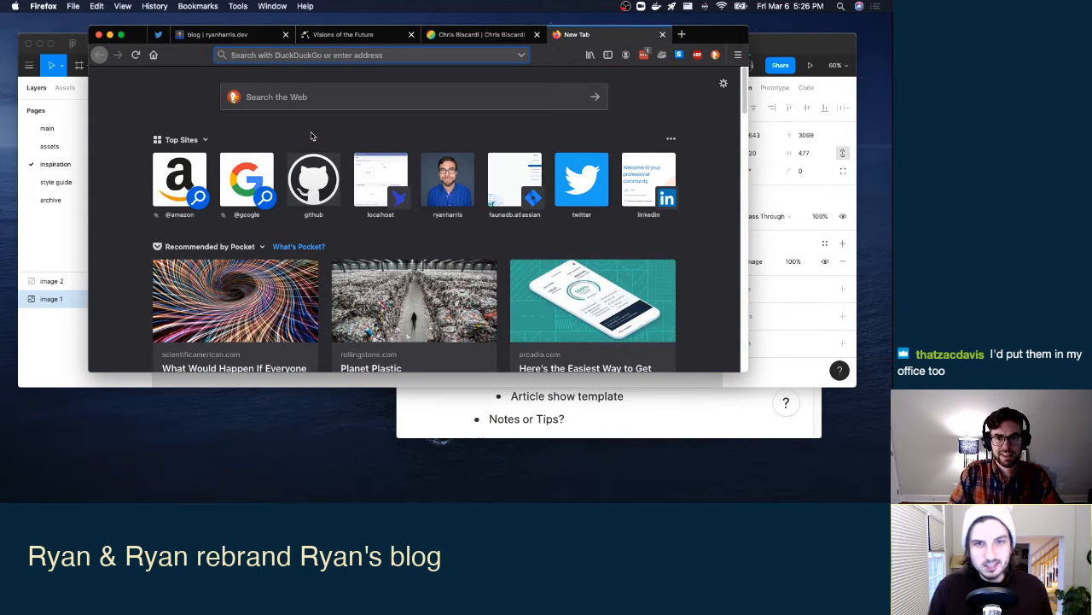
text(kent dod)
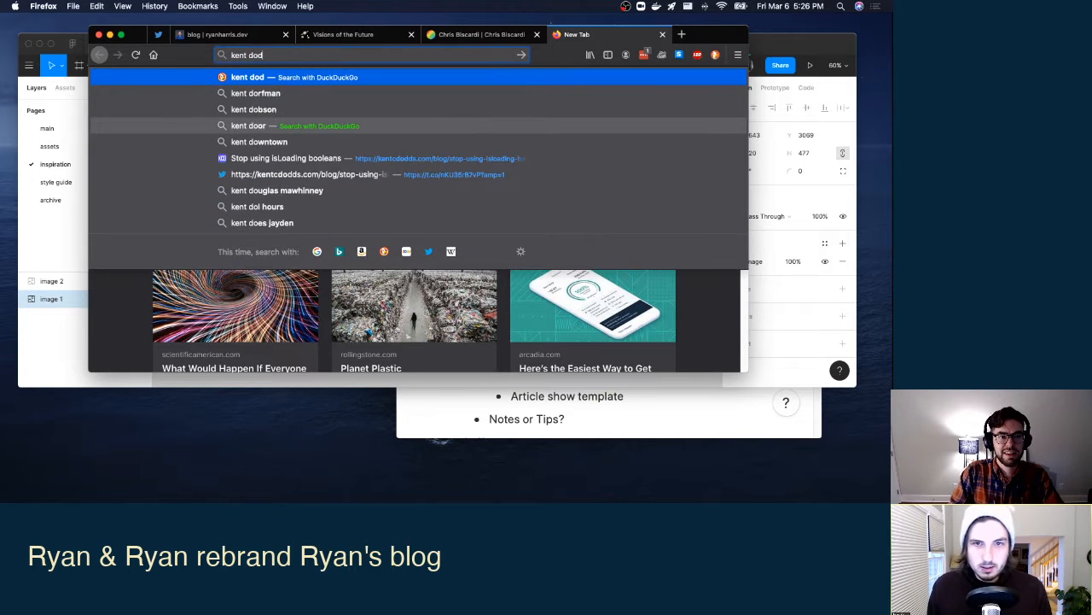
text(ds)
key(Return)
Inspect the christopherbiscardi.com homepage with Firefox's developer tools, check the toolbox options, and close the tools.
click(501, 36)
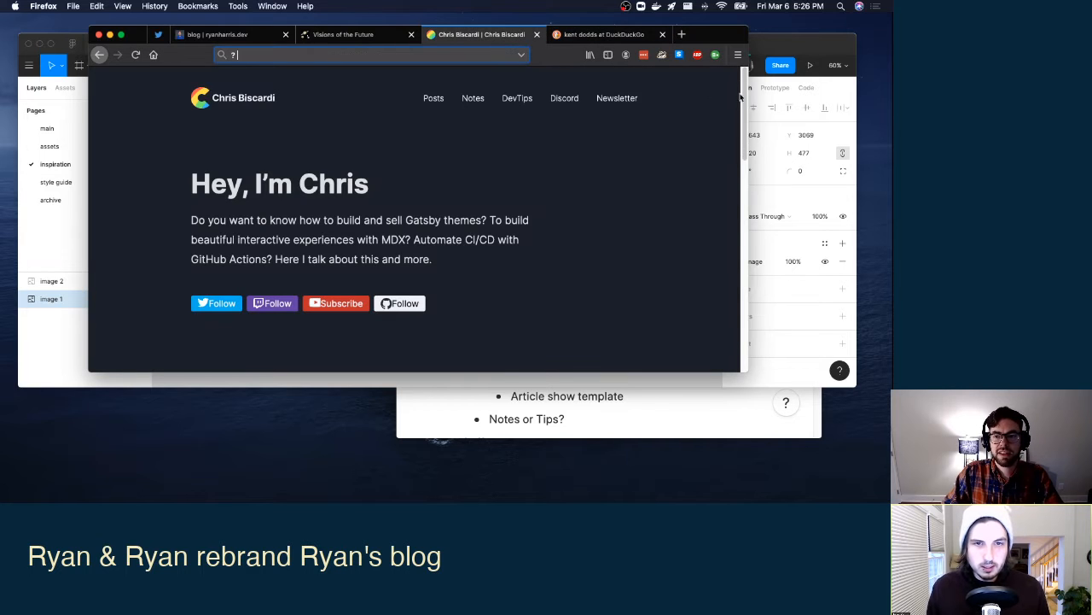
right_click(653, 173)
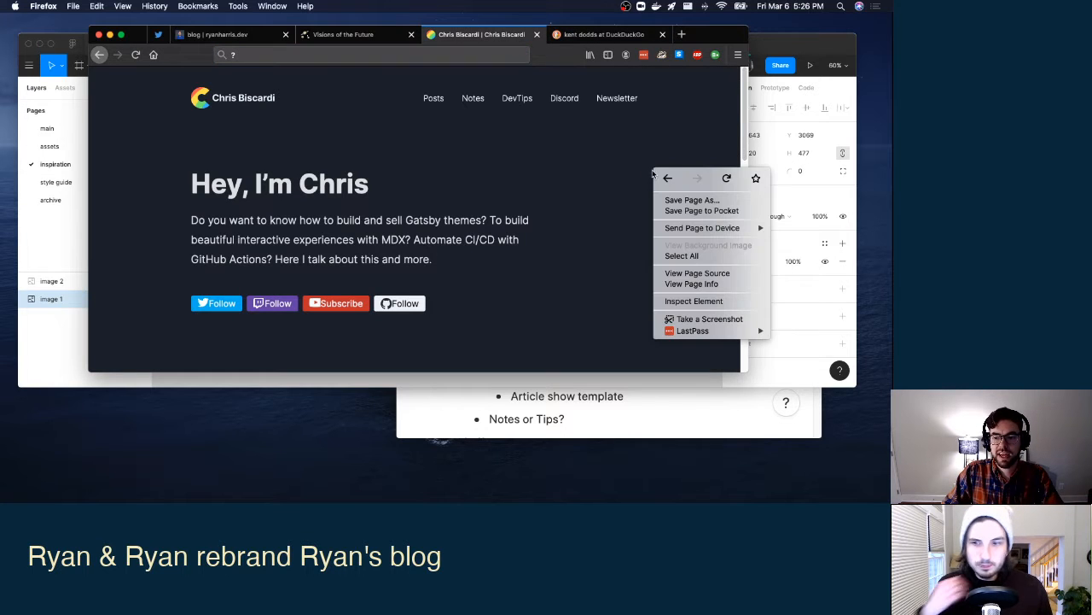
click(712, 301)
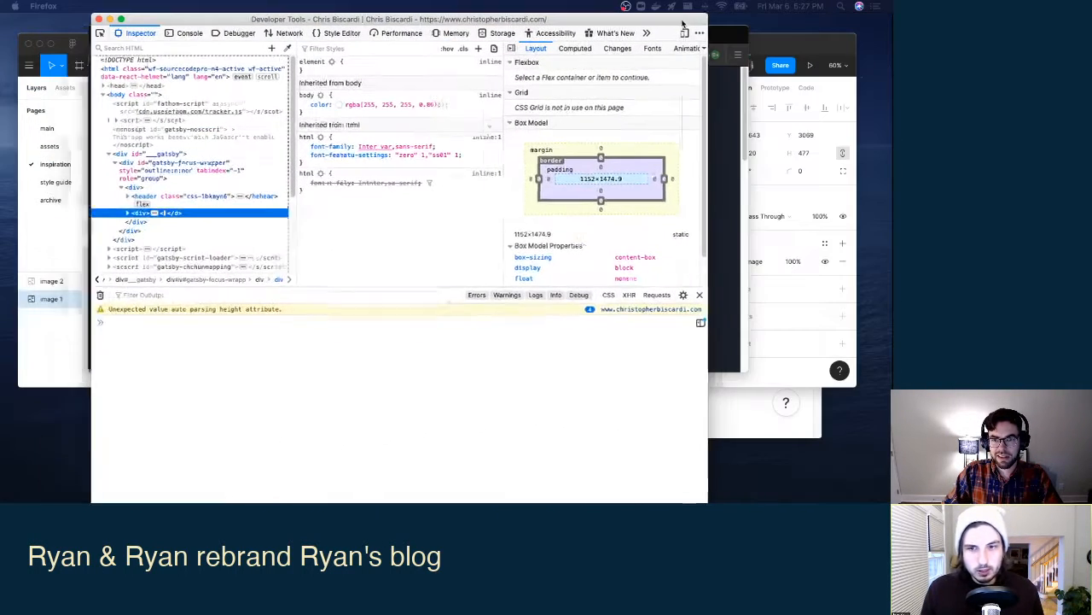
drag(682, 24, 768, 24)
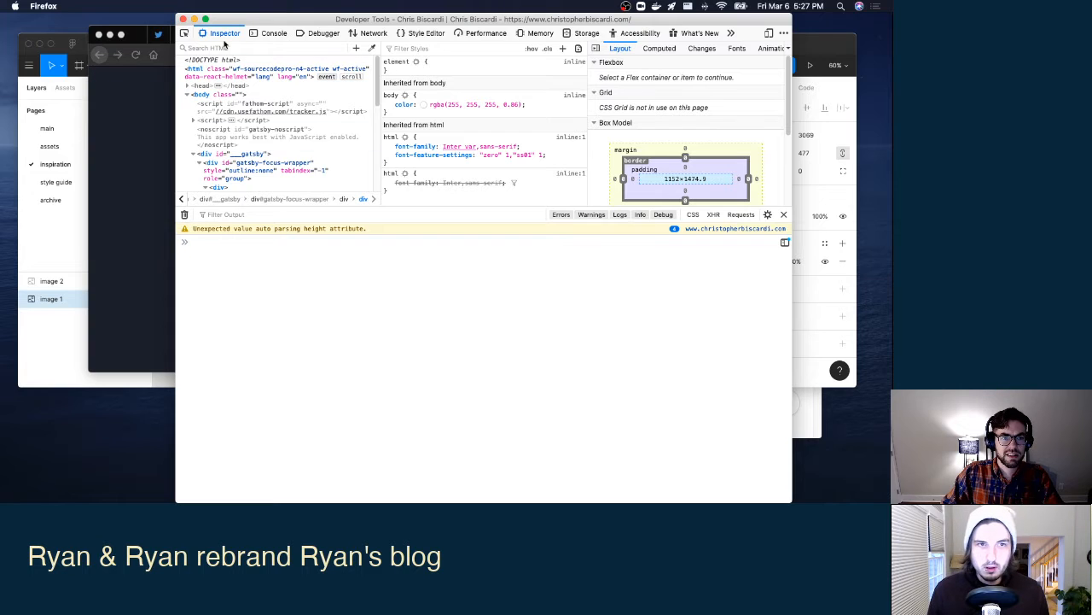
click(783, 33)
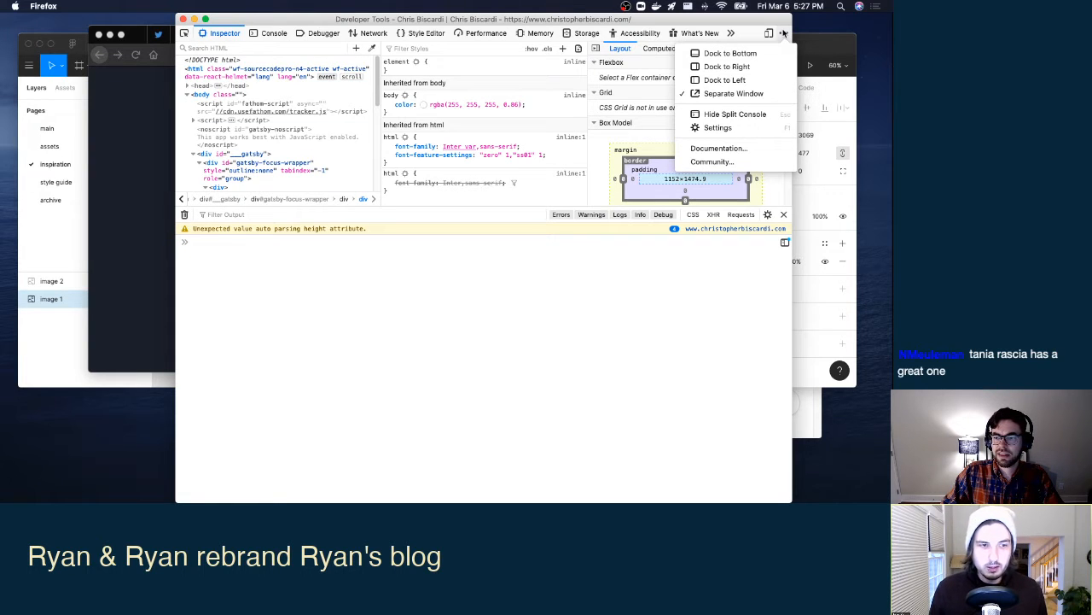
click(784, 33)
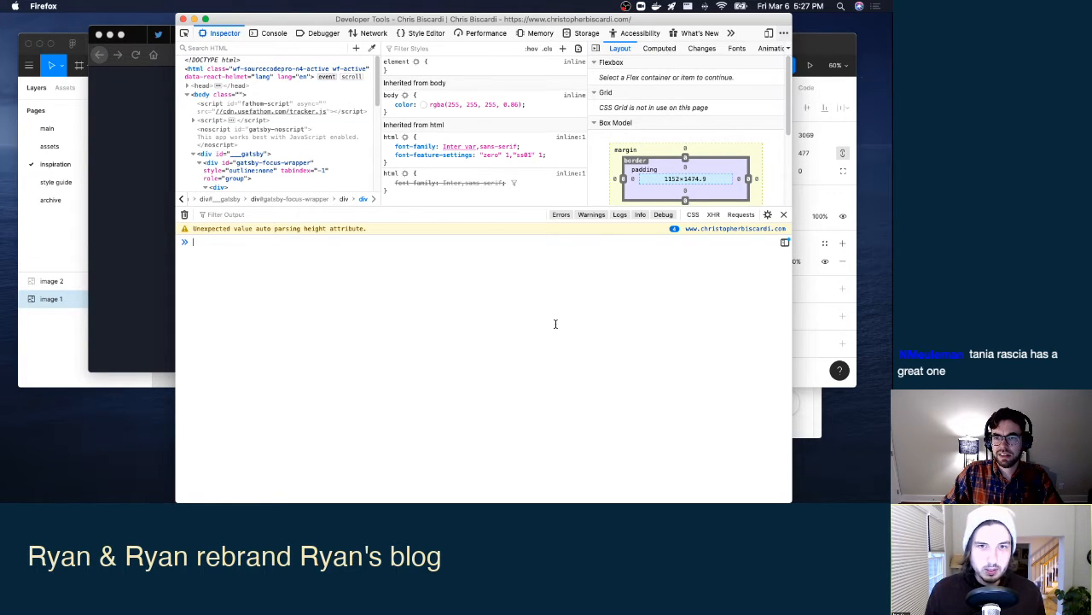
click(182, 19)
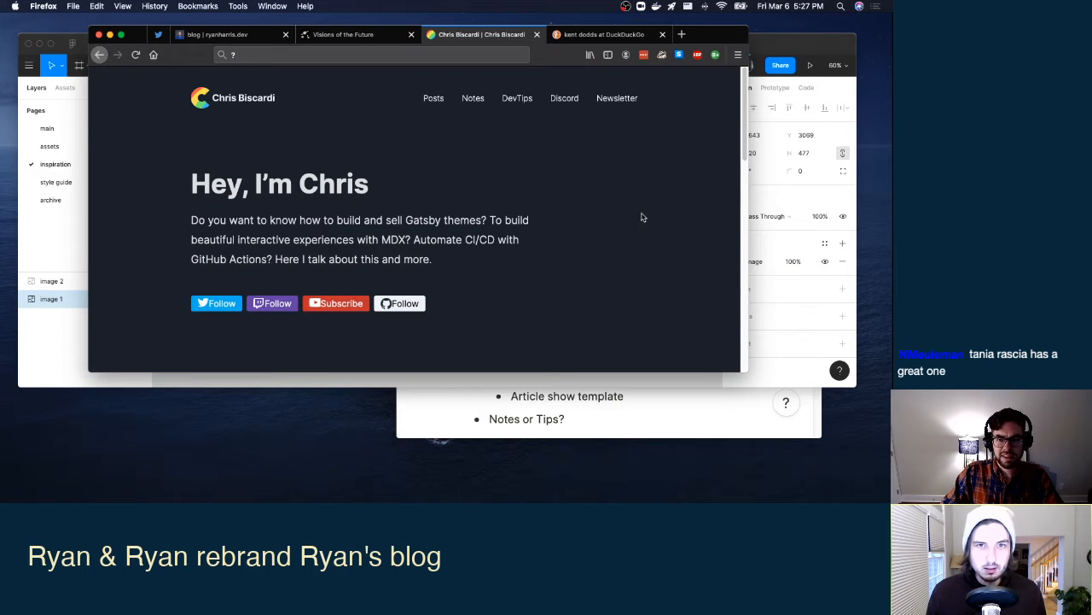
key(super+shift+p)
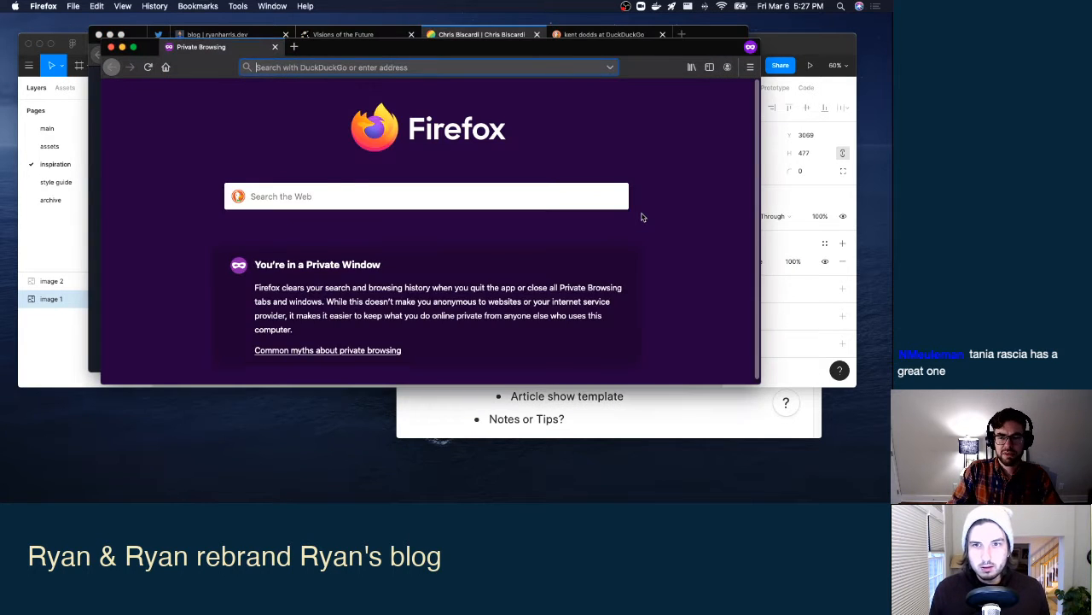
key(super+w)
key(super+alt+i)
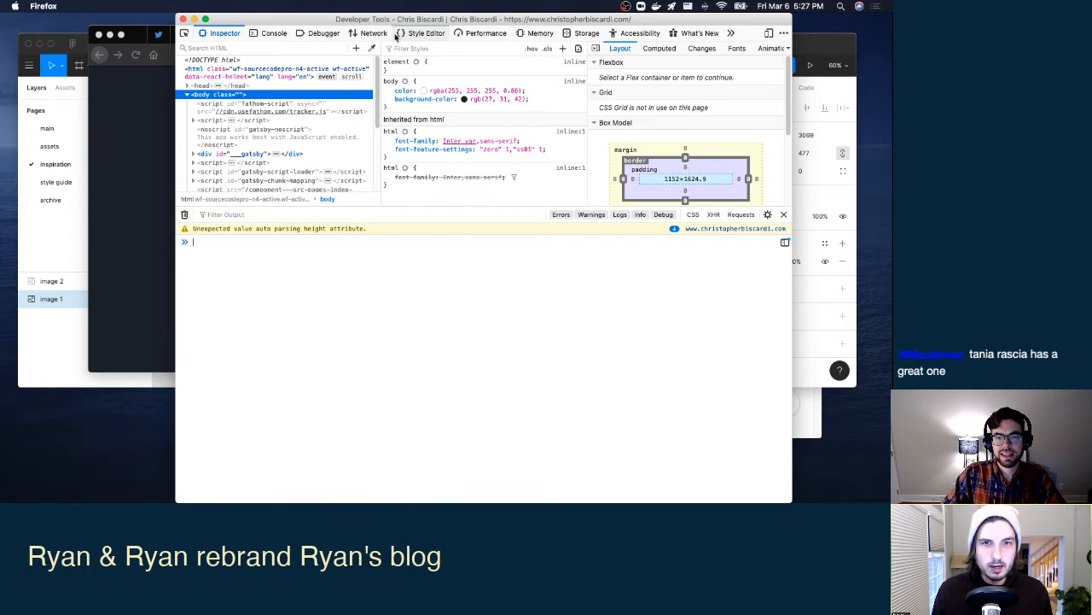
click(183, 19)
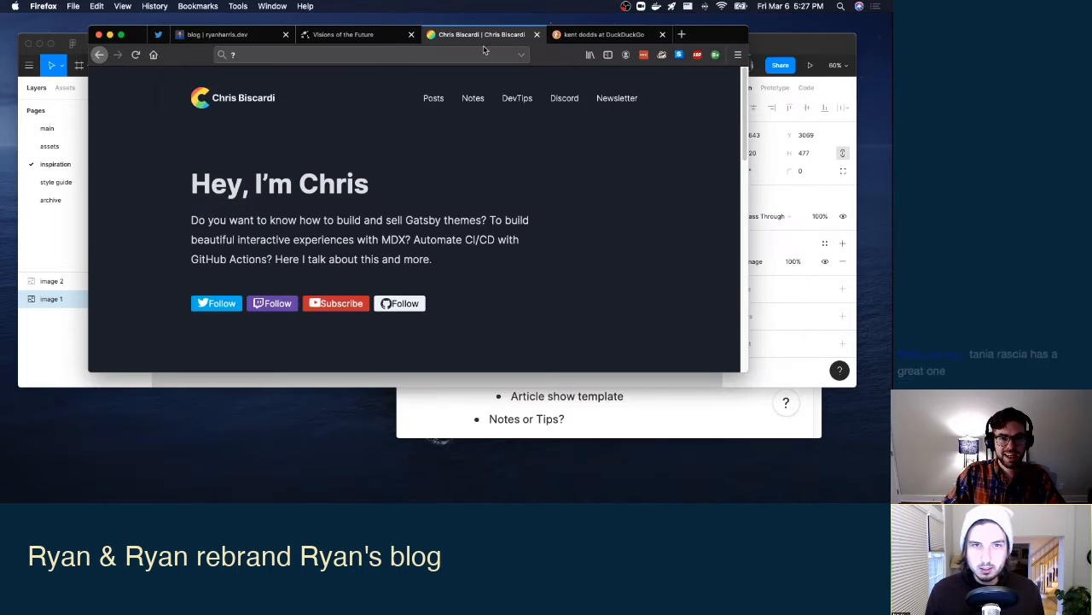
Switch to Google Chrome, find christopherbiscardi.com by searching for "chris biscardi", and open the developer tools on its homepage.
key(super+space)
text(chrome)
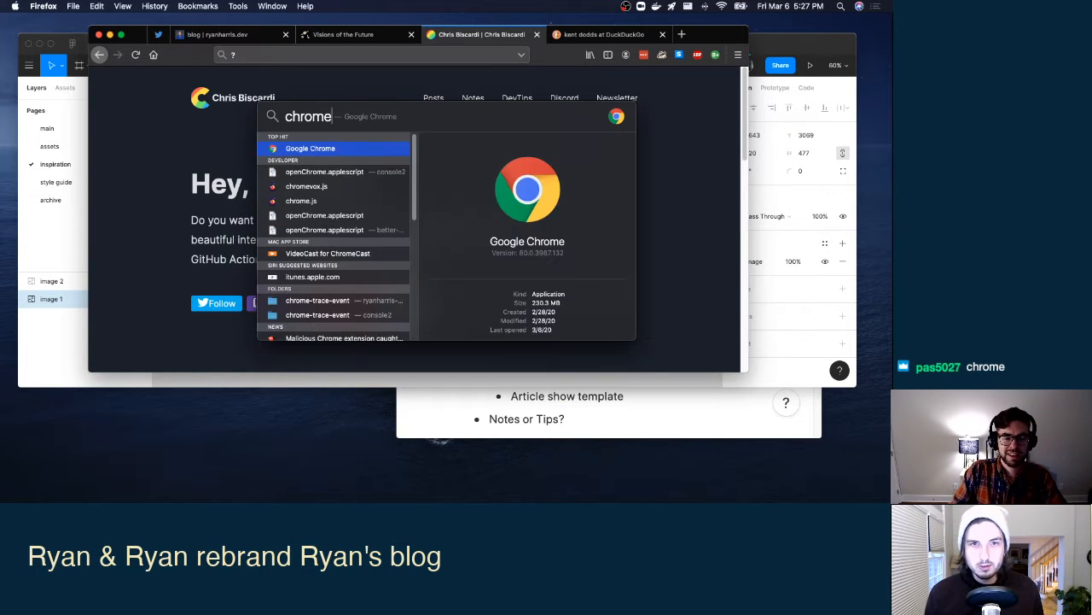
key(Return)
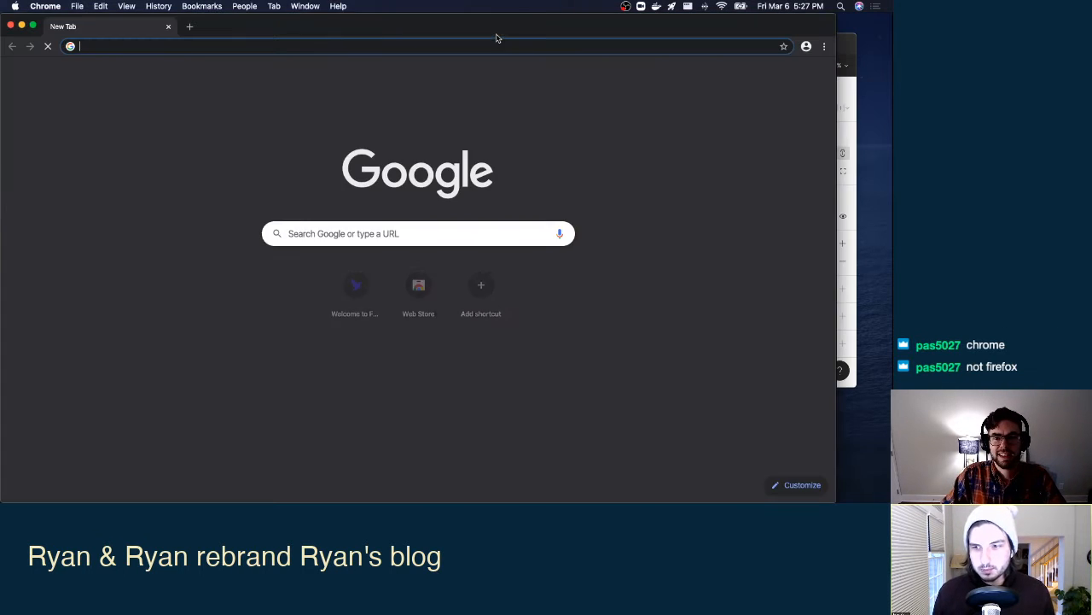
text(chris )
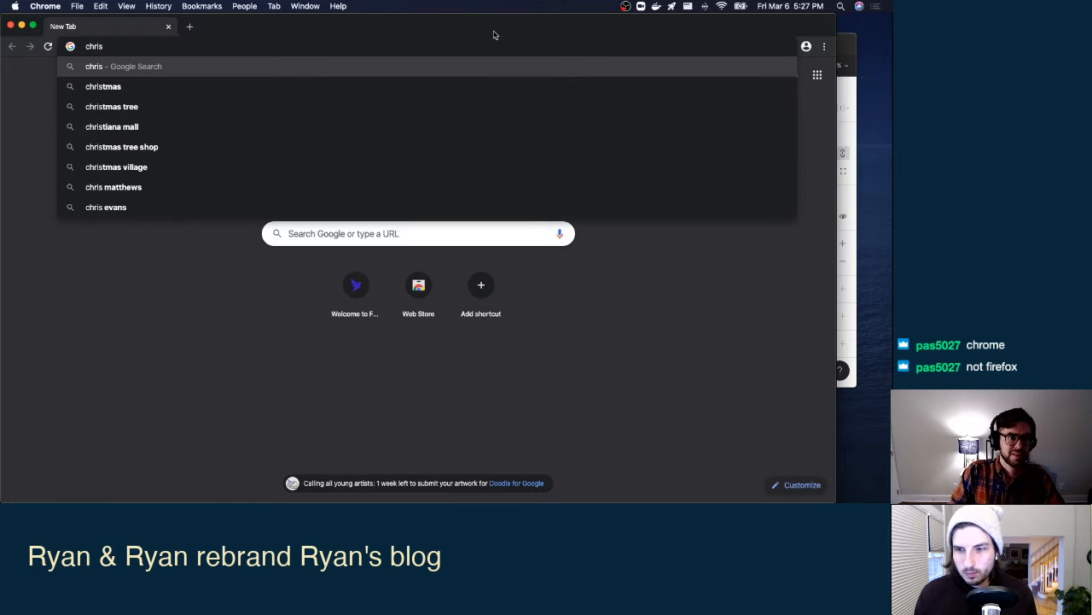
text(biscardi)
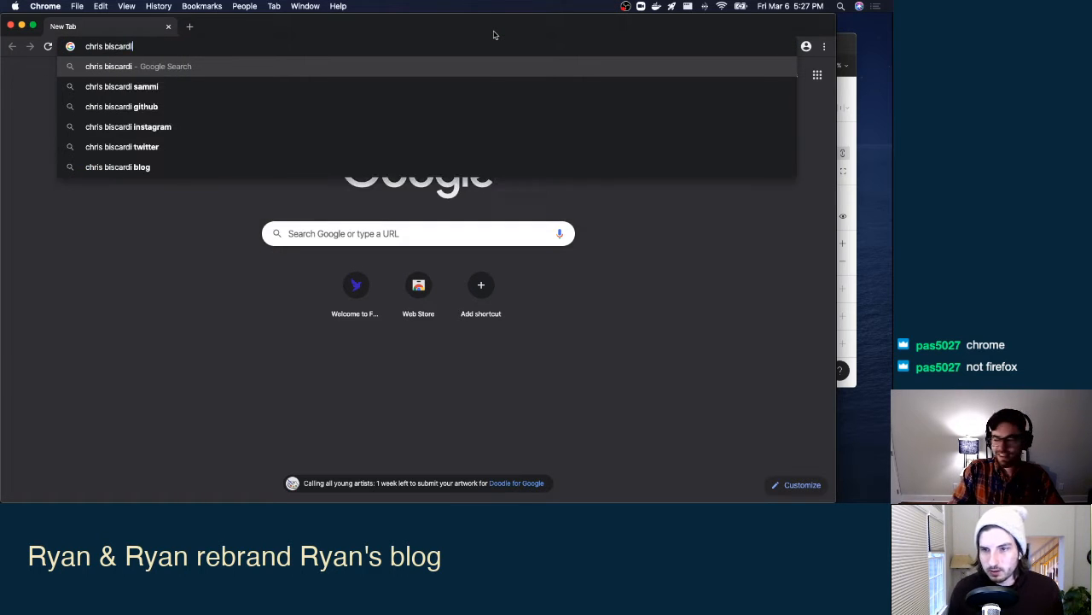
key(Return)
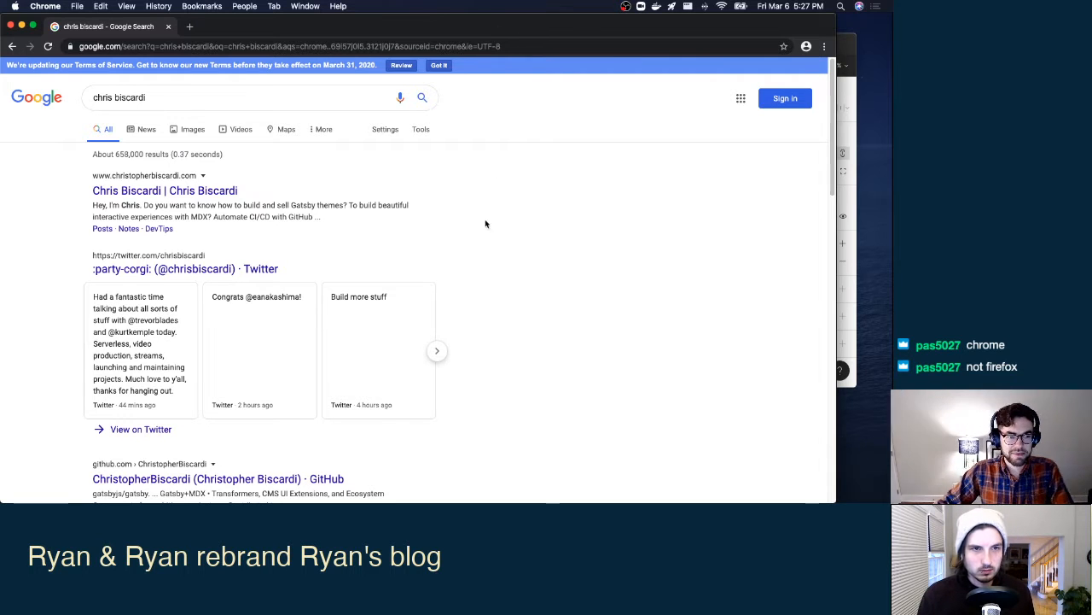
click(214, 192)
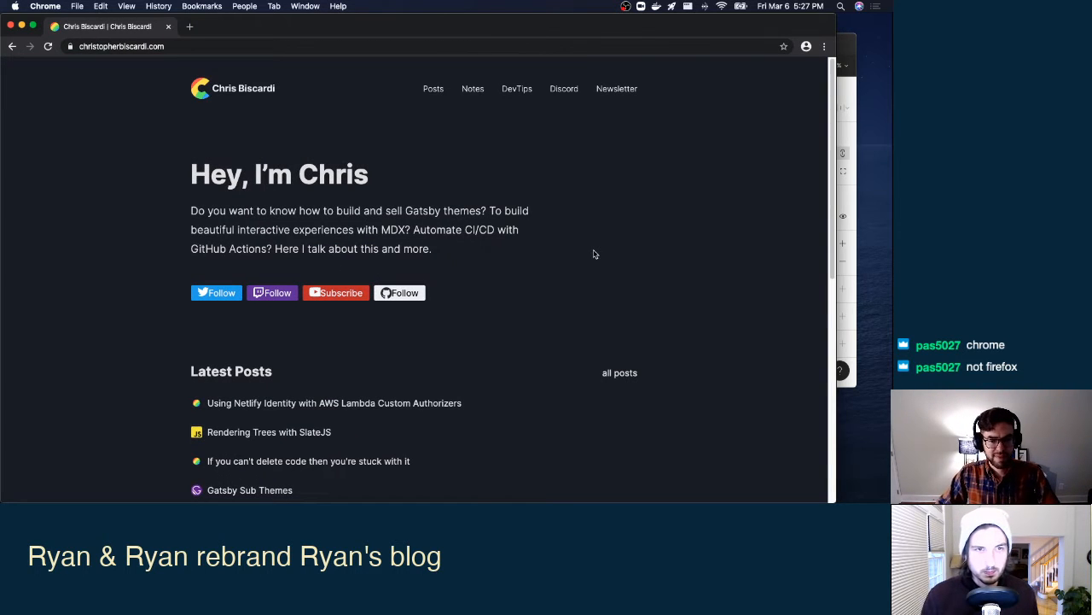
key(super+alt+i)
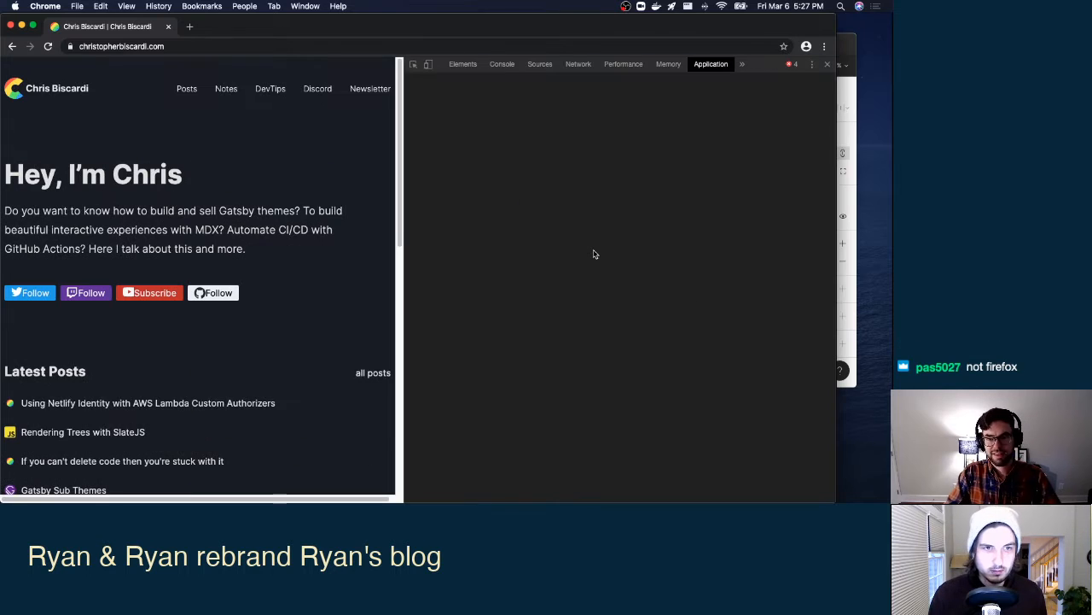
Try to save the christopherbiscardi.com homepage as a PDF through the print dialog, and cancel the dialog.
key(super+p)
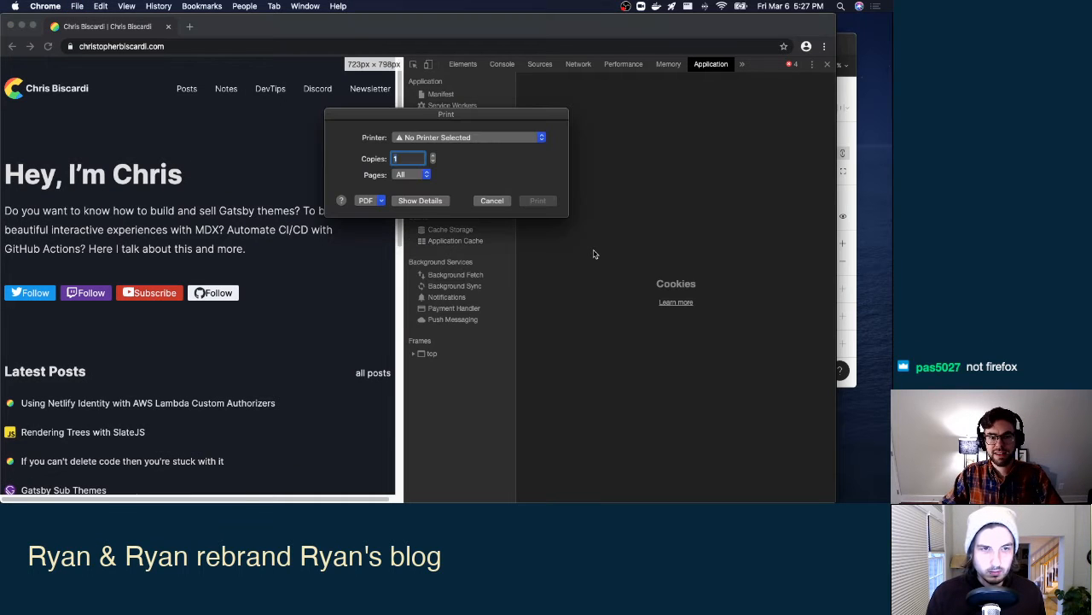
click(473, 137)
click(550, 162)
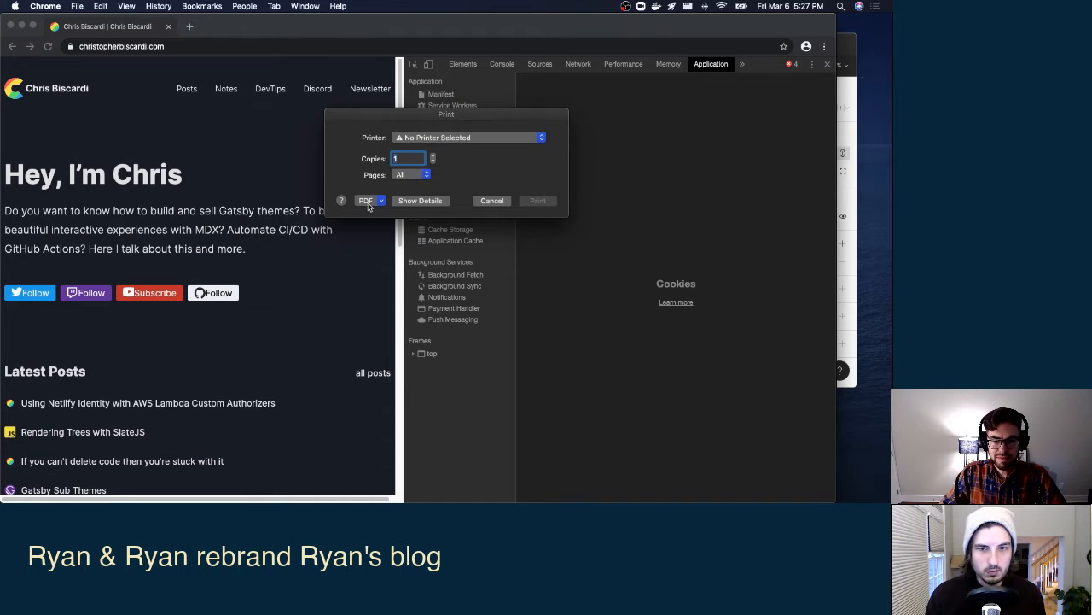
click(367, 201)
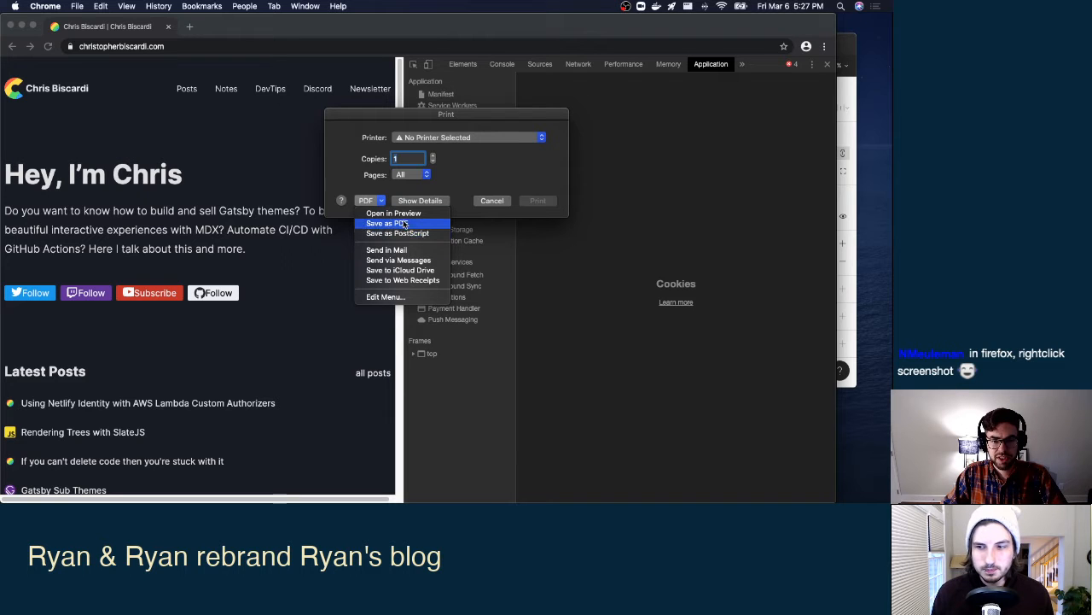
click(404, 223)
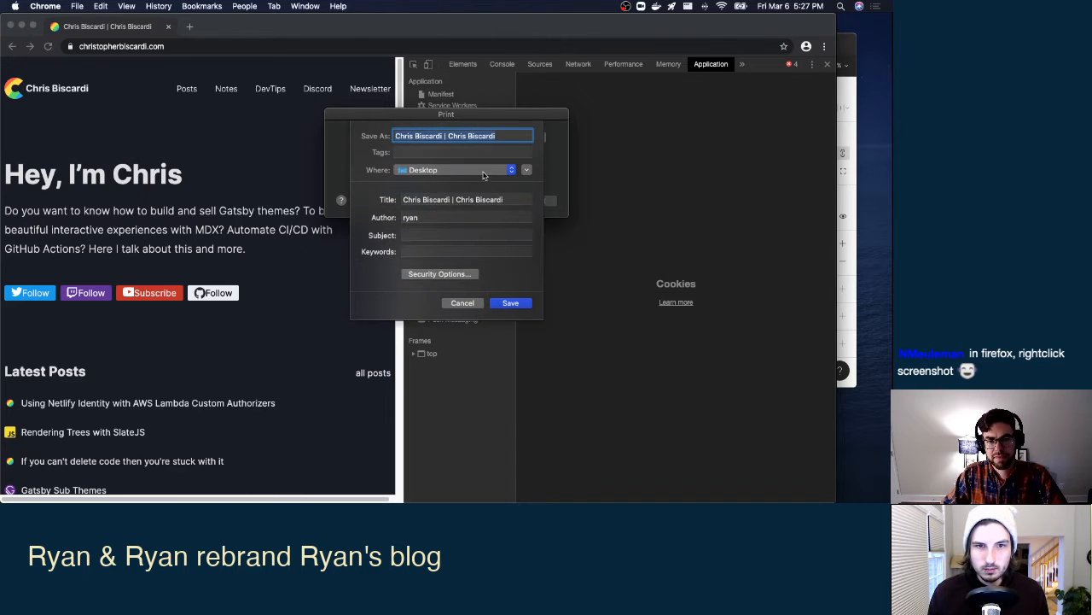
click(462, 303)
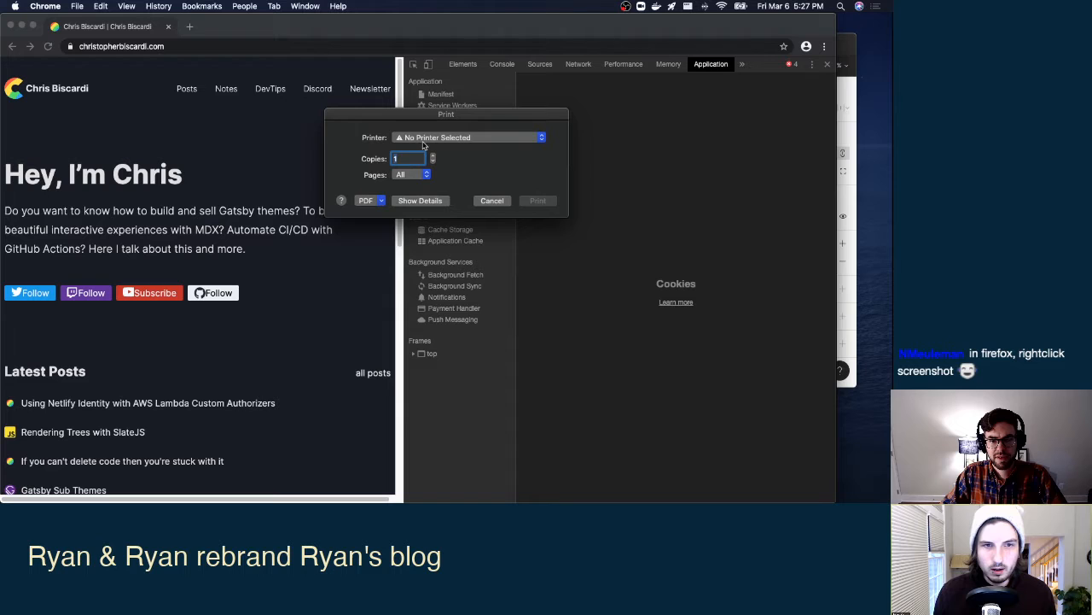
click(375, 203)
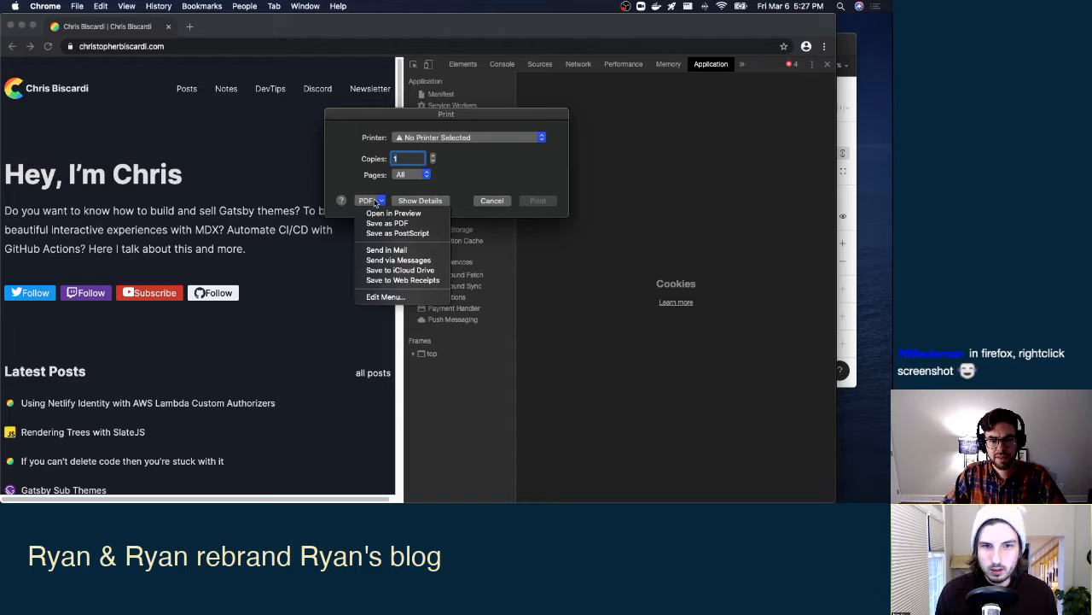
click(509, 202)
click(492, 202)
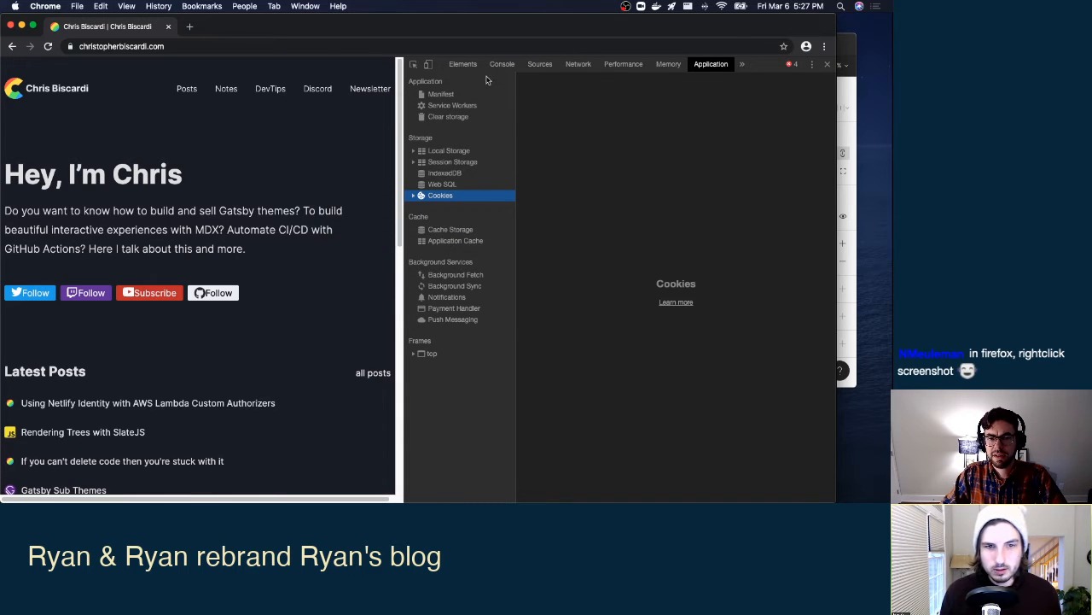
Capture a full-size screenshot of the christopherbiscardi.com homepage with the developer tools' screenshot command.
click(456, 66)
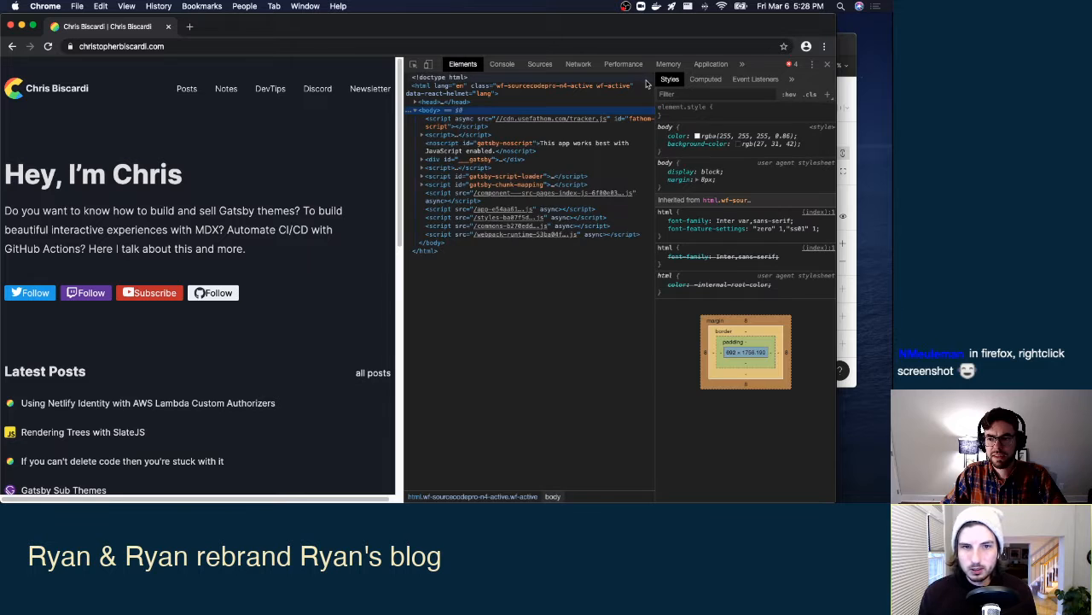
key(super+shift+p)
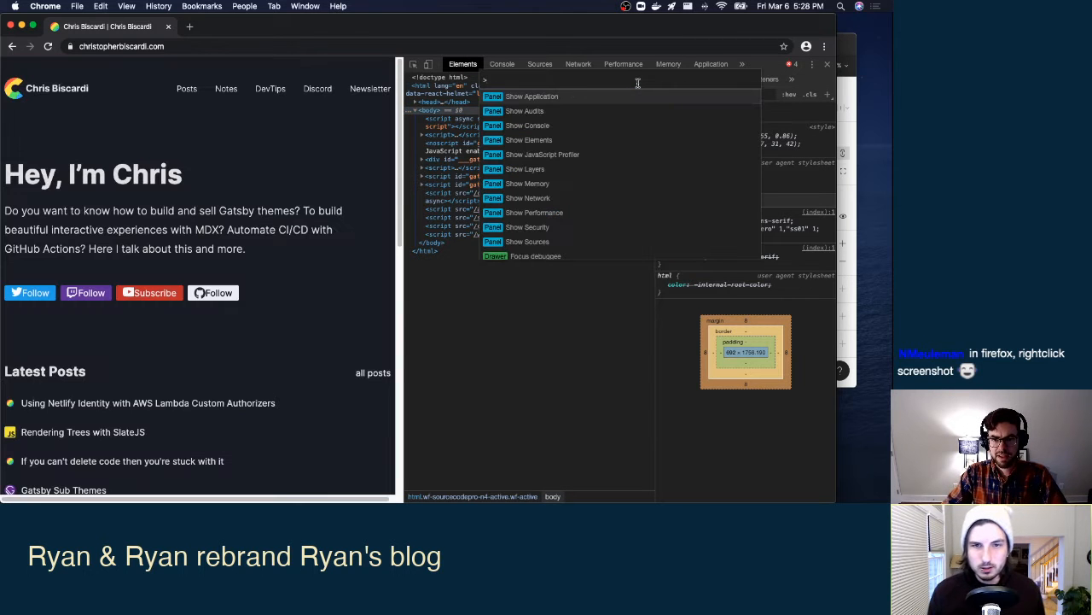
text(scre)
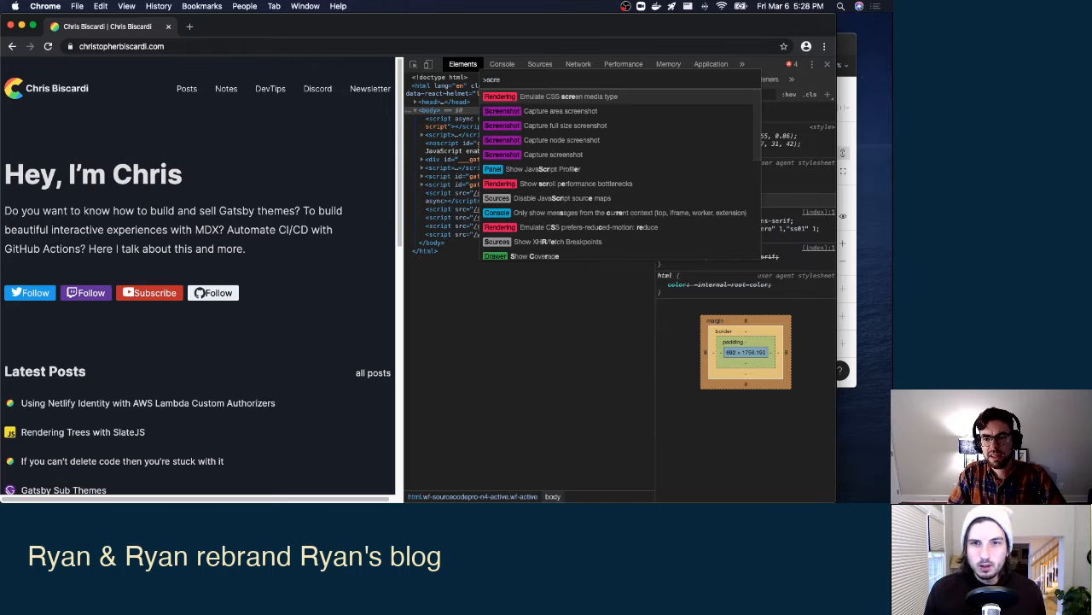
text(en)
key(Down)
key(Down)
key(Down)
key(Up)
key(Up)
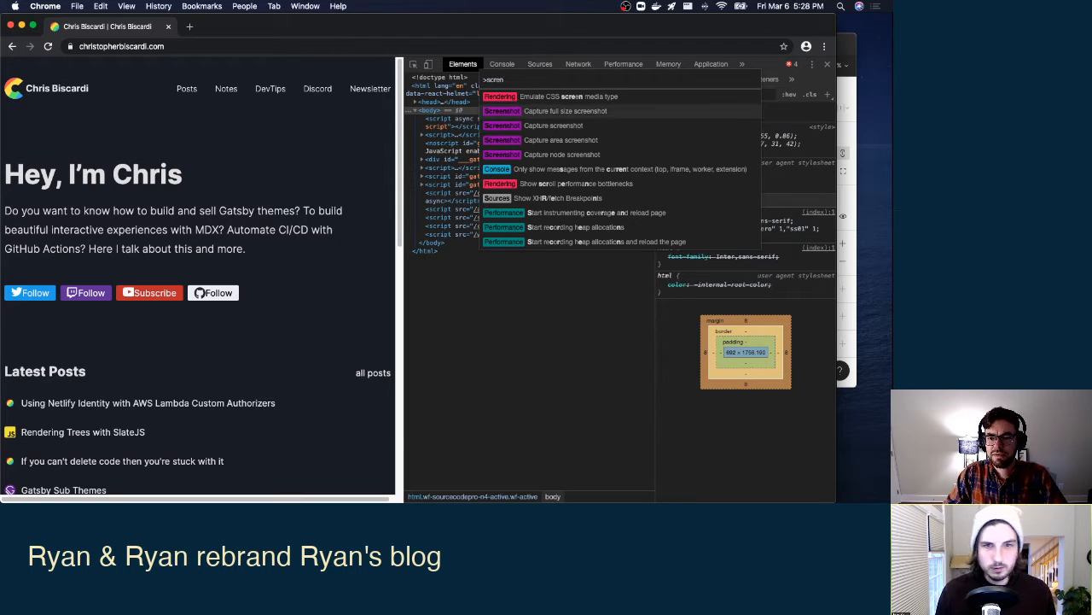
key(Down)
key(Down)
key(Up)
key(Up)
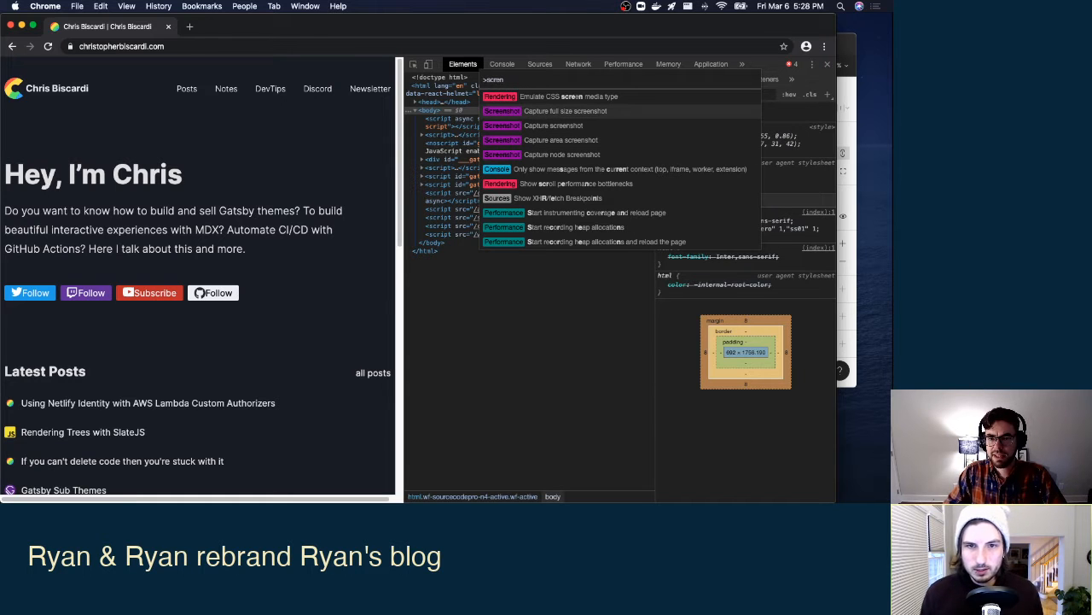
key(Return)
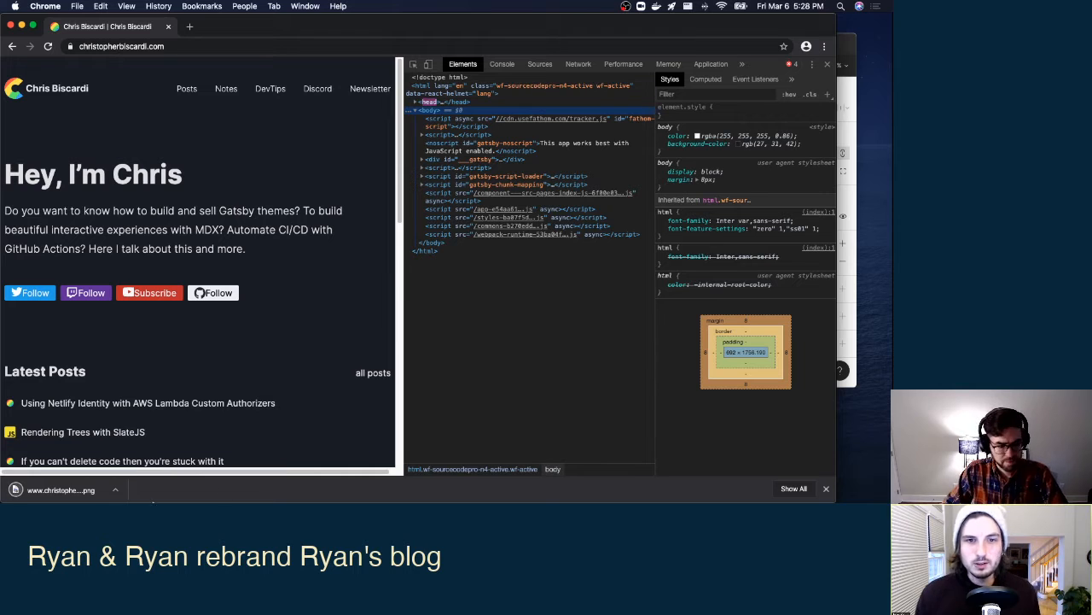
Open the downloaded christopherbiscardi.com screenshot, bring the Figma file forward, and return to Chrome.
click(114, 489)
click(158, 446)
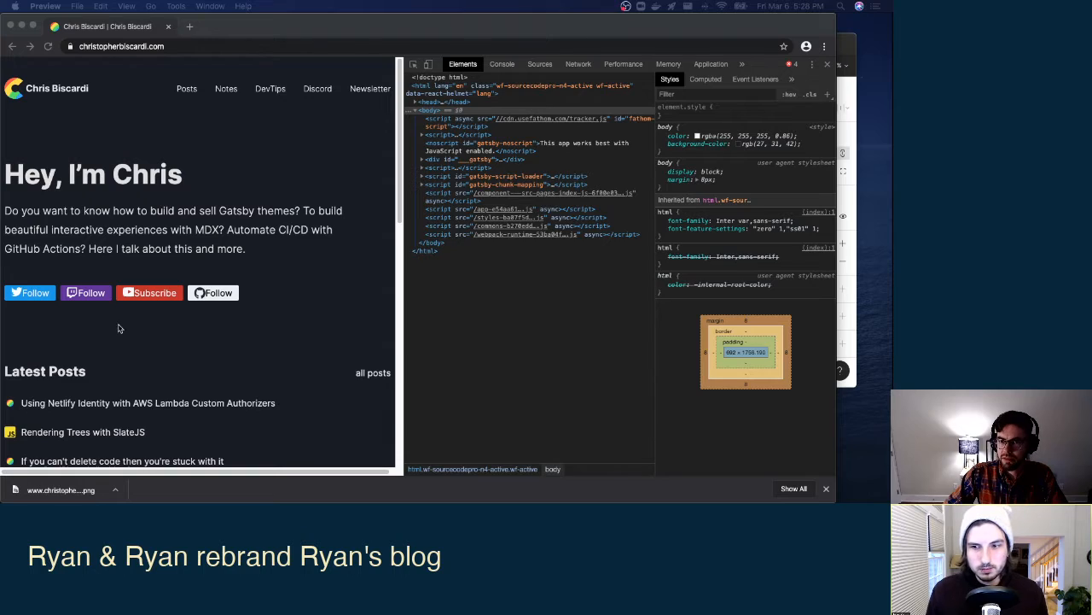
key(ctrl+Up)
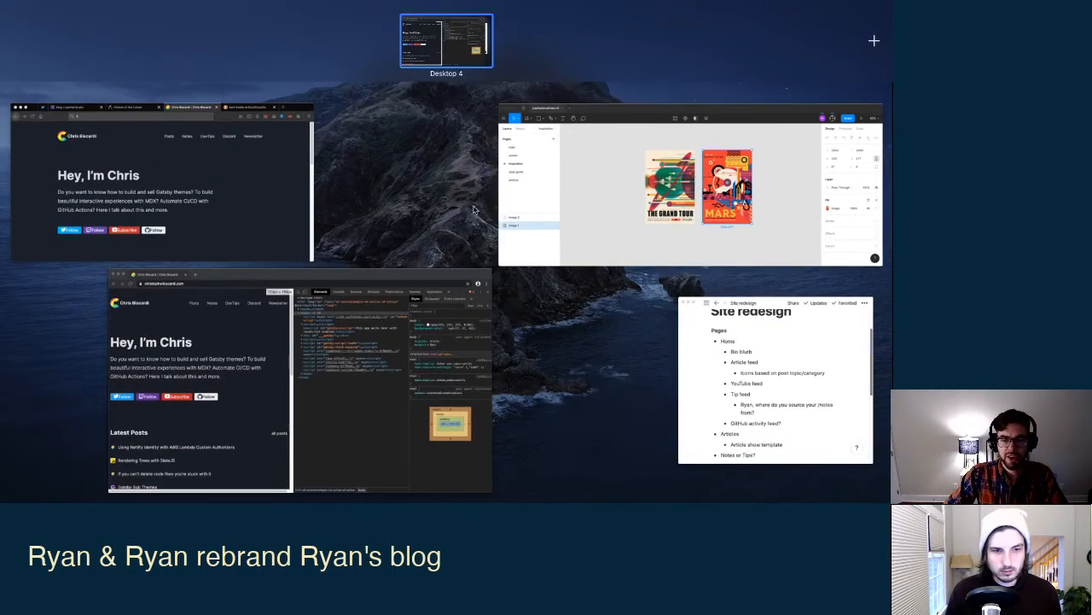
click(512, 213)
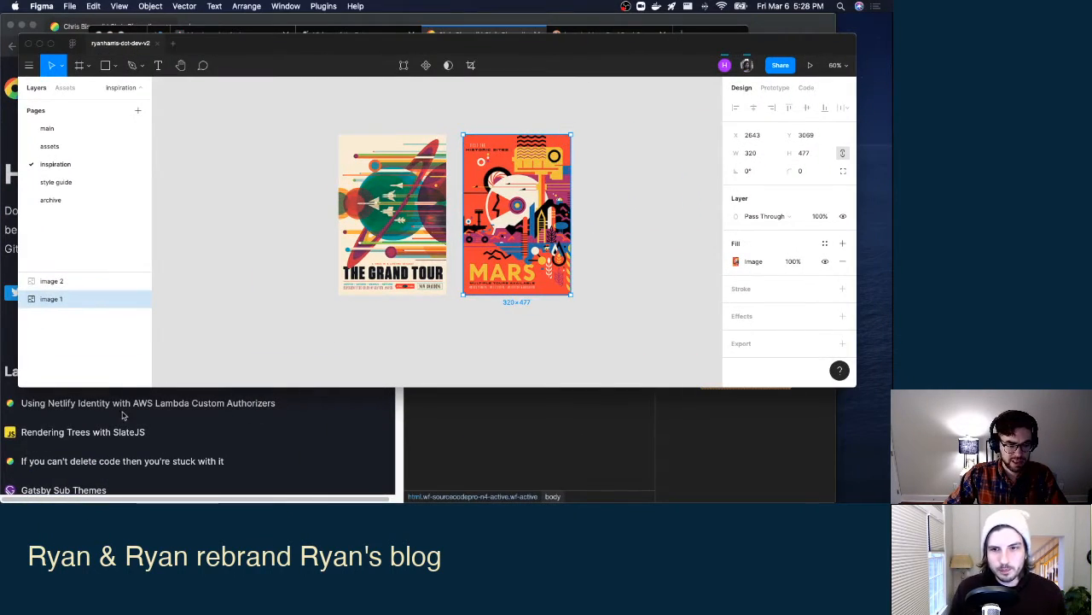
click(123, 389)
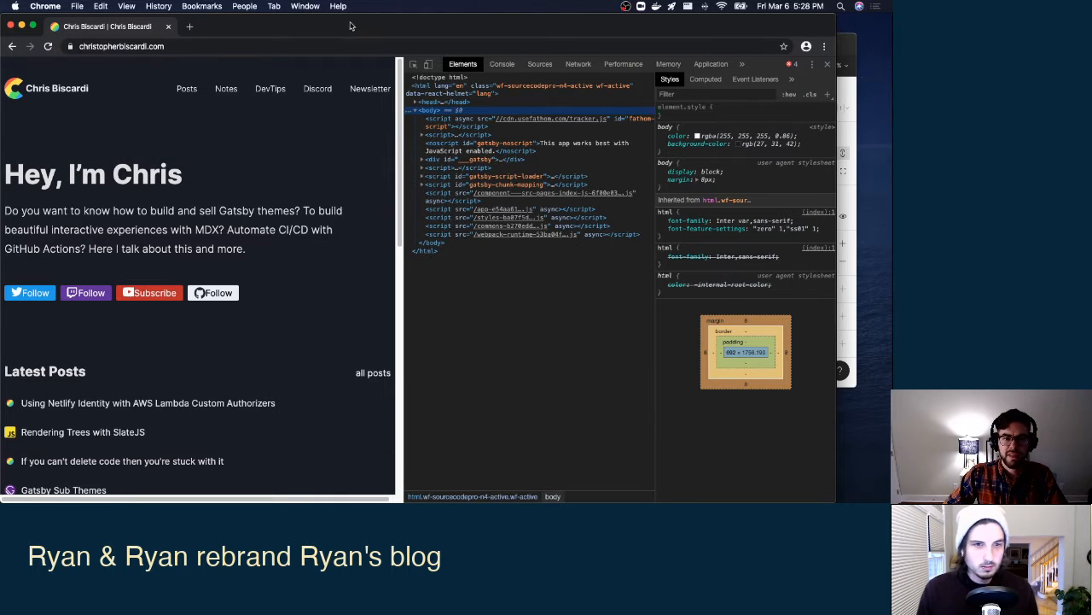
click(158, 6)
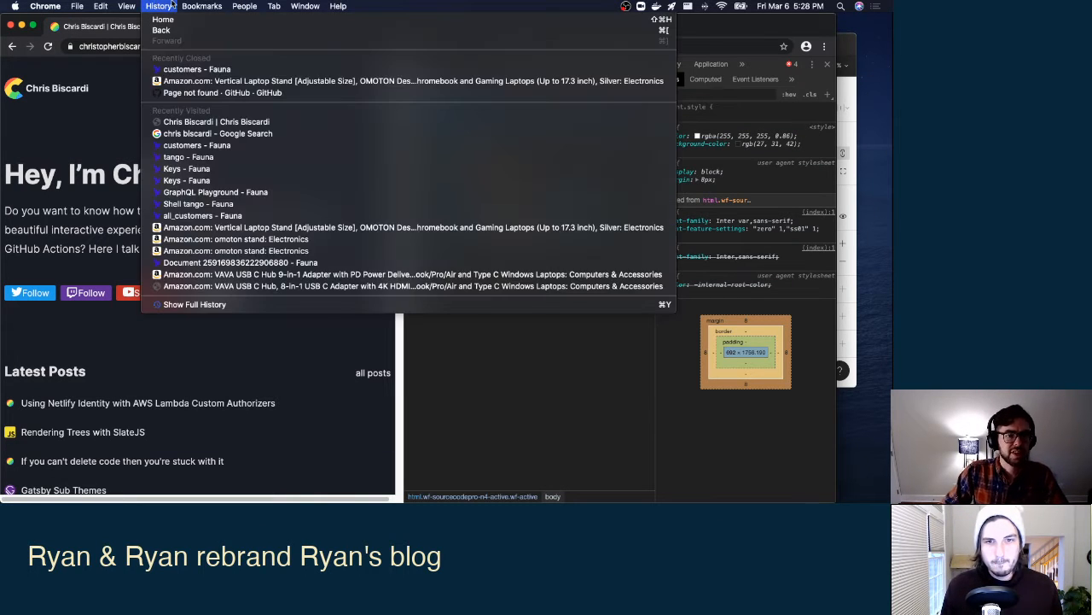
mouse_move(302, 6)
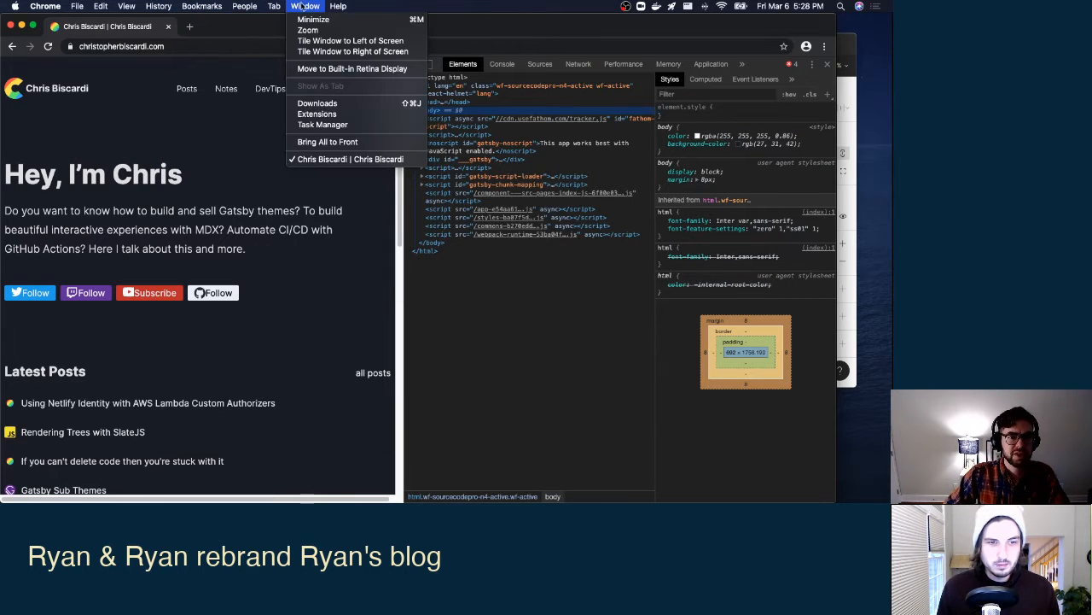
click(353, 103)
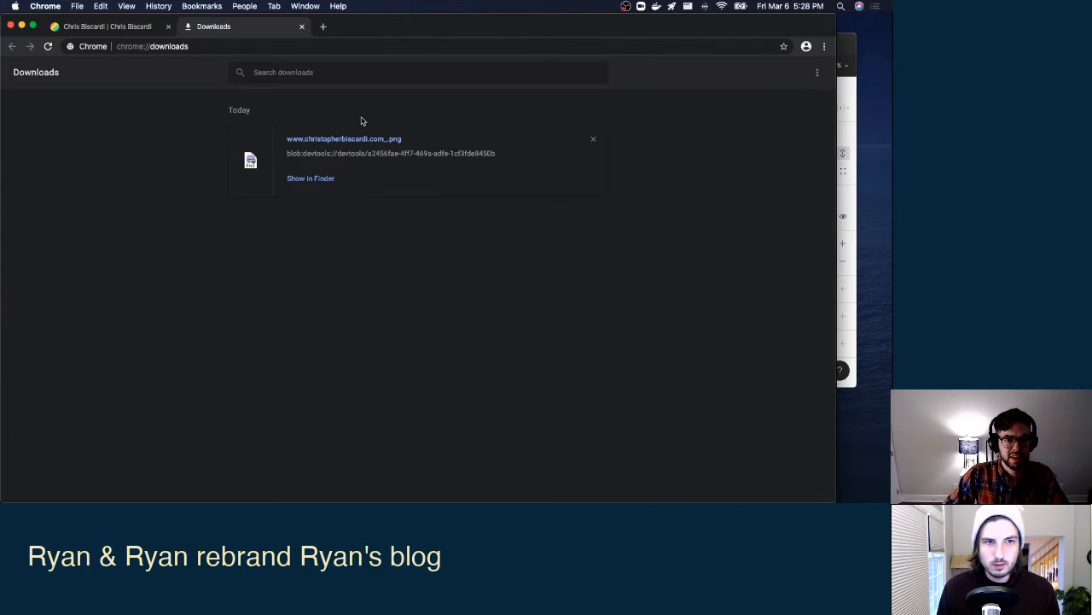
click(304, 181)
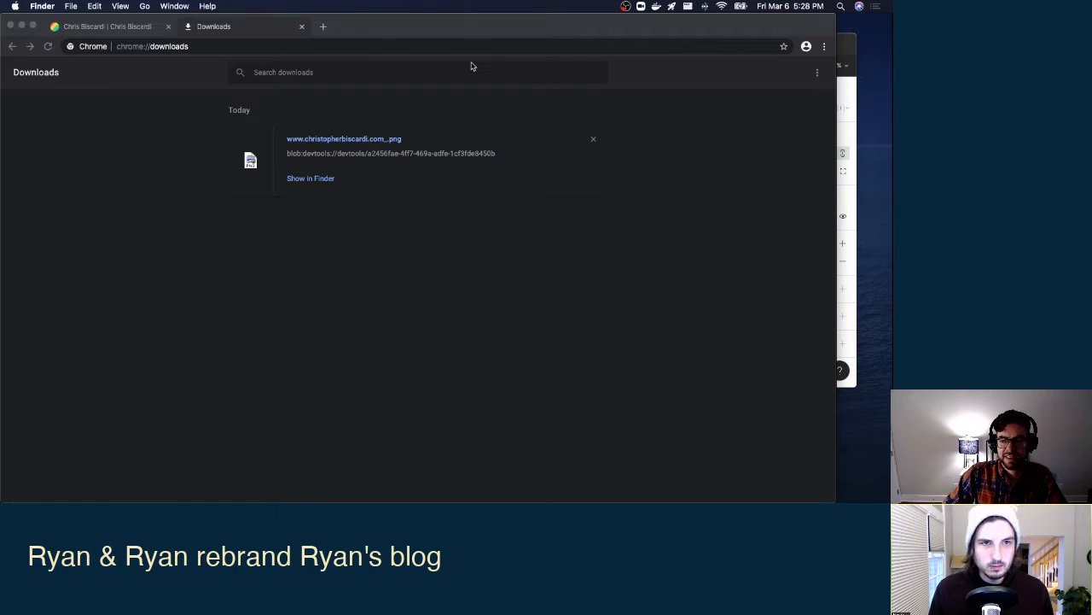
Switch to Figma and place the christopherbiscardi.com screenshot file on the inspiration page.
key(ctrl+Up)
click(591, 154)
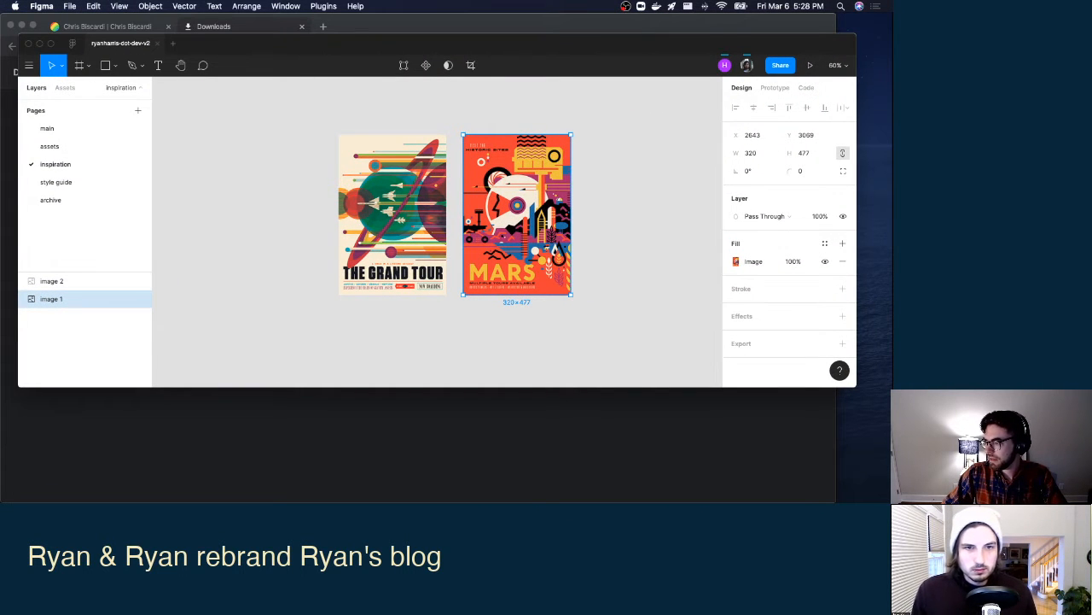
drag(520, 400, 192, 216)
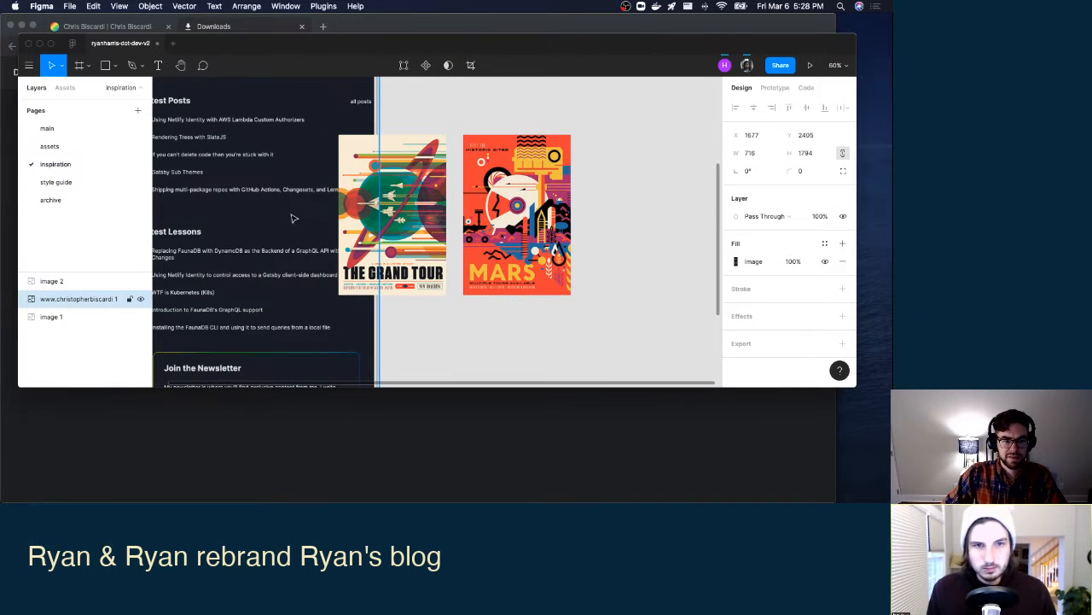
Stack the Grand Tour poster above the Mars poster in one column beside the website screenshot.
scroll(293, 219, down, 6)
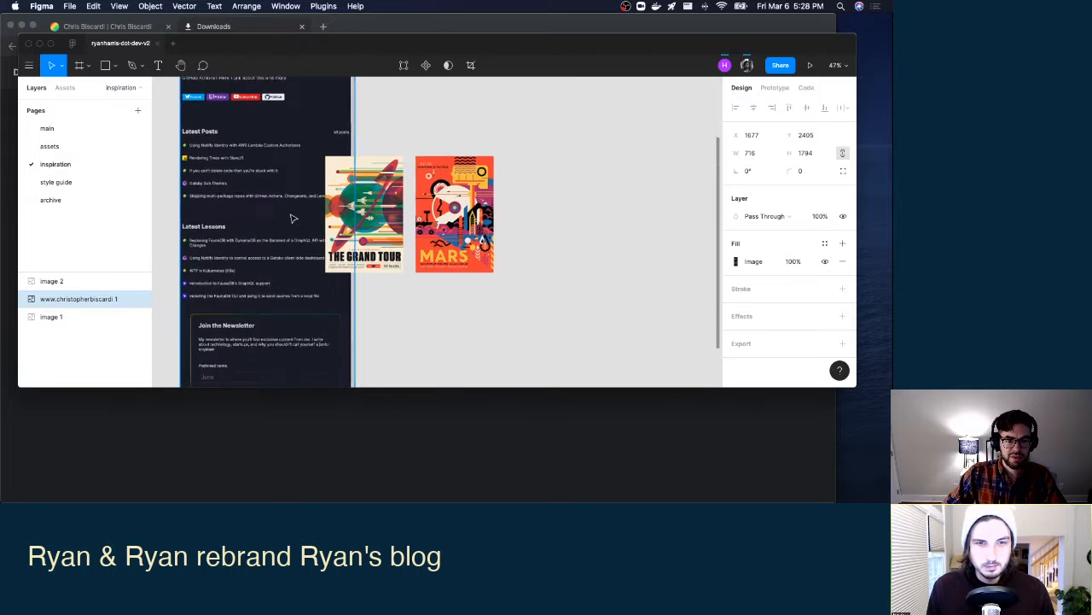
click(428, 288)
drag(328, 213, 373, 134)
drag(384, 198, 384, 184)
click(483, 172)
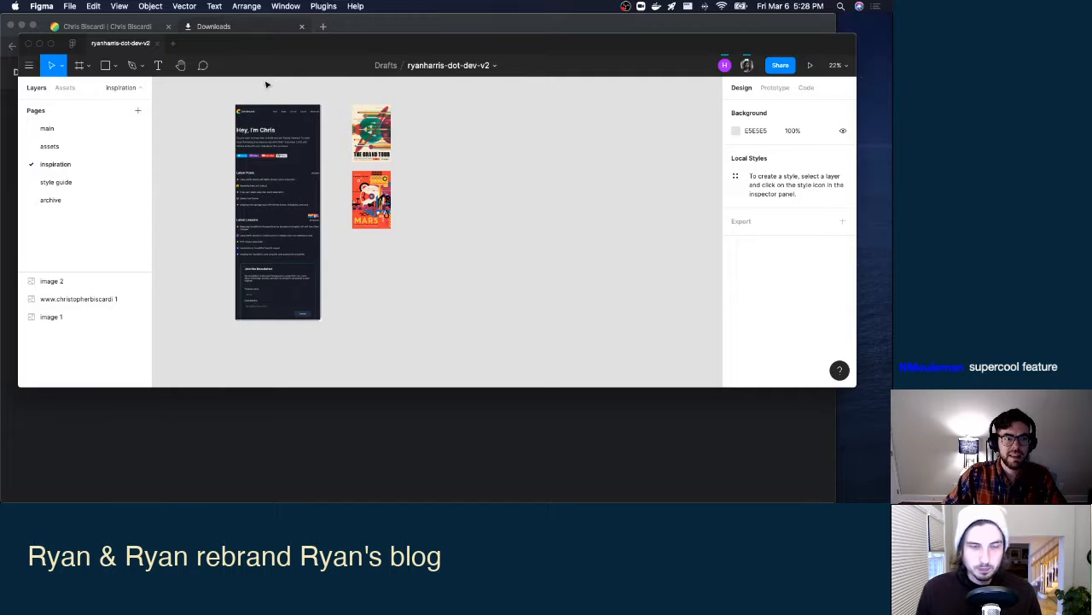
Switch to Firefox, open kentcdodds.com from the search results, and check its developer tools before closing them.
key(ctrl+Up)
click(284, 140)
click(623, 35)
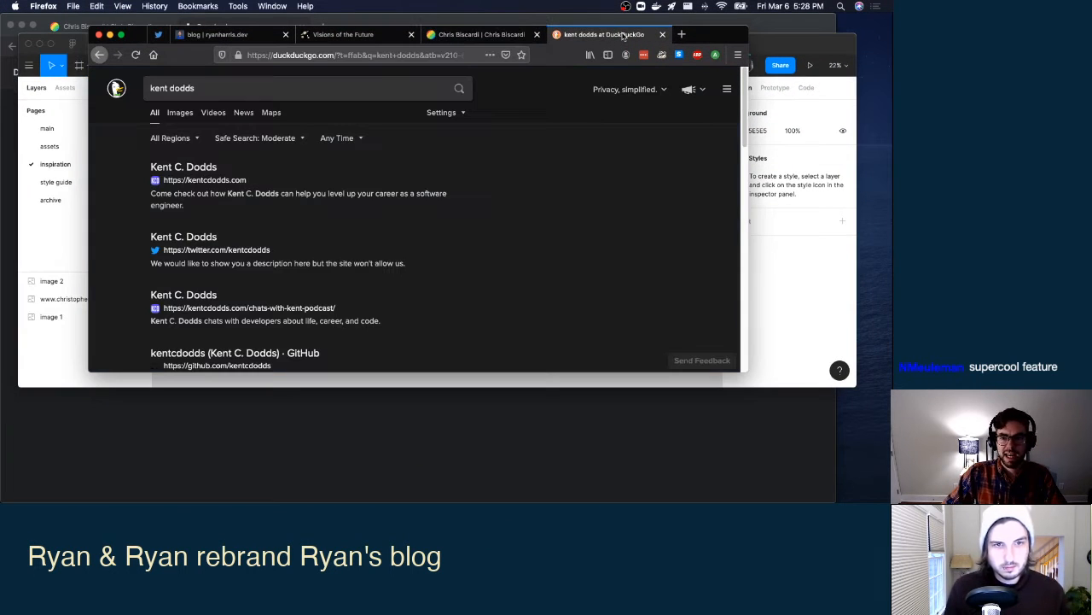
click(197, 169)
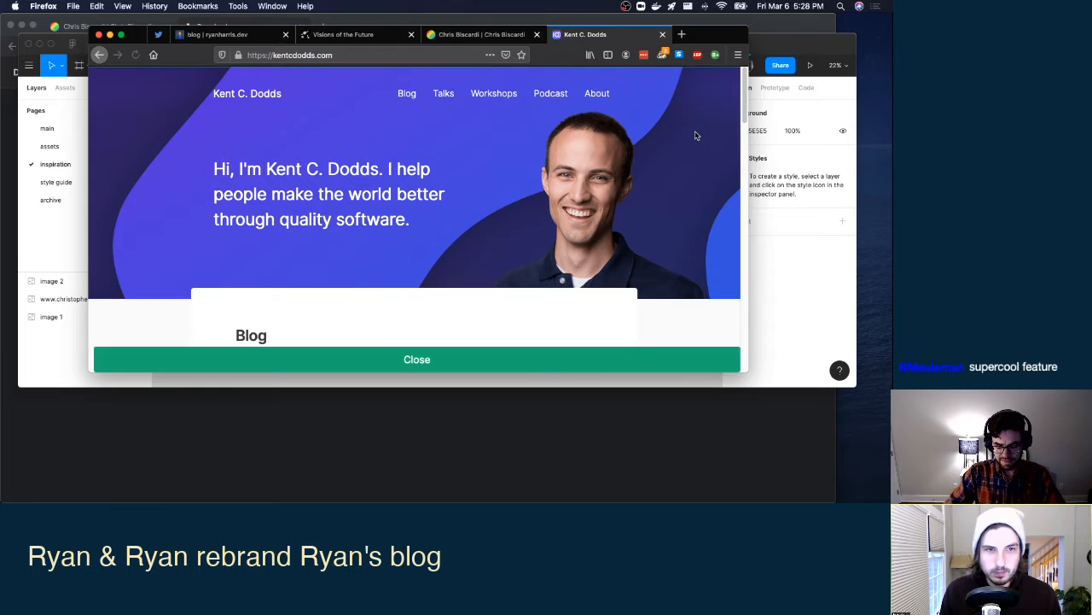
key(super+alt+i)
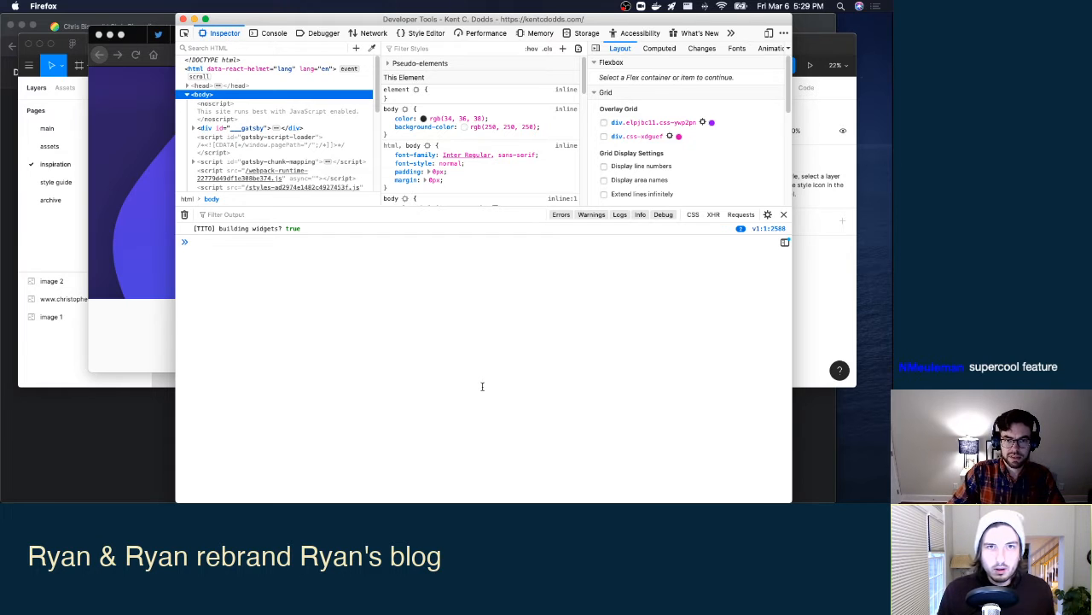
click(183, 18)
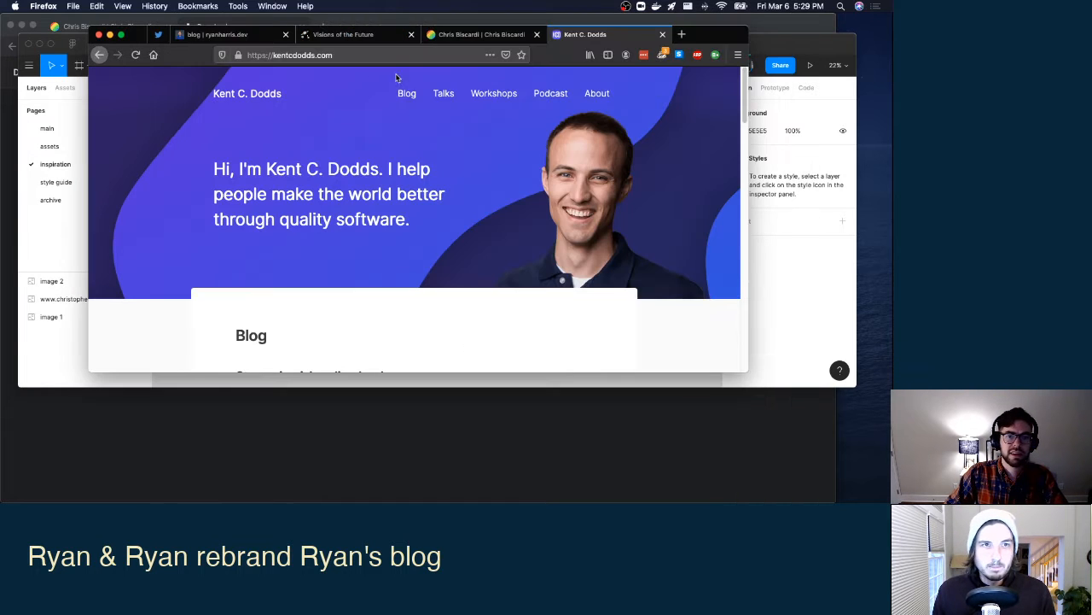
Enter "kent" in Chrome's address bar, and switch to Firefox to quit it with all its tabs.
click(435, 23)
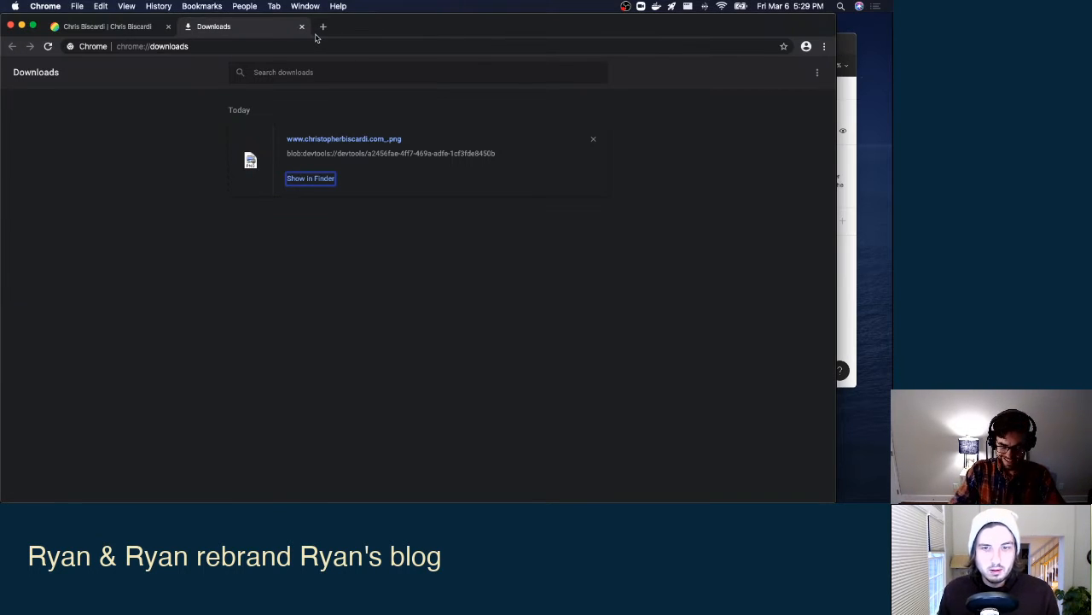
key(super+l)
text(kent)
key(ctrl+Up)
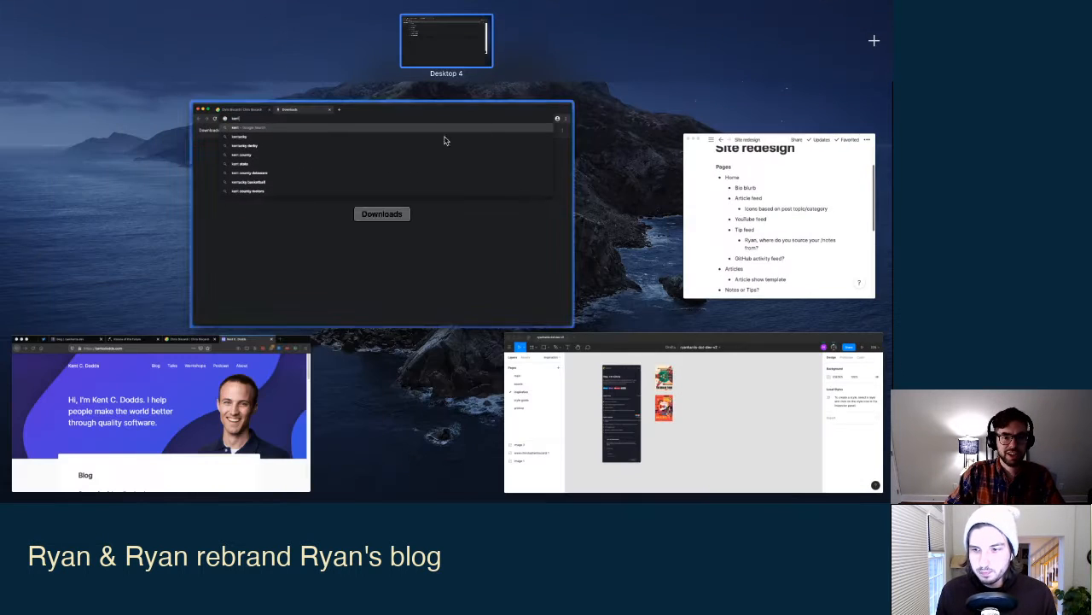
click(183, 417)
key(super+q)
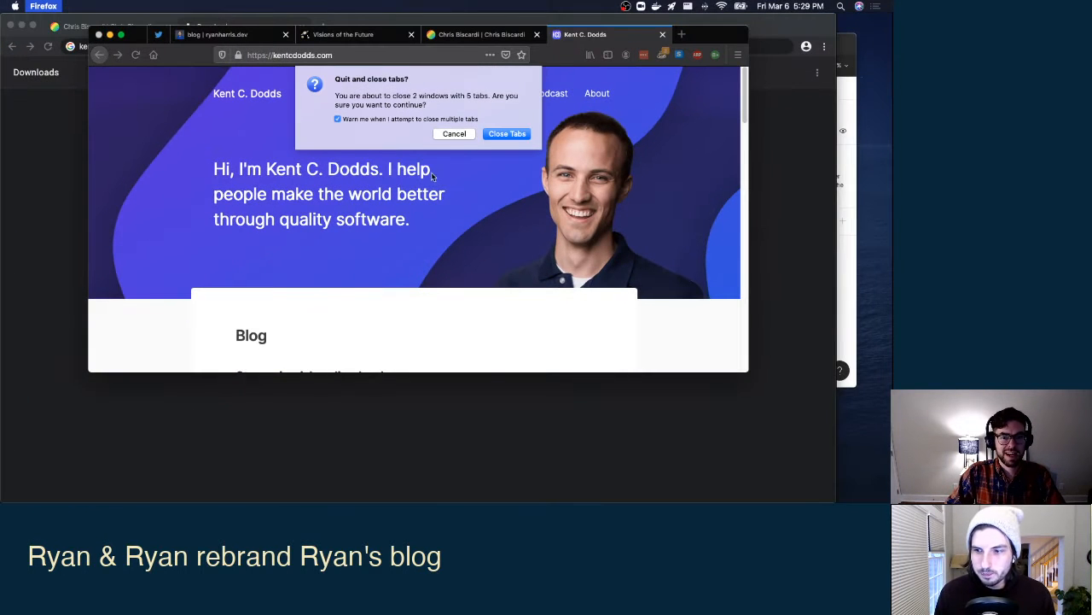
click(509, 134)
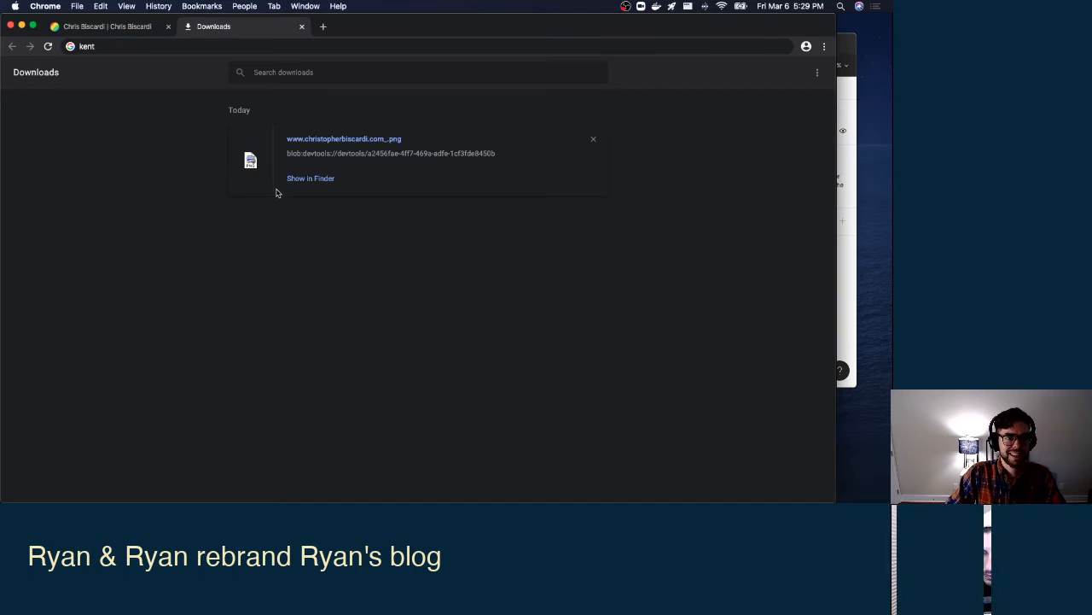
Complete the Chrome search as "kent dodds" and open kentcdodds.com from the results with the developer tools showing.
text(dodds)
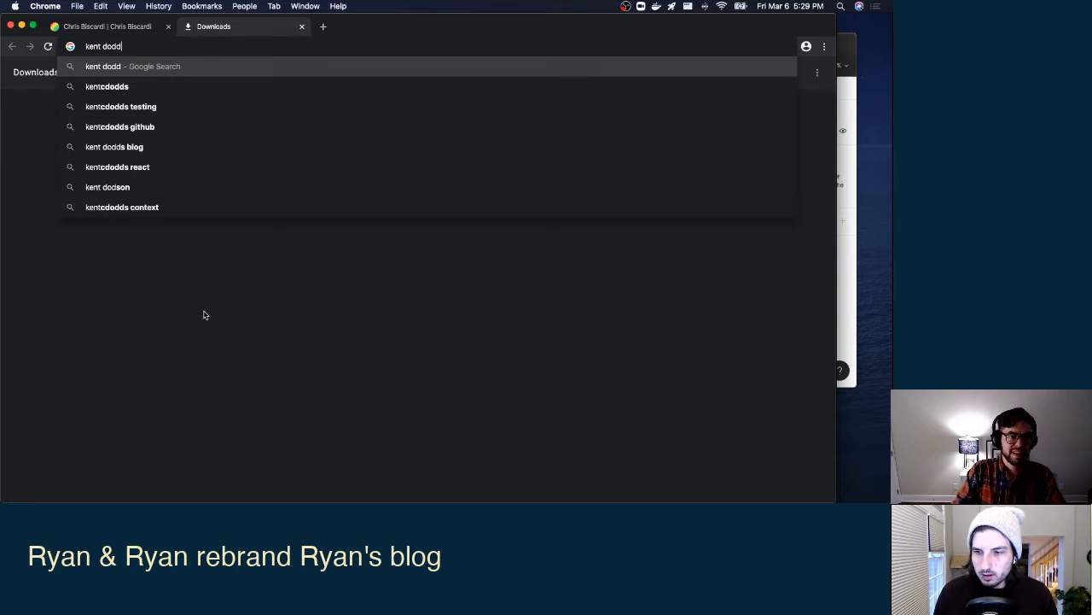
key(Return)
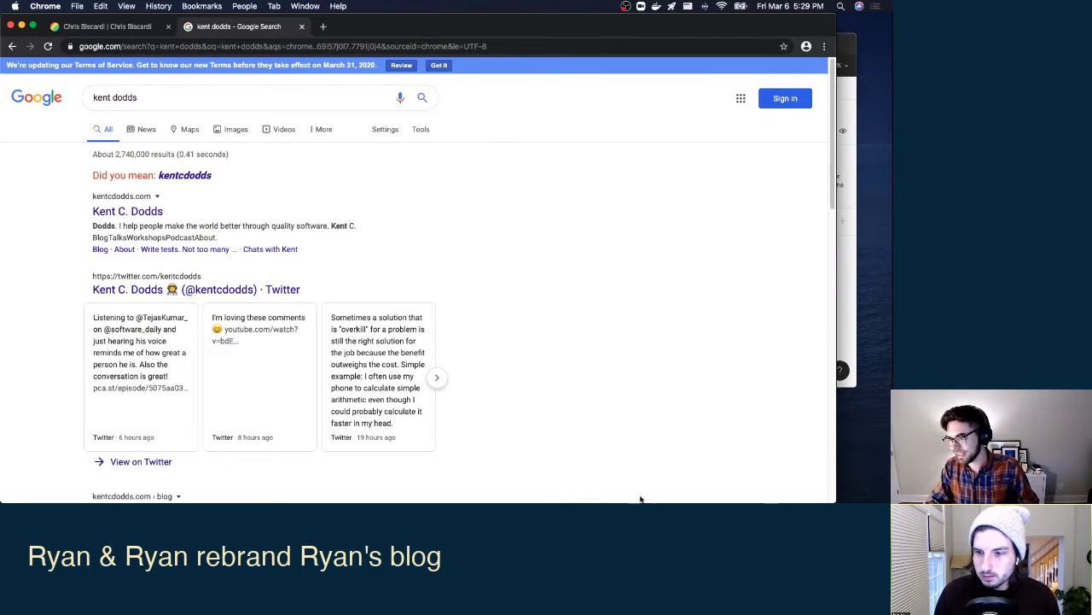
click(135, 213)
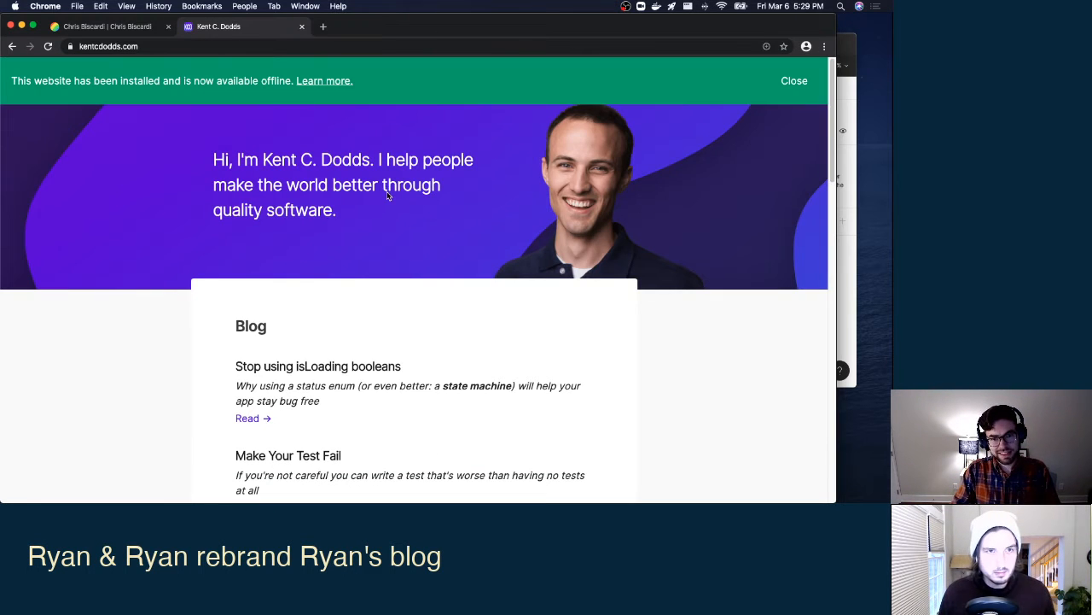
key(super+alt+i)
key(super+p)
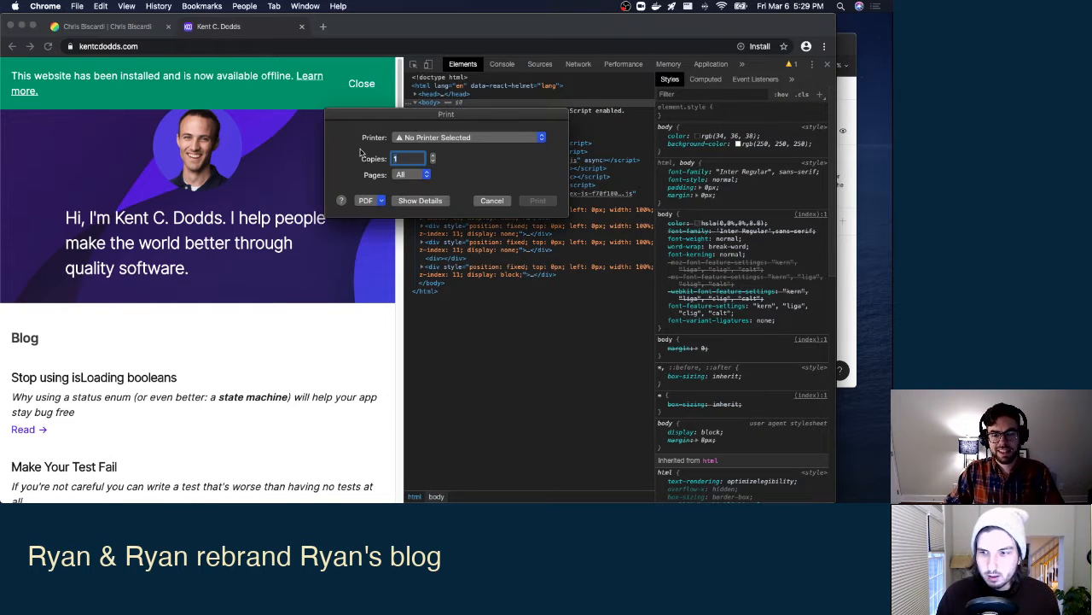
click(507, 204)
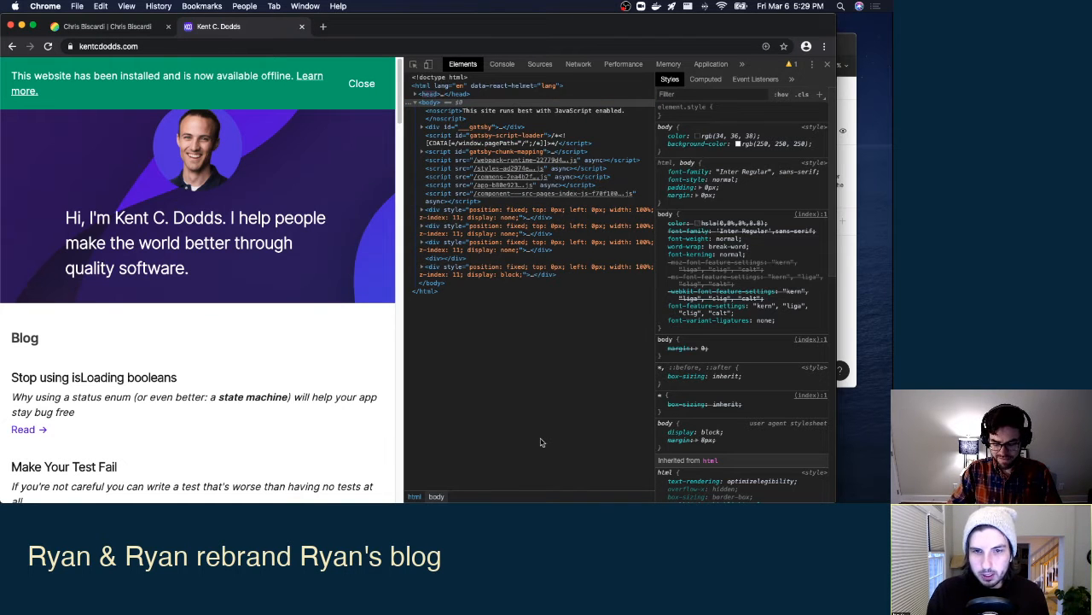
key(super+p)
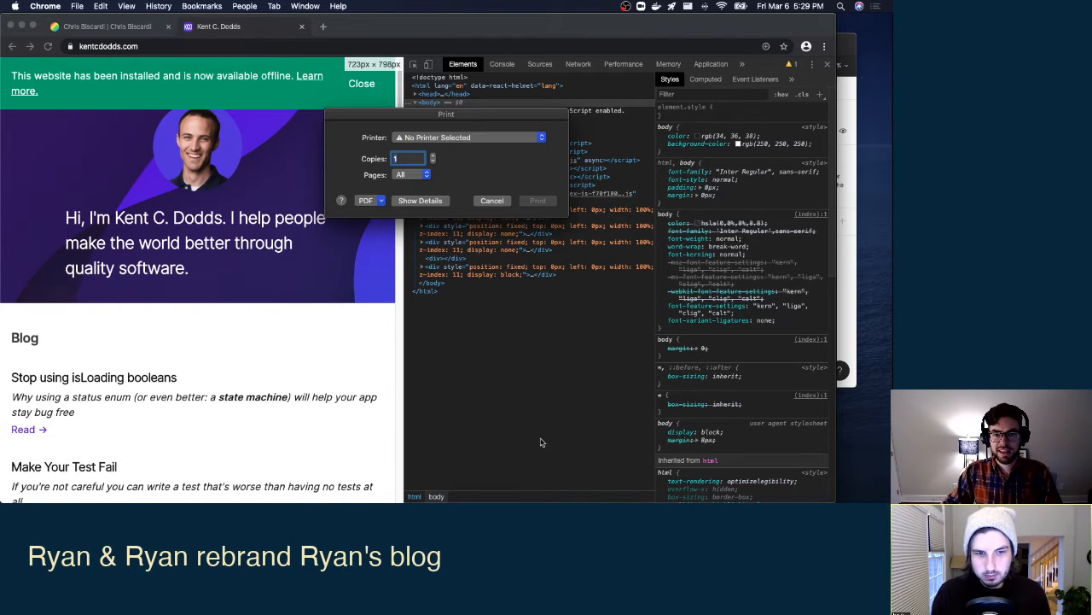
click(509, 200)
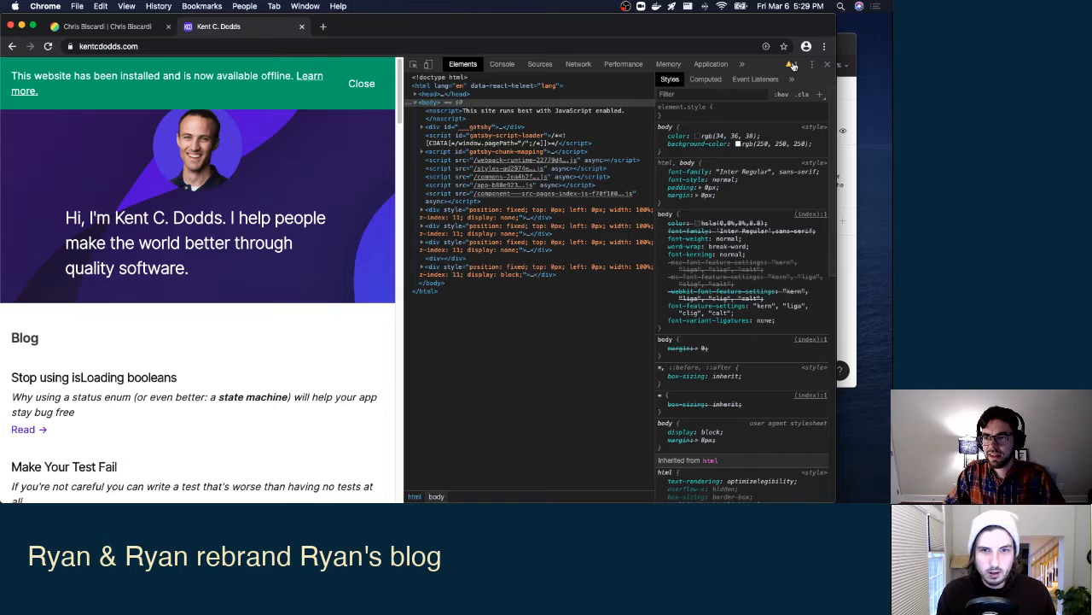
Capture a full size screenshot of the kentcdodds.com page with the developer tools' command list.
click(810, 64)
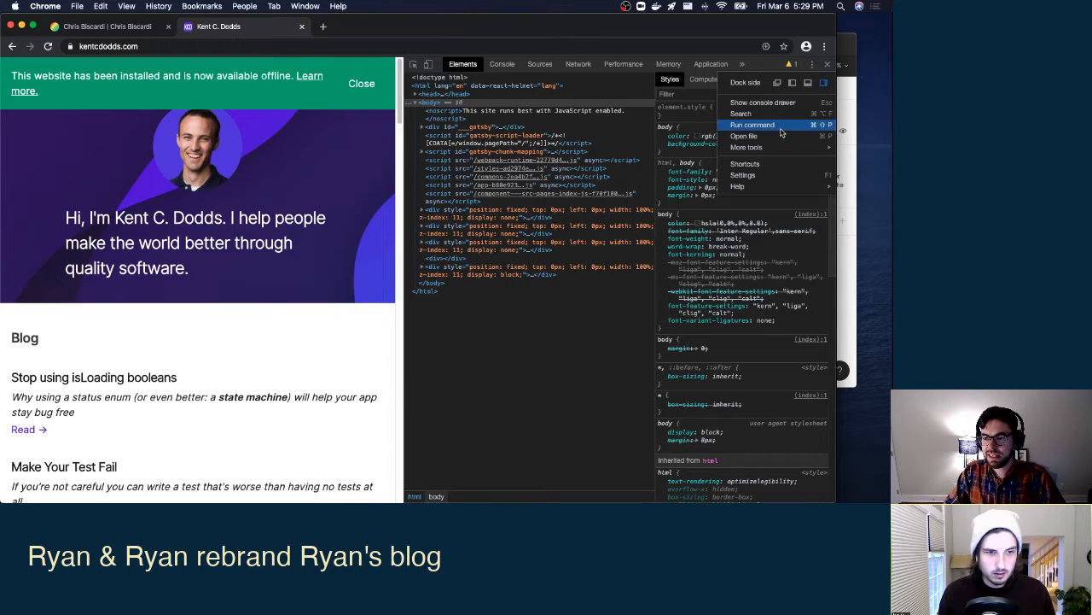
mouse_move(764, 146)
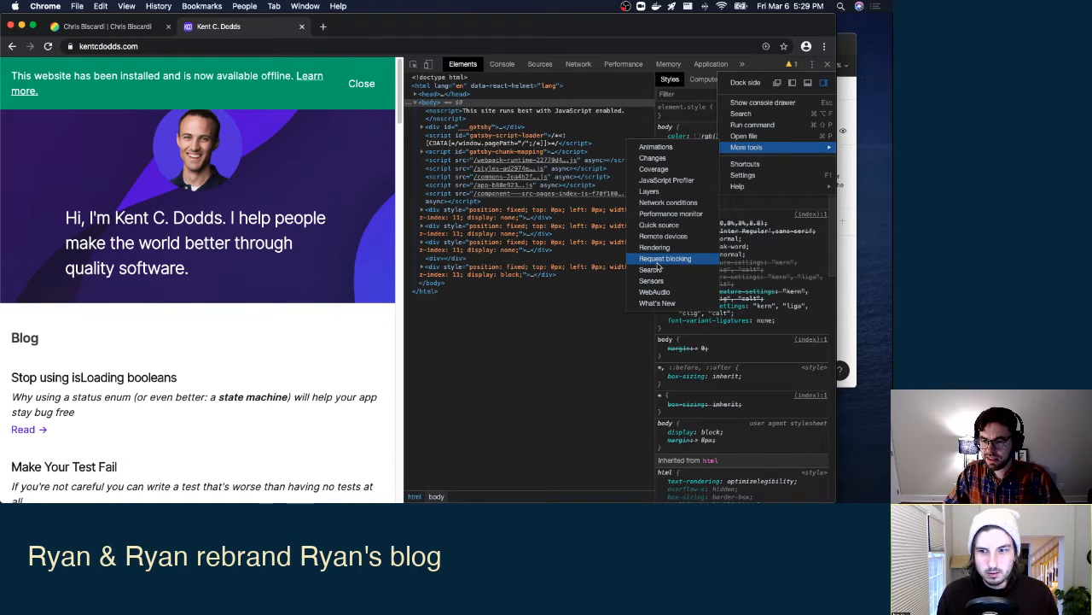
click(560, 376)
key(super+shift+p)
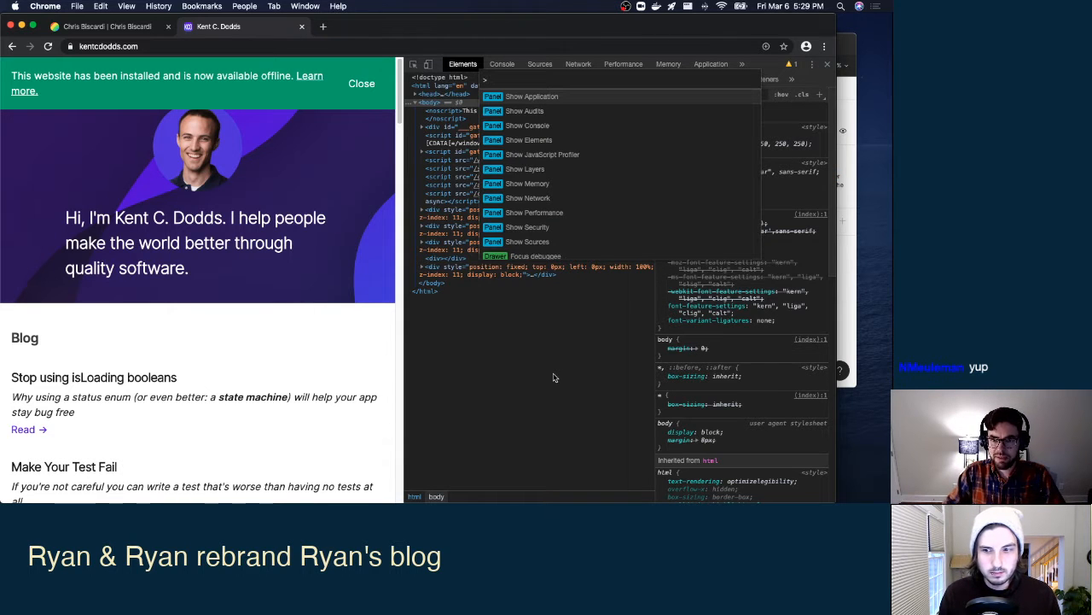
text(scree)
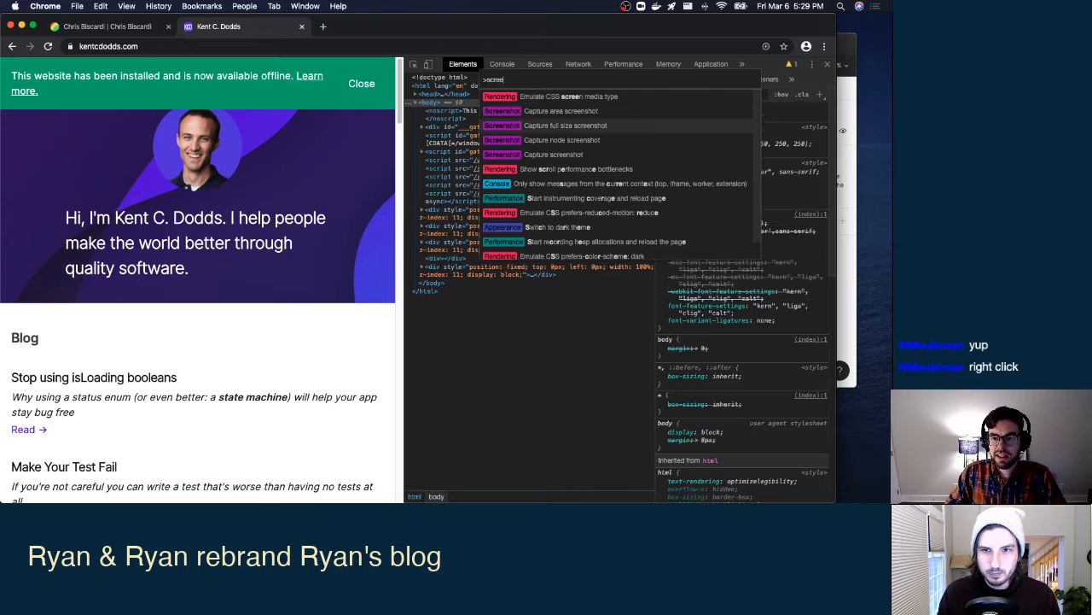
key(Return)
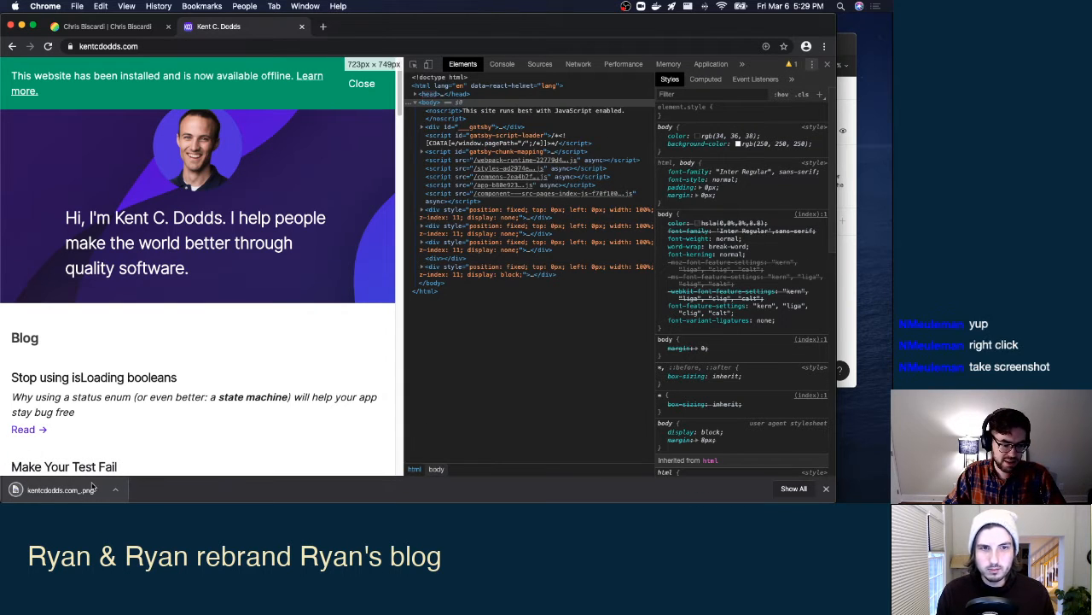
Switch to Figma, add the downloaded kentcdodds.com screenshot to the inspiration page, and align it just left of the dark website screenshot.
key(ctrl+Up)
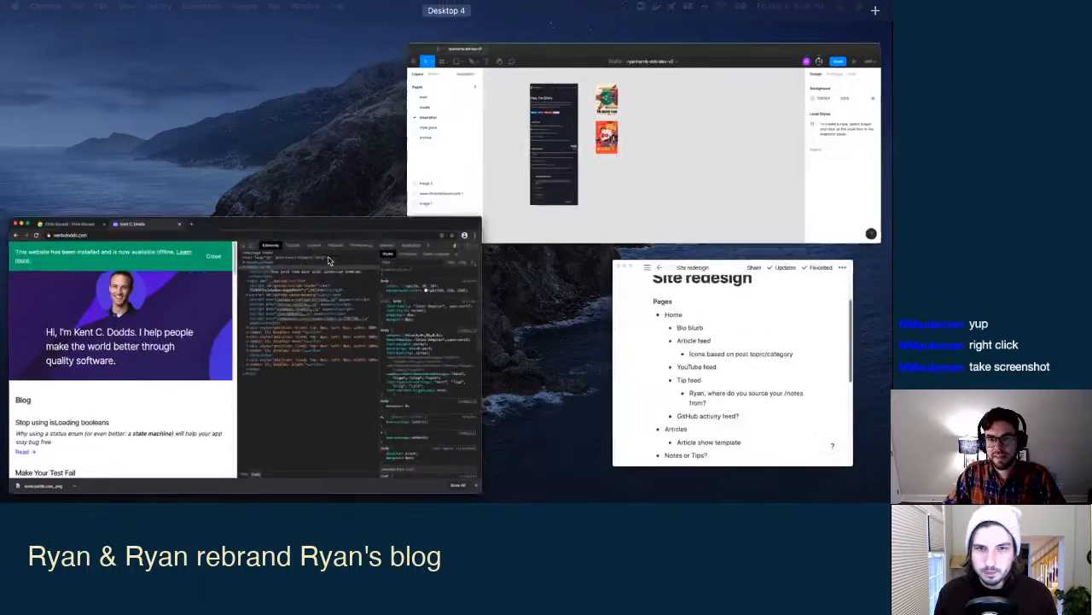
click(628, 173)
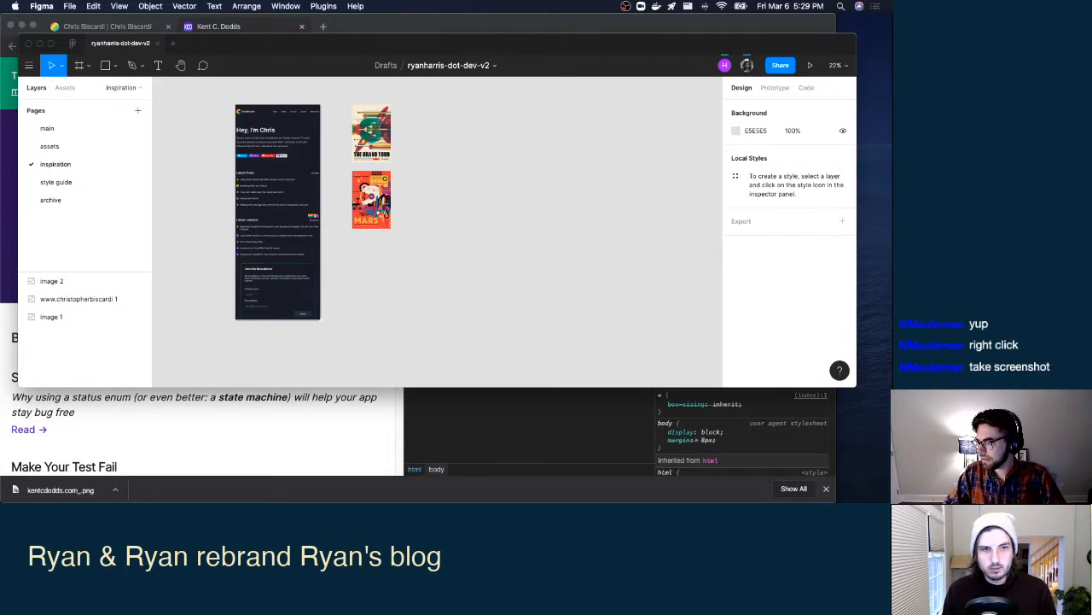
drag(60, 489, 507, 291)
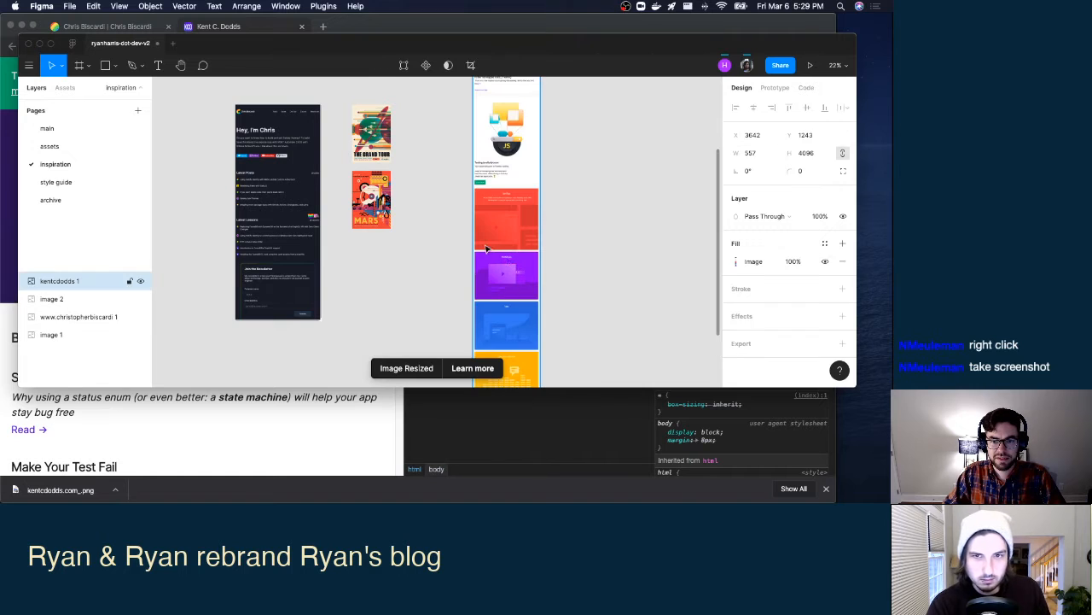
scroll(531, 188, down, 5)
drag(531, 187, 361, 263)
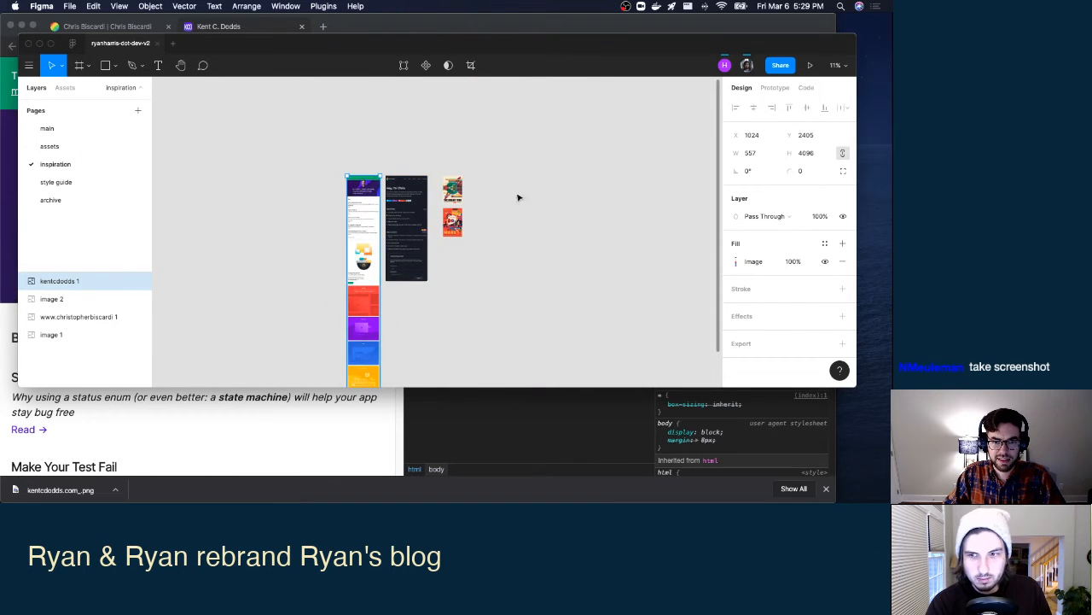
Move the two NASA posters closer to the dark website screenshot, level with its top edge, and deselect them.
click(452, 172)
mouse_move(451, 172)
mouse_down()
mouse_move(505, 224)
mouse_move(444, 185)
mouse_up()
click(424, 315)
scroll(402, 339, down, 3)
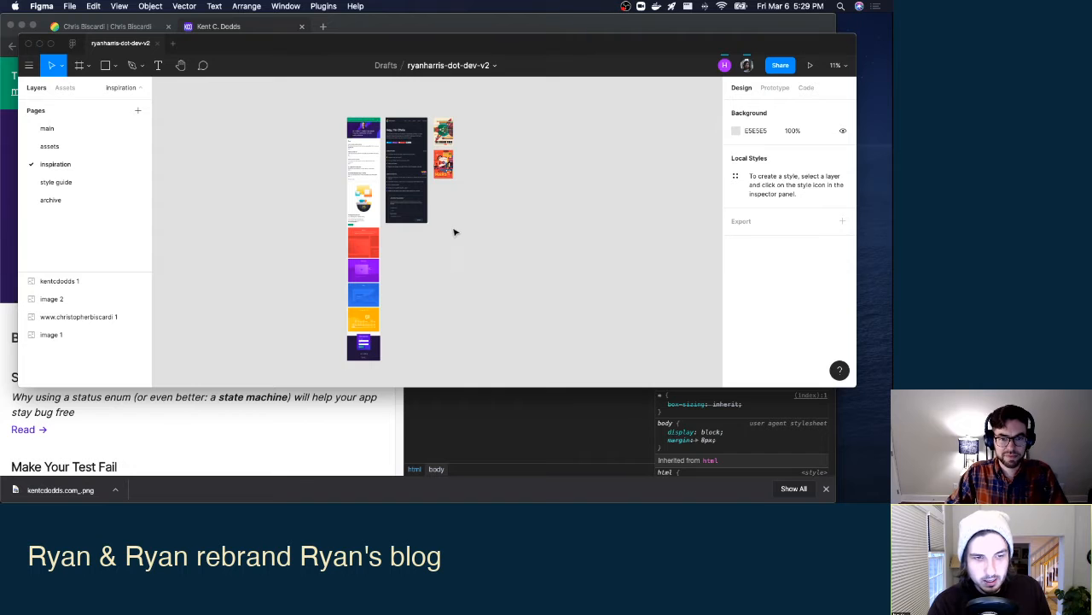
Switch to Chrome, open theverge.com, widen the page area beside the developer tools, and look through the front page.
click(354, 431)
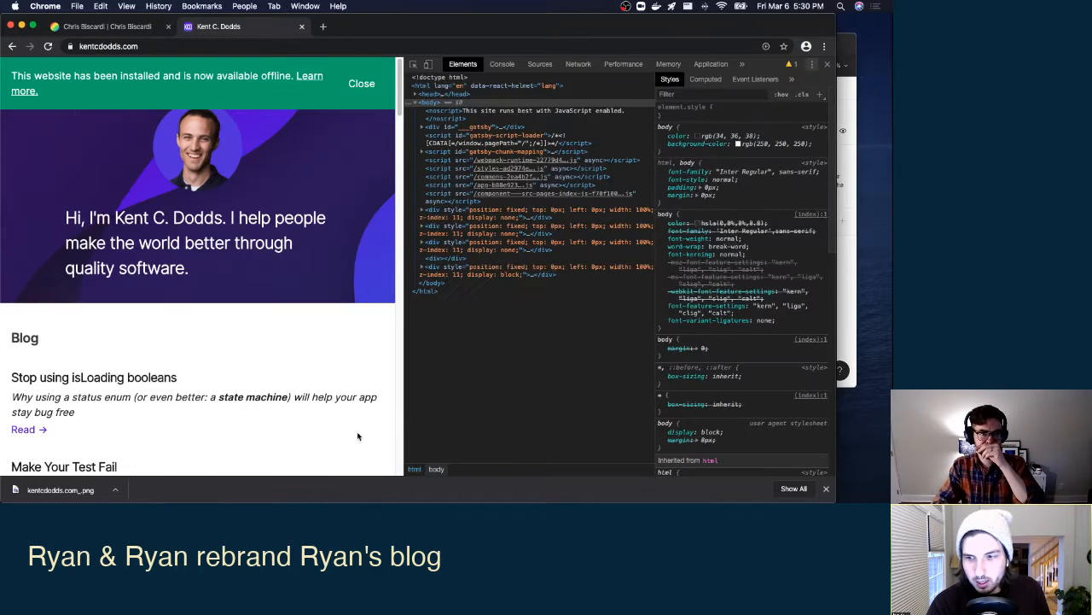
click(261, 47)
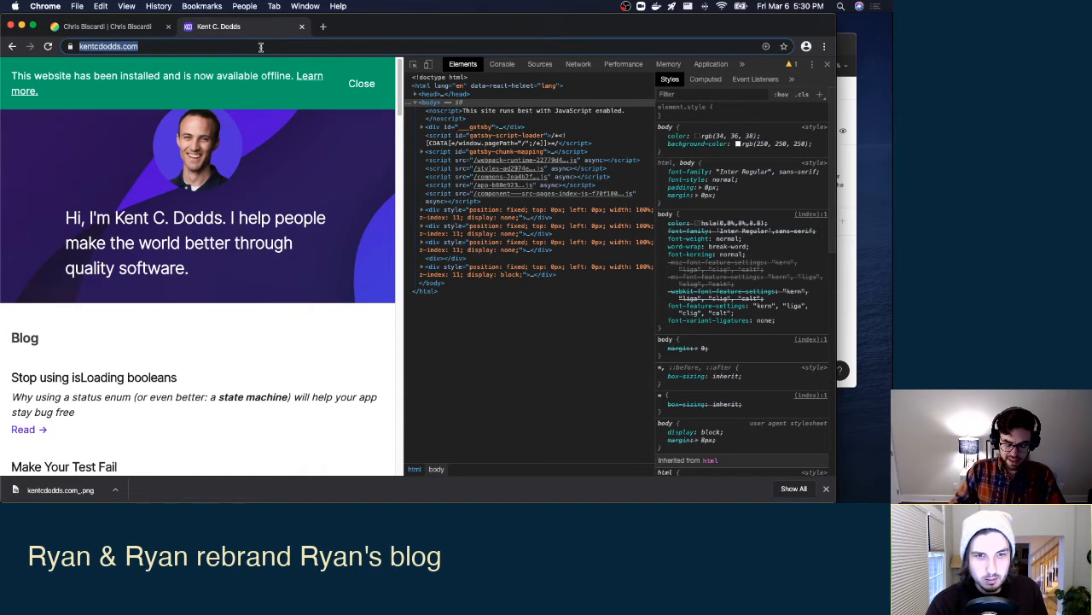
text(theverge.com)
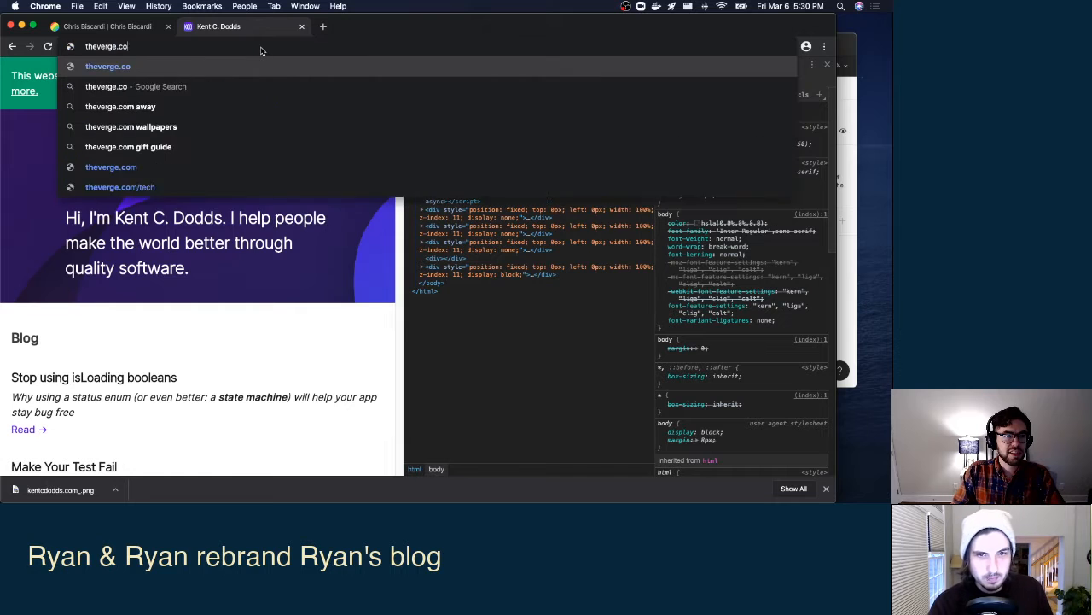
key(Return)
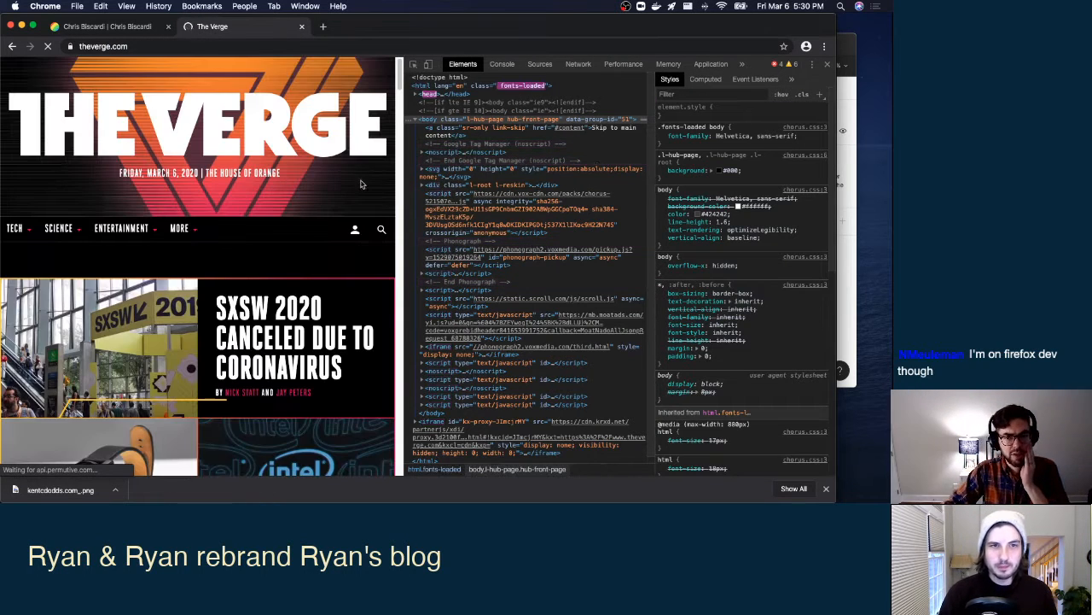
drag(399, 174, 563, 173)
scroll(398, 207, down, 5)
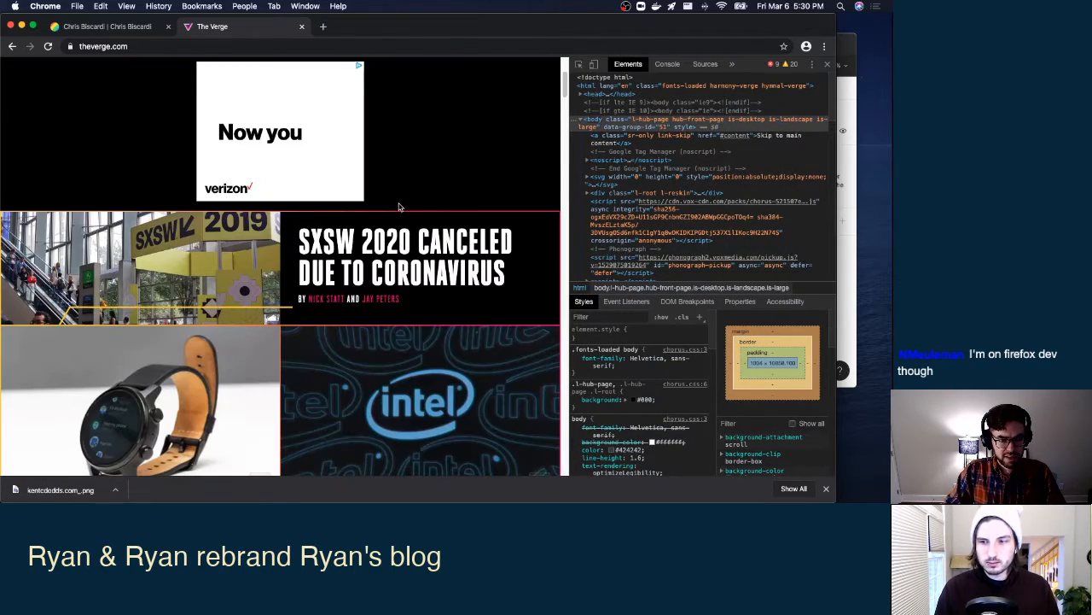
scroll(401, 210, down, 10)
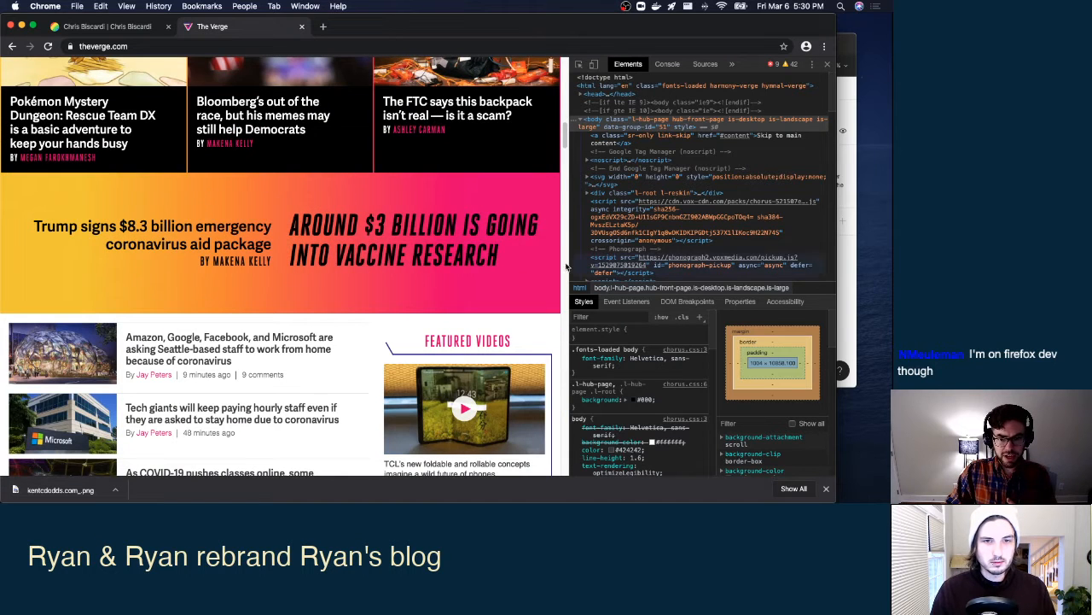
scroll(367, 201, up, 15)
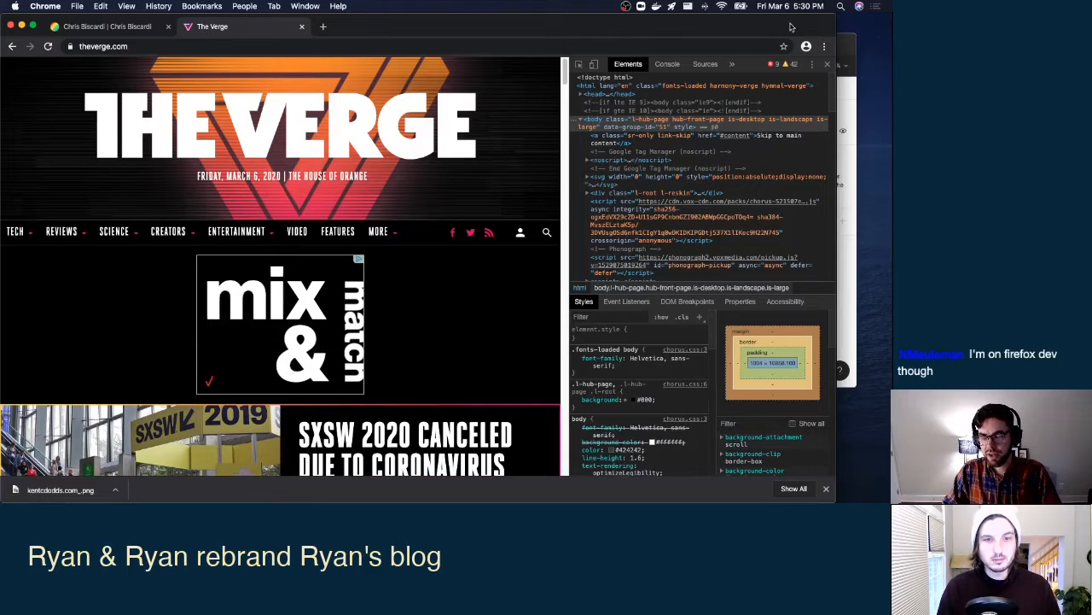
Capture a full size screenshot of theverge.com with the developer tools' command list.
key(super+p)
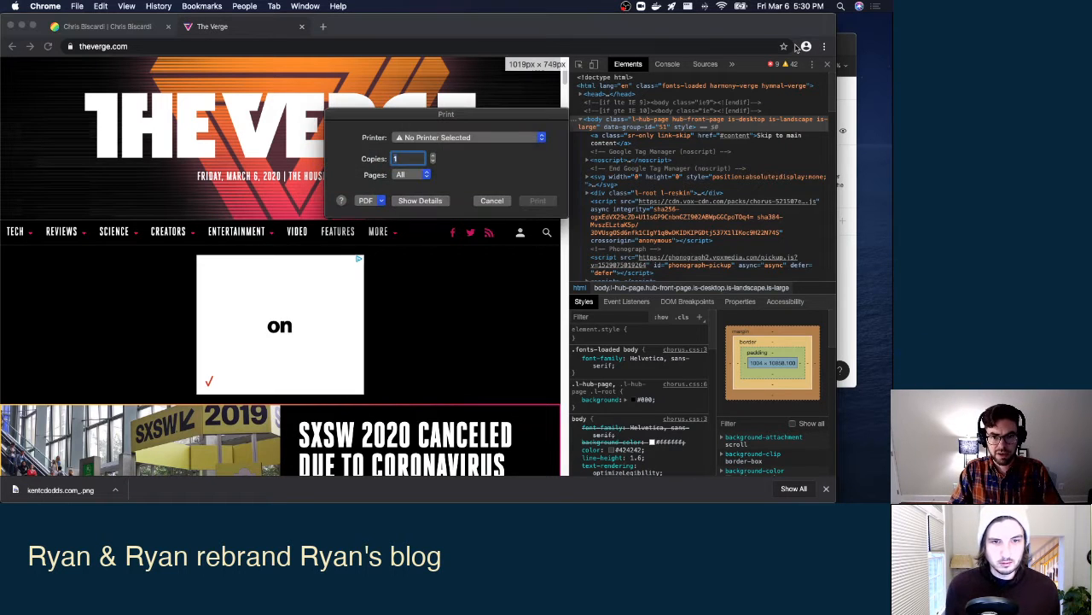
key(Escape)
key(super+shift+p)
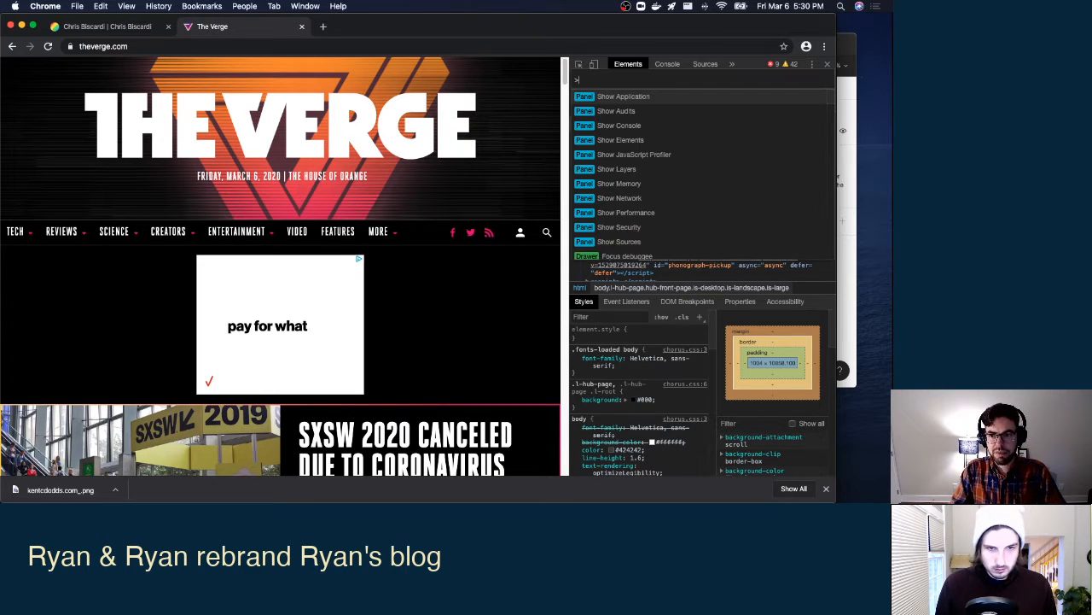
text(scre)
key(Down)
key(Down)
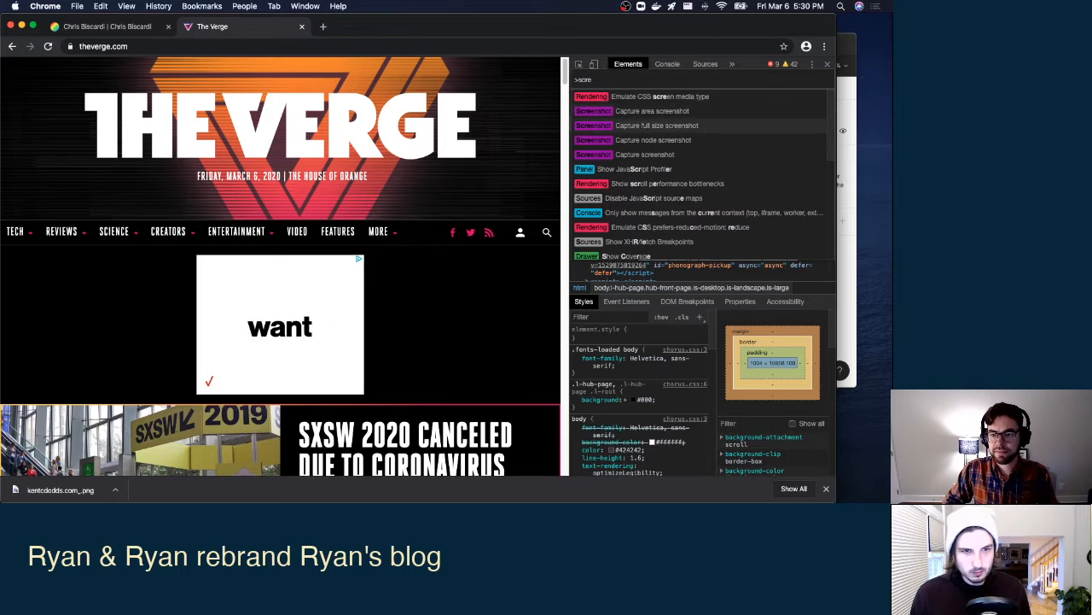
key(Return)
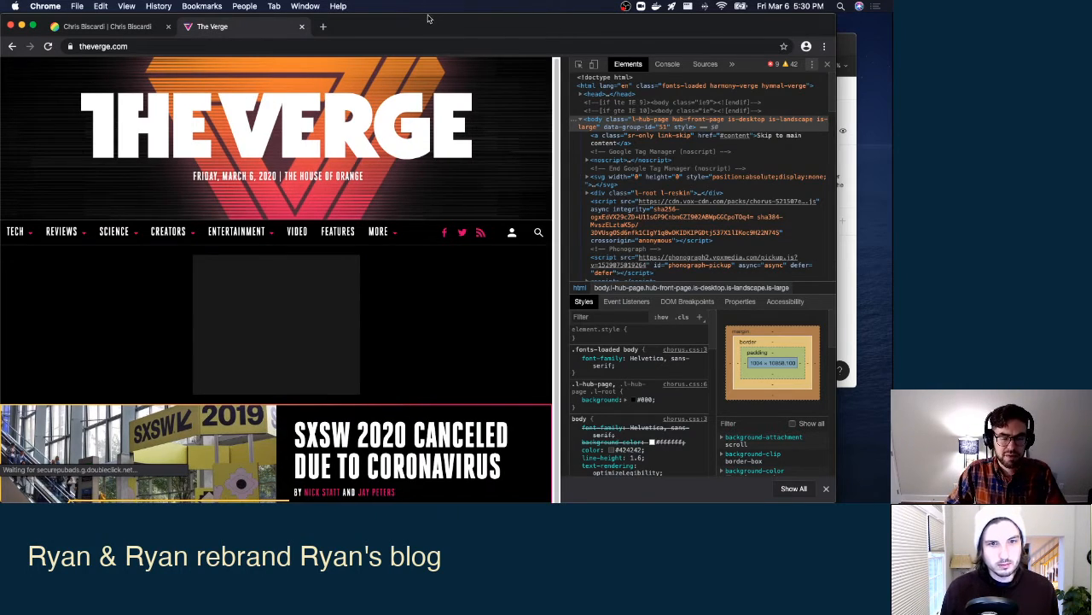
key(ctrl+Up)
click(623, 393)
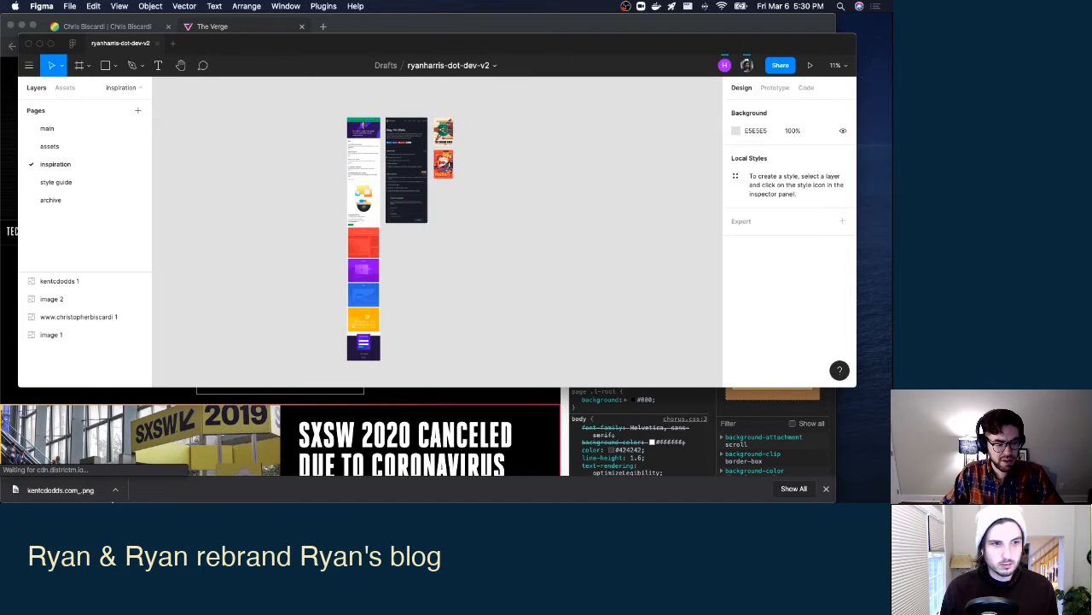
click(248, 434)
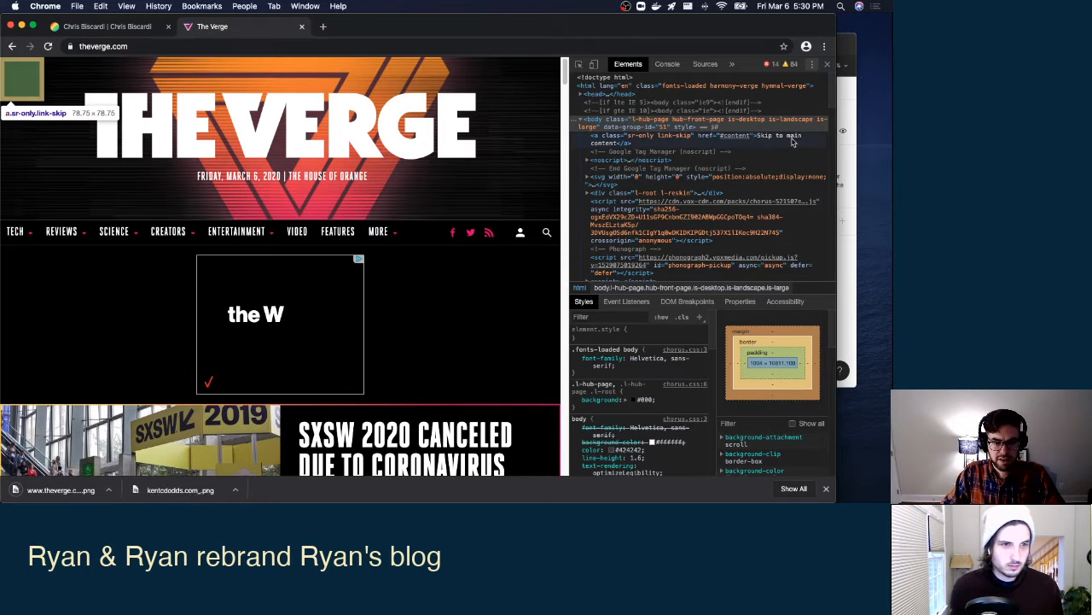
Switch to Figma, add the downloaded theverge.com screenshot, and align it top-level just left of the kentcdodds.com screenshot.
key(ctrl+Up)
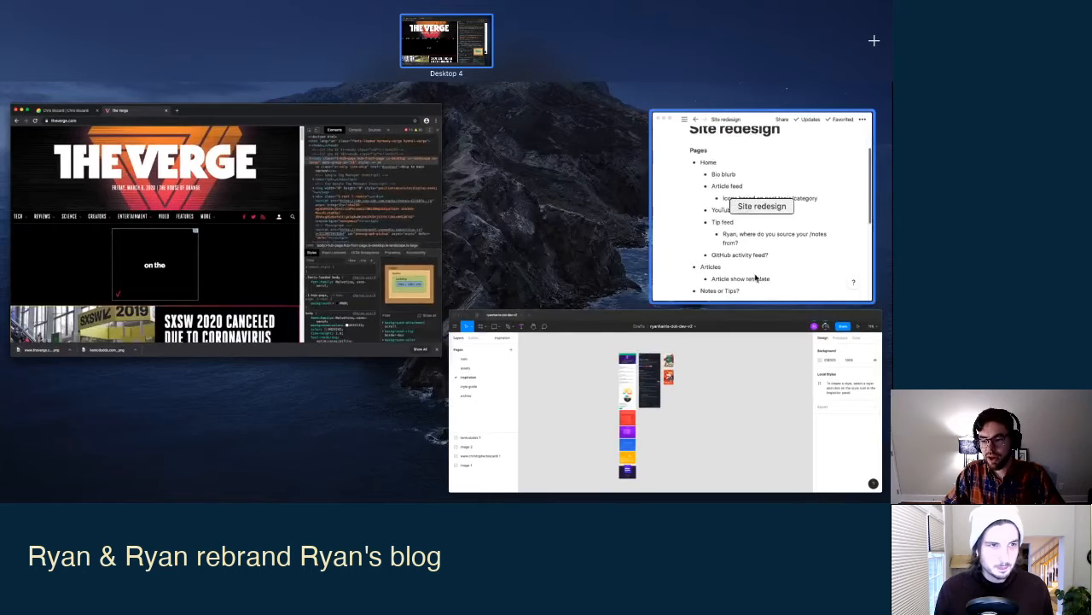
click(821, 345)
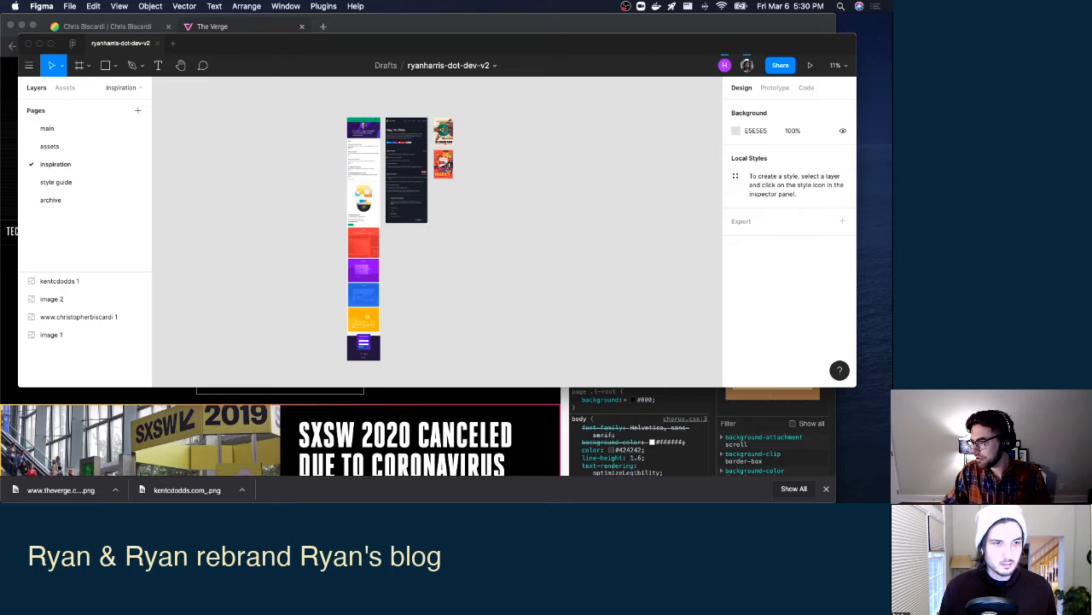
drag(60, 489, 308, 184)
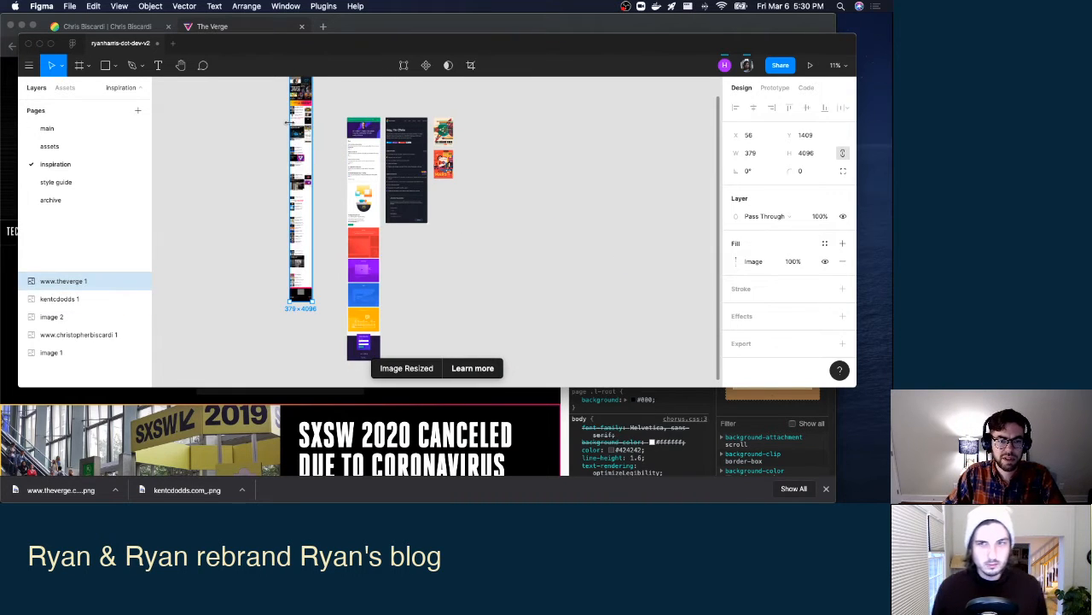
drag(301, 135, 331, 191)
Examine the article feed, banners and sidebar layout in the theverge.com screenshot, and compare it with the other inspiration images.
scroll(332, 181, up, 10)
scroll(335, 173, up, 2)
scroll(346, 176, down, 10)
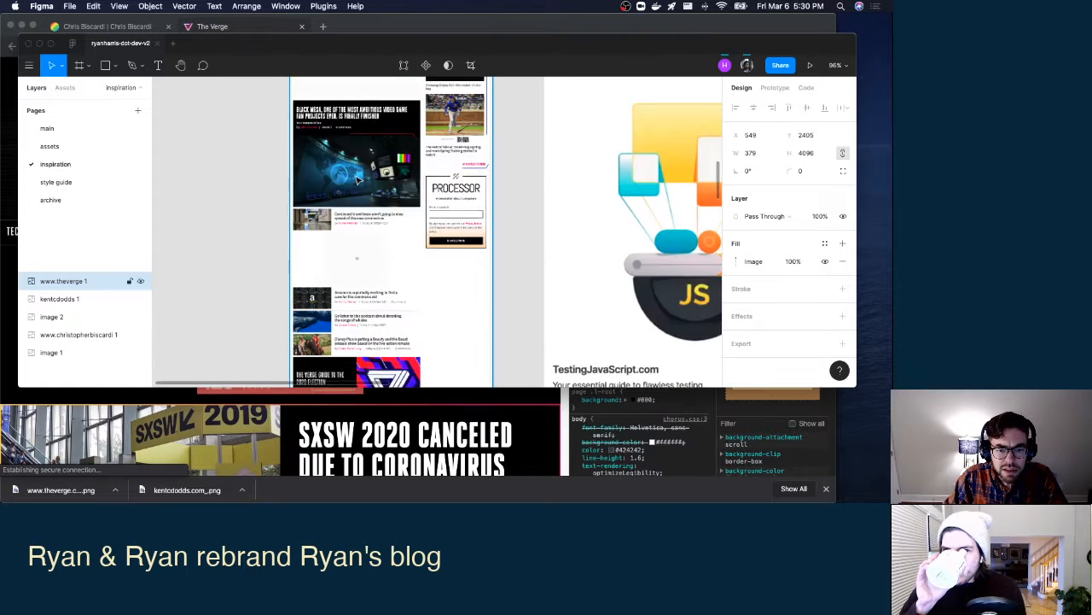
scroll(359, 180, down, 5)
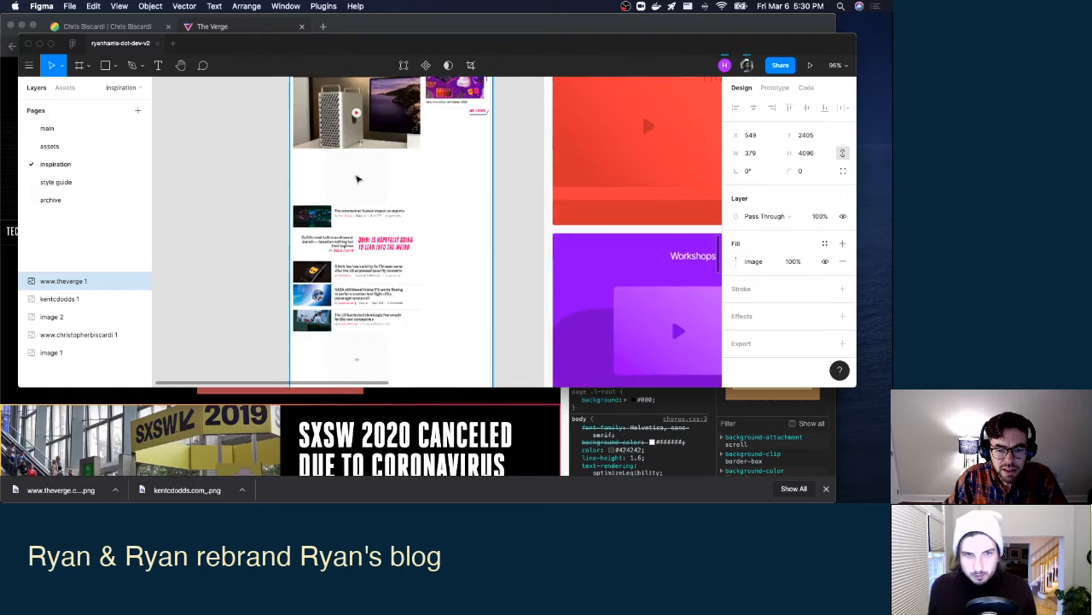
scroll(359, 179, up, 8)
scroll(358, 178, up, 3)
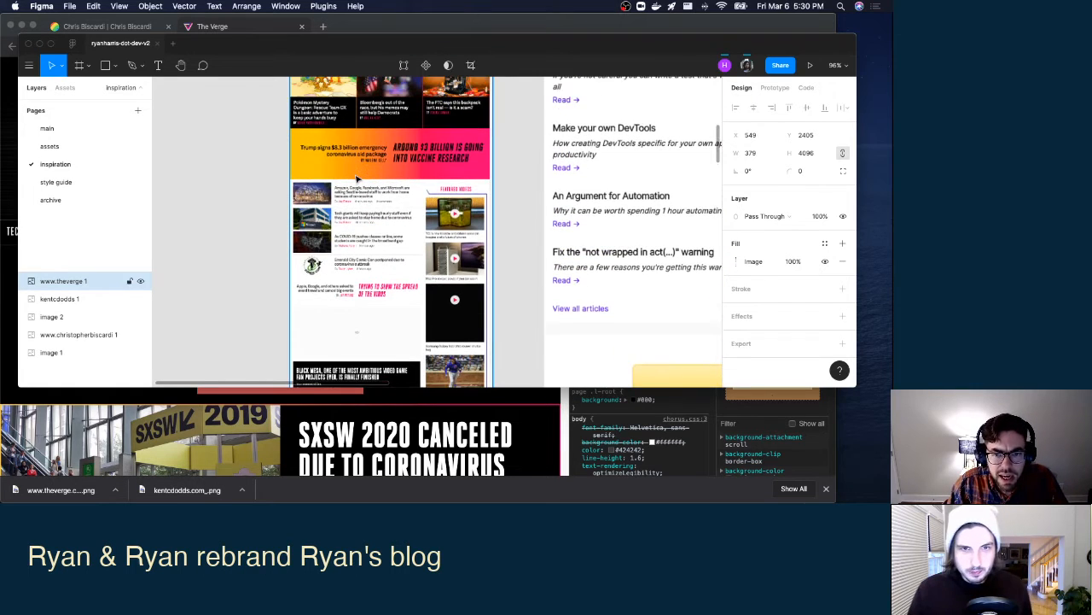
scroll(359, 178, up, 6)
scroll(357, 178, down, 10)
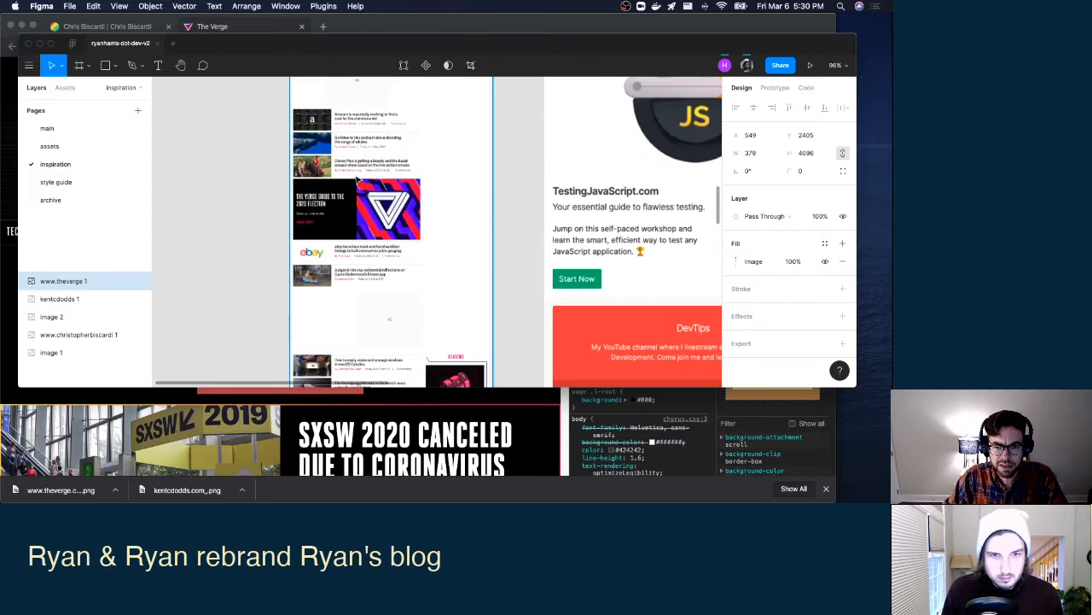
scroll(642, 318, down, 5)
scroll(642, 318, up, 9)
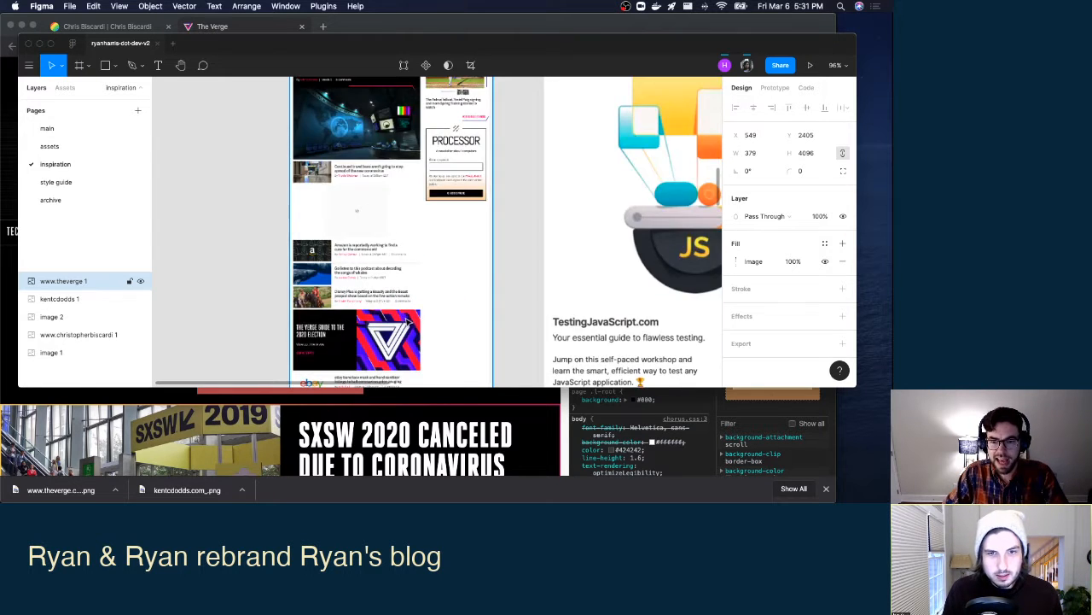
scroll(410, 318, up, 6)
scroll(412, 295, down, 10)
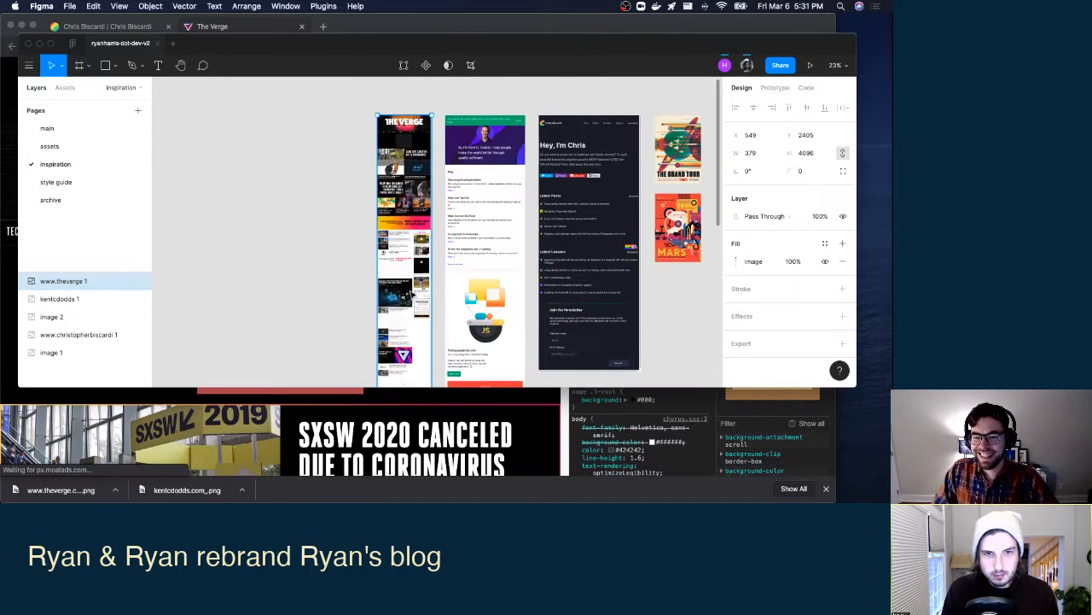
scroll(526, 247, down, 3)
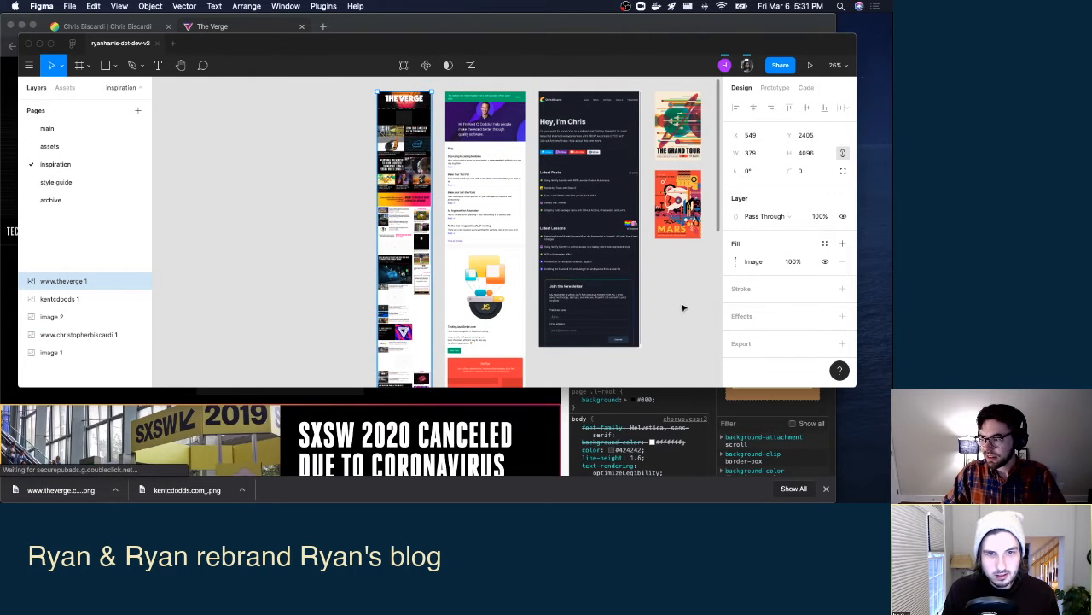
click(698, 276)
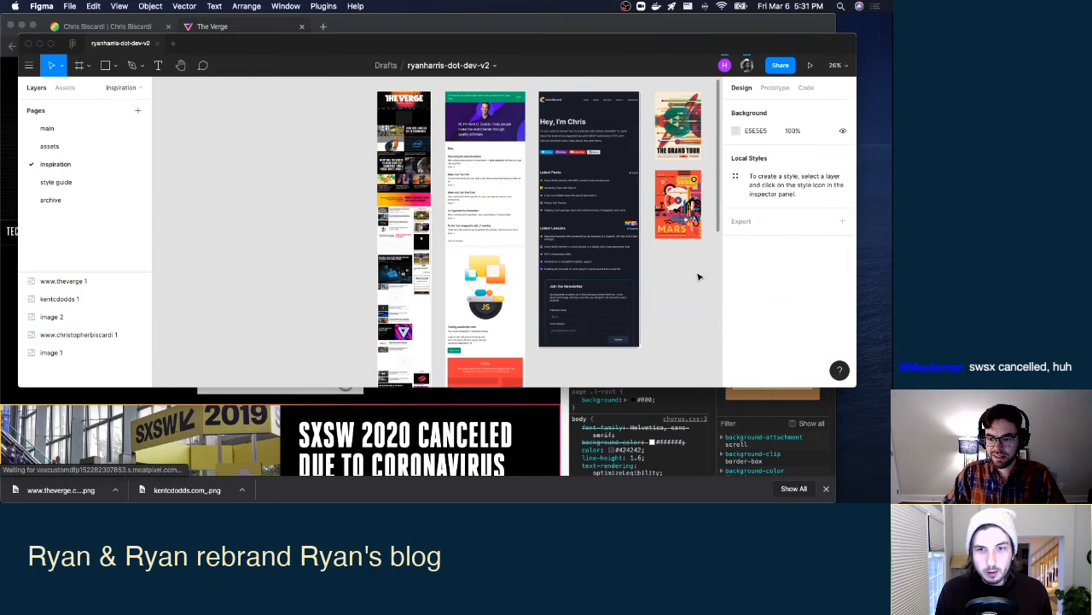
key(h)
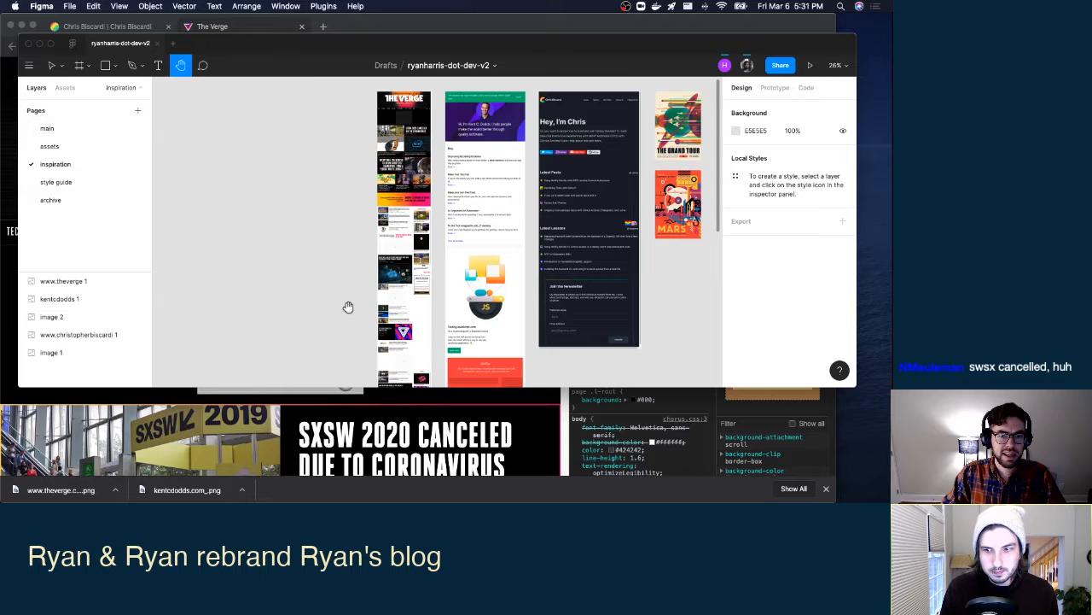
Enlarge the design file's window to fill the screen and look over the collected inspiration images together.
drag(348, 306, 196, 231)
scroll(205, 281, down, 5)
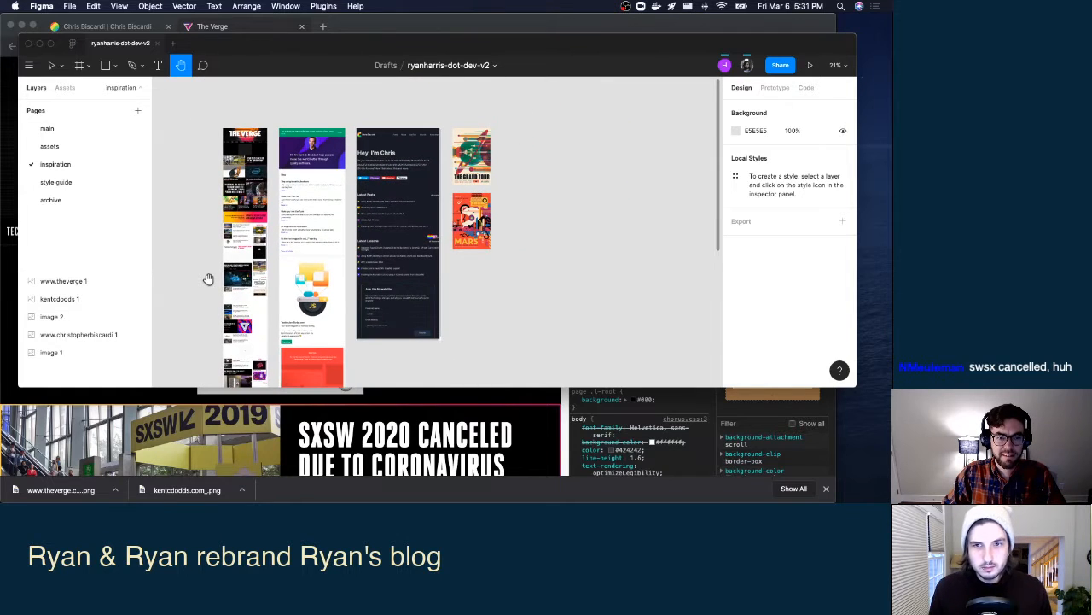
drag(576, 293, 597, 264)
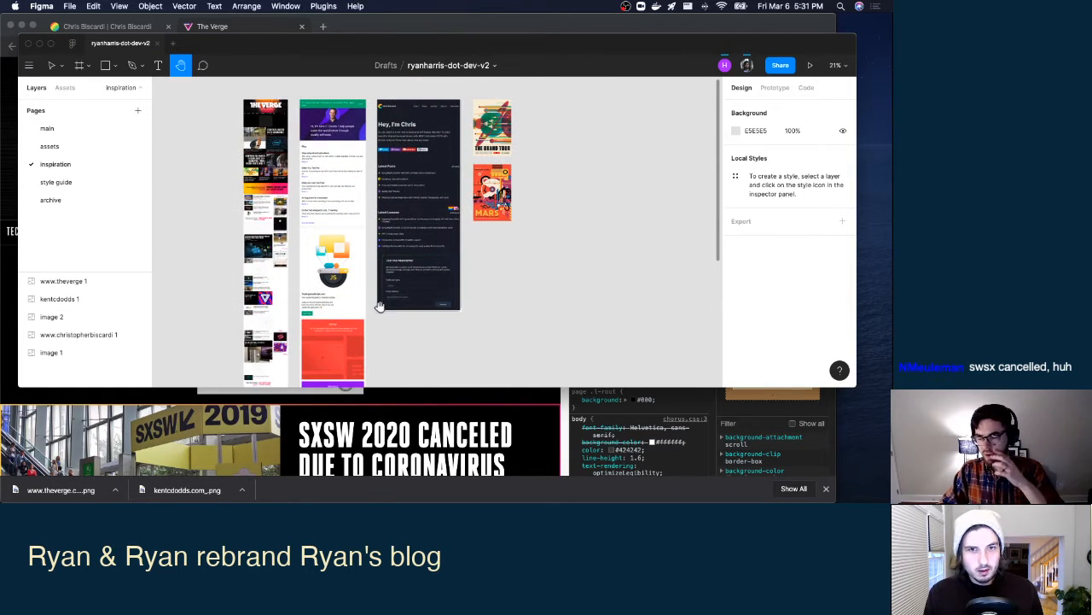
key(super+alt+f)
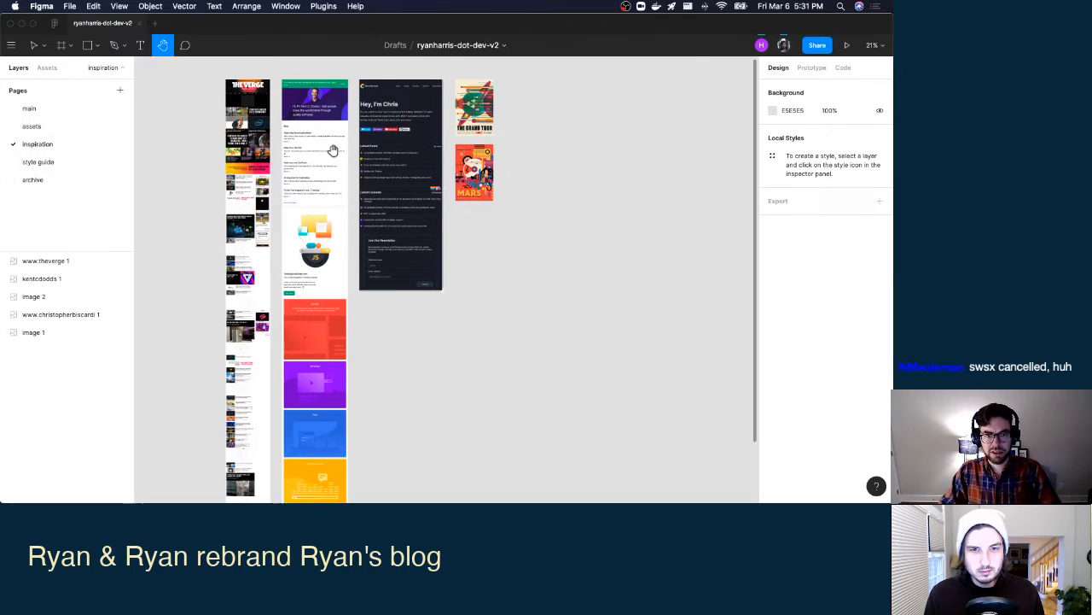
drag(554, 272, 569, 256)
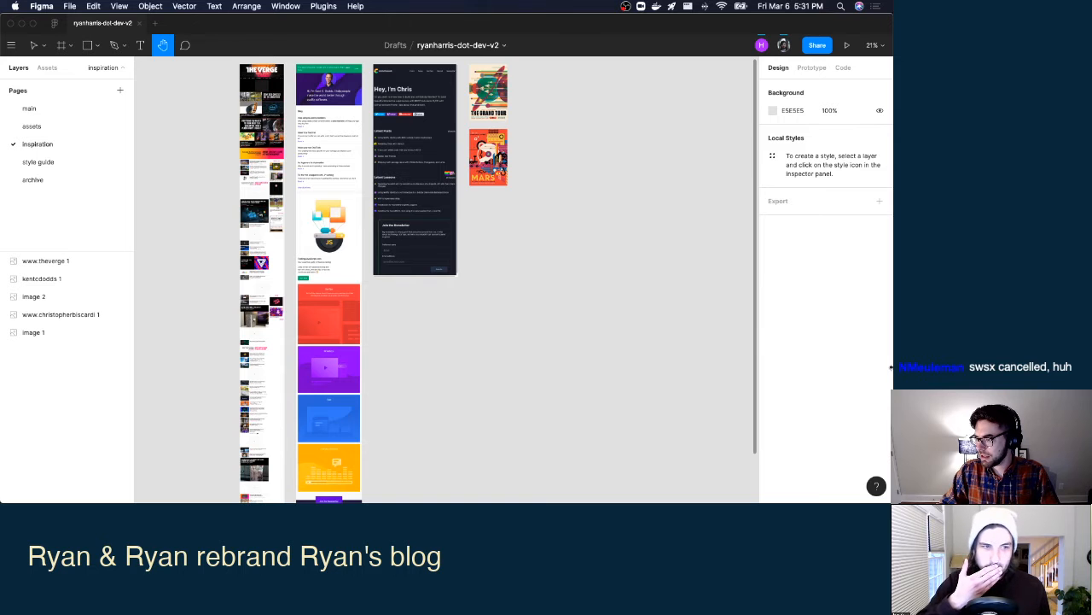
click(892, 367)
key(ctrl+Up)
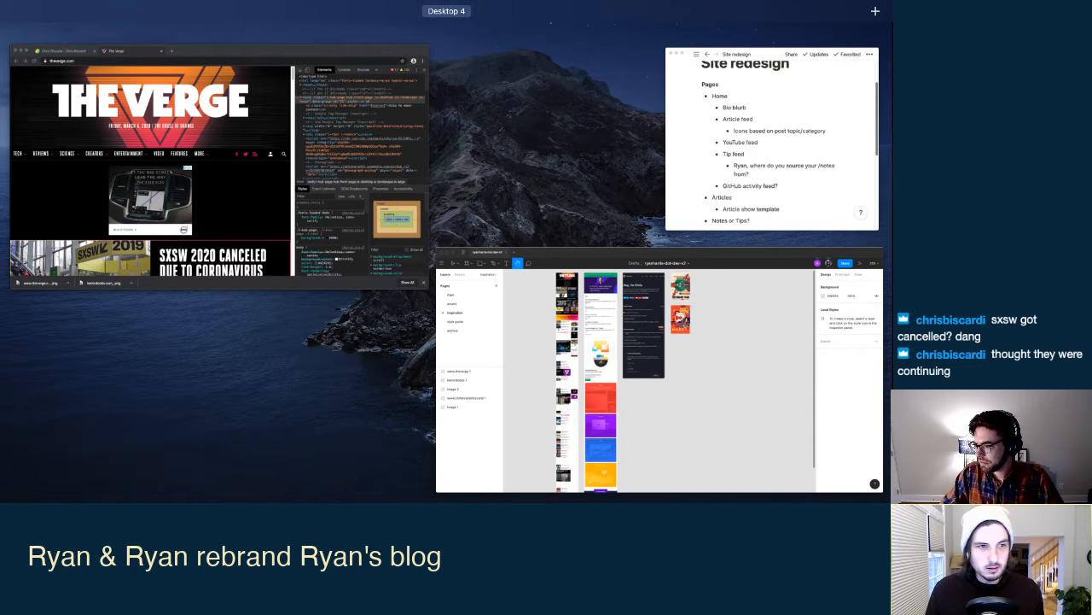
key(ctrl+Up)
key(ctrl+Up)
click(646, 324)
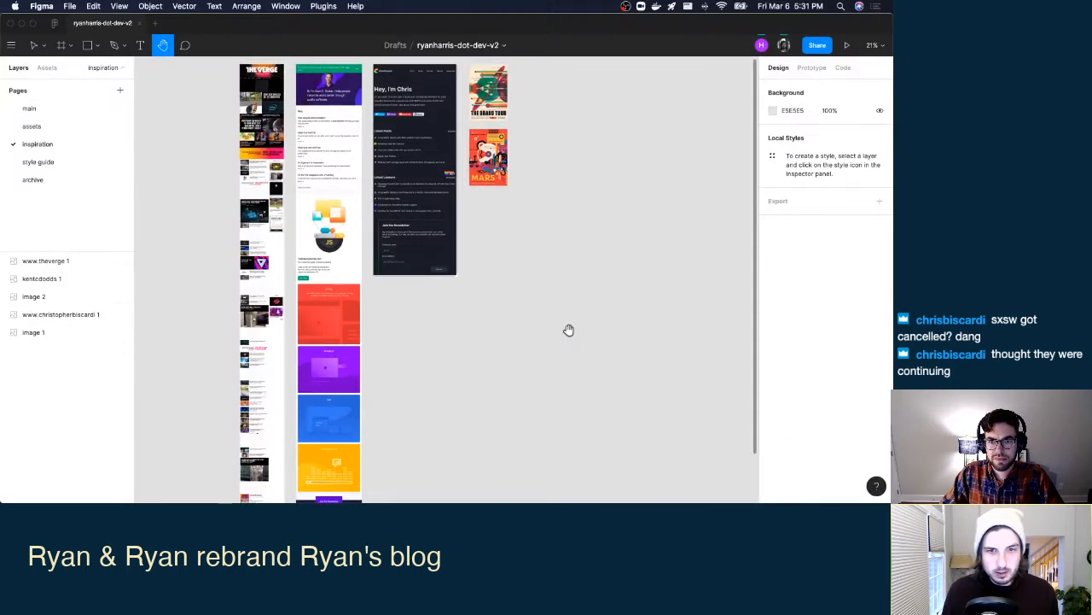
Open the main page and add a frame from the 1440 × 1024 Desktop preset, fitted in view and left deselected.
click(59, 108)
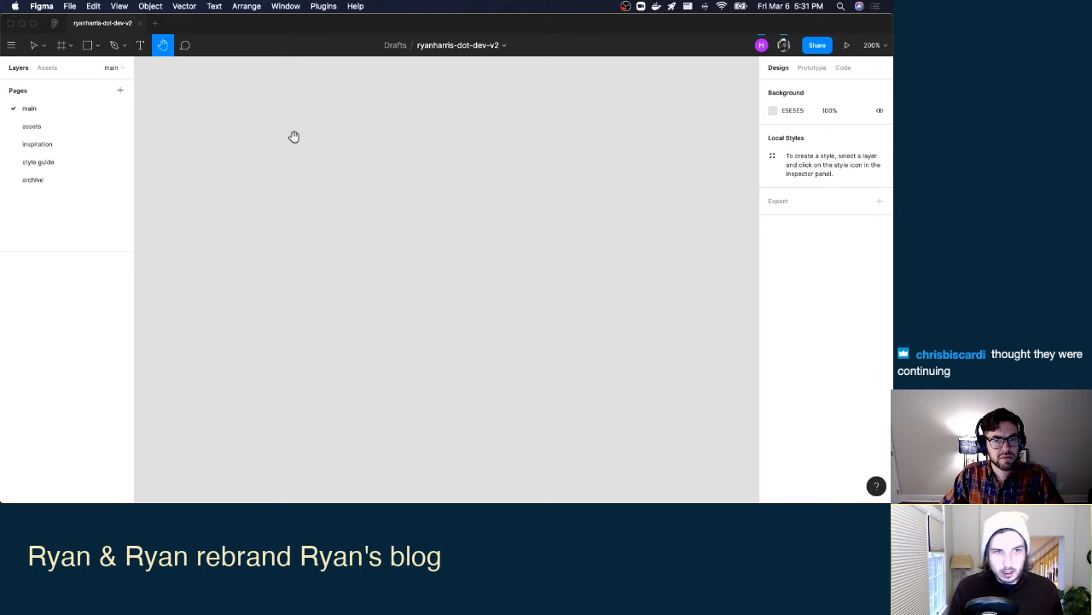
click(70, 45)
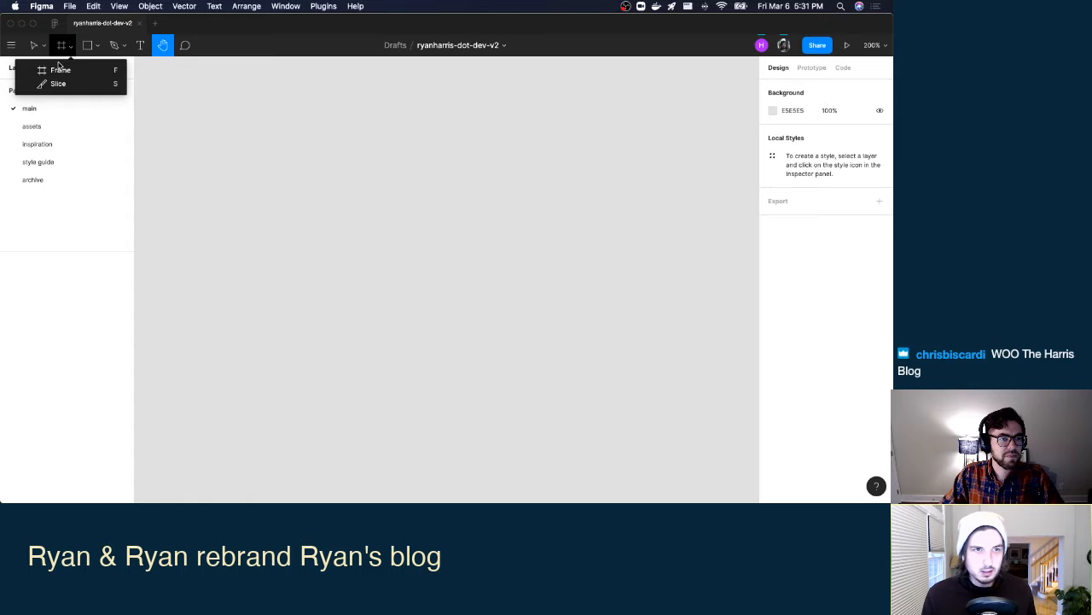
click(60, 69)
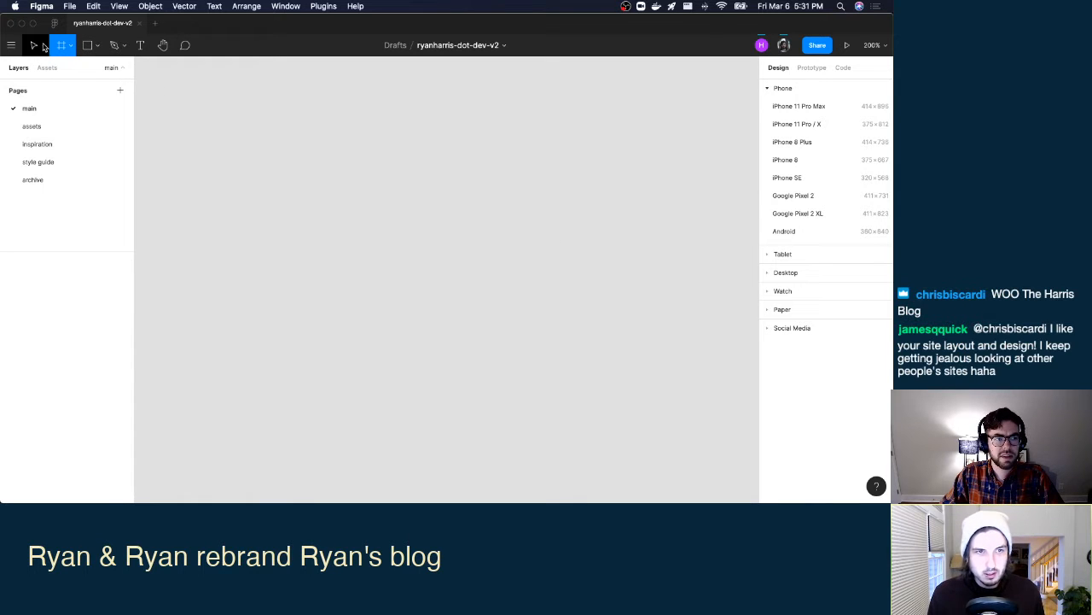
click(773, 272)
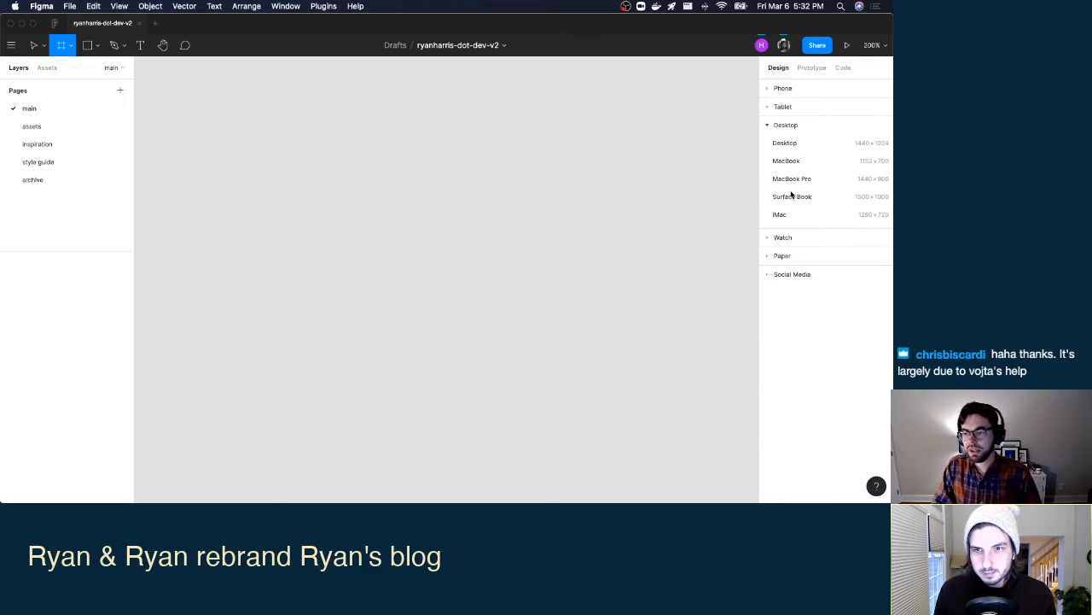
click(792, 146)
key(shift+1)
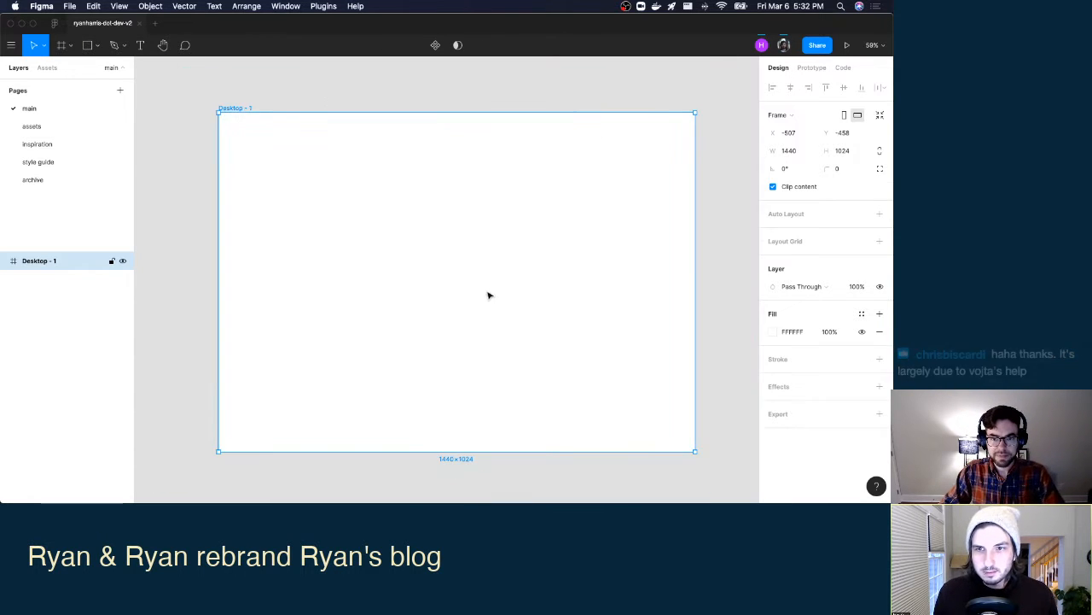
scroll(489, 296, down, 3)
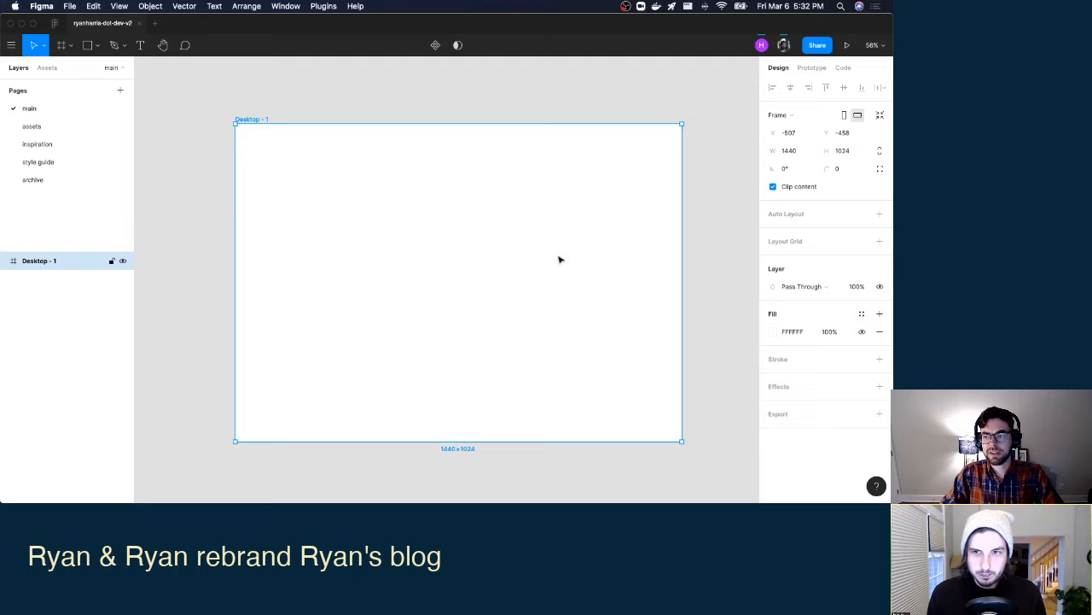
click(705, 232)
click(523, 285)
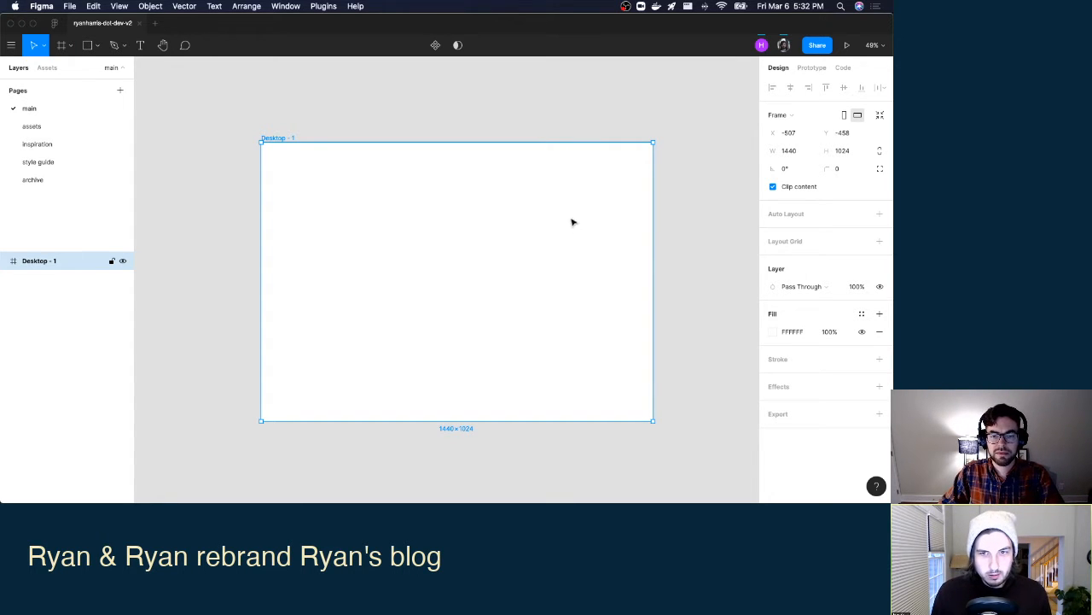
click(507, 87)
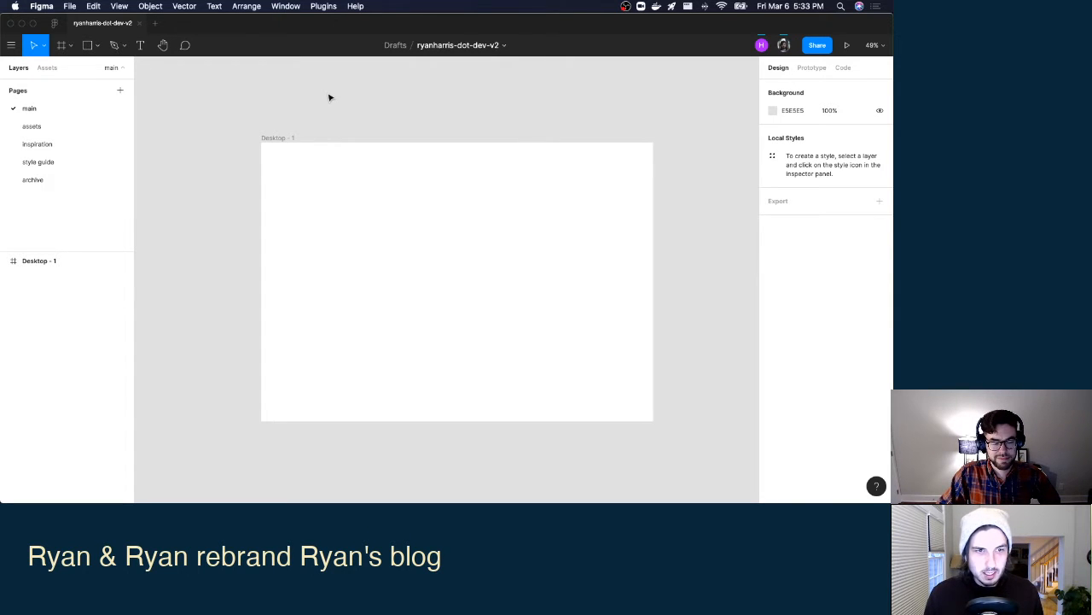
Switch to Notion, enlarge the window, and review the page outline in the Site redesign note.
key(ctrl+Up)
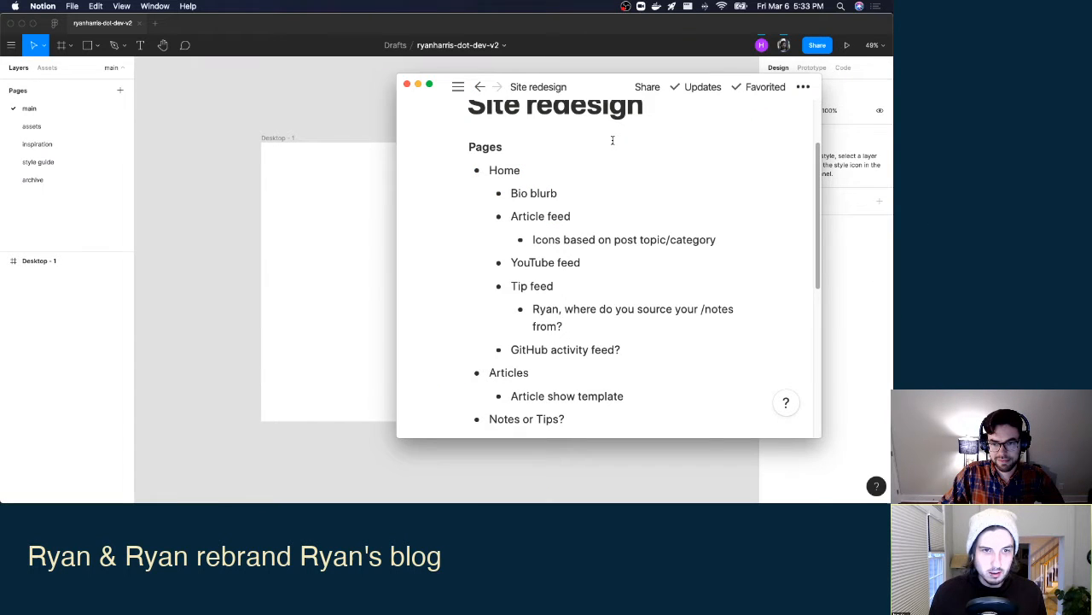
drag(397, 75, 330, 43)
scroll(556, 183, up, 1)
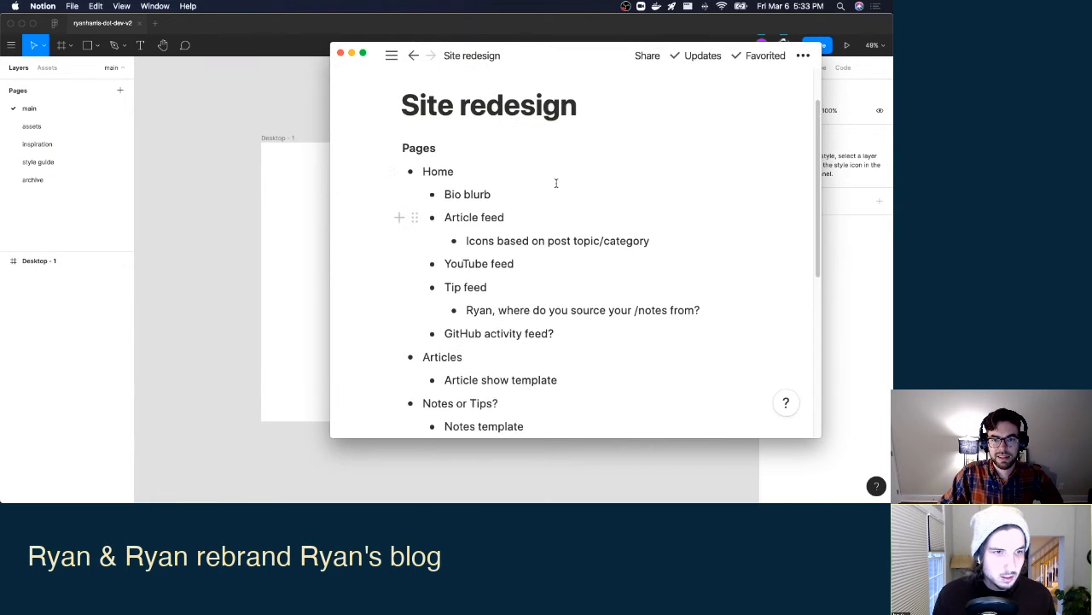
scroll(556, 183, down, 1)
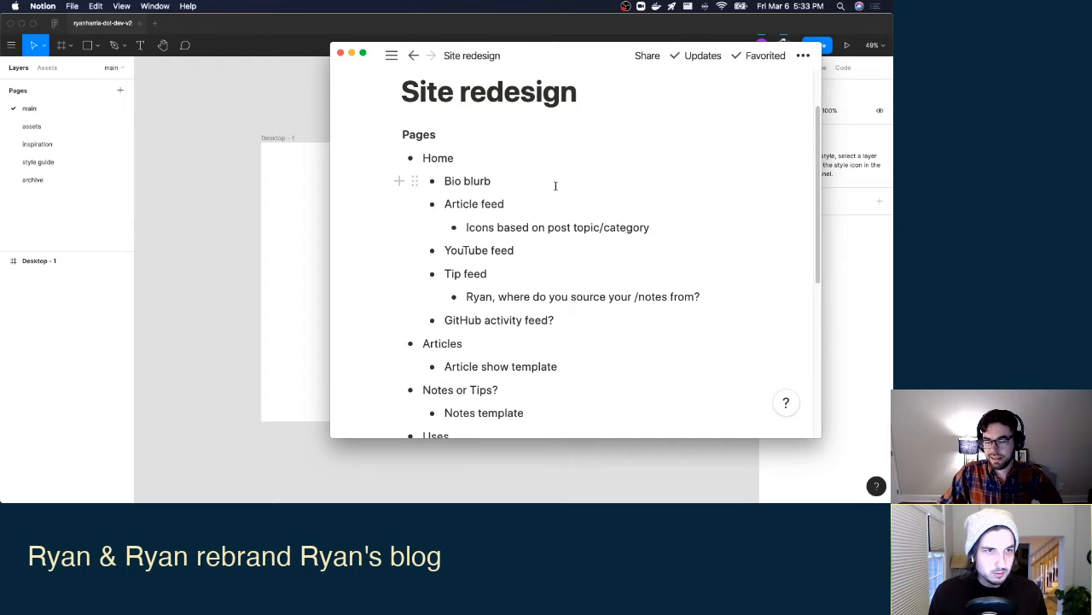
scroll(431, 136, down, 2)
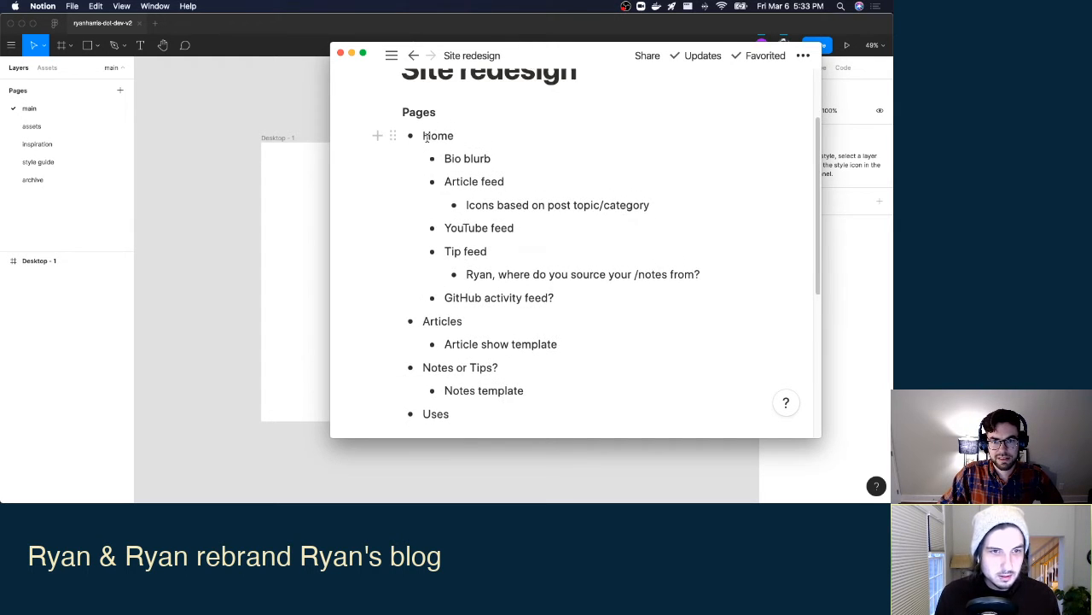
scroll(427, 139, down, 1)
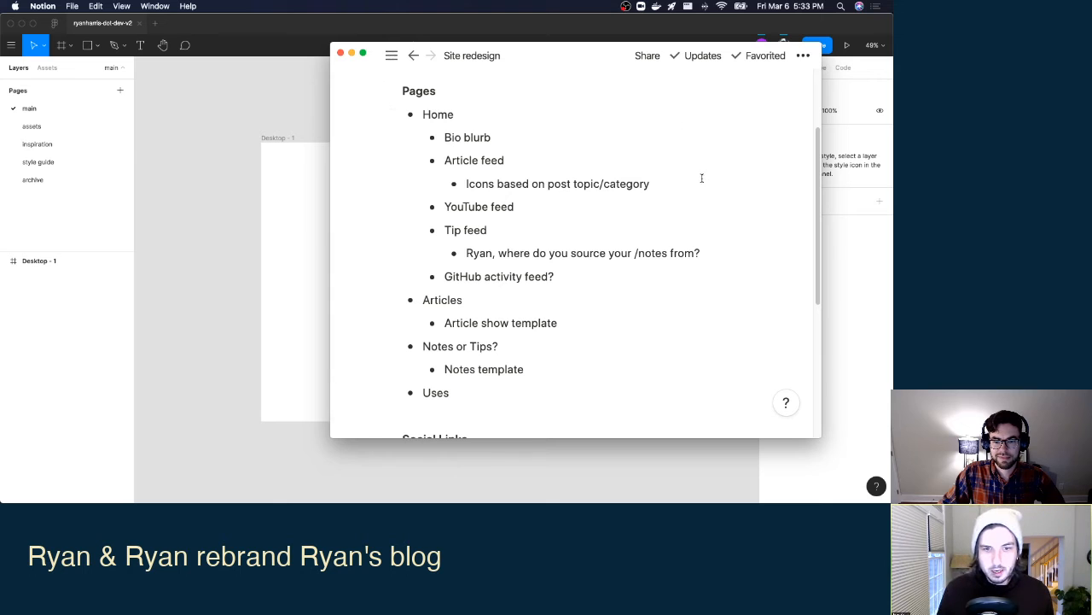
scroll(702, 177, down, 1)
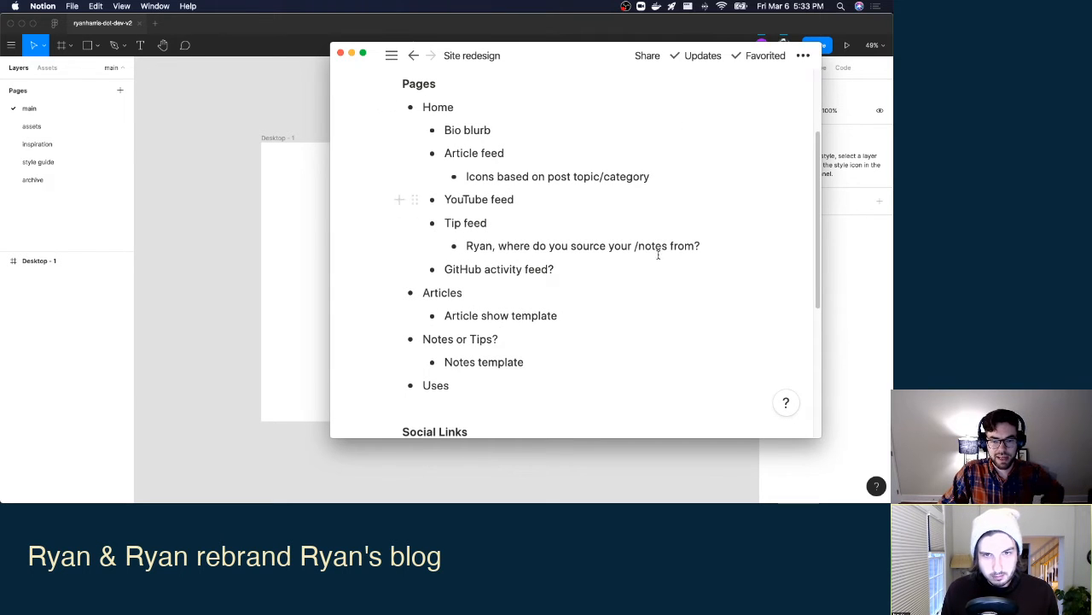
Copy the full Pages and Social Links outline from the Site redesign note.
drag(481, 389, 405, 65)
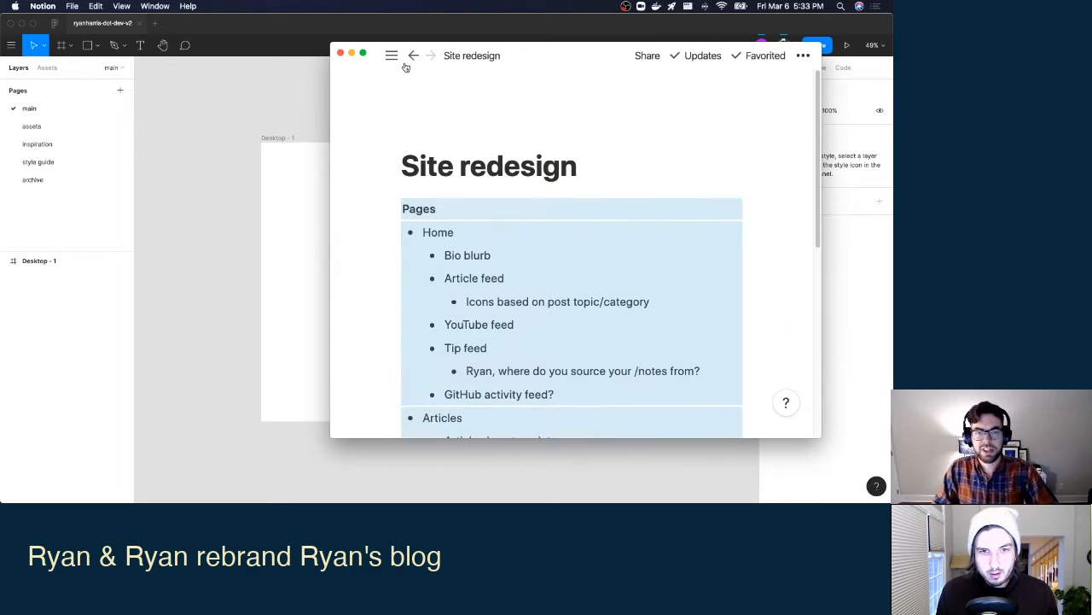
click(717, 168)
scroll(719, 169, down, 5)
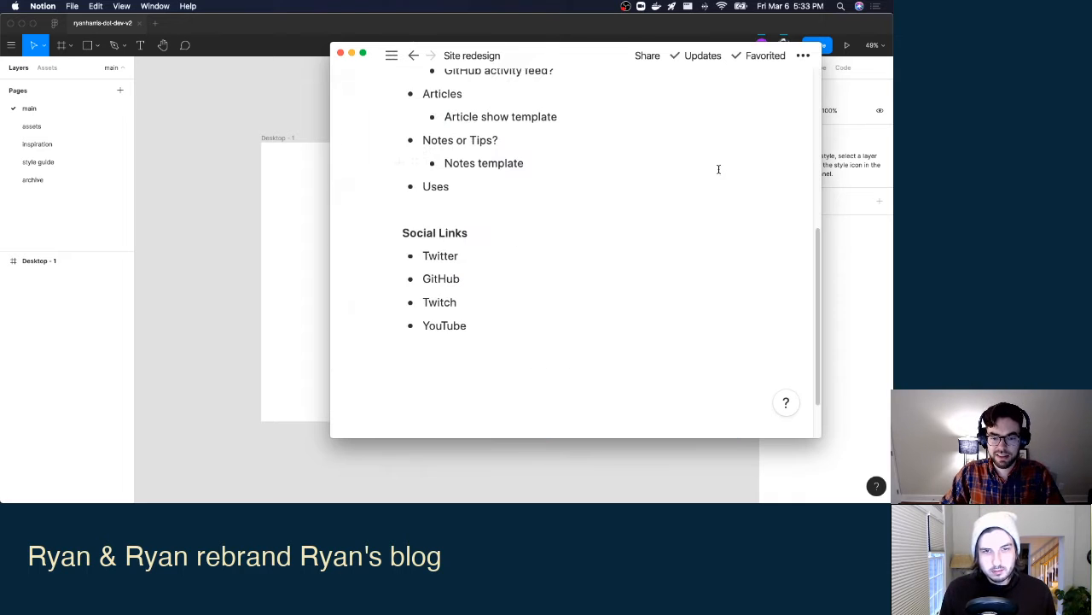
drag(483, 328, 414, 211)
Switch to Figma, draw a text box about 688 × 779 over the Desktop - 1 frame's upper-left corner, and paste the copied outline.
click(207, 170)
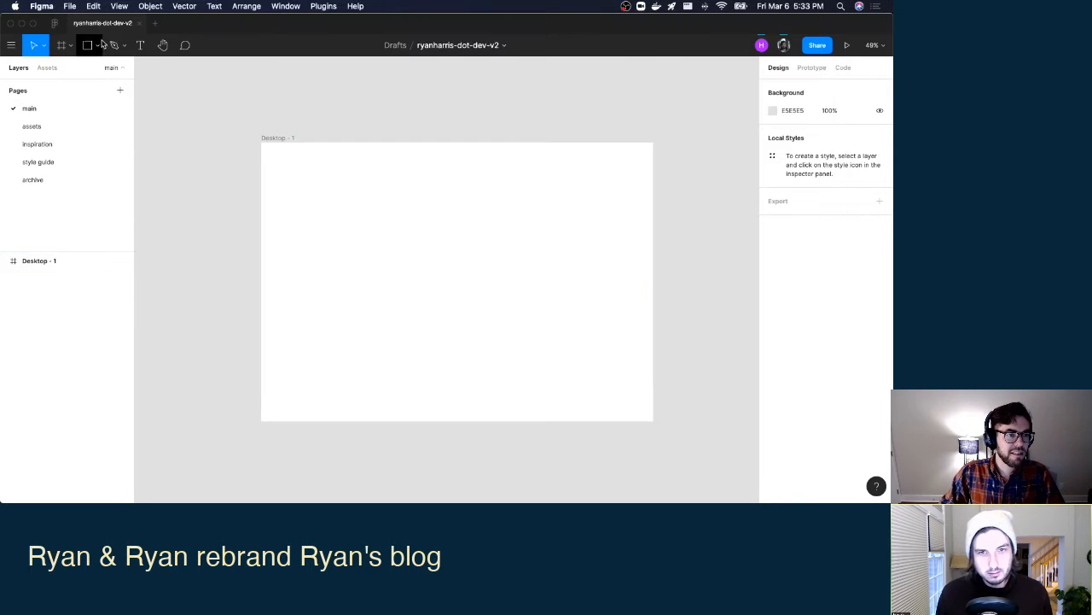
click(141, 45)
drag(218, 102, 406, 315)
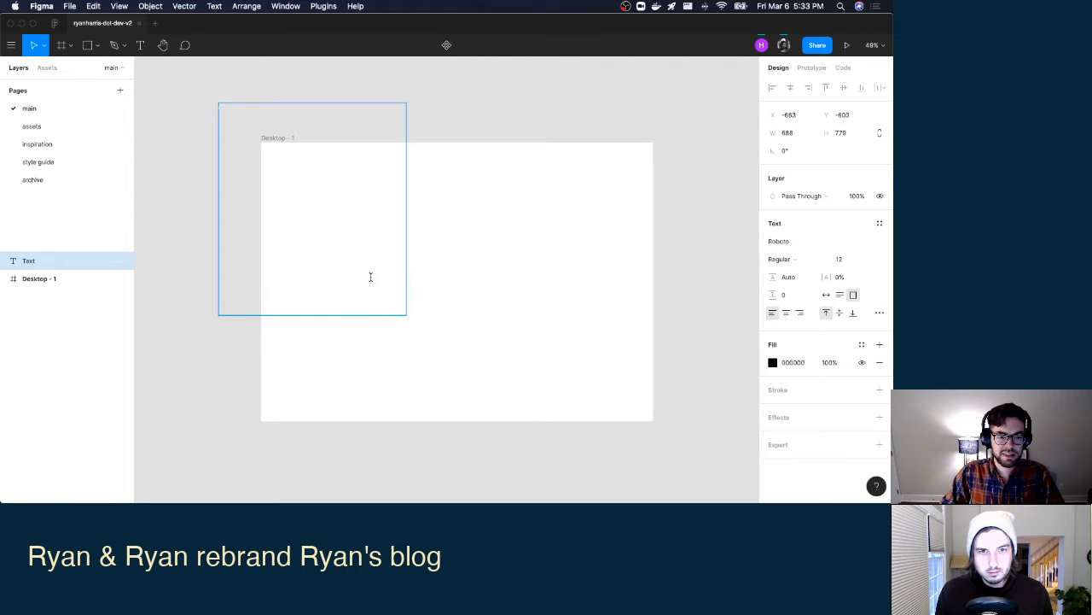
key(super+v)
key(super+a)
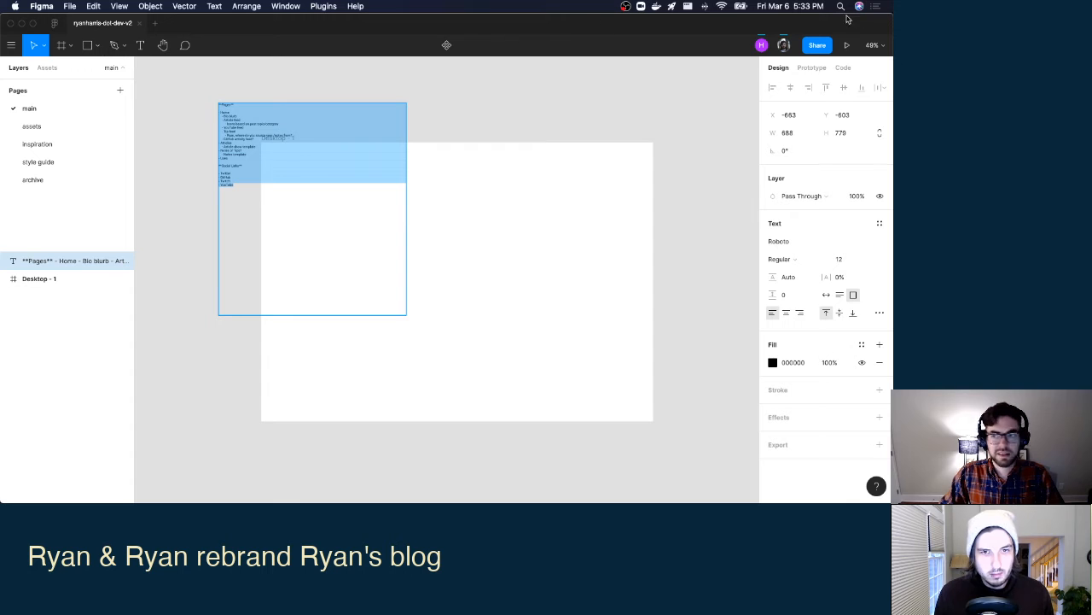
click(812, 68)
click(843, 67)
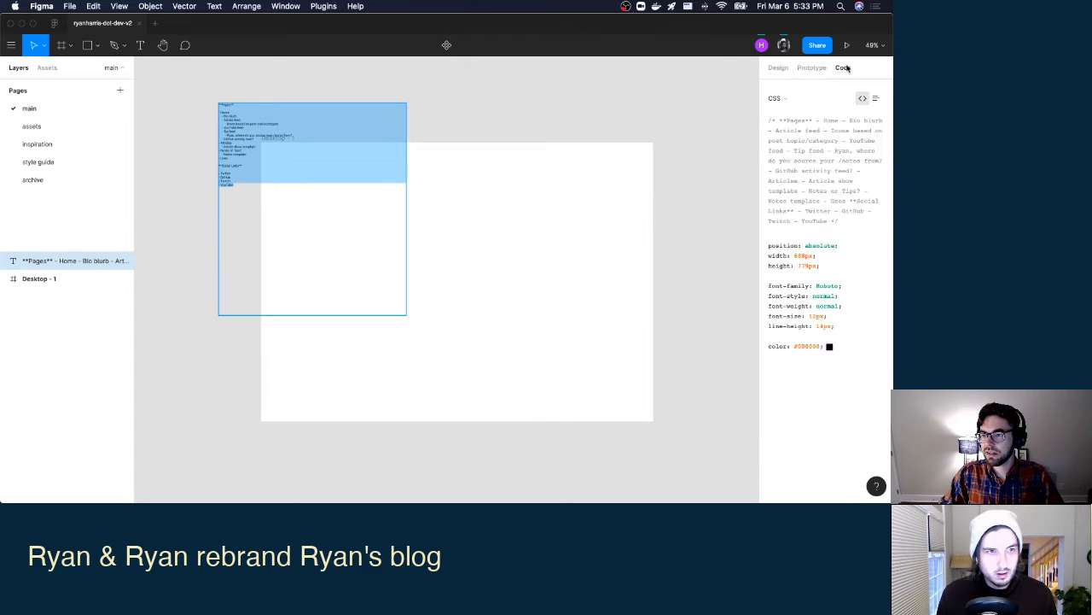
click(787, 69)
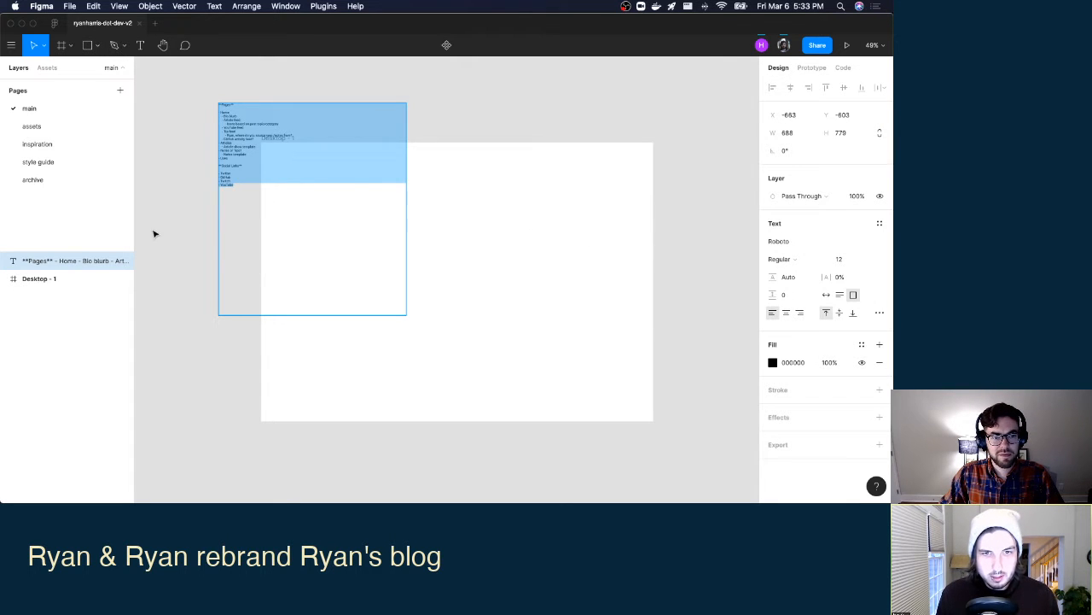
key(Escape)
Move the pasted outline text onto the empty canvas just left of the Desktop - 1 frame and enlarge it for reading.
drag(306, 115, 387, 183)
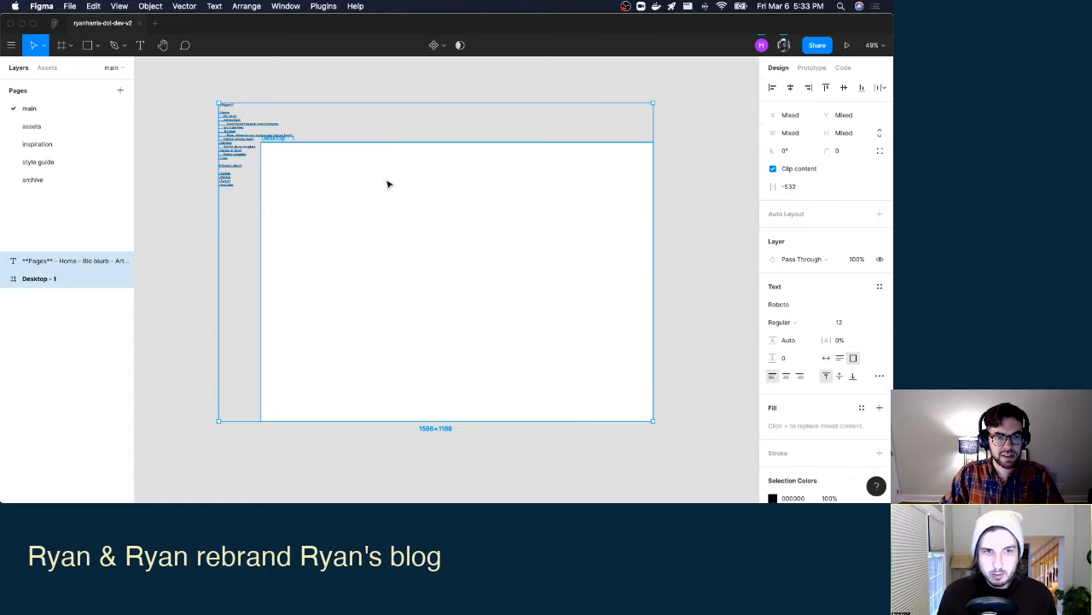
click(179, 101)
drag(222, 125, 174, 163)
click(185, 383)
scroll(170, 161, up, 3)
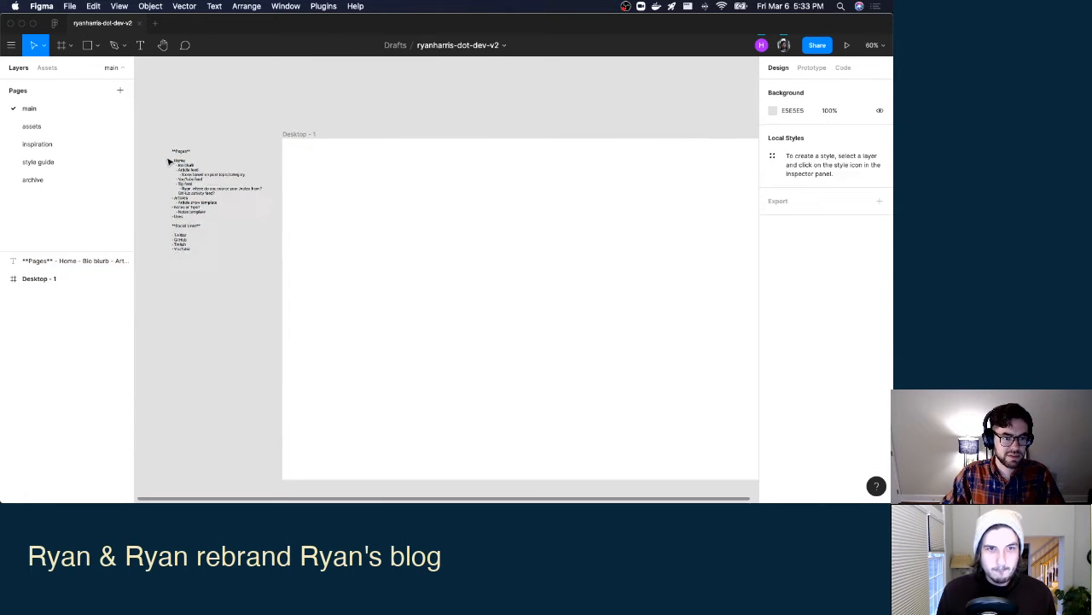
scroll(169, 163, up, 6)
scroll(169, 162, down, 4)
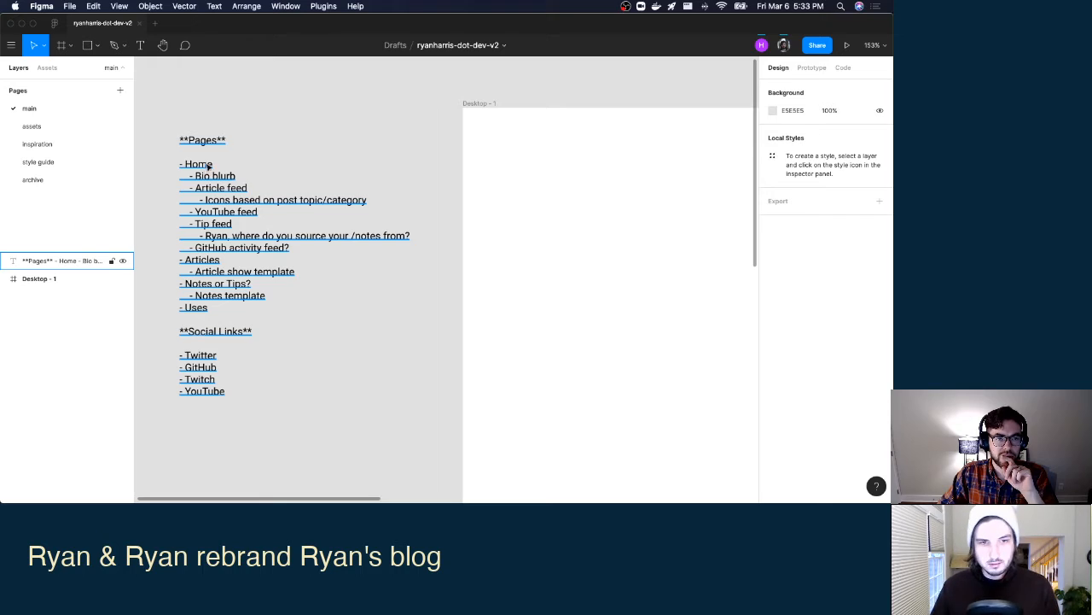
Switch to Chrome, open ryanharris.dev in a new tab, and look at the current blog's sidebar and article list.
key(ctrl+Up)
click(288, 330)
key(super+t)
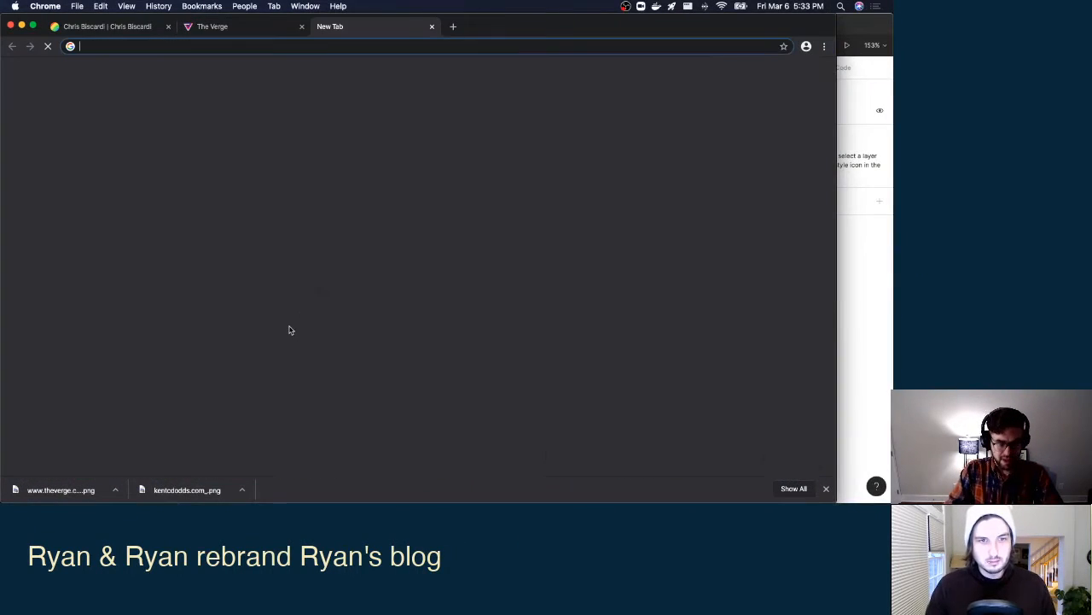
text(ryanc)
key(Down)
key(super+a)
text(ry)
key(BackSpace)
key(BackSpace)
text(r)
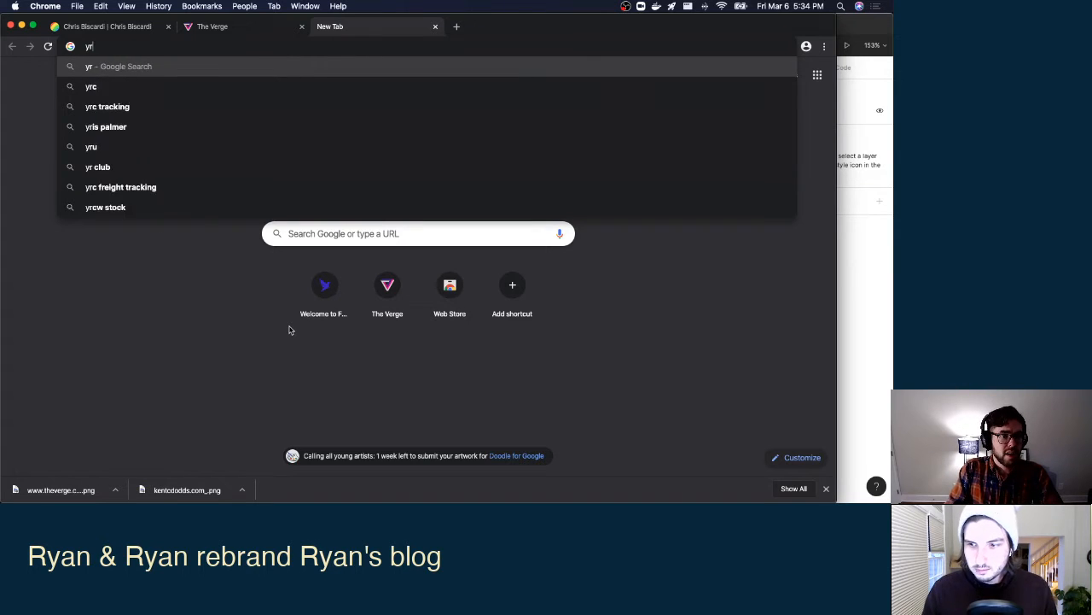
text(yanharris.dev)
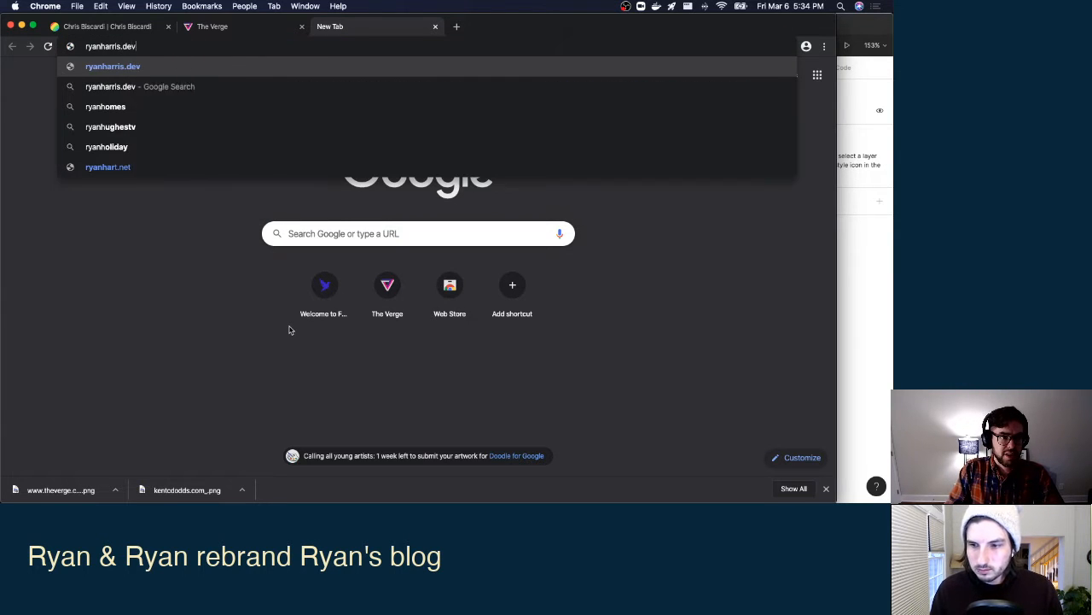
key(Return)
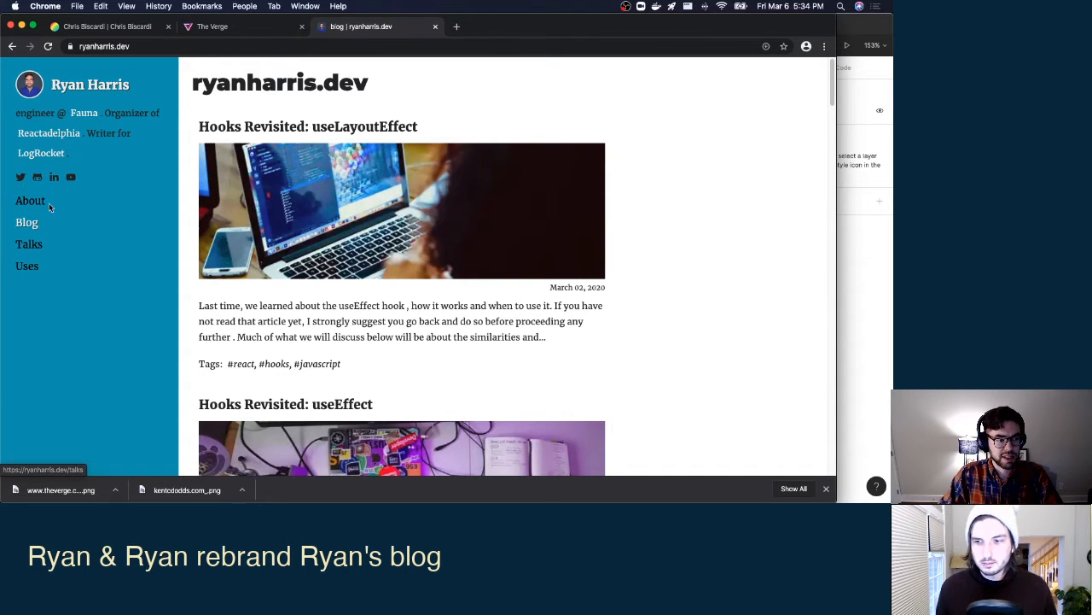
key(ctrl+Up)
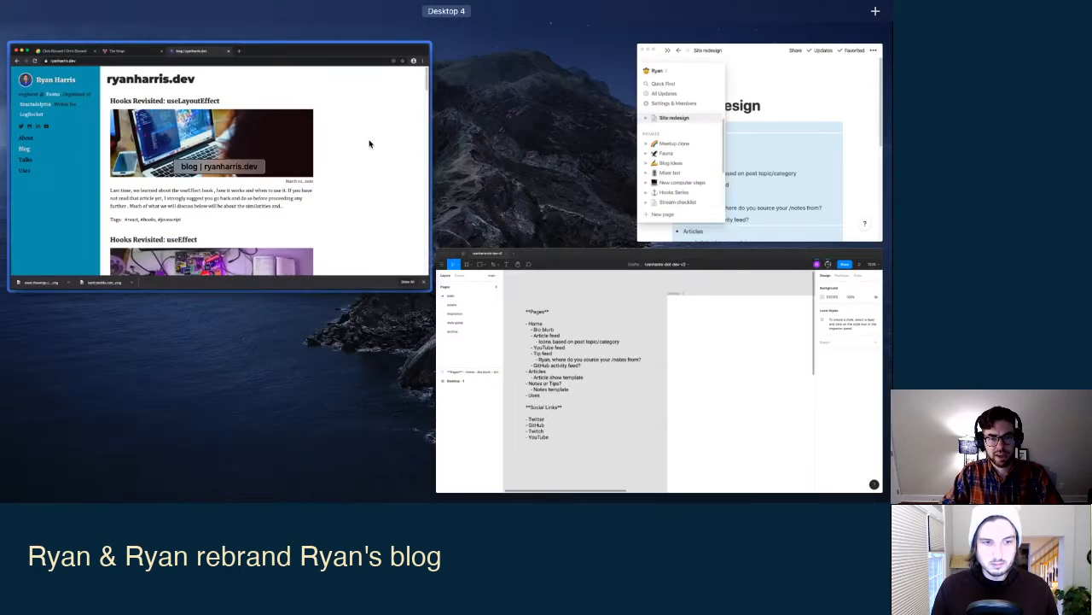
Capture a full-size screenshot of the ryanharris.dev blog page in Chrome using the developer tools.
click(601, 320)
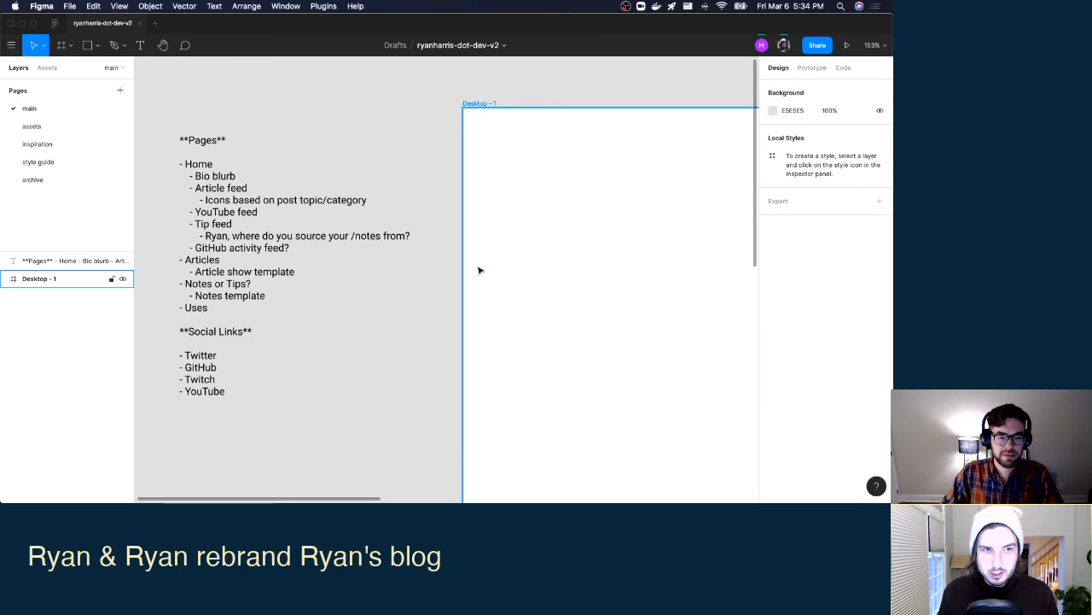
key(ctrl+Up)
click(278, 202)
scroll(315, 202, down, 4)
scroll(315, 202, up, 4)
key(super+alt+i)
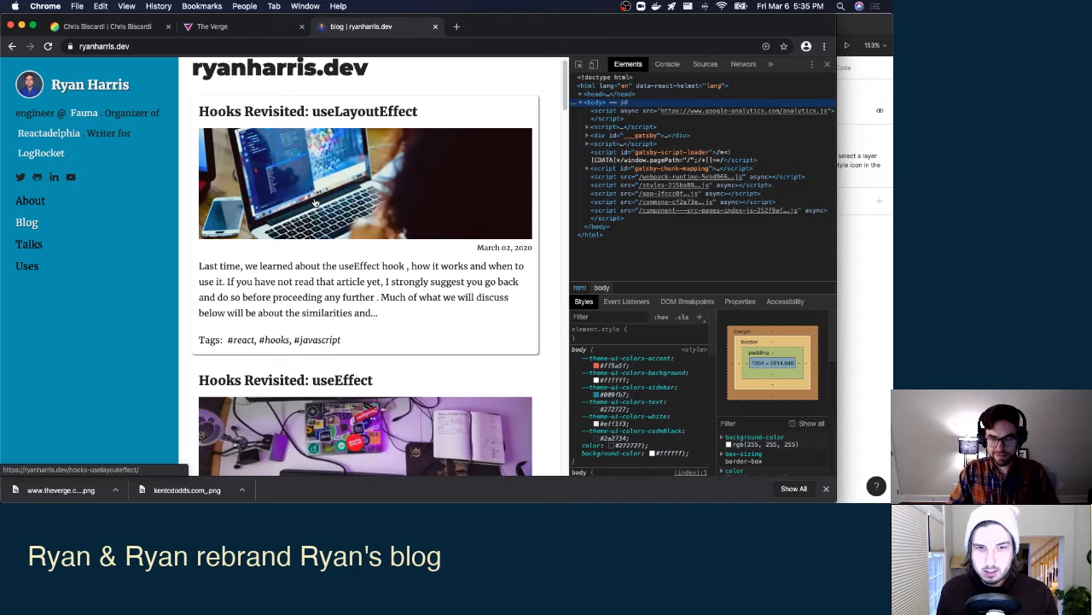
key(super+shift+p)
text(scree)
key(Down)
key(Down)
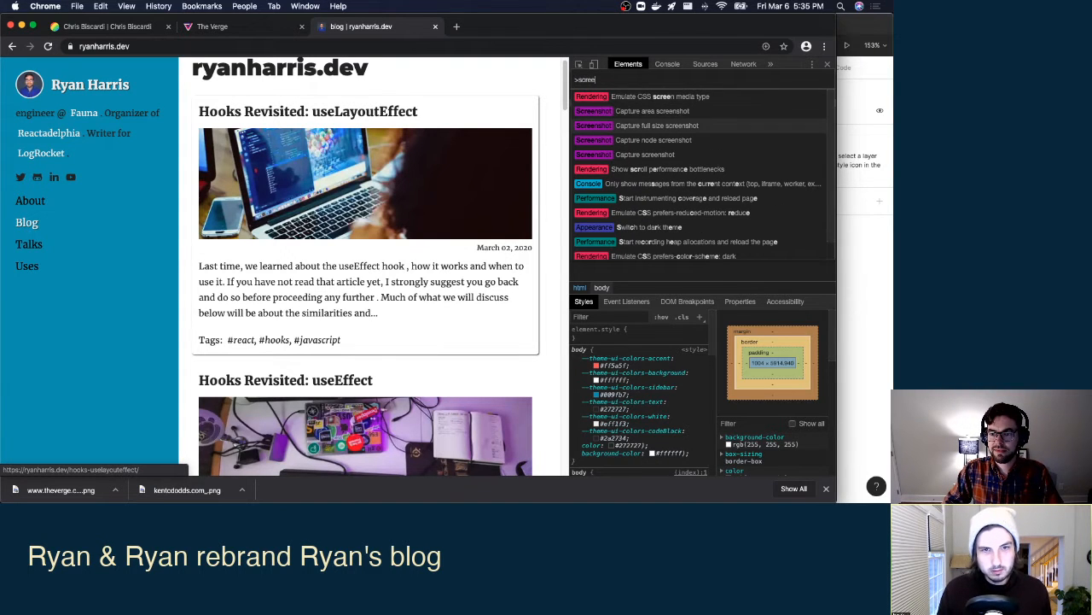
key(Return)
Switch to Figma and open the inspiration page with all its reference images in view.
key(ctrl+Up)
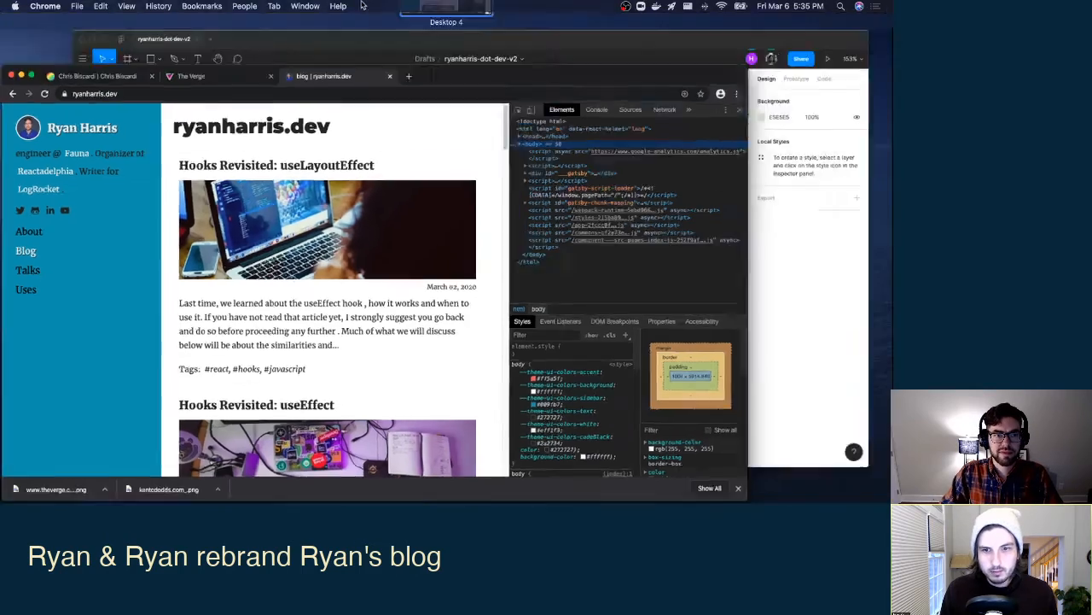
click(519, 214)
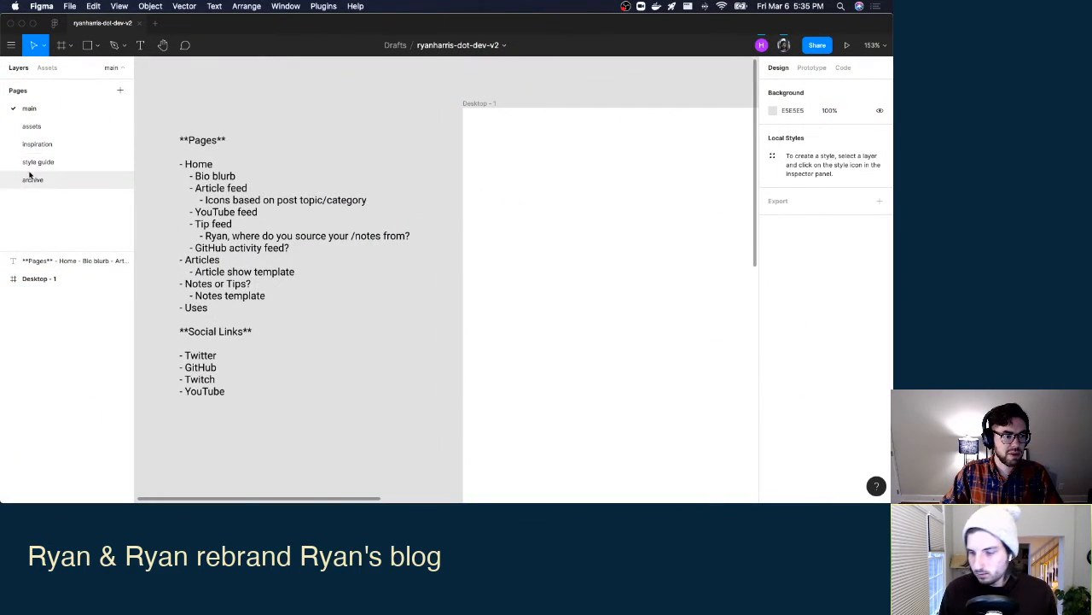
click(36, 143)
scroll(489, 301, up, 5)
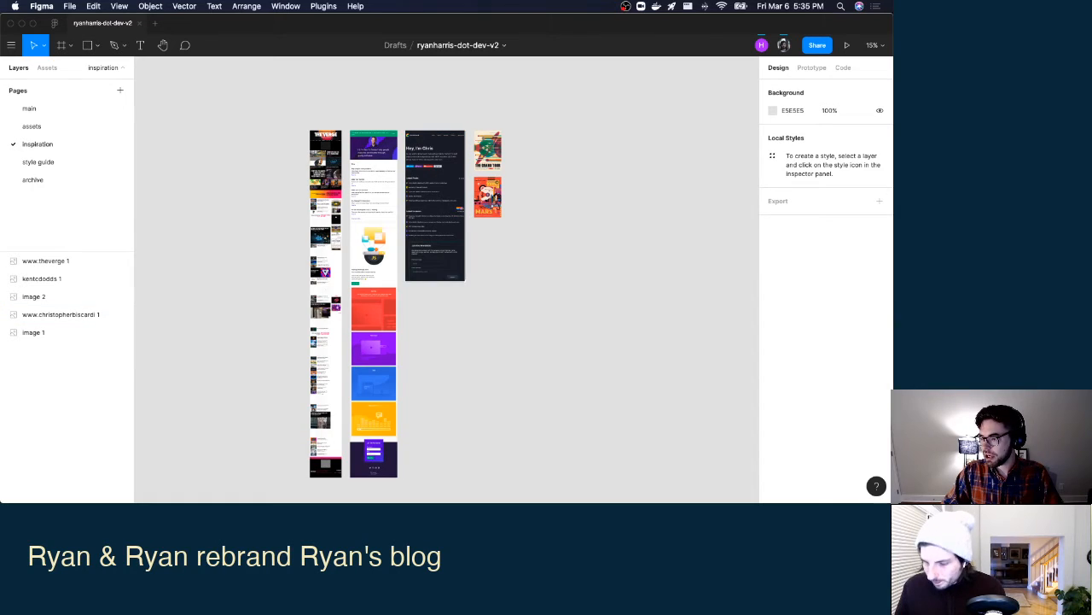
Switch to Chrome and show the downloaded ryanharris.dev_.png screenshot in Finder.
key(ctrl+Up)
click(139, 208)
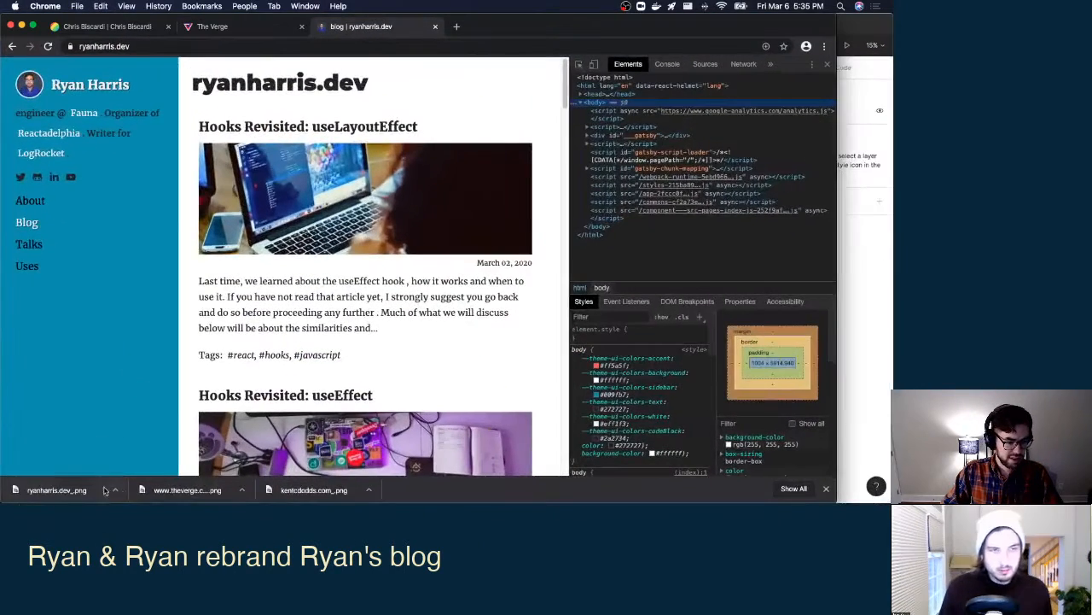
click(114, 489)
click(159, 475)
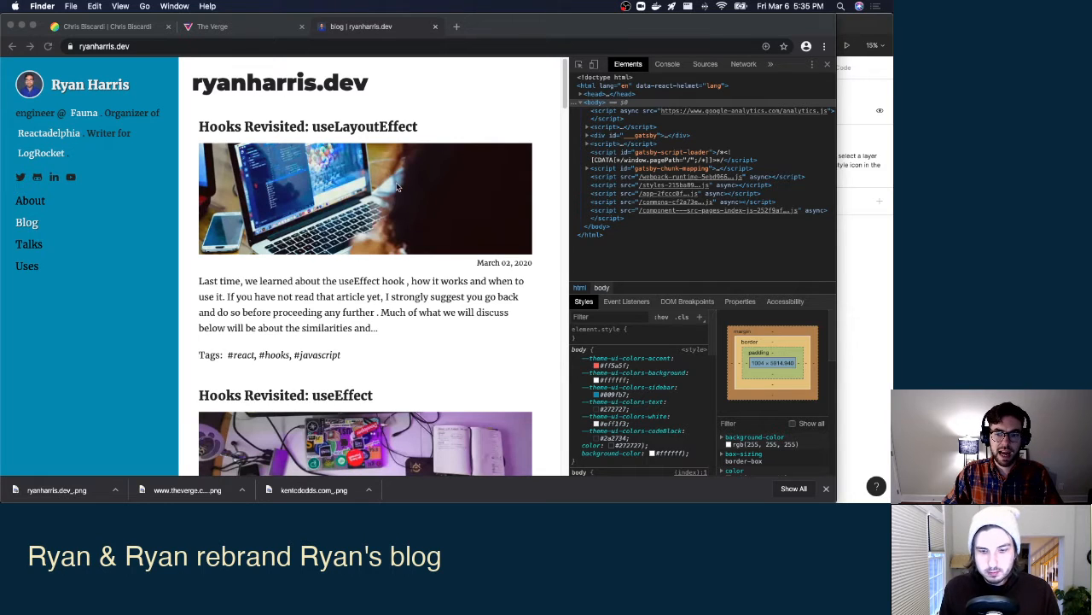
Place ryanharris.dev_.png from the Downloads folder onto Figma's inspiration page, left of The Verge screenshot, and close the Finder window.
key(ctrl+Up)
click(871, 269)
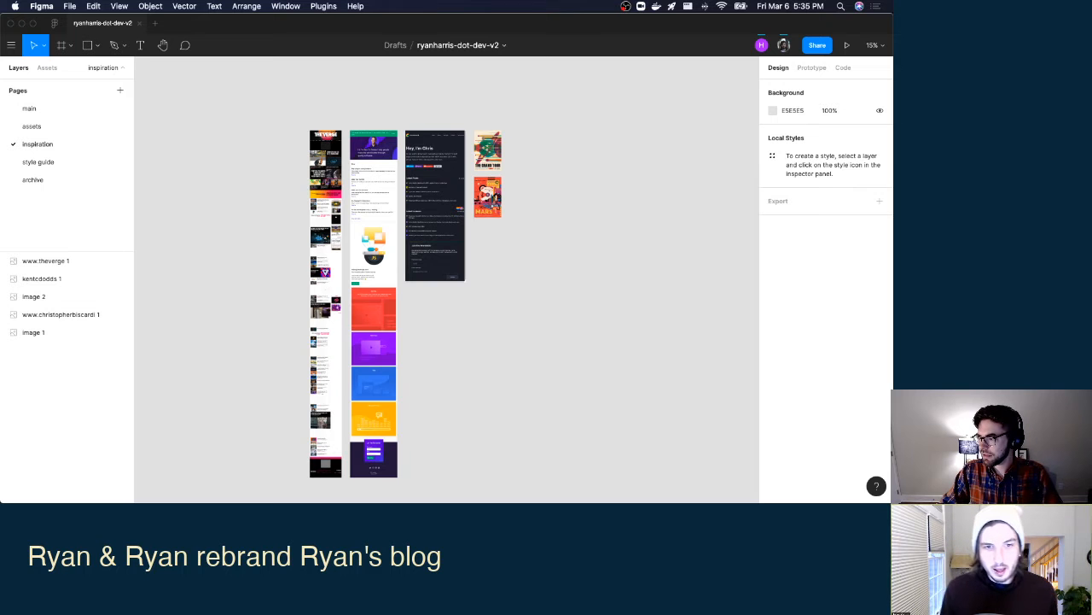
drag(658, 502, 606, 120)
drag(548, 156, 247, 179)
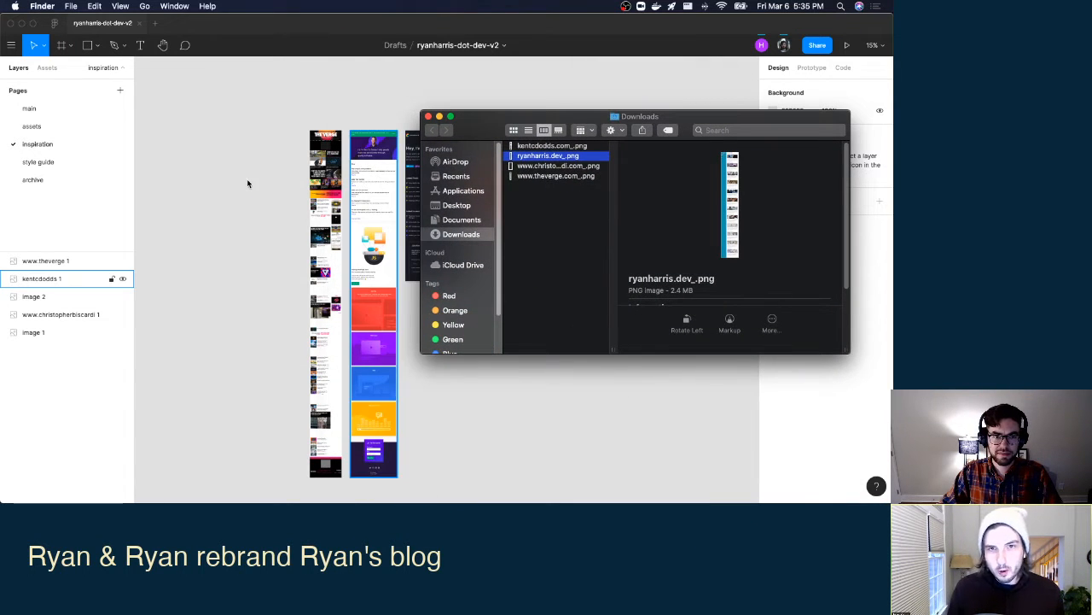
click(428, 117)
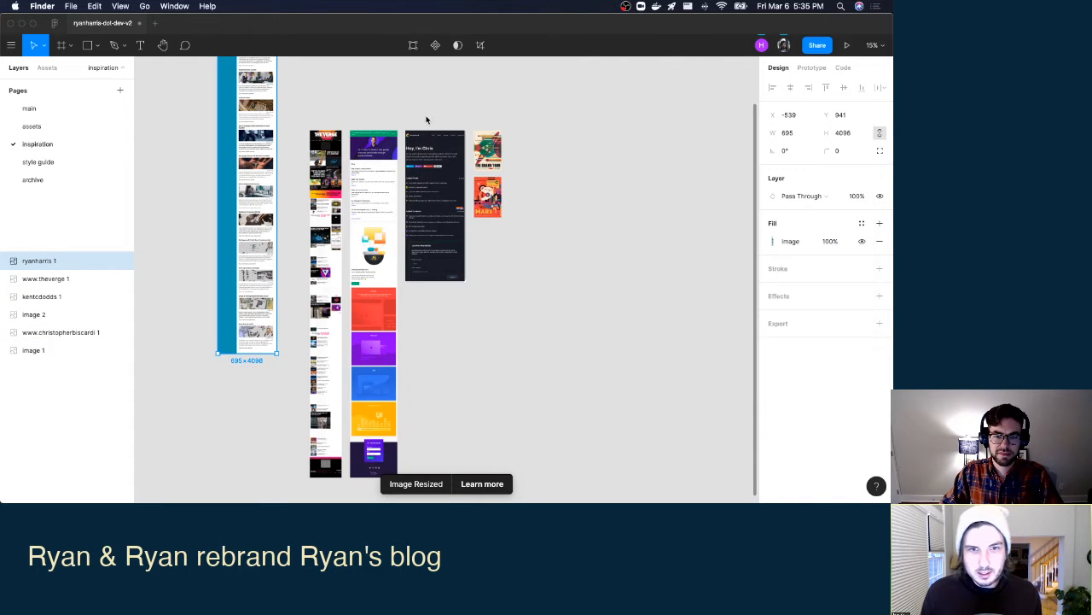
Move the ryanharris.dev screenshot down beside The Verge image so its top edge lines up with the other references.
click(380, 119)
scroll(381, 117, down, 3)
drag(272, 153, 297, 248)
click(510, 318)
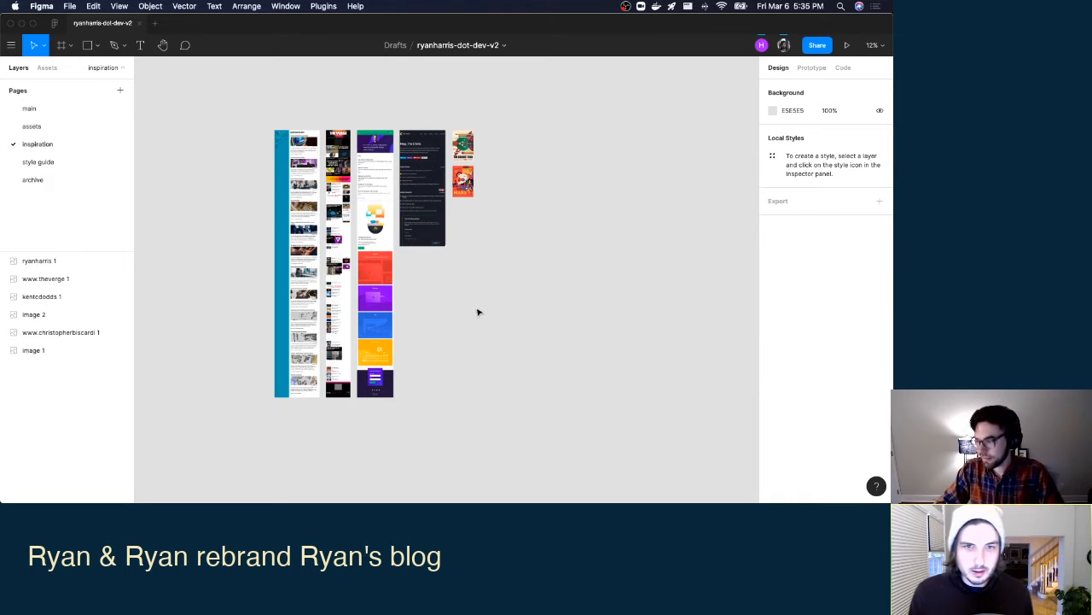
Examine the ryanharris.dev screenshot alongside the other inspiration images, checking the live blog in Chrome for comparison.
scroll(293, 136, up, 4)
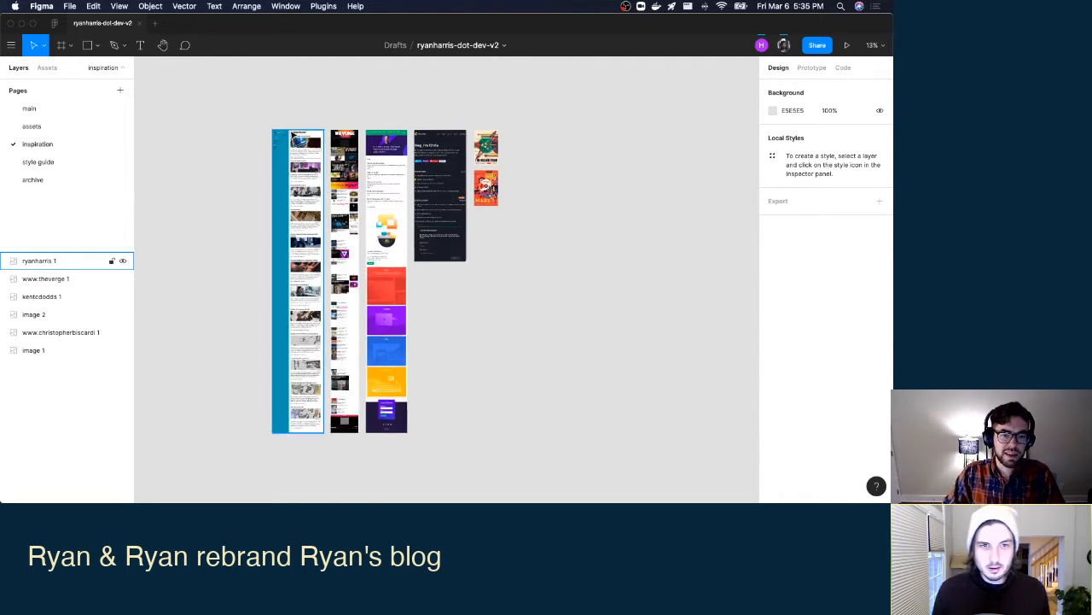
scroll(294, 134, up, 3)
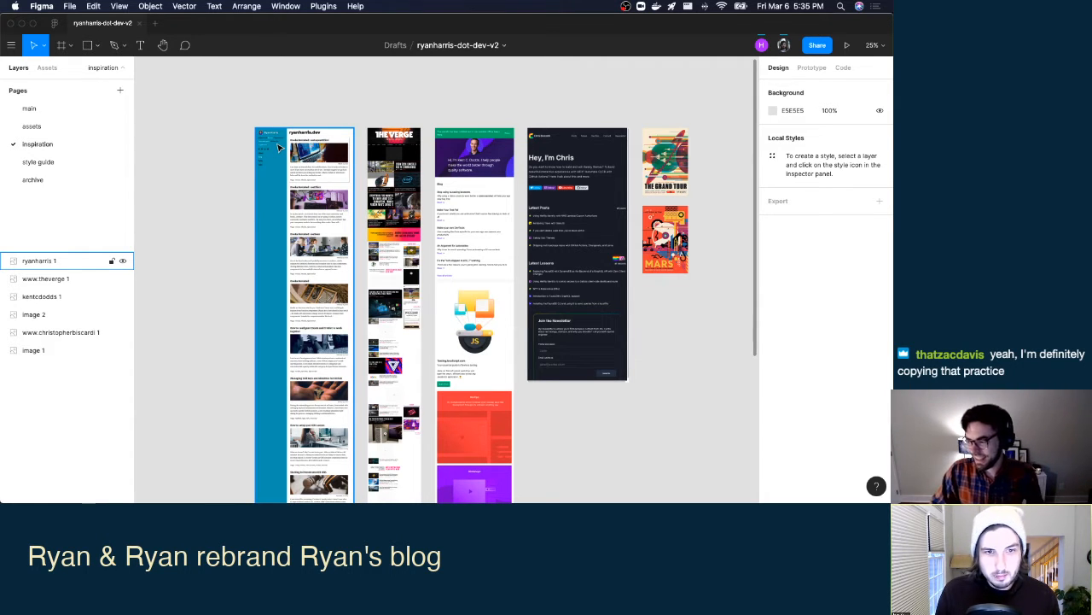
scroll(281, 152, down, 5)
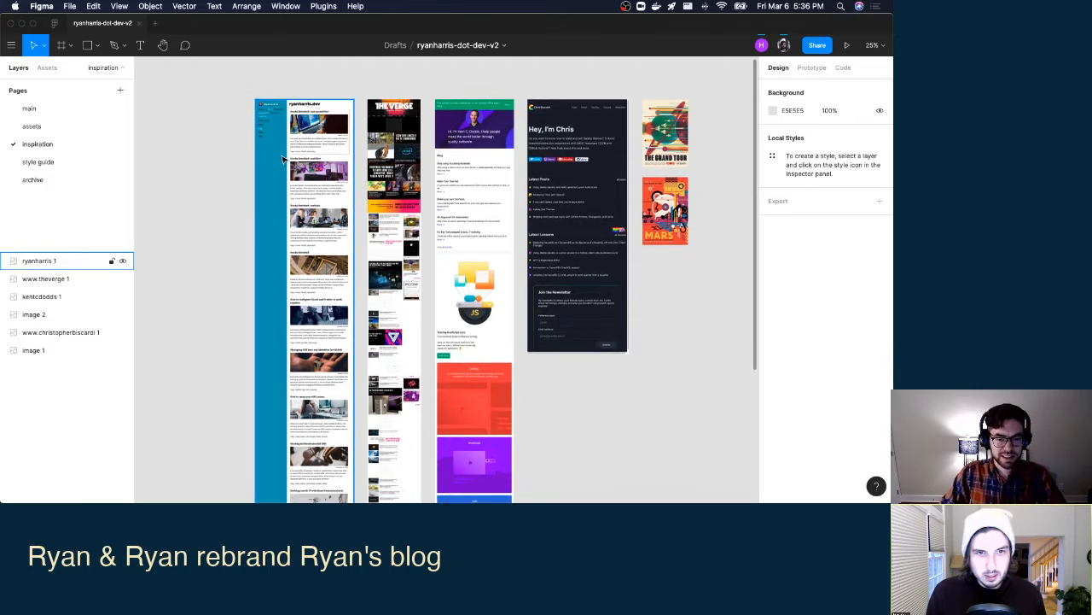
scroll(282, 159, down, 10)
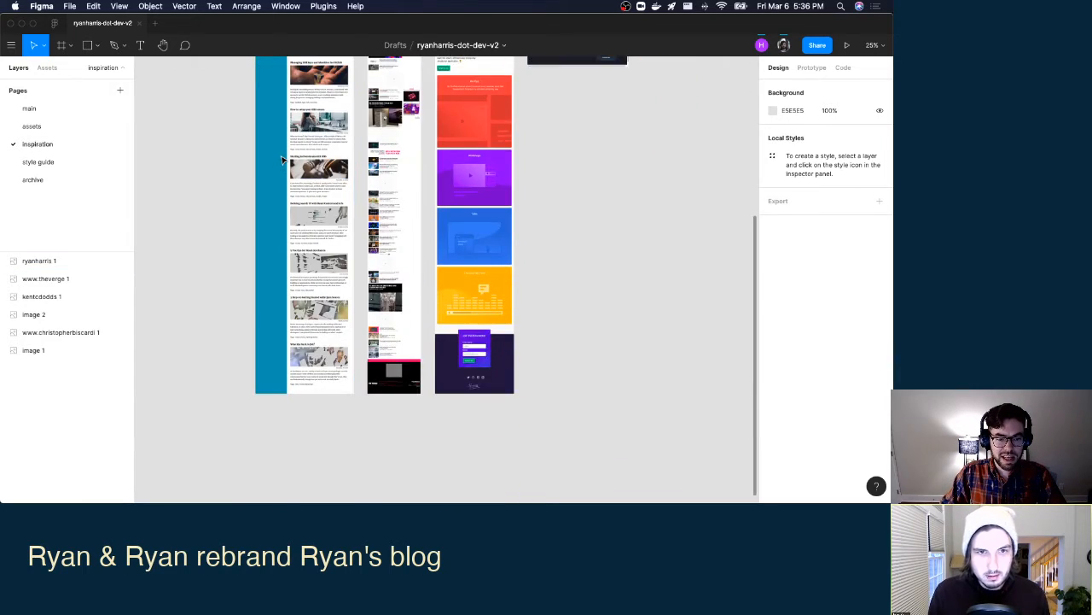
scroll(282, 158, up, 13)
key(ctrl+Up)
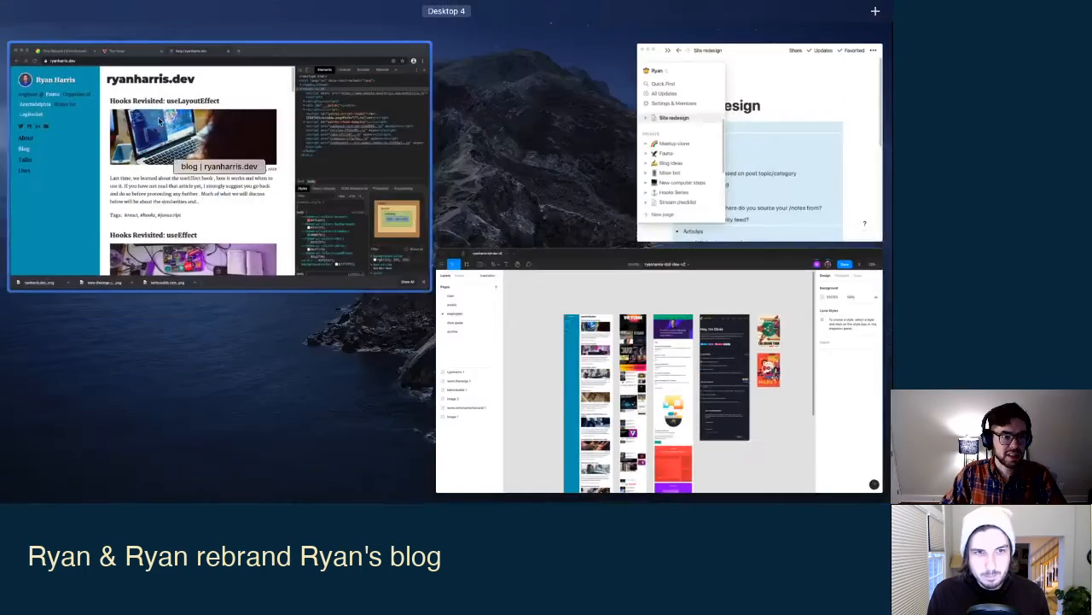
click(128, 181)
scroll(128, 182, down, 3)
scroll(128, 181, up, 10)
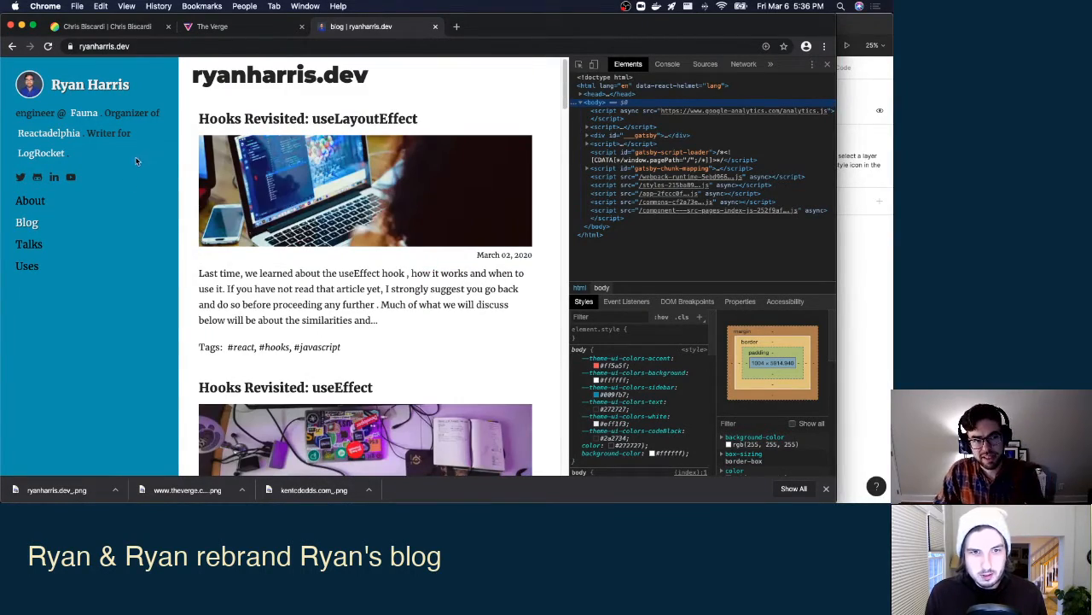
key(ctrl+Up)
click(658, 367)
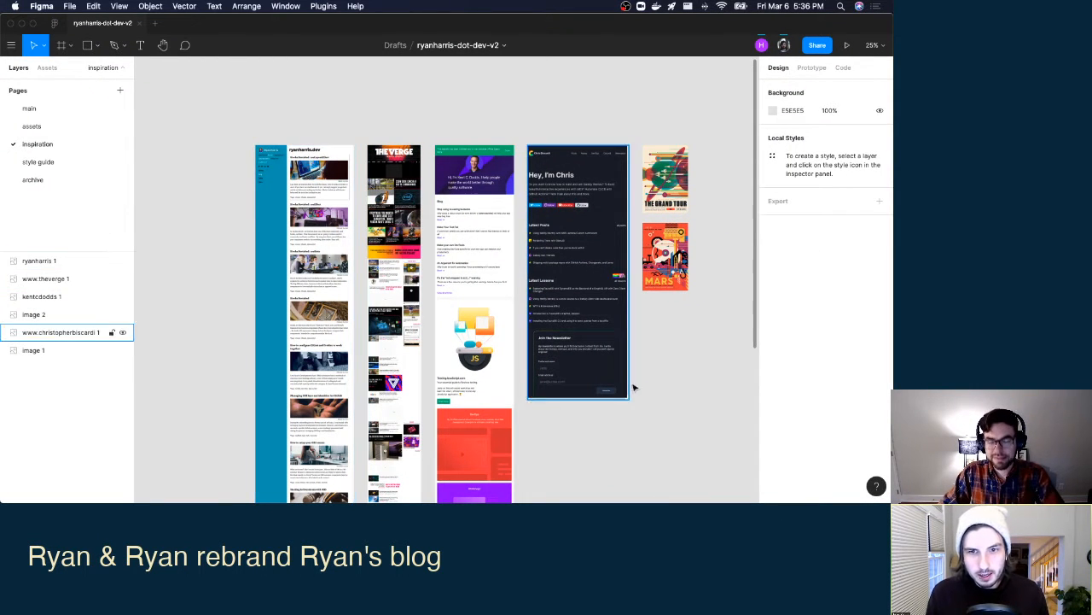
scroll(693, 359, down, 2)
scroll(693, 356, up, 2)
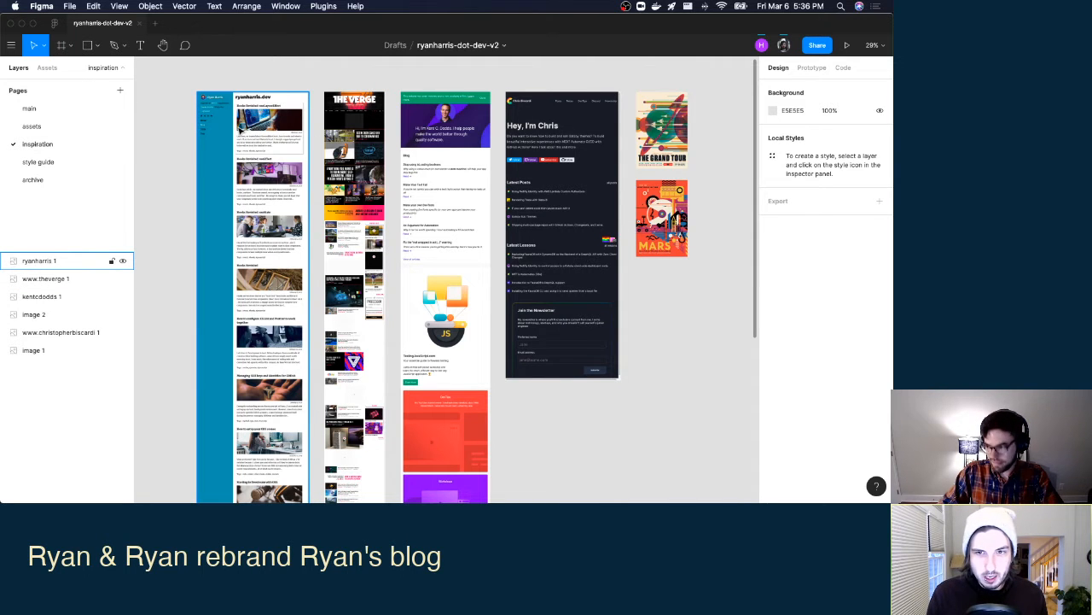
Switch to Chrome and narrow the browser window to examine the blog's small-screen header and article layout.
key(ctrl+Up)
click(225, 143)
drag(836, 193, 592, 202)
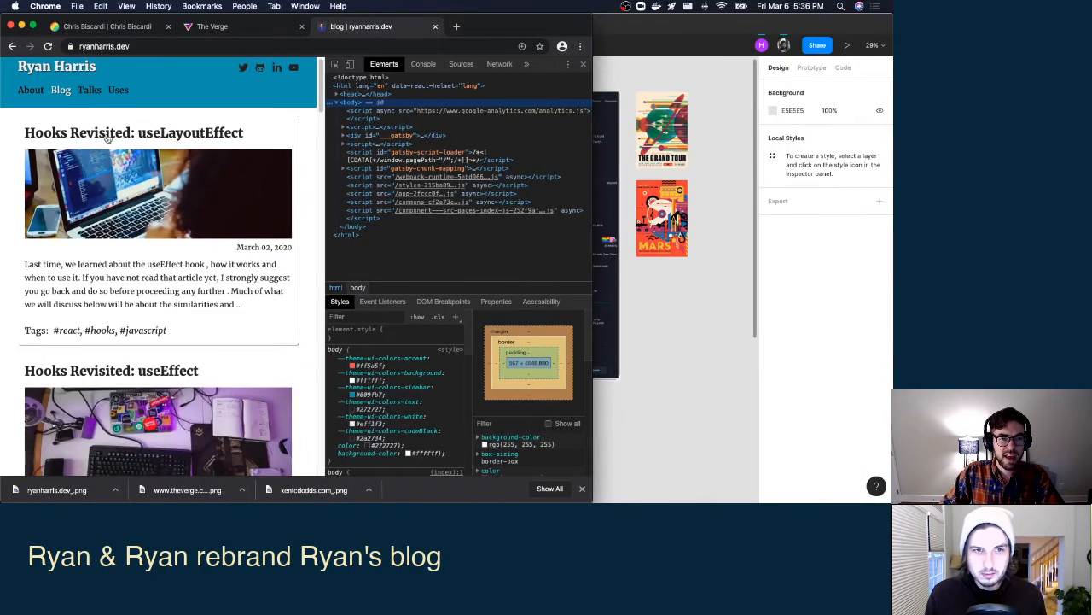
scroll(309, 298, up, 1)
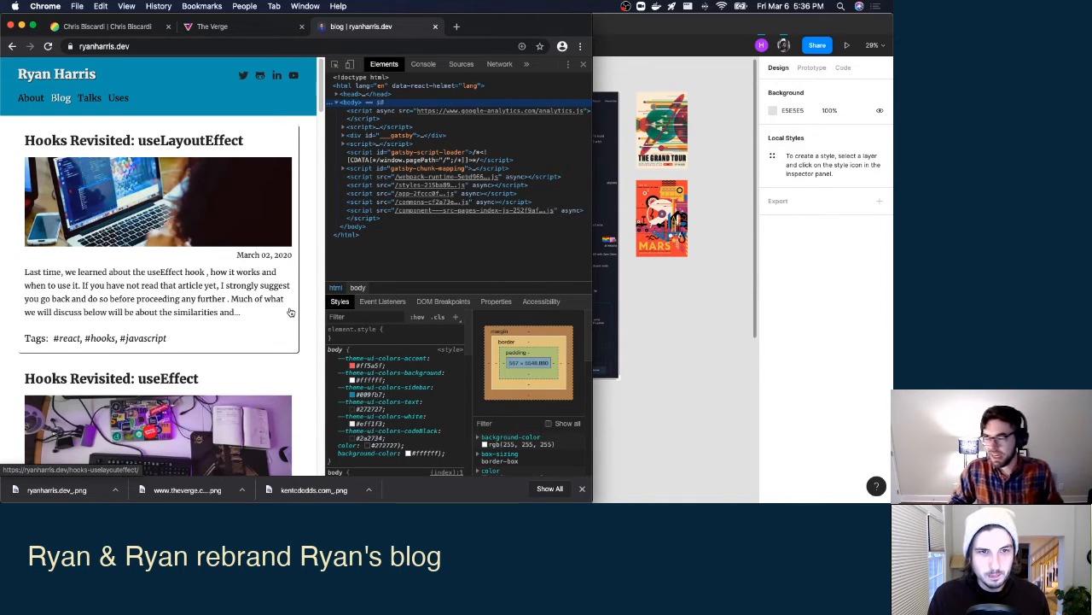
Switch to Figma and open the main page with the whole Desktop - 1 frame in view.
click(664, 37)
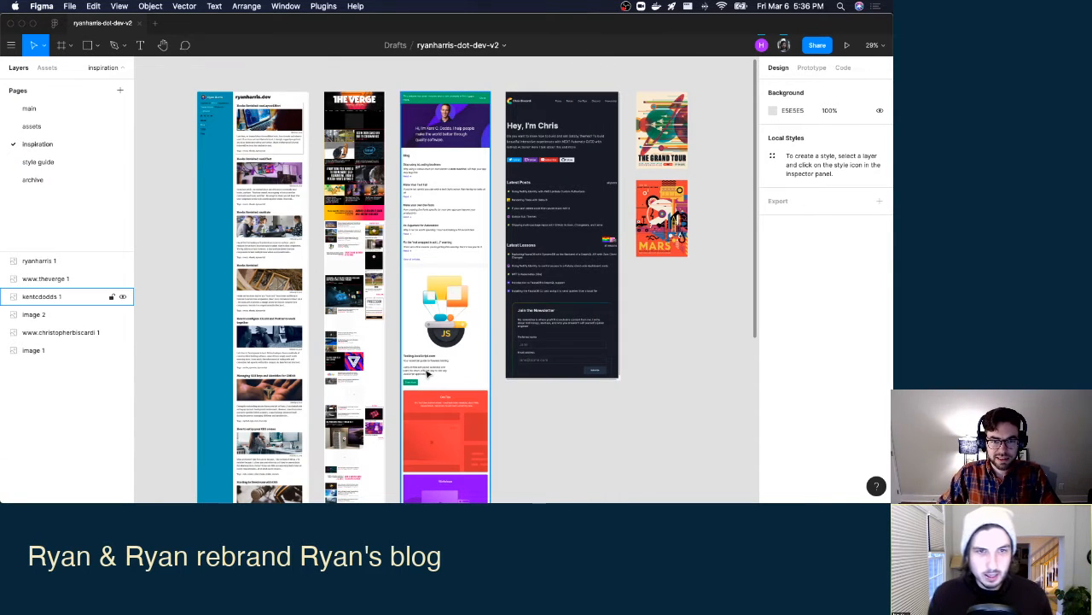
click(60, 115)
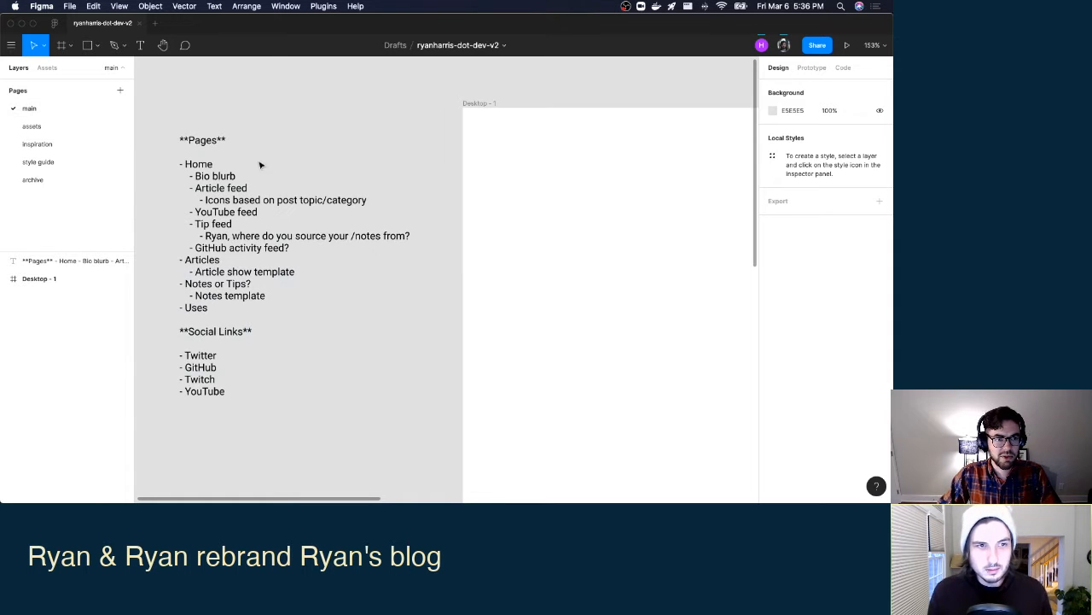
scroll(645, 205, down, 5)
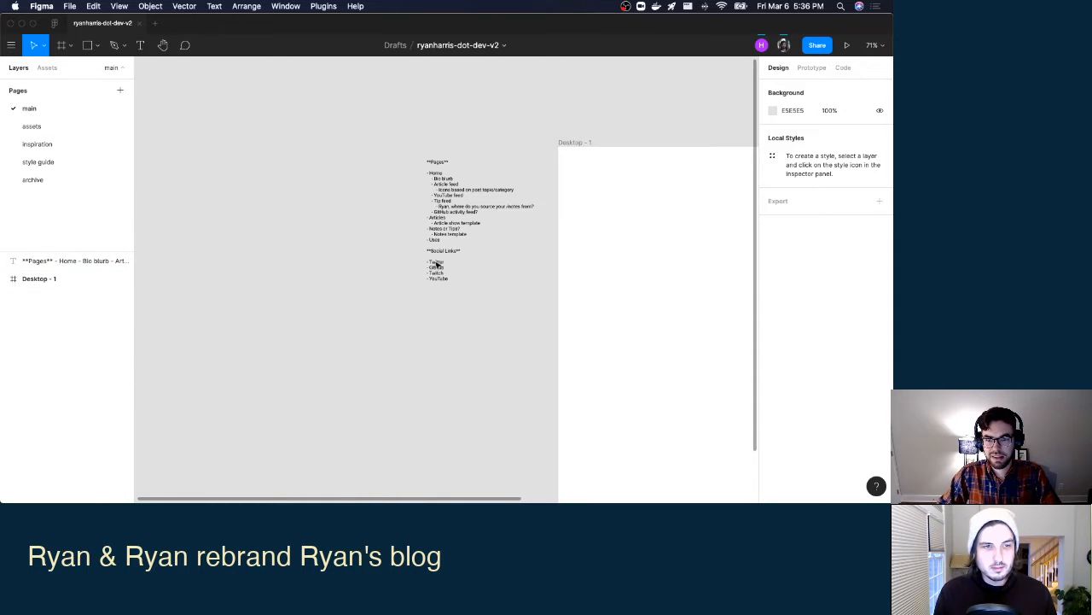
scroll(412, 317, right, 10)
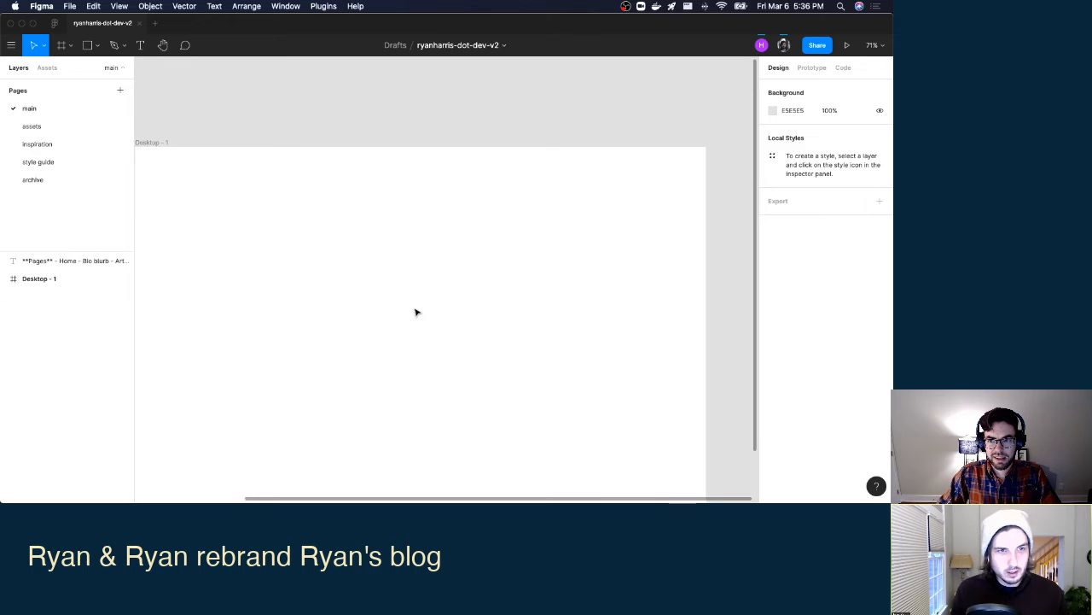
scroll(416, 312, down, 1)
scroll(415, 311, down, 3)
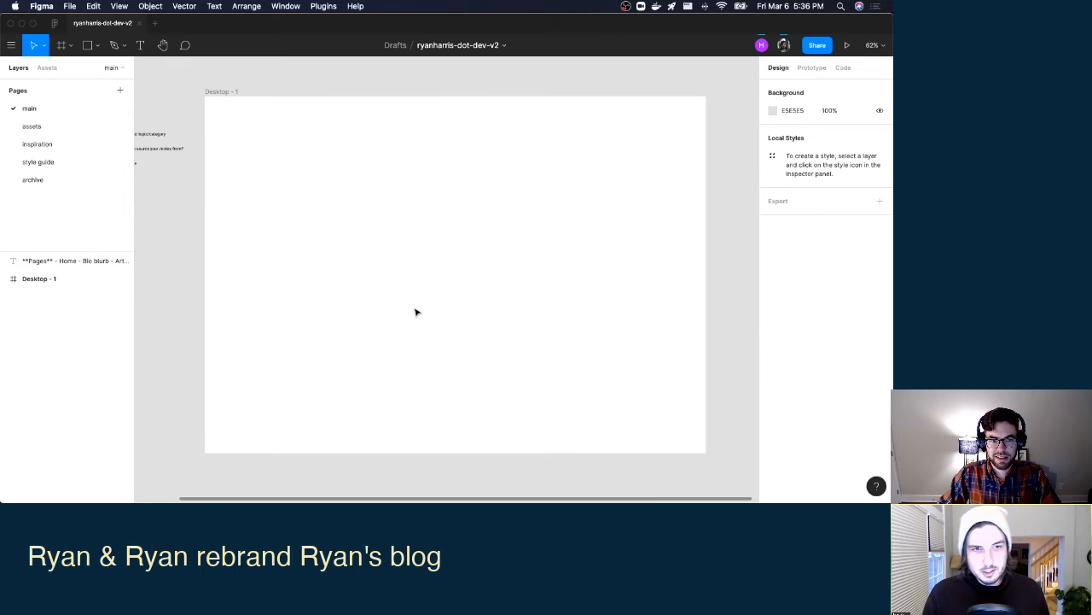
Add a text box about 570 × 90 near the top centre of the Desktop - 1 frame reading "home" at font size 18.
click(140, 44)
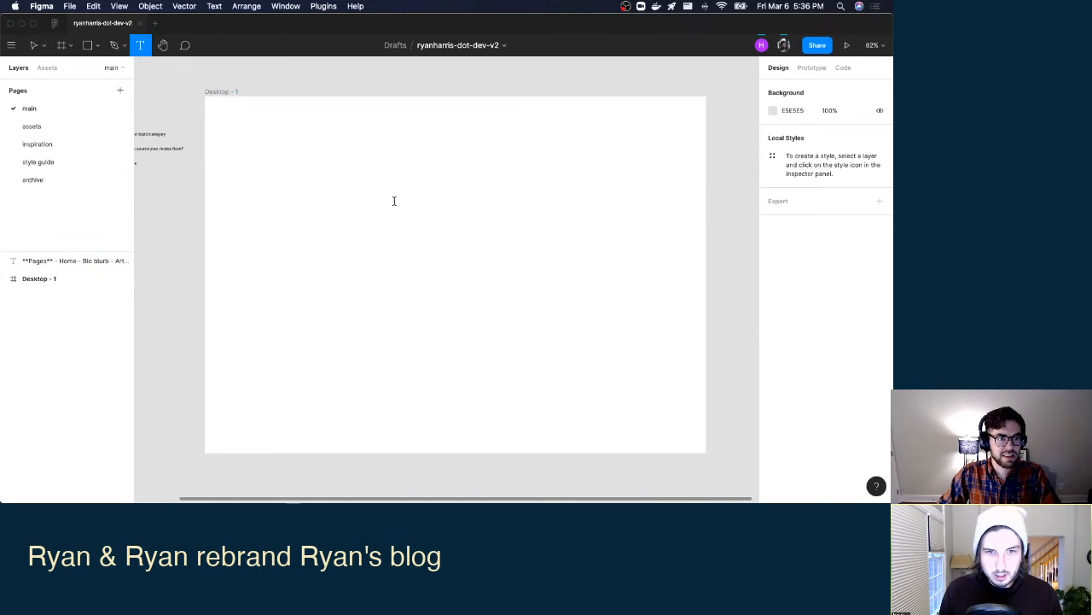
drag(404, 117, 602, 151)
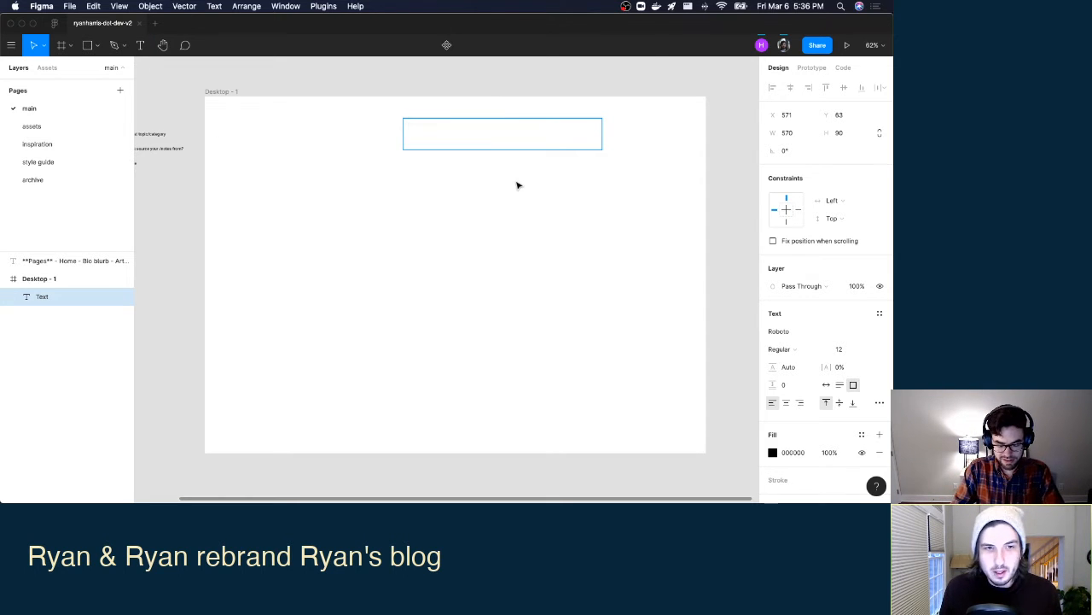
text(home)
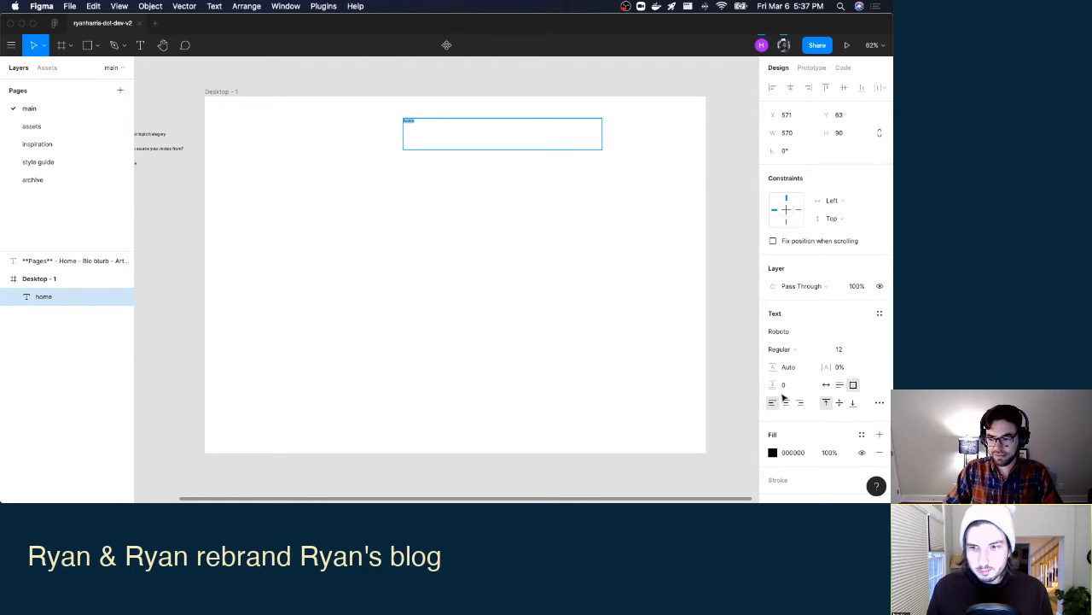
click(868, 349)
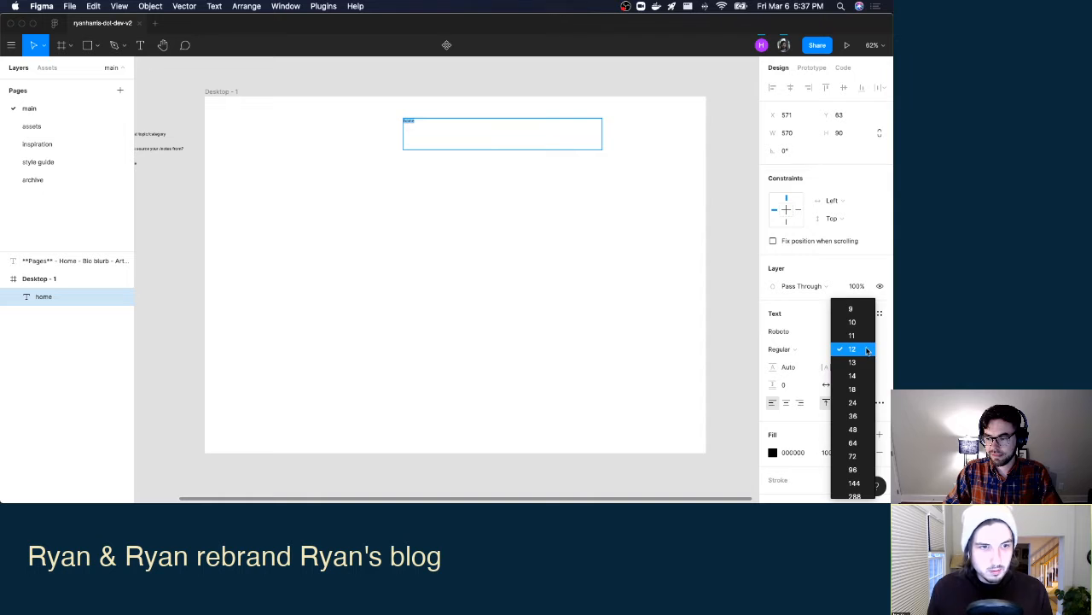
click(863, 390)
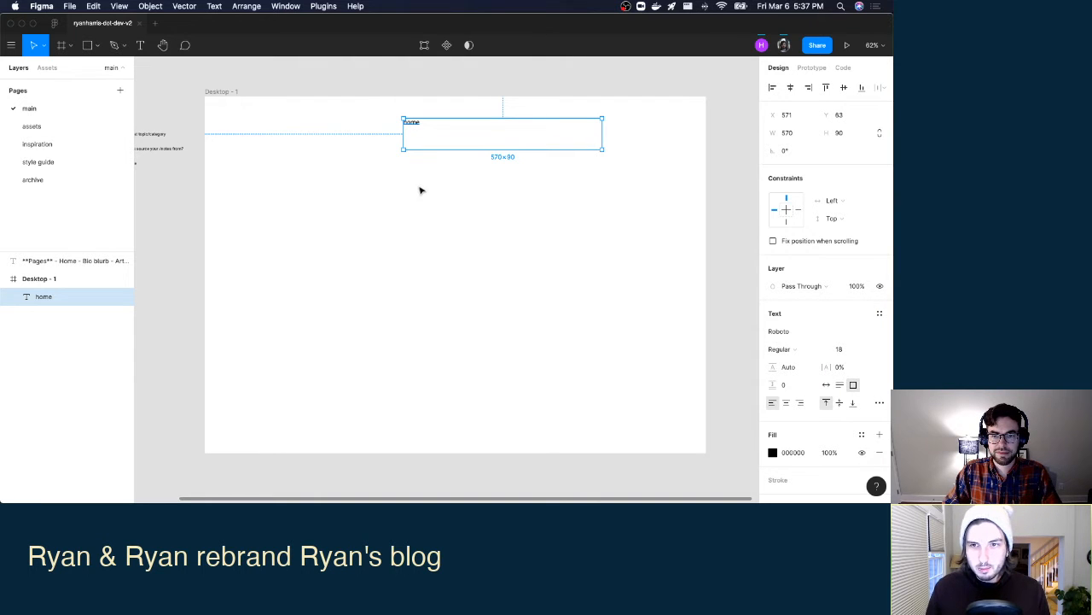
Paste a copy of the "home" text box in the Desktop - 1 frame, move both text boxes lower, and deselect them.
key(super+v)
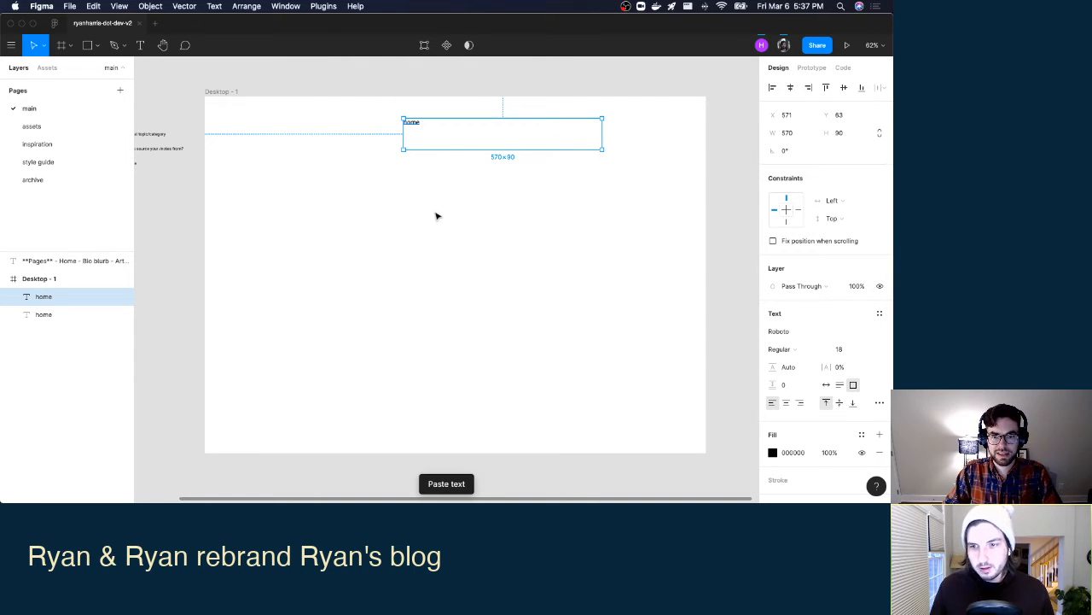
drag(446, 125, 448, 189)
drag(446, 142, 444, 205)
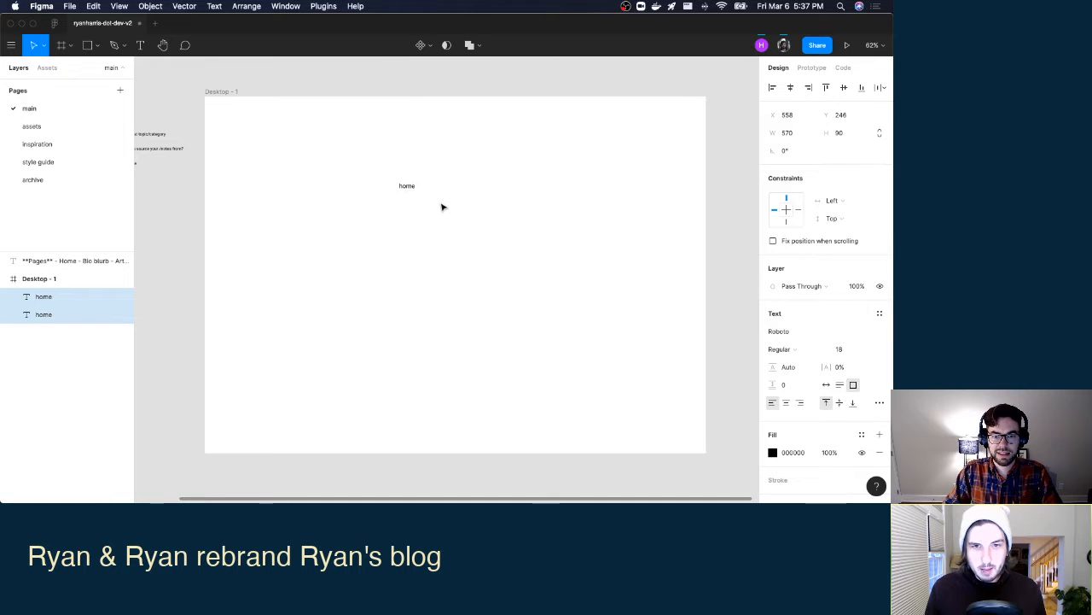
click(17, 384)
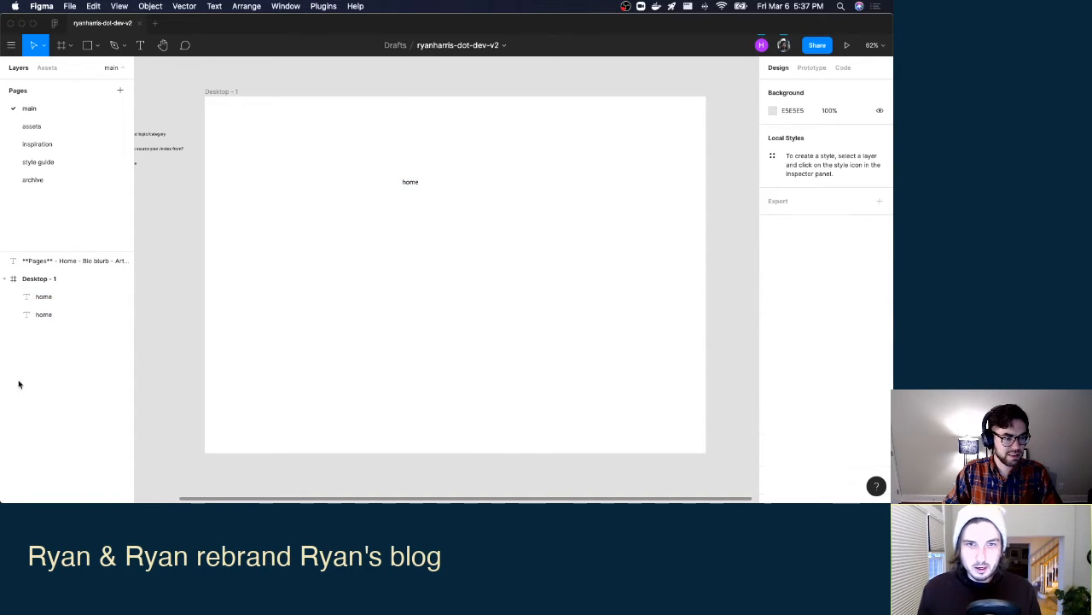
Move the upper "home" text box in the stack down and to the left in the Desktop - 1 frame, and change its text to "article".
click(54, 316)
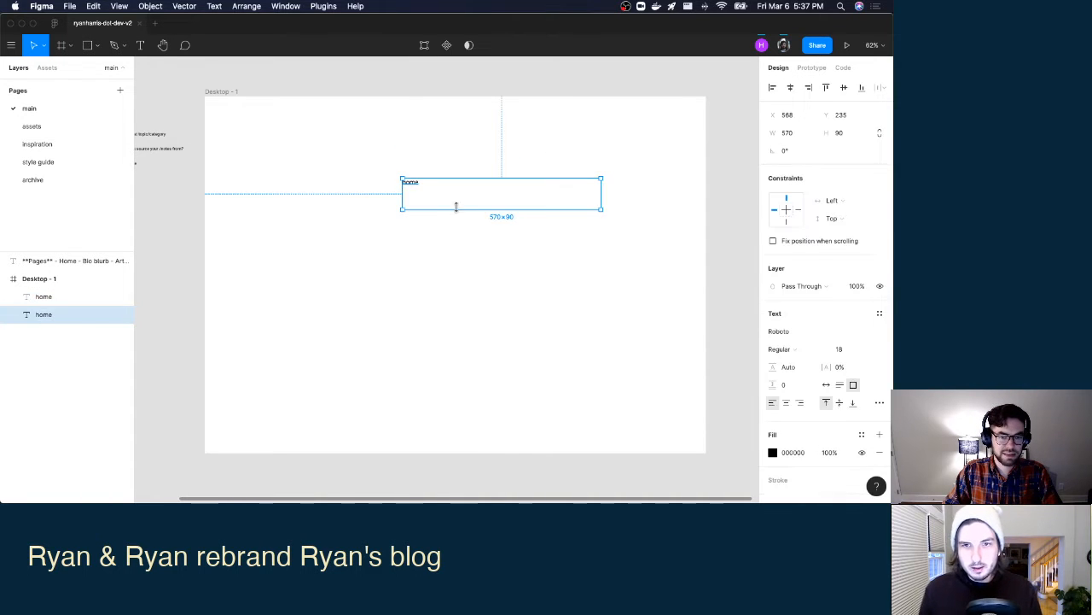
click(52, 297)
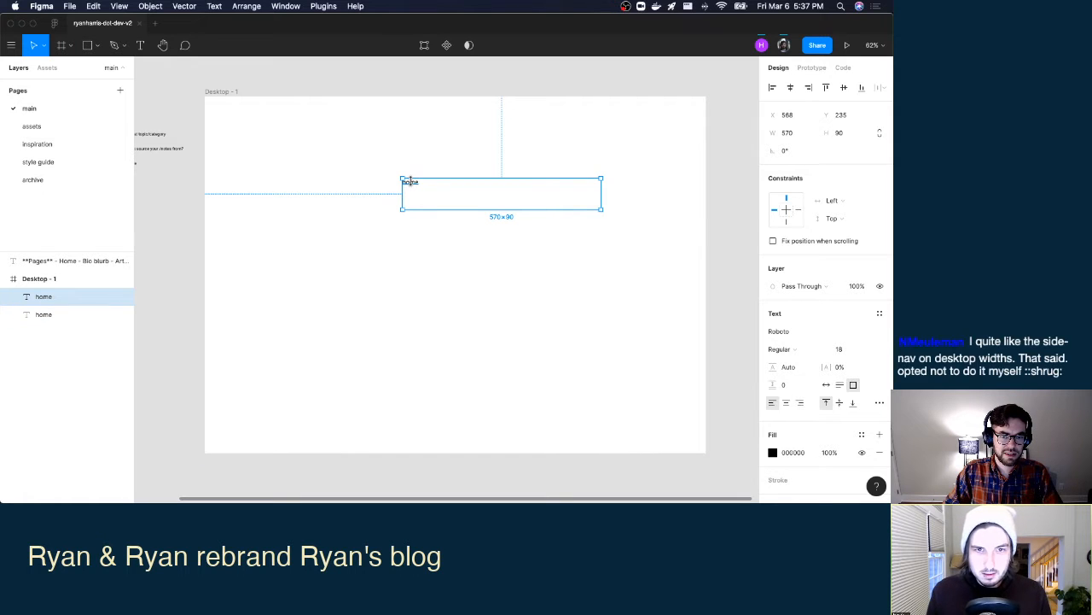
drag(409, 181, 324, 229)
double_click(325, 228)
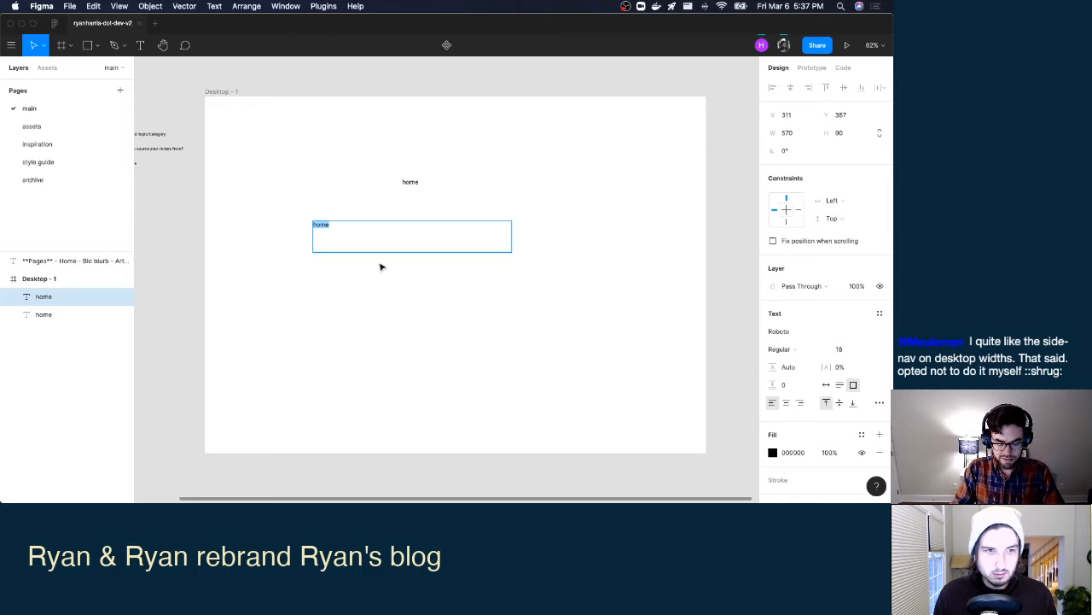
text(article)
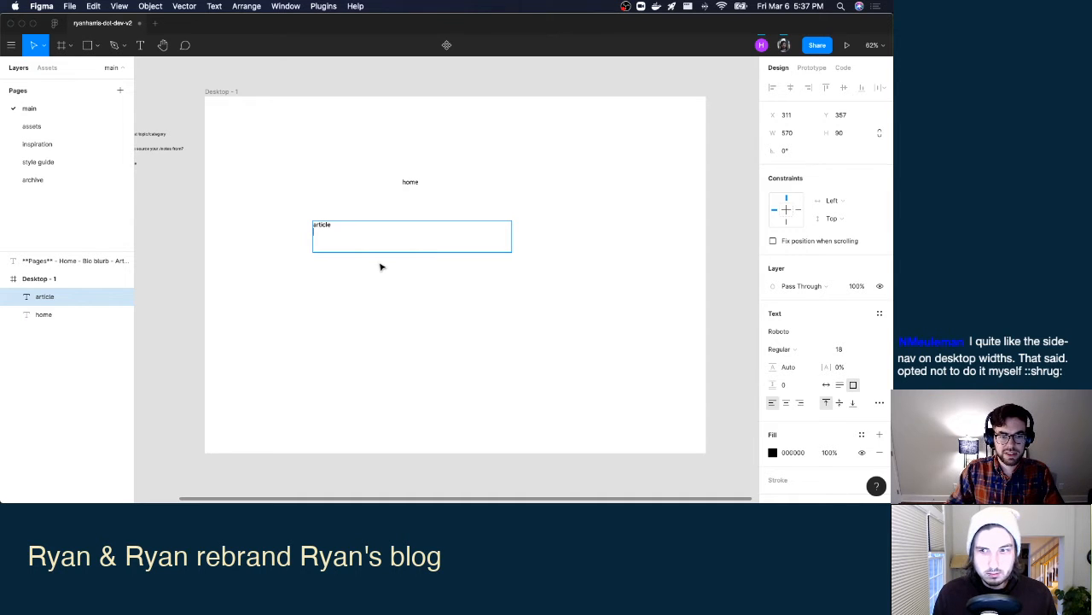
key(Escape)
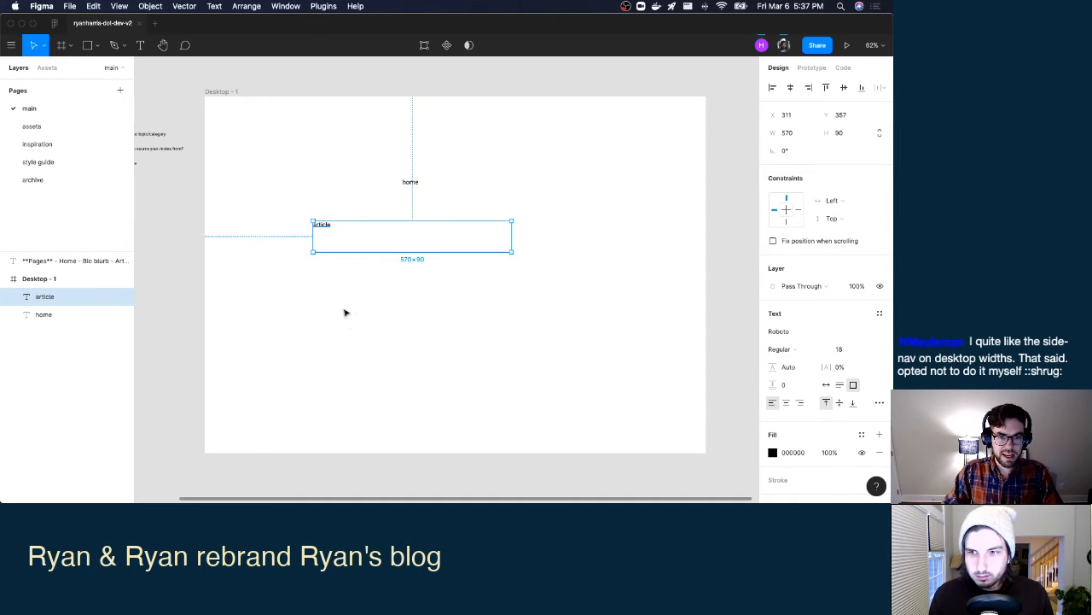
Paste another copy of the "home" text box near the top of the frame and change its text to "tips".
key(ctrl+v)
key(Escape)
double_click(410, 122)
key(super+c)
text(ti)
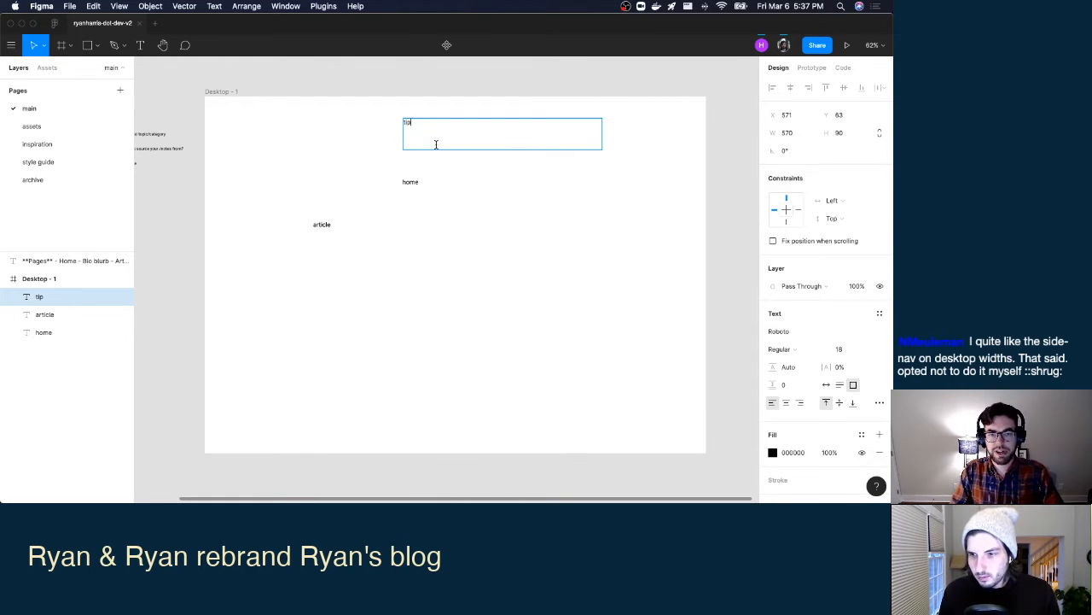
text(ps)
key(super+v)
key(super+z)
key(Escape)
Paste one more "home" text box, move it below the other labels, and change its text to "uses".
key(super+v)
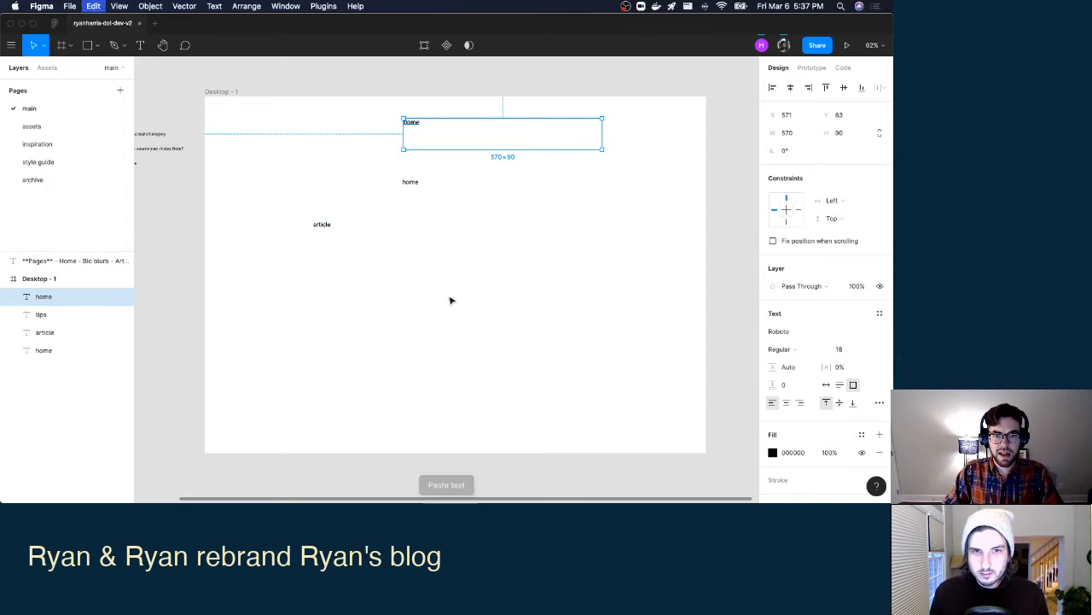
drag(439, 132, 446, 254)
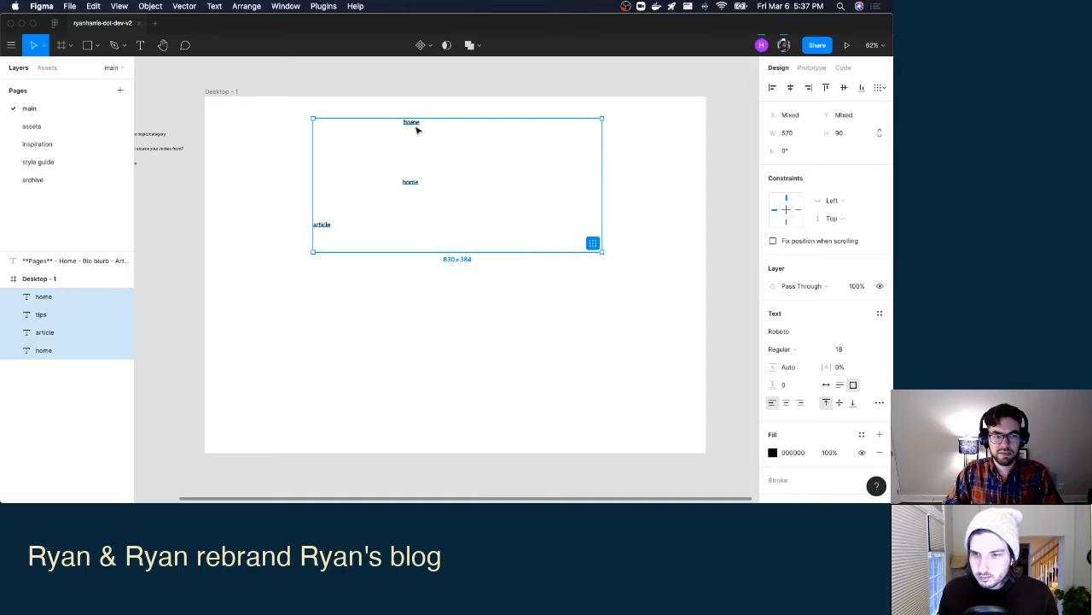
click(68, 395)
click(53, 349)
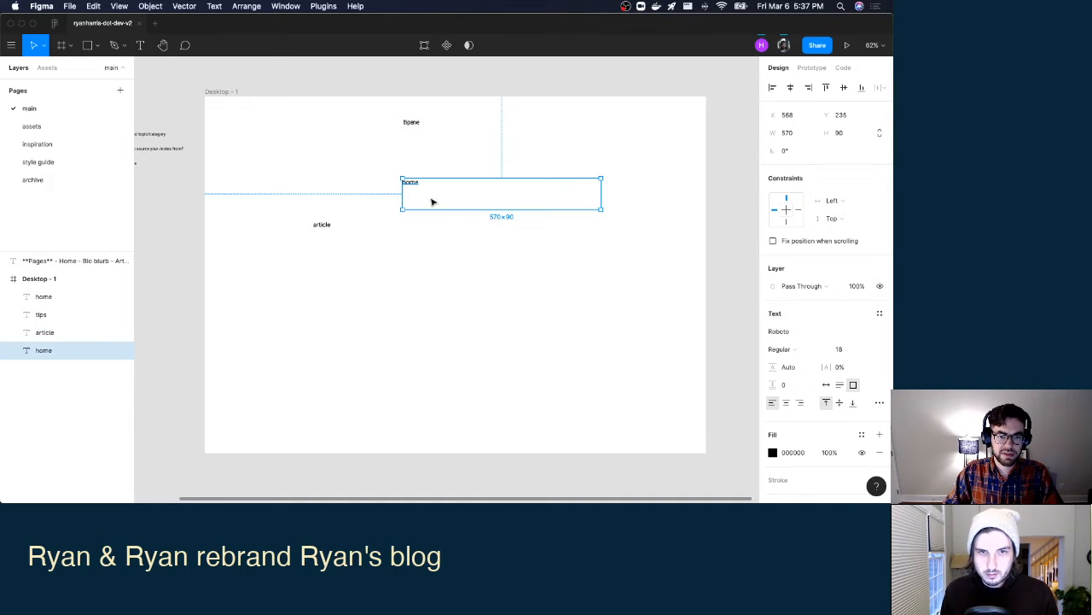
click(56, 296)
drag(417, 122, 457, 294)
double_click(452, 291)
text(uses)
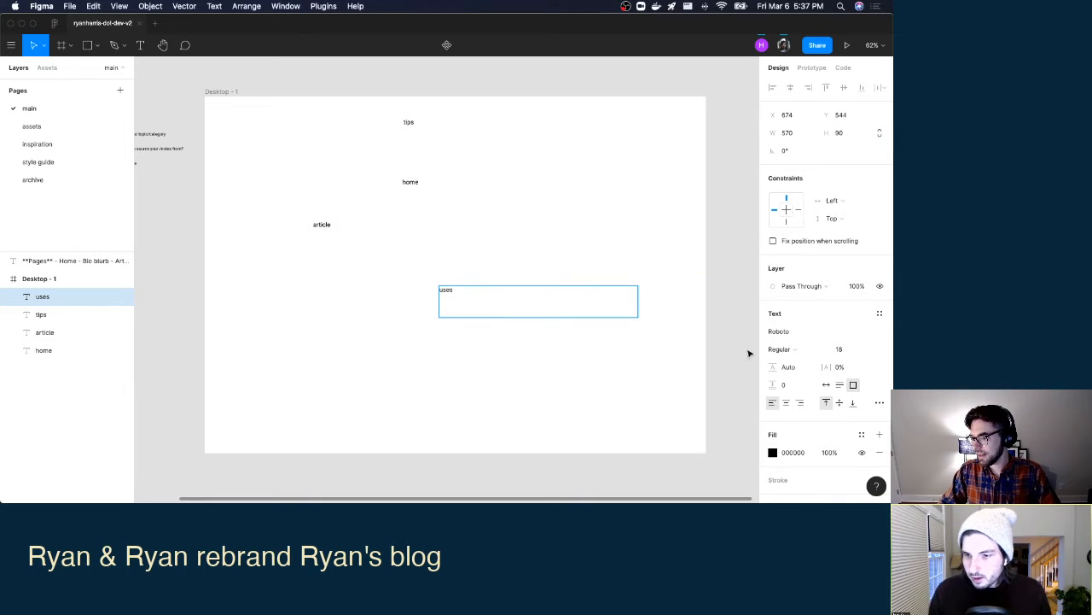
key(Escape)
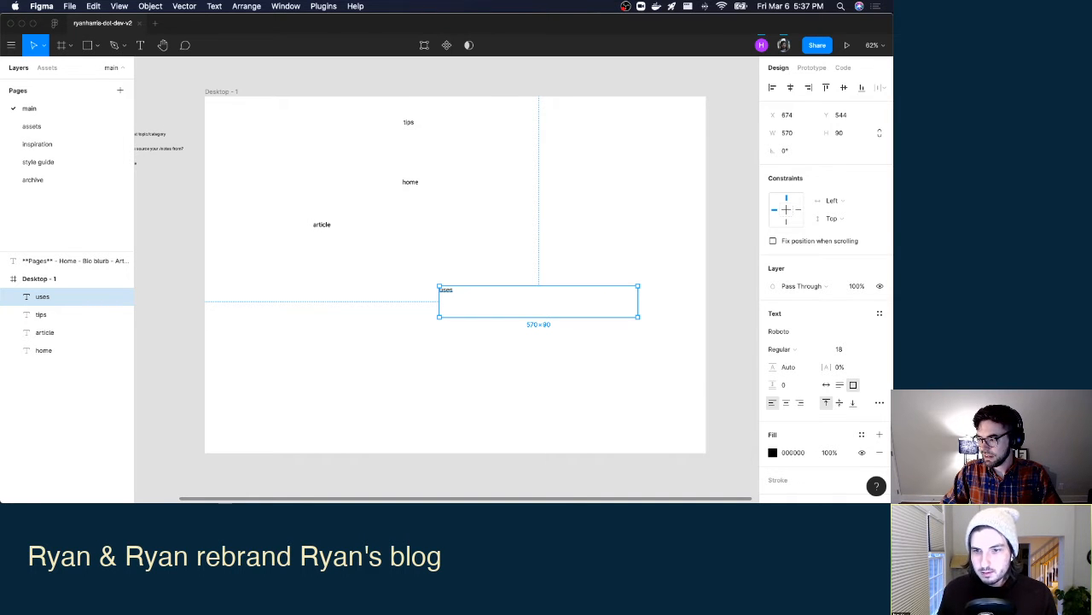
key(ctrl+Up)
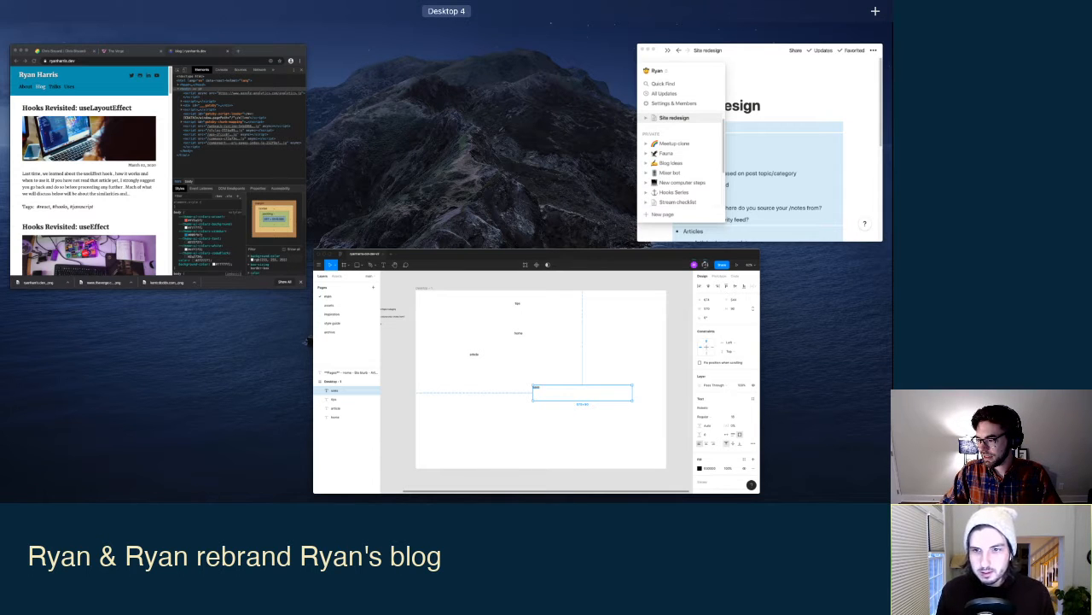
key(ctrl+Up)
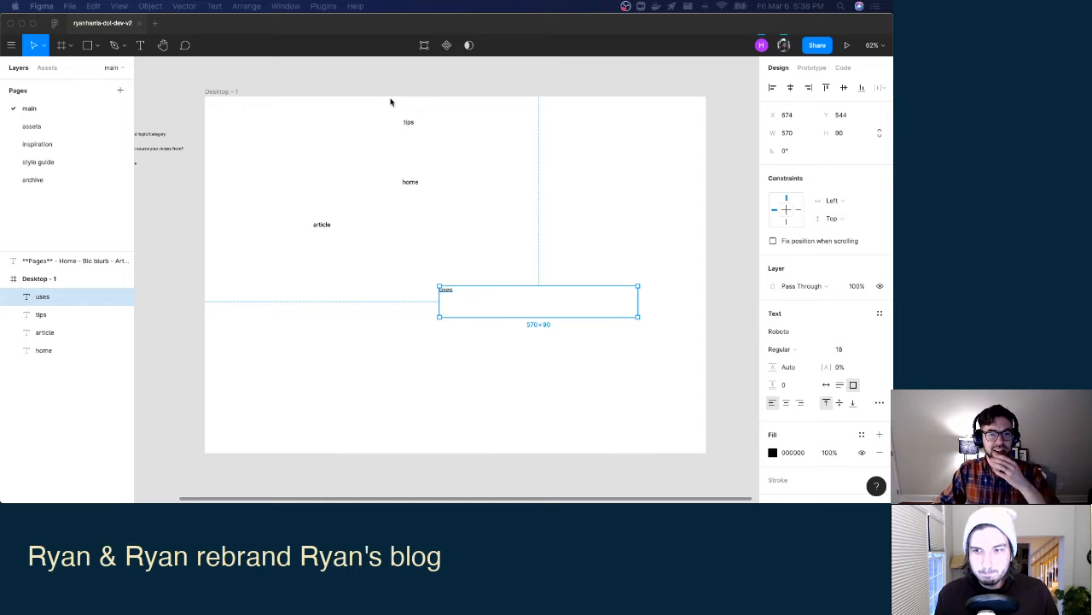
Shrink the "uses" text box to about 62 × 35, the "article" text box to about 90 × 40, and the "home" text box to fit its word.
click(452, 298)
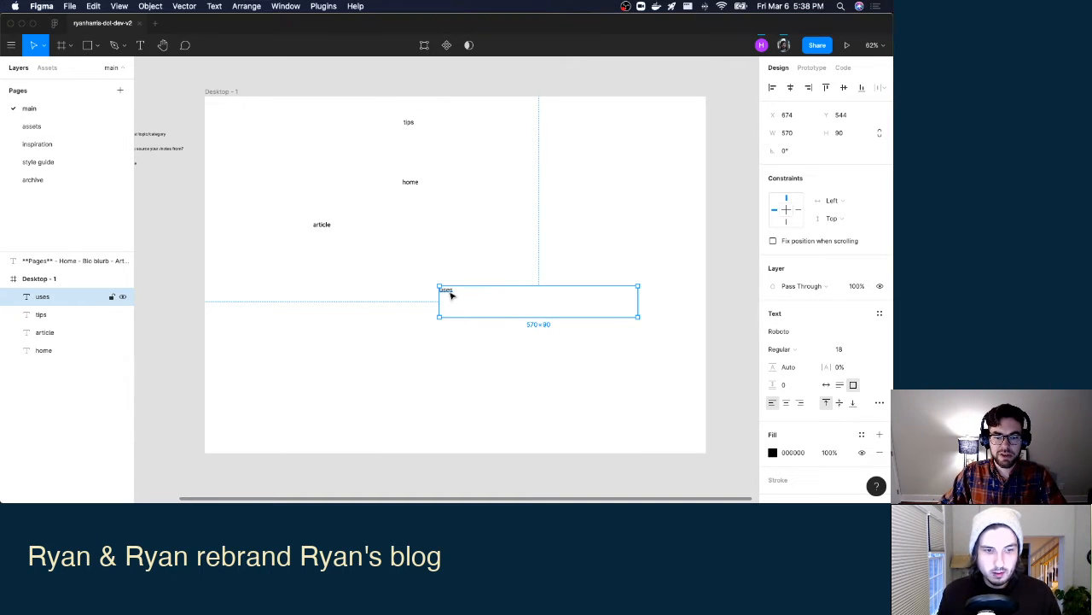
drag(442, 286, 443, 305)
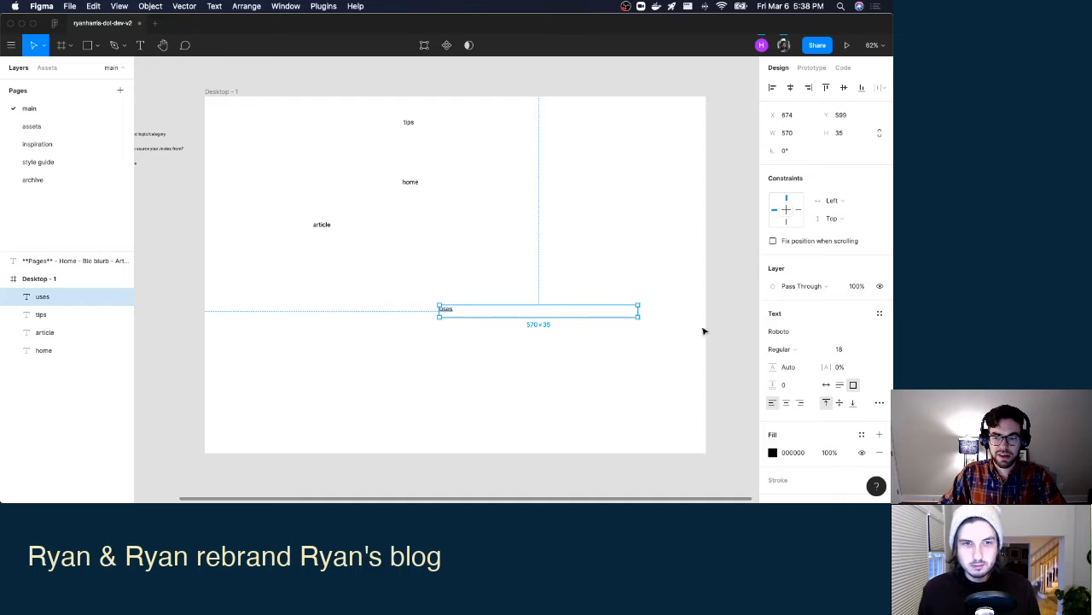
drag(639, 313, 456, 317)
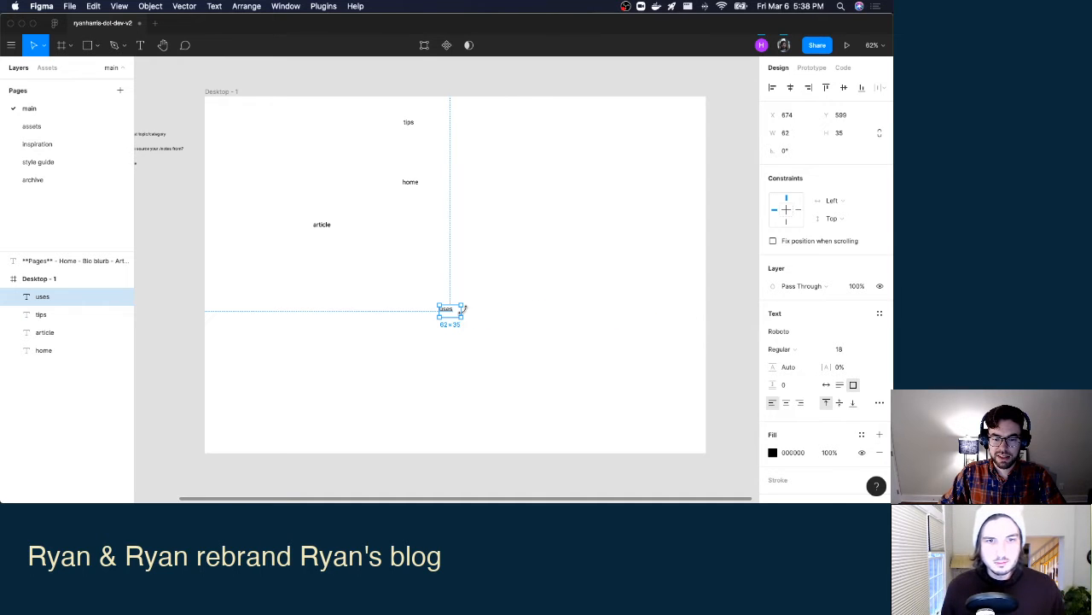
click(471, 282)
click(315, 226)
drag(509, 250, 345, 234)
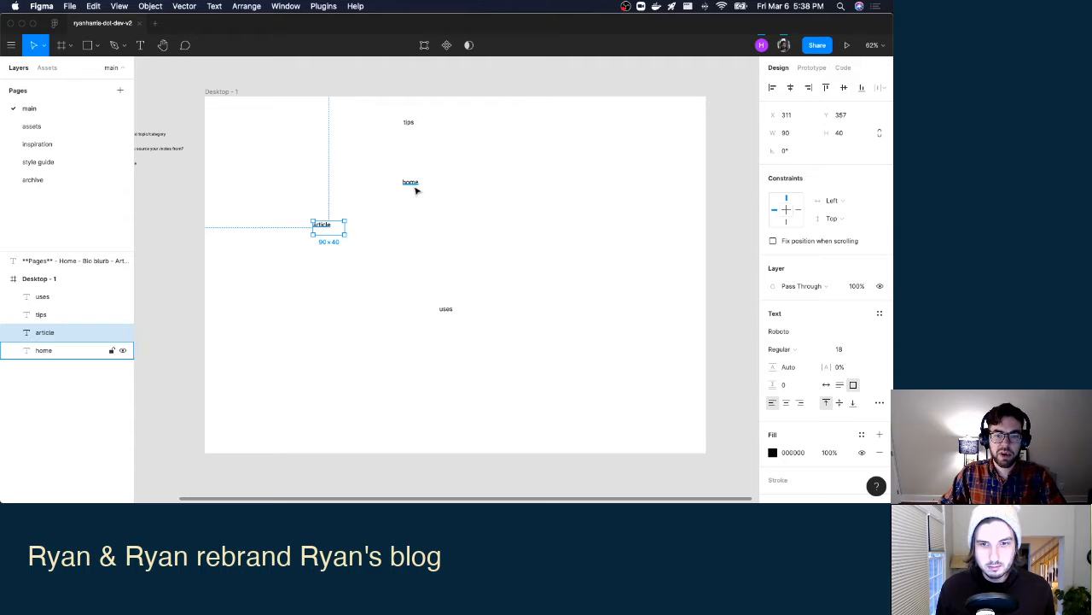
click(416, 191)
drag(592, 206, 427, 189)
Shrink the "tips" text box and arrange the labels in a row near the frame's upper-right corner: home, article, uses, tips.
click(408, 121)
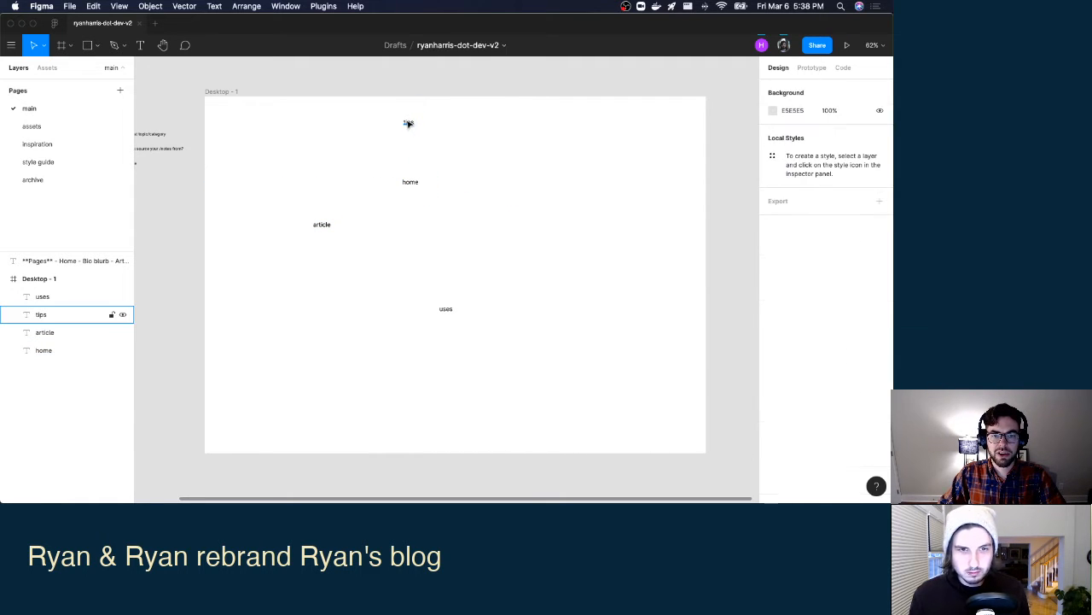
drag(600, 148, 667, 117)
drag(446, 310, 632, 120)
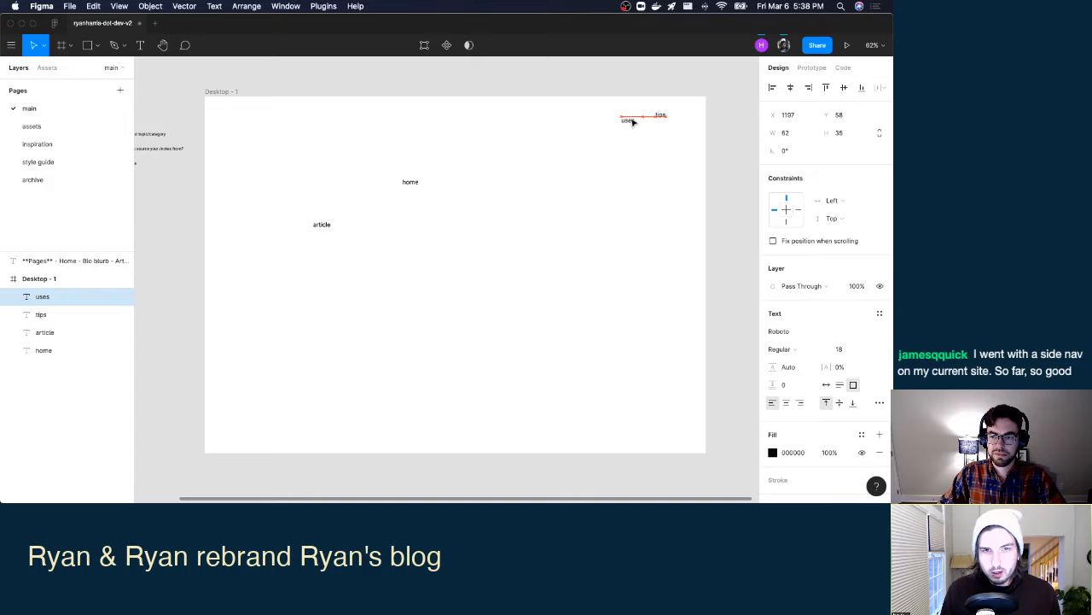
drag(410, 182, 529, 116)
drag(324, 229, 575, 120)
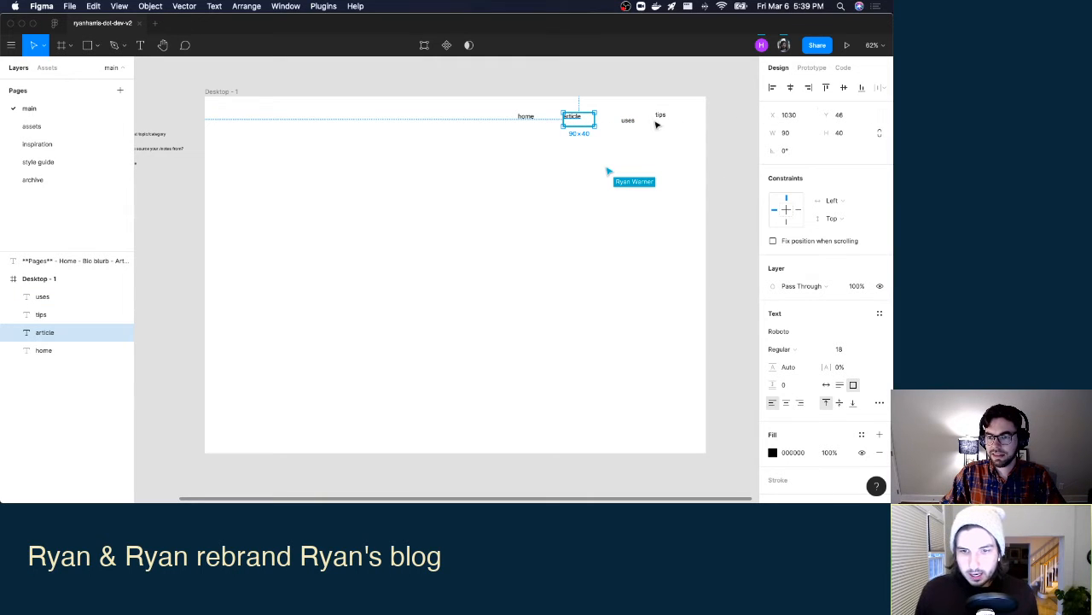
Set the "home", "article", "uses" and "tips" text boxes to auto width so each fits its word, and deselect them.
click(628, 122)
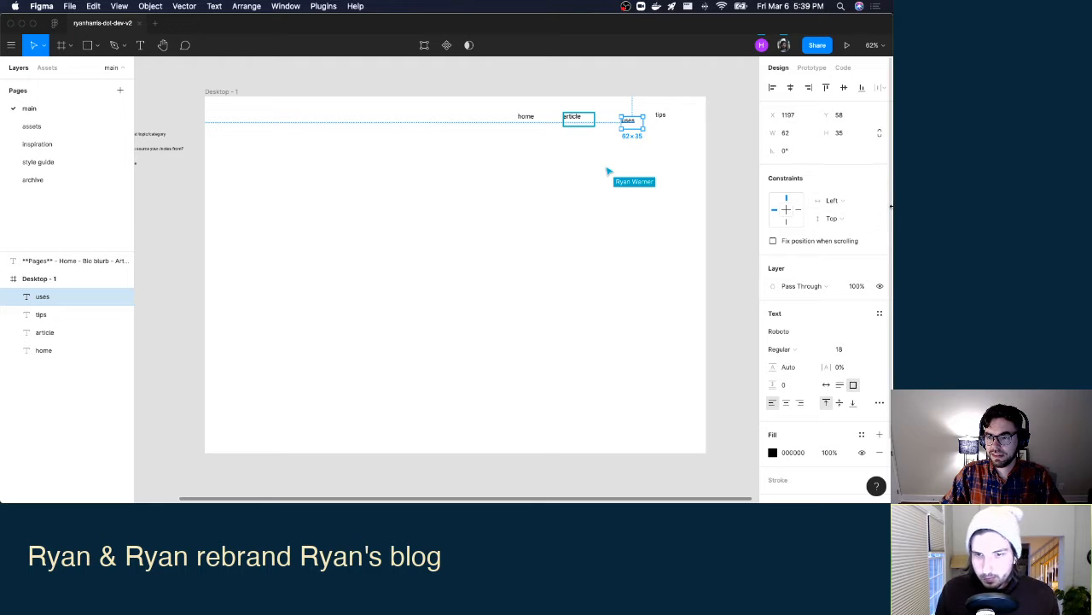
click(826, 385)
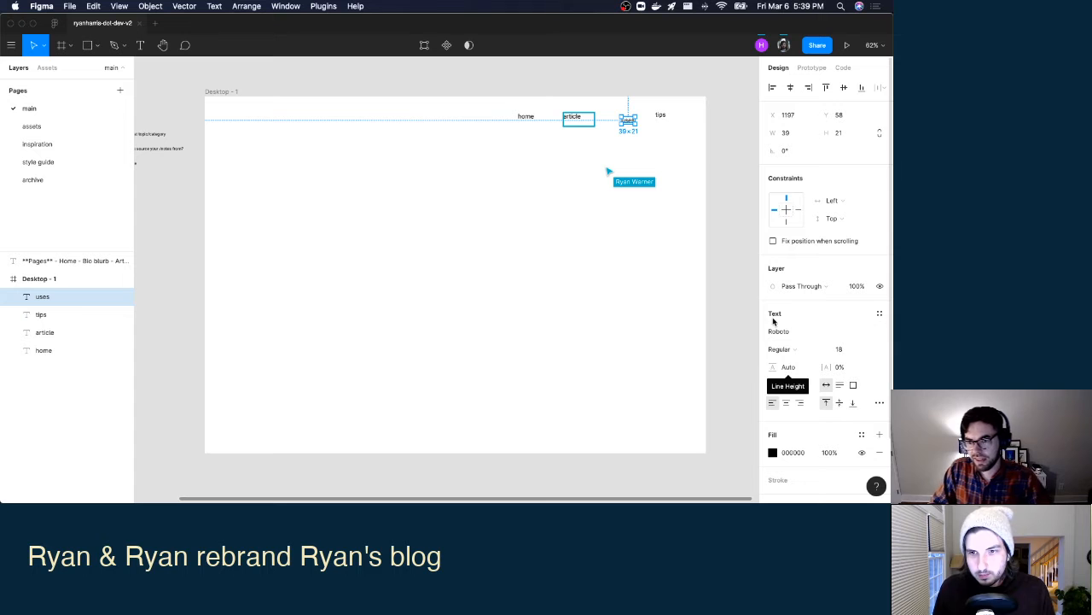
click(489, 206)
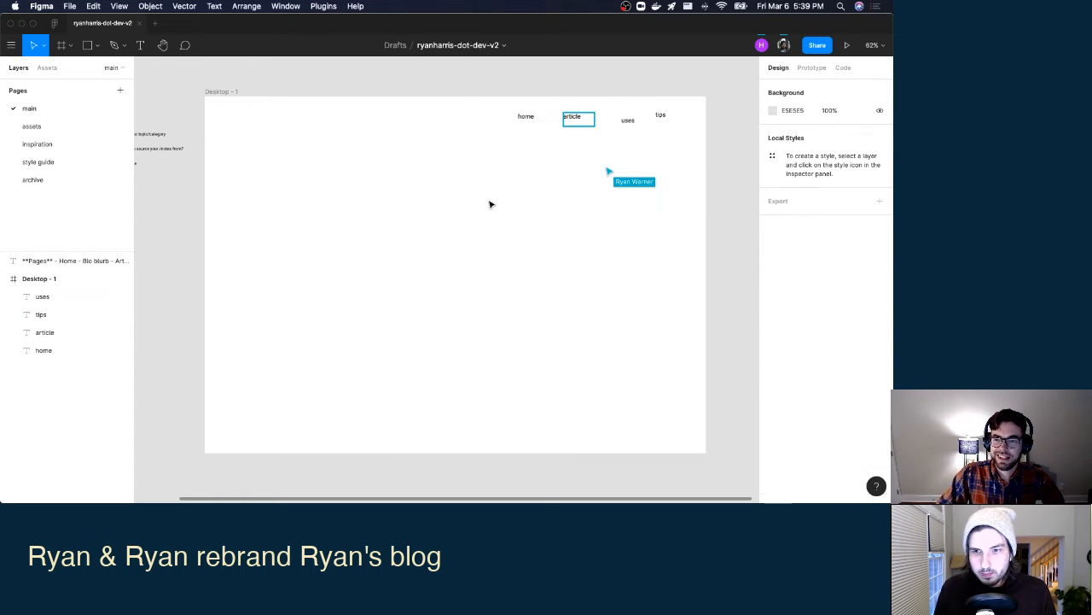
drag(468, 108, 676, 149)
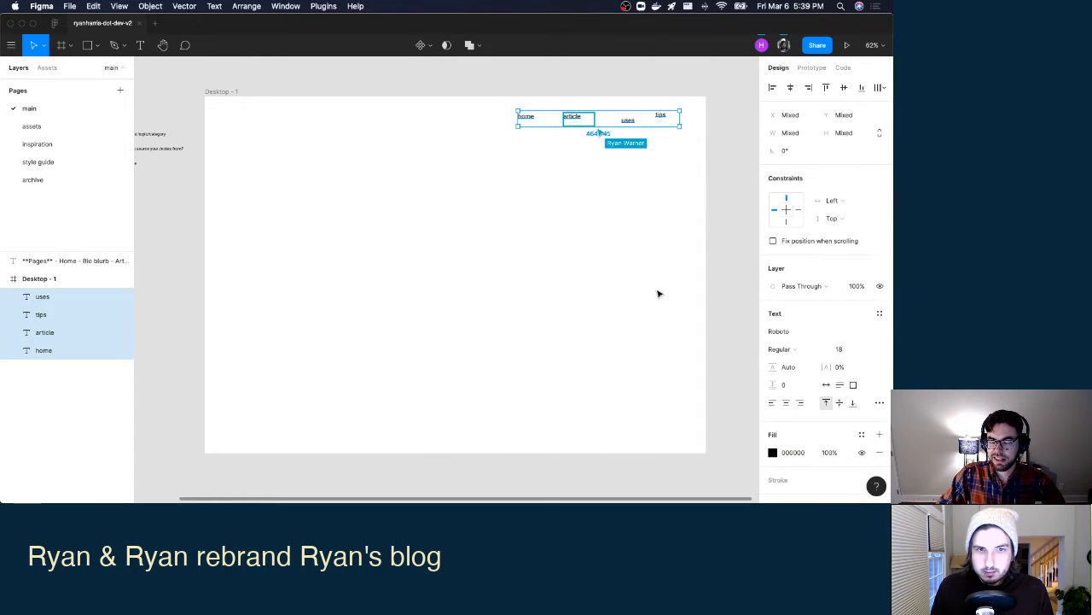
click(656, 290)
click(521, 120)
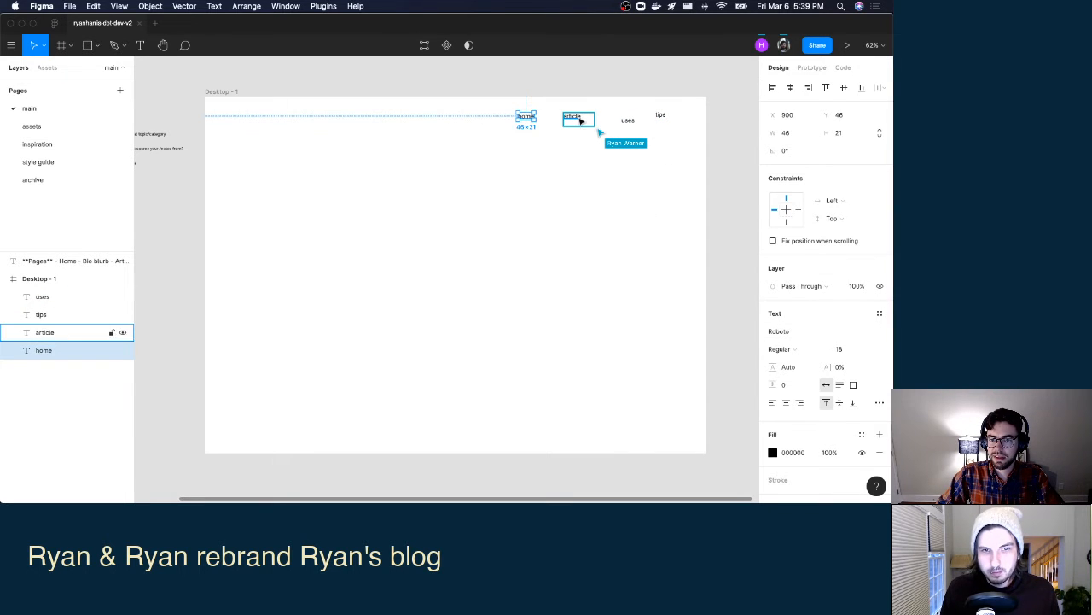
click(85, 332)
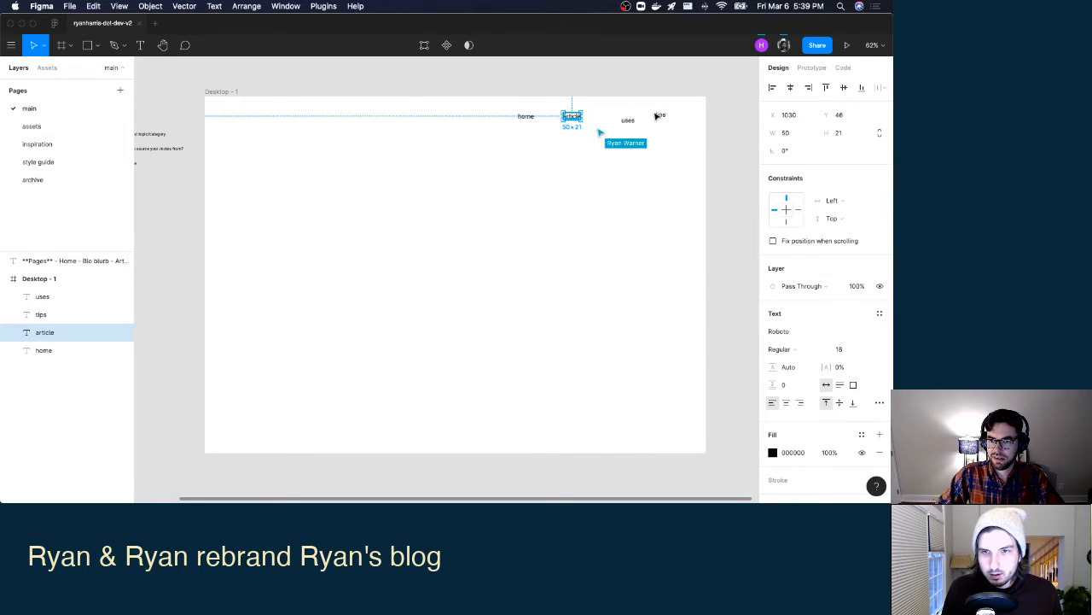
click(51, 314)
click(827, 384)
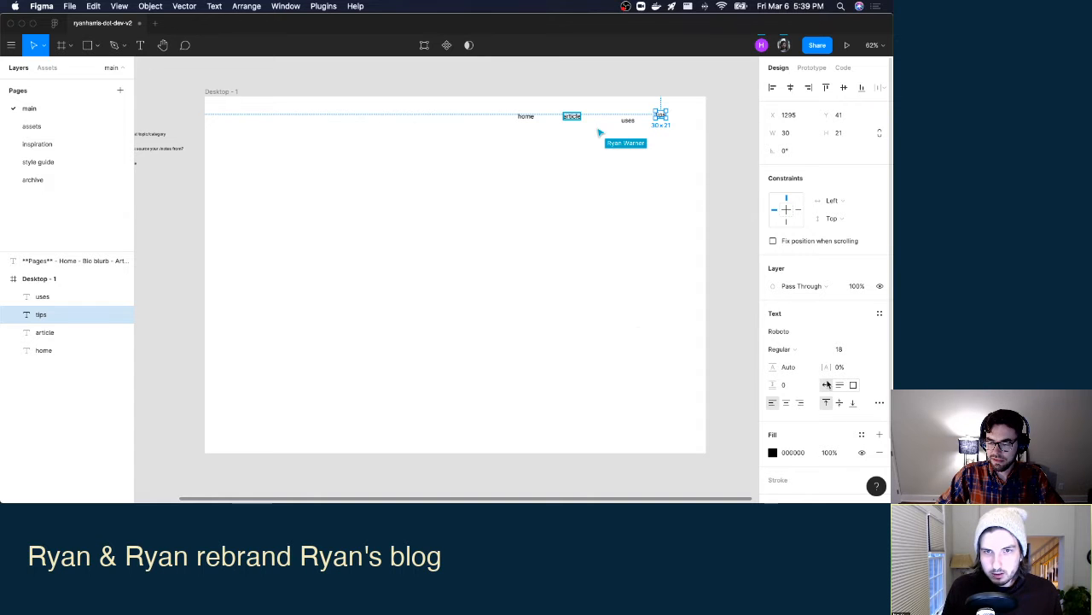
click(78, 393)
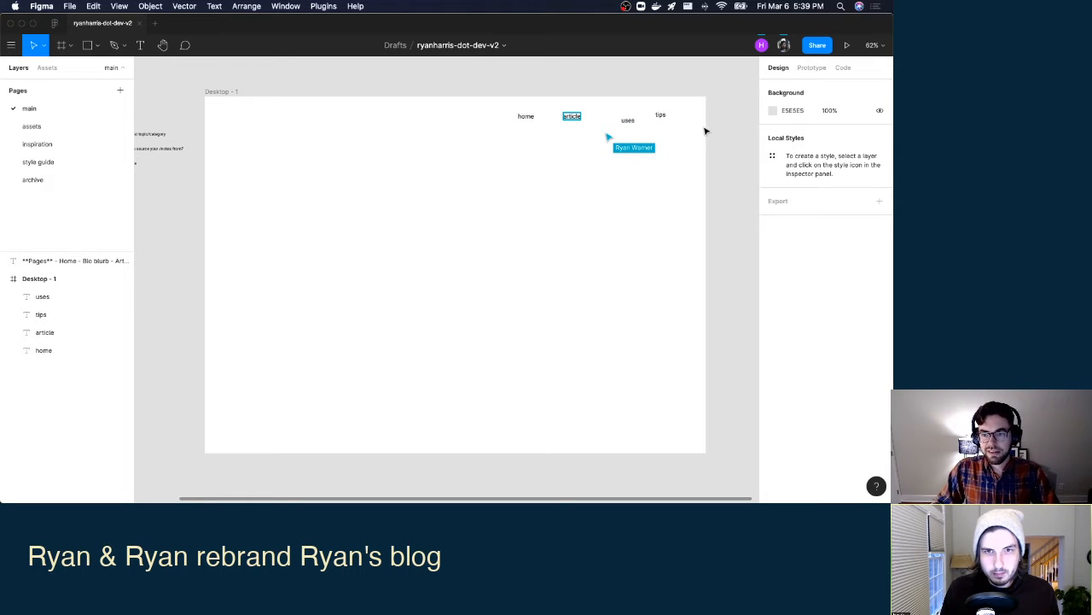
Align the four navigation labels on their vertical centres, distribute their horizontal spacing evenly, and deselect them.
drag(671, 199, 518, 108)
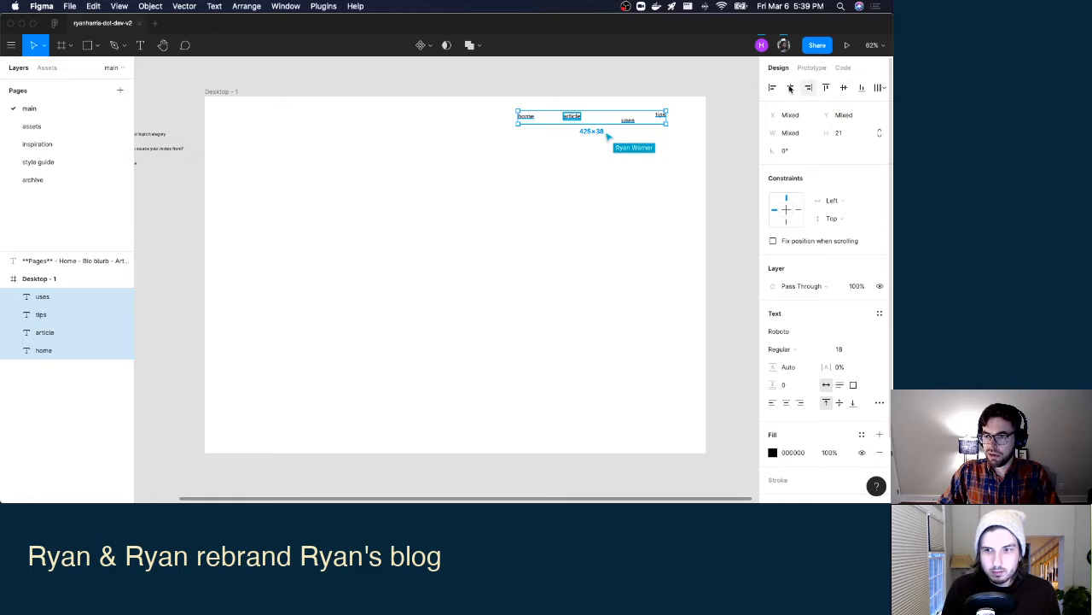
click(845, 89)
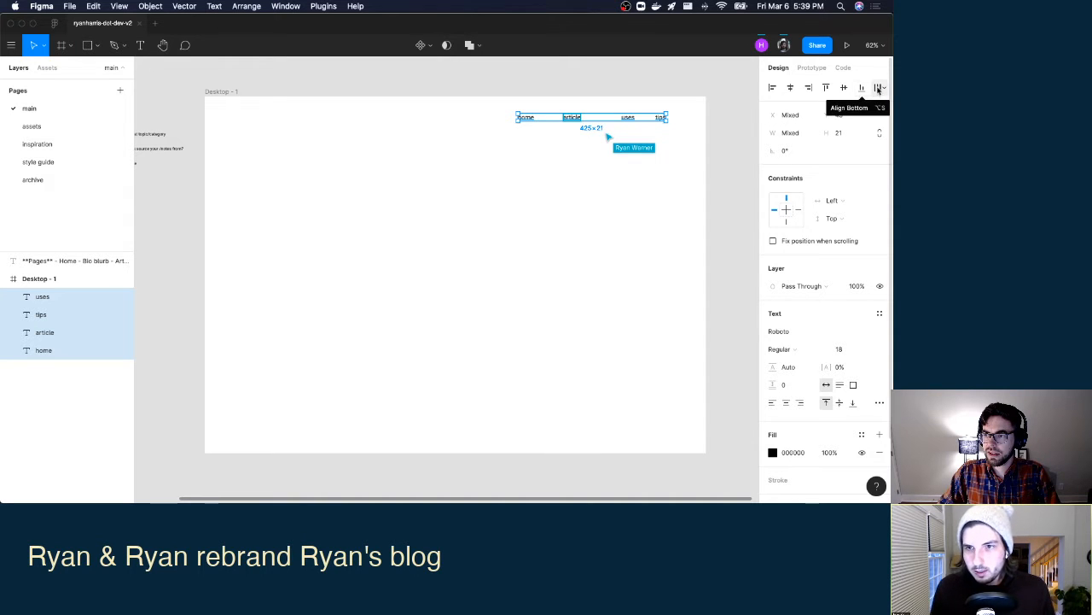
click(882, 89)
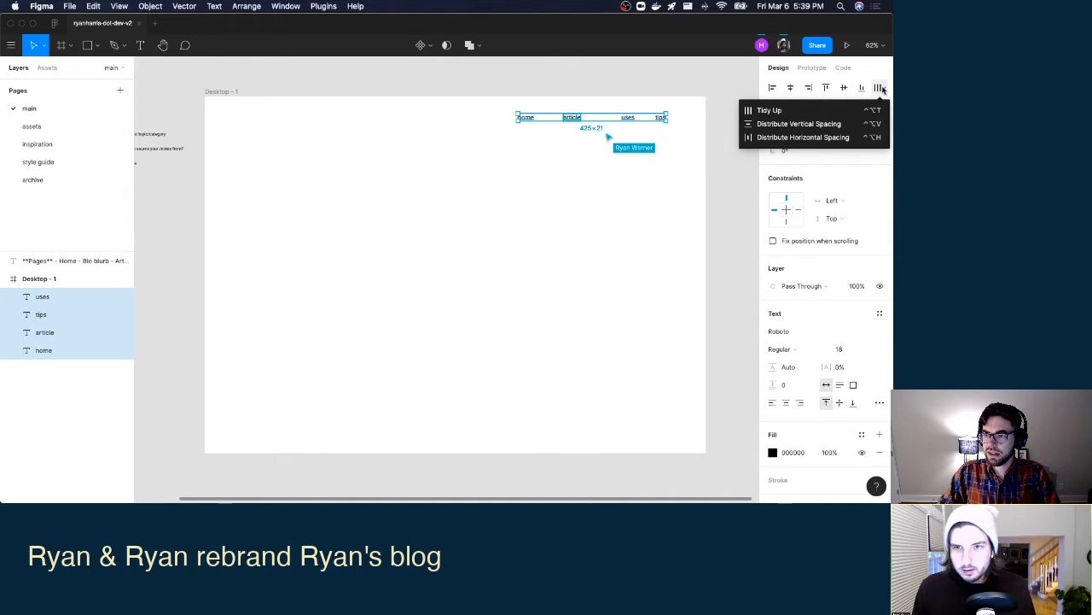
click(800, 137)
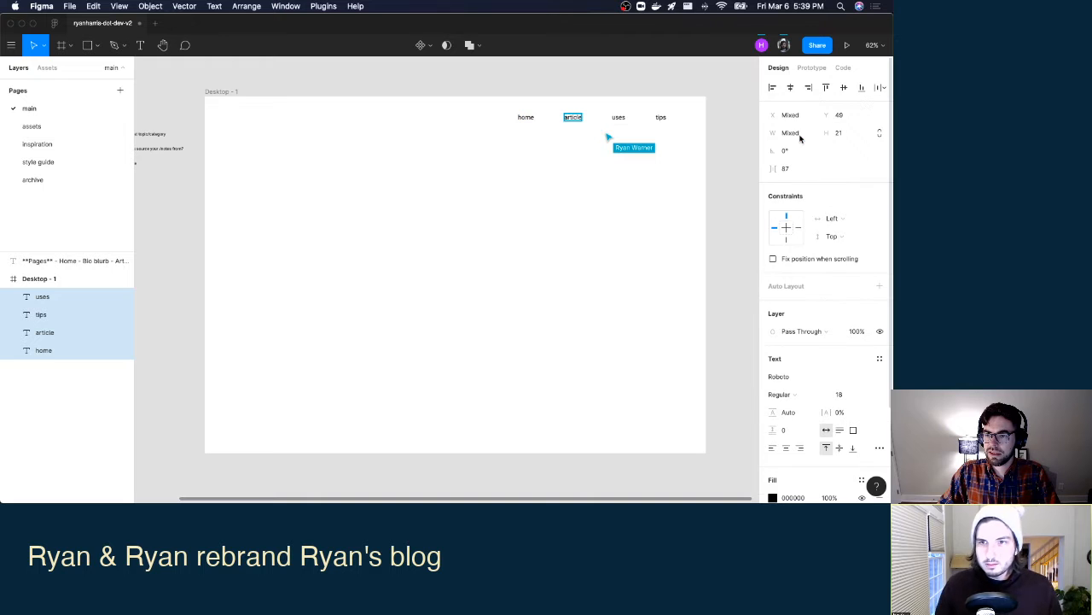
click(712, 87)
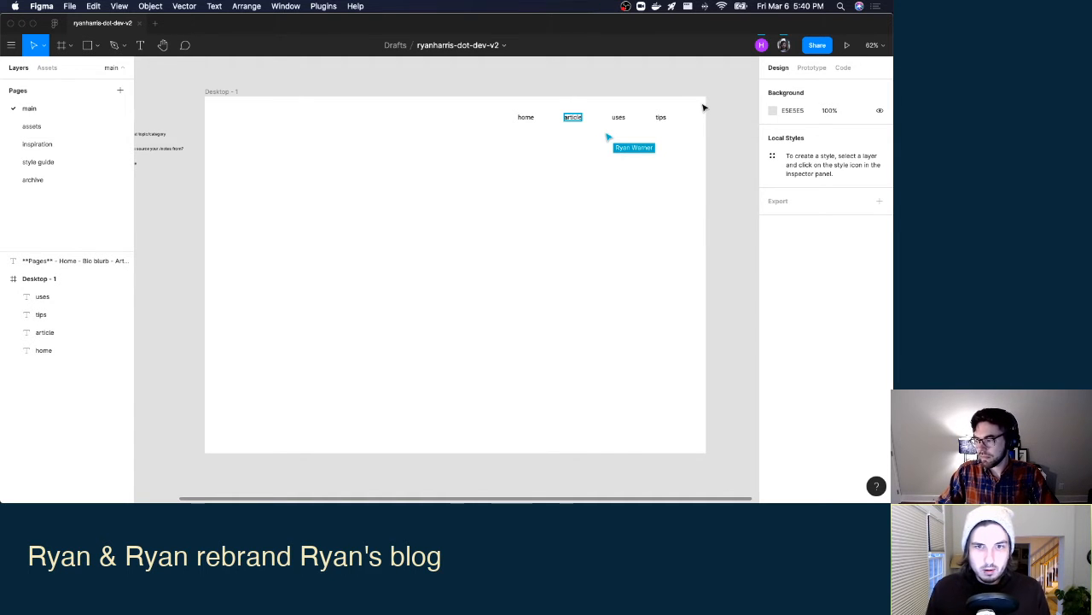
Switch to Notion and examine the page outline in the Site redesign notes.
key(ctrl+Up)
click(697, 158)
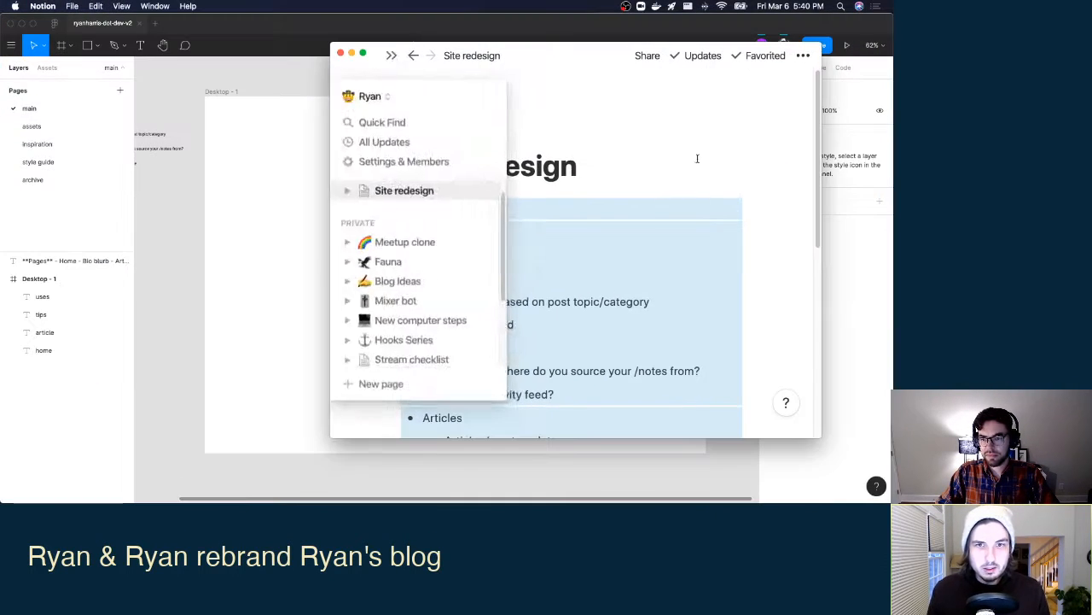
scroll(605, 139, down, 1)
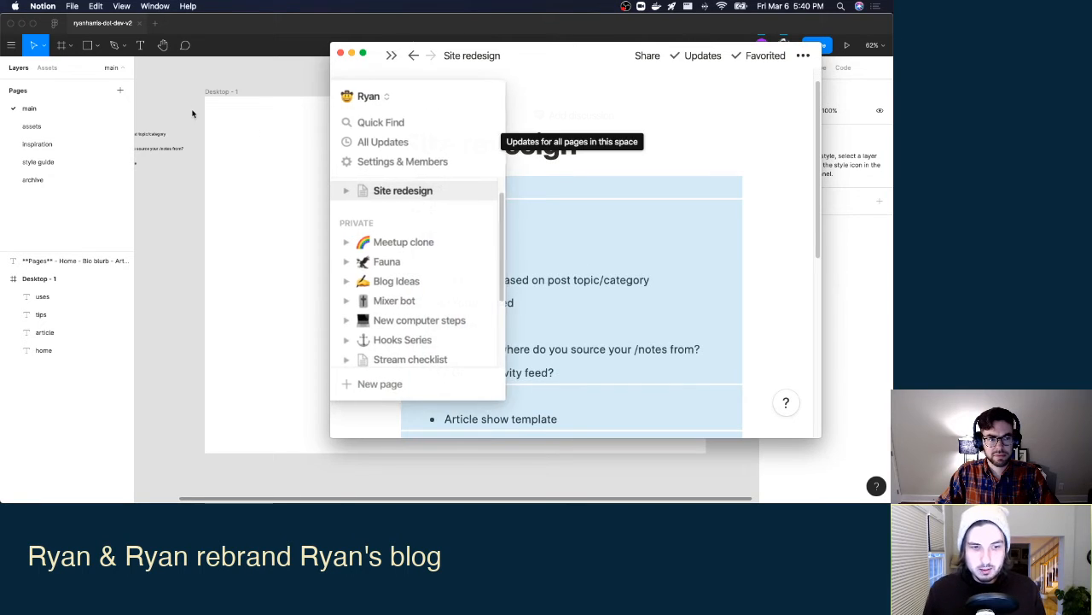
Switch to Chrome to examine the current blog's header and navigation links, and return to the Figma file.
click(192, 114)
key(ctrl+Up)
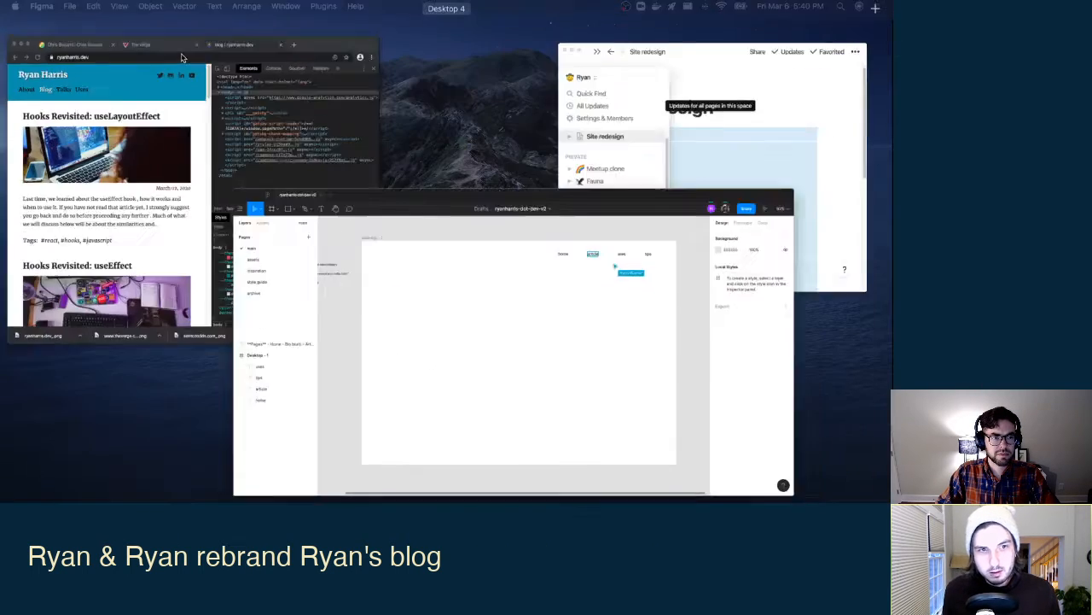
click(205, 85)
scroll(274, 111, down, 1)
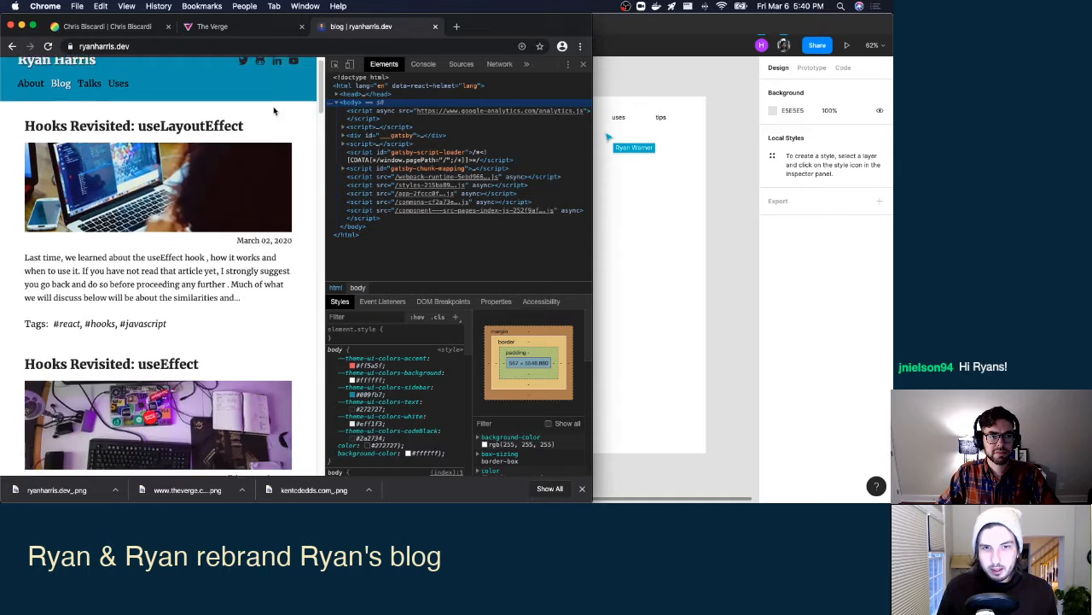
scroll(275, 115, up, 1)
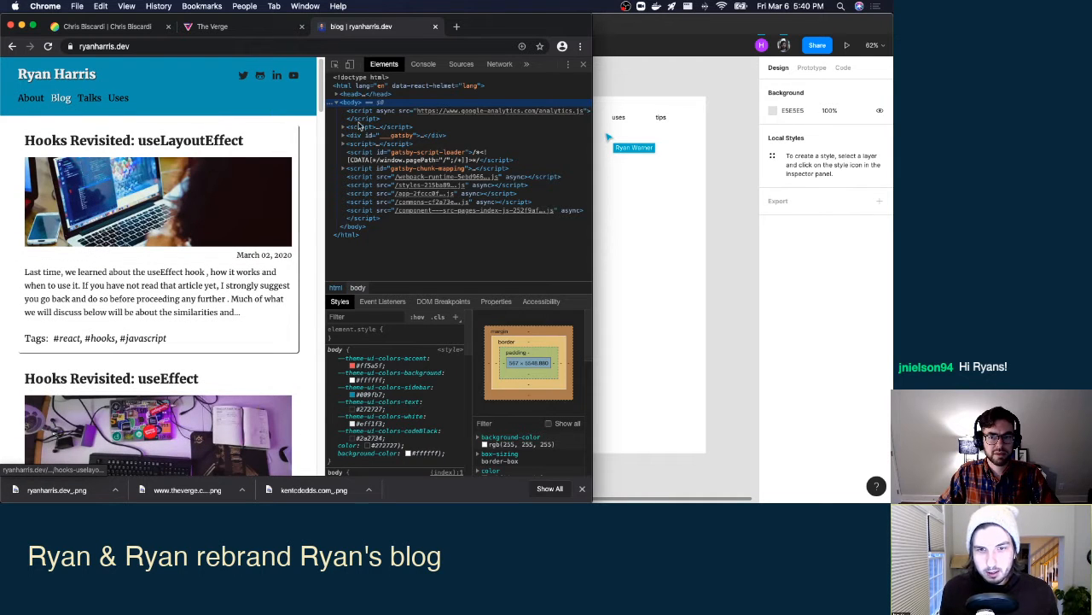
click(673, 72)
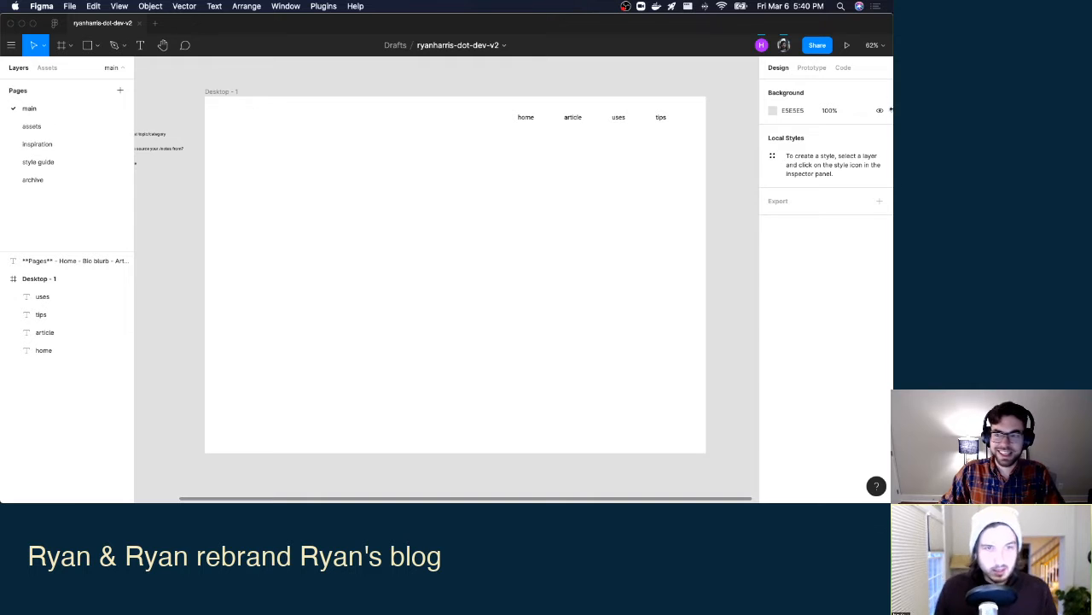
Examine the site outline text placed beside the Desktop - 1 frame.
click(140, 44)
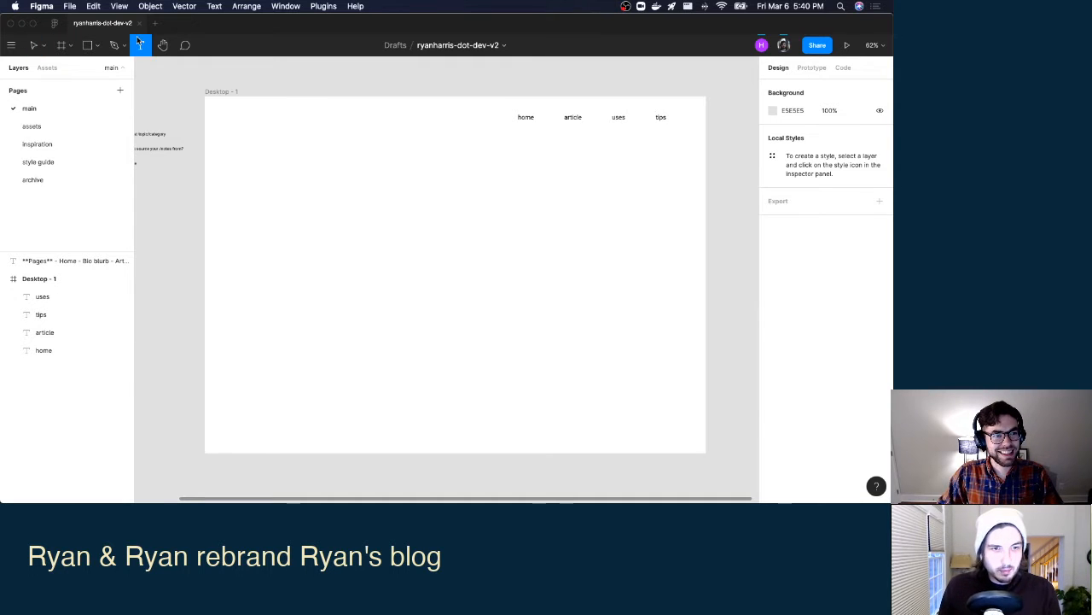
click(322, 78)
click(353, 85)
key(ctrl+Up)
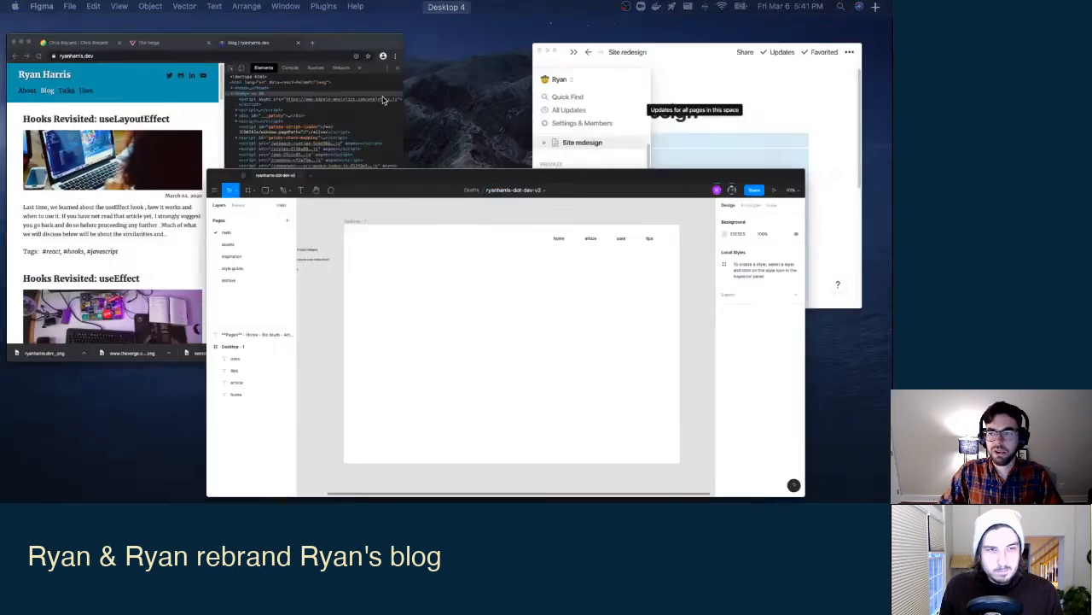
click(385, 432)
scroll(447, 227, right, 2)
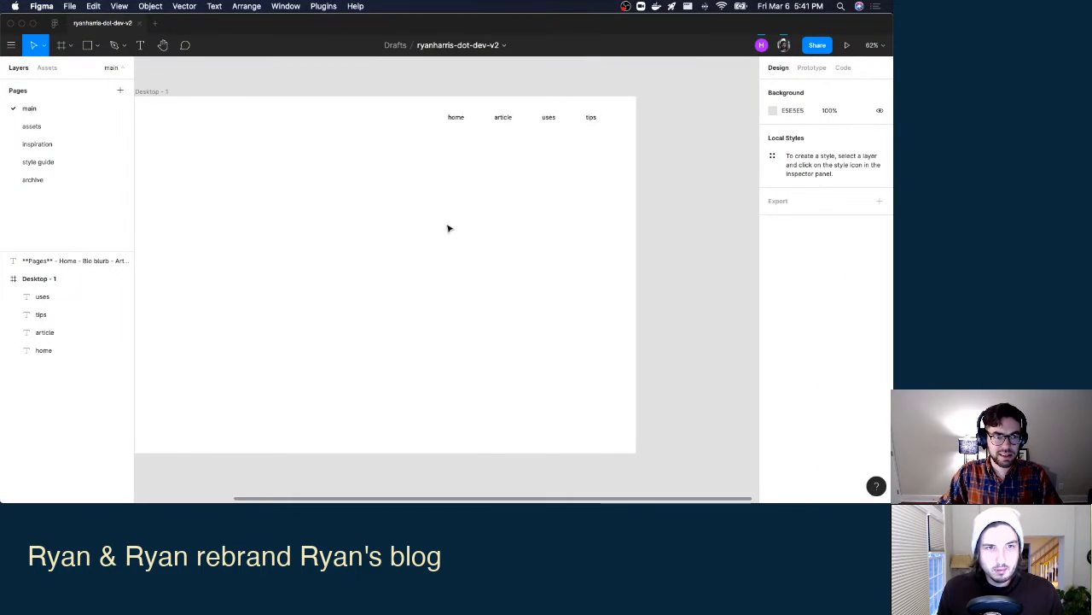
scroll(453, 225, left, 3)
scroll(457, 224, left, 3)
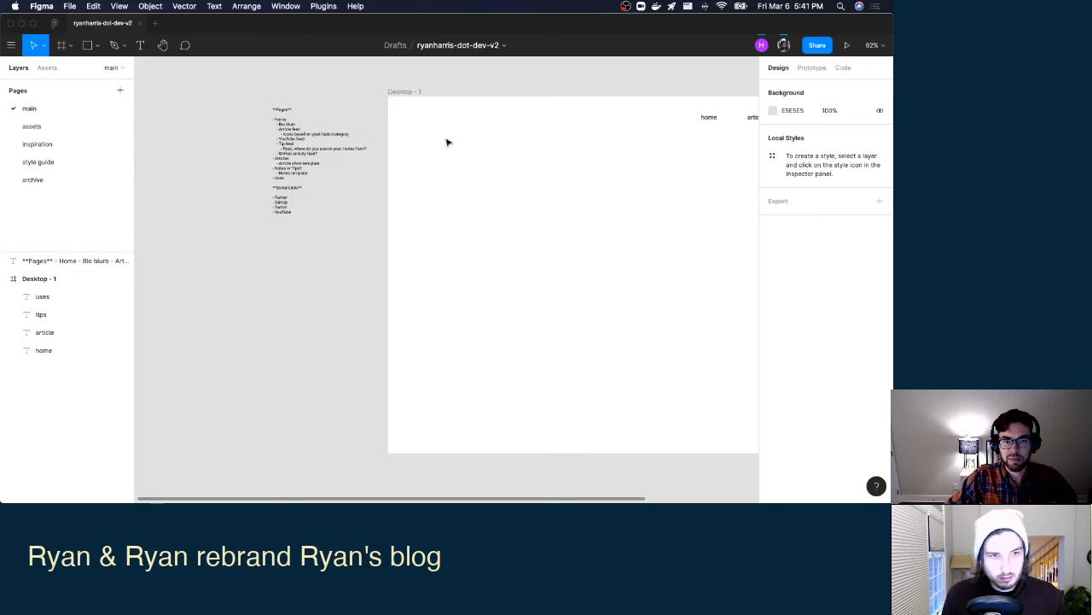
scroll(418, 113, right, 1)
scroll(417, 114, right, 3)
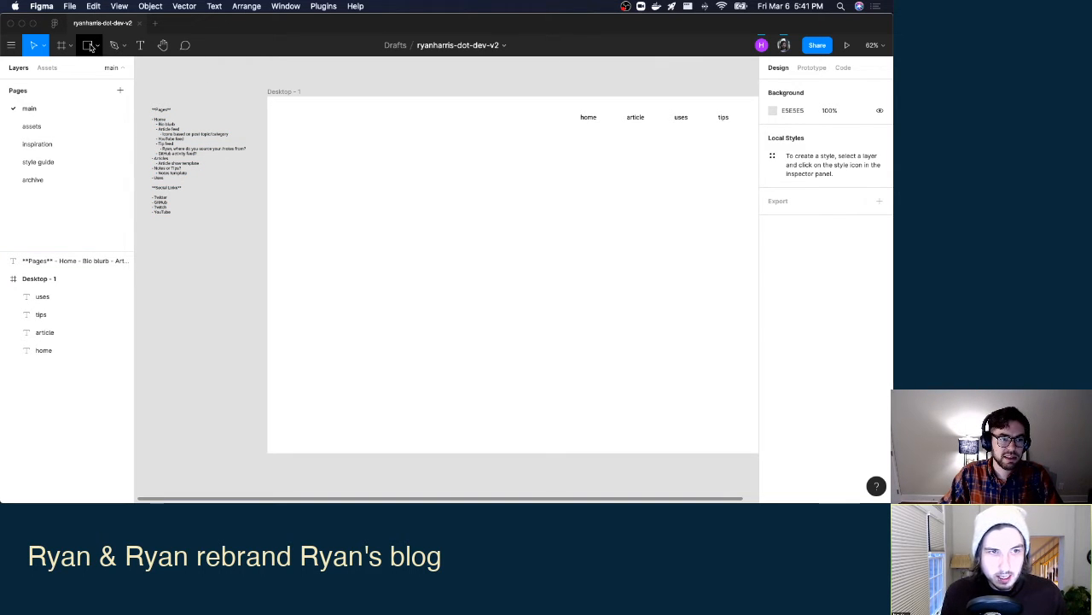
Examine the christopherbiscardi.com home page in Chrome and its screenshot on the Figma inspiration page.
key(ctrl+Up)
click(256, 92)
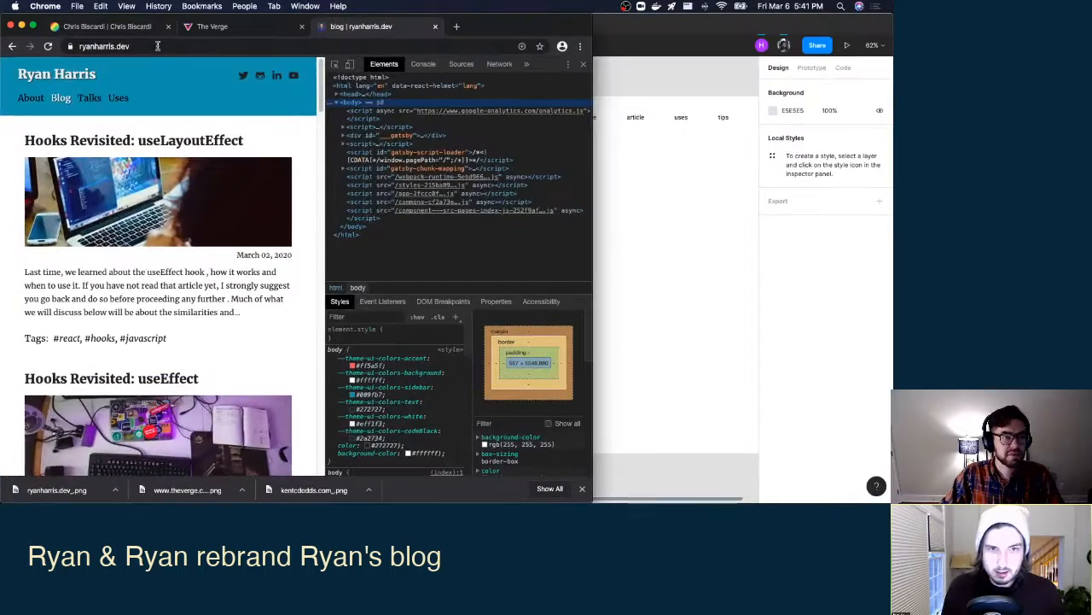
click(146, 28)
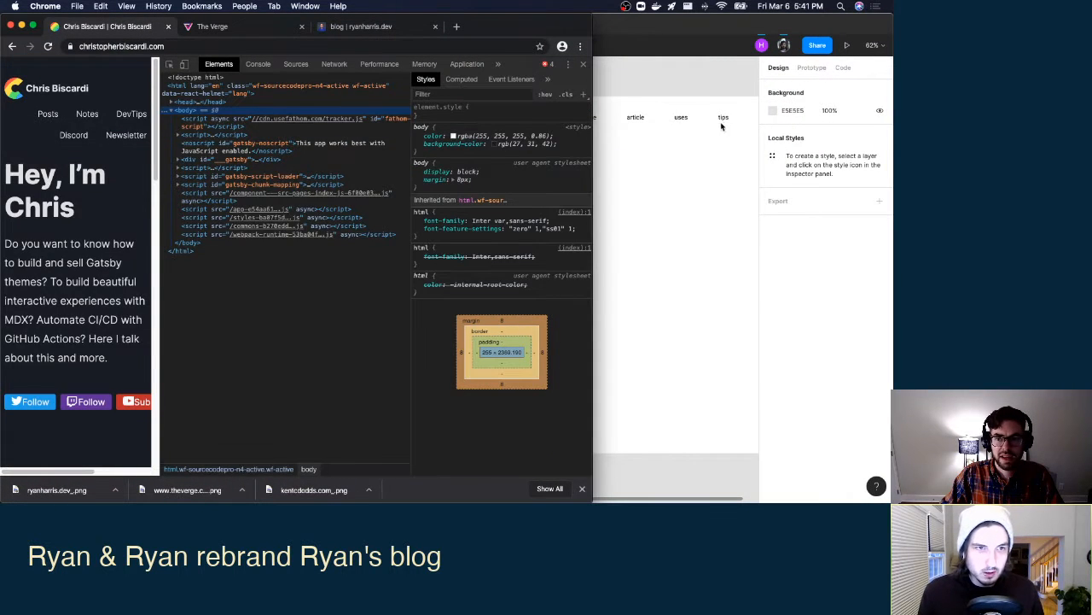
click(721, 126)
click(44, 143)
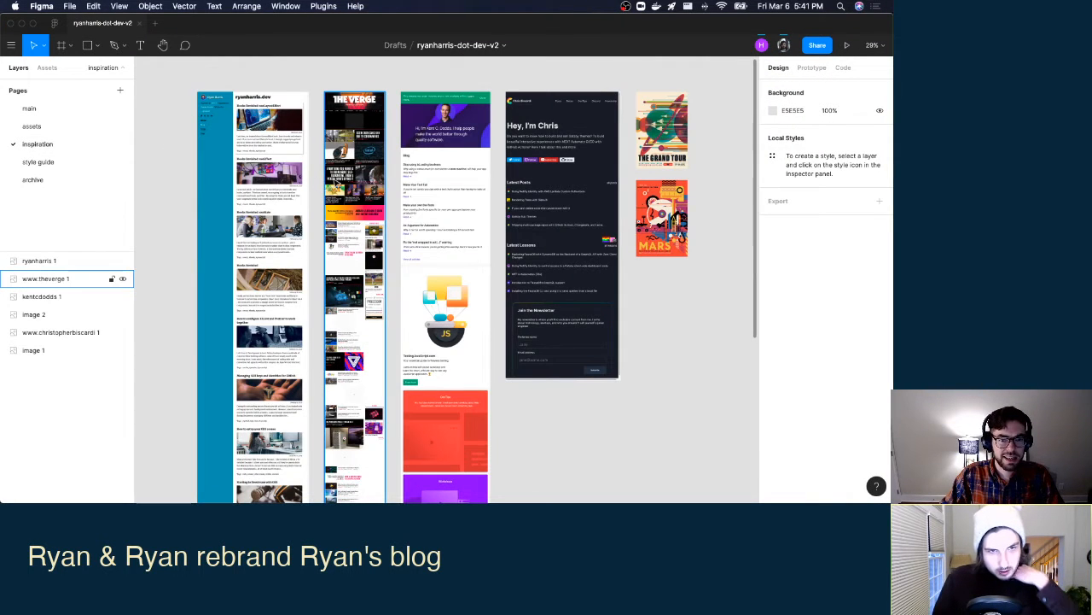
scroll(583, 160, up, 5)
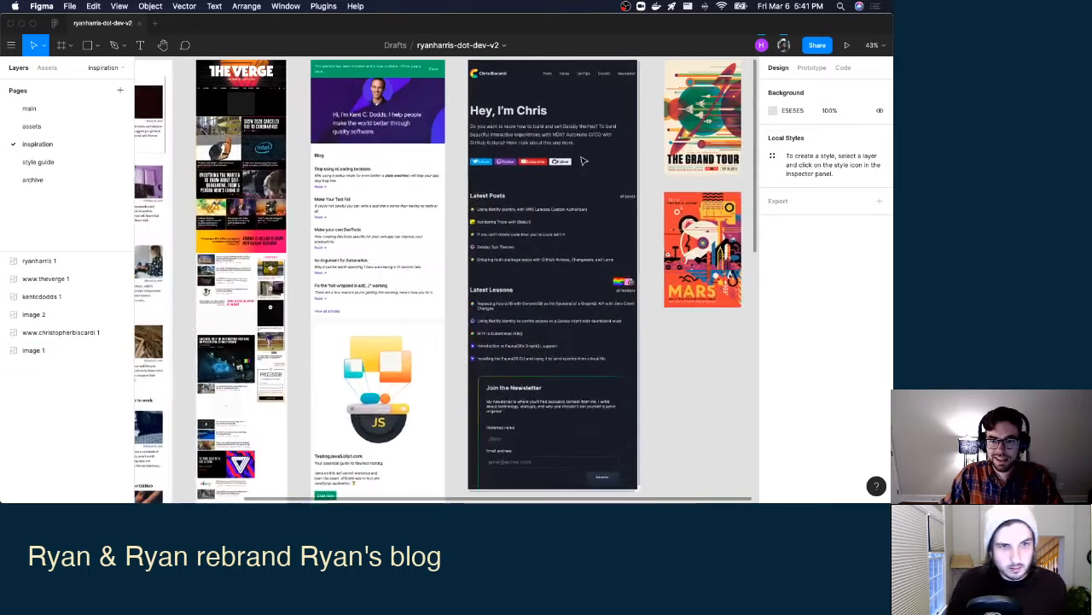
scroll(583, 161, up, 1)
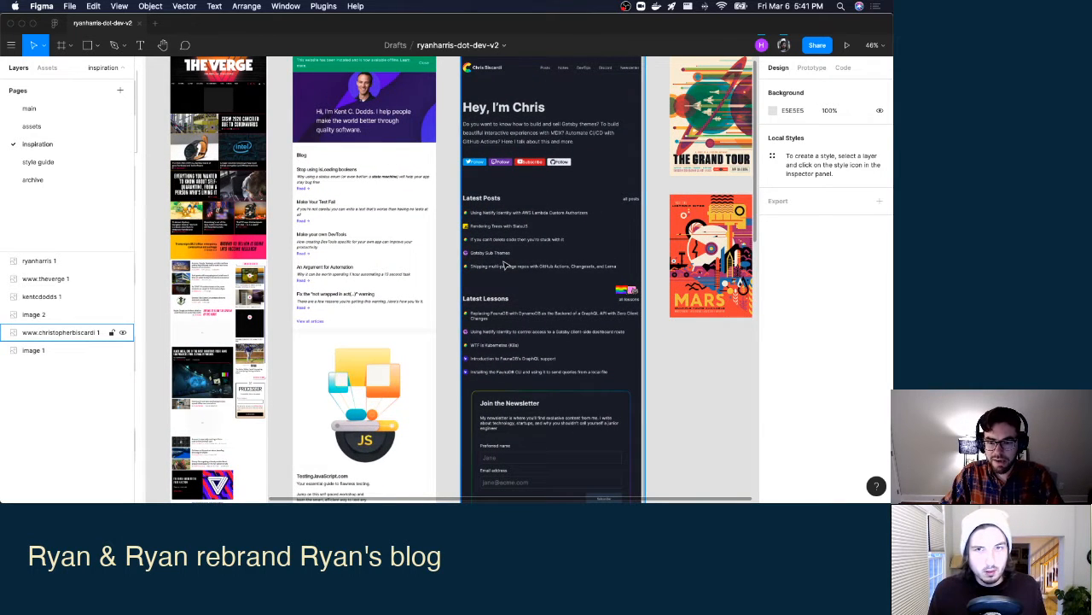
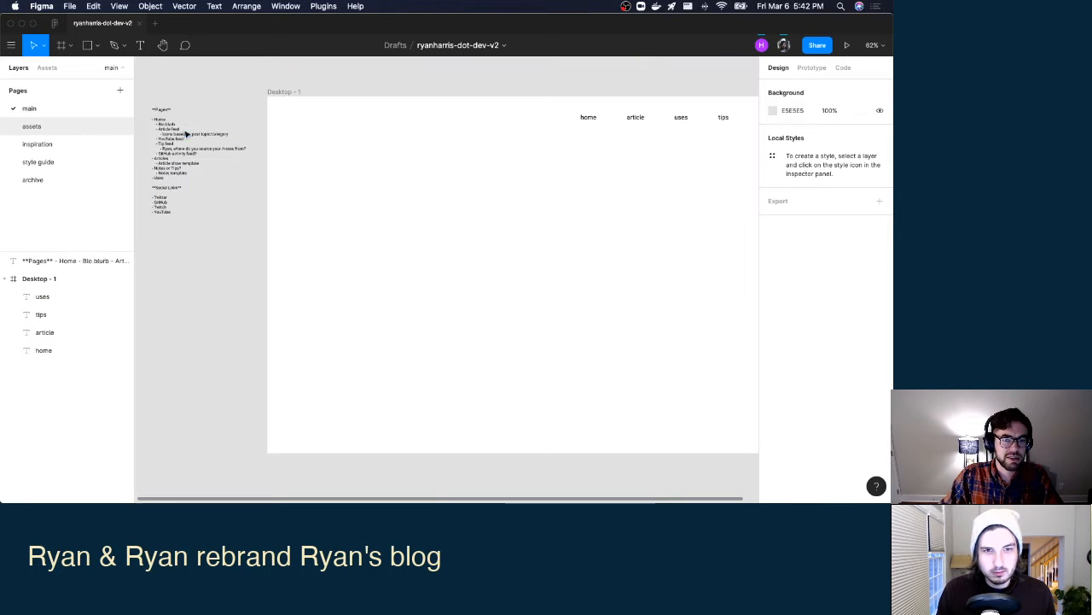
Draw a rectangle about 647 × 291 below the navigation on the main page's frame, move it to about X 73, Y 277, and deselect it.
click(81, 113)
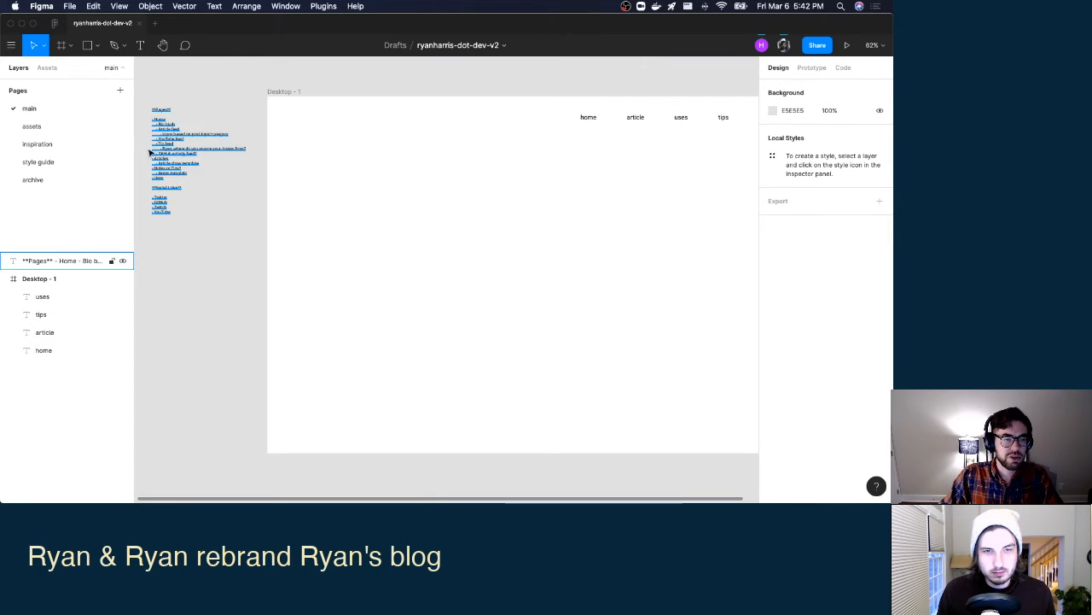
click(88, 45)
drag(300, 172, 525, 269)
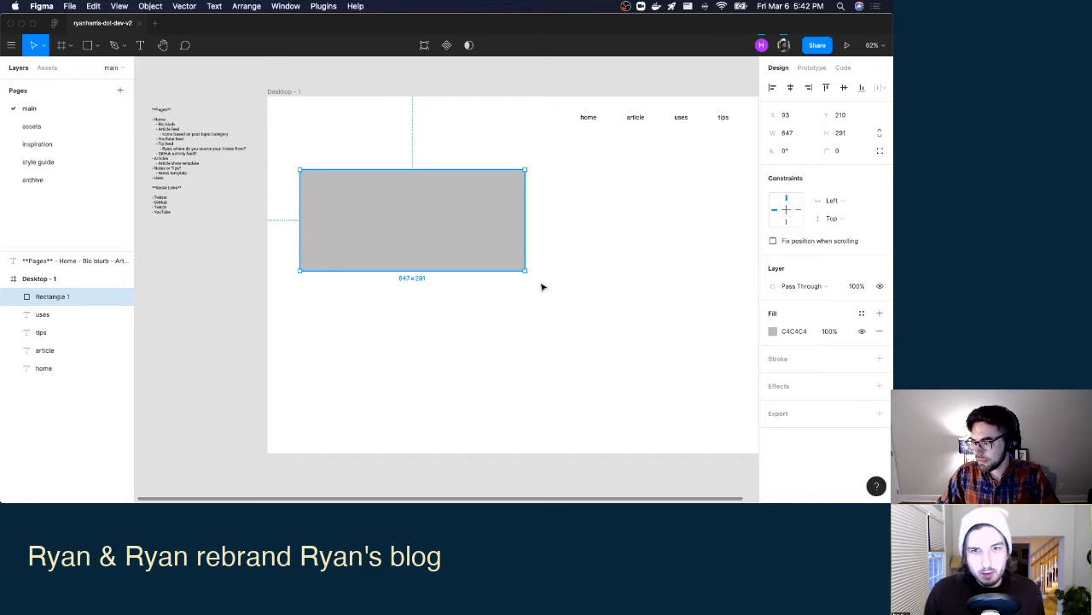
drag(468, 234, 446, 247)
click(230, 275)
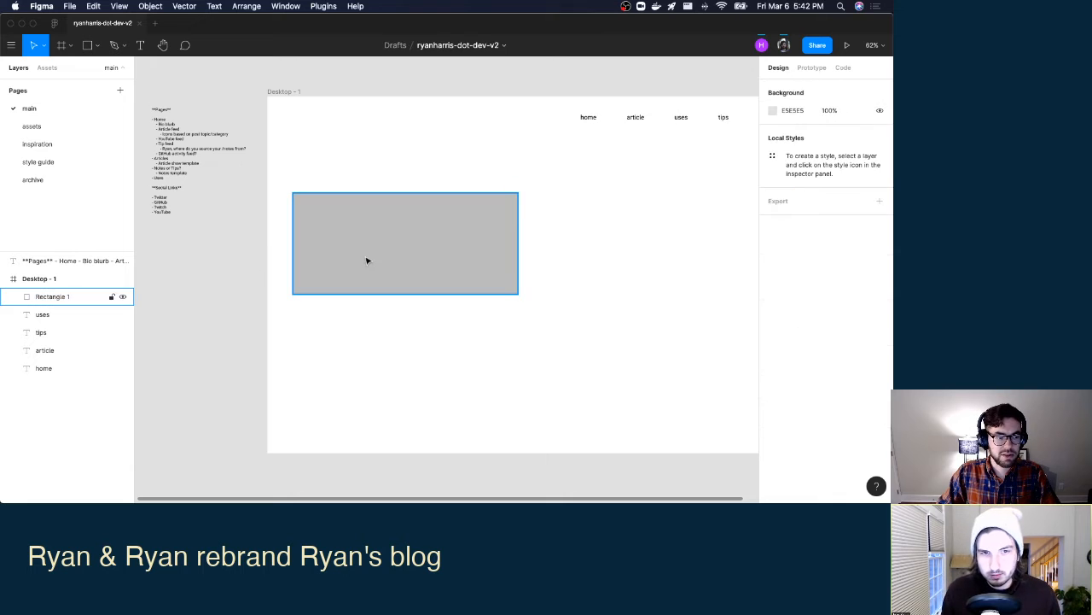
click(140, 45)
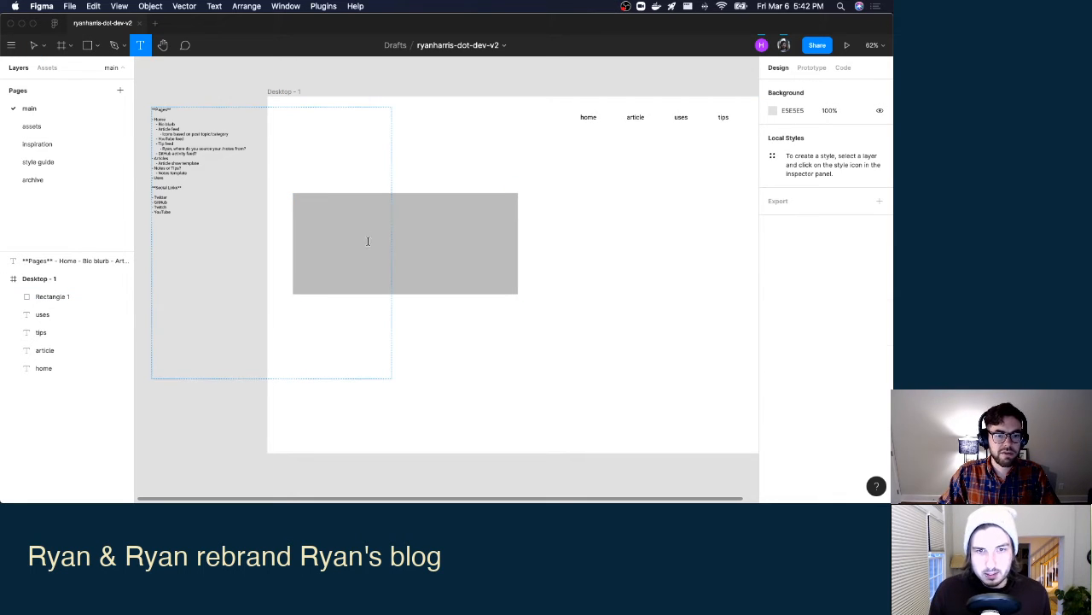
drag(313, 204, 393, 228)
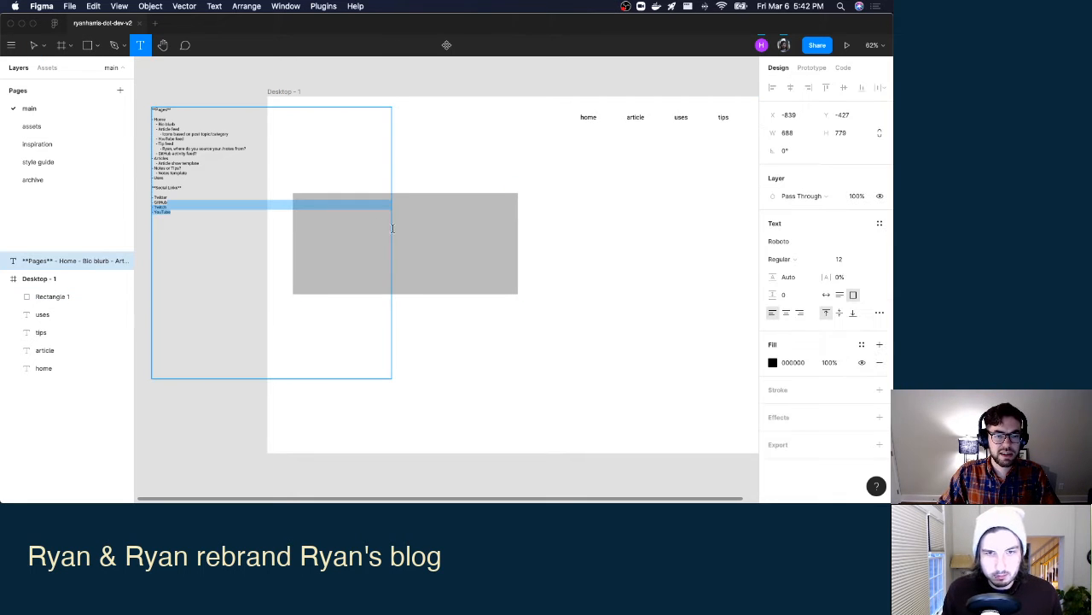
click(195, 437)
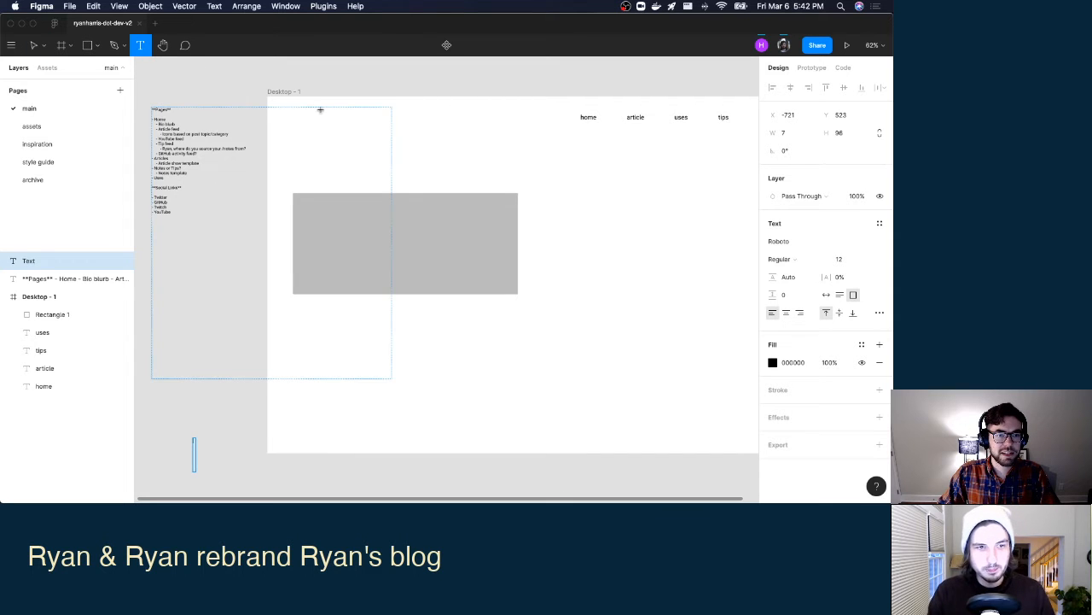
key(Escape)
Set the "Pages" outline text box to auto width so it no longer overlaps the frame, and select the rectangle.
click(163, 135)
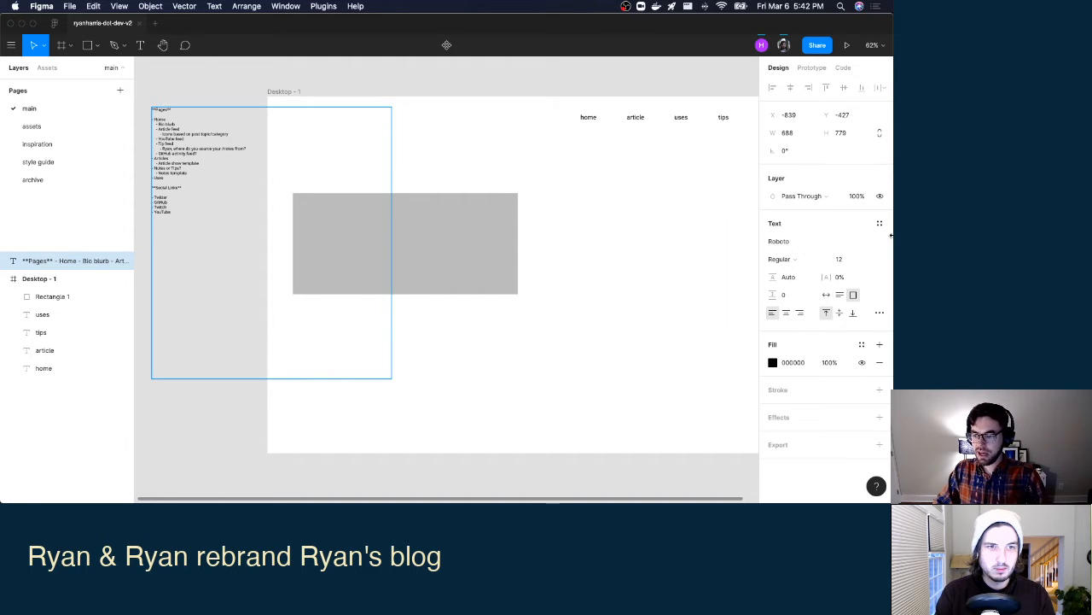
click(826, 294)
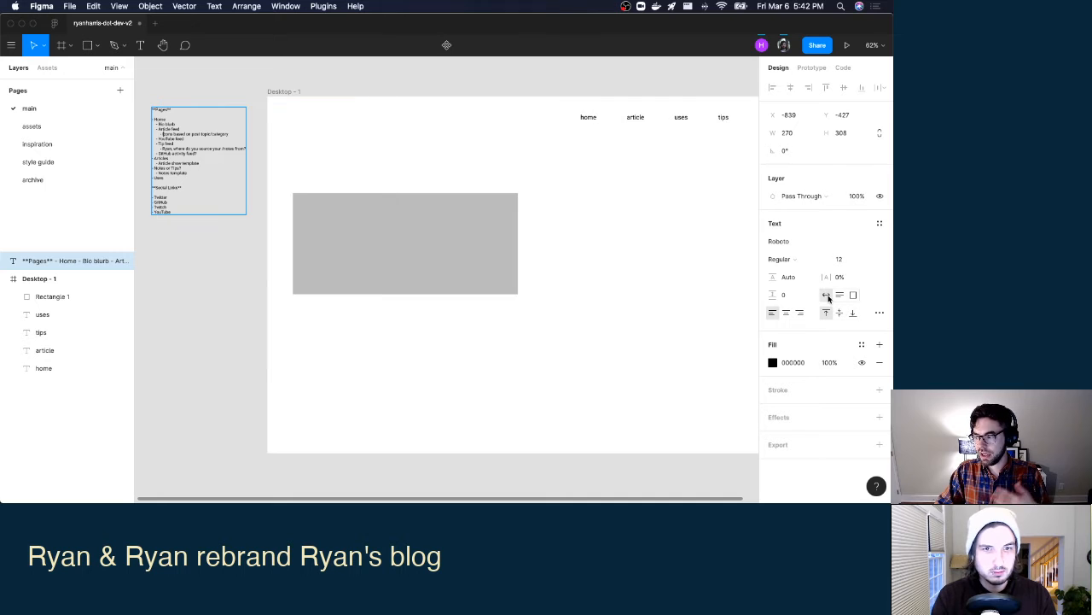
click(436, 246)
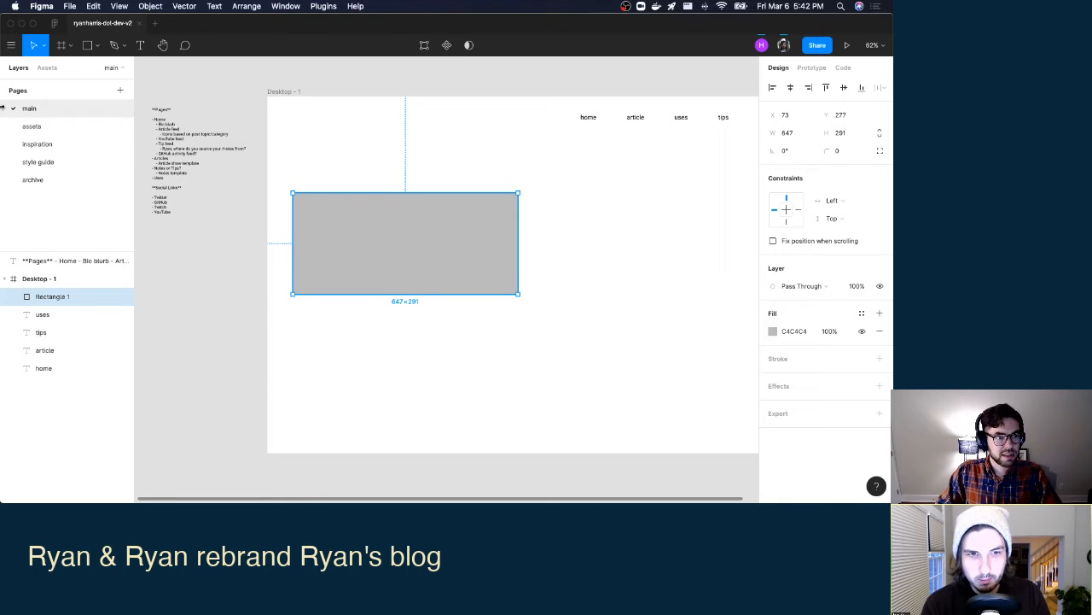
Examine the header and intro layouts of the website screenshots on the inspiration page.
click(56, 143)
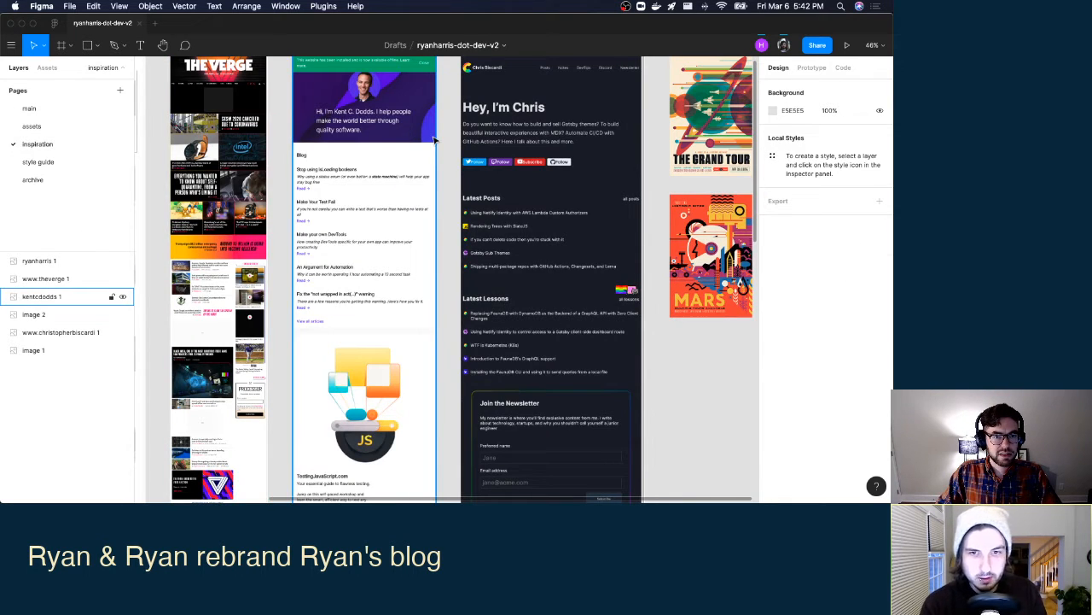
scroll(429, 141, up, 2)
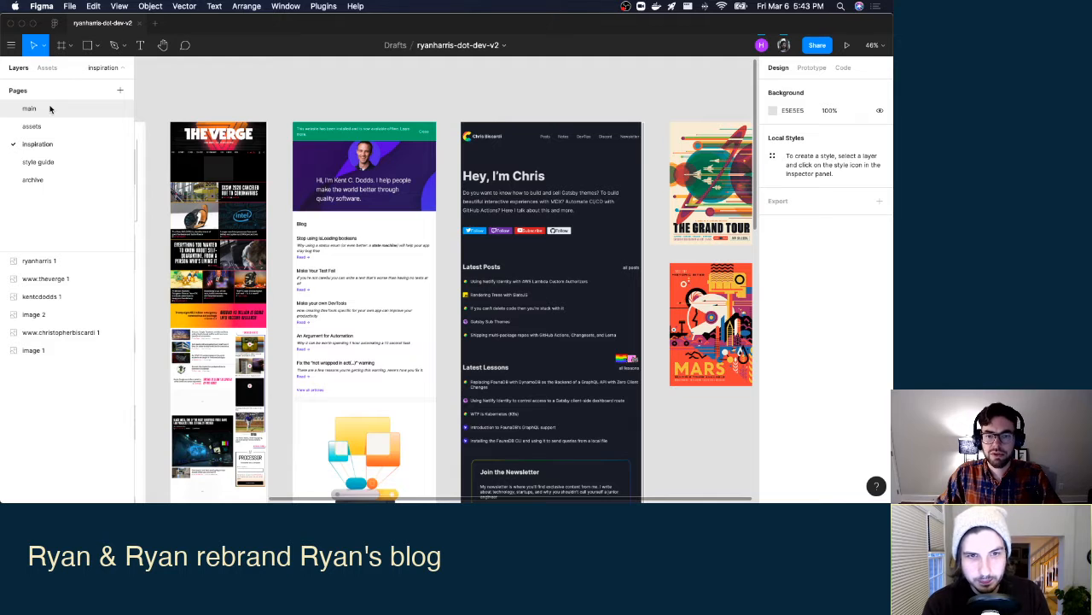
scroll(365, 179, up, 1)
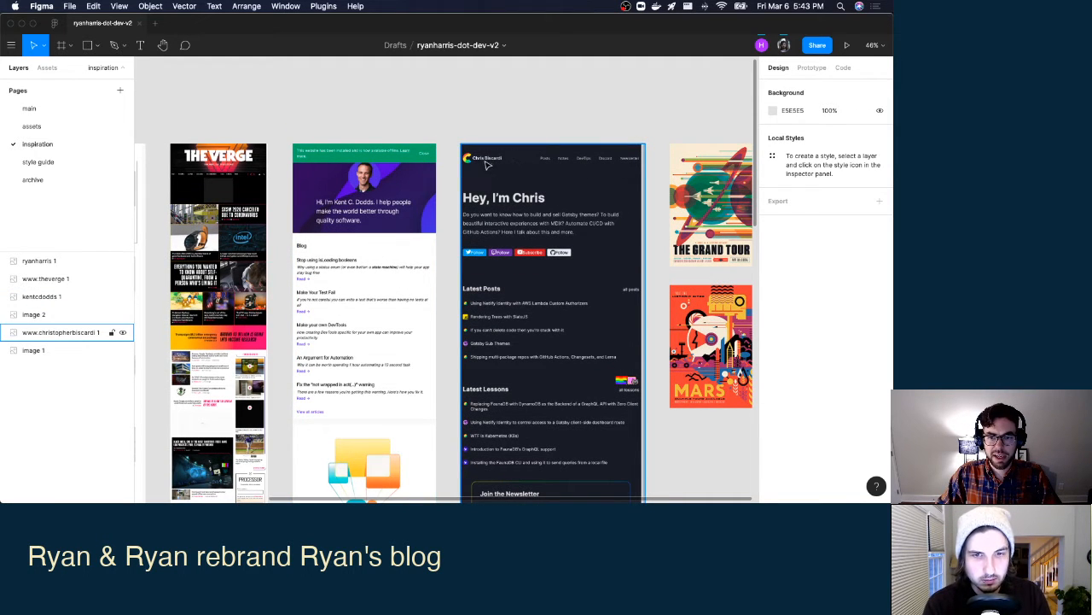
click(384, 173)
scroll(384, 173, left, 3)
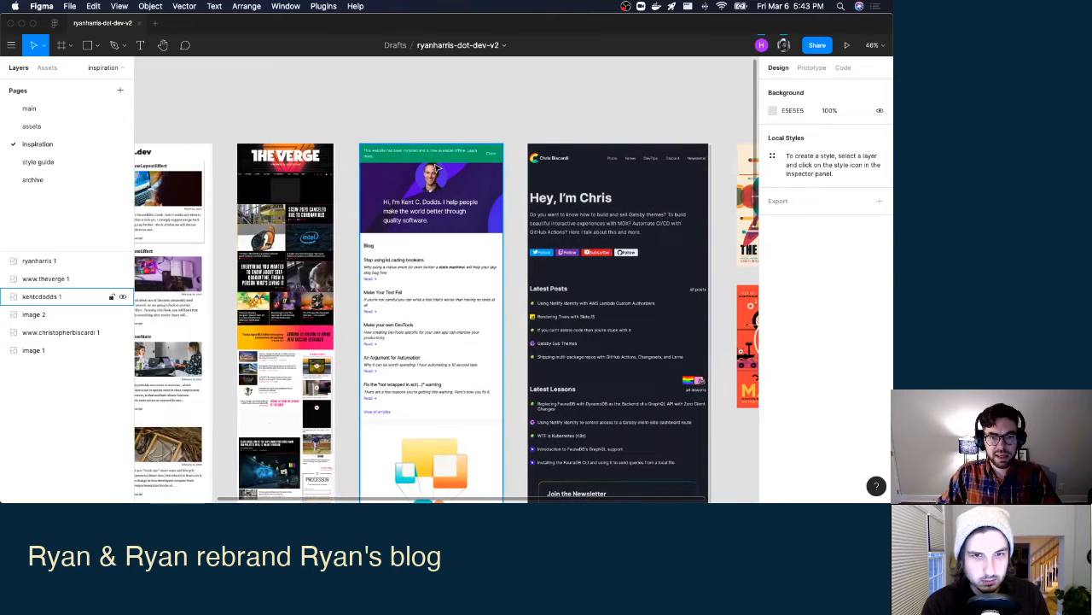
Switch to Chrome and open kentcdodds.com in a new tab.
key(ctrl+Up)
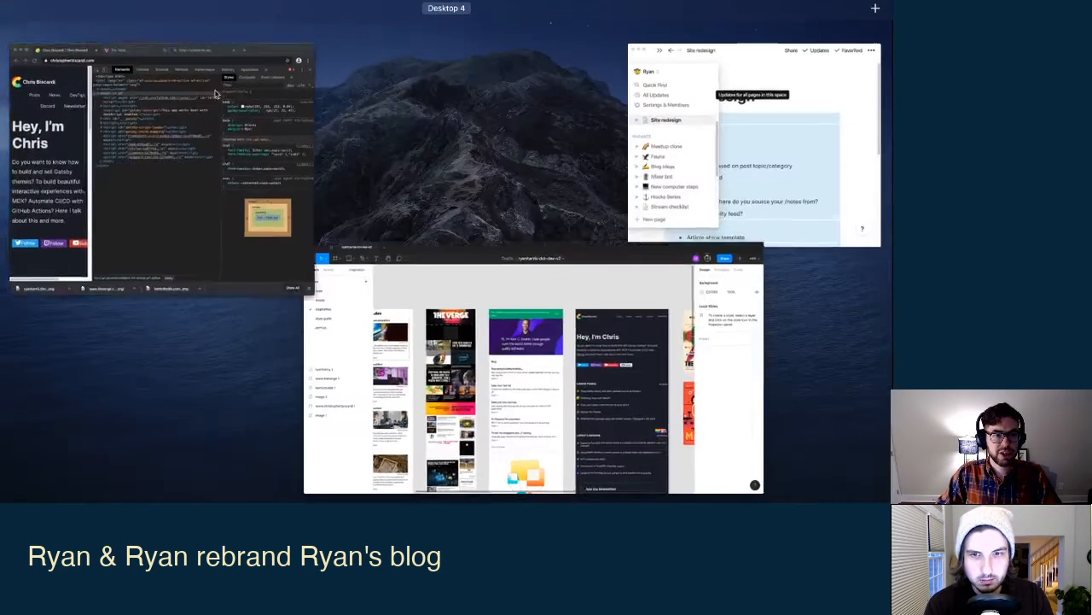
click(229, 65)
key(super+t)
text(kent)
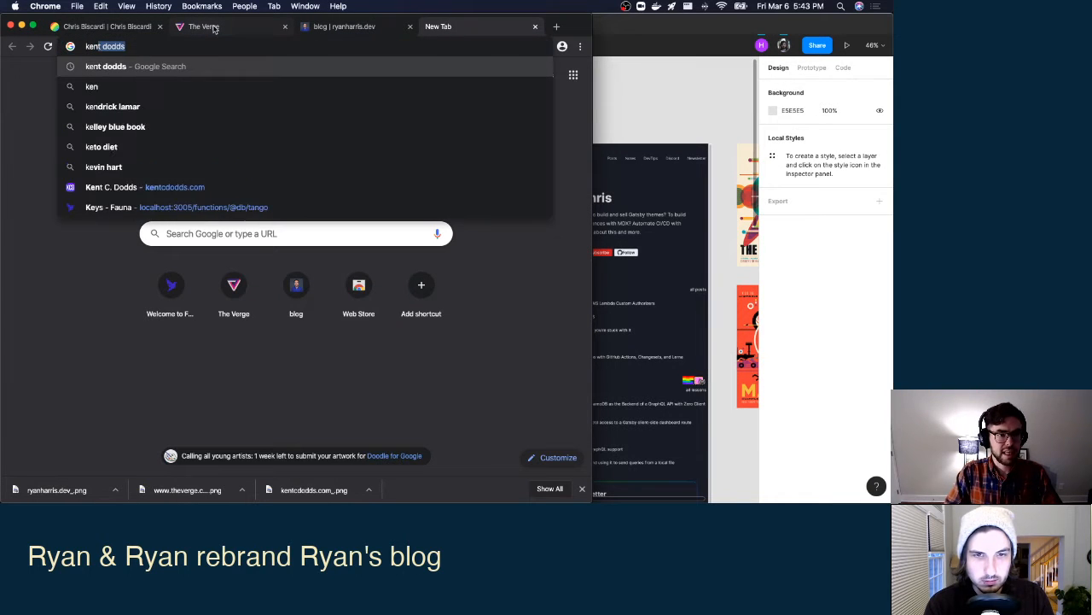
key(Down)
key(Down)
key(Down)
key(Down)
key(Down)
key(Down)
key(Down)
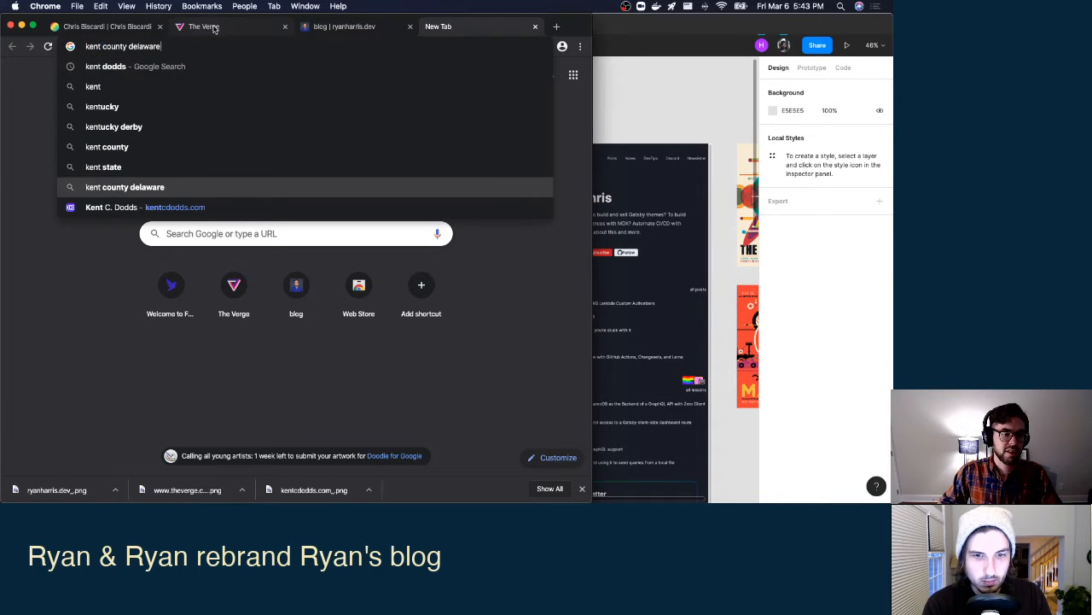
key(Return)
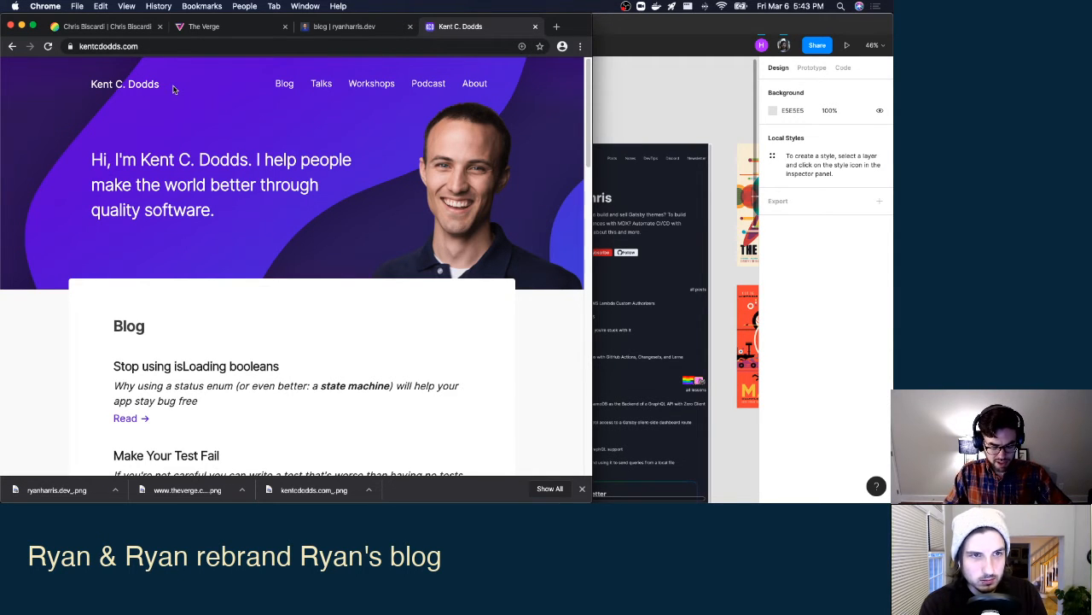
Open the developer tools on the kentcdodds.com page and widen the browser window until the full navigation links show.
key(super+alt+i)
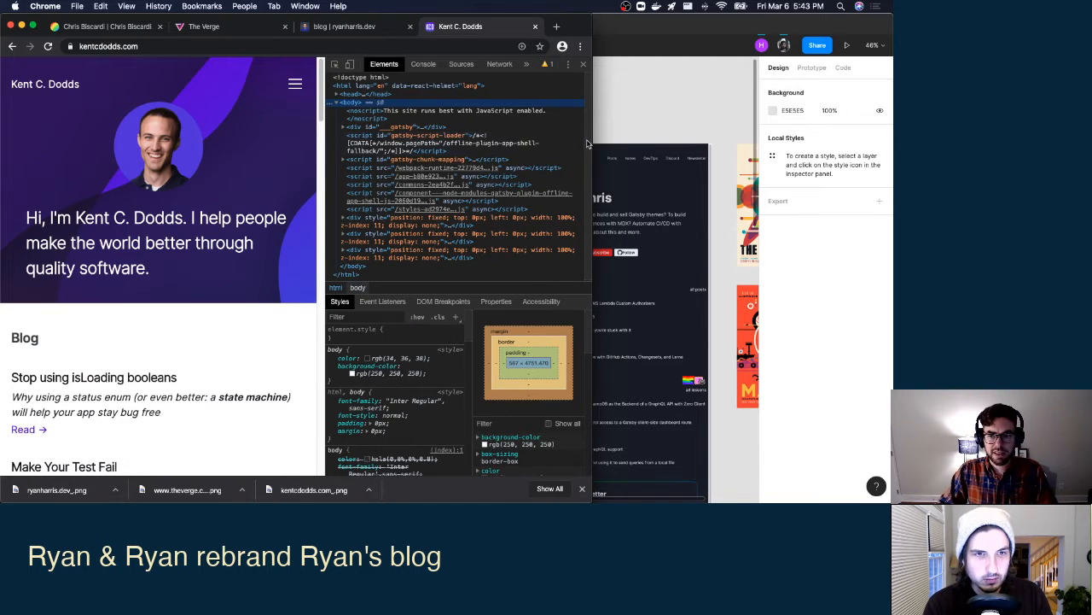
drag(591, 143, 786, 160)
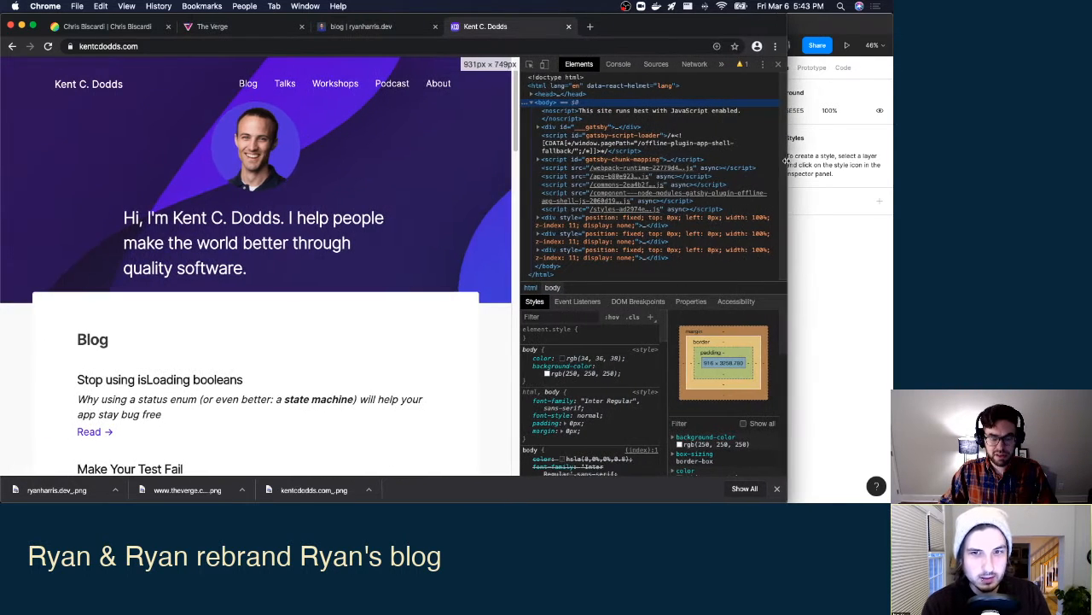
key(super+shift+p)
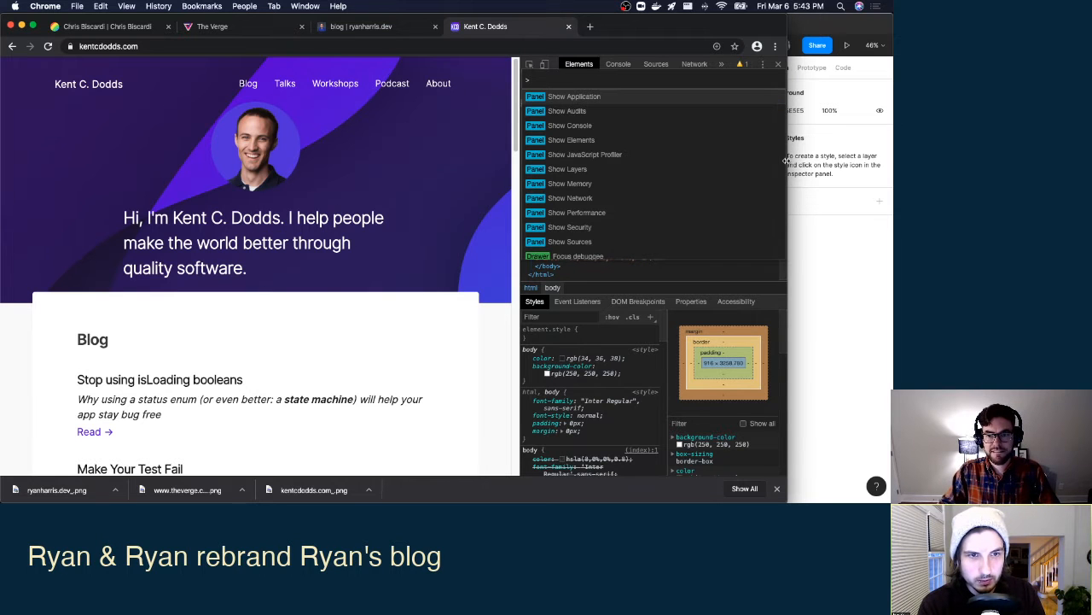
key(Escape)
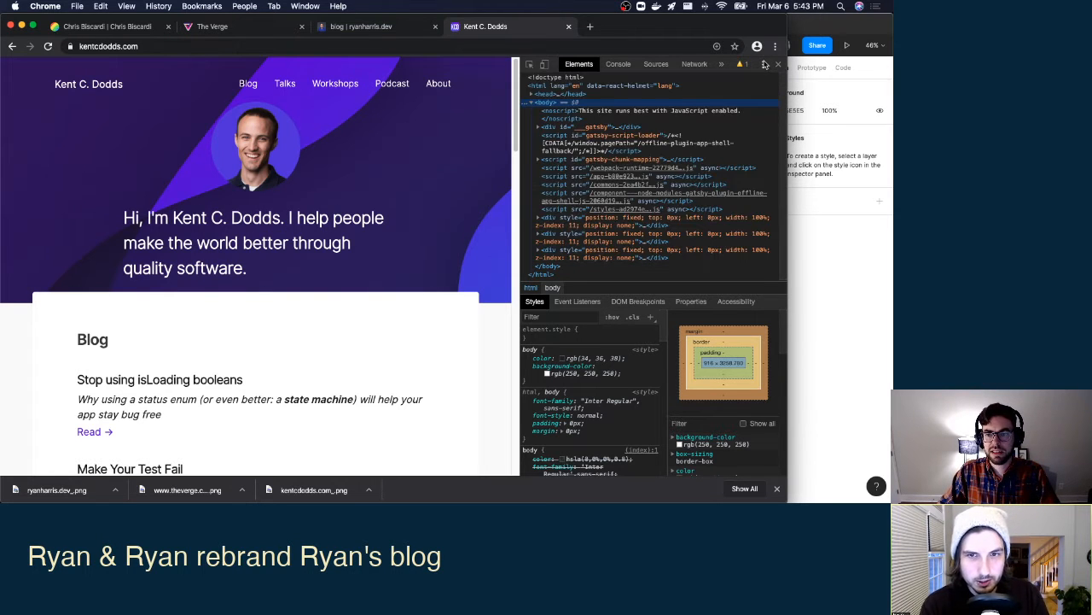
key(Escape)
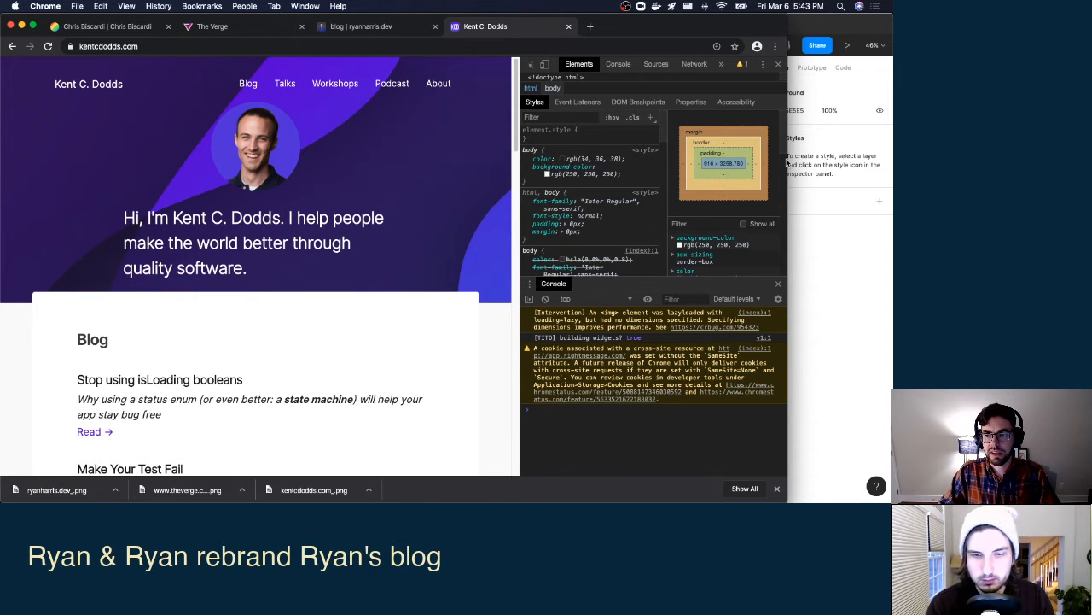
Capture a full-size screenshot of the page with the developer tools and show the downloaded file in Finder.
key(super+shift+p)
text(screen)
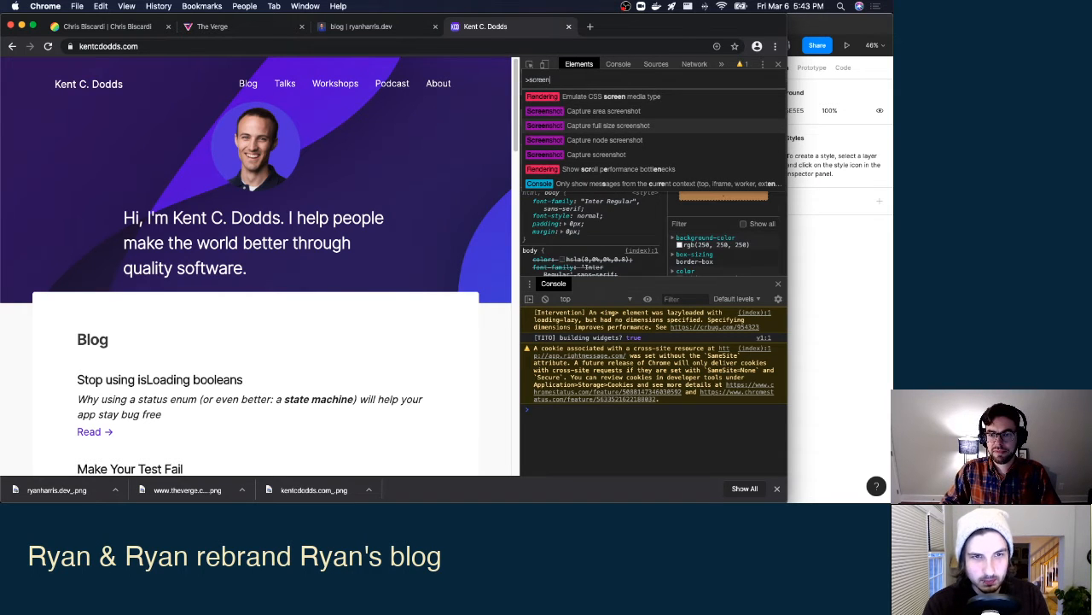
click(597, 125)
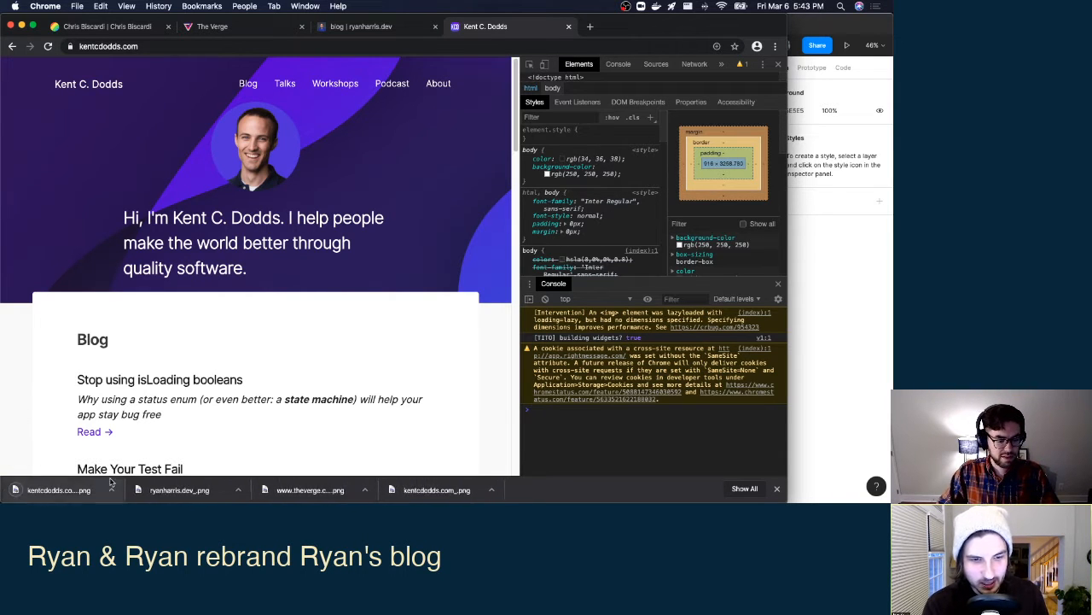
click(116, 493)
click(135, 478)
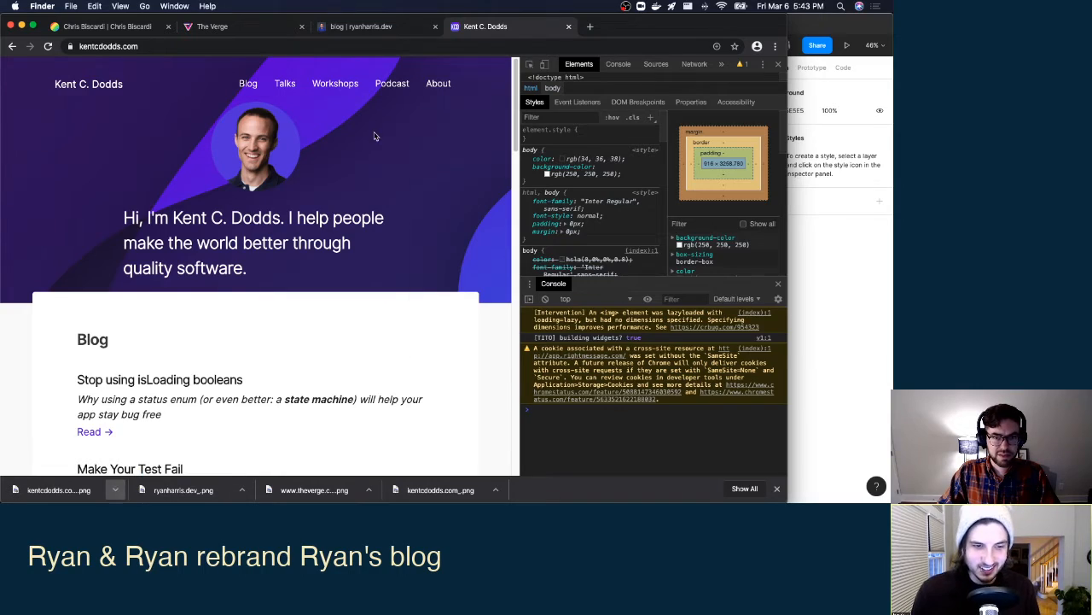
Switch to Figma and delete the old narrow kentcdodds screenshot from the inspiration page.
key(ctrl+Up)
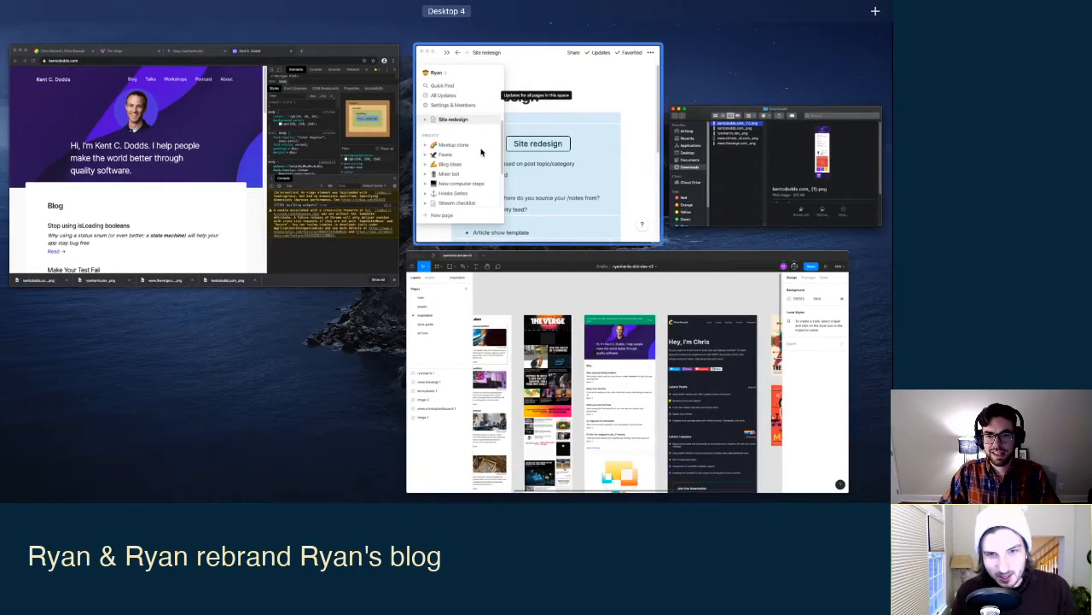
click(615, 359)
click(413, 199)
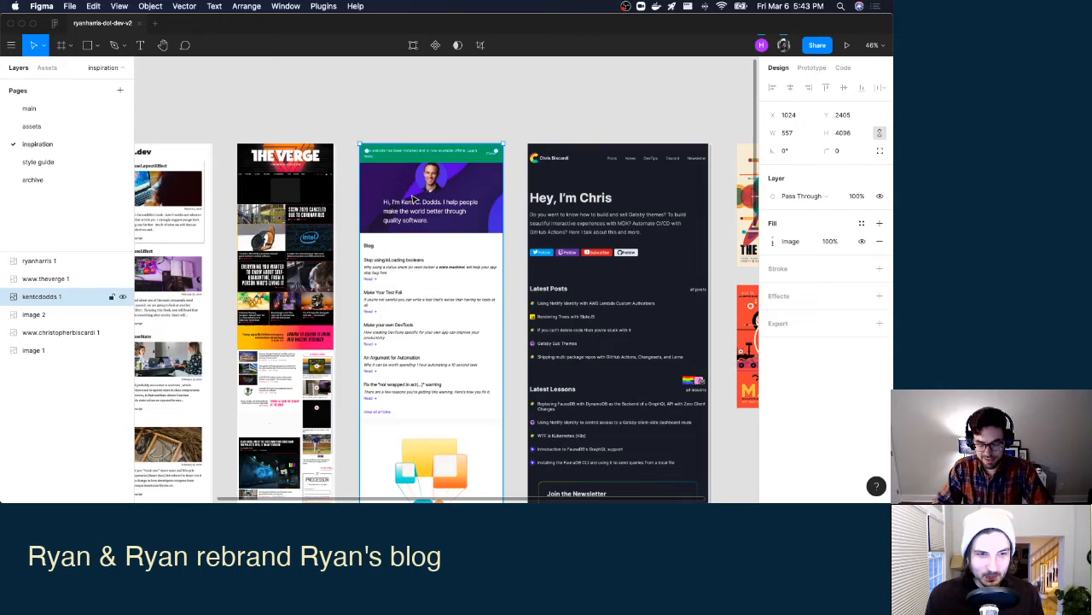
key(Delete)
Place kentcdodds.com_ (1).png from the Finder Downloads folder onto Figma's inspiration page.
key(ctrl+Up)
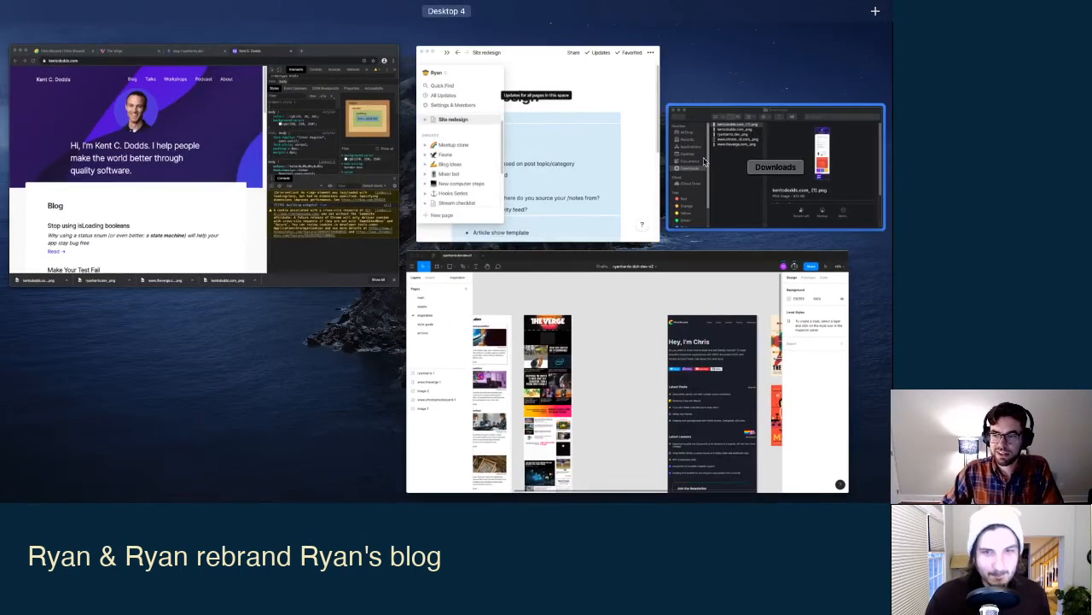
click(781, 162)
drag(658, 119, 209, 122)
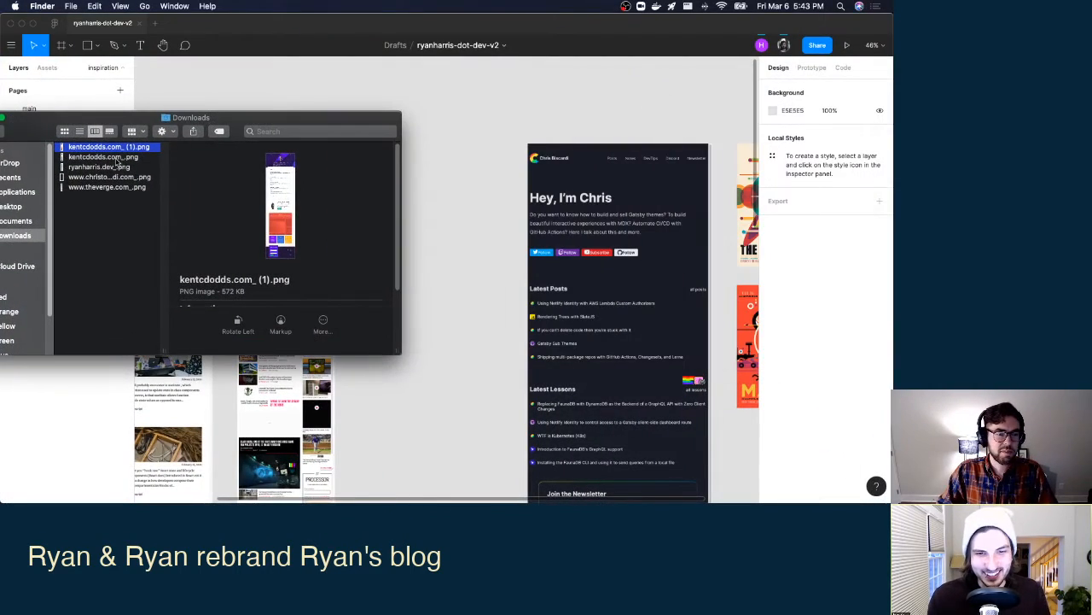
drag(113, 148, 478, 250)
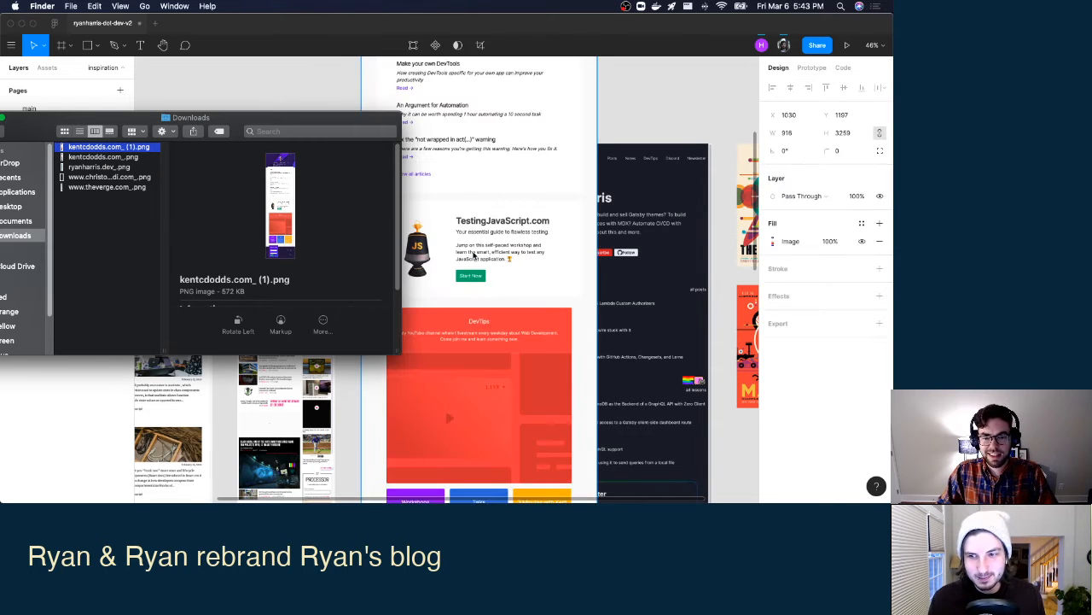
Move the new kentcdodds screenshot to the start of the screenshot row, at about X -1254, Y 2405.
scroll(473, 254, down, 5)
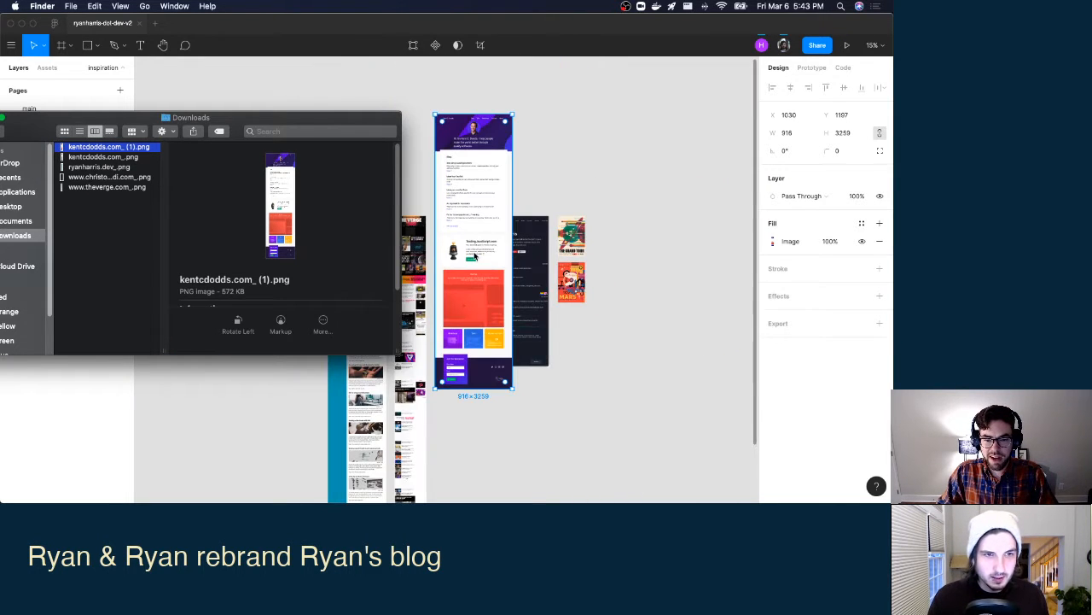
click(475, 255)
drag(482, 172, 290, 275)
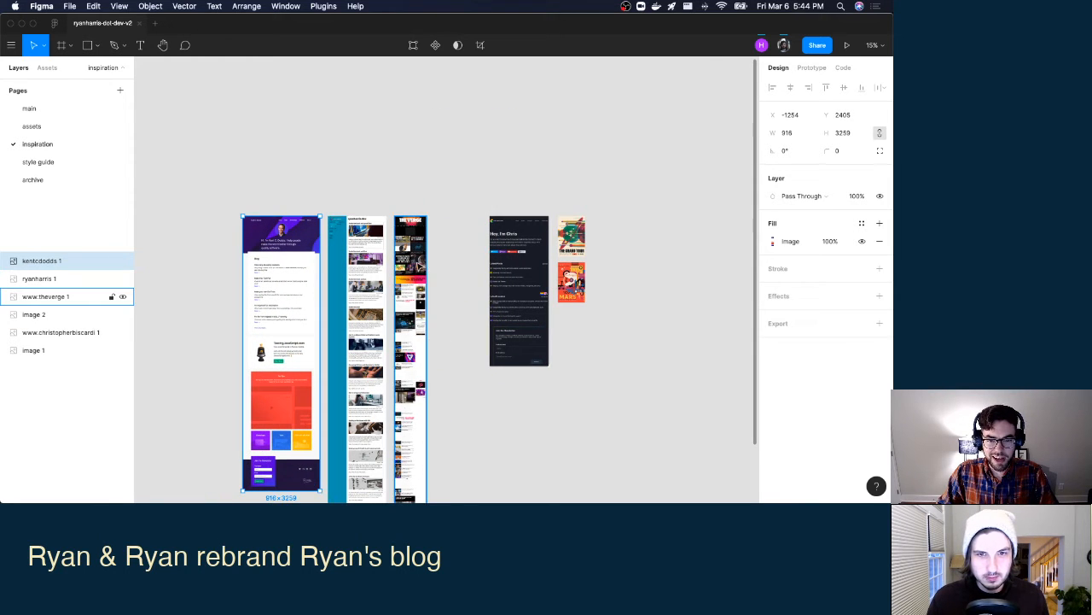
Reorder the row so the dark blog screenshot precedes The Verge's, and move the two posters closer, to about X 2062.
drag(410, 257, 506, 254)
drag(553, 174, 587, 311)
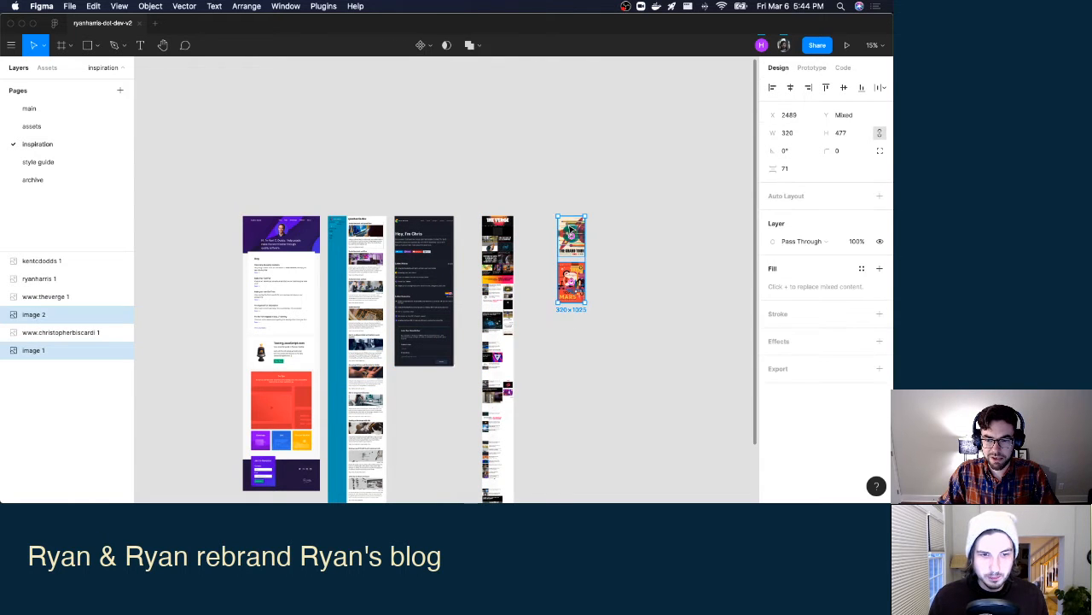
scroll(324, 268, up, 5)
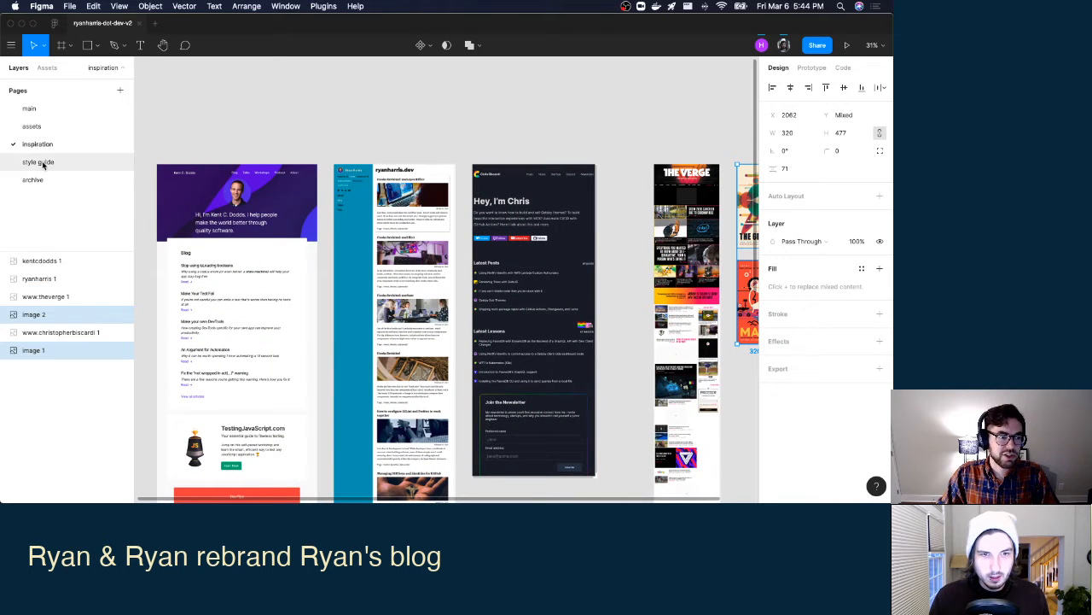
On the main page, add a text box about 440 × 56 at the frame's upper left with the blog owner's full name, at font size 48.
click(34, 109)
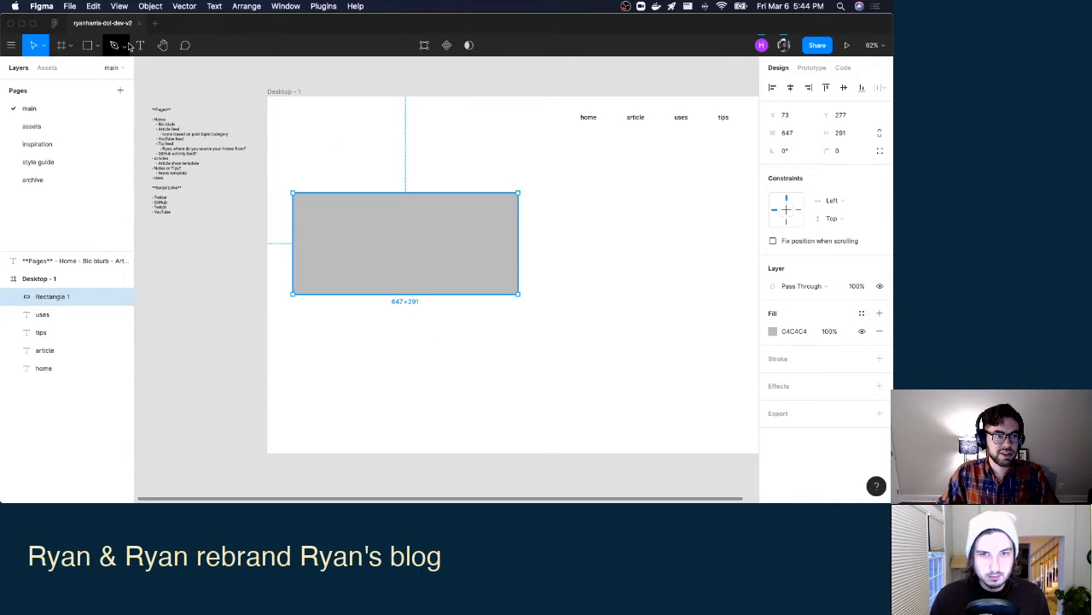
click(140, 46)
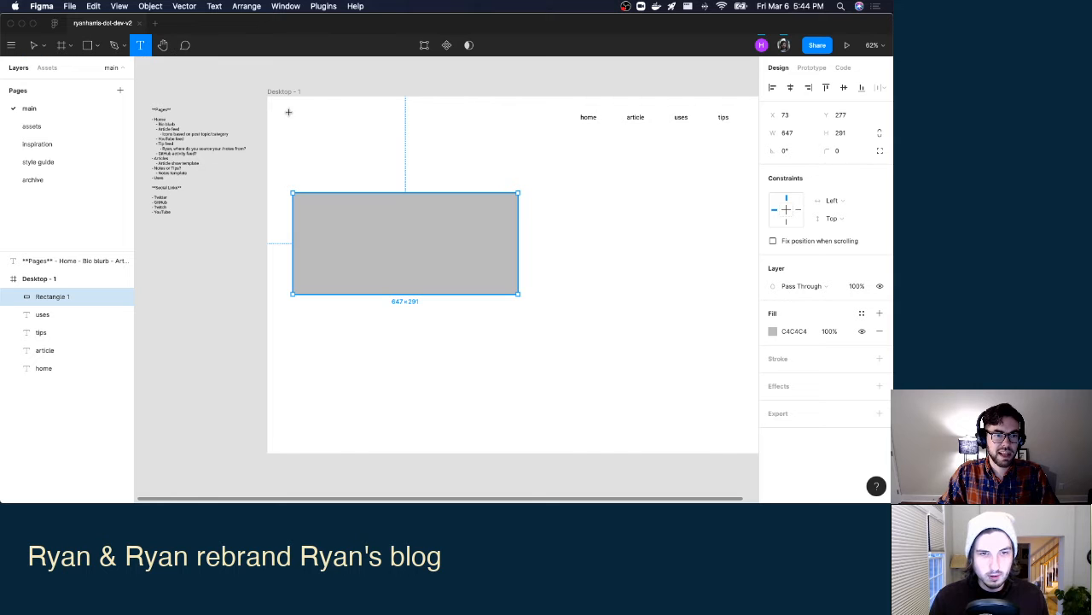
drag(280, 105, 433, 128)
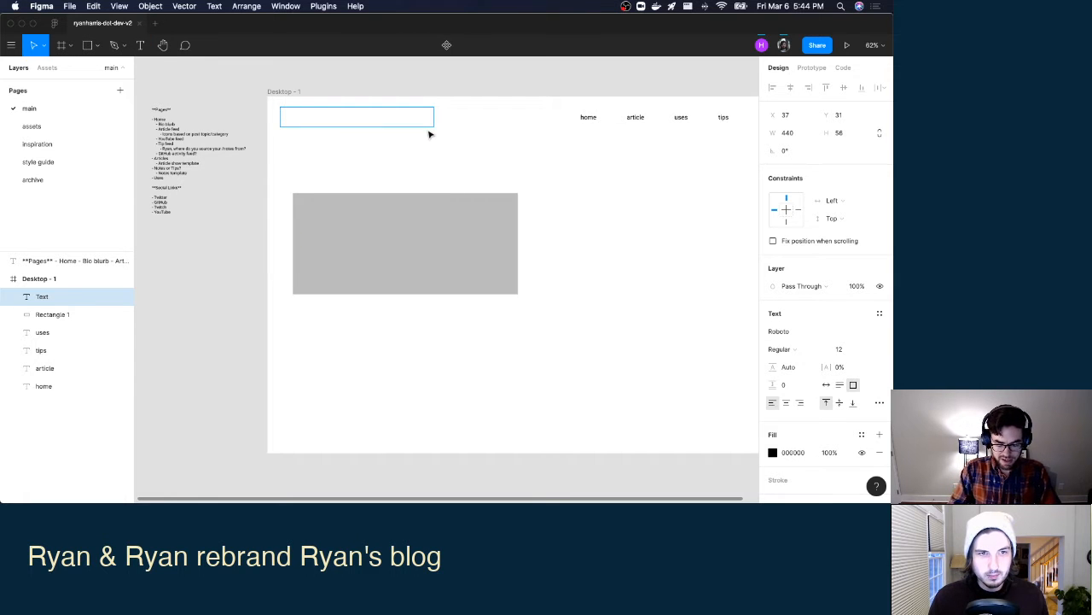
text(Ryan C. Harris)
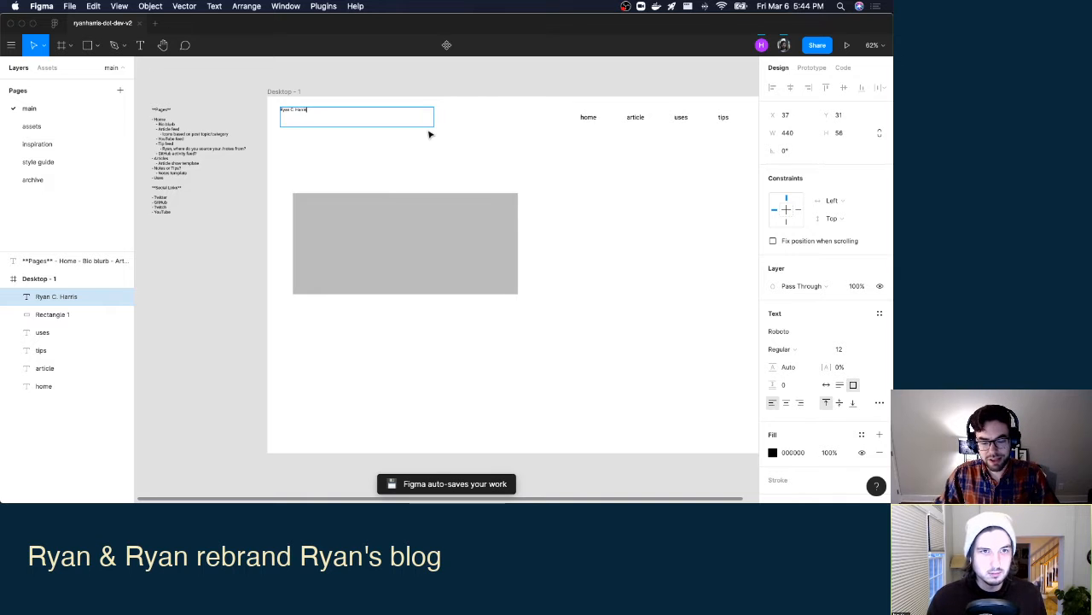
key(super+a)
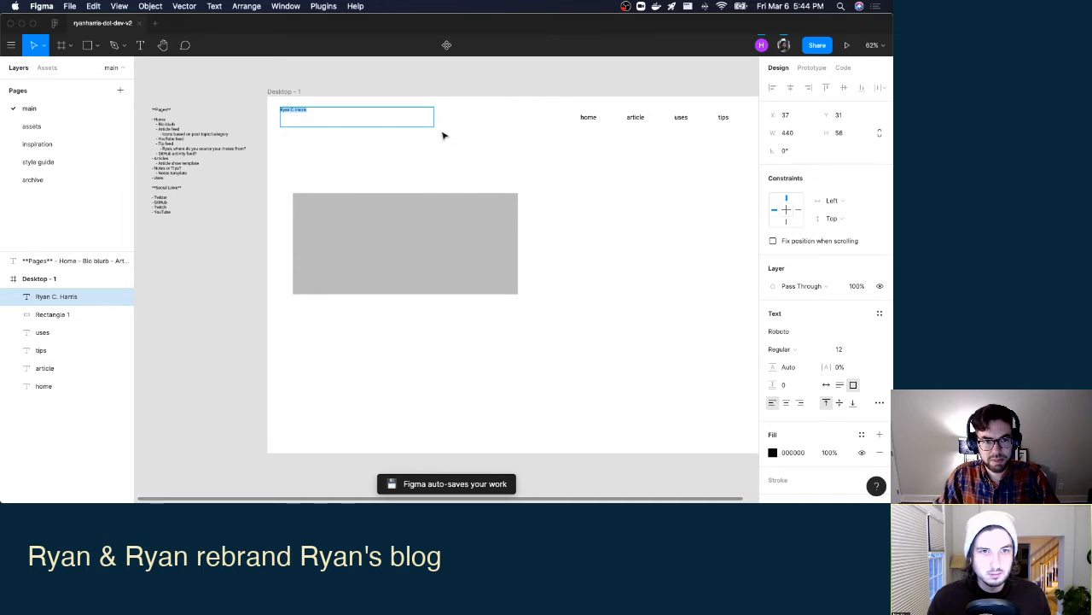
click(862, 350)
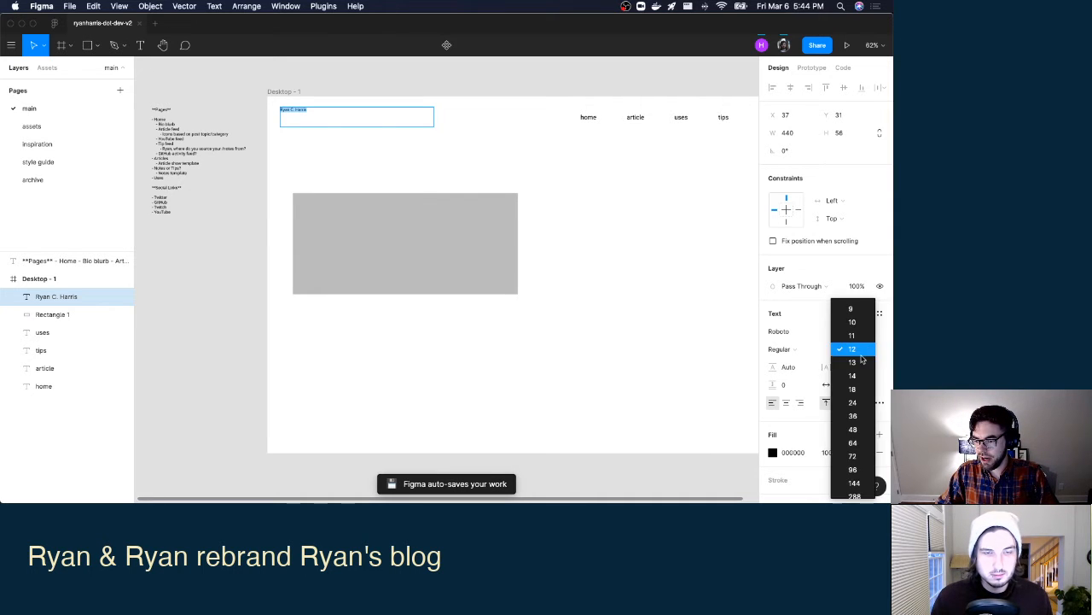
click(852, 430)
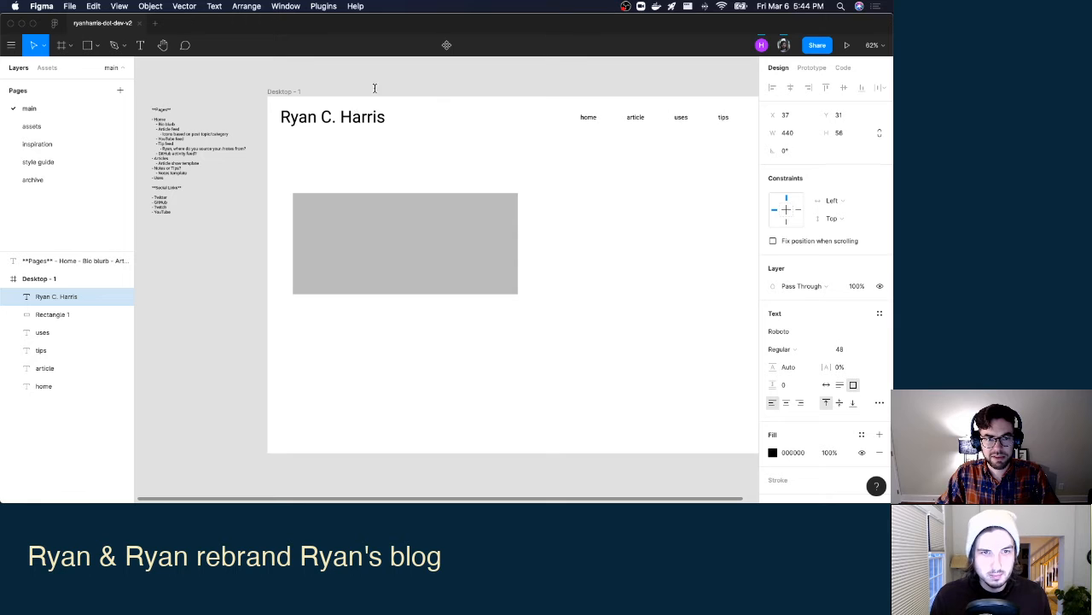
Remove the middle initial from the name in the header text.
click(340, 114)
key(BackSpace)
key(BackSpace)
key(BackSpace)
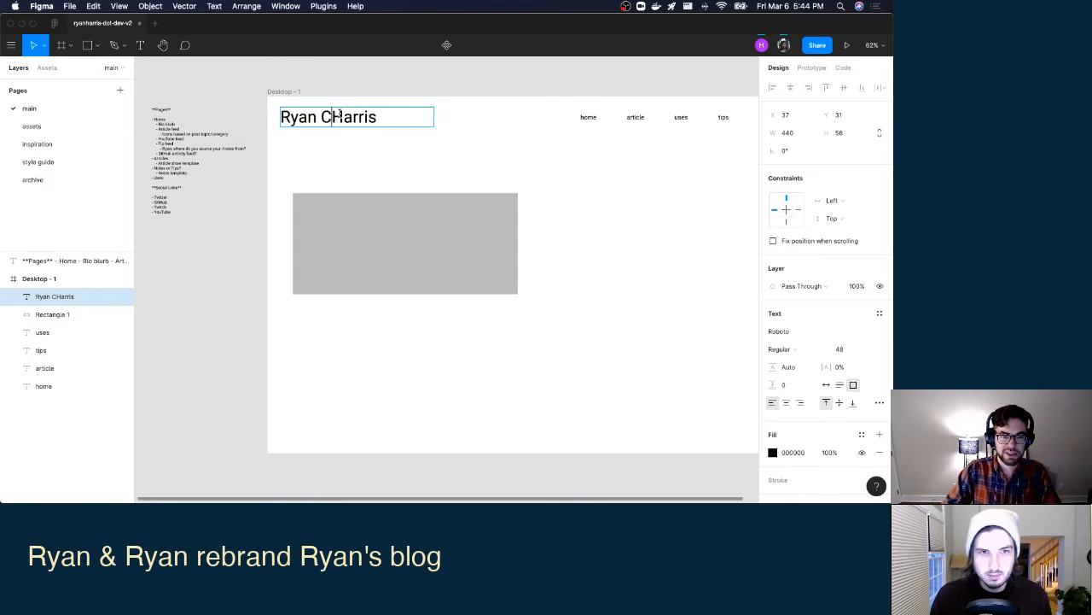
Finish correcting the site title text in the header and move it to X 43, Y 26.
key(Escape)
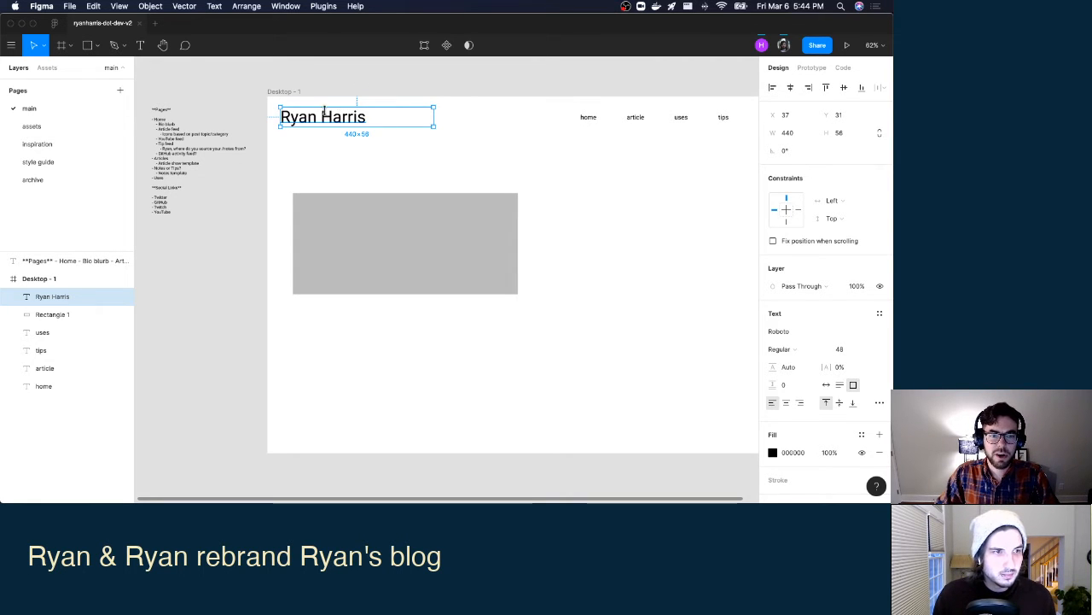
drag(325, 112, 329, 117)
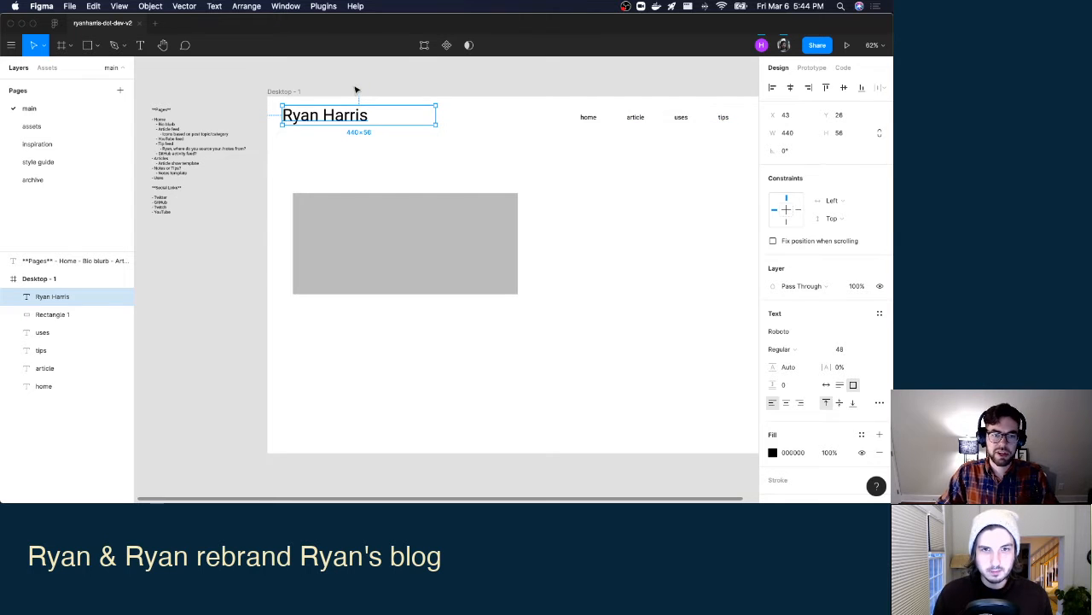
click(357, 89)
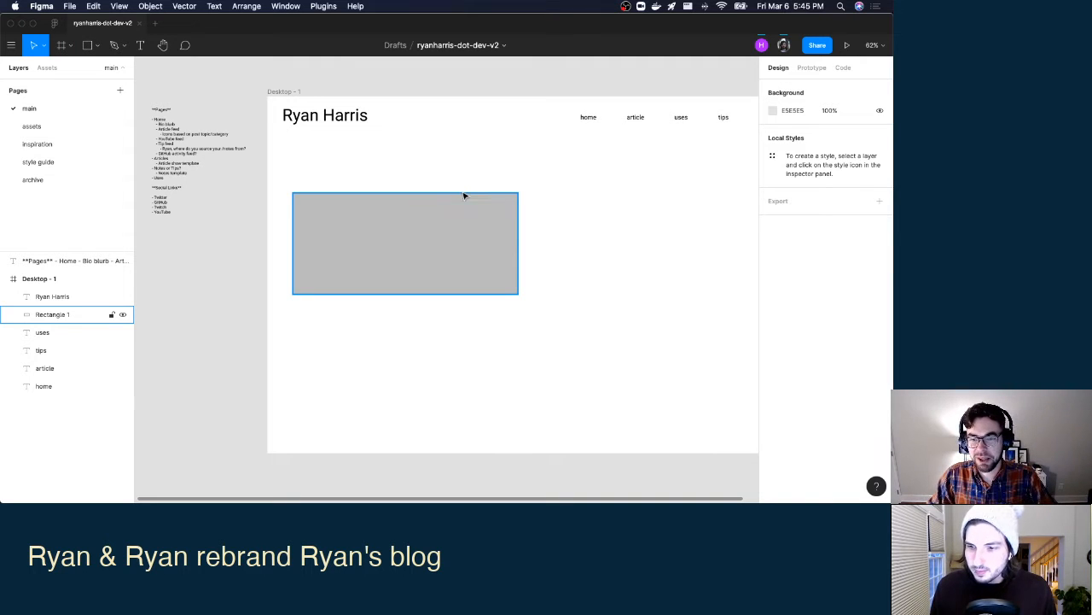
Move the grey rectangle to X 43, Y 146 in line with the title and widen it to 1353.
scroll(461, 210, down, 2)
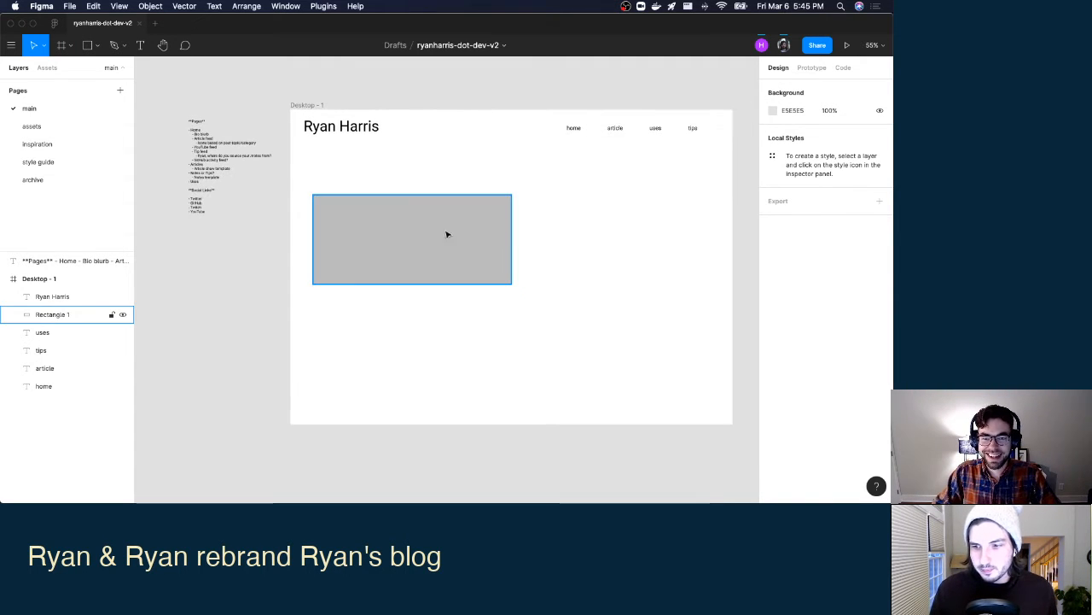
drag(382, 224, 373, 182)
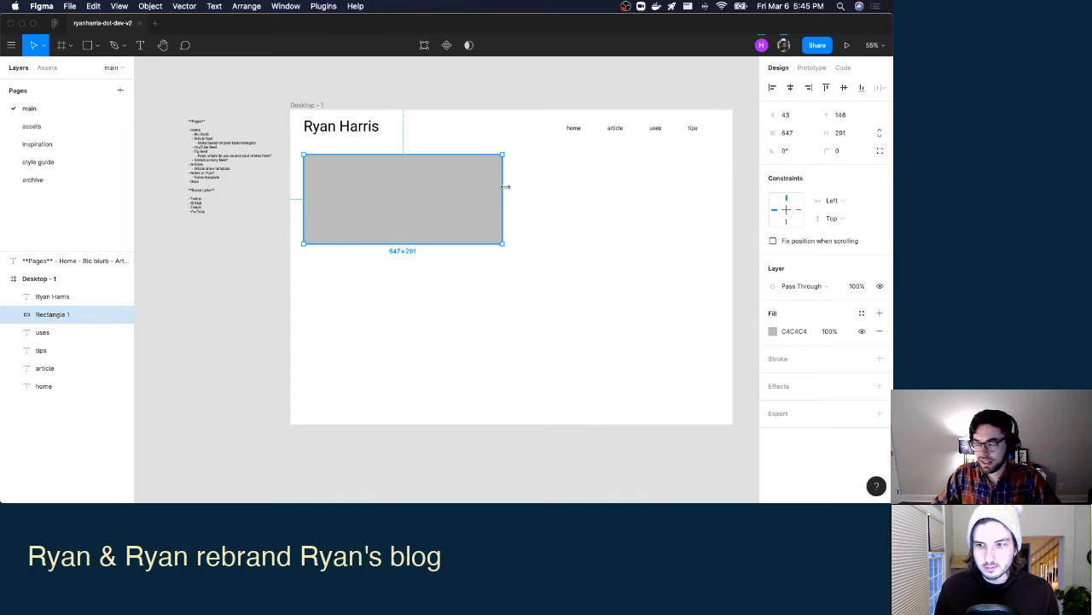
drag(505, 186, 720, 189)
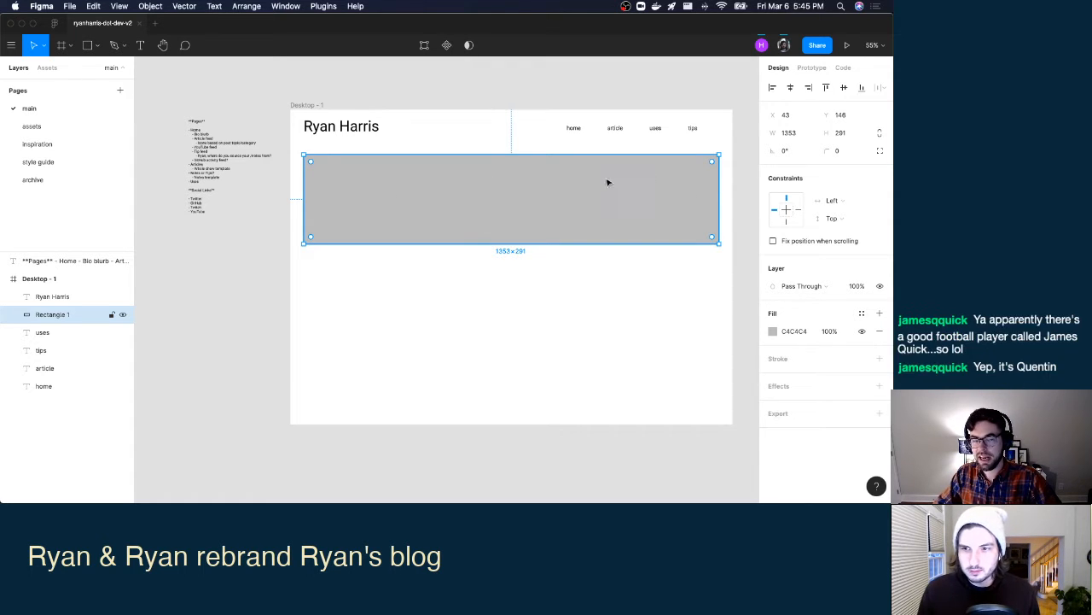
Look over the reference site screenshots on the inspiration page and return to the main page.
click(36, 143)
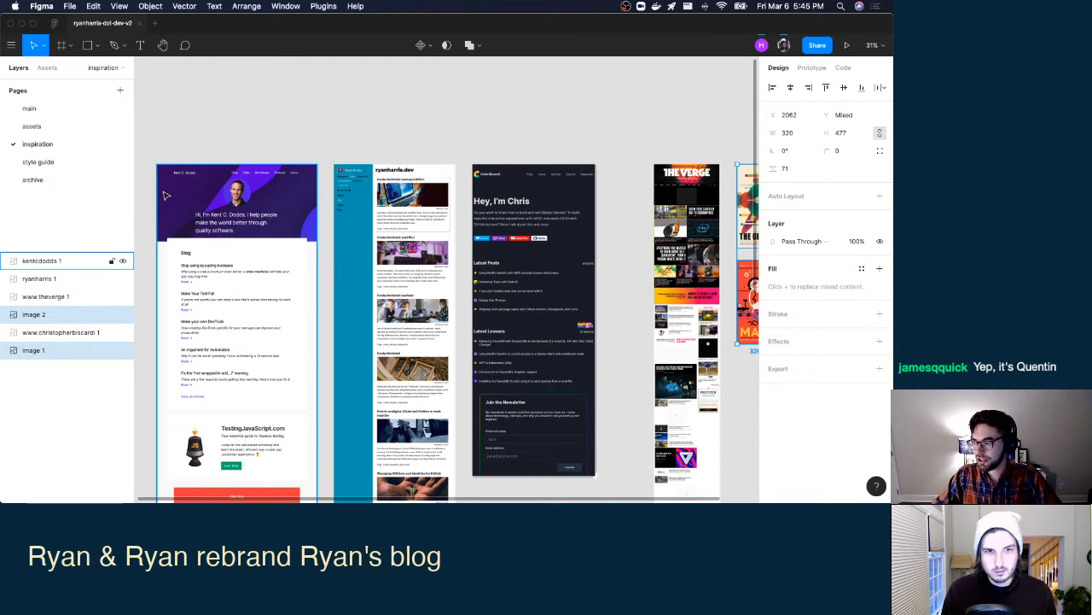
key(ctrl+Up)
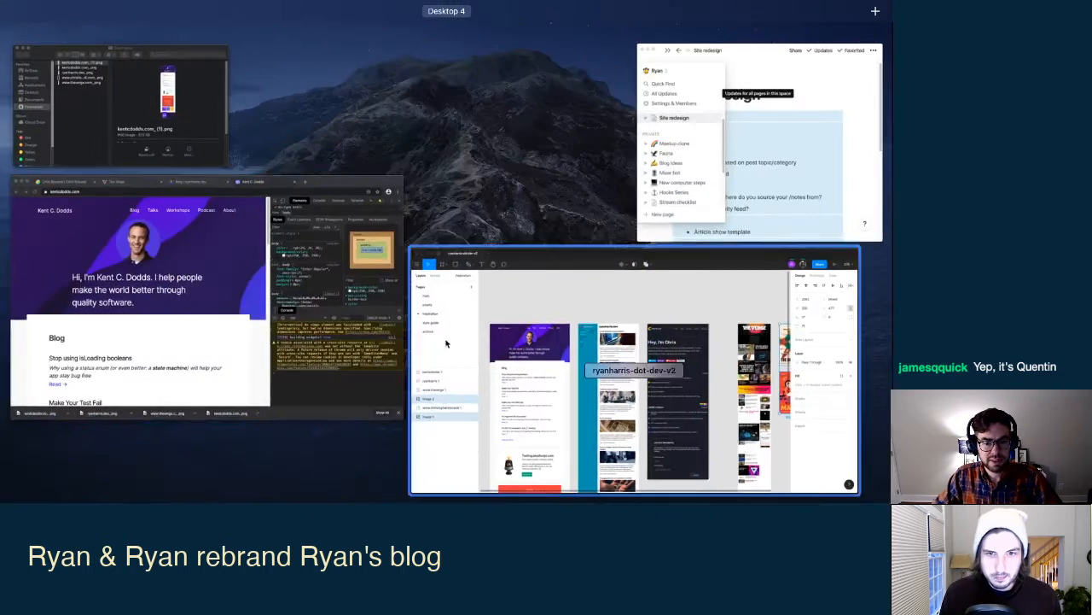
click(434, 324)
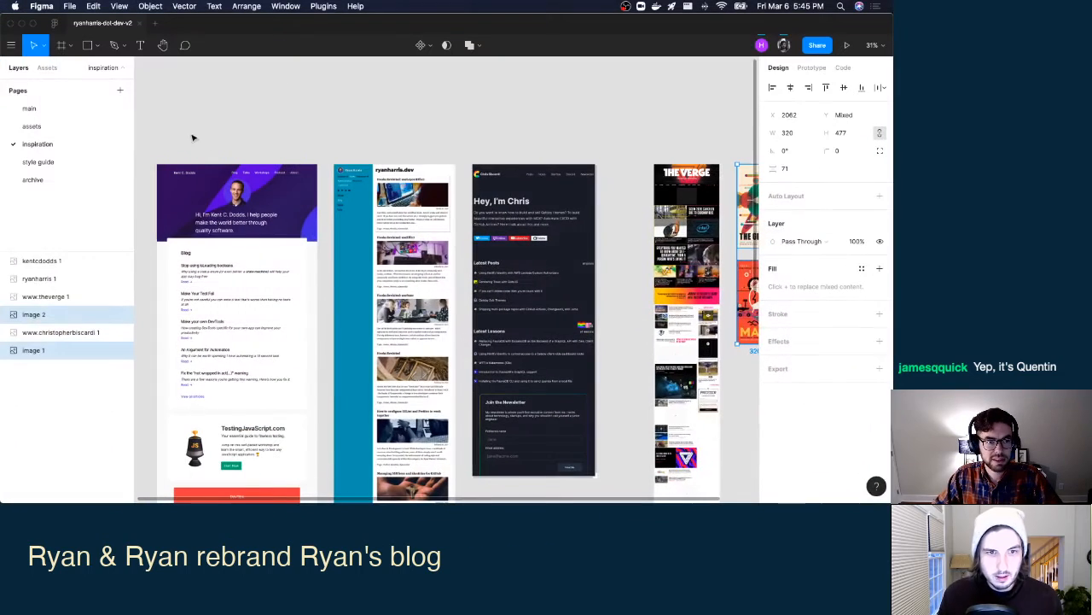
click(30, 109)
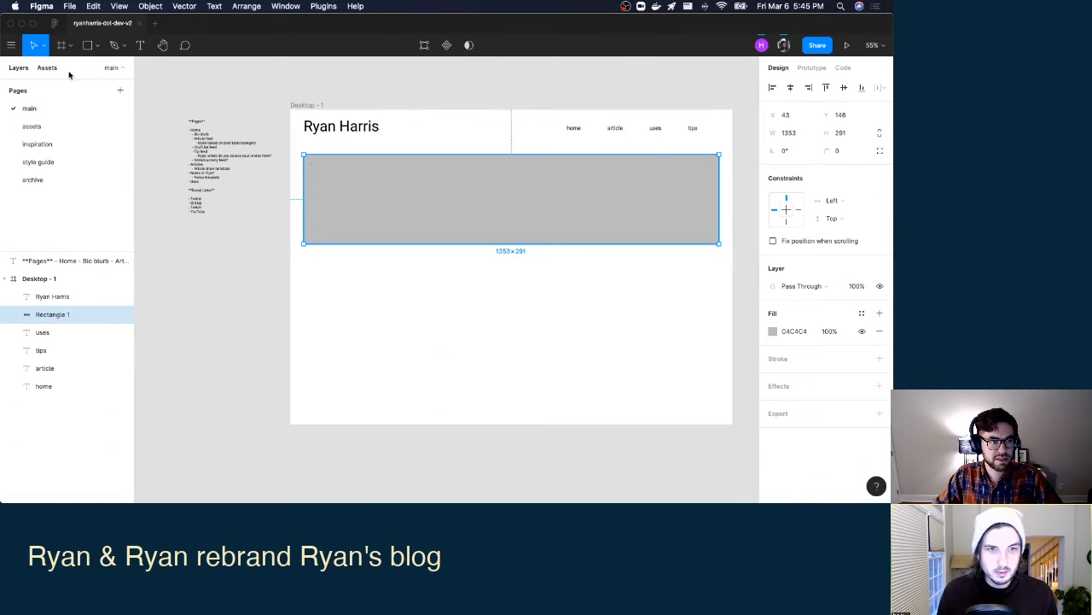
Add an auto-width tagline with the owner's first name and "Hear me roar." and centre it on the grey banner.
click(140, 44)
drag(333, 166, 696, 233)
text(I am)
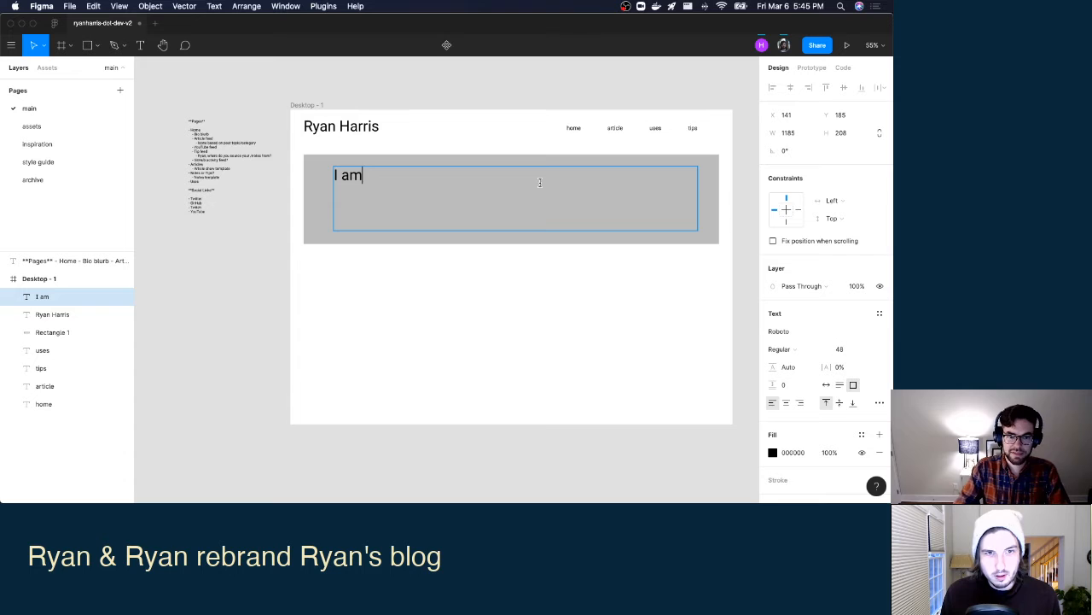
text( Ryan. Hear me roar.)
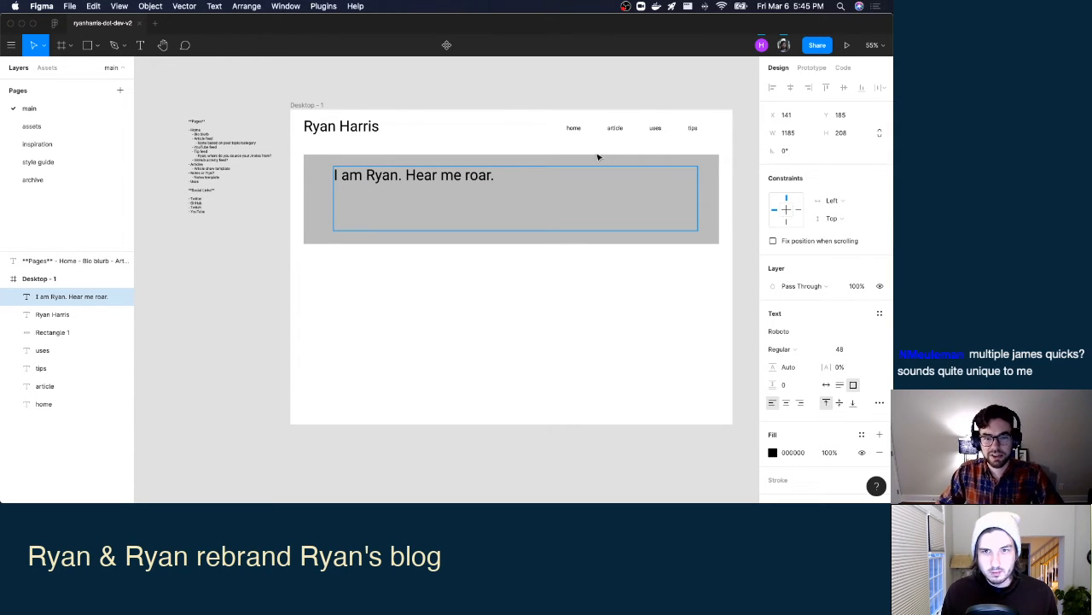
click(826, 384)
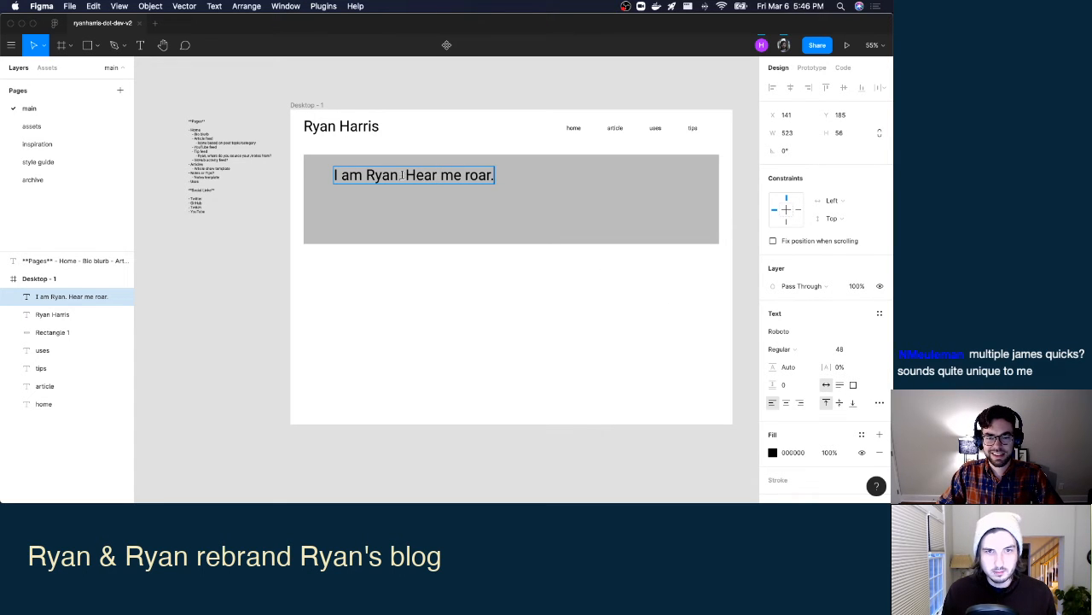
drag(431, 176, 529, 198)
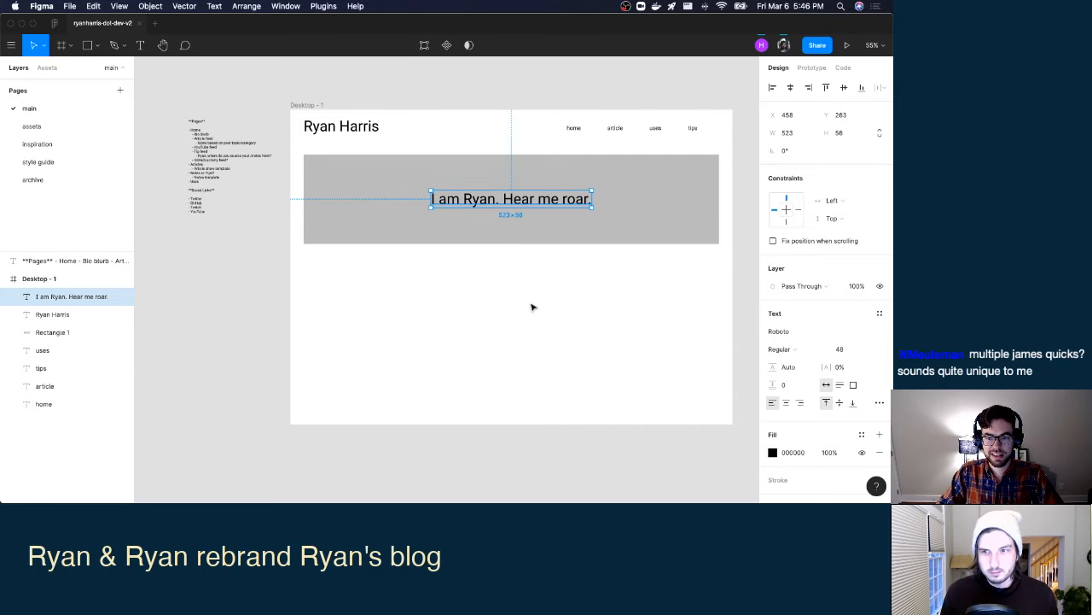
click(536, 292)
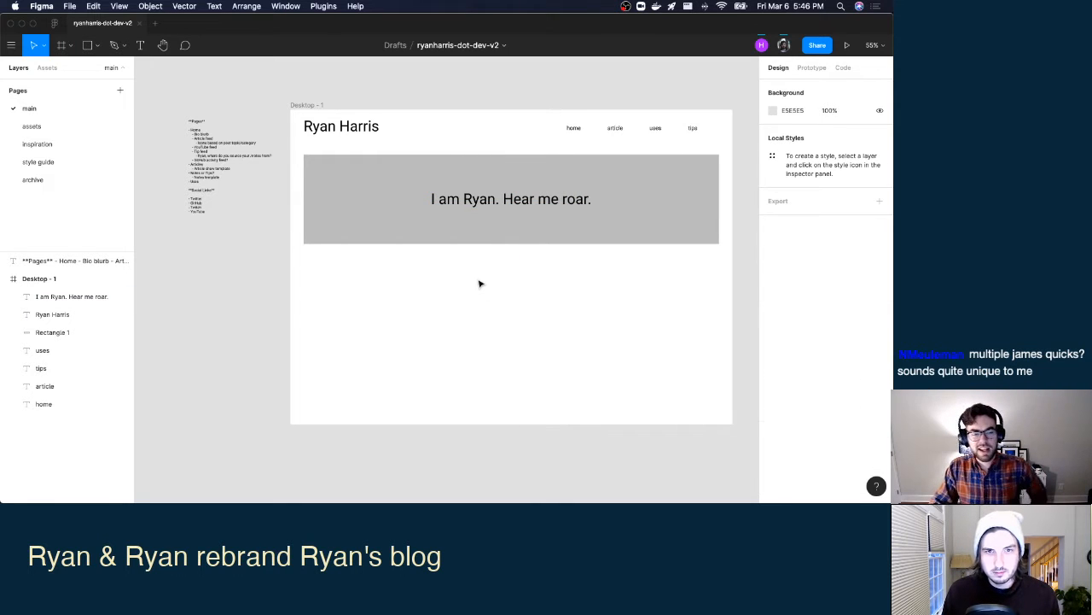
double_click(205, 136)
click(237, 136)
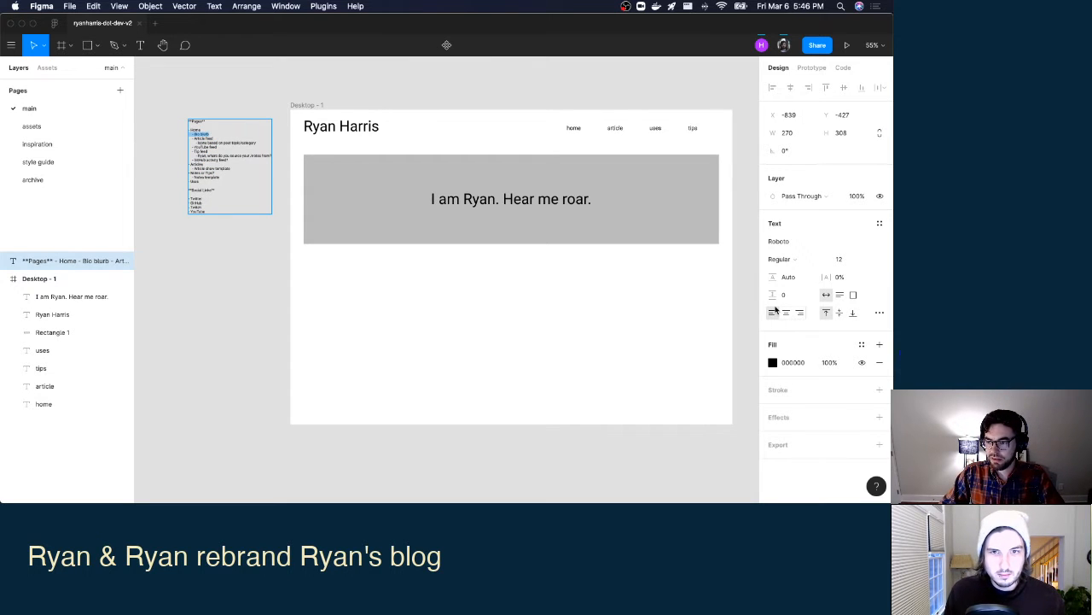
click(800, 259)
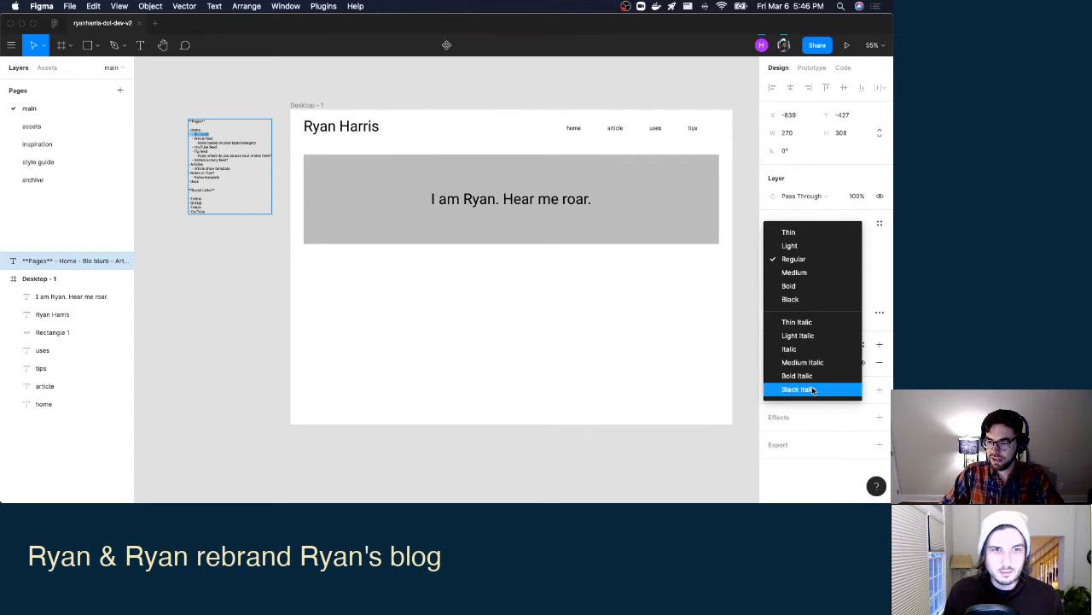
click(233, 284)
double_click(212, 138)
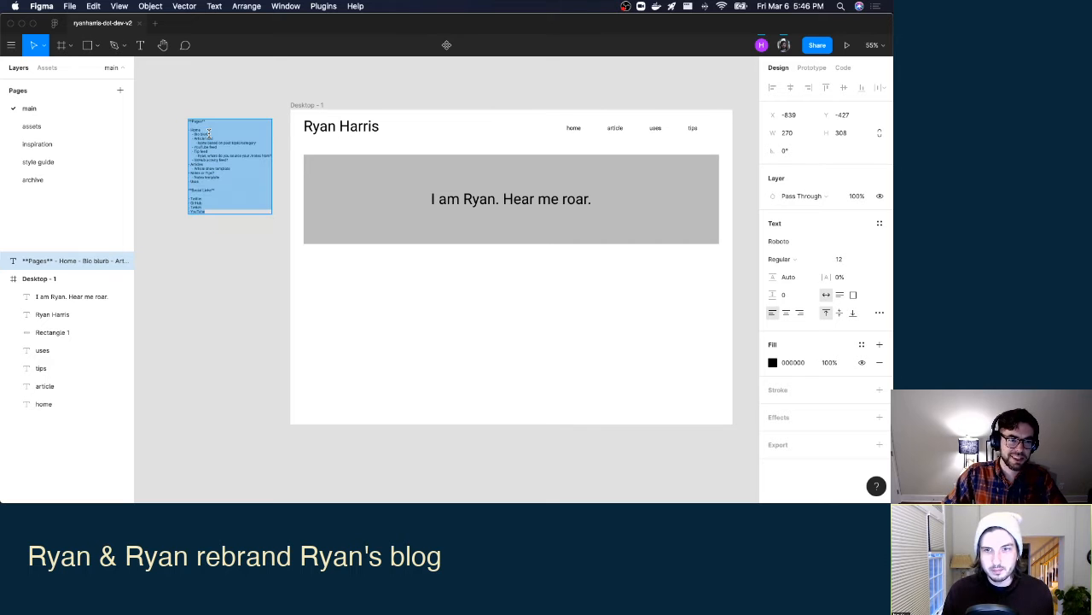
scroll(222, 154, up, 3)
scroll(228, 159, down, 3)
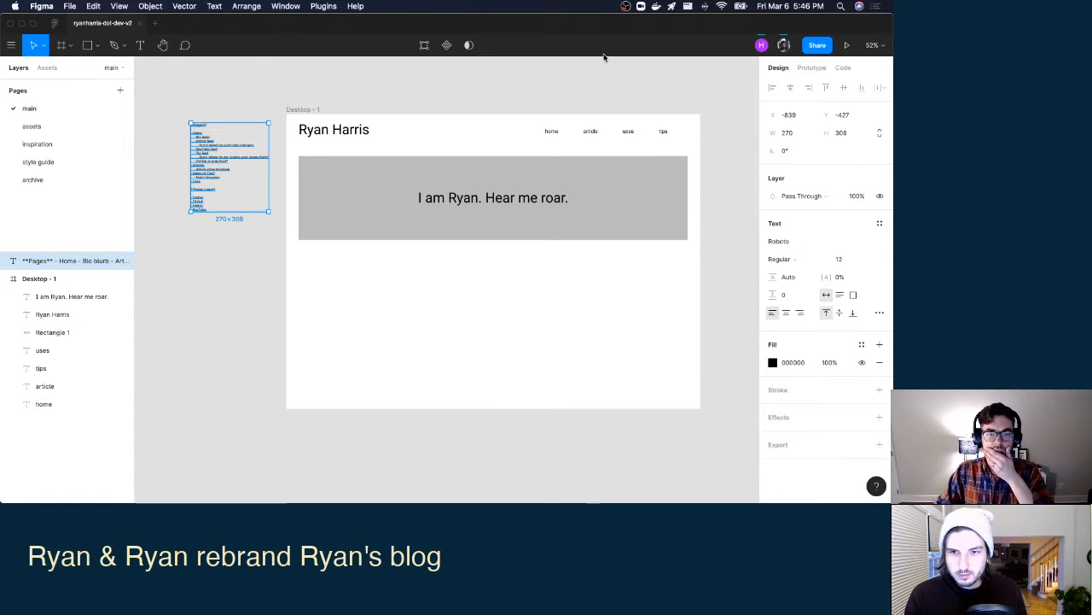
drag(535, 184, 519, 201)
key(super+z)
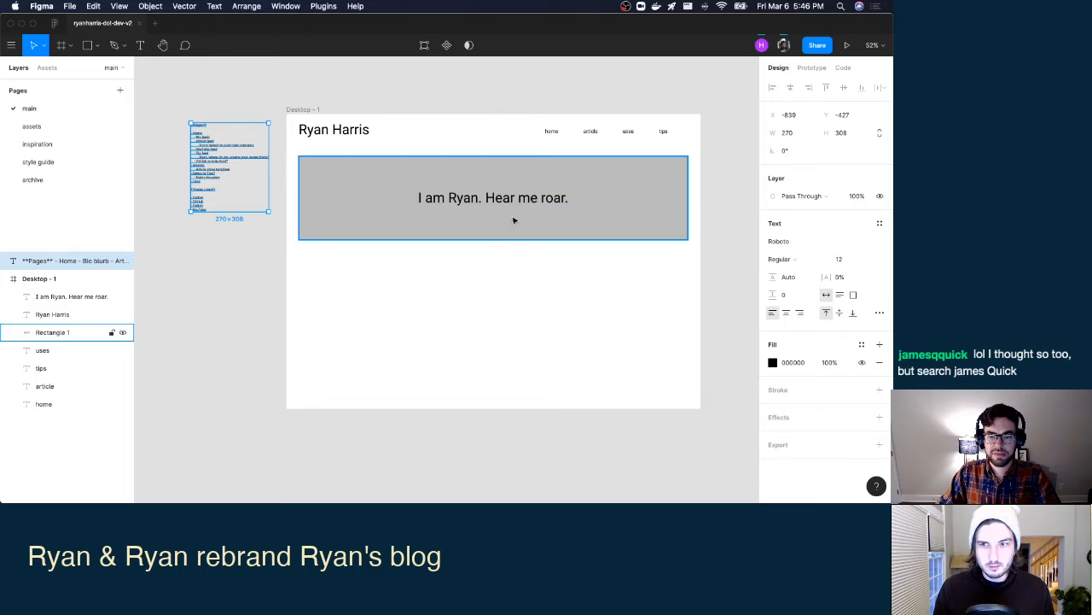
Move the grey banner and its tagline up together slightly, closer to the header.
click(507, 288)
drag(586, 296, 504, 178)
click(210, 311)
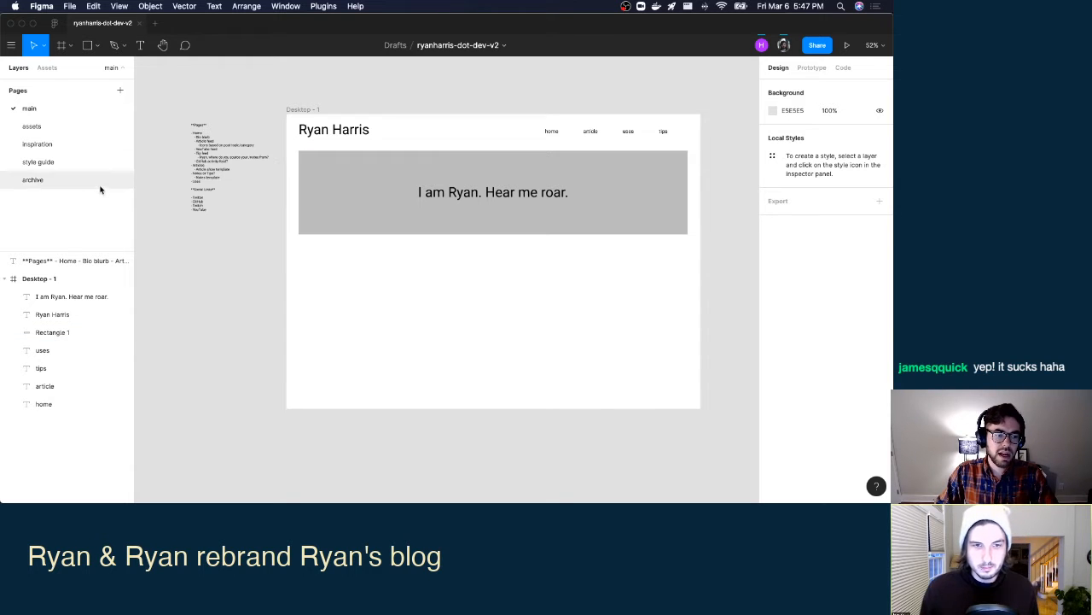
Duplicate the grey banner rectangle and place the copy below it at X 43, Y 475.
click(85, 46)
key(v)
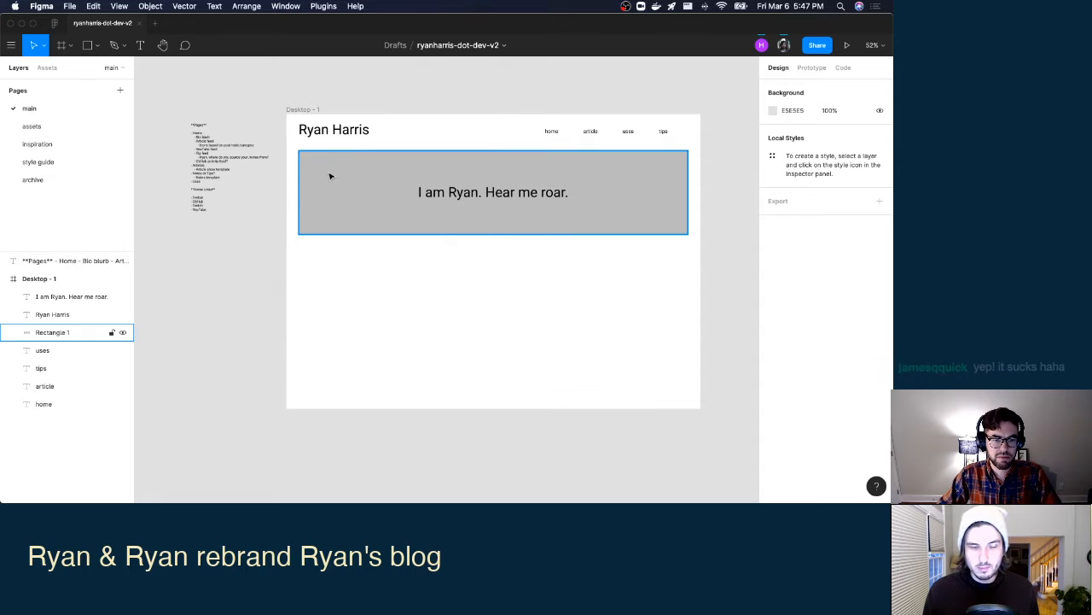
click(331, 175)
key(super+d)
drag(450, 217, 451, 315)
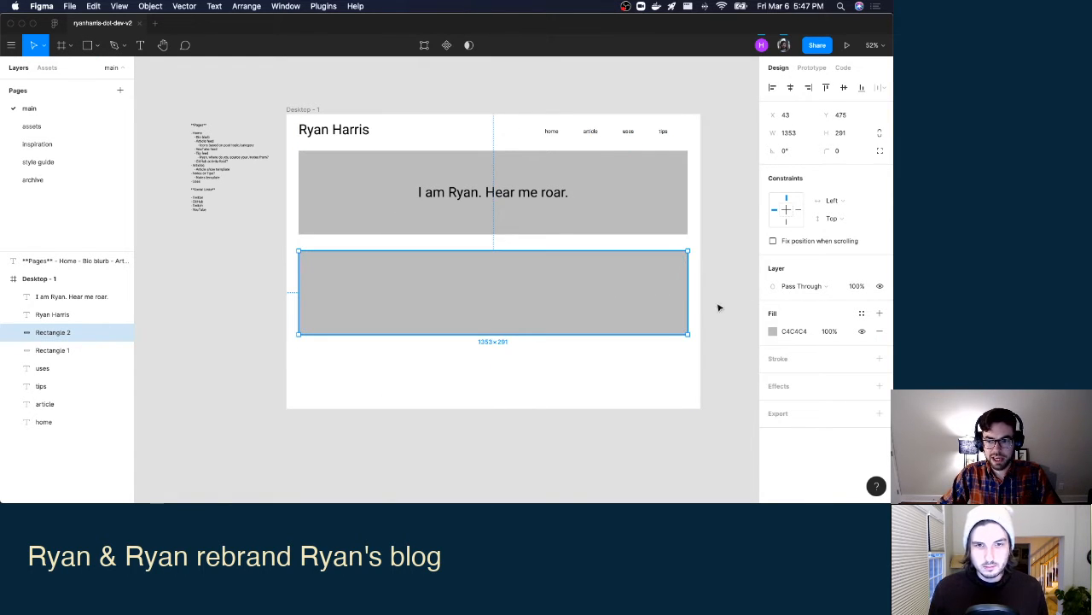
Narrow the lower rectangle to 520 wide and place a copy beside it, flush with the banner's right edge.
drag(678, 293, 643, 294)
key(super+v)
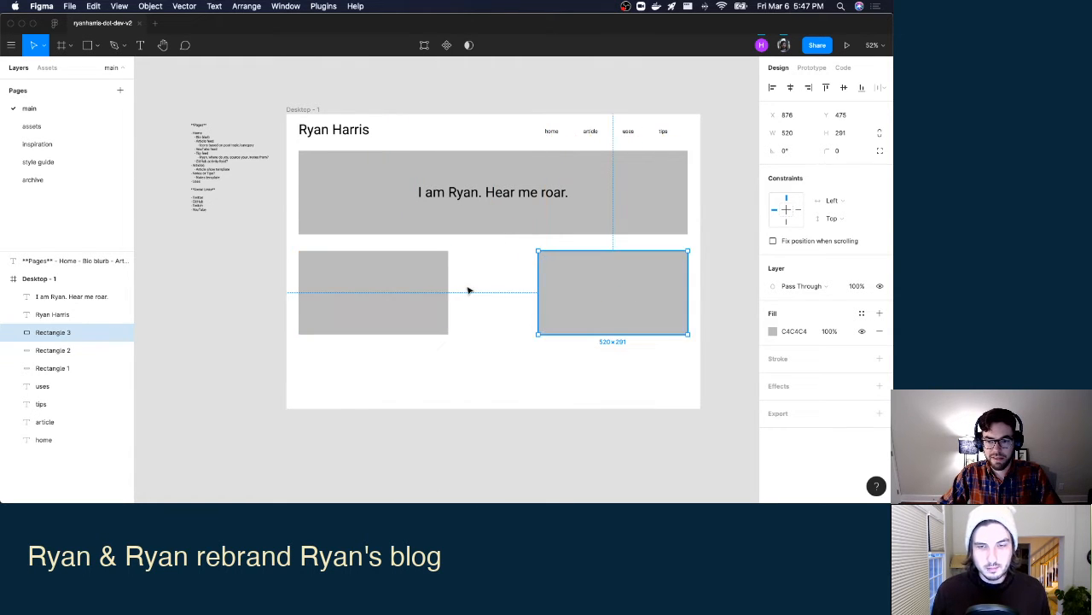
Widen the two lower rectangles toward each other, making the right one 635 wide and leaving a narrow gap between them.
click(407, 287)
drag(449, 288, 506, 283)
click(558, 283)
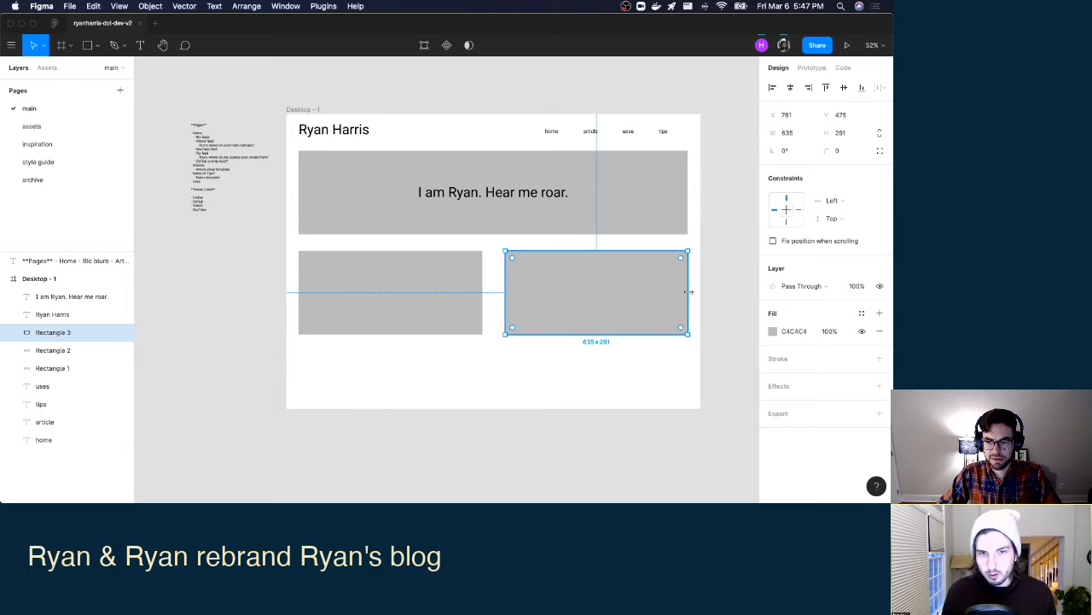
click(744, 265)
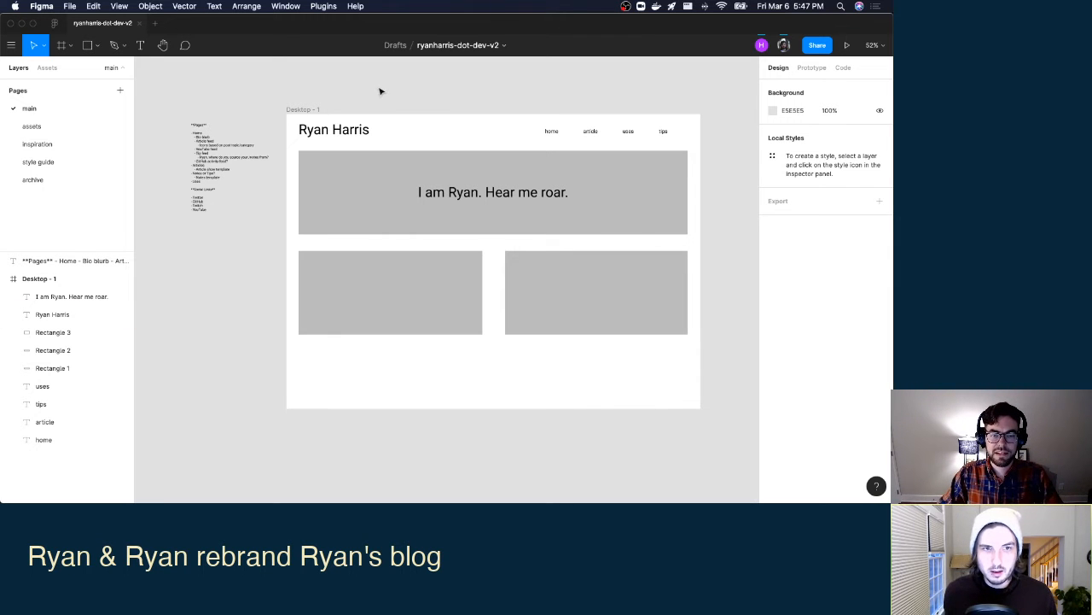
Switch to Chrome and compare the kentcdodds.com home page with and without the developer tools open.
key(ctrl+Up)
click(529, 291)
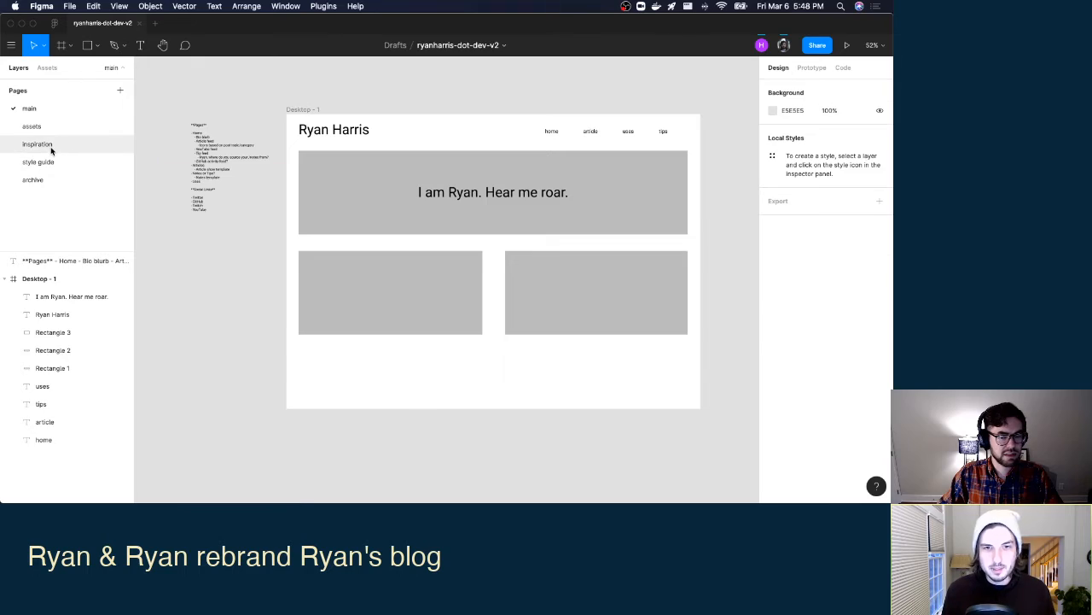
click(47, 144)
key(ctrl+Up)
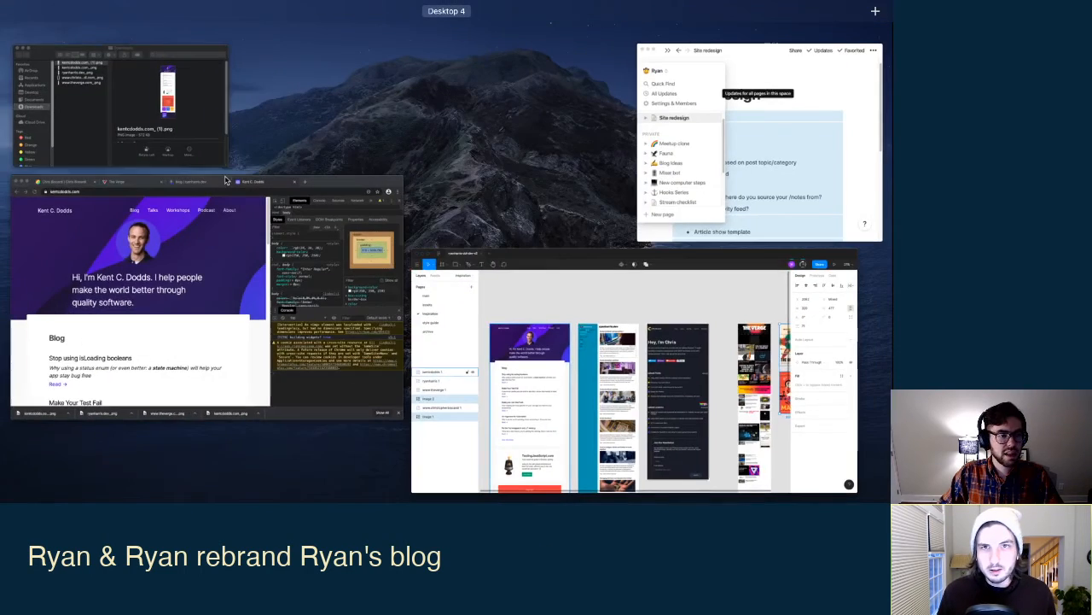
click(133, 188)
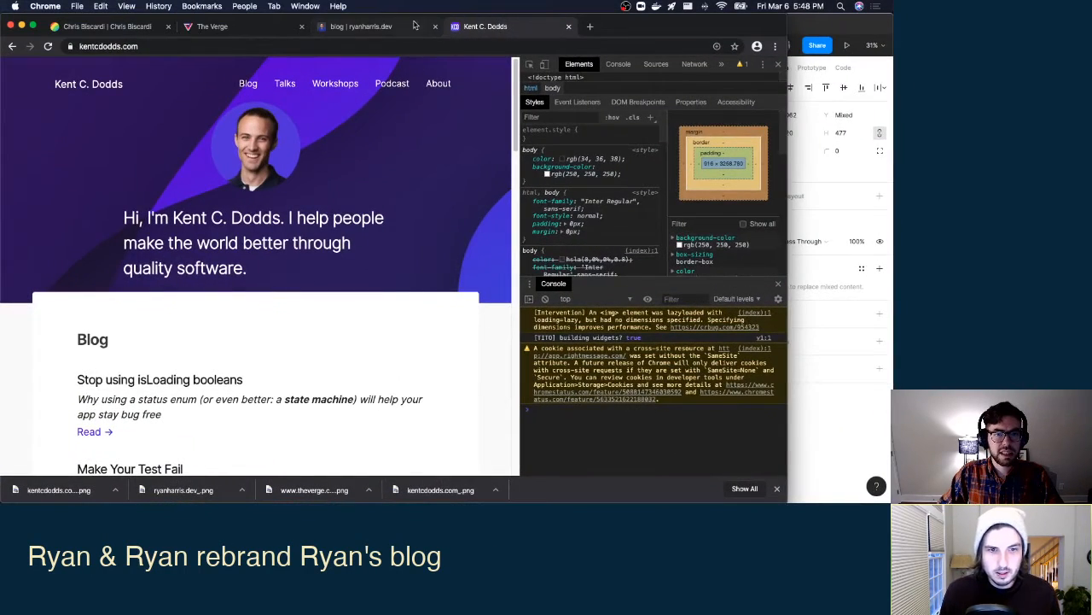
key(super+alt+i)
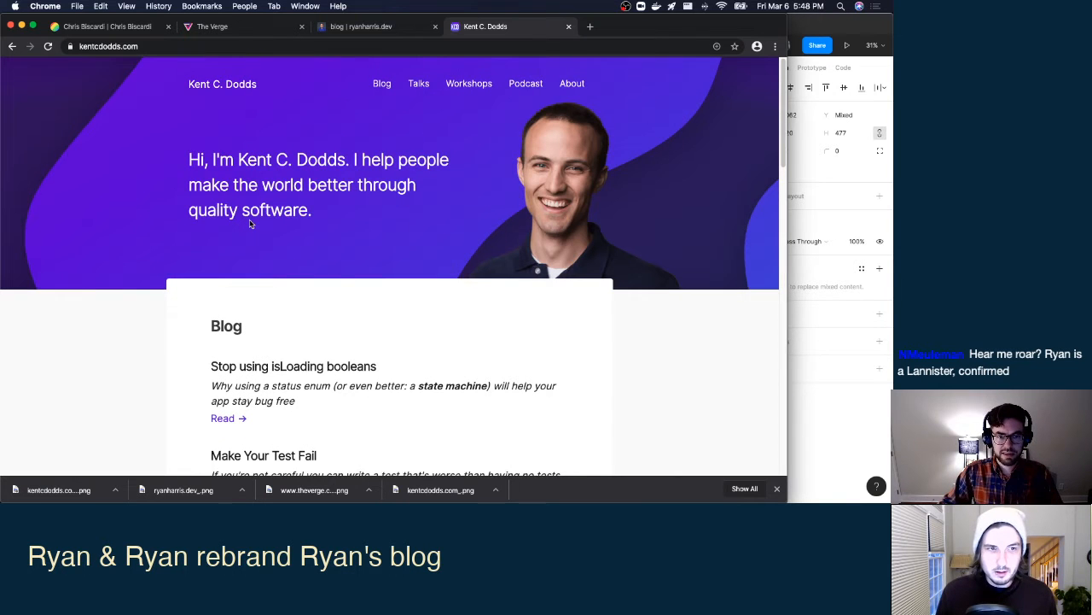
key(super+alt+i)
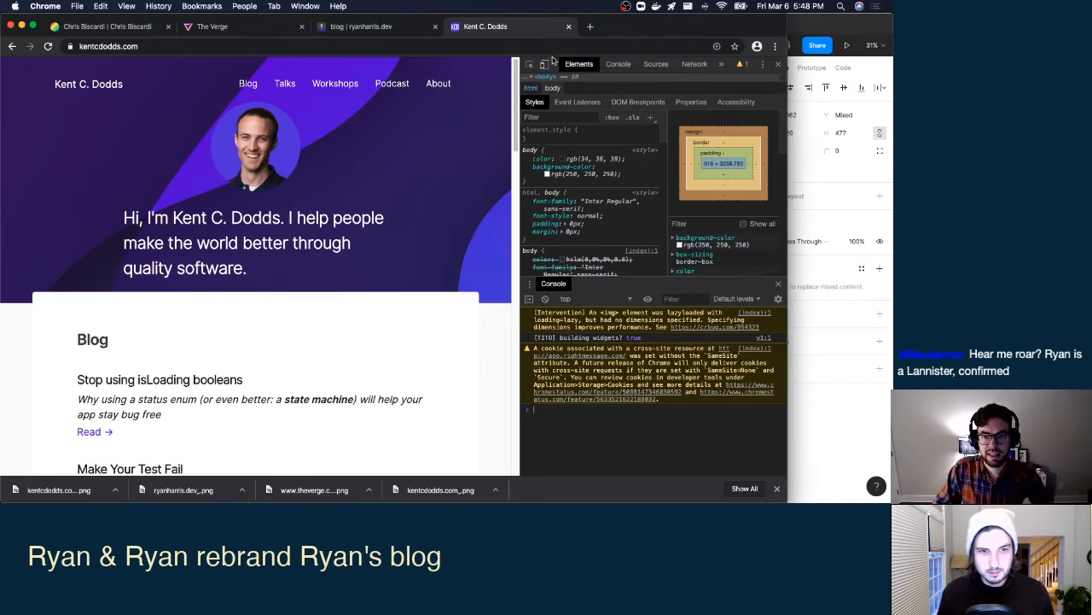
Inspect the styles of the hero container and the blog content card on kentcdodds.com, and return to Figma.
click(529, 65)
click(449, 130)
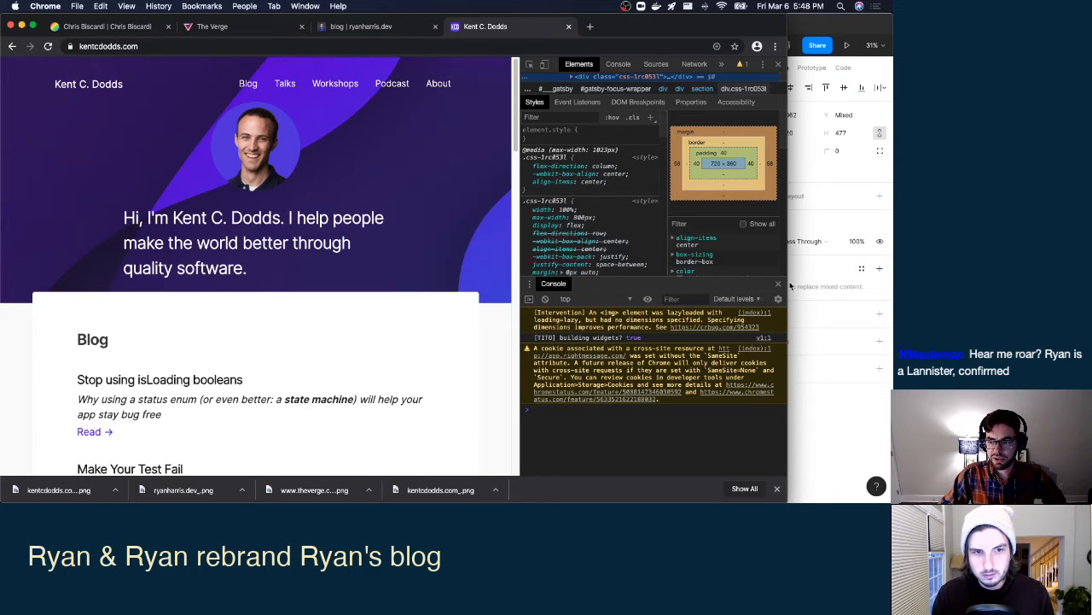
click(780, 284)
scroll(597, 171, up, 2)
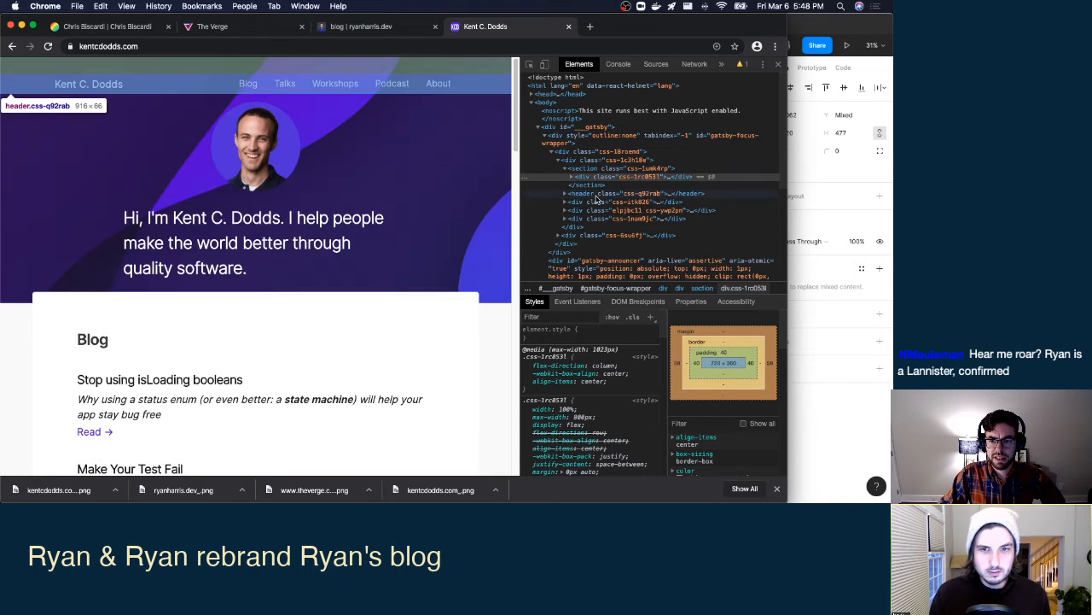
click(598, 203)
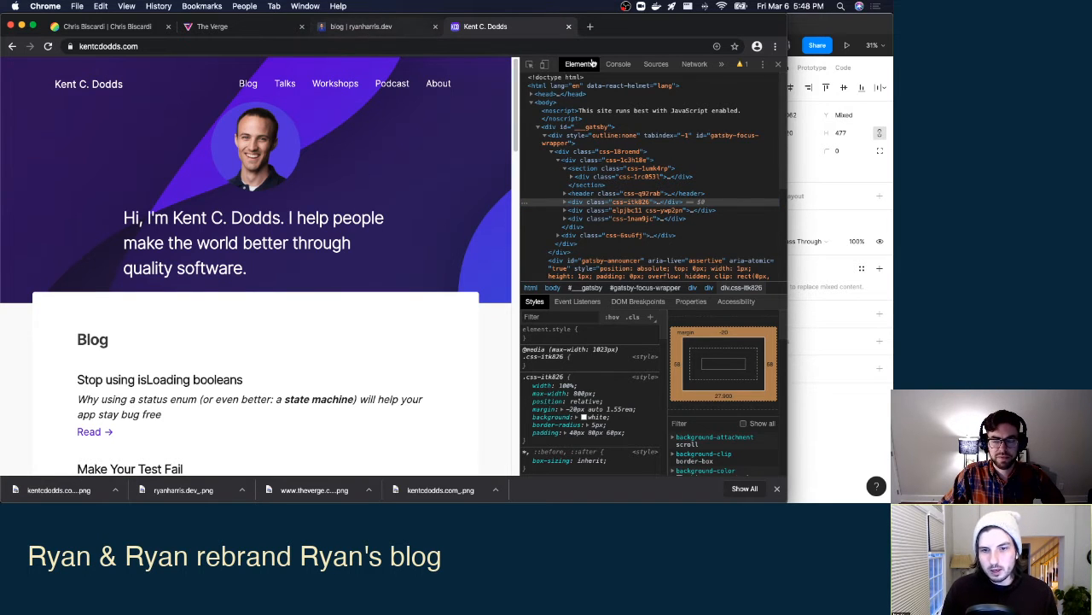
click(862, 28)
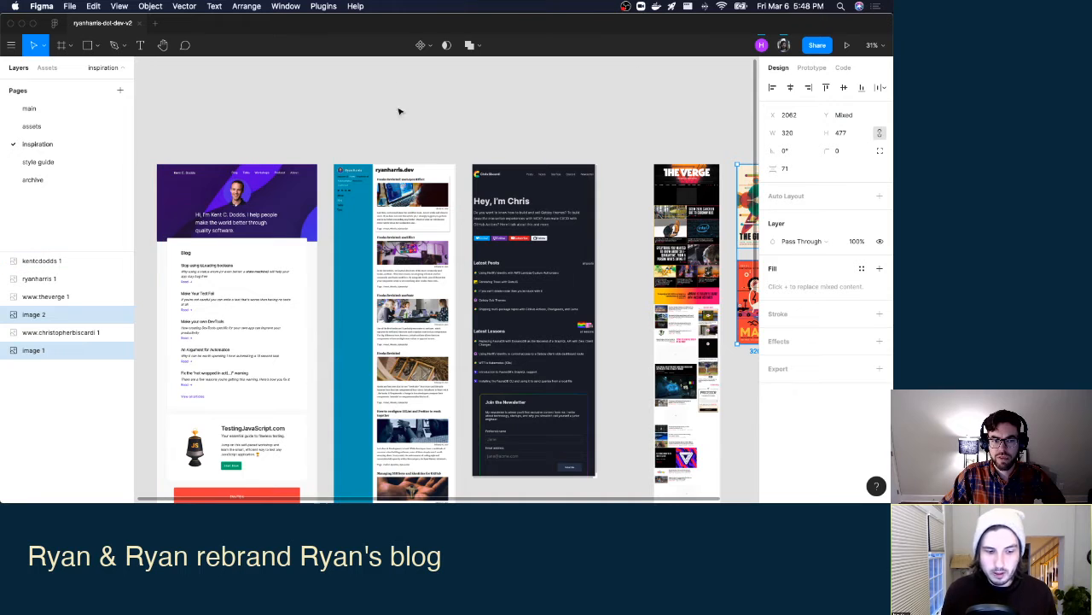
Return to the main page, show the canvas rulers, and shift the Desktop - 1 frame slightly.
click(41, 110)
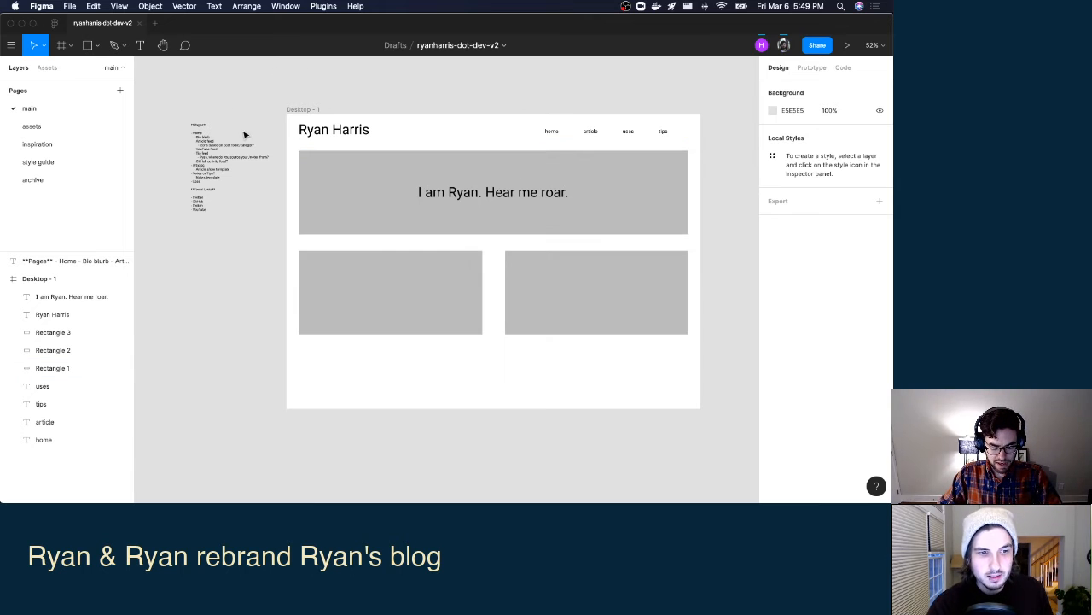
key(shift+r)
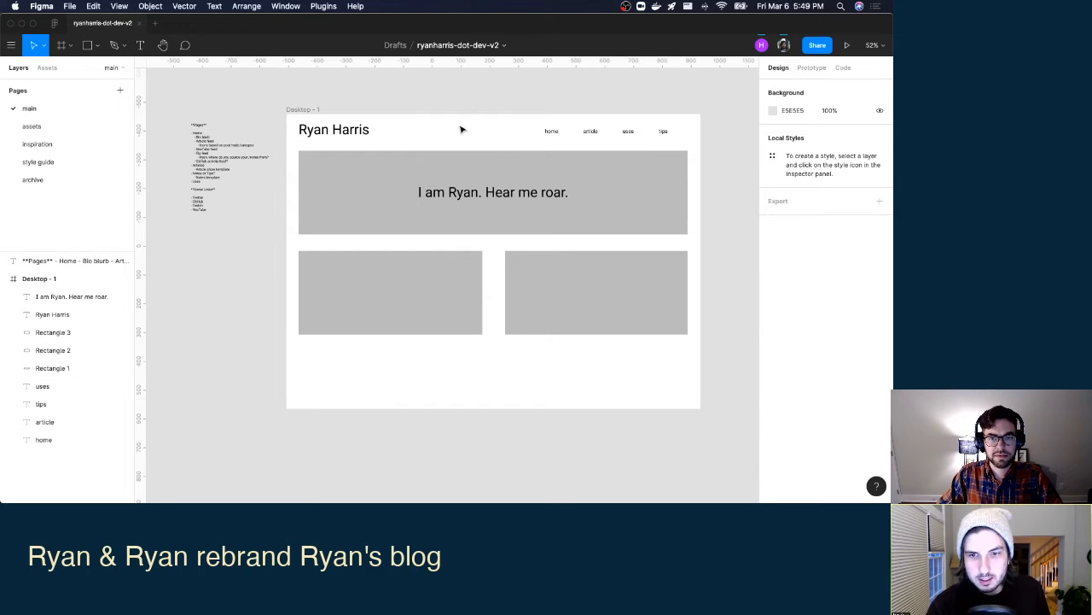
mouse_move(301, 111)
mouse_down()
mouse_move(415, 105)
mouse_move(307, 113)
mouse_up()
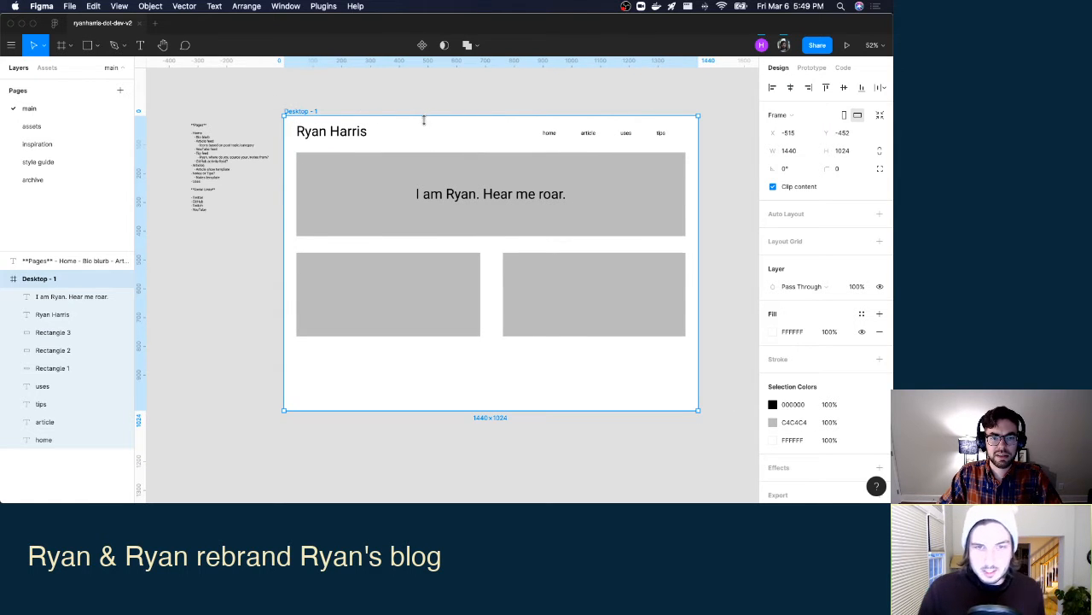
click(728, 120)
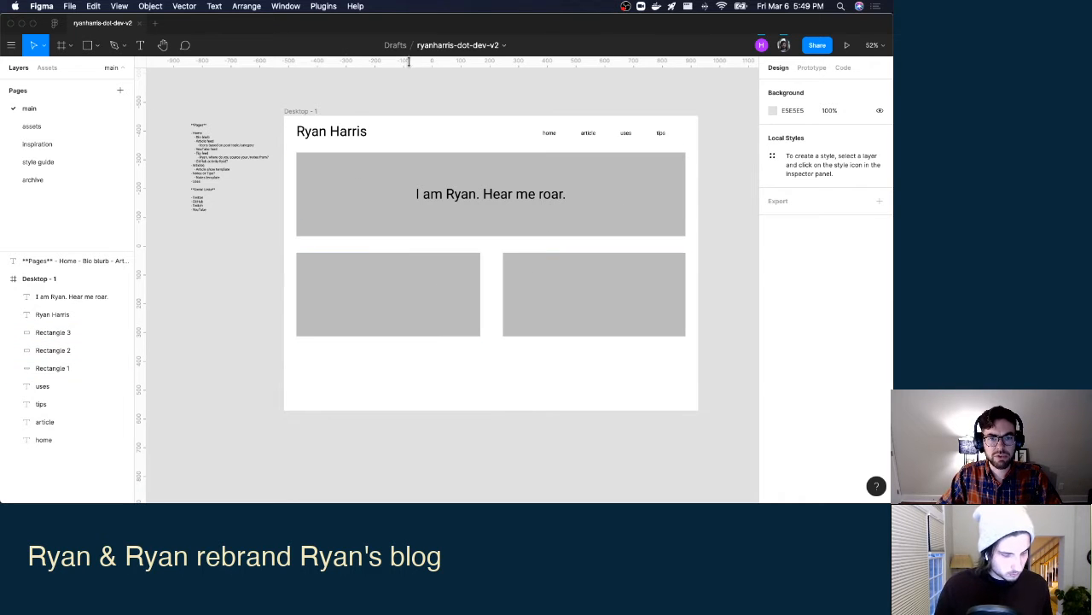
click(284, 112)
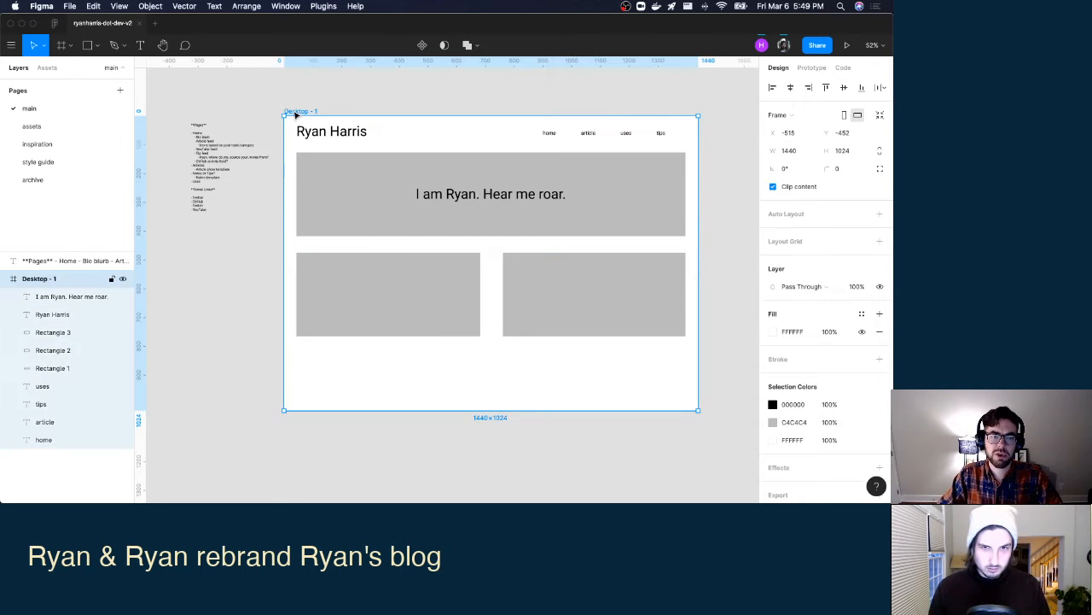
Narrow the hero banner rectangle to 903 wide, keeping its left edge in place.
click(591, 177)
drag(687, 175, 585, 183)
key(super+z)
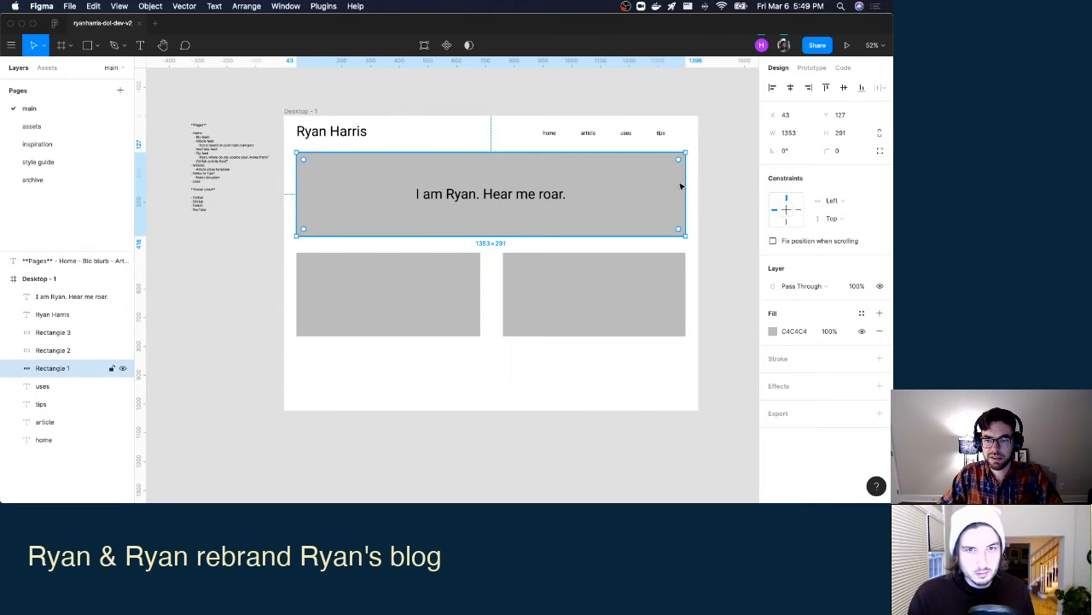
drag(684, 181, 556, 181)
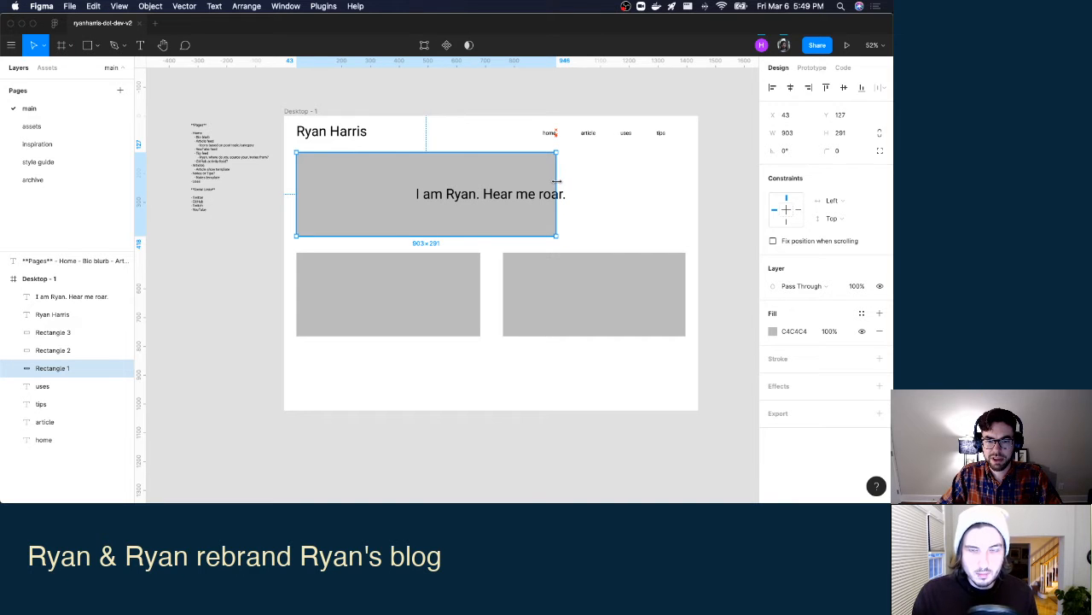
Move the hero banner rectangle to the right so it sits roughly centered in the frame.
drag(446, 179, 519, 179)
key(shift+Right)
key(shift+Right)
key(shift+Right)
key(shift+Right)
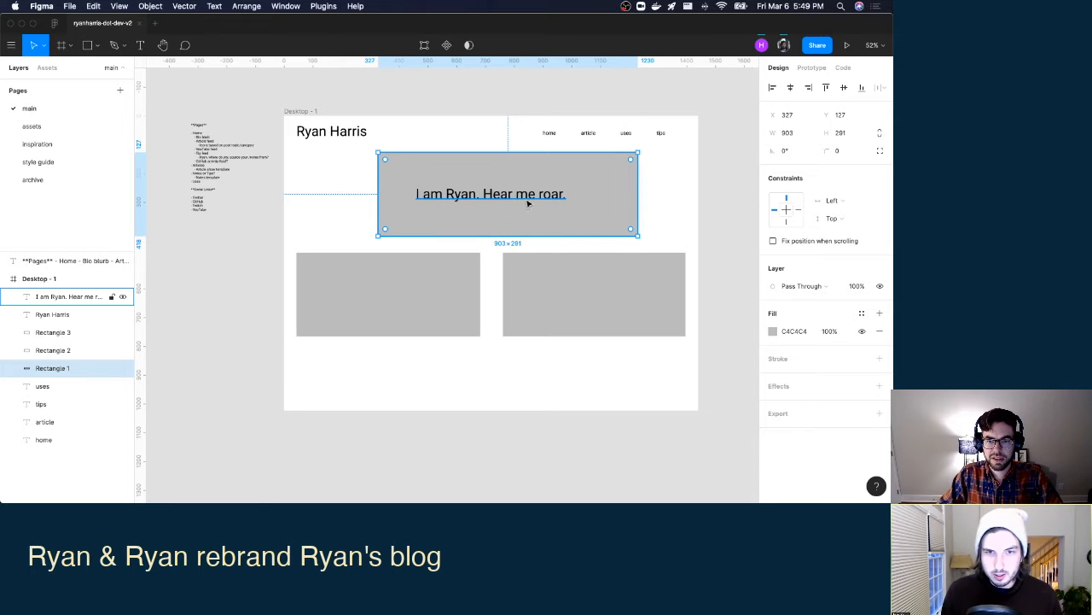
key(shift+Left)
key(shift+Left)
Narrow the two lower rectangles to the banner's outer edges, making the right one 447 and the left one 376 wide.
click(579, 302)
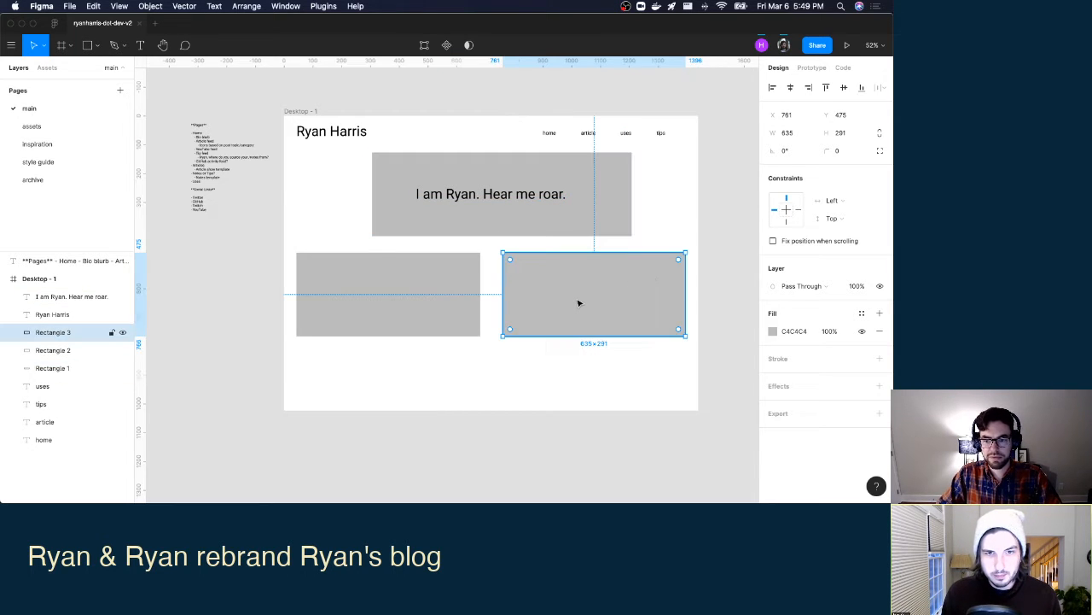
drag(685, 268, 632, 269)
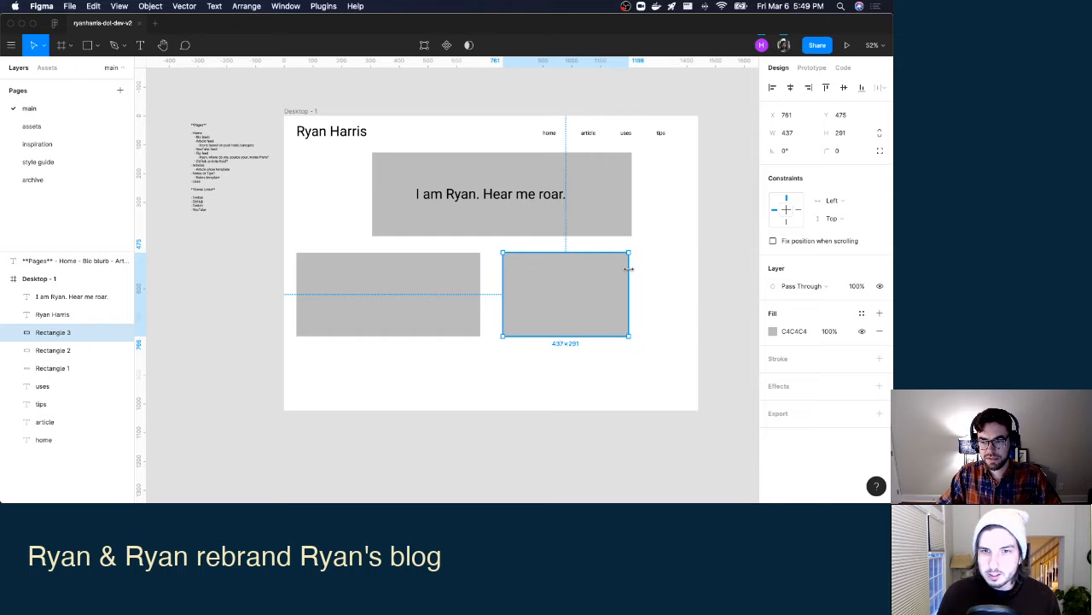
click(364, 276)
drag(296, 282, 372, 279)
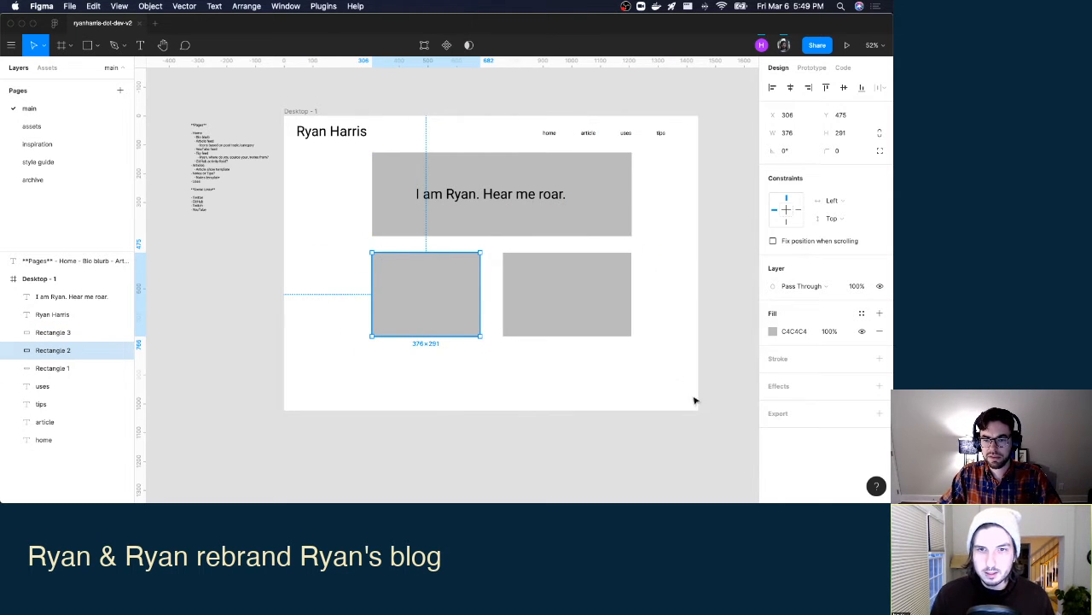
Align the banner, its text and the lower rectangles by horizontal centers, and spread the two lower rectangles back to the banner's edges.
drag(681, 376, 370, 151)
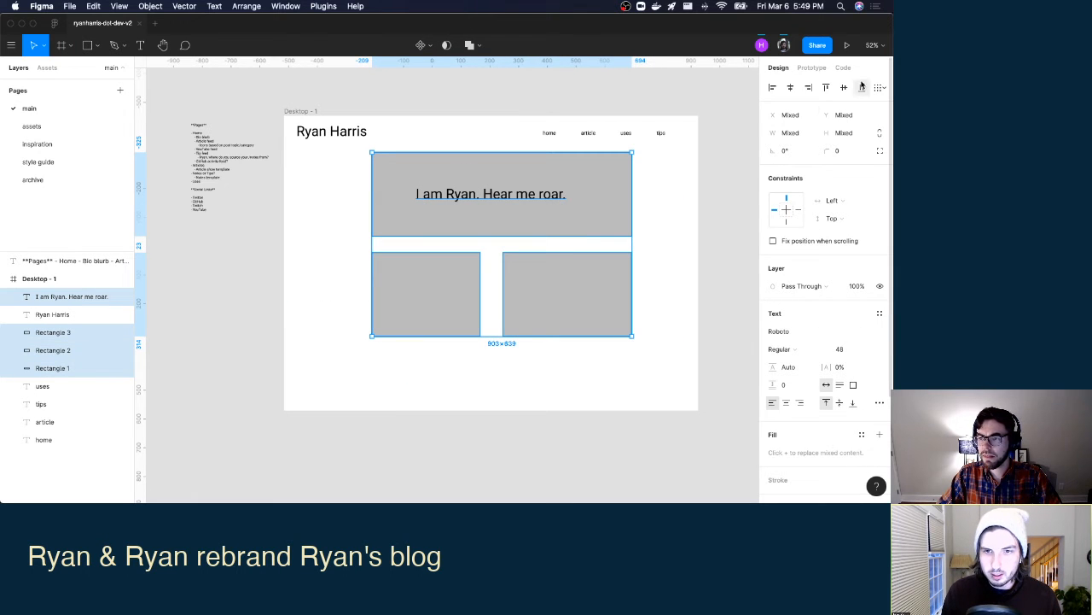
click(791, 88)
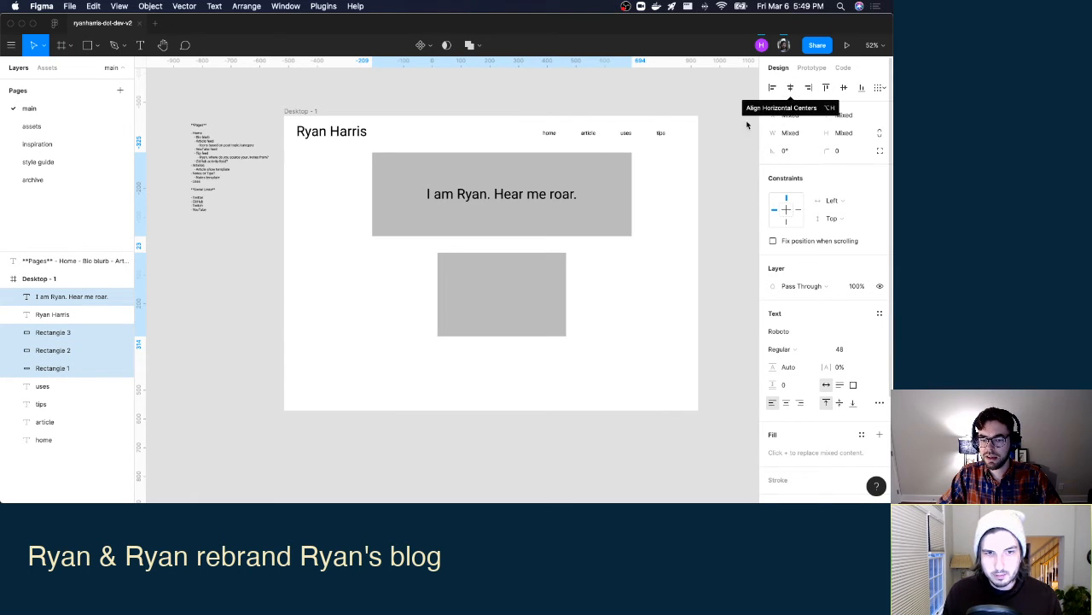
click(615, 283)
click(553, 306)
drag(553, 305, 625, 293)
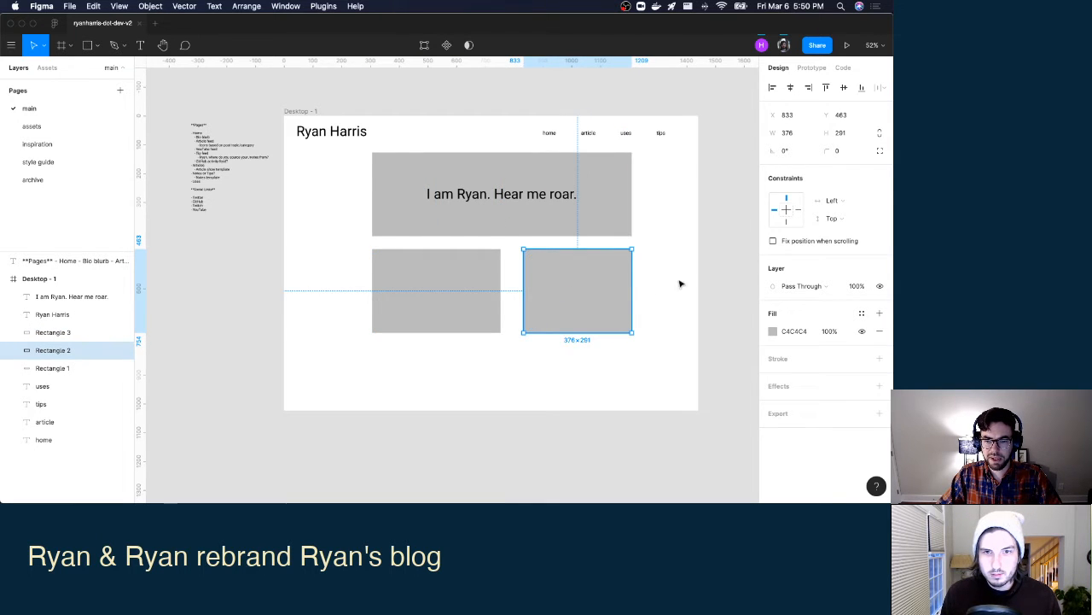
click(728, 246)
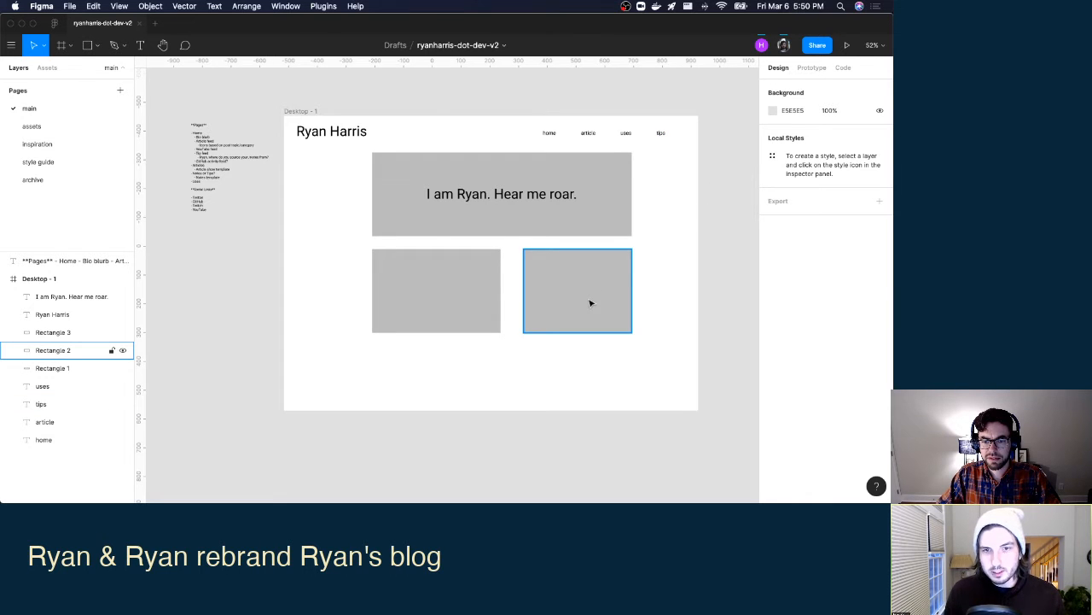
Widen the right lower rectangle toward the left one, leaving a narrow gap between them.
click(465, 296)
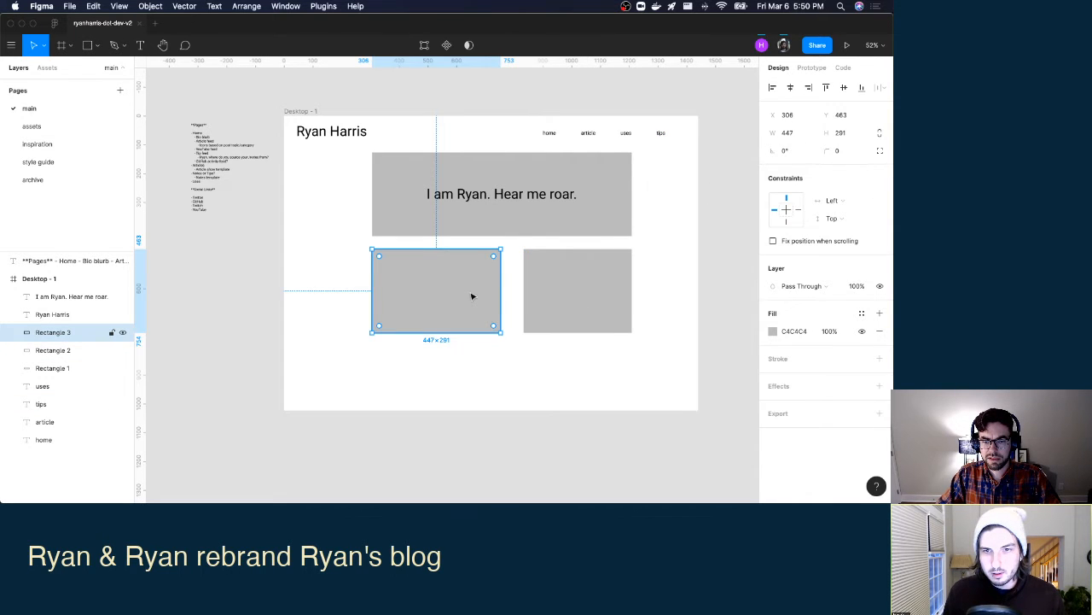
click(522, 293)
drag(523, 293, 504, 294)
click(719, 241)
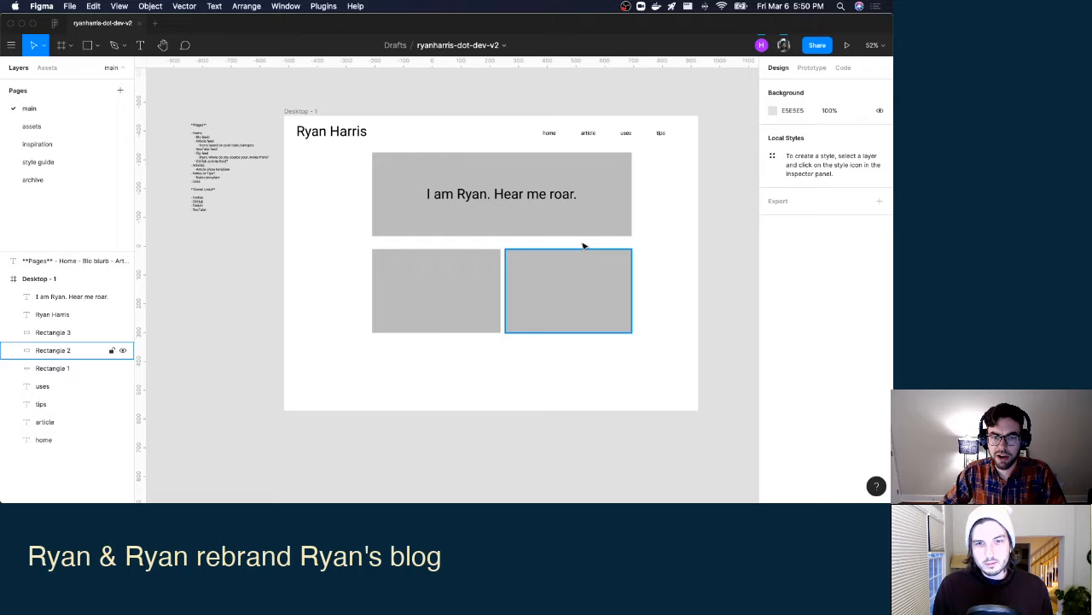
Line up the site title with the banner's left edge and the four navigation links with its right edge.
drag(350, 135, 422, 131)
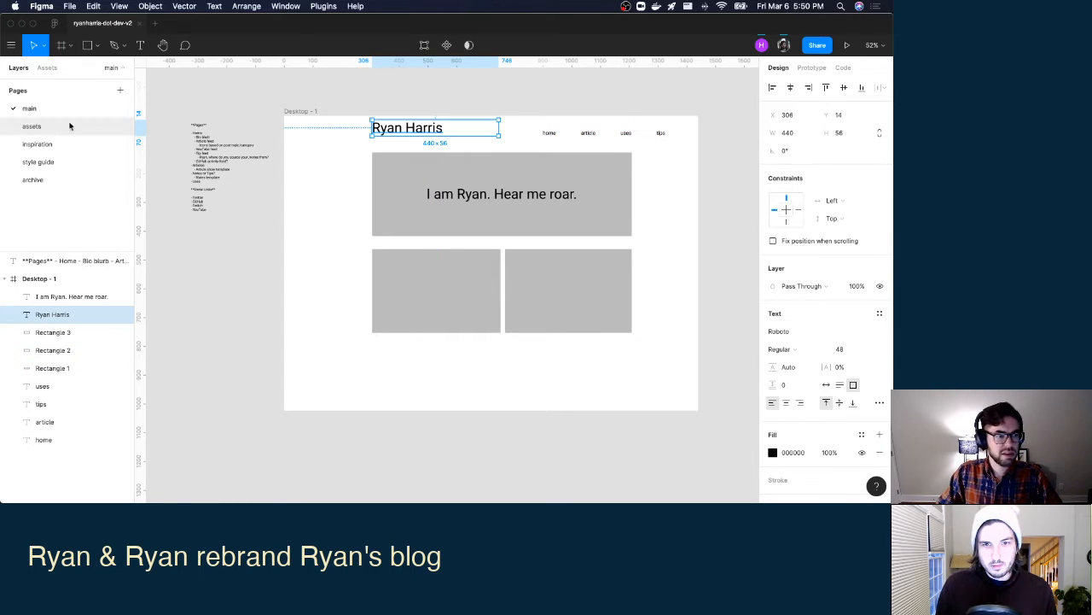
click(47, 389)
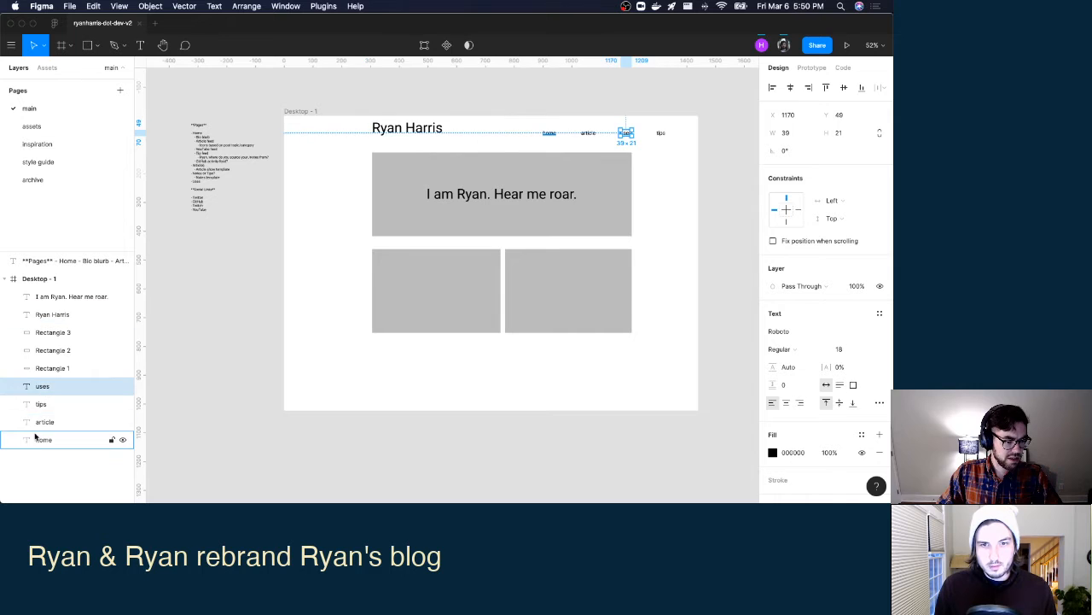
shift+click(43, 439)
drag(576, 136, 541, 135)
key(Escape)
Narrow the right lower rectangle from its left side and widen the left one to 610, keeping a small gap.
click(395, 278)
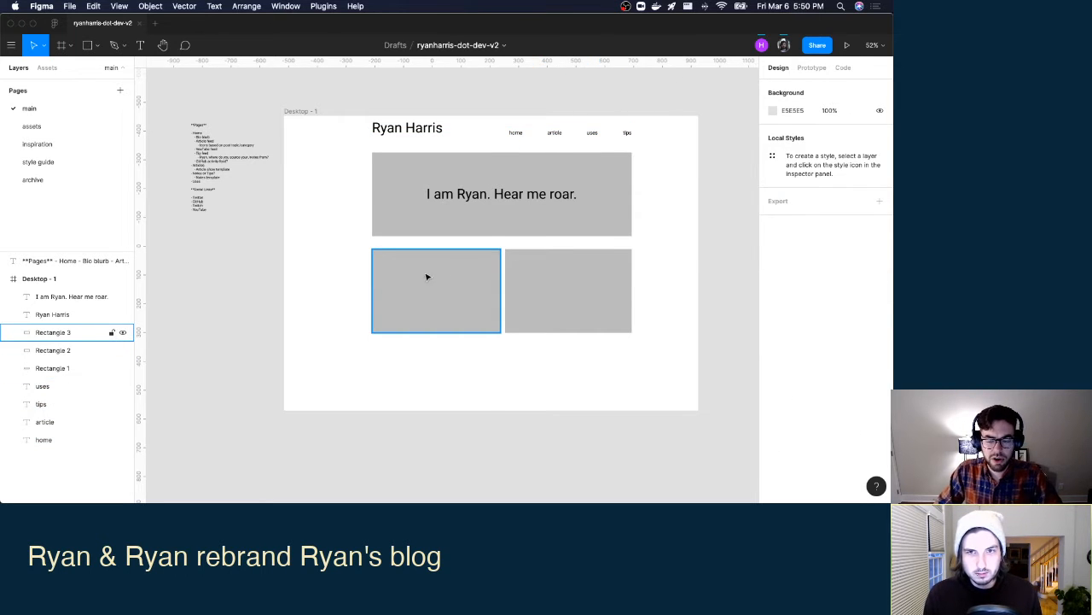
click(551, 268)
drag(505, 289, 550, 280)
click(497, 282)
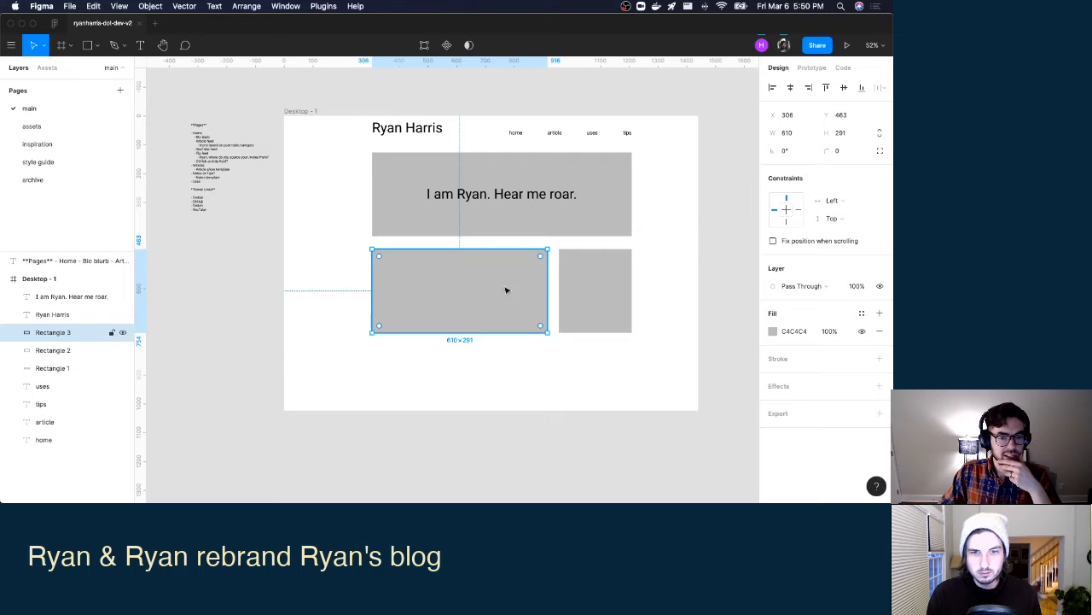
click(225, 76)
Add a "Latest Articles" text label at the upper left of the wide lower block and set it to auto width.
click(140, 45)
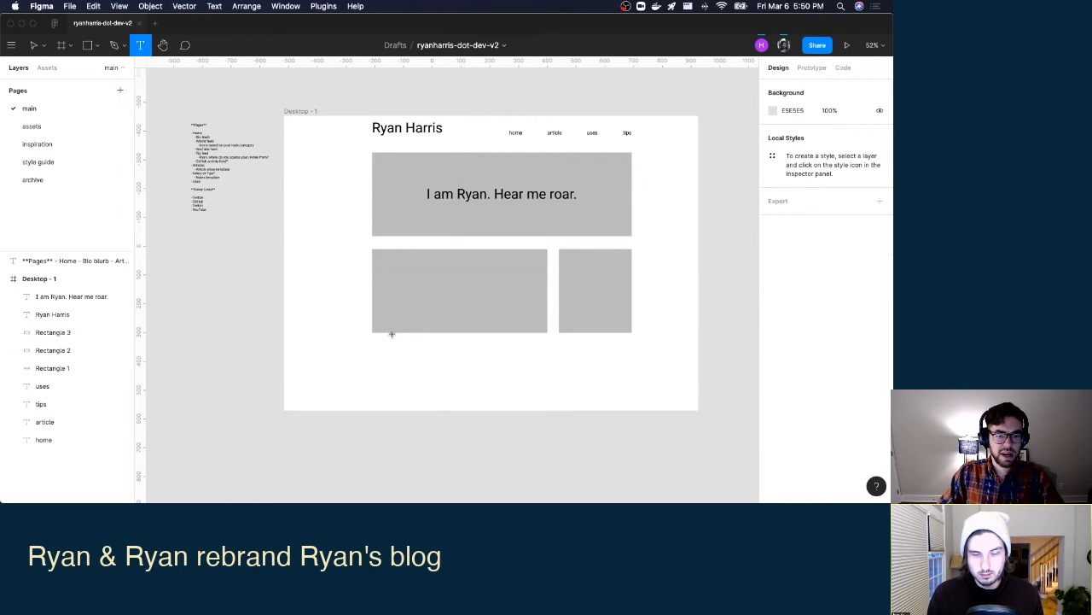
drag(378, 255, 518, 268)
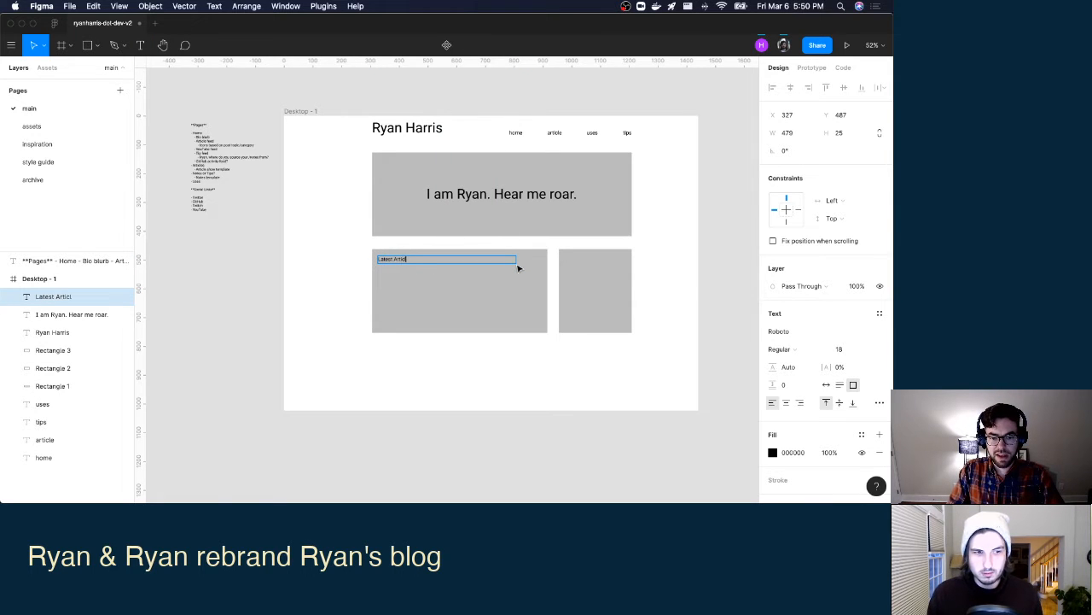
key(Escape)
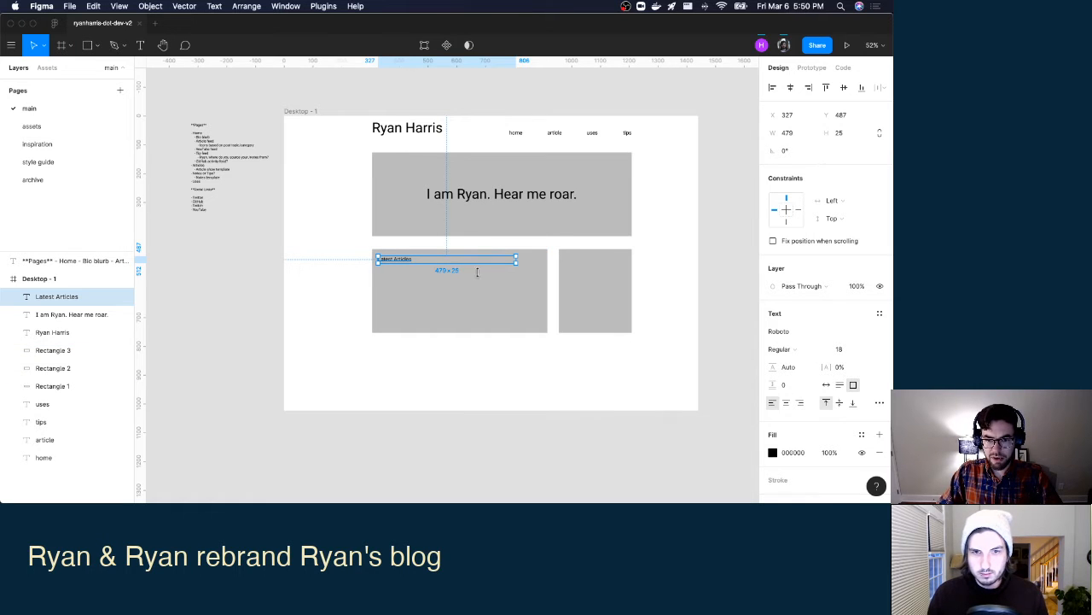
click(826, 385)
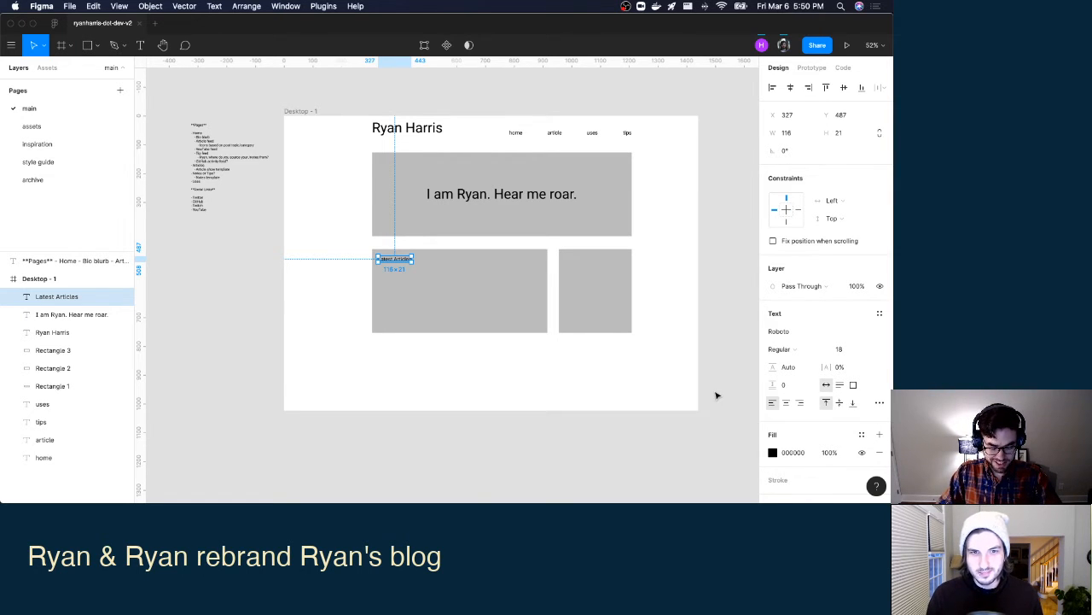
Place a copy of the label in the narrow right block and change its text to "Latest Streams".
key(ctrl+v)
drag(397, 261, 585, 261)
double_click(587, 260)
text(Latest S)
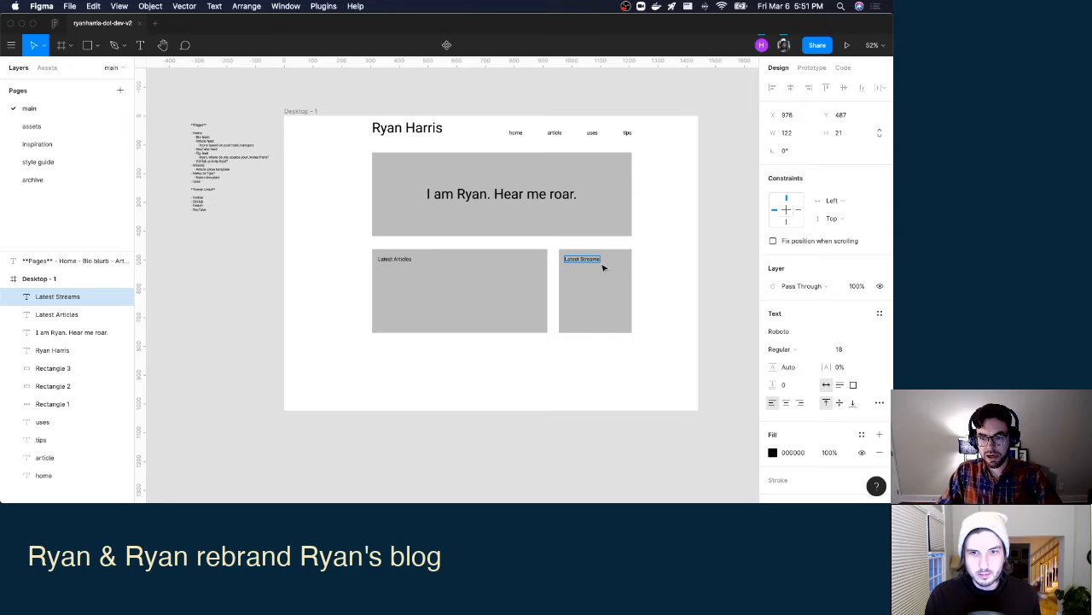
click(453, 398)
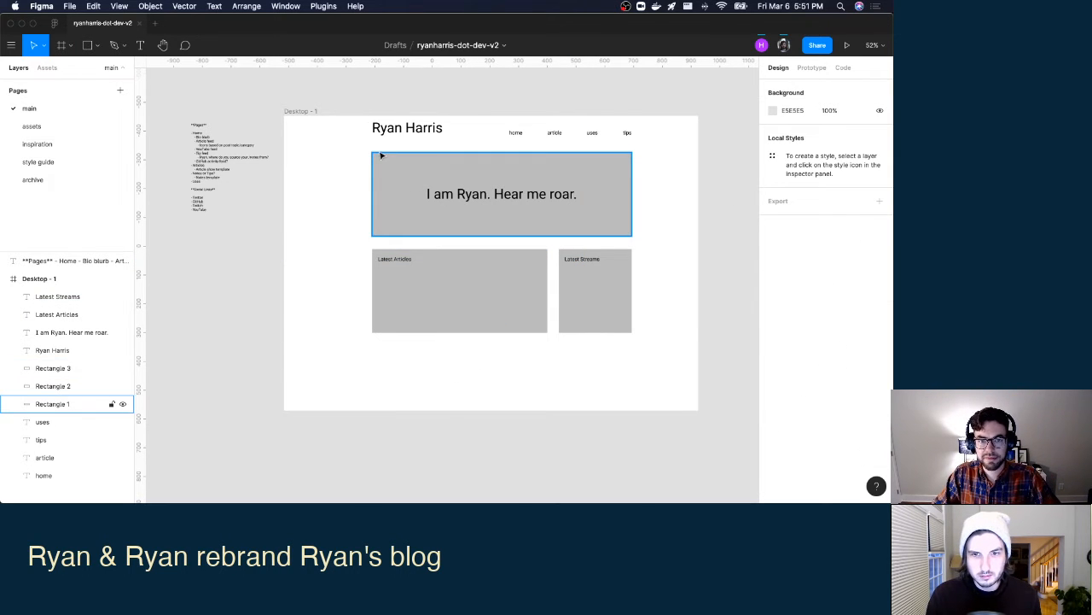
Lower the site title to Y 21, and move the two lower blocks down to Y 616 with their labels at Y 642.
drag(399, 128, 400, 131)
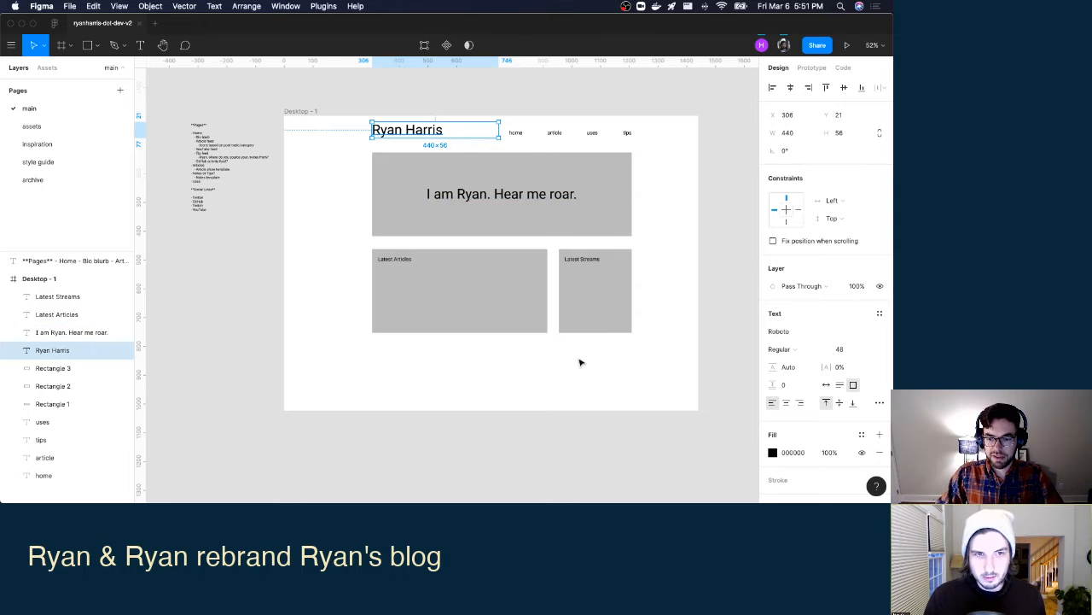
drag(581, 363, 534, 328)
drag(478, 297, 476, 332)
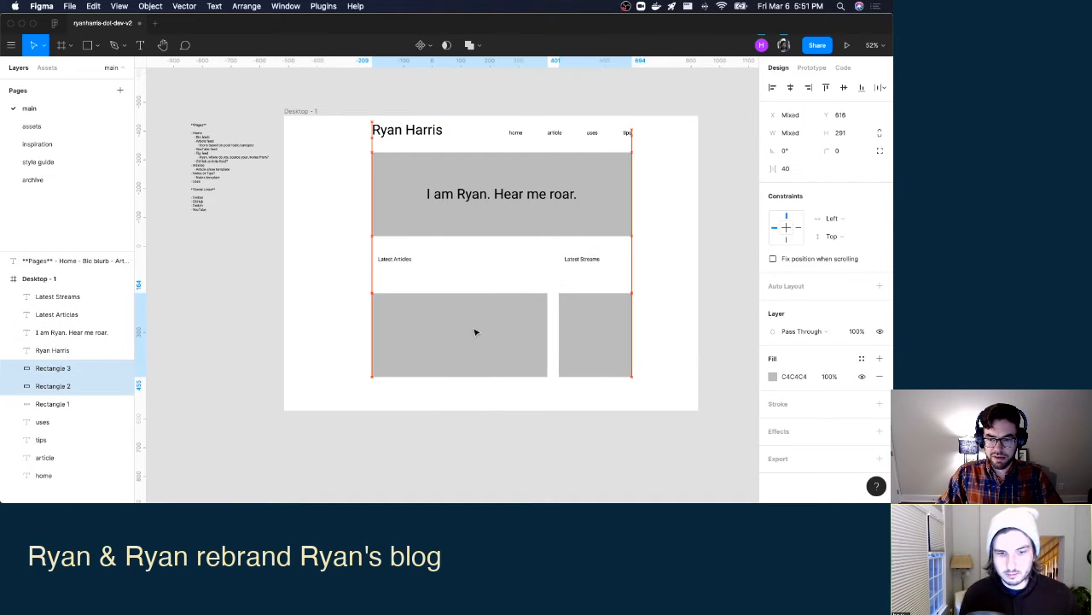
drag(618, 280, 418, 304)
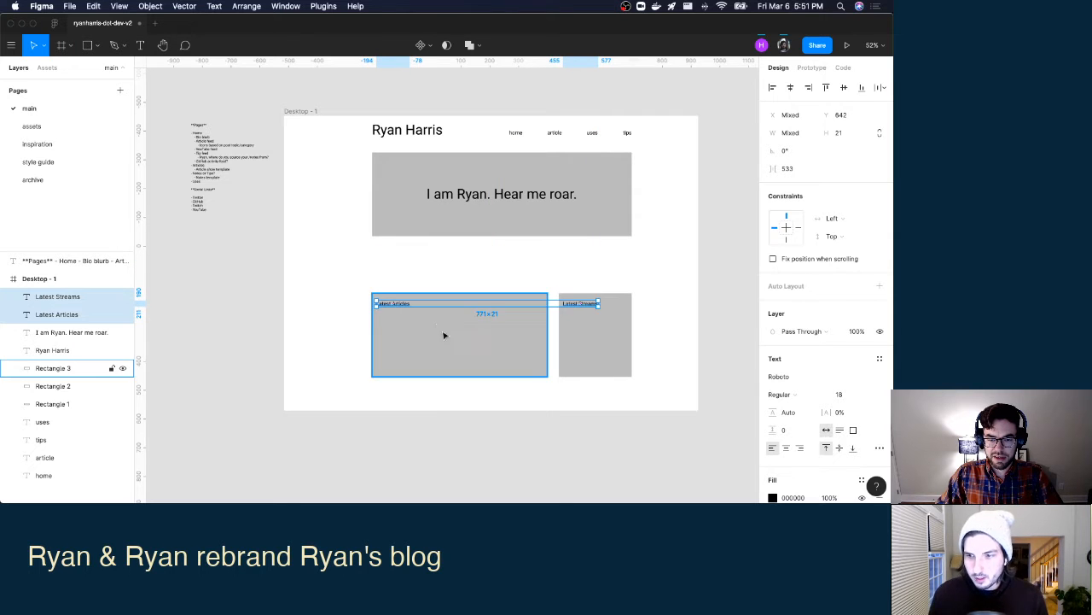
Duplicate the wide lower block at Y 441 under the banner, and resize the copy to banner width and about half the height.
click(451, 342)
key(super+v)
drag(478, 331, 478, 282)
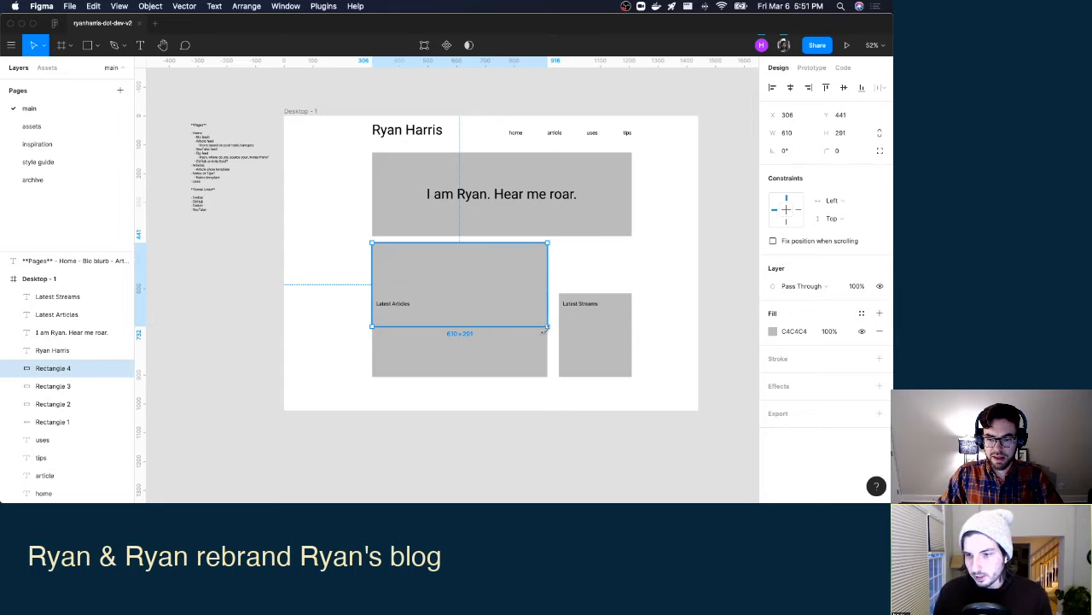
drag(547, 326, 632, 285)
click(663, 302)
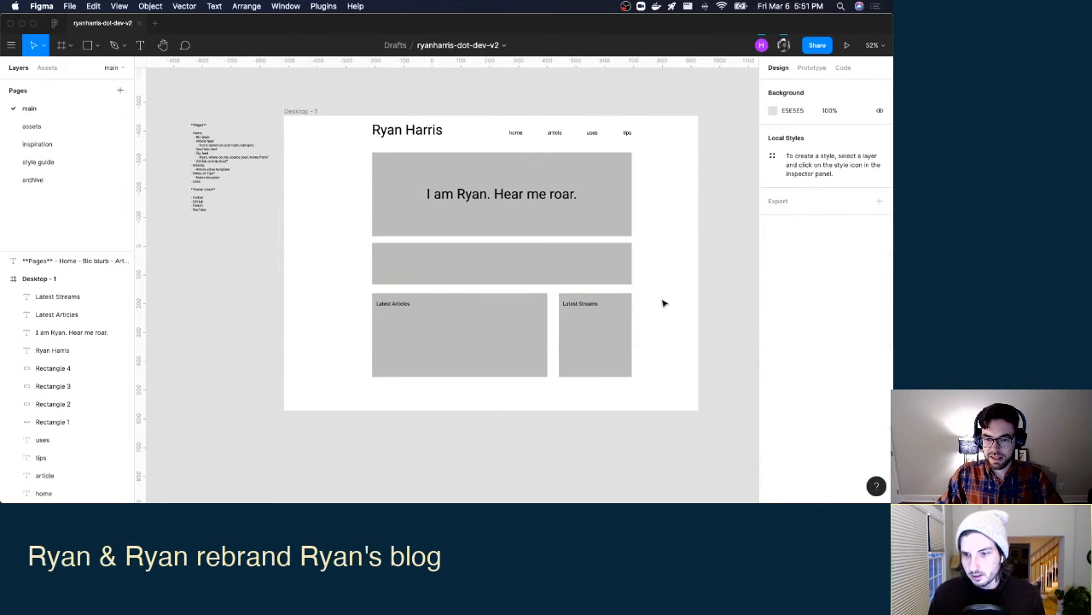
Change the wide lower block's label to "Latest Tips" and place a copy of it at Y 452 in the banner-width block.
double_click(400, 305)
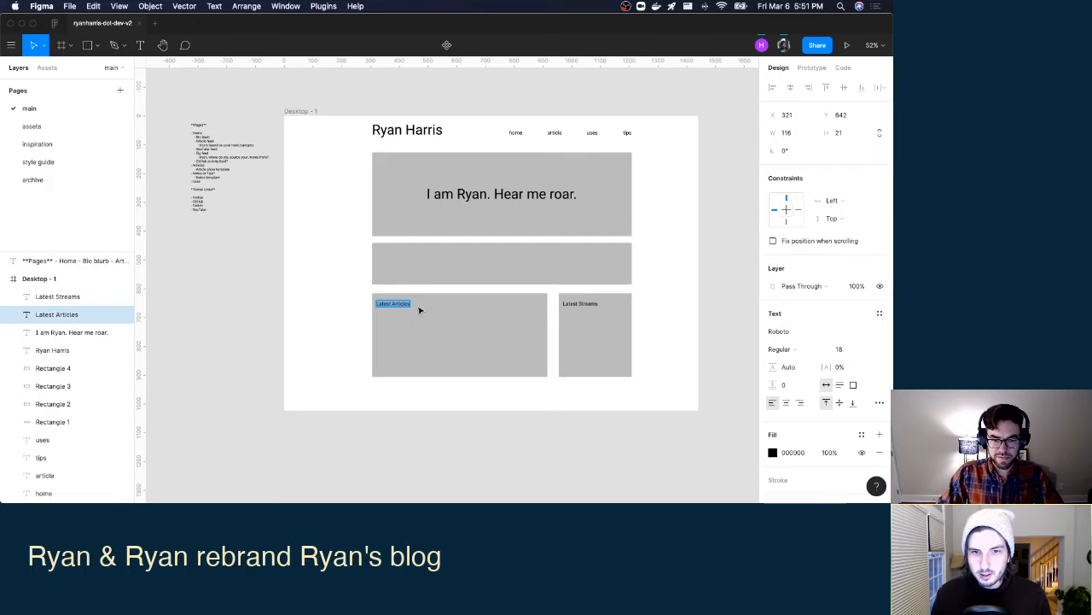
text(Latest Tip)
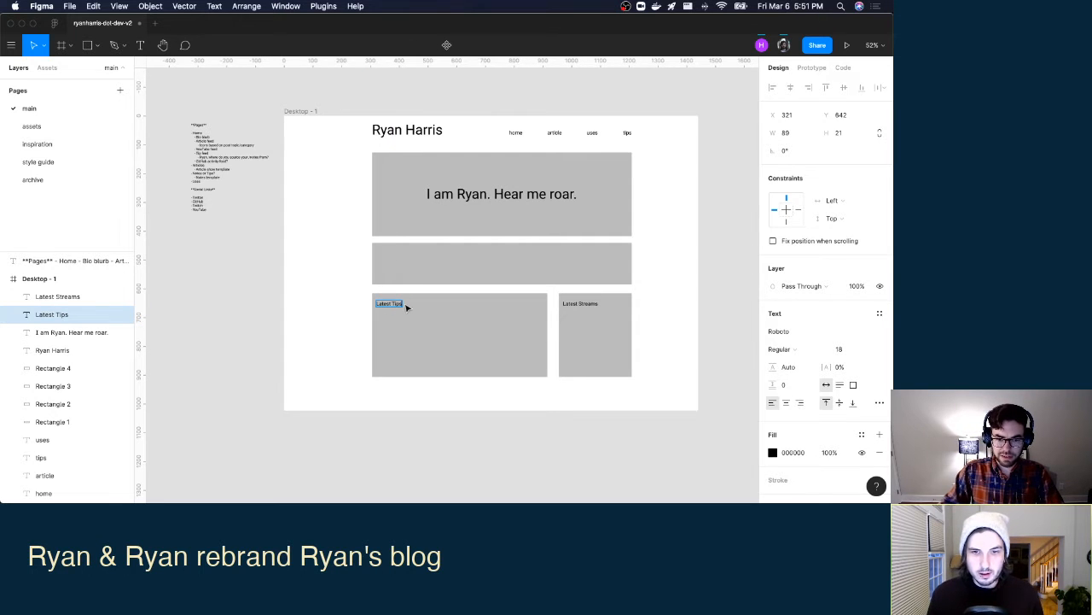
key(super+c)
key(super+v)
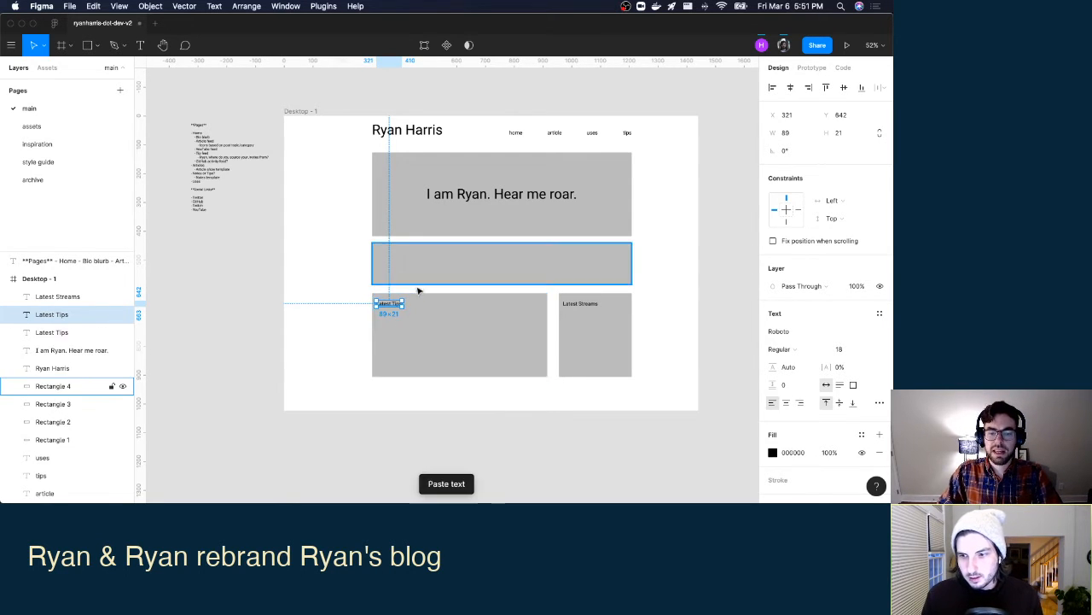
drag(393, 309, 396, 253)
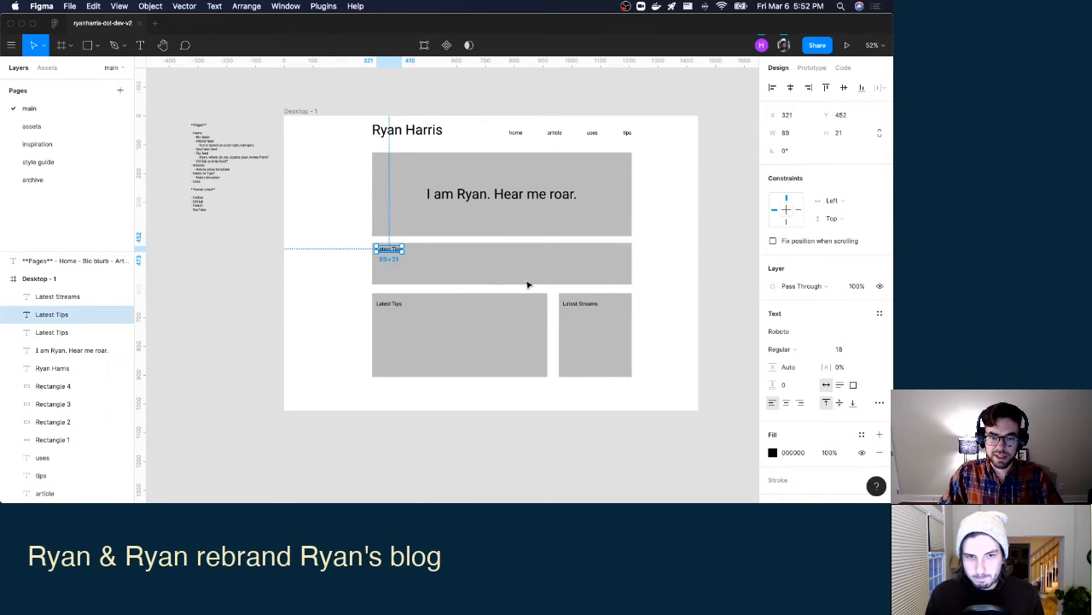
click(650, 269)
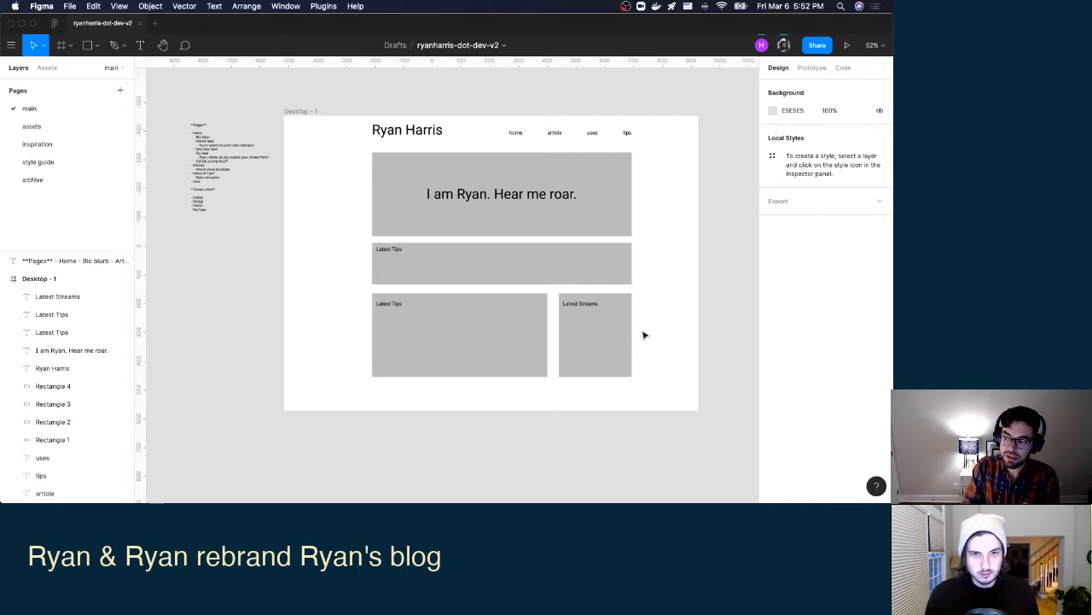
Change the text of the label copy in the banner-width block to "Latest Articles".
click(385, 251)
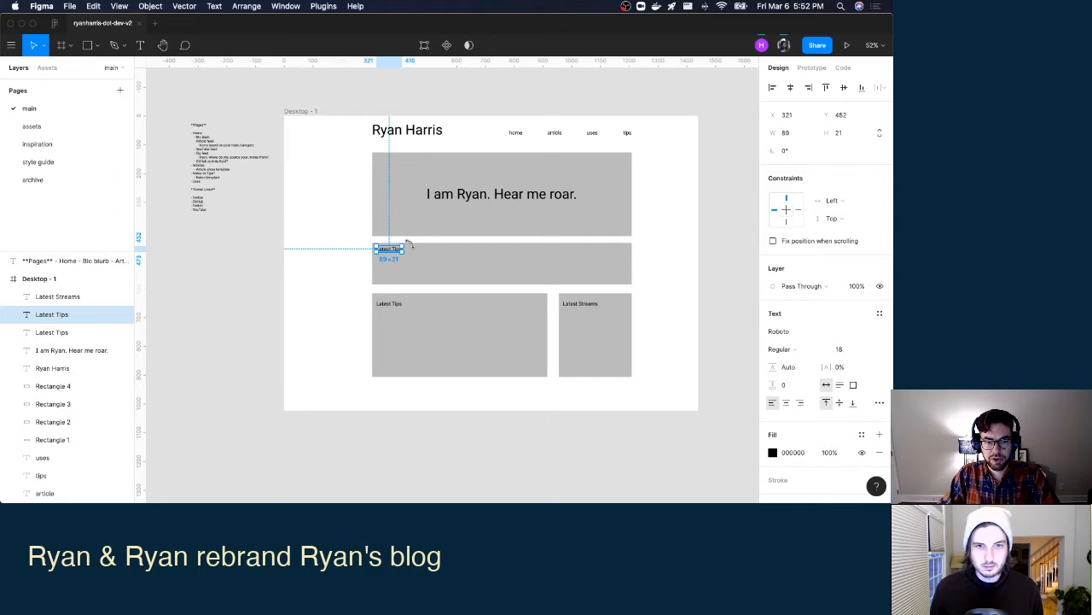
double_click(407, 245)
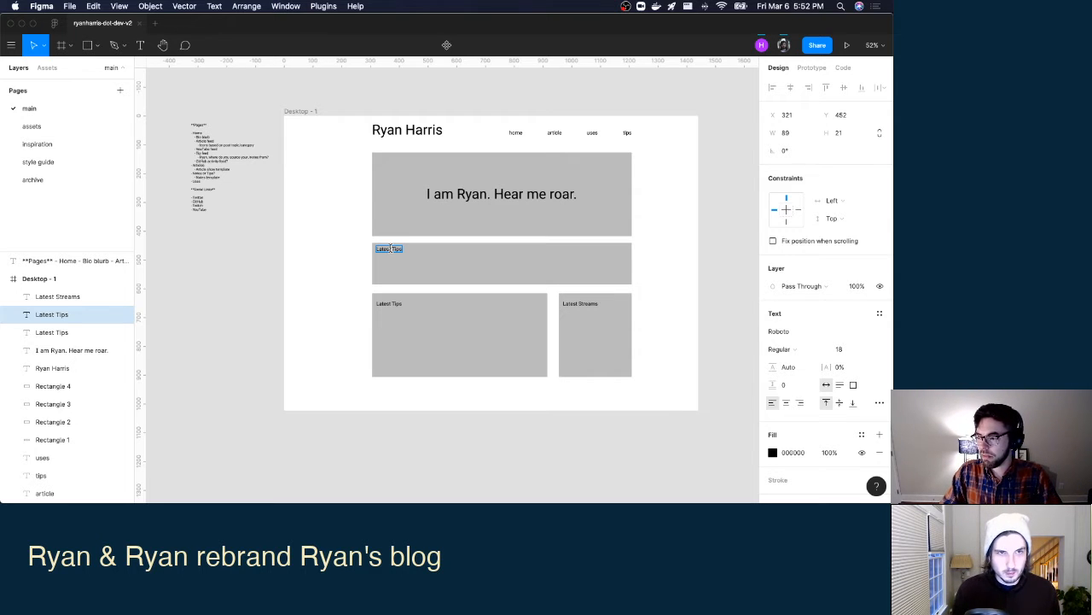
text(Articles)
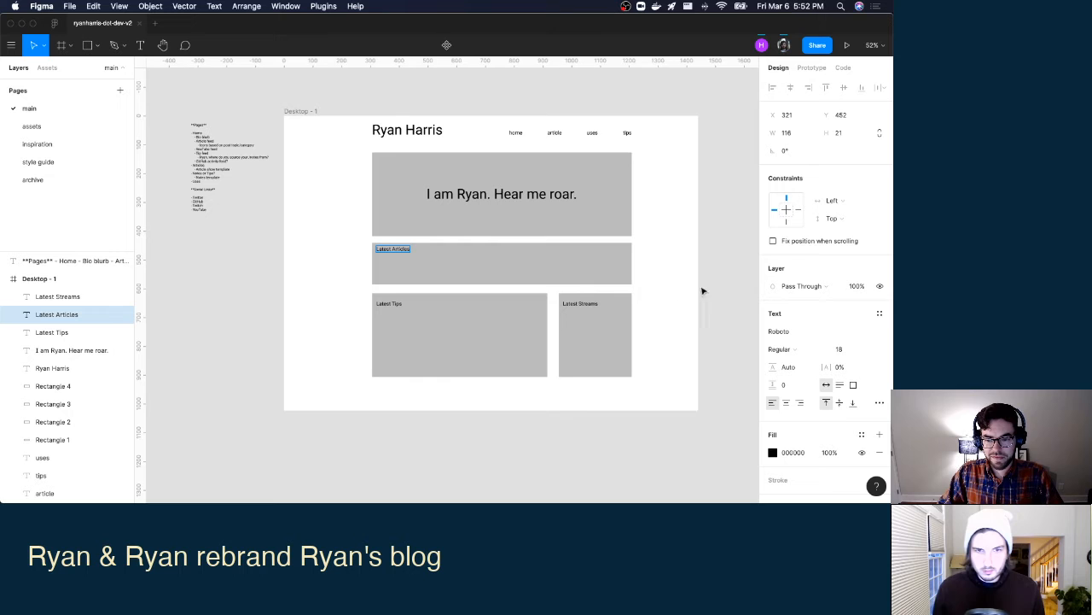
key(Escape)
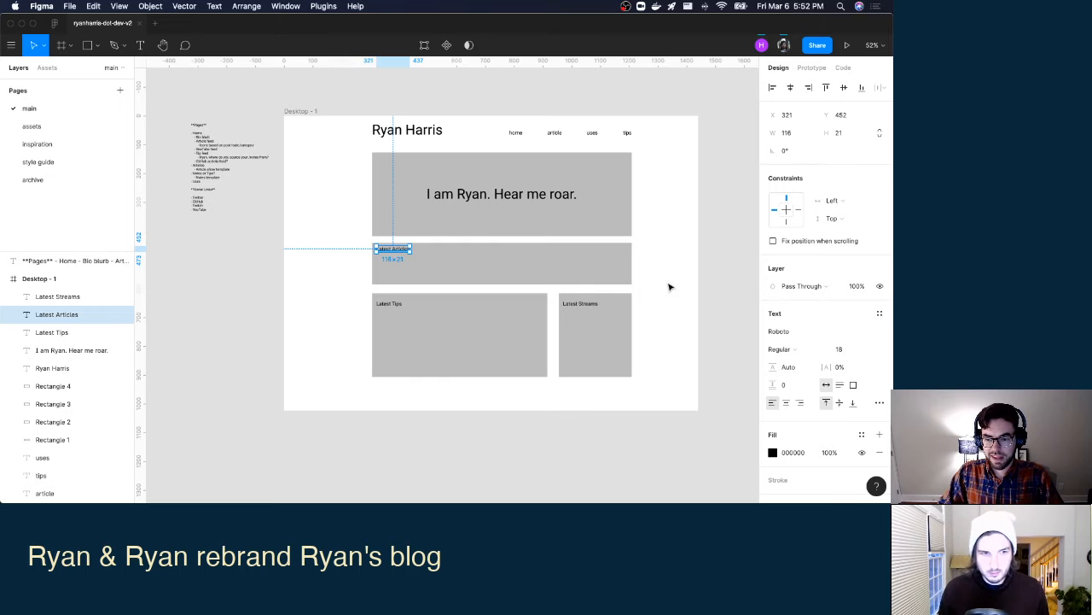
Move the Latest Articles block down to Y 445, checking its gap to the hero banner.
click(580, 271)
drag(583, 273, 581, 275)
click(654, 263)
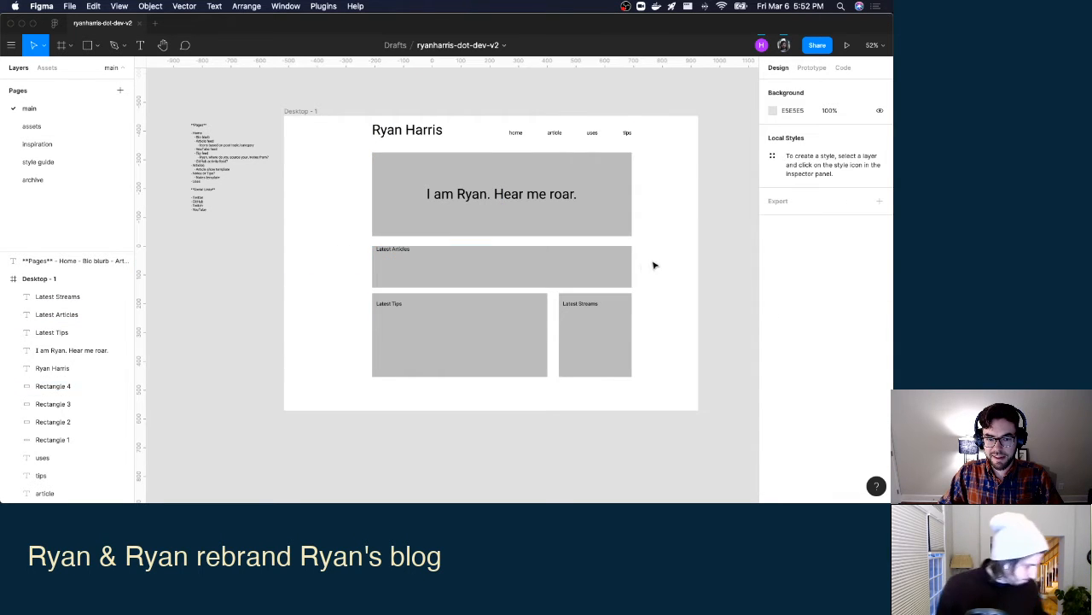
click(538, 247)
key(alt)
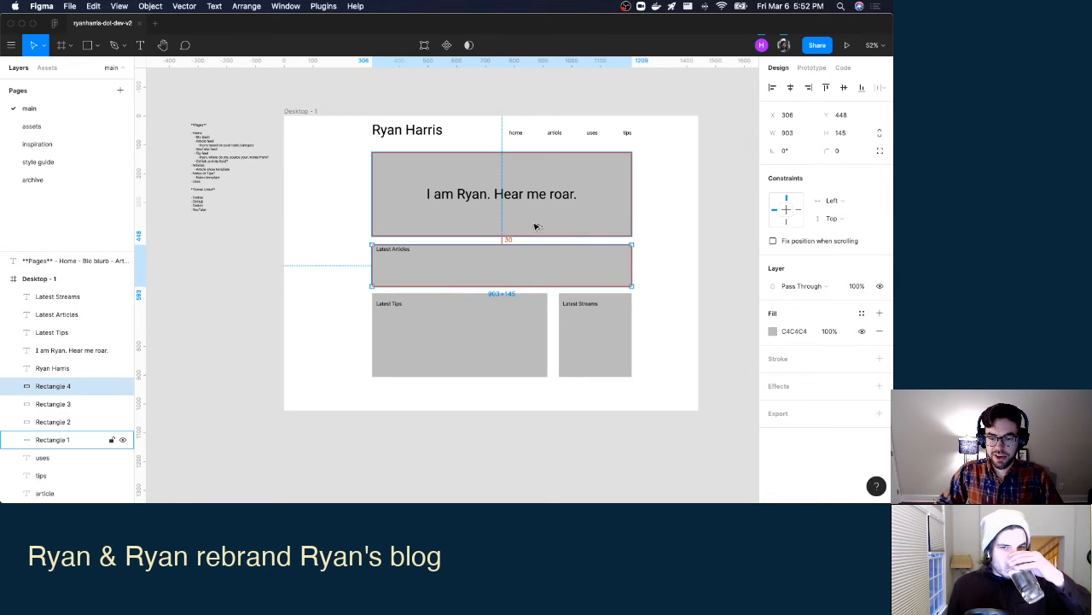
key(Up)
key(Up)
key(Up)
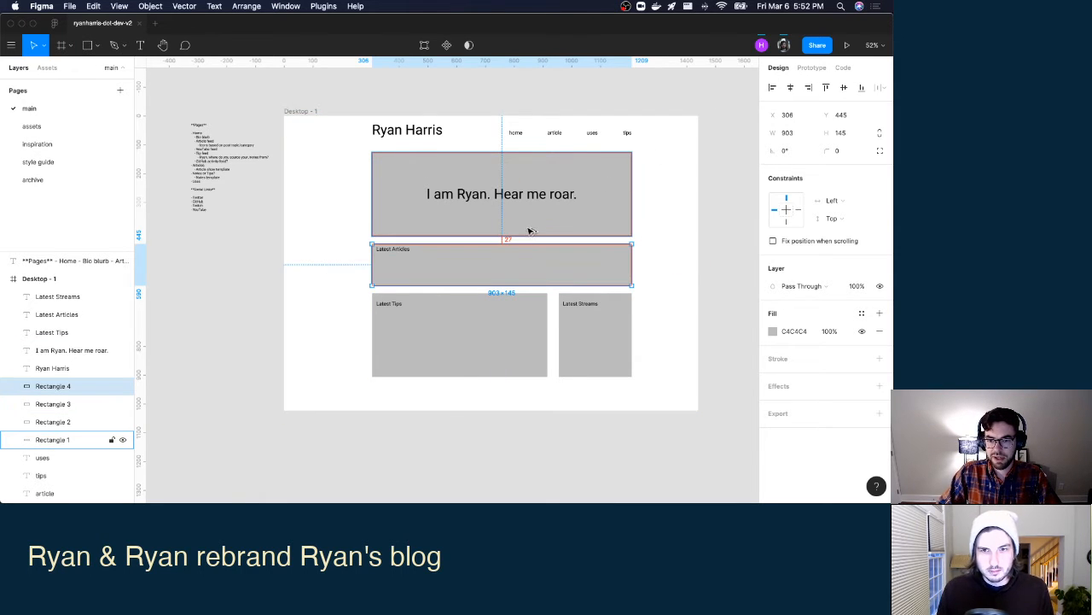
Compare the gaps between the block rows and move the Latest Tips and Latest Streams blocks down to Y 617.
click(506, 311)
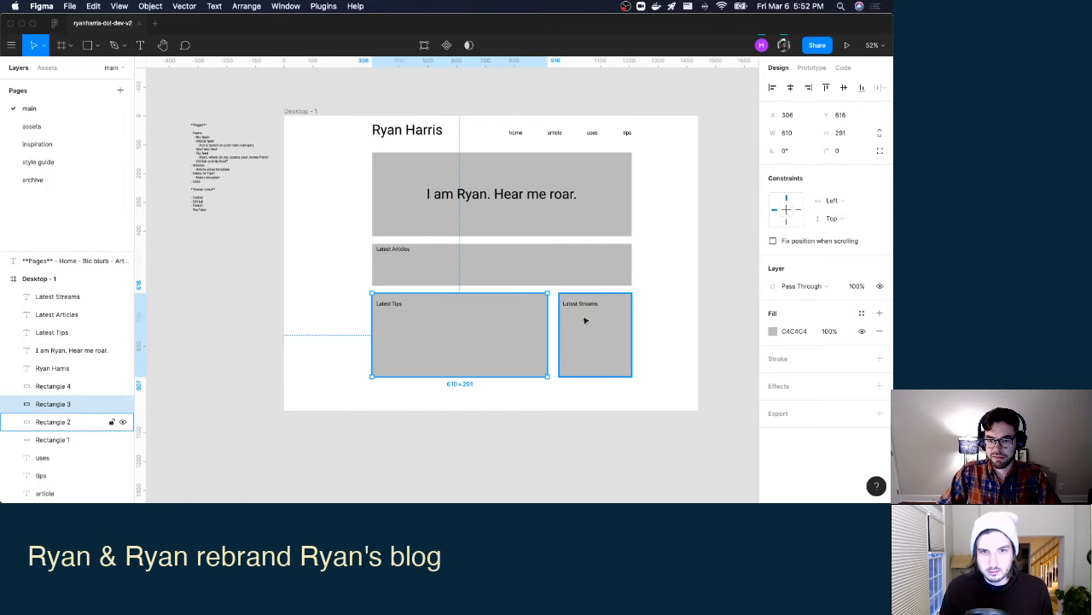
click(556, 267)
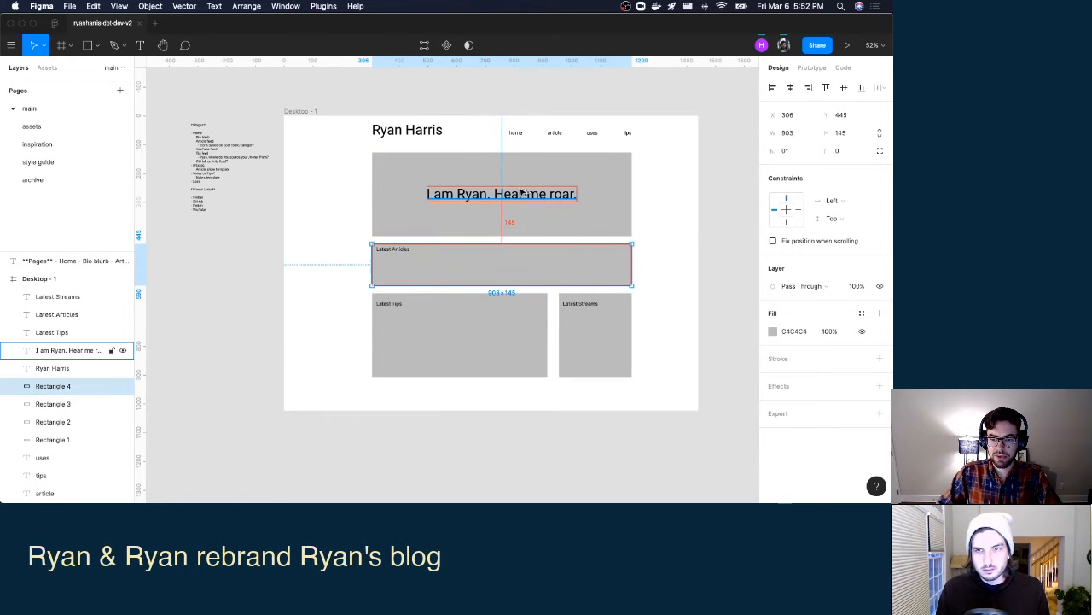
click(520, 339)
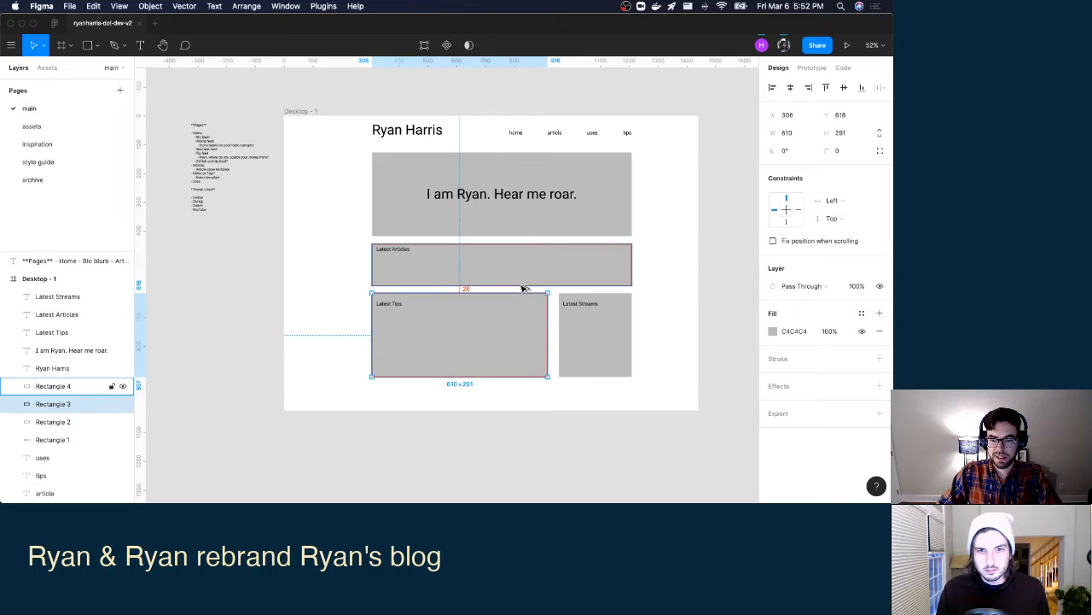
click(571, 324)
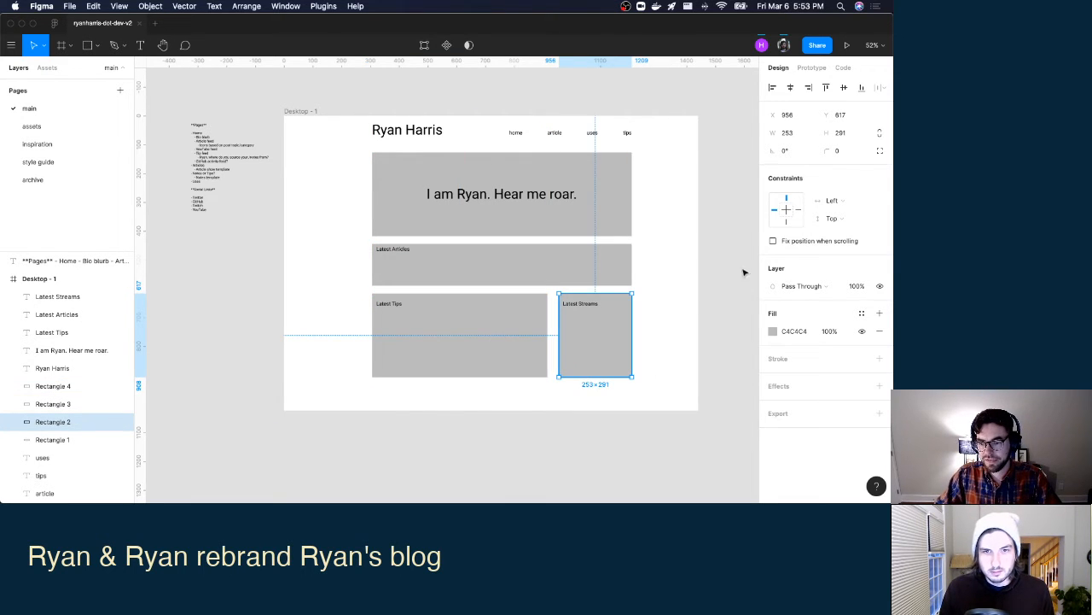
click(700, 269)
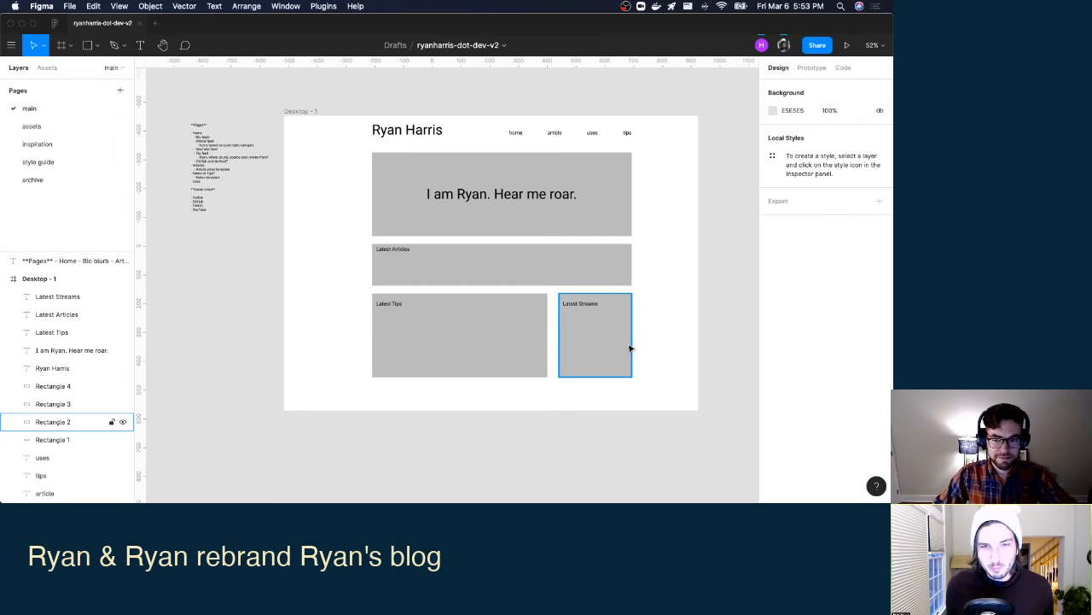
Extend the Desktop - 1 frame downward to a height of about 1364.
scroll(654, 308, down, 1)
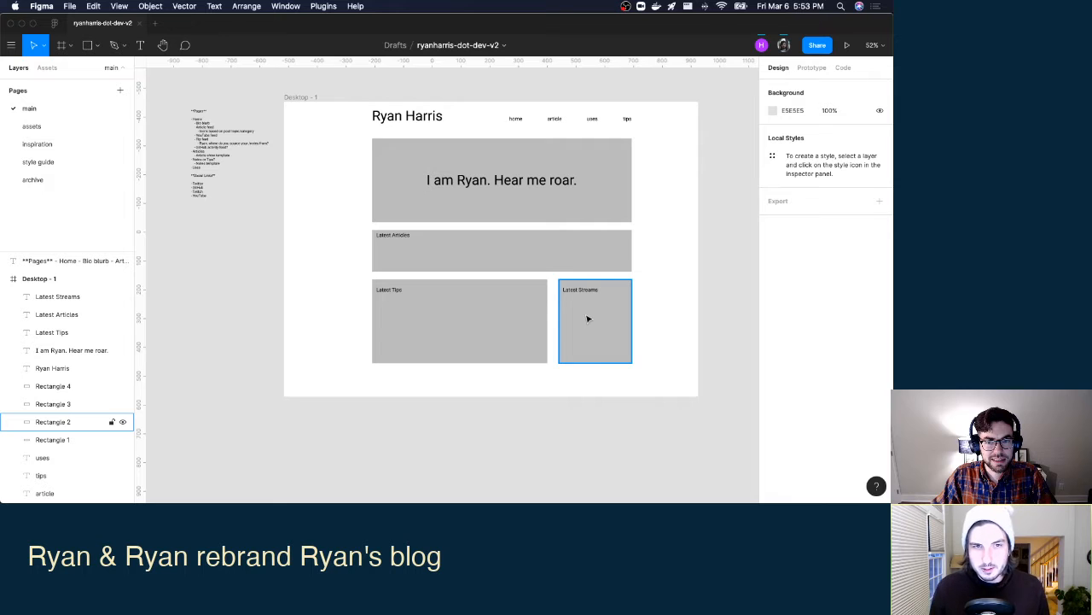
click(302, 102)
drag(525, 394, 527, 490)
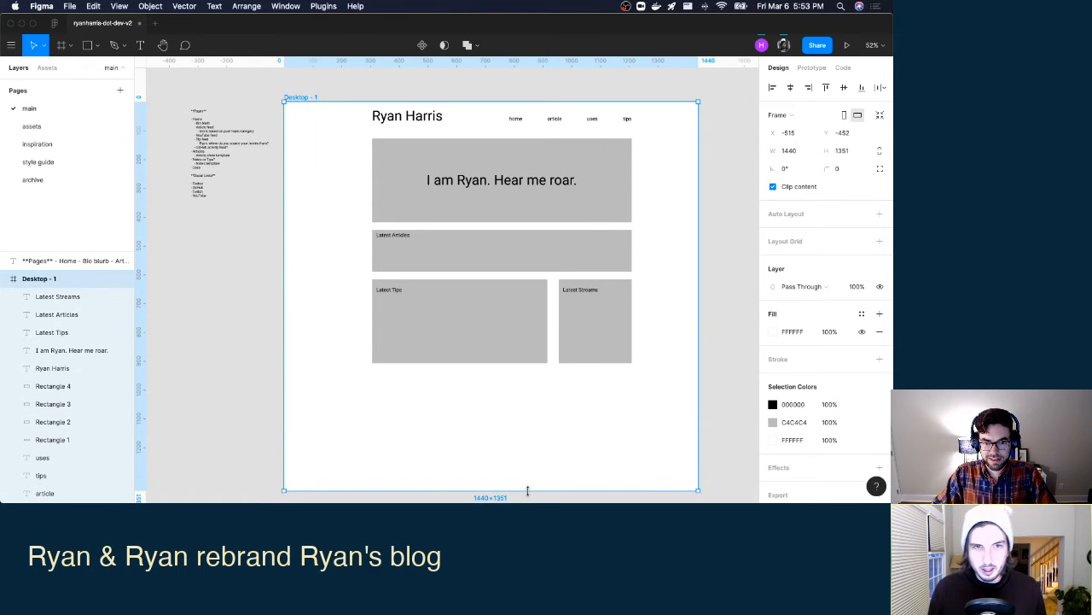
click(722, 318)
scroll(722, 316, down, 1)
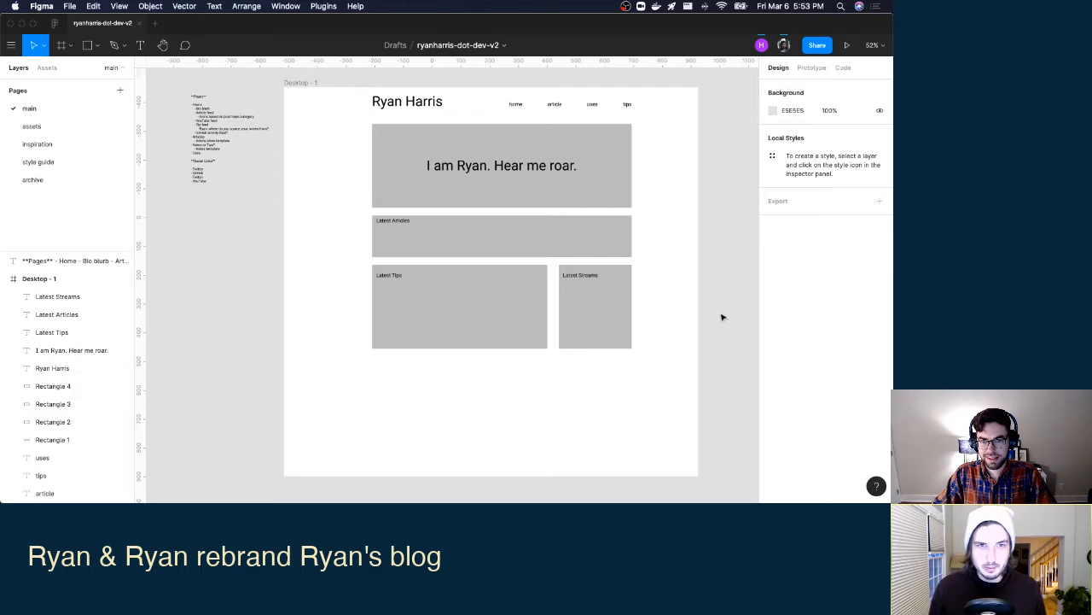
click(314, 84)
drag(529, 475, 528, 483)
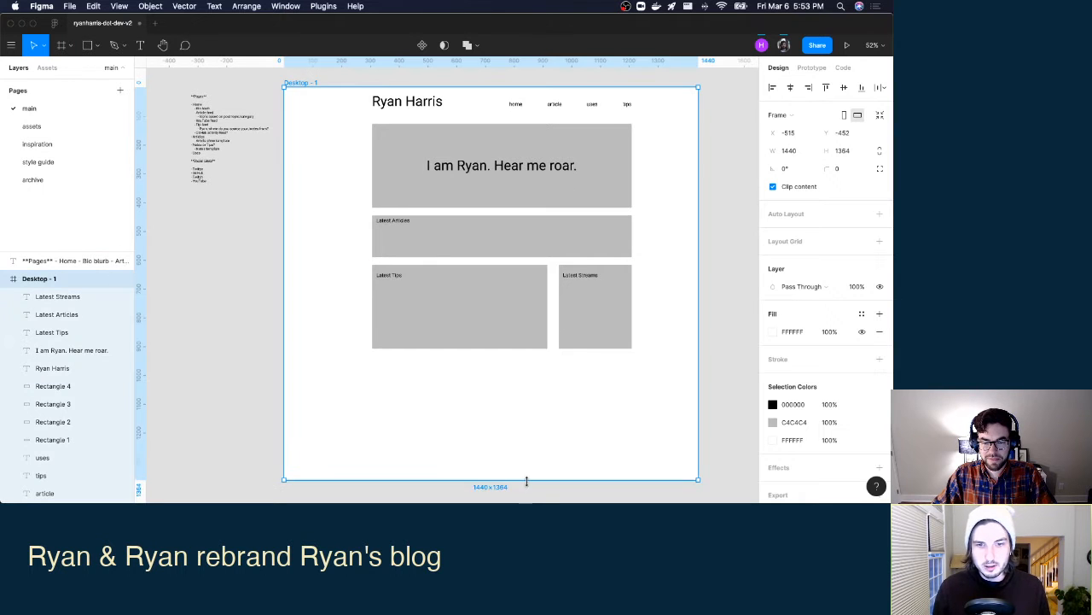
click(713, 346)
scroll(714, 344, down, 1)
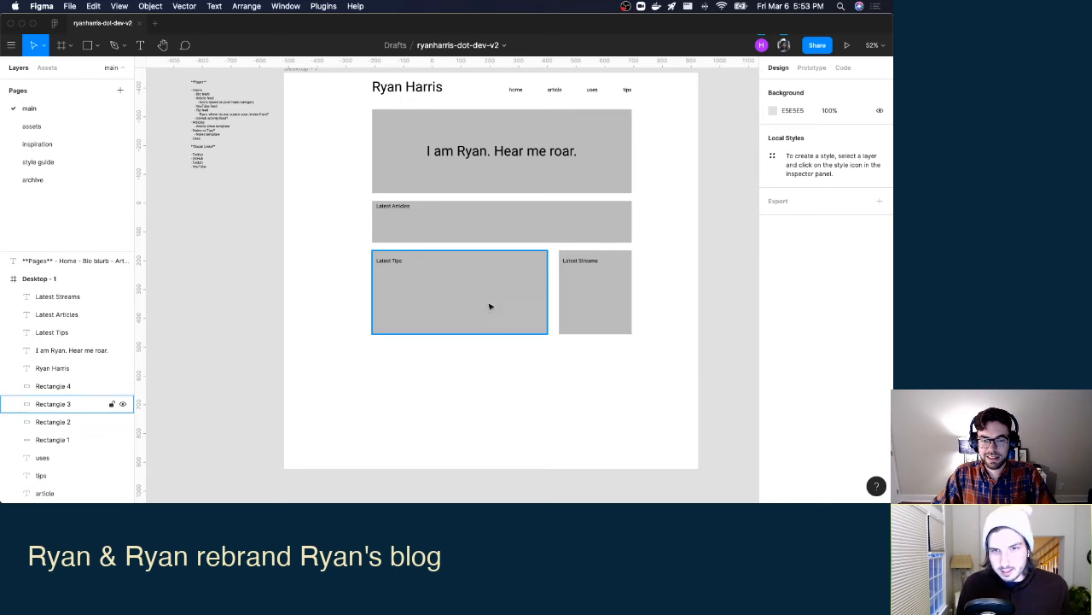
Move the Latest Tips and Latest Streams rectangles together down to Y 767, leaving their labels in place.
drag(610, 381, 519, 275)
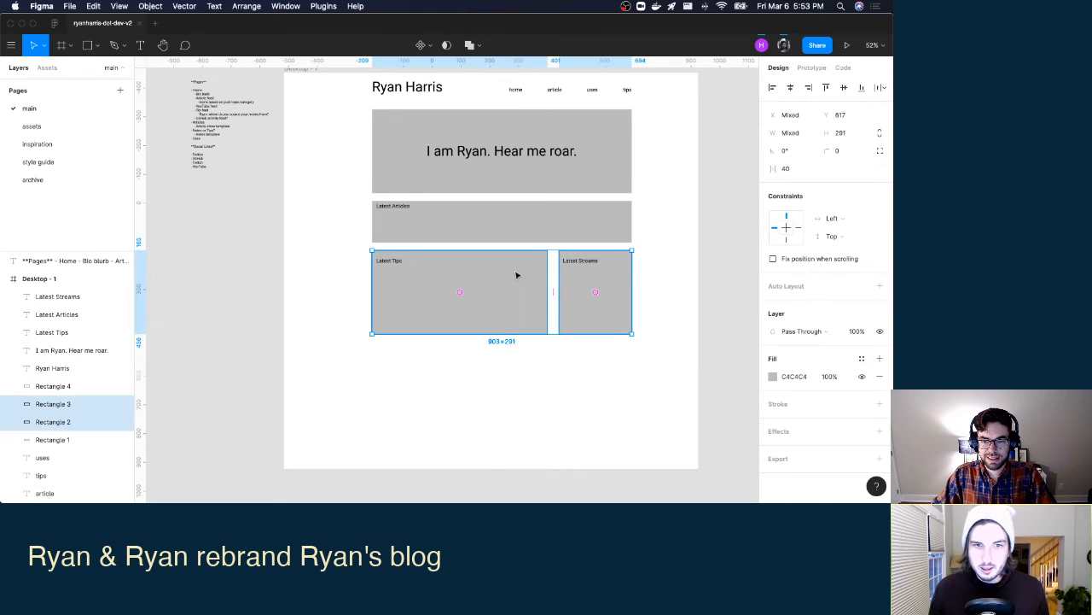
key(shift+Down)
key(shift+Down)
key(shift+Down)
key(shift+Down)
key(shift+Down)
key(shift+Down)
key(shift+Down)
key(shift+Down)
key(shift+Down)
key(shift+Down)
key(shift+Down)
key(shift+Down)
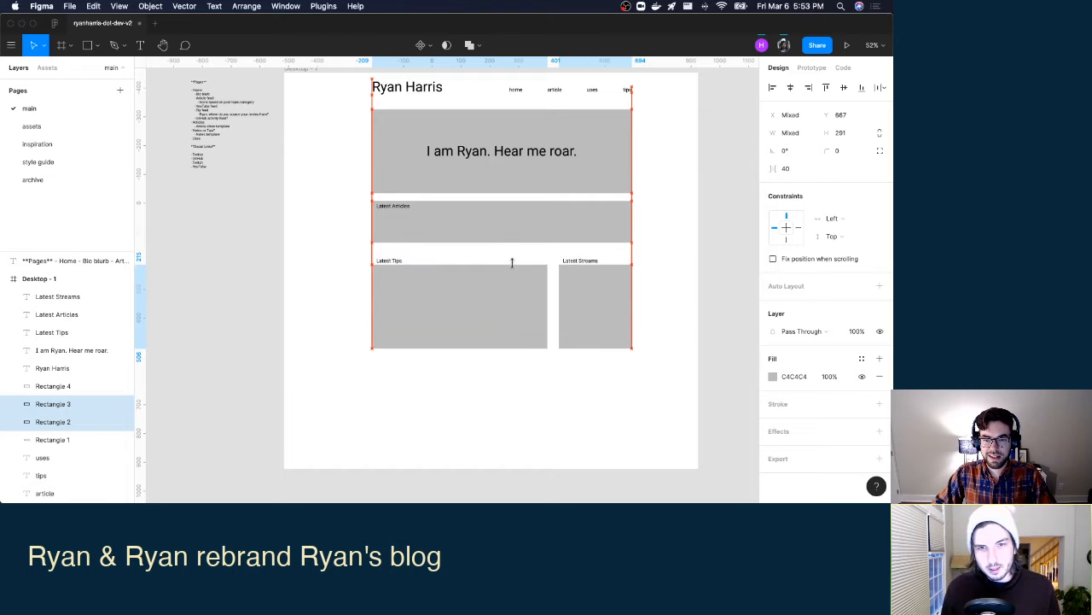
key(shift+Down)
key(shift+Down)
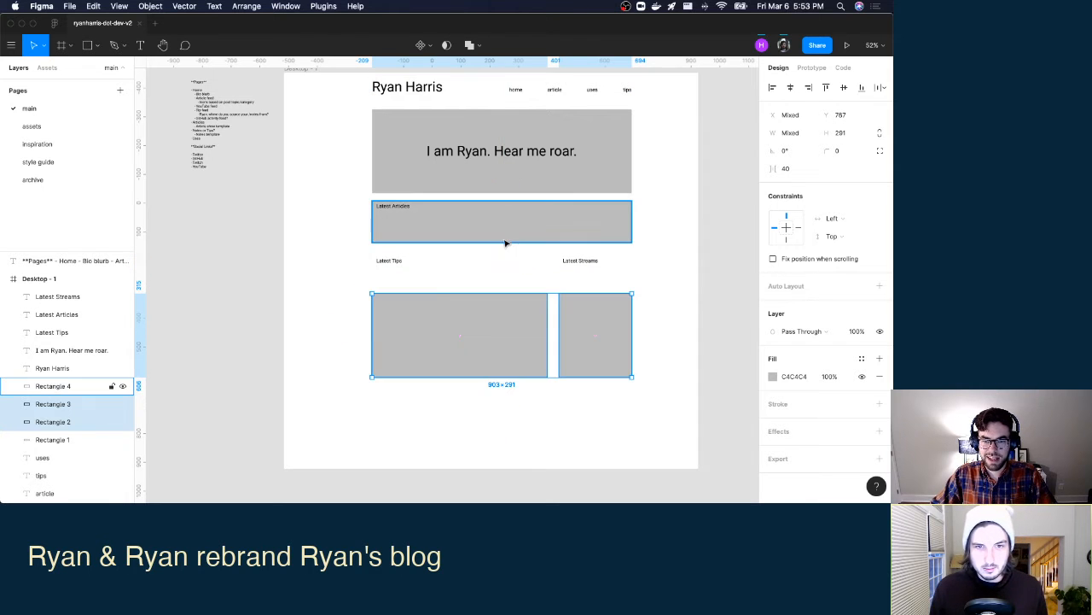
Stretch the Latest Articles block downward to nearly twice its height, keeping its upper edge in place.
click(506, 239)
drag(511, 243, 465, 274)
click(395, 261)
Move the Latest Tips and Latest Streams labels down together until they sit inside their matching rectangles in the lowest row.
click(583, 264)
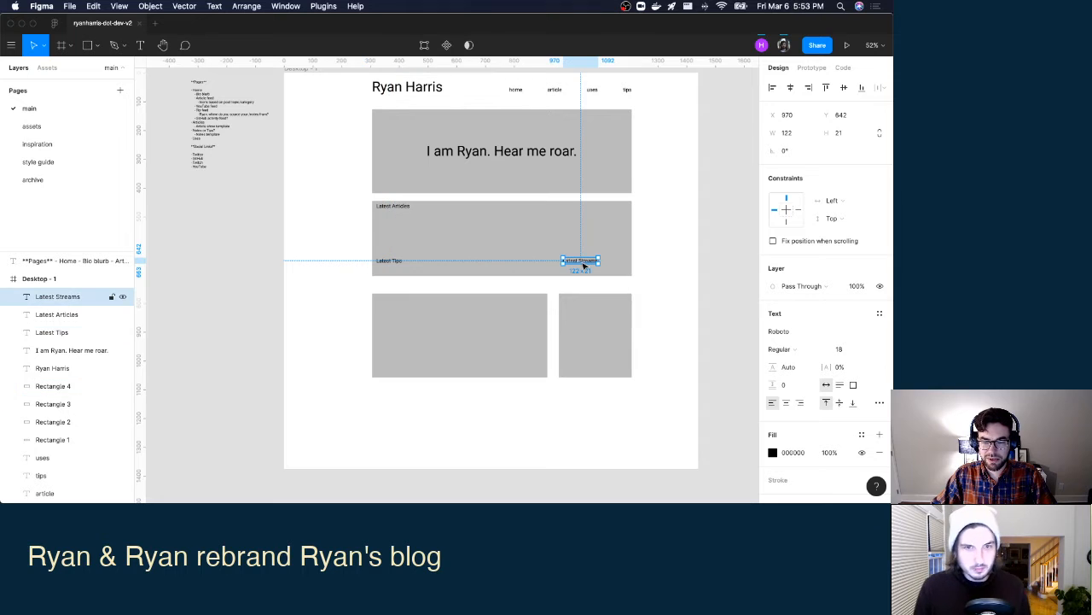
key(shift+Down)
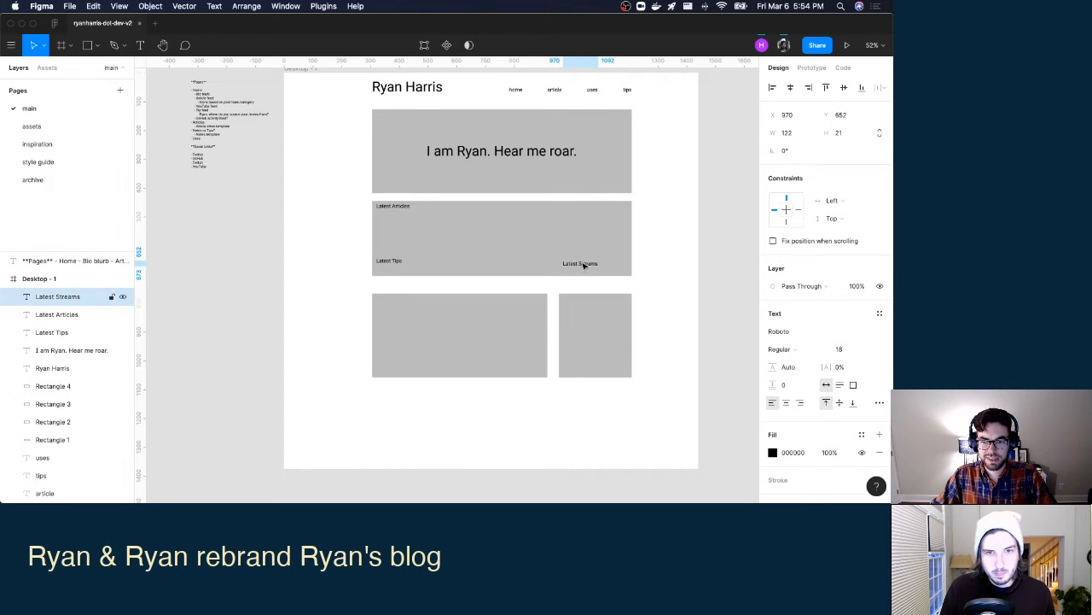
click(109, 315)
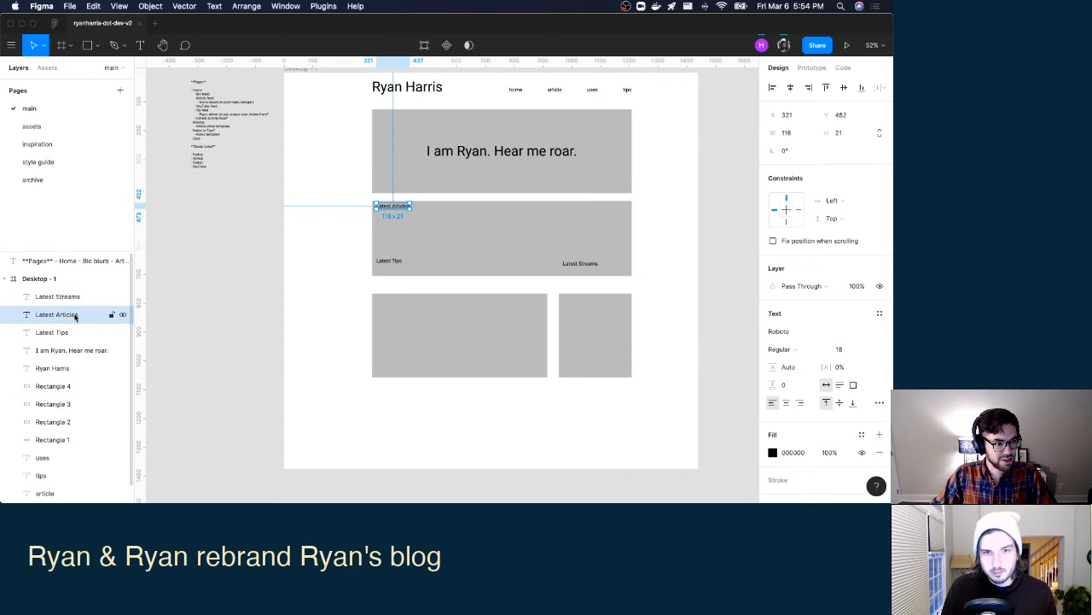
shift+click(73, 297)
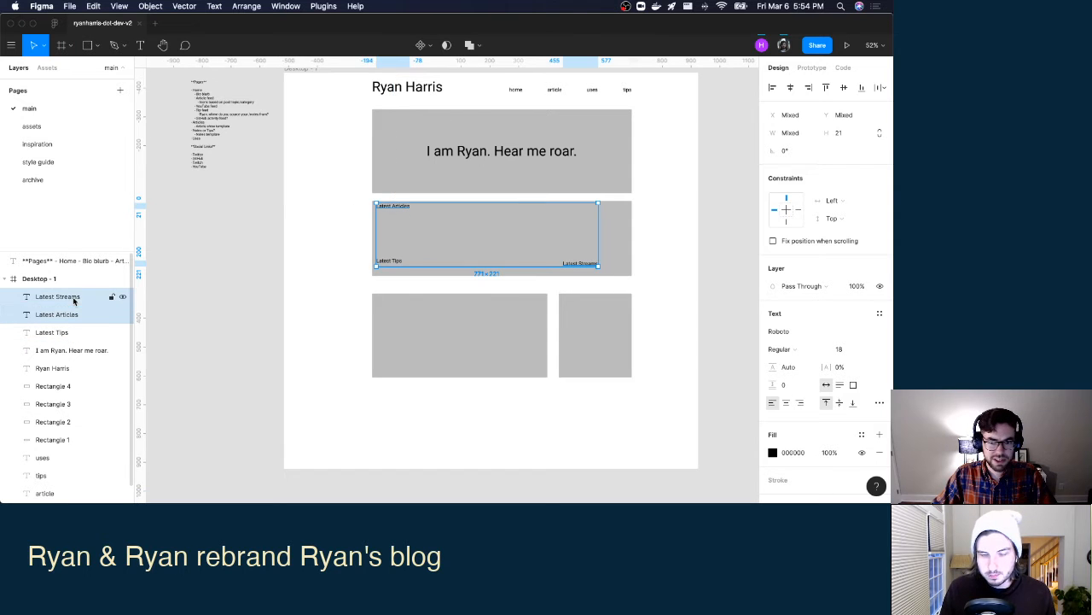
click(61, 332)
shift+click(65, 315)
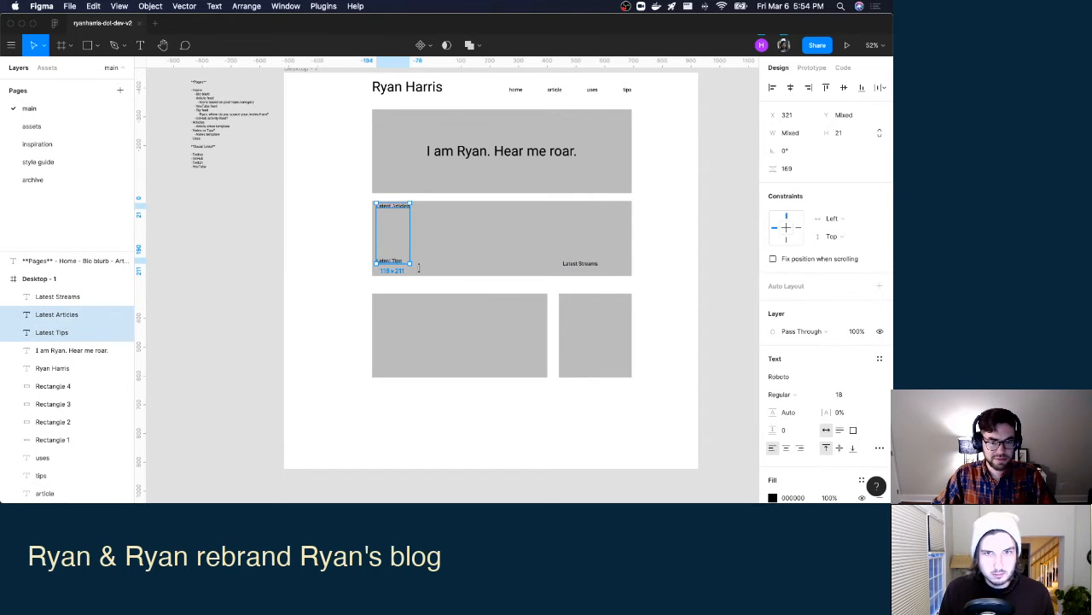
click(43, 316)
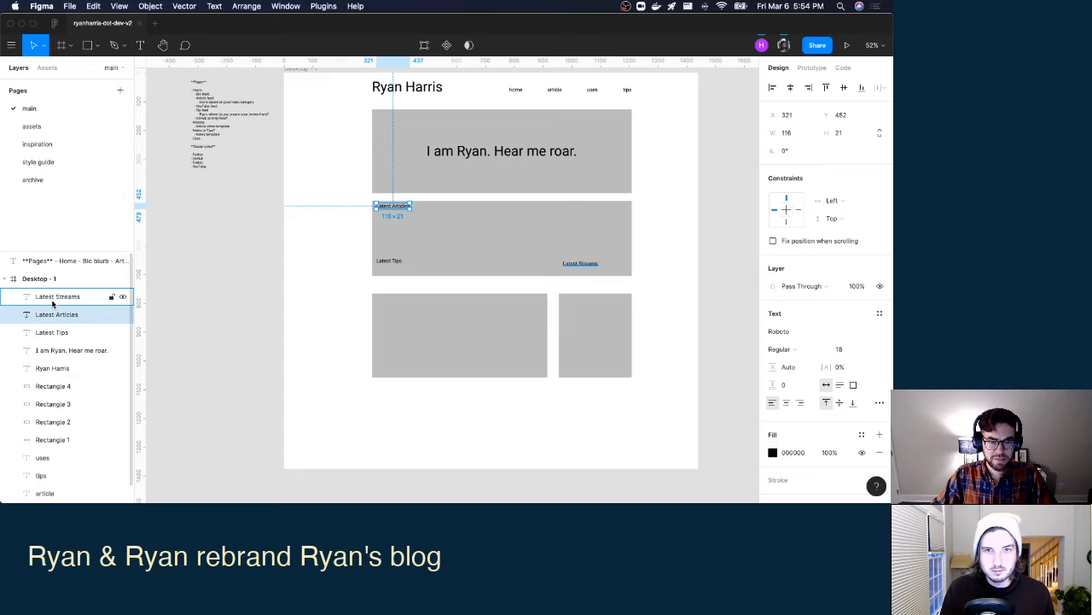
click(65, 333)
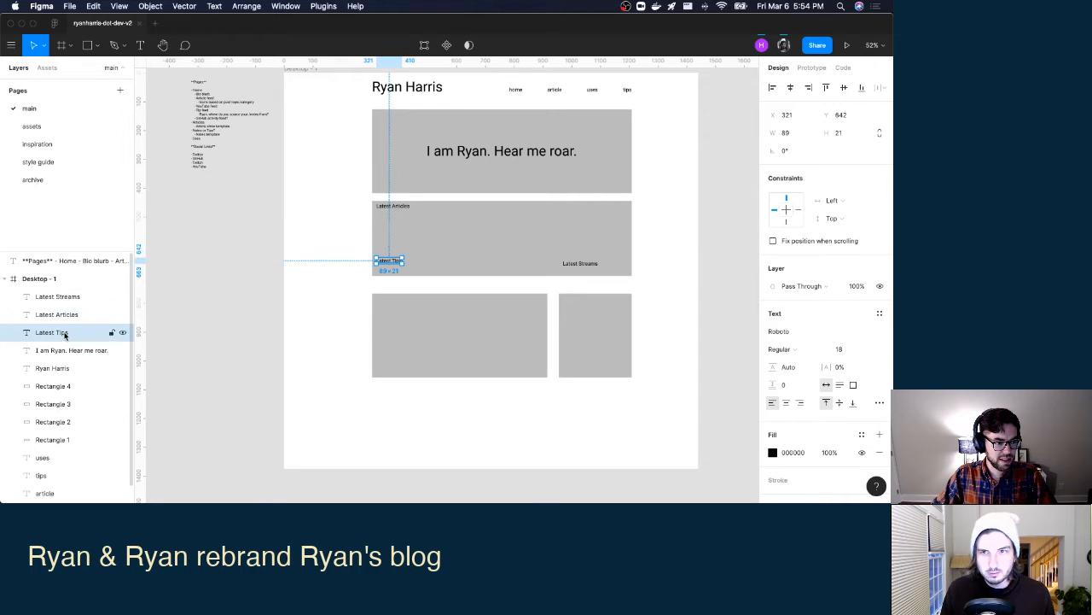
shift+click(69, 296)
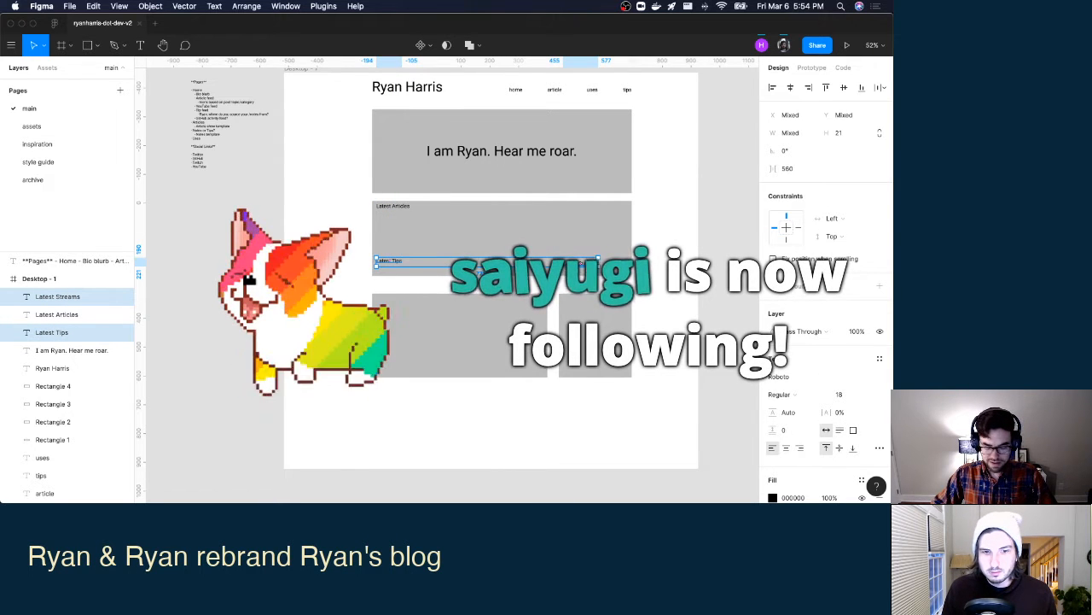
key(shift+super+Down)
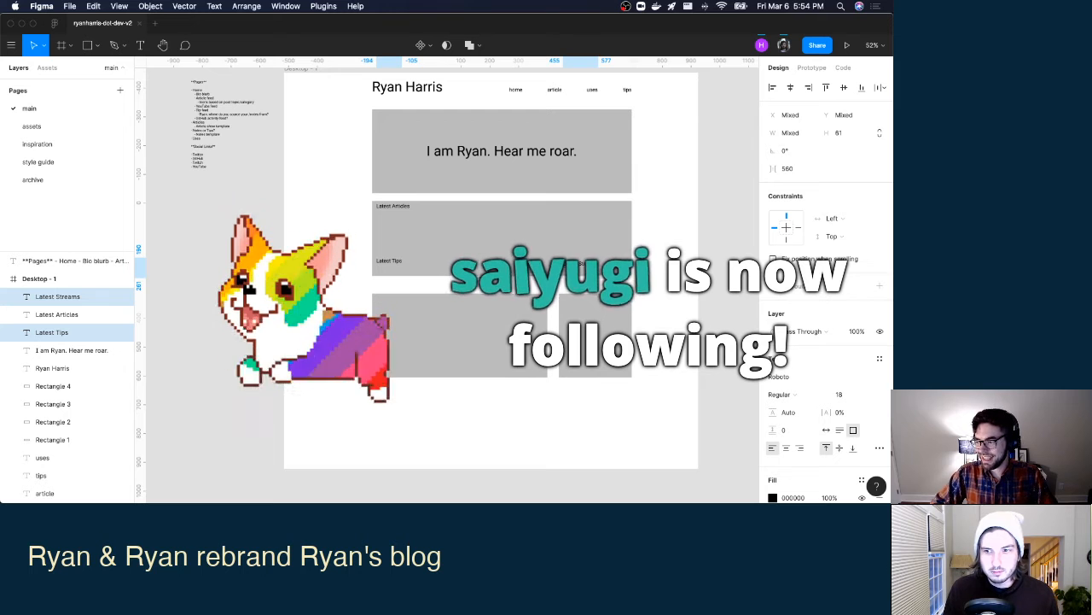
key(shift+Down)
key(shift+Down)
key(shift+Down)
key(shift+Down)
key(shift+Down)
key(shift+Down)
key(shift+Down)
key(shift+Down)
key(shift+Down)
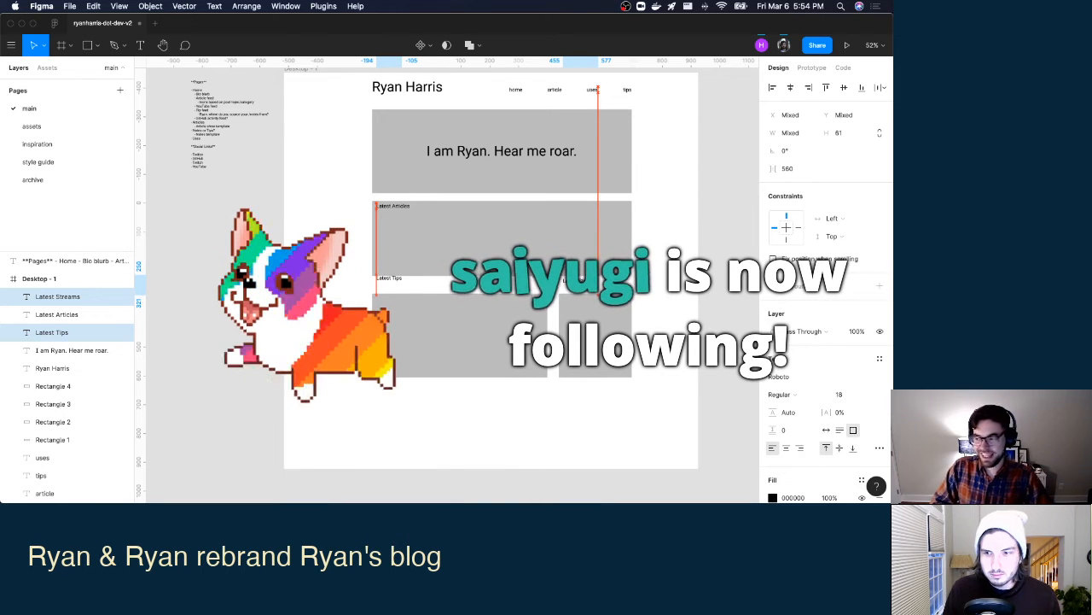
key(shift+Down)
key(shift+Down)
key(shift+Down)
key(shift+Down)
key(shift+Down)
key(shift+Down)
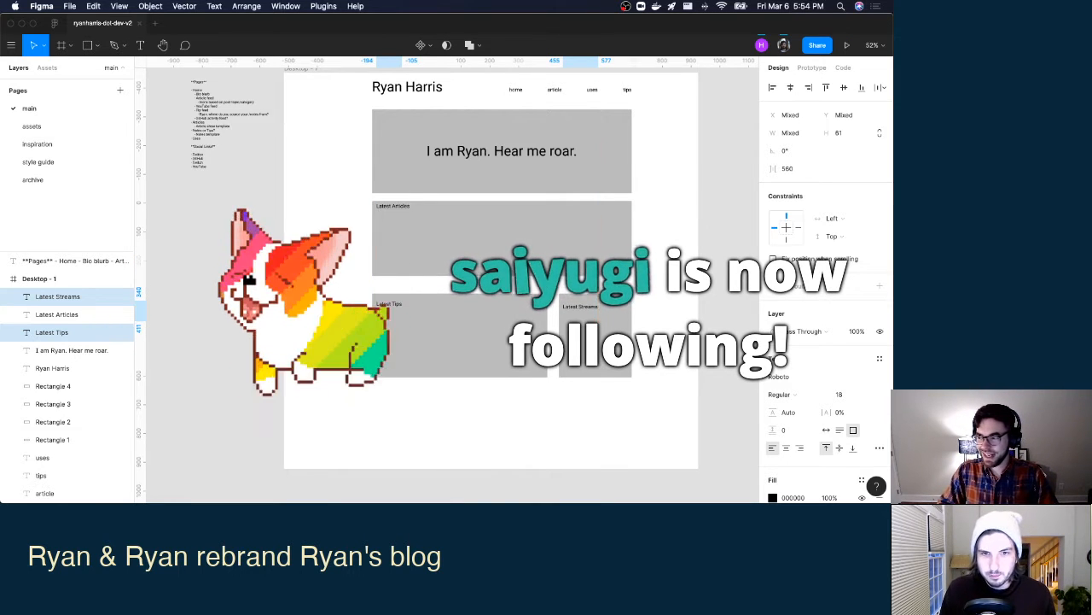
key(shift+Down)
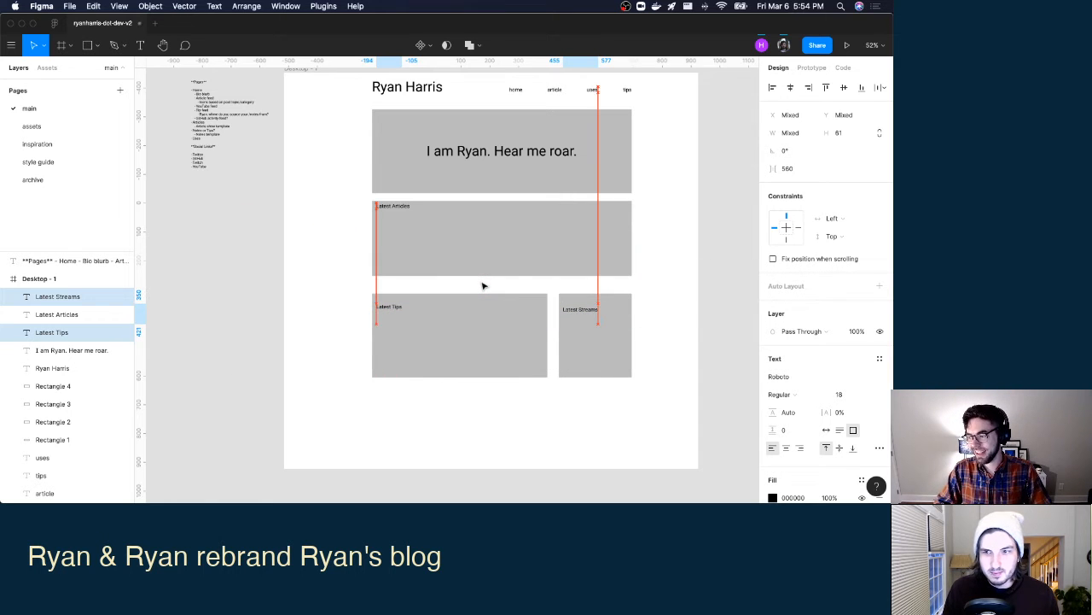
key(shift+Up)
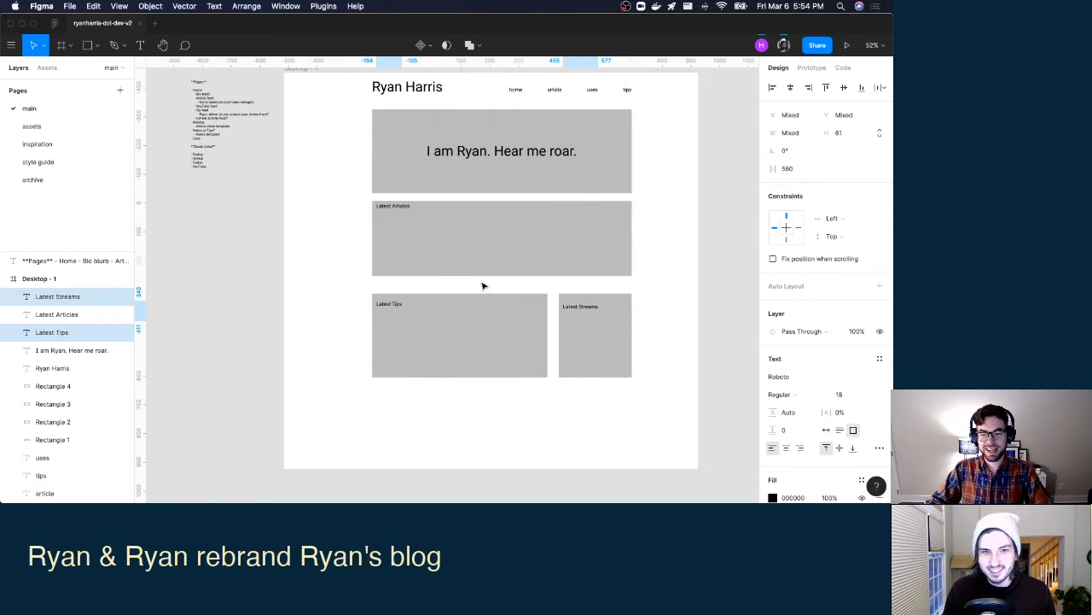
Check the gap between the hero banner and the Latest Articles rectangle, and nudge that rectangle down to Y 450.
click(415, 220)
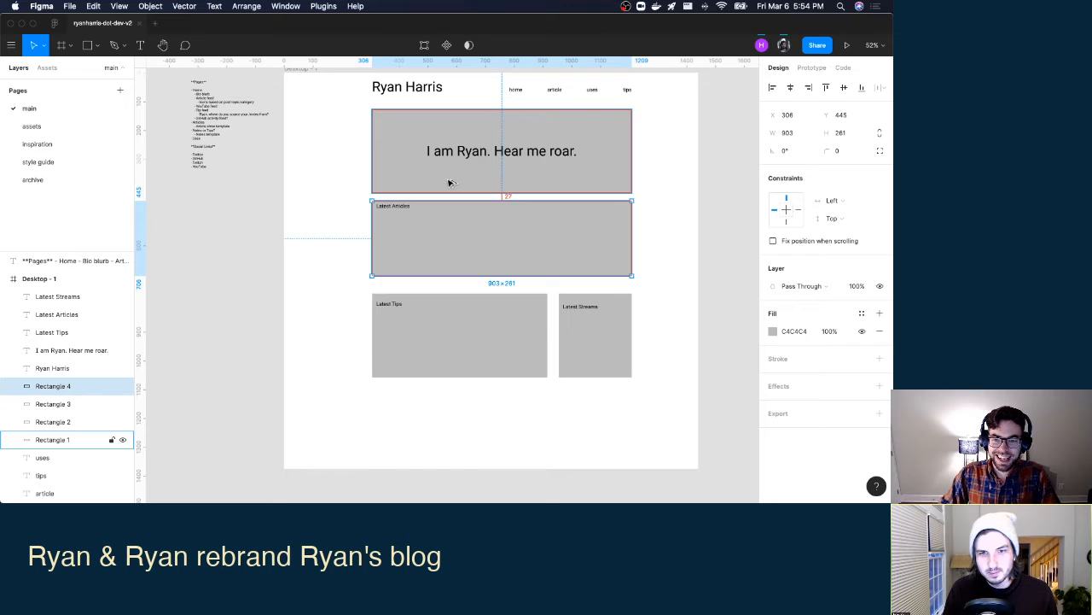
key(alt+Down)
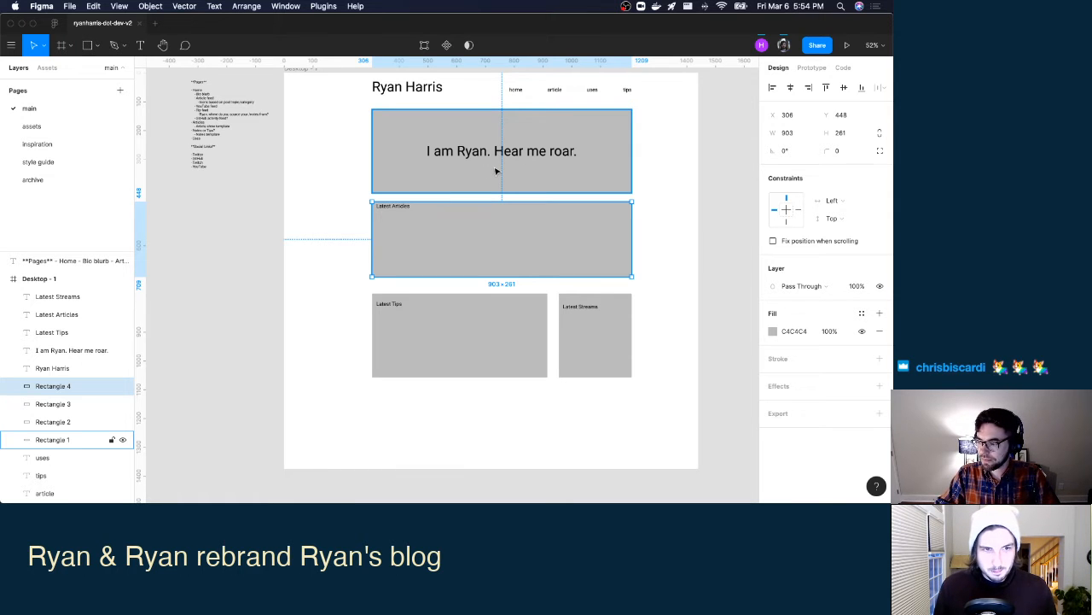
key(alt)
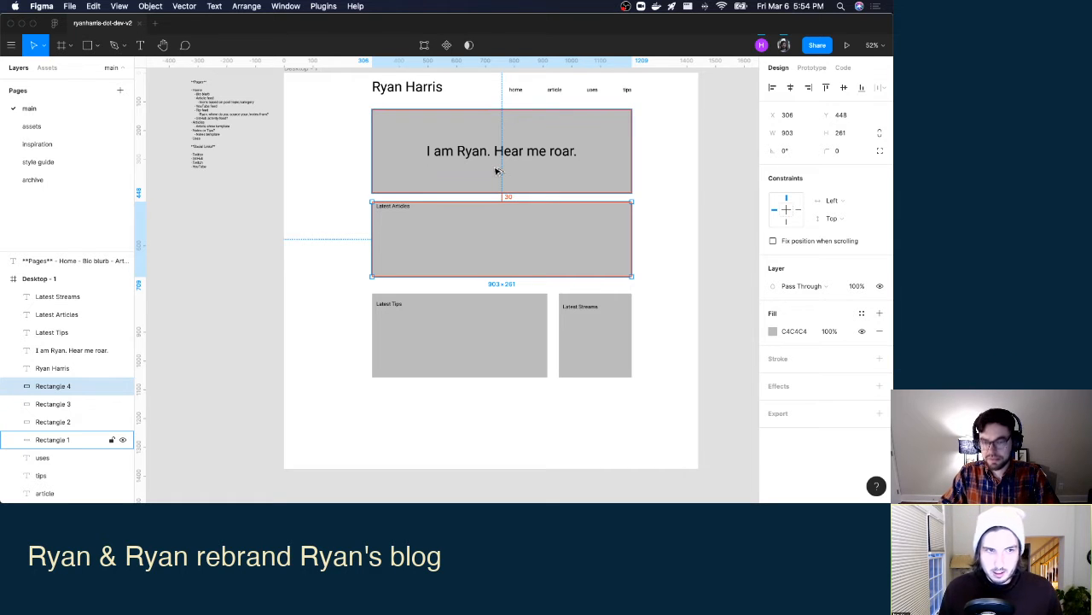
key(Down)
key(Down)
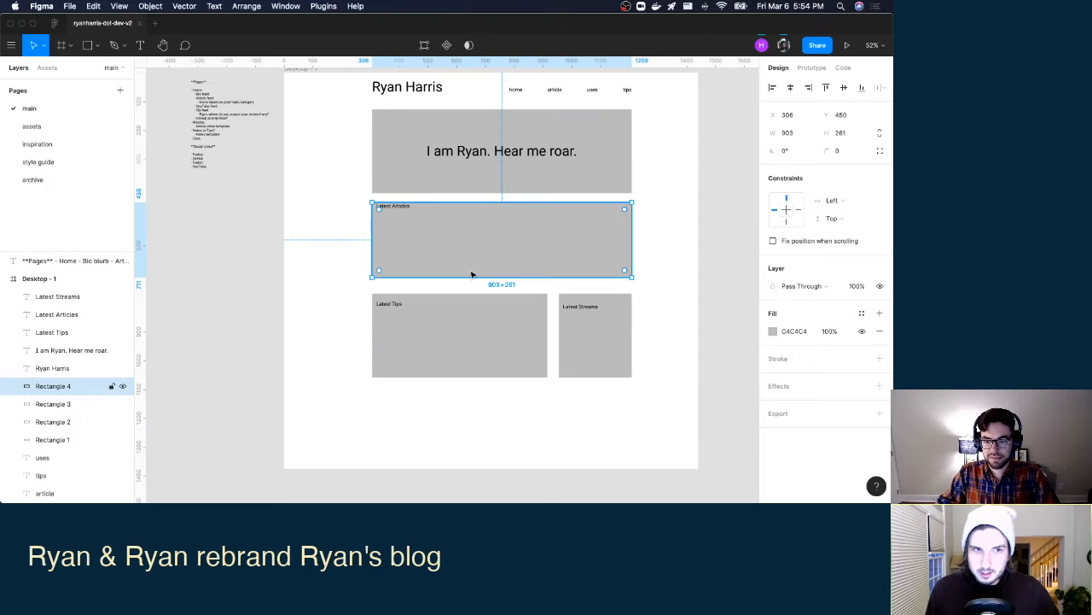
Move the Latest Tips and Latest Streams rectangles up to Y 743, leaving their labels in place.
click(473, 361)
key(alt)
key(Up)
key(Up)
key(Up)
key(Up)
key(Up)
key(Up)
key(Up)
key(Up)
key(Up)
key(Up)
key(Up)
key(Up)
key(Up)
key(Up)
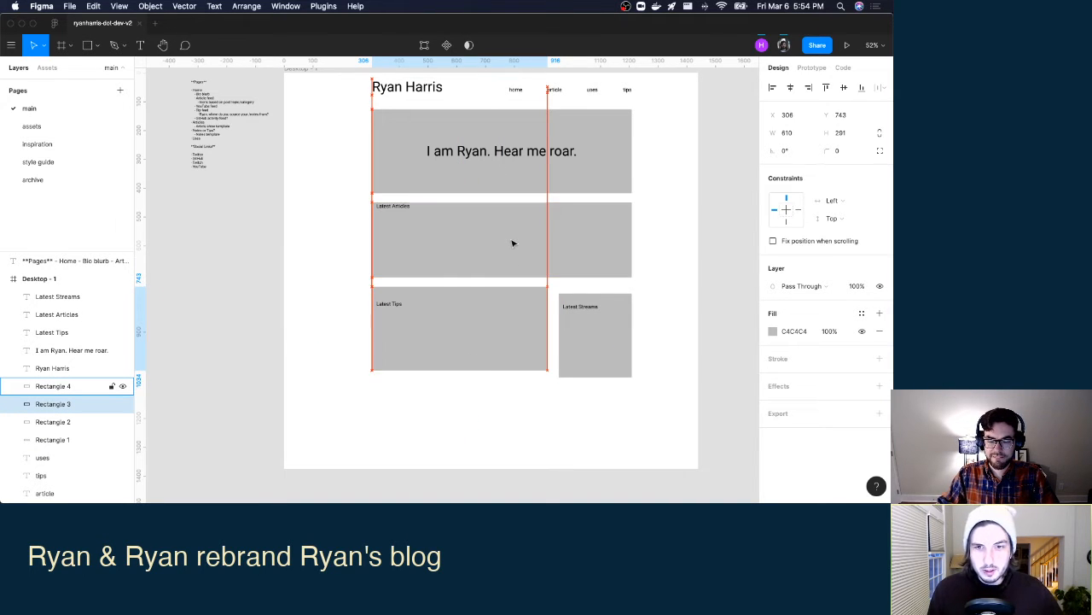
click(569, 305)
key(alt)
click(655, 288)
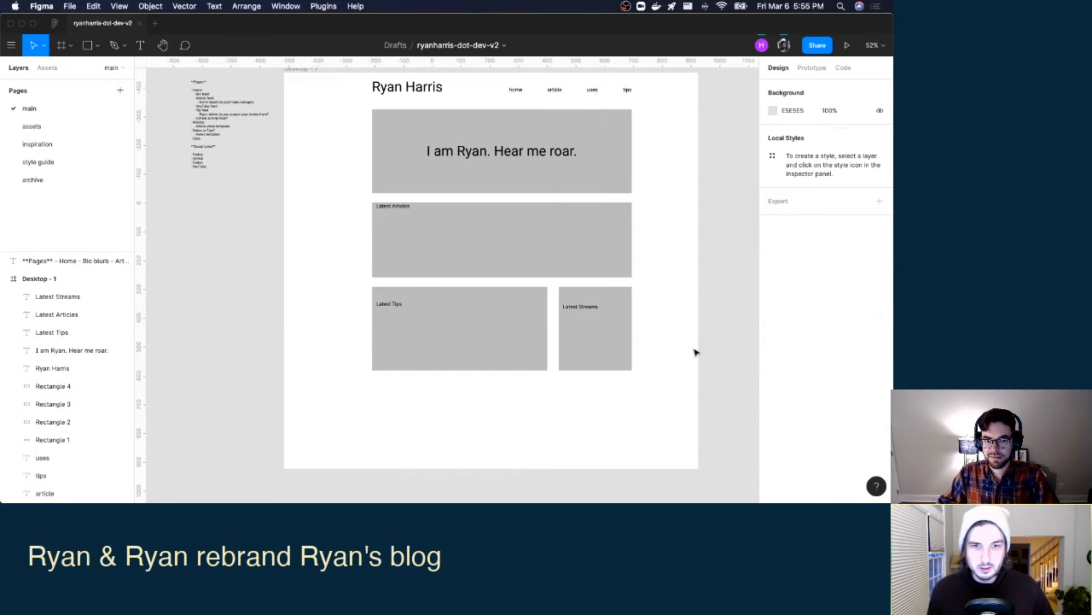
Shift the Latest Articles label slightly down inside its block for more space beneath the upper edge.
click(393, 208)
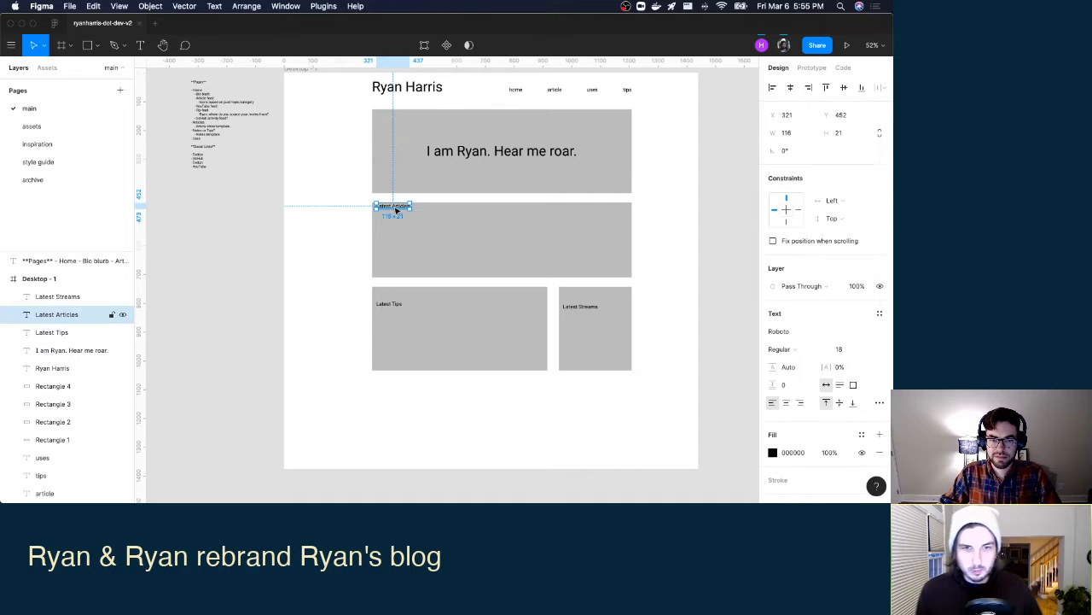
drag(395, 212, 397, 216)
click(689, 213)
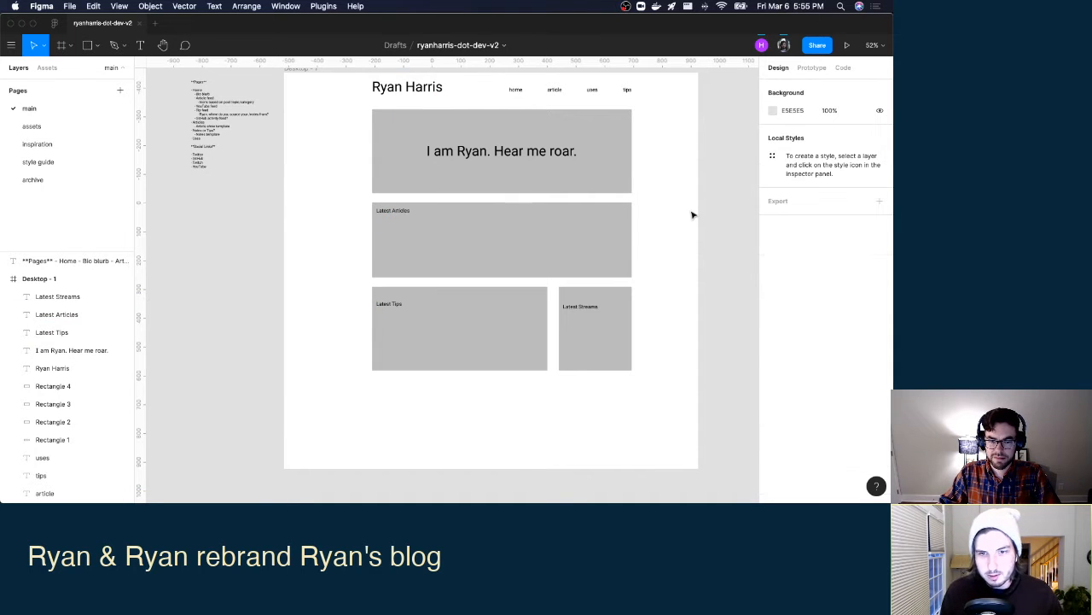
click(610, 309)
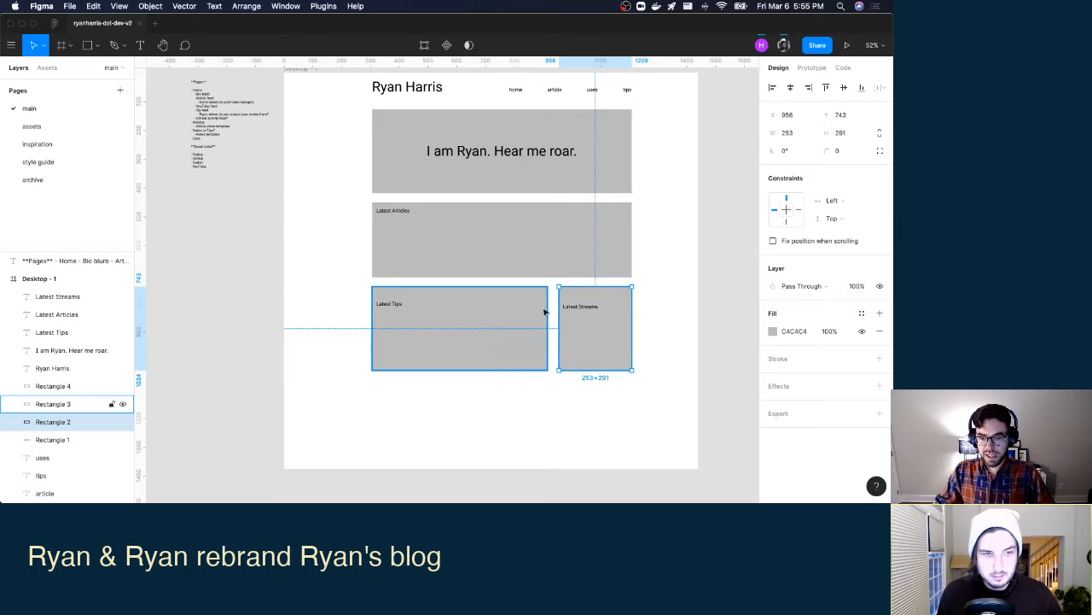
click(694, 242)
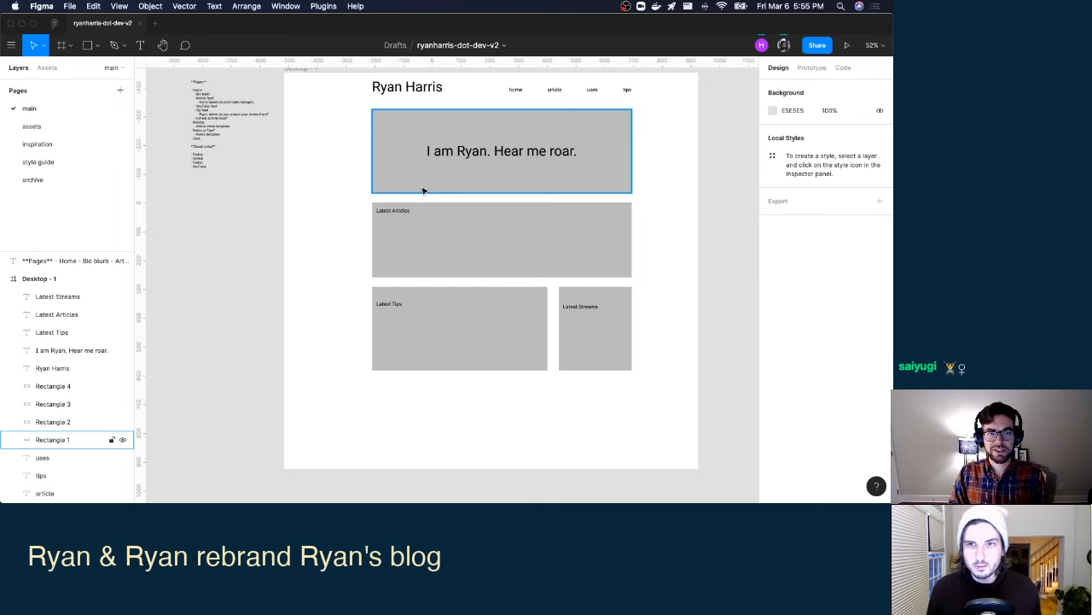
click(504, 92)
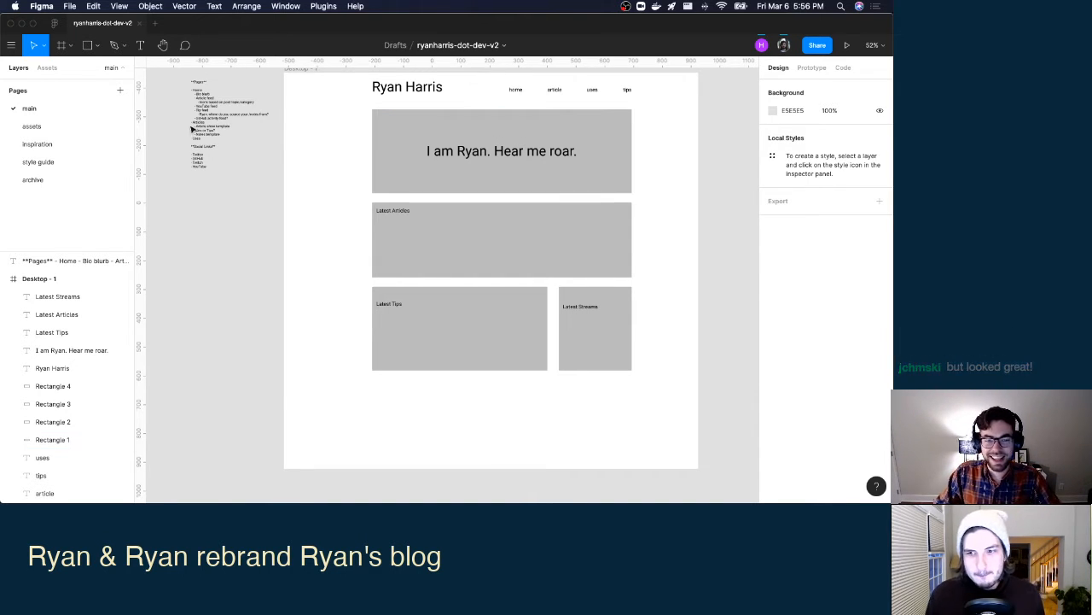
click(247, 111)
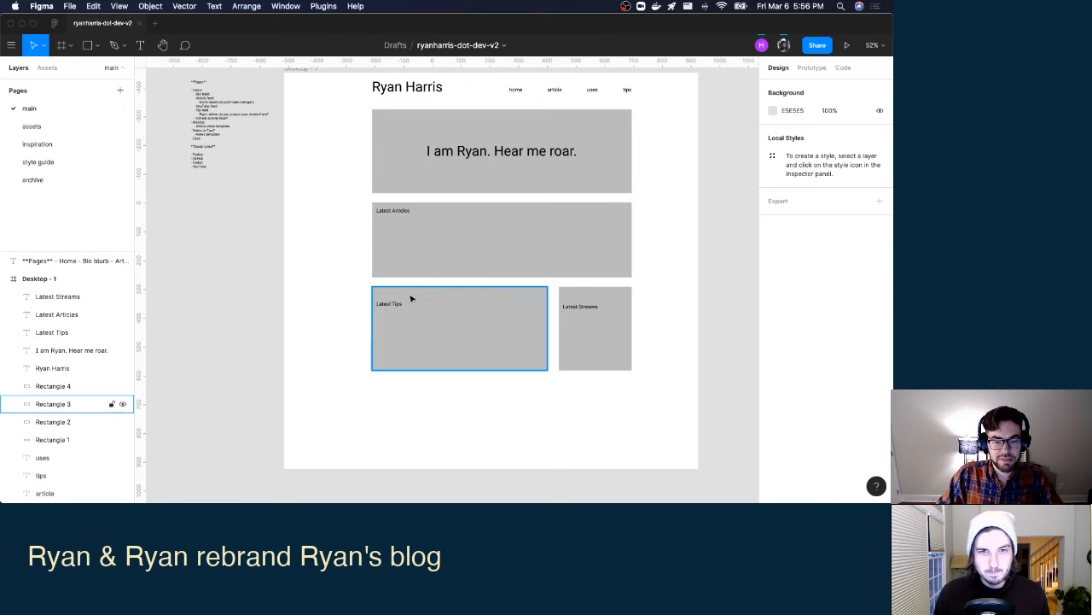
Raise the Latest Tips and Latest Streams labels to Y 761, placing the Latest Streams label at X 971.
drag(399, 305, 401, 295)
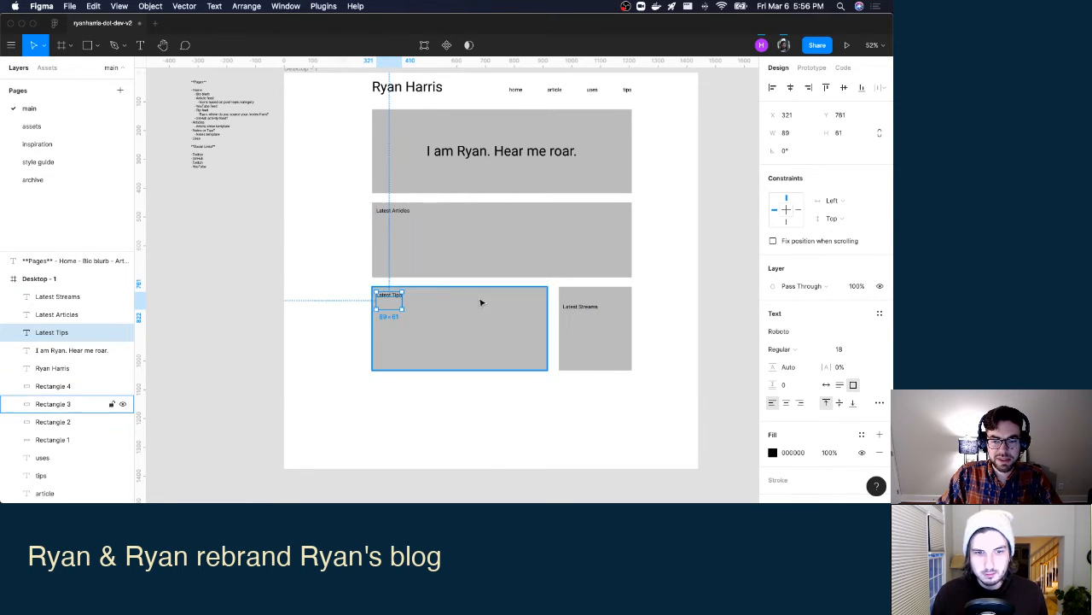
drag(586, 308, 588, 297)
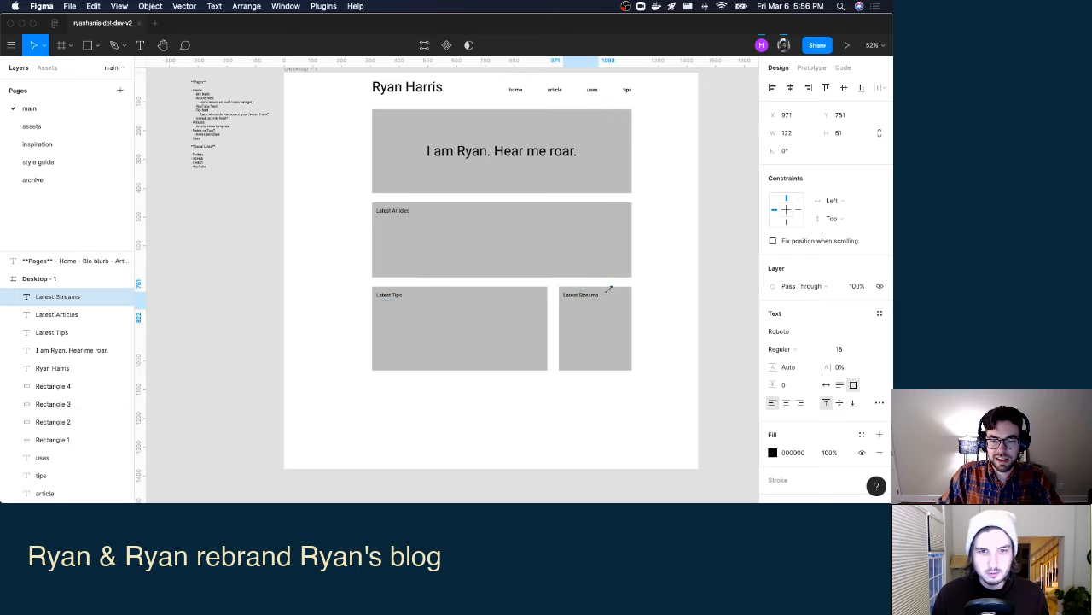
click(652, 285)
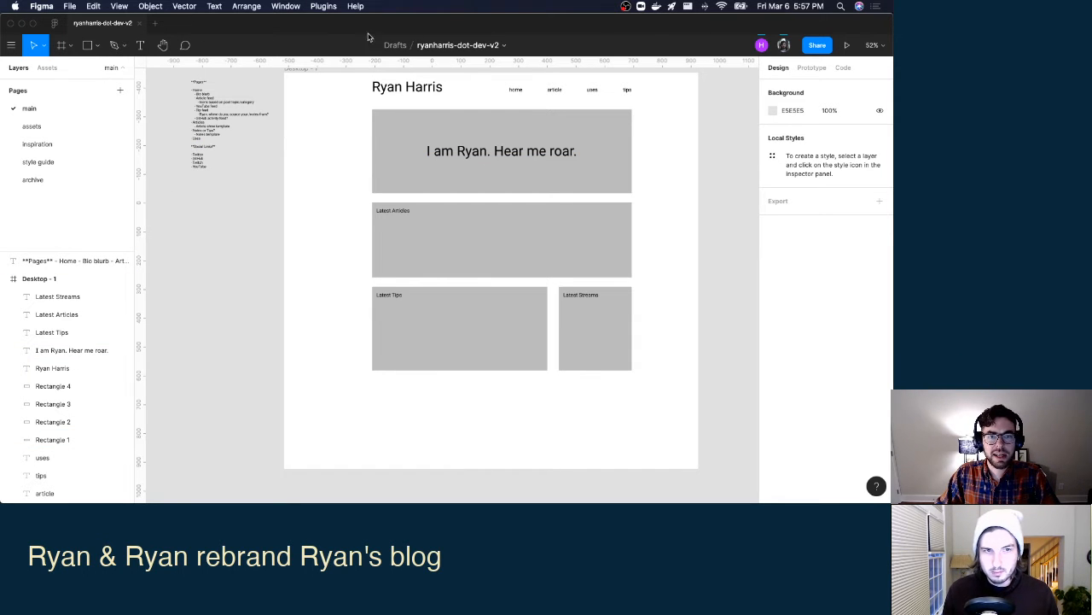
Open the inspiration page and examine the kentcdodds reference screenshot from its header to the footer's social icons and newsletter form.
key(ctrl+Up)
click(601, 282)
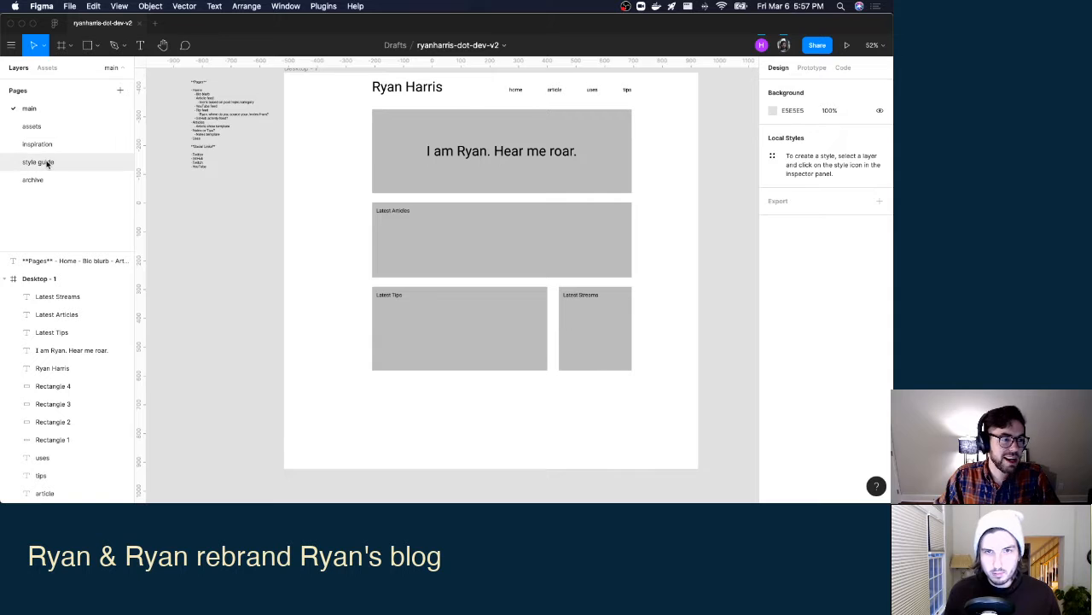
click(37, 144)
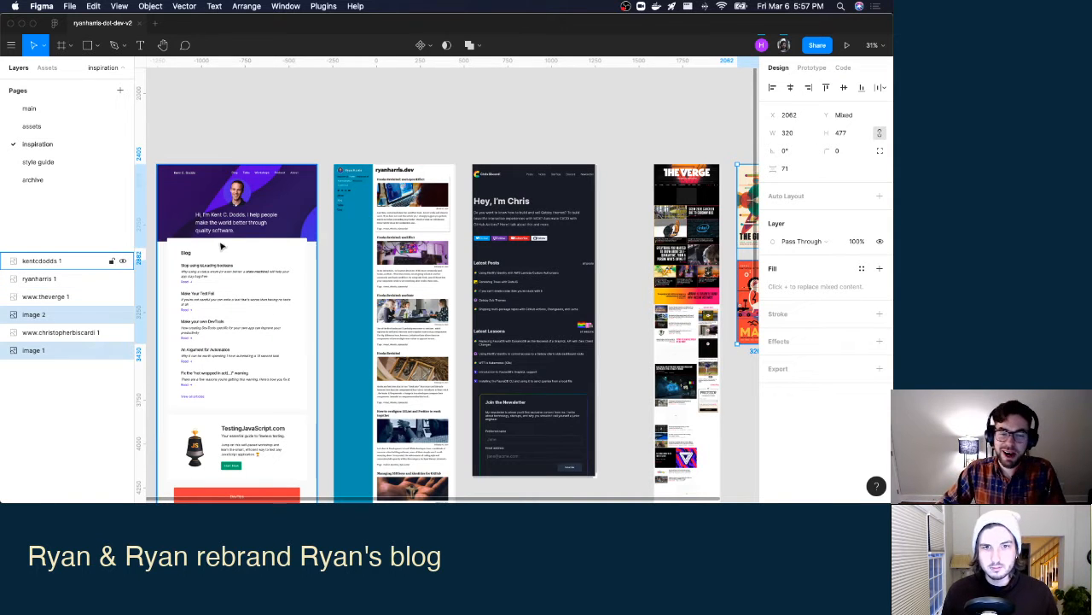
scroll(218, 252, down, 2)
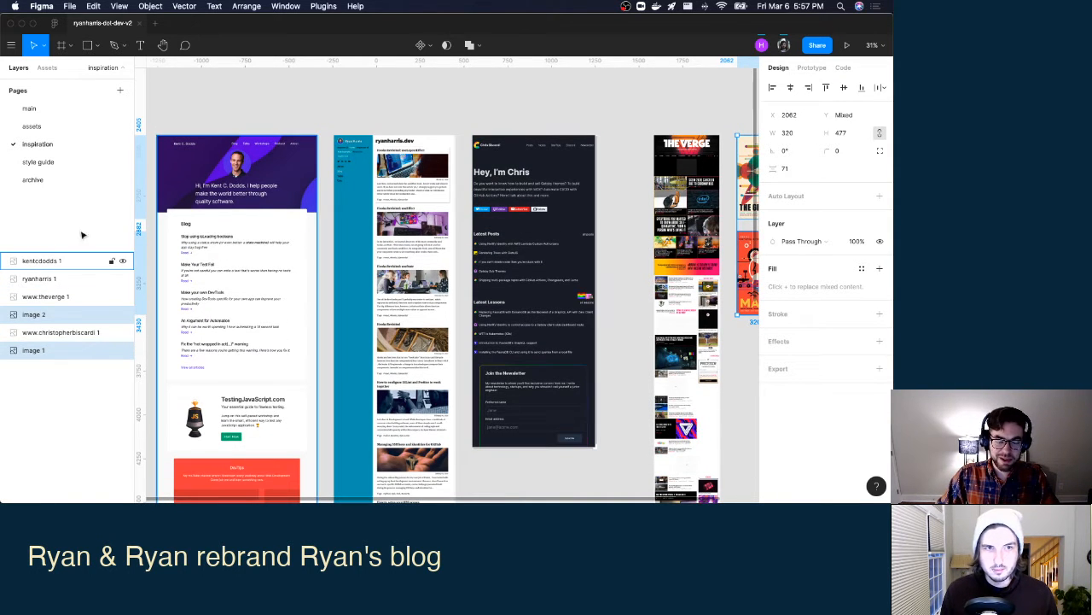
scroll(230, 213, down, 5)
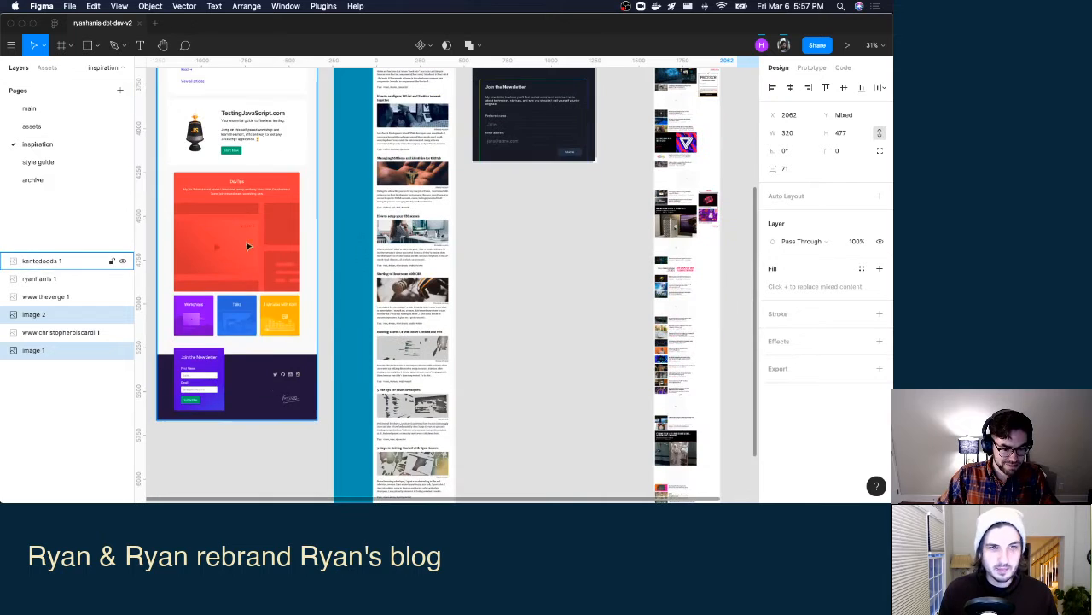
scroll(284, 403, up, 2)
scroll(284, 403, up, 5)
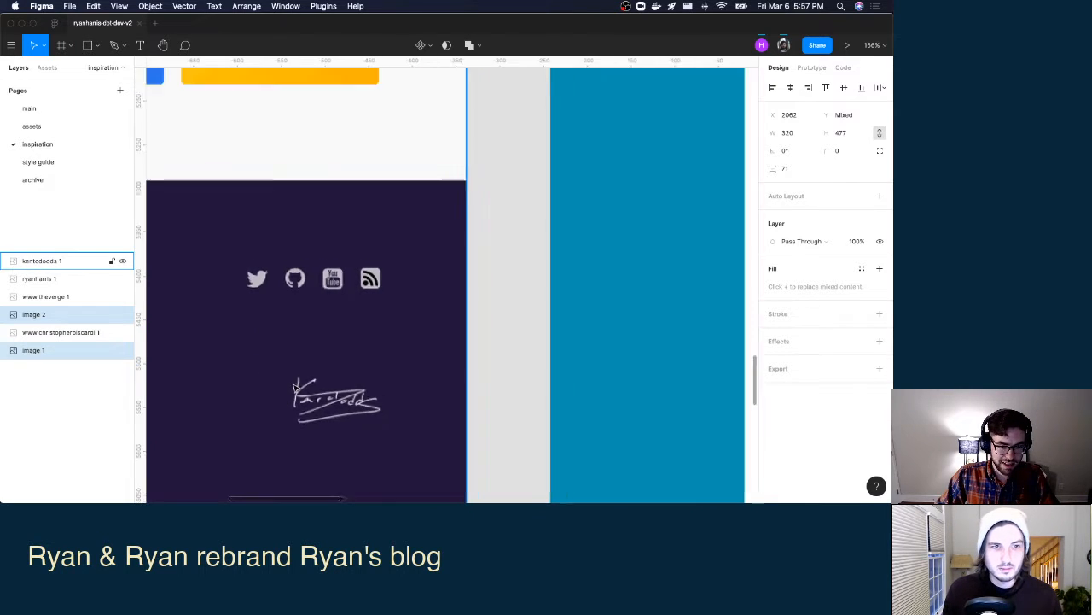
scroll(293, 386, down, 6)
scroll(292, 386, left, 3)
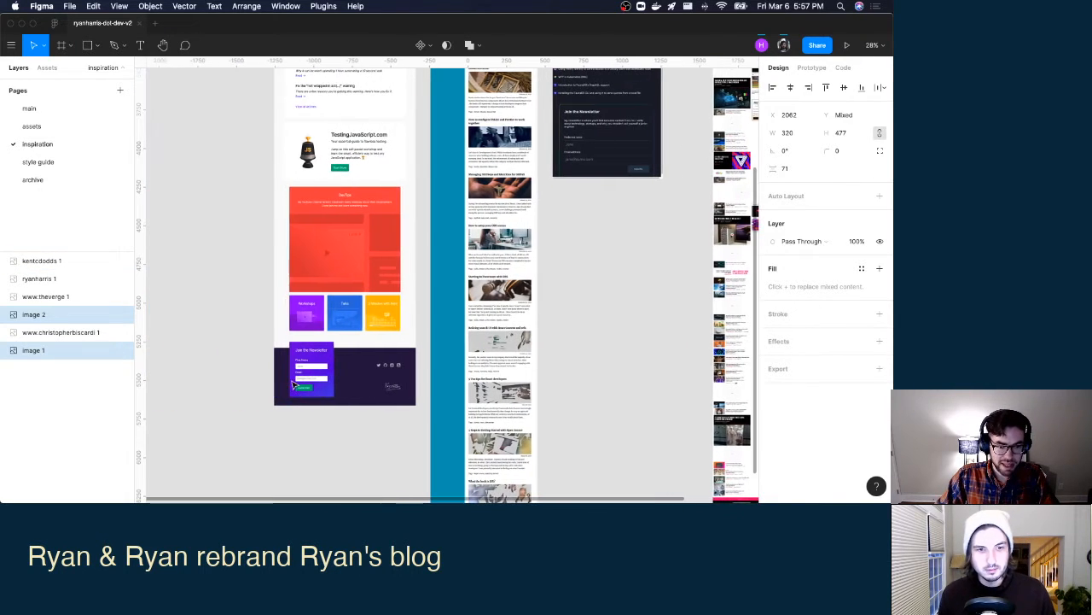
scroll(350, 327, up, 5)
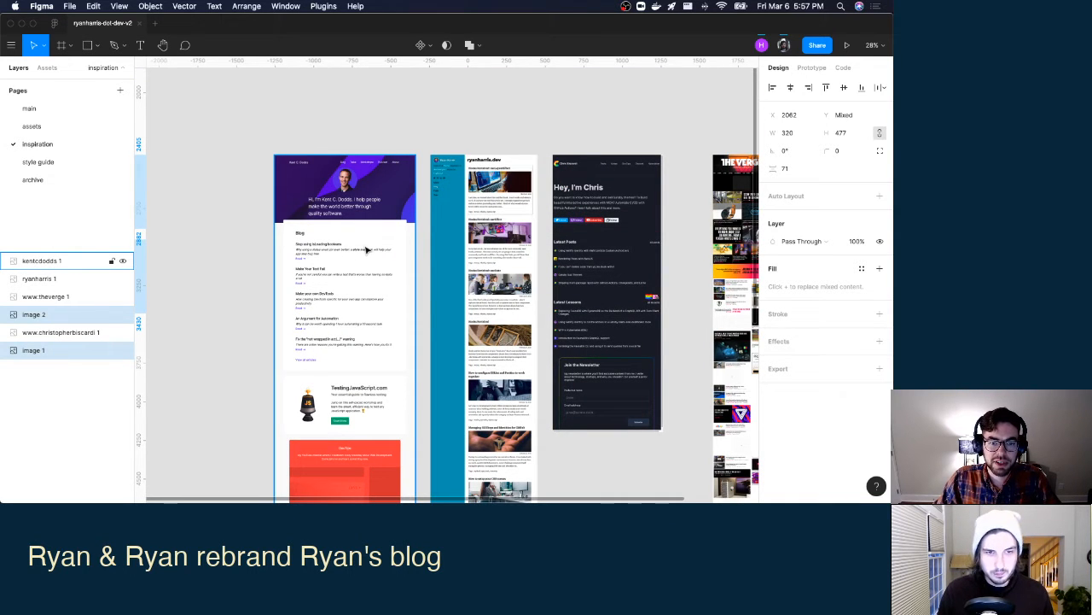
Switch to Chrome, search for ryan.warner.code in a new tab and open the ryan.warner.codes site.
scroll(353, 246, down, 2)
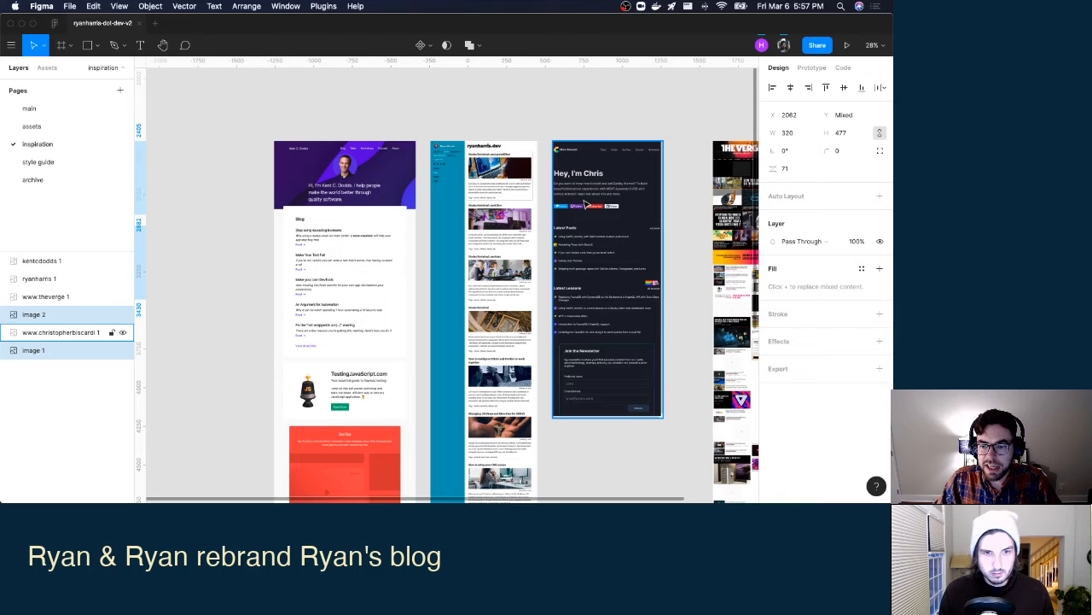
scroll(567, 212, right, 5)
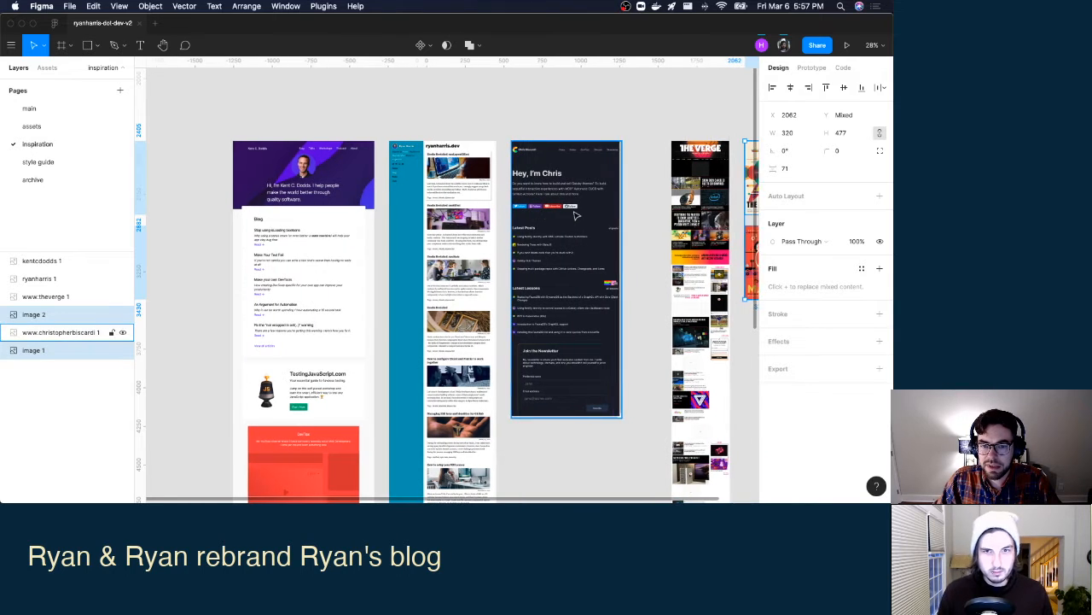
scroll(574, 214, left, 5)
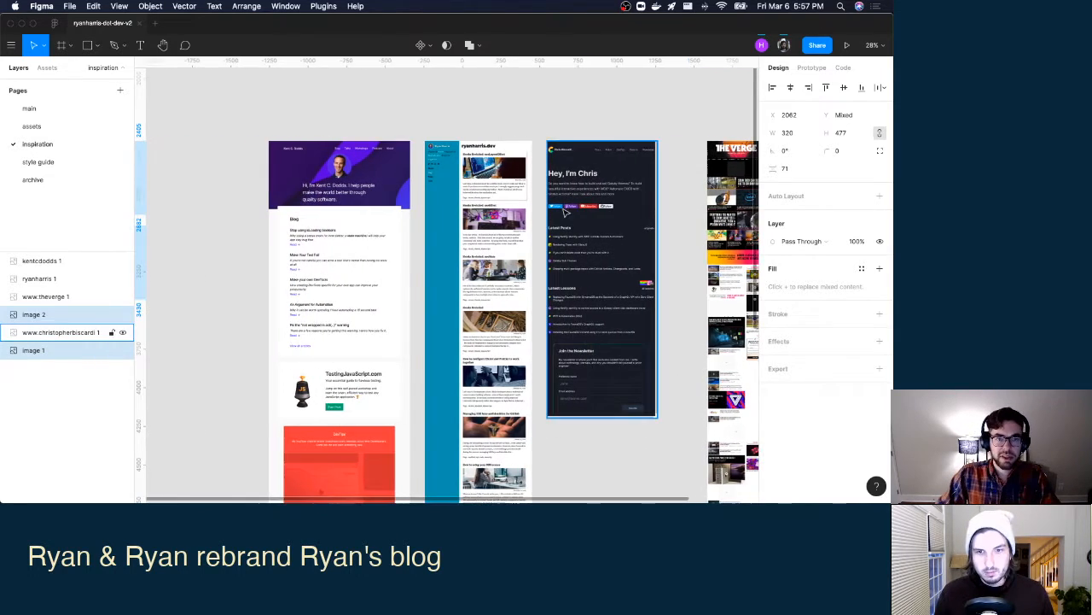
key(ctrl+Up)
click(207, 246)
key(super+t)
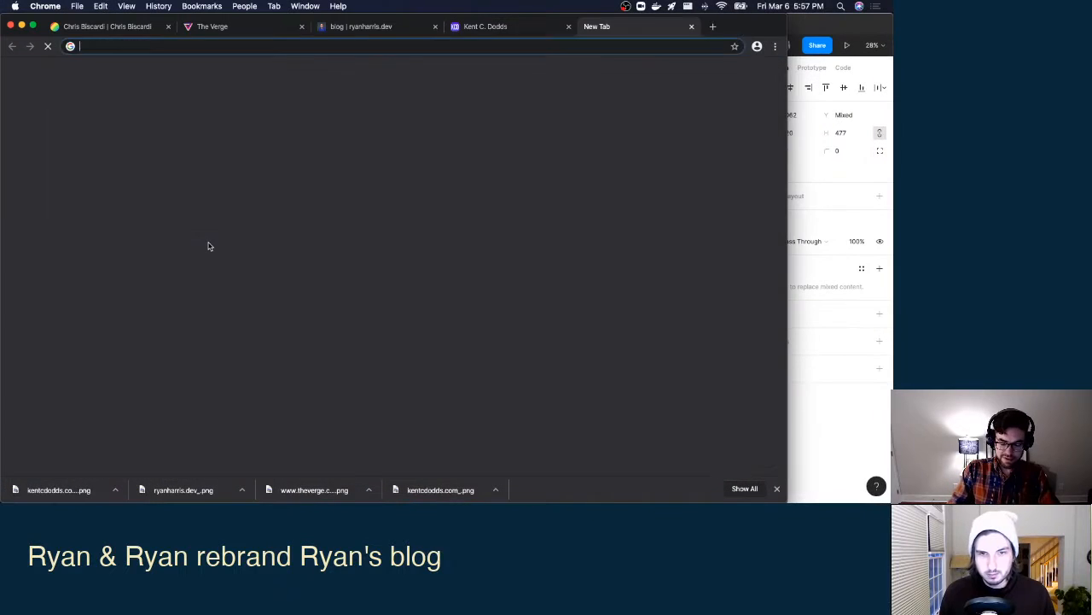
text(ryan.warner.code)
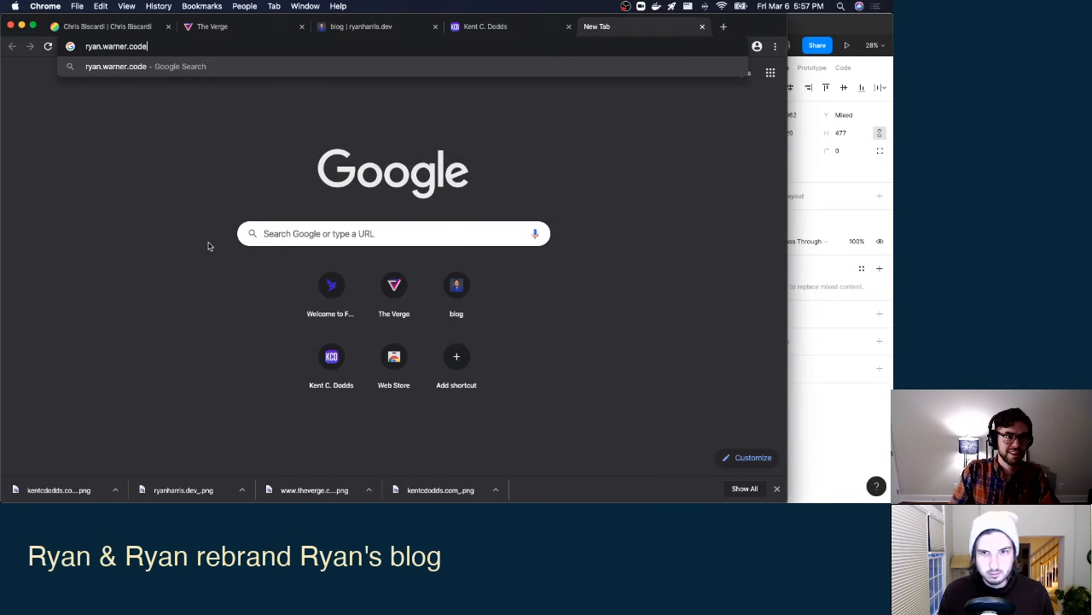
key(Return)
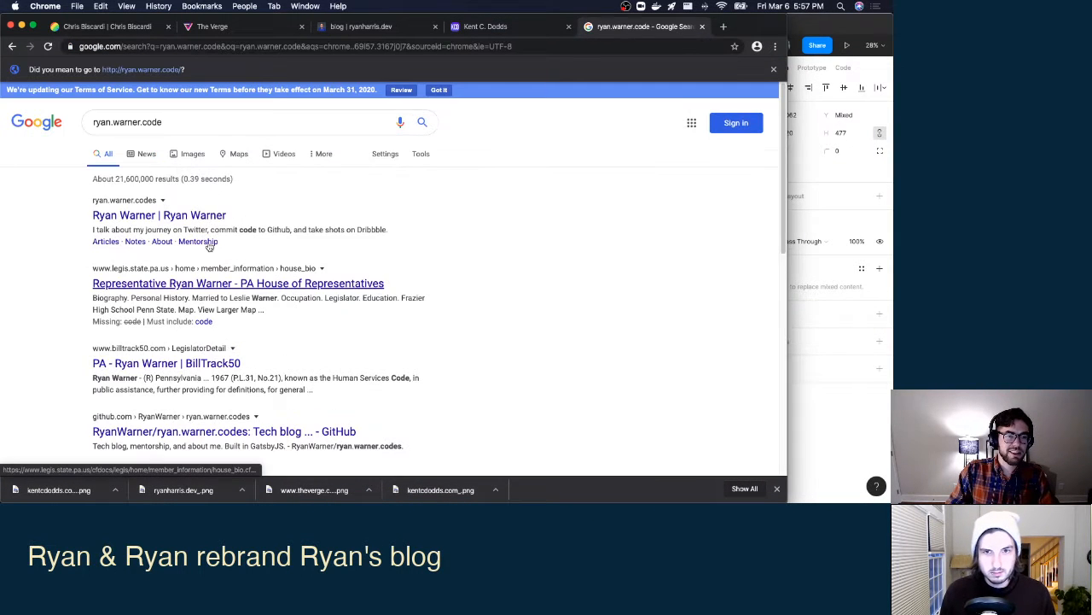
click(166, 214)
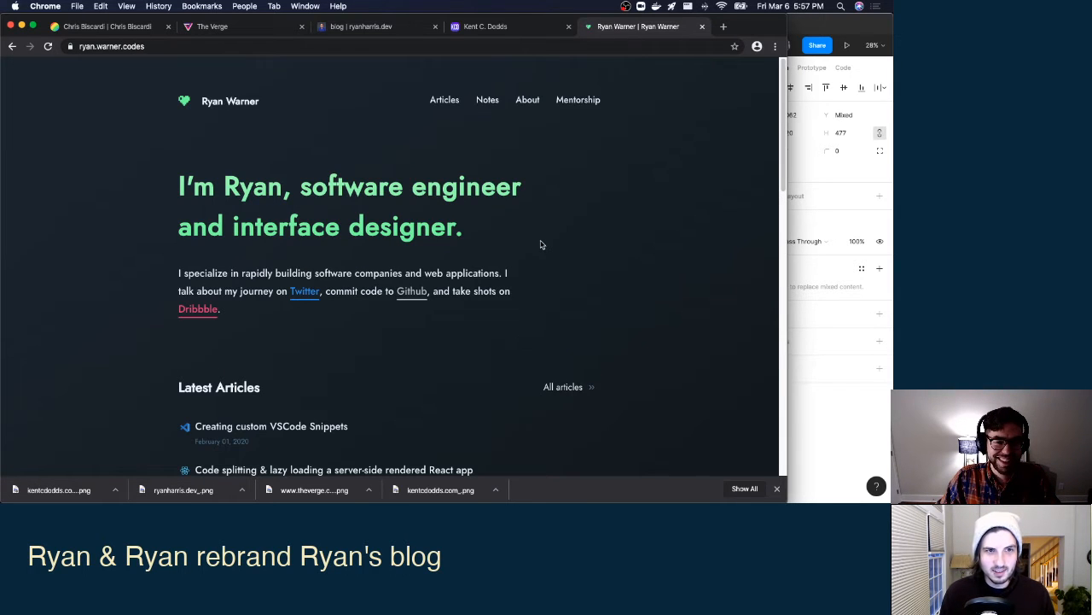
Skim the portfolio's intro and article list, then load the site through the short address rw.codes.
scroll(540, 244, down, 3)
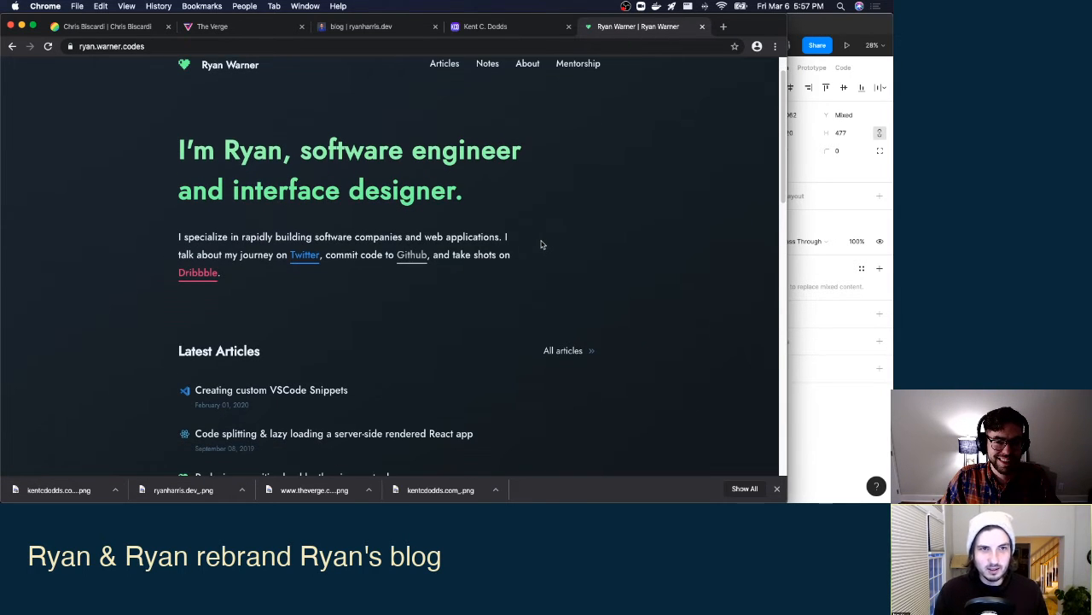
scroll(540, 245, down, 3)
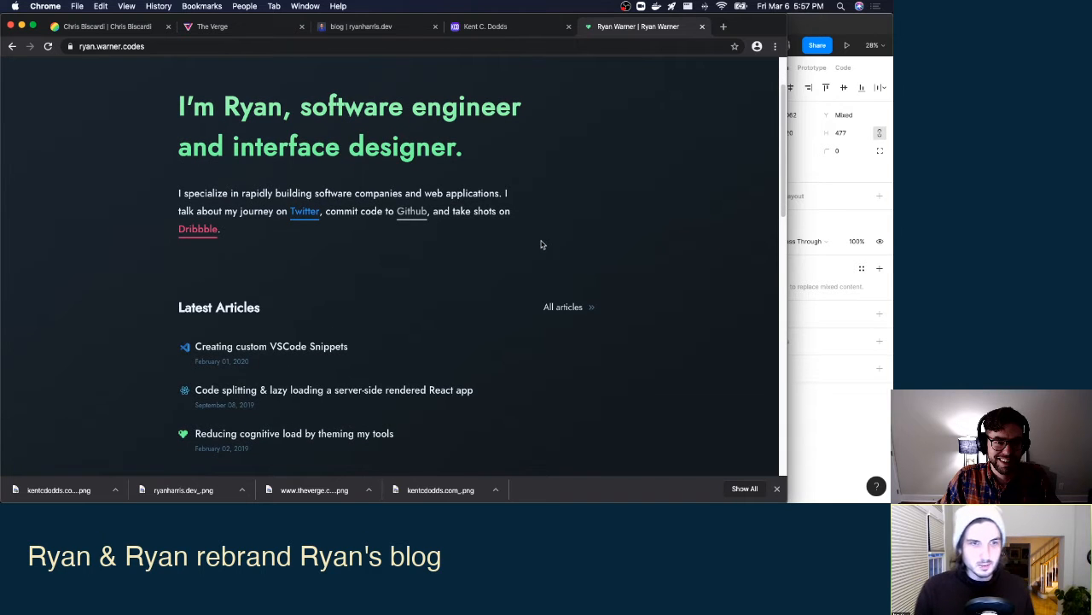
scroll(540, 245, up, 5)
key(super+l)
text(wr)
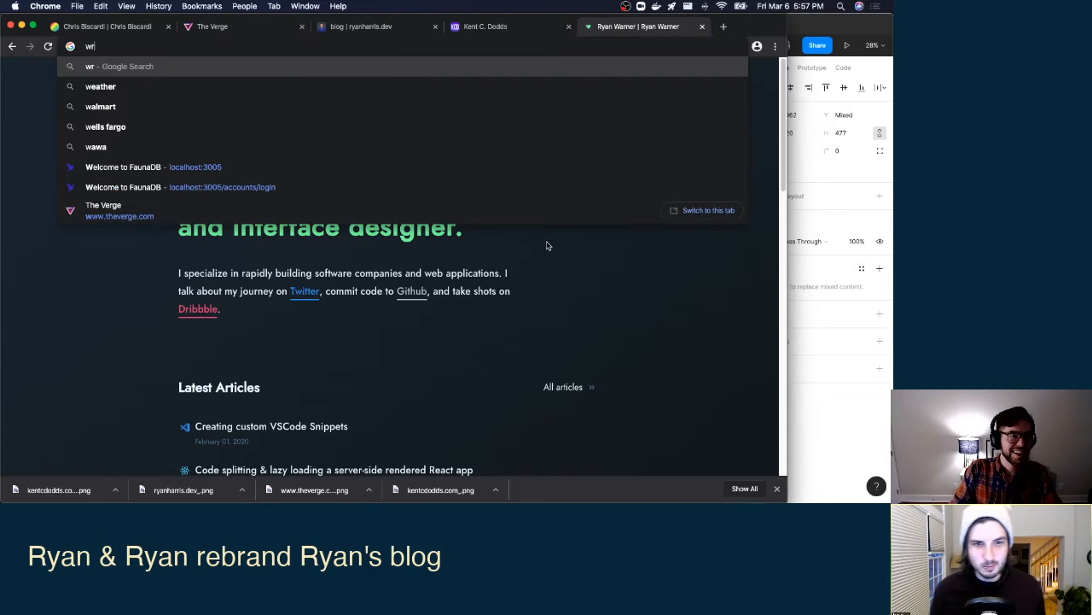
key(BackSpace)
key(BackSpace)
text(re)
key(BackSpace)
text(w.codes)
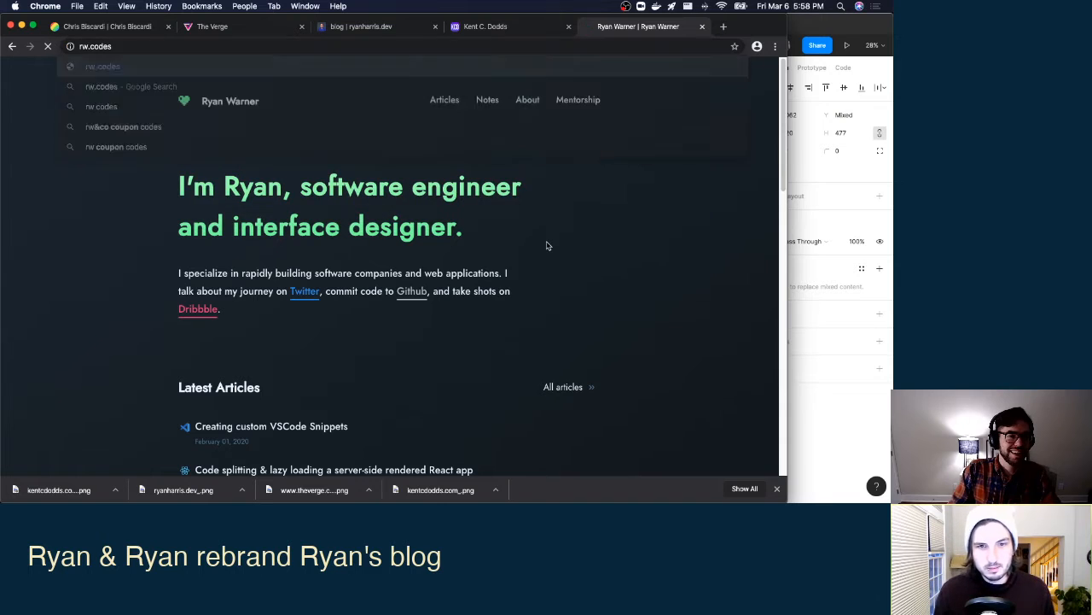
key(Return)
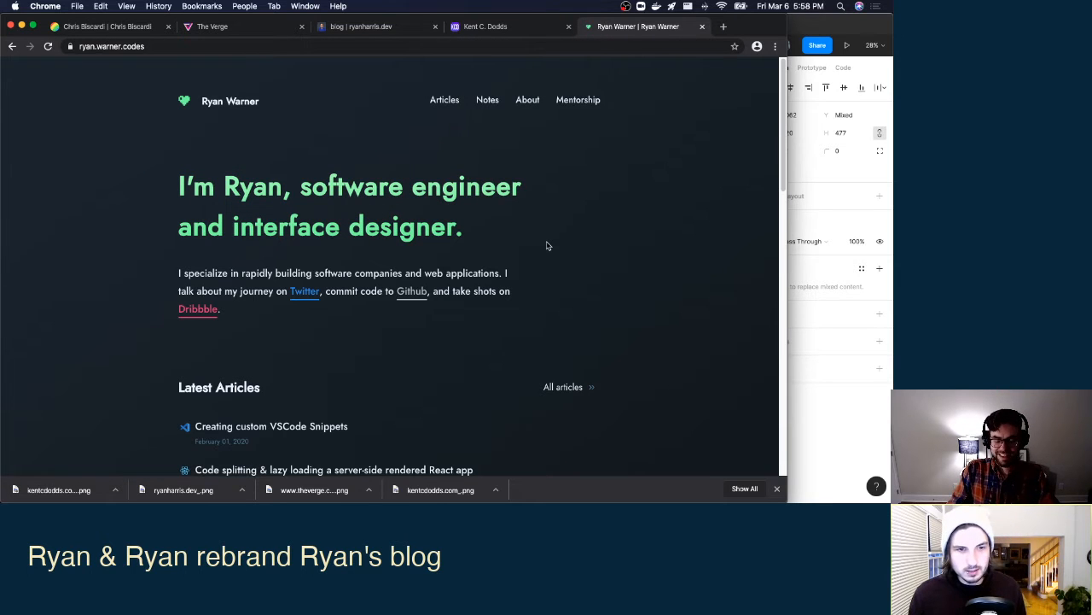
Capture a full-size screenshot of the ryan.warner.codes home page with the developer tools.
key(super+alt+i)
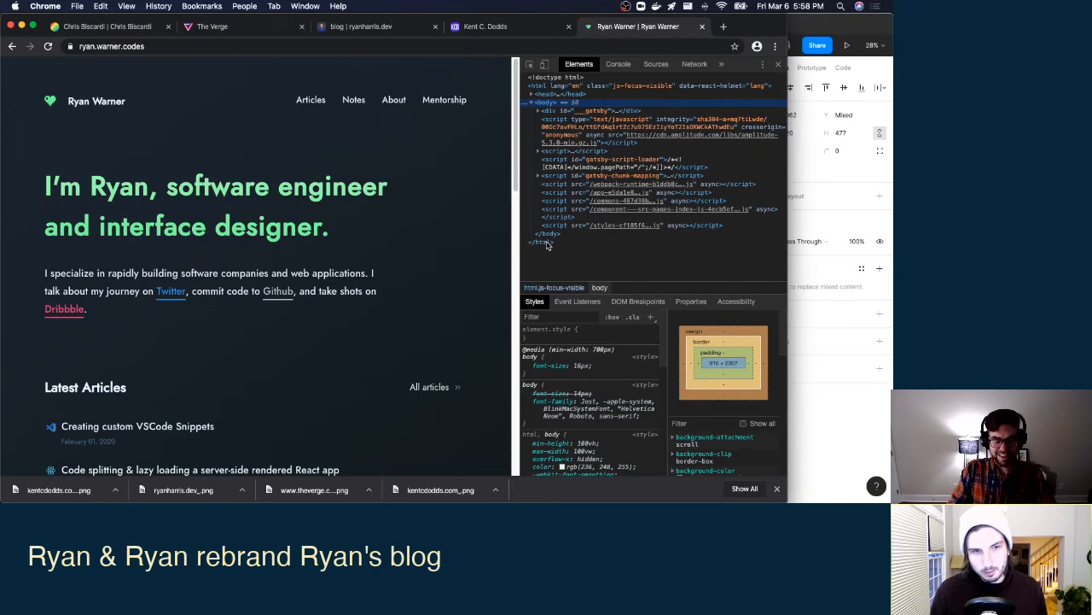
key(super+shift+p)
text(scre)
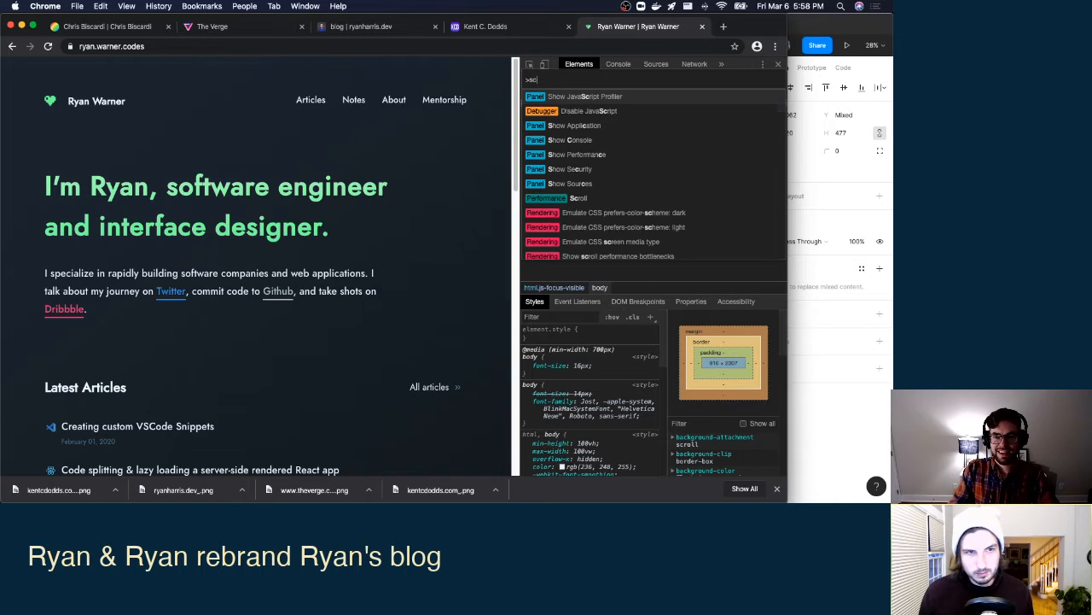
key(Down)
key(Down)
key(Return)
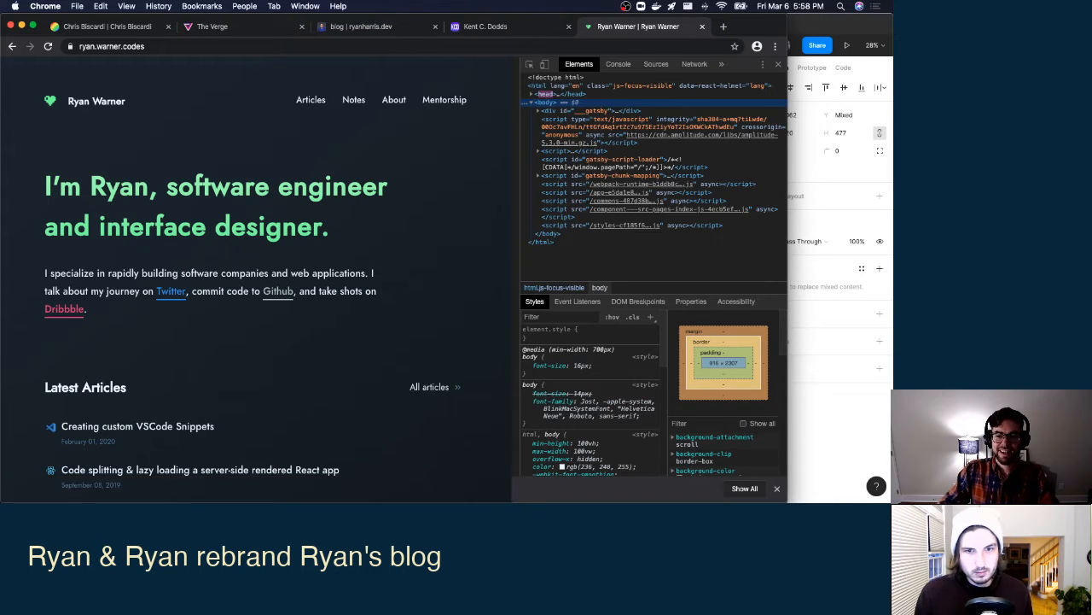
Reveal the downloaded screenshot in Finder and place ryan.warner.codes_.png on the inspiration page in Figma.
click(110, 489)
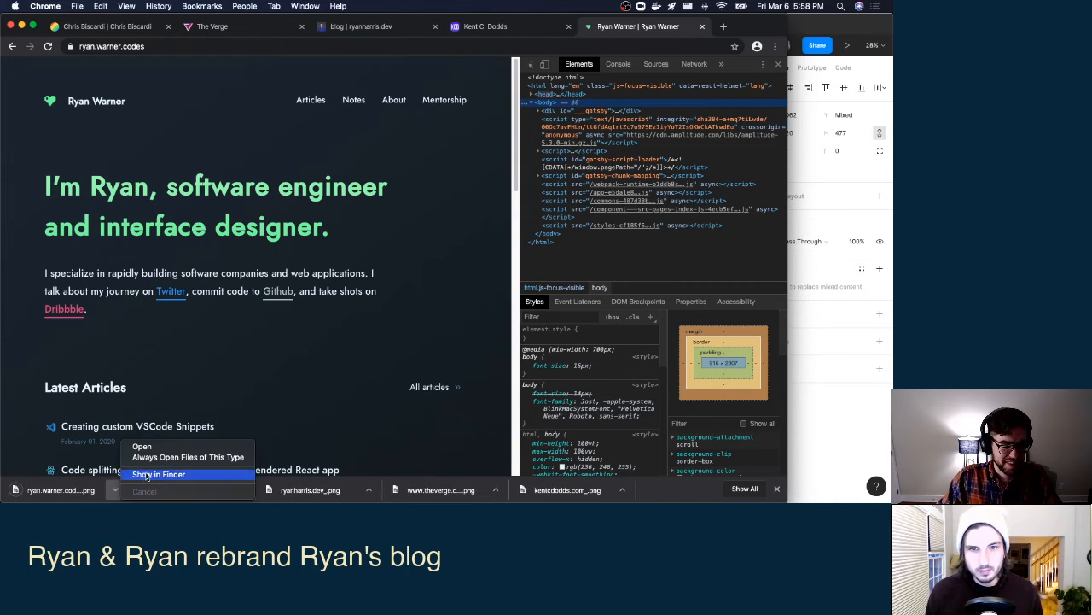
click(162, 466)
key(ctrl+Up)
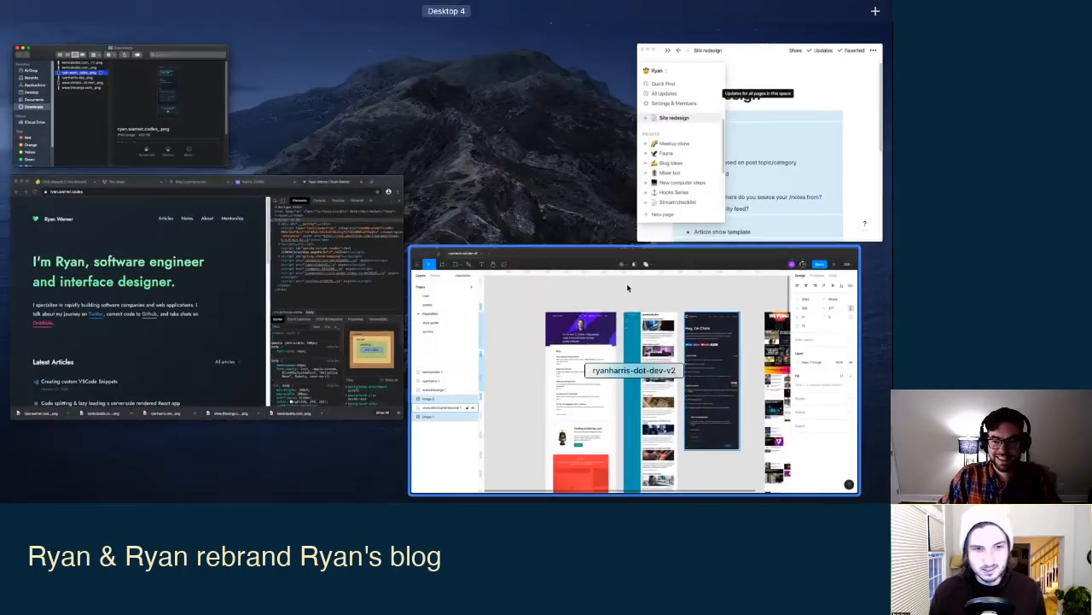
click(376, 210)
scroll(375, 210, down, 6)
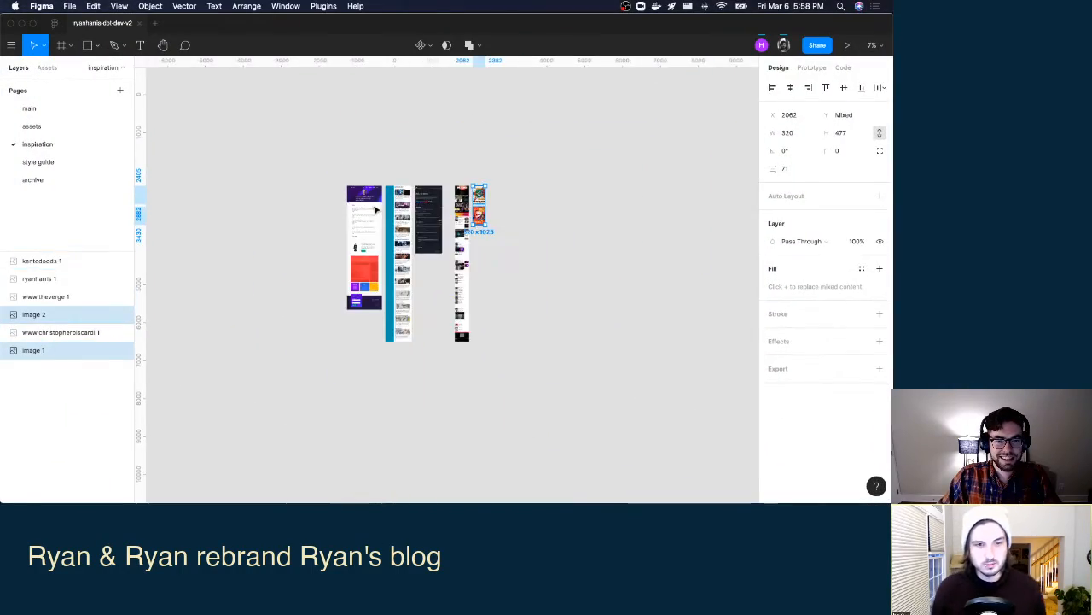
key(ctrl+Up)
click(73, 139)
drag(125, 168, 171, 190)
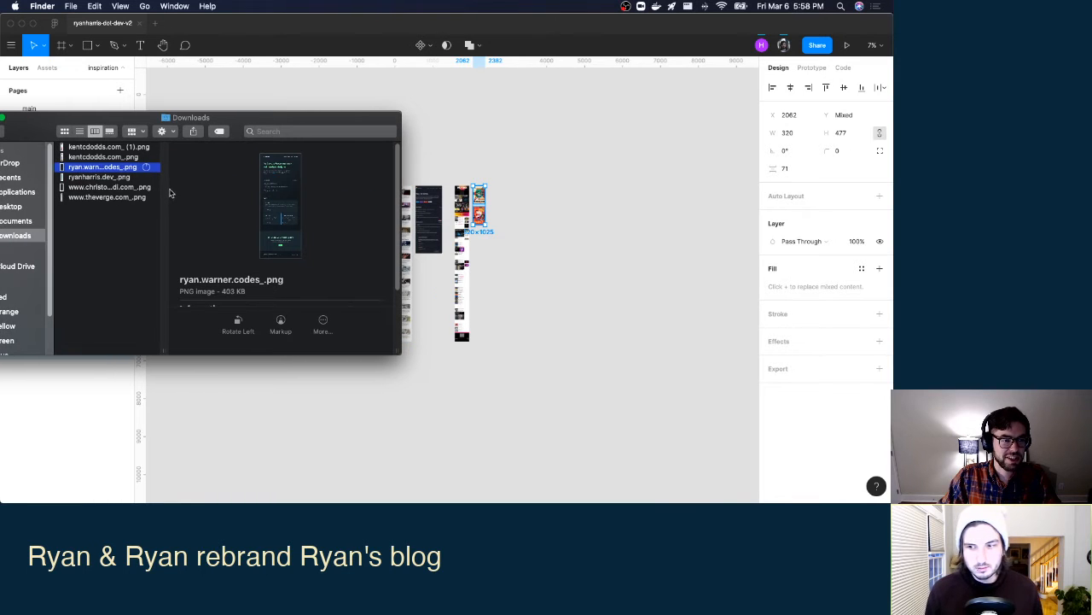
key(space)
key(space)
drag(128, 171, 642, 192)
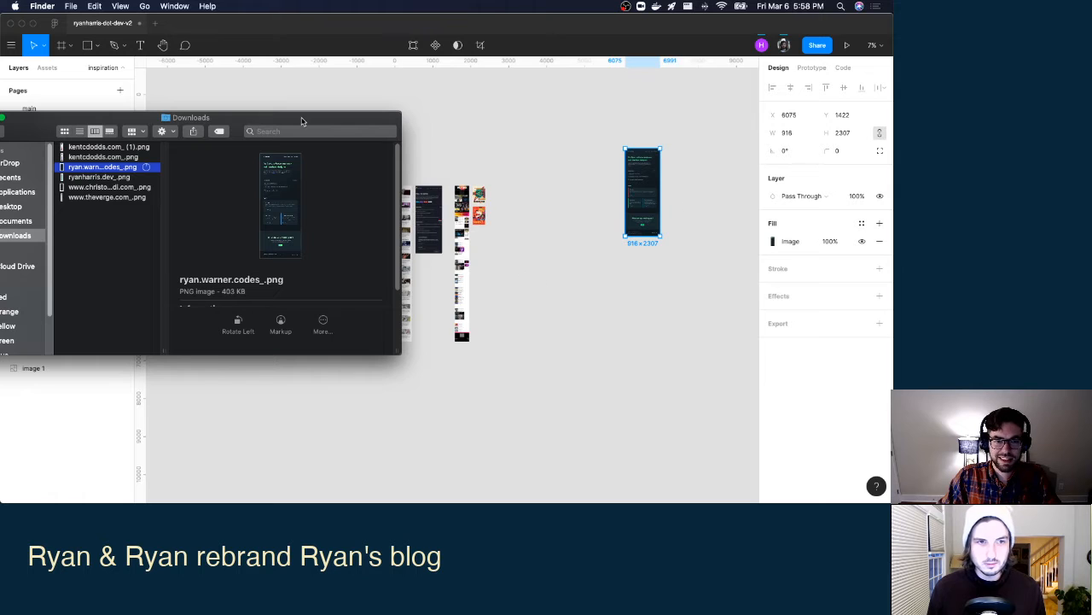
Close the Finder window and move the new screenshot beside the kentcdodds reference, at X -2292, Y 2405.
key(super+w)
click(645, 175)
drag(649, 183, 330, 214)
Examine the new reference screenshot's footer social icons, project and article sections, and the social links in its intro.
scroll(326, 220, up, 5)
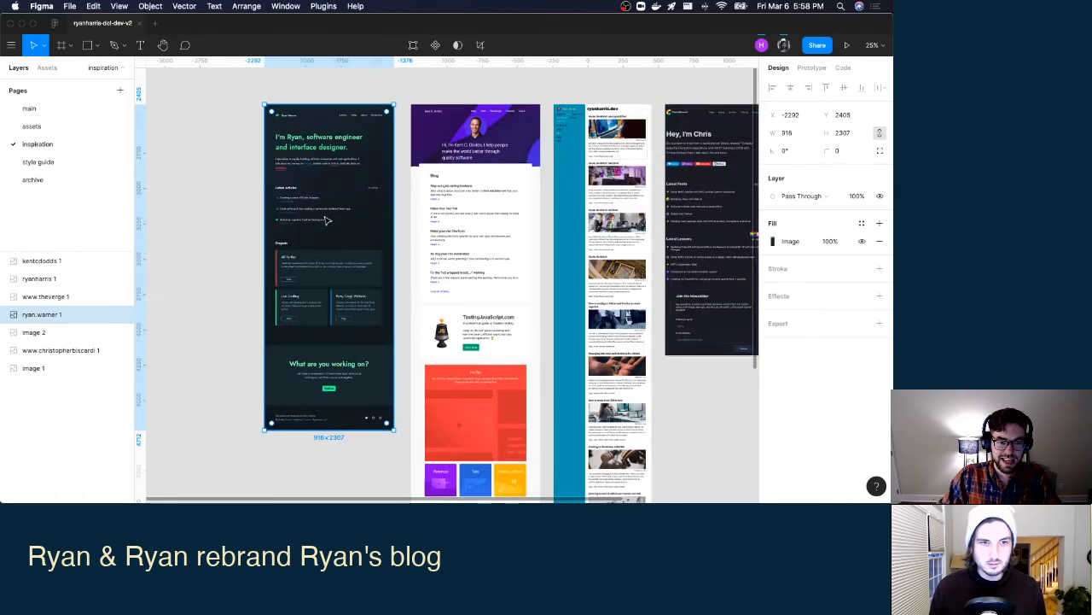
scroll(326, 220, up, 5)
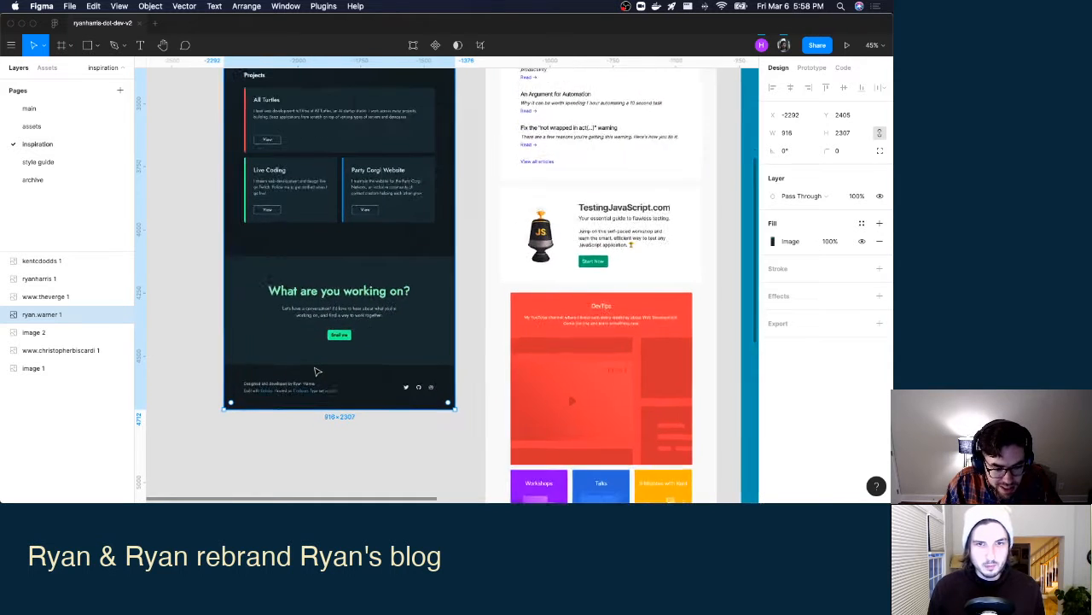
scroll(316, 372, up, 5)
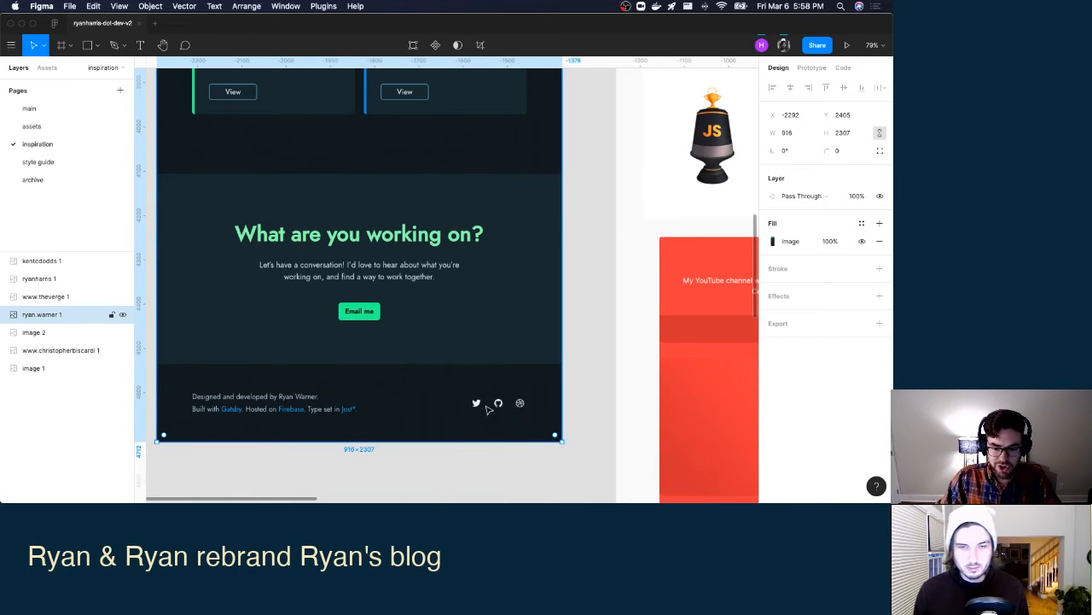
scroll(501, 405, up, 15)
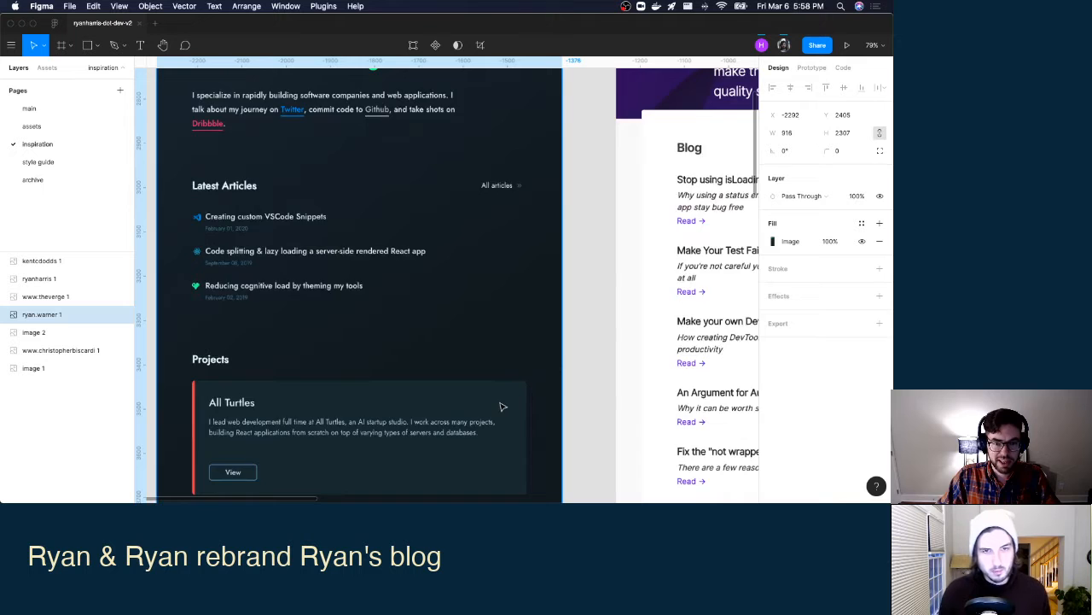
scroll(498, 402, down, 2)
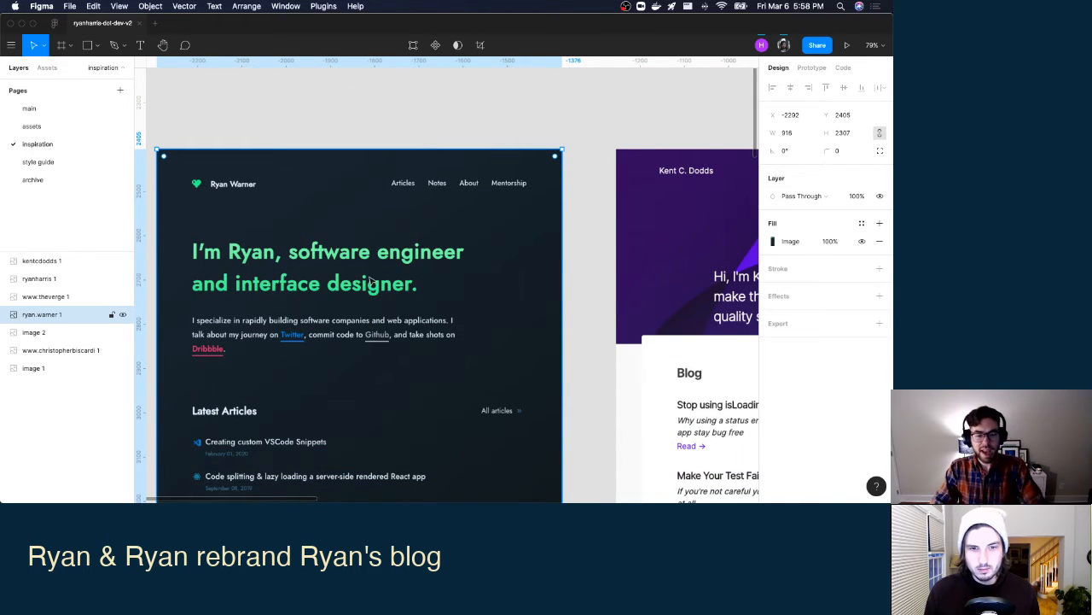
scroll(351, 338, down, 3)
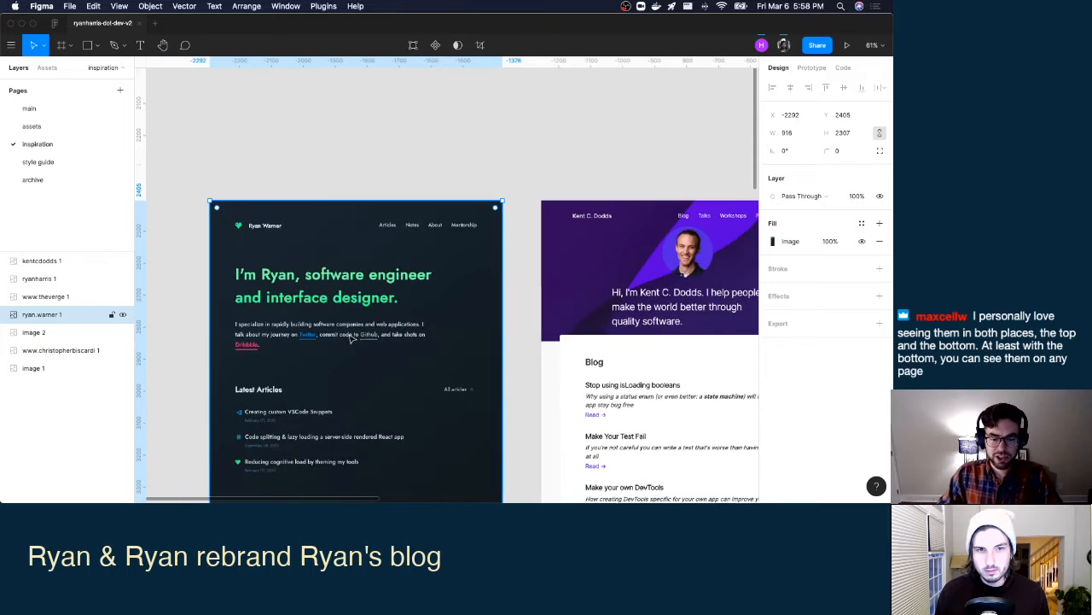
scroll(351, 338, down, 3)
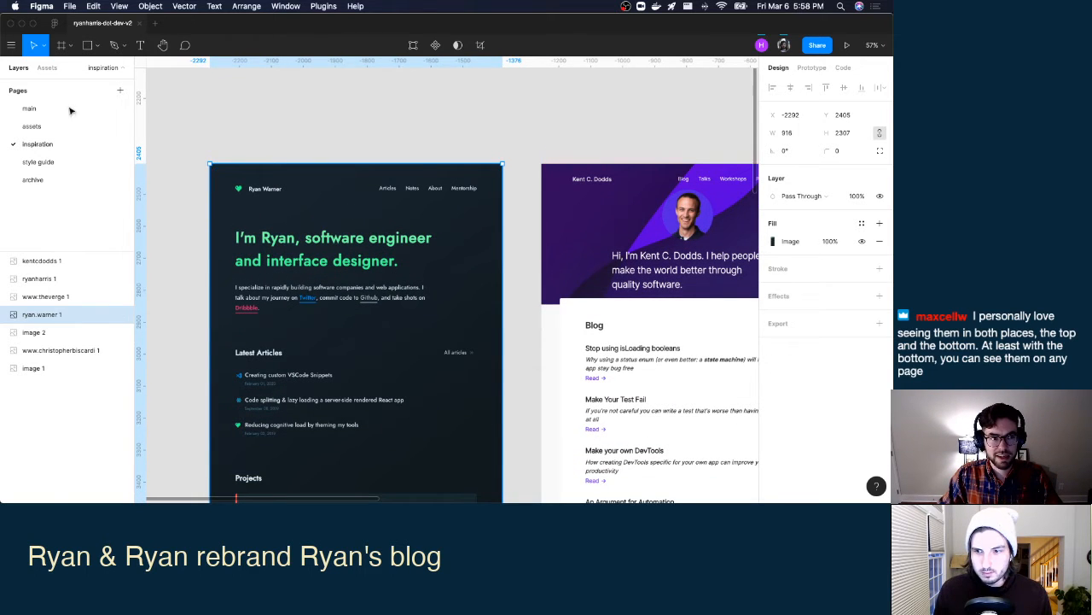
On the main page, draw a footer rectangle about 903 × 66 at X 306 beneath the Latest Tips and Latest Streams blocks.
click(34, 108)
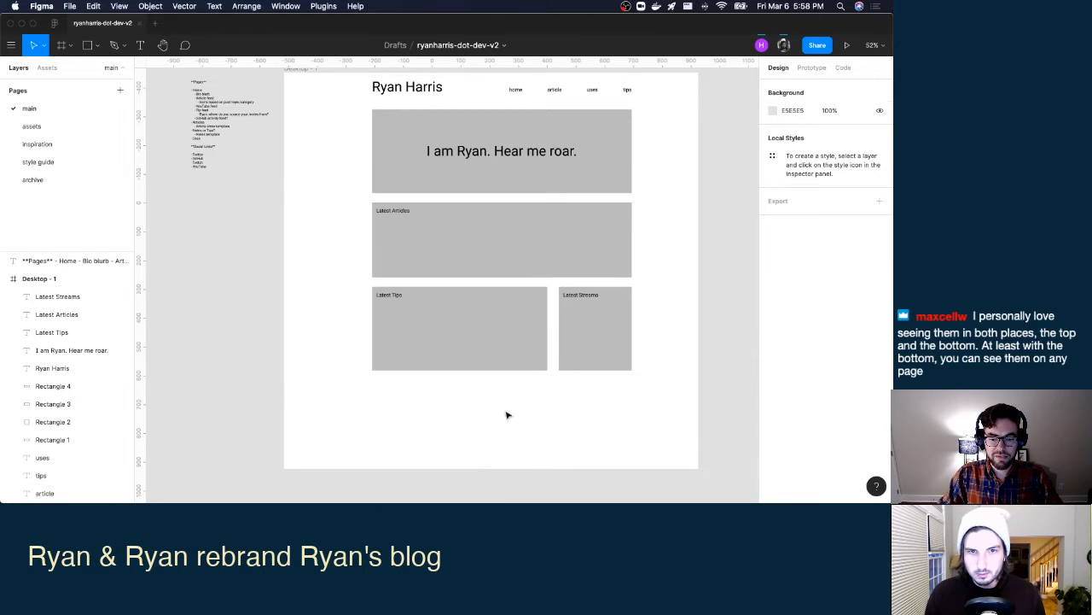
click(86, 47)
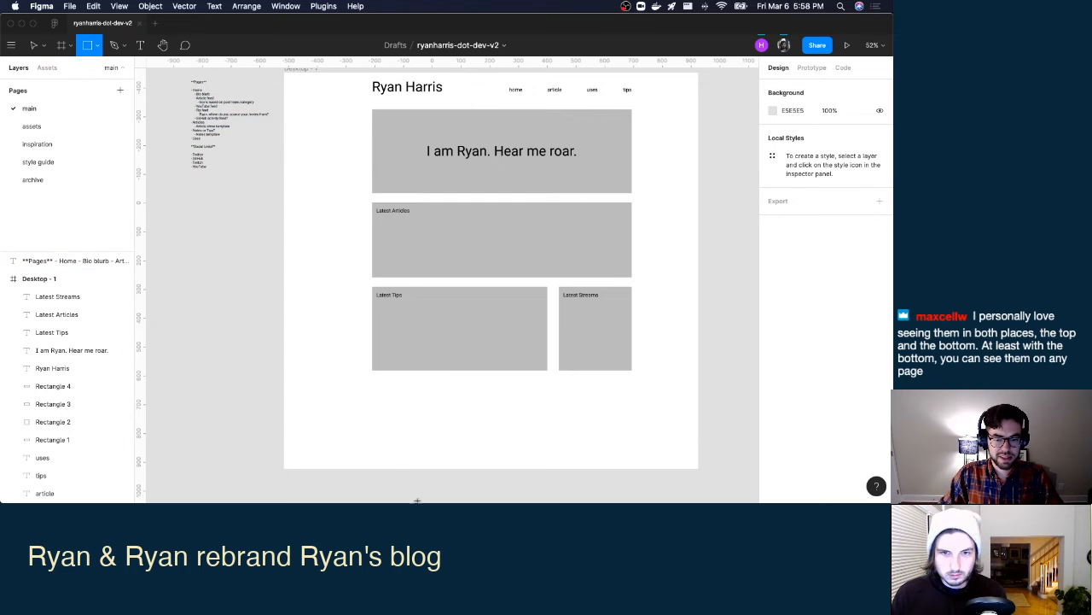
drag(372, 387, 633, 407)
drag(371, 393, 372, 393)
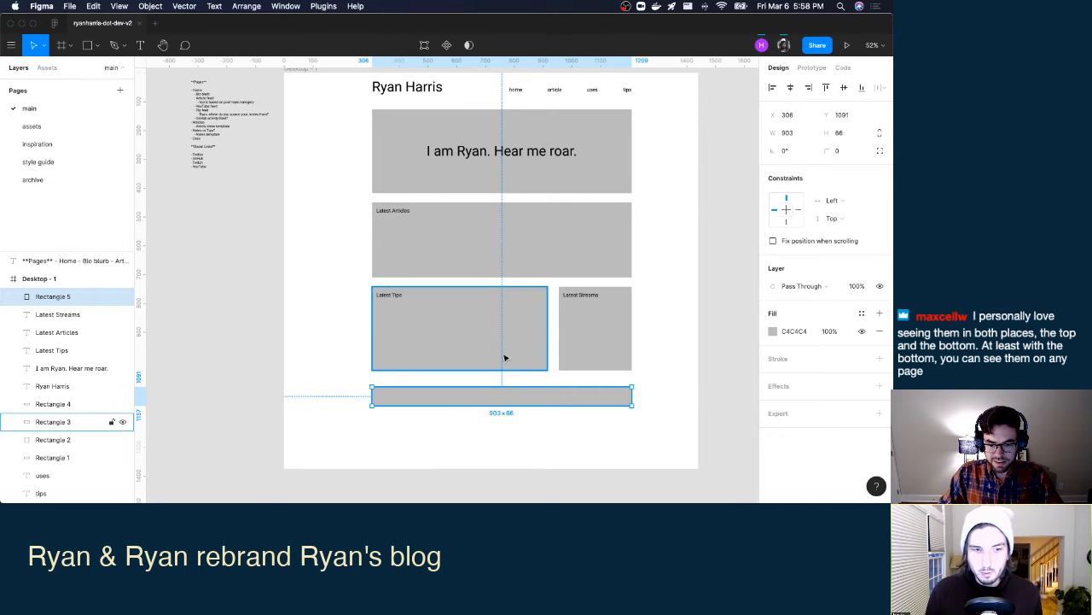
Nudge the footer rectangle up to Y 1066, closing the gap beneath the Latest Tips and Latest Streams blocks.
key(shift+Up)
key(shift+Up)
key(shift+Up)
key(Down)
key(Down)
key(Down)
key(Down)
key(Down)
click(684, 337)
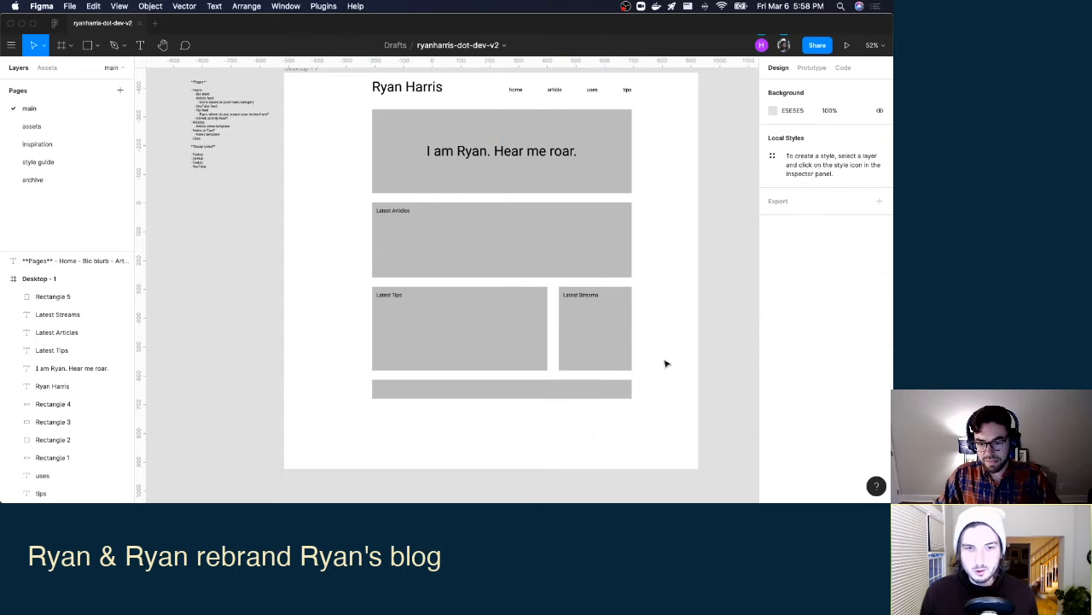
Shorten the Desktop - 1 frame so its lower edge sits just below the footer rectangle.
click(312, 73)
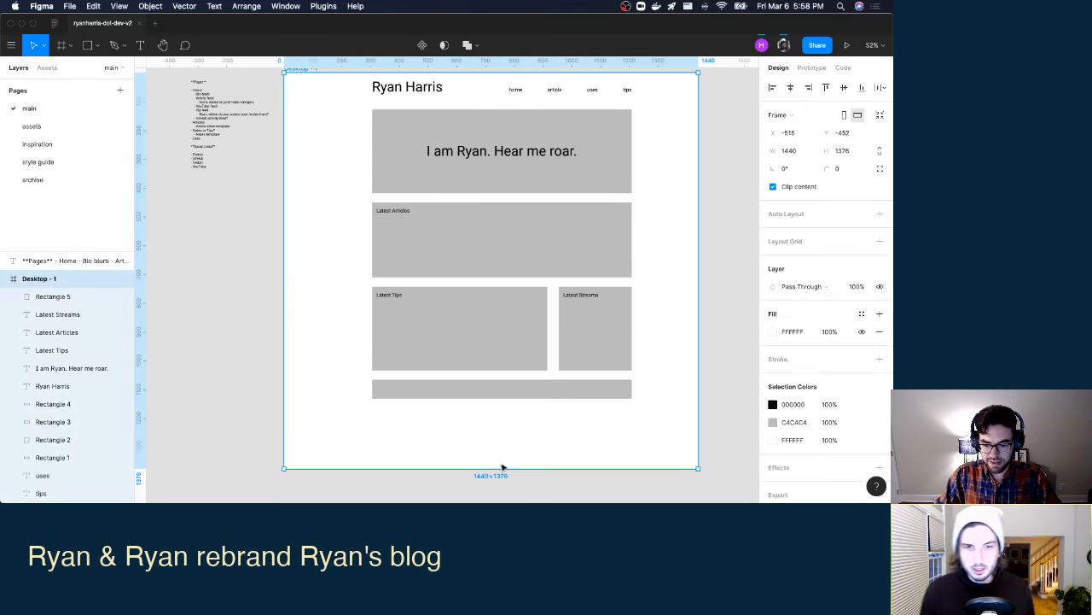
drag(501, 465, 501, 416)
click(529, 463)
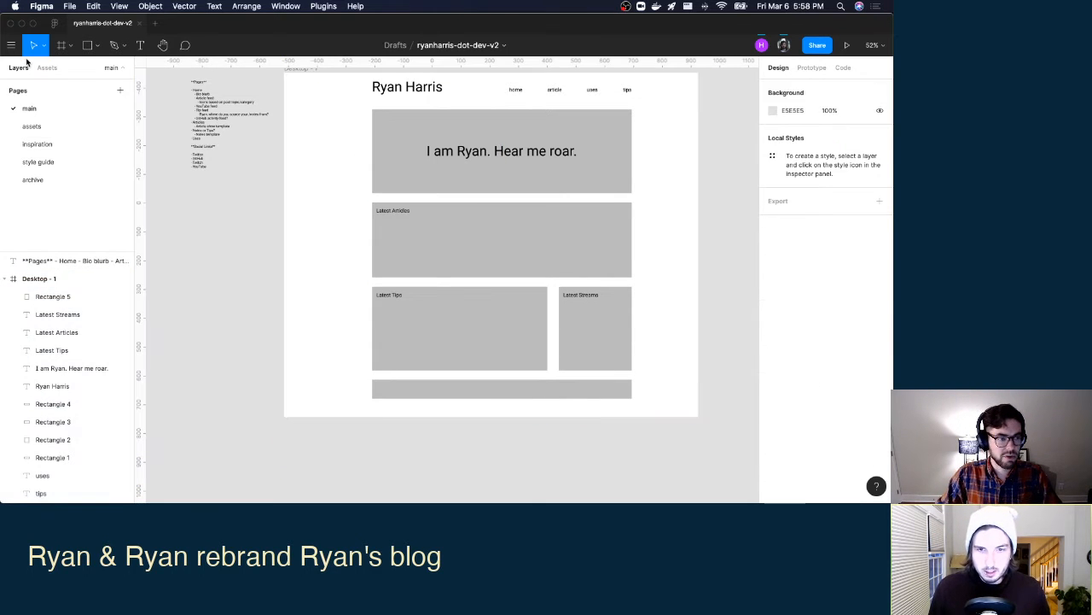
Duplicate the Latest Tips label, set the copy to auto width and place it over the footer rectangle at X 321, Y 1078.
scroll(385, 209, up, 1)
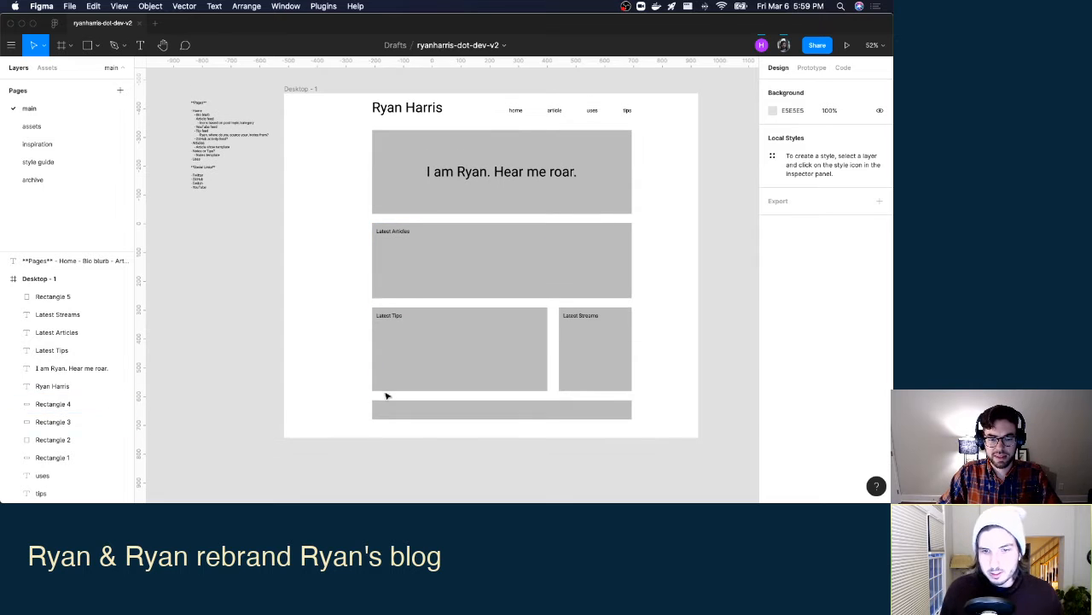
click(490, 415)
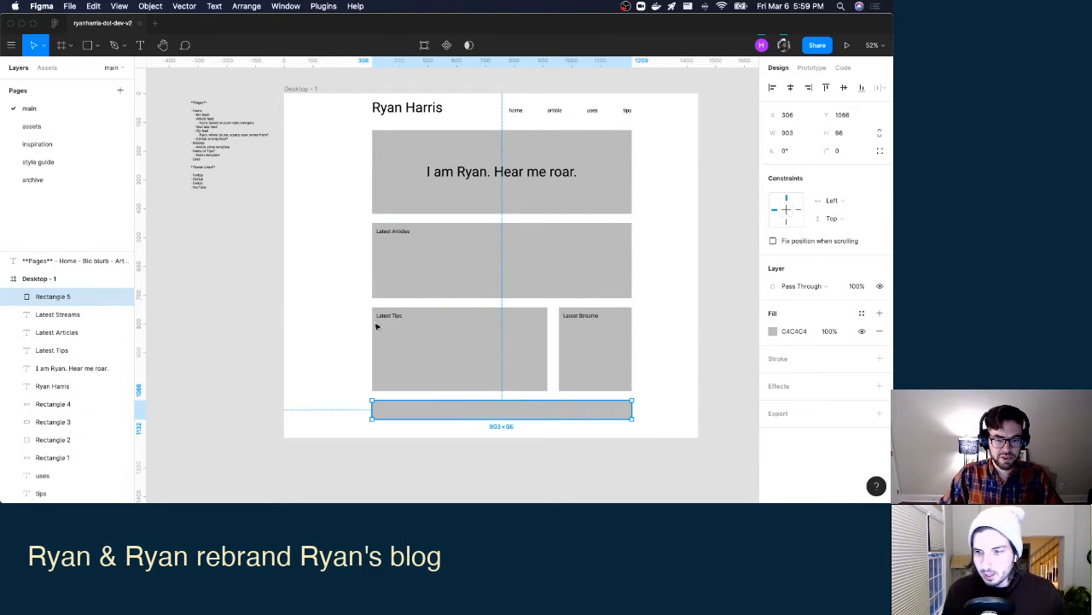
click(393, 321)
key(super+c)
key(super+v)
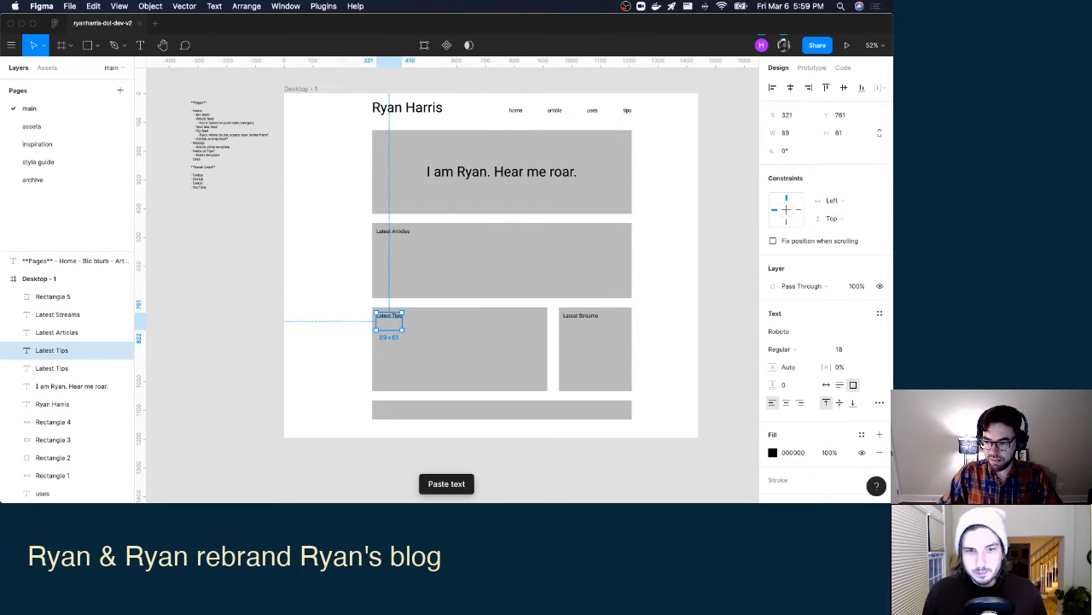
click(824, 384)
drag(391, 318, 390, 410)
double_click(390, 409)
Reorder the layers so Latest Streams and the copied Latest Tips label sit above the footer rectangle, with the copied label topmost.
drag(63, 314, 61, 294)
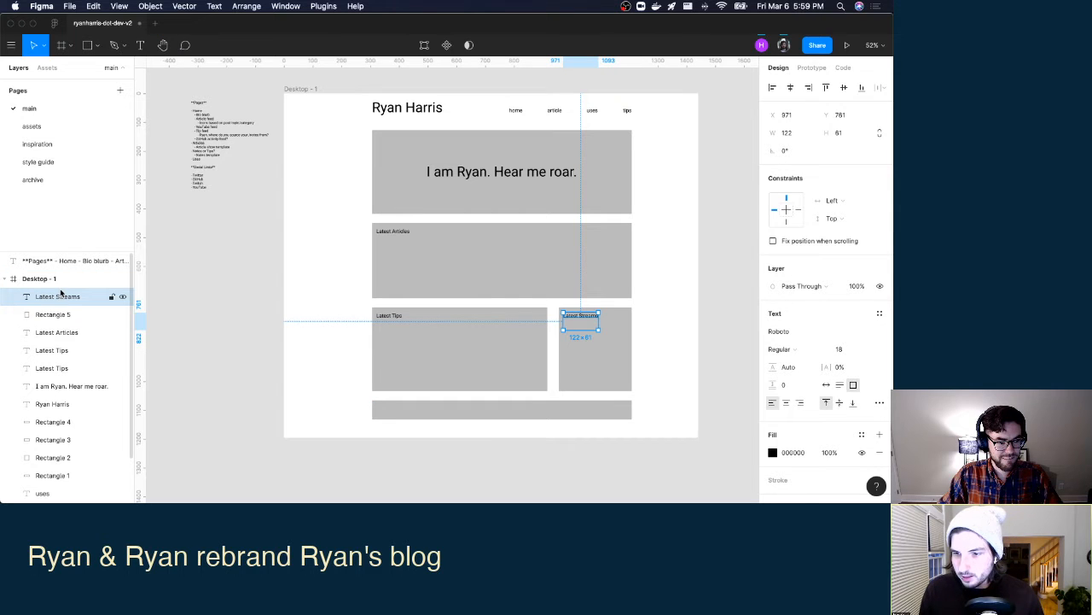
click(63, 349)
drag(63, 350, 68, 288)
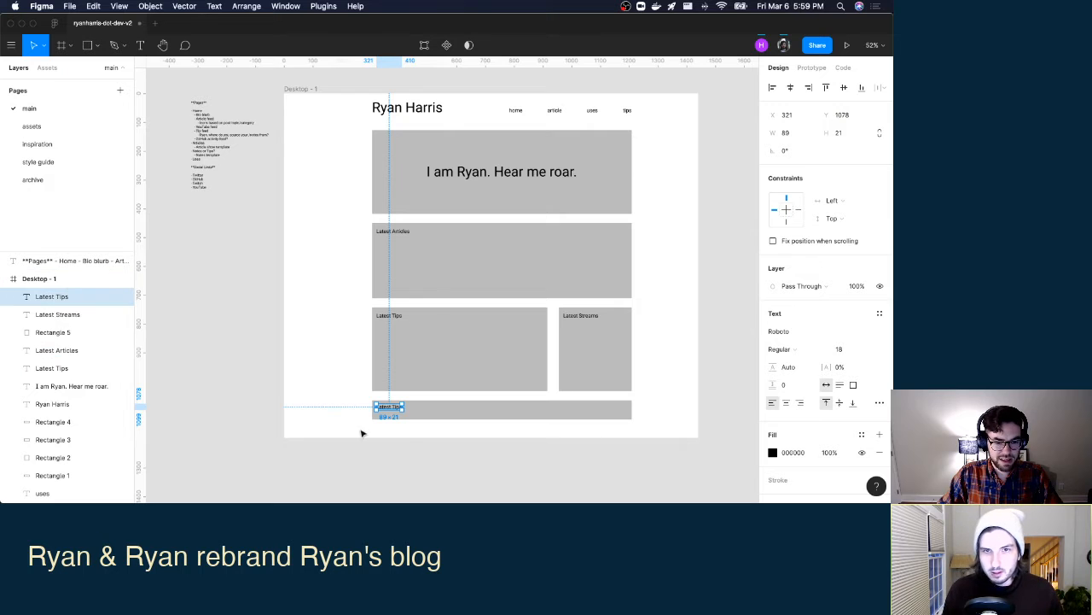
Change the text of the copied label in the footer to "Footer w/ social media".
double_click(397, 409)
text(Footer w/ social me)
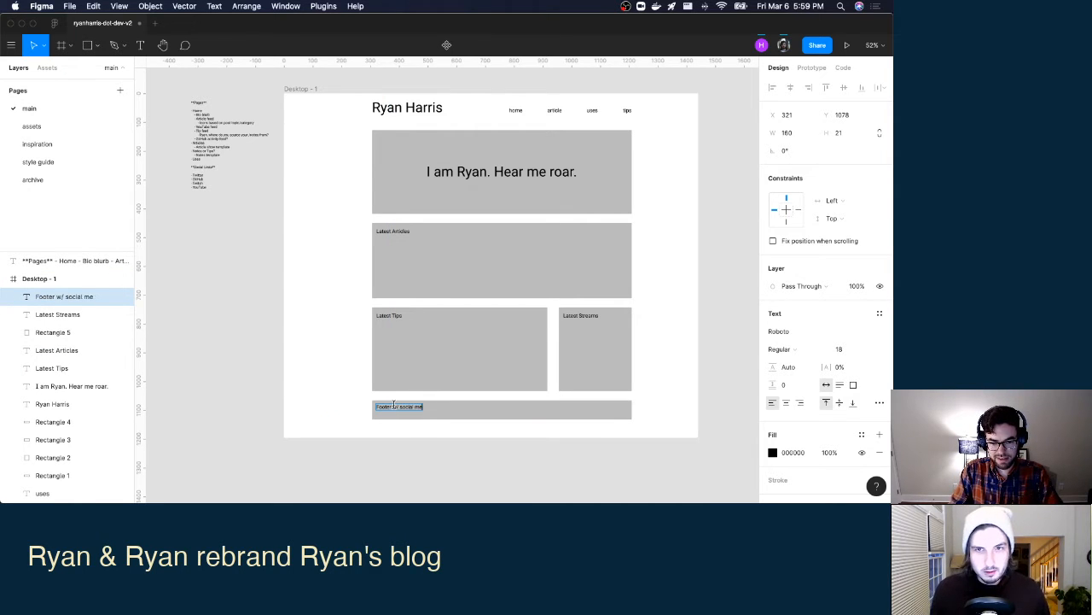
text(dia)
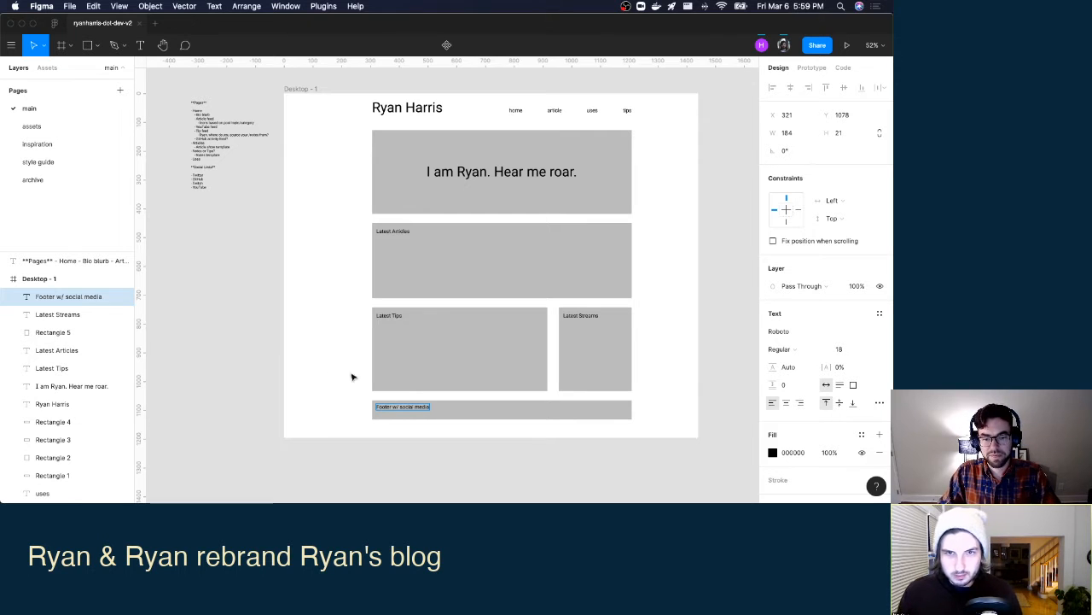
key(Escape)
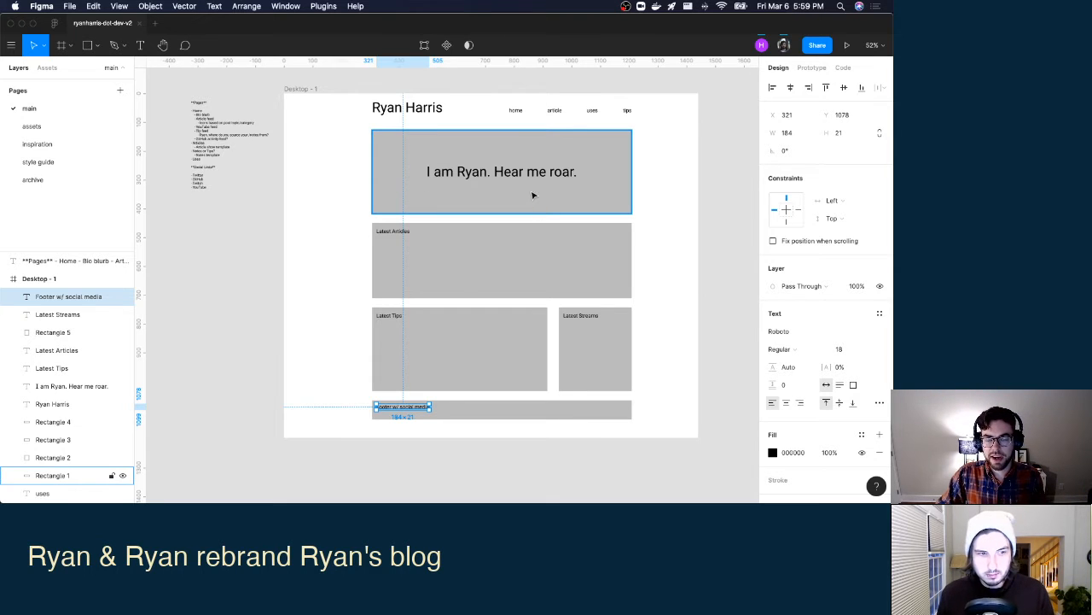
On the inspiration page, examine the current blog screenshot's sidebar and article list alongside the neighbouring reference sites.
key(ctrl+Up)
click(417, 318)
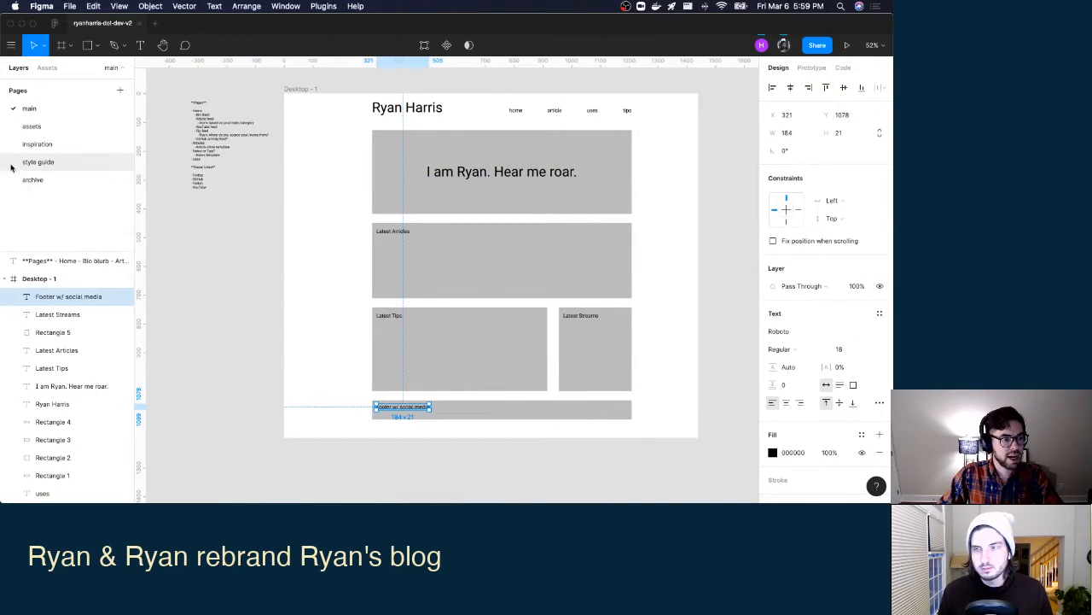
click(29, 144)
scroll(694, 306, right, 3)
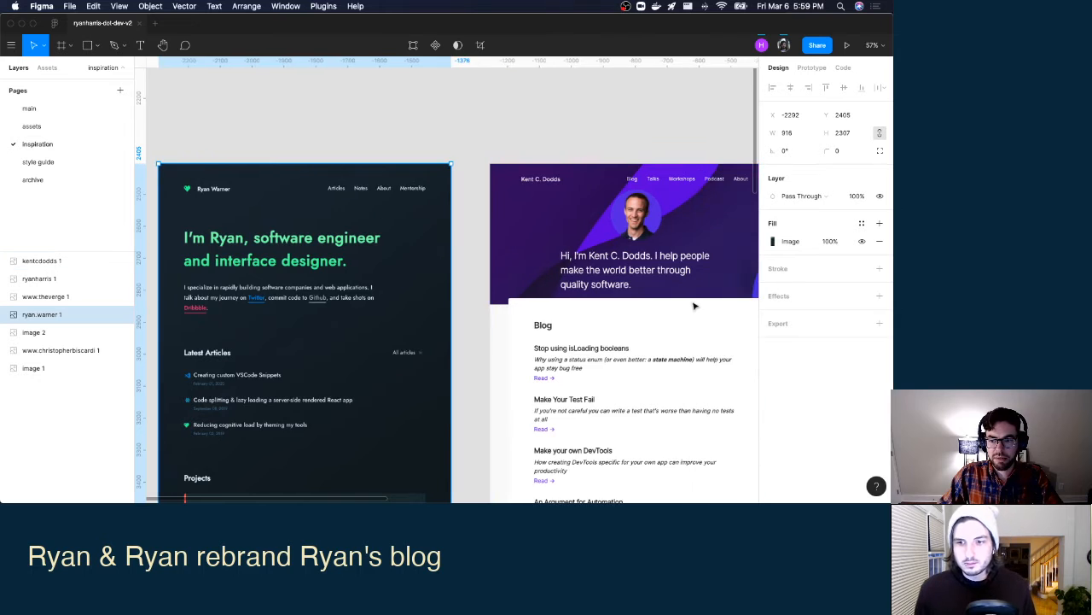
scroll(694, 305, right, 10)
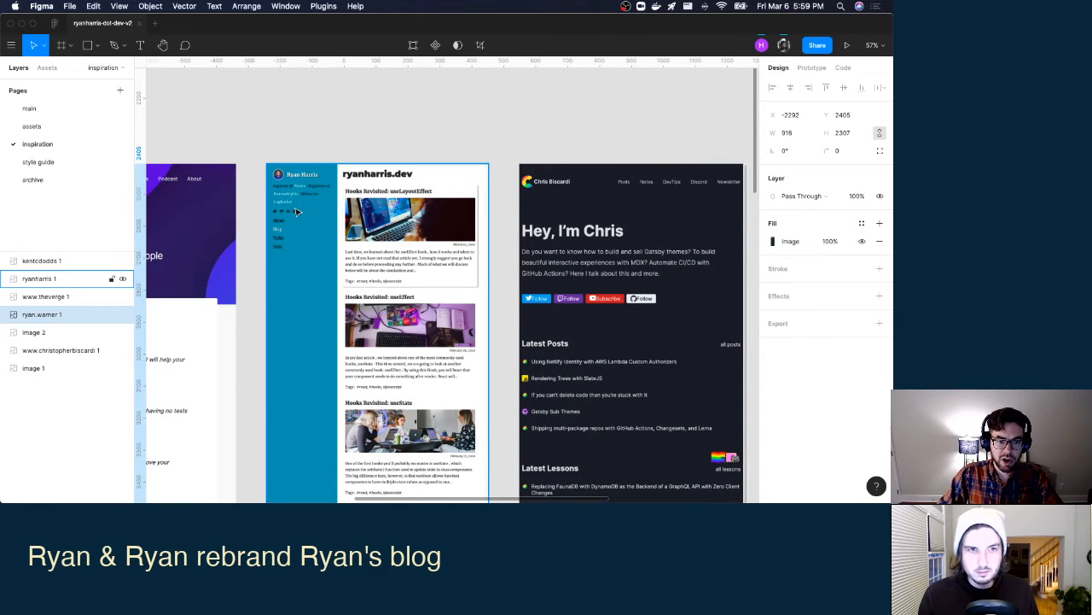
scroll(282, 200, up, 5)
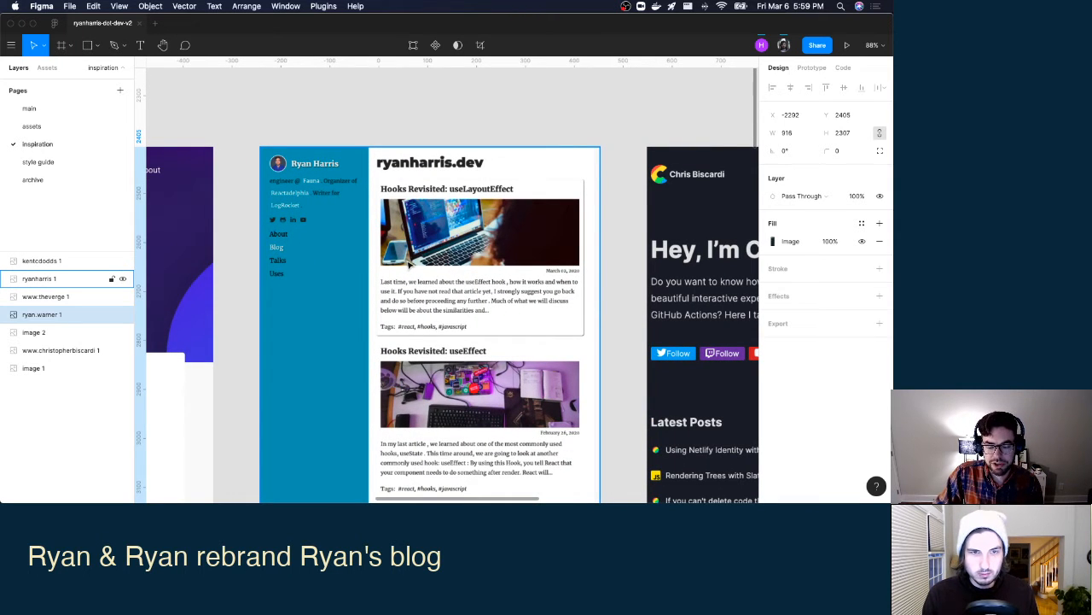
scroll(455, 256, down, 2)
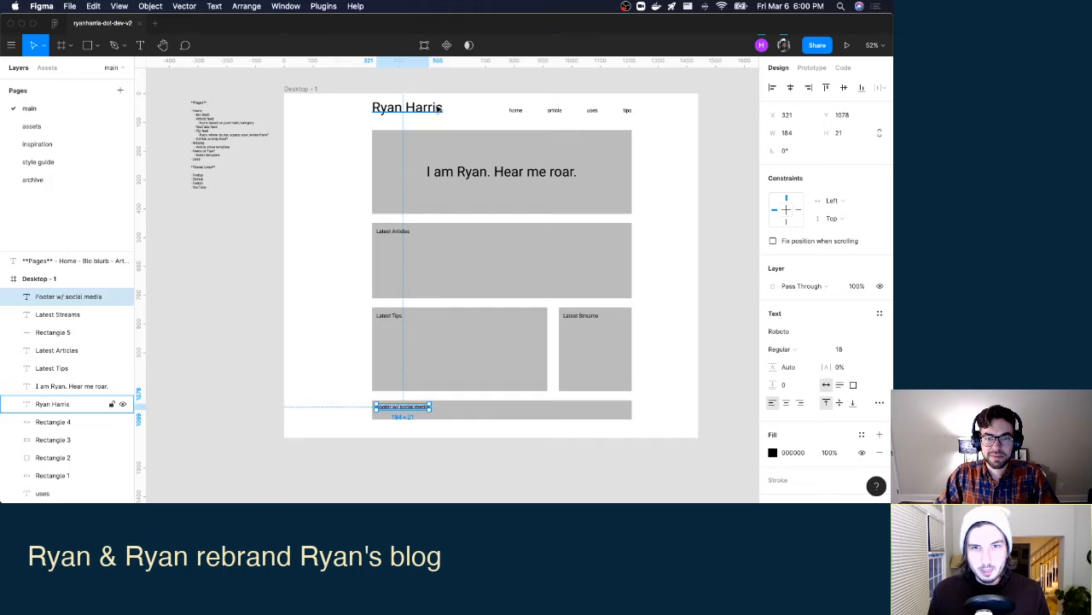
On the main page, browse the available font families for the site title text in the header.
click(438, 109)
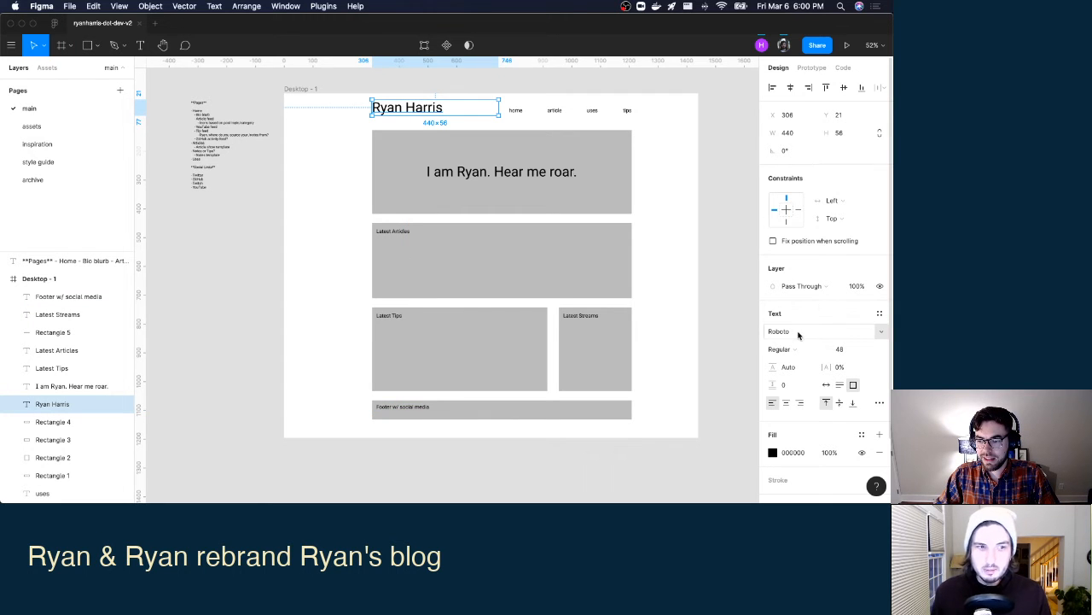
click(847, 334)
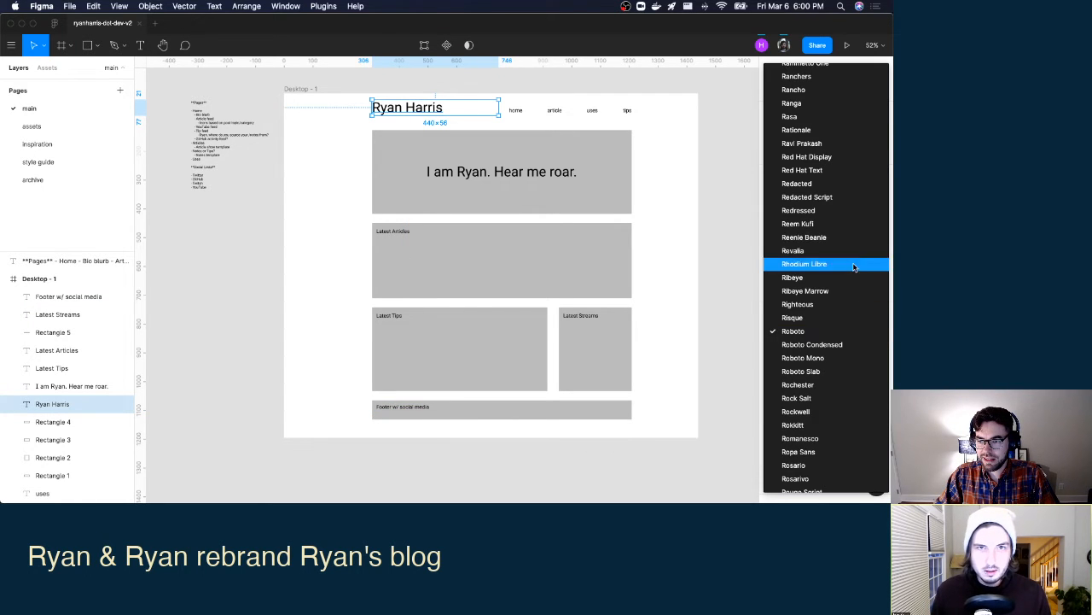
scroll(856, 258, down, 3)
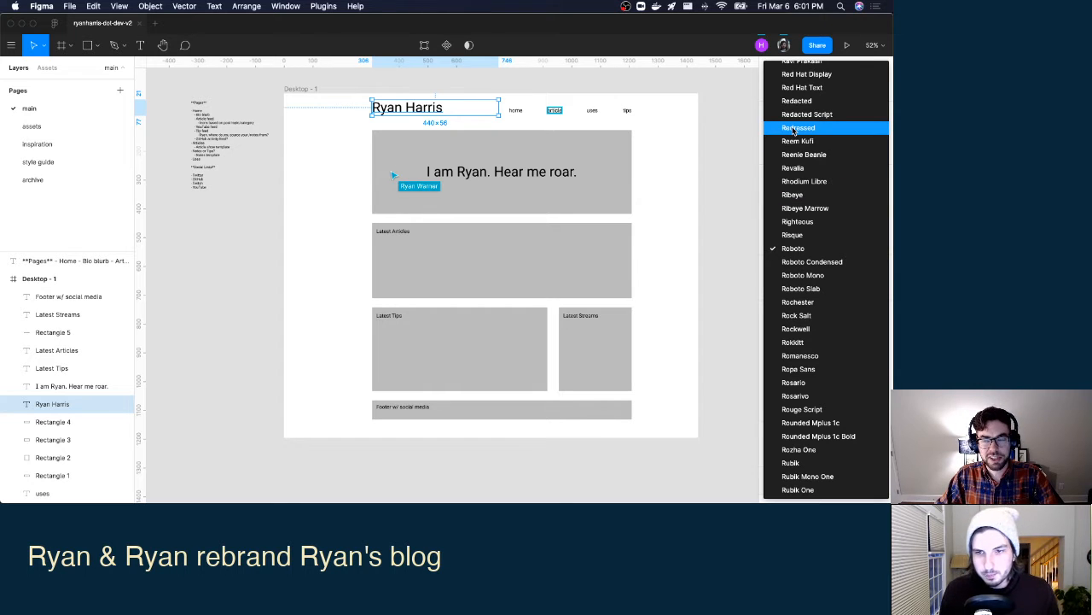
scroll(826, 282, down, 5)
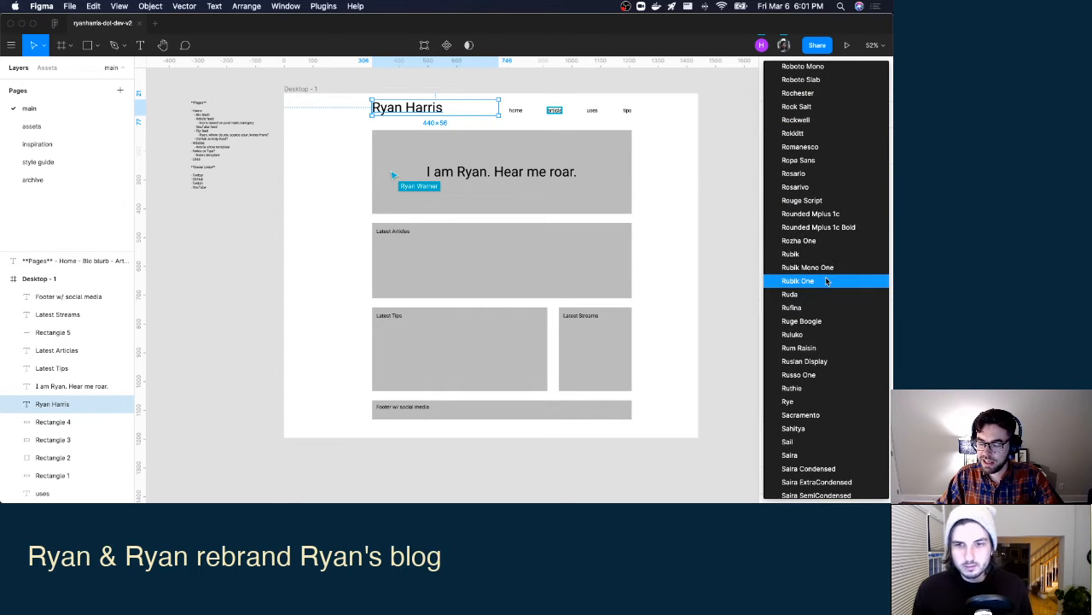
scroll(827, 281, down, 3)
scroll(828, 278, up, 3)
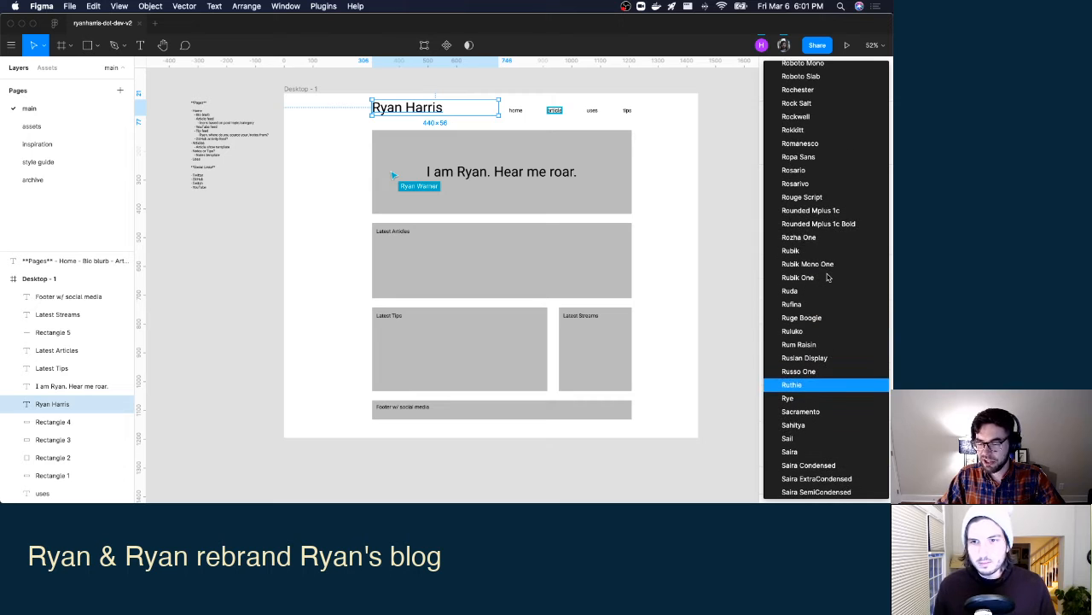
scroll(827, 277, up, 10)
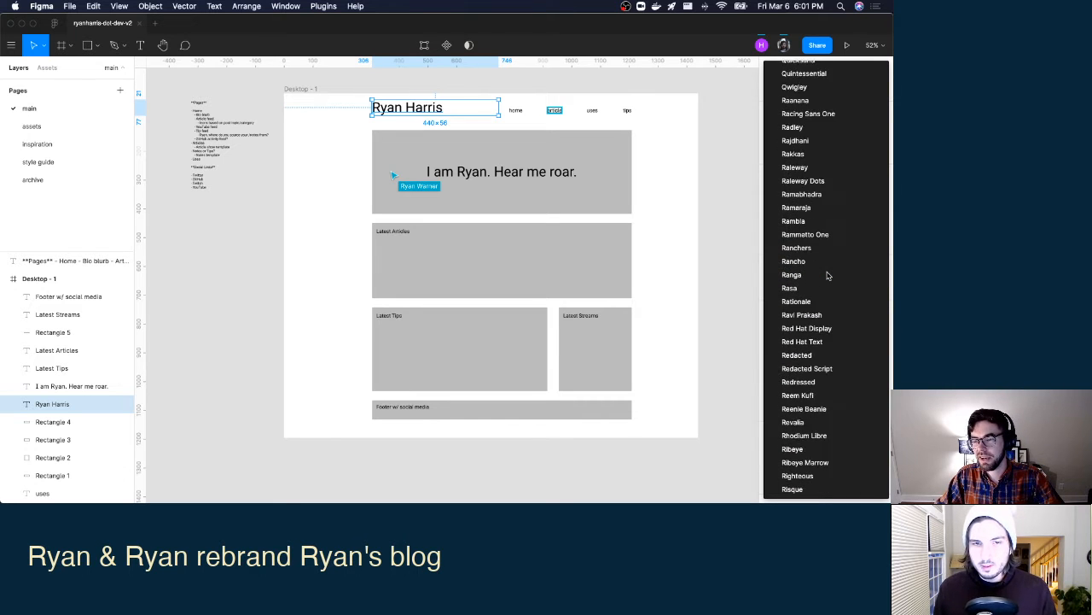
scroll(827, 277, up, 10)
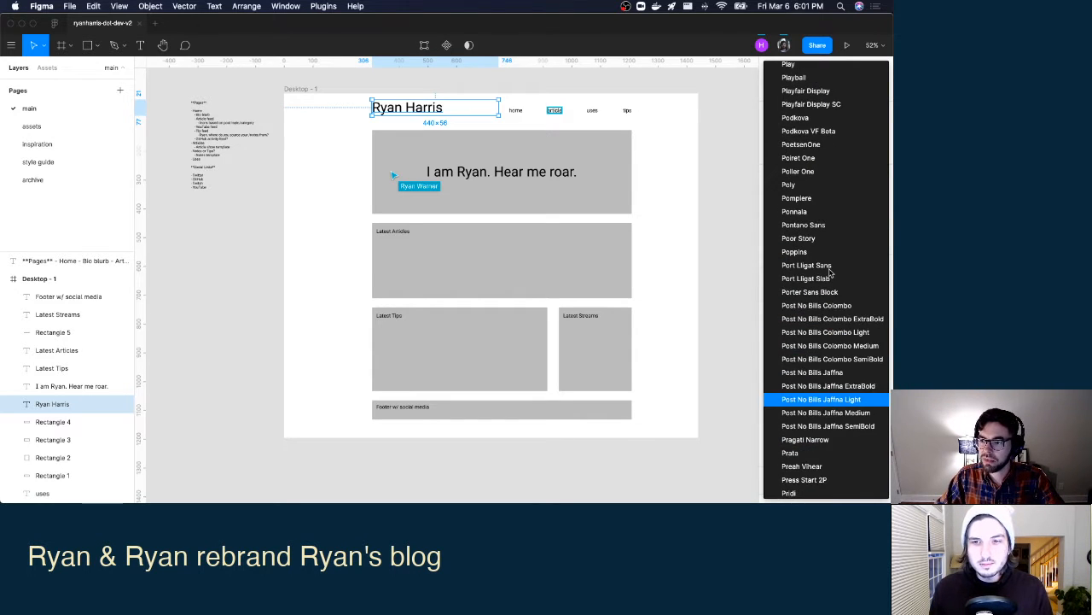
scroll(831, 269, up, 10)
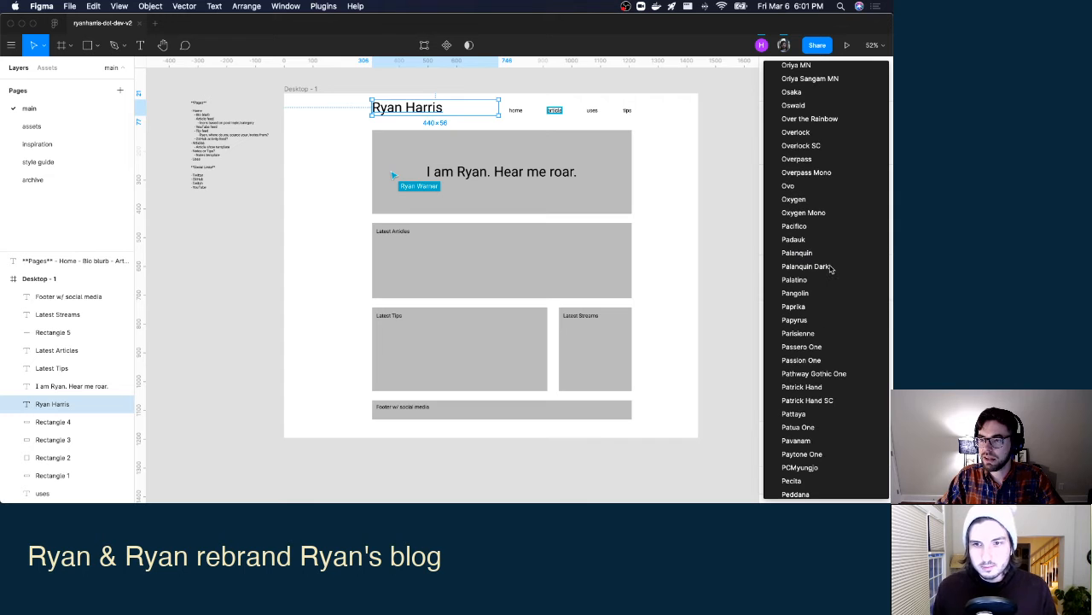
scroll(826, 269, down, 15)
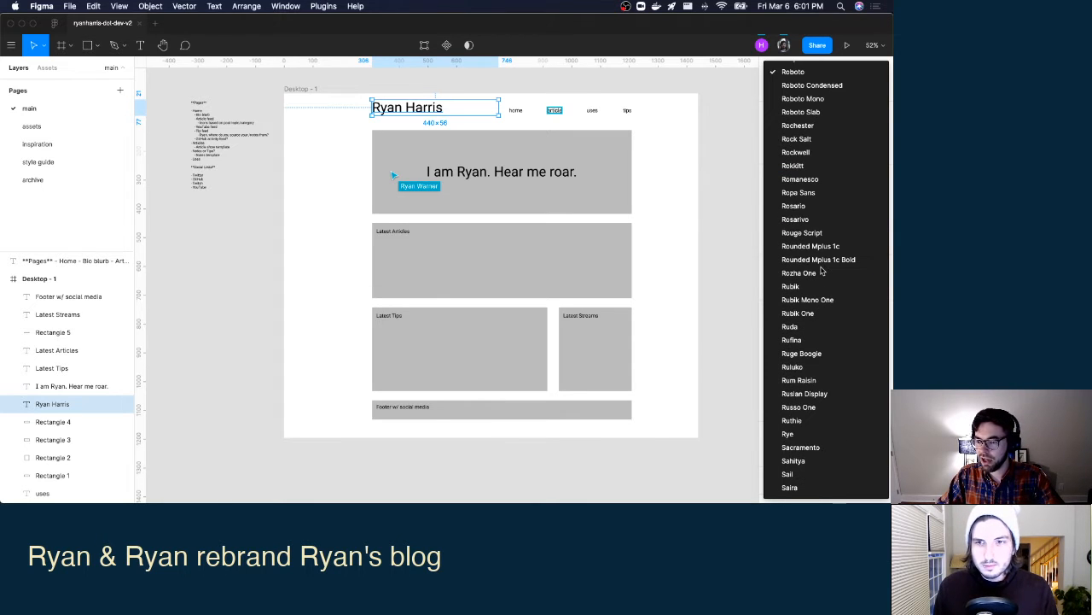
scroll(821, 271, up, 5)
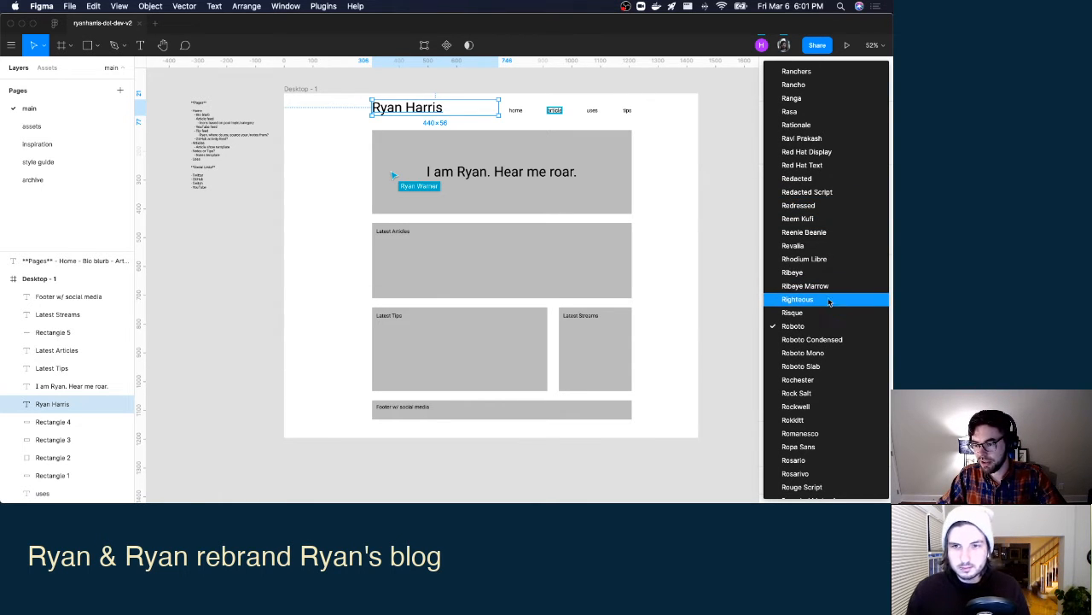
scroll(802, 392, down, 4)
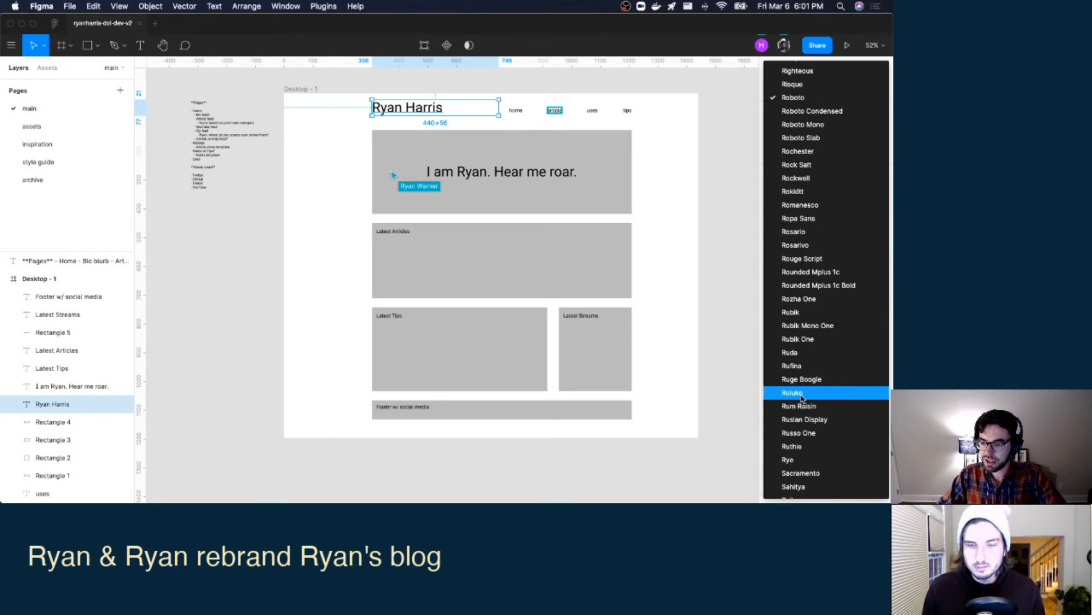
scroll(802, 395, up, 8)
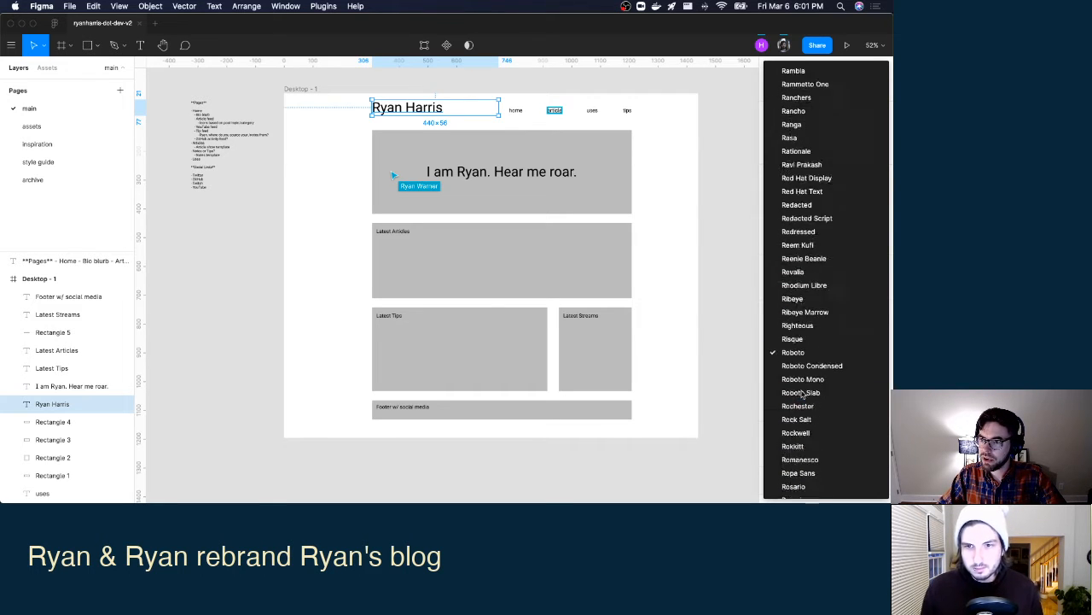
scroll(802, 392, up, 5)
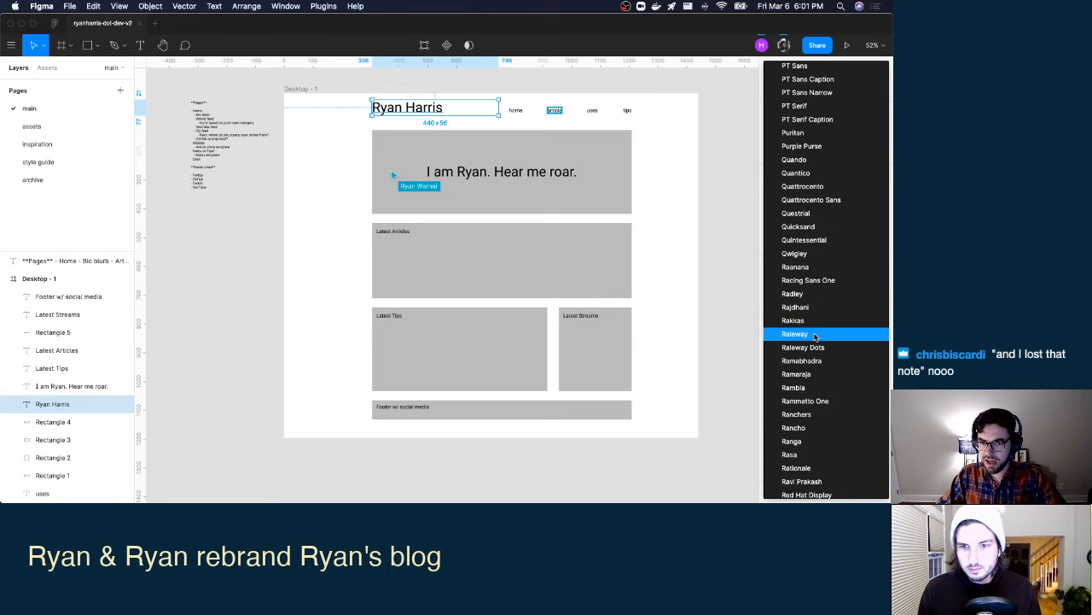
scroll(815, 336, down, 5)
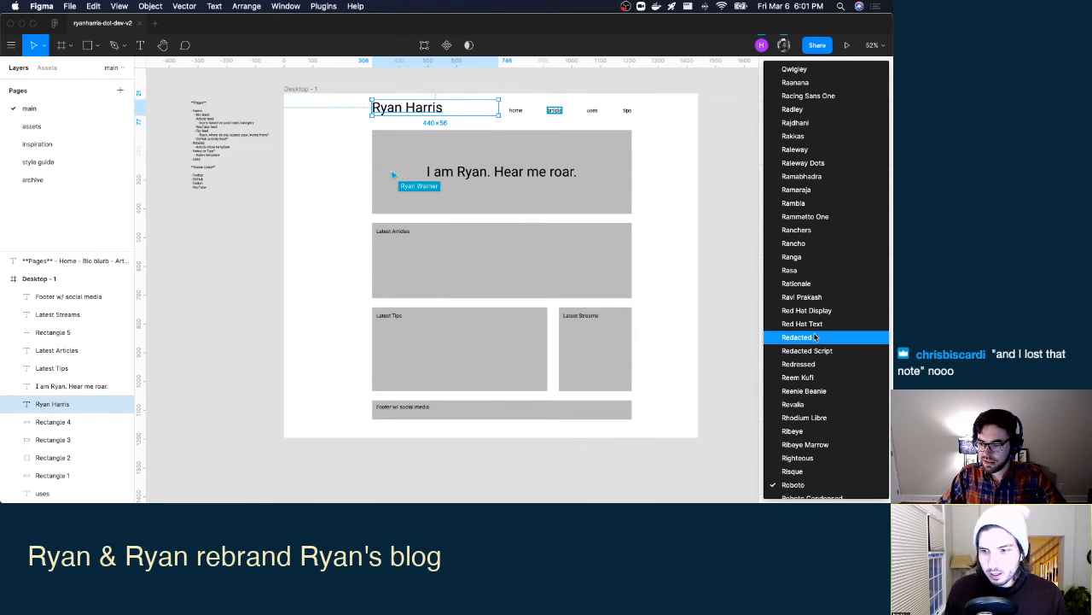
scroll(815, 335, down, 5)
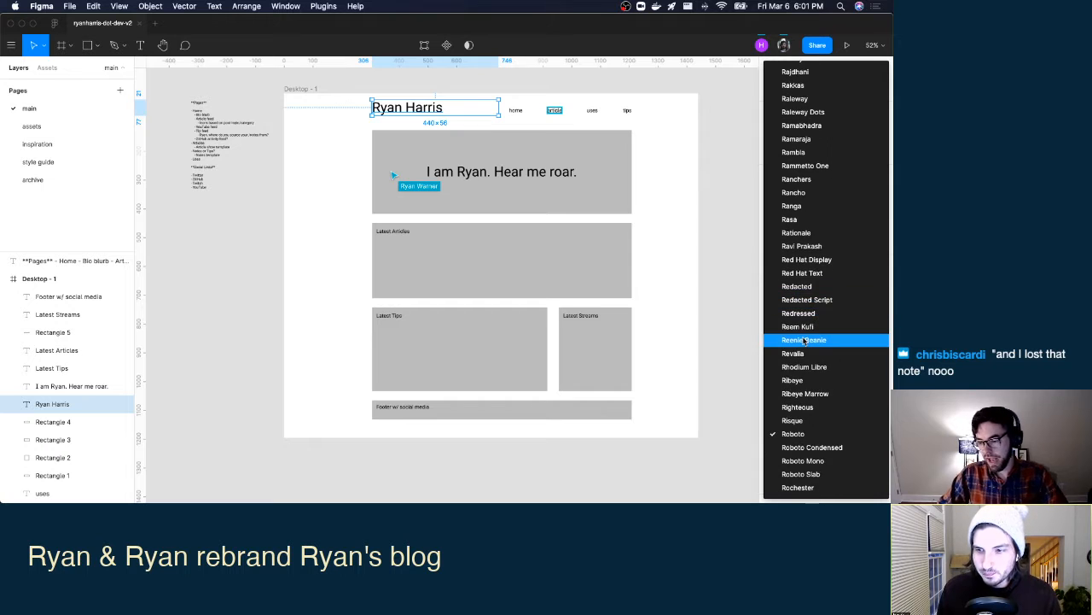
scroll(757, 439, down, 2)
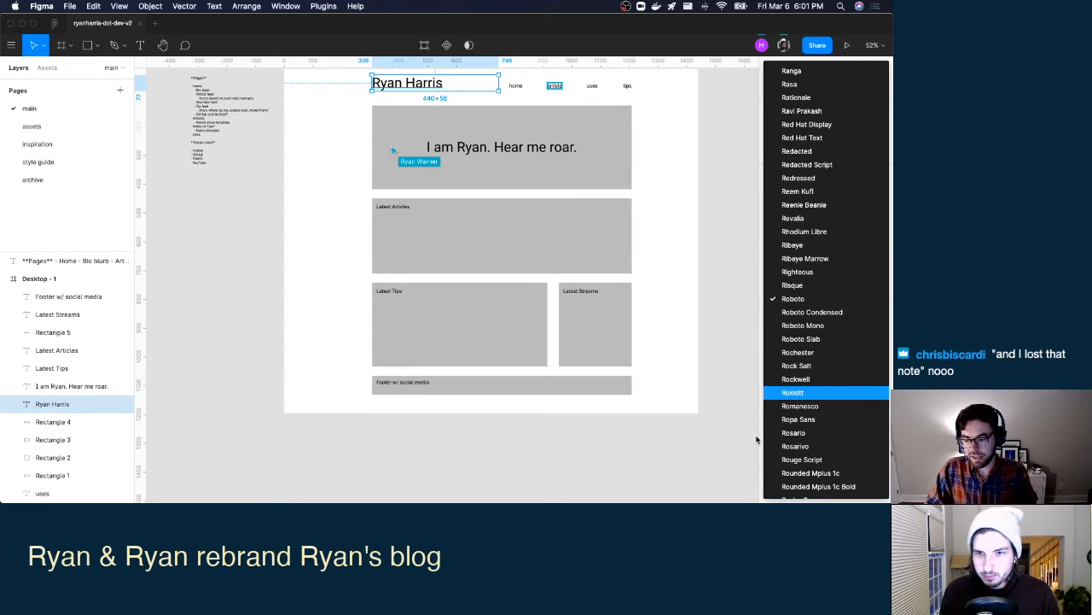
scroll(646, 359, up, 2)
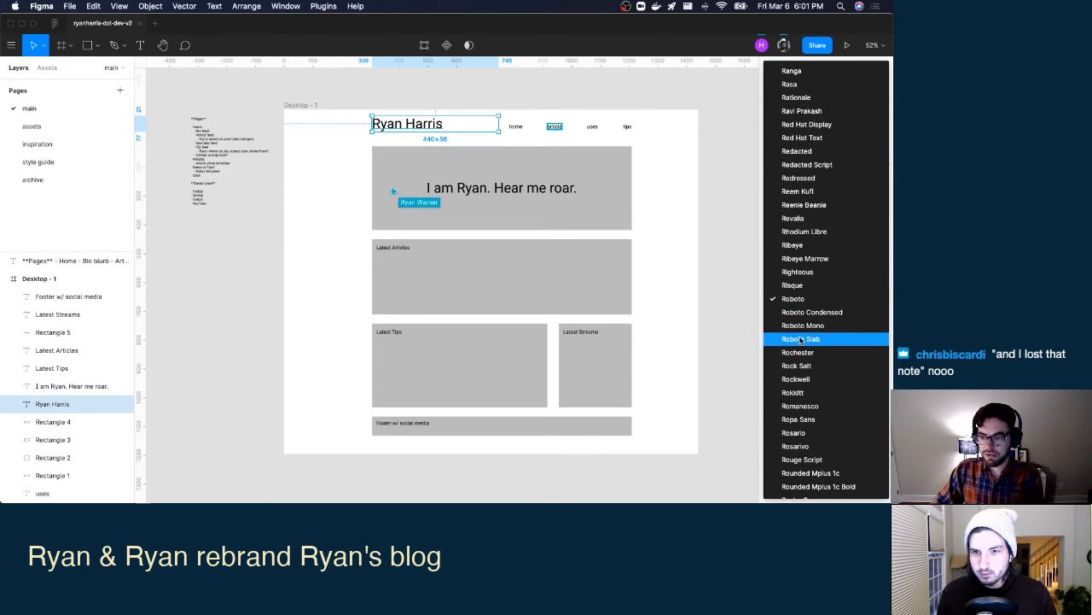
scroll(801, 342, down, 3)
scroll(801, 341, down, 10)
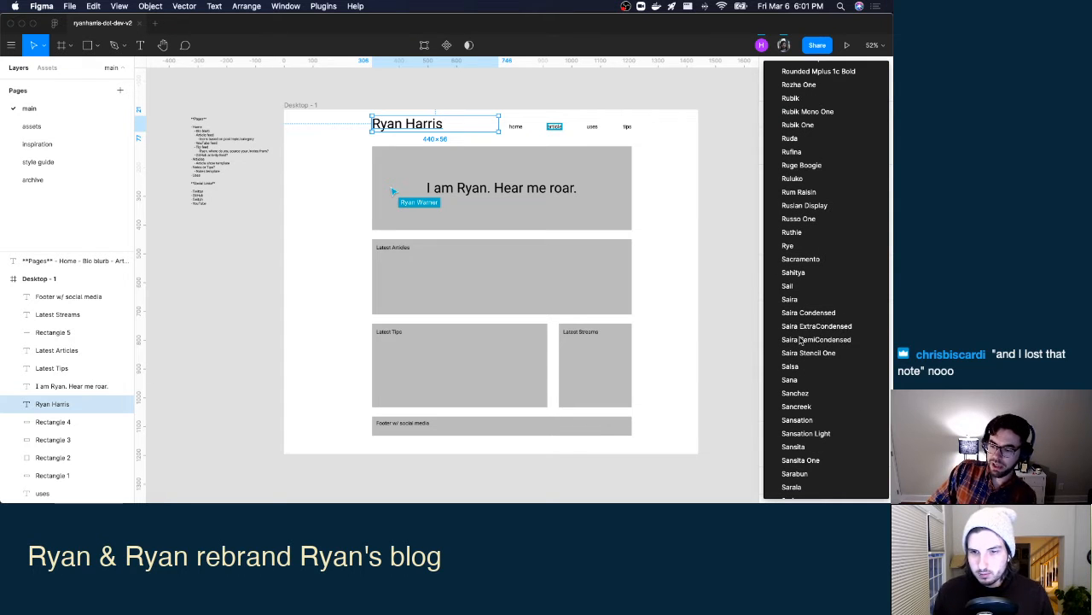
scroll(801, 341, down, 12)
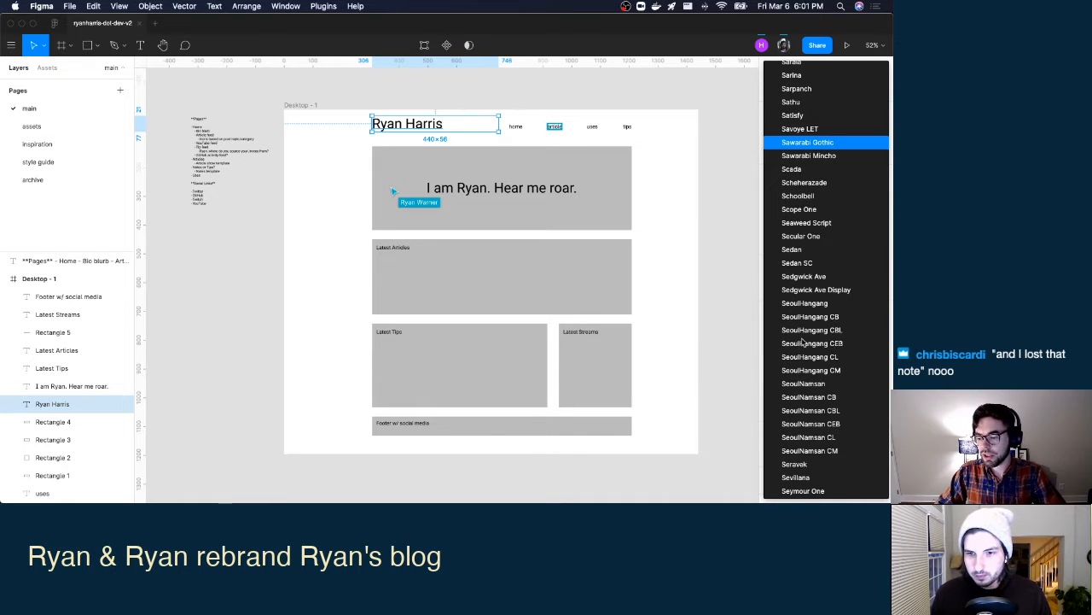
scroll(804, 341, up, 20)
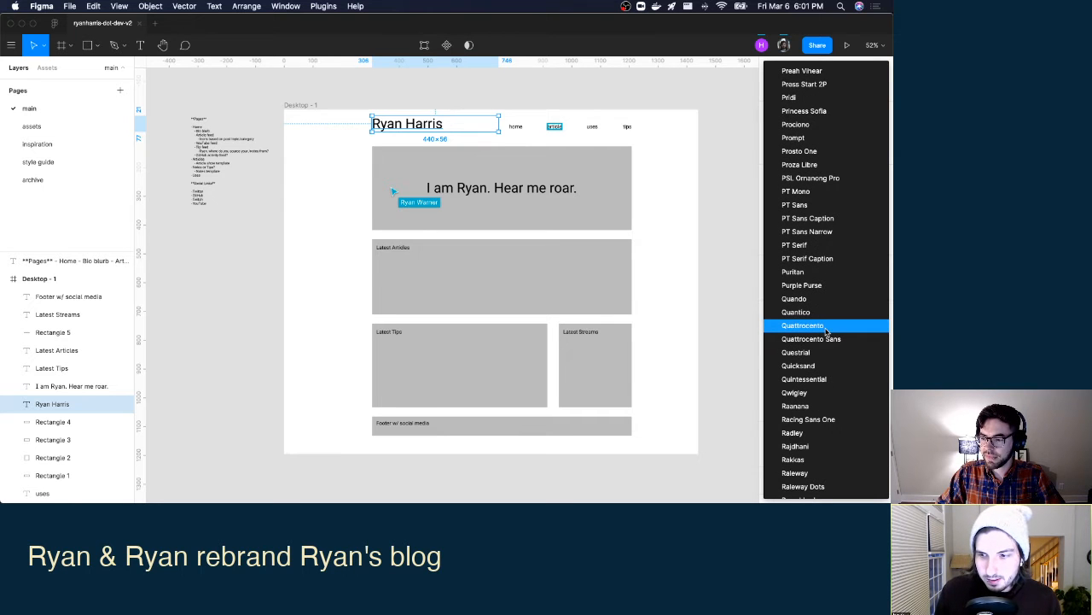
scroll(826, 331, up, 3)
scroll(826, 331, up, 15)
scroll(826, 331, up, 2)
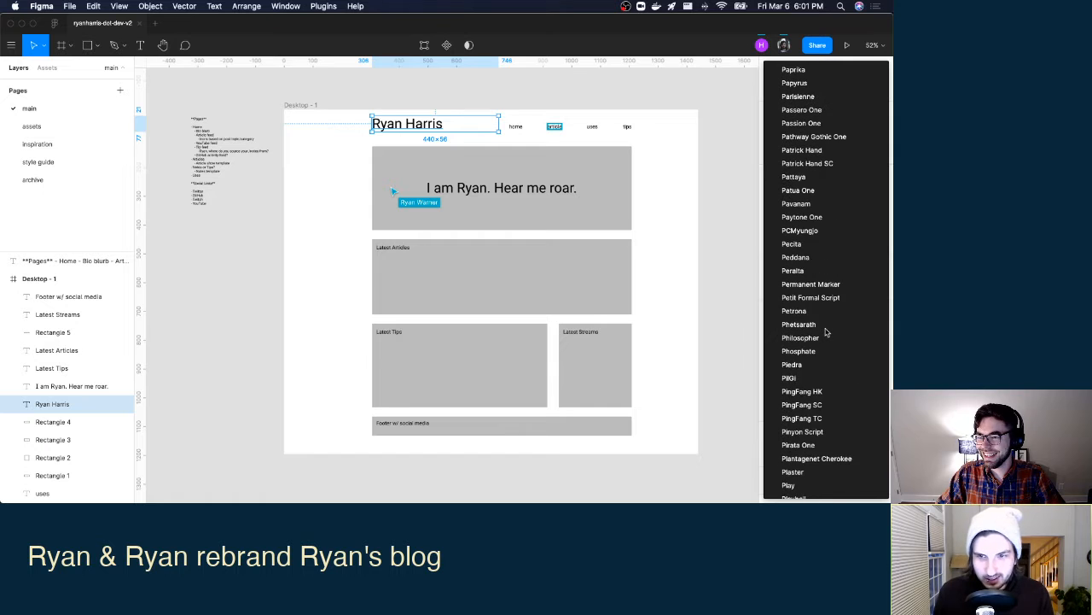
scroll(826, 332, down, 12)
scroll(827, 333, down, 9)
scroll(826, 332, up, 1)
scroll(826, 333, up, 3)
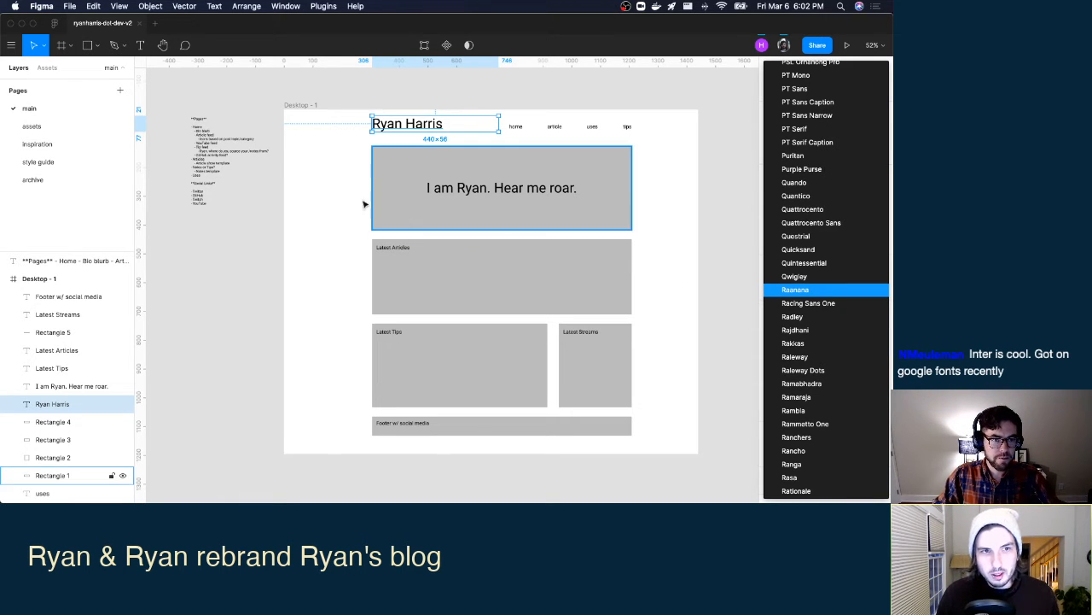
Switch to Chrome, search the web for "google fonts" in a new tab, and open the Google Fonts site.
key(ctrl+Up)
click(268, 141)
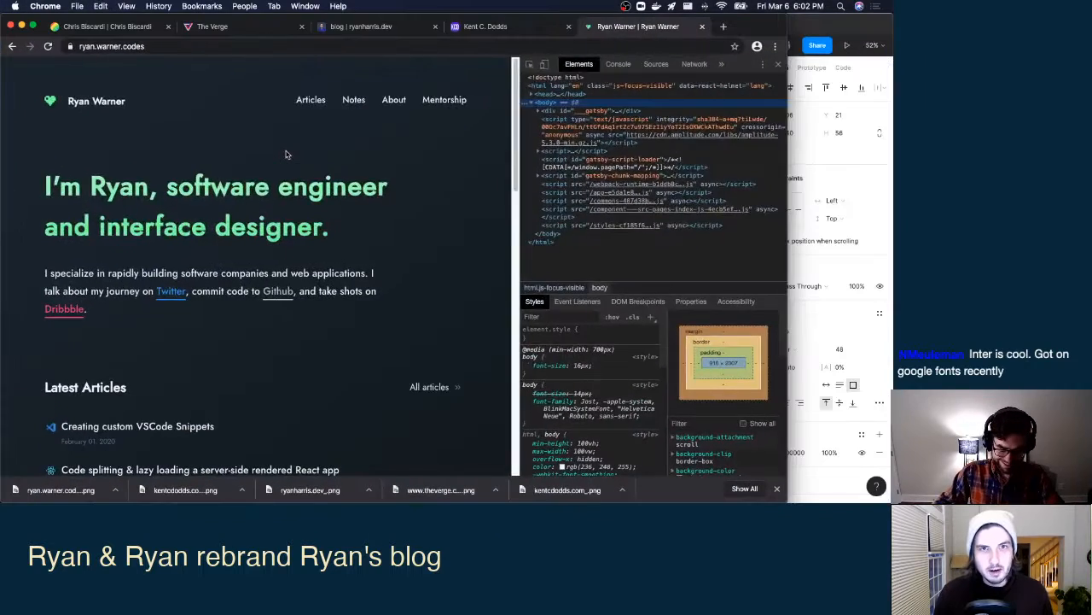
key(super+t)
text(!g)
key(BackSpace)
key(BackSpace)
text(google fonts)
key(Return)
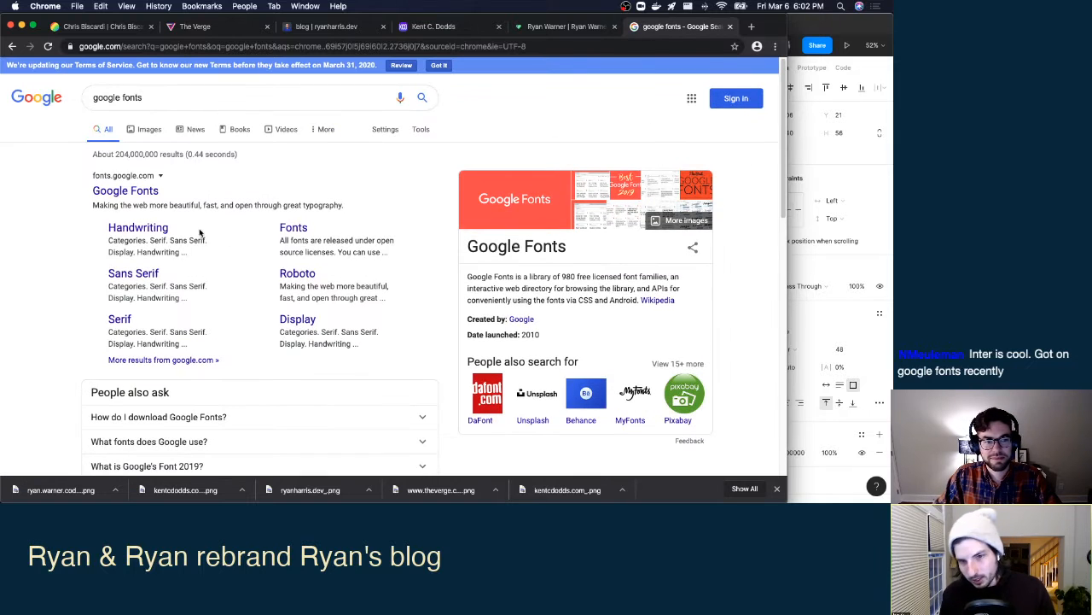
click(141, 196)
Open the article at kinsta.com/blog/best-google-fonts in a new Chrome tab and skim its introduction.
key(ctrl+Up)
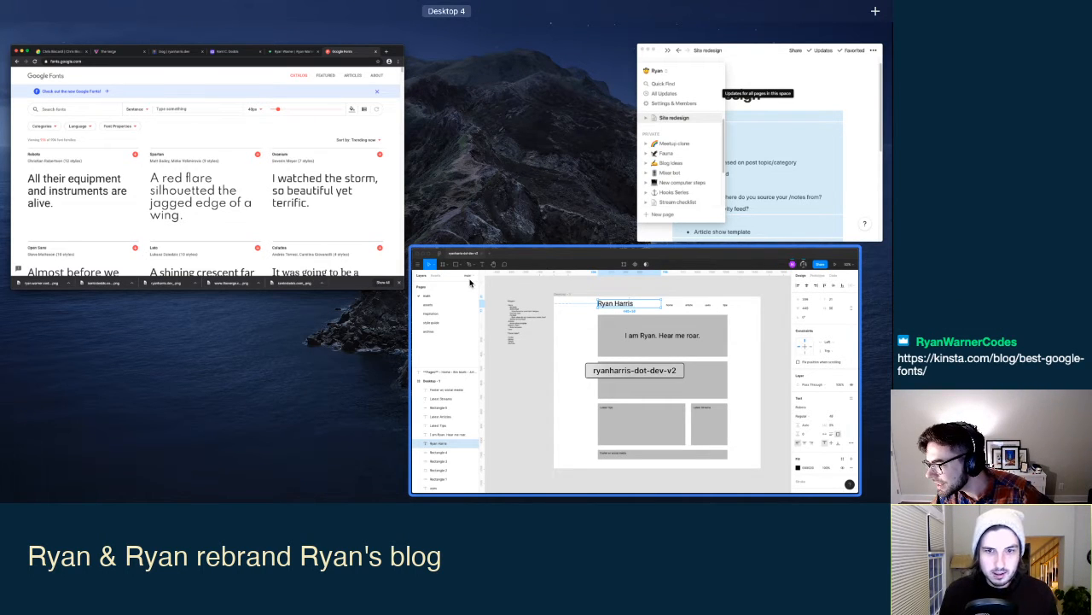
click(316, 116)
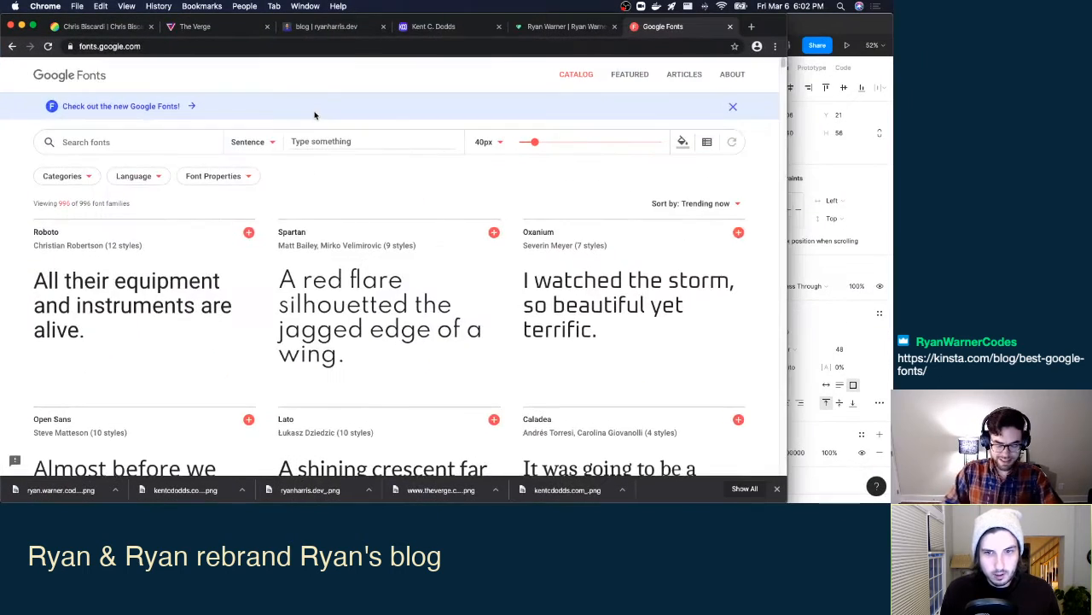
key(super+t)
text(kinsta.com/)
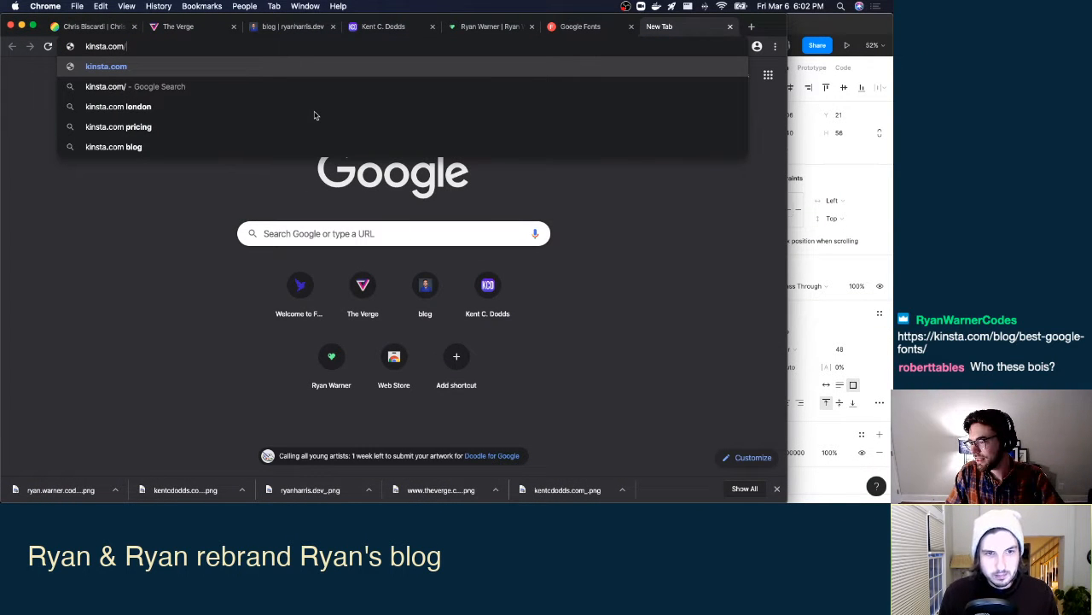
text(blog/best-google.)
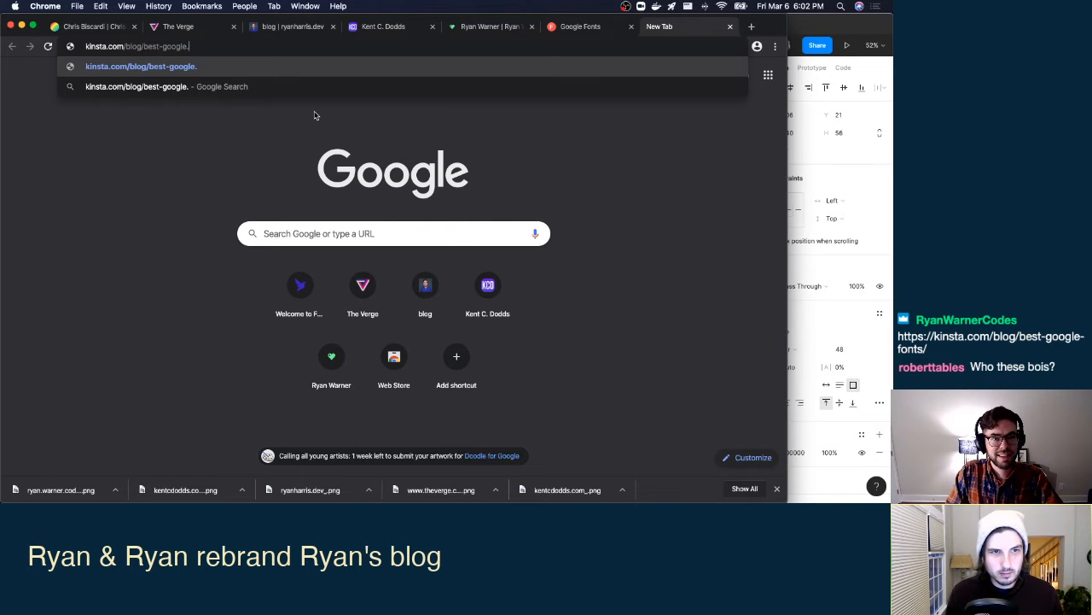
key(BackSpace)
text(-fonts)
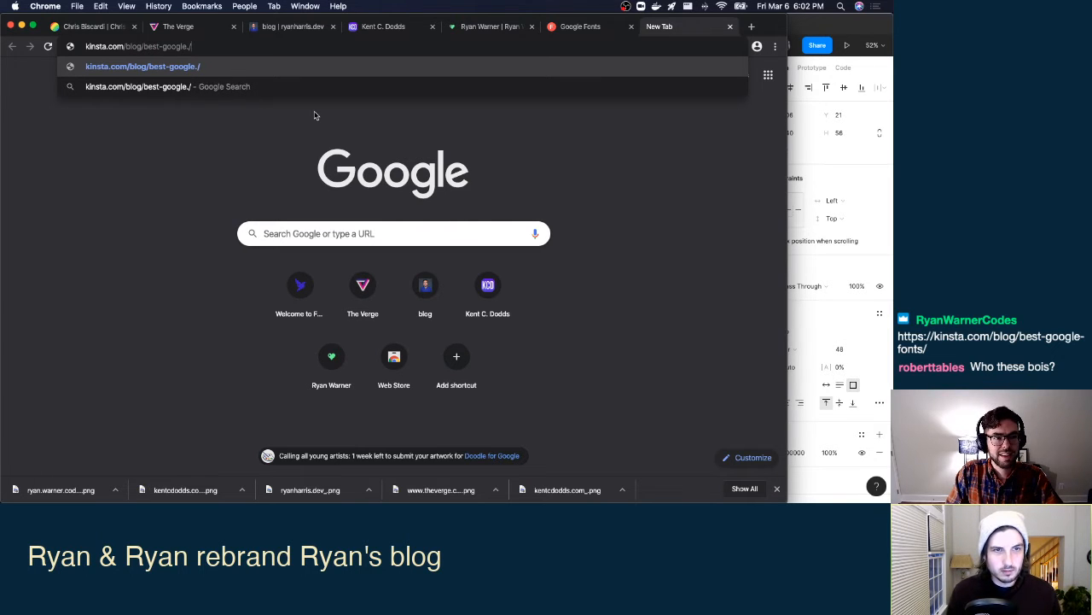
key(Return)
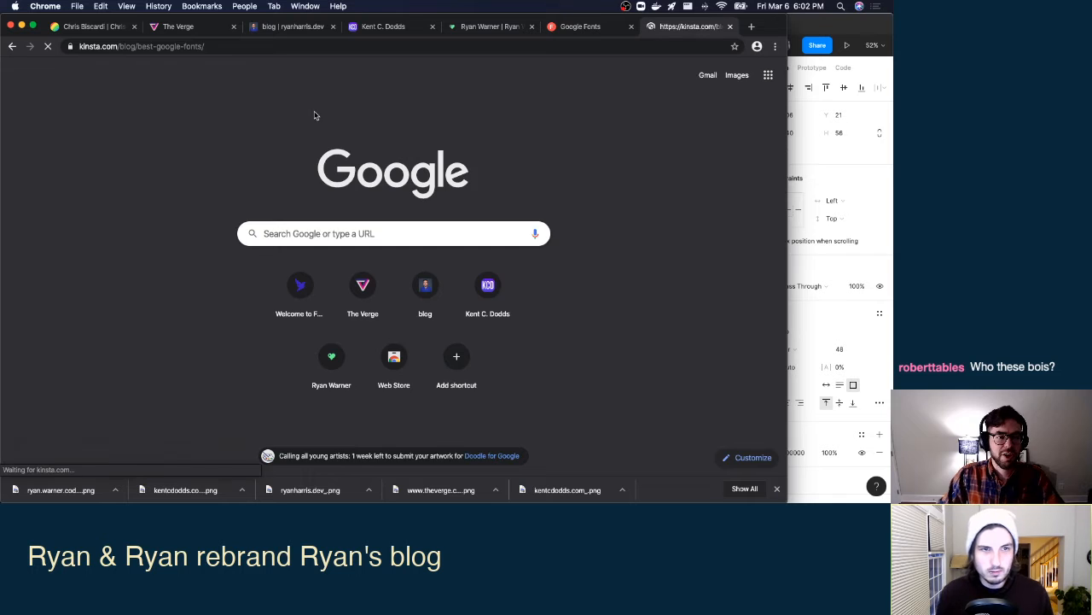
scroll(462, 210, down, 5)
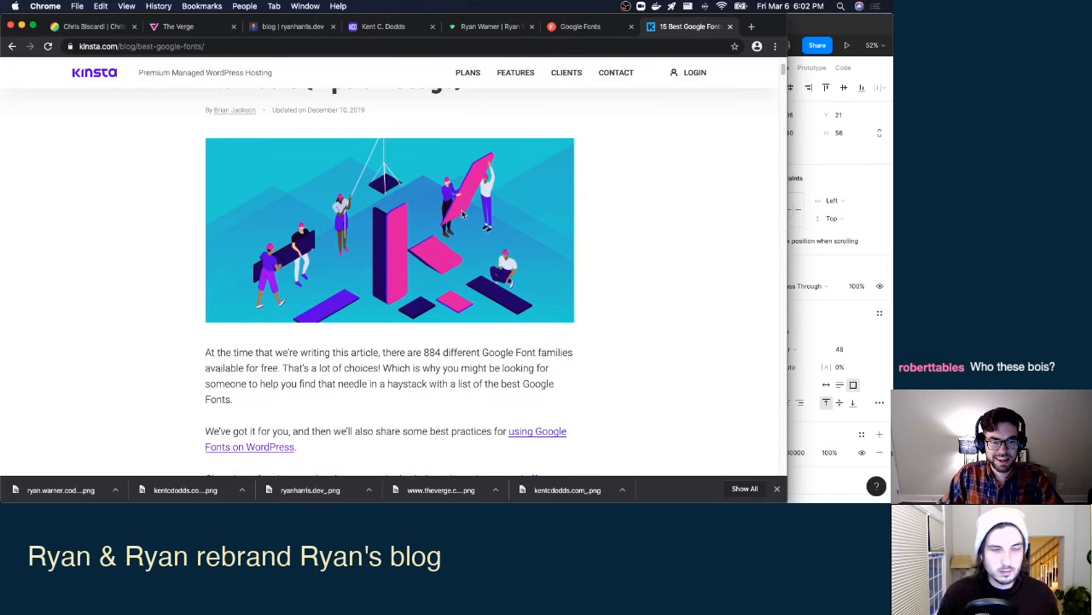
scroll(465, 211, down, 6)
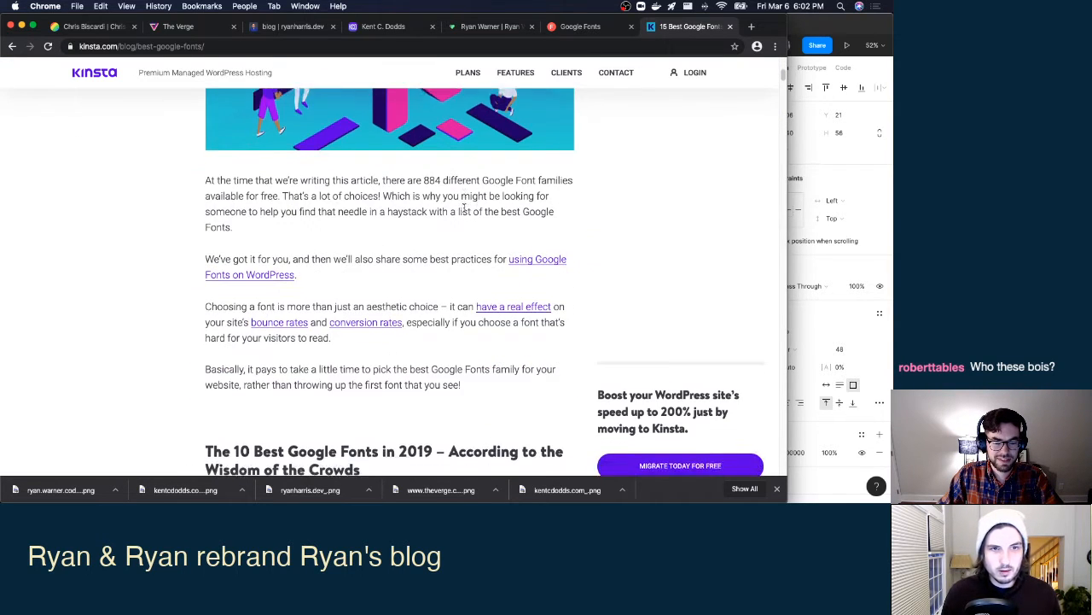
scroll(466, 211, down, 5)
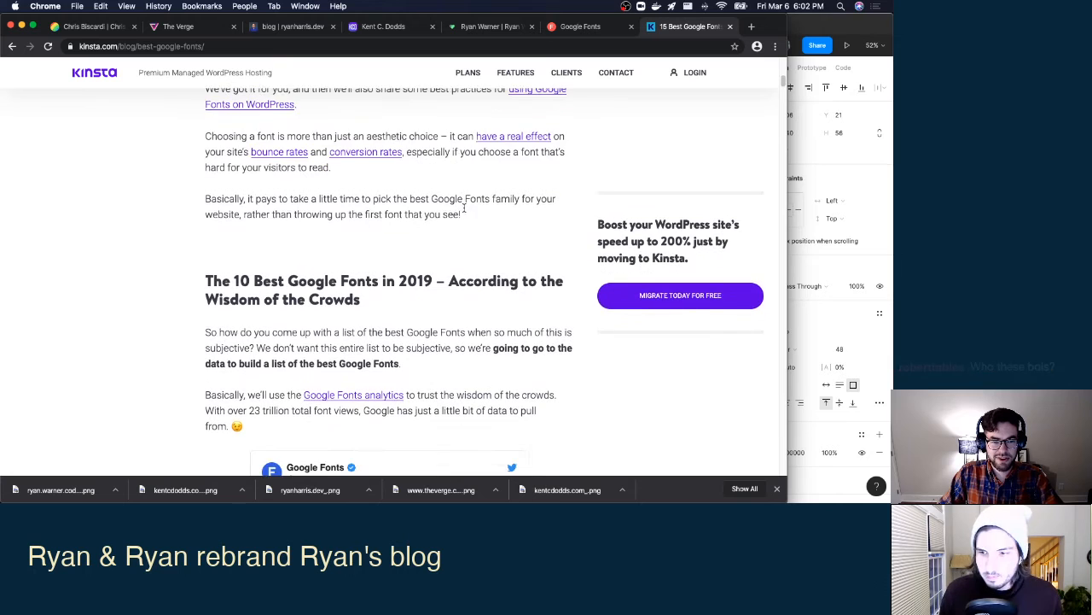
scroll(467, 195, down, 3)
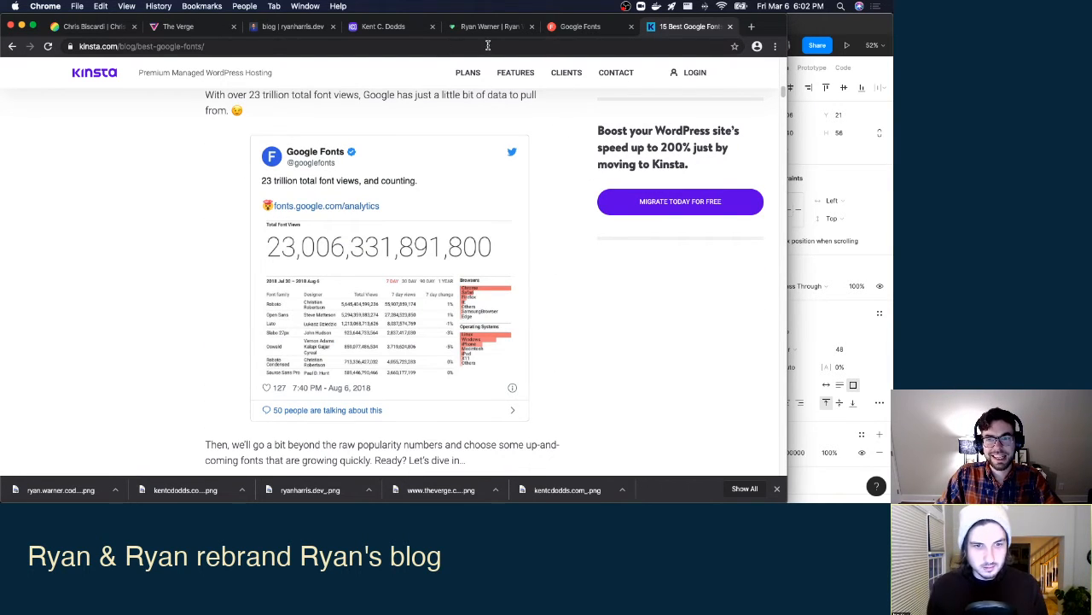
Open the streamer's Twitch channel in a new tab, bring up the login form, and close the tab.
key(super+t)
text(ryan)
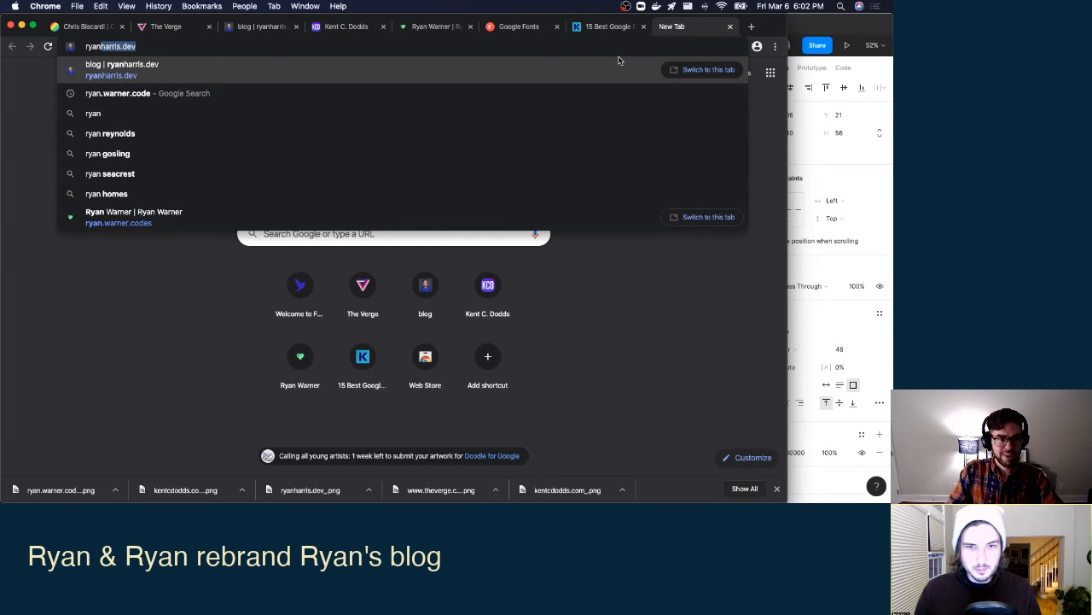
key(super+a)
text(twitch.)
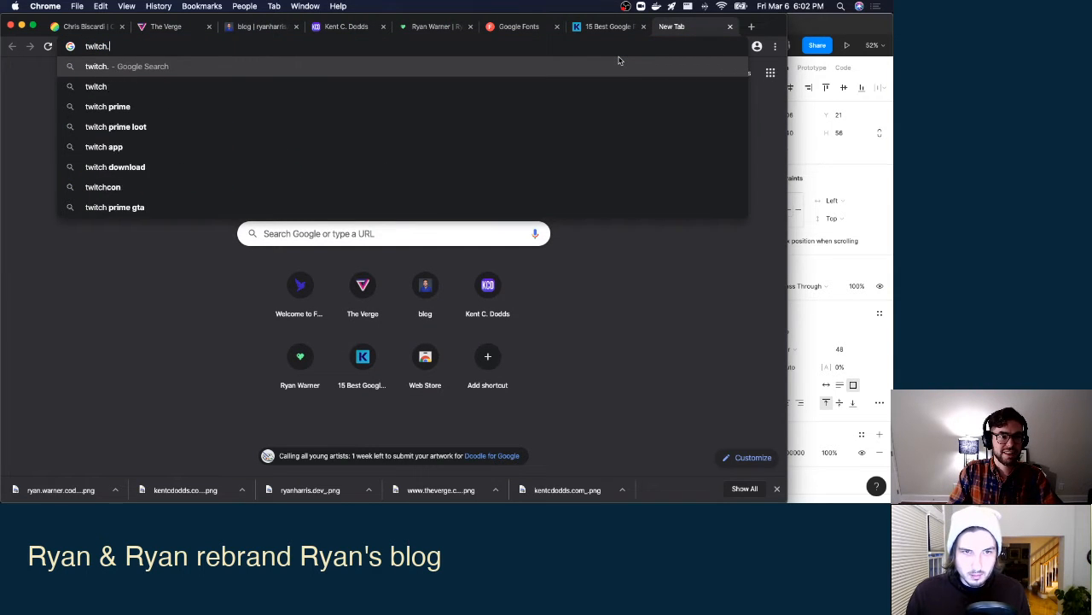
text(tv/ryan)
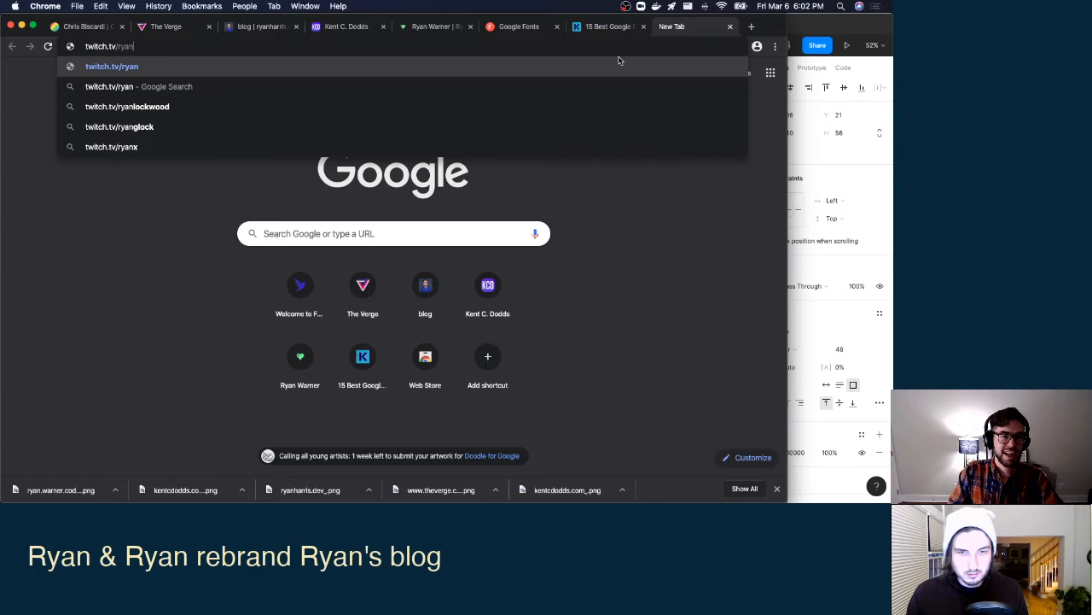
text(_c_harris)
key(Return)
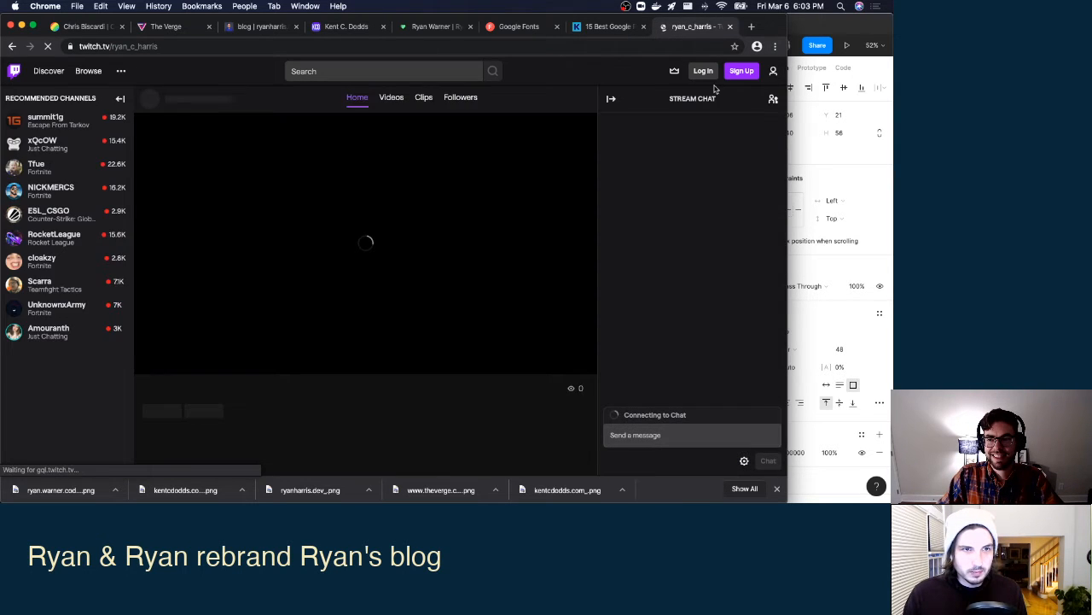
click(704, 73)
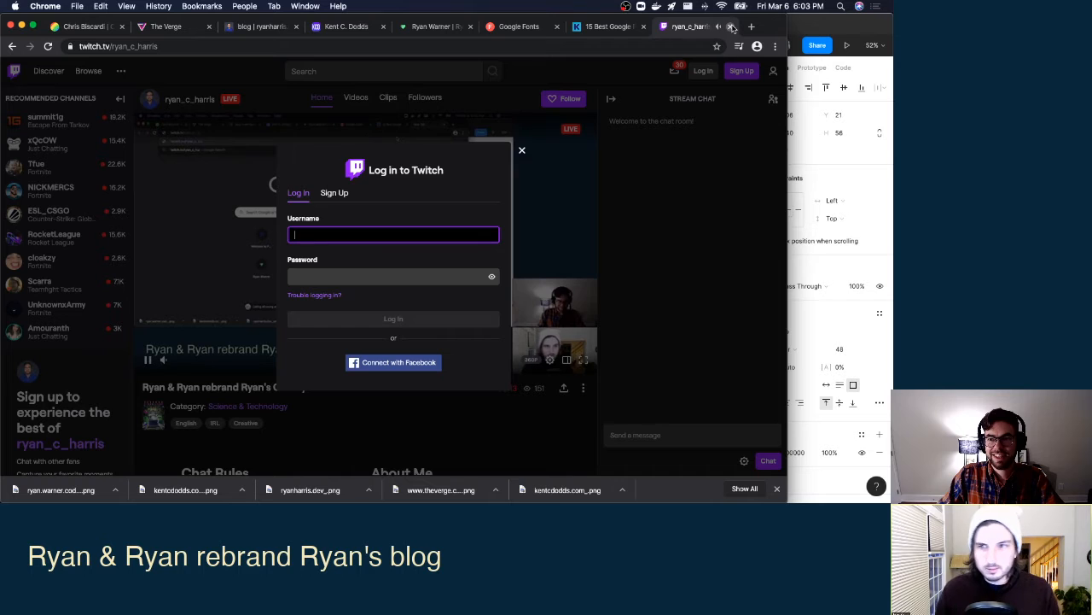
click(730, 26)
key(Return)
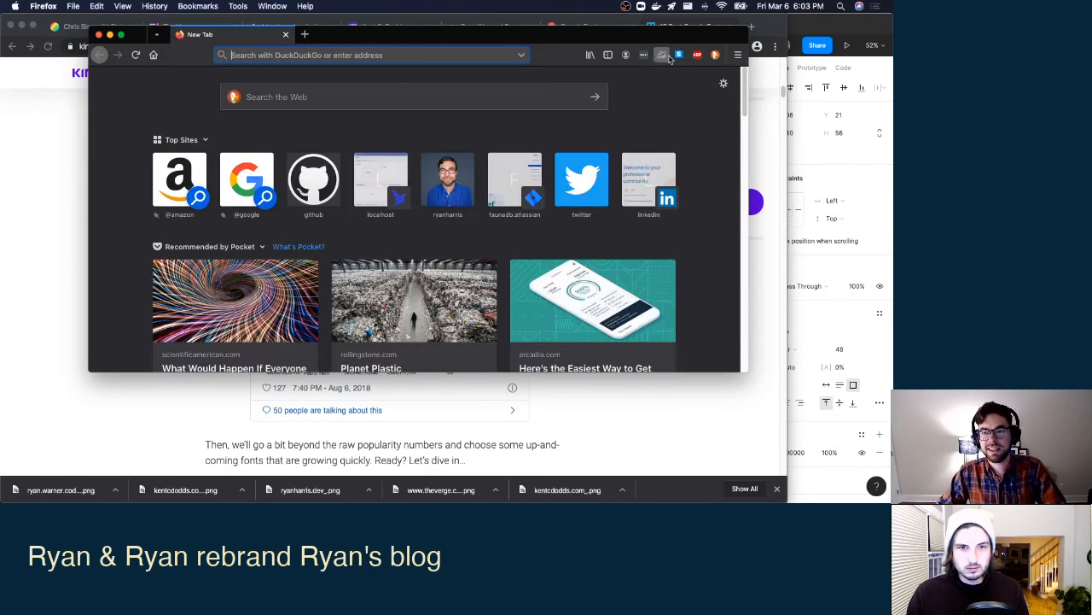
click(99, 34)
click(452, 132)
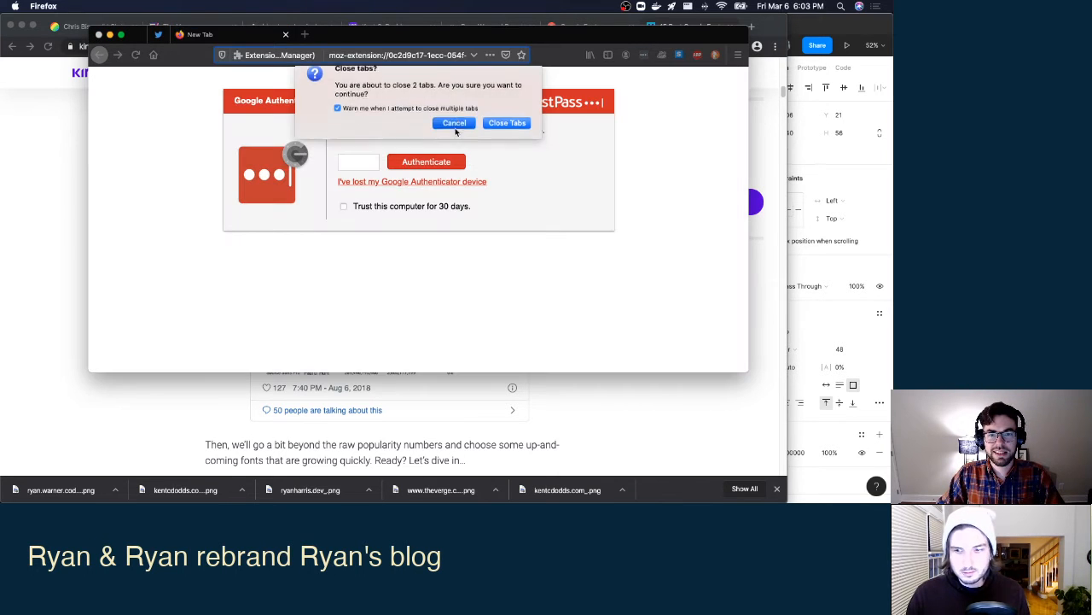
click(285, 34)
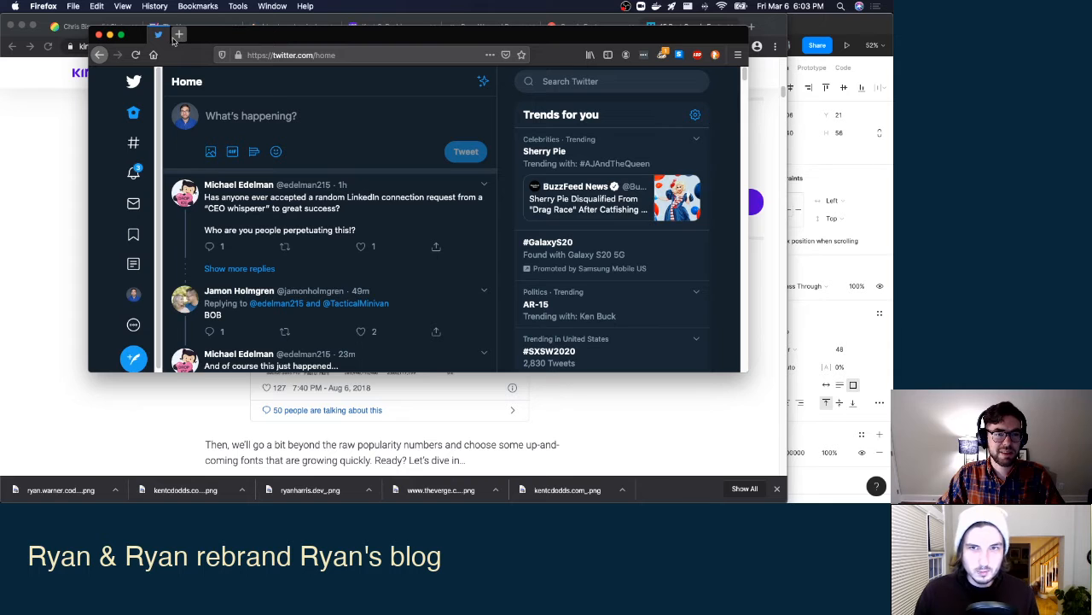
click(100, 35)
click(695, 31)
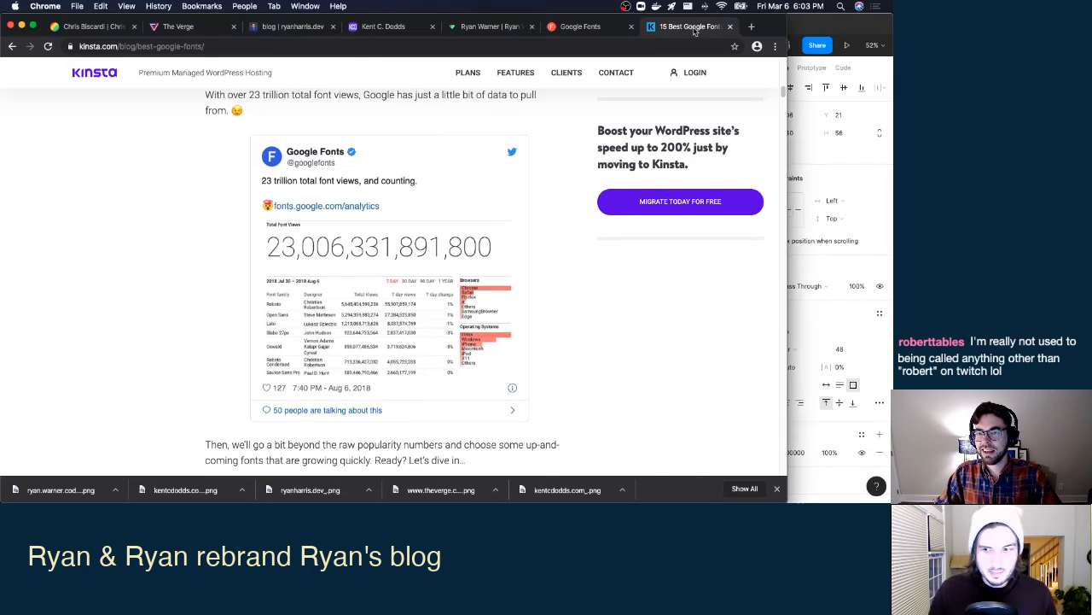
click(751, 26)
drag(690, 32, 666, 501)
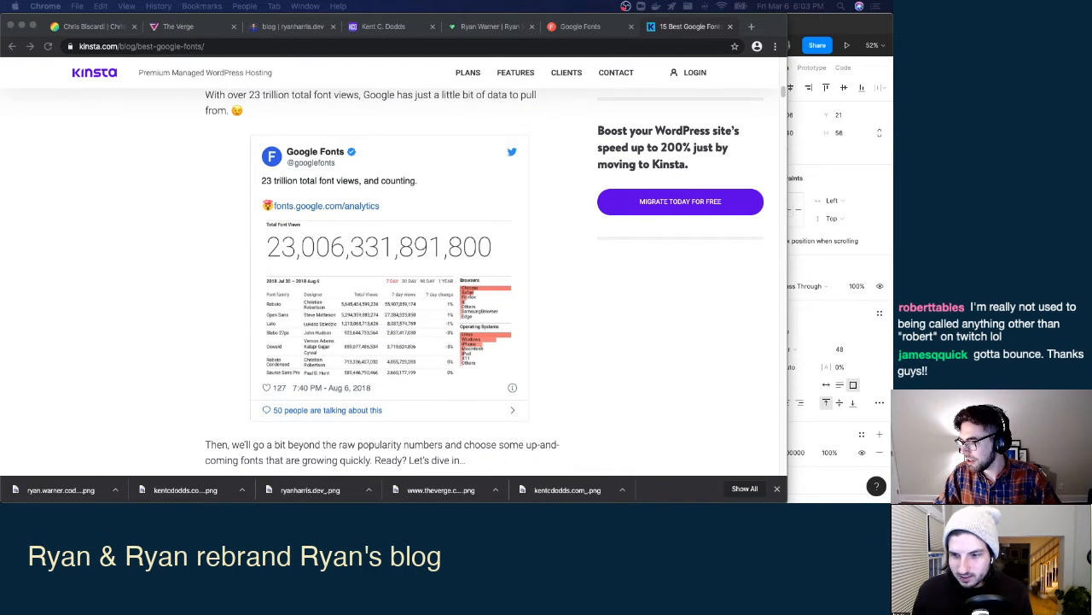
click(678, 458)
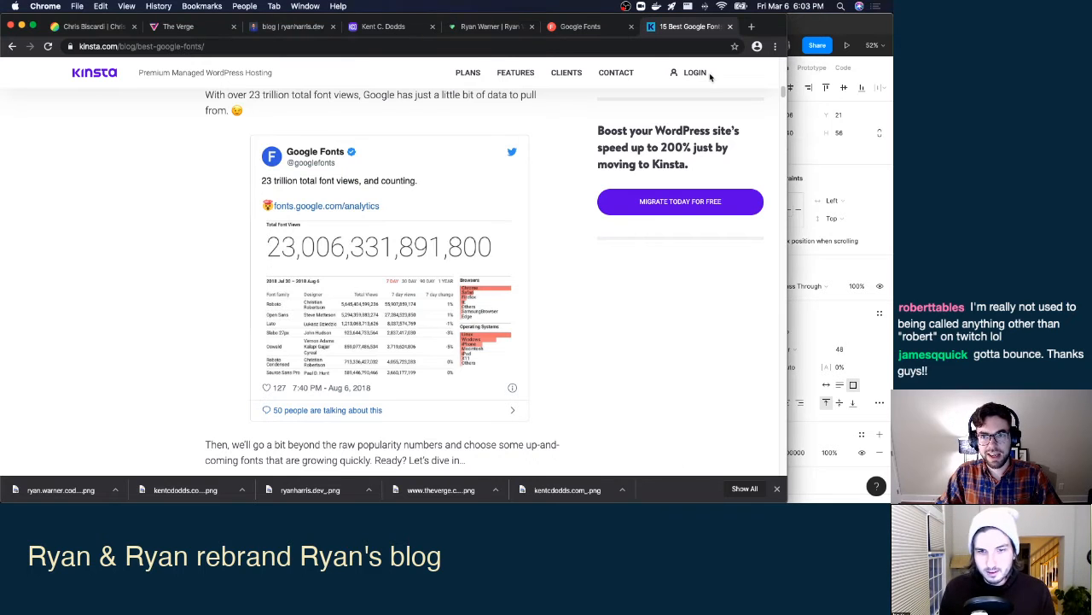
key(super+space)
text(firefox)
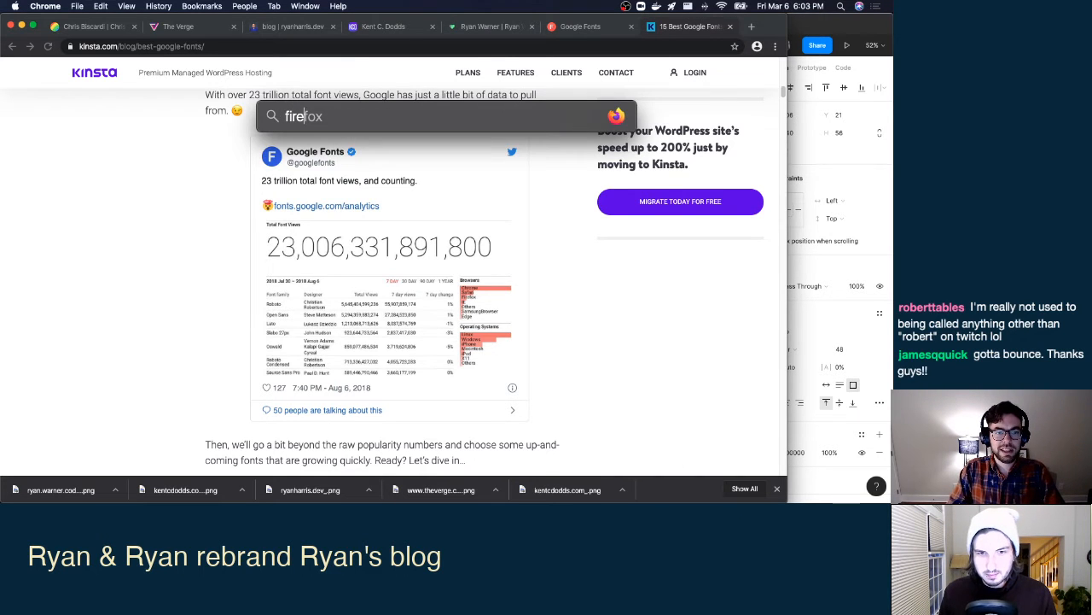
key(Return)
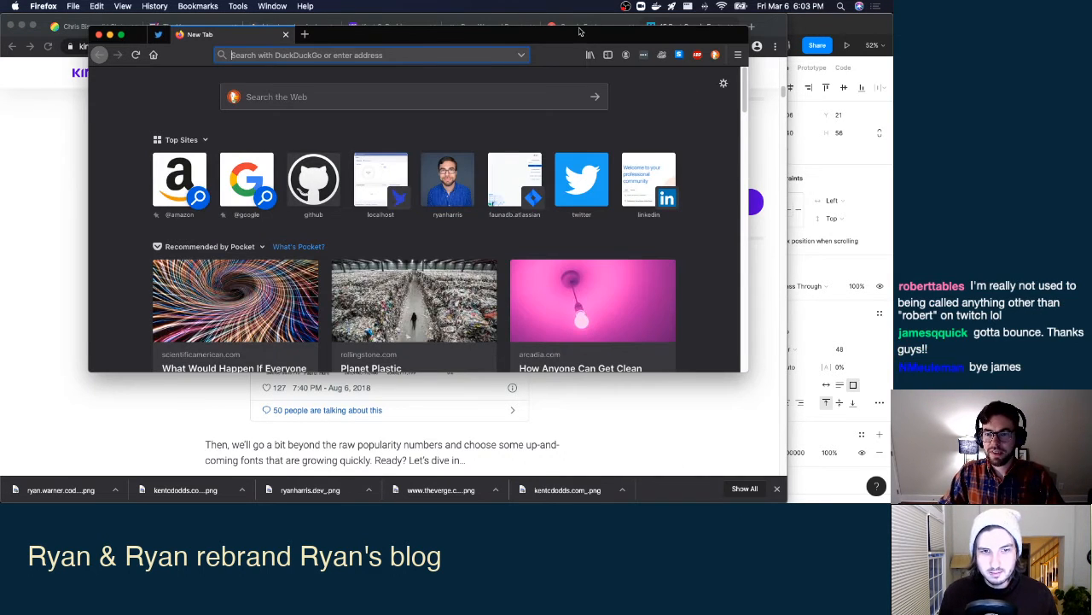
key(super+w)
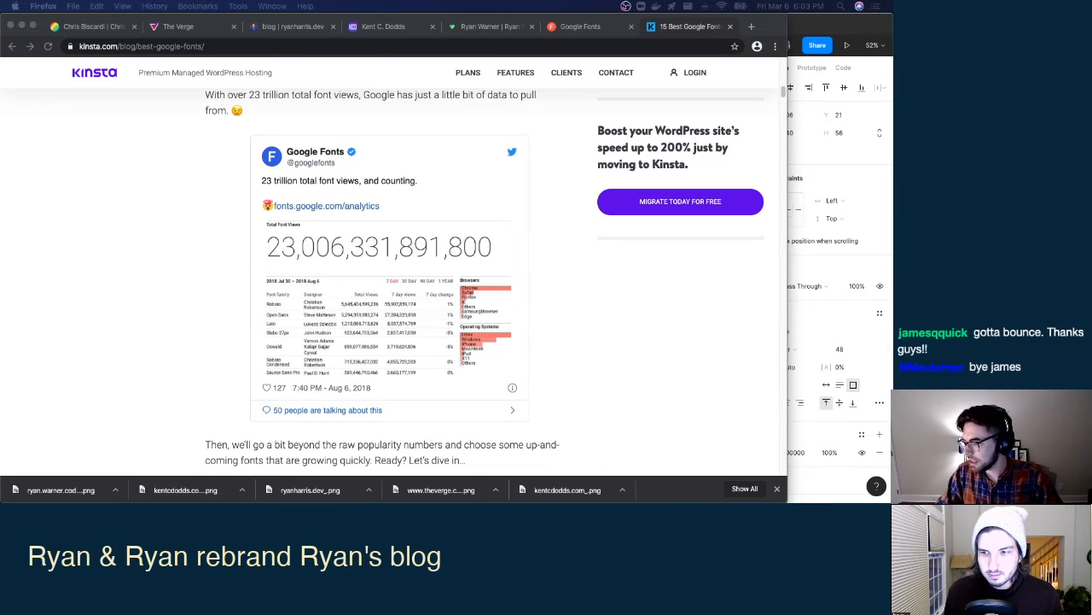
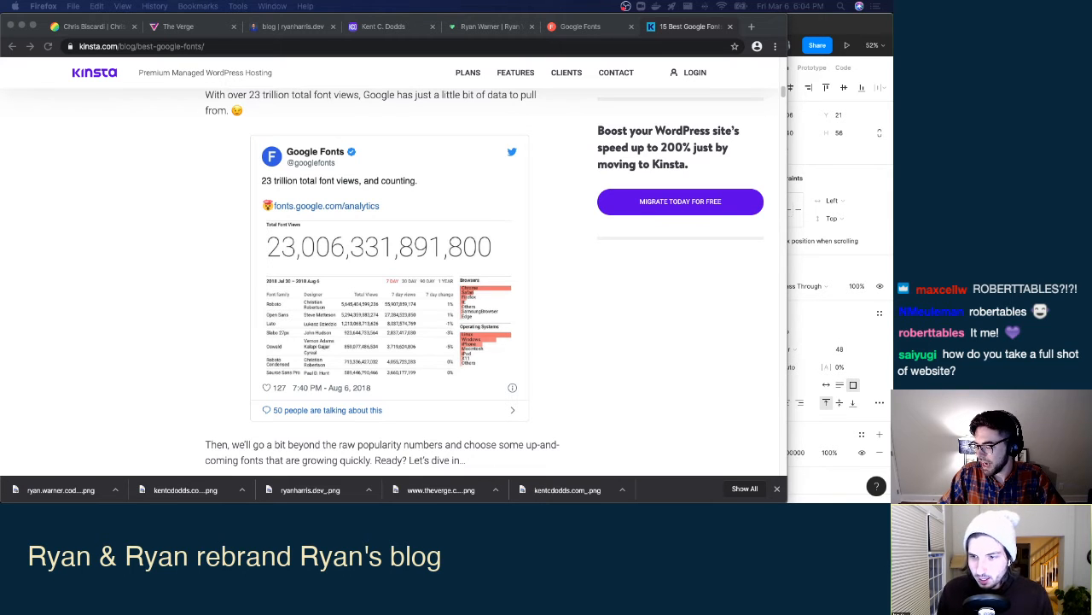
Back in Chrome, read how the Kinsta article picks the best Google Fonts and examine the Roboto style samples.
key(ctrl+Up)
click(196, 162)
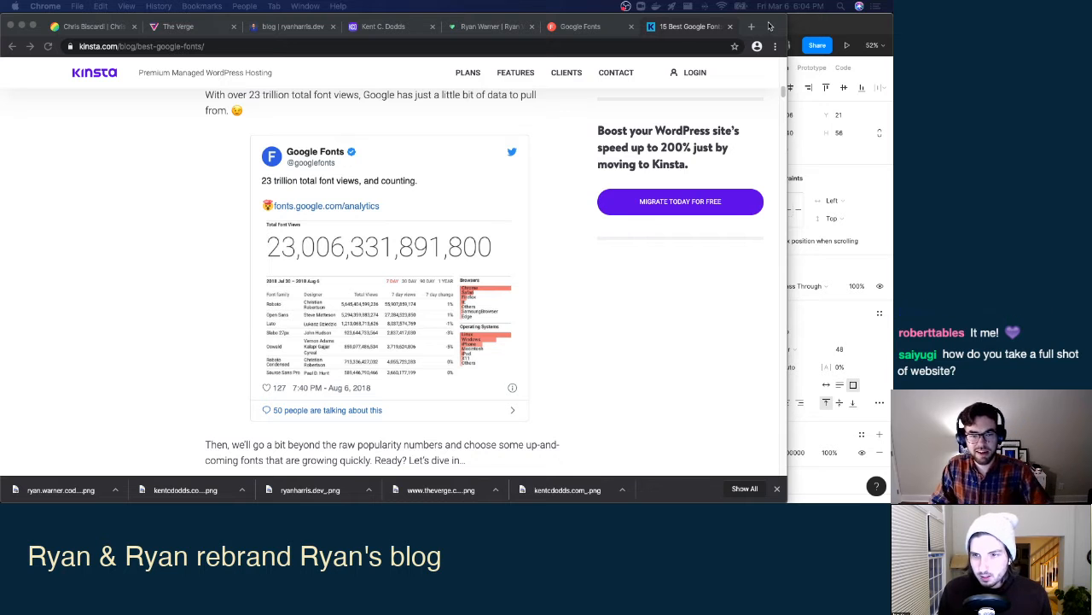
scroll(413, 168, up, 5)
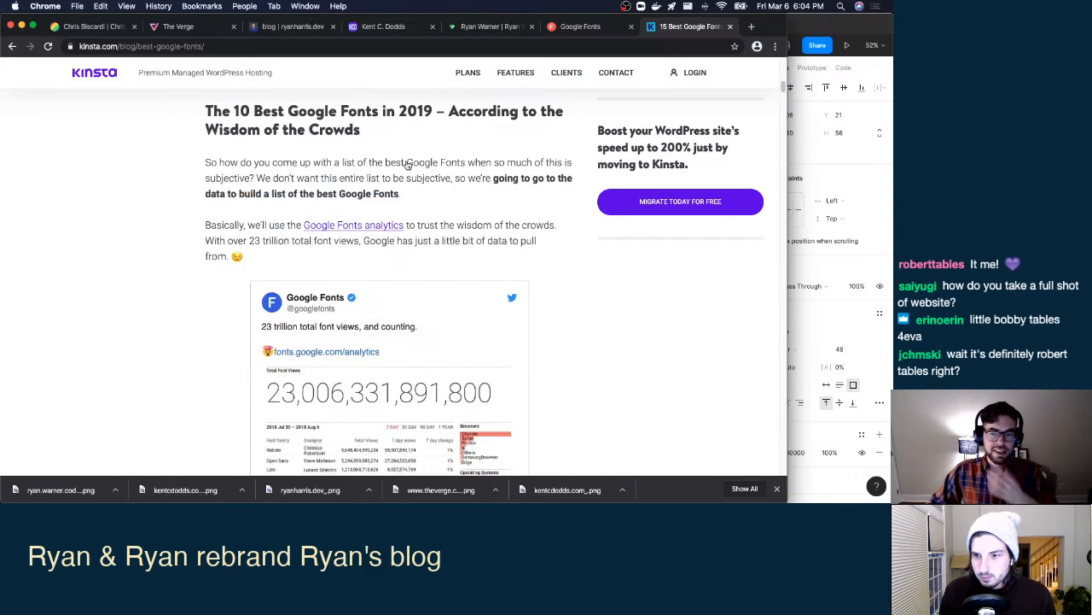
scroll(268, 136, down, 2)
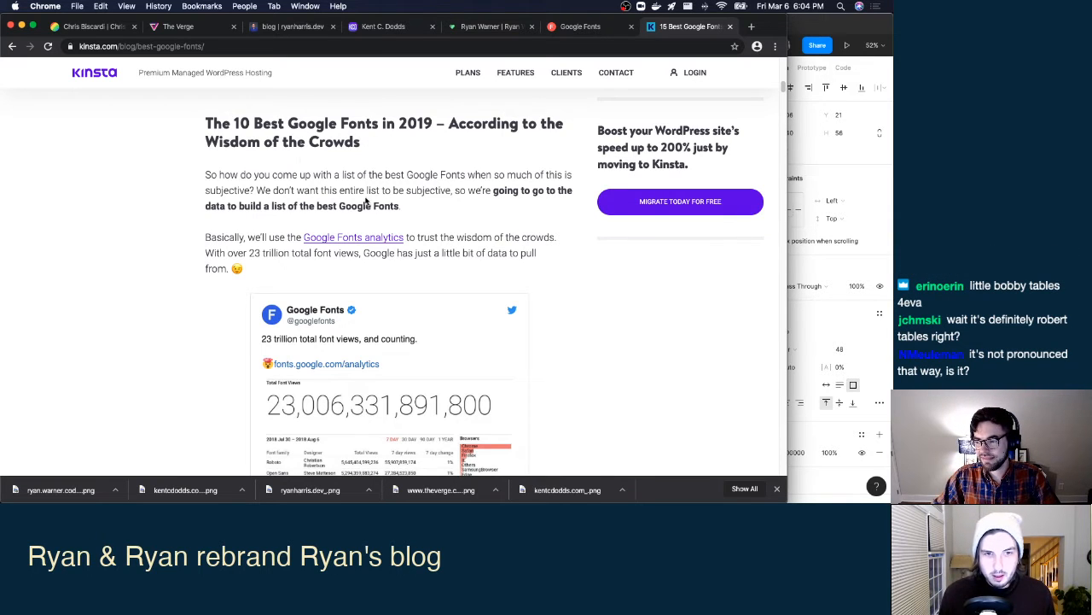
scroll(364, 200, down, 1)
scroll(366, 200, down, 1)
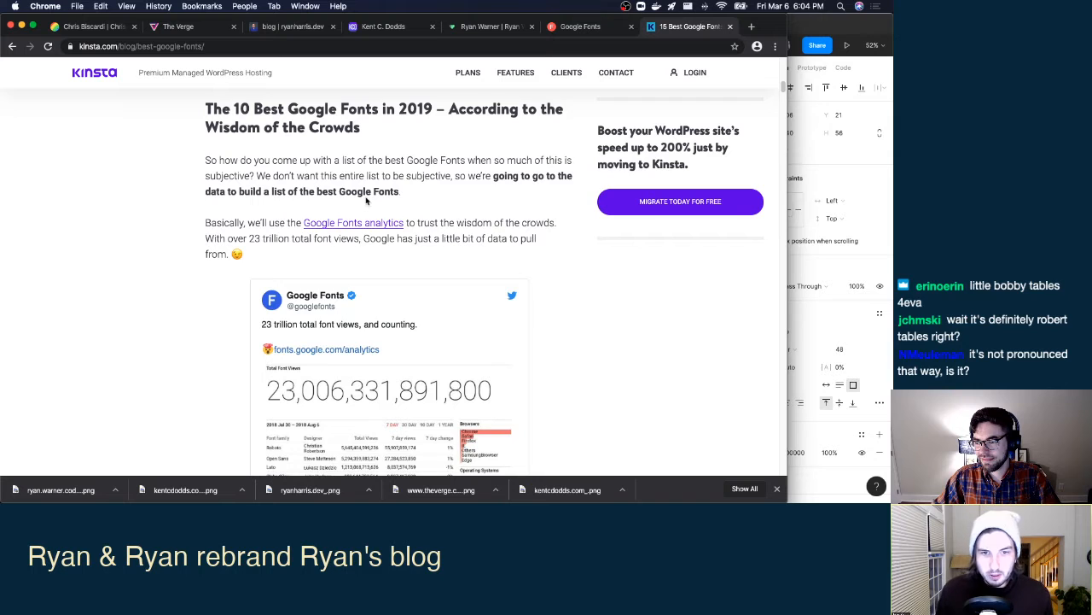
scroll(366, 200, down, 1)
scroll(368, 205, down, 5)
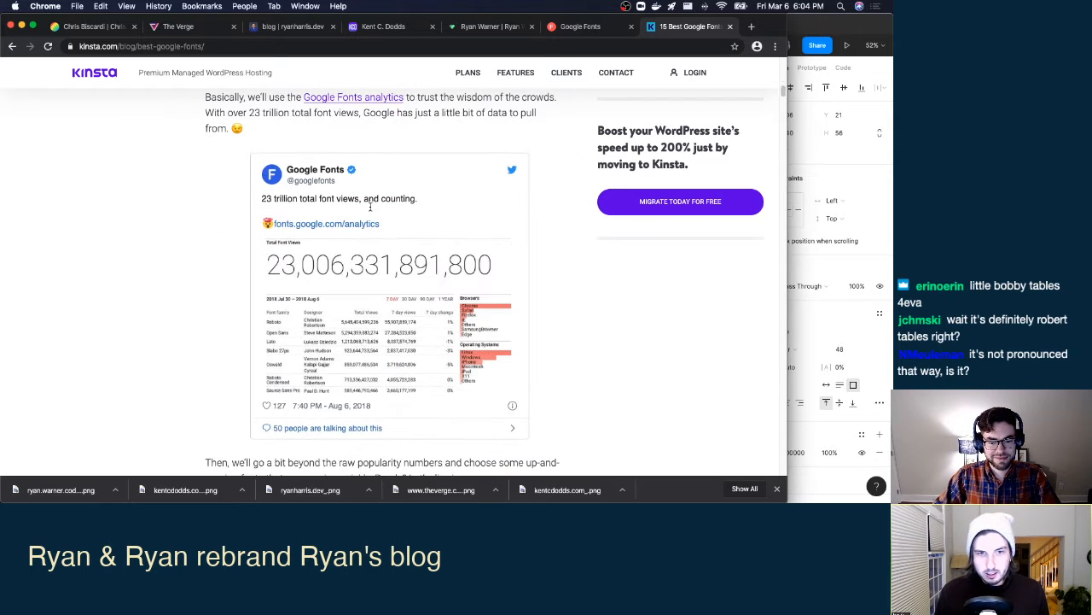
scroll(372, 213, down, 3)
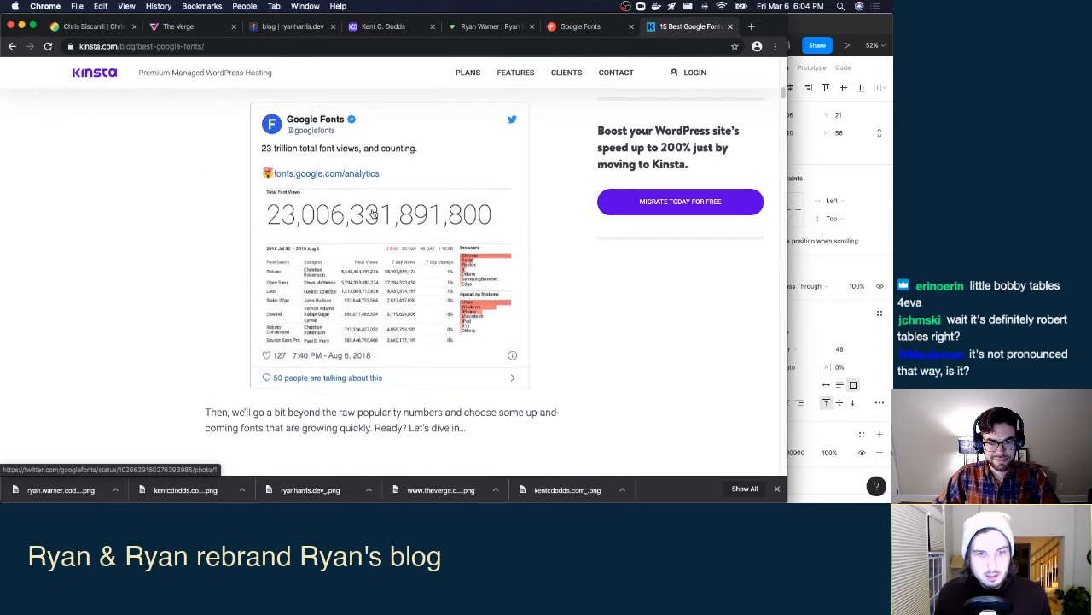
scroll(372, 210, down, 10)
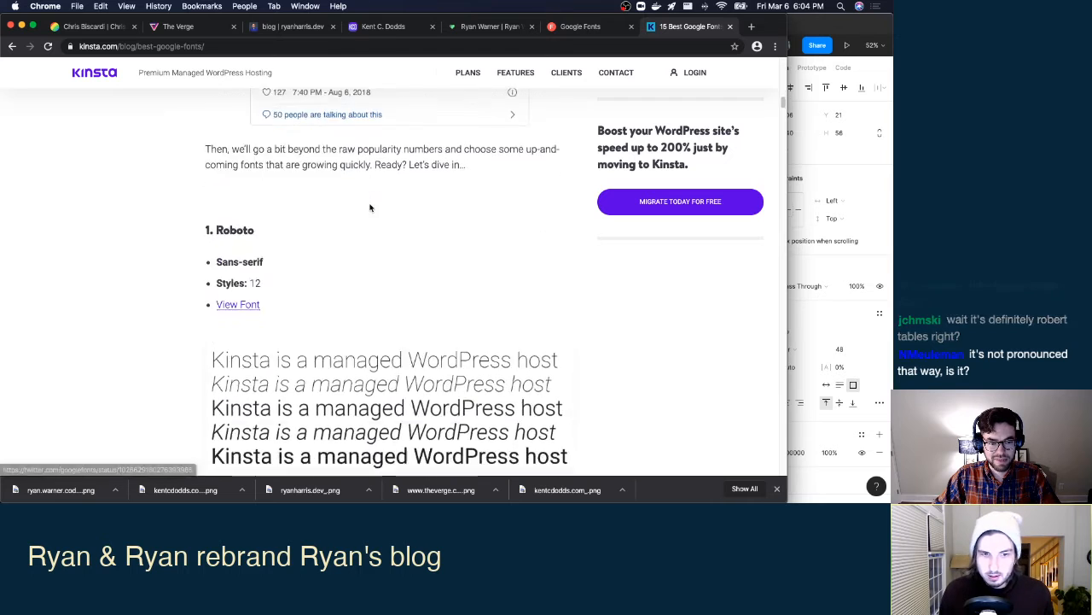
scroll(413, 275, down, 3)
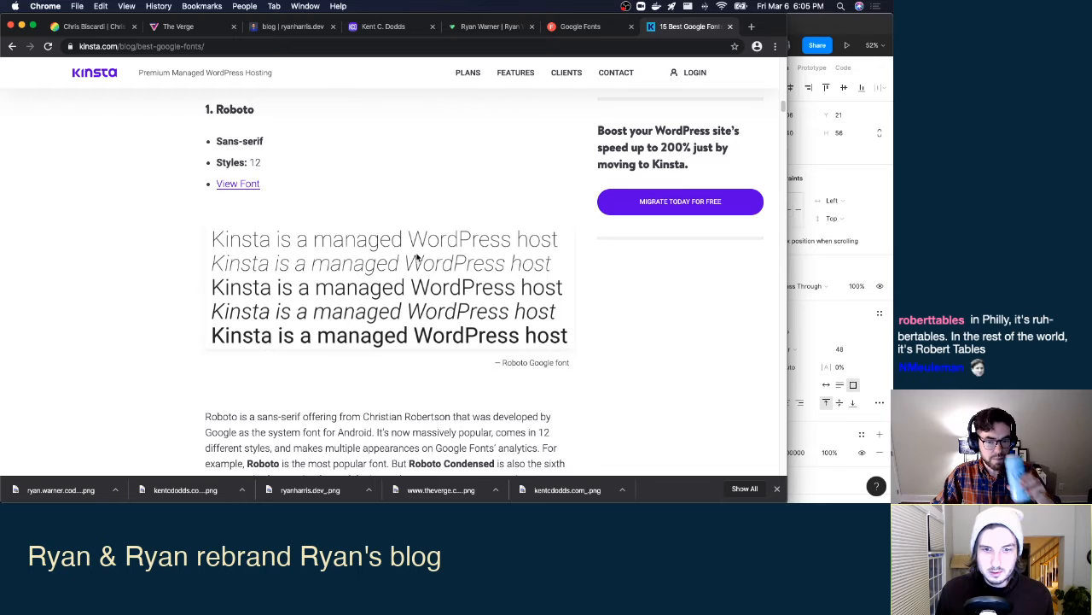
Examine the Open Sans, Lato, Slabo and Oswald style samples in the Kinsta article.
scroll(416, 256, down, 3)
scroll(416, 256, down, 10)
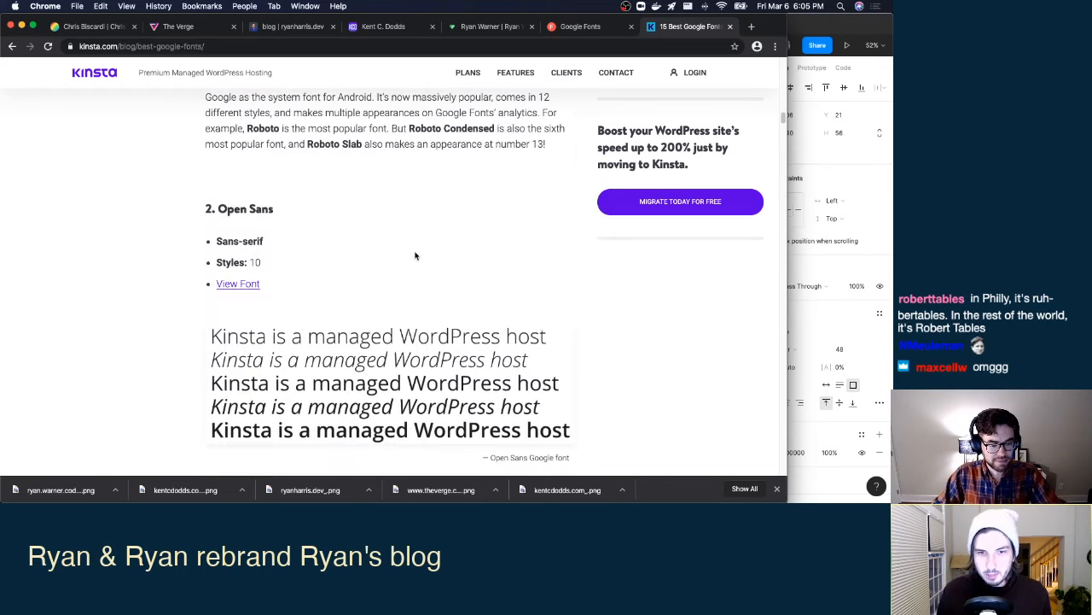
scroll(416, 256, down, 8)
scroll(416, 256, down, 18)
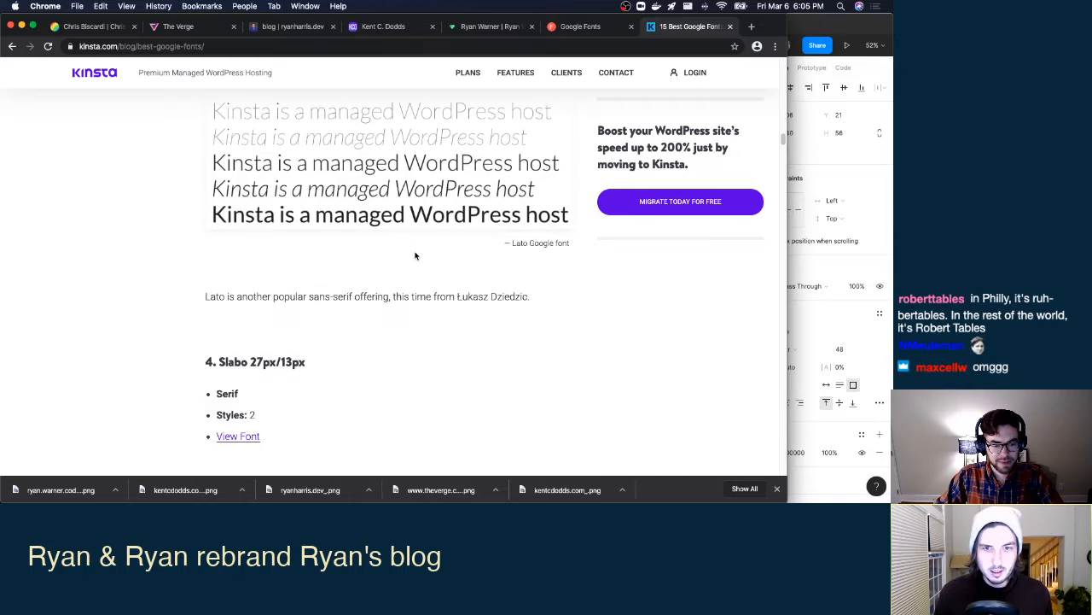
scroll(415, 256, down, 8)
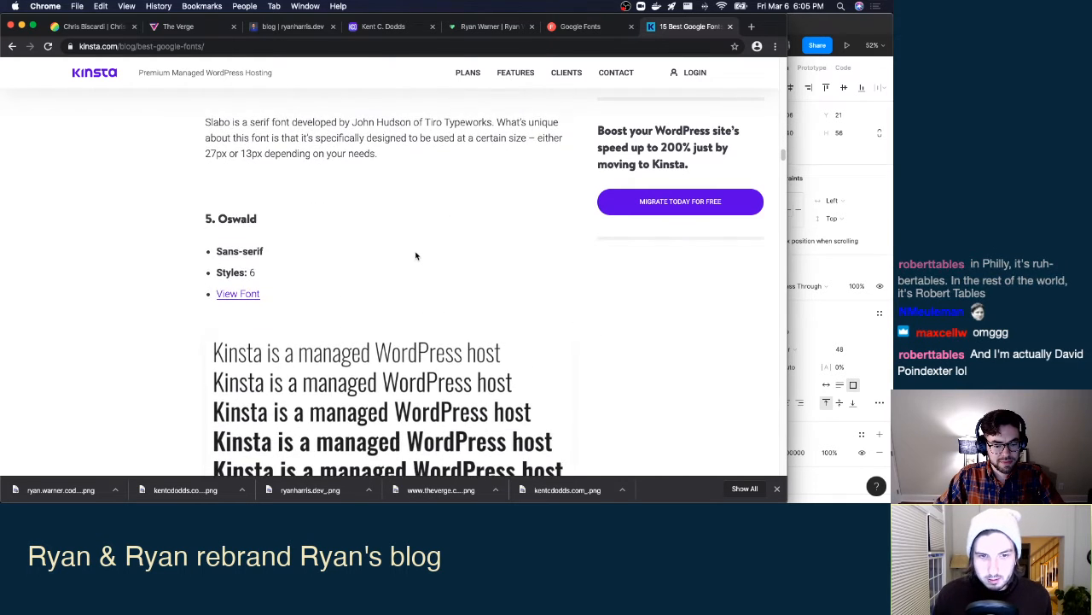
scroll(416, 256, up, 7)
scroll(416, 255, down, 1)
scroll(415, 255, down, 2)
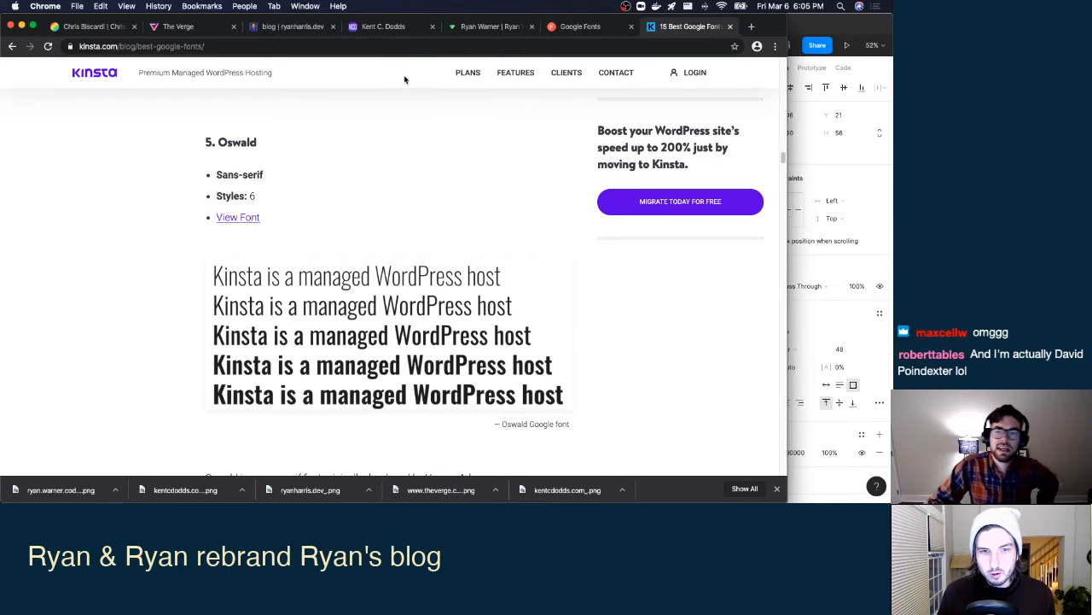
Switch to Figma and check the site title text at the top of the wireframe.
key(ctrl+Up)
click(602, 328)
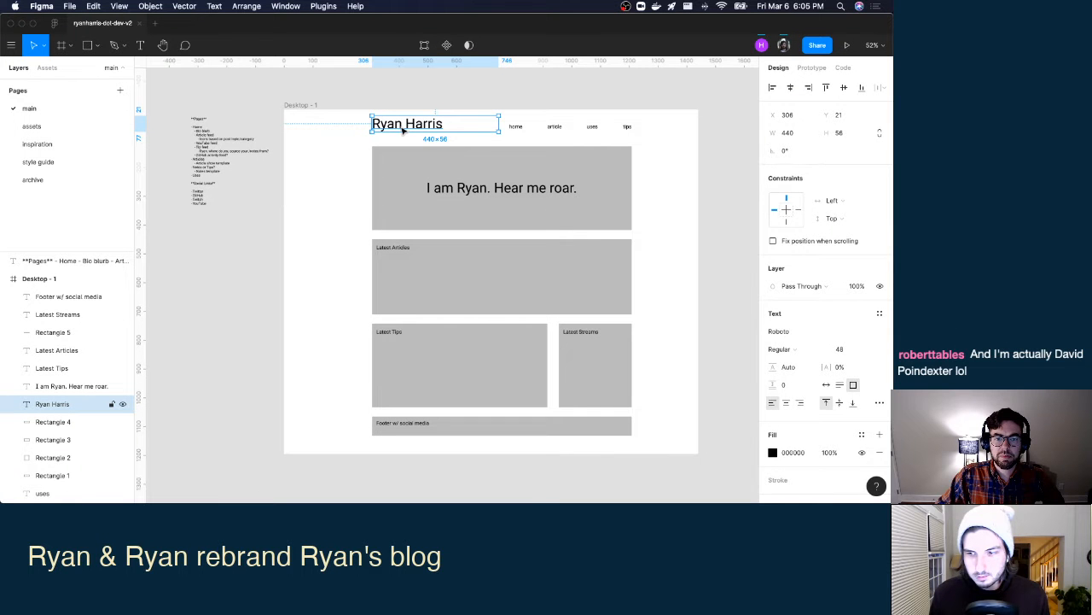
key(ctrl+Up)
click(585, 321)
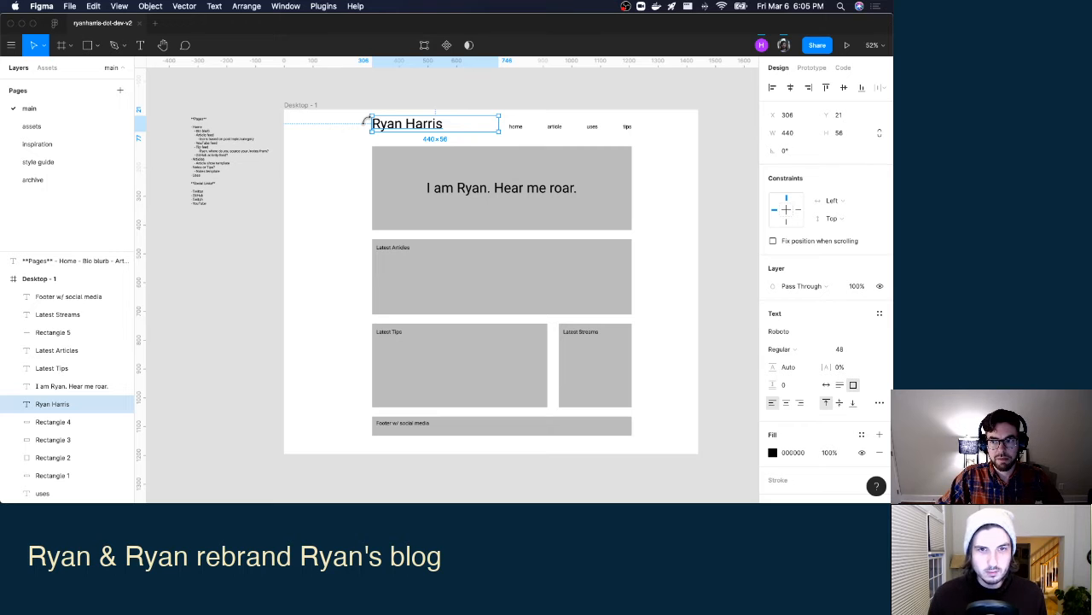
Back in Chrome, hide the downloads bar and compare the article's remaining font samples from Oswald through Work Sans.
key(ctrl+Up)
click(278, 120)
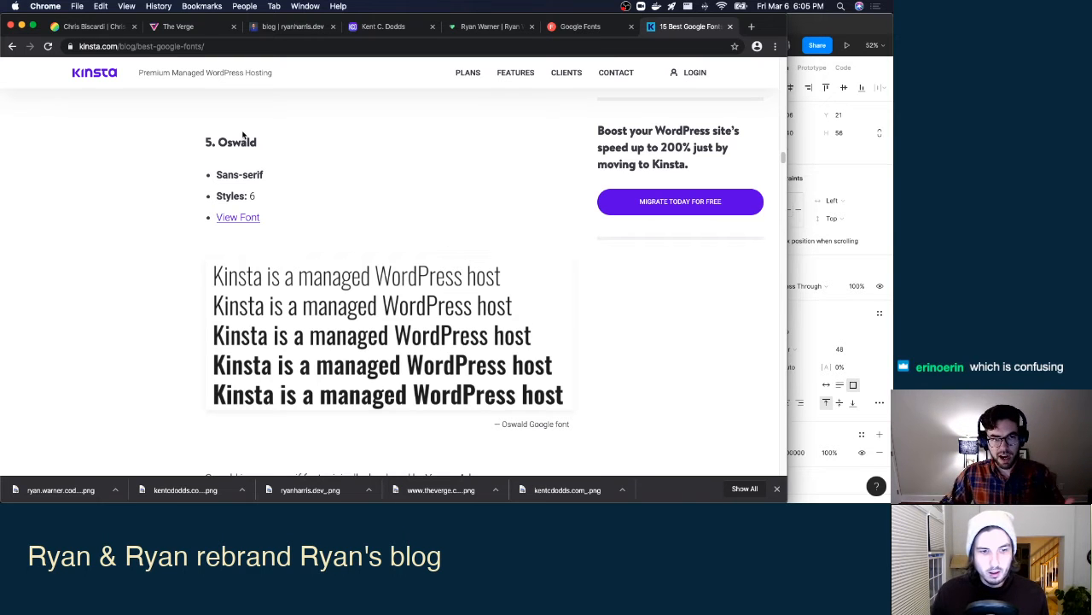
click(777, 489)
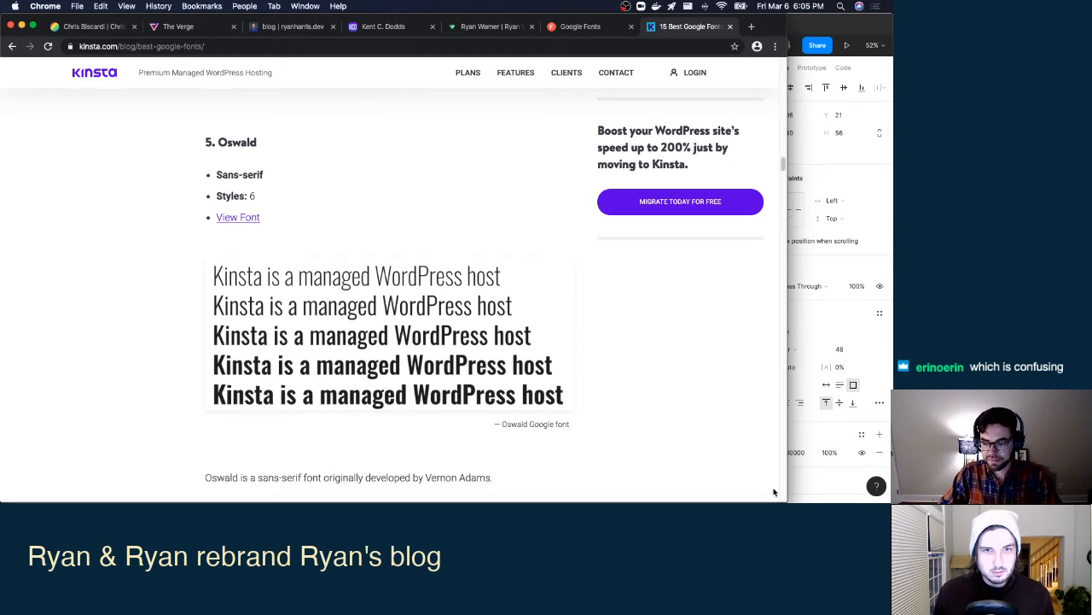
scroll(503, 218, down, 5)
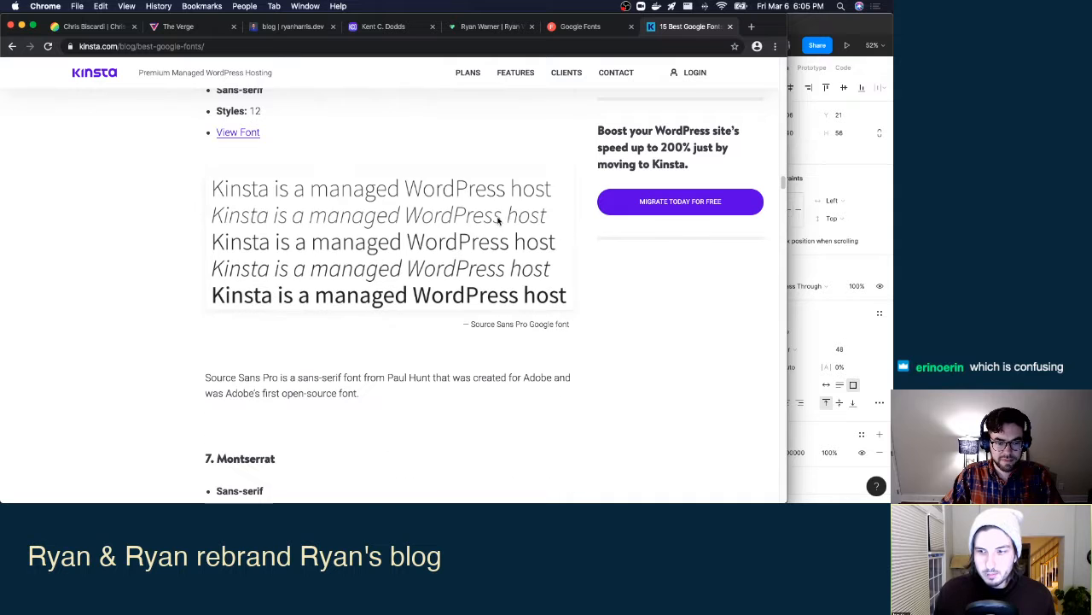
scroll(498, 220, up, 3)
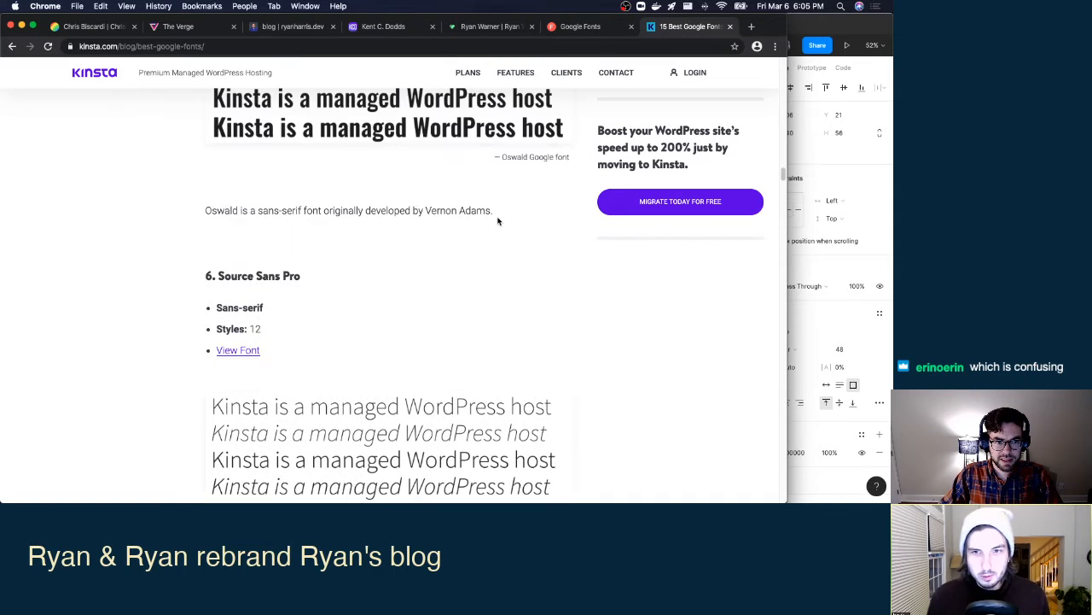
scroll(499, 220, down, 7)
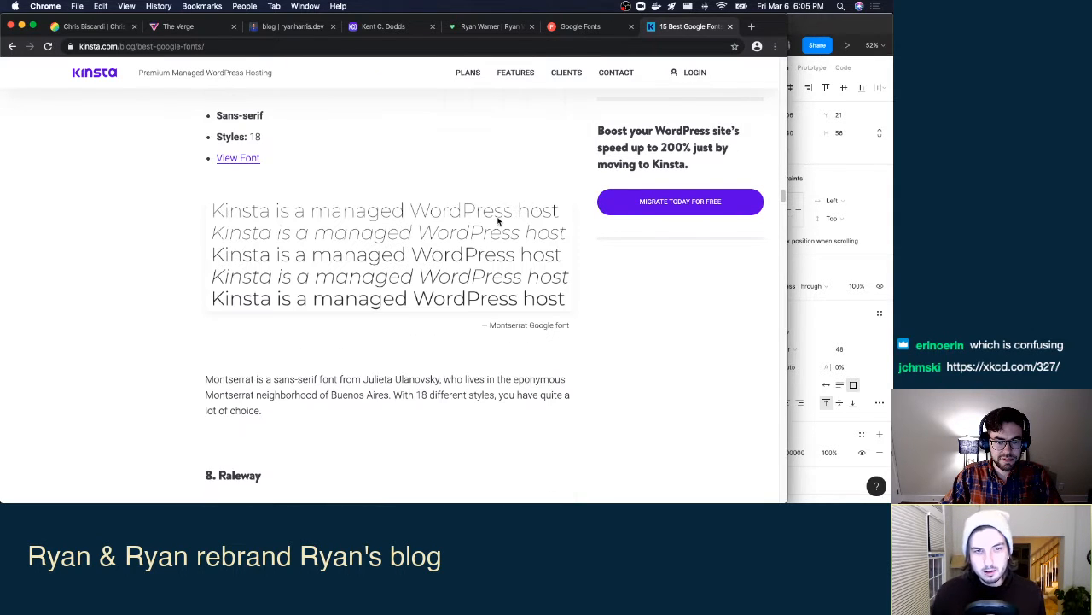
scroll(499, 220, down, 9)
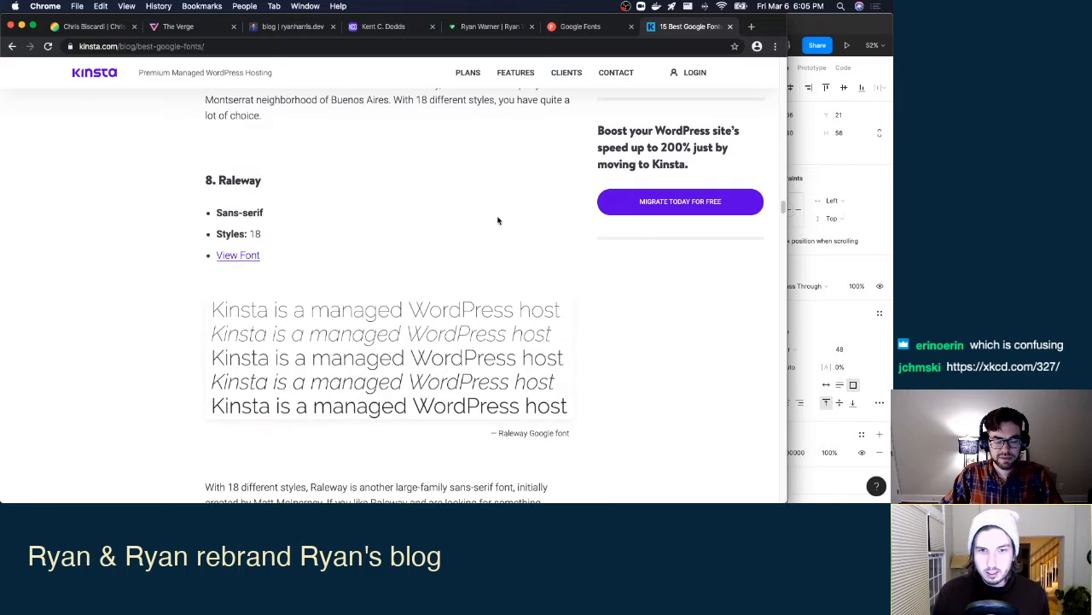
scroll(498, 221, down, 8)
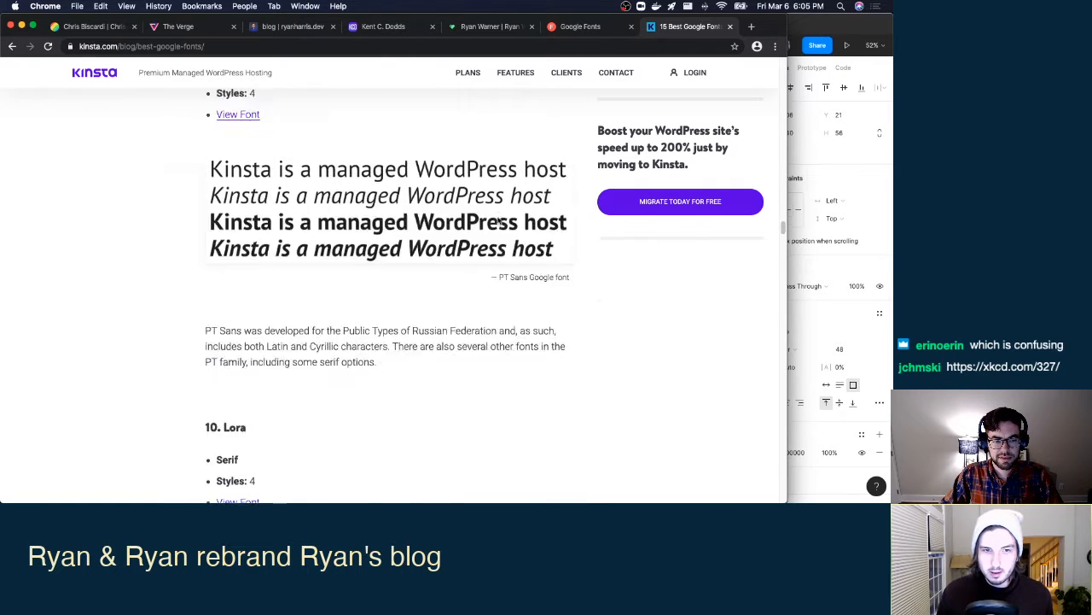
scroll(498, 220, down, 8)
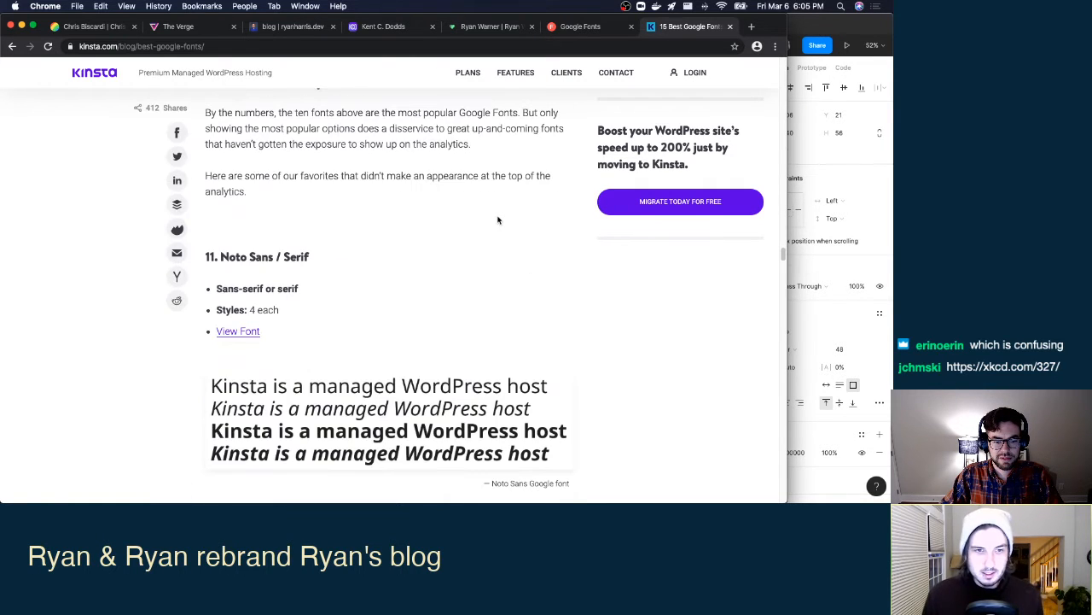
scroll(498, 220, down, 7)
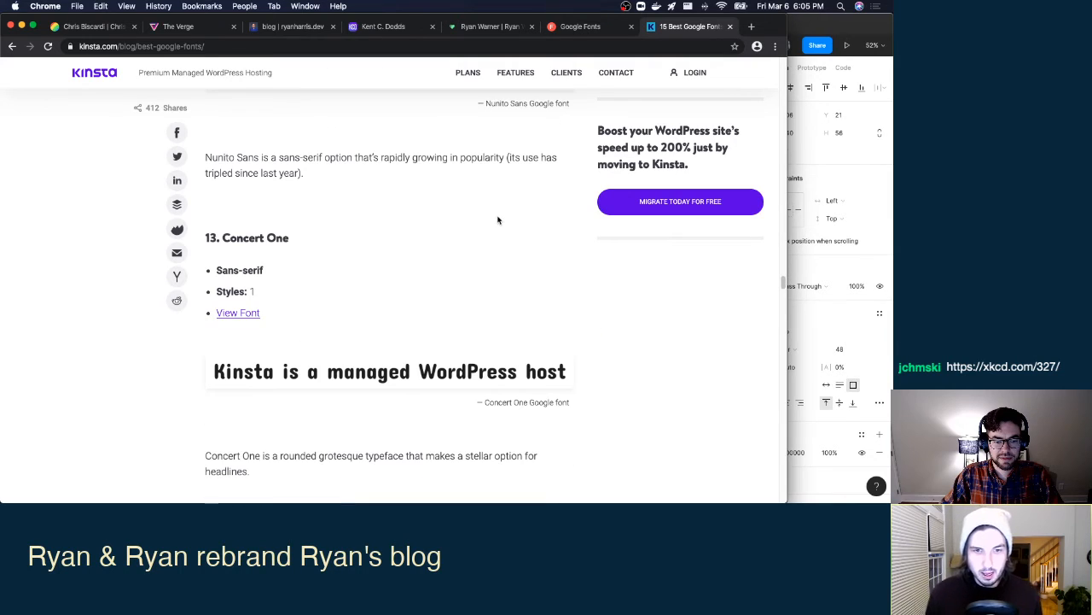
scroll(498, 220, down, 10)
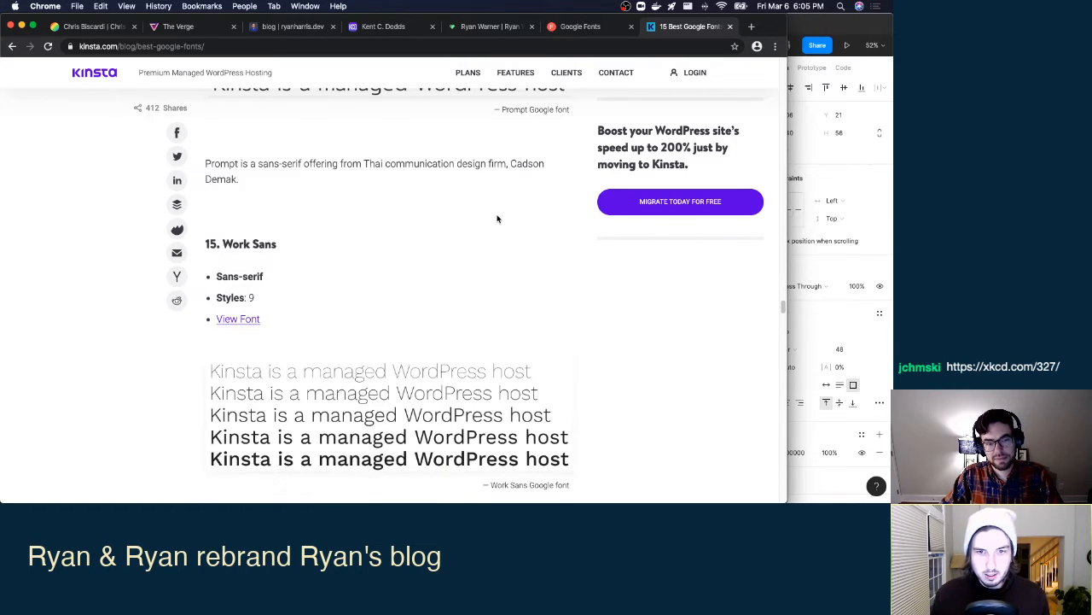
scroll(496, 220, up, 20)
Switch to Figma and try the Oswald font on the site title text in the wireframe's header.
key(ctrl+Up)
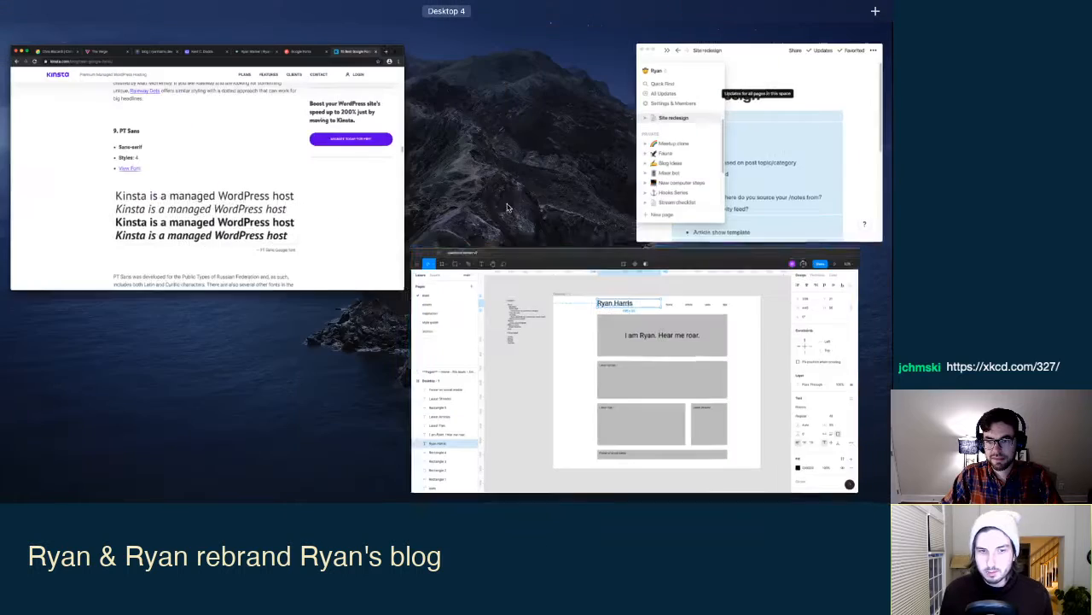
click(564, 394)
click(673, 281)
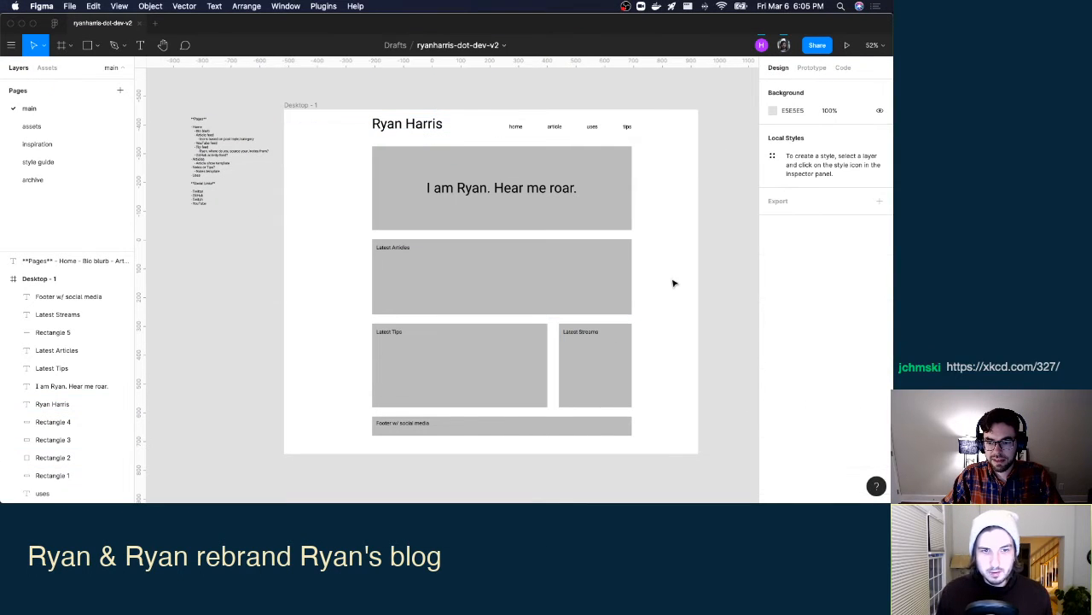
click(440, 124)
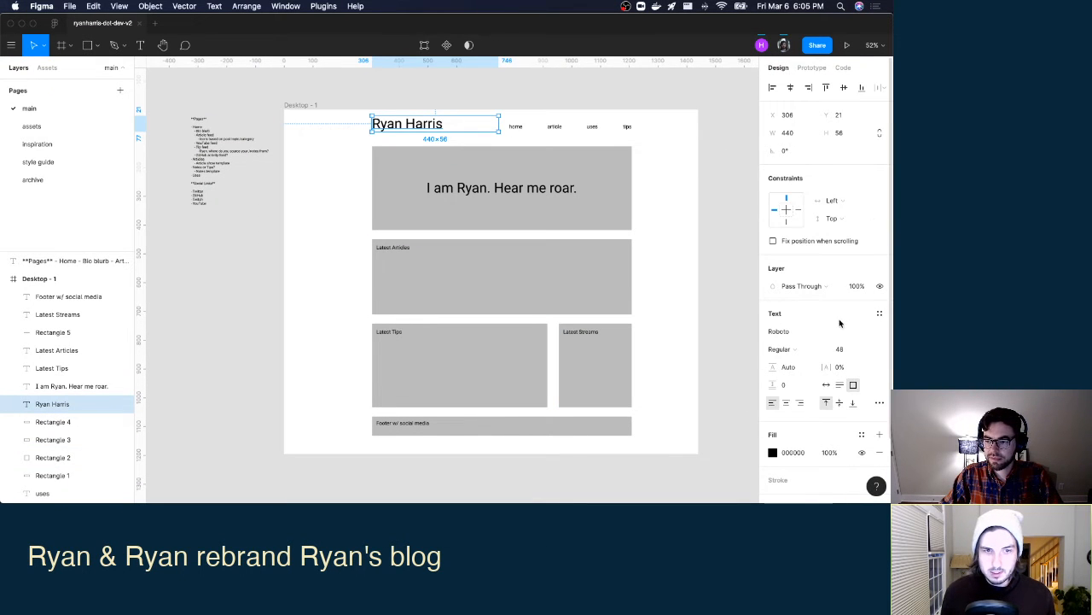
click(881, 333)
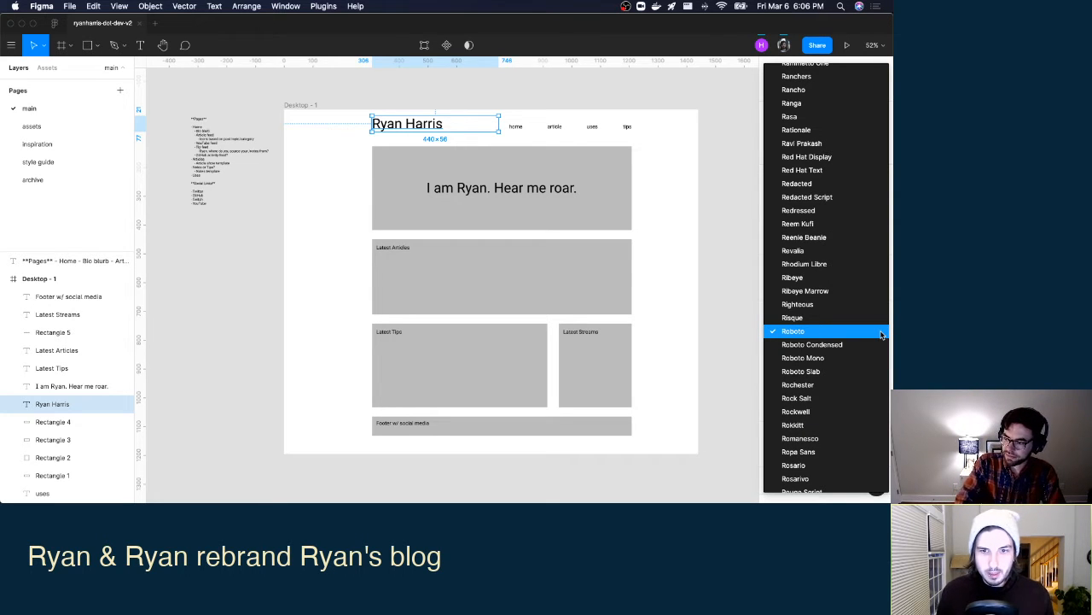
scroll(882, 333, up, 10)
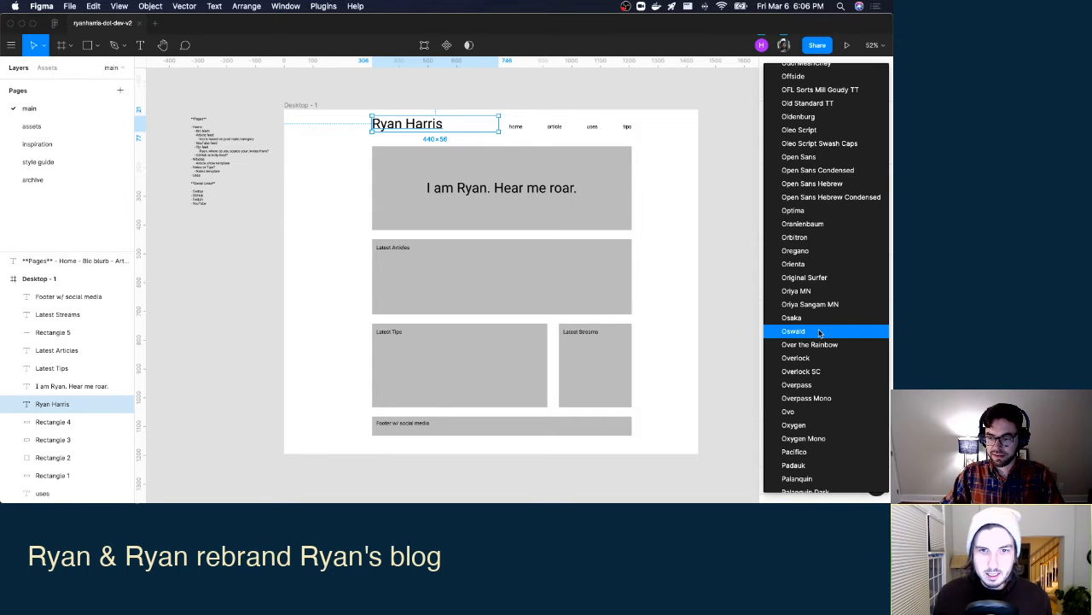
click(823, 333)
click(467, 95)
click(417, 130)
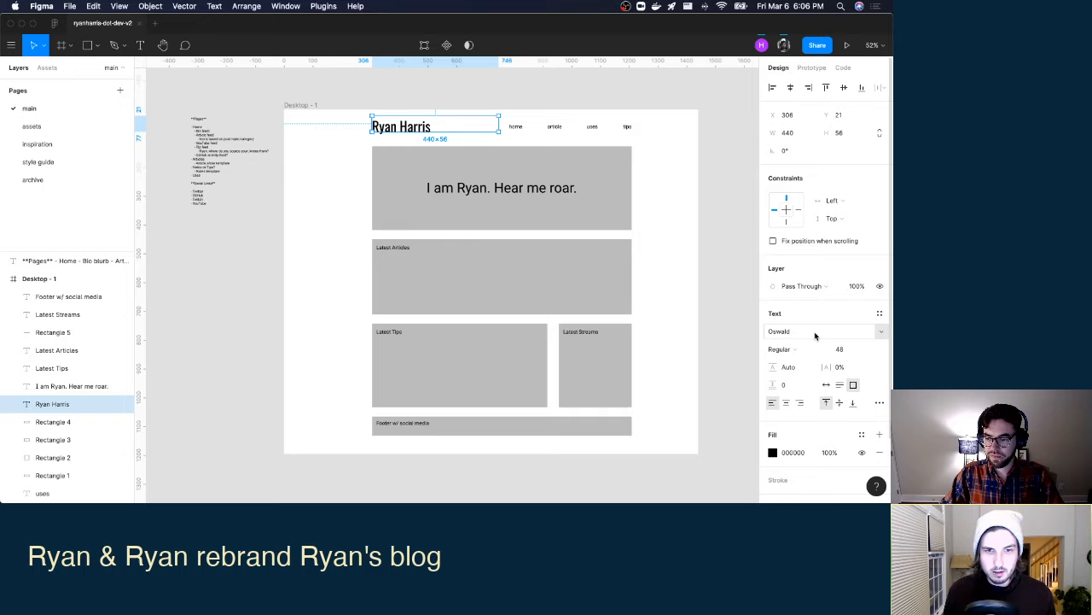
Set the font of the header's site title text to Raleway.
click(884, 333)
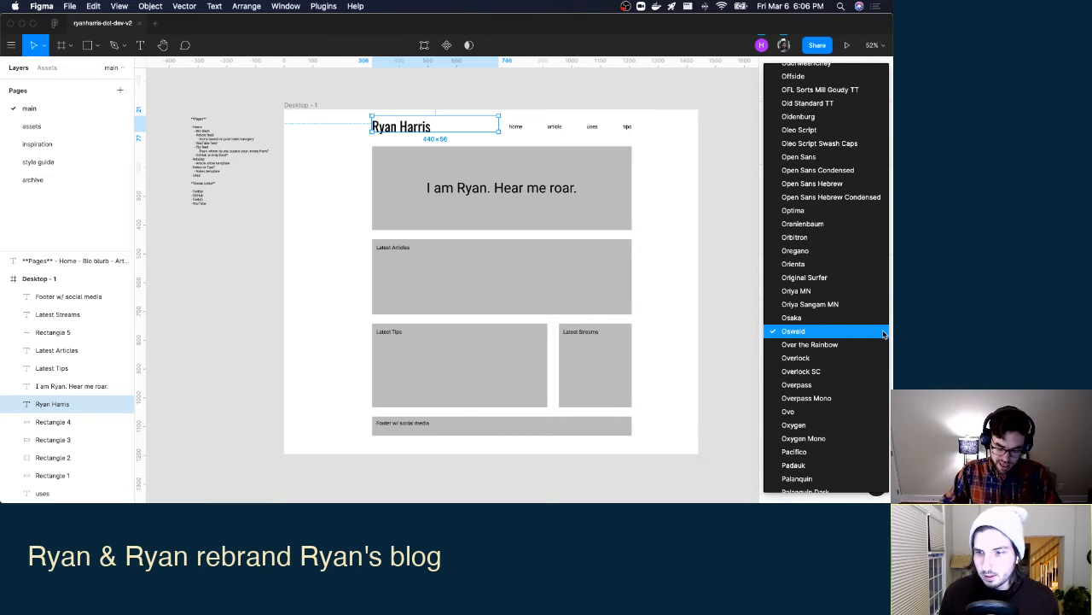
scroll(885, 334, down, 10)
click(884, 334)
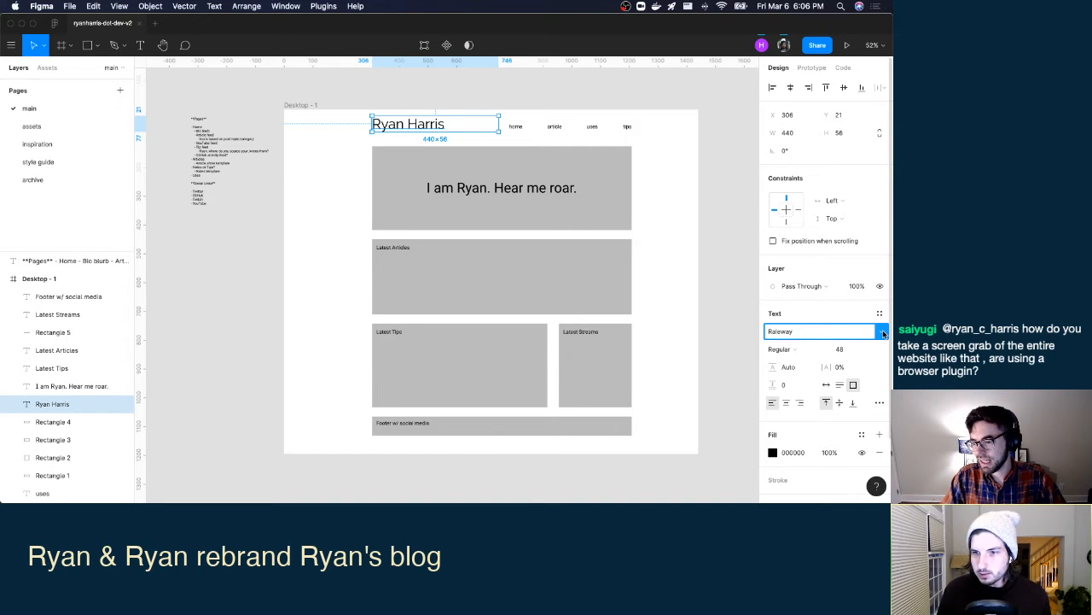
Switch to Chrome, open the developer tools on the Kinsta article, and look through their customization options.
key(ctrl+Up)
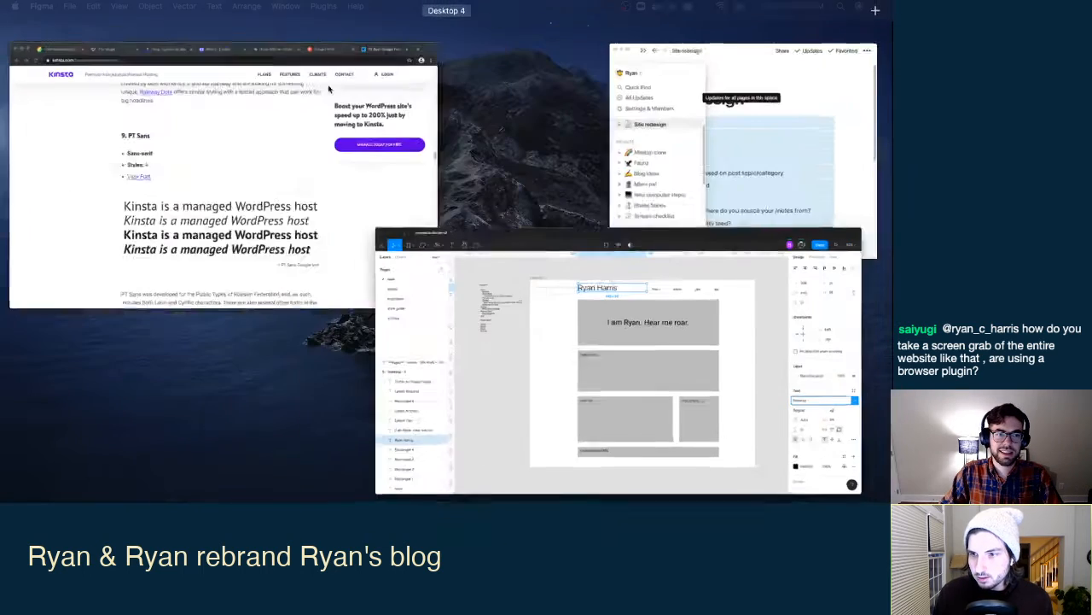
click(296, 184)
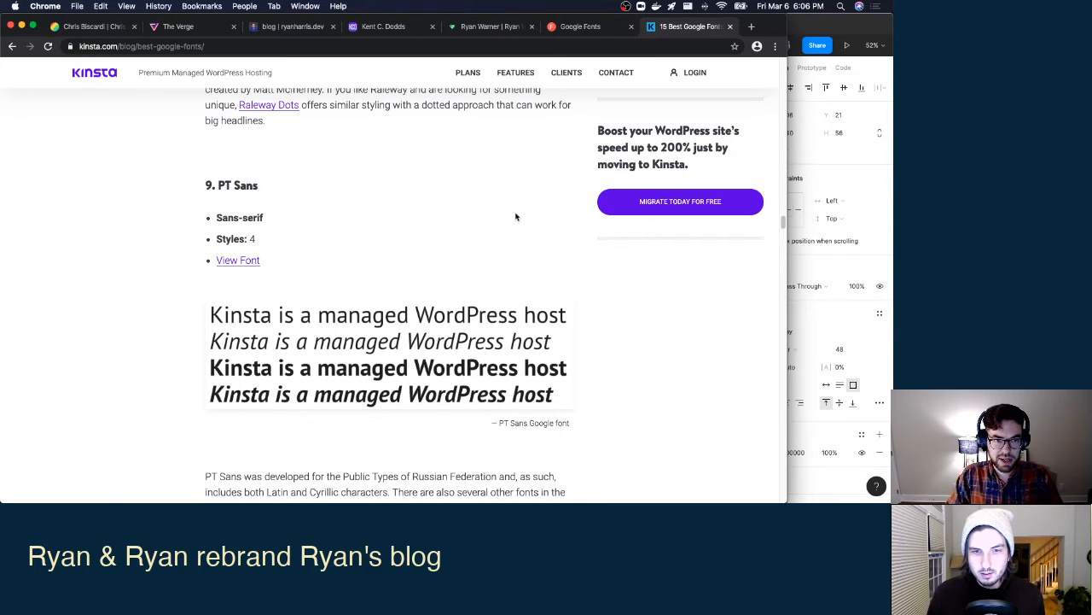
key(super+alt+i)
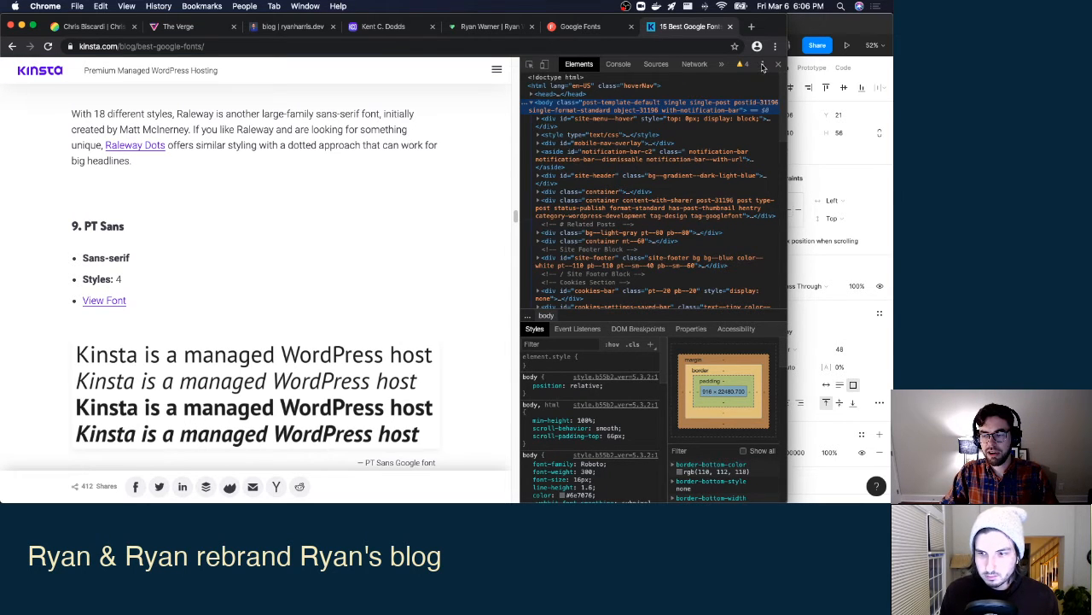
click(764, 65)
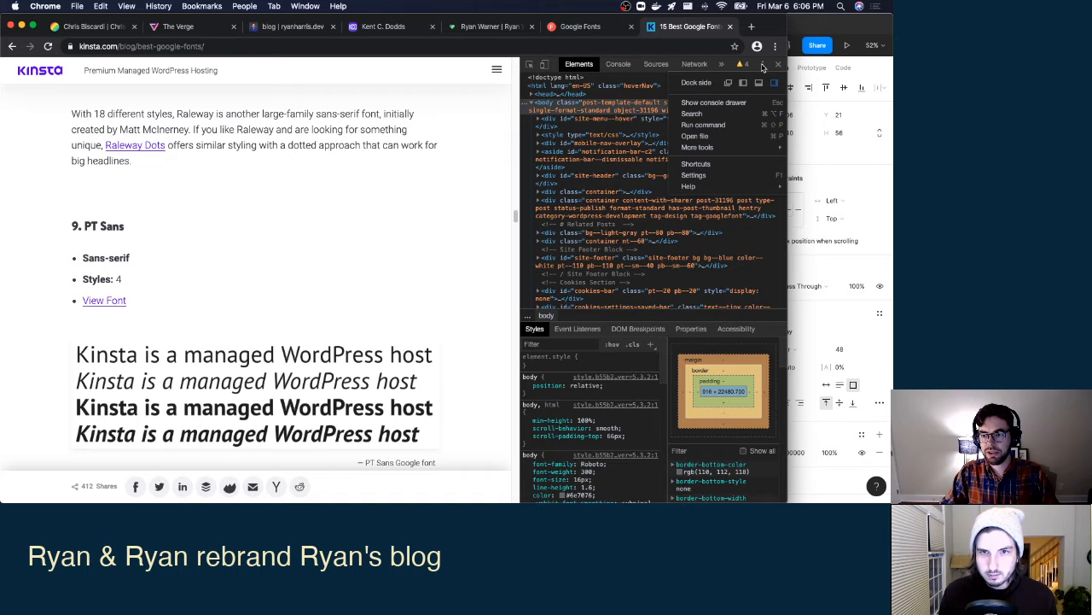
mouse_move(740, 154)
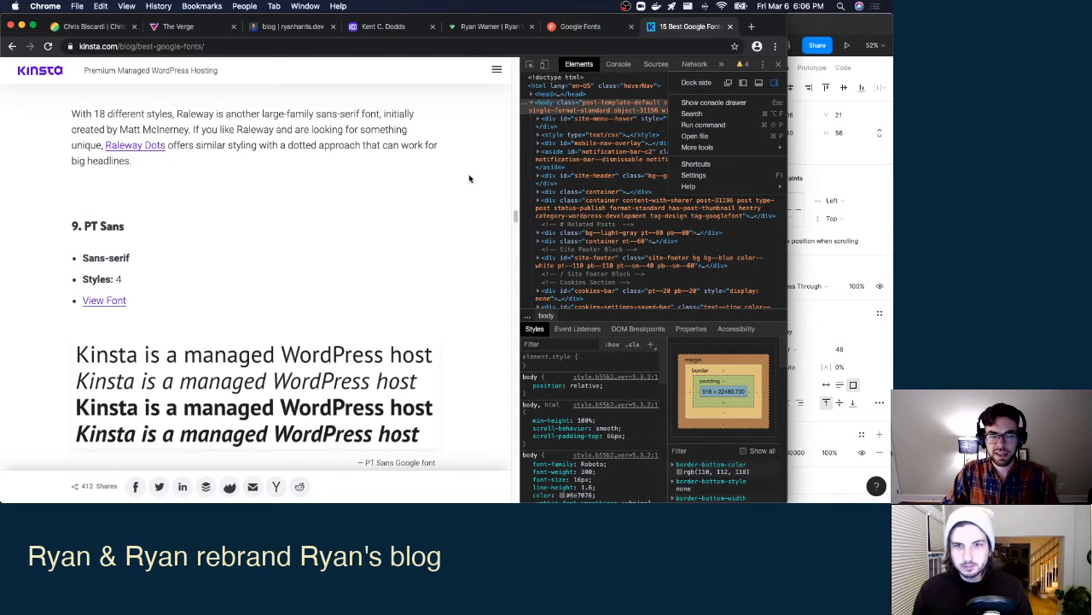
click(584, 65)
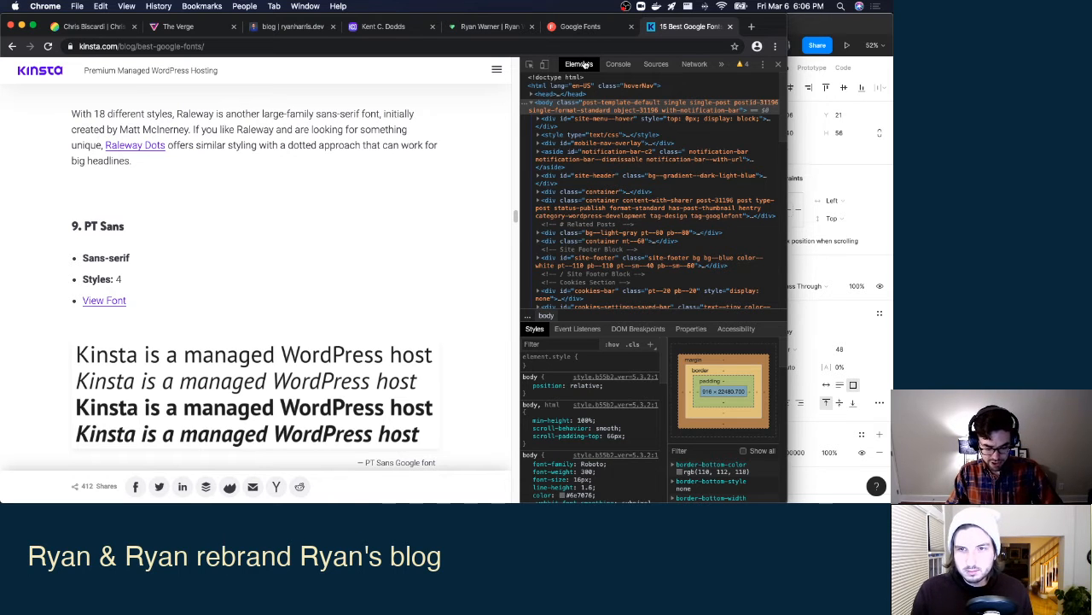
Search the developer tools commands for "screen", highlight Capture full size screenshot without running it, and bring up the list of additional panels.
key(super+shift+p)
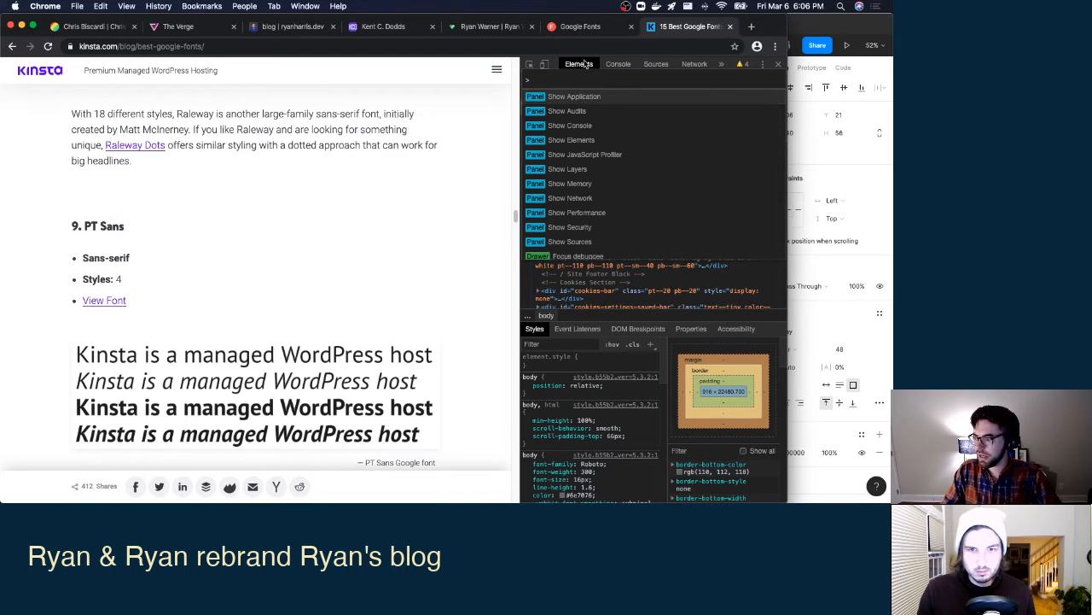
text(screen)
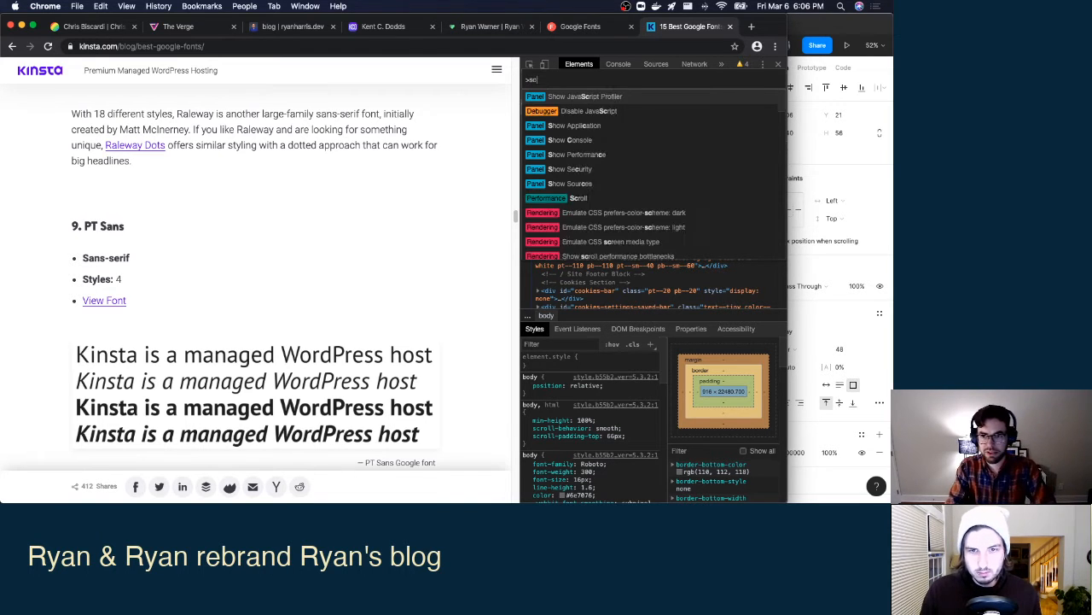
key(Down)
key(Down)
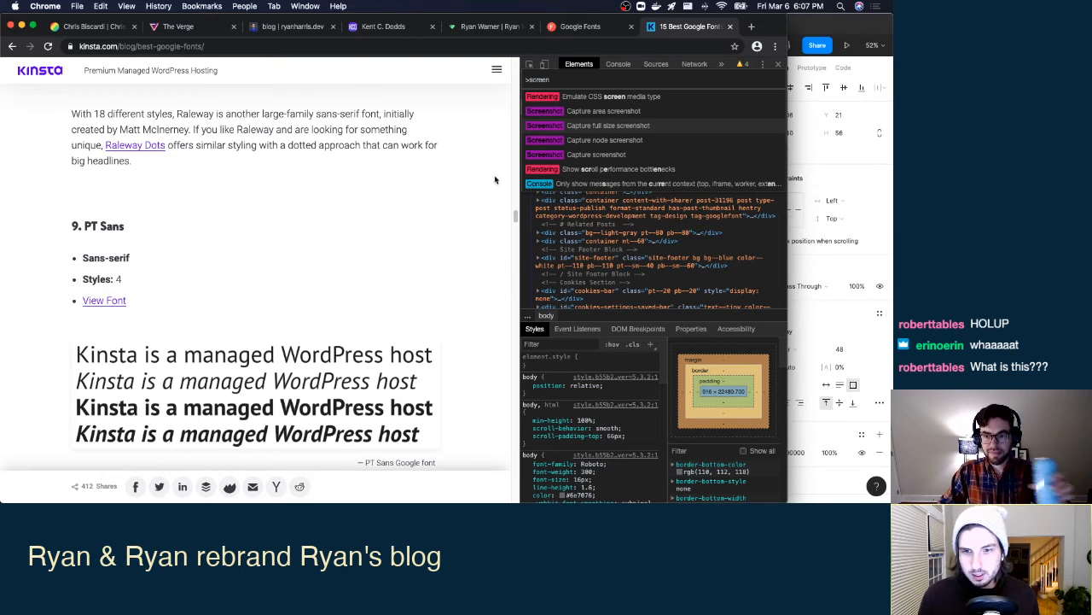
click(719, 65)
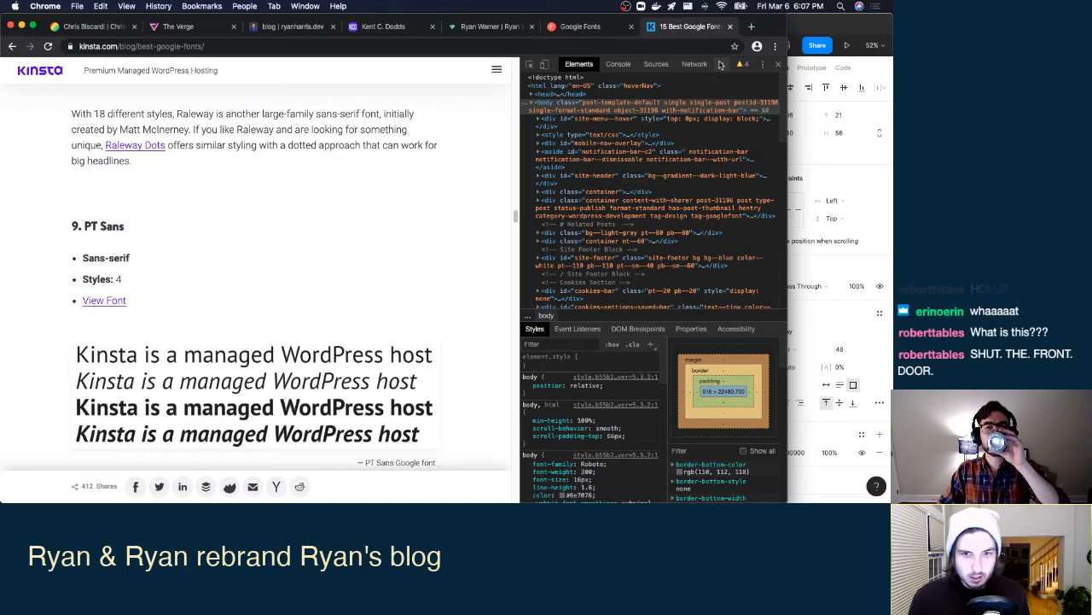
click(720, 65)
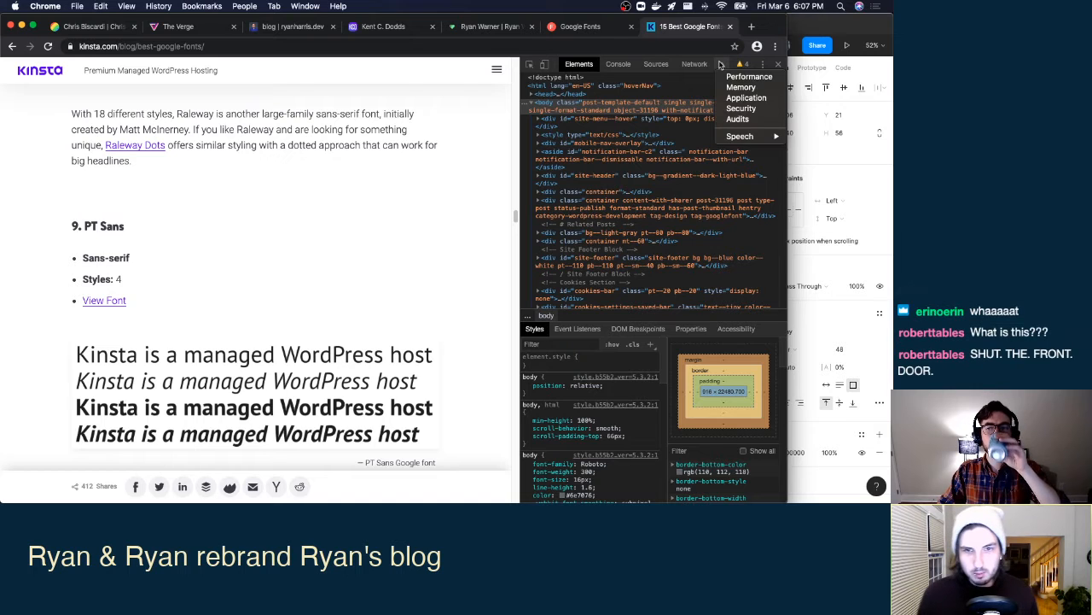
click(776, 64)
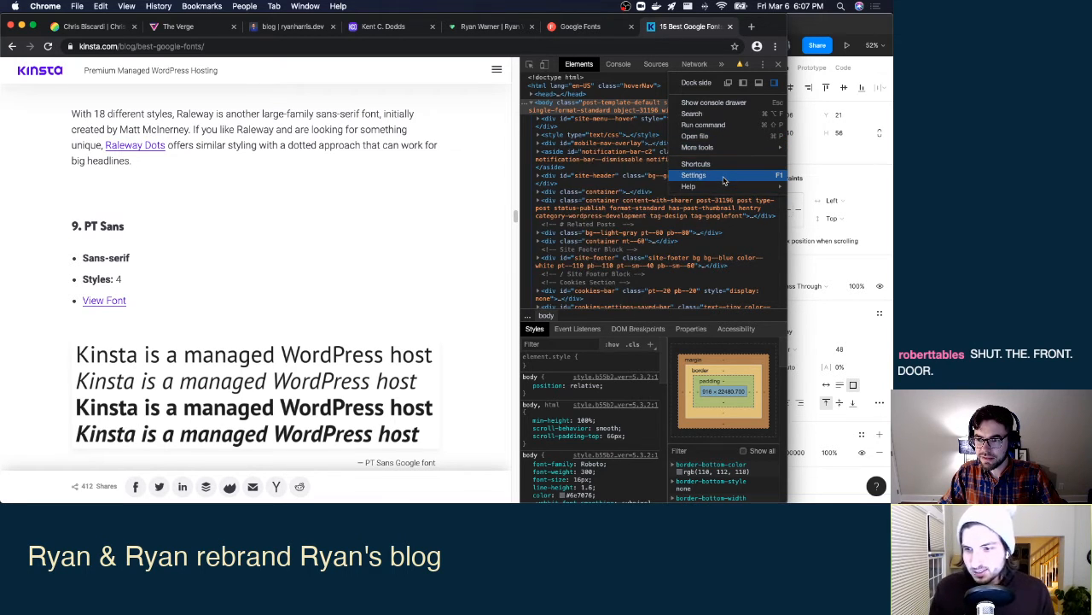
right_click(480, 216)
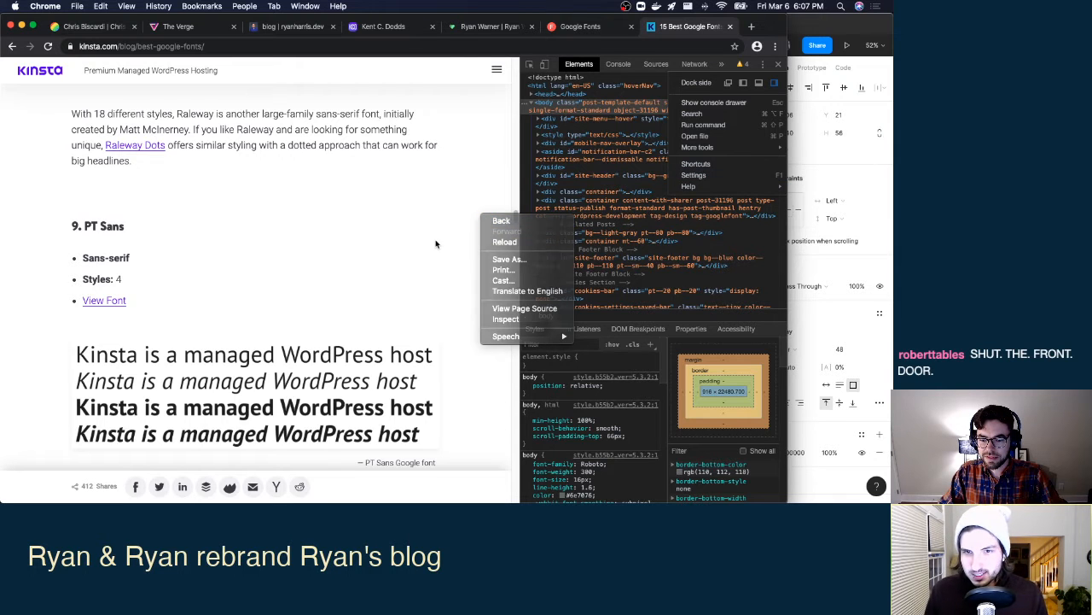
click(439, 245)
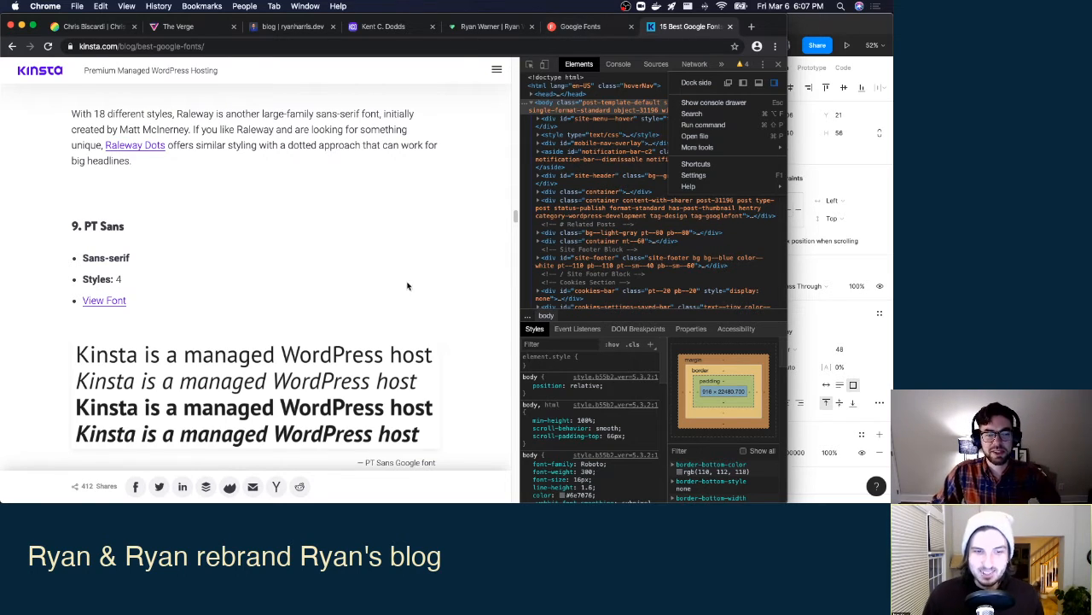
scroll(205, 264, down, 2)
scroll(204, 264, down, 2)
Switch to Figma, try the Oswald font on the header's site title text, and undo that font change.
key(ctrl+Up)
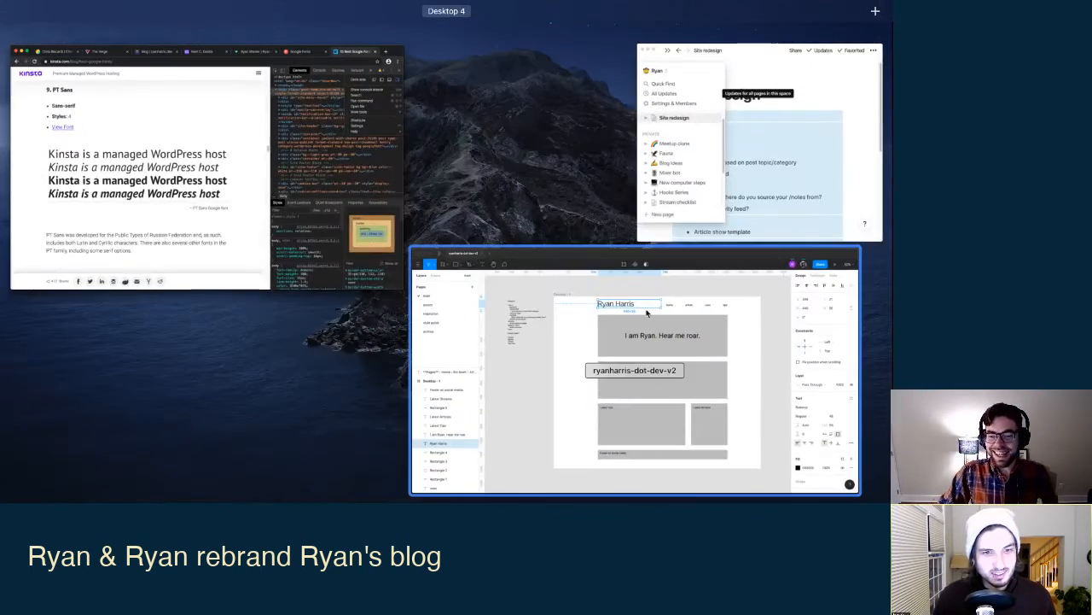
click(624, 363)
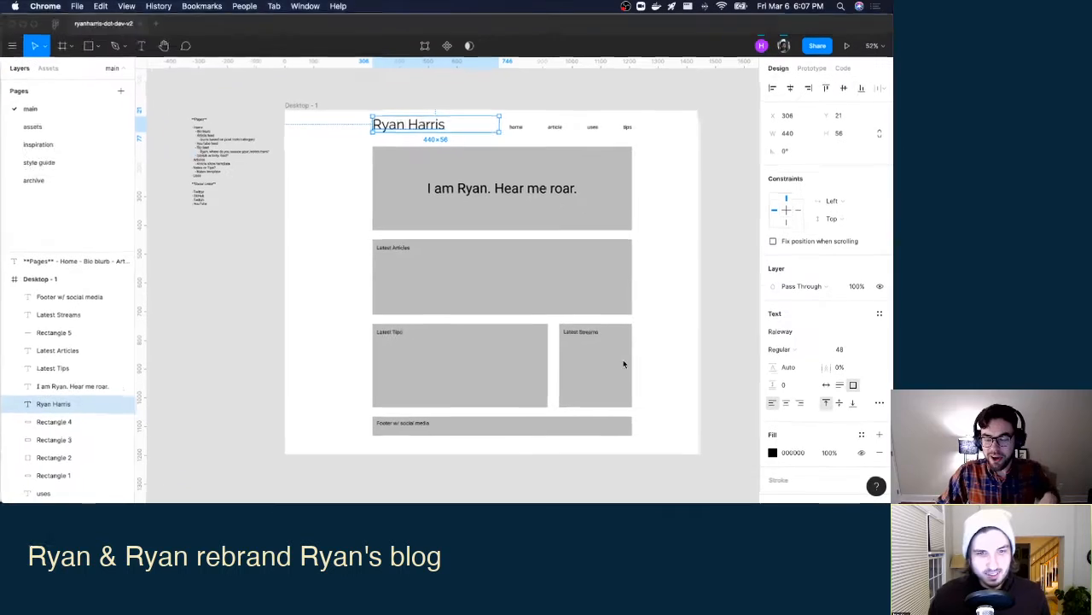
click(818, 334)
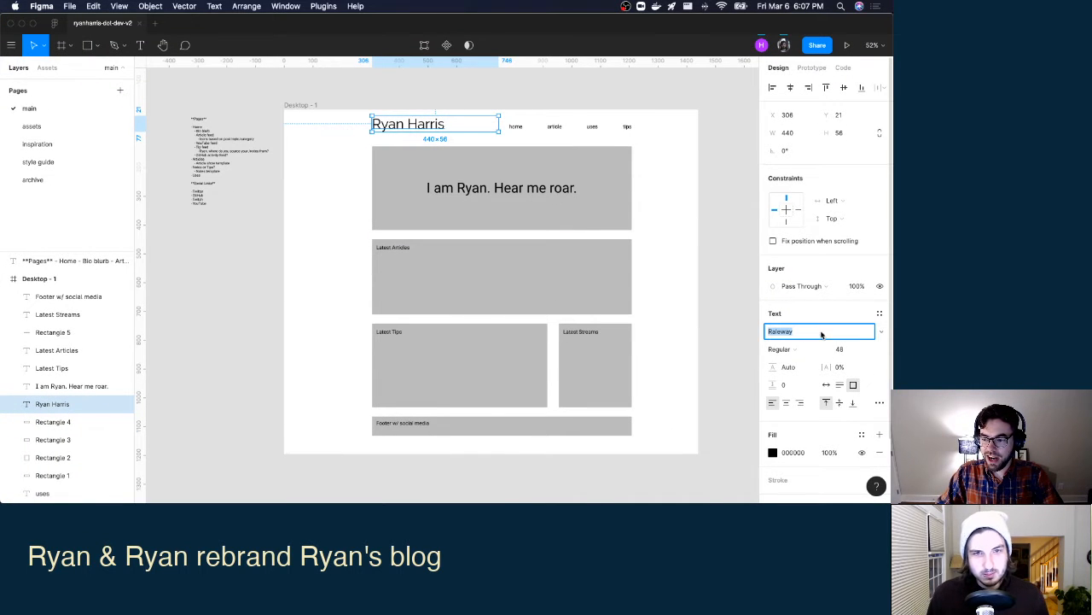
click(879, 332)
scroll(879, 334, up, 10)
scroll(879, 334, down, 5)
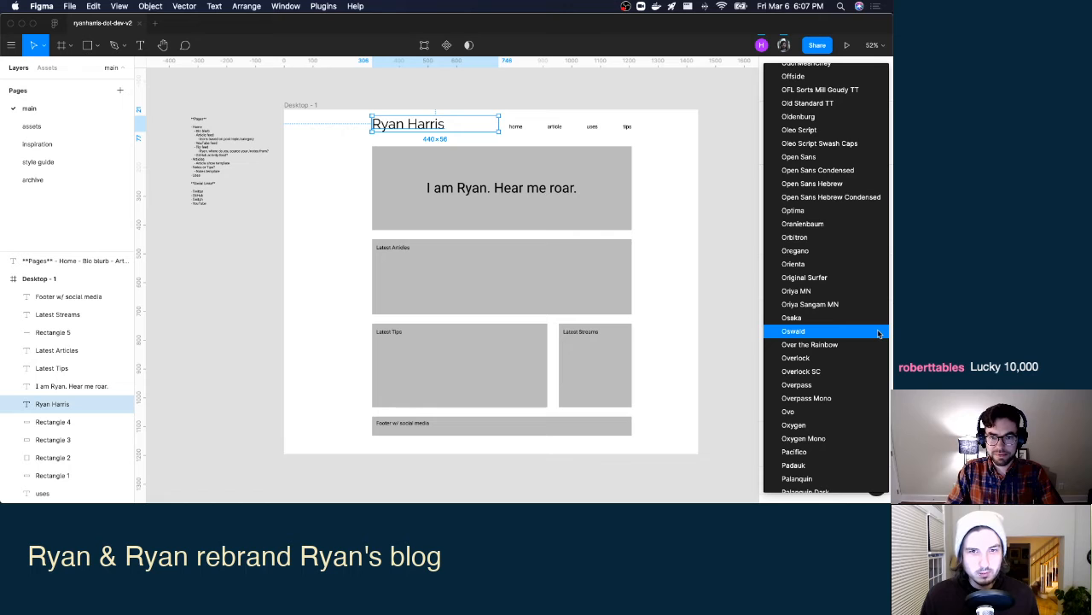
click(879, 332)
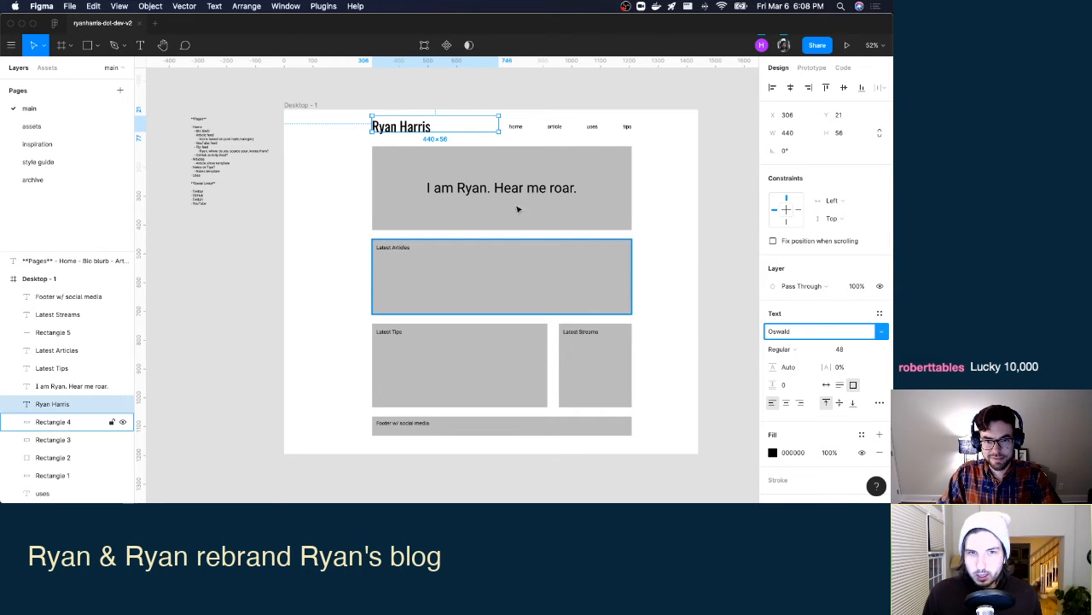
key(super+z)
Move the header's site title to Y 24 and draw a new frame about 1587 × 875 above and beside the Desktop - 1 wireframe.
drag(438, 126, 439, 126)
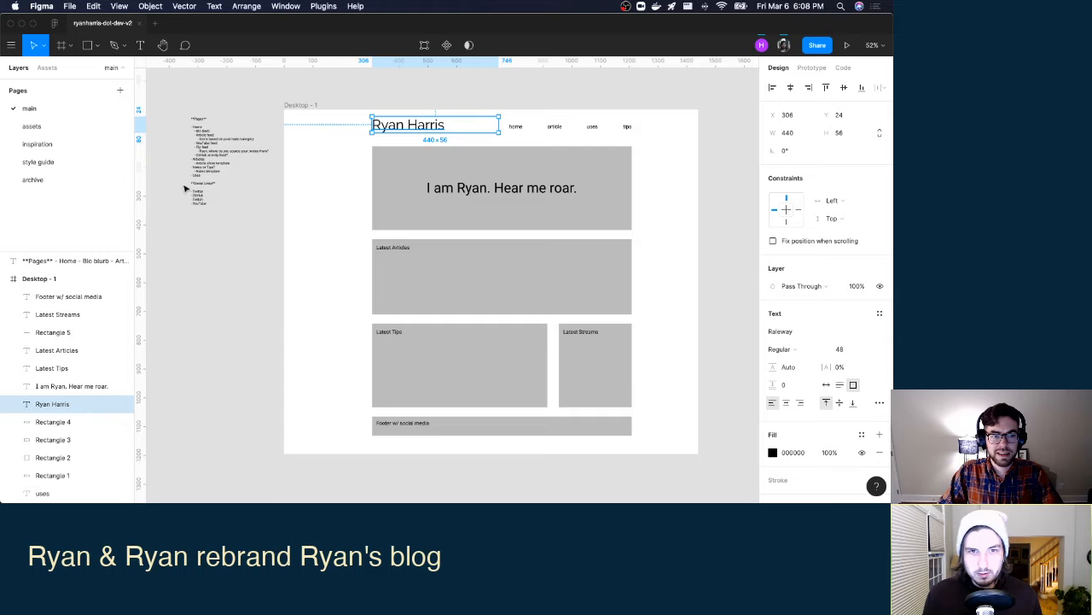
scroll(334, 262, down, 5)
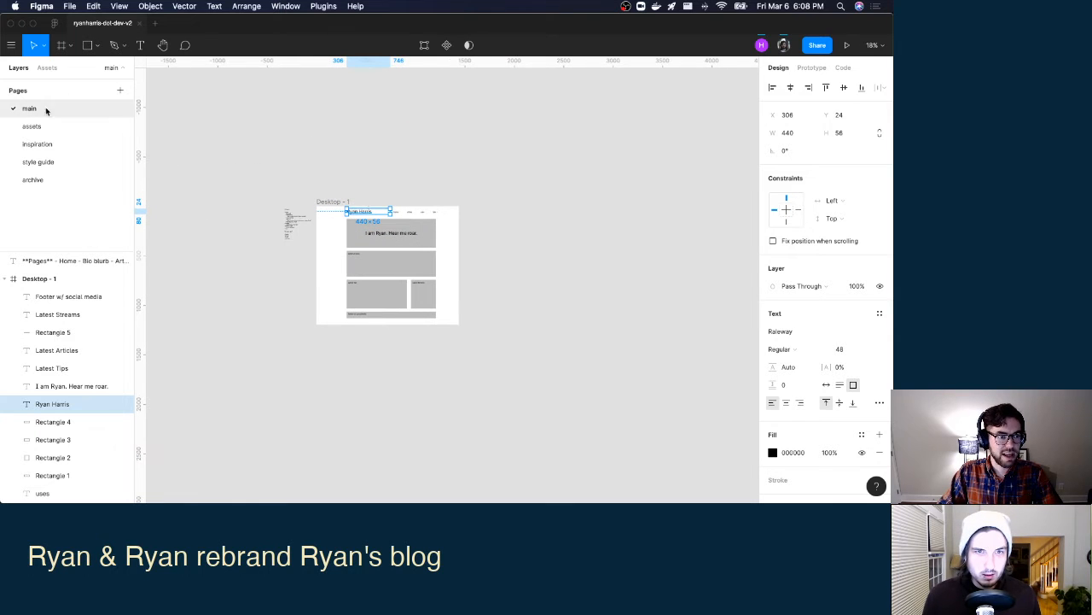
click(61, 45)
drag(477, 160, 635, 248)
scroll(525, 203, up, 1)
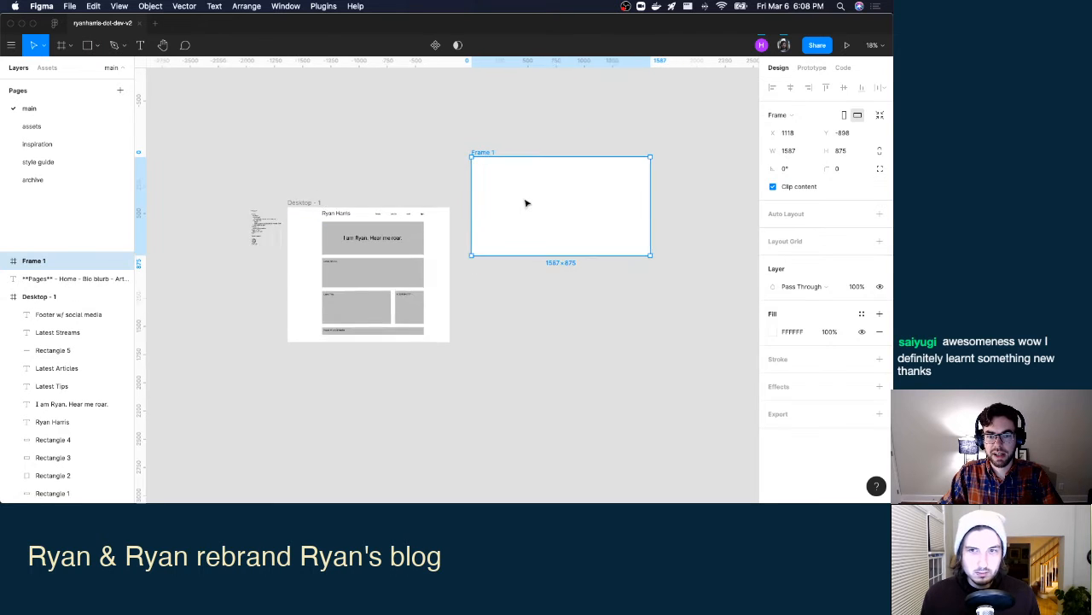
Paste four copies of the site title text into the new frame, stacked in a column along its left side.
scroll(526, 203, up, 5)
scroll(209, 256, down, 5)
click(177, 245)
click(358, 217)
scroll(319, 203, up, 5)
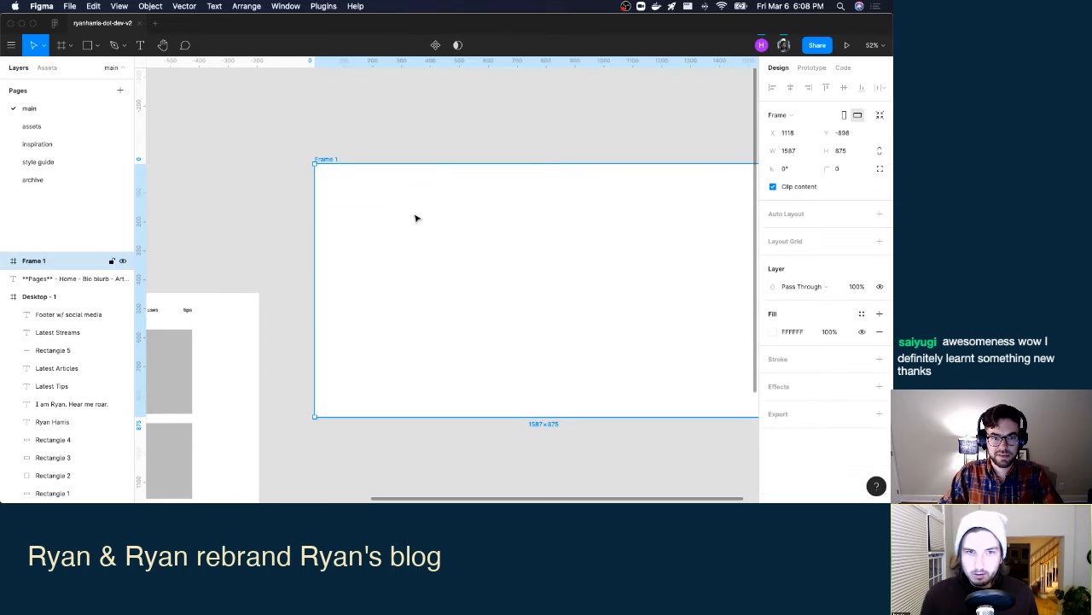
key(ctrl+v)
drag(444, 184, 398, 256)
key(ctrl+v)
key(ctrl+v)
key(ctrl+v)
Set the second title copy's font to Oswald and move the third copy below the others, to about Y 409.
click(389, 198)
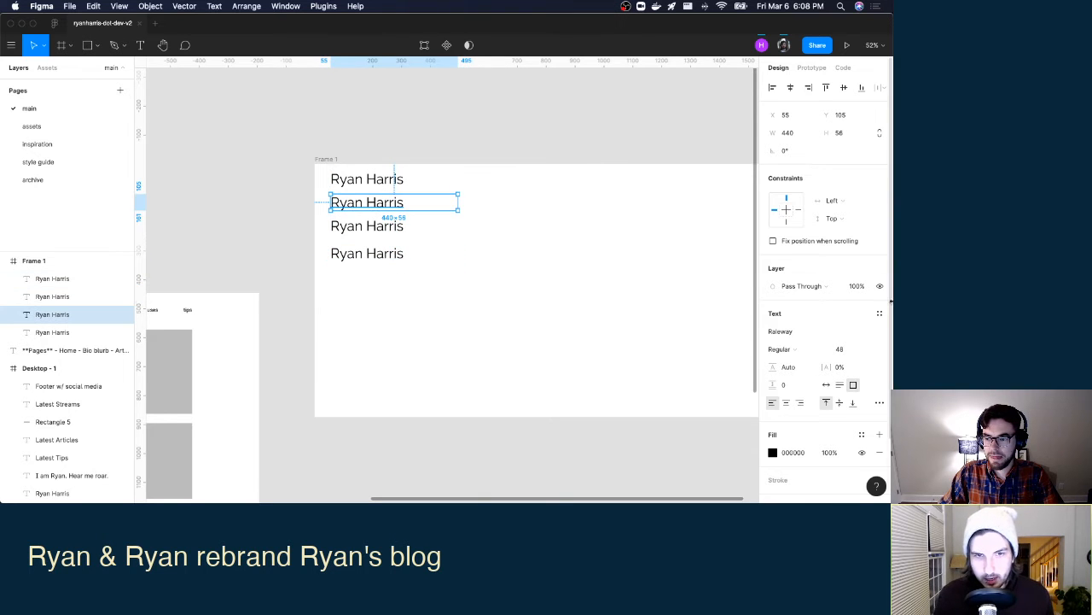
click(872, 333)
text(Oswald)
key(Return)
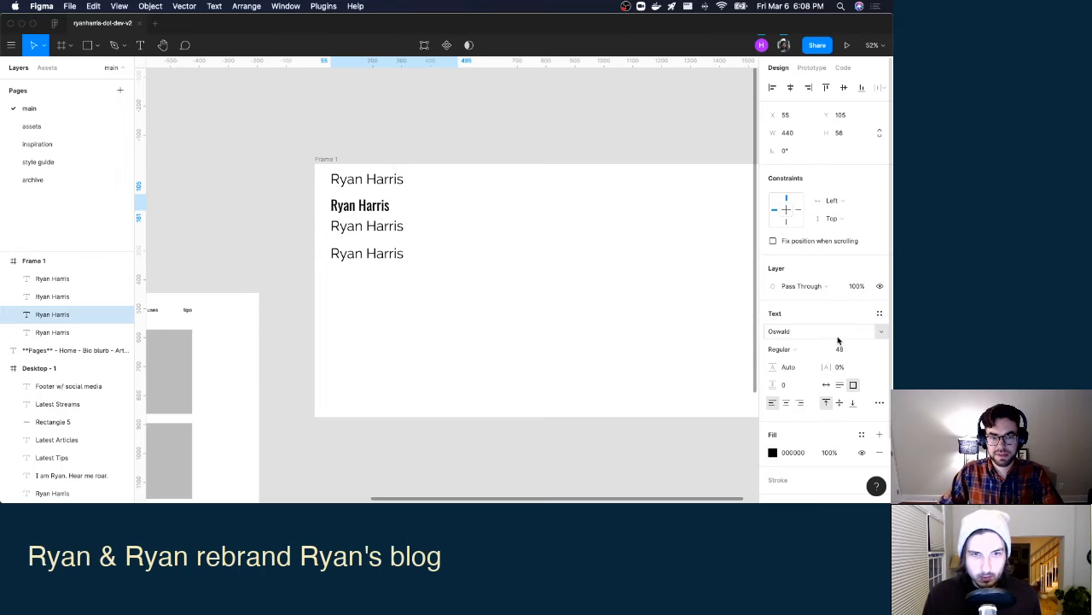
drag(365, 238, 365, 299)
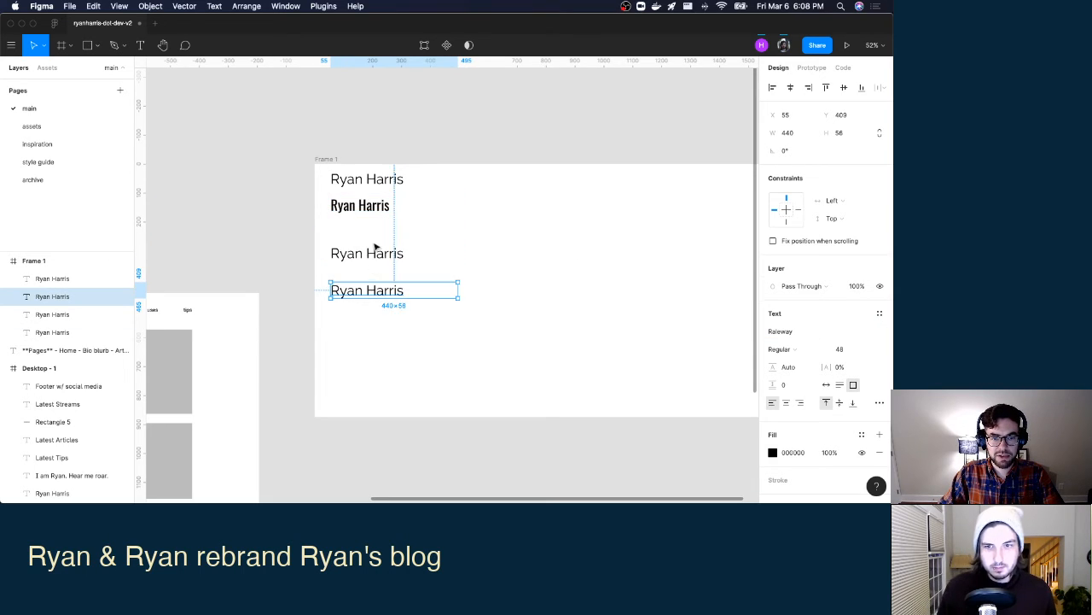
click(374, 248)
Switch to Chrome and review the Kinsta article's font samples back to the Montserrat section.
key(ctrl+Up)
click(240, 181)
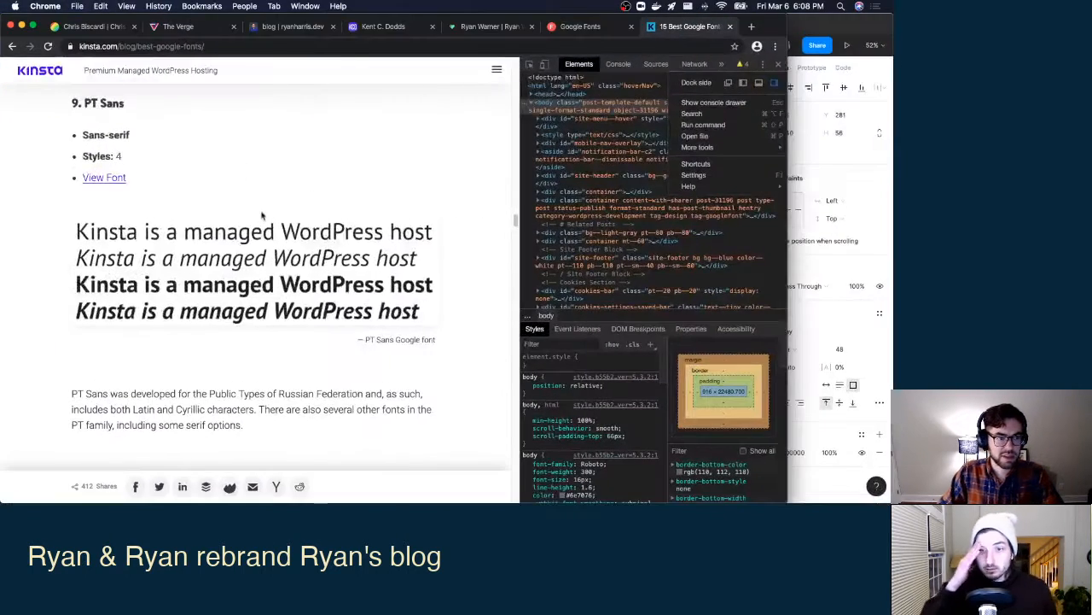
scroll(265, 214, up, 10)
scroll(268, 215, up, 10)
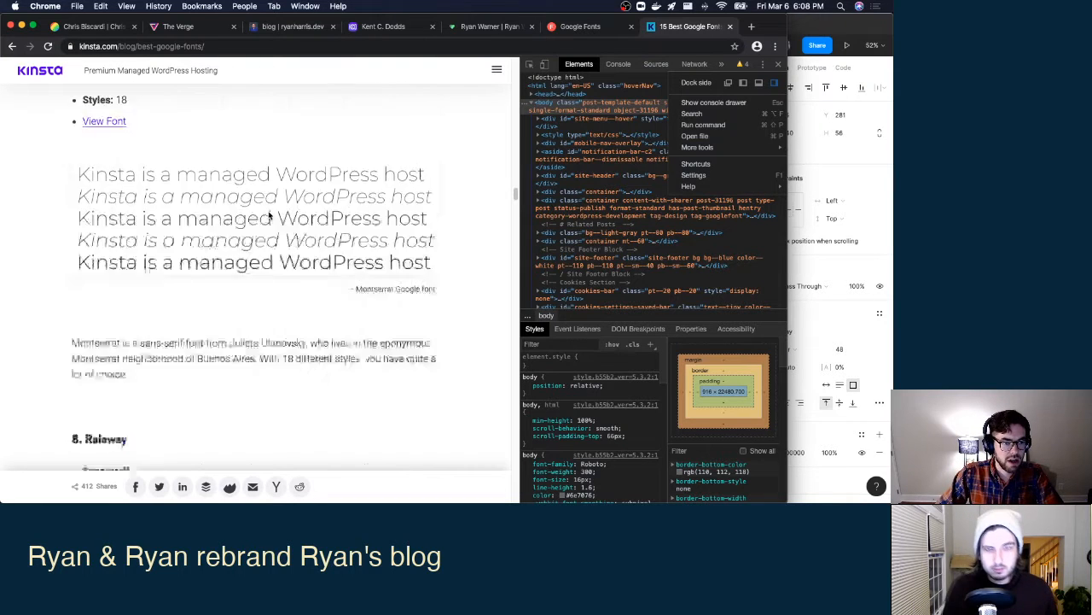
scroll(176, 273, down, 3)
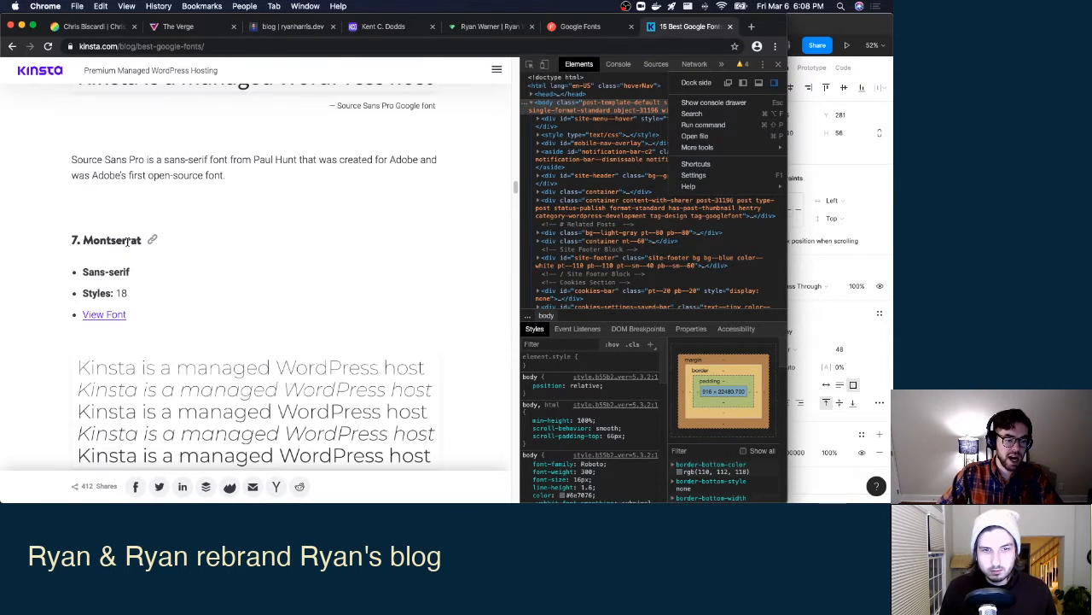
scroll(135, 253, down, 2)
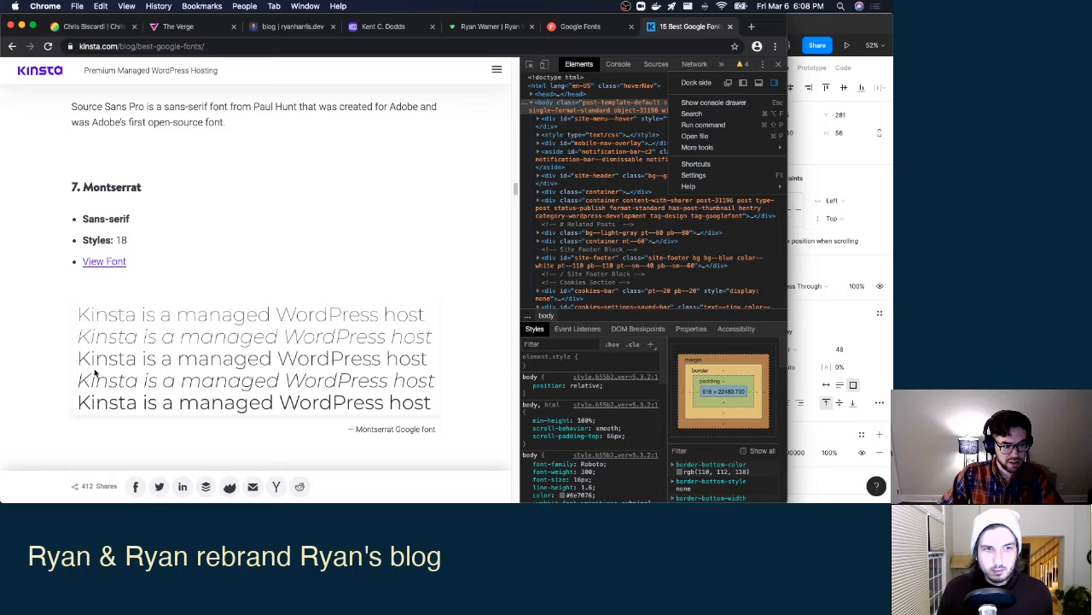
Switch to Figma and set the font of the title copy just below the Oswald one to Montserrat.
key(ctrl+Up)
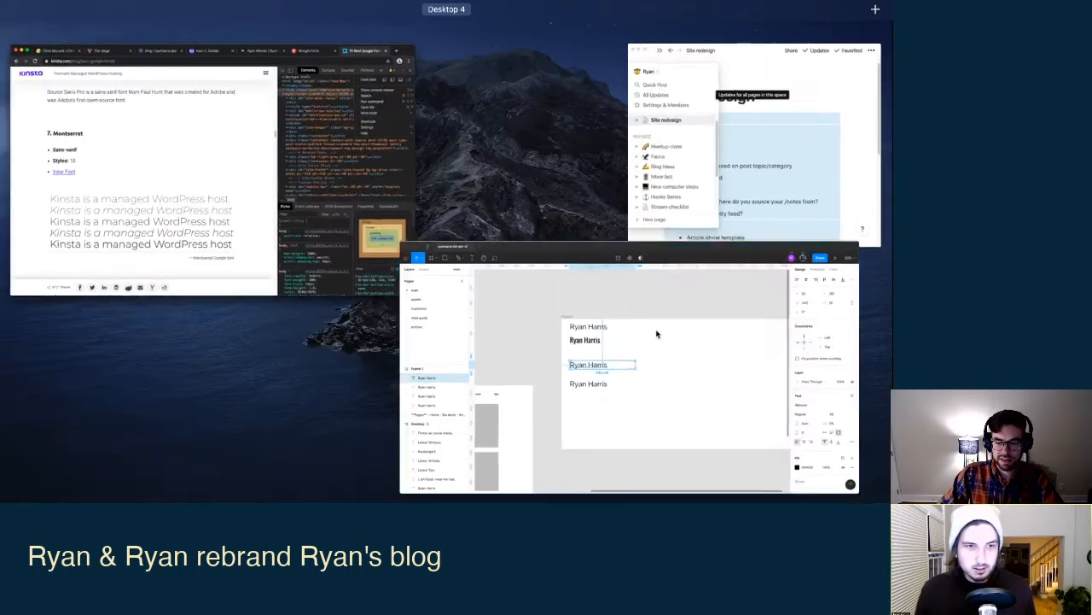
click(656, 334)
click(884, 332)
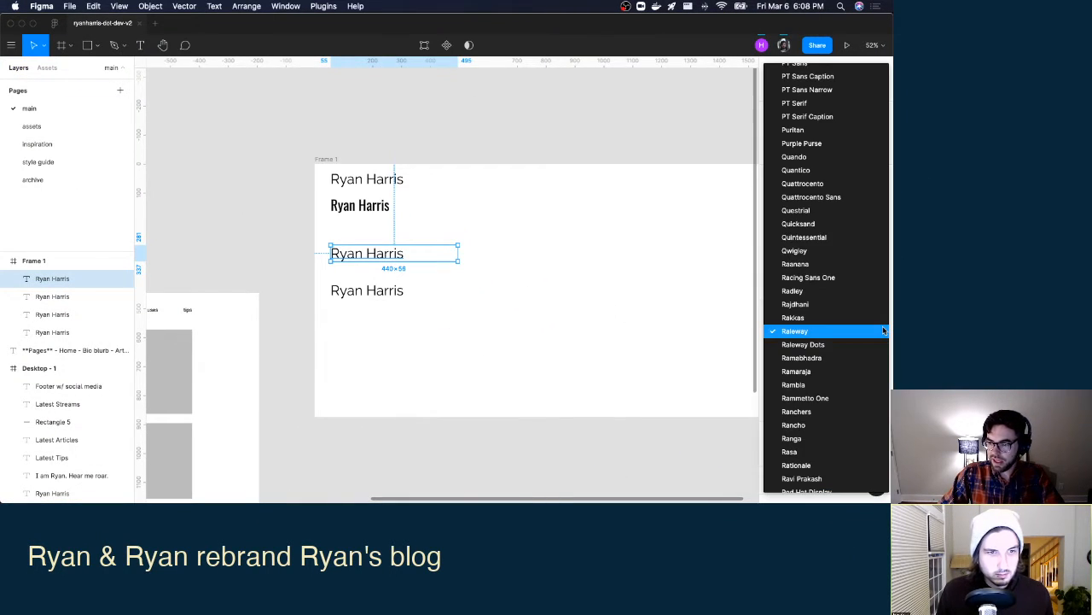
scroll(884, 332, up, 15)
scroll(885, 332, down, 2)
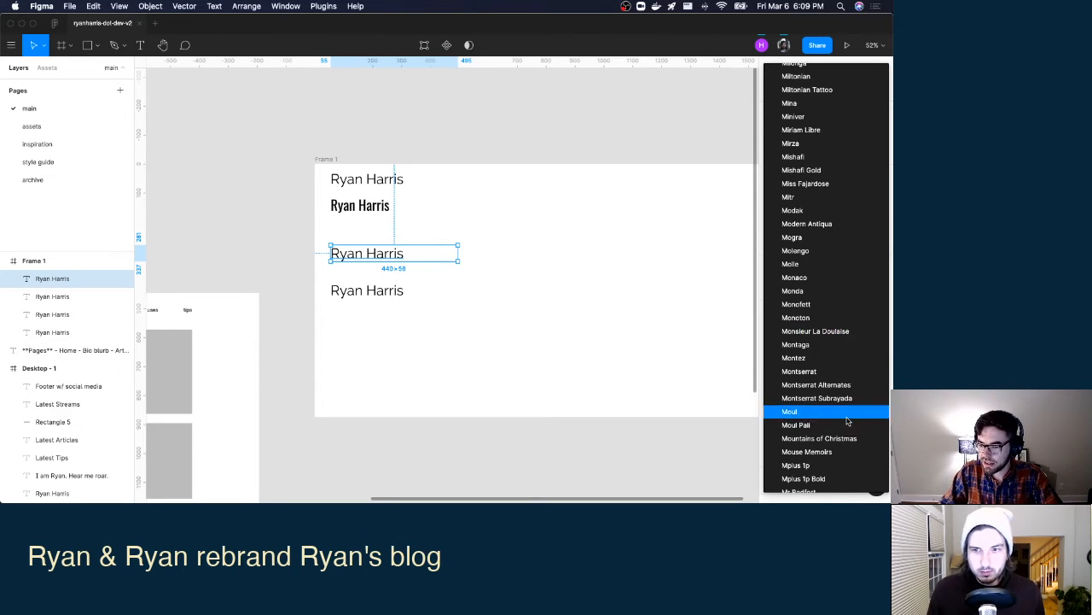
click(845, 371)
click(445, 290)
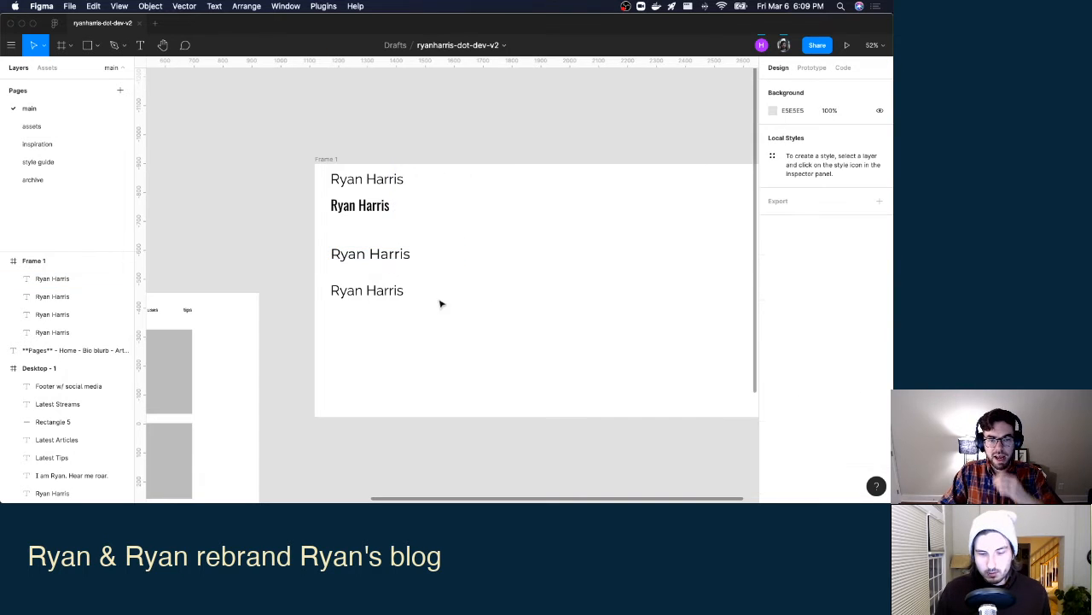
Move the Montserrat title copy up beneath the Oswald one and the lowest copy up to about Y 322.
drag(390, 259, 387, 241)
click(446, 297)
drag(379, 295, 380, 268)
Switch to Chrome and review the Kinsta article's earlier font samples, from Oswald back to Open Sans.
key(ctrl+Up)
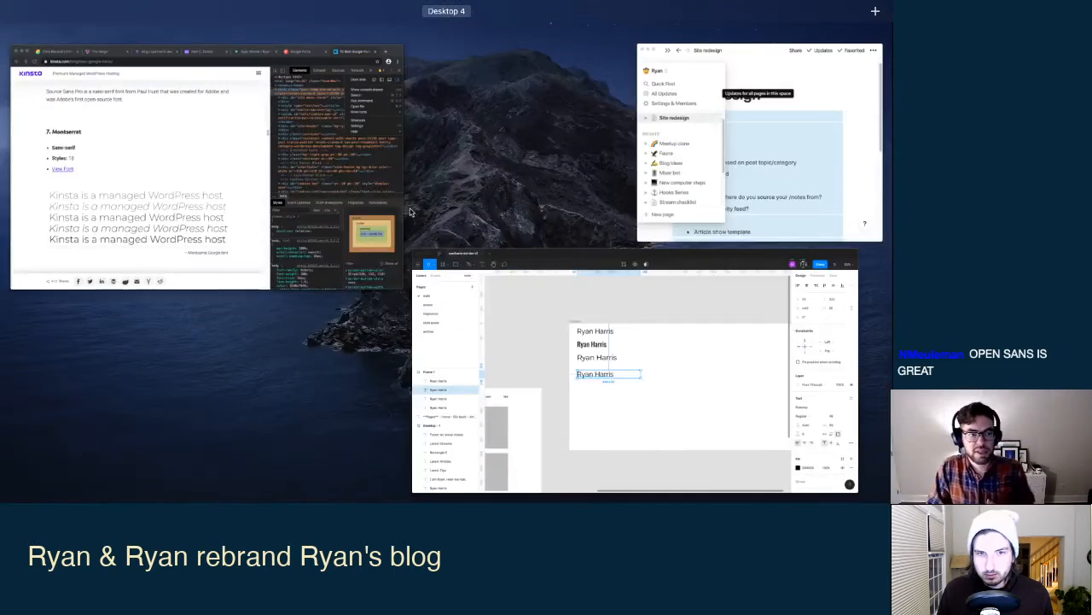
click(220, 176)
scroll(219, 176, up, 10)
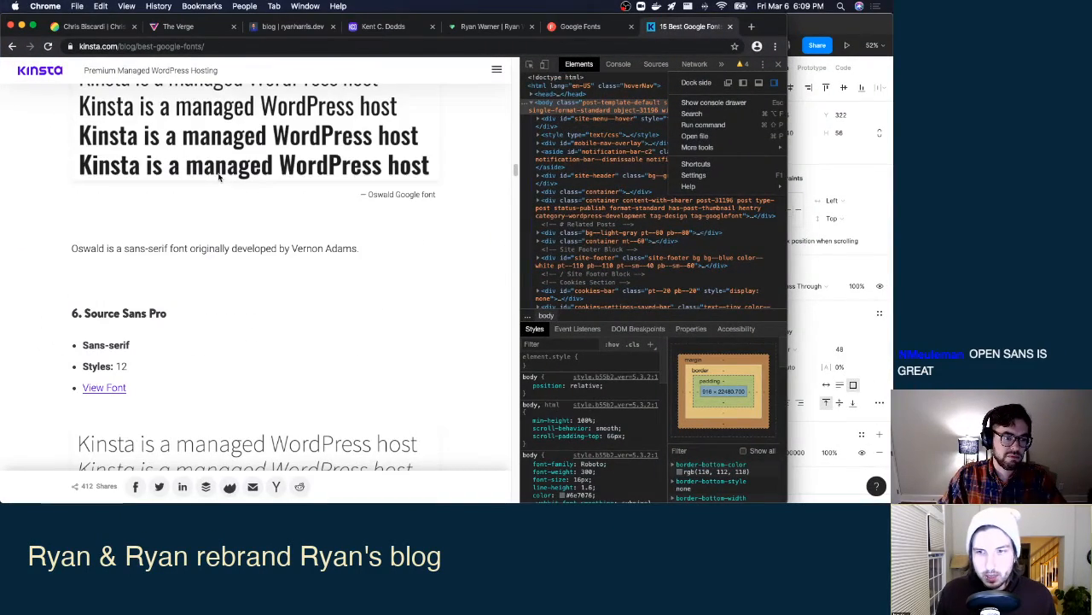
scroll(219, 177, up, 10)
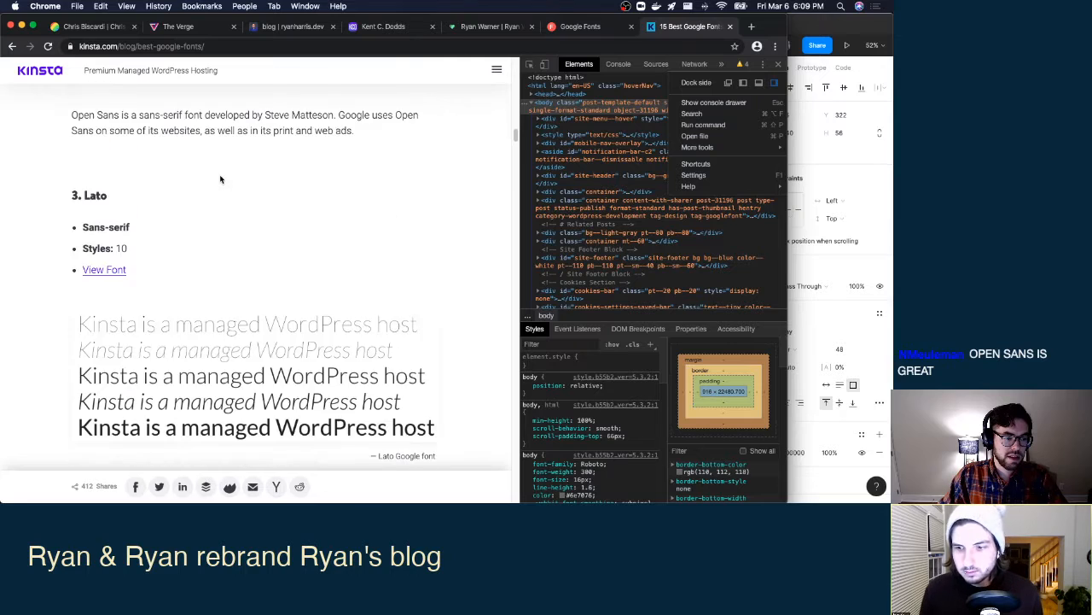
scroll(219, 177, down, 3)
scroll(219, 178, up, 6)
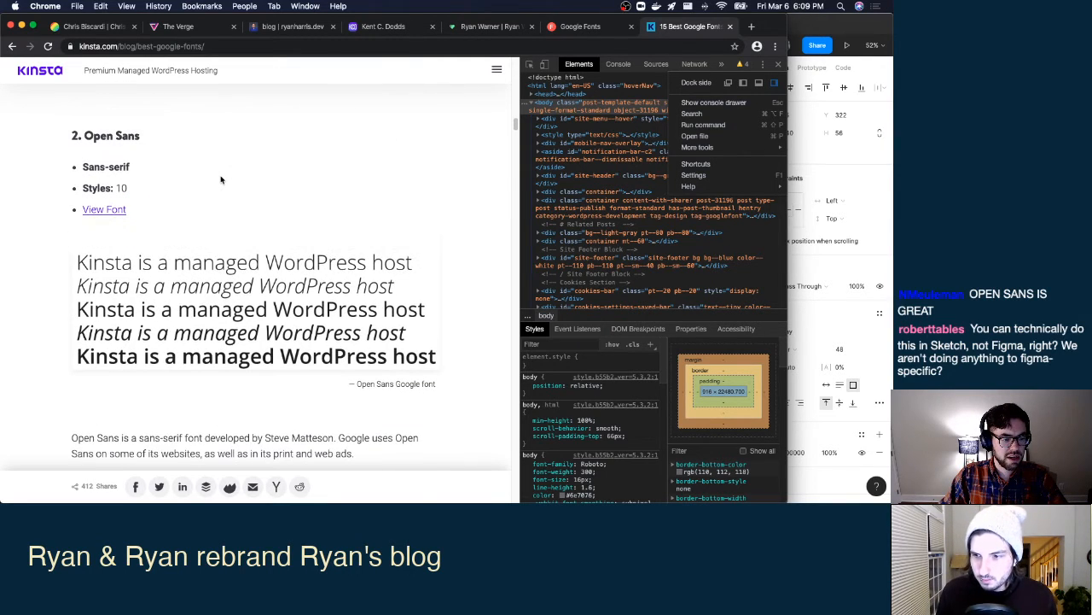
Switch to Figma and set the lowest title copy's font to Open Sans.
key(ctrl+Up)
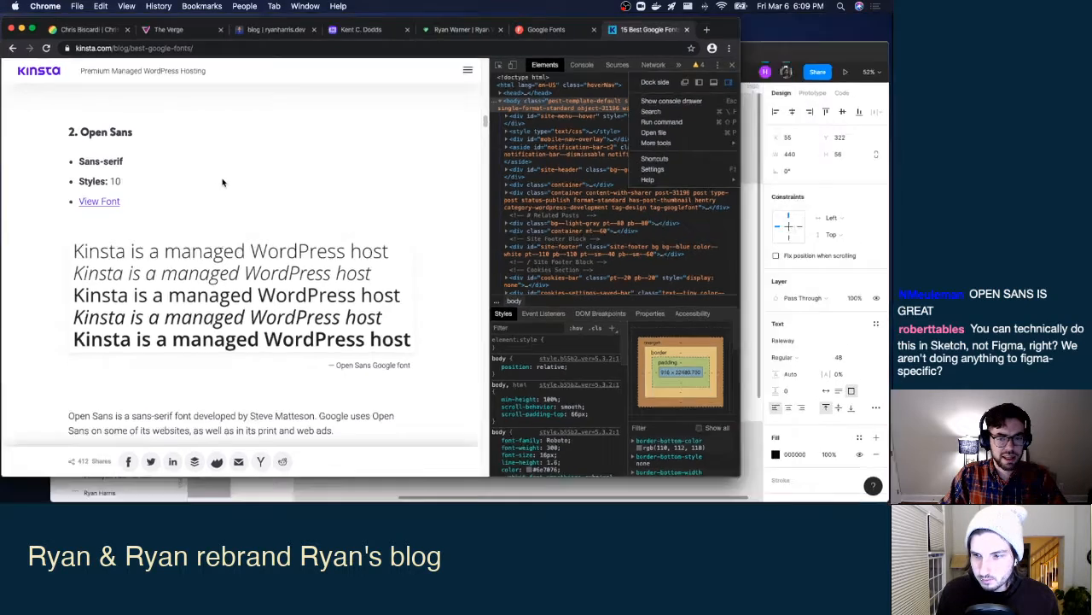
click(452, 354)
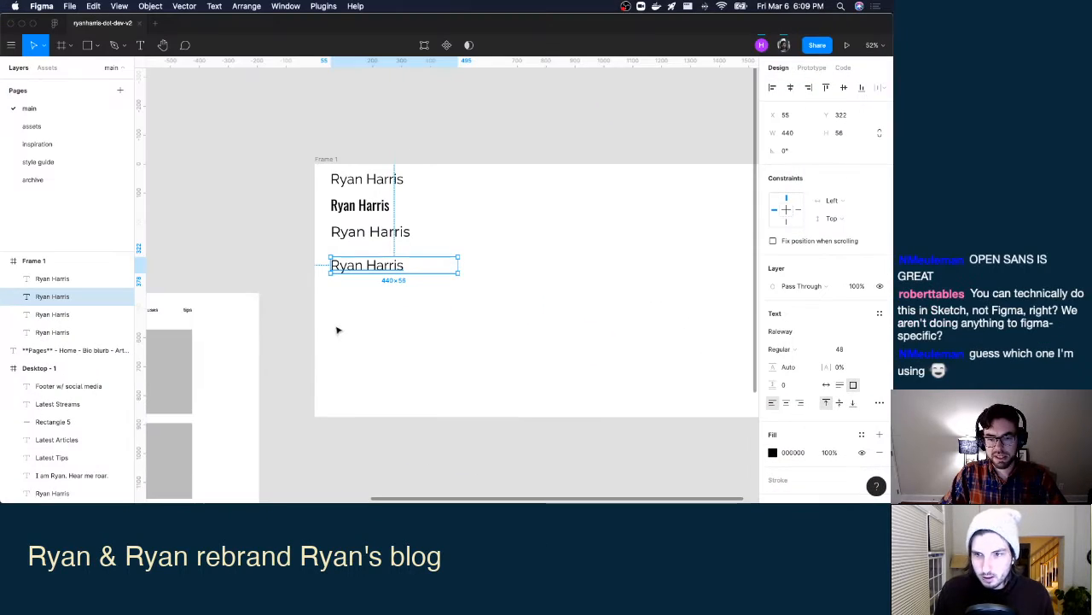
click(877, 335)
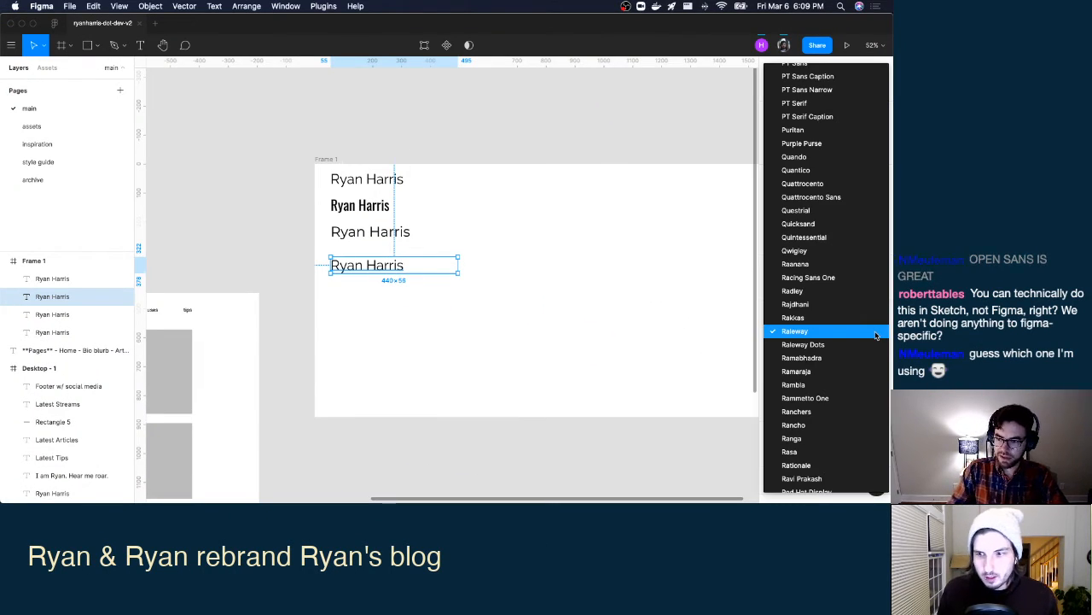
scroll(848, 249, up, 5)
scroll(847, 249, down, 2)
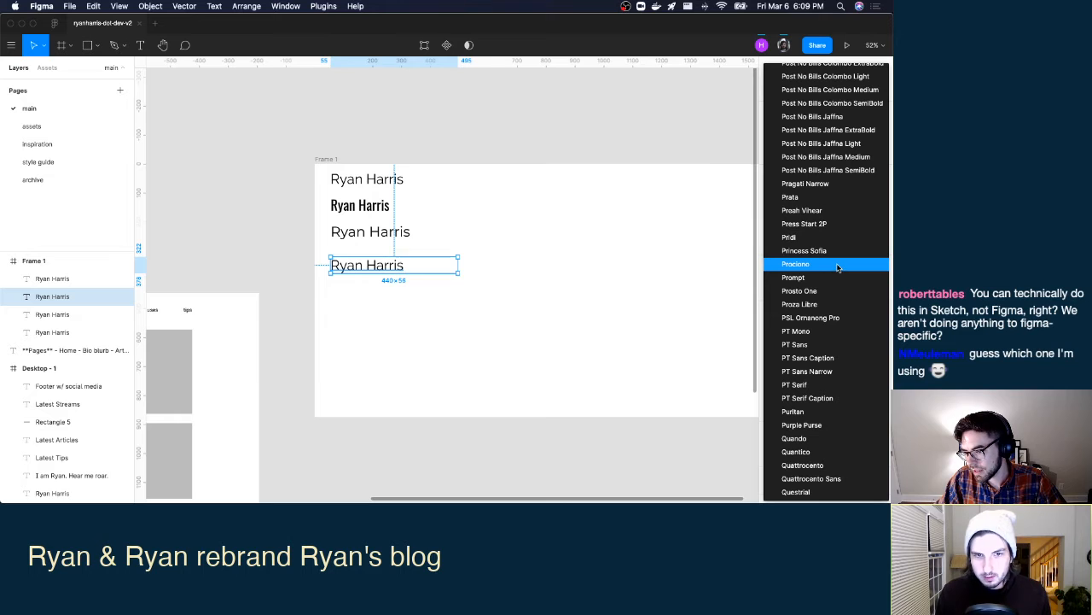
scroll(837, 273, up, 3)
scroll(837, 292, up, 10)
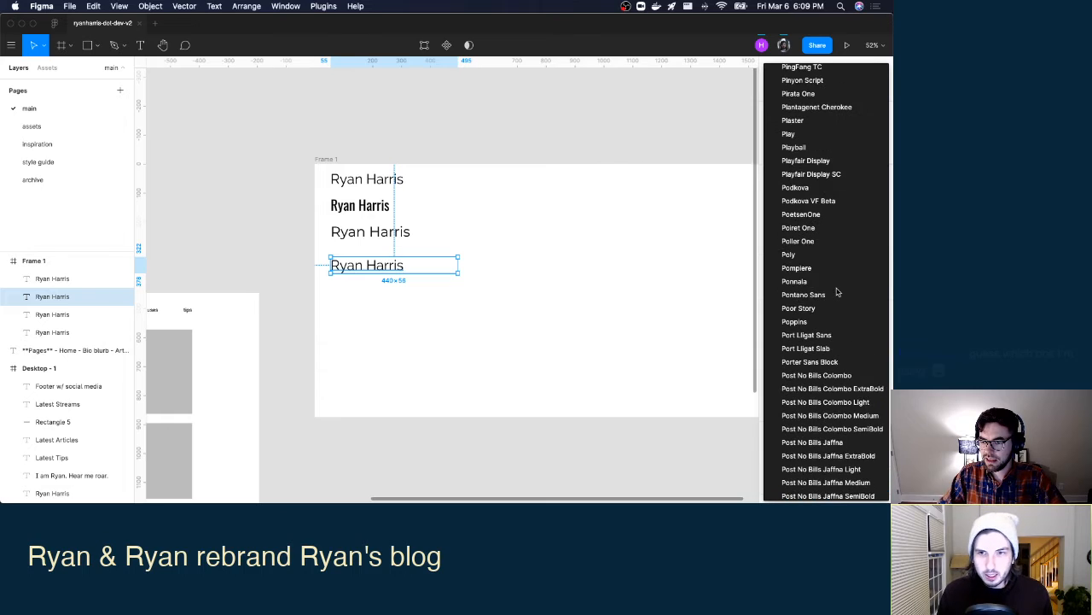
scroll(838, 290, up, 5)
scroll(837, 290, down, 10)
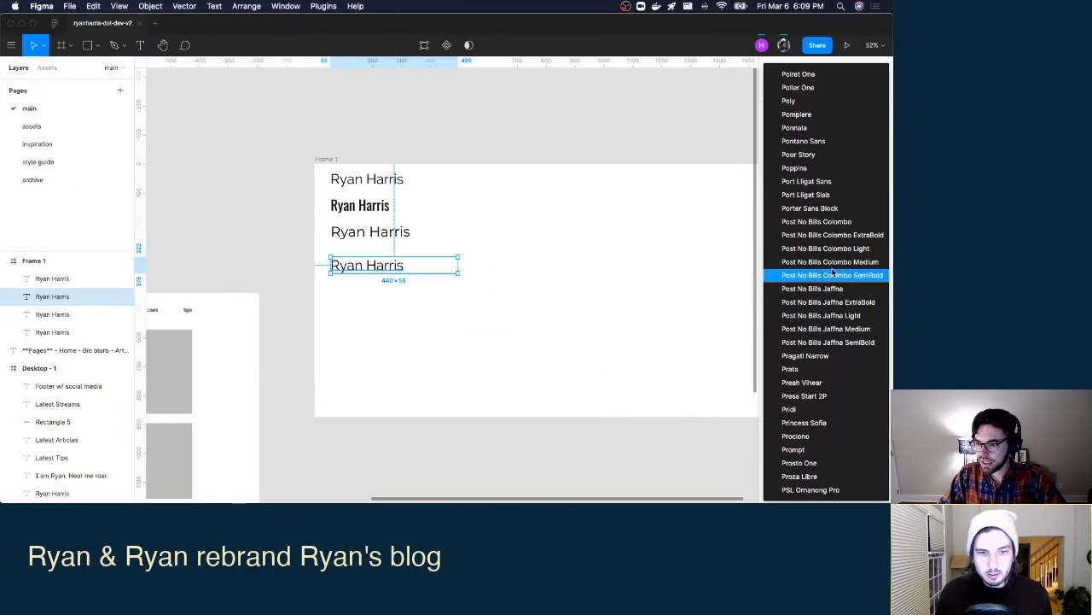
scroll(832, 271, down, 3)
scroll(832, 273, up, 15)
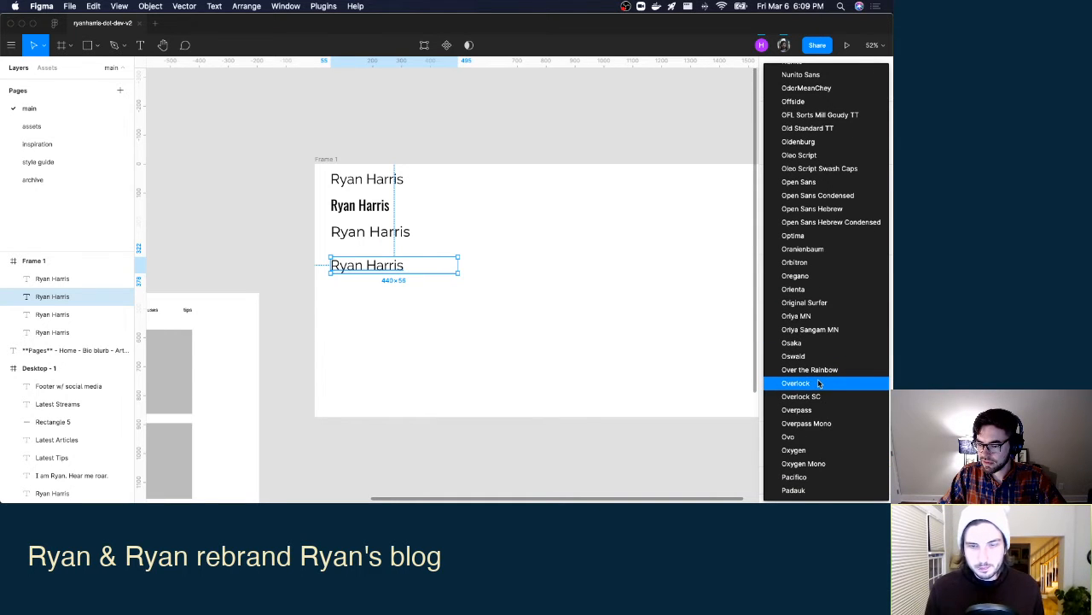
click(838, 182)
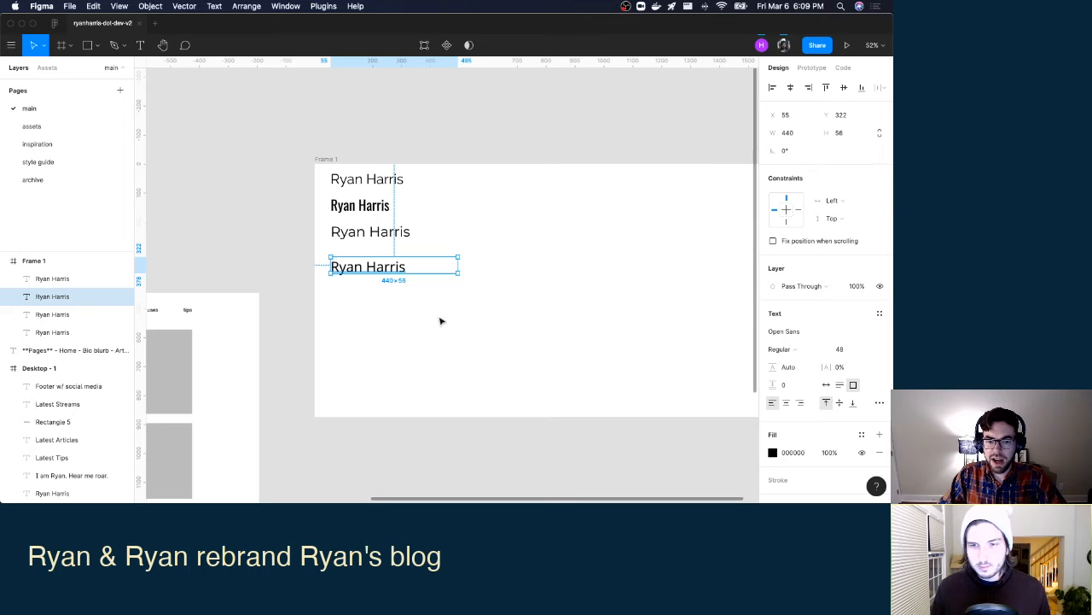
Move the Open Sans title copy up to about Y 285, closer beneath the Montserrat one.
drag(355, 271, 362, 263)
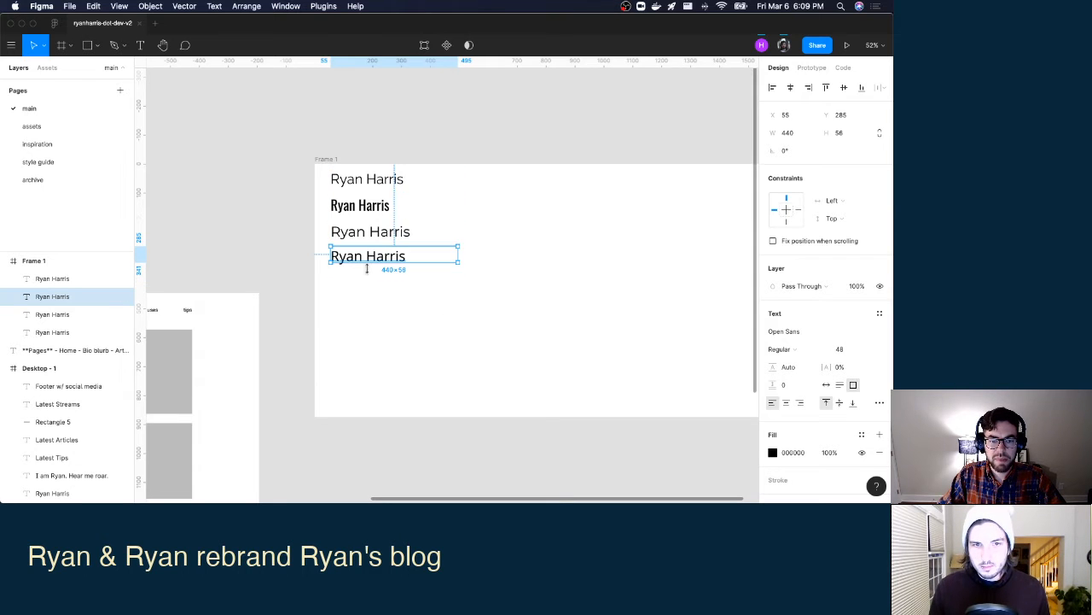
click(389, 324)
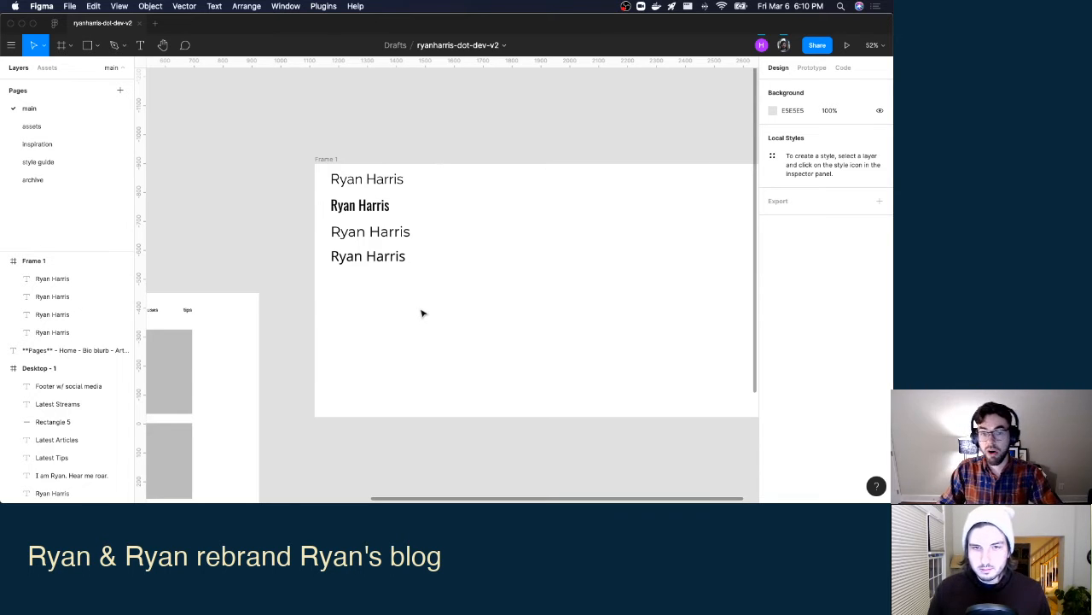
Shrink the frame holding the title font samples to about 1037 × 504.
scroll(429, 316, down, 1)
scroll(431, 315, down, 1)
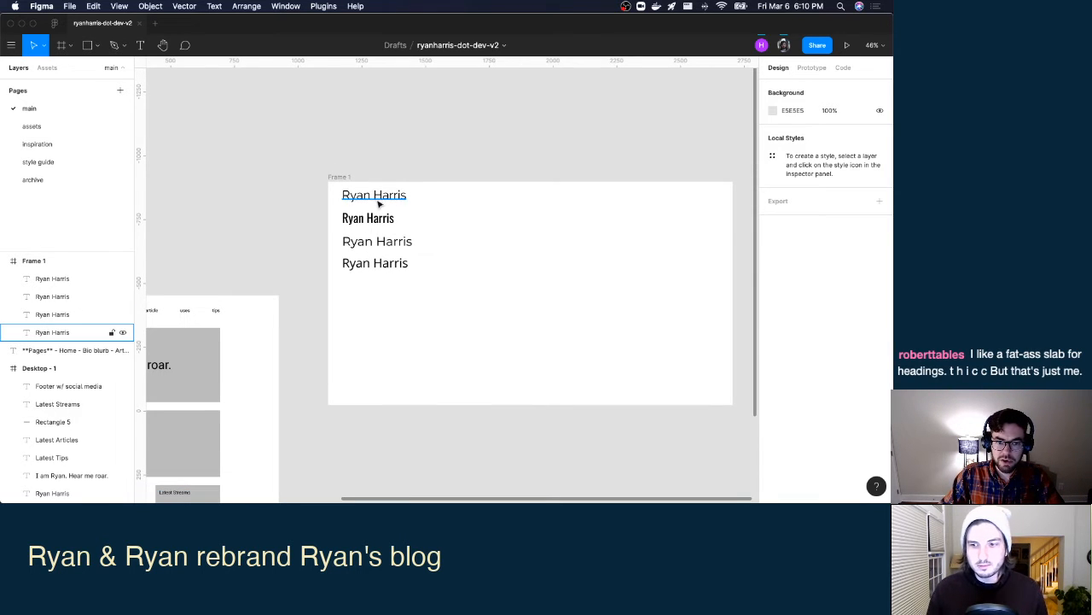
click(346, 176)
drag(733, 247, 593, 251)
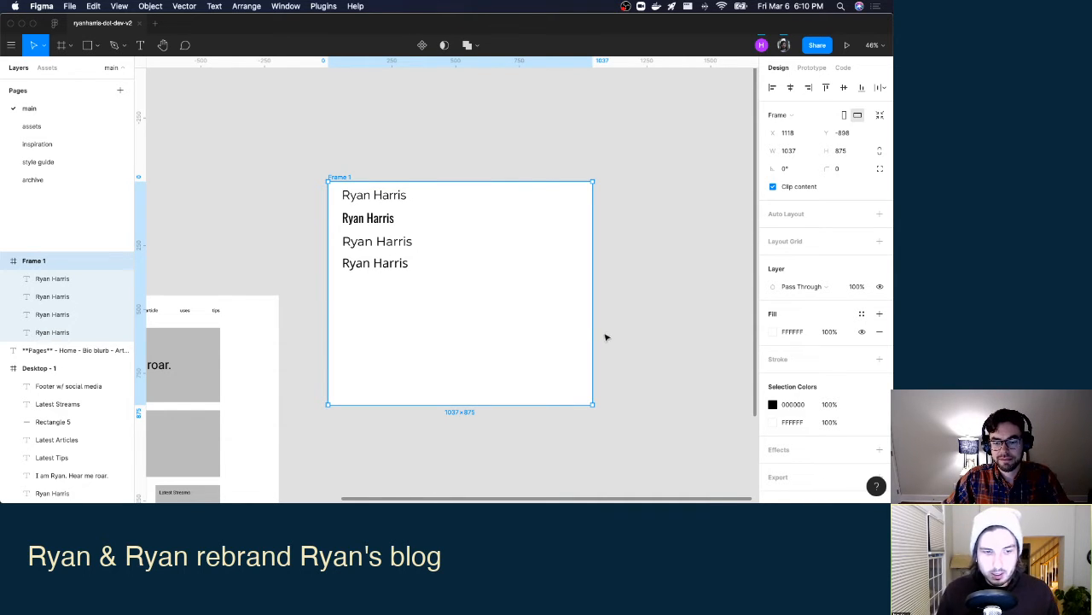
drag(486, 407, 485, 310)
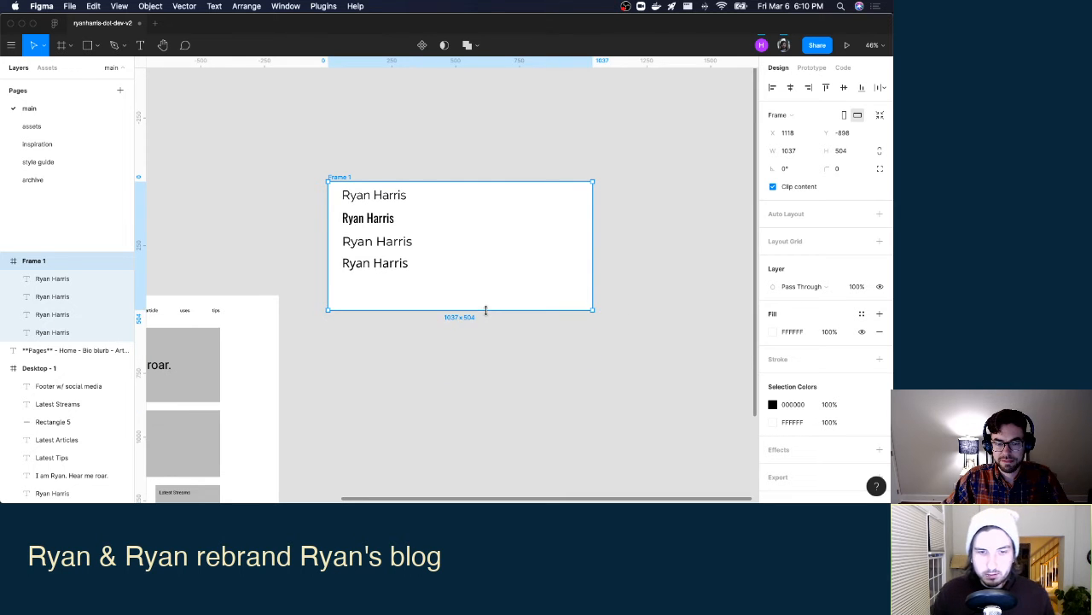
click(619, 264)
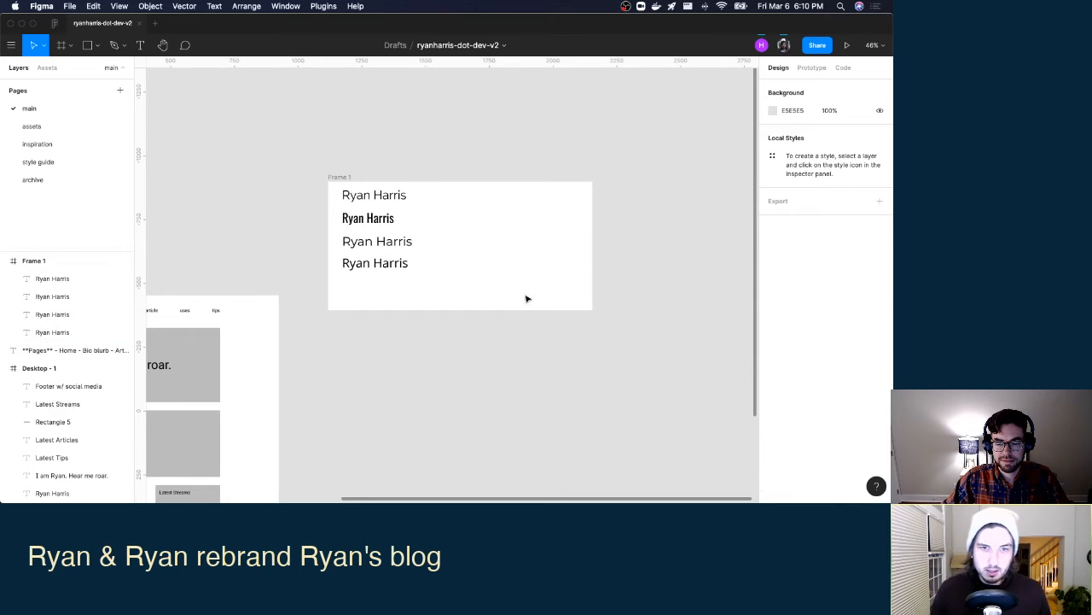
click(347, 180)
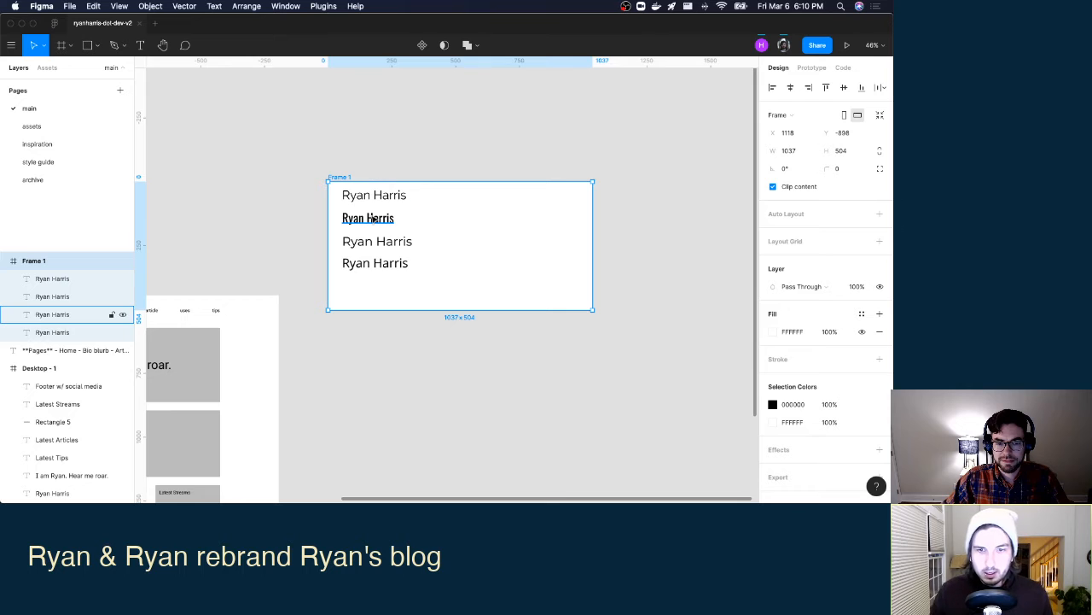
click(437, 162)
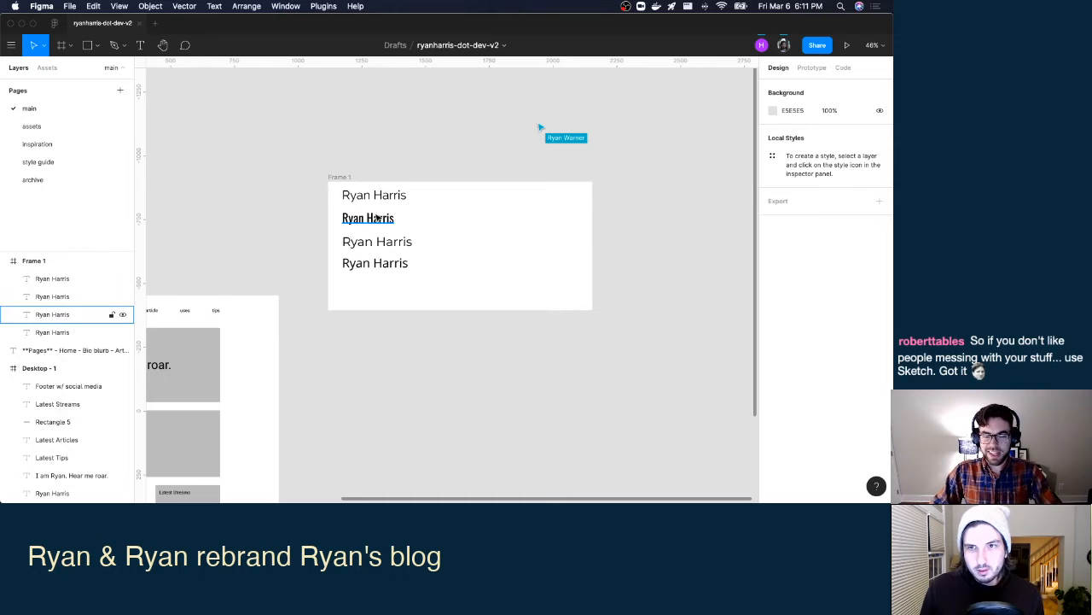
Check which font each of the four title copies uses, from the uppermost to the lowest.
scroll(369, 237, up, 2)
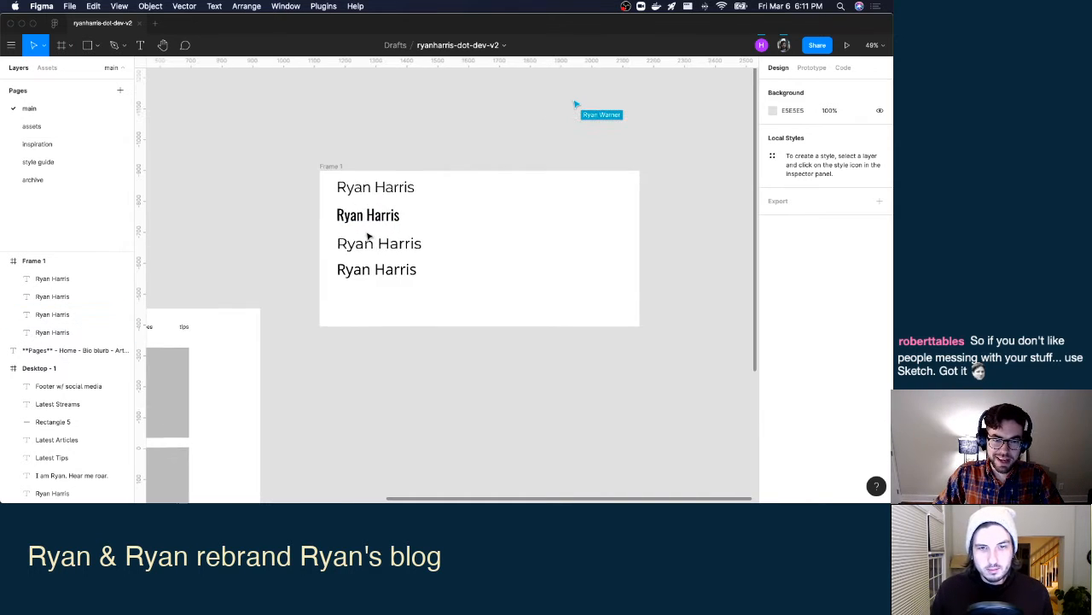
click(379, 190)
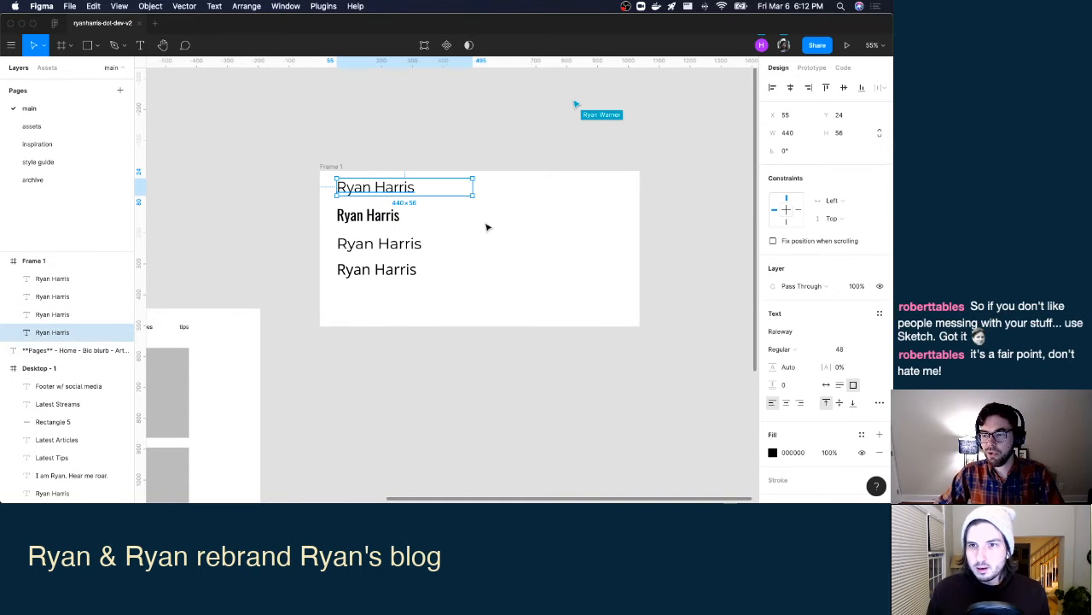
click(382, 218)
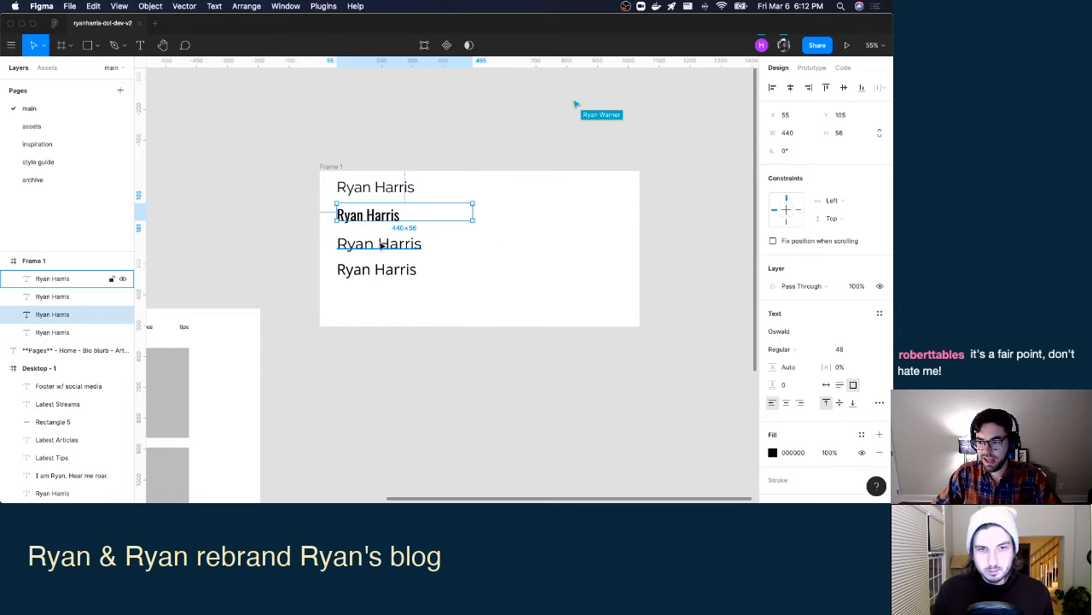
click(383, 245)
click(392, 267)
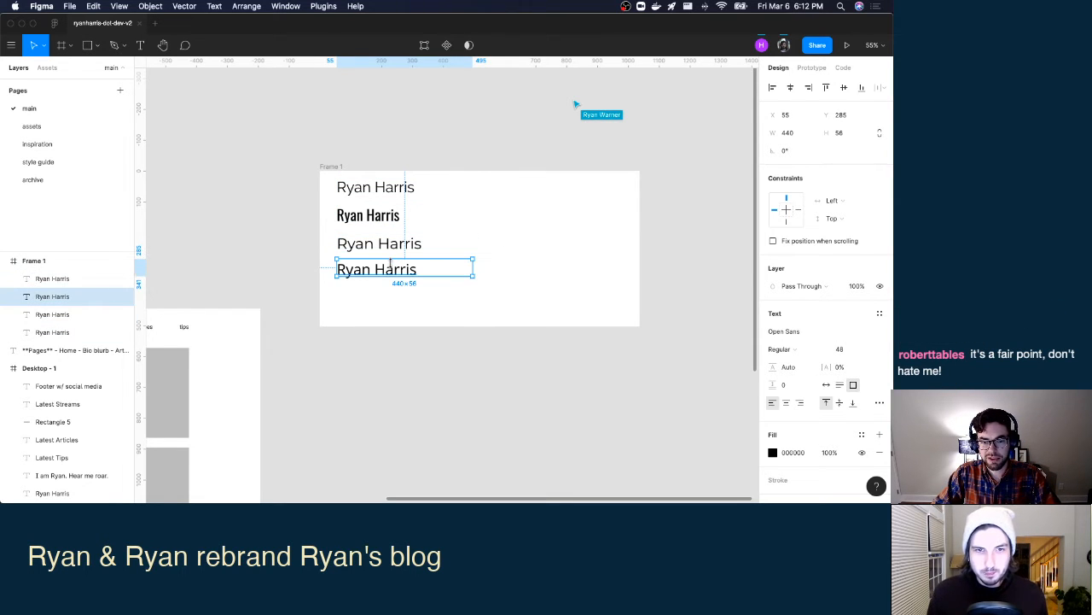
click(468, 136)
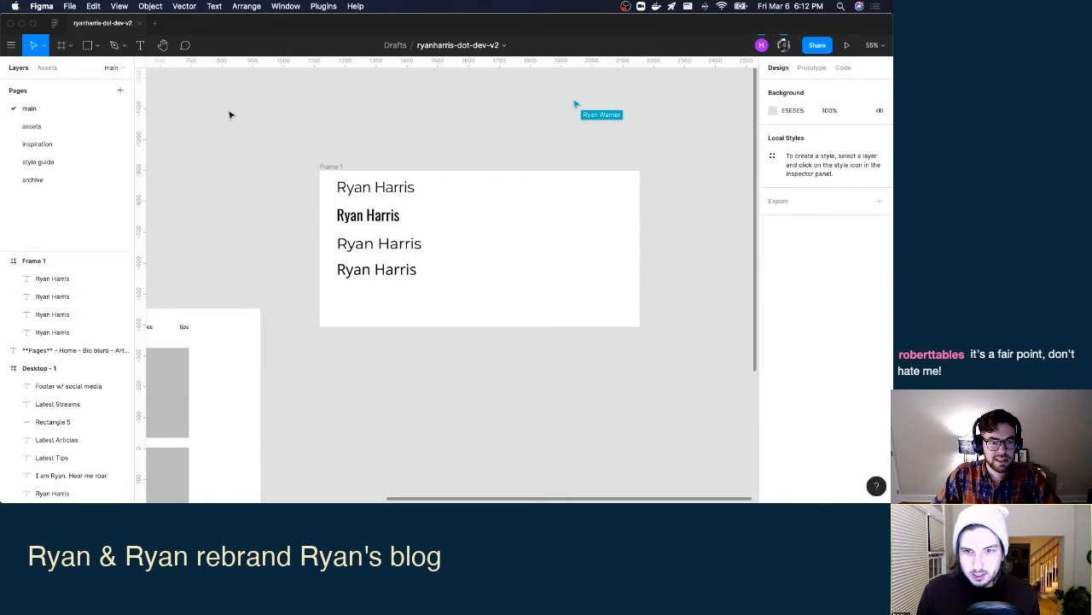
Set the Oswald title copy's font weight to Medium.
click(385, 207)
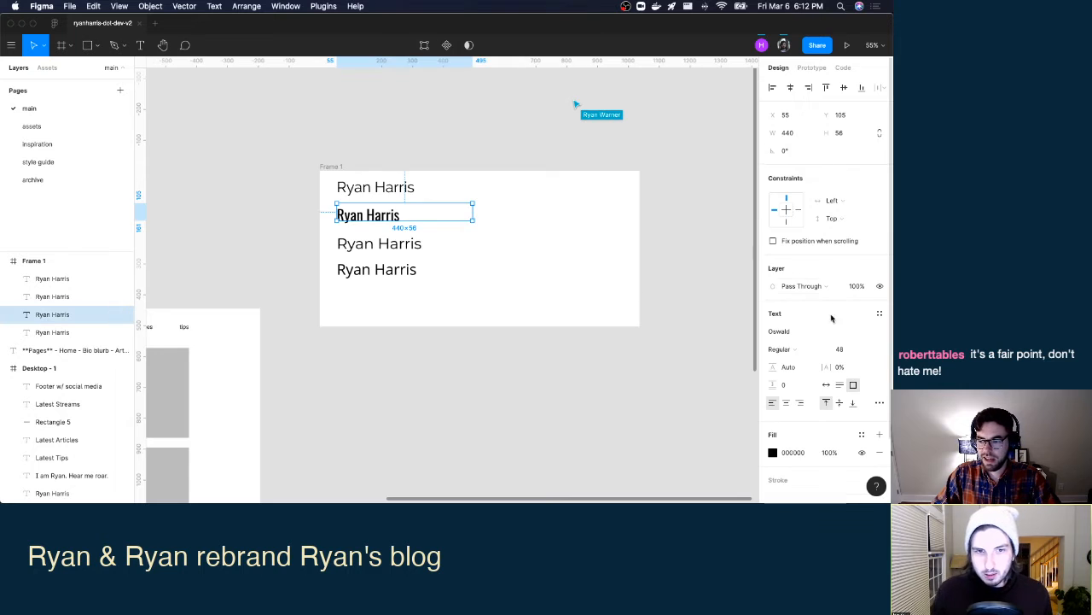
click(824, 350)
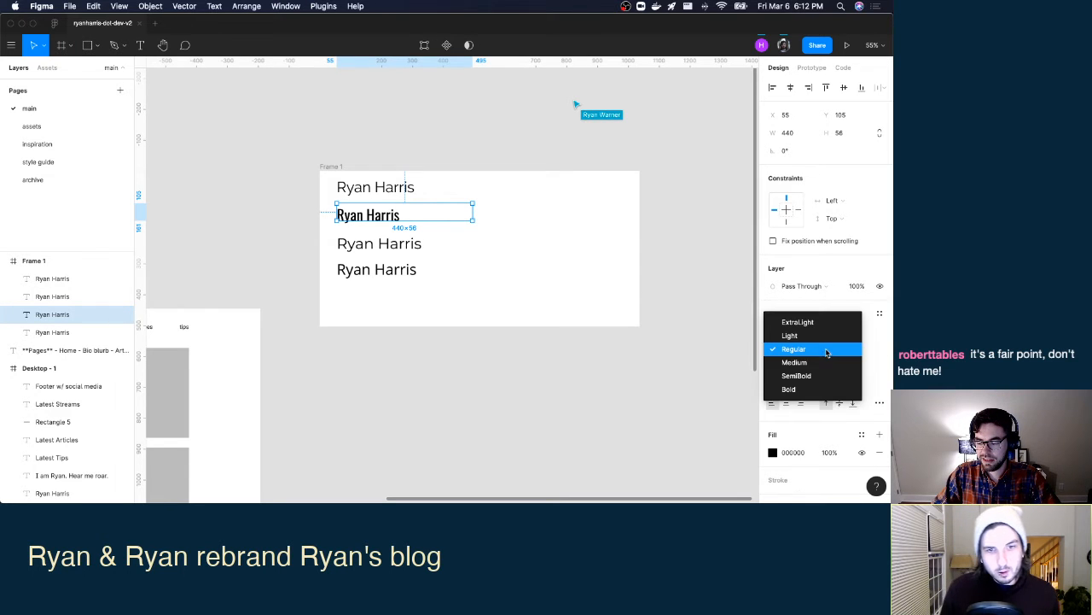
click(815, 368)
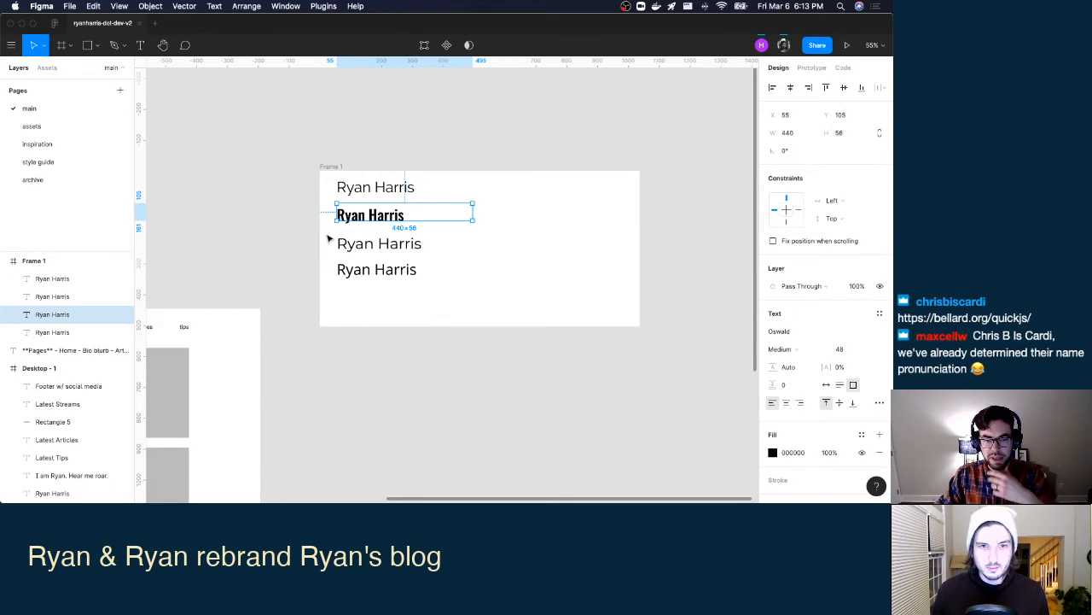
Try the Black weight on the Raleway title copy and settle on SemiBold.
click(399, 193)
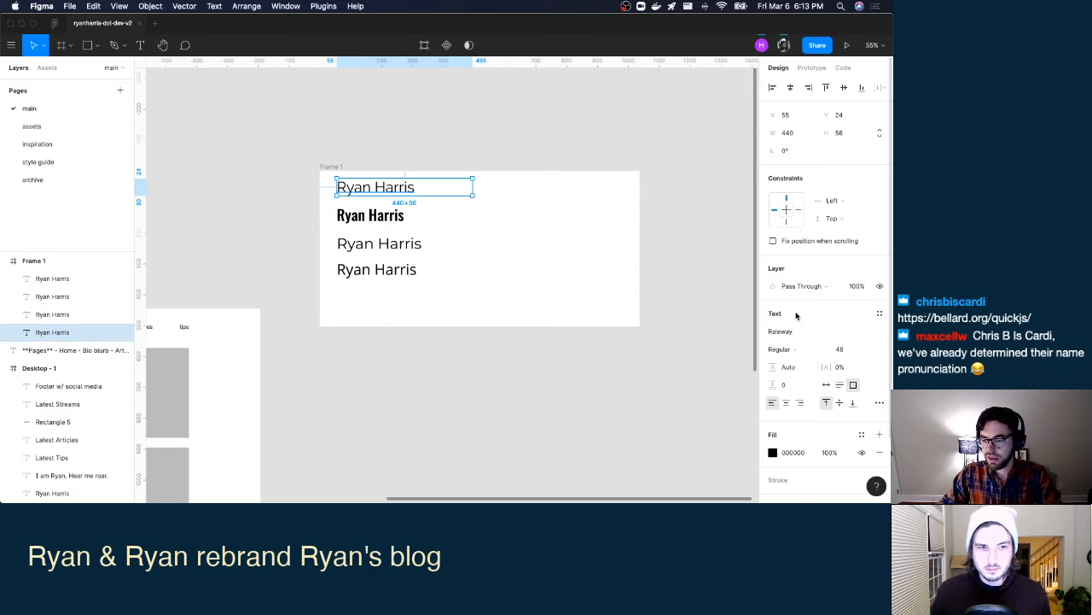
click(810, 350)
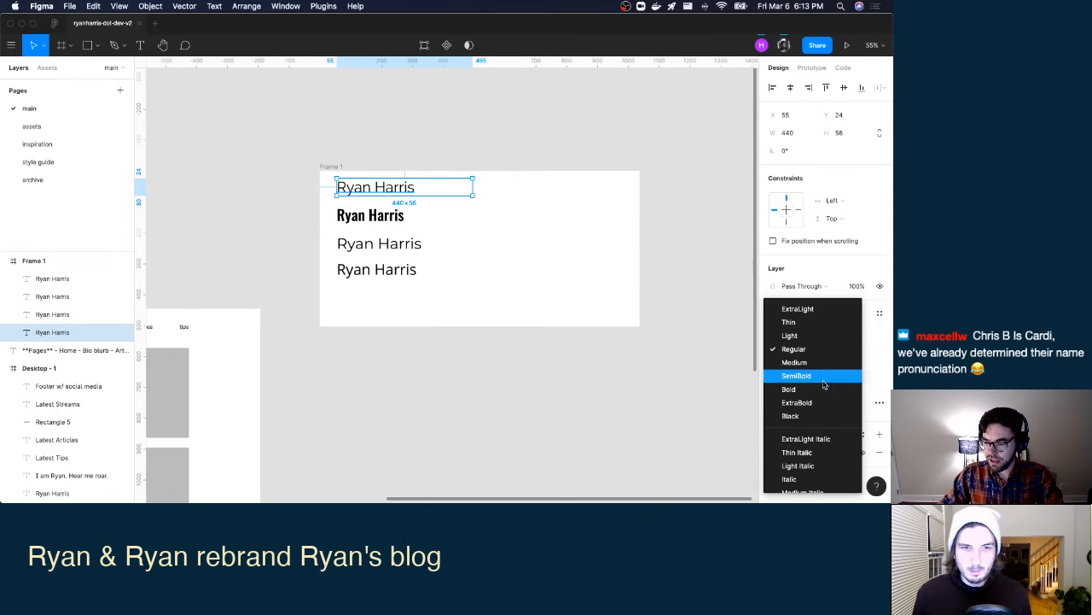
click(790, 416)
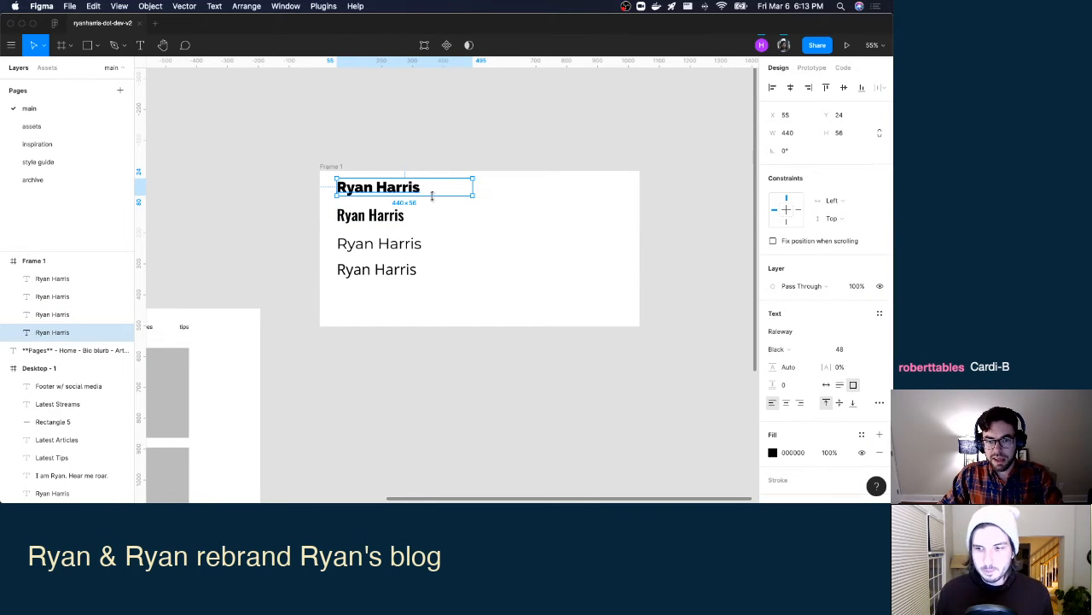
click(821, 350)
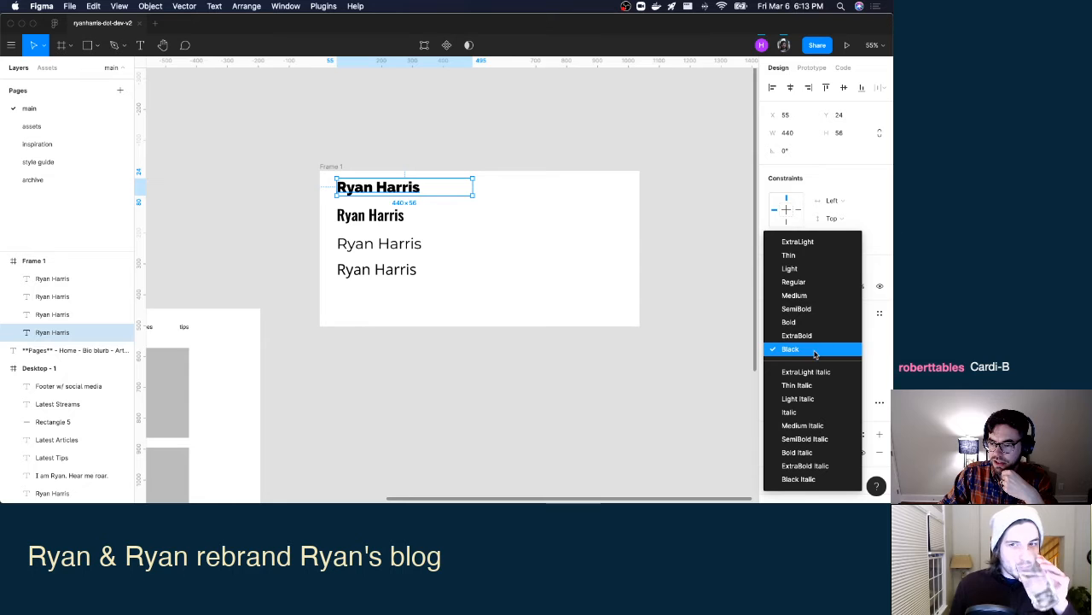
click(811, 308)
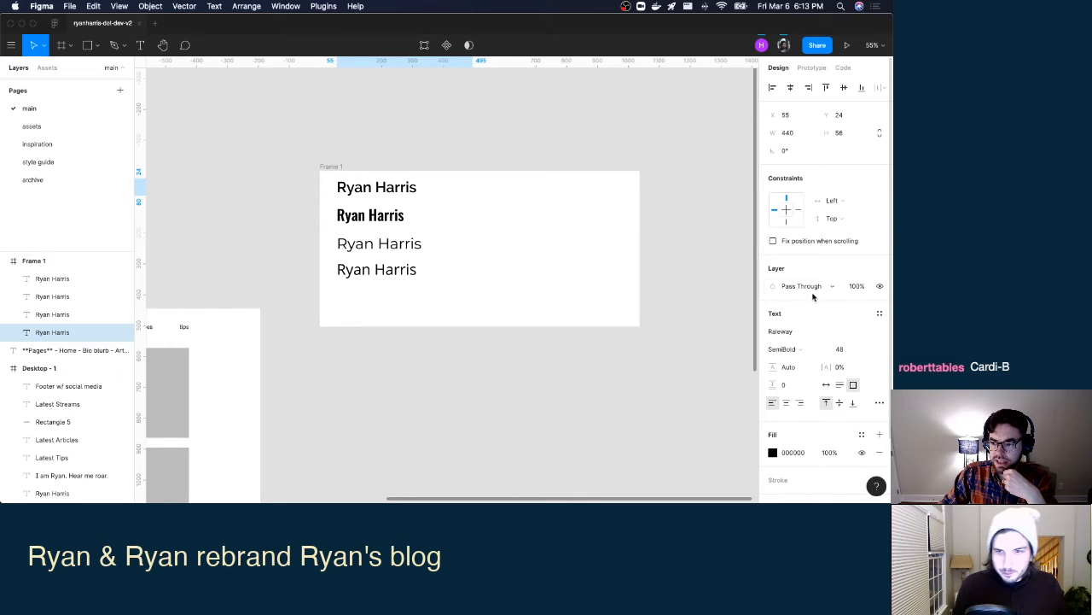
click(818, 288)
click(699, 281)
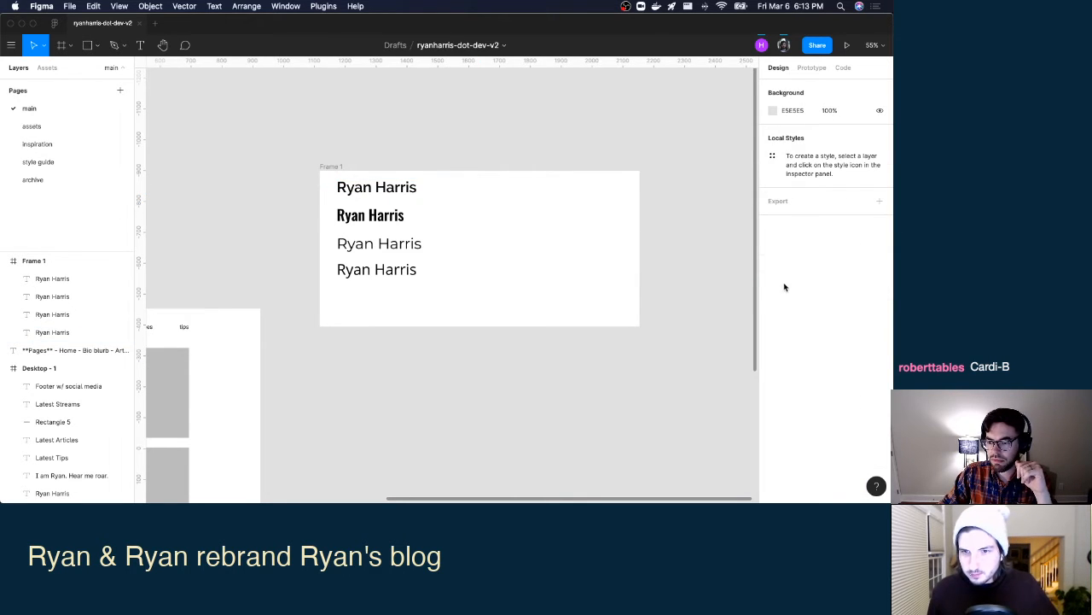
Compare the Bold and Medium weights on the Raleway title copy and return it to SemiBold.
click(406, 186)
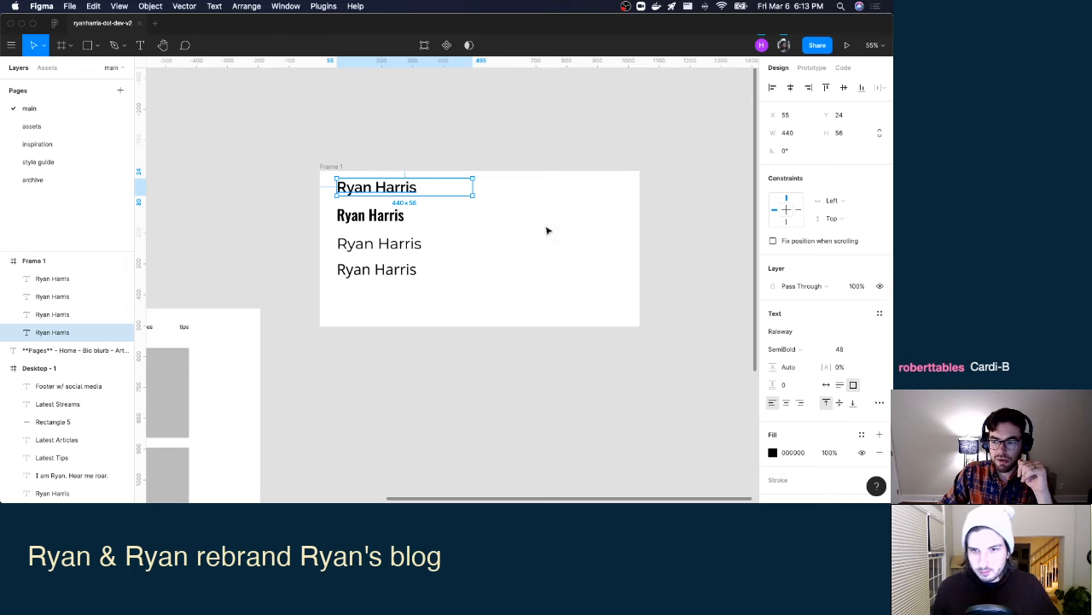
click(816, 349)
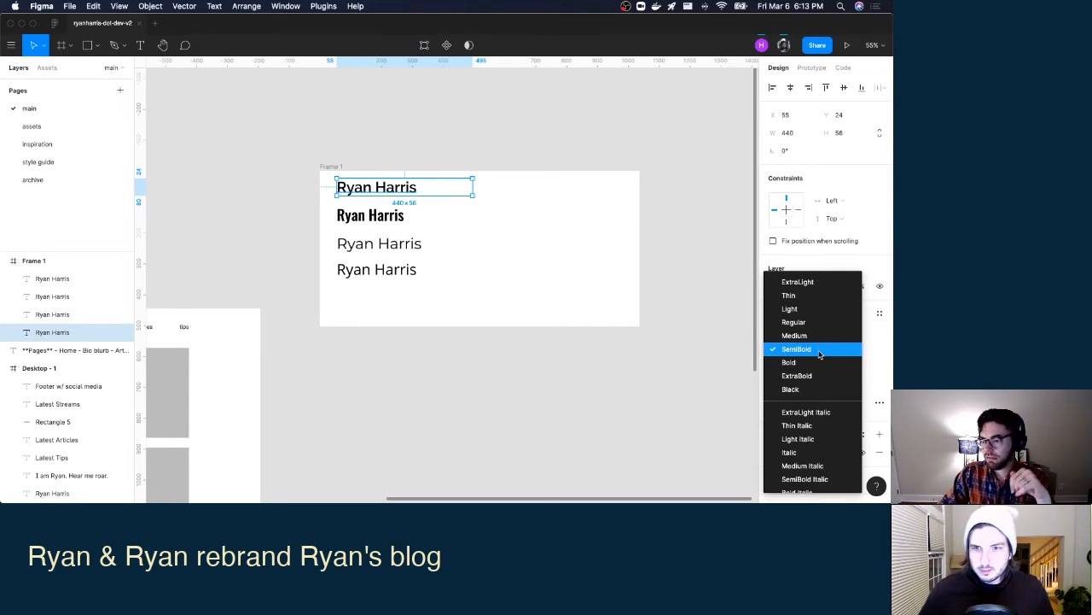
click(816, 362)
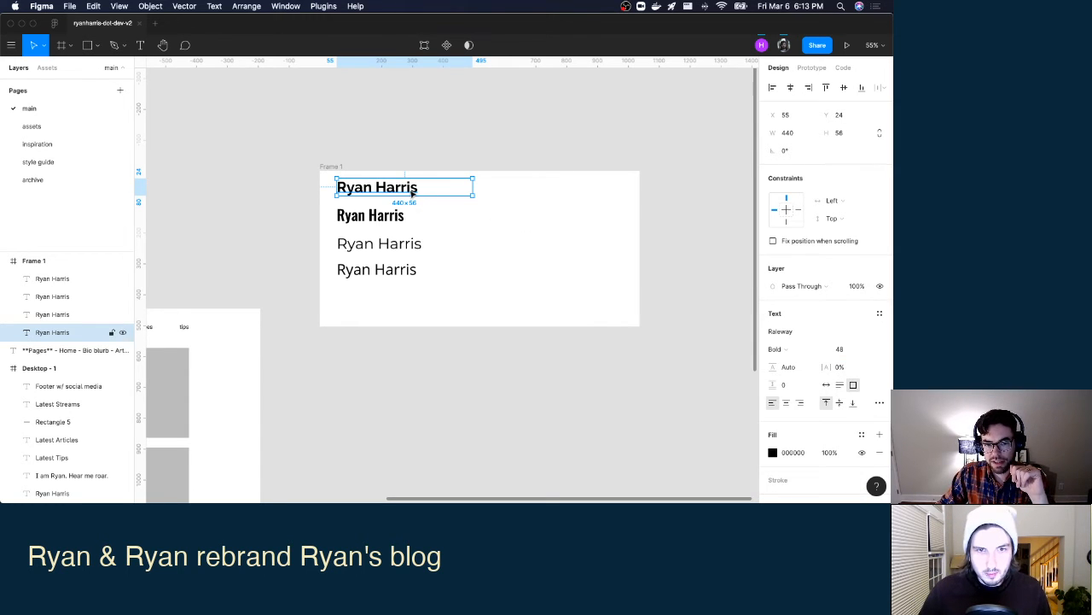
click(789, 350)
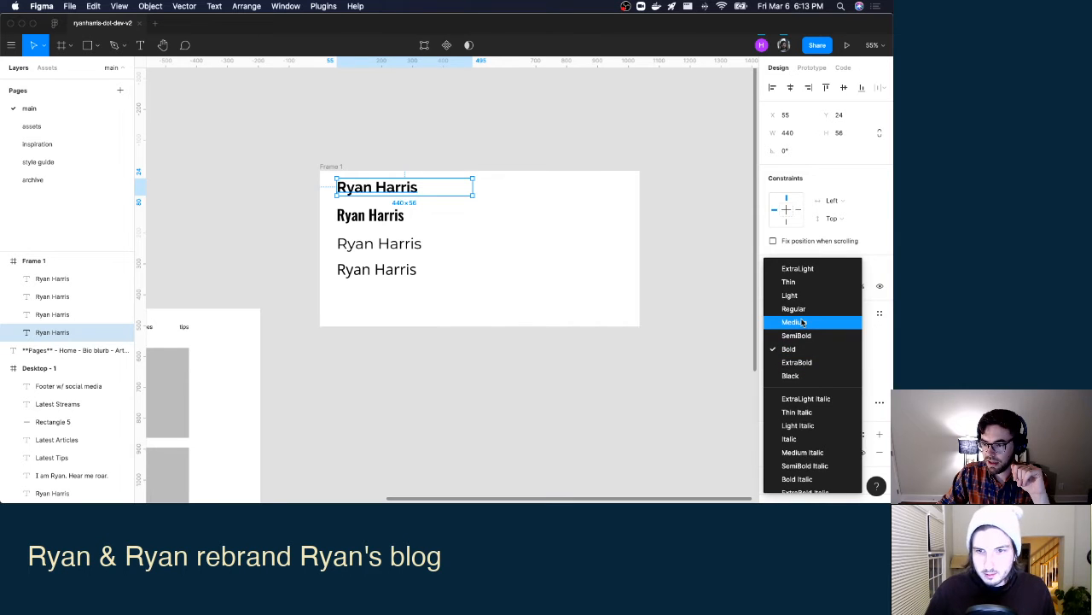
click(802, 320)
click(803, 347)
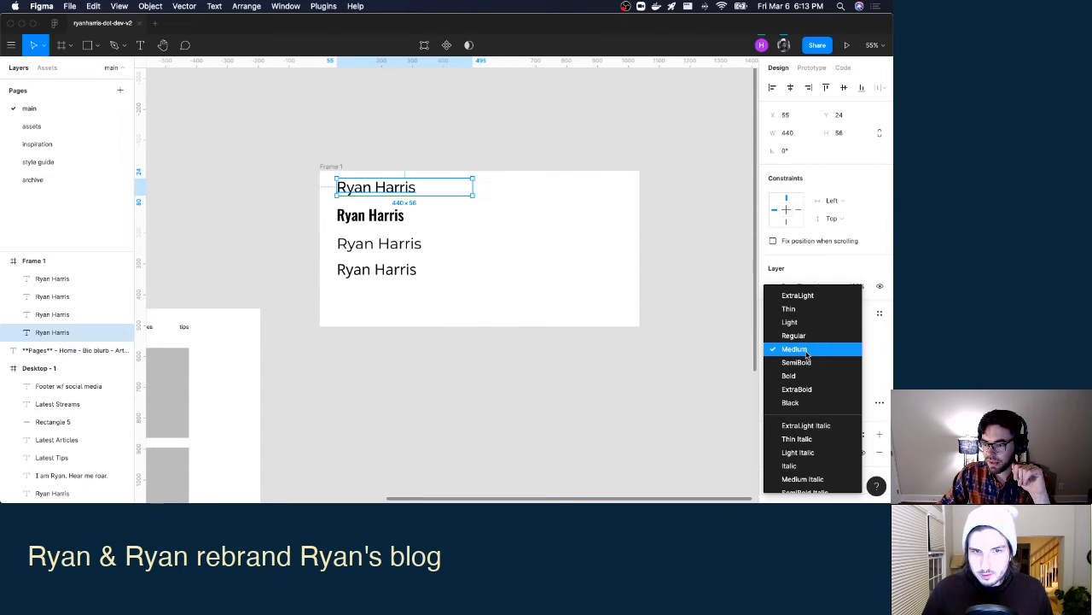
click(808, 362)
click(602, 385)
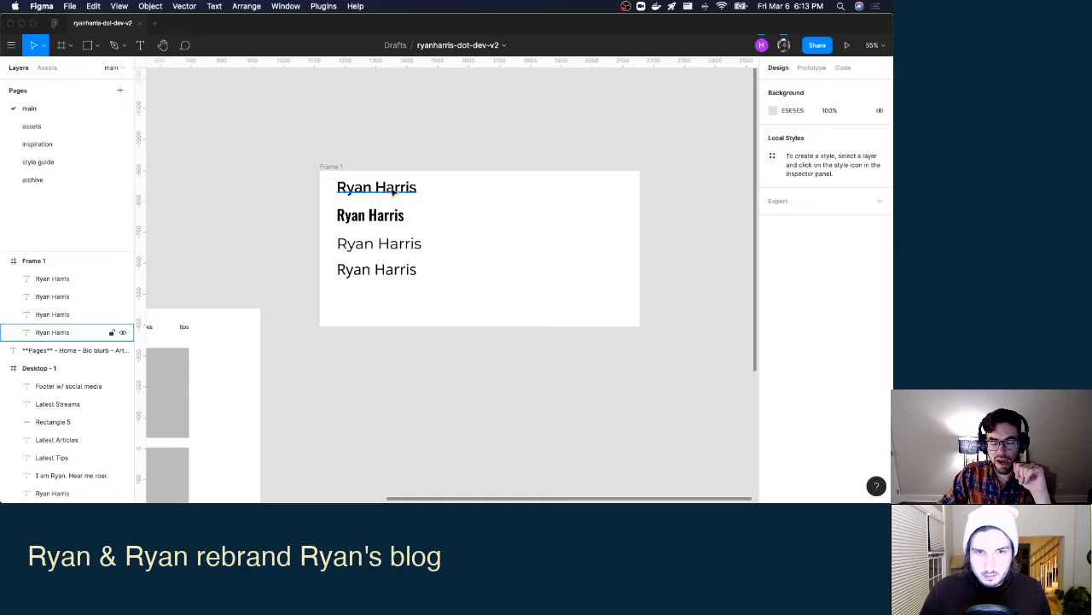
Try the SemiBold, Bold and Regular weights on the Oswald title copy and return it to Medium.
click(376, 215)
click(794, 350)
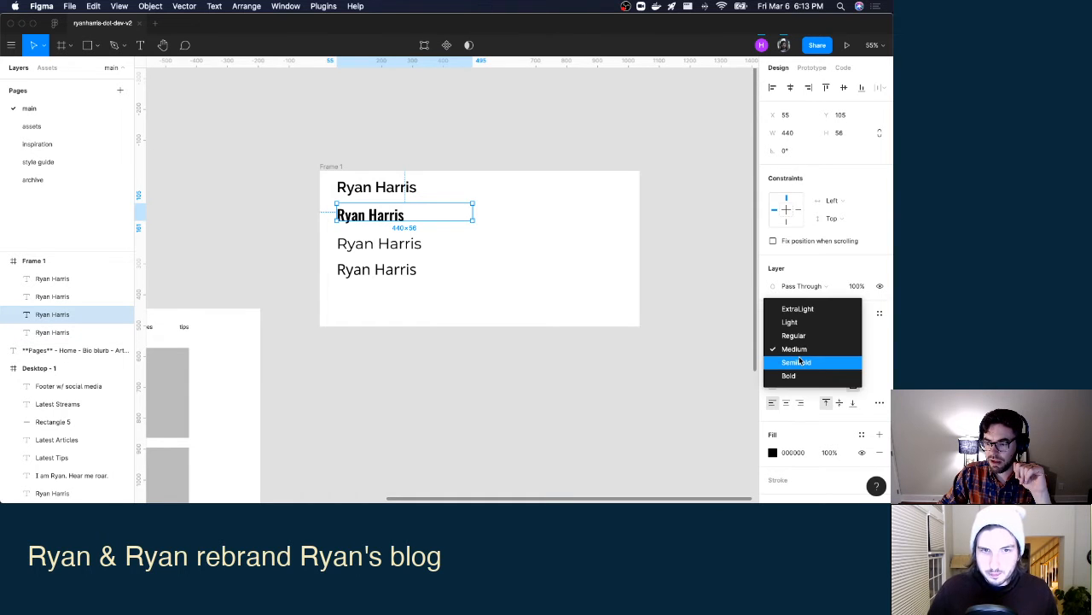
click(800, 363)
click(801, 350)
click(808, 363)
click(805, 351)
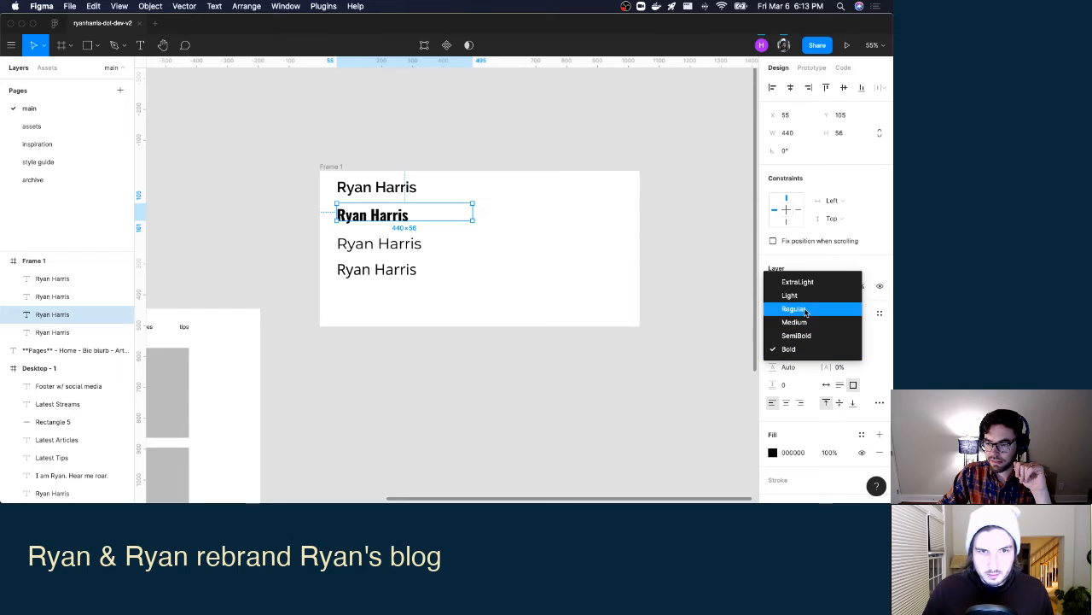
click(798, 308)
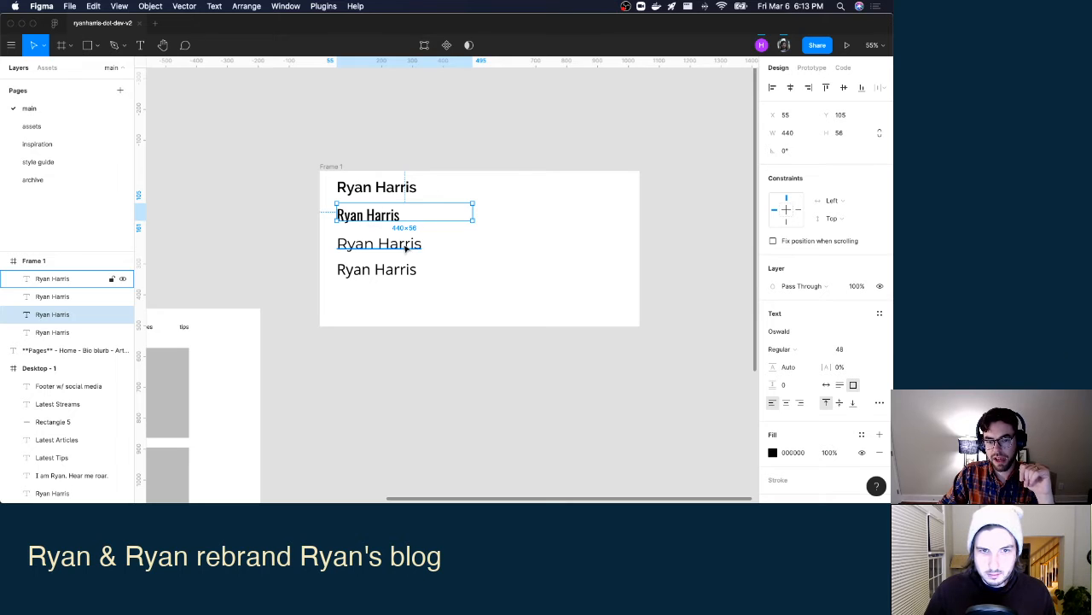
click(811, 350)
click(809, 362)
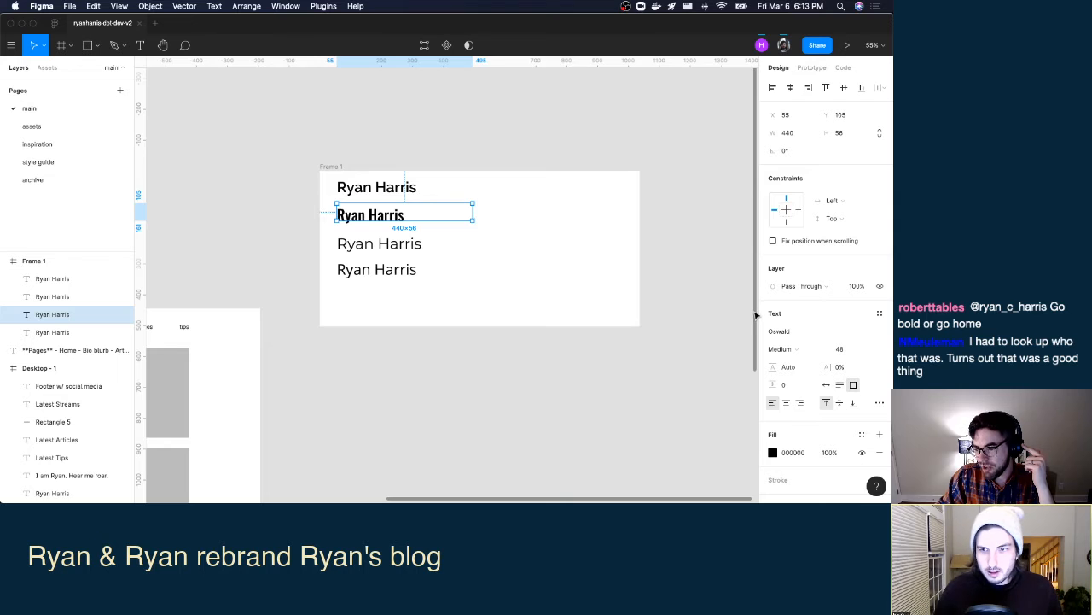
Select the Montserrat title copy beneath the Oswald one.
click(407, 245)
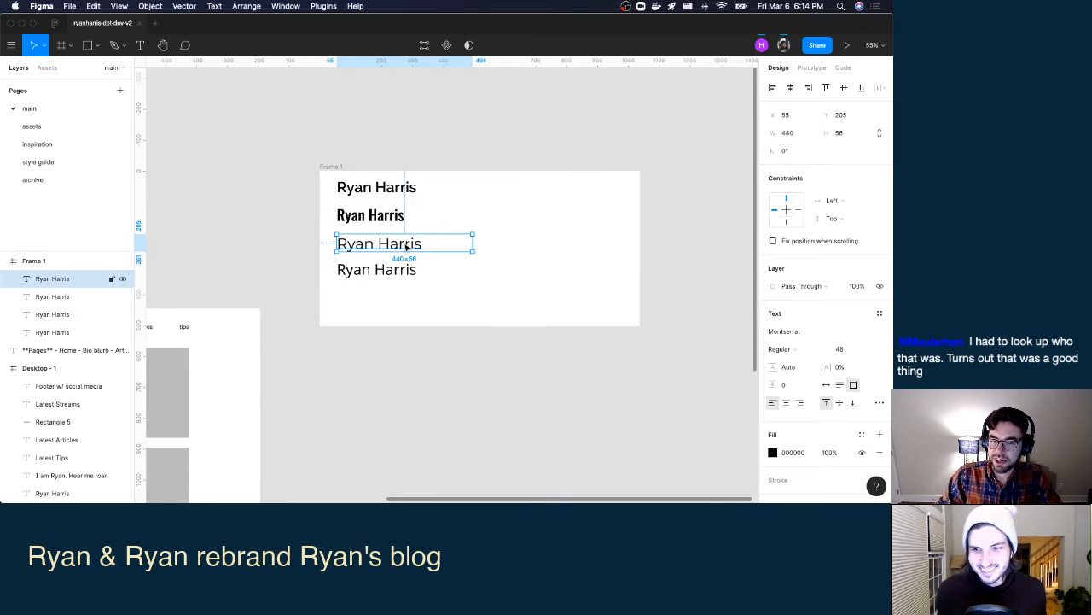
Compare Medium and SemiBold weights on the Montserrat name sample in Frame 1 and settle on Medium.
click(818, 350)
click(808, 365)
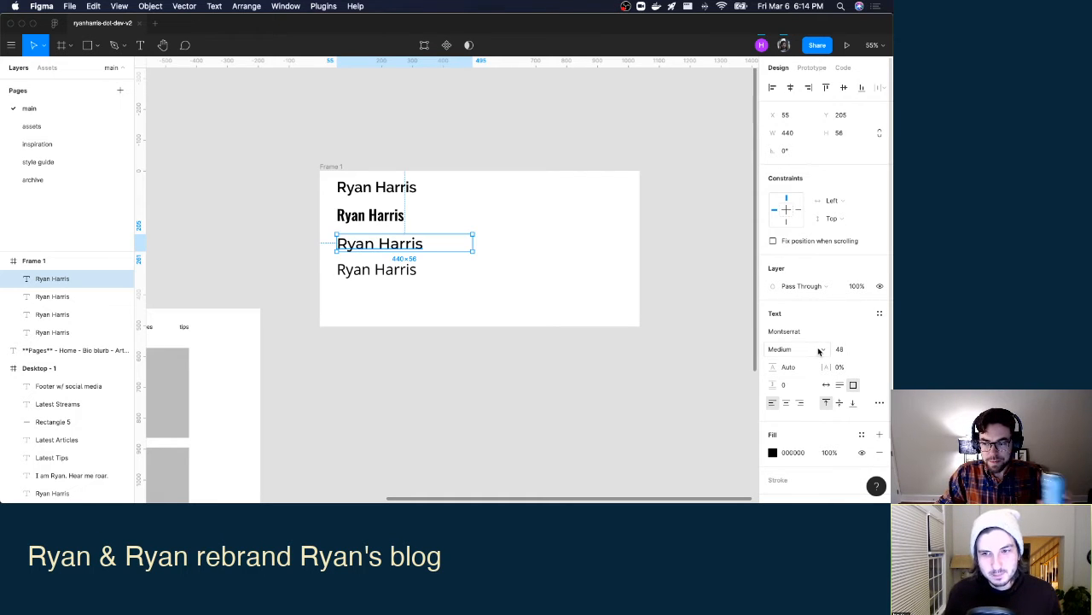
click(820, 350)
click(815, 362)
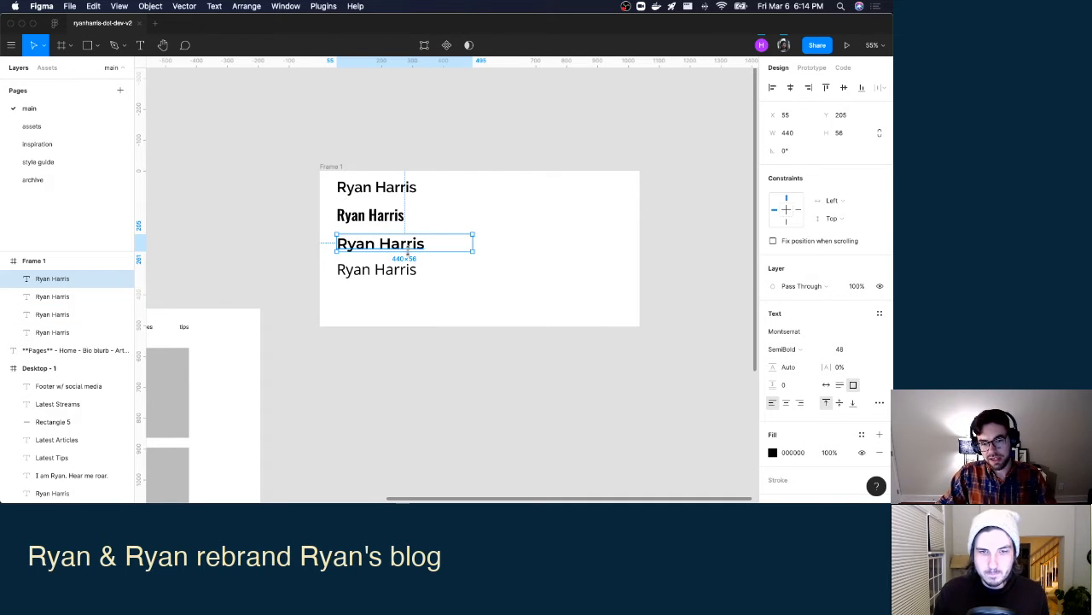
click(802, 348)
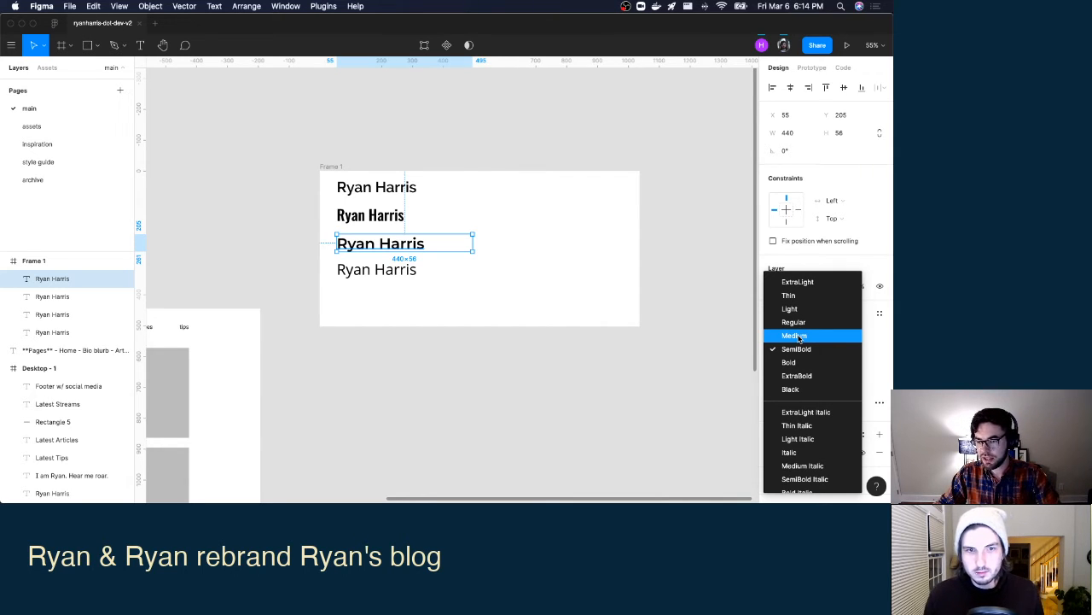
click(795, 335)
Set the Open Sans name sample in Frame 1 to SemiBold.
click(69, 296)
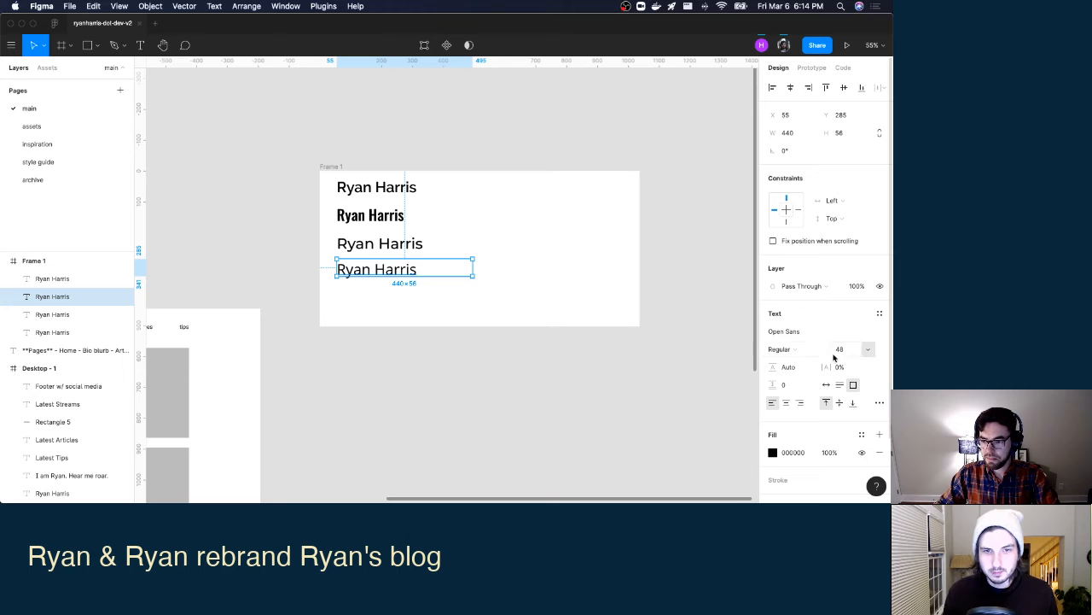
click(817, 350)
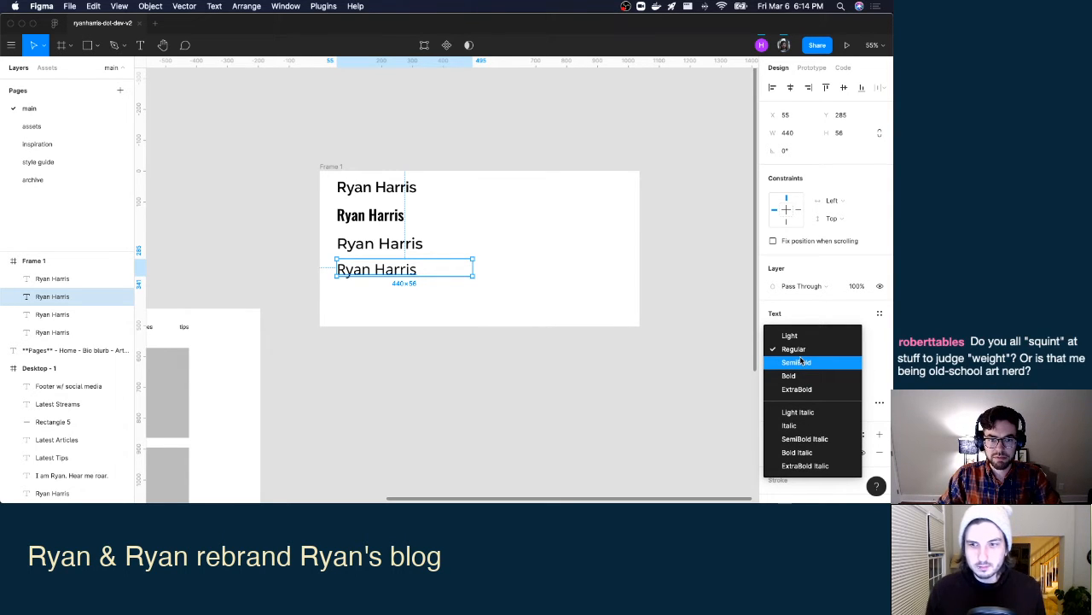
click(800, 361)
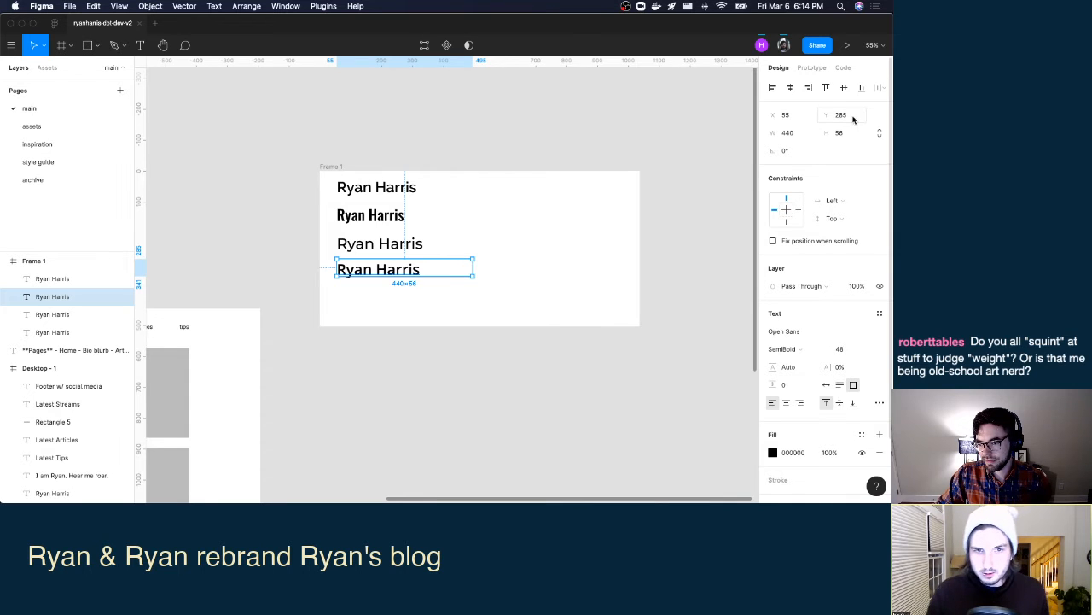
click(442, 382)
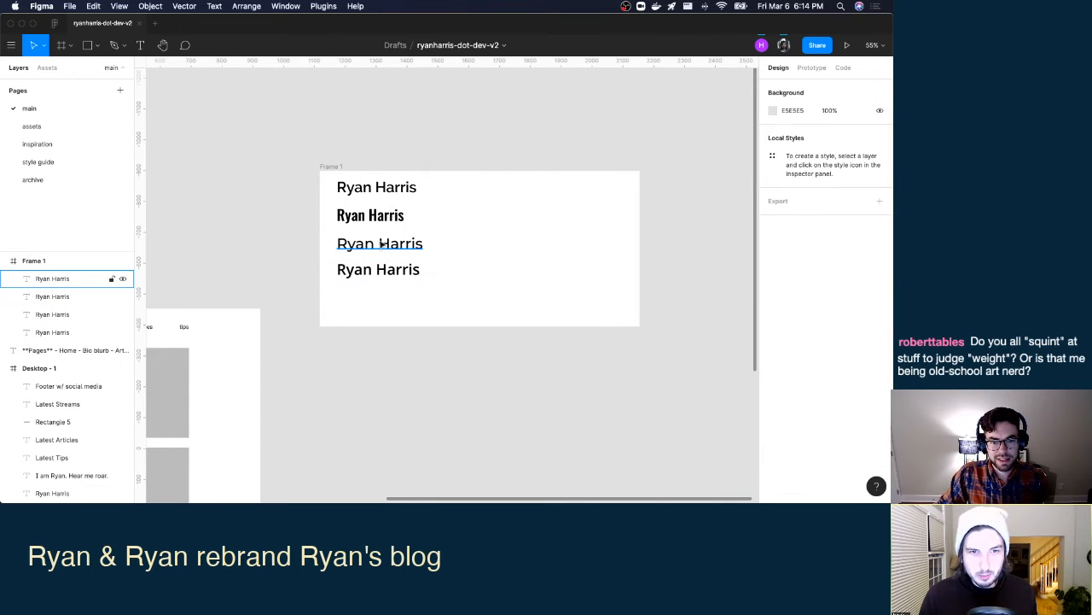
Examine the name samples in Frame 1 up close, comparing Raleway, Montserrat and Open Sans.
click(389, 215)
click(399, 271)
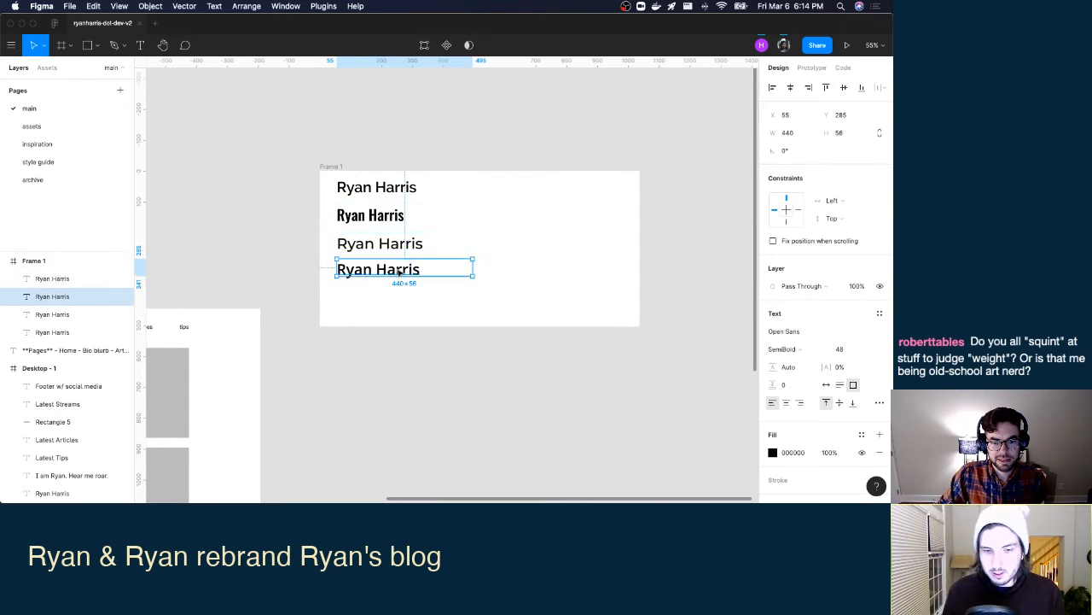
click(396, 248)
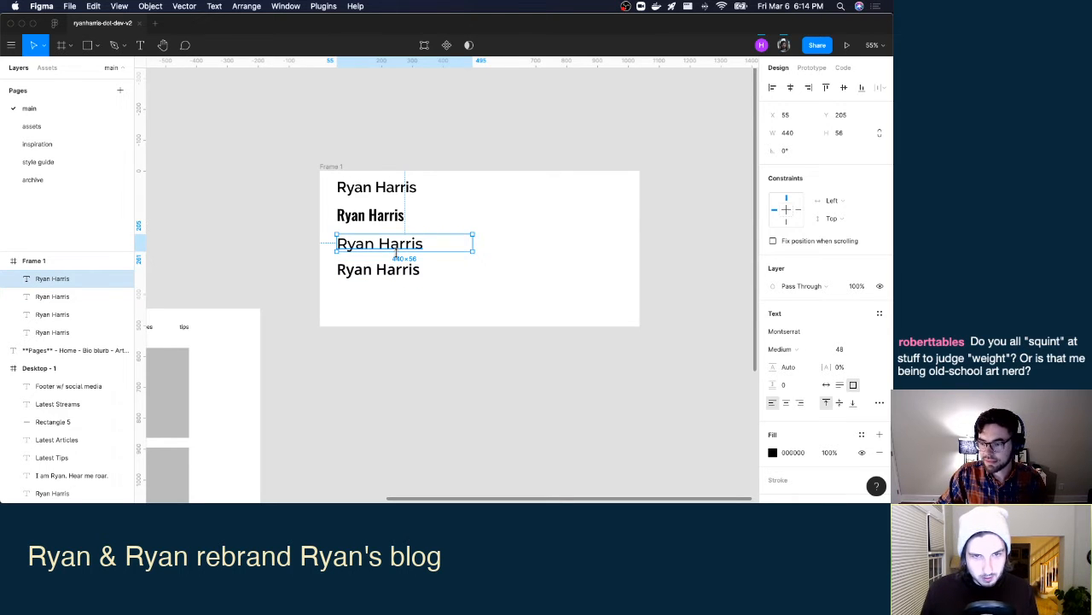
click(393, 191)
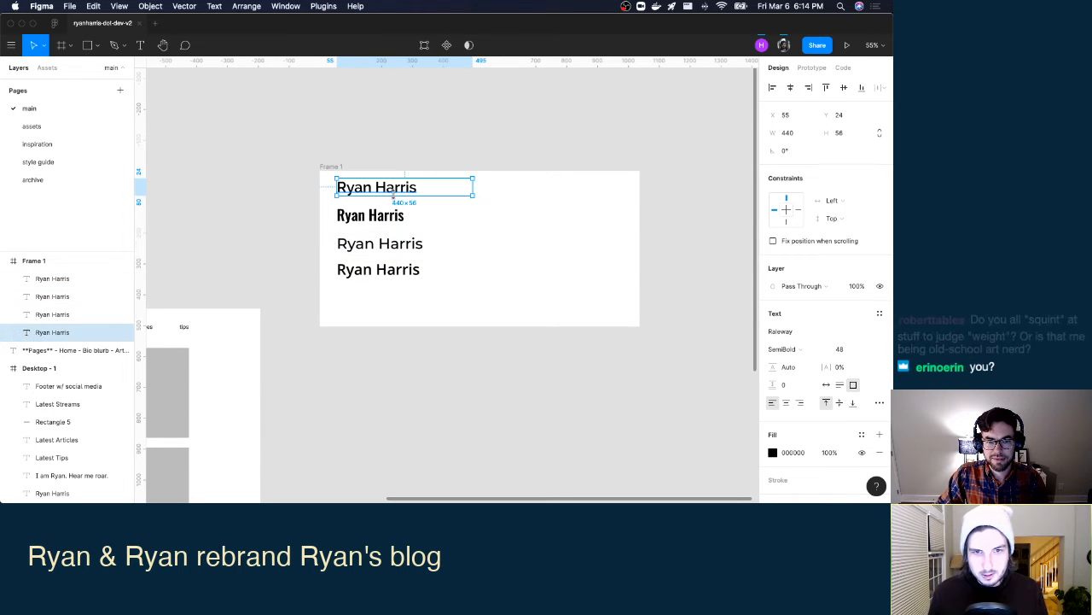
click(394, 245)
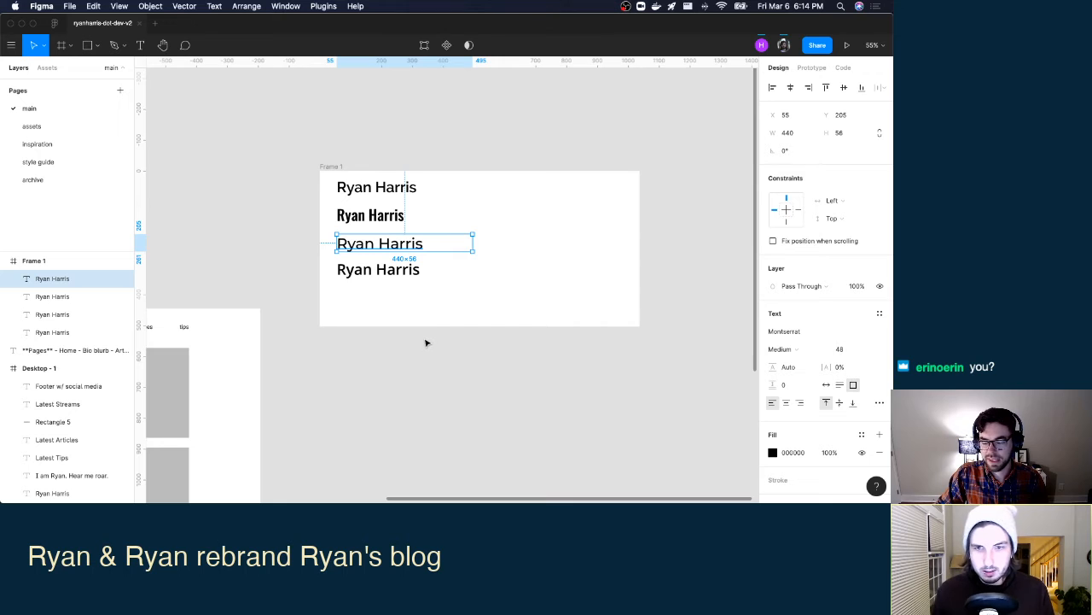
scroll(426, 342, down, 1)
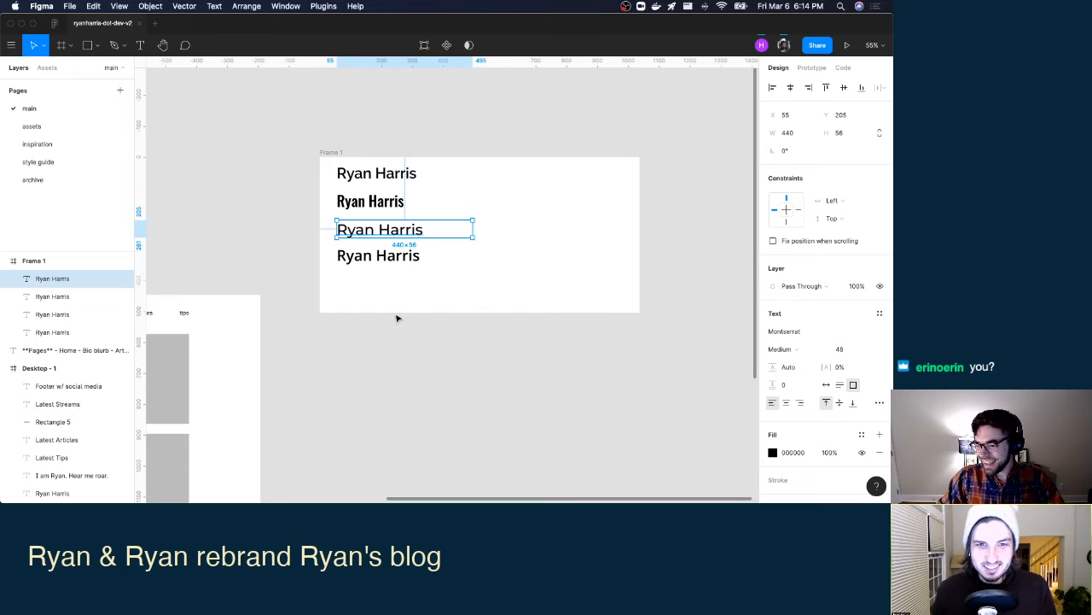
scroll(387, 302, up, 5)
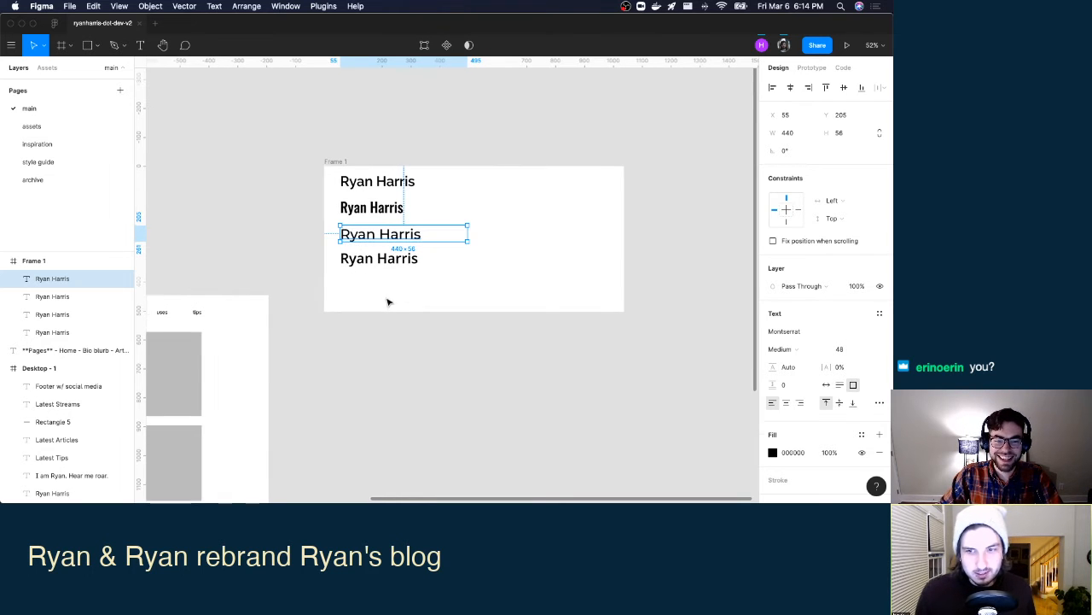
scroll(379, 262, up, 5)
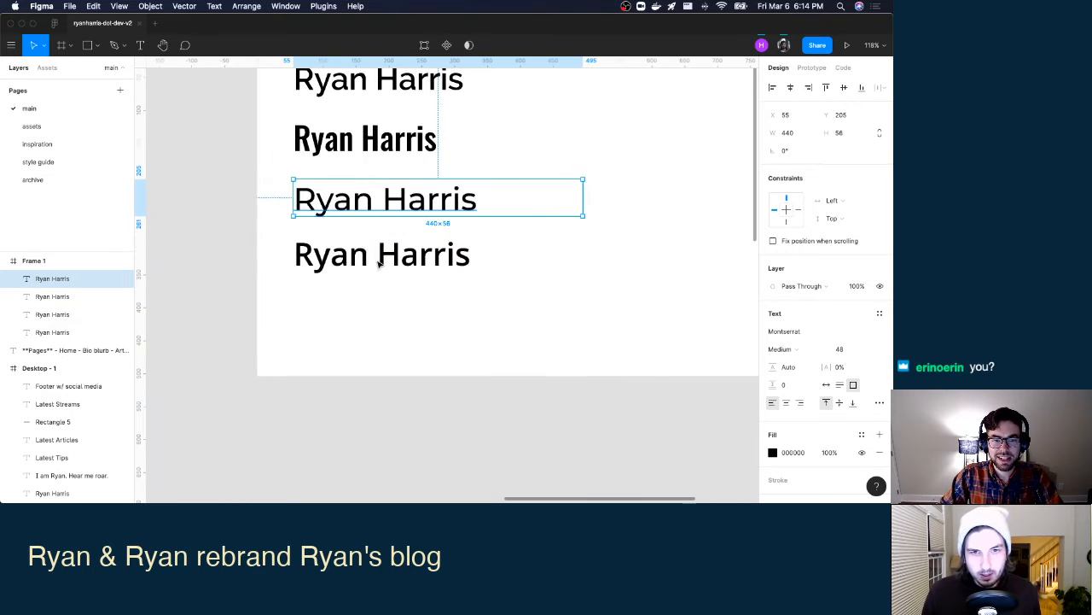
scroll(380, 341, up, 1)
click(380, 356)
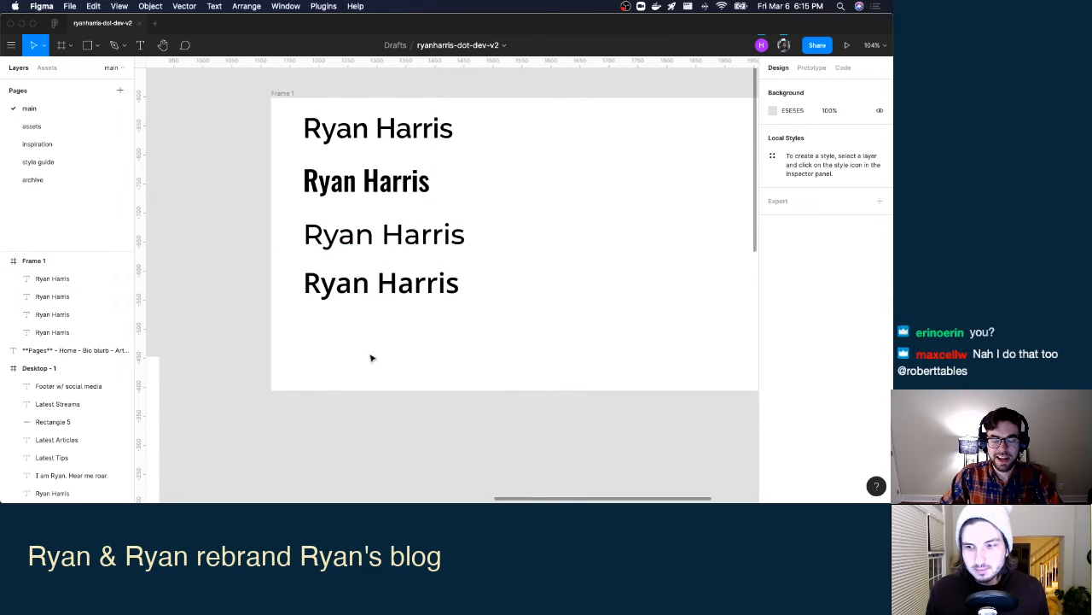
scroll(379, 342, up, 1)
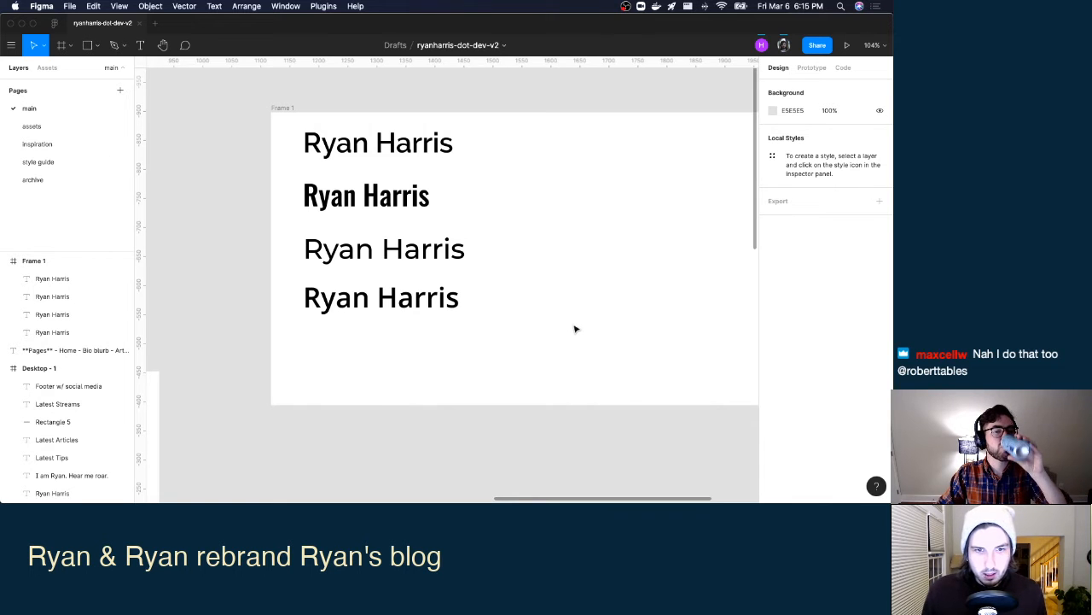
click(515, 297)
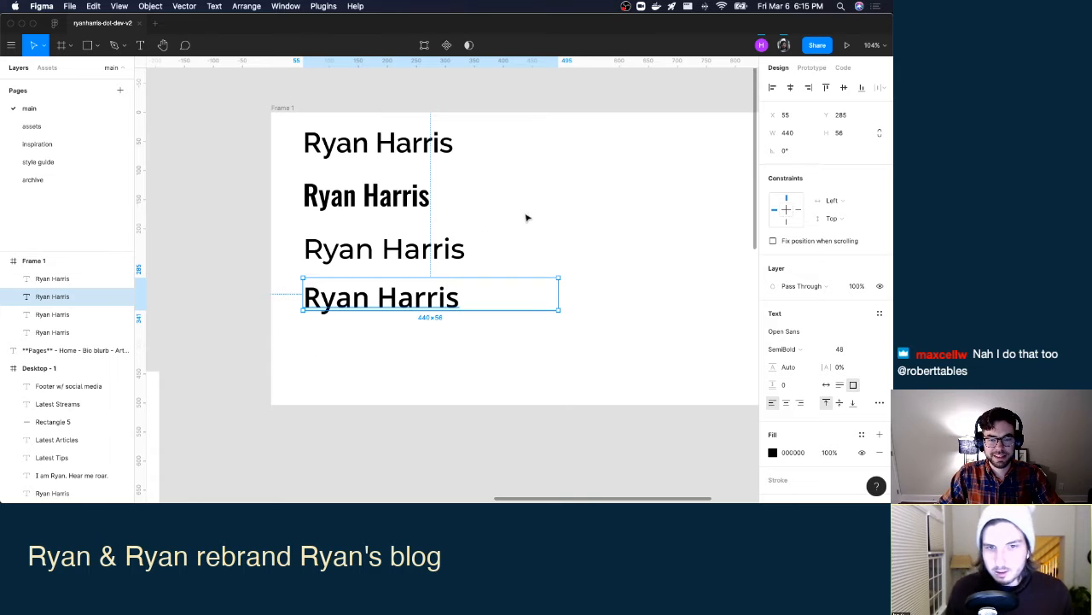
click(440, 261)
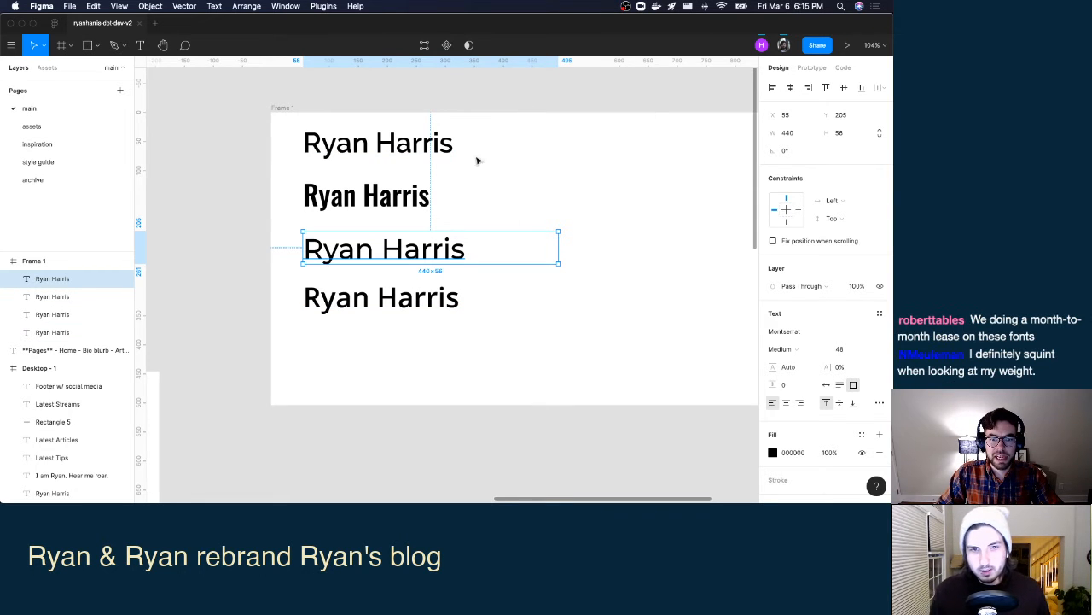
click(517, 154)
click(429, 312)
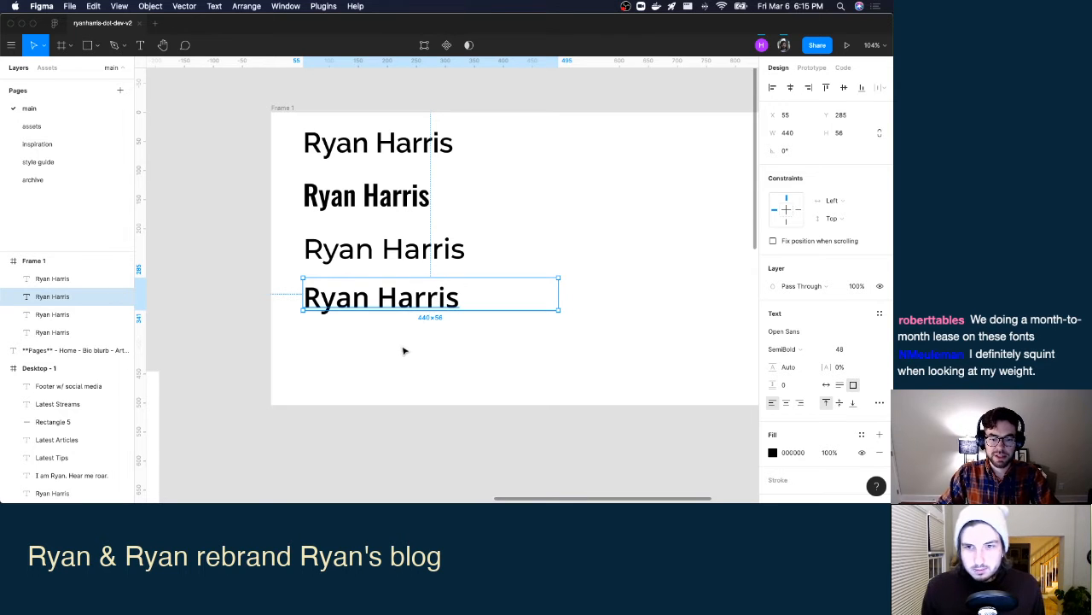
Try to move the Open Sans name sample out of its place in Frame 1 and undo the change.
scroll(297, 369, down, 3)
scroll(294, 373, right, 5)
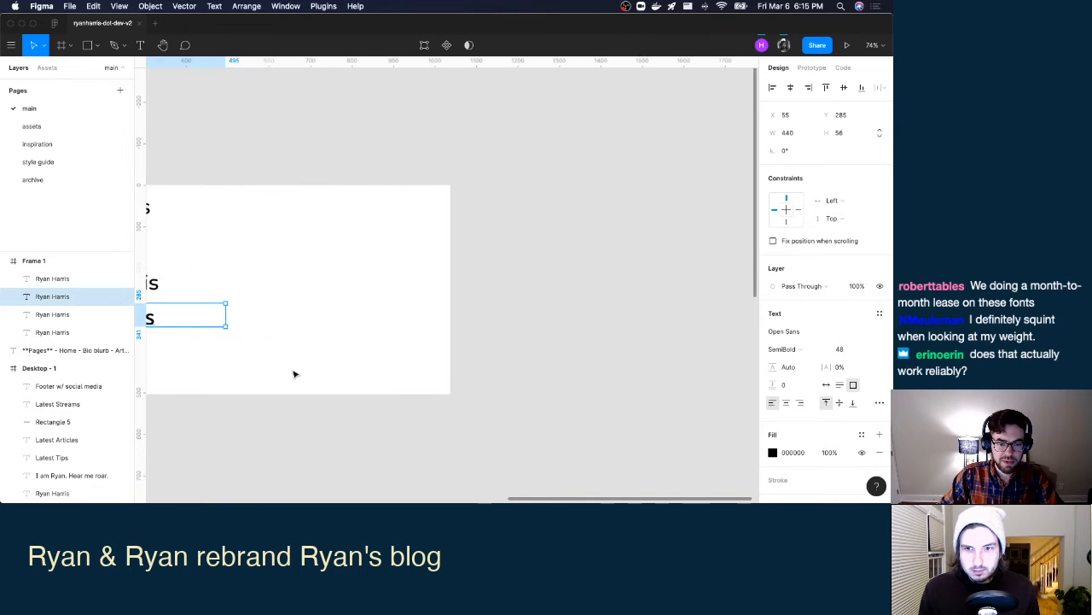
scroll(293, 372, left, 10)
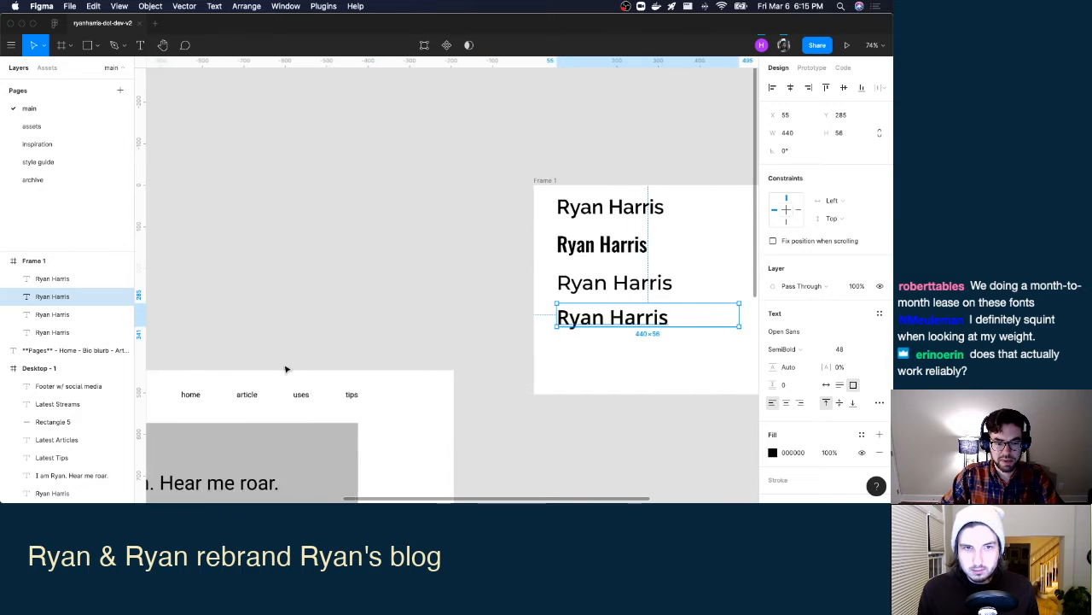
scroll(281, 371, down, 10)
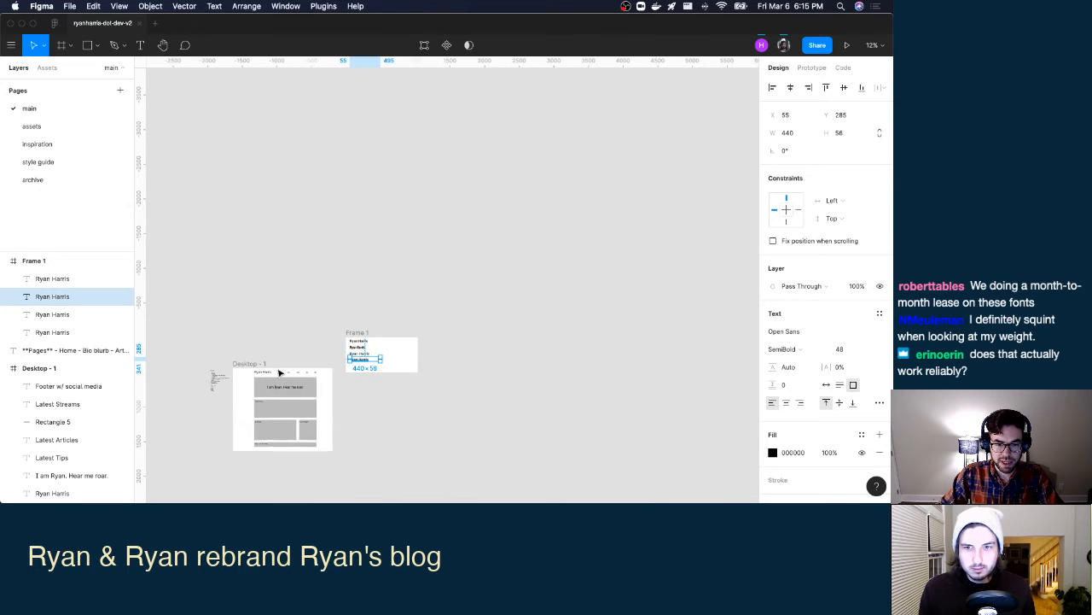
scroll(280, 372, up, 5)
scroll(281, 372, down, 5)
drag(487, 442, 530, 412)
key(h)
drag(442, 438, 526, 293)
key(v)
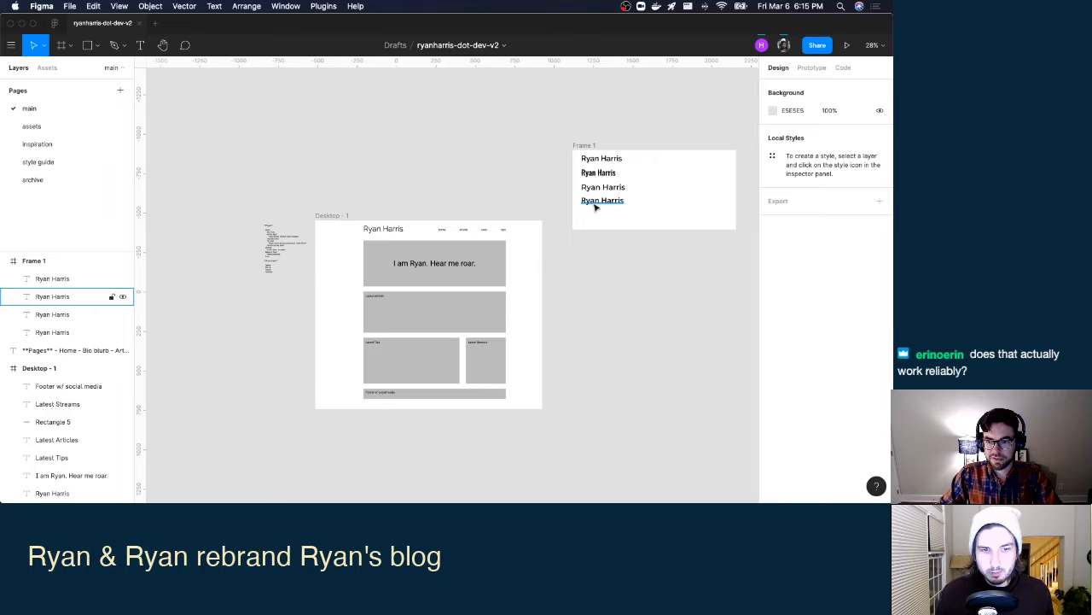
drag(597, 205, 620, 212)
key(super+z)
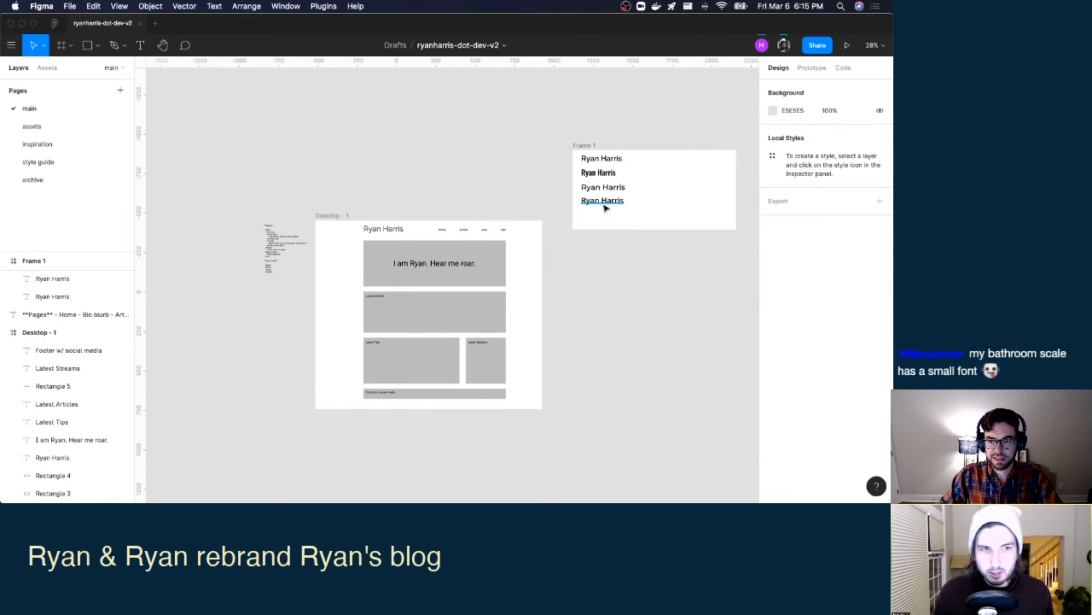
click(606, 204)
Copy the Desktop - 1 wireframe frame onto the archive page.
click(324, 217)
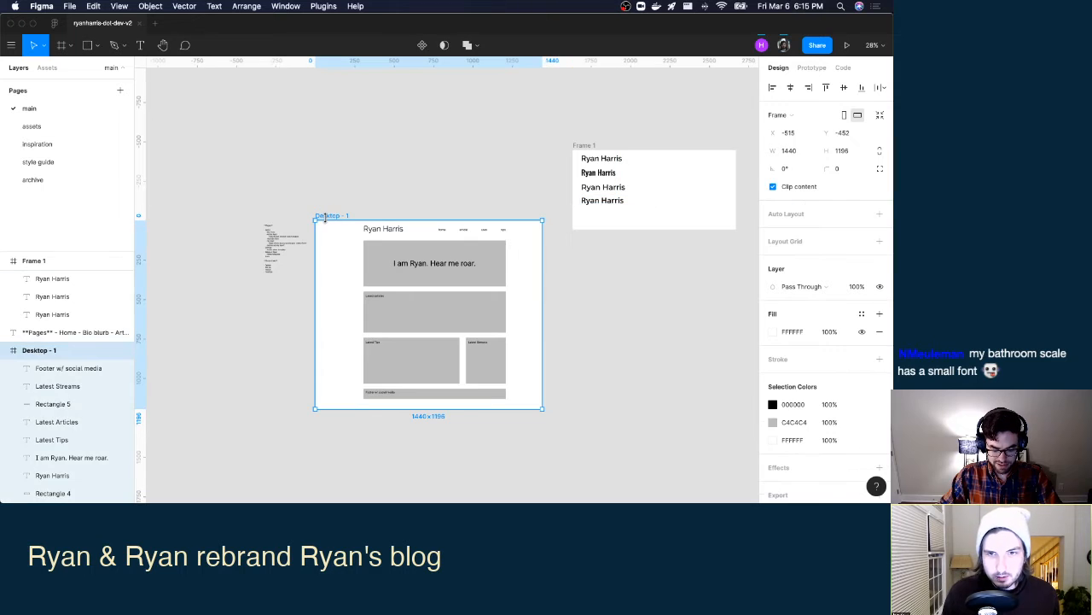
click(78, 180)
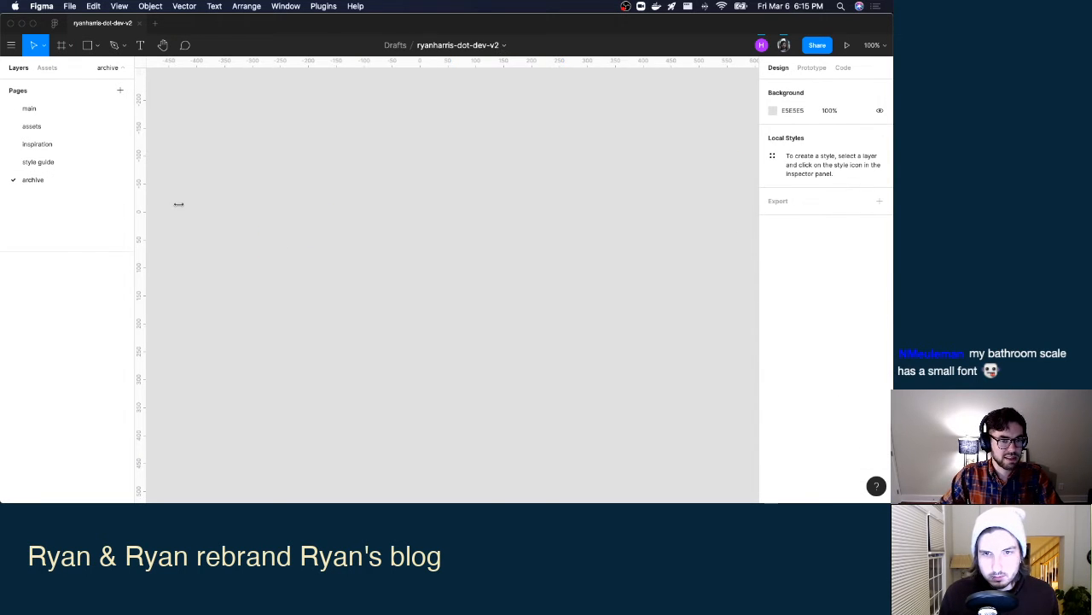
key(super+v)
key(shift+1)
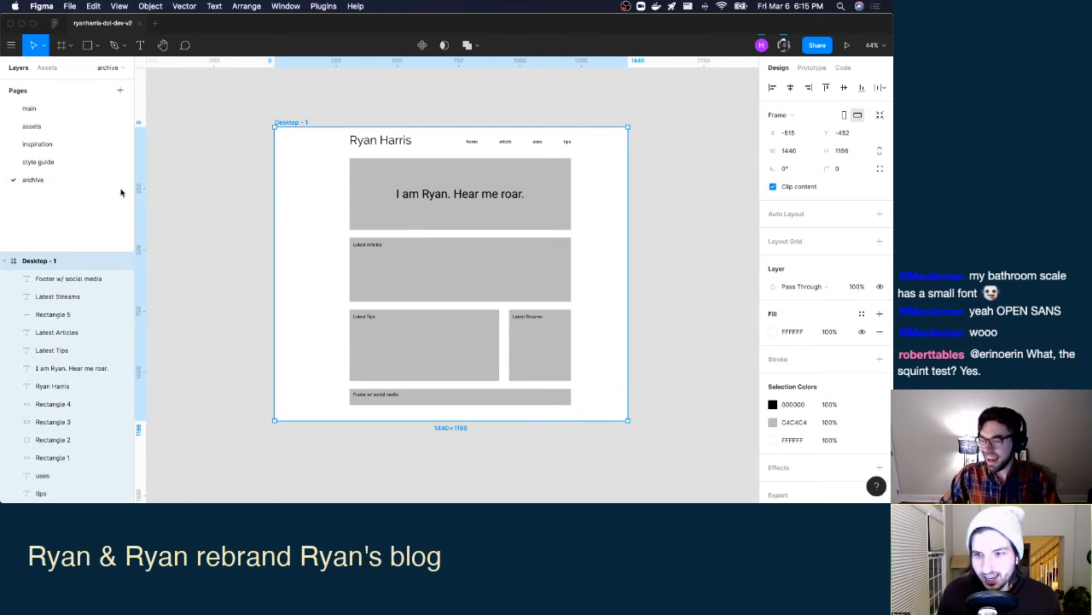
On the main page, replace the Raleway name heading in Desktop - 1 with a copy of the Open Sans SemiBold sample at X 306, Y 14.
click(57, 107)
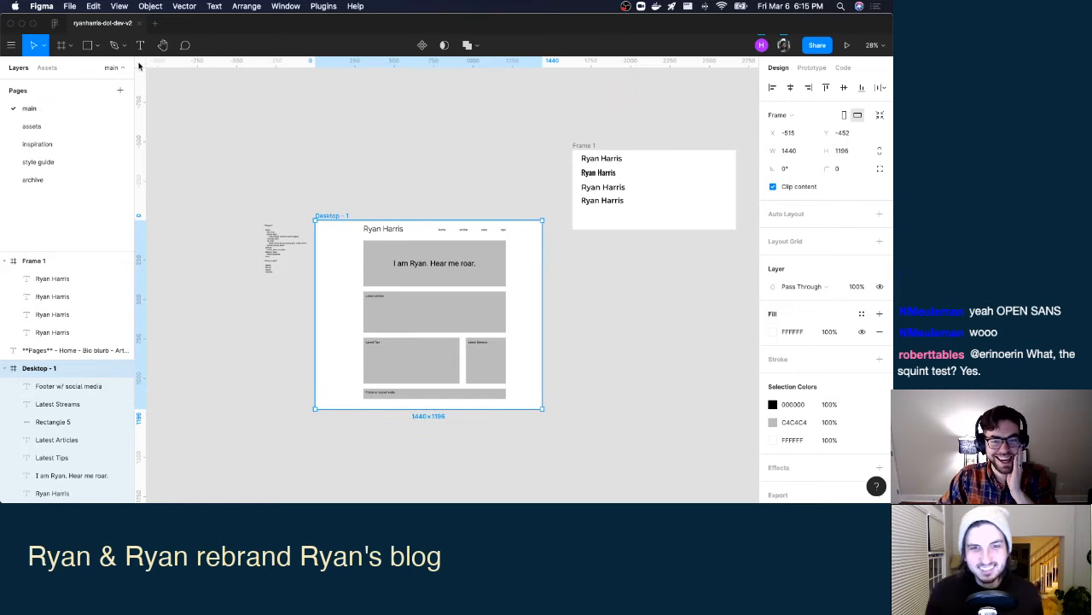
click(384, 231)
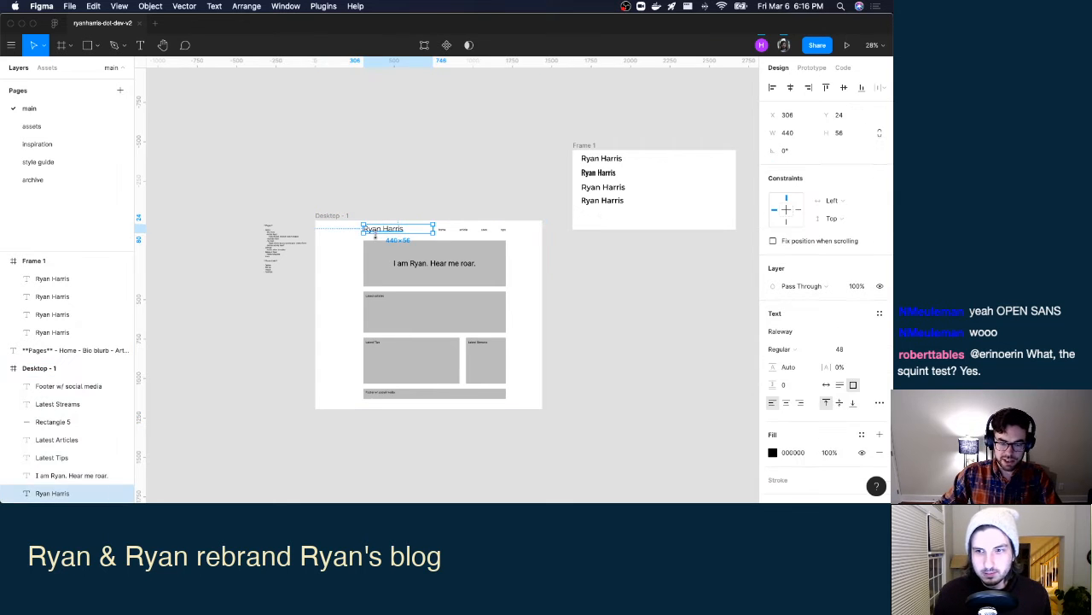
key(BackSpace)
key(super+v)
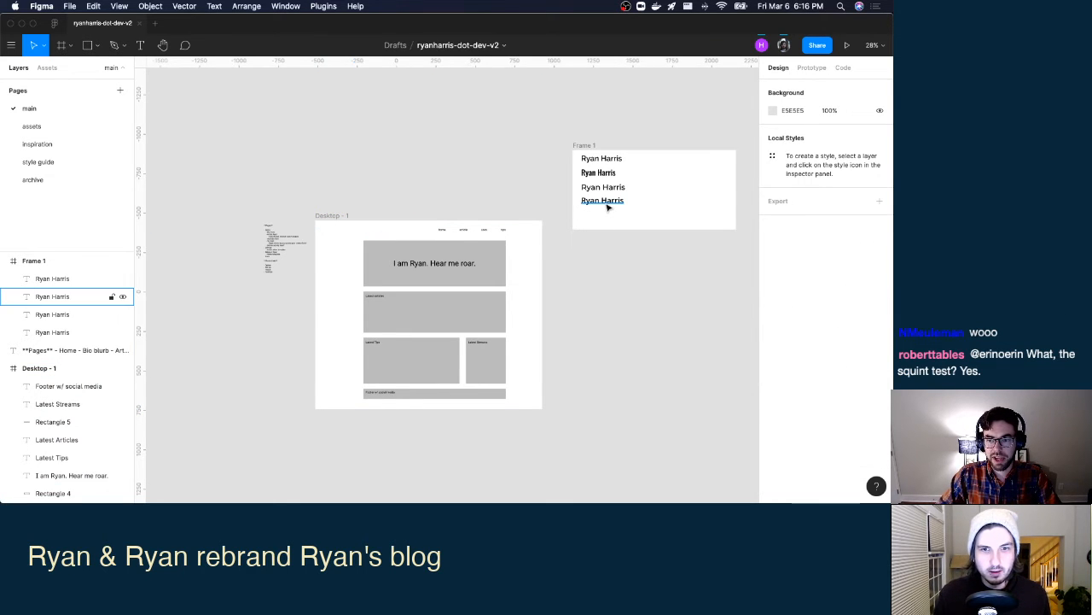
drag(618, 203, 400, 229)
scroll(425, 235, up, 5)
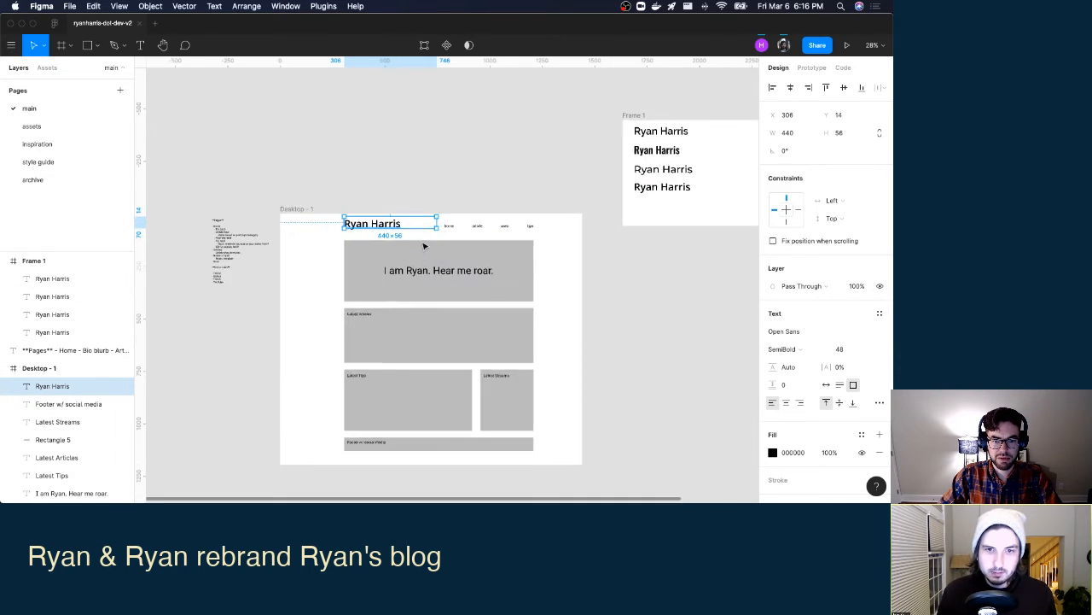
click(475, 125)
scroll(417, 275, down, 3)
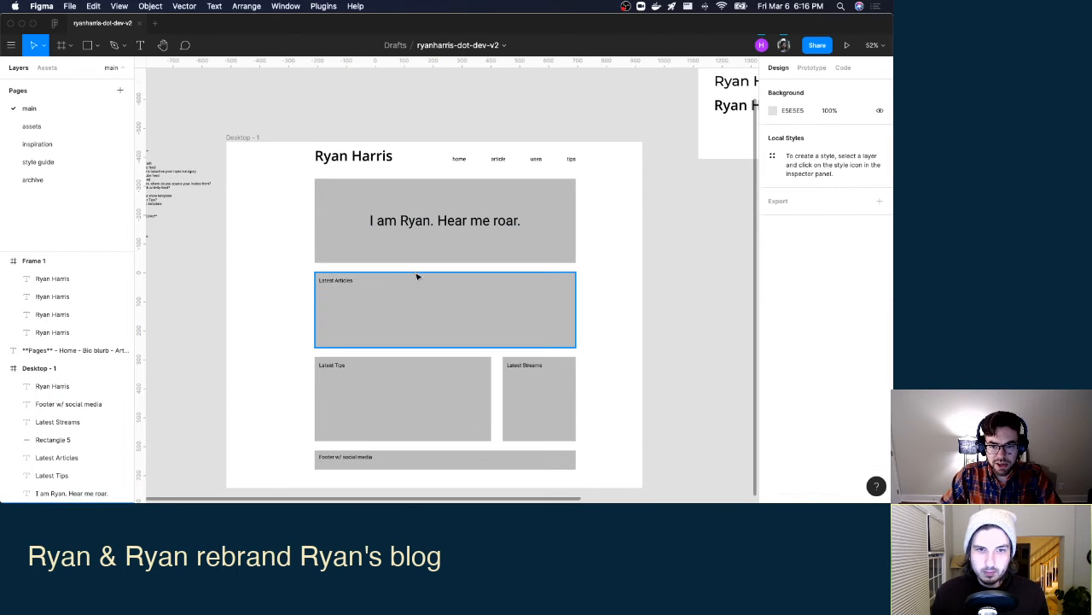
Move all content blocks below the header in Desktop - 1 up by about 25 px, leaving the name heading out of the selection.
drag(282, 219, 536, 476)
shift+click(373, 162)
key(shift+Up)
key(shift+Up)
key(Up)
key(Up)
key(Up)
key(Up)
key(Up)
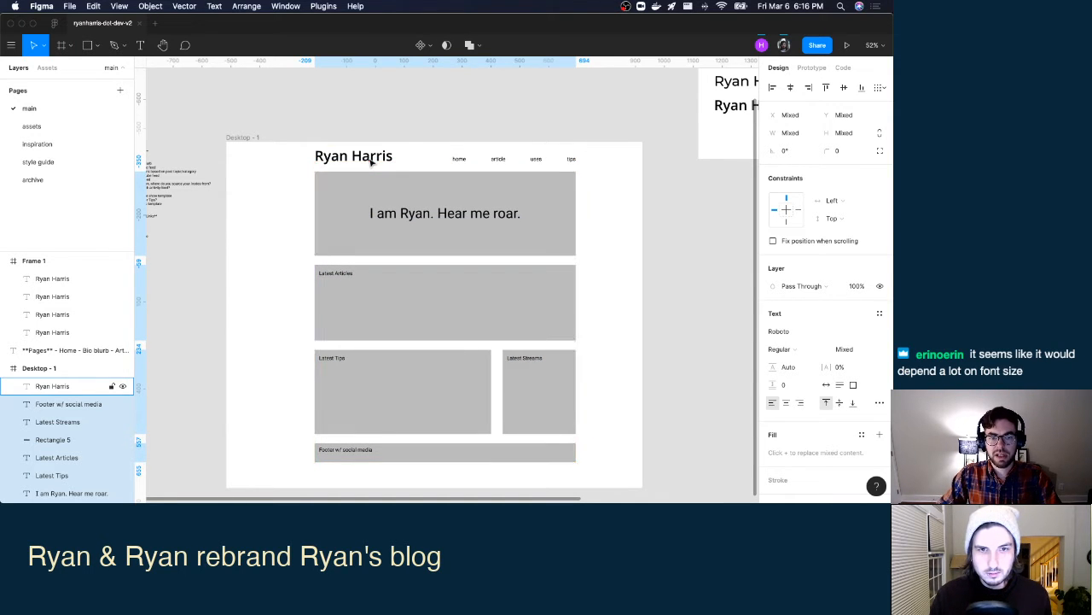
click(419, 110)
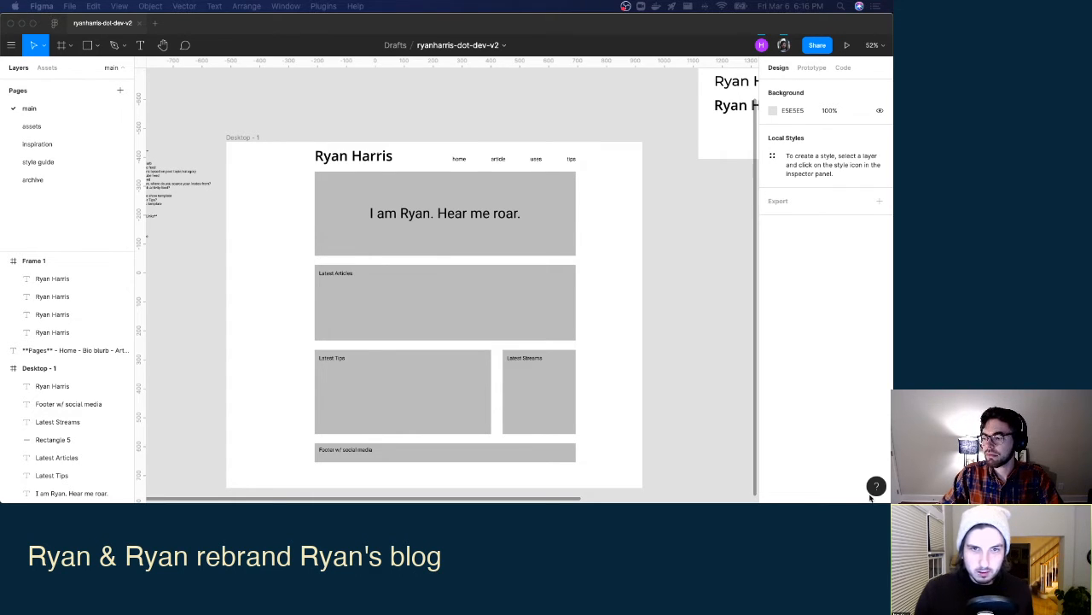
mouse_move(649, 503)
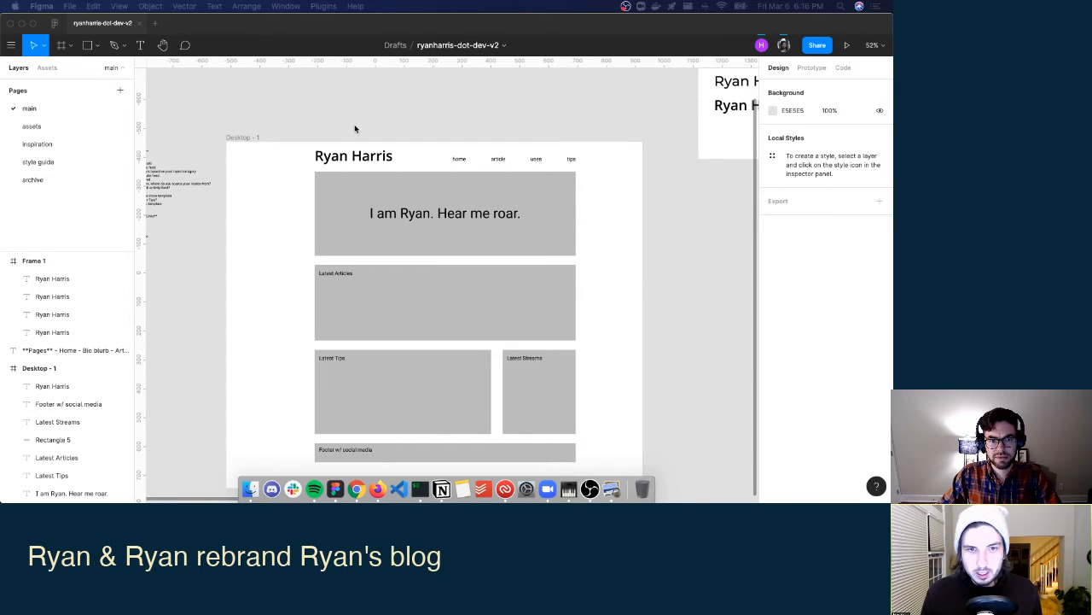
Set the name heading in the Desktop - 1 header to font size 36.
click(372, 160)
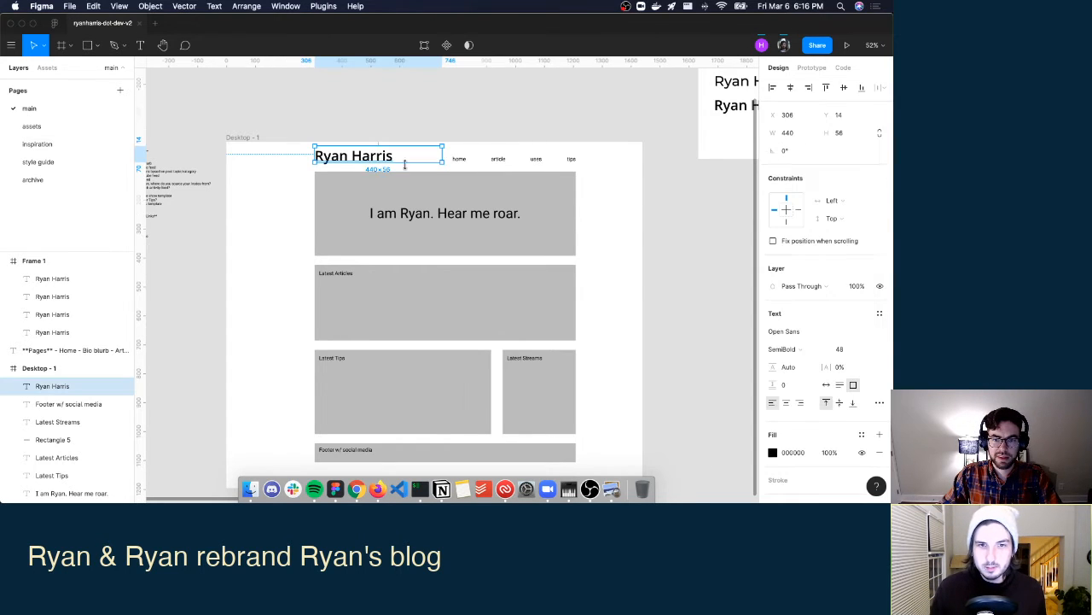
click(869, 350)
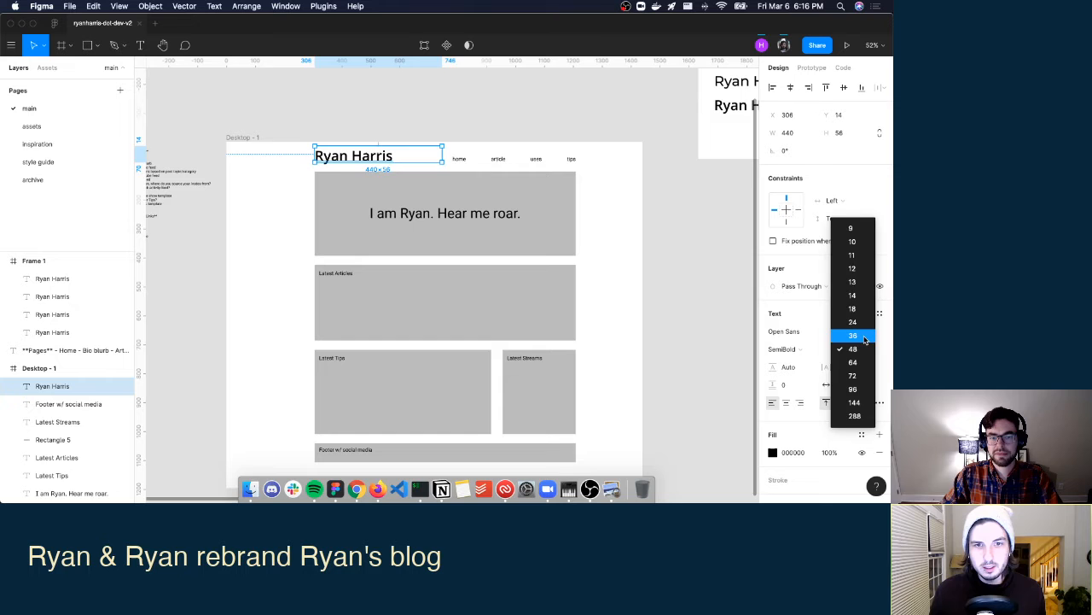
click(864, 336)
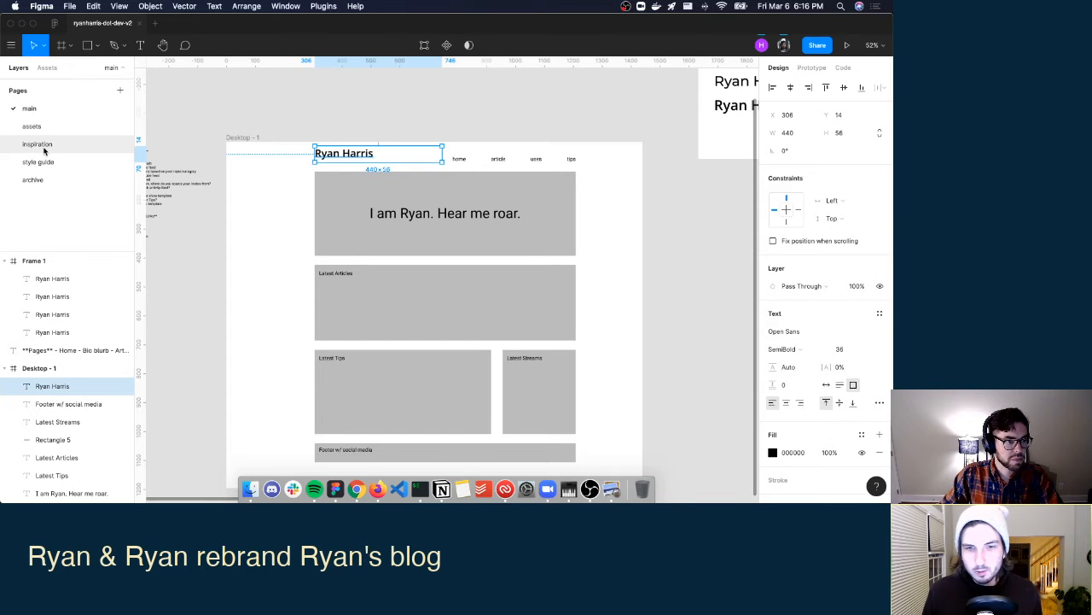
Examine how the reference sites on the inspiration page style the name or logo in their headers.
click(38, 144)
scroll(342, 191, right, 3)
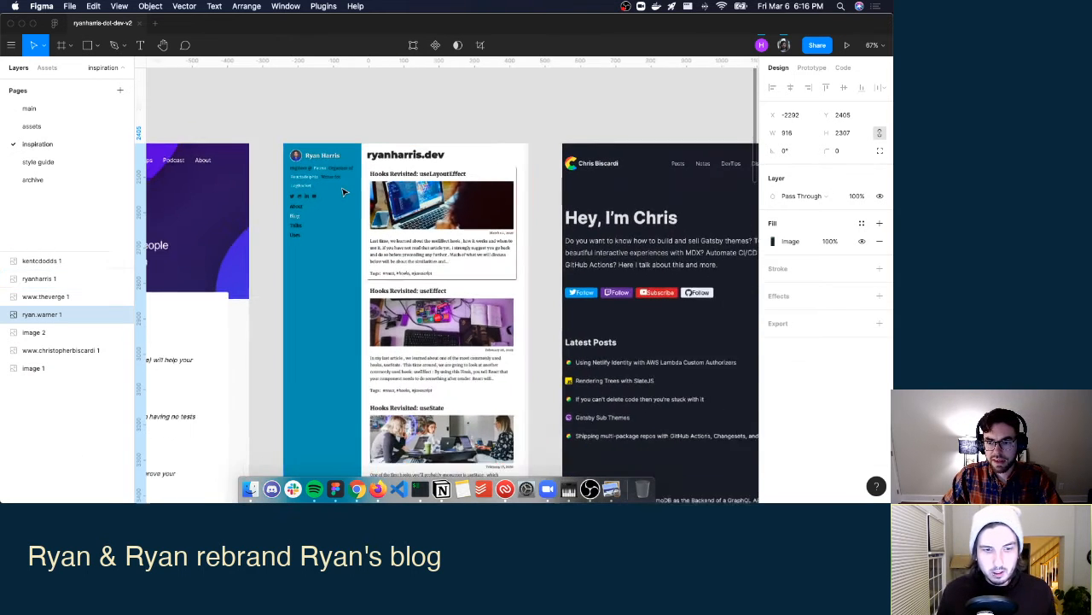
scroll(342, 191, right, 5)
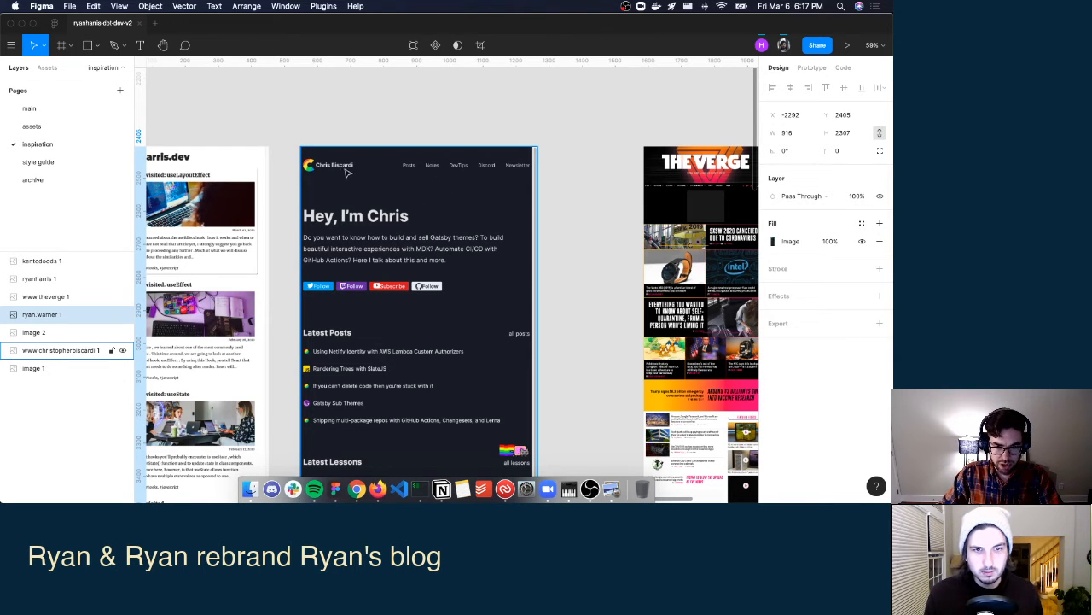
scroll(488, 167, right, 2)
scroll(489, 167, left, 10)
scroll(490, 166, left, 5)
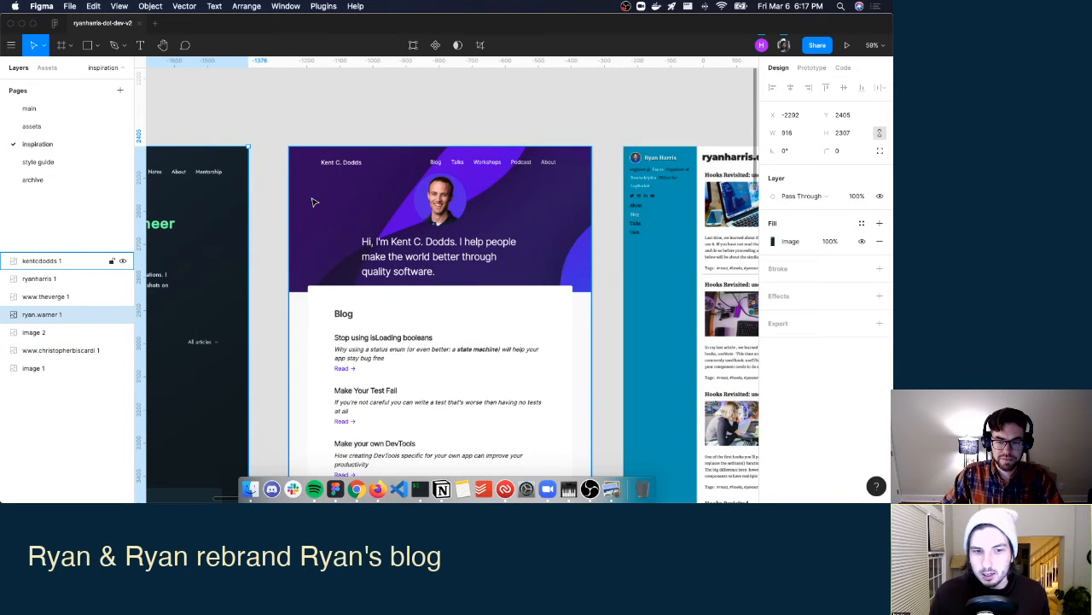
Switch to Chrome and open fauna.com in a new tab to examine its headline typography.
key(ctrl+Up)
click(307, 116)
key(super+t)
text(fauna.com)
key(Return)
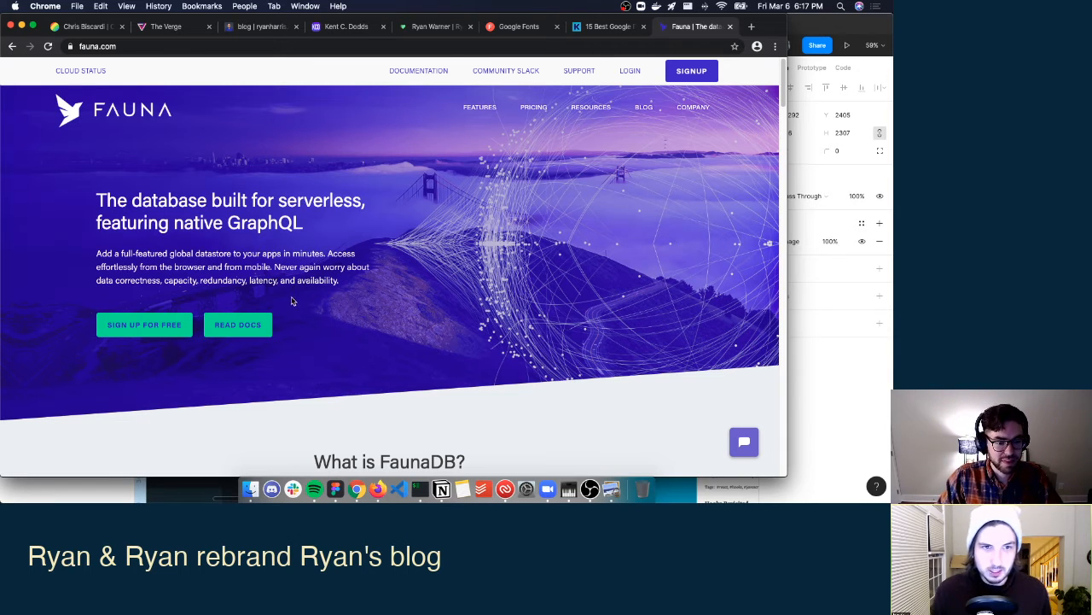
drag(359, 282, 322, 232)
click(60, 195)
click(323, 231)
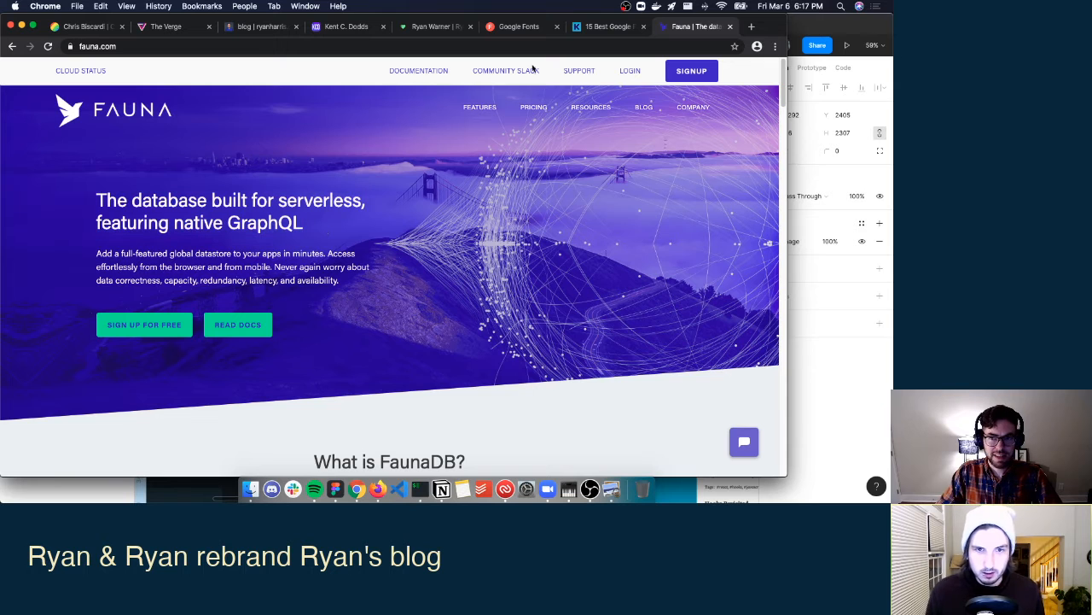
Load netlify.com in the same tab to examine its hero headline, and return to fauna.com.
click(146, 45)
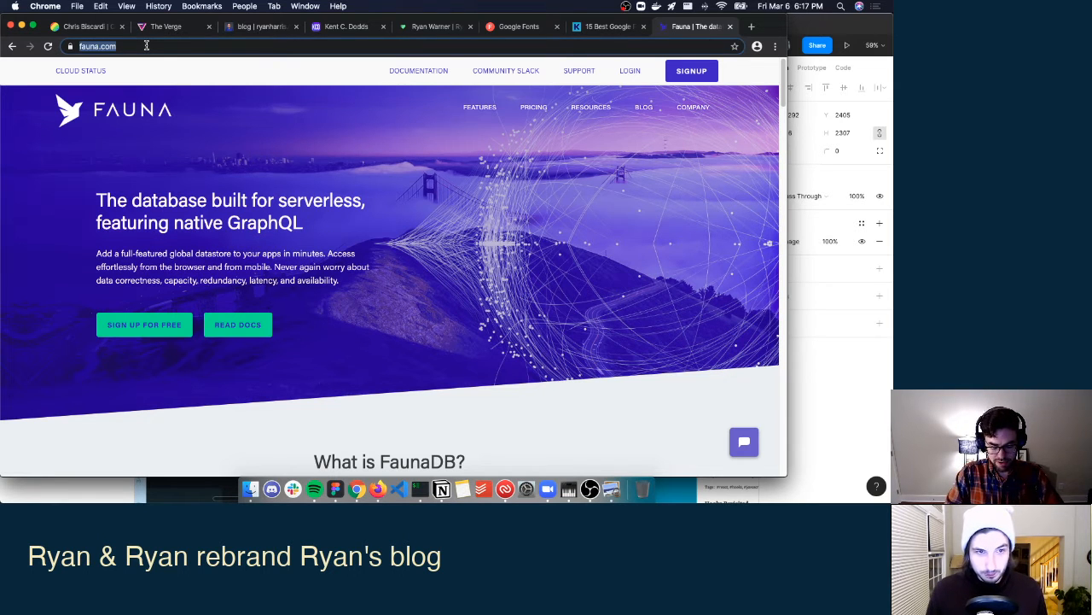
text(netlify.c)
key(Return)
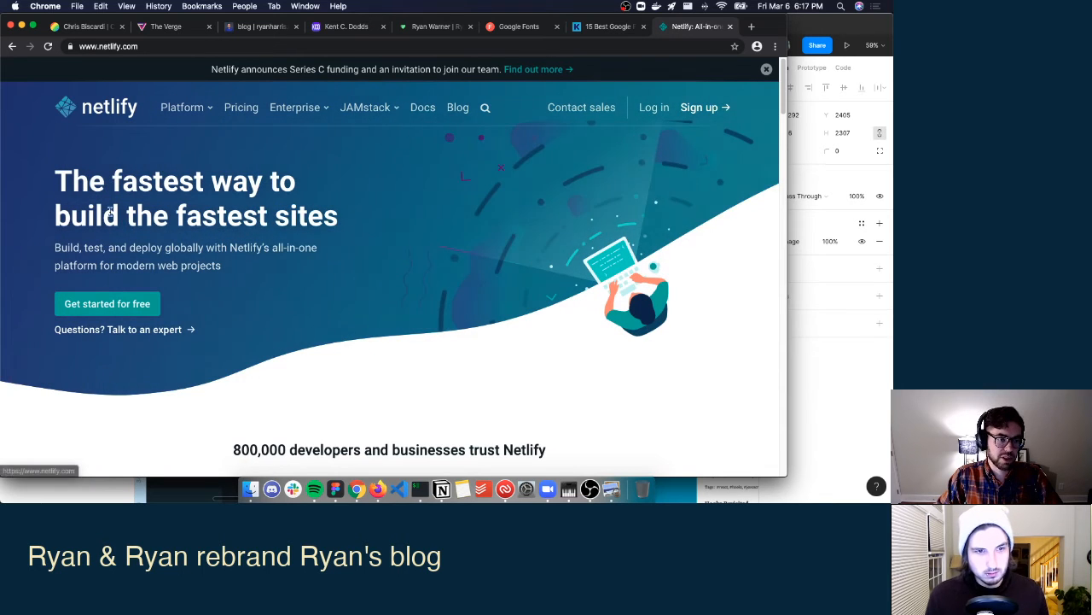
drag(54, 181, 355, 217)
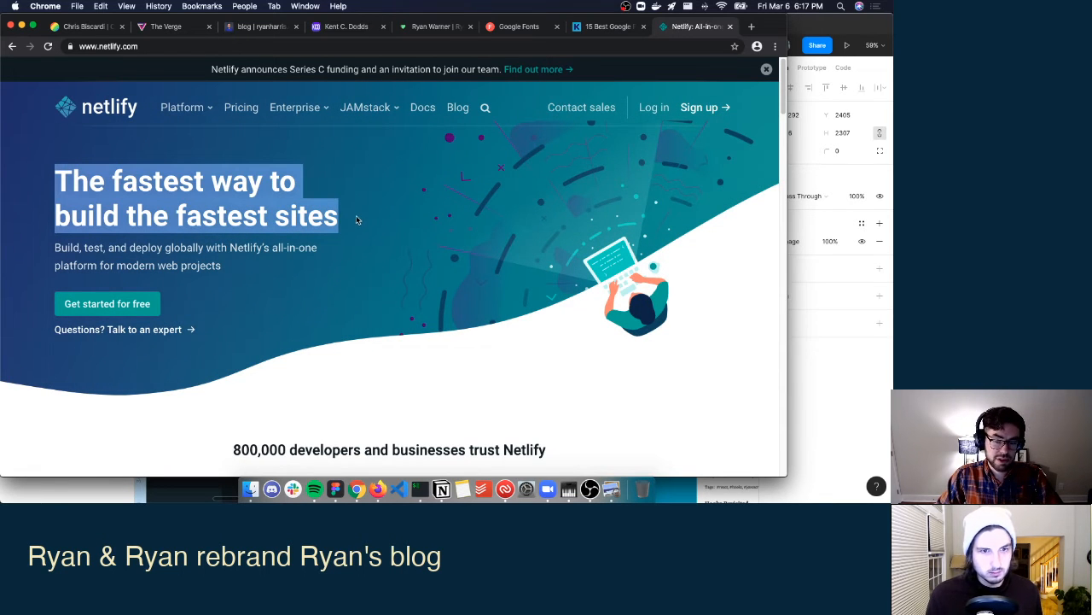
key(super+[)
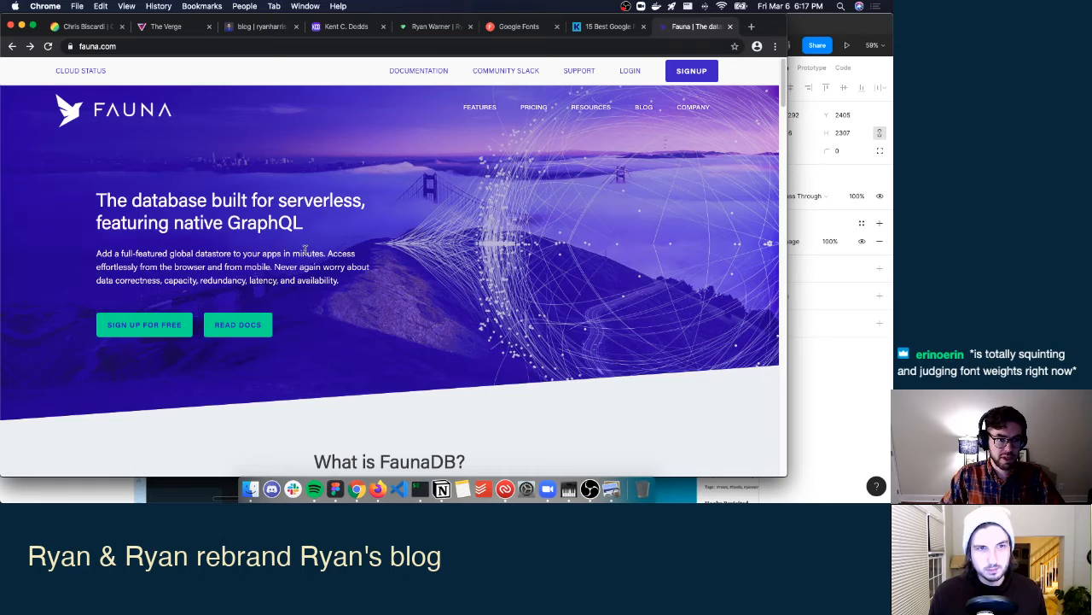
Open netlify.com in its own window side by side with fauna.com and dismiss its announcement banner to compare both hero sections.
key(super+t)
text(net)
key(Return)
drag(698, 30, 713, 160)
key(ctrl+alt+Right)
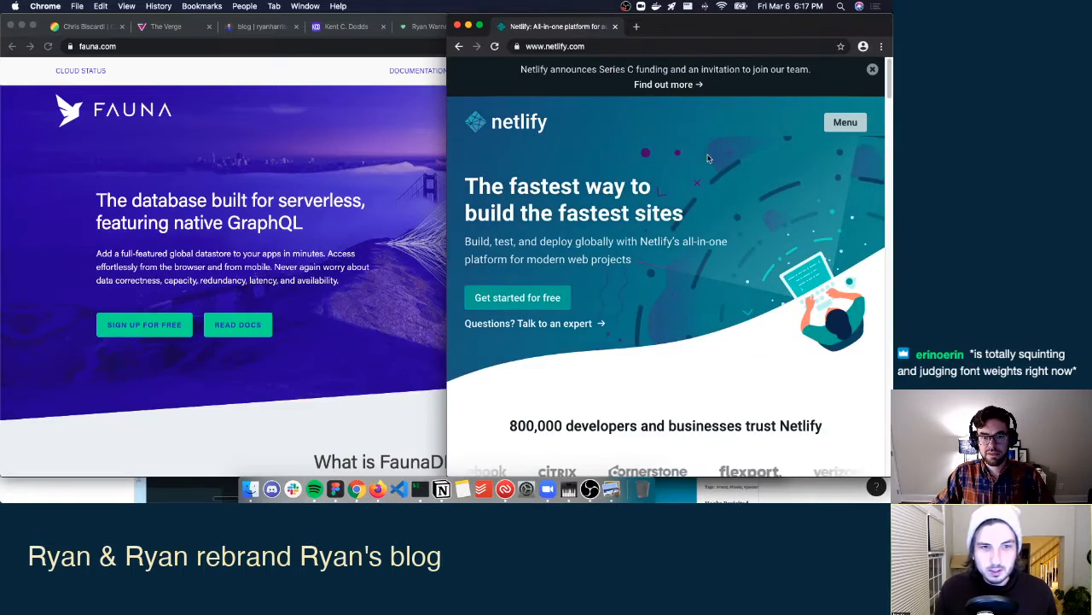
click(373, 168)
key(ctrl+alt+Left)
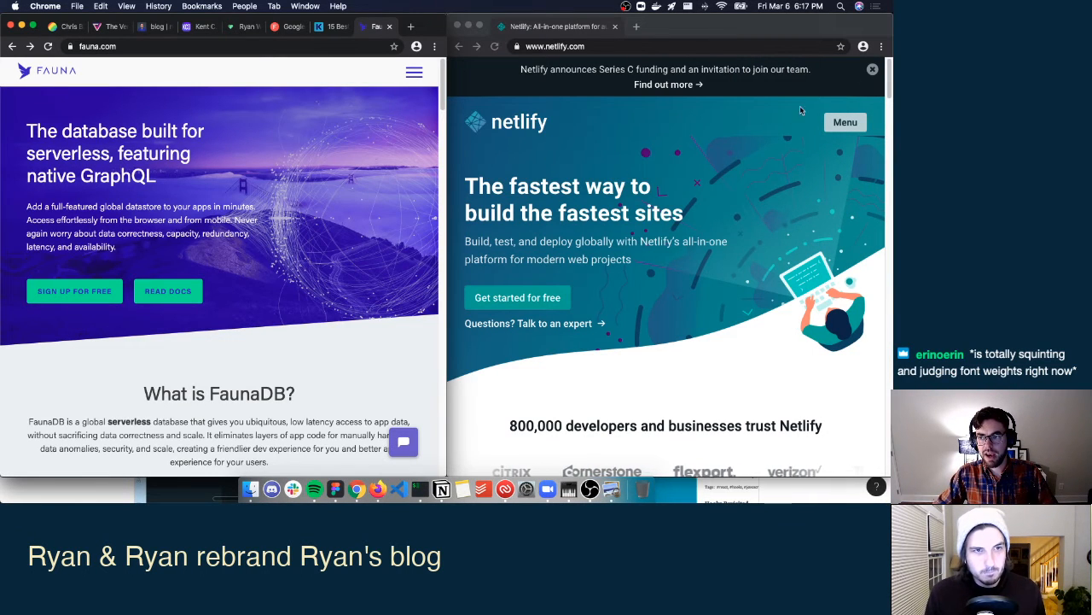
click(873, 68)
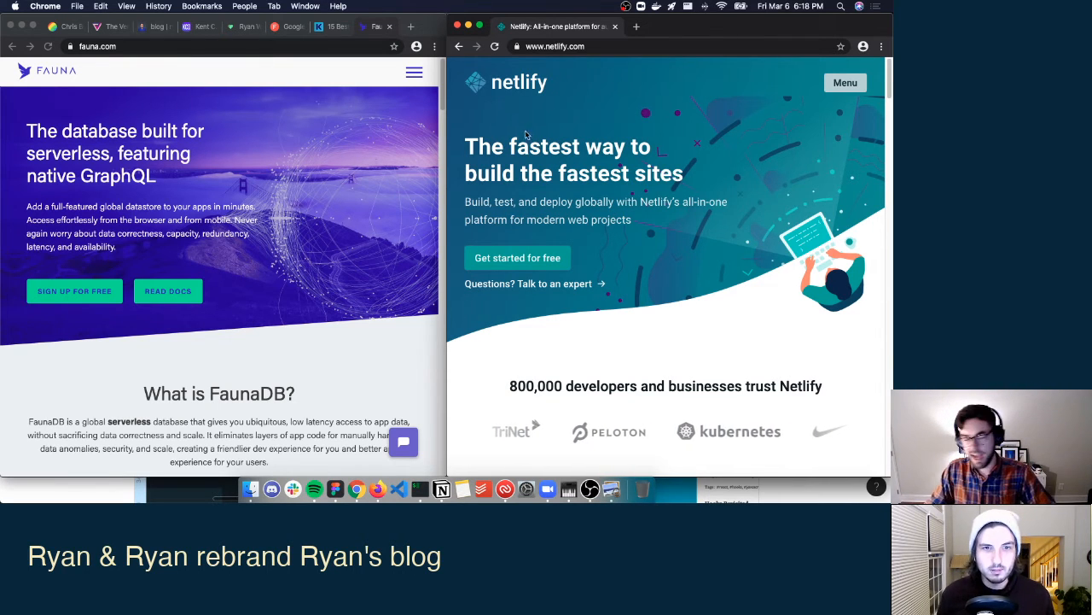
Switch back to Figma and open the main page of the design file.
key(ctrl+Up)
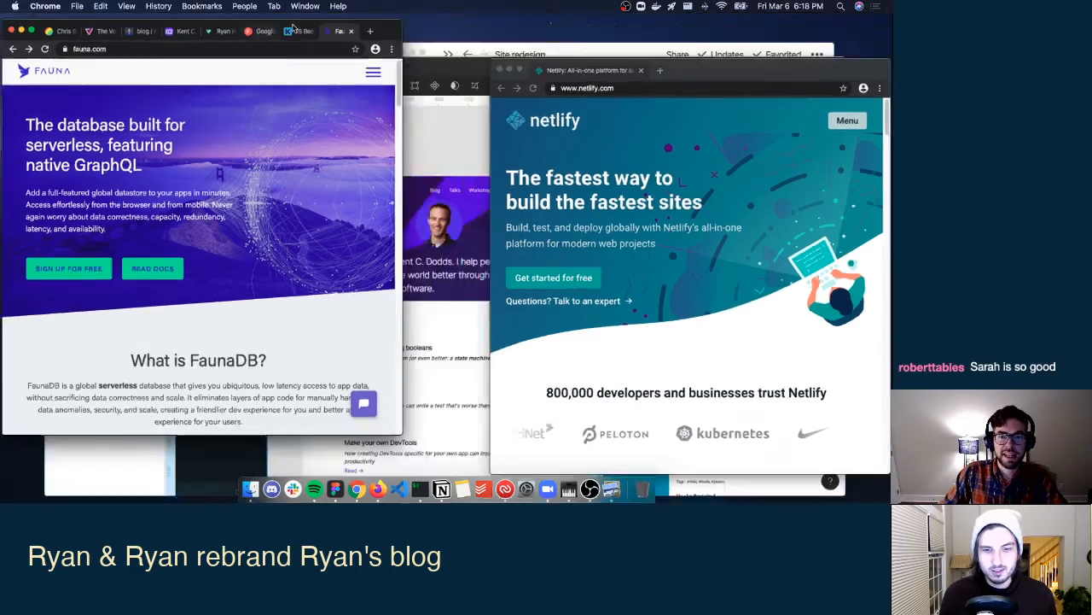
click(679, 312)
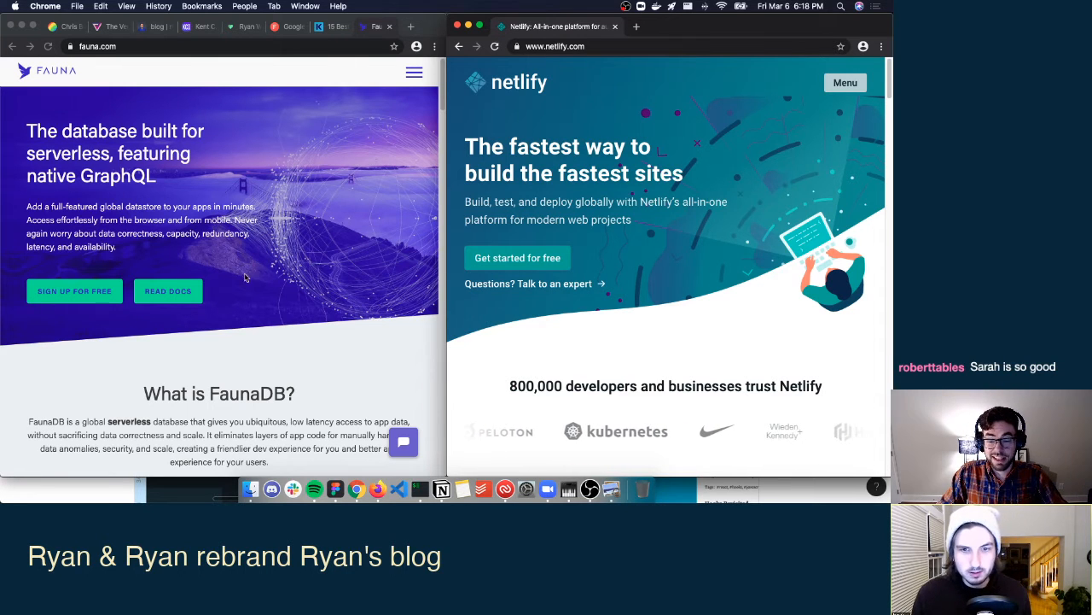
key(ctrl+Up)
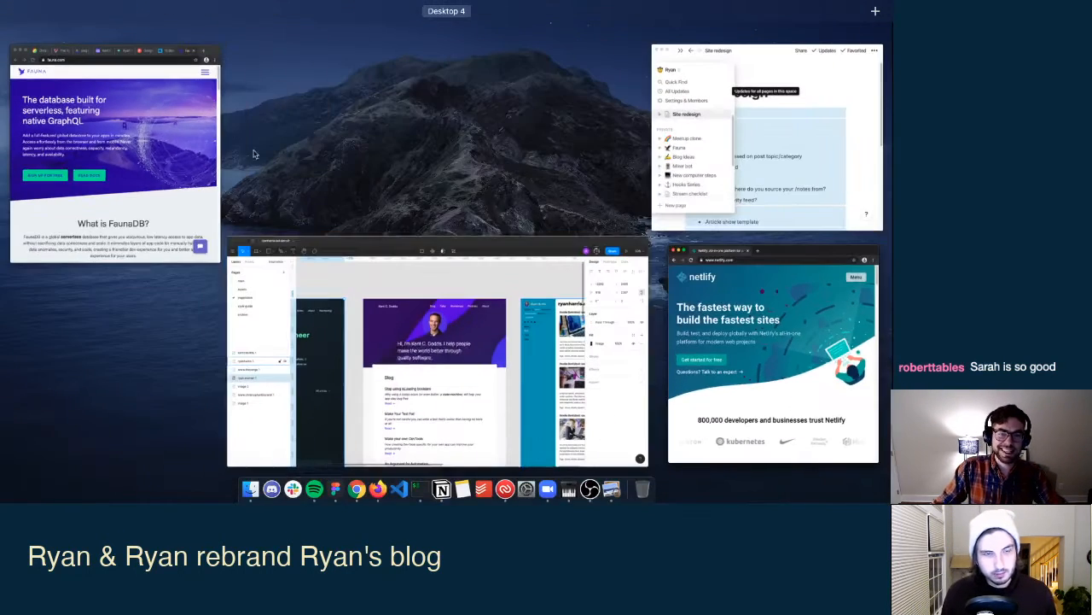
click(403, 408)
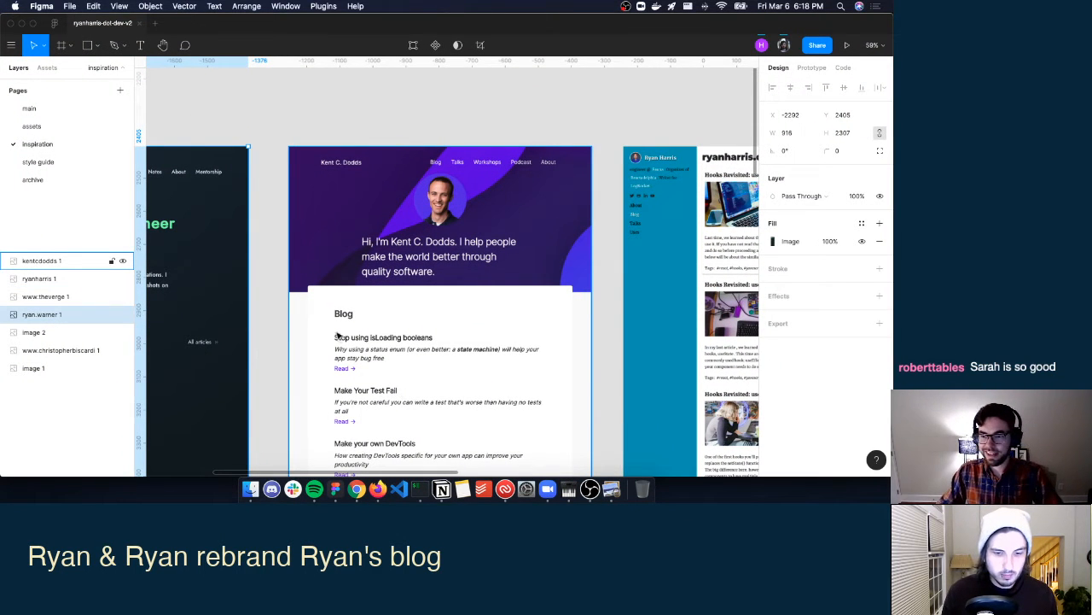
click(60, 110)
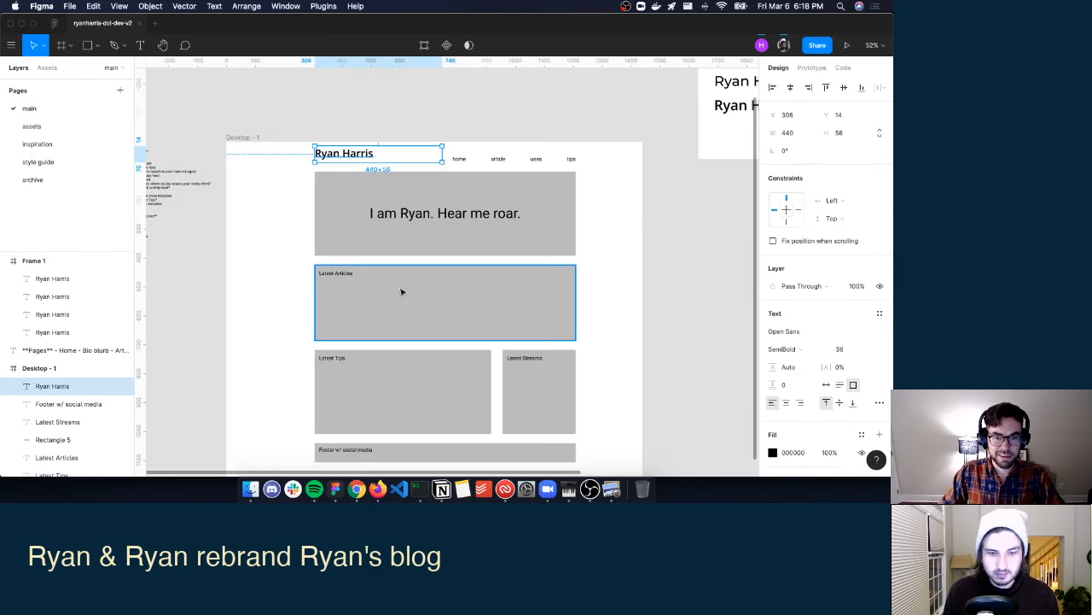
Set the name heading in Desktop - 1 to font size 24 and move it down slightly, level with the navigation links.
scroll(414, 287, down, 3)
scroll(414, 287, up, 6)
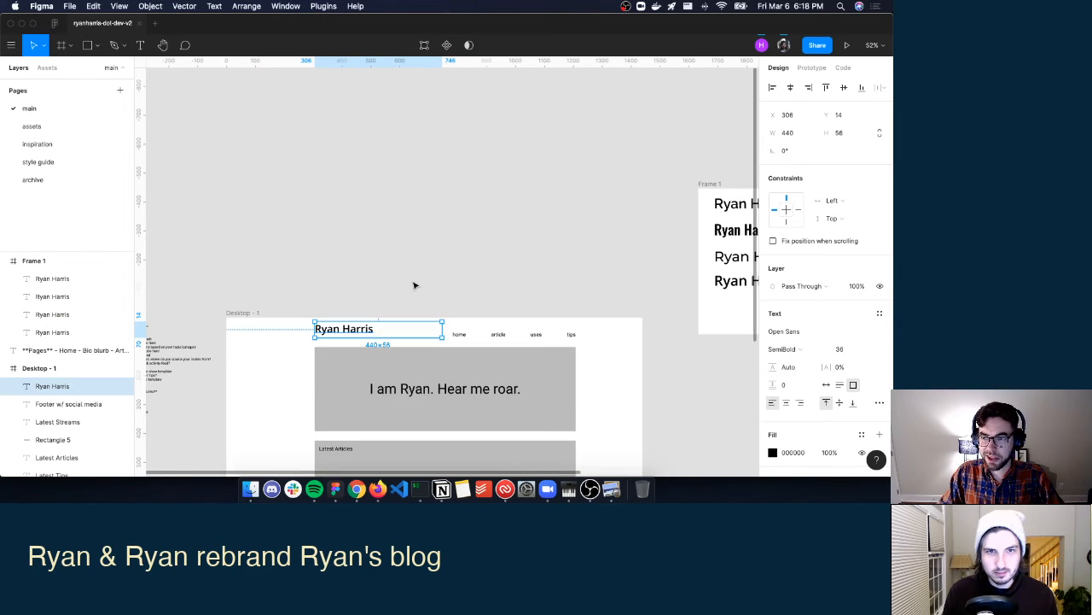
scroll(414, 287, down, 3)
scroll(414, 287, down, 3)
scroll(415, 283, up, 3)
scroll(415, 282, down, 3)
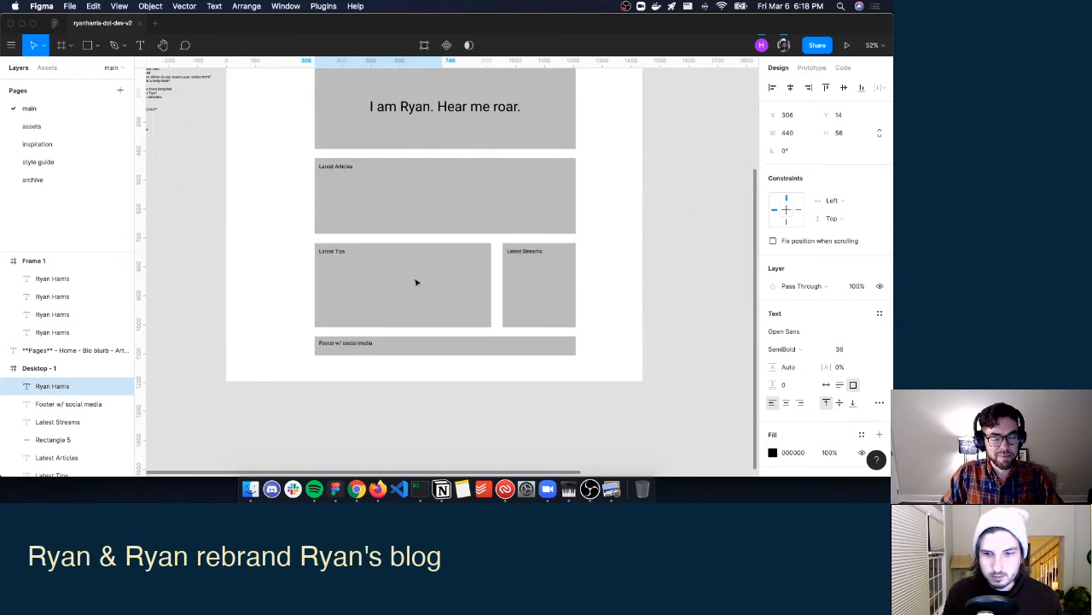
scroll(417, 282, up, 2)
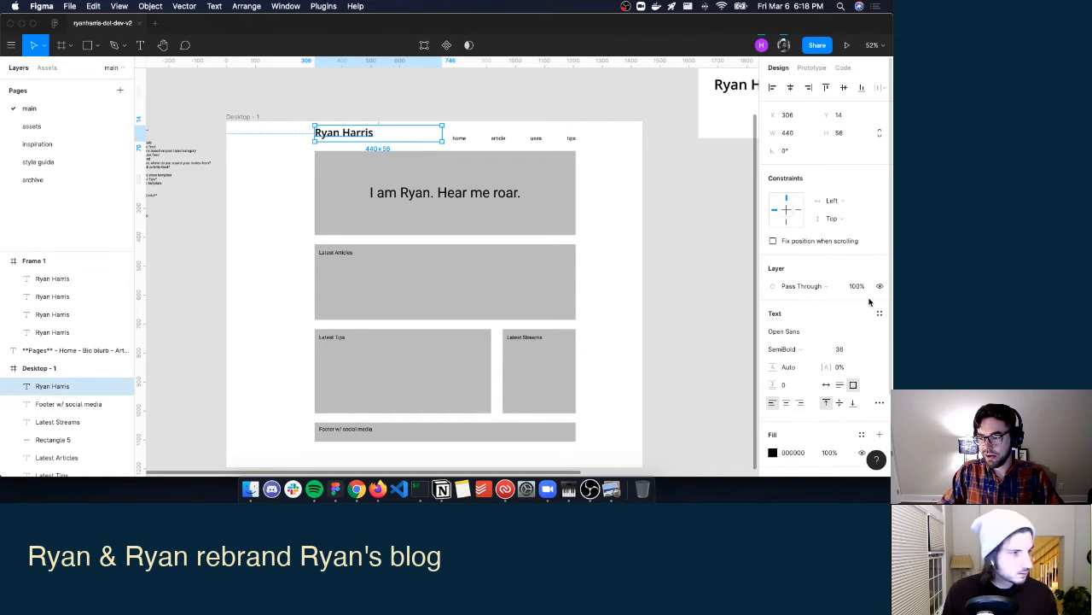
click(864, 349)
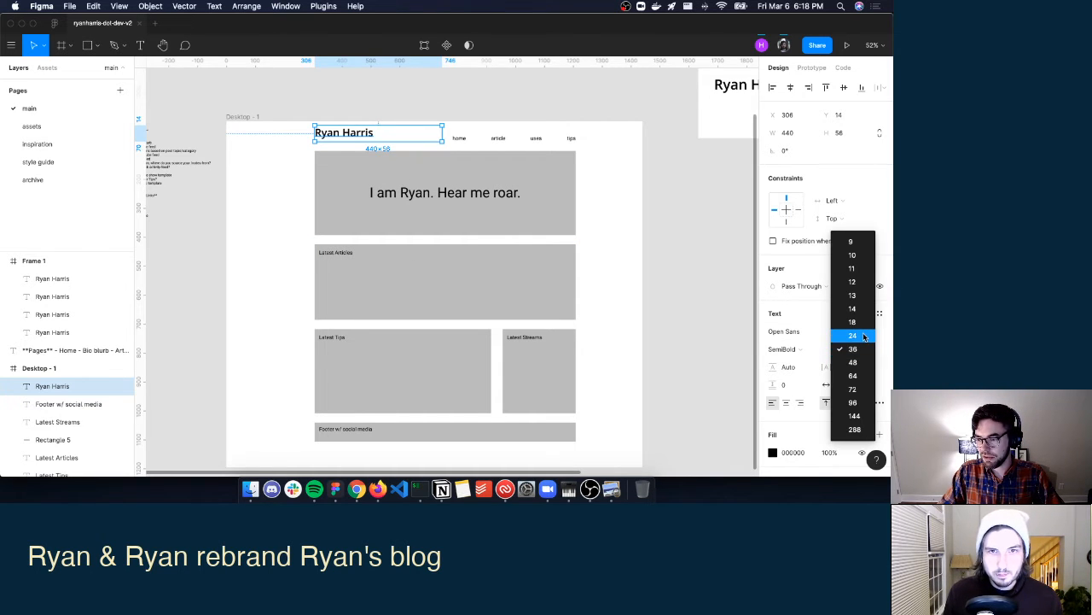
click(839, 333)
click(426, 94)
drag(336, 131, 334, 138)
click(353, 111)
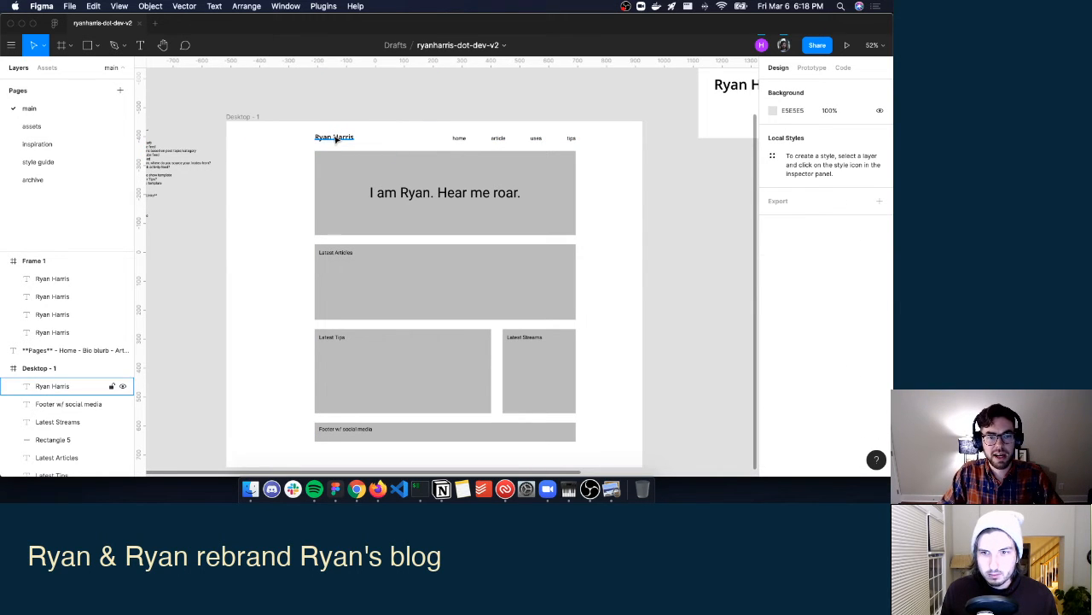
click(413, 199)
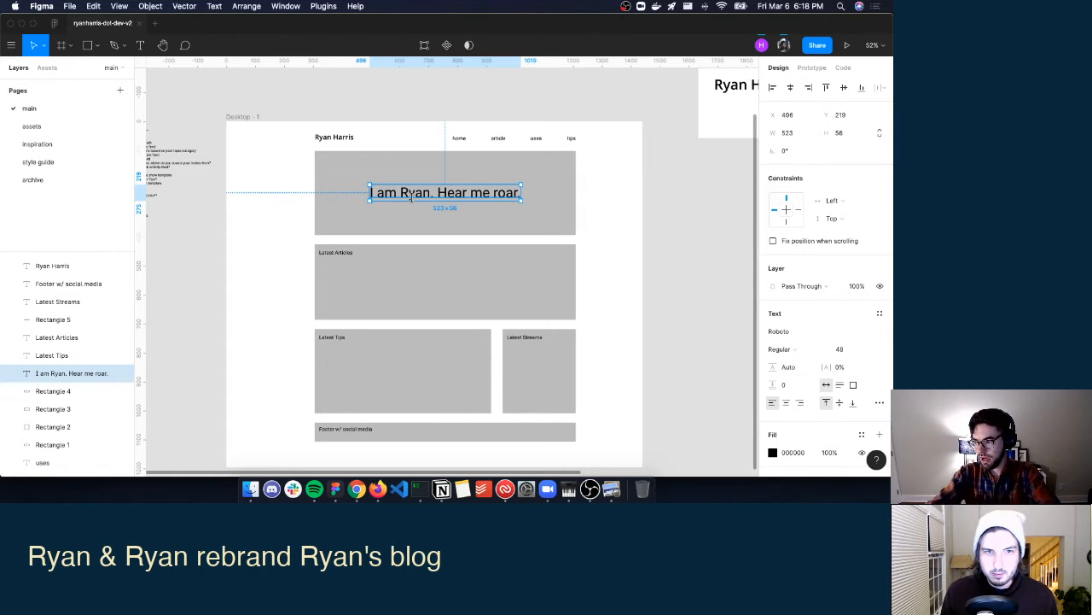
click(469, 102)
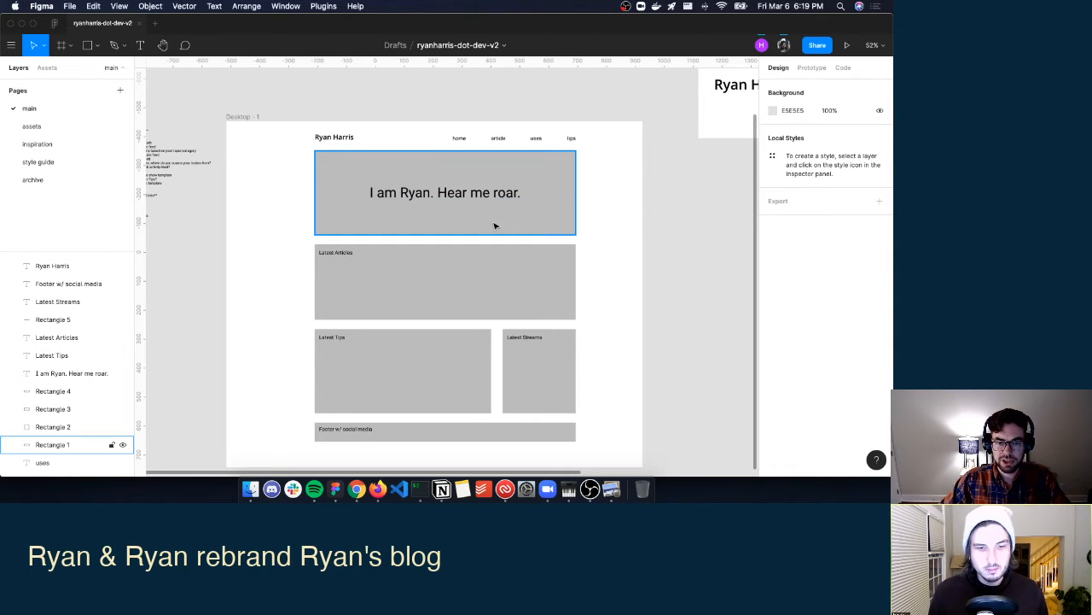
scroll(351, 177, down, 4)
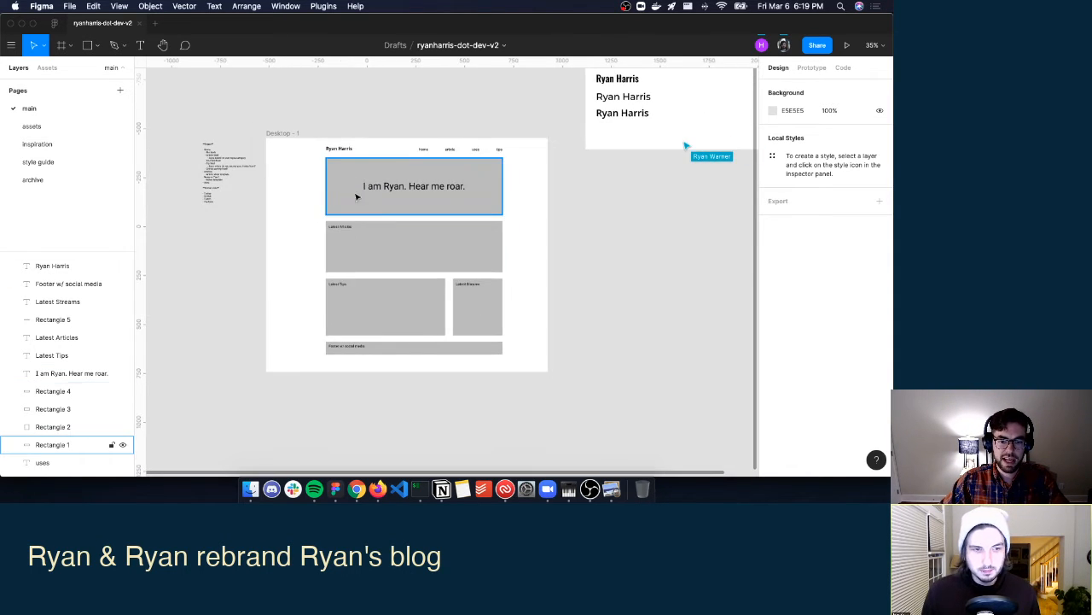
Draw a new frame about 1260 × 920 in the empty canvas area above Desktop - 1.
scroll(460, 153, up, 5)
click(61, 44)
drag(241, 115, 488, 298)
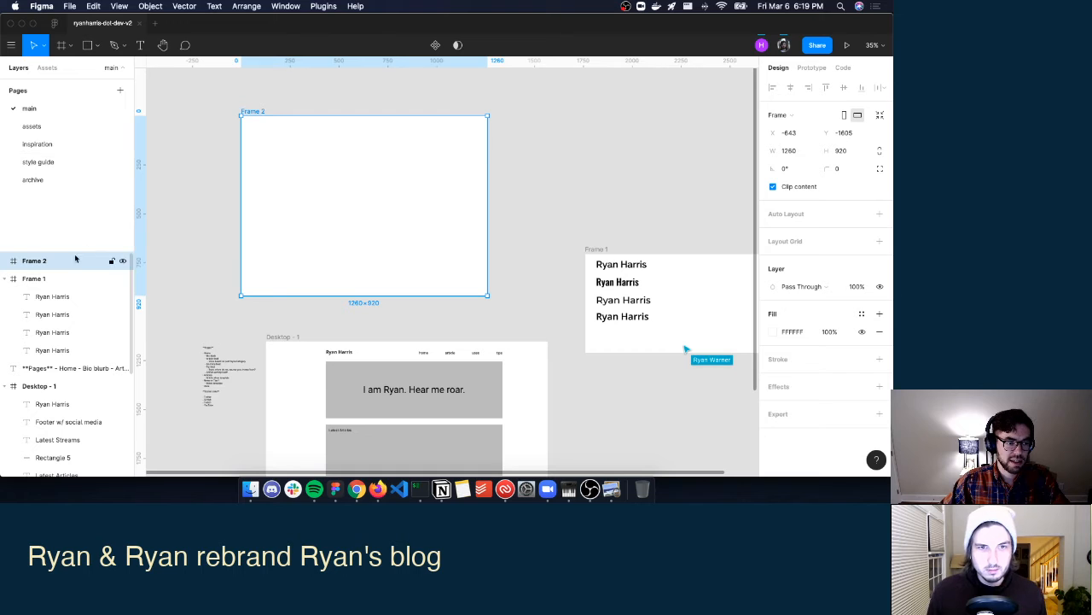
In Frame 2, draw an ellipse about 329 × 320 and a diagonal line about 783 long from the frame's lower-left corner toward it.
click(99, 46)
click(88, 110)
drag(373, 162, 438, 225)
click(97, 45)
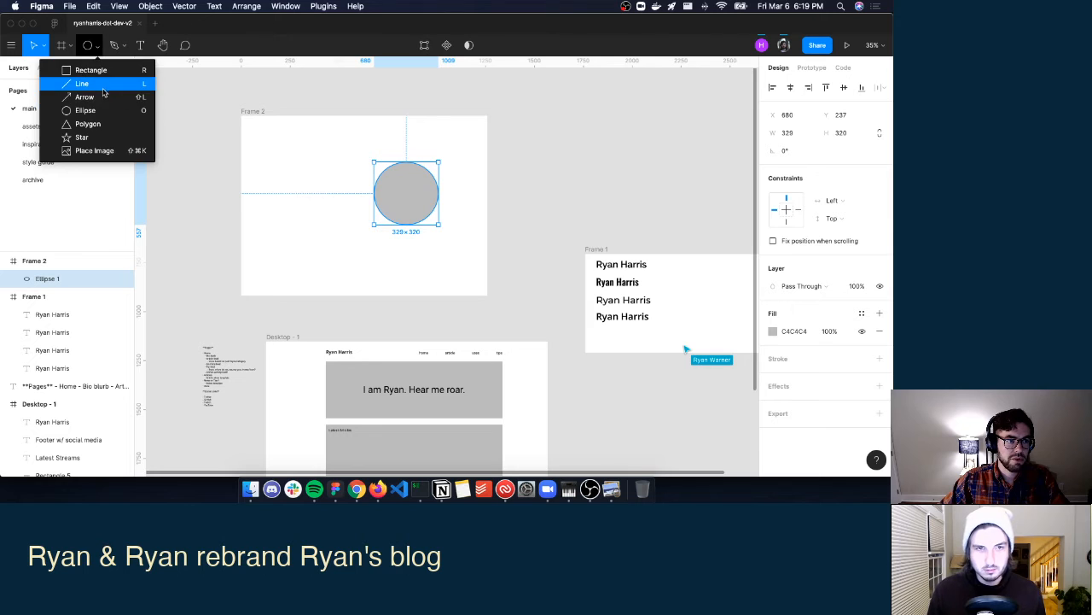
click(81, 82)
drag(240, 295, 370, 213)
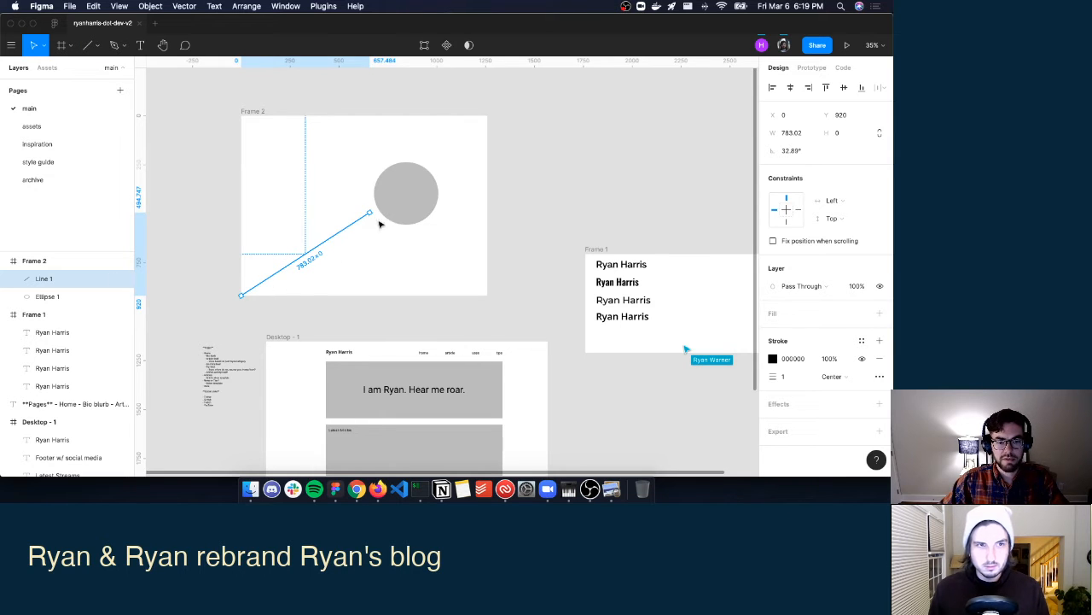
click(596, 131)
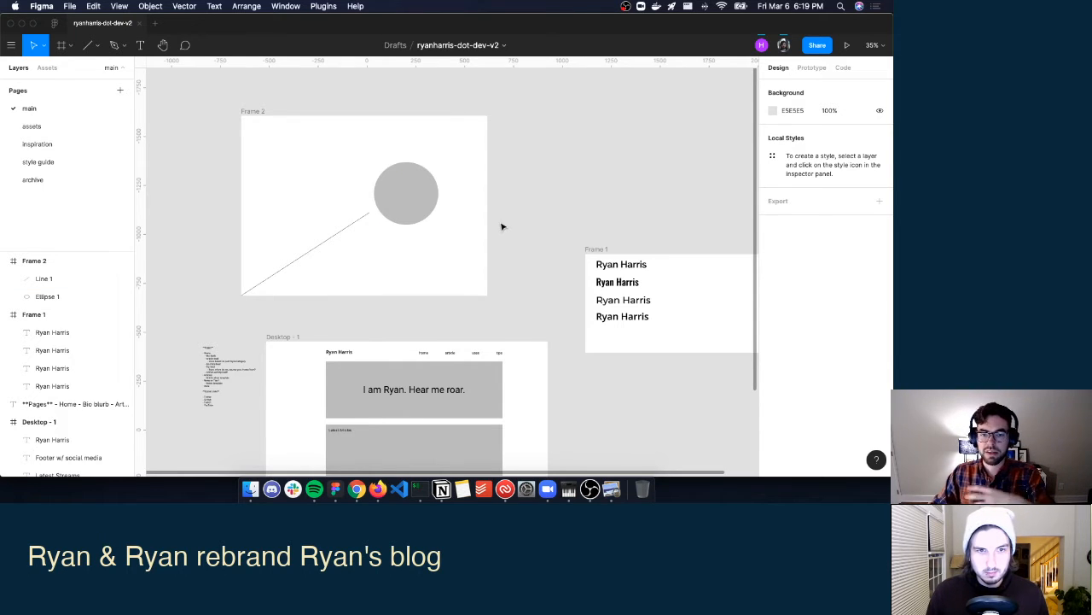
Delete Frame 2 together with the ellipse and line inside it.
drag(526, 157, 195, 206)
click(255, 118)
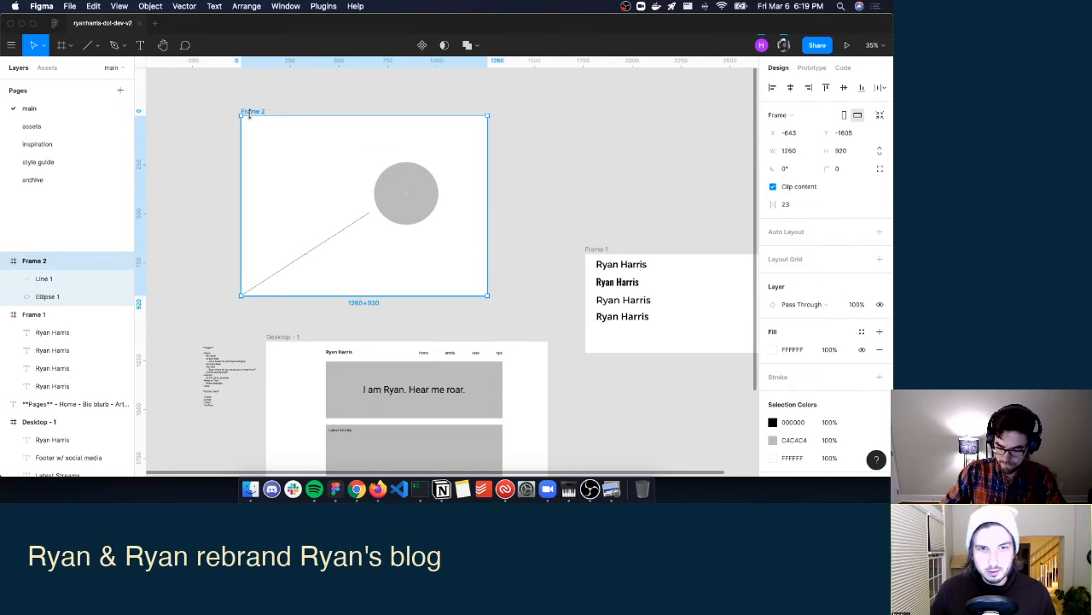
key(Delete)
scroll(389, 176, down, 5)
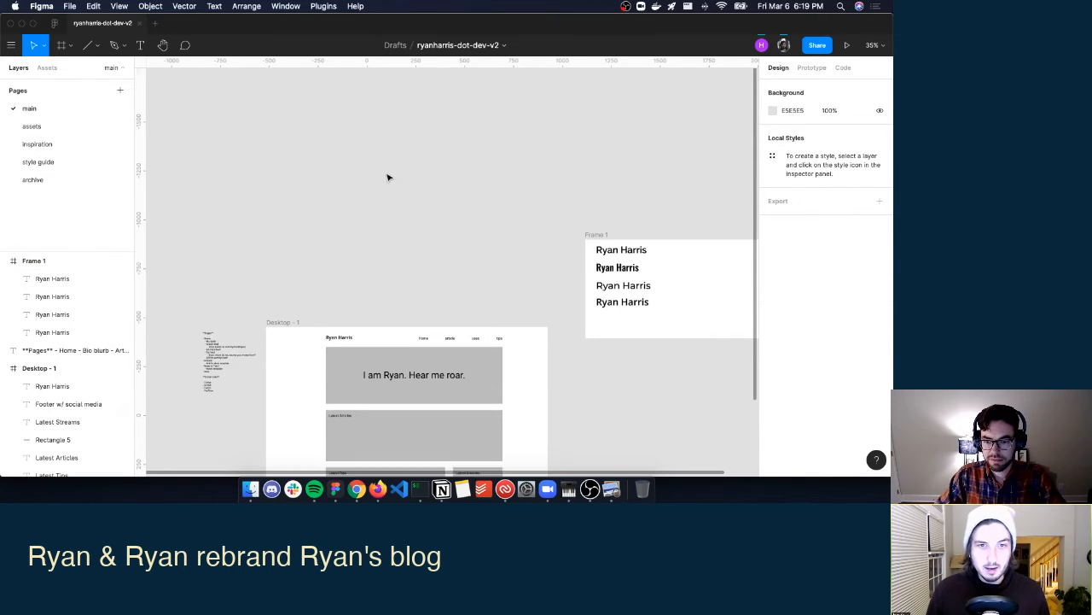
scroll(389, 179, down, 3)
scroll(390, 178, up, 4)
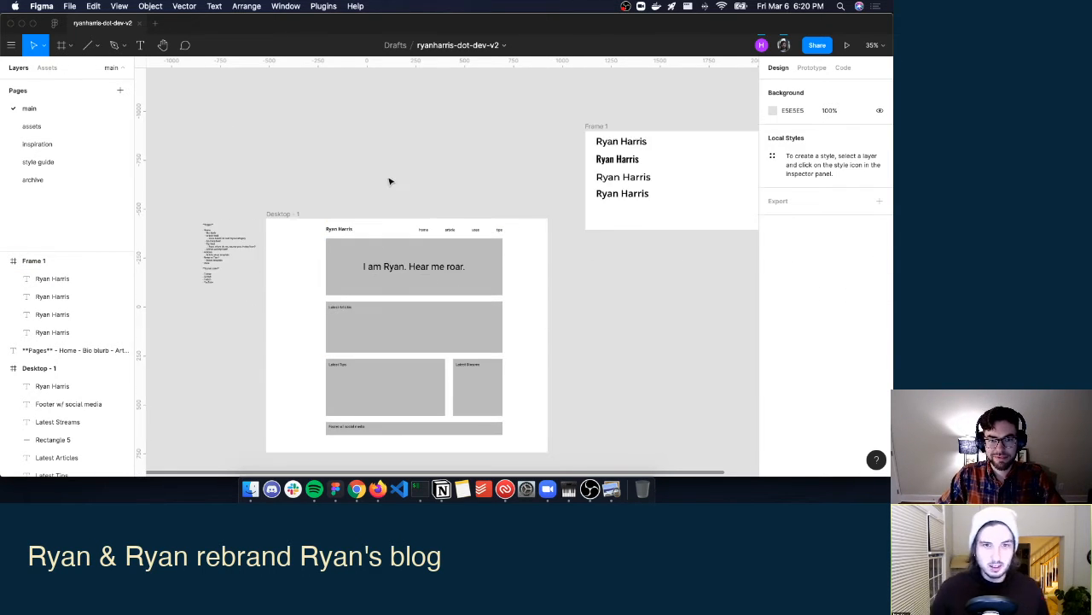
Replace the hero text in Desktop - 1 with a short first-name greeting and clear it again, leaving the text box empty.
scroll(389, 178, down, 3)
scroll(422, 297, up, 4)
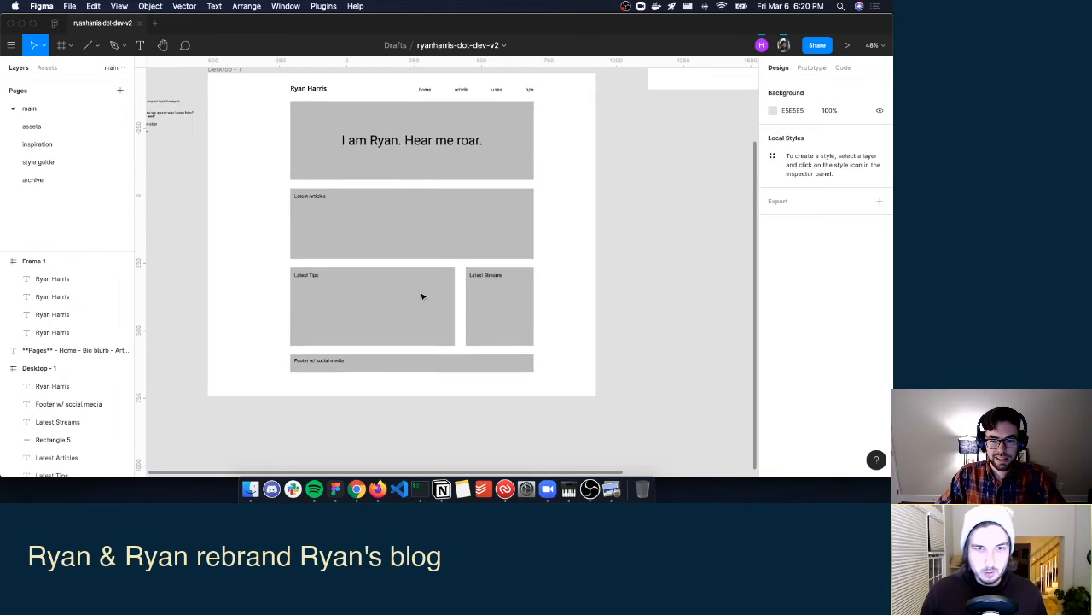
scroll(422, 295, up, 1)
scroll(341, 281, up, 2)
scroll(341, 282, down, 1)
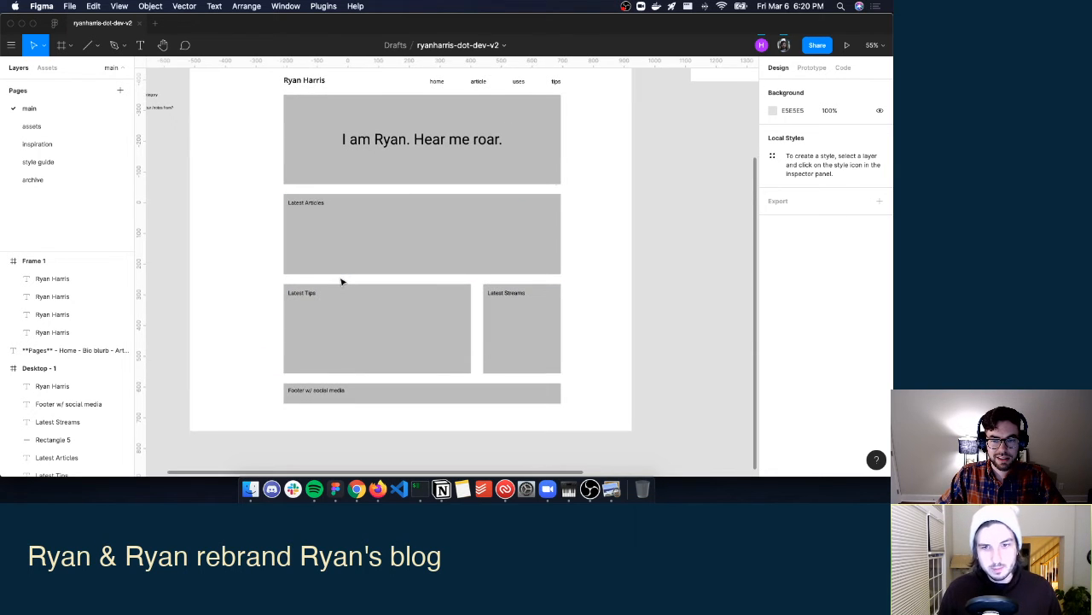
scroll(341, 282, up, 2)
scroll(342, 282, up, 1)
scroll(341, 282, up, 1)
scroll(342, 282, down, 2)
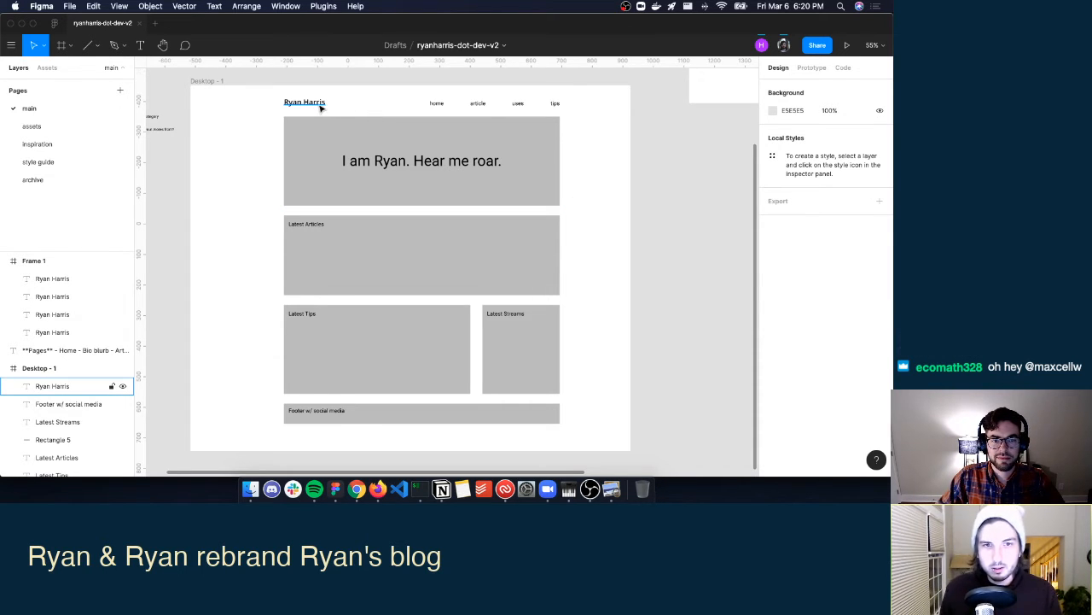
click(378, 155)
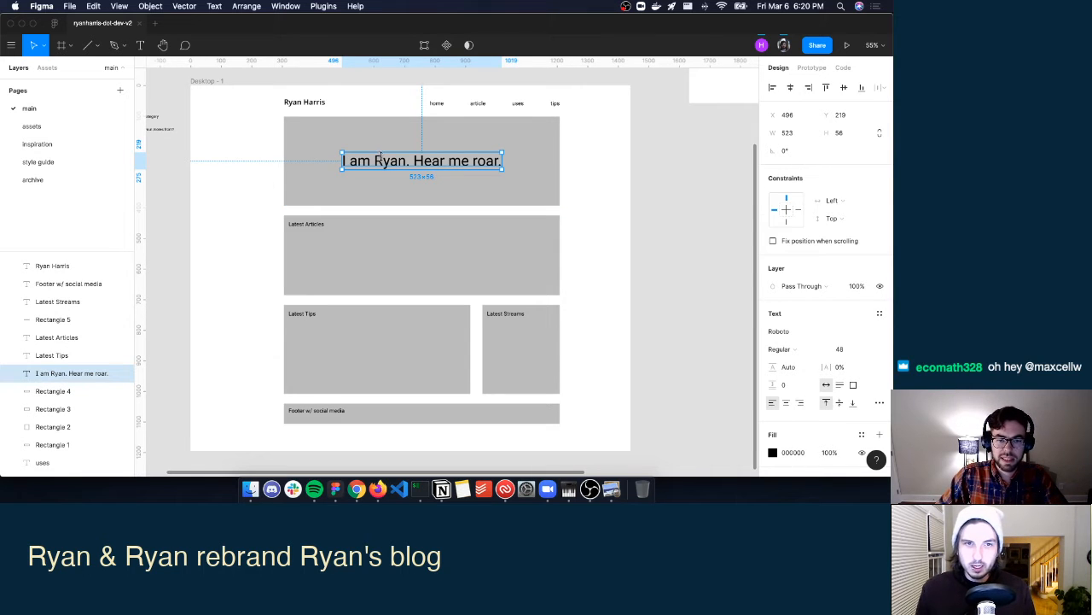
double_click(379, 157)
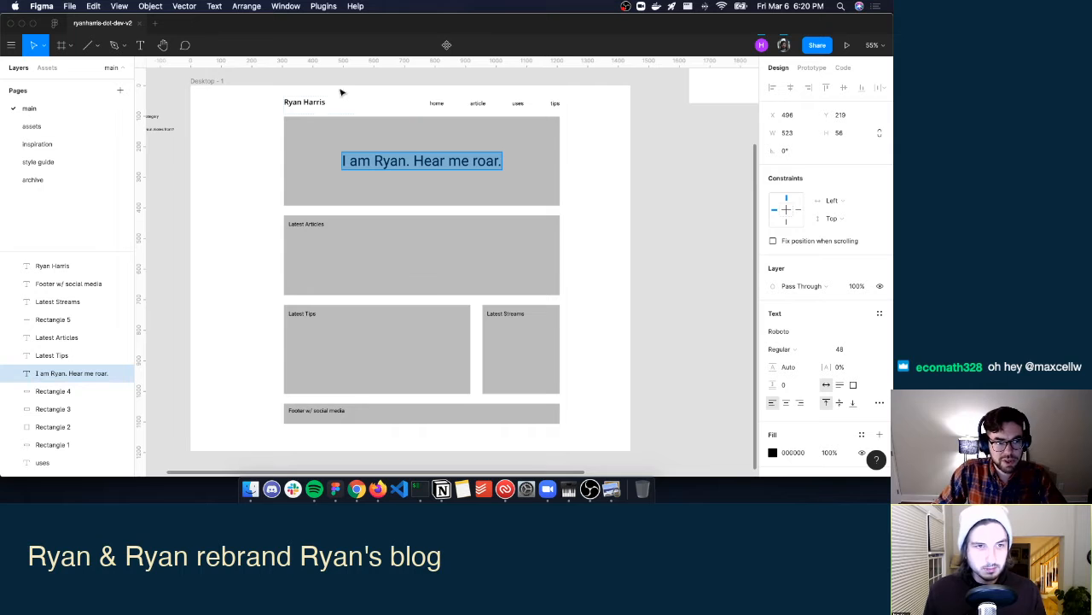
text(Hi,)
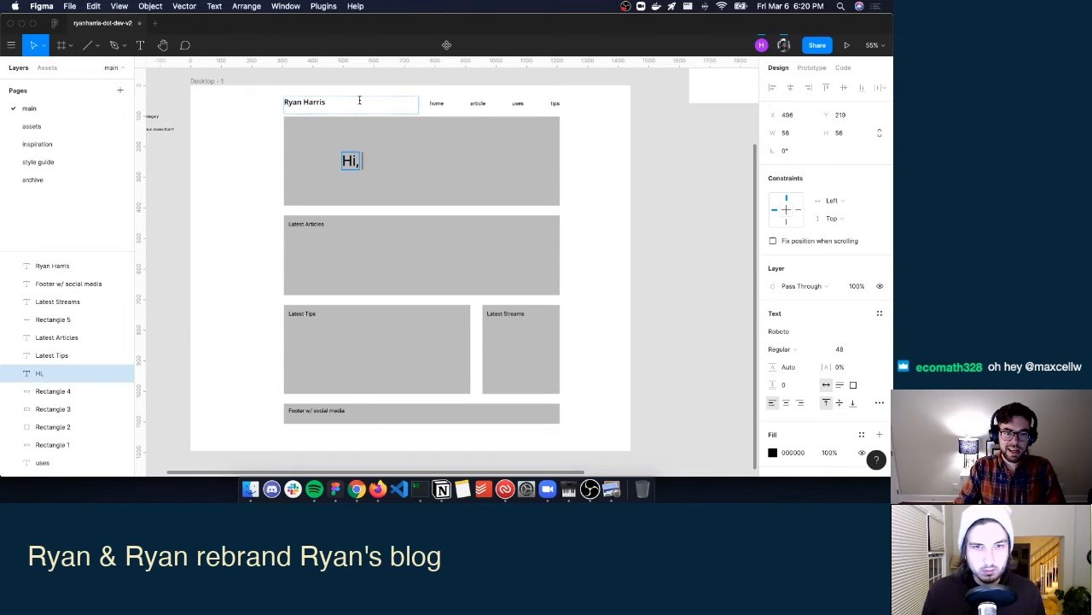
text( I'm Ryan)
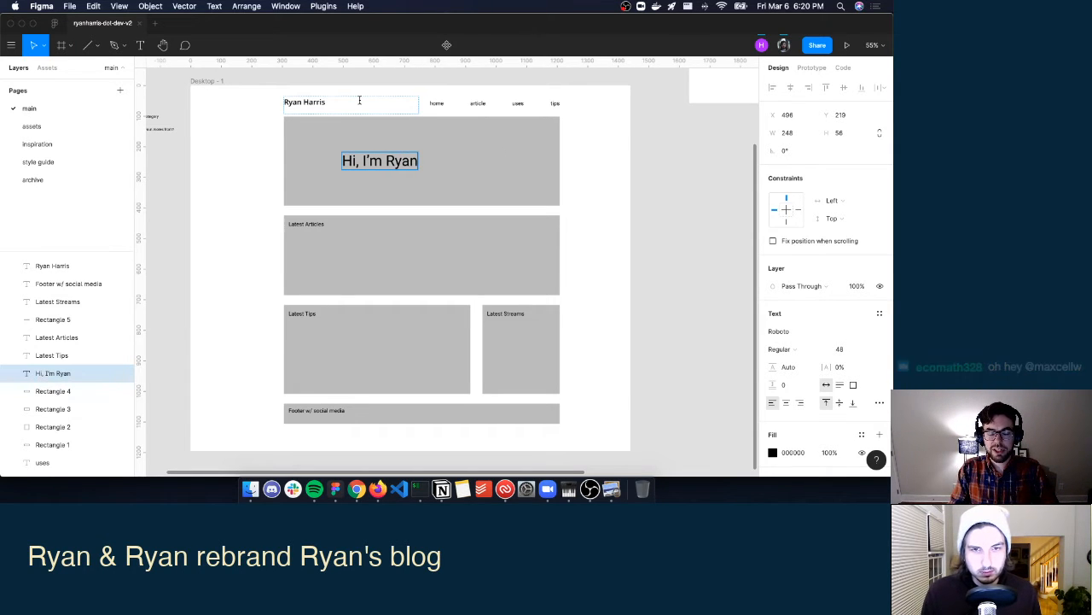
key(super+a)
key(BackSpace)
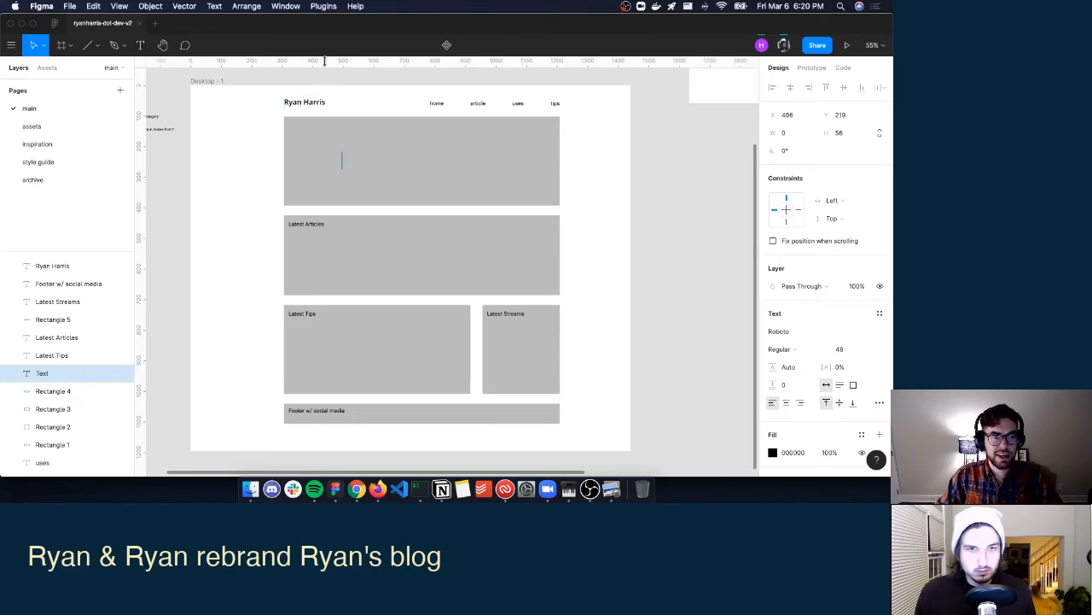
Switch to the browser windows and compare the hero headlines on fauna.com and netlify.com.
key(ctrl+Up)
click(158, 196)
key(ctrl+Up)
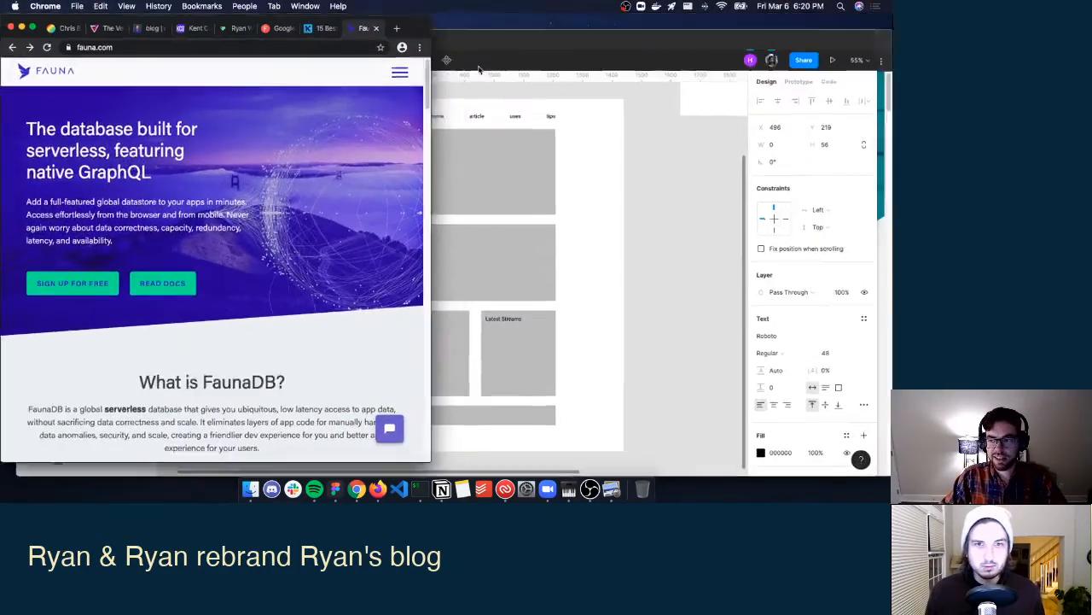
click(768, 342)
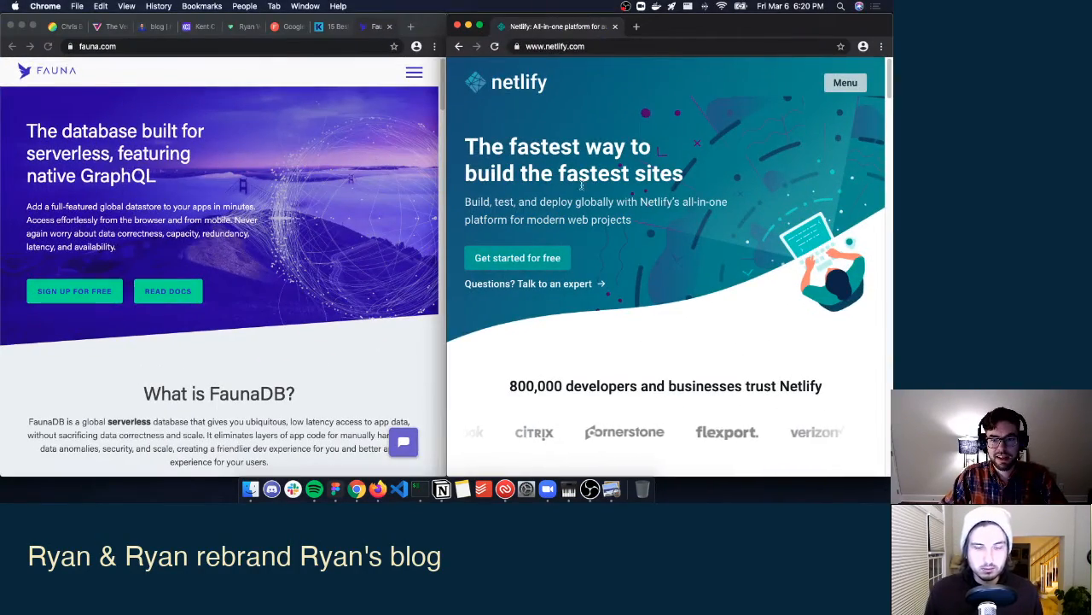
drag(684, 181, 464, 142)
drag(171, 206, 27, 125)
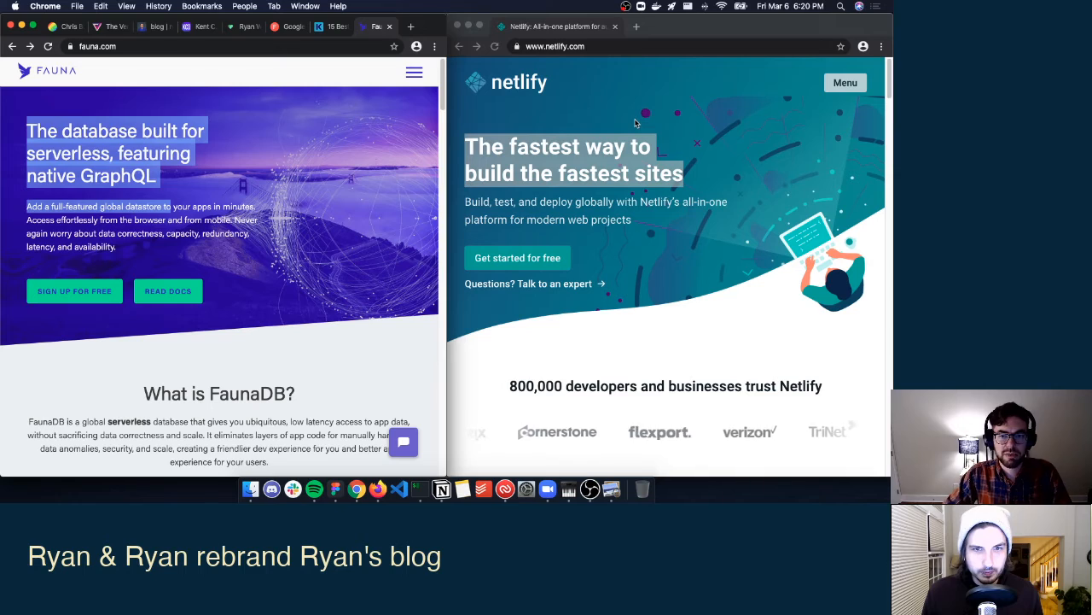
click(612, 155)
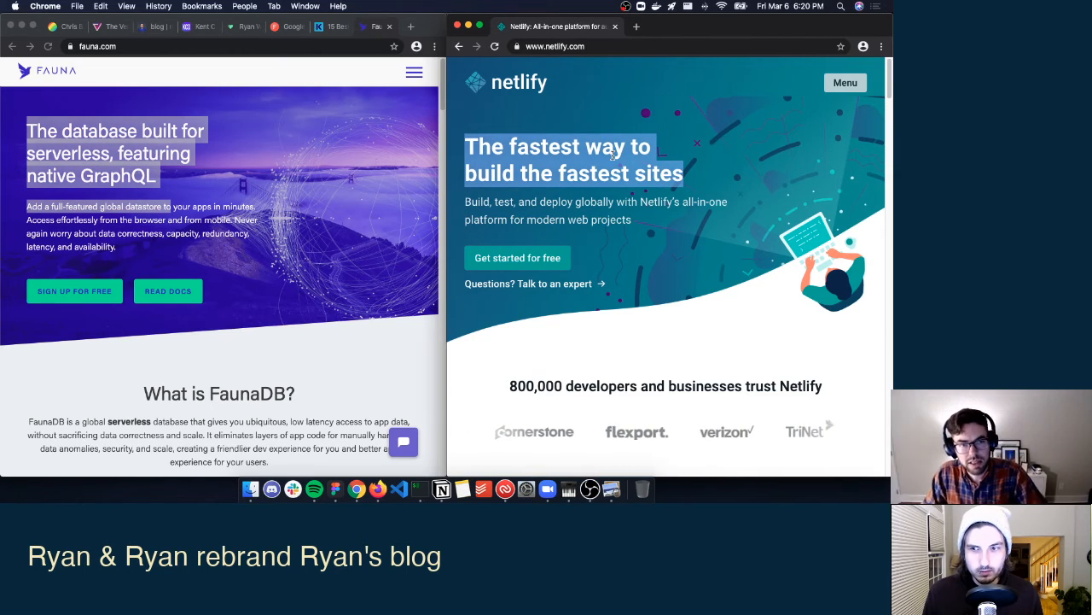
Return to Figma and fill the empty hero text with three lines: "Front end dev", "Community organizer" and "Content creator".
key(ctrl+Up)
click(529, 336)
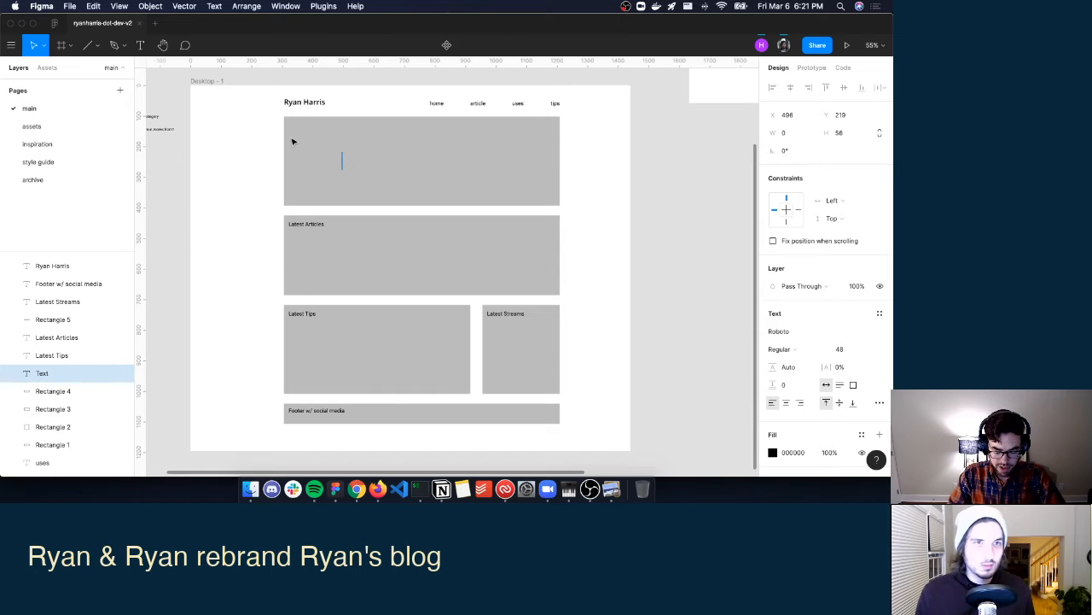
text(Front e)
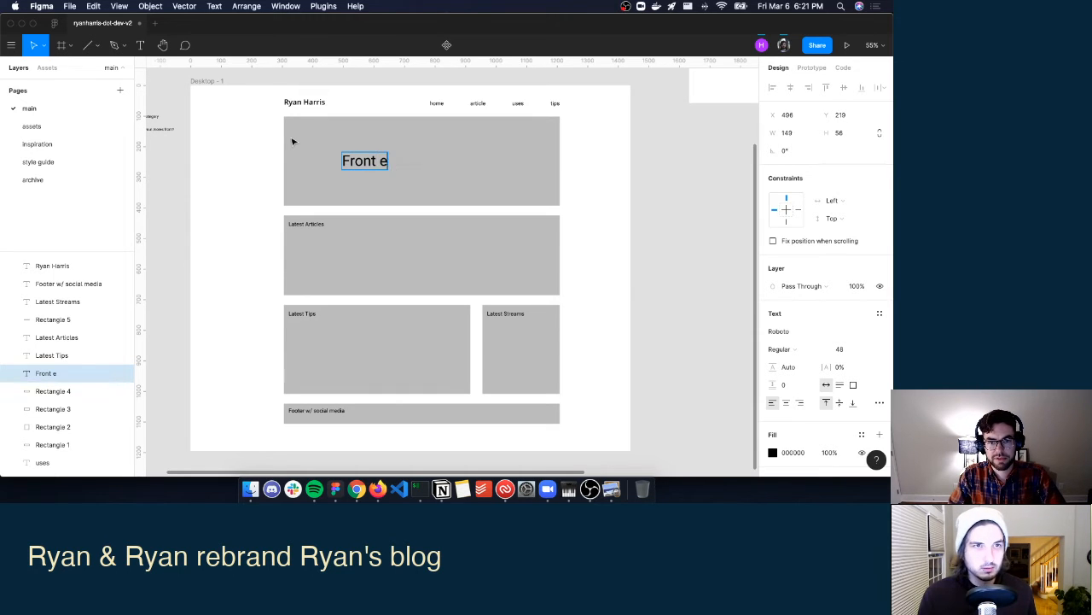
text(nd dev)
key(Return)
text(Comm)
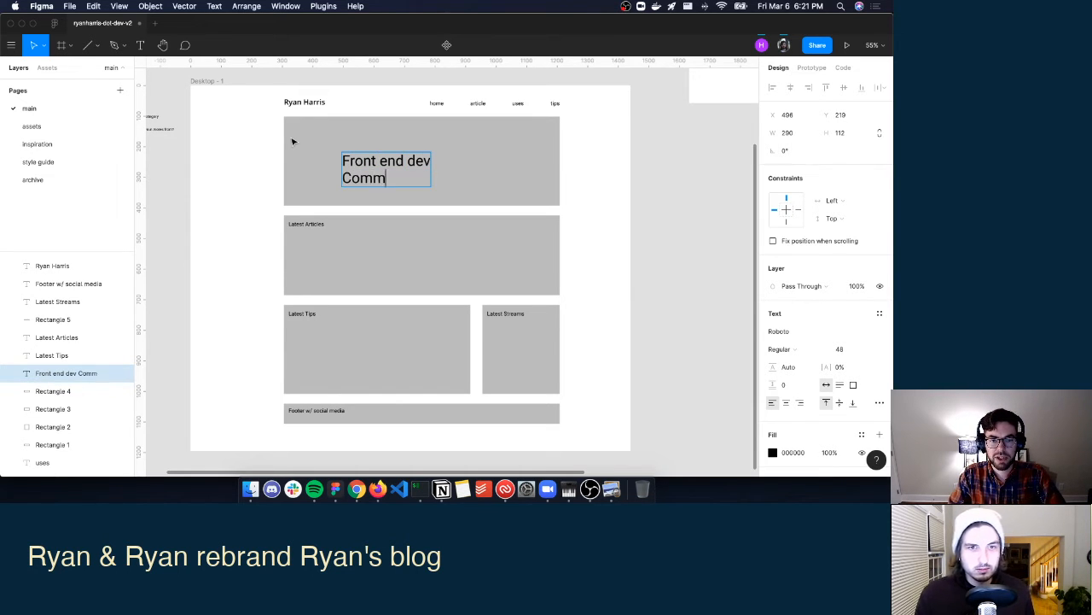
text(unity organizer)
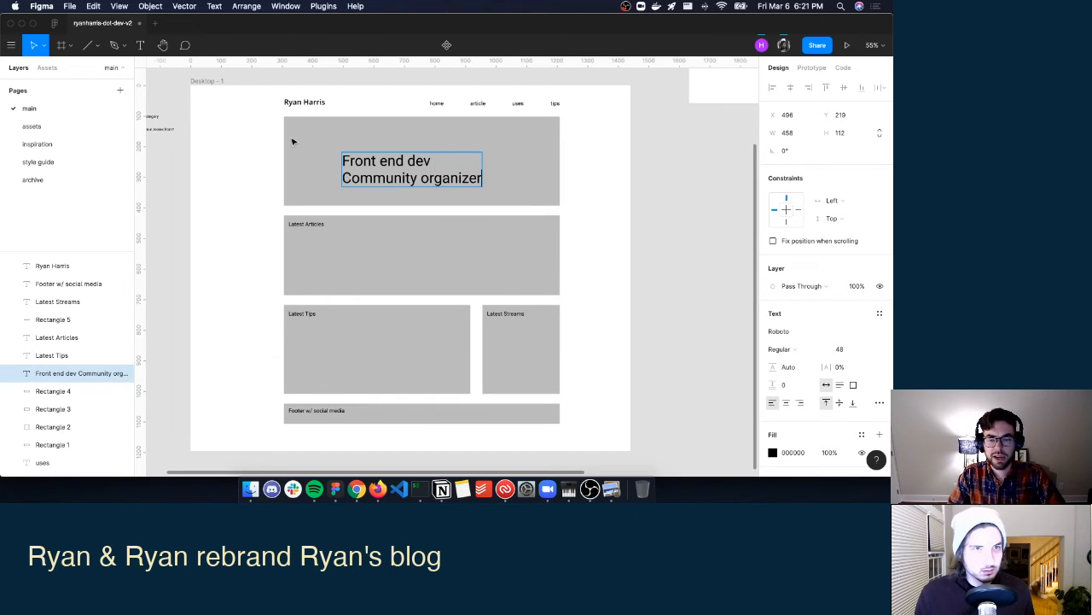
key(Return)
text(Content creator)
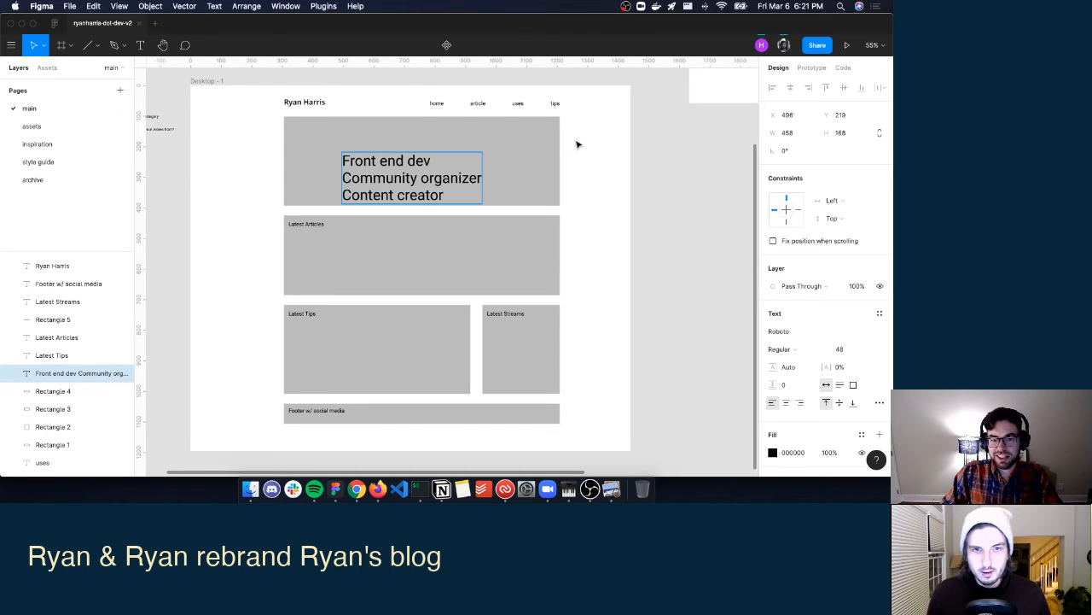
Move the three-line hero text toward the left edge of the hero rectangle, to about X 326, Y 172.
key(Escape)
drag(397, 164, 339, 150)
click(241, 168)
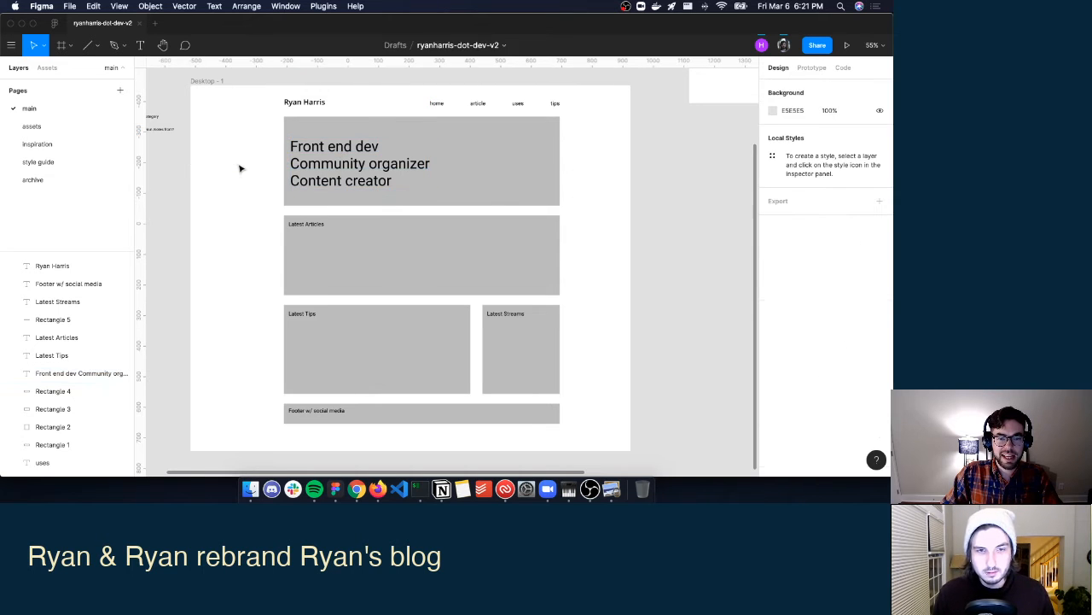
Add a full stop at the end of each hero text line.
double_click(344, 160)
click(378, 146)
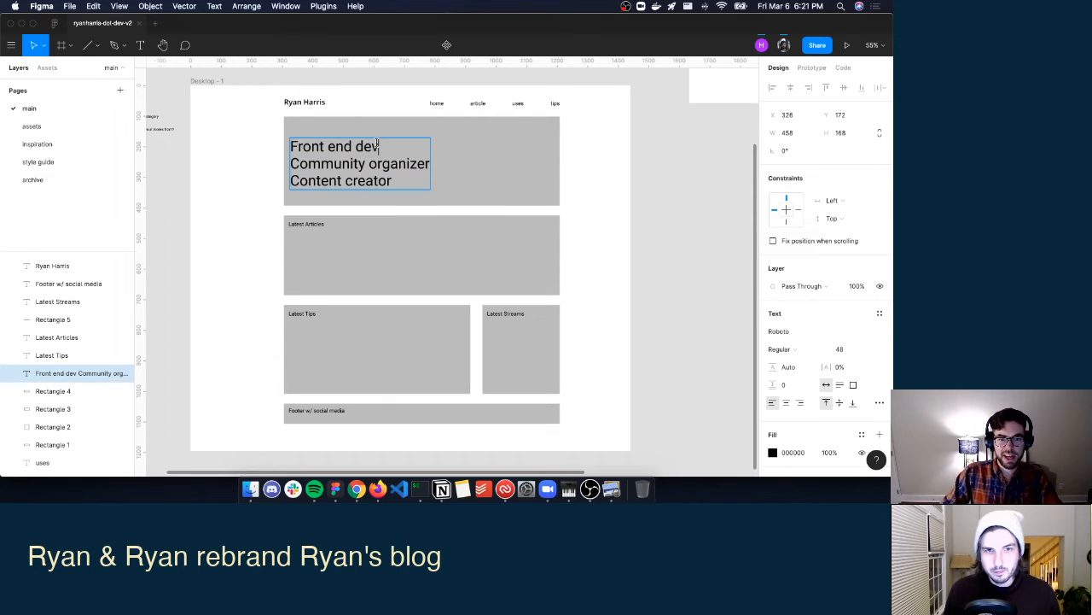
text(..)
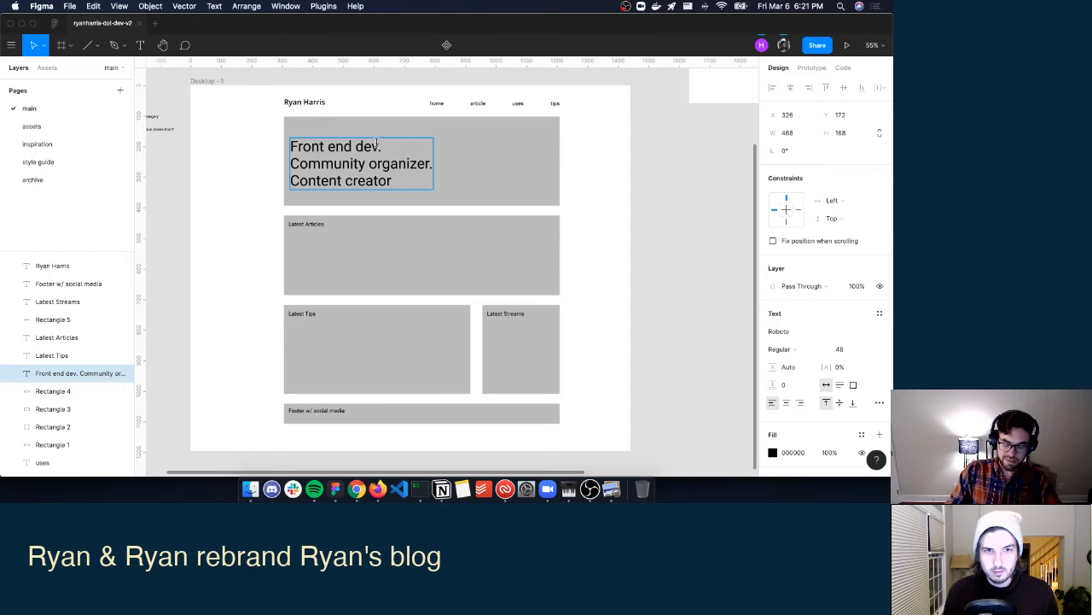
Reorder the hero text so "Content creator." comes before "Community organizer.".
key(super+shift+Left)
key(super+c)
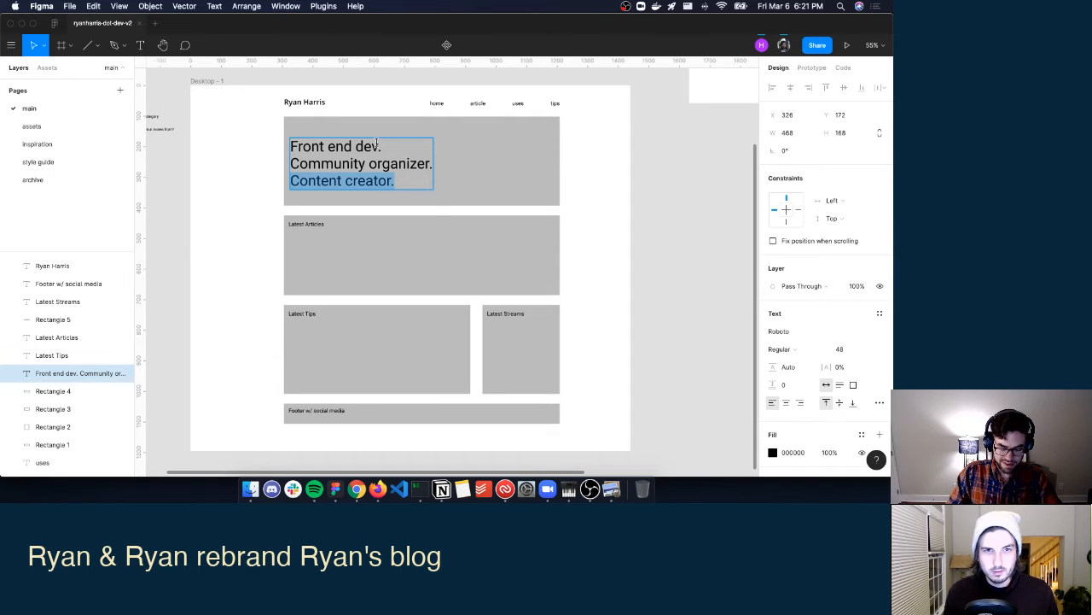
key(BackSpace)
key(BackSpace)
key(super+v)
key(super+z)
key(Return)
key(BackSpace)
key(BackSpace)
key(Up)
key(Return)
key(super+v)
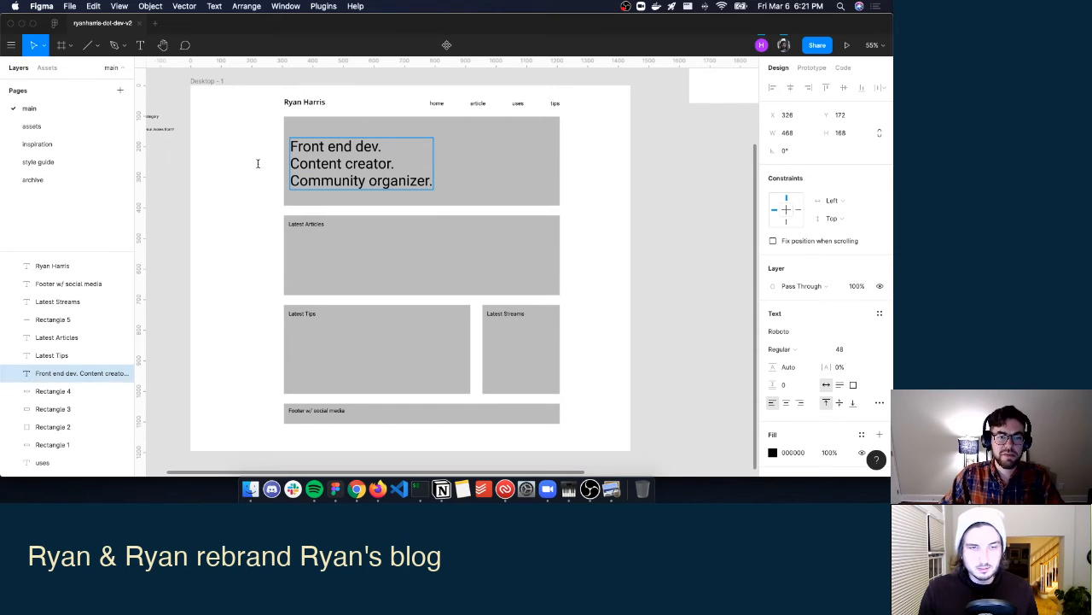
Nudge the hero text slightly up and left within its rectangle, to about X 321, Y 163.
key(Escape)
drag(350, 164, 353, 162)
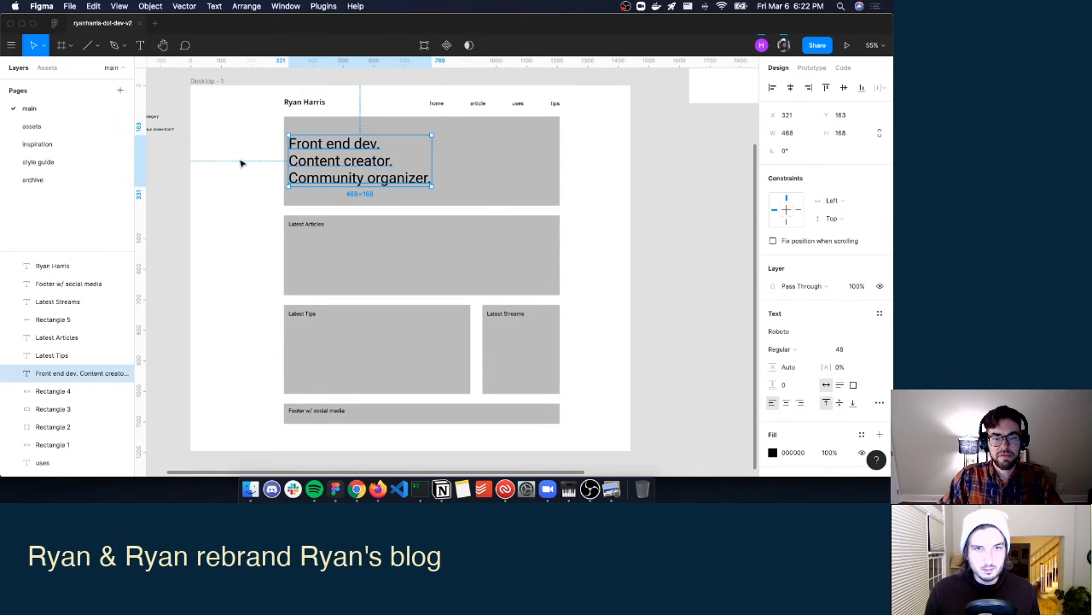
click(241, 161)
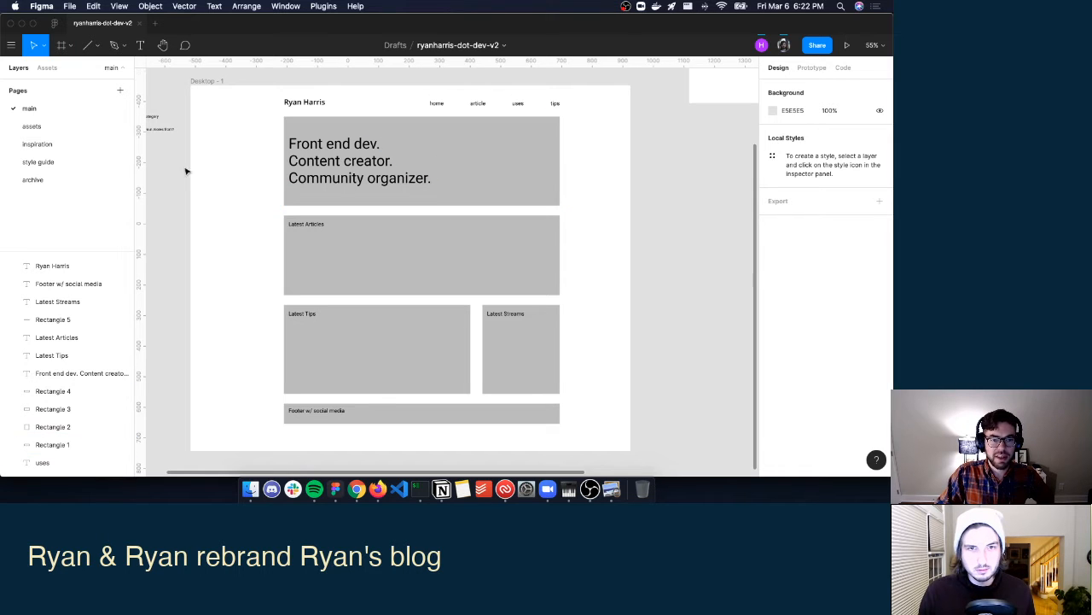
Draw a text box about 309 × 236 in the hero's empty area right of the tagline, with font size 18.
click(140, 44)
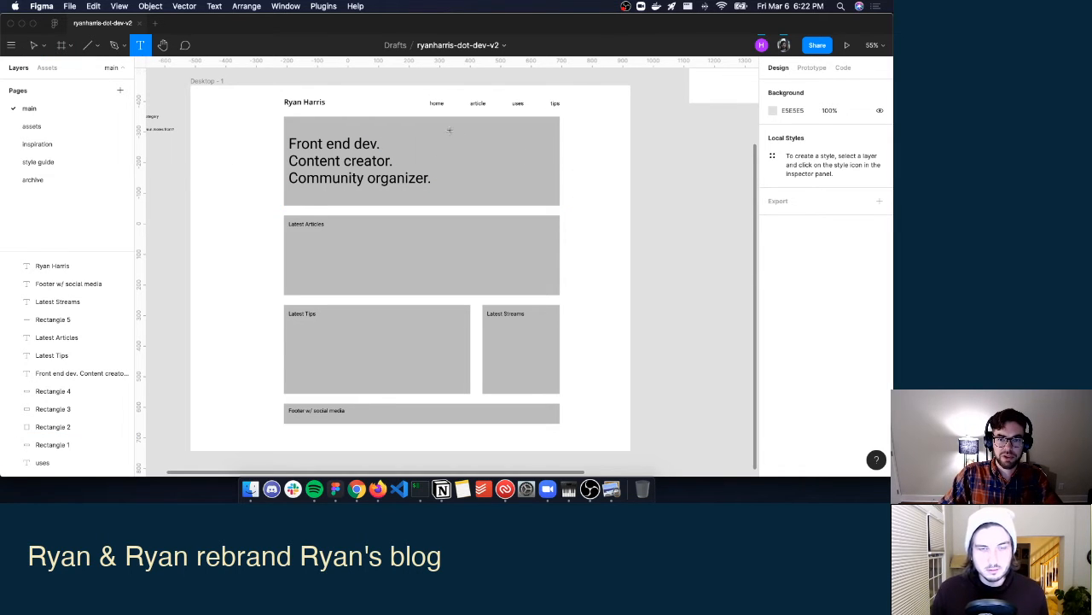
drag(456, 125, 551, 195)
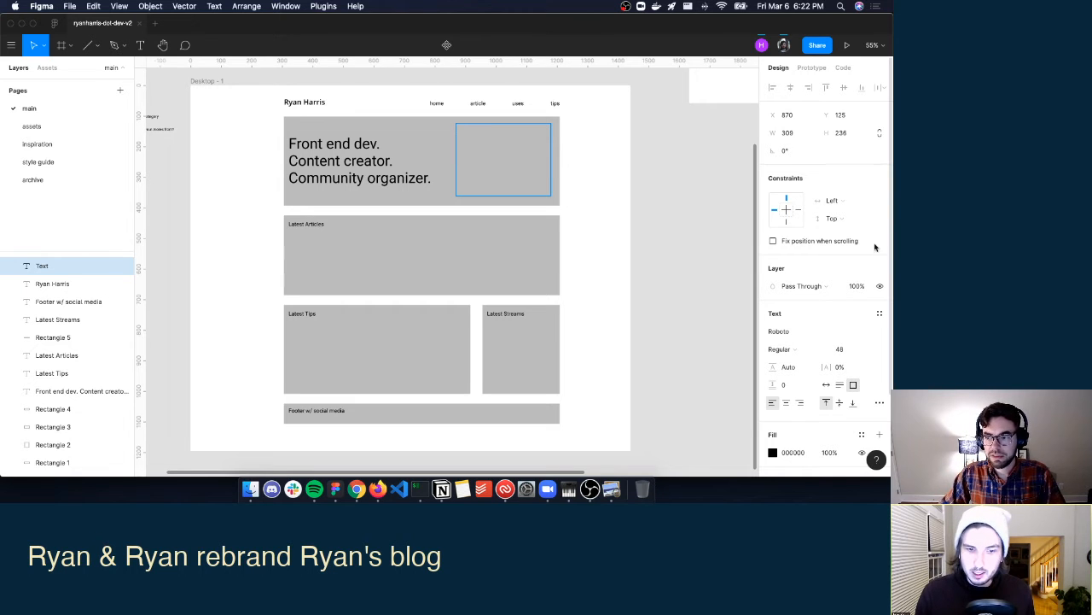
click(866, 350)
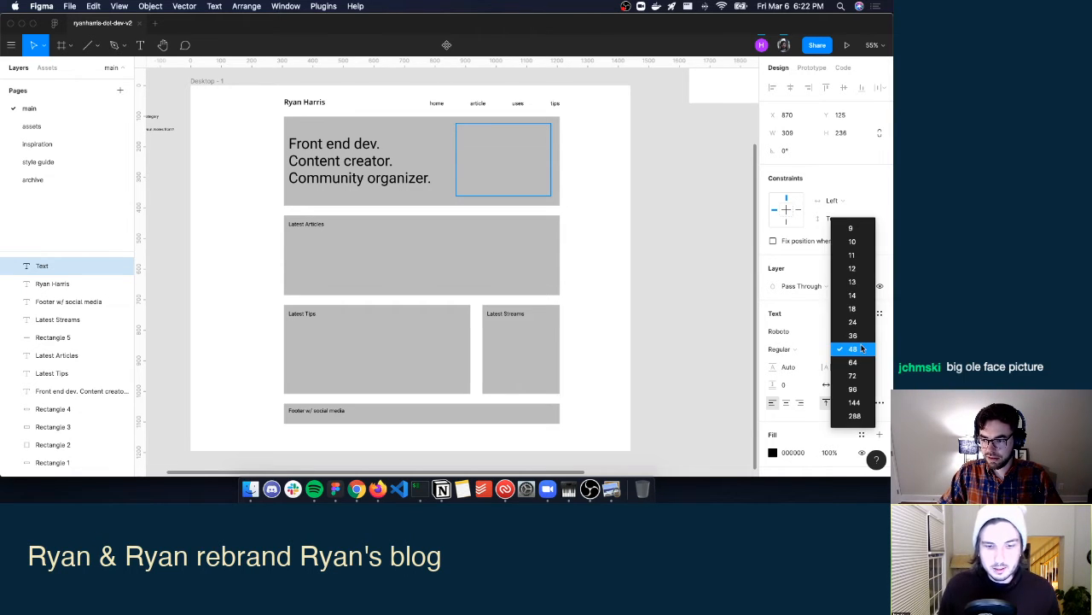
click(857, 309)
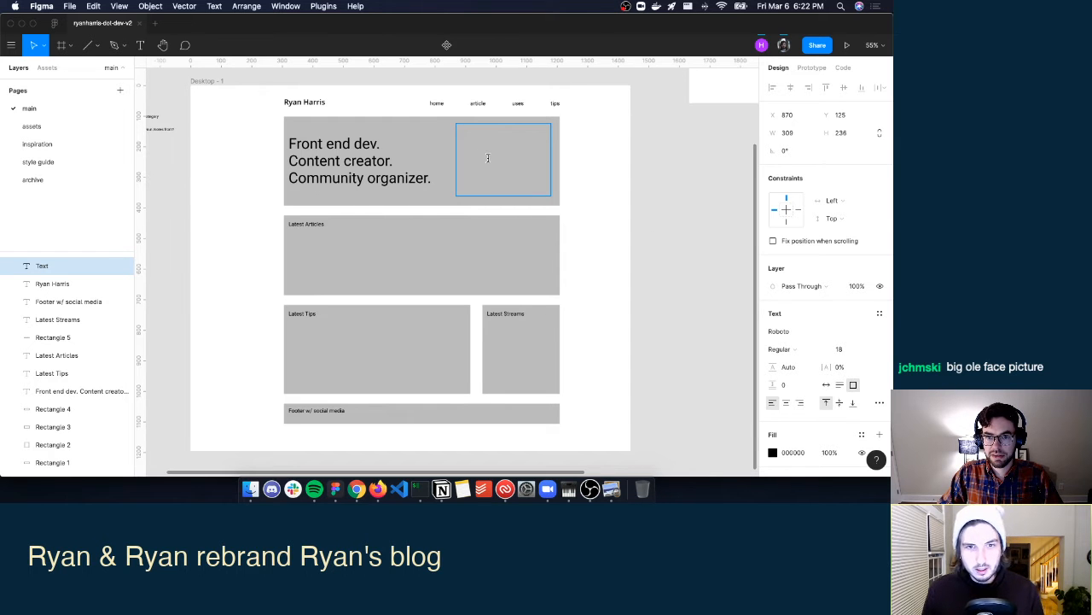
Switch to the browser's developer portfolio reference page, close its developer tools, and examine the intro blurb, social links and footer.
key(ctrl+Up)
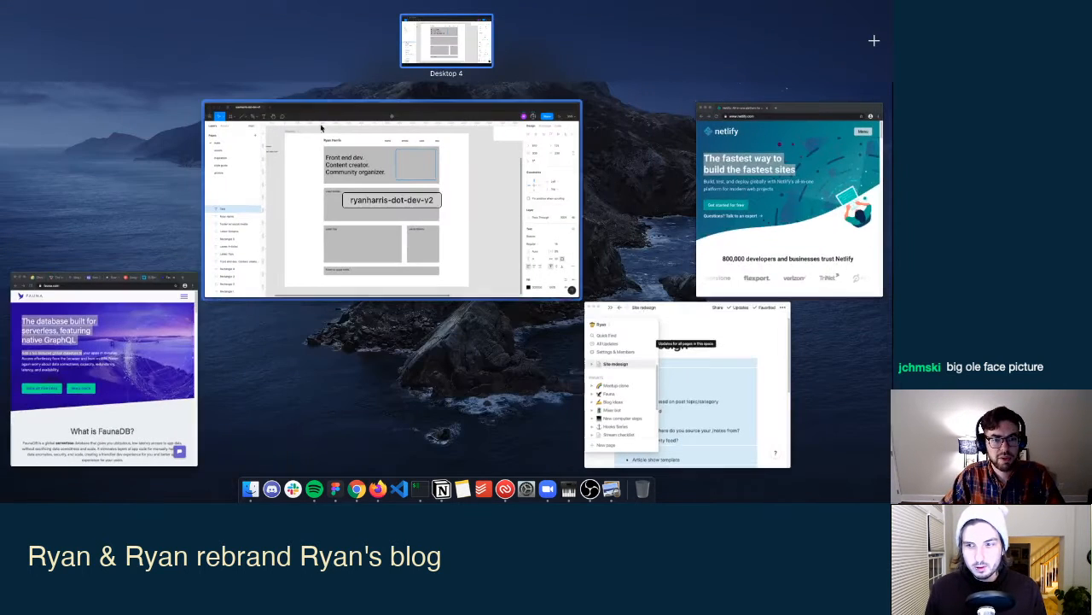
click(102, 367)
click(239, 26)
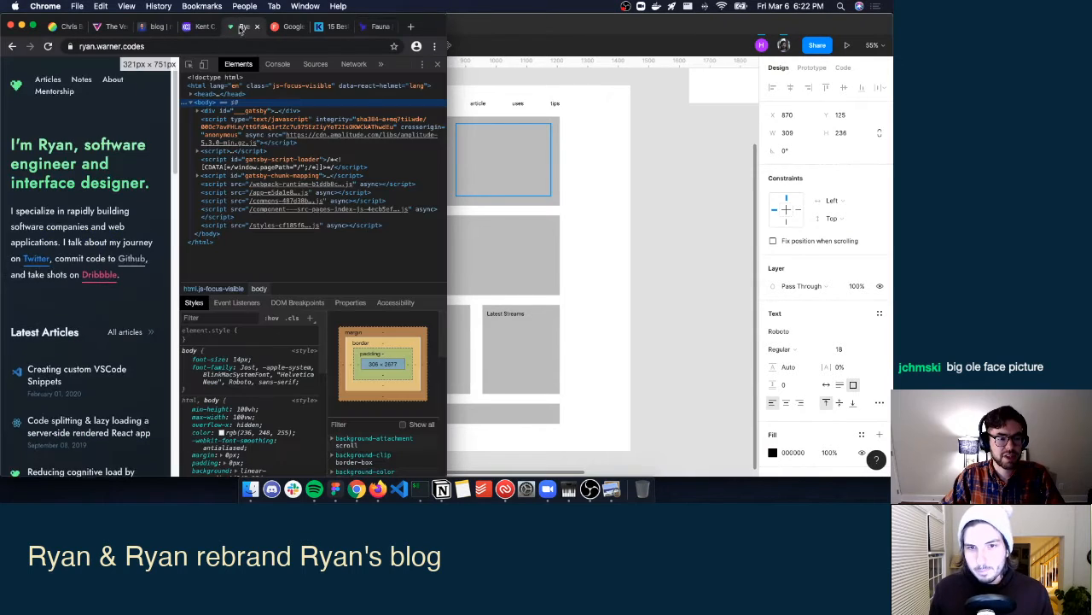
click(438, 64)
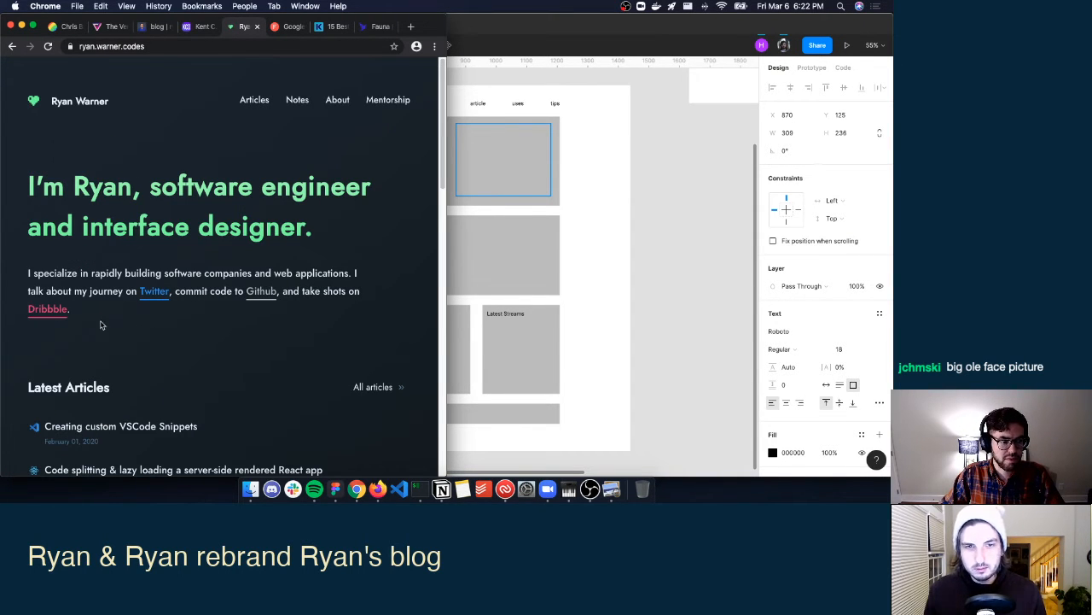
drag(103, 312, 28, 275)
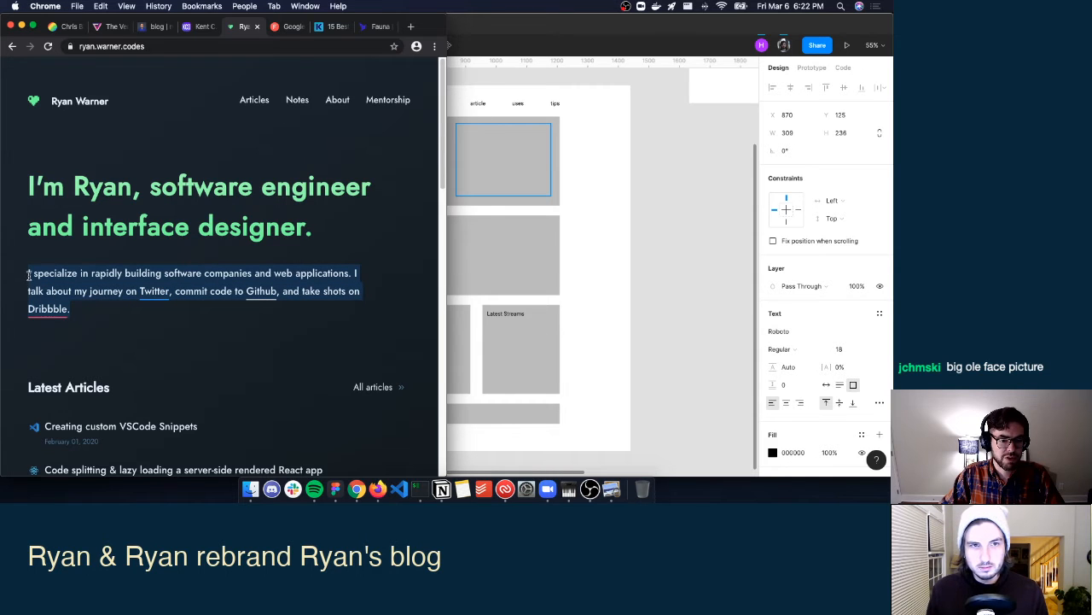
click(149, 318)
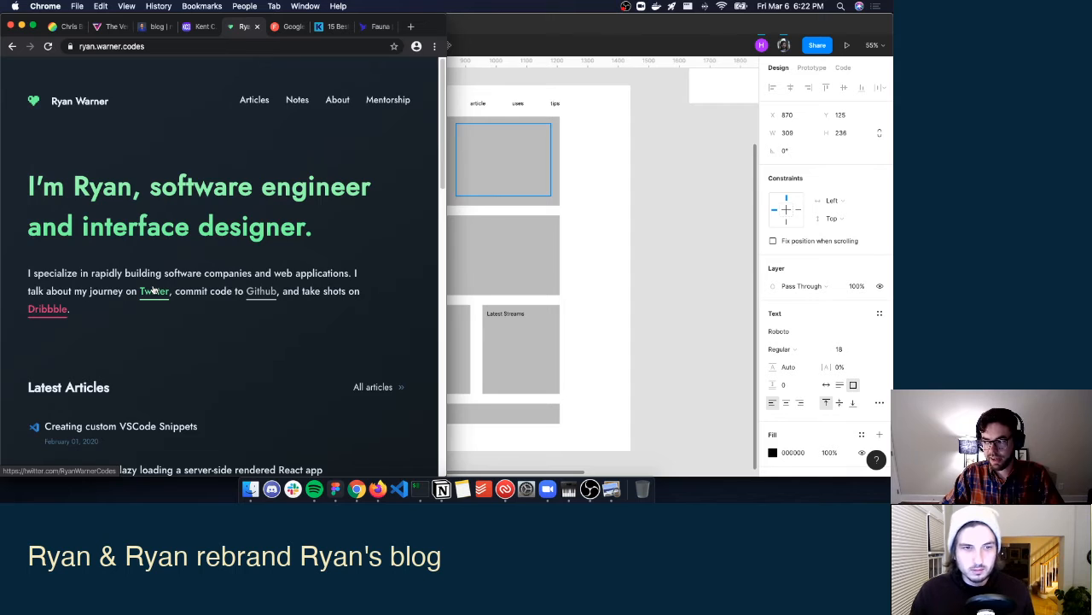
scroll(205, 269, down, 15)
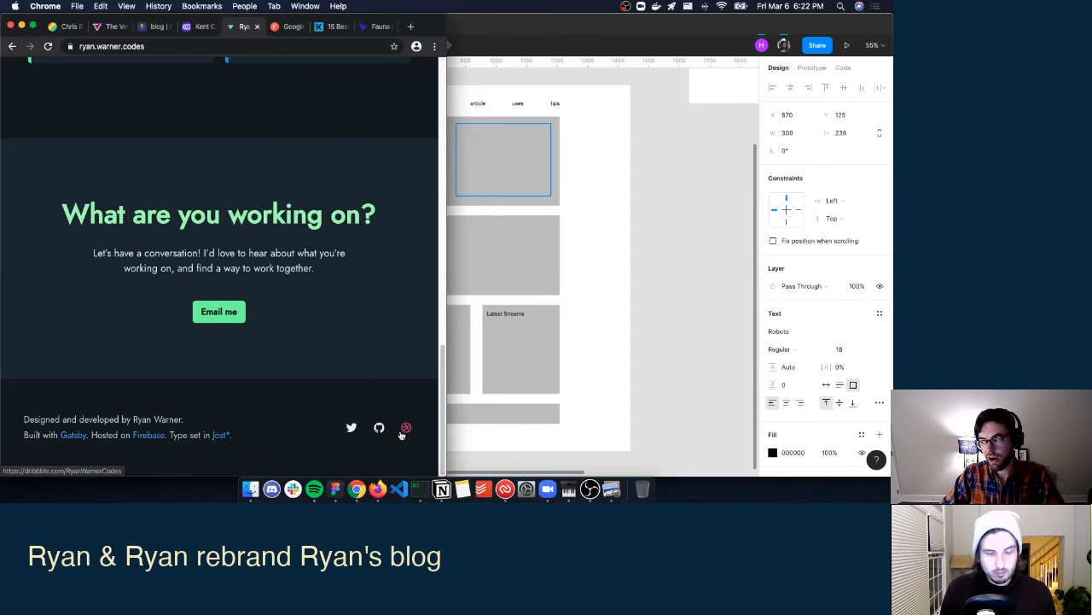
scroll(247, 305, up, 15)
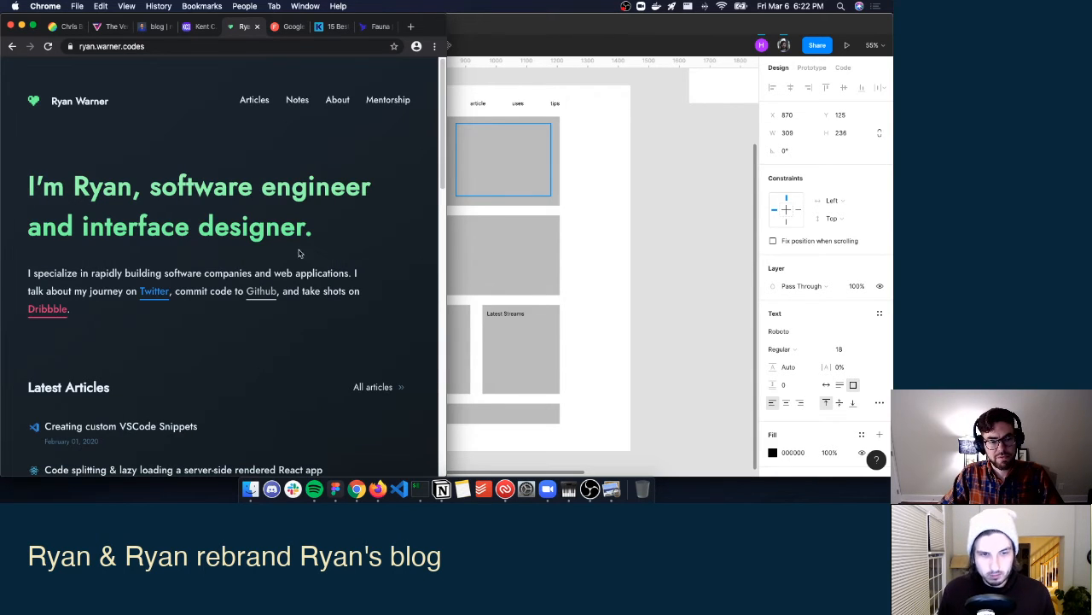
Switch to the browser and search the web for "!g lorem ipsum" in a new tab.
click(691, 192)
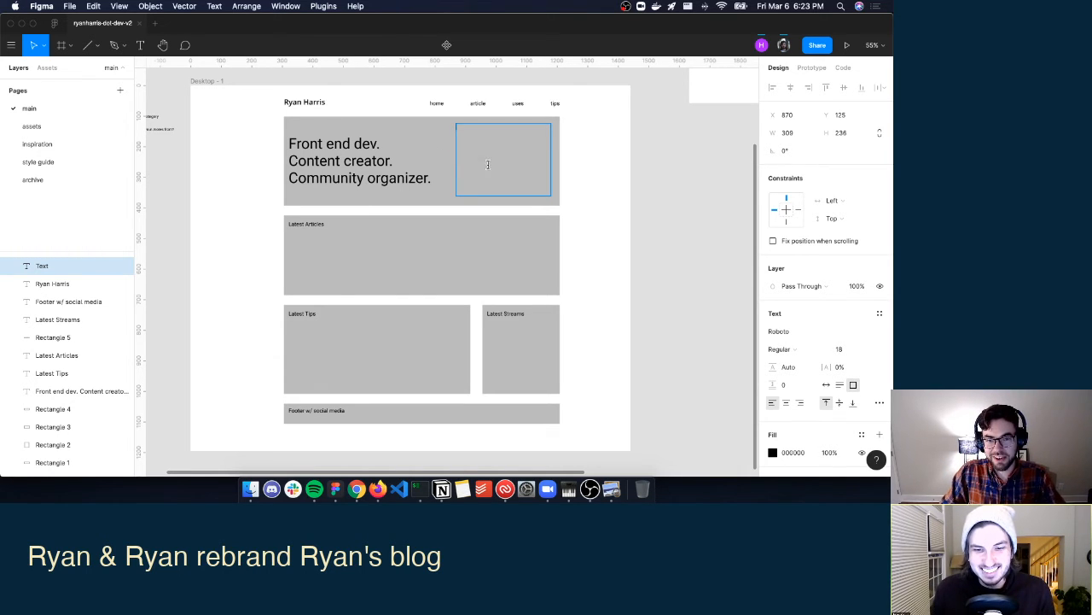
key(ctrl+Up)
click(127, 137)
key(super+t)
text(!g lorem ipsum)
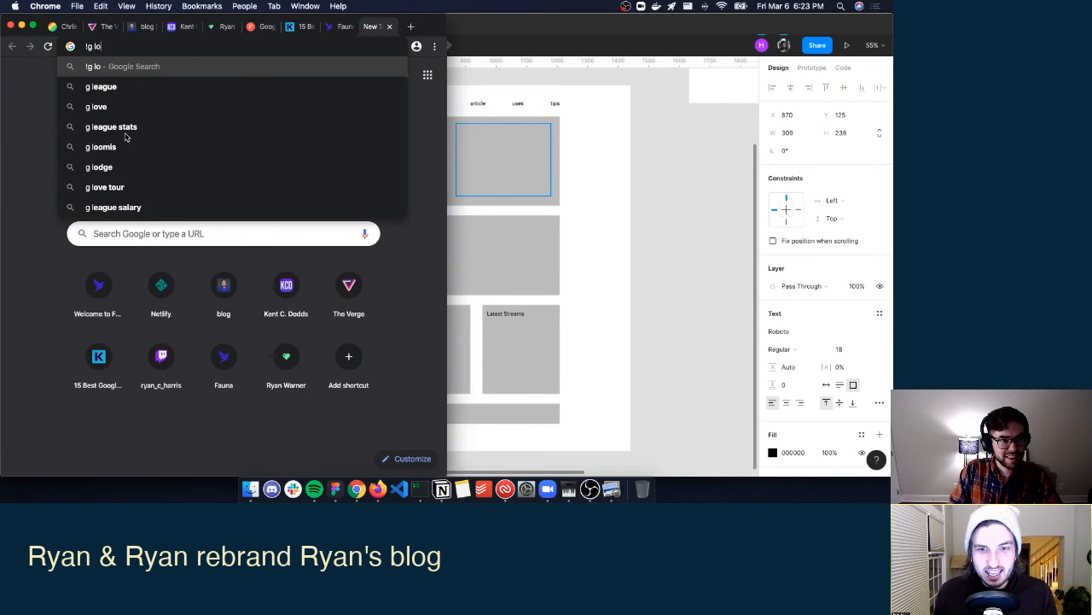
key(Return)
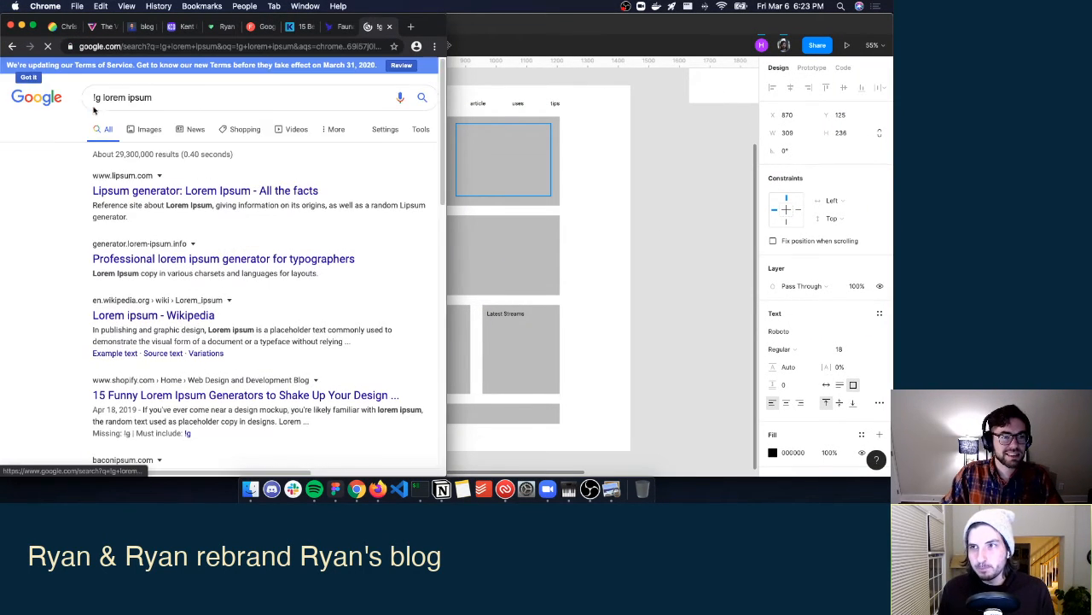
key(super+4)
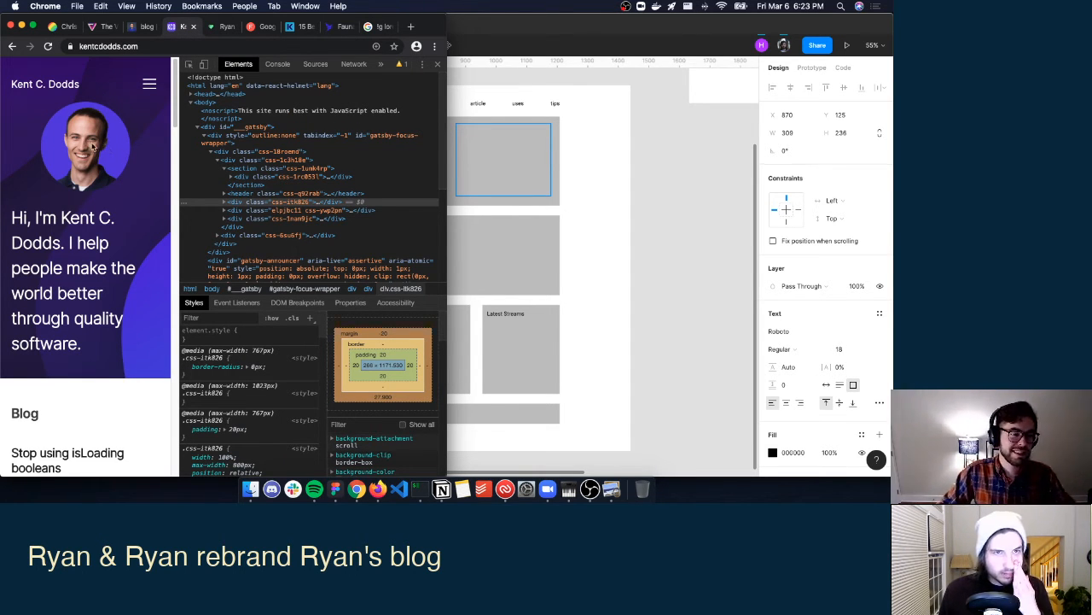
click(381, 26)
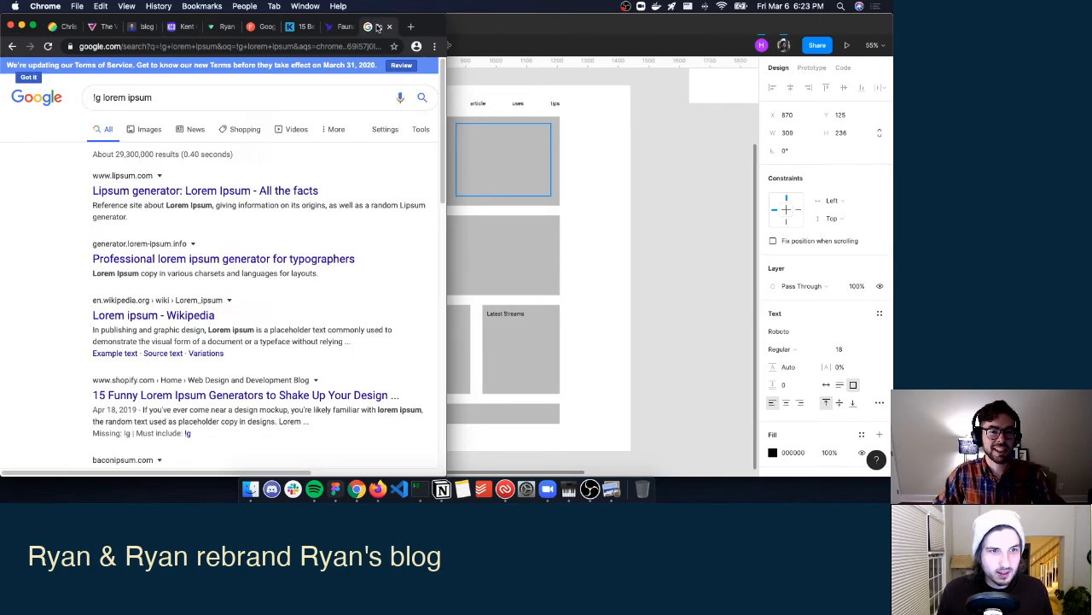
Open the lipsum.com generator from the results and generate 5 paragraphs of lorem ipsum.
click(177, 192)
scroll(278, 248, down, 3)
scroll(278, 248, down, 2)
click(378, 340)
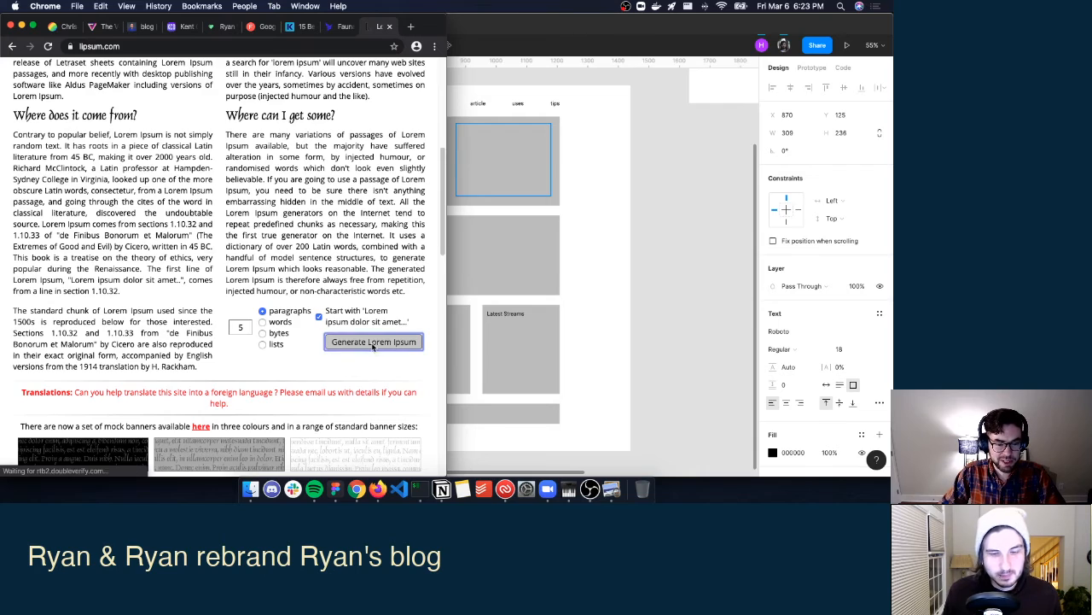
scroll(243, 272, down, 5)
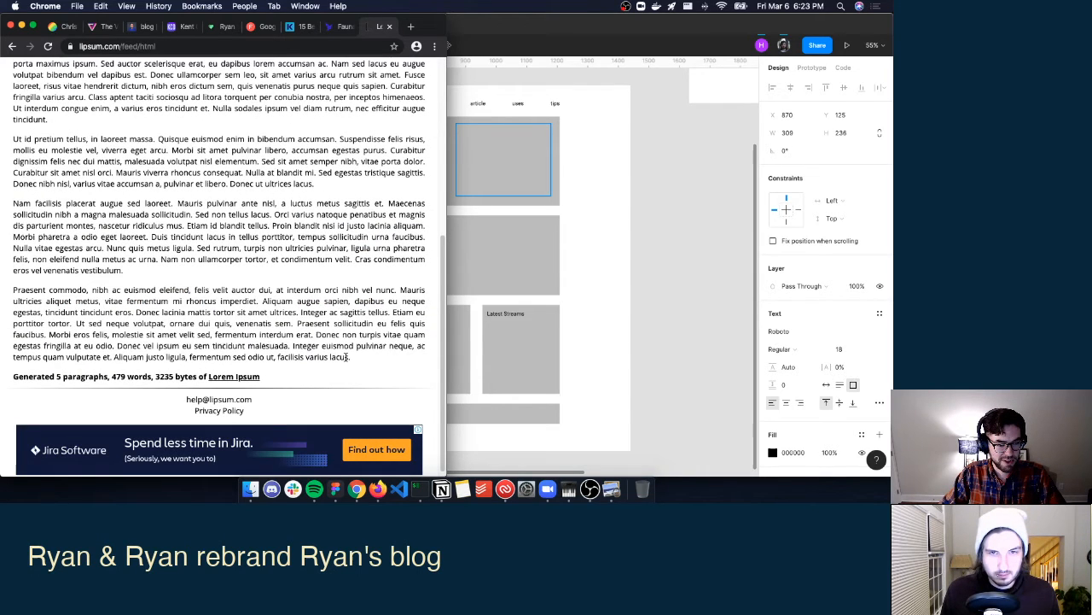
Copy the final two sentences, starting "Integer euismod pulvinar neque", into the empty hero text box in Figma.
drag(347, 356, 294, 346)
key(super+c)
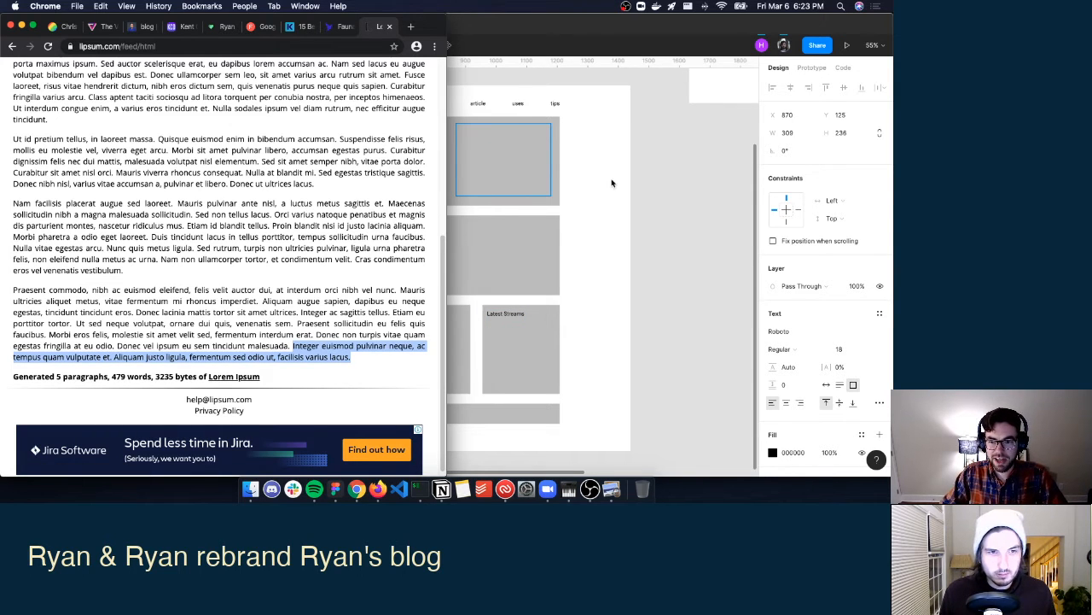
click(492, 152)
key(super+v)
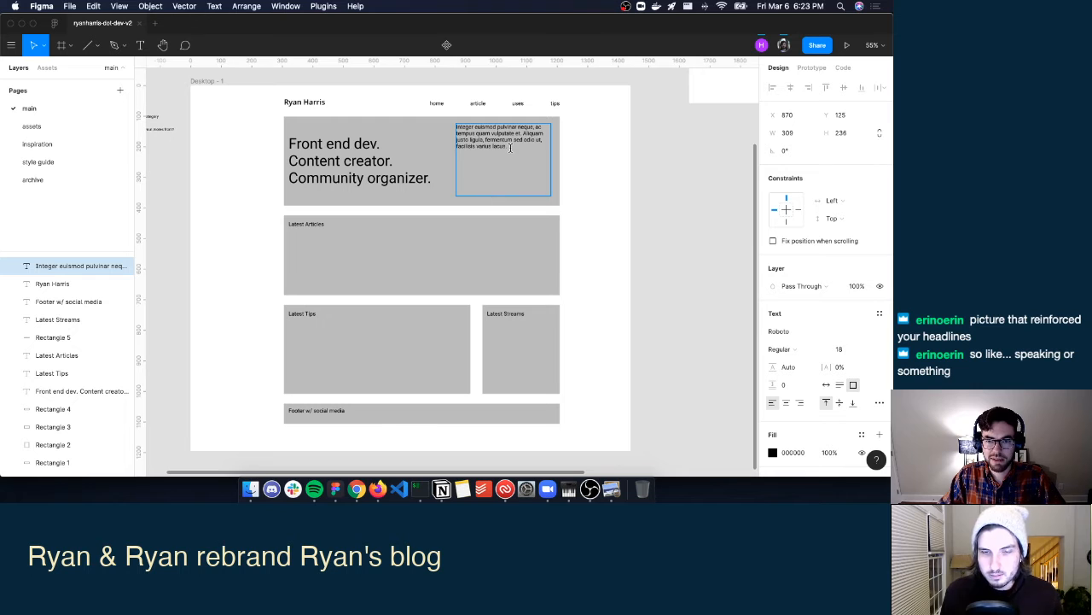
Set the line height of the hero's placeholder blurb to 36.
key(super+a)
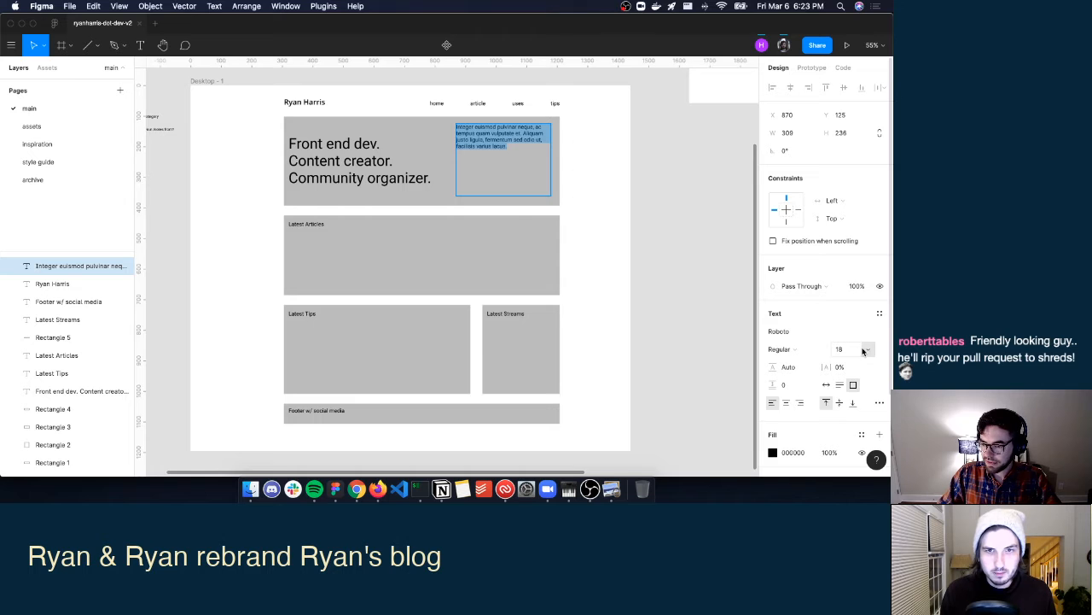
click(870, 350)
click(821, 348)
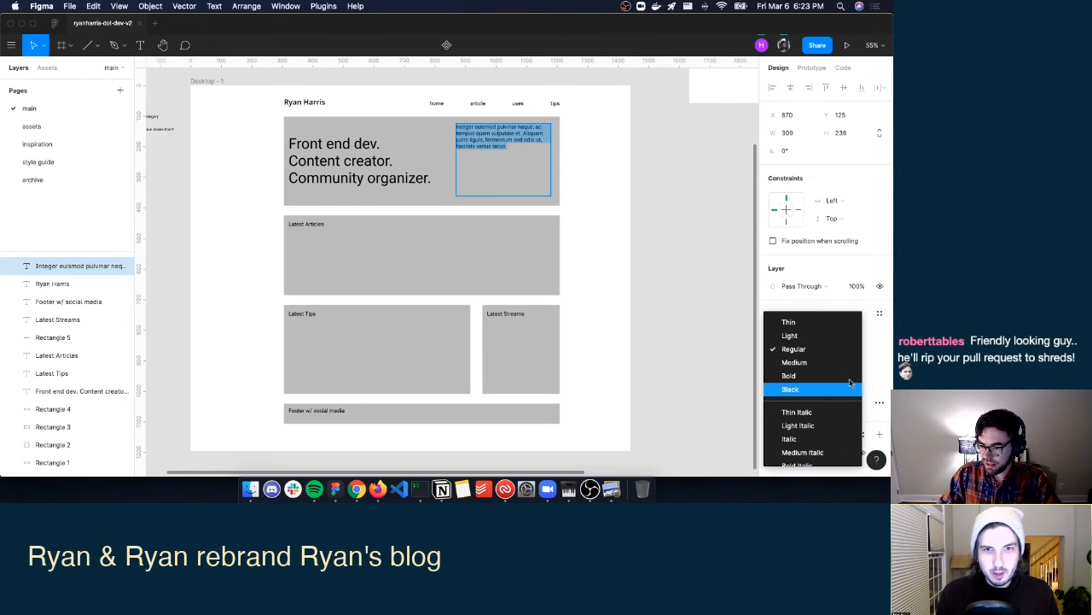
click(882, 356)
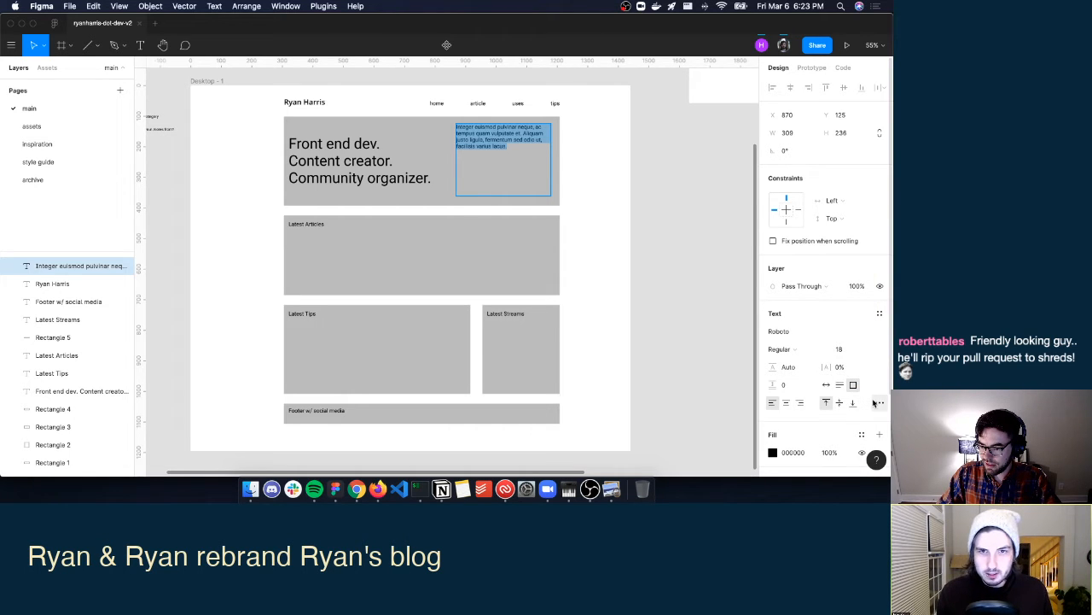
click(791, 368)
text(1)
key(Return)
click(791, 368)
key(shift+Up)
key(shift+Up)
key(shift+Up)
key(shift+Up)
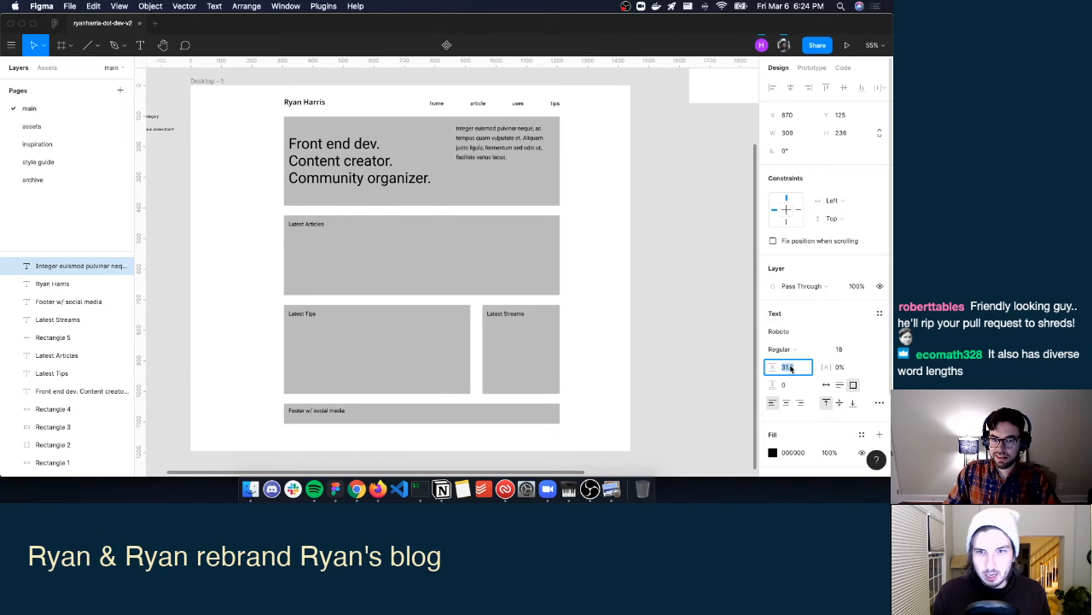
key(Down)
key(Down)
key(Down)
key(Down)
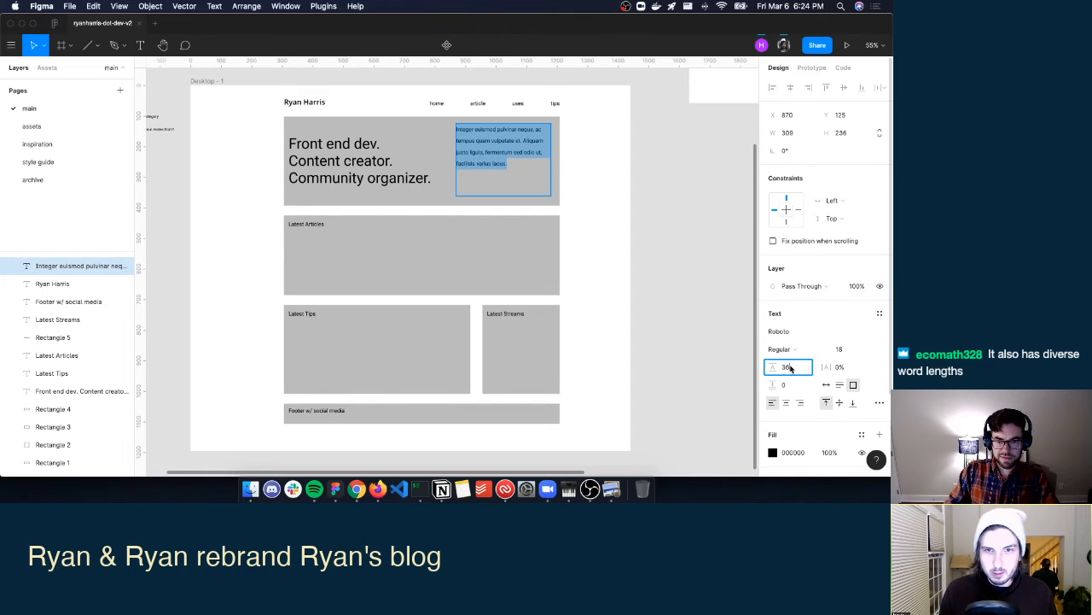
key(Return)
Align the placeholder blurb to the bottom of its box and set the text to auto width.
double_click(473, 139)
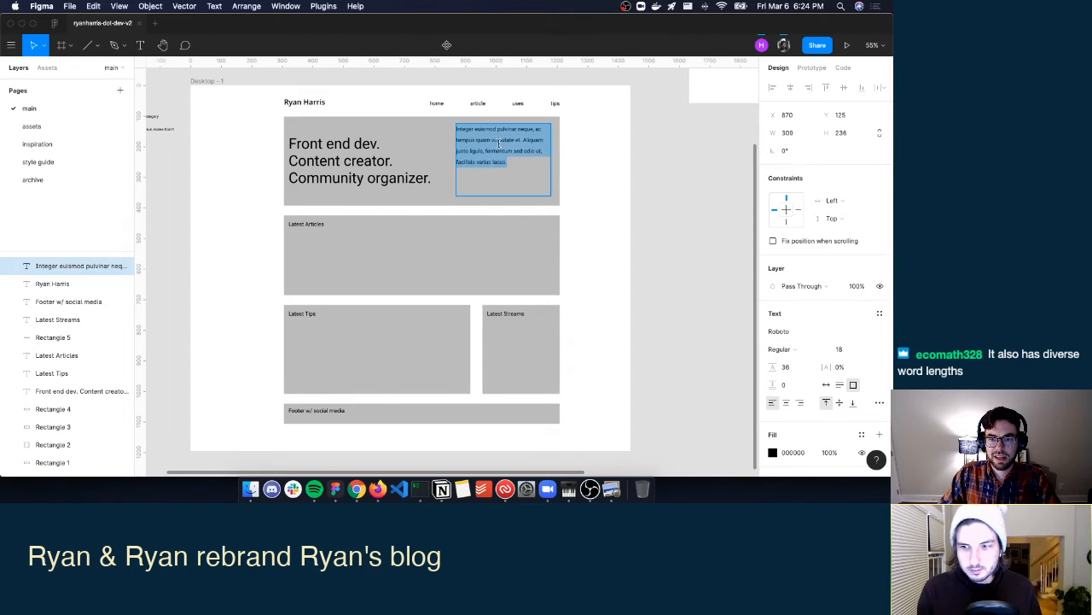
click(852, 402)
click(825, 384)
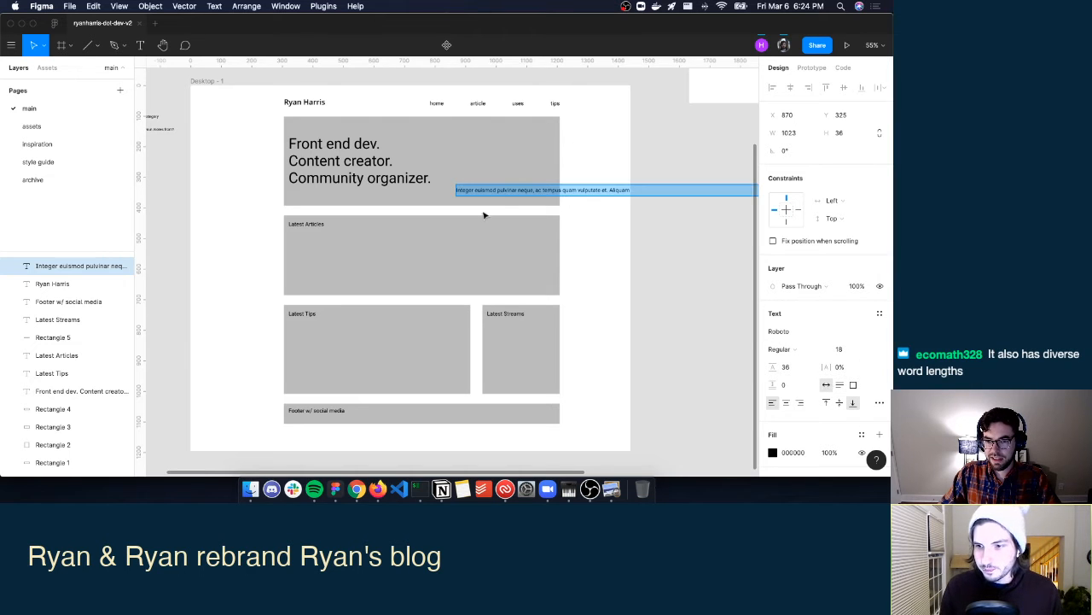
Resize the blurb's text box to about 367 × 139 so it wraps inside the hero beside the tagline.
click(675, 192)
scroll(670, 192, right, 5)
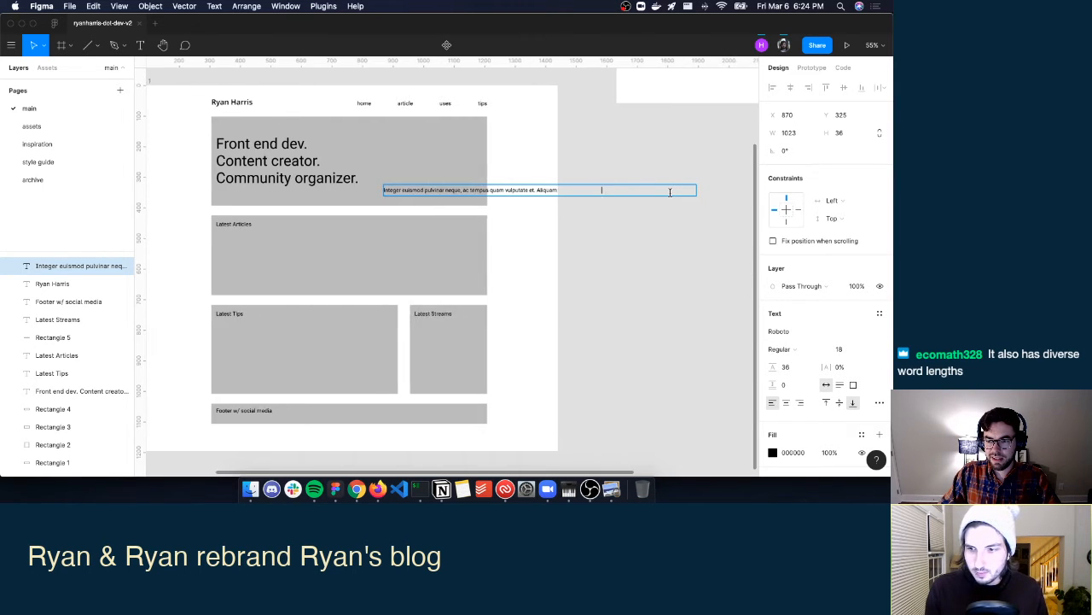
key(Escape)
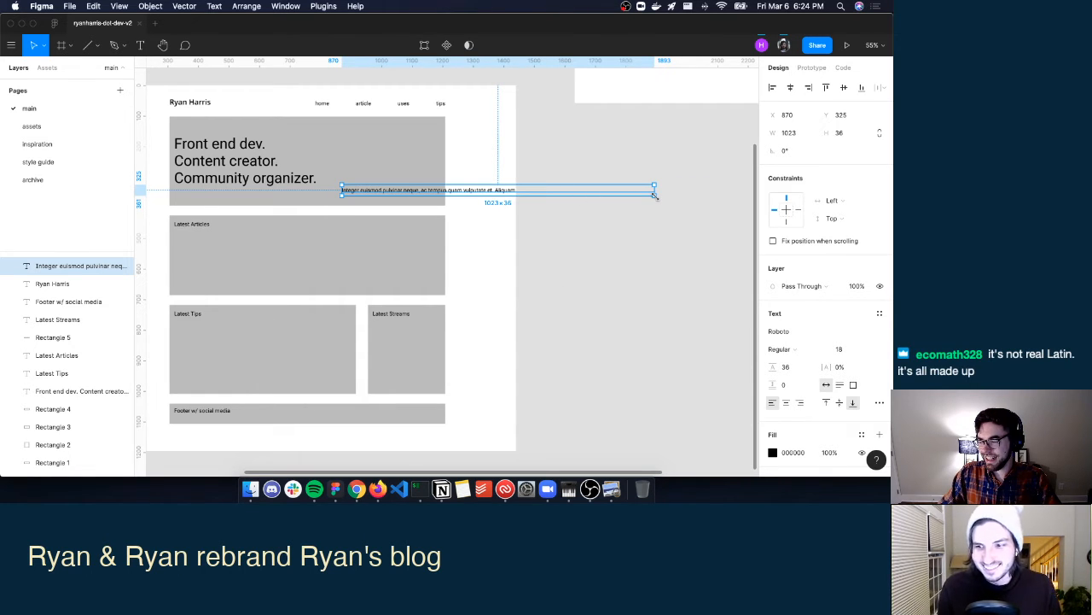
drag(655, 196, 421, 179)
click(510, 227)
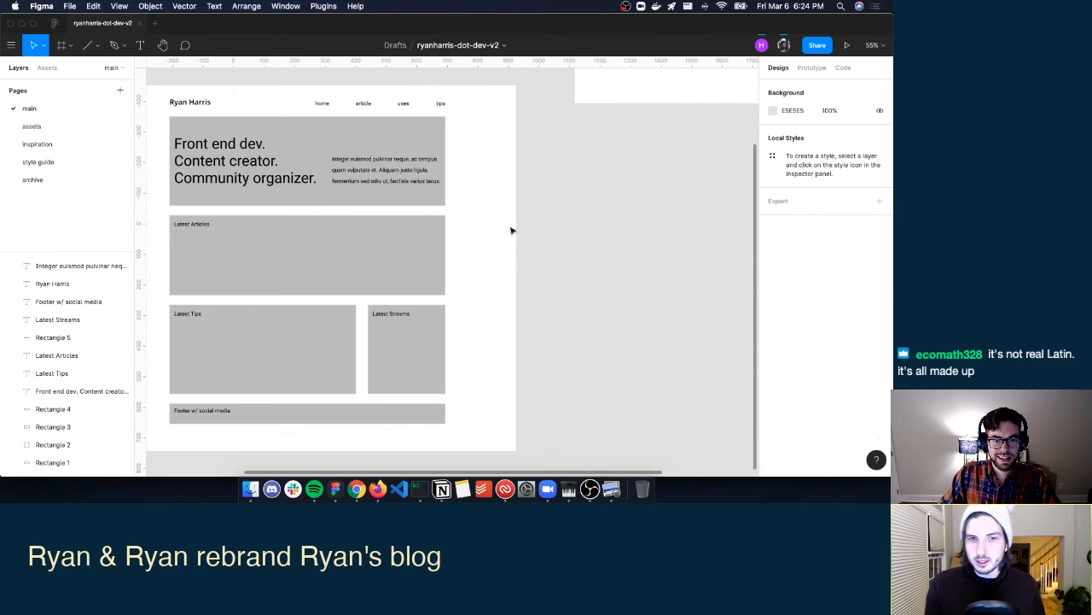
scroll(529, 237, right, 5)
scroll(529, 238, left, 10)
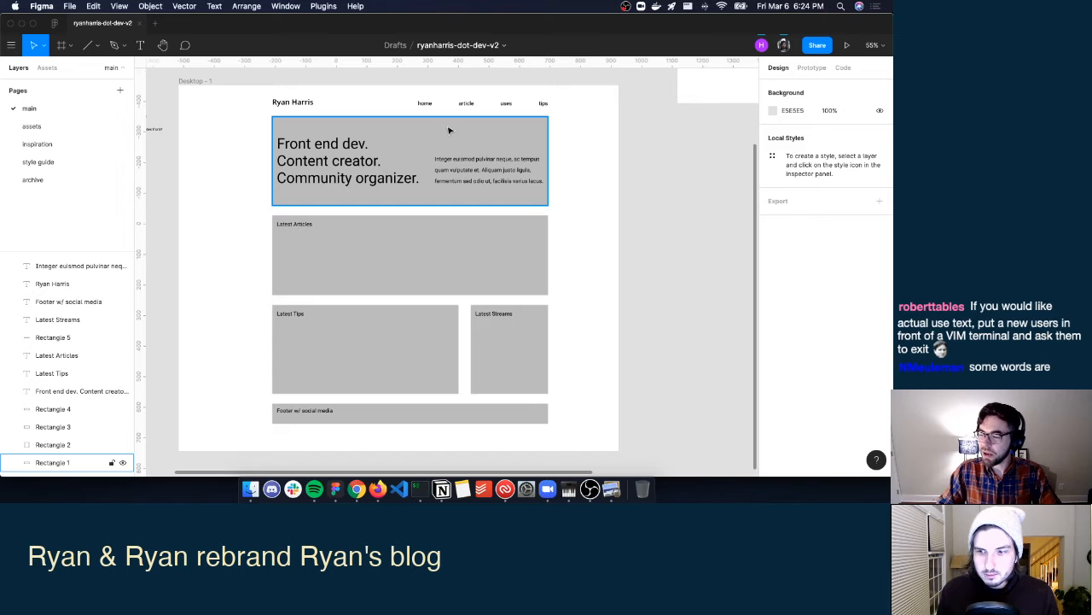
click(461, 161)
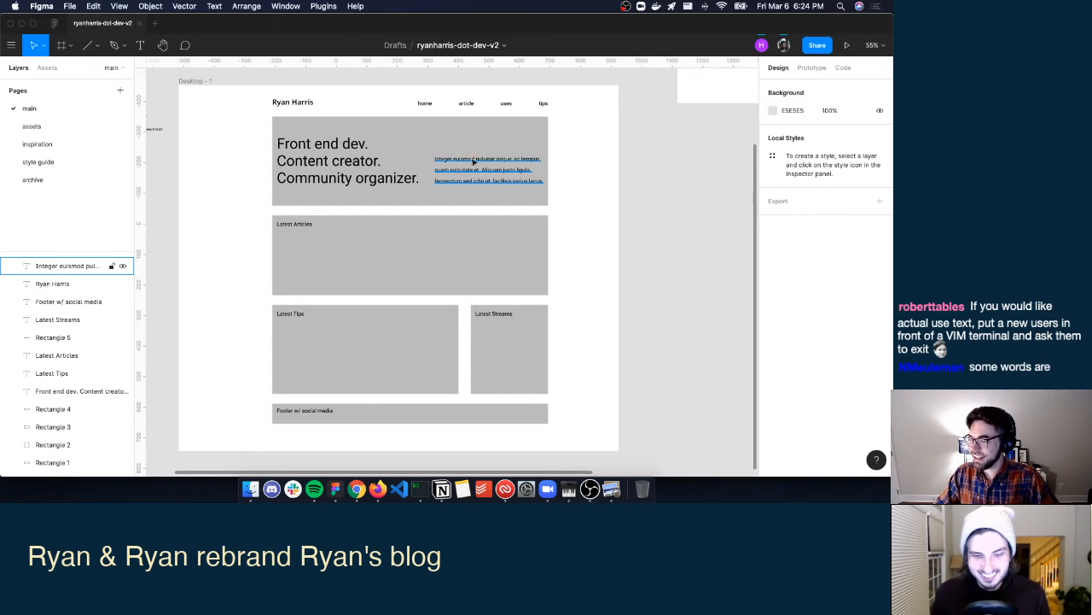
key(ctrl+Up)
click(421, 251)
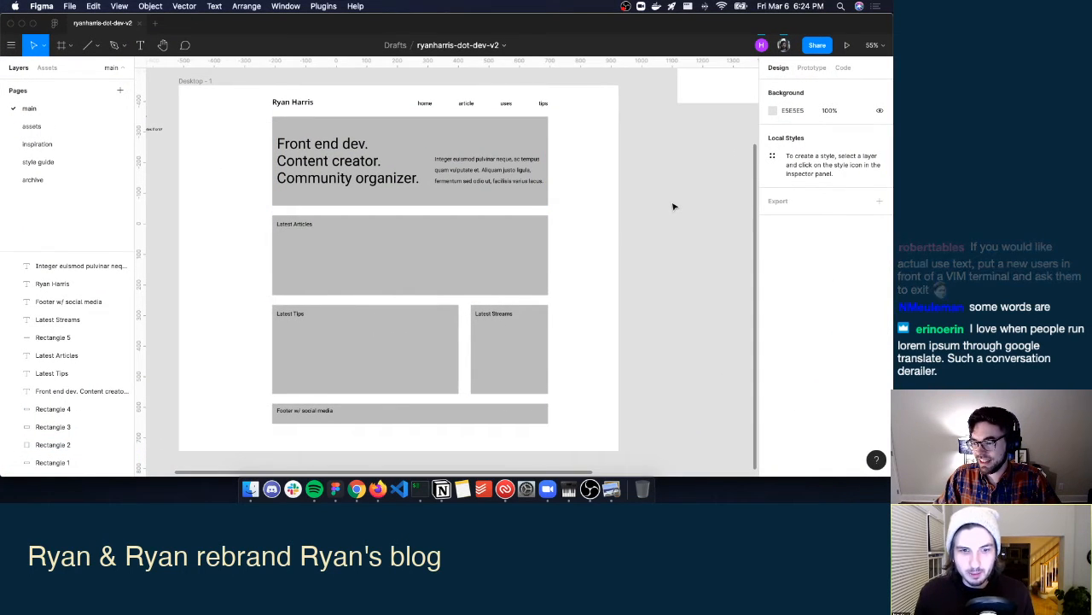
click(483, 151)
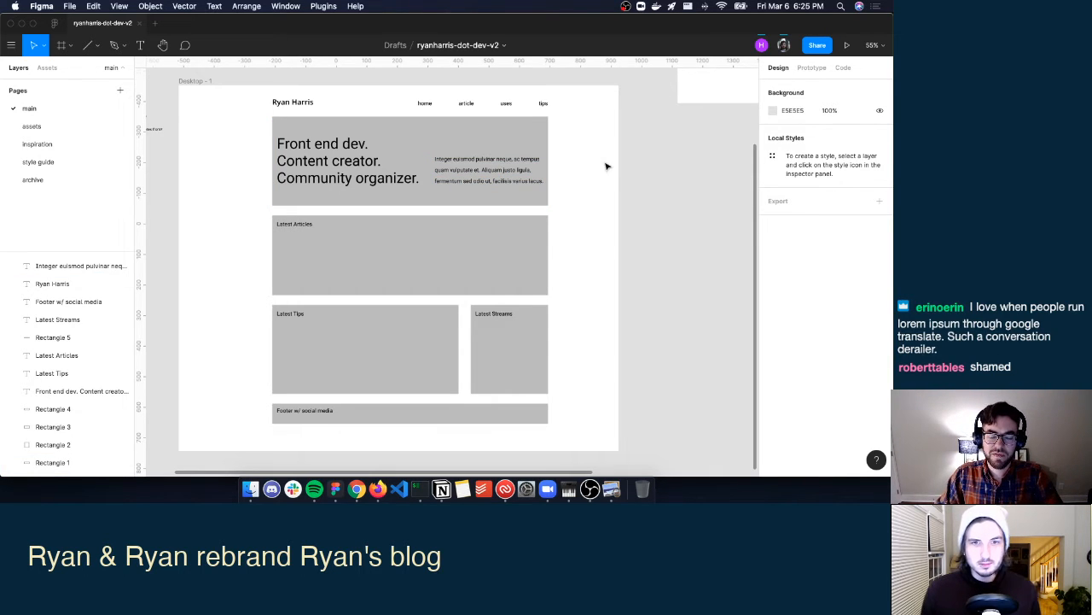
click(365, 175)
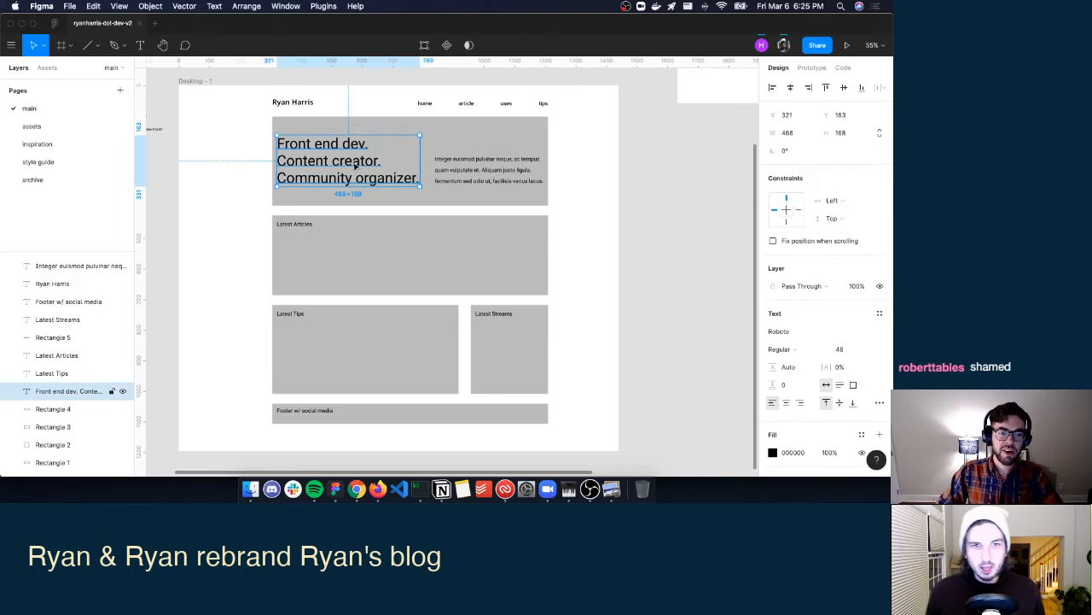
triple_click(353, 162)
key(Left)
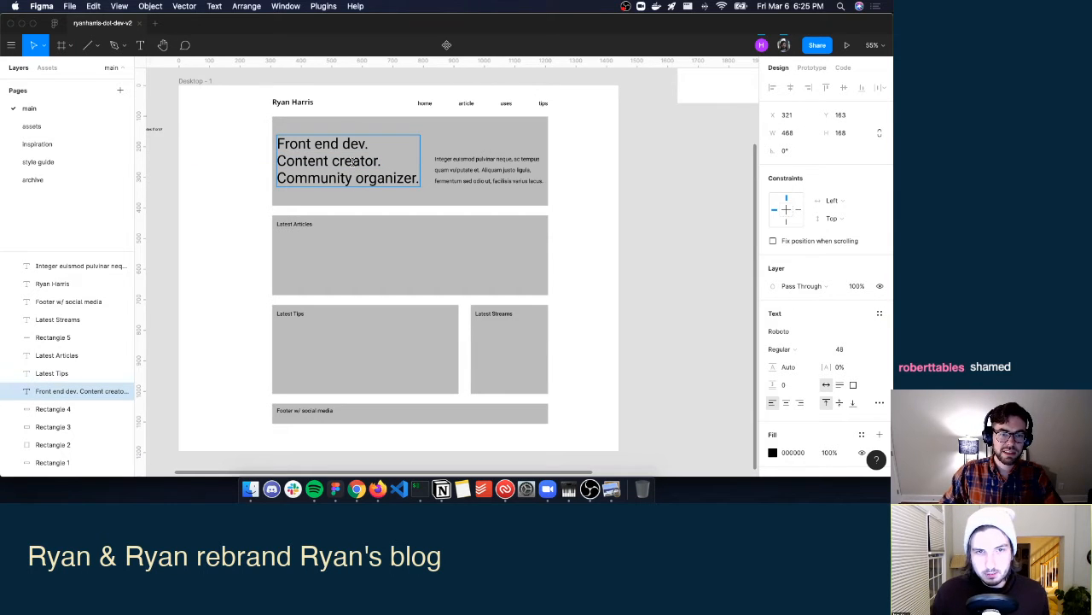
key(Escape)
Copy the whole Desktop - 1 frame onto the archive page, beside the earlier homepage version.
click(199, 80)
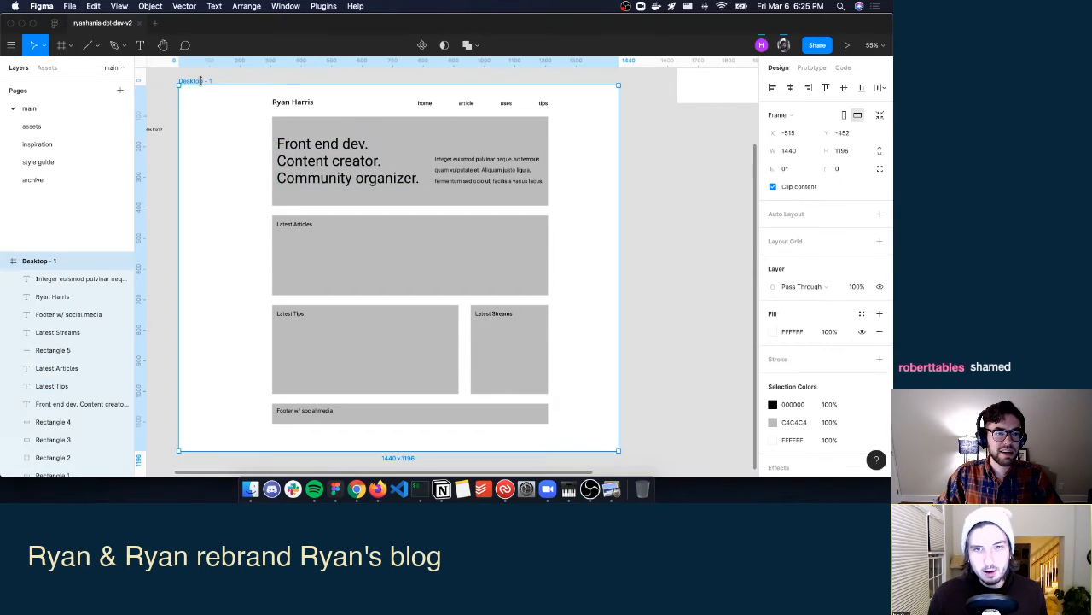
click(61, 178)
key(super+v)
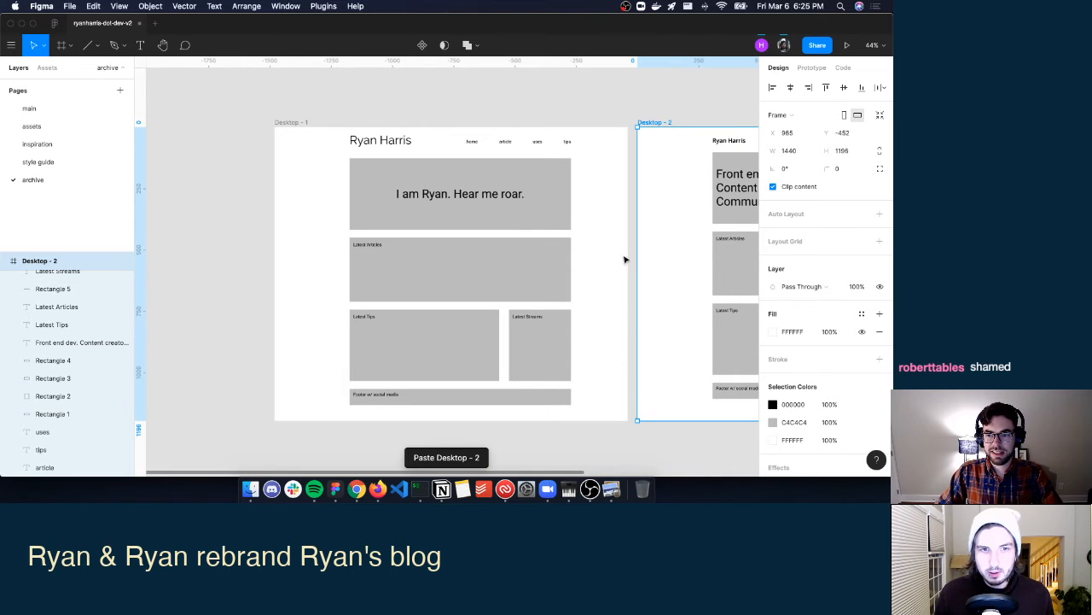
scroll(626, 239, right, 6)
Return to the main page and remove the tagline's line breaks so its three phrases run on one line.
click(81, 106)
double_click(328, 171)
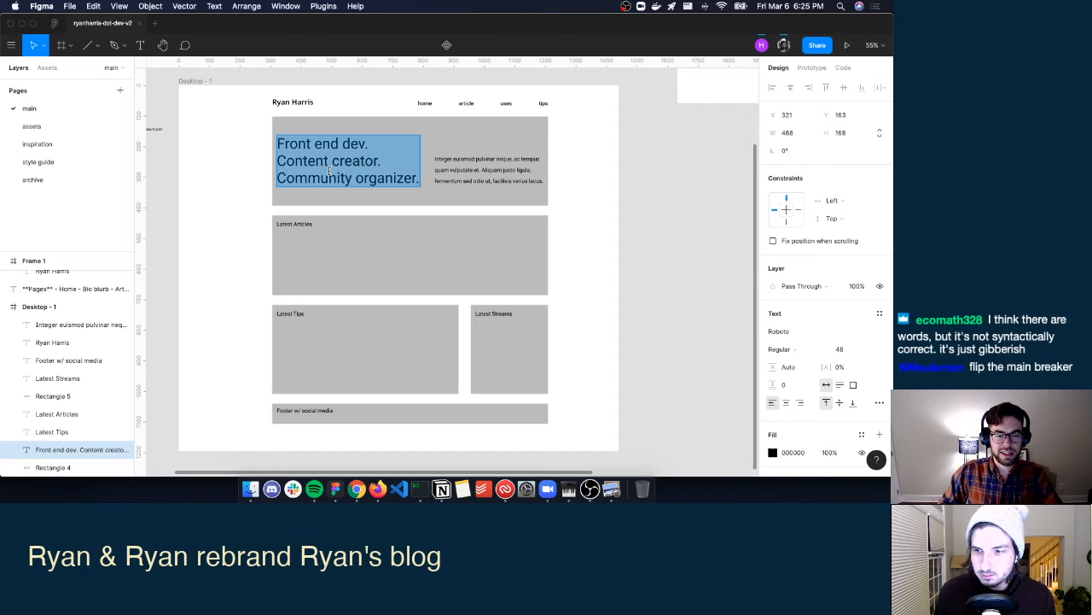
click(329, 171)
key(BackSpace)
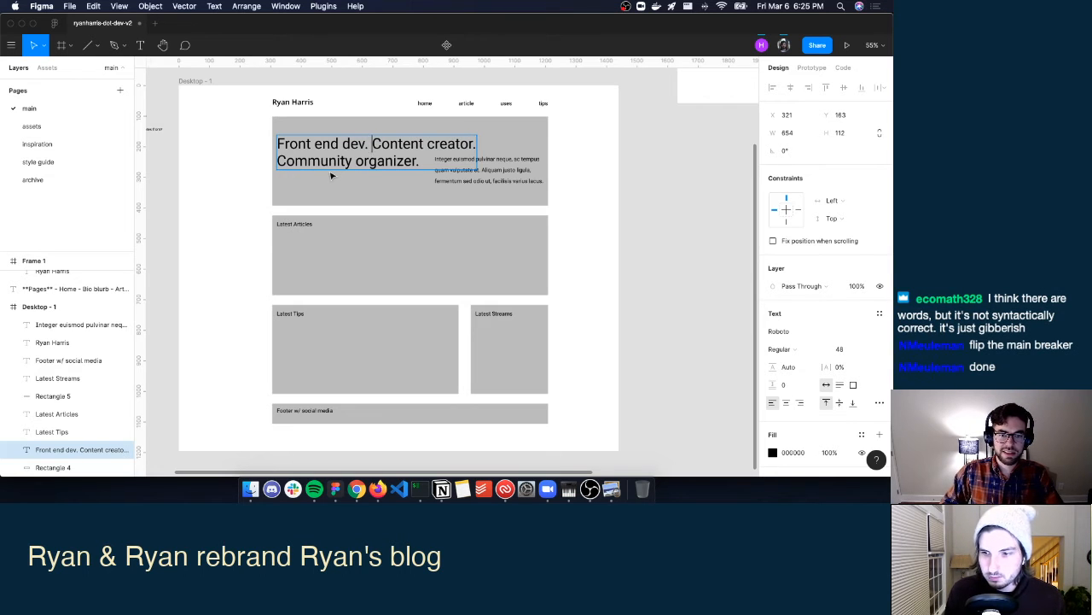
key(BackSpace)
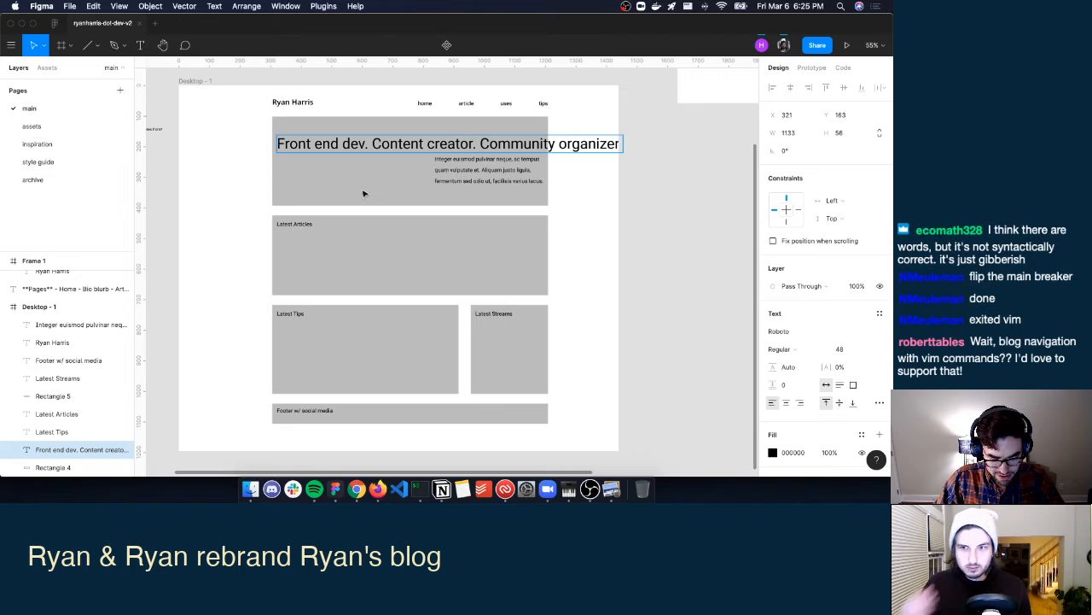
key(Escape)
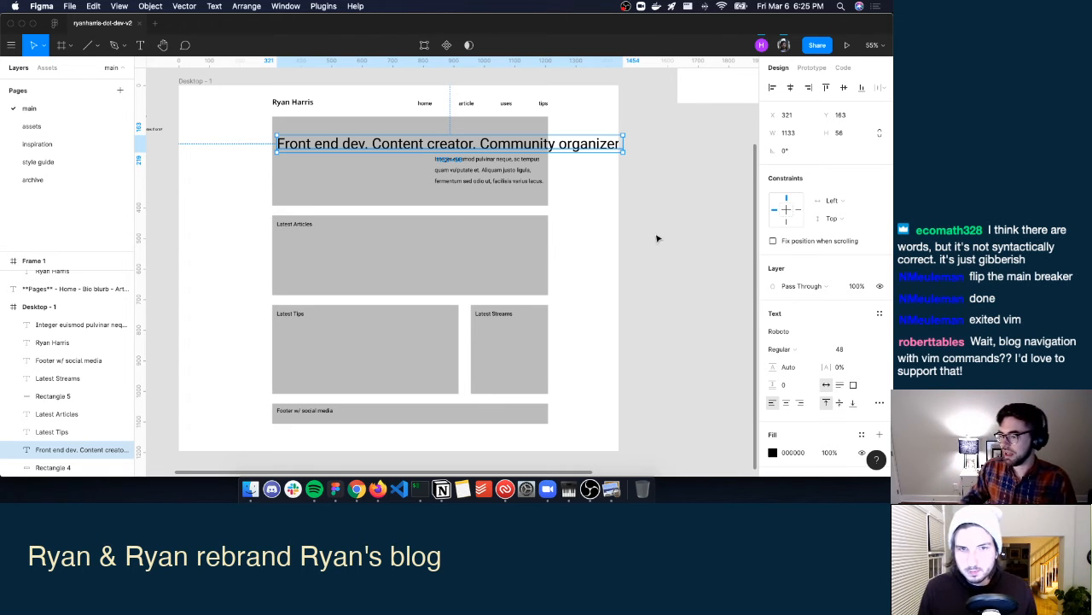
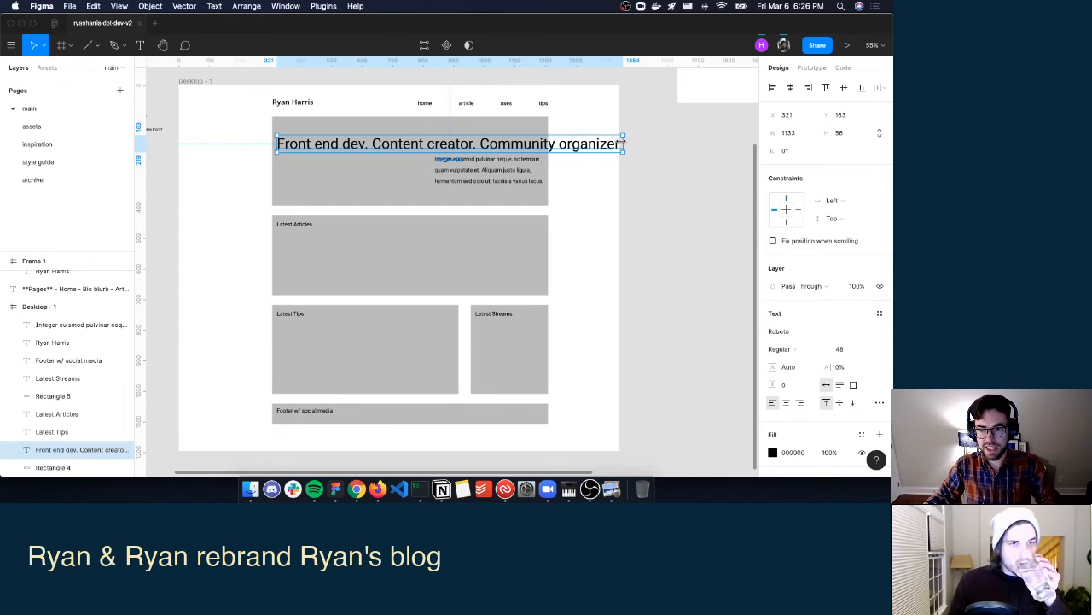
Stack the hero text, with the tagline about 858 wide at Y 136 and the blurb beneath it at about X 321, Y 225.
drag(626, 144, 539, 144)
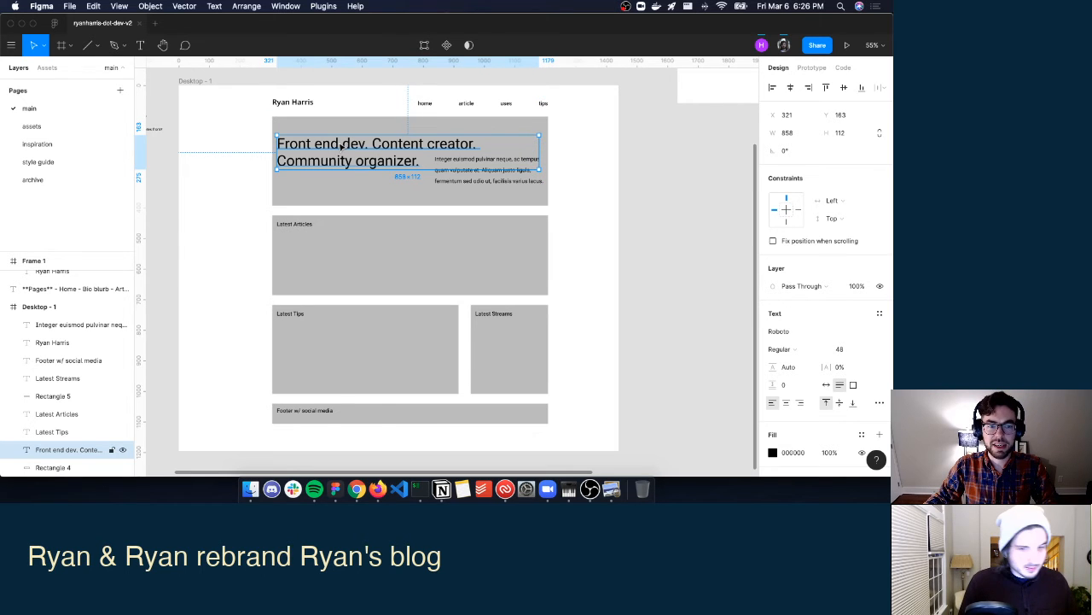
drag(341, 145, 342, 137)
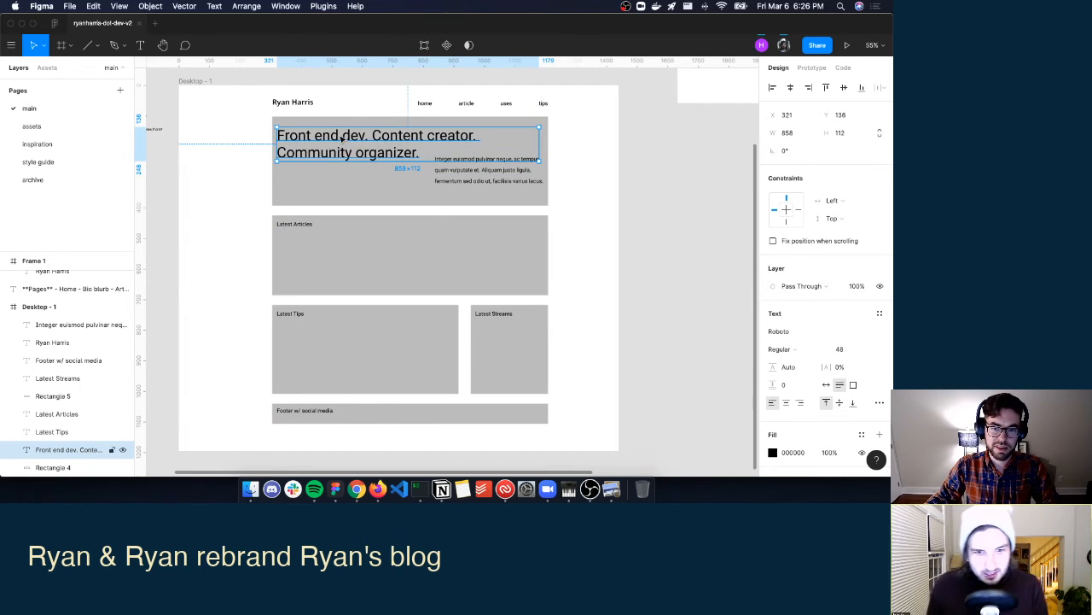
drag(480, 173, 318, 186)
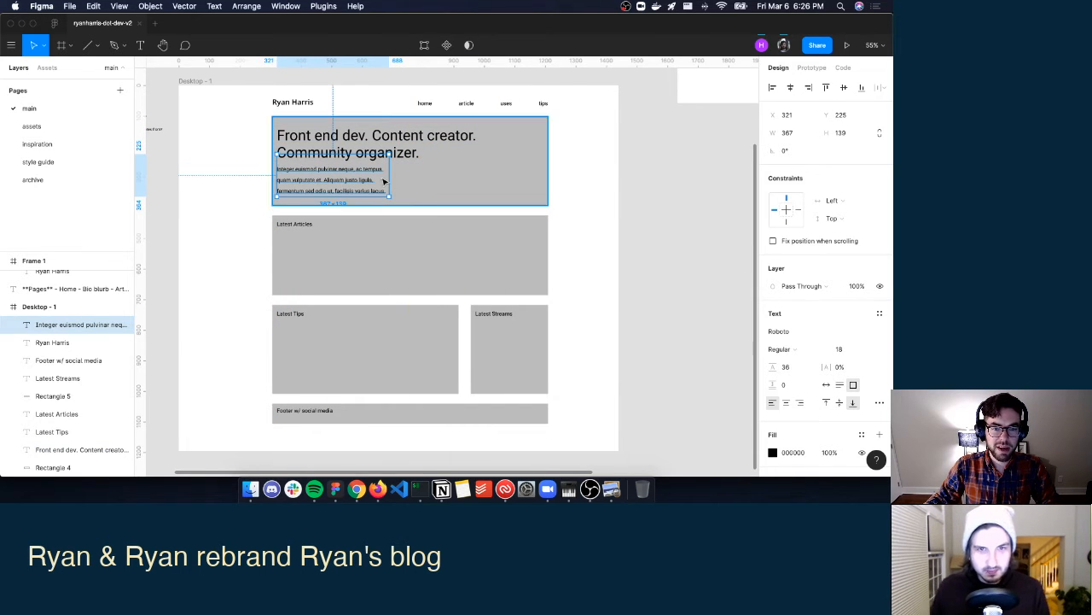
Fit the blurb's text box to its text with auto width, then wrap it at about the tagline's 858 width.
drag(386, 178, 539, 175)
click(589, 171)
click(434, 176)
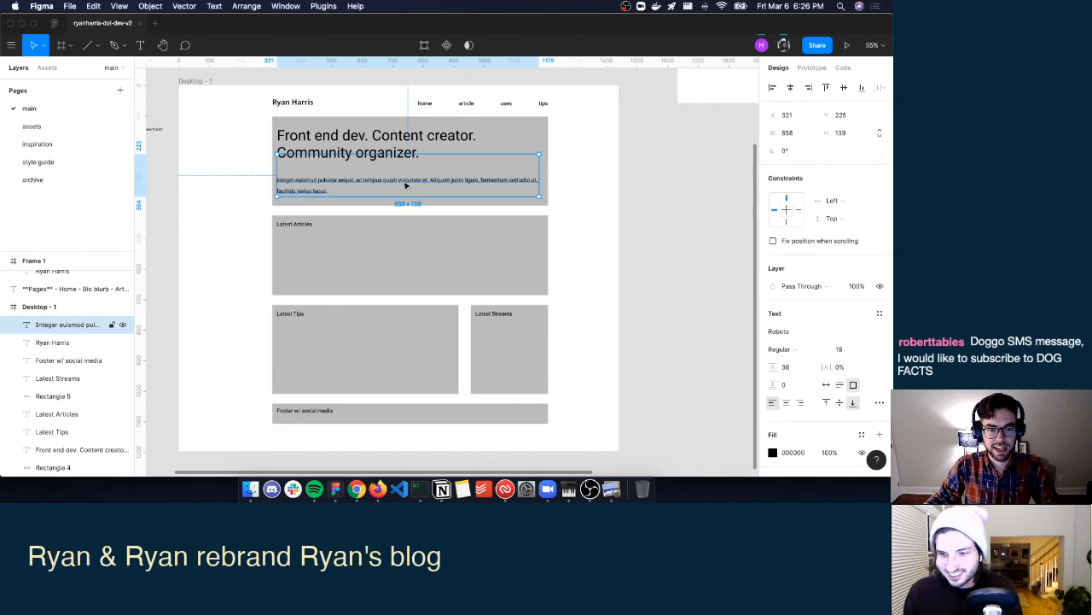
click(826, 384)
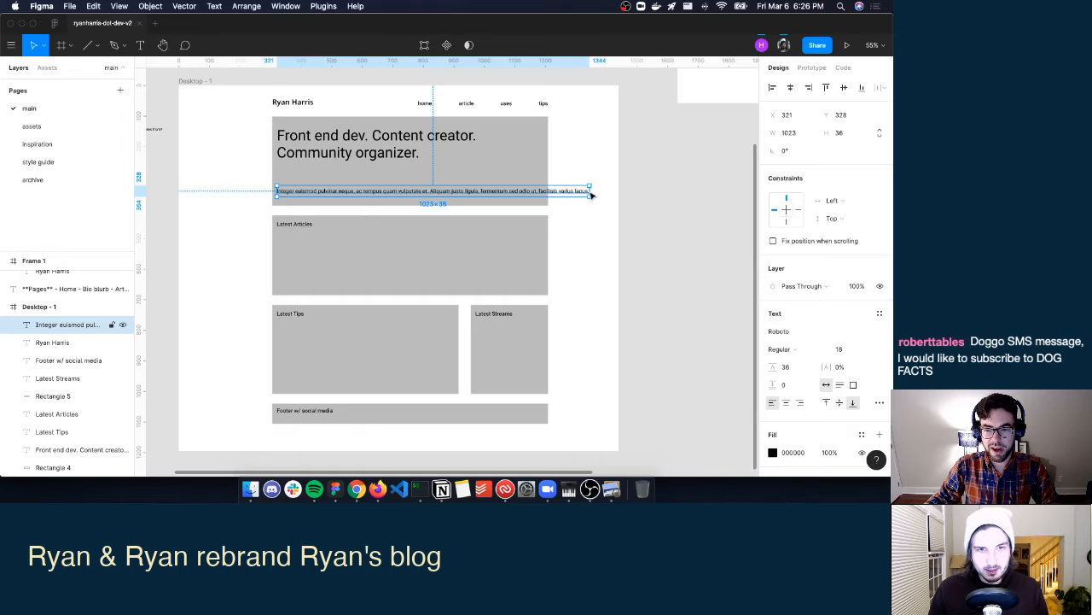
drag(589, 192, 483, 186)
Move the tagline to about Y 147 and place the blurb beneath at about X 322, Y 273, narrowed to about 649 wide.
drag(413, 142, 412, 149)
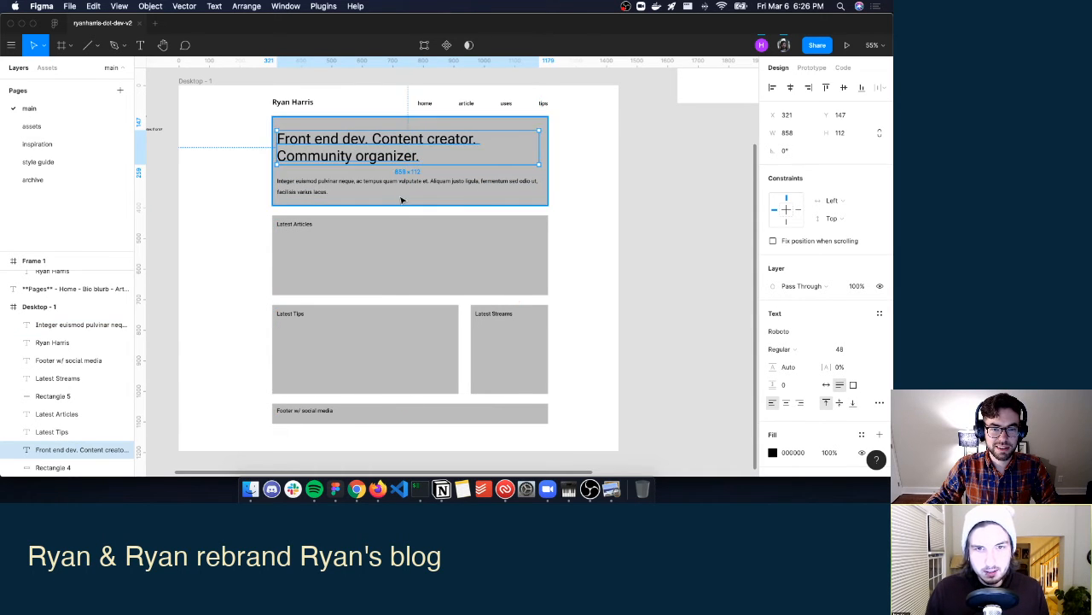
drag(402, 189, 402, 184)
drag(540, 181, 475, 177)
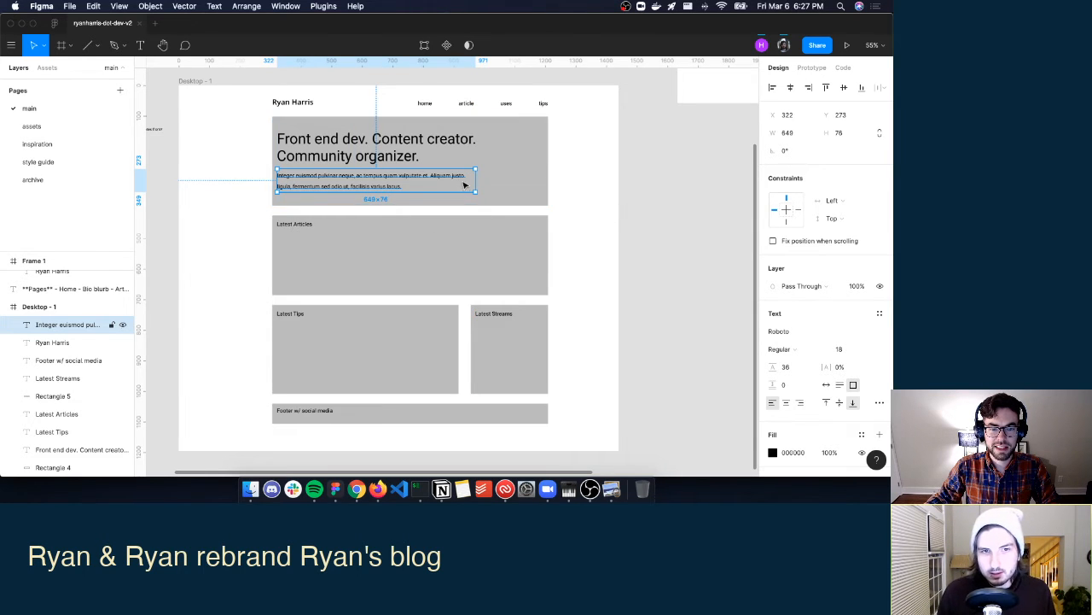
click(565, 202)
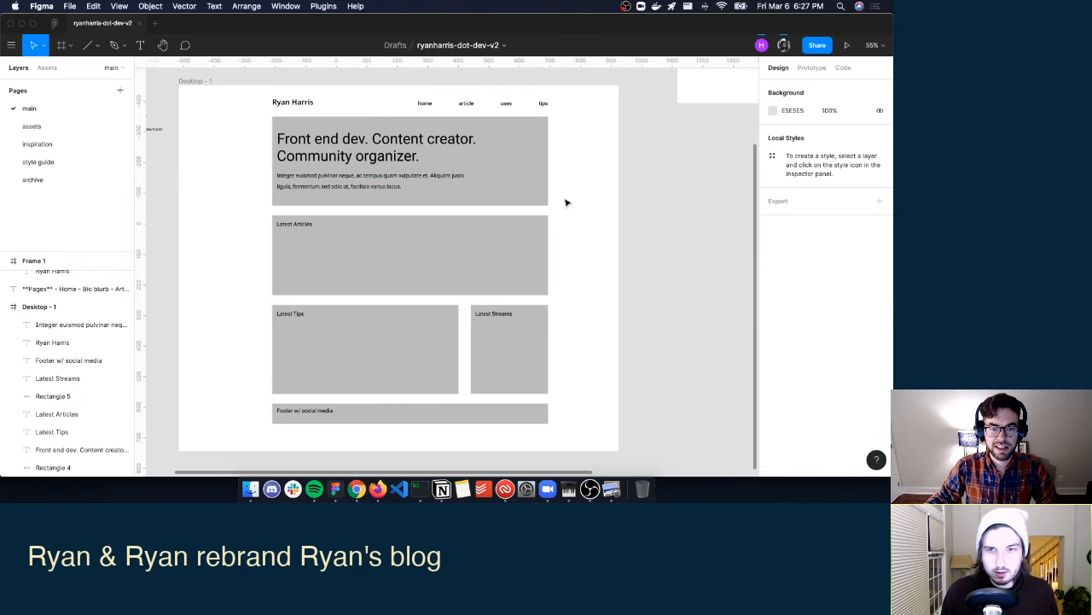
click(357, 186)
click(577, 170)
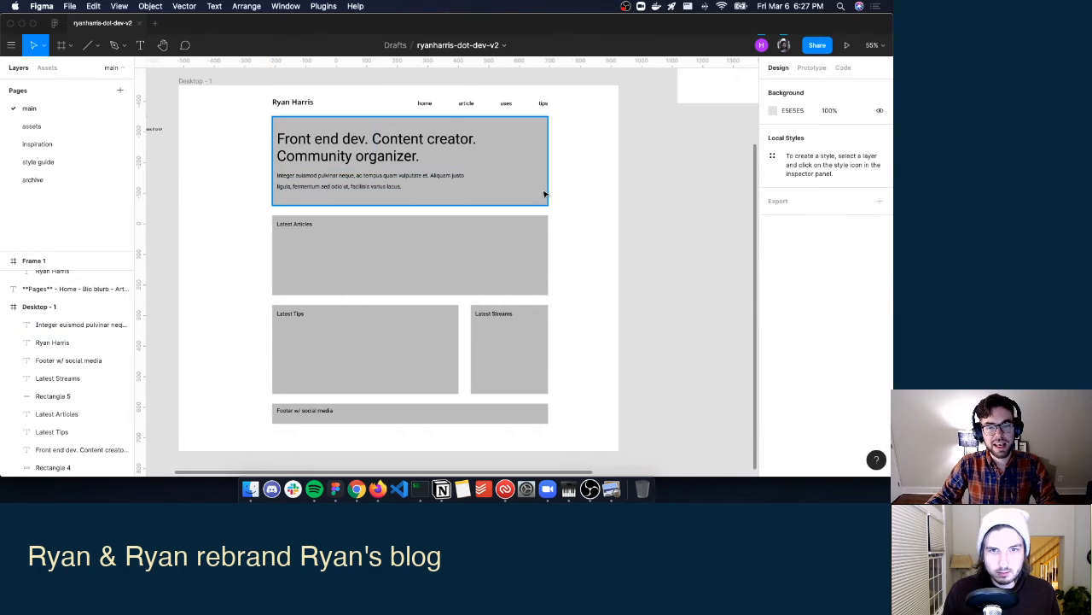
click(368, 153)
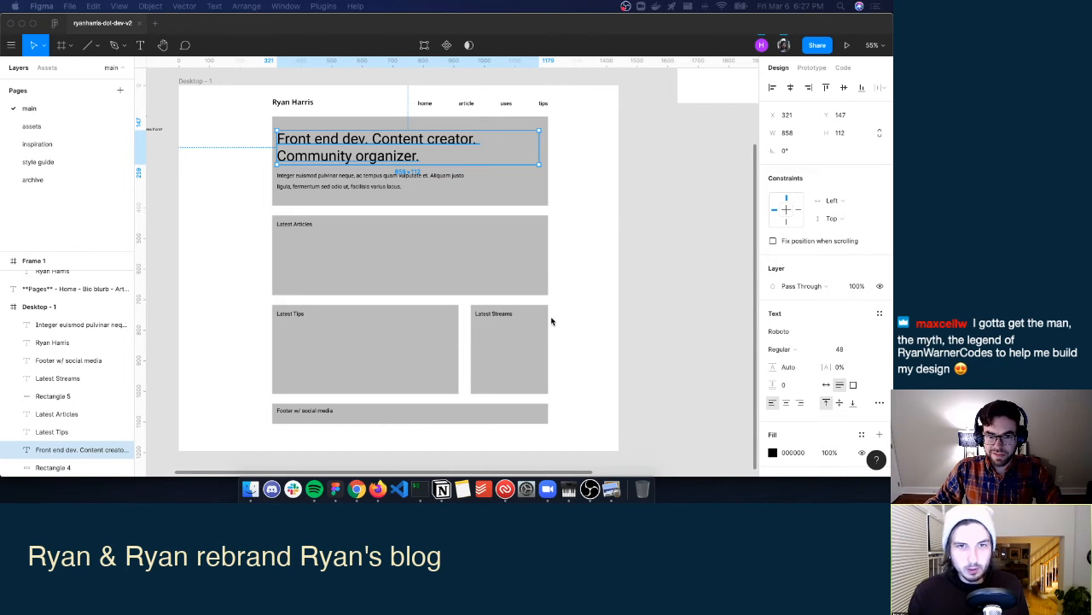
click(634, 247)
click(603, 213)
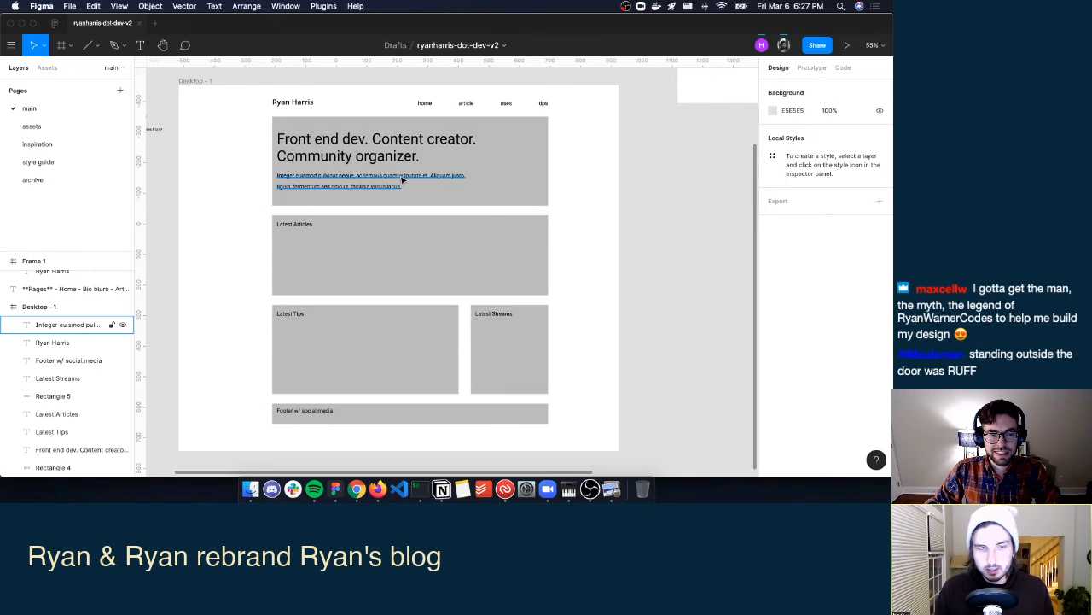
Group all the homepage content in Desktop - 1 and center the group horizontally and vertically in the frame.
drag(253, 98, 572, 440)
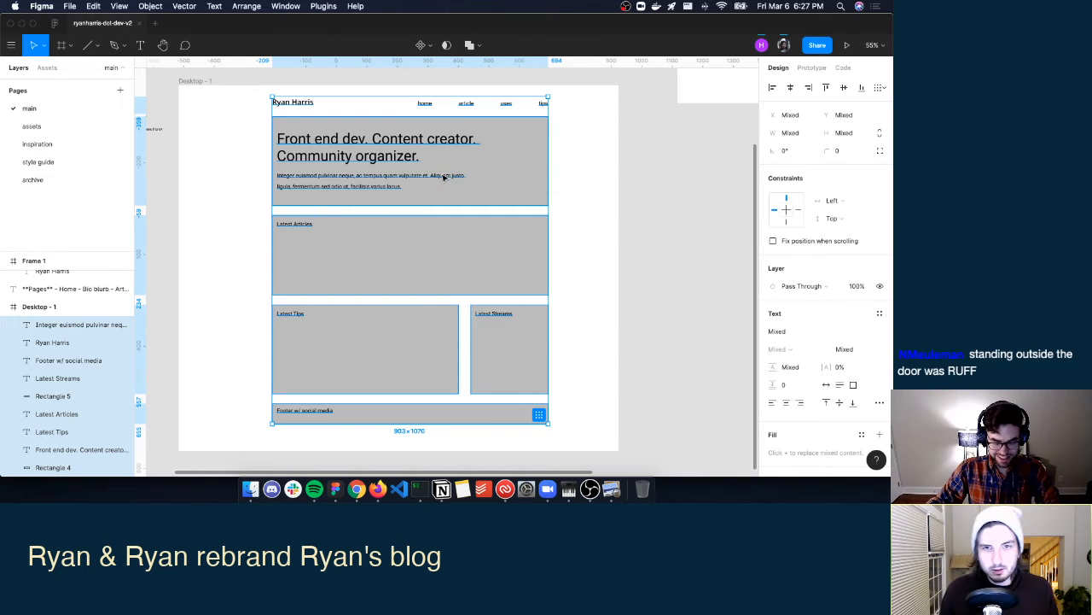
key(super+g)
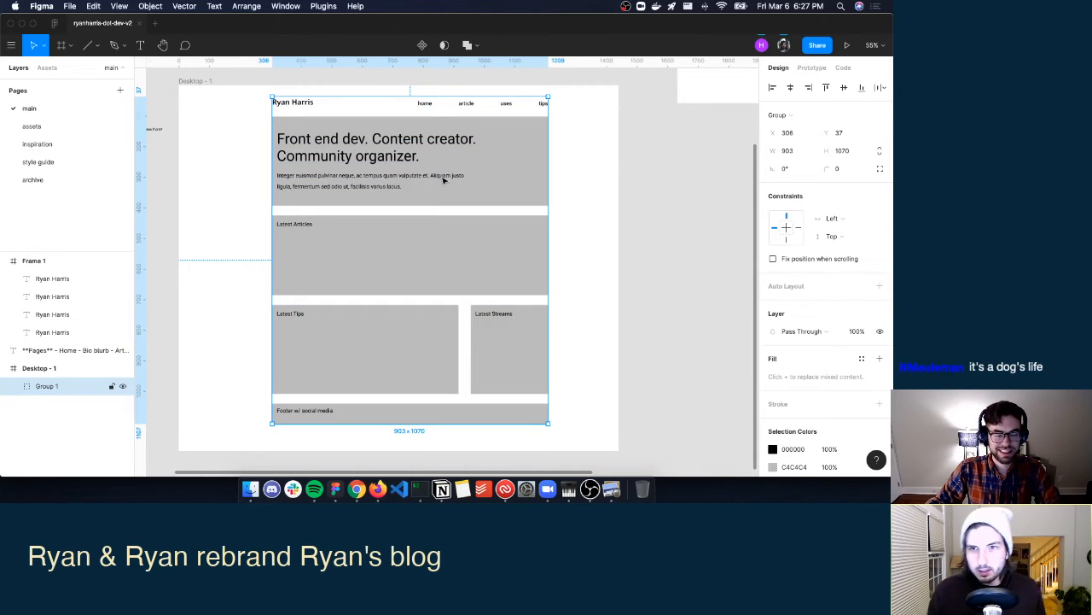
click(804, 89)
click(845, 89)
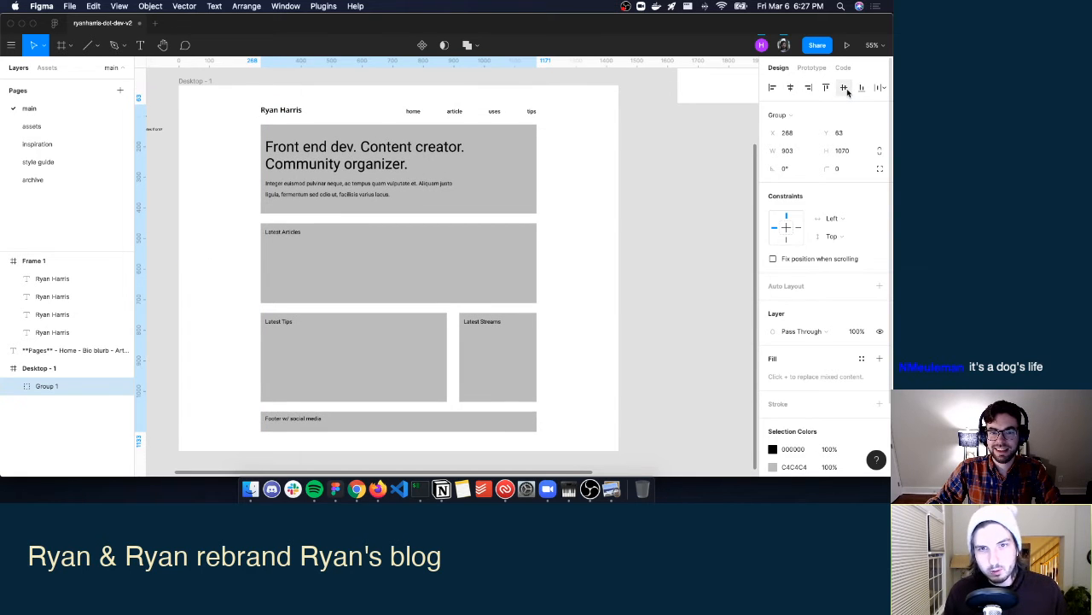
click(671, 198)
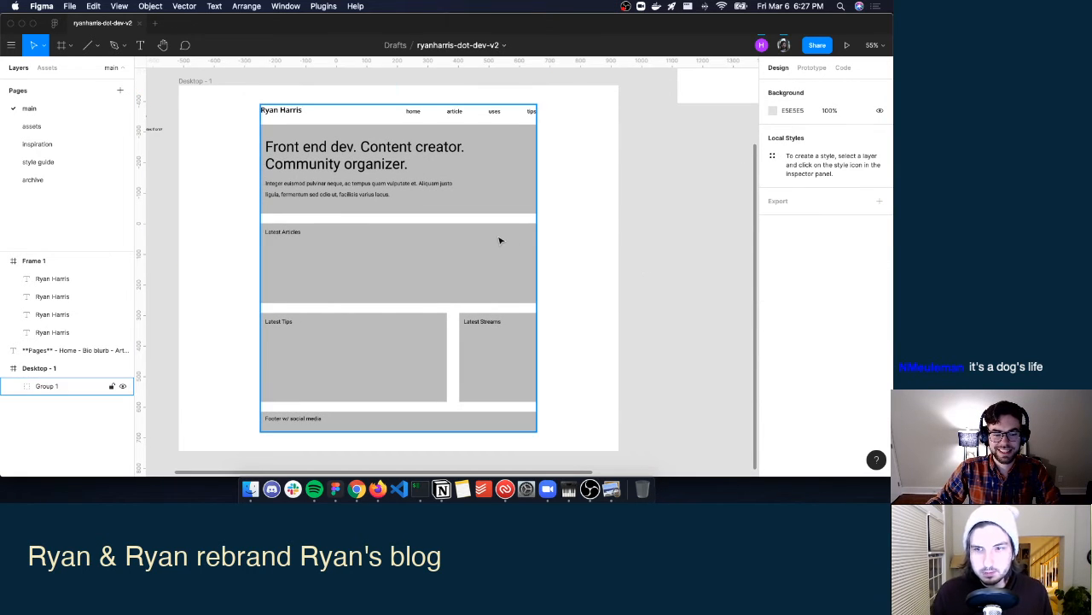
scroll(500, 240, down, 1)
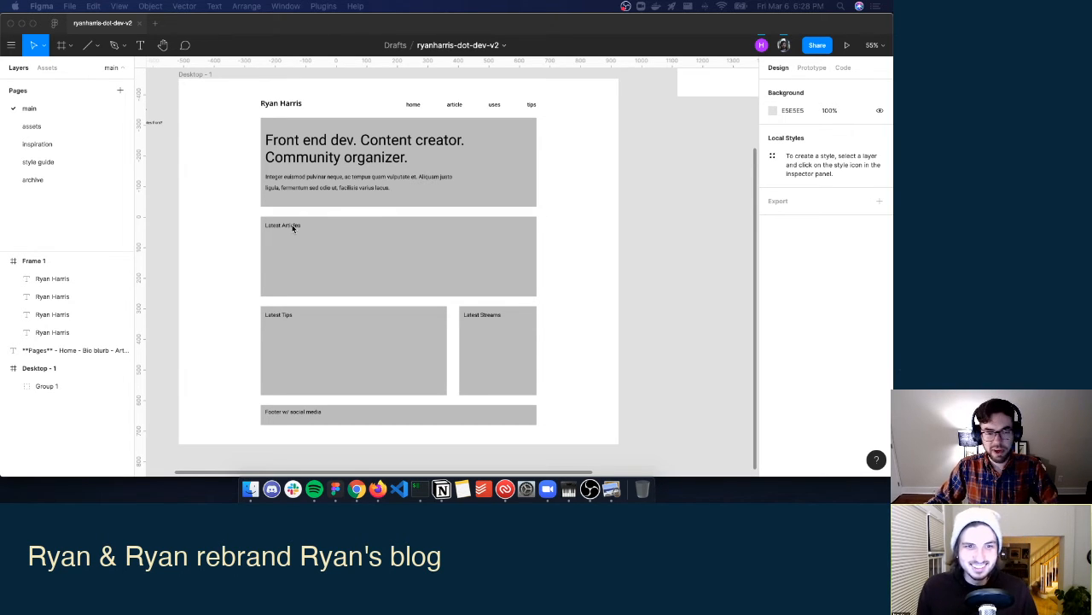
click(672, 152)
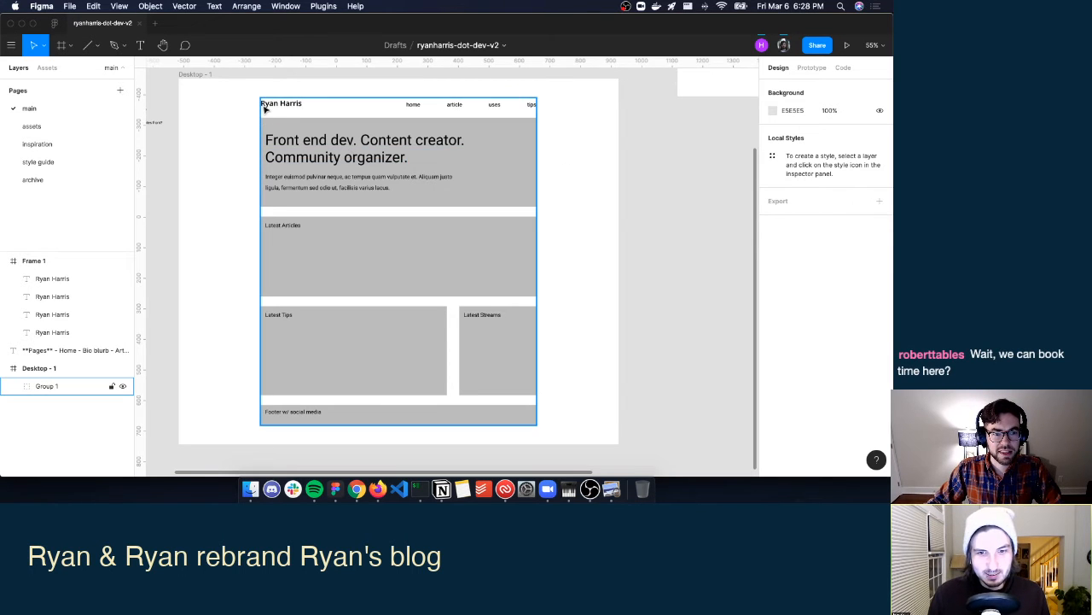
click(342, 156)
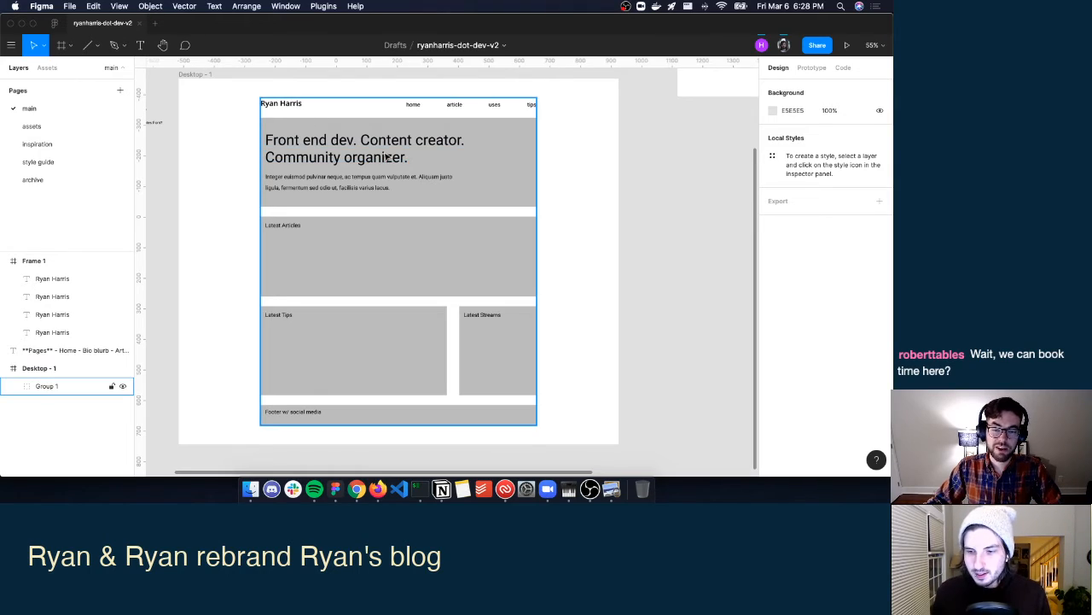
Switch to Chrome and look through the sections of the kentcdodds.com homepage for reference, then return to Figma.
key(ctrl+Up)
click(178, 146)
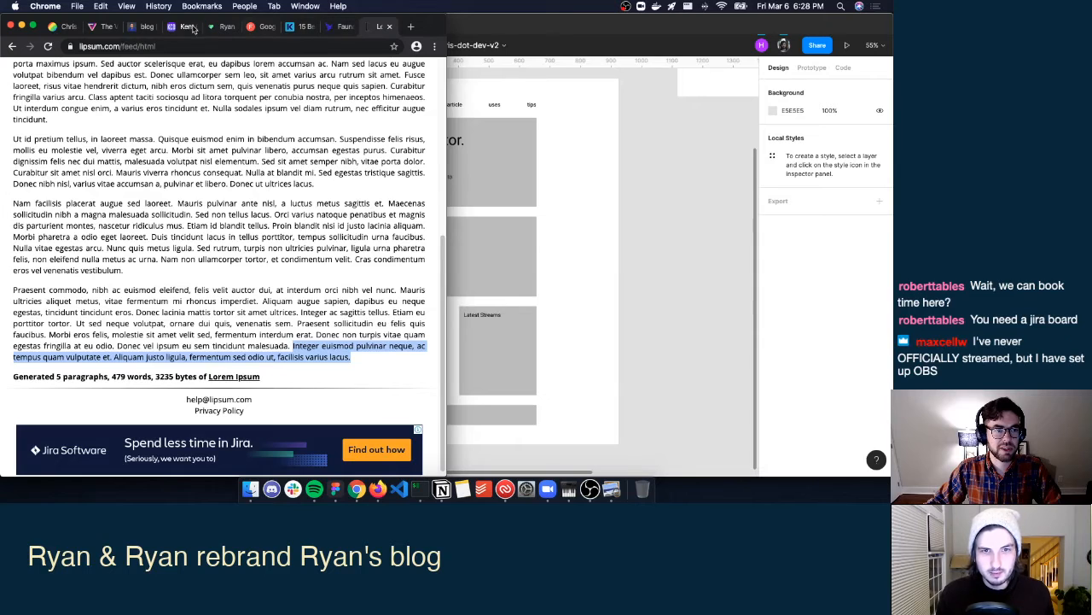
click(183, 26)
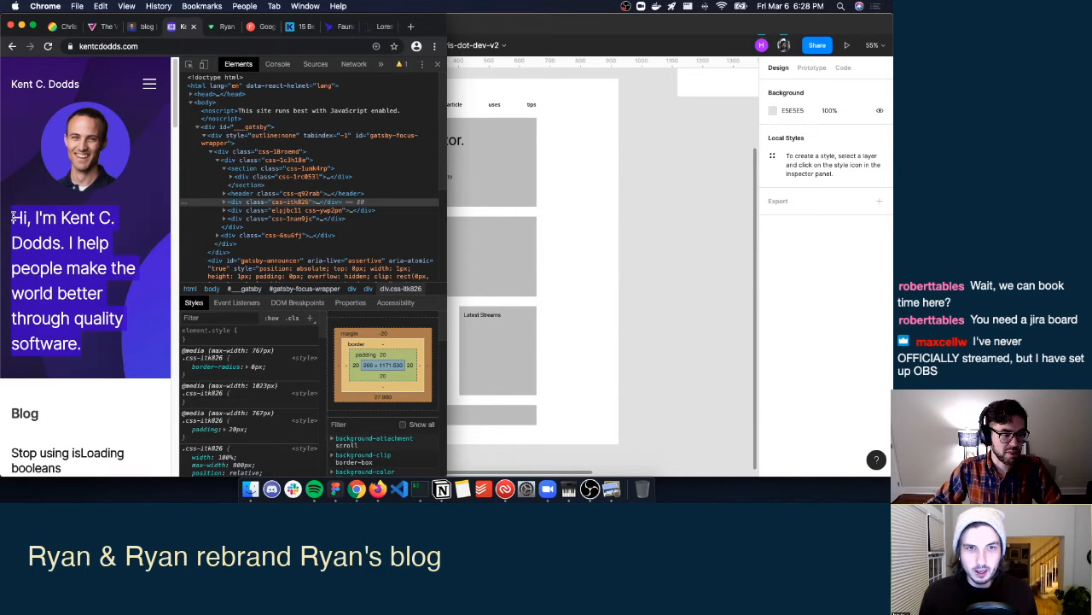
scroll(13, 217, down, 15)
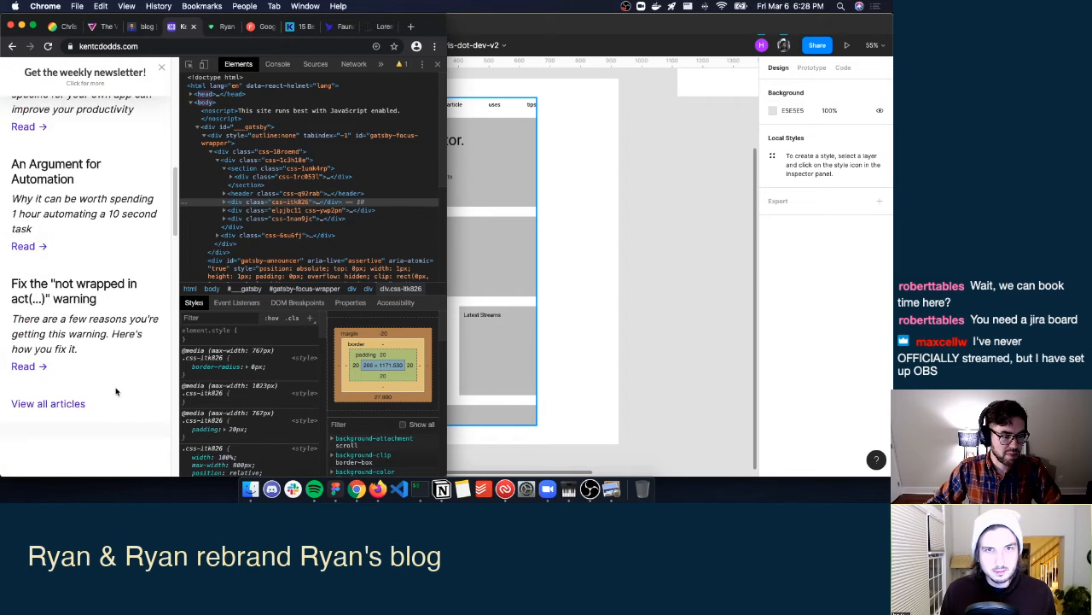
scroll(3, 174, down, 10)
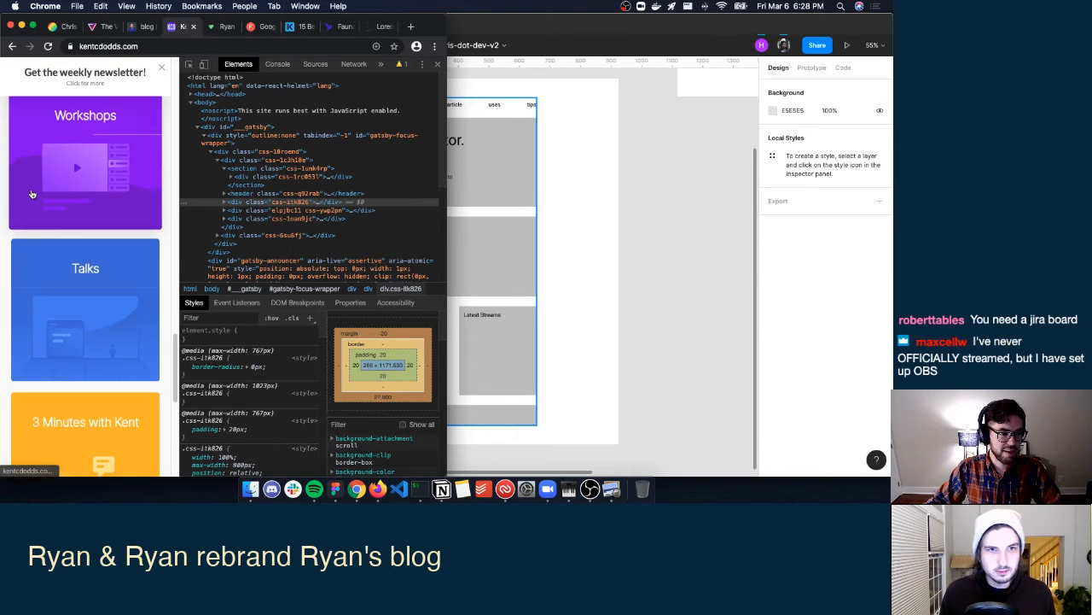
scroll(39, 191, up, 8)
scroll(39, 192, up, 5)
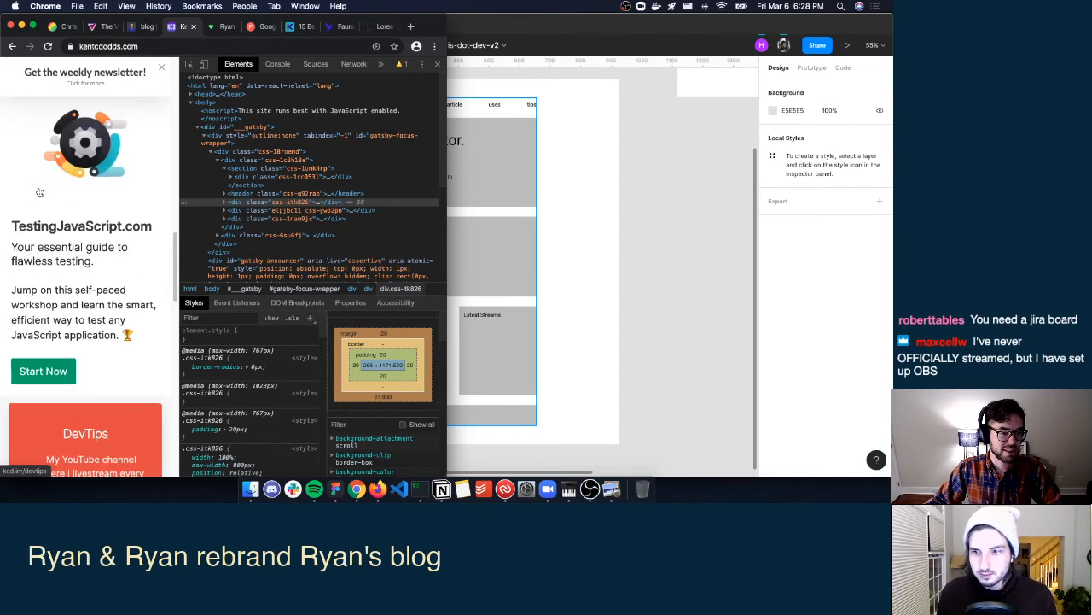
click(696, 210)
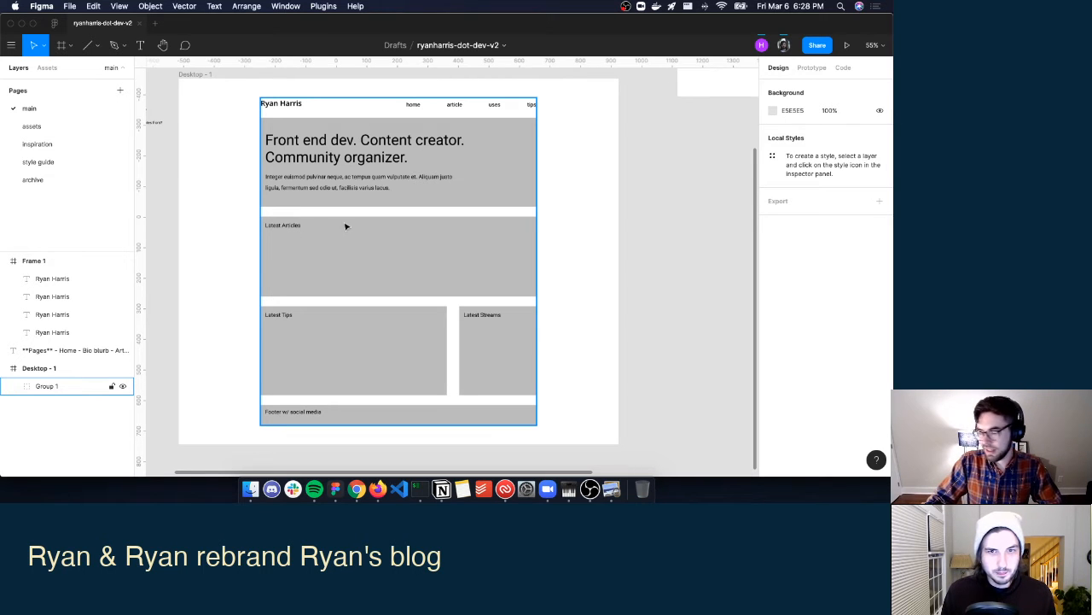
Compare the text settings of the Latest Articles label, the hero tagline and the site title in the header.
super+click(289, 226)
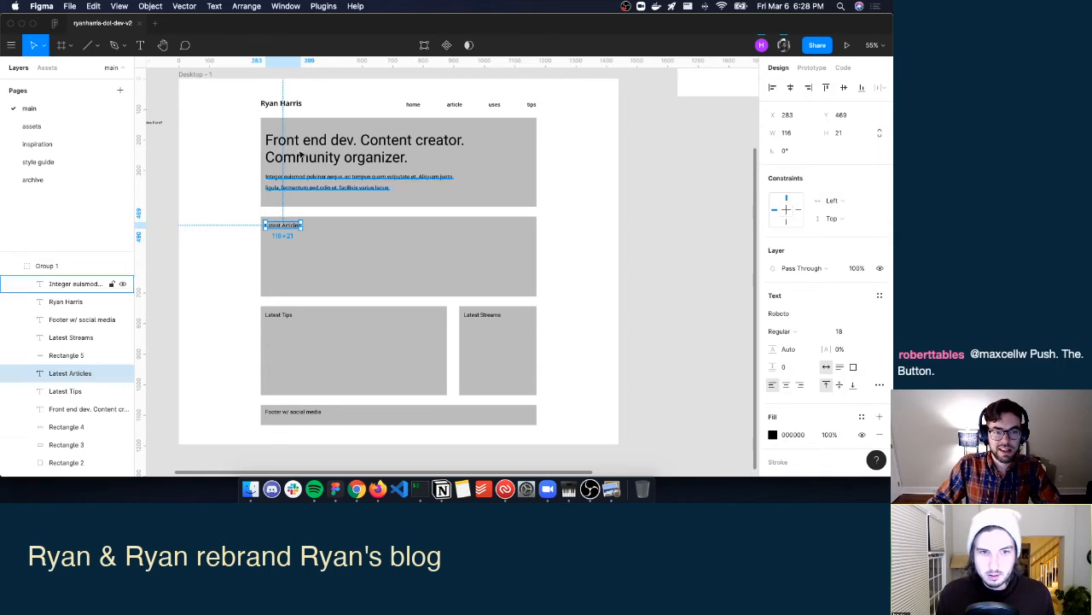
click(577, 155)
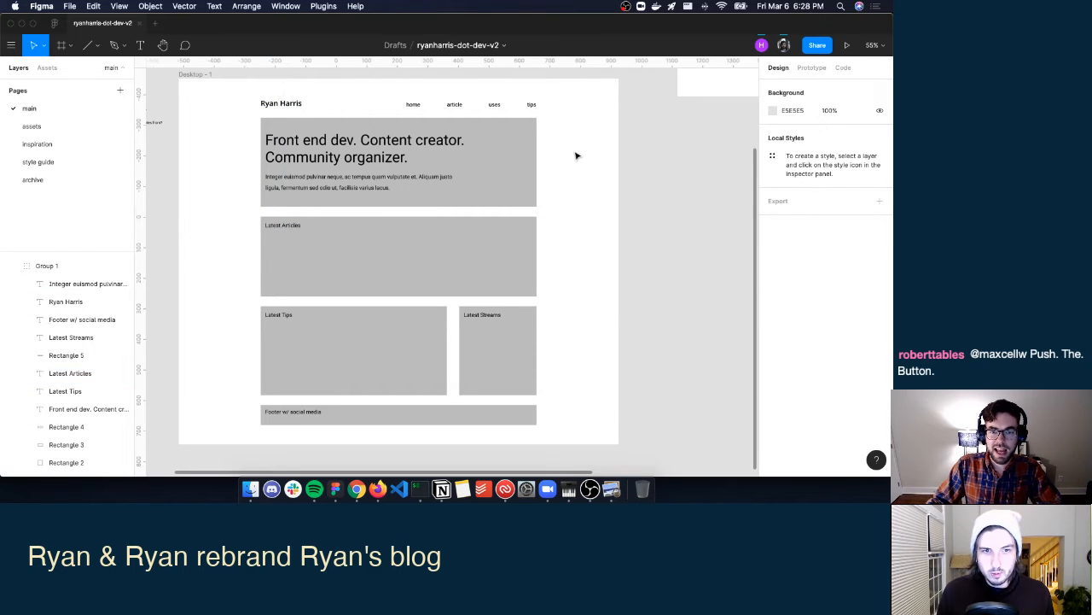
super+click(290, 226)
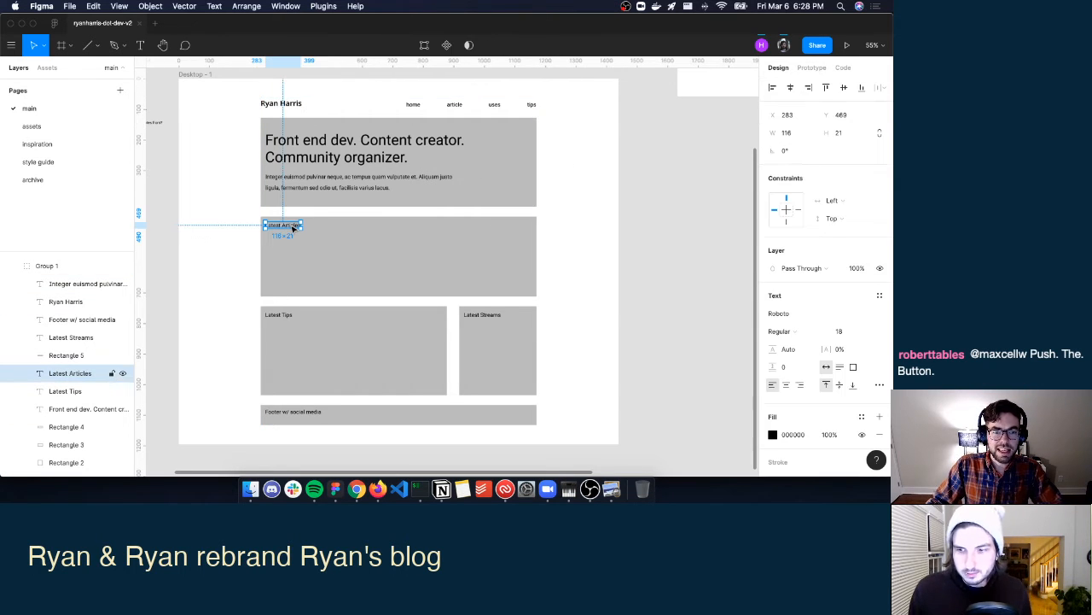
click(280, 106)
click(300, 150)
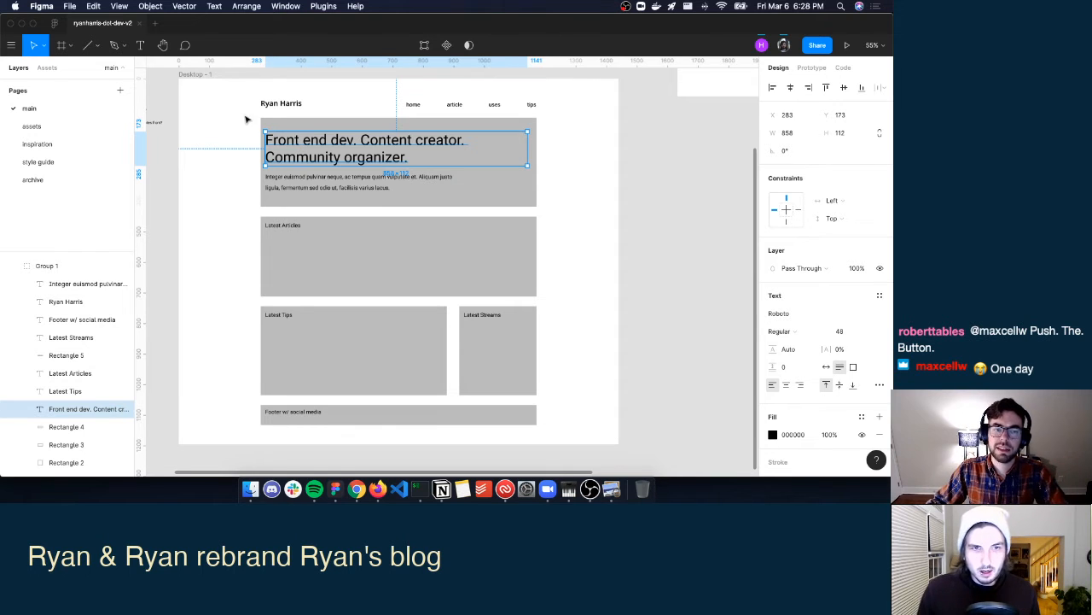
click(294, 107)
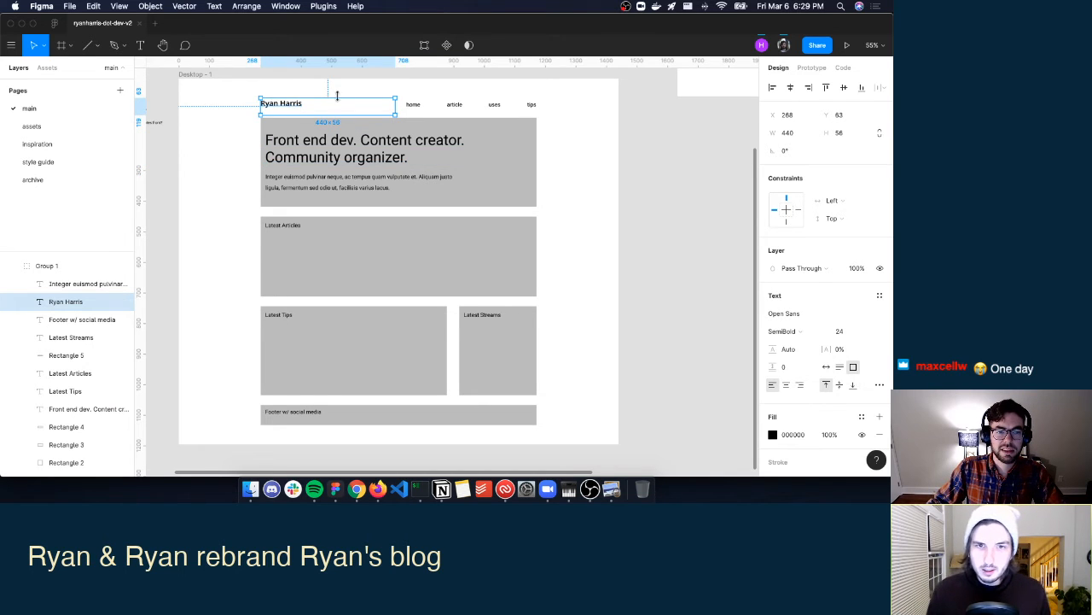
key(Escape)
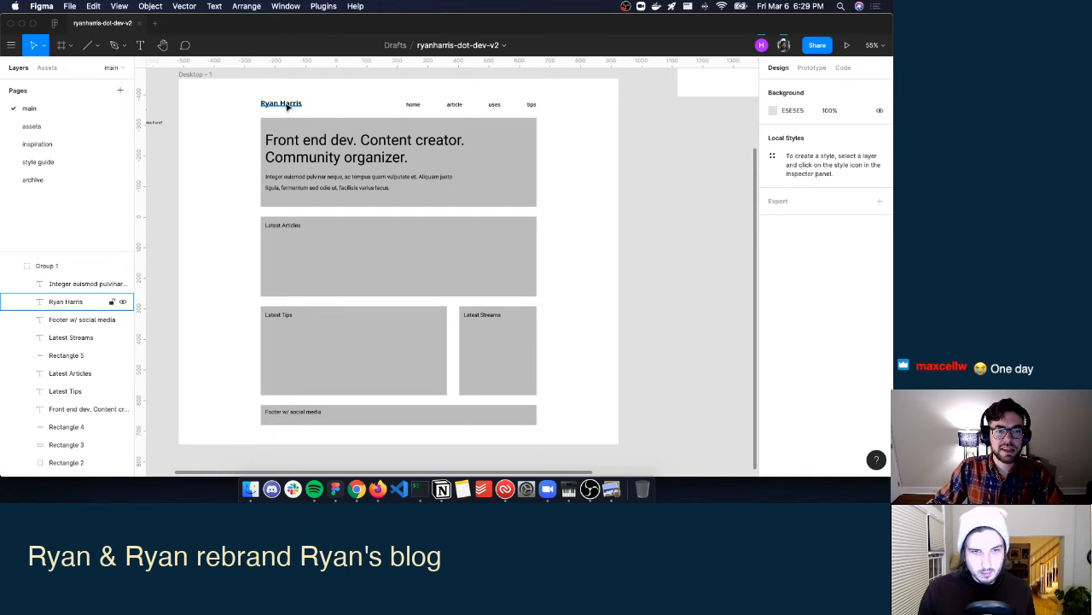
click(288, 106)
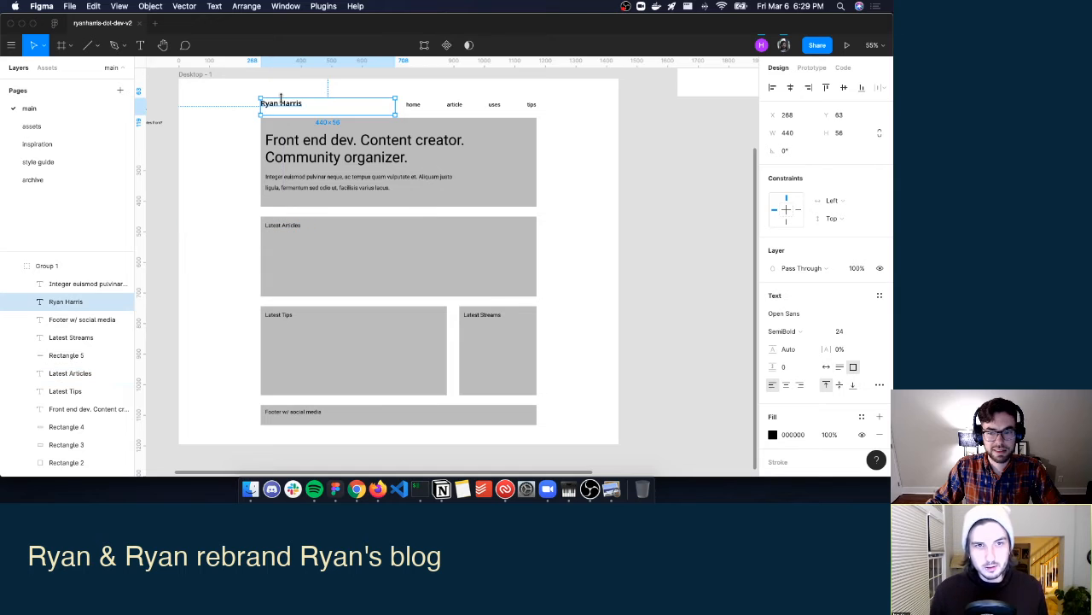
Set the Latest Articles label's font to Open Sans.
click(288, 226)
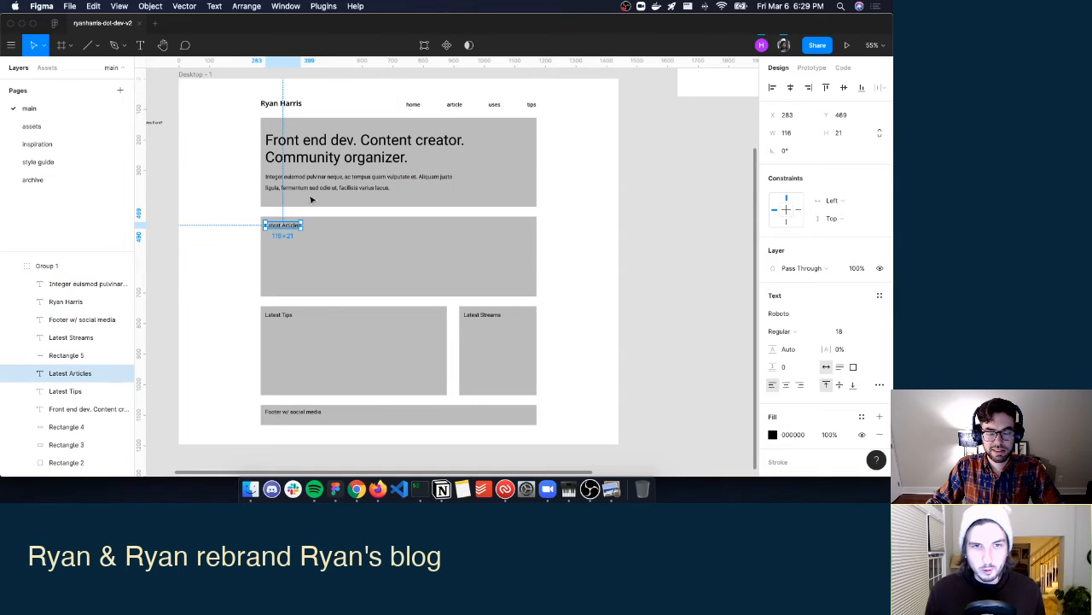
click(878, 315)
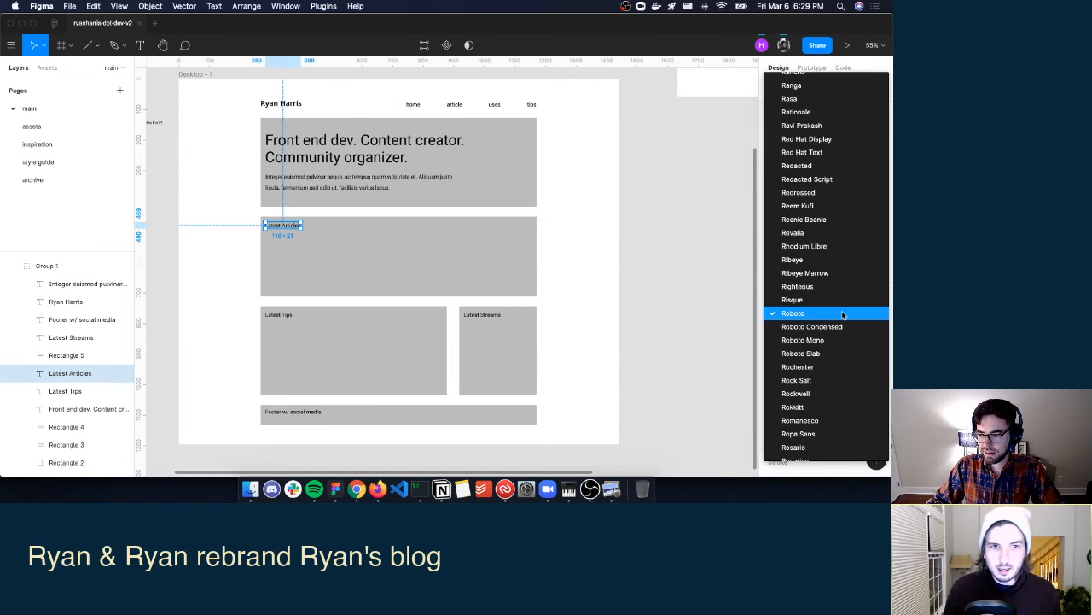
scroll(844, 315, up, 10)
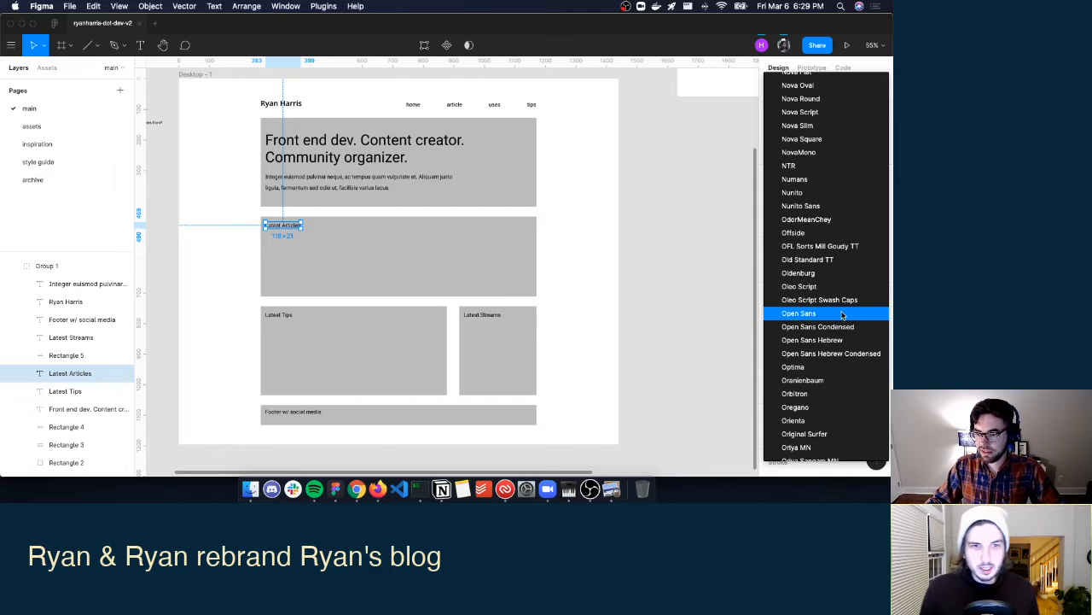
click(842, 315)
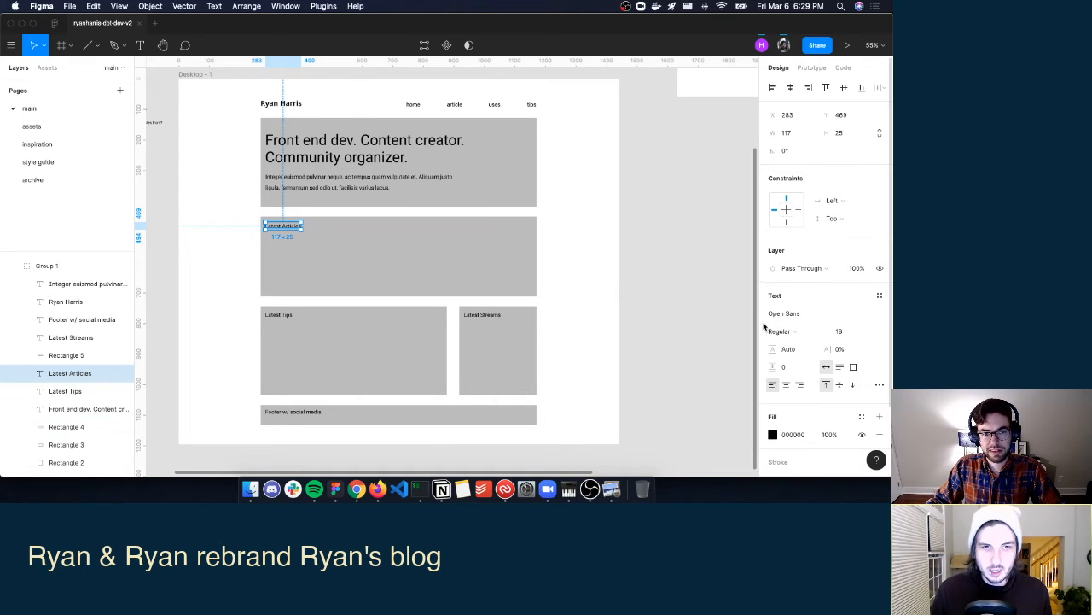
Check the site title's text settings and set the Latest Articles label's weight to SemiBold to match it.
click(290, 106)
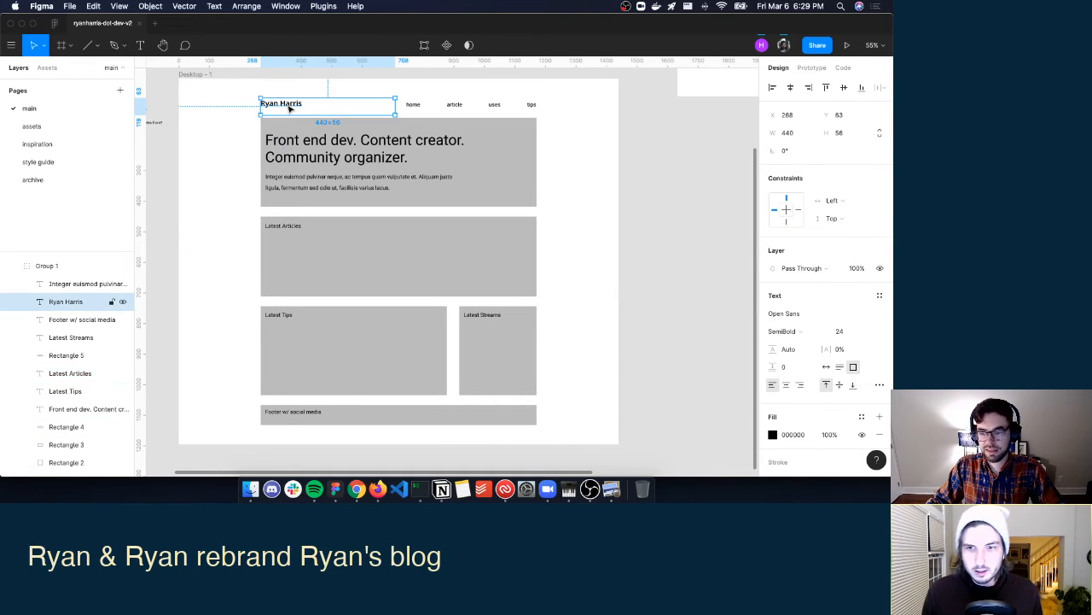
click(298, 231)
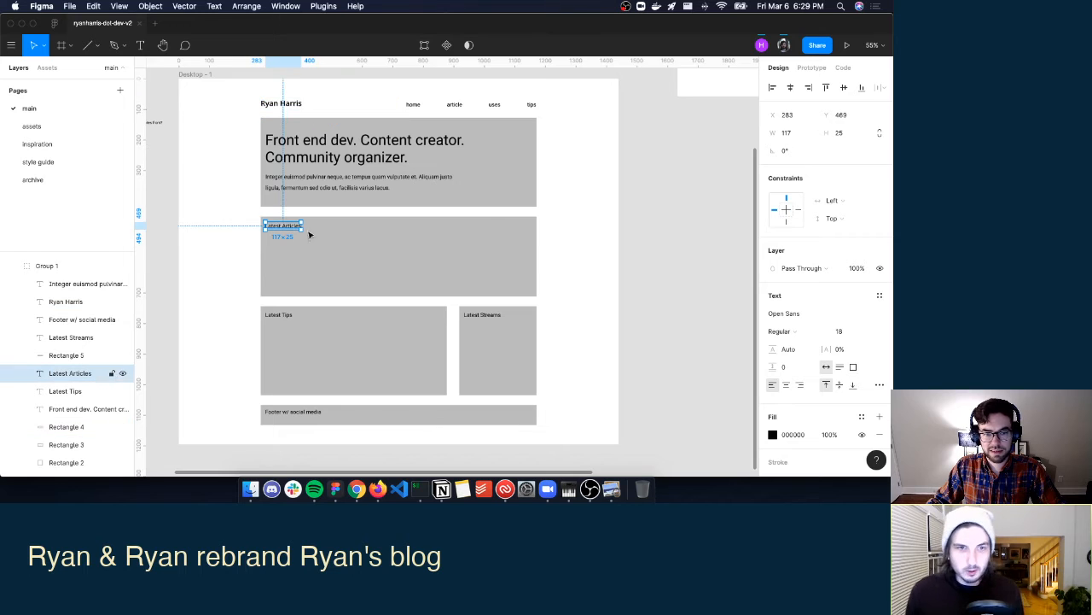
click(821, 331)
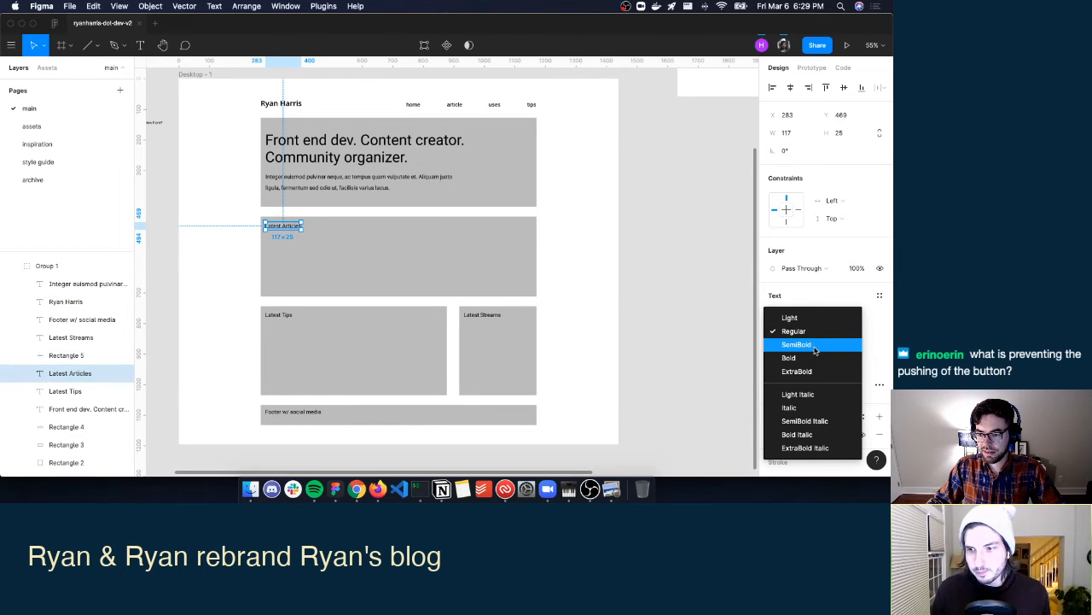
click(810, 344)
click(594, 195)
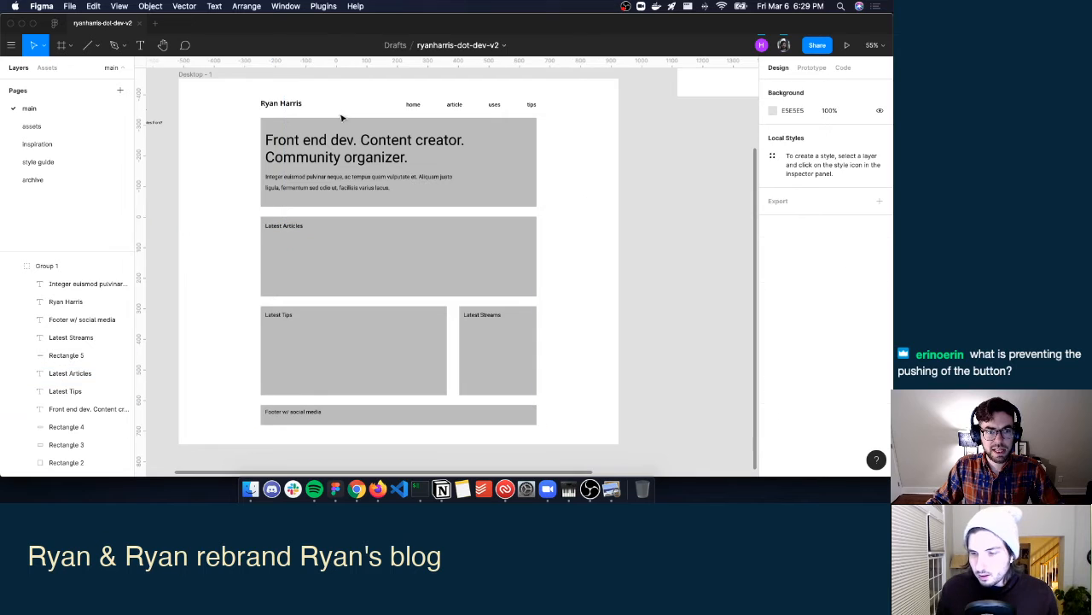
click(271, 102)
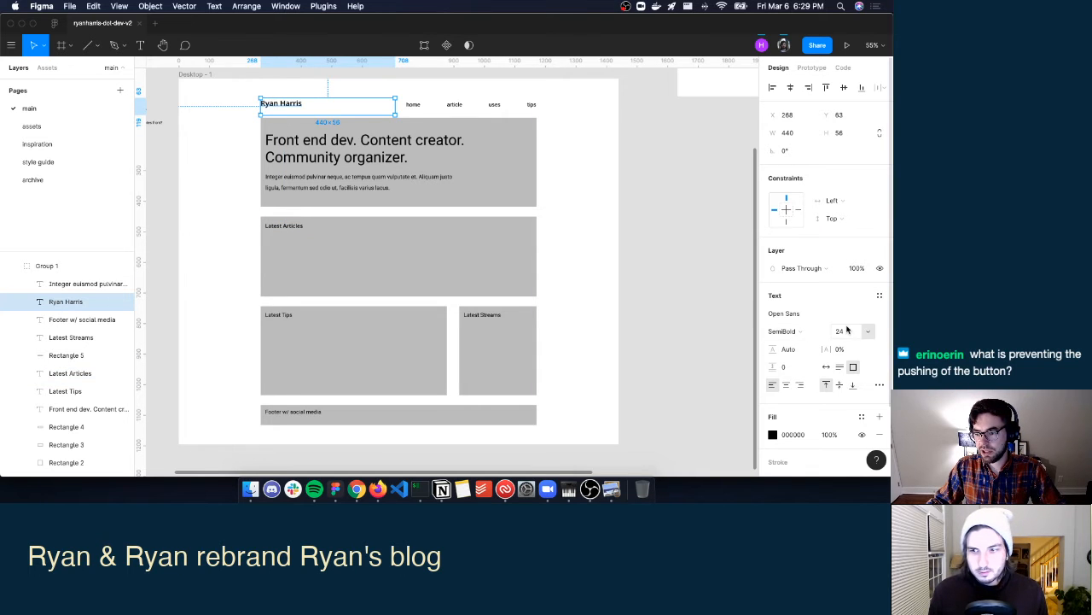
click(282, 224)
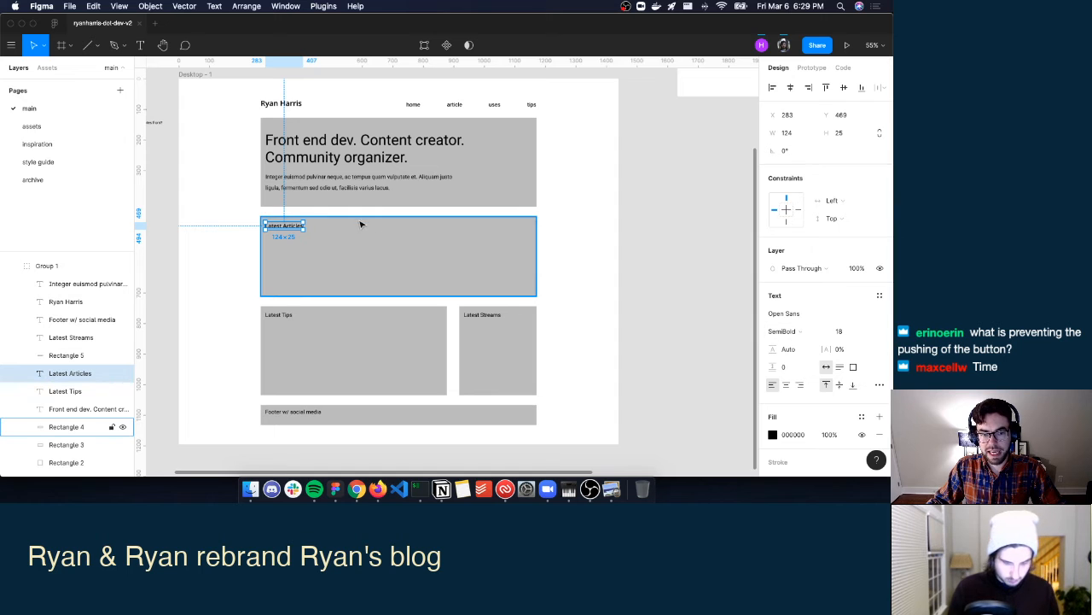
Try the Regular weight on the Latest Articles label for comparison and return the label to SemiBold.
click(564, 195)
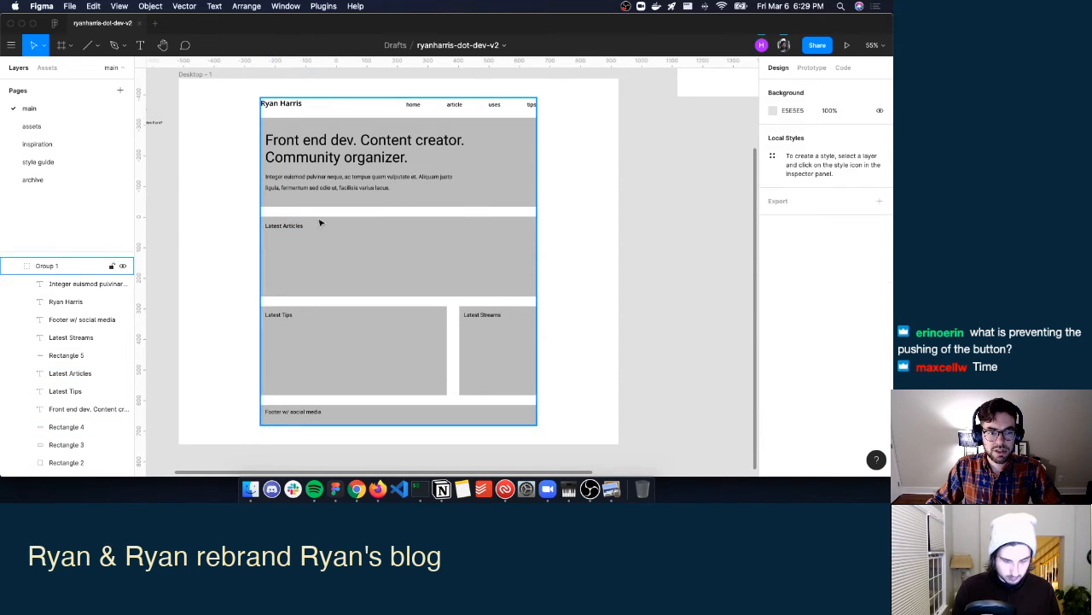
click(282, 226)
click(800, 331)
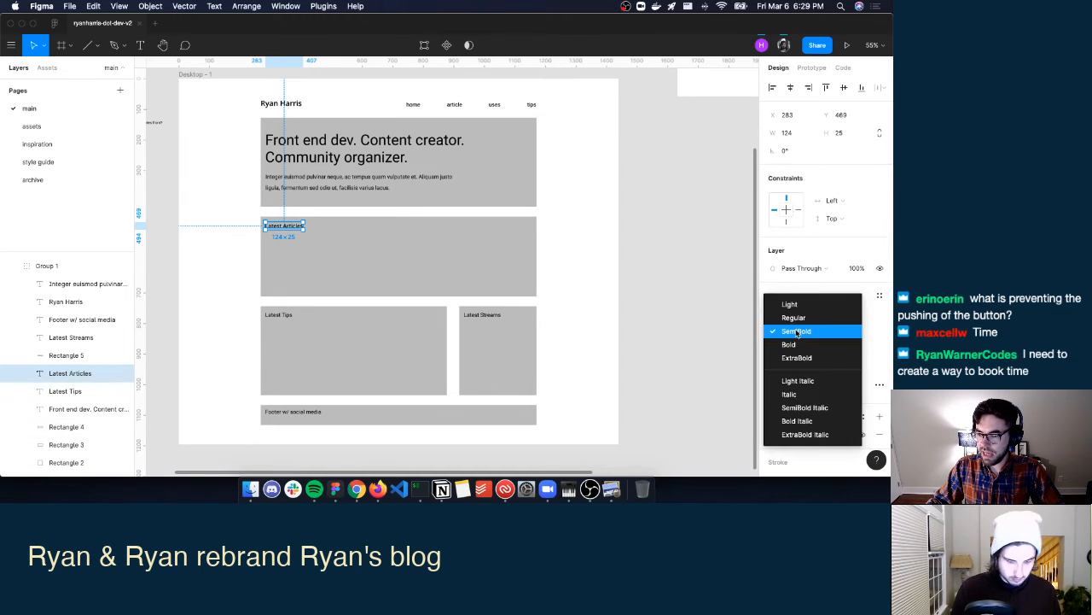
click(794, 319)
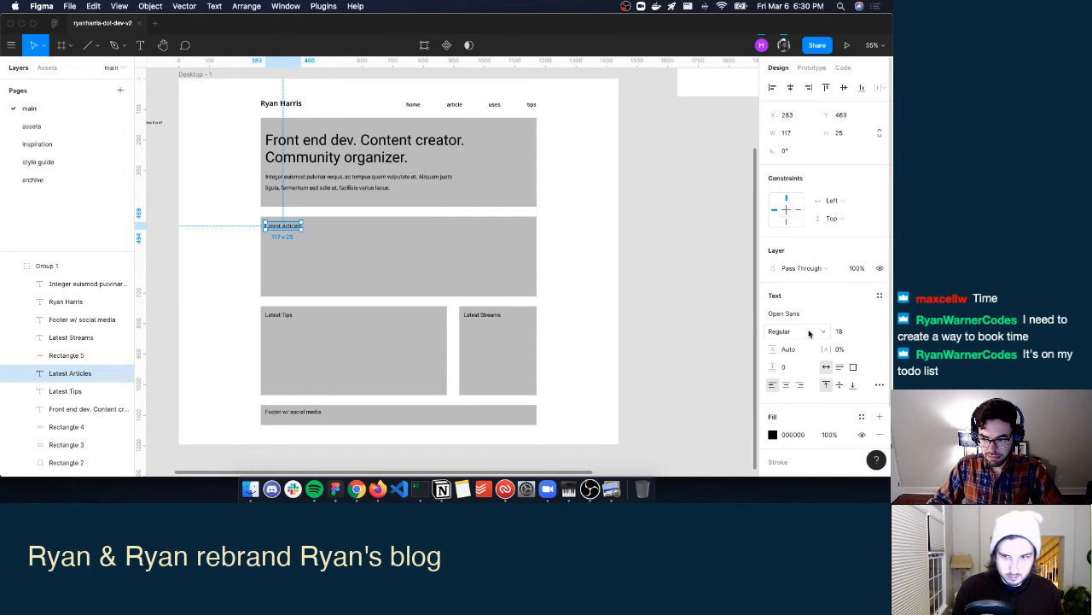
click(796, 333)
click(804, 344)
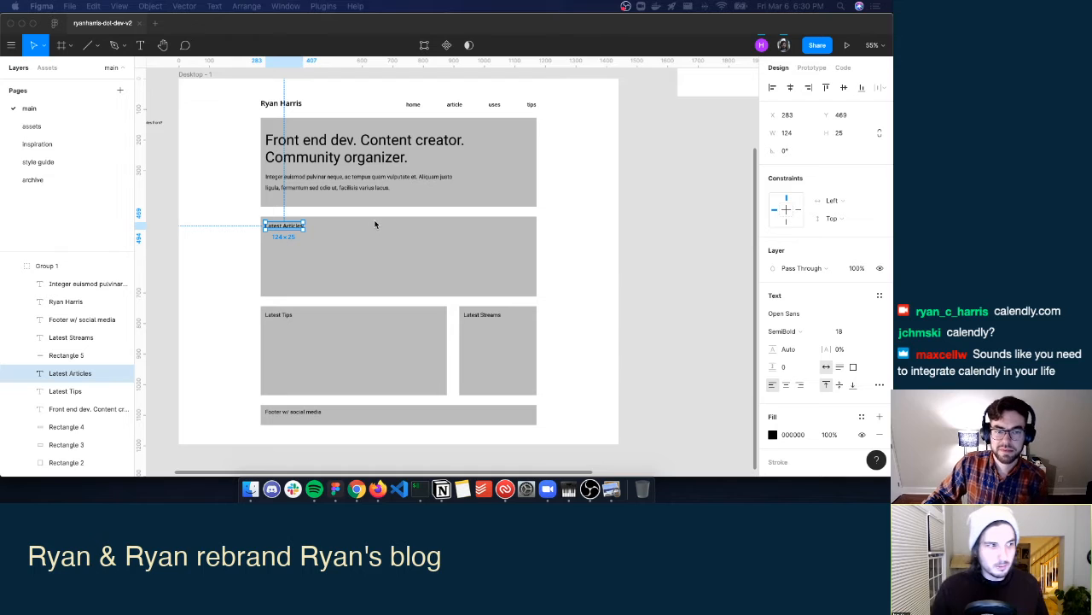
click(583, 163)
click(587, 213)
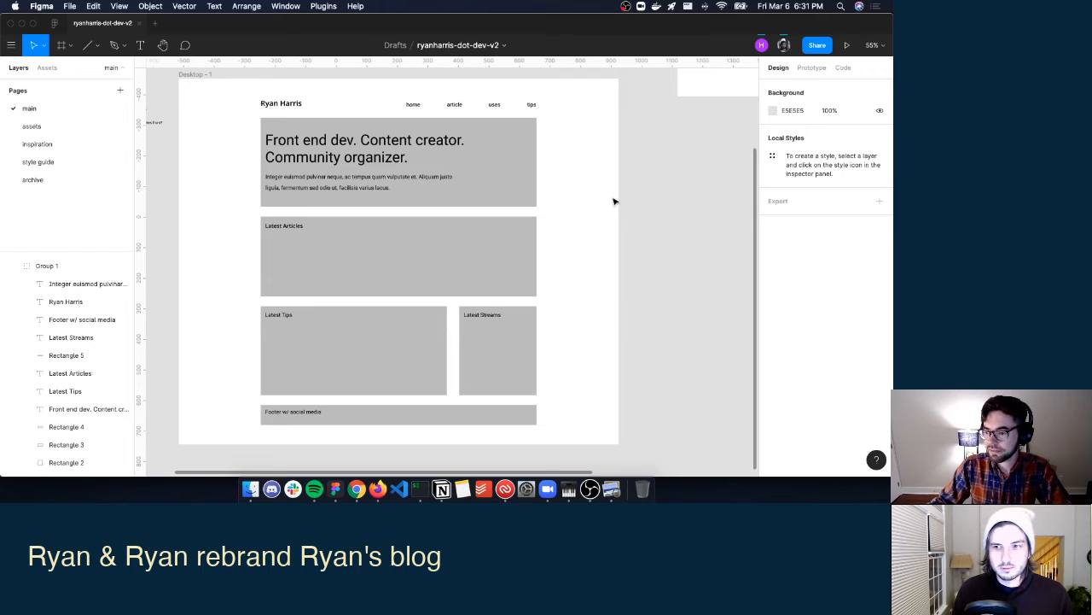
click(382, 248)
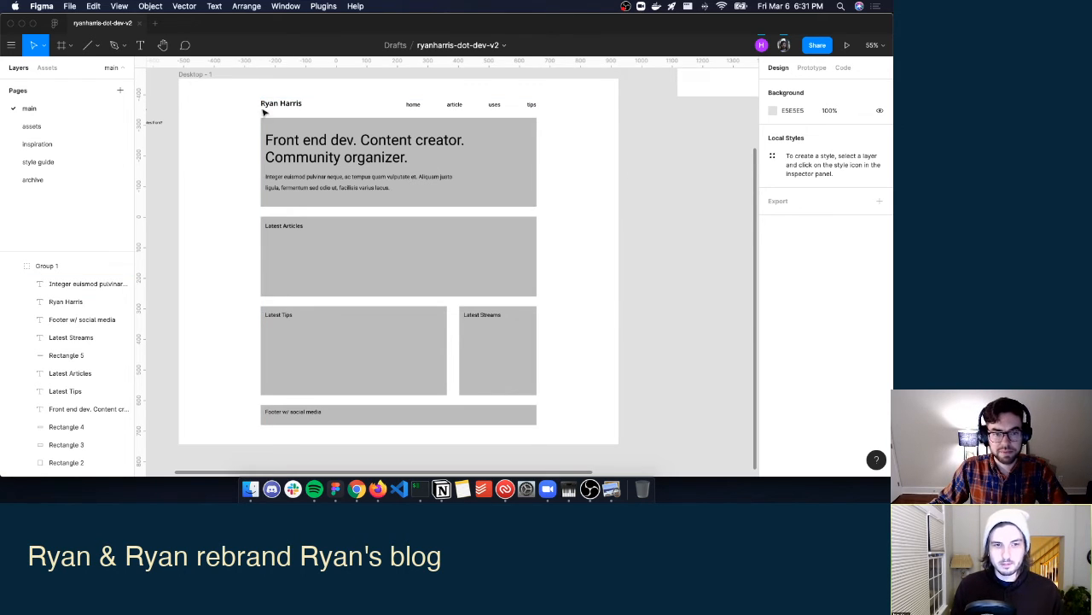
Set the Latest Tips label's font to Open Sans.
double_click(293, 318)
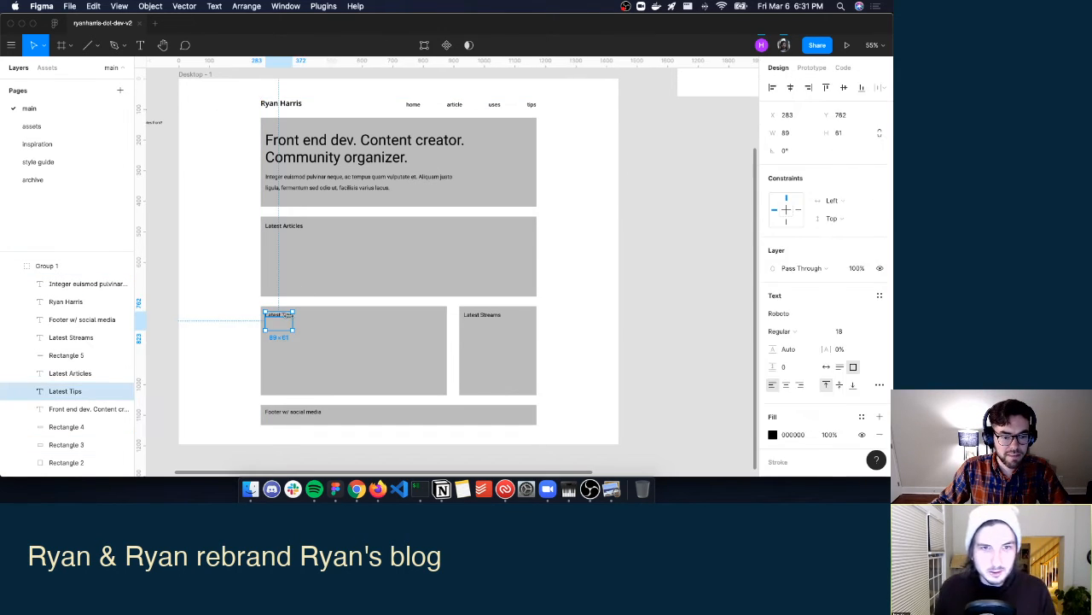
click(801, 336)
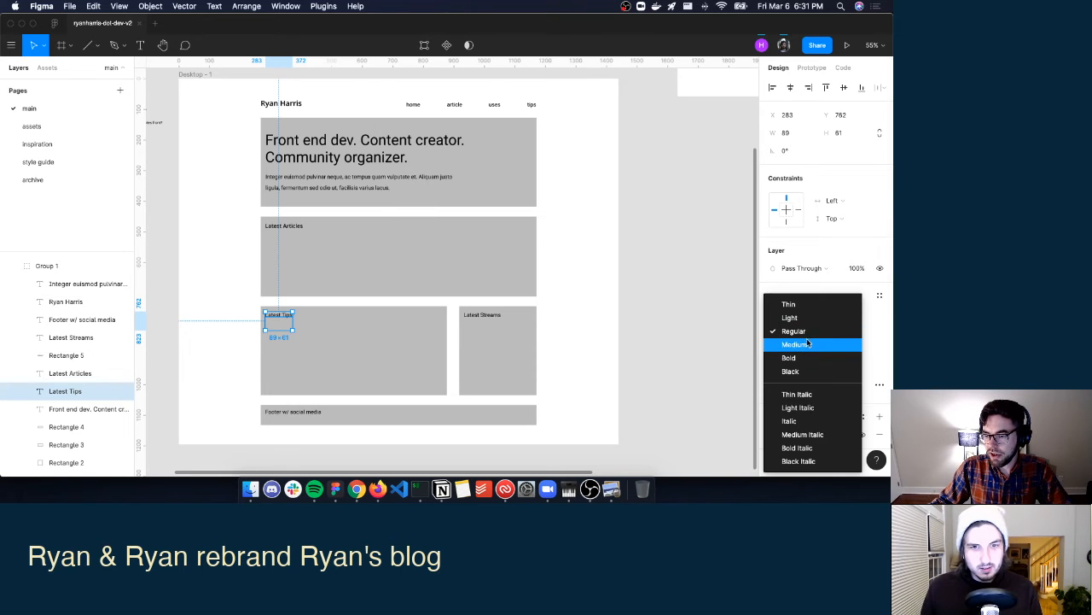
key(Escape)
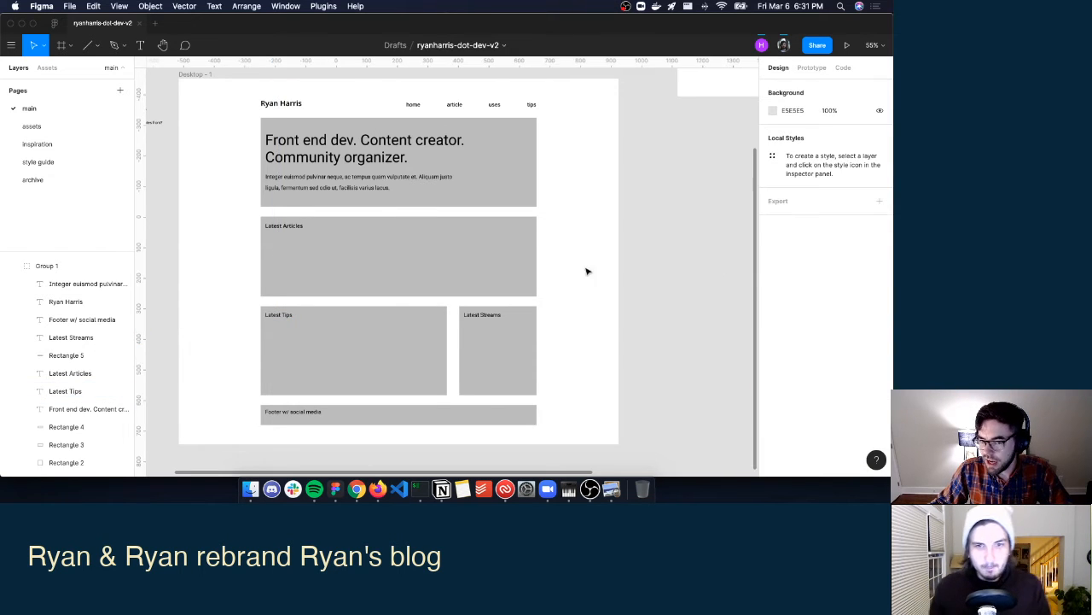
click(281, 317)
click(781, 312)
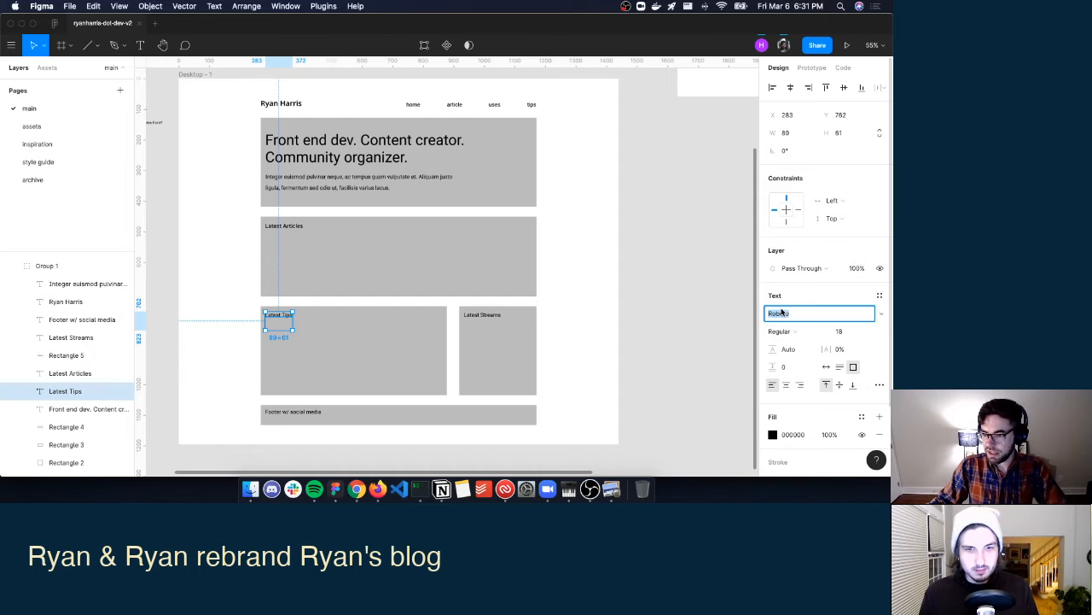
text(Open Sans)
key(Return)
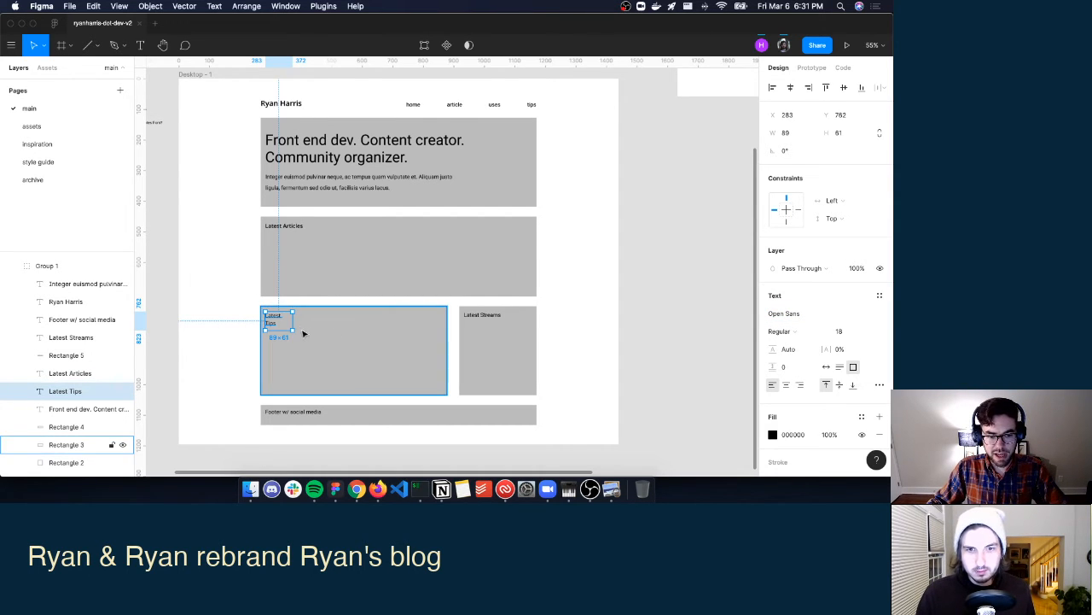
Make the Latest Tips label's text box auto width and set its weight to SemiBold.
drag(293, 323, 300, 322)
click(826, 366)
click(791, 333)
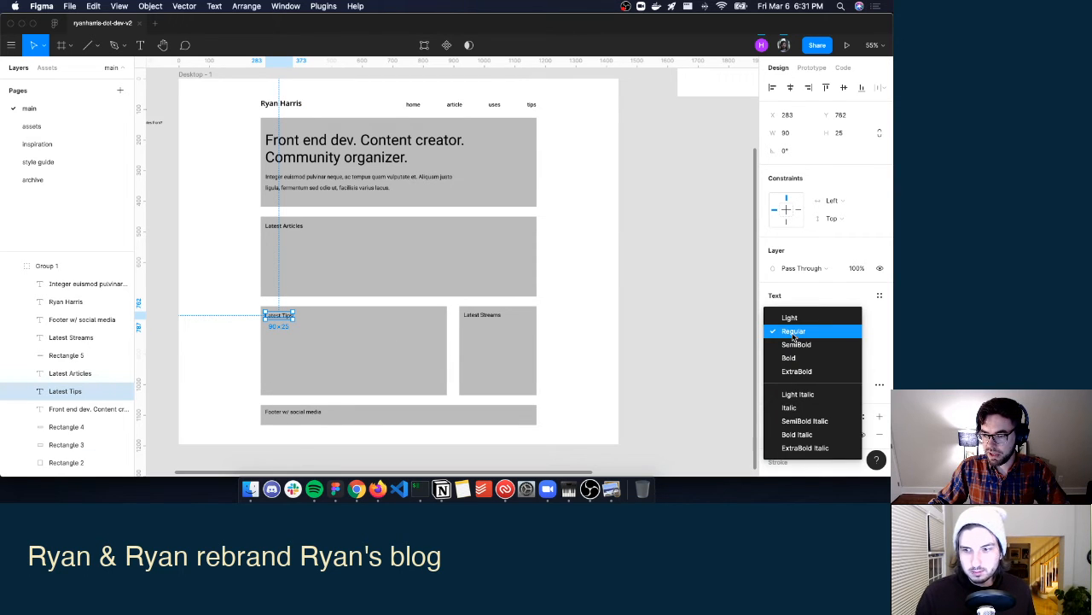
click(795, 344)
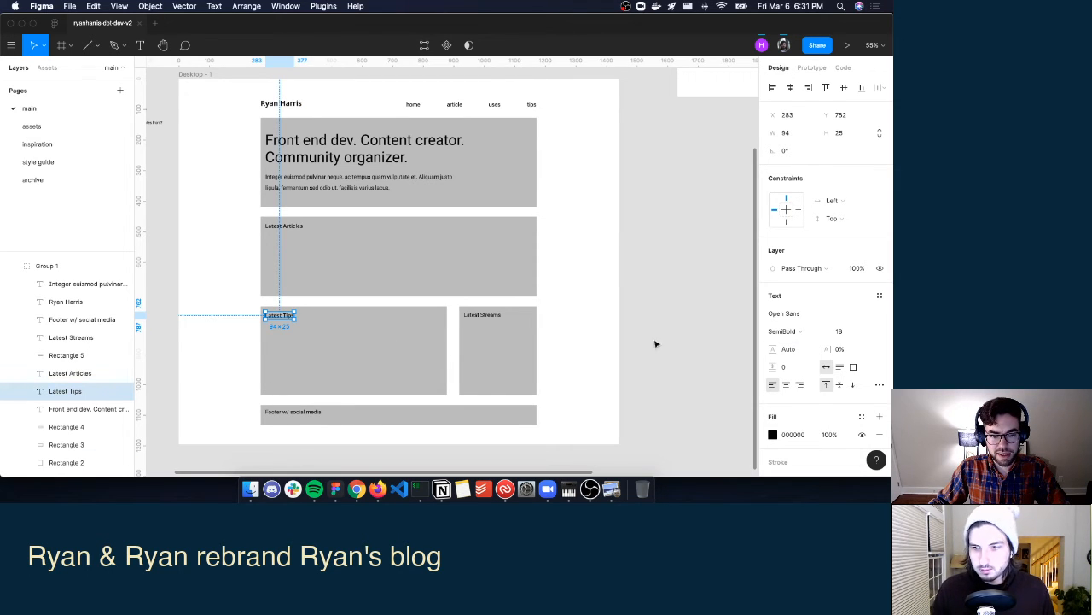
Set the Latest Streams label's font to Open Sans.
click(488, 319)
click(791, 333)
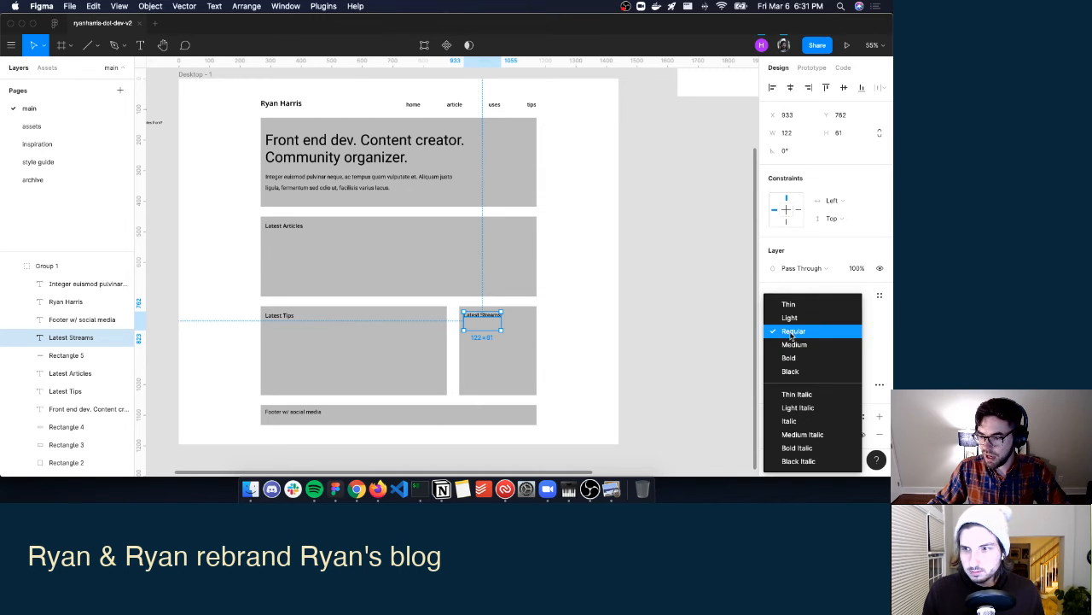
click(741, 328)
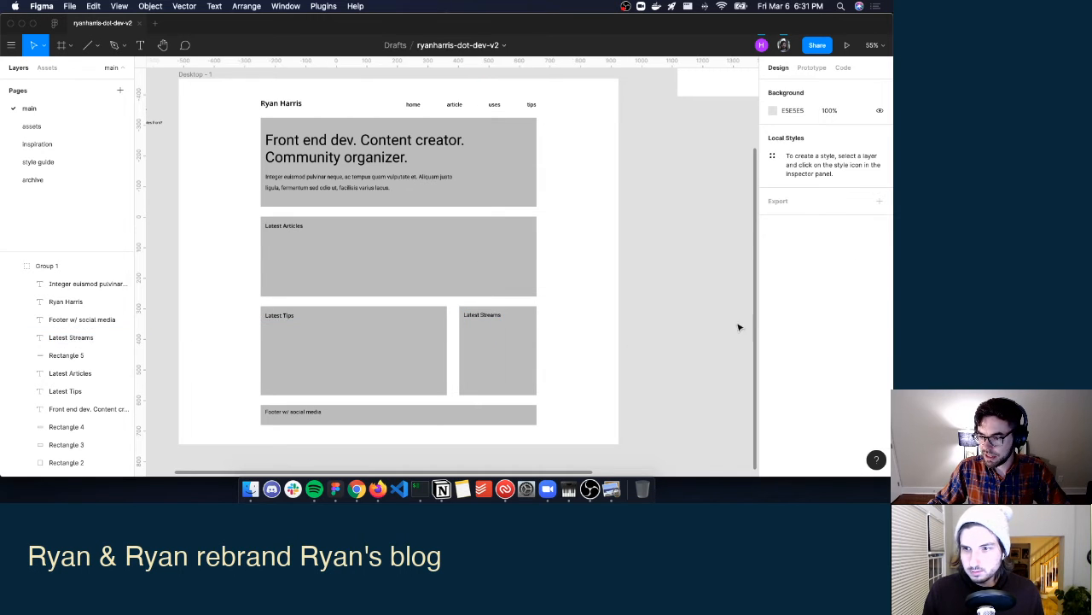
click(482, 317)
click(785, 314)
text(open)
key(Return)
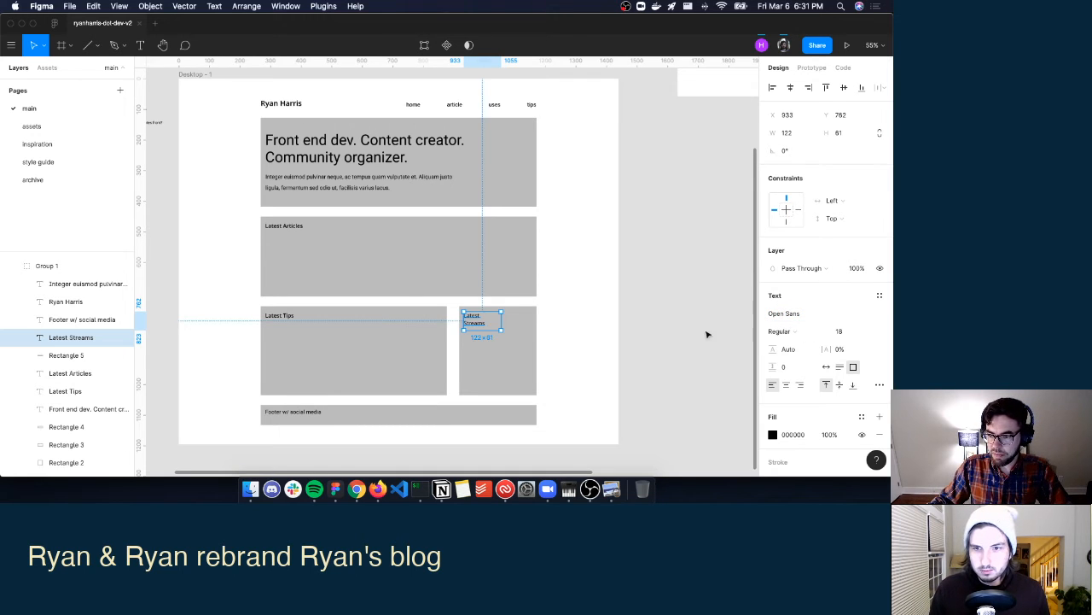
Make the Latest Streams label's text box auto width and set its weight to SemiBold.
drag(498, 318, 510, 318)
click(826, 367)
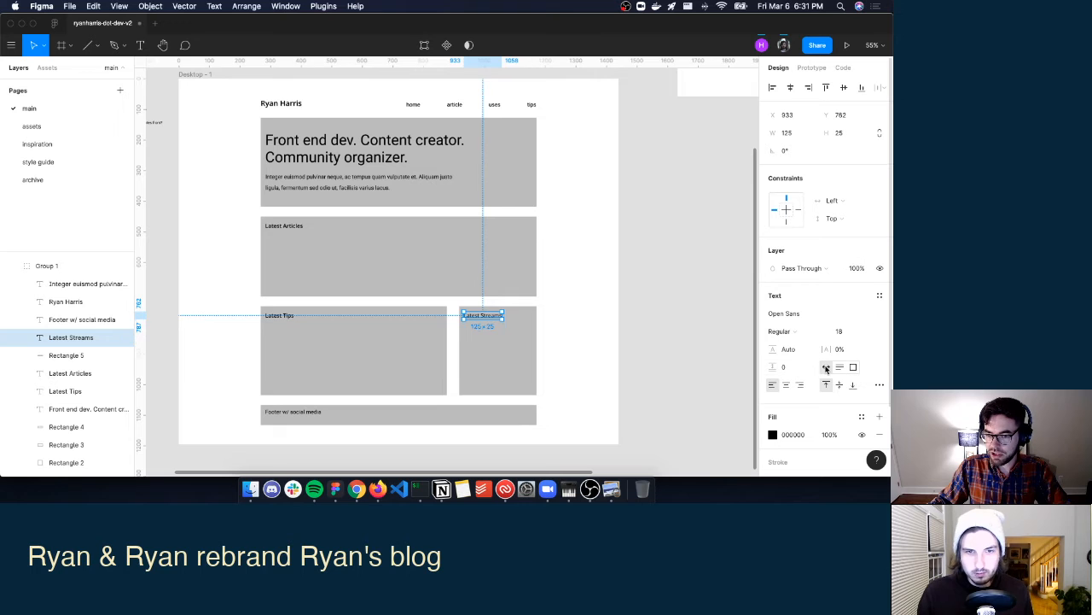
click(815, 335)
click(815, 336)
click(656, 306)
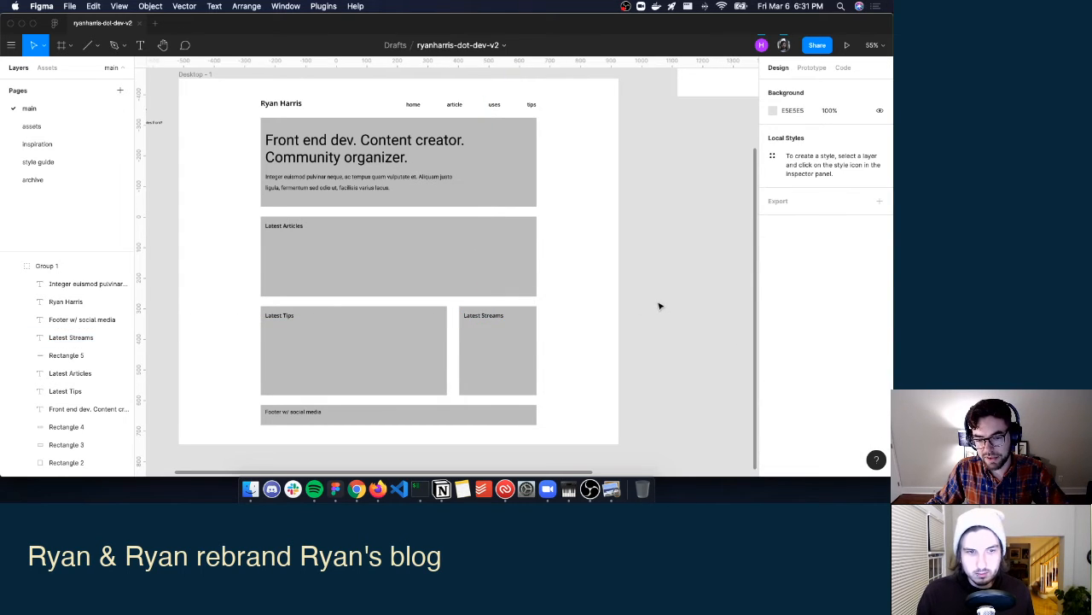
super+click(309, 416)
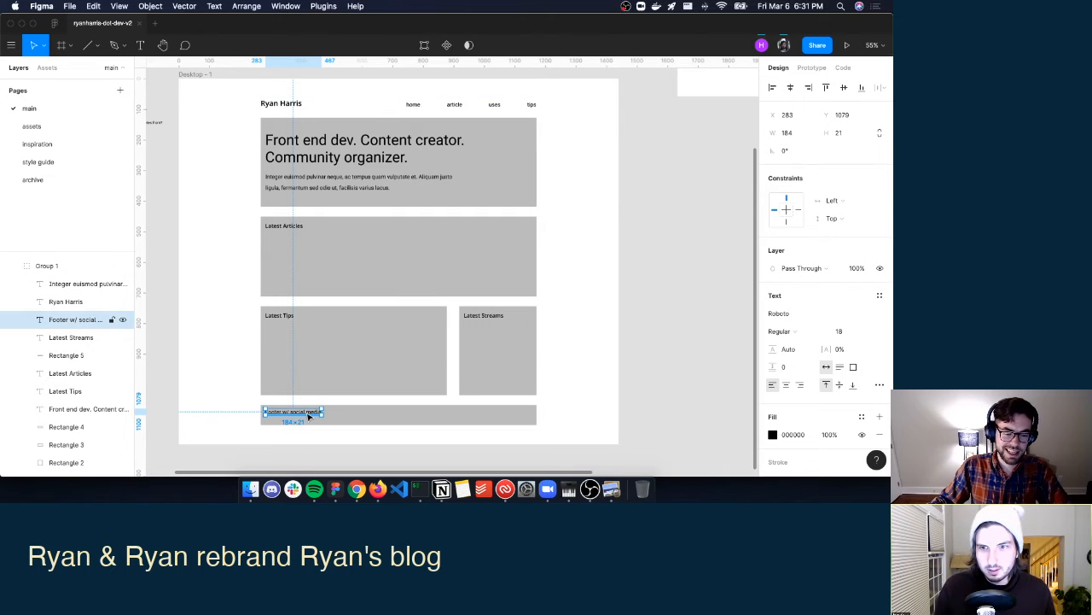
double_click(308, 413)
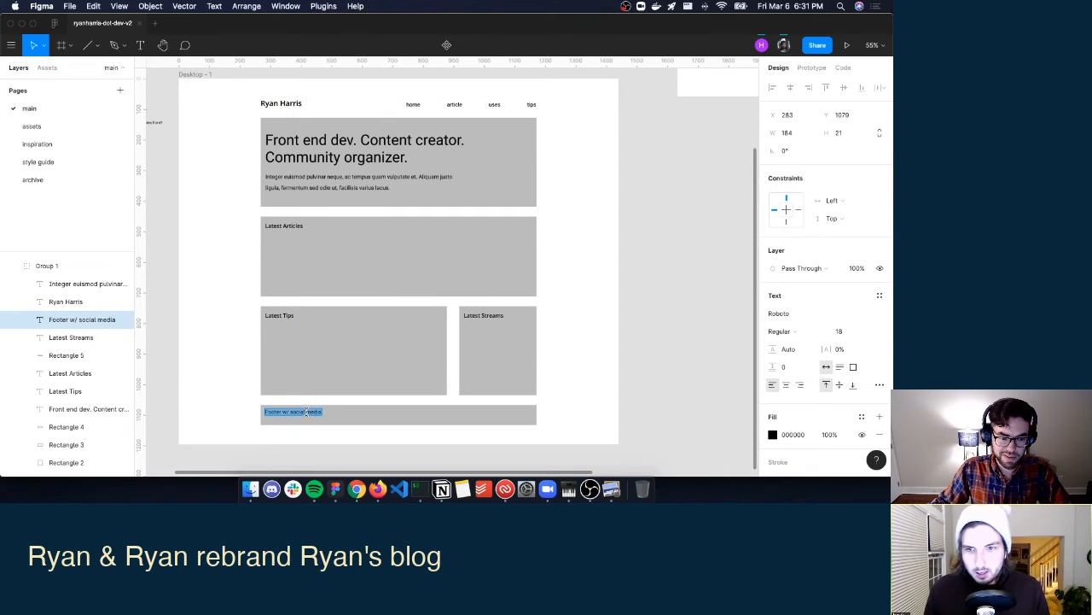
key(Escape)
click(581, 262)
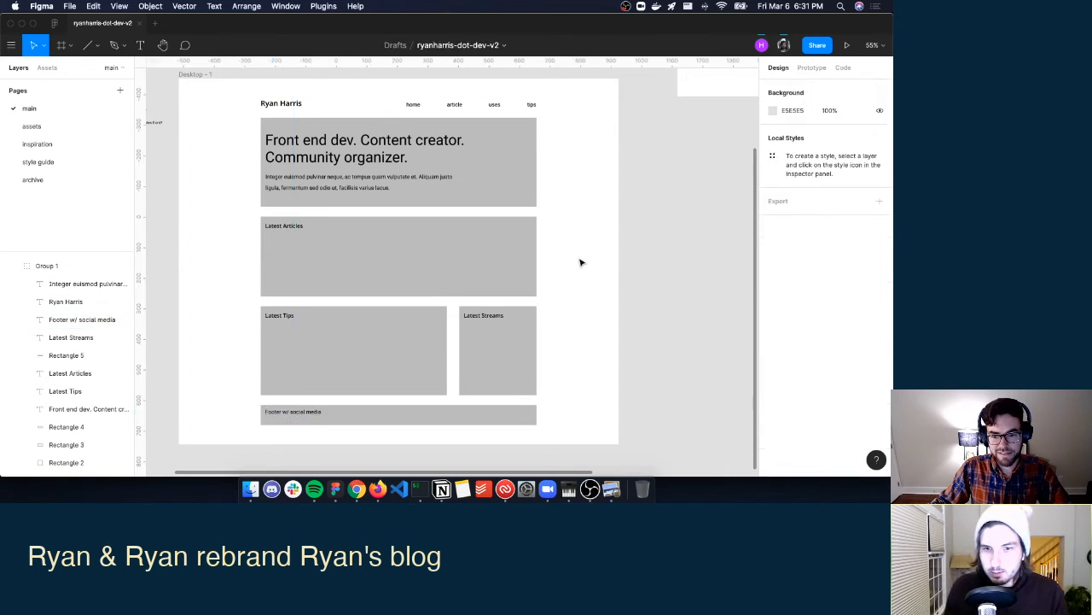
Create a text style named desktop/h2 from the Latest Articles label.
super+click(293, 230)
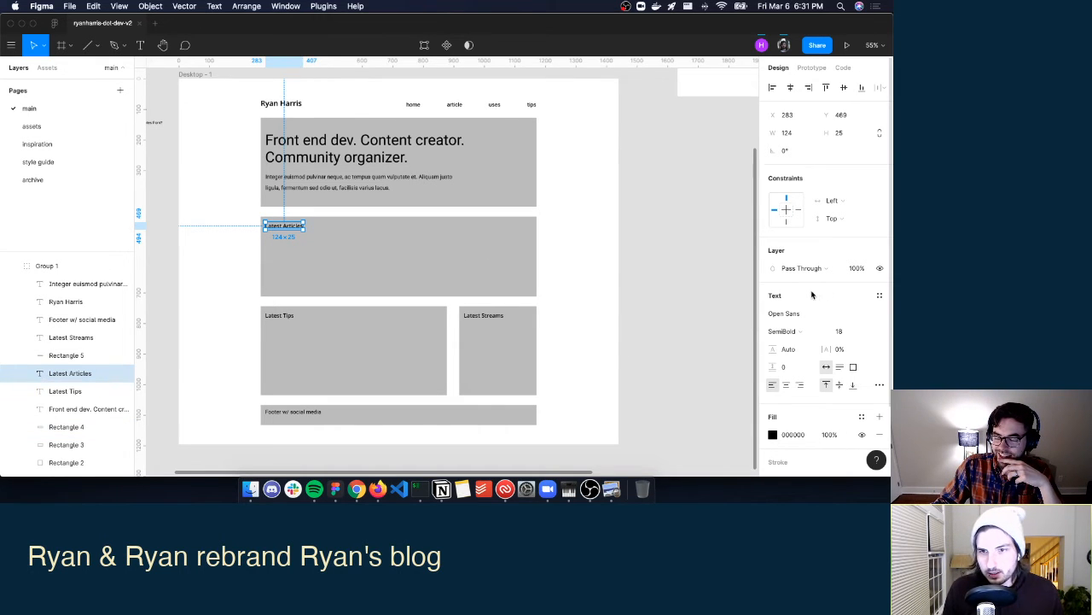
click(879, 296)
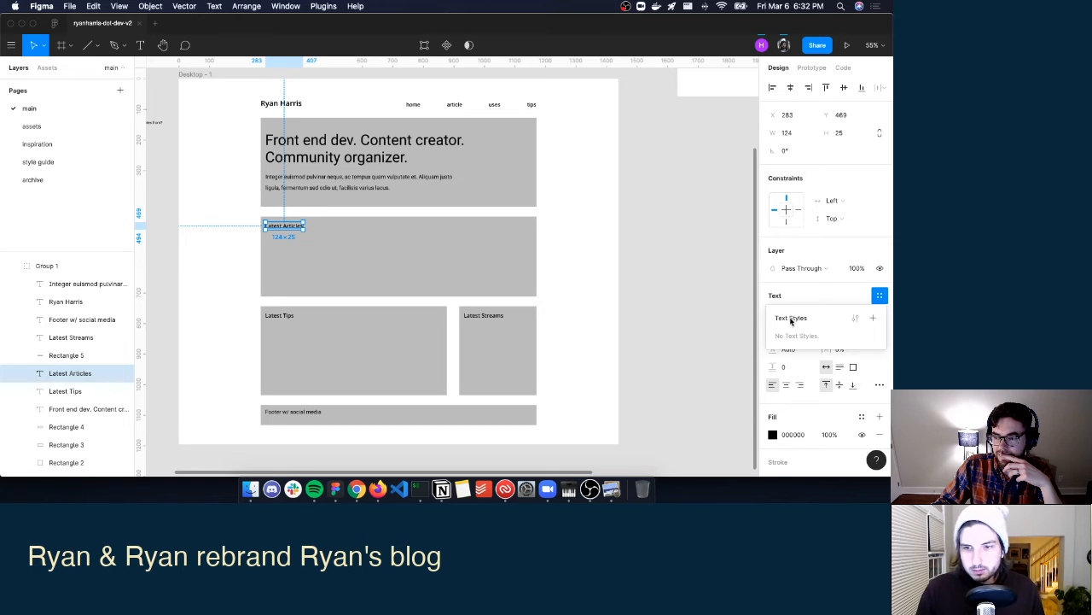
click(873, 318)
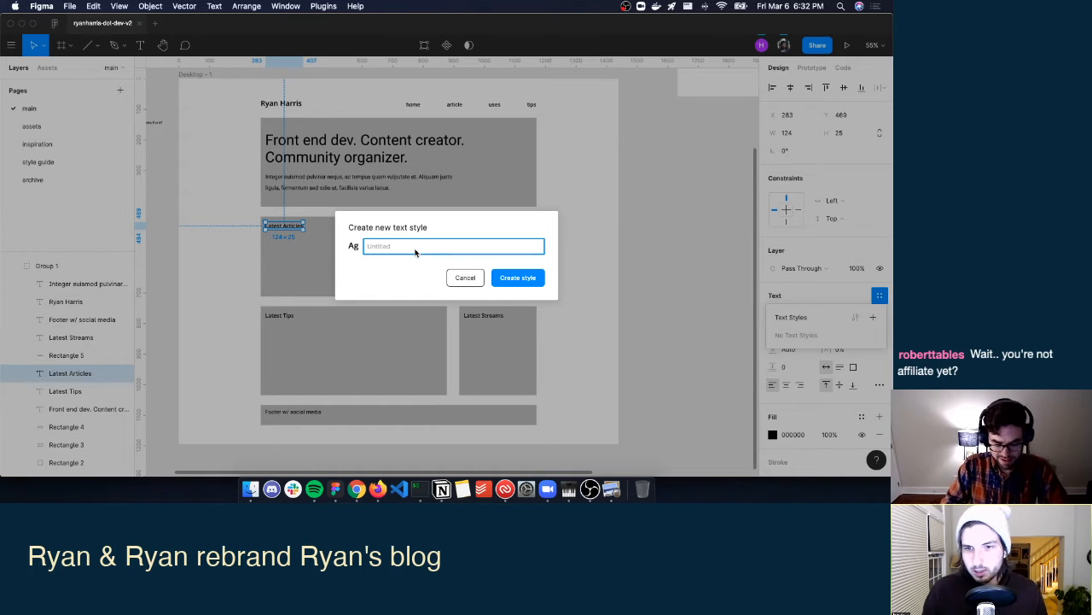
text(h2)
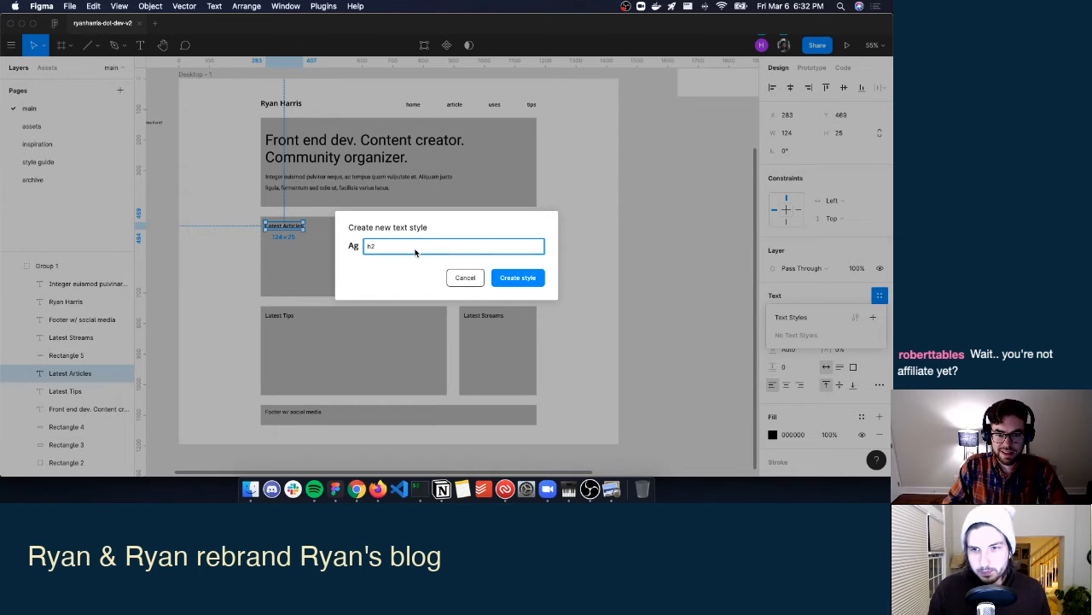
text( section header)
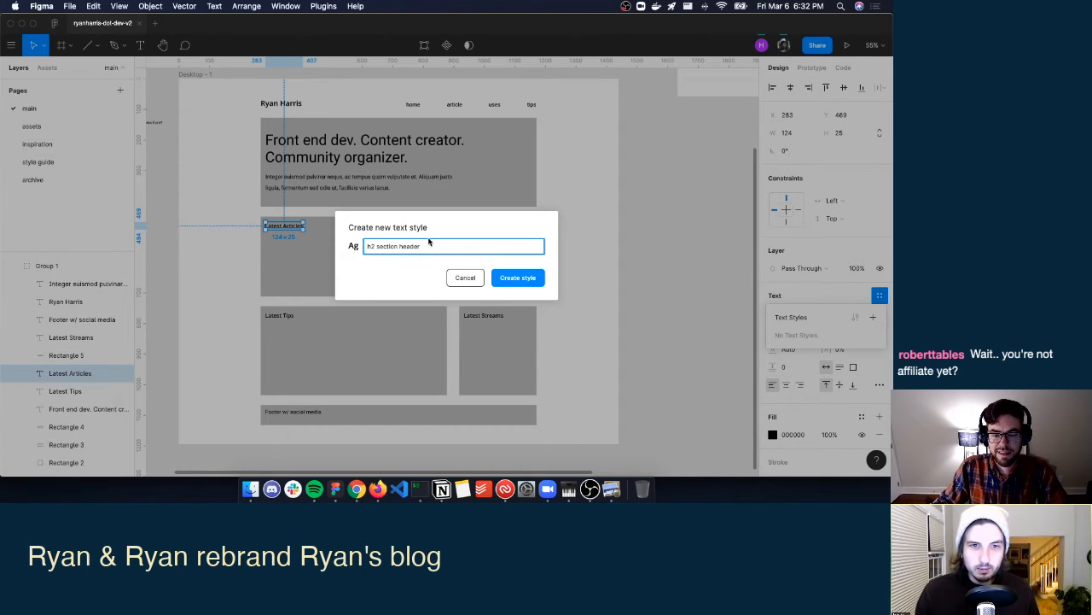
triple_click(439, 250)
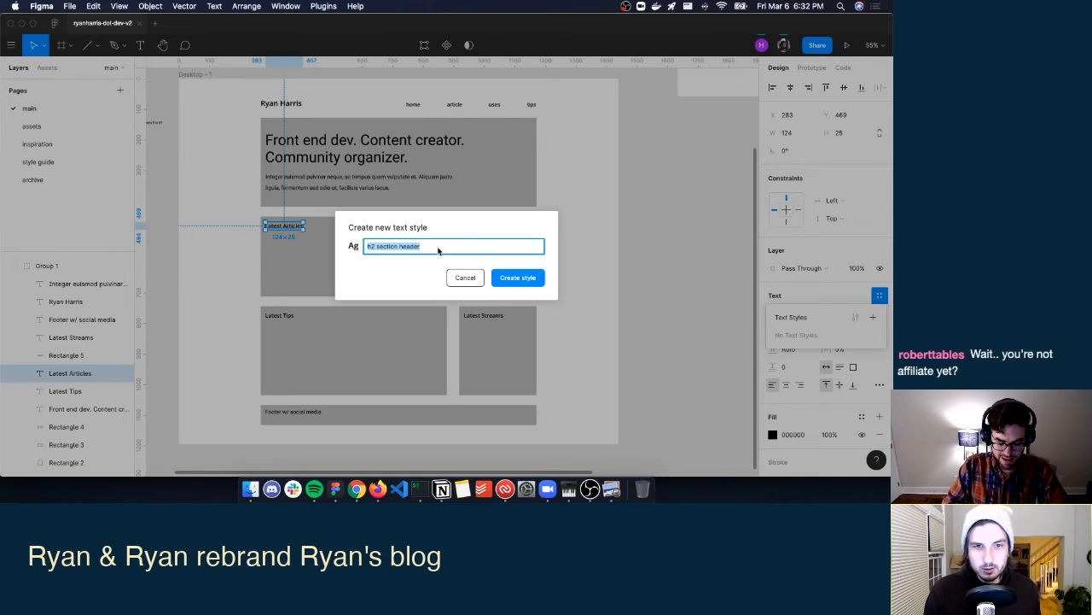
text(desktop/h2)
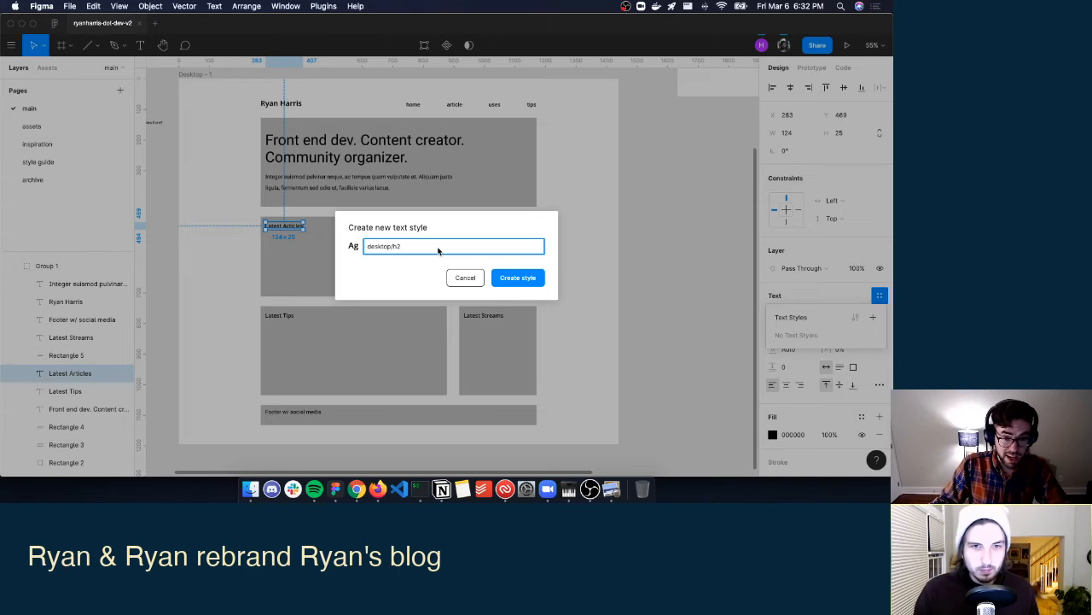
click(512, 278)
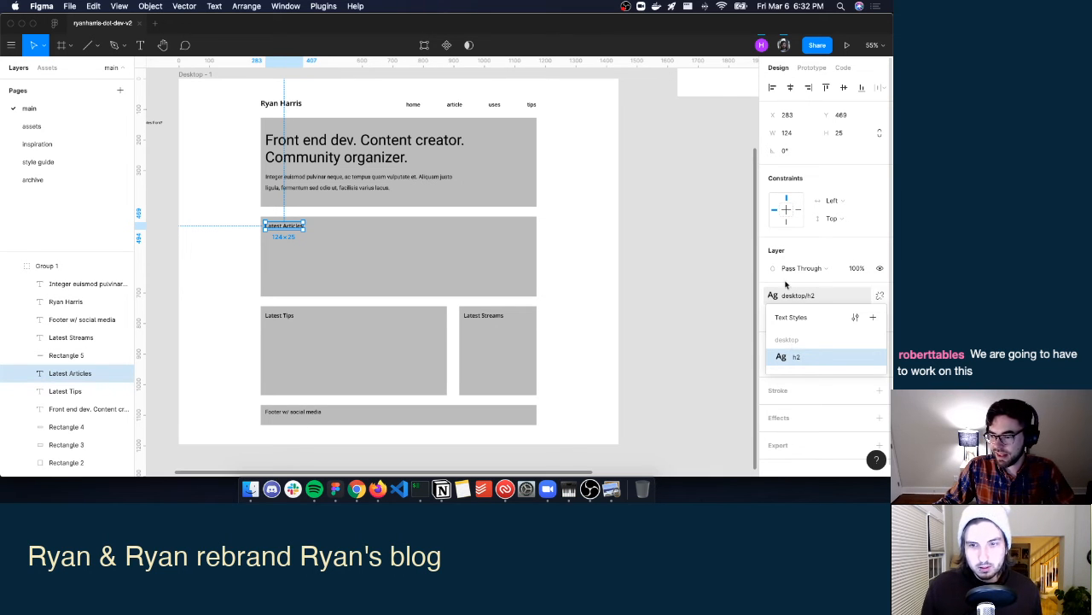
Apply the desktop/h2 text style to the "Footer w/ social media" label.
click(570, 205)
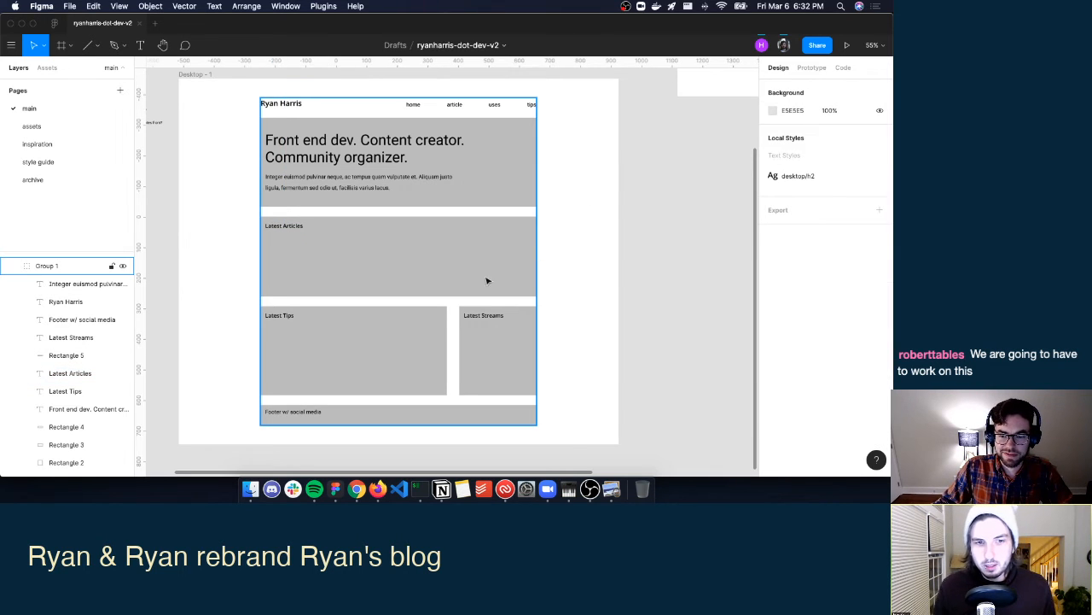
click(283, 228)
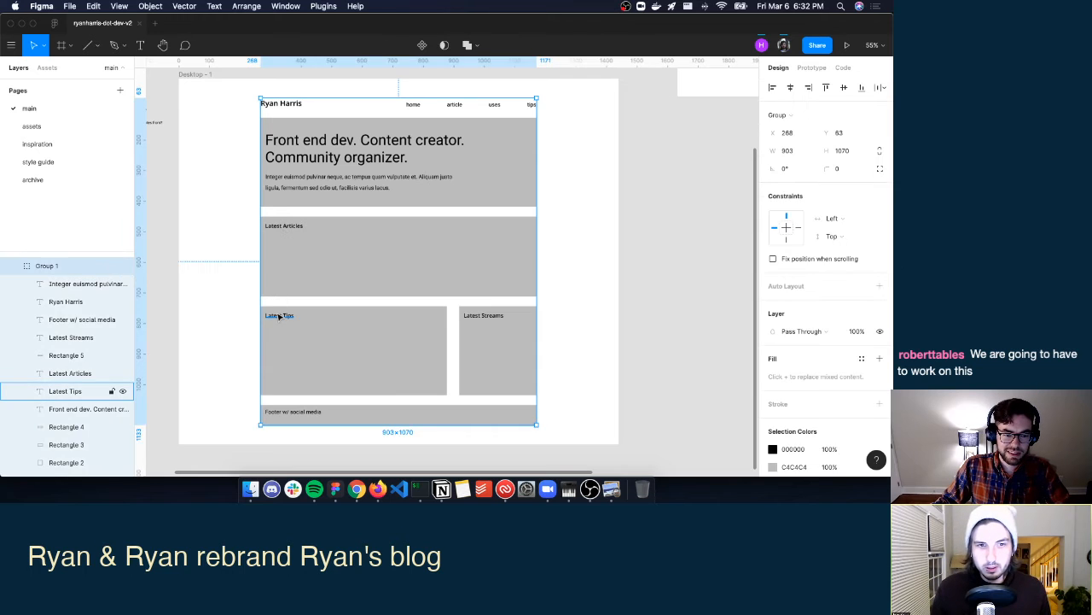
click(280, 315)
click(483, 317)
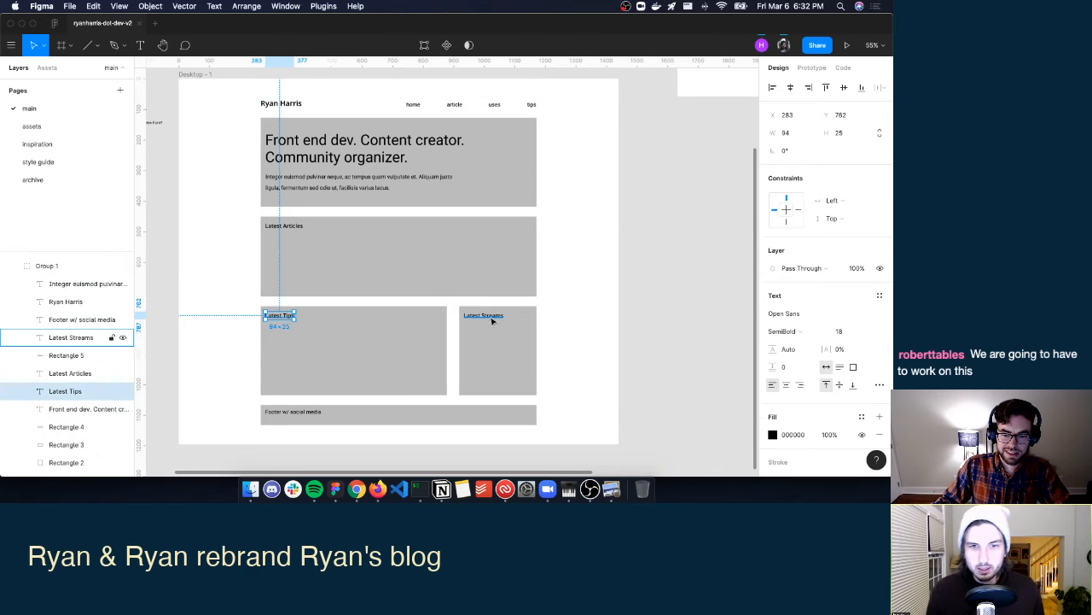
click(314, 414)
click(880, 297)
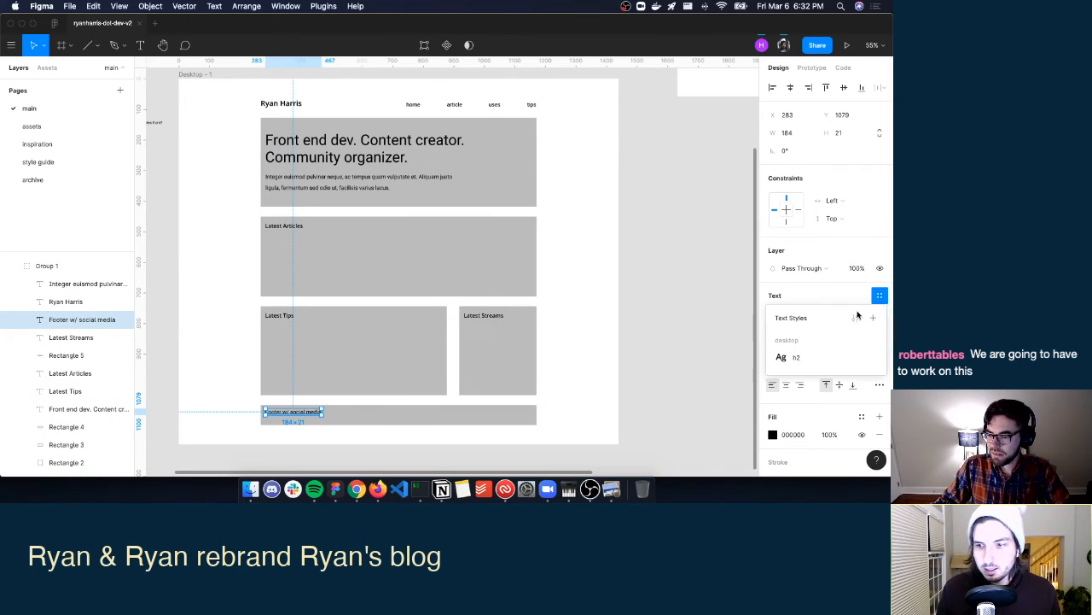
click(804, 350)
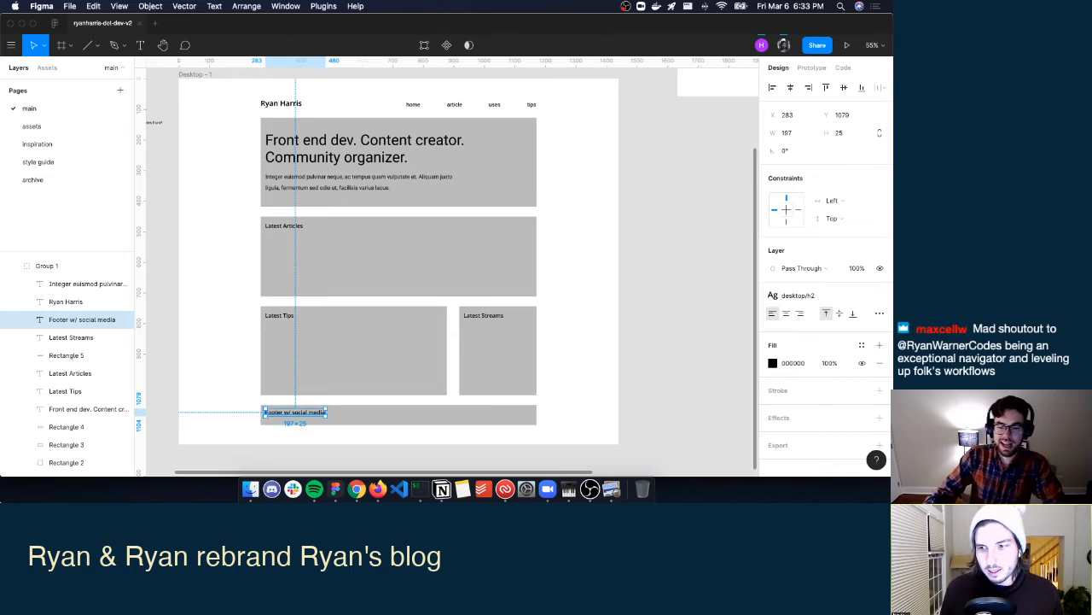
click(589, 291)
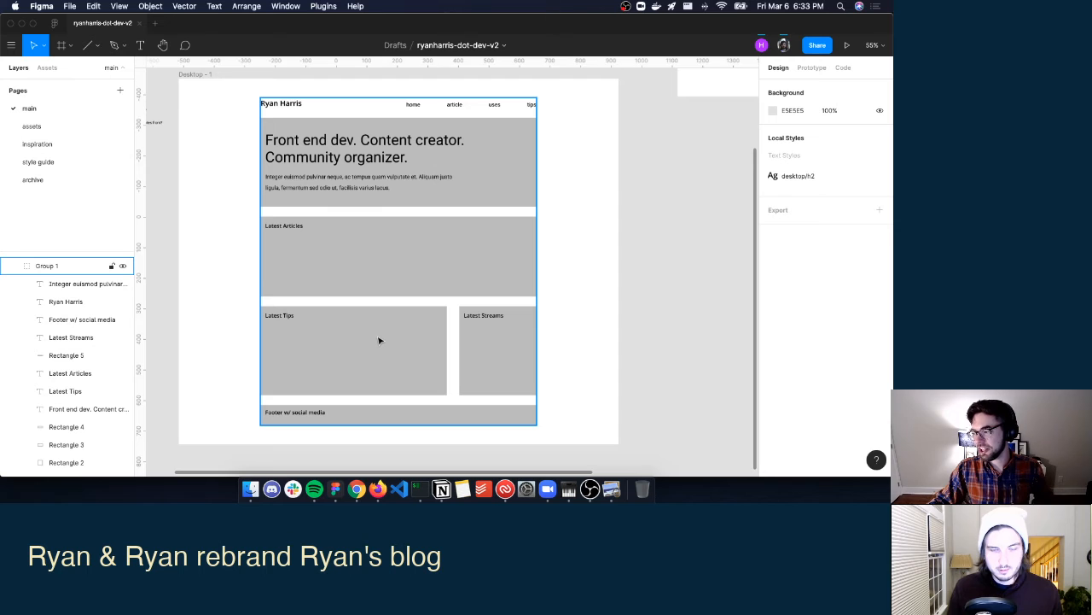
click(600, 289)
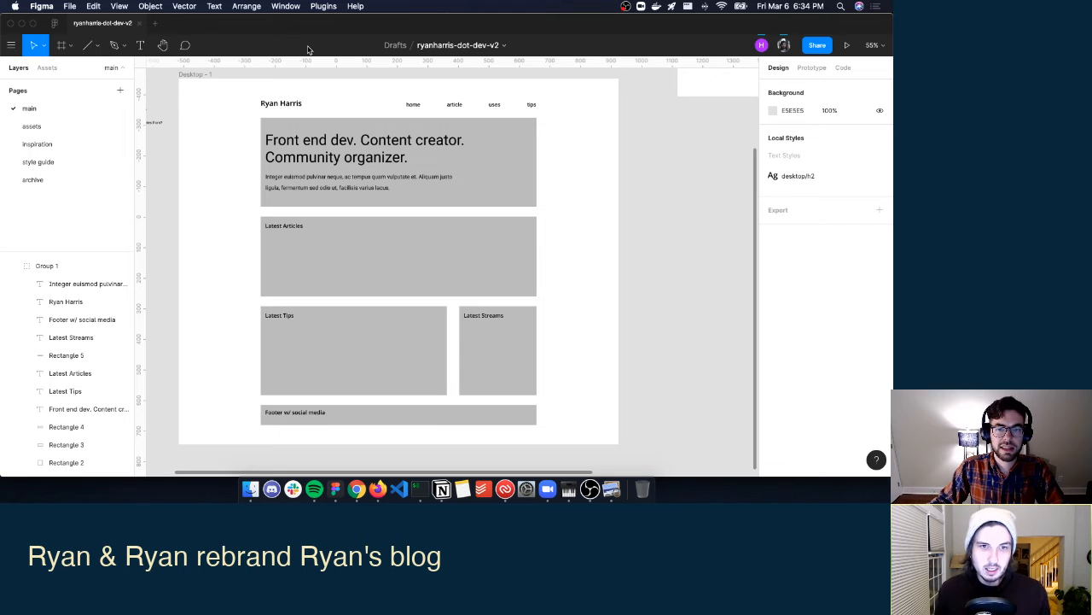
On the inspiration page, examine the dark portfolio homepage's hero and its Latest Articles section with the "All articles" link.
click(52, 142)
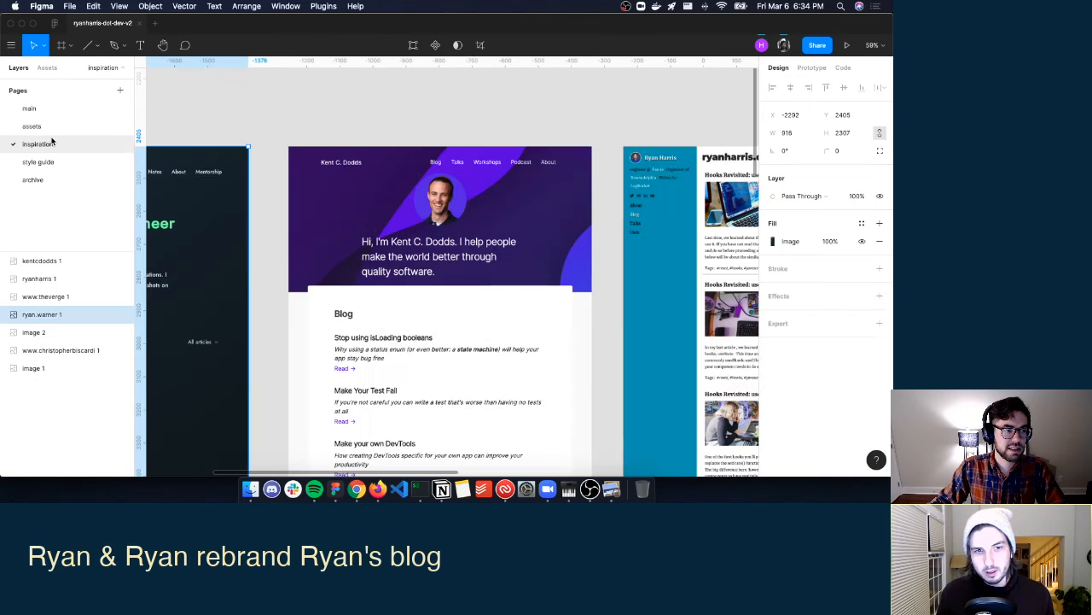
scroll(444, 185, down, 3)
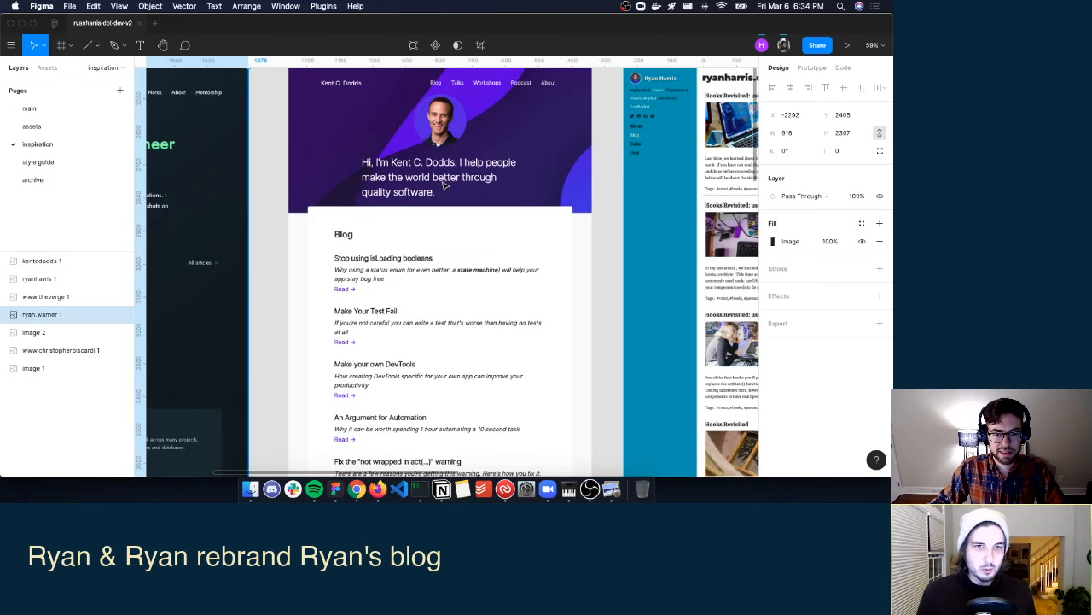
scroll(442, 185, right, 3)
scroll(442, 185, left, 6)
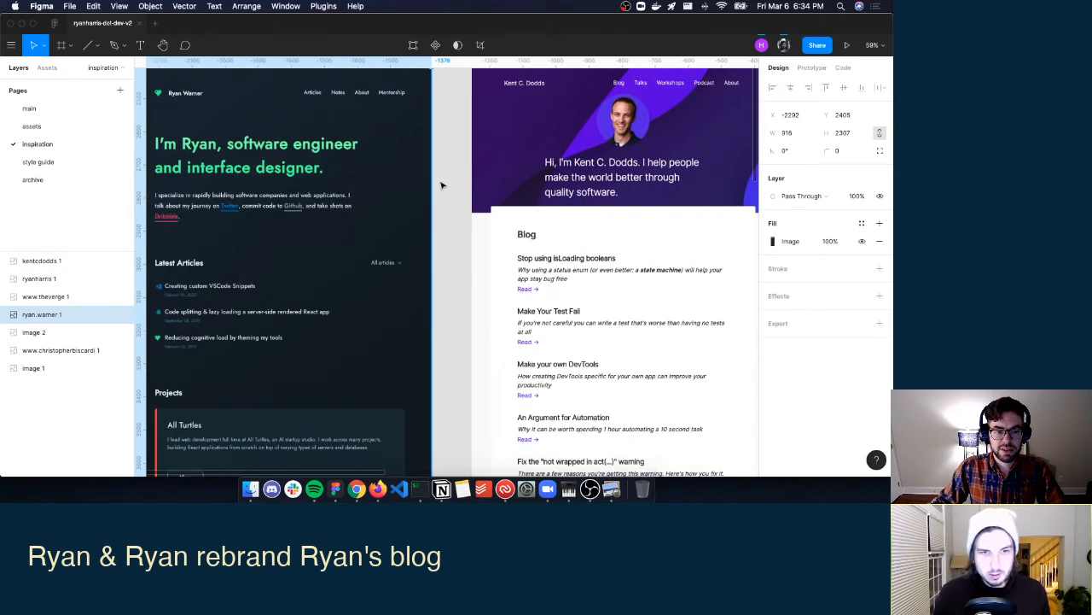
scroll(442, 185, left, 5)
scroll(426, 185, right, 2)
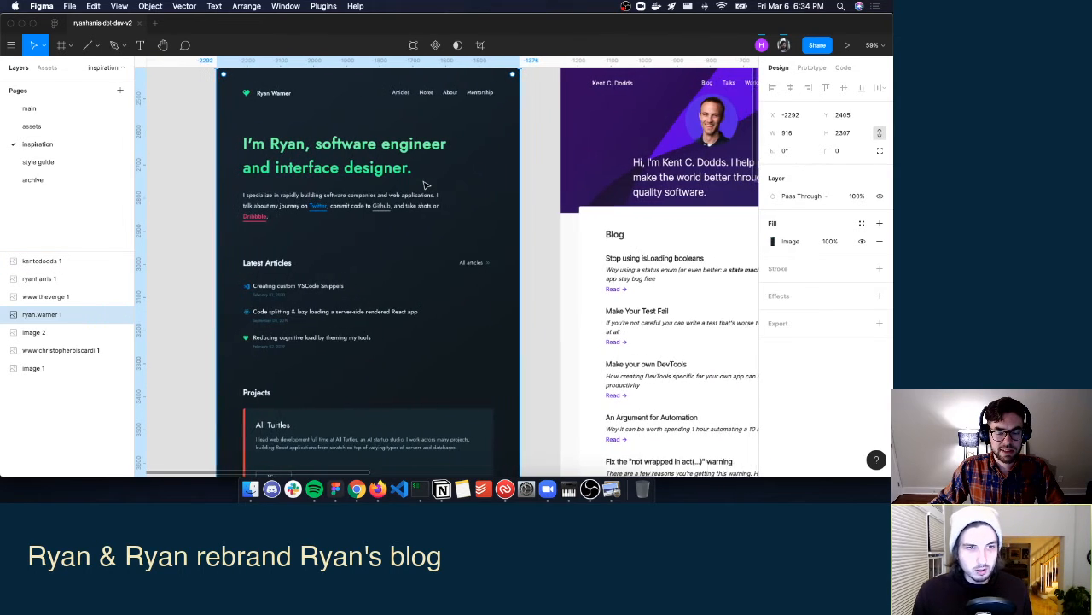
scroll(425, 186, right, 1)
scroll(426, 185, right, 2)
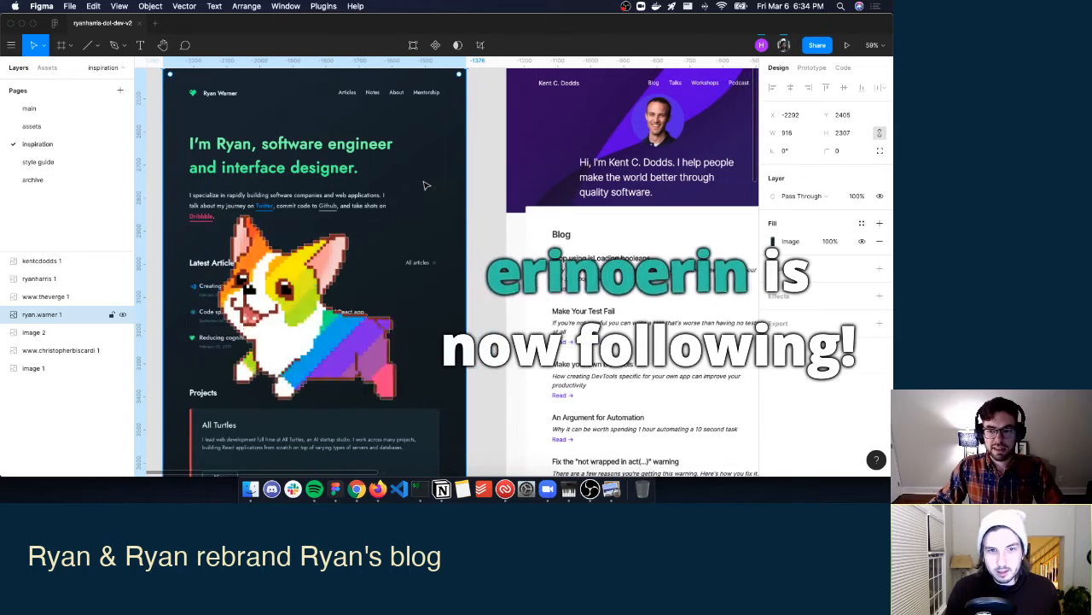
scroll(426, 185, right, 1)
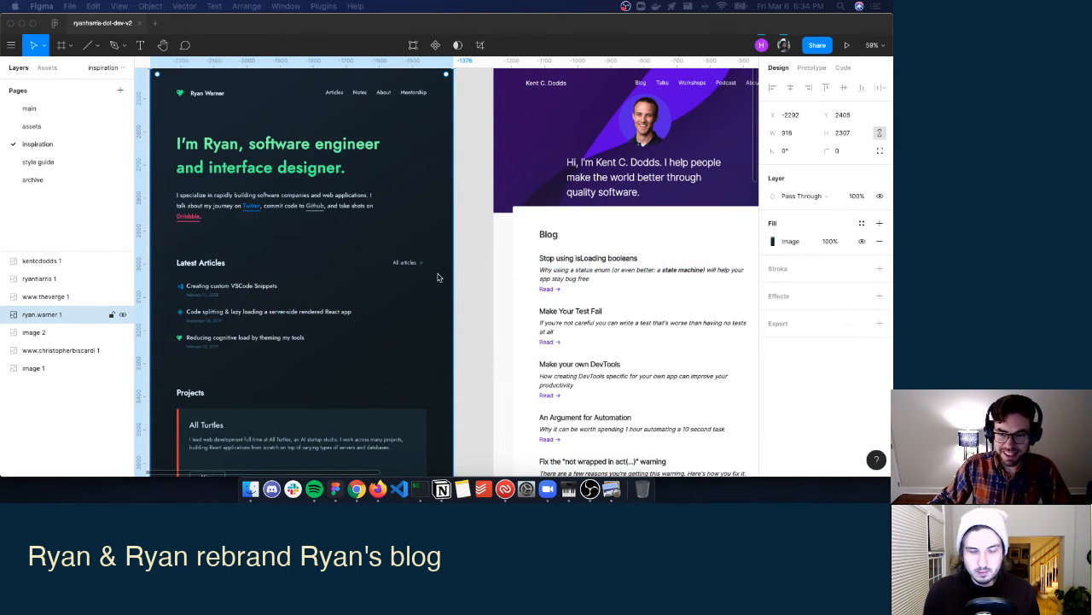
click(486, 244)
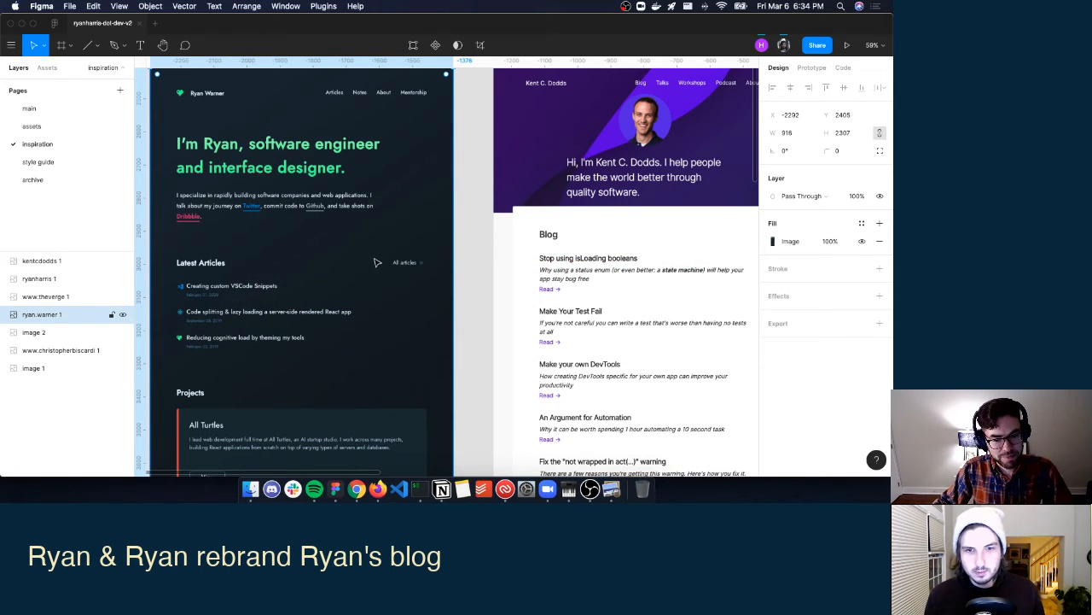
Compare how the reference blog screenshots lay out their headers, introductions and latest-post lists.
scroll(382, 253, right, 10)
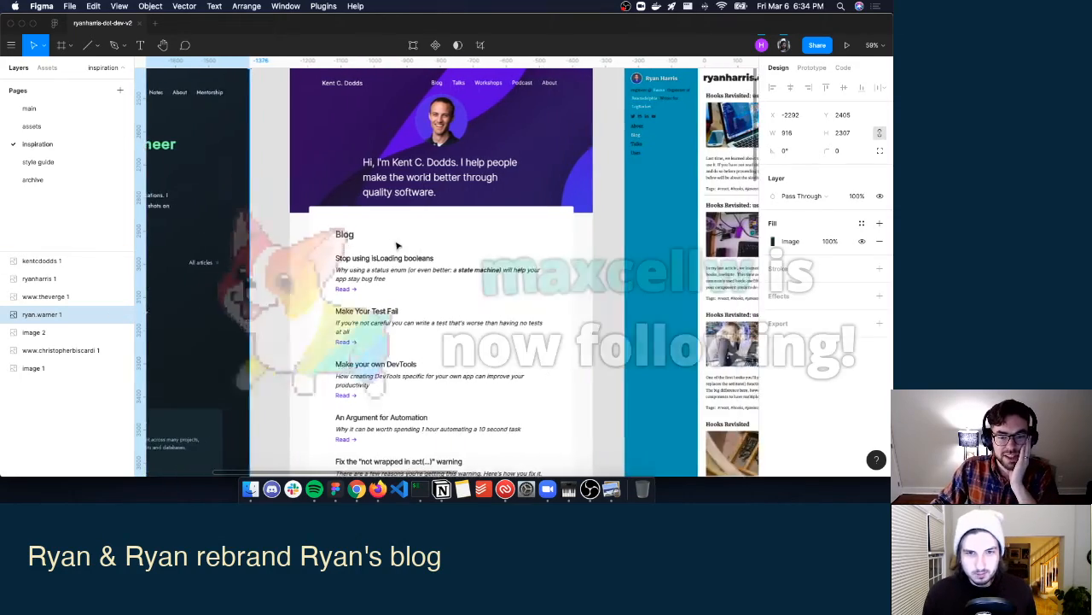
scroll(397, 246, right, 4)
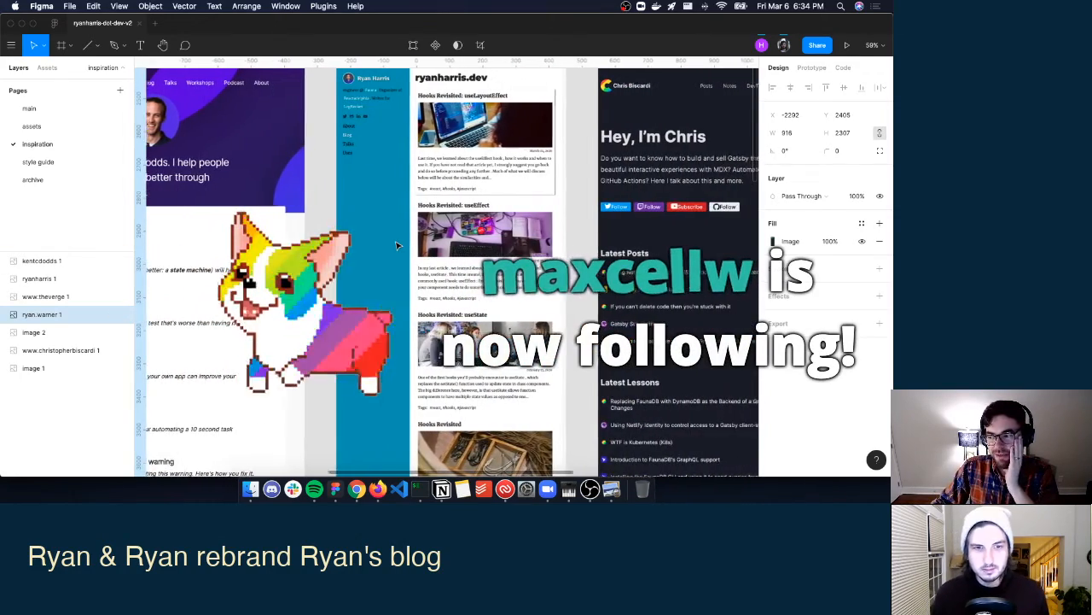
scroll(397, 246, right, 4)
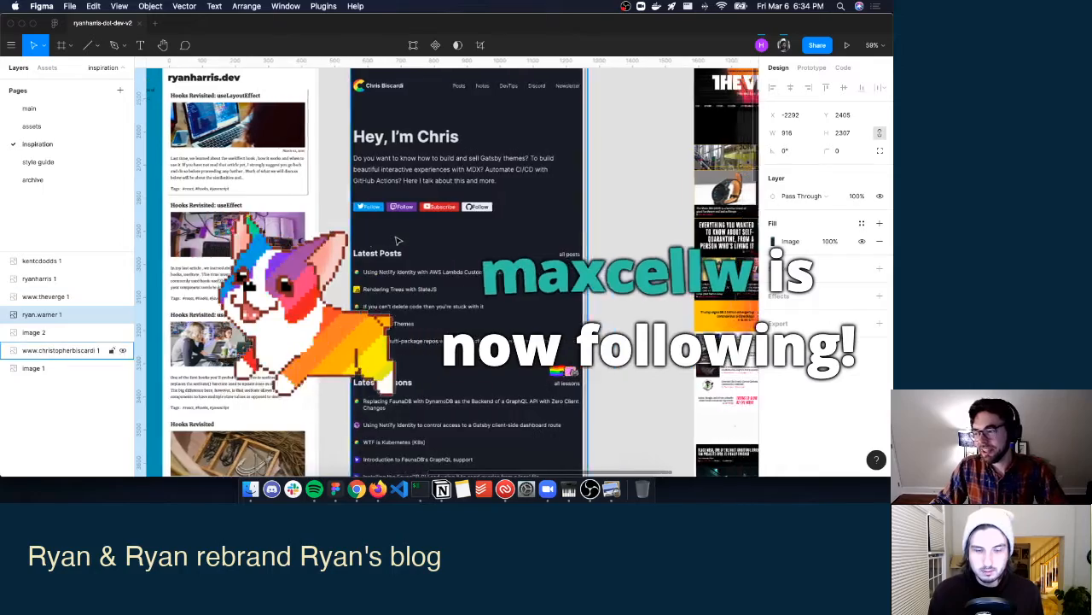
scroll(397, 243, left, 4)
scroll(397, 242, left, 8)
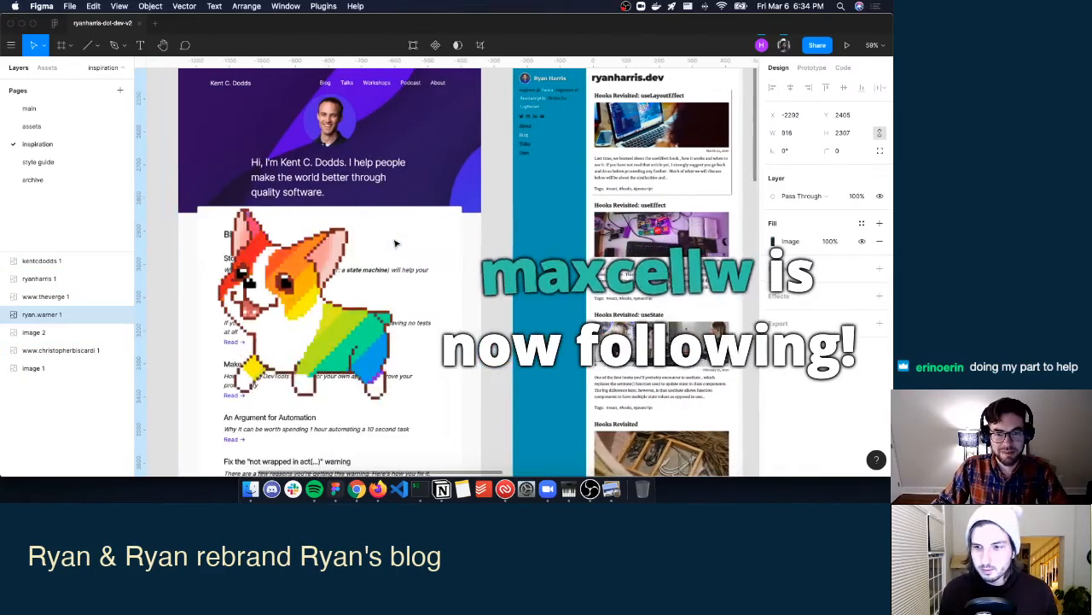
scroll(395, 243, up, 1)
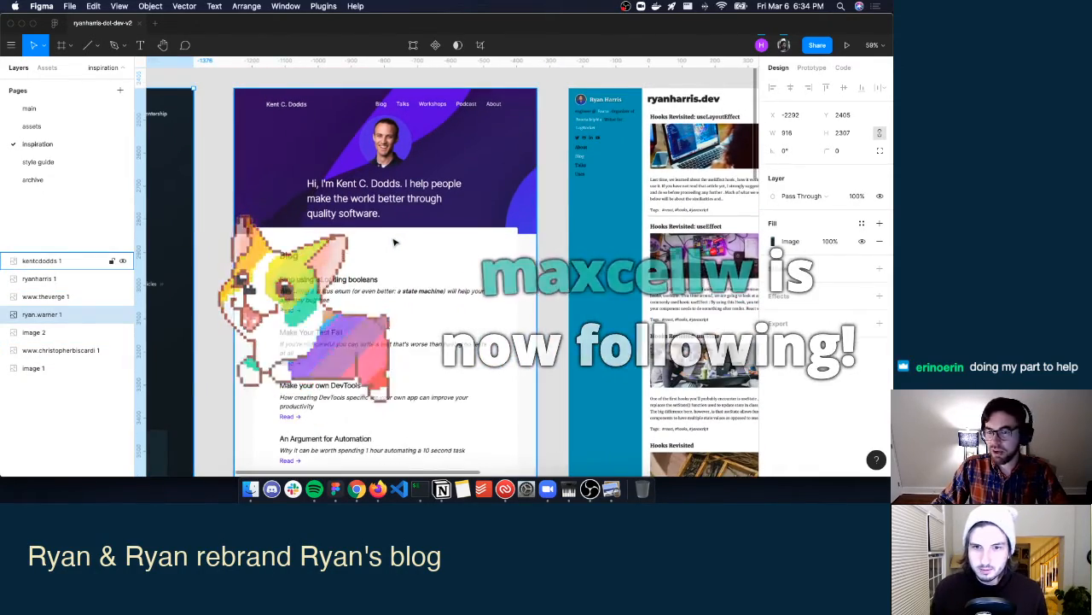
scroll(395, 242, right, 3)
scroll(394, 242, left, 12)
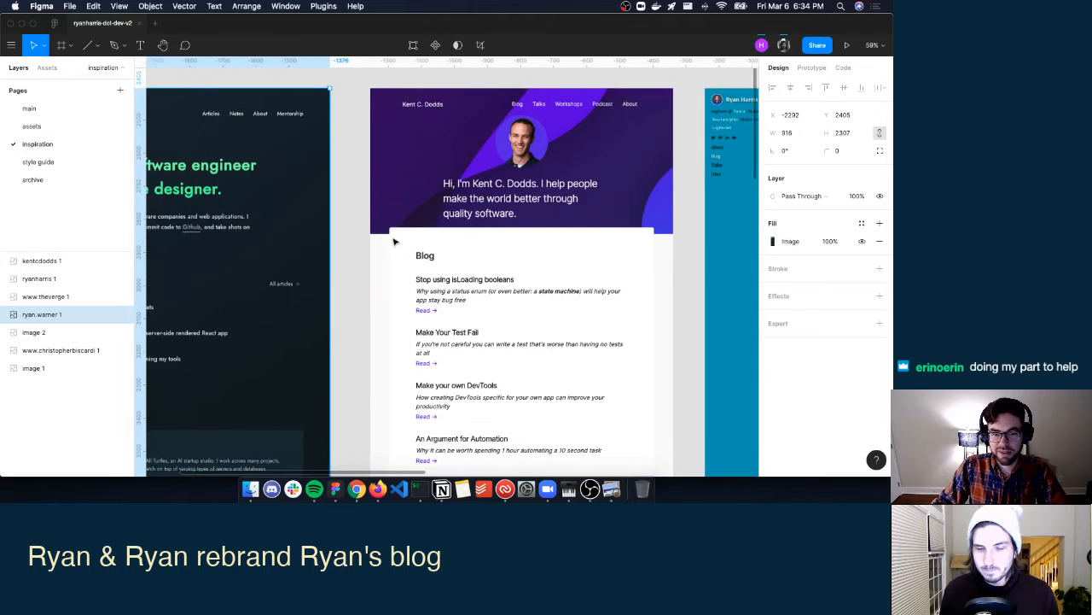
scroll(395, 242, up, 1)
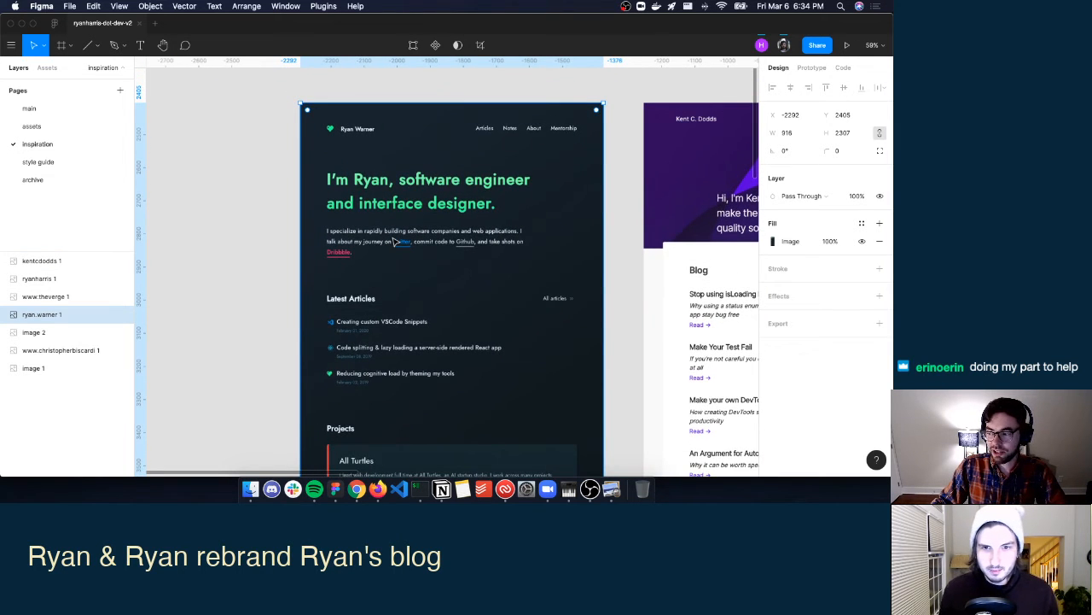
scroll(395, 242, right, 3)
scroll(395, 243, right, 1)
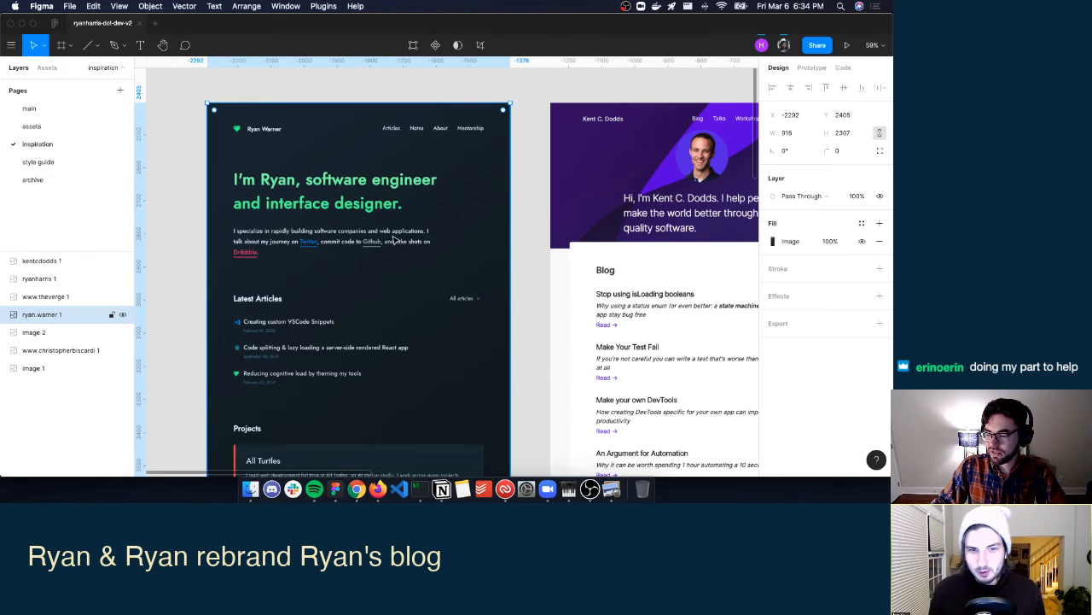
scroll(394, 241, right, 1)
scroll(395, 241, down, 1)
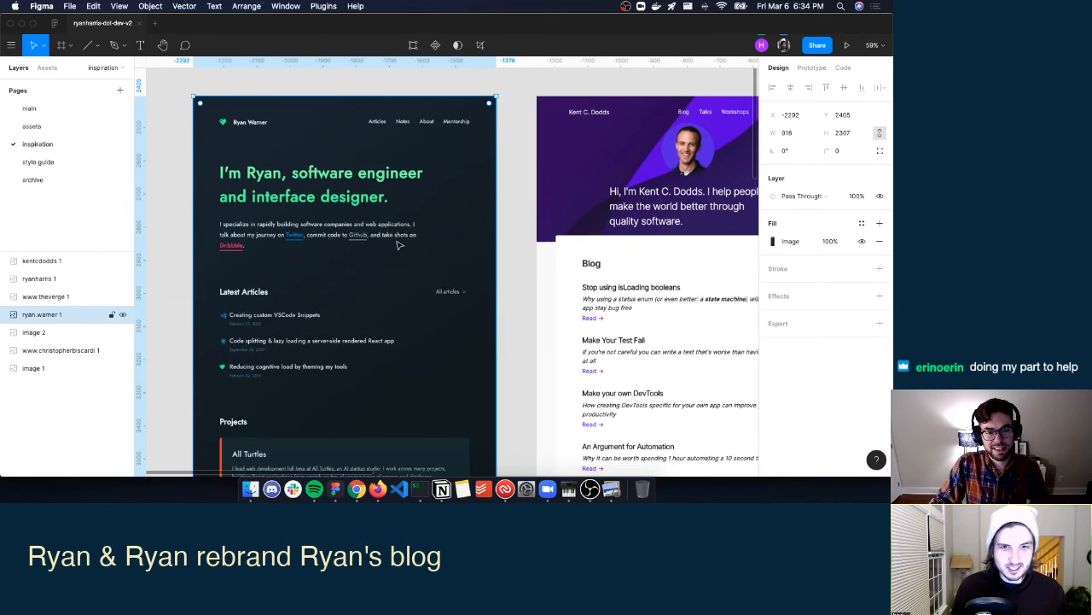
scroll(401, 244, down, 2)
scroll(403, 246, right, 3)
scroll(388, 249, left, 5)
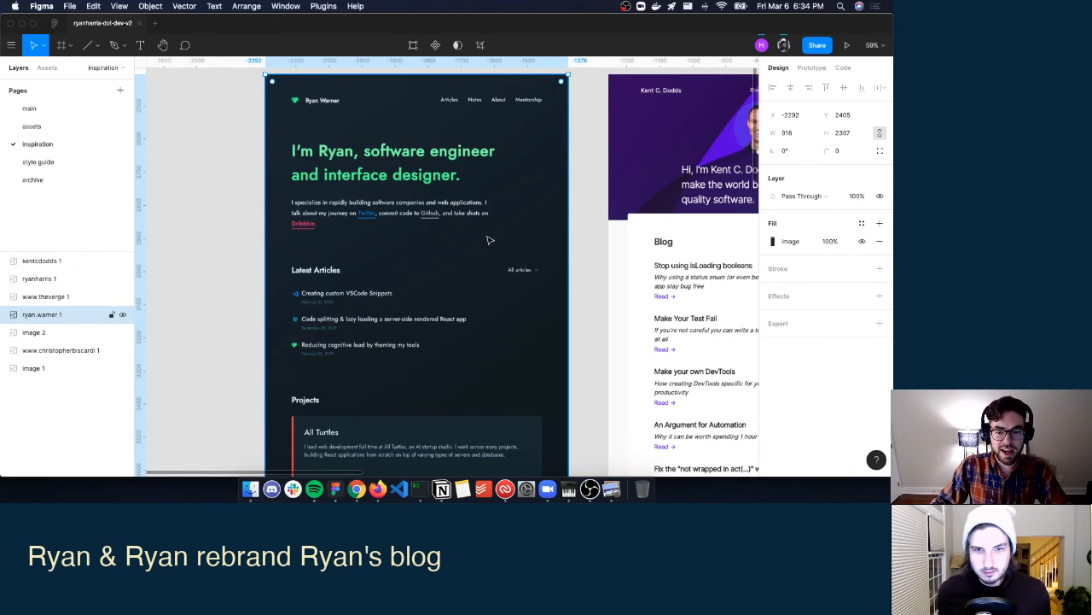
scroll(520, 270, right, 20)
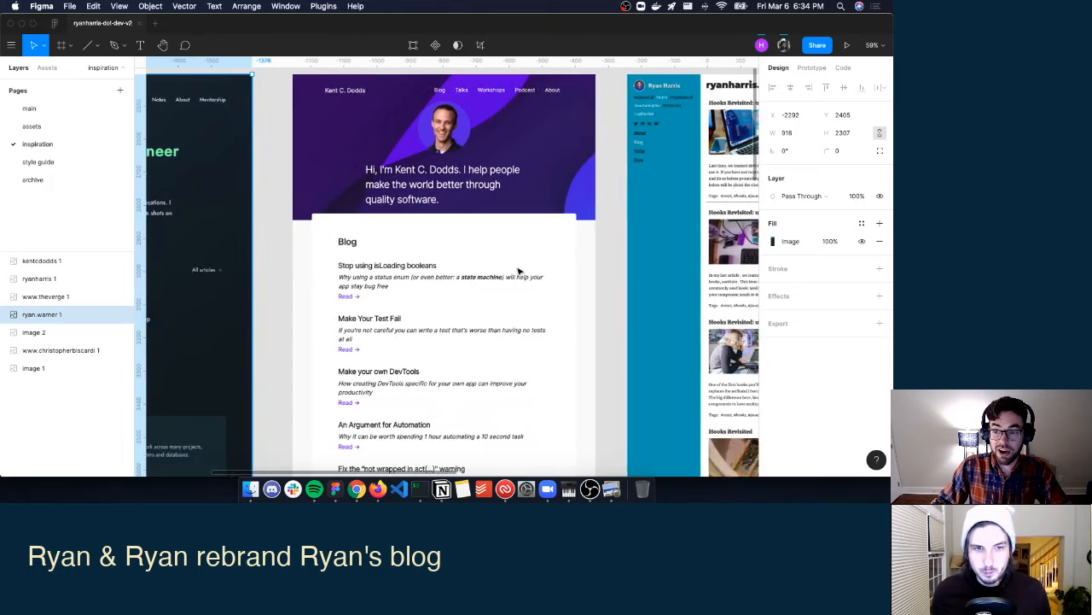
scroll(580, 266, left, 15)
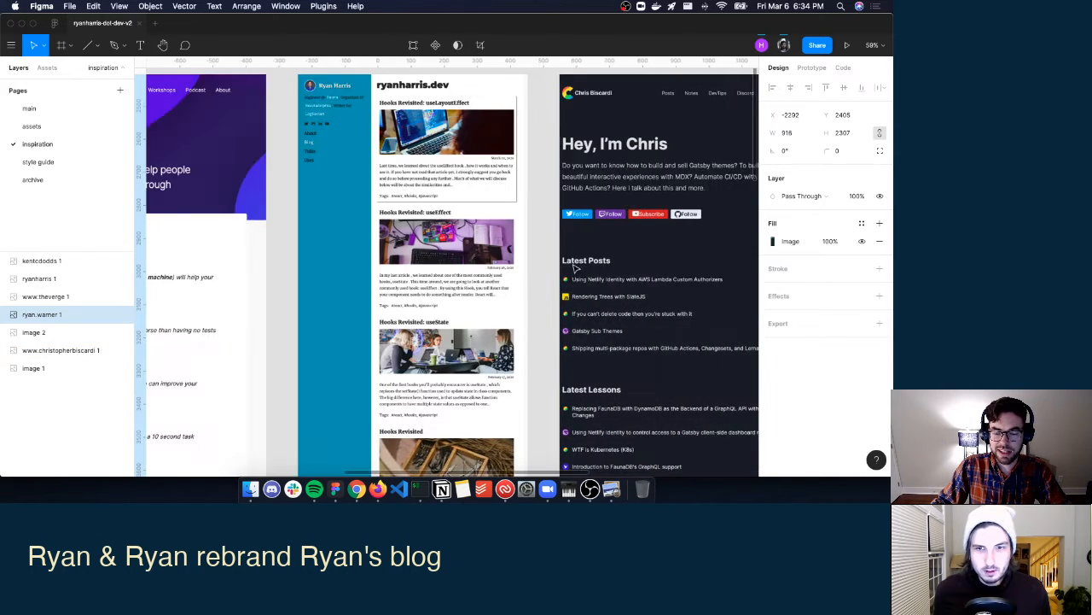
On the main page, add an "all articles >>" text box about 131 by 29 near the Latest Articles block's upper-right corner.
click(60, 110)
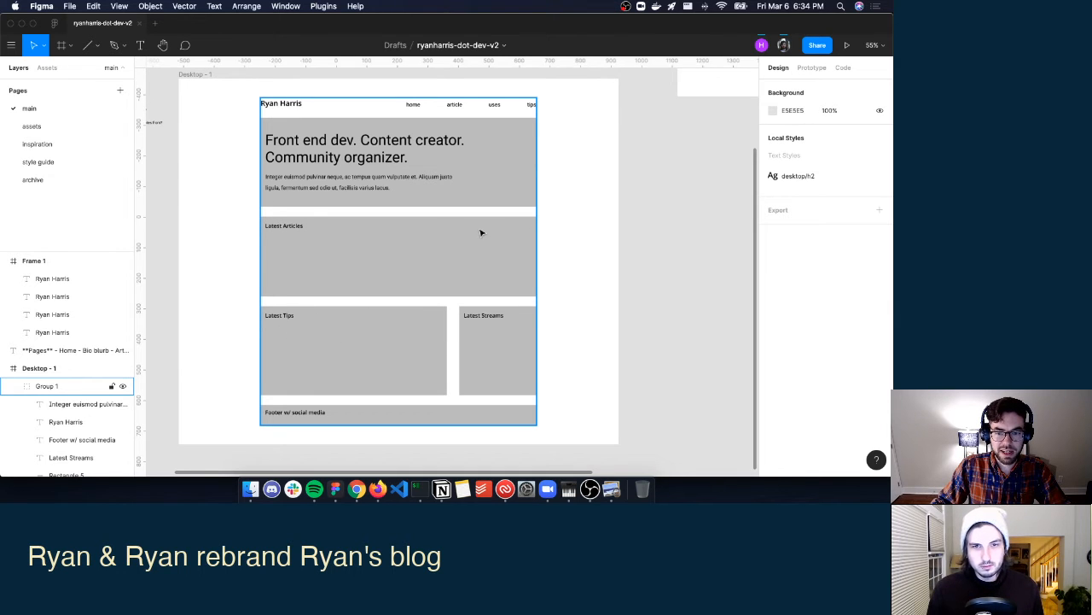
key(t)
drag(487, 222, 529, 232)
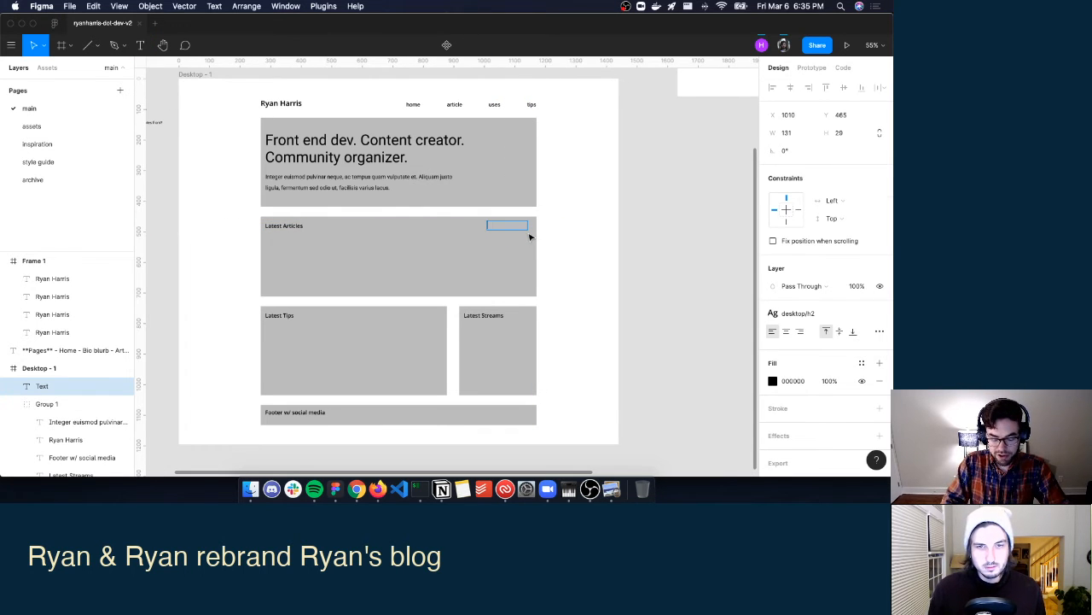
text(all articles >>)
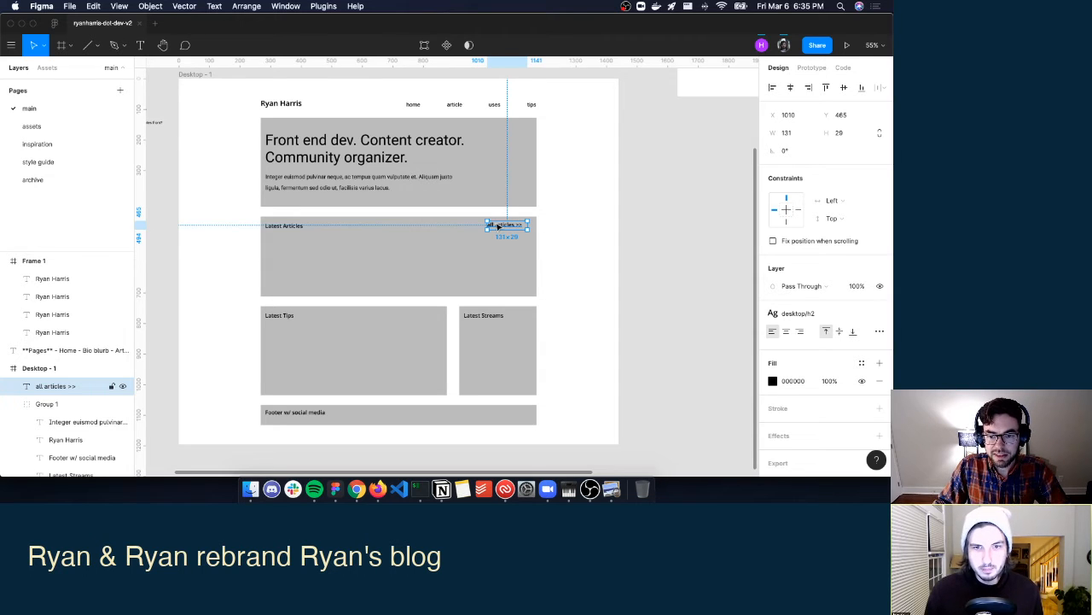
drag(496, 227, 503, 227)
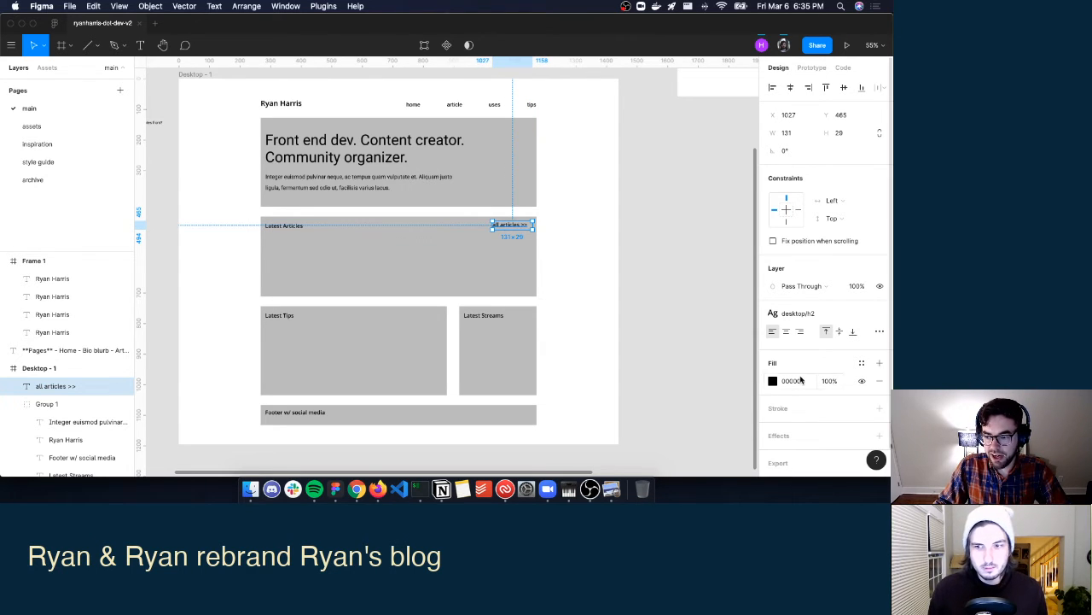
click(612, 251)
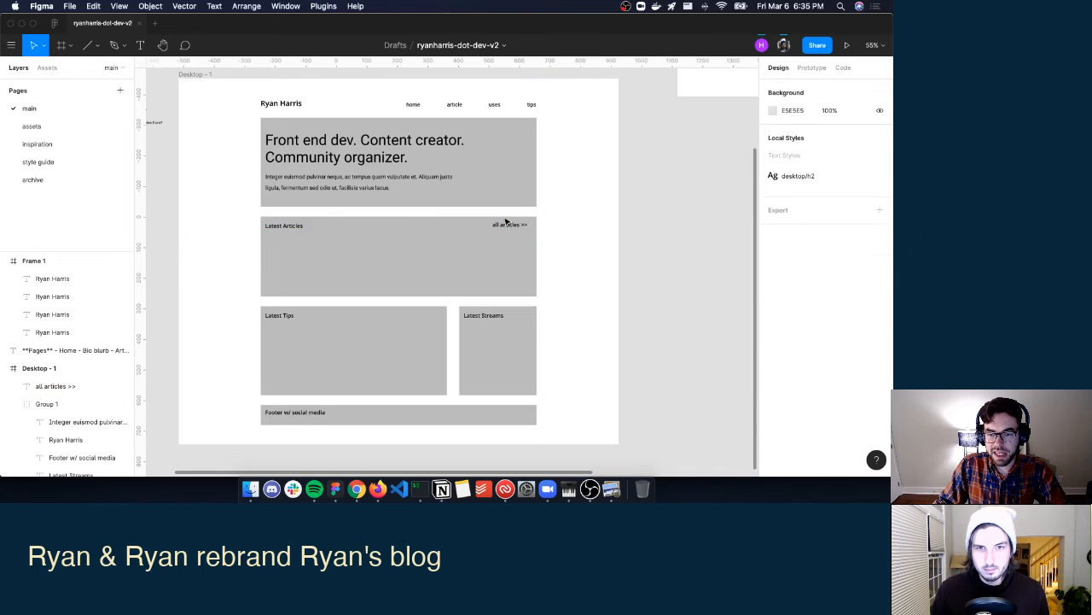
click(508, 226)
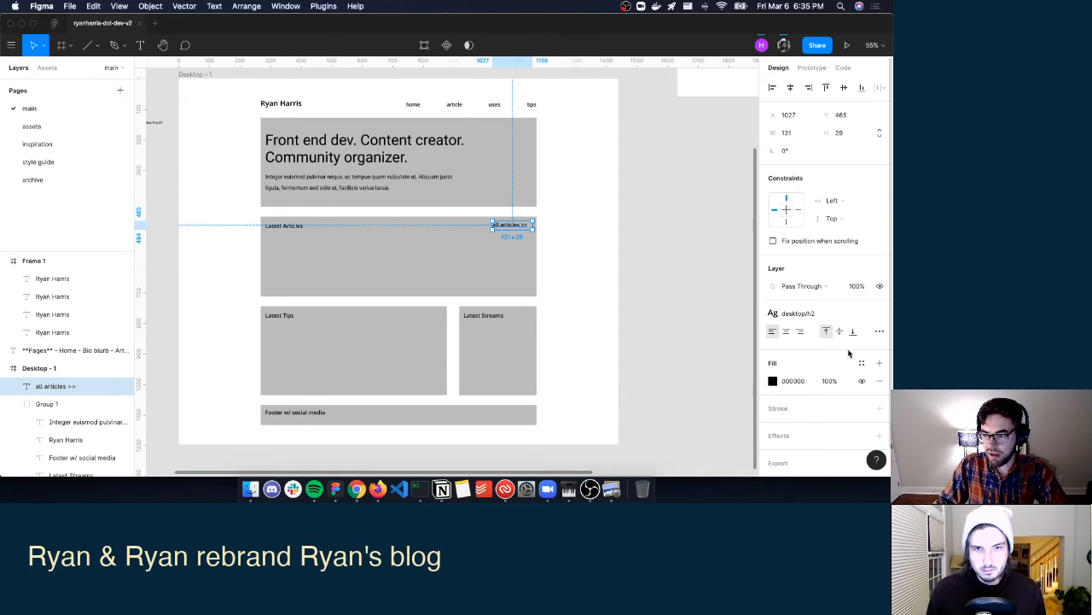
click(818, 314)
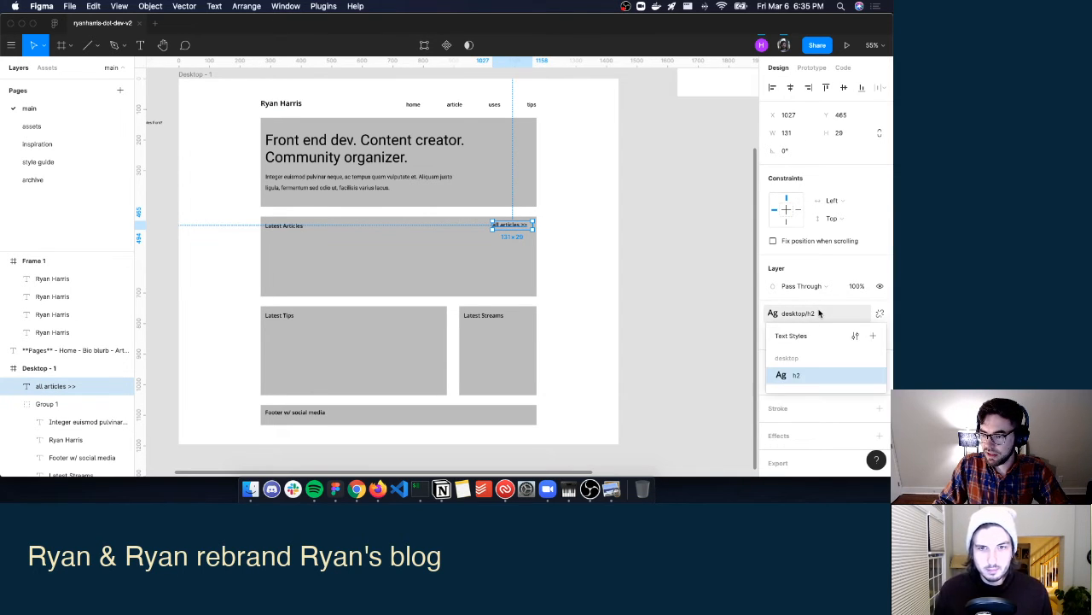
click(717, 304)
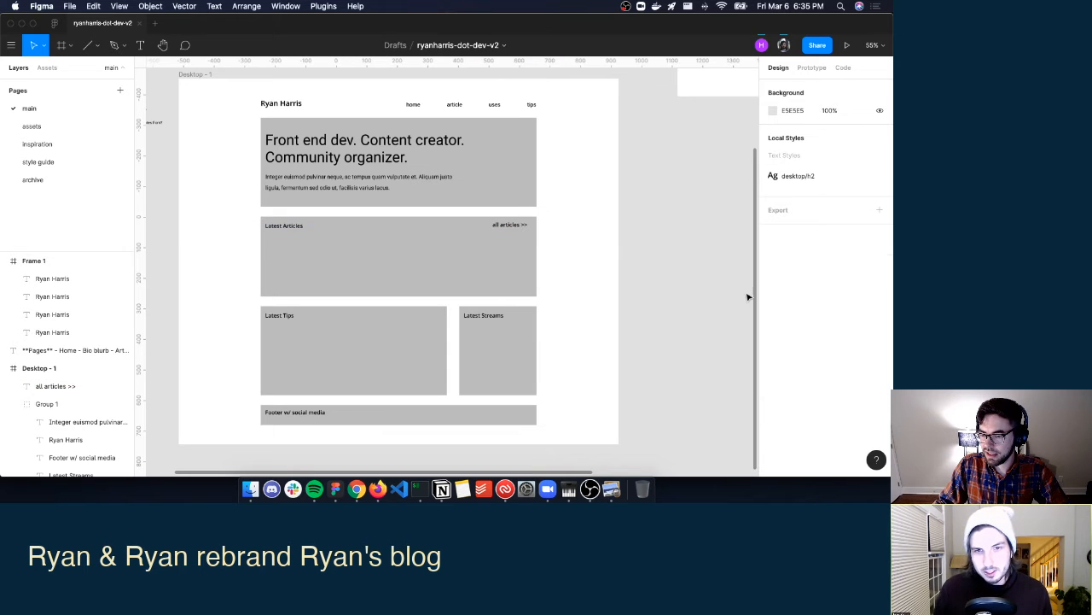
Shift the "all articles >>" label slightly toward the block's right edge, level with the Latest Articles heading.
click(519, 227)
drag(519, 226, 524, 227)
click(555, 217)
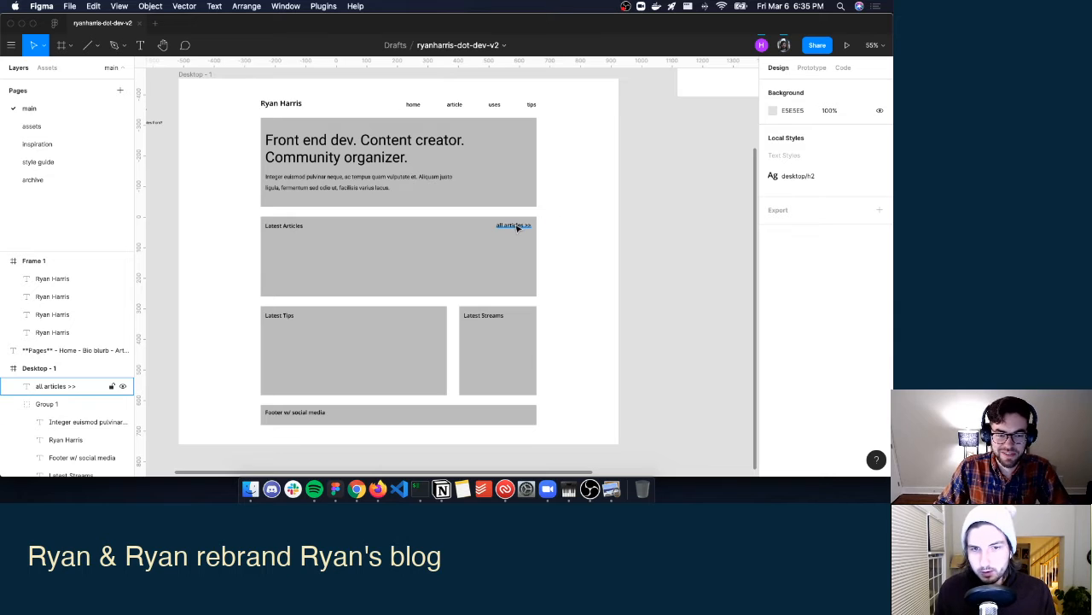
Duplicate the "all articles >>" label into the Latest Tips block, level with its heading, and change the copy's text to "all tips >>".
click(513, 226)
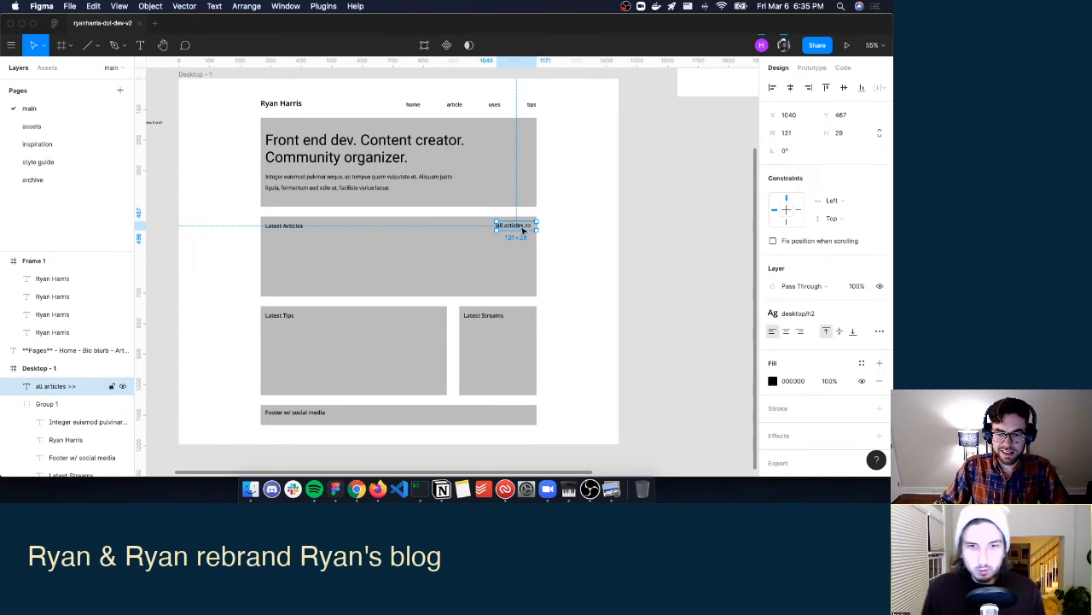
key(super+v)
drag(515, 229, 430, 316)
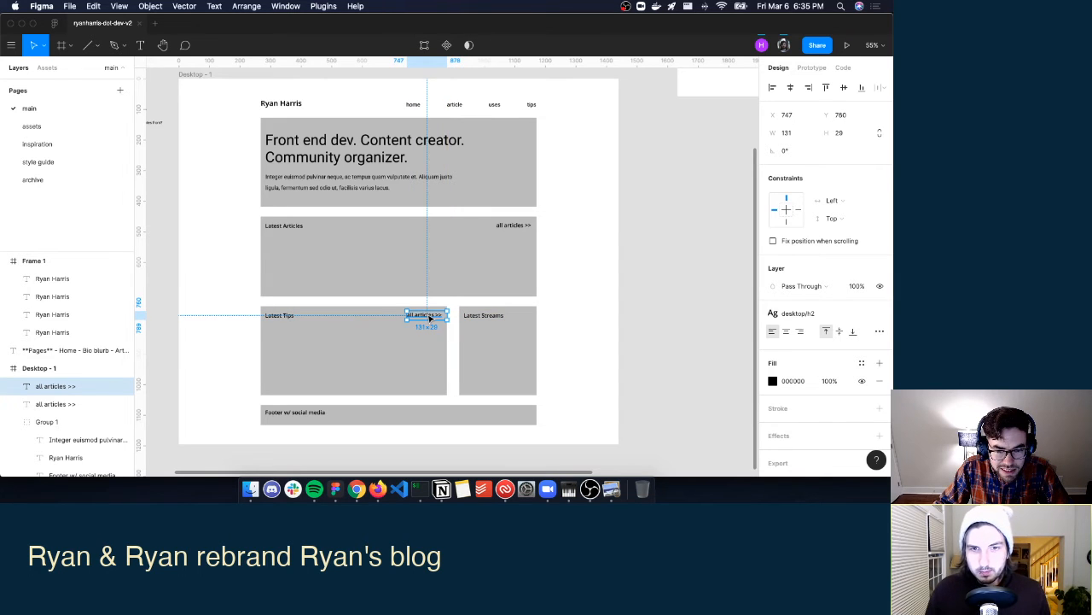
double_click(417, 314)
text(tips)
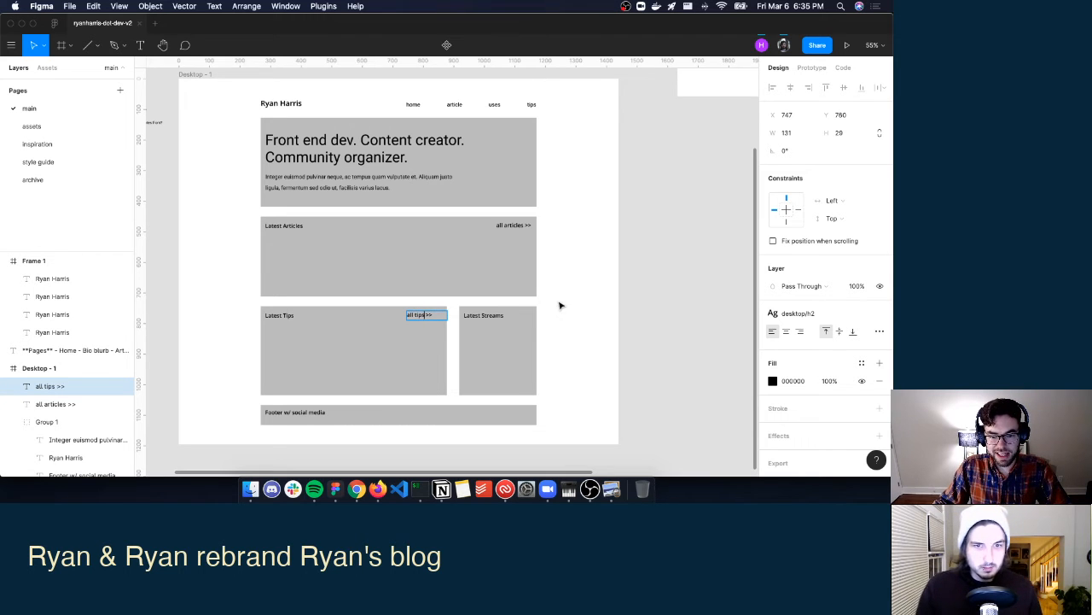
click(466, 317)
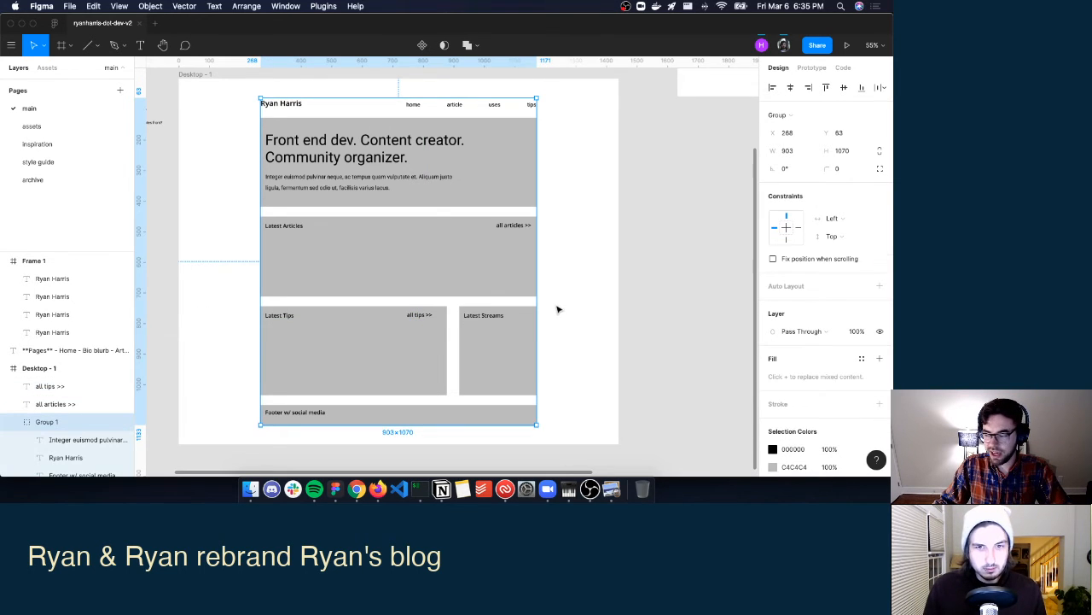
click(603, 237)
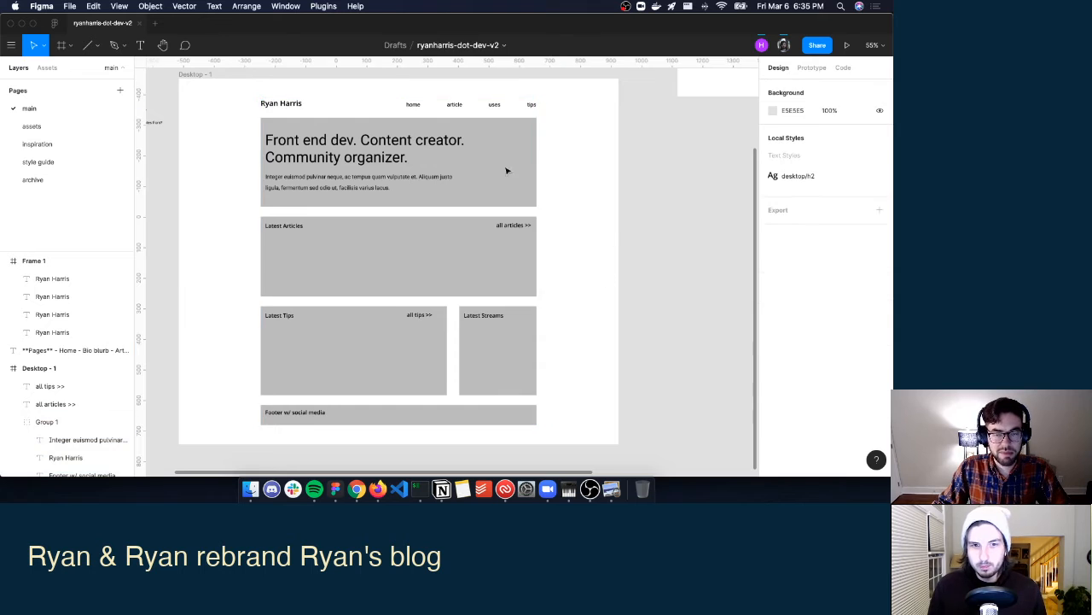
Shift the "all tips >>" label toward the Latest Tips block's right edge, to about X 787.
double_click(488, 318)
drag(486, 317, 443, 316)
click(559, 312)
click(452, 306)
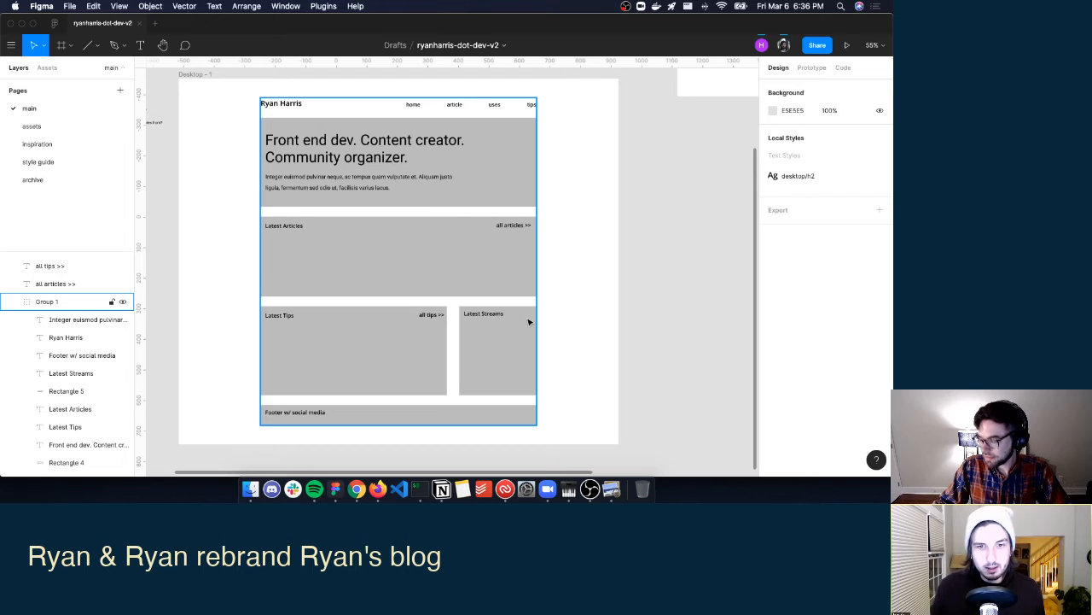
Widen the Latest Streams block leftward to about 271 and move its heading to about X 906, level with the "all tips >>" label.
super+click(466, 367)
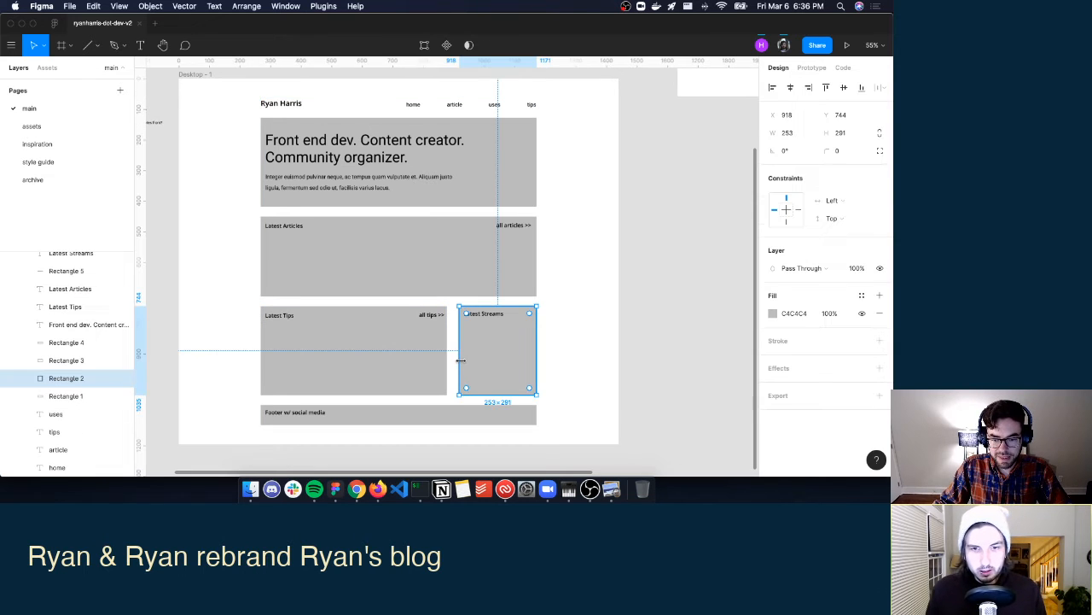
drag(457, 362, 452, 361)
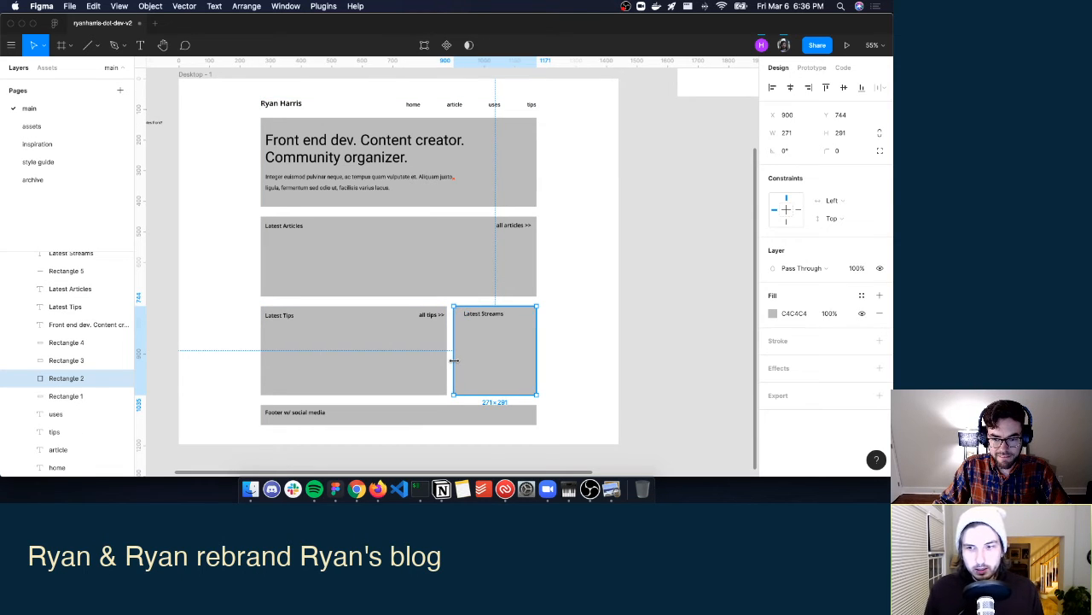
super+click(483, 315)
drag(483, 317, 476, 317)
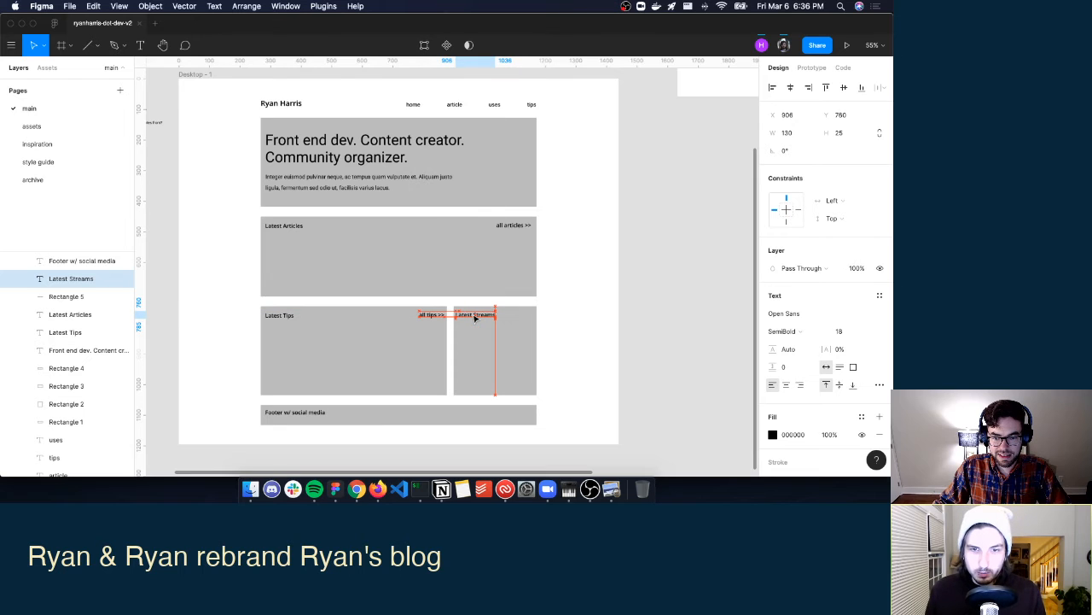
Duplicate the "all tips >>" label into the Latest Streams block's upper-right corner and change the copy's text to "view all >>".
super+click(439, 316)
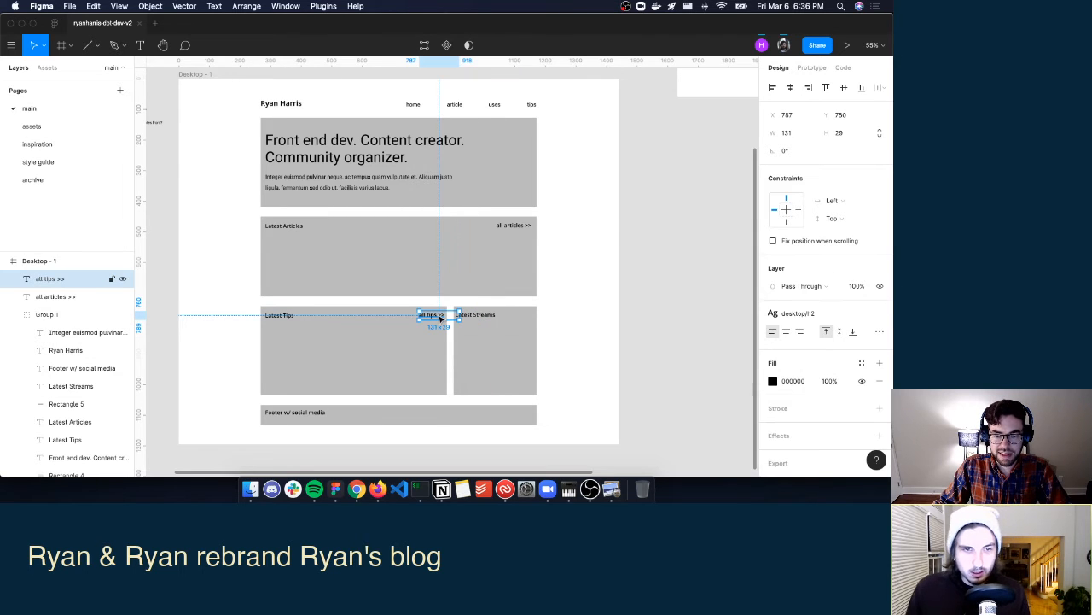
key(super+d)
drag(441, 318, 530, 316)
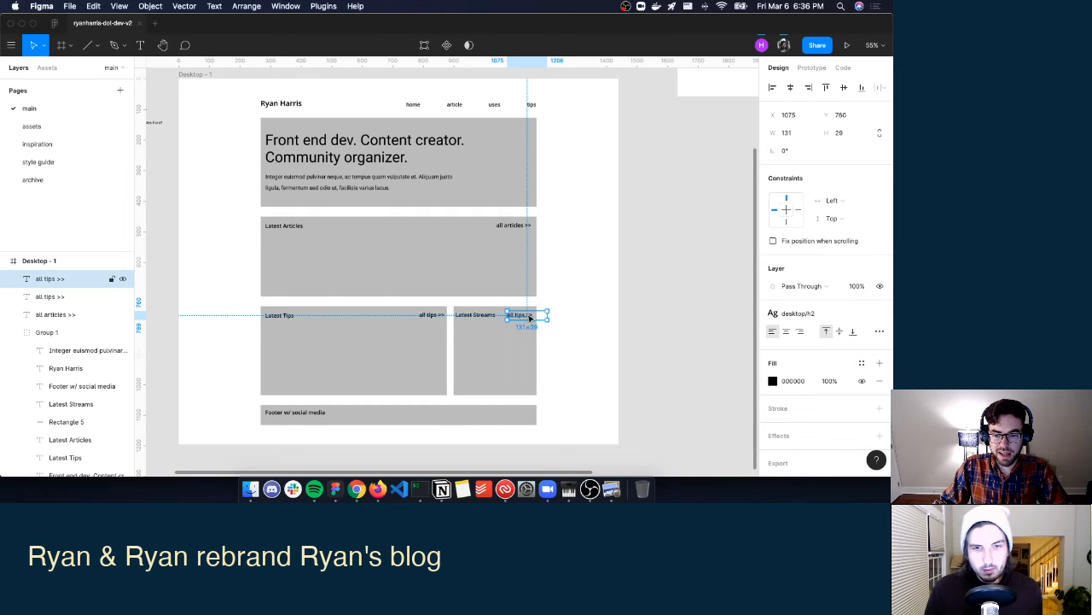
double_click(526, 316)
text(all)
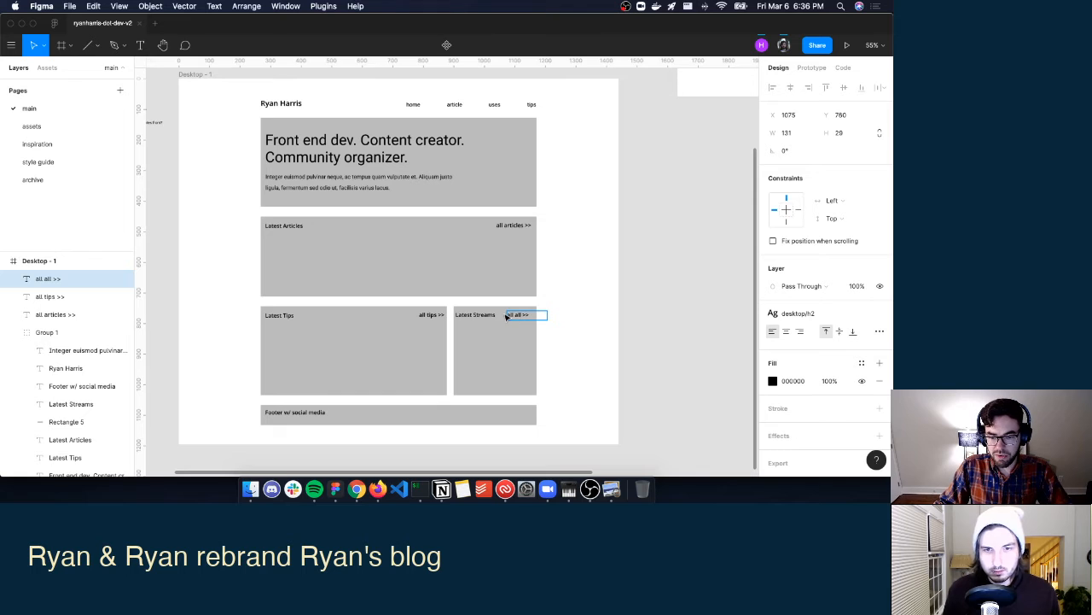
double_click(510, 315)
click(510, 315)
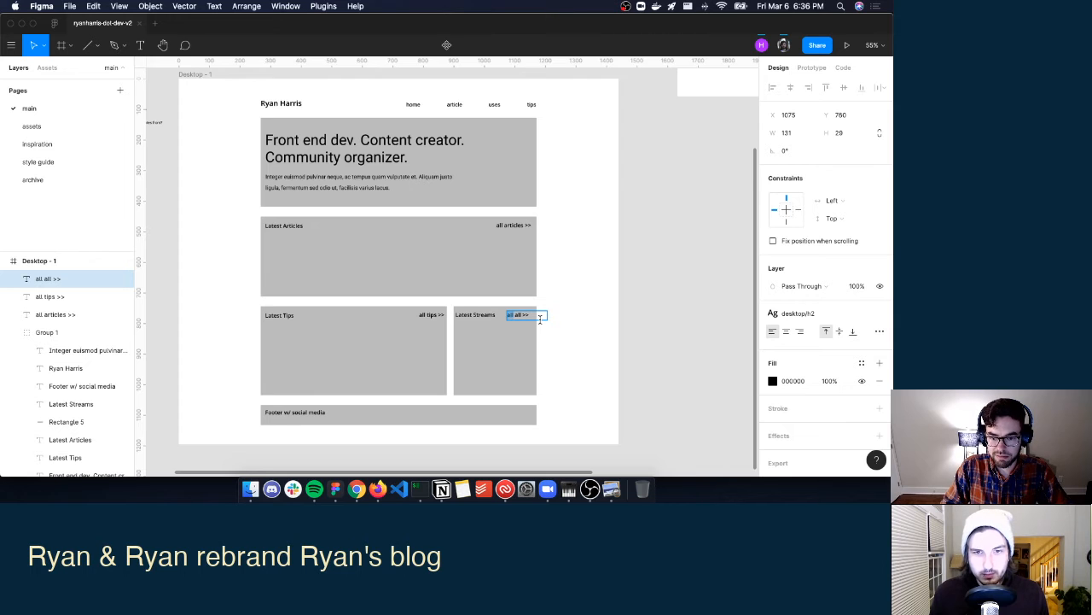
text(view)
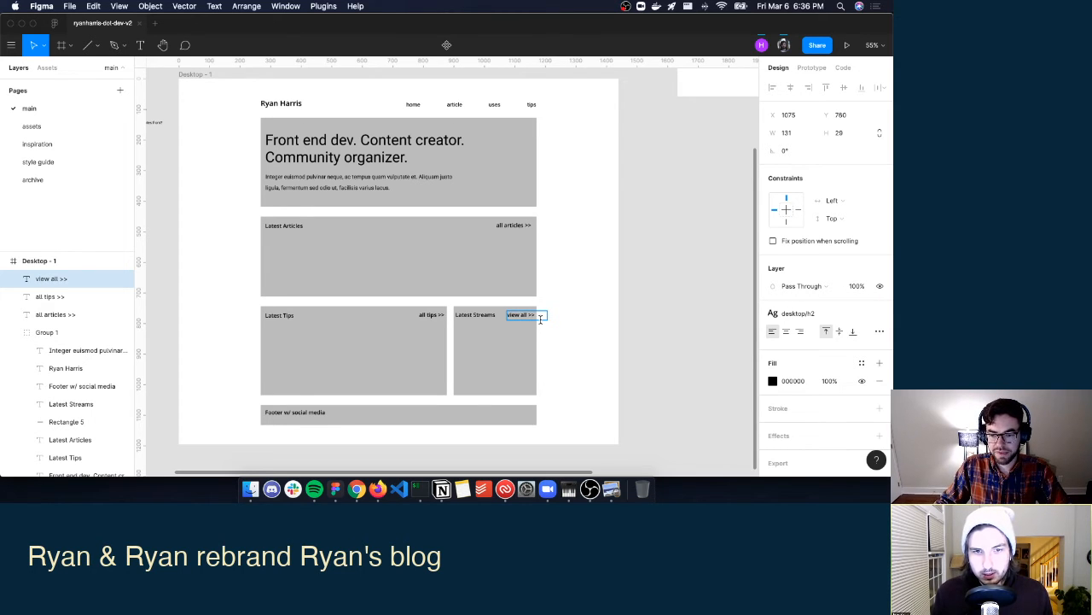
click(578, 322)
click(495, 418)
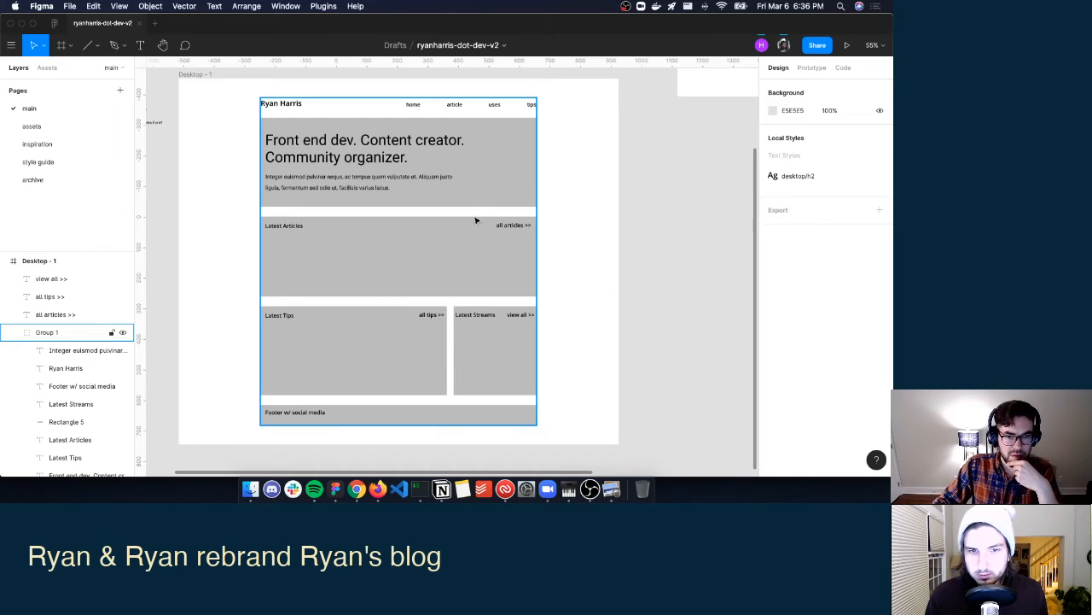
key(Escape)
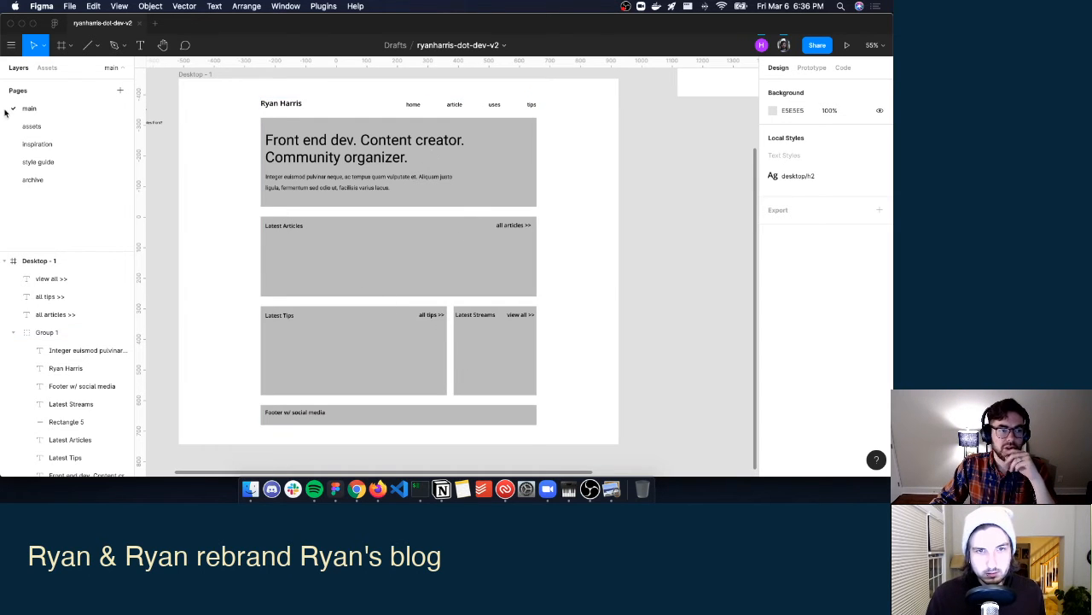
On the inspiration page, compare where the reference sites place their view-all links around the article and lesson lists.
click(49, 145)
scroll(372, 237, down, 3)
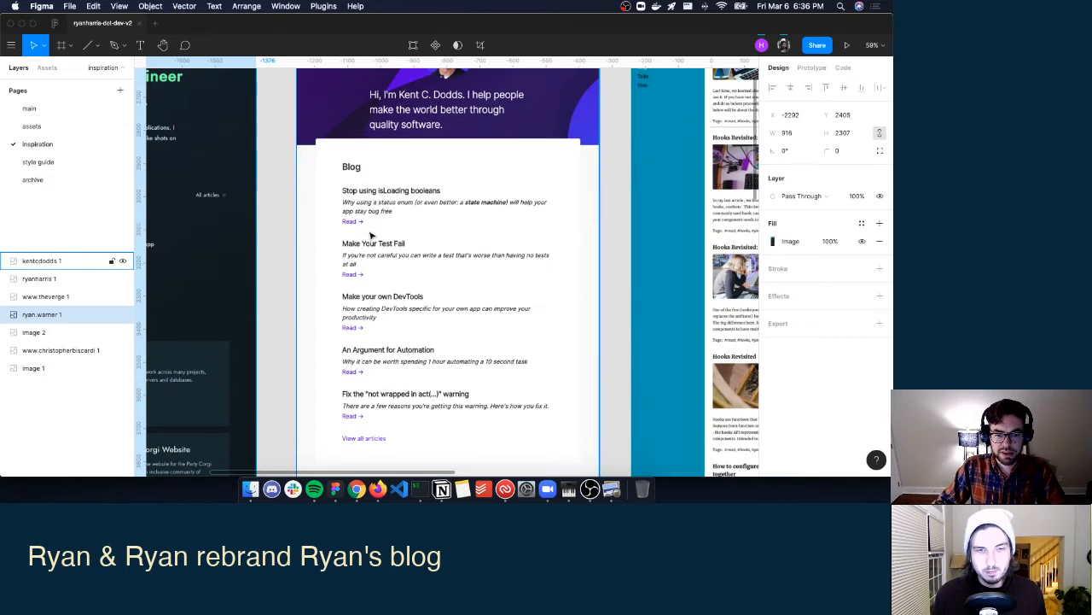
scroll(371, 234, down, 1)
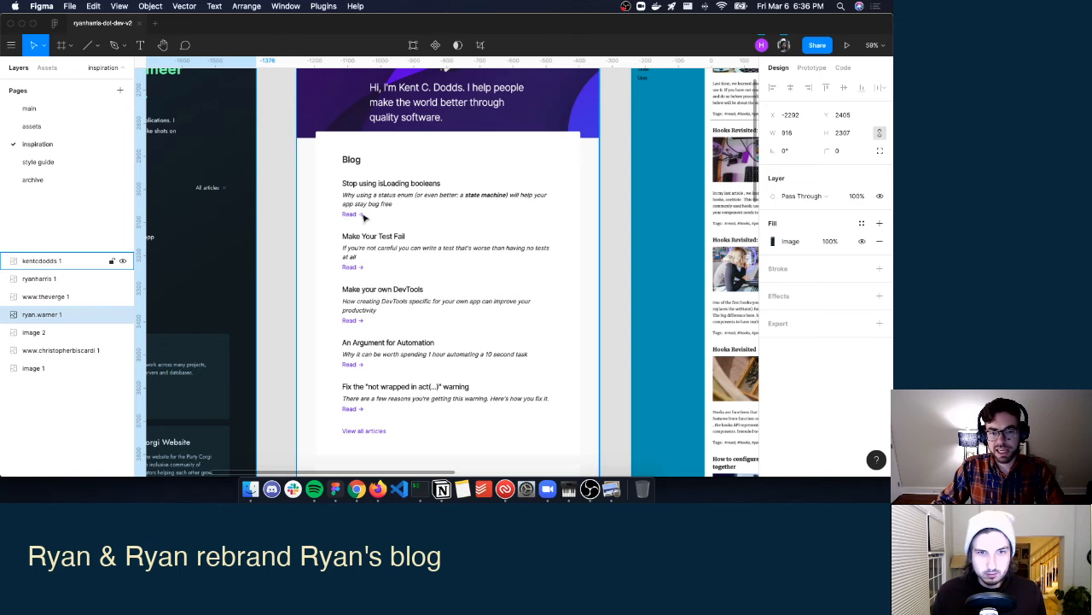
scroll(406, 220, right, 8)
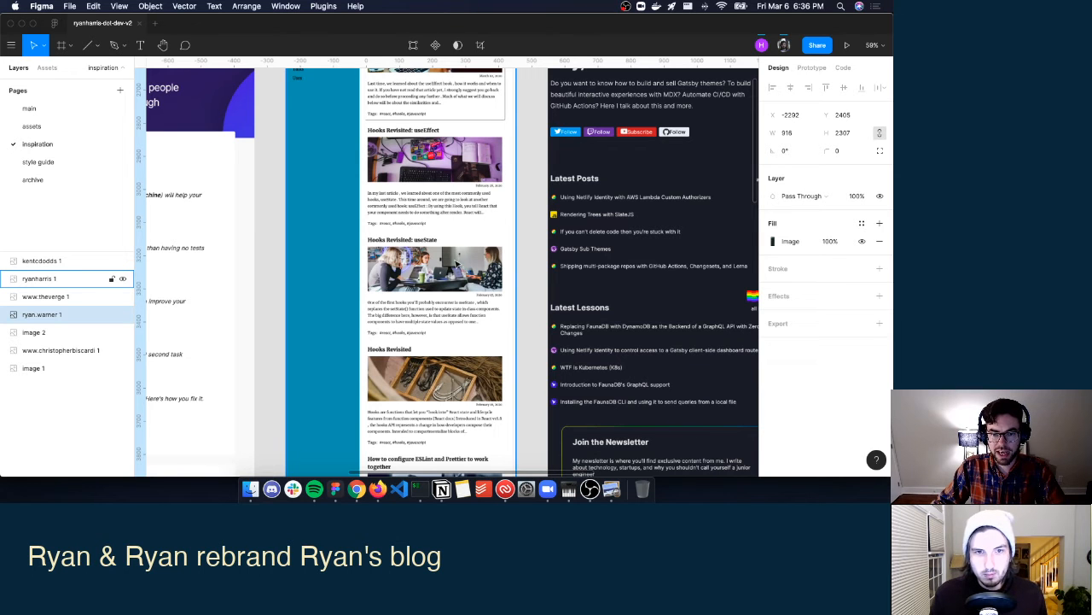
scroll(432, 217, right, 5)
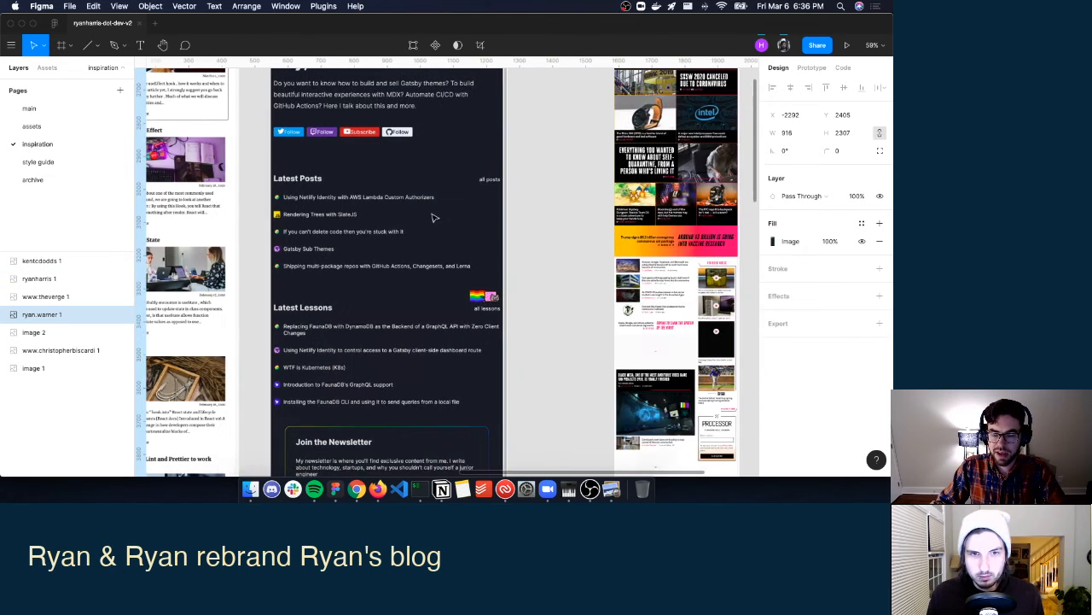
scroll(433, 217, left, 8)
scroll(433, 217, left, 10)
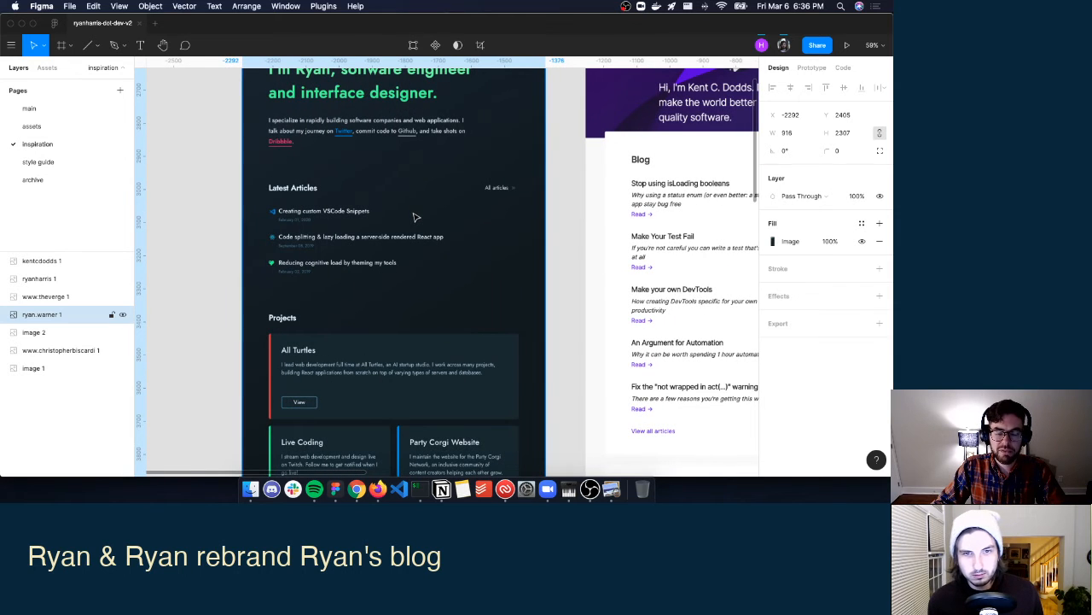
Compare how the dark portfolio, the purple-header blog and the Latest Posts site present article titles, excerpts and dates.
scroll(415, 217, right, 3)
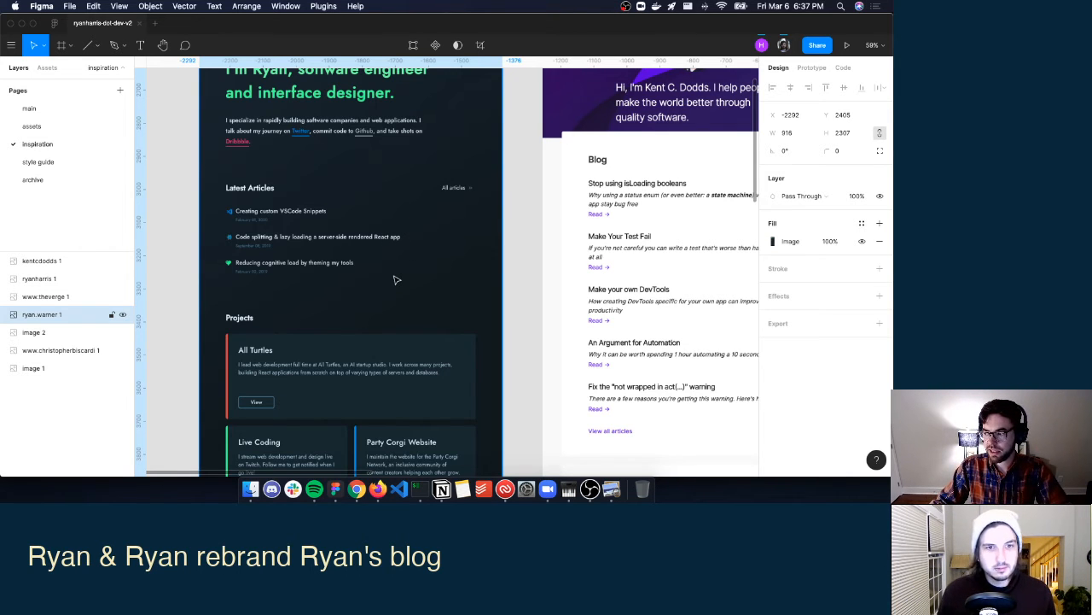
scroll(395, 280, right, 5)
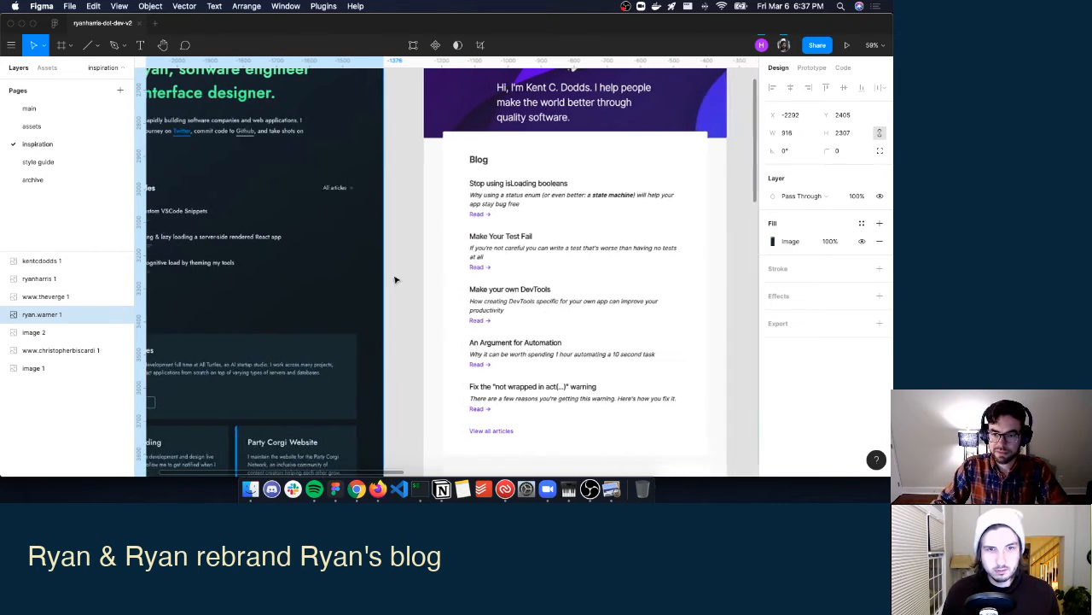
scroll(395, 279, right, 8)
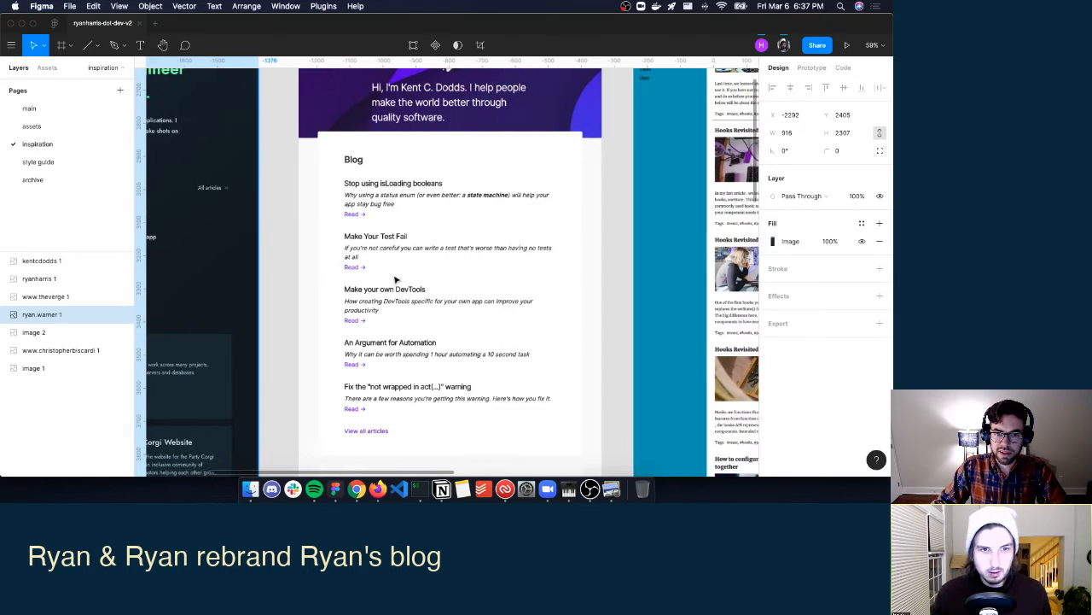
scroll(395, 279, right, 8)
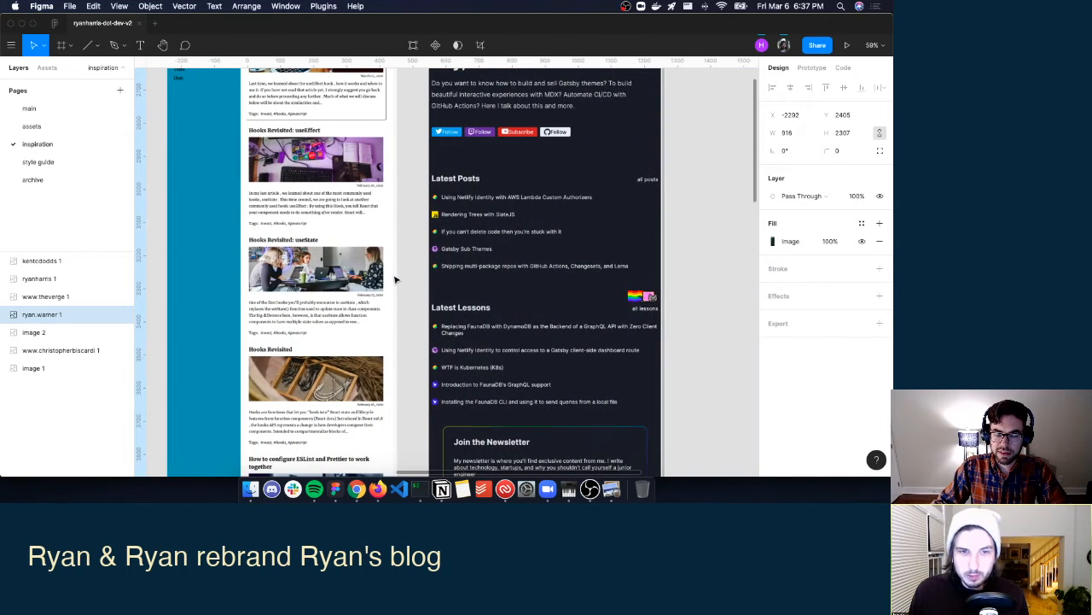
scroll(395, 280, left, 20)
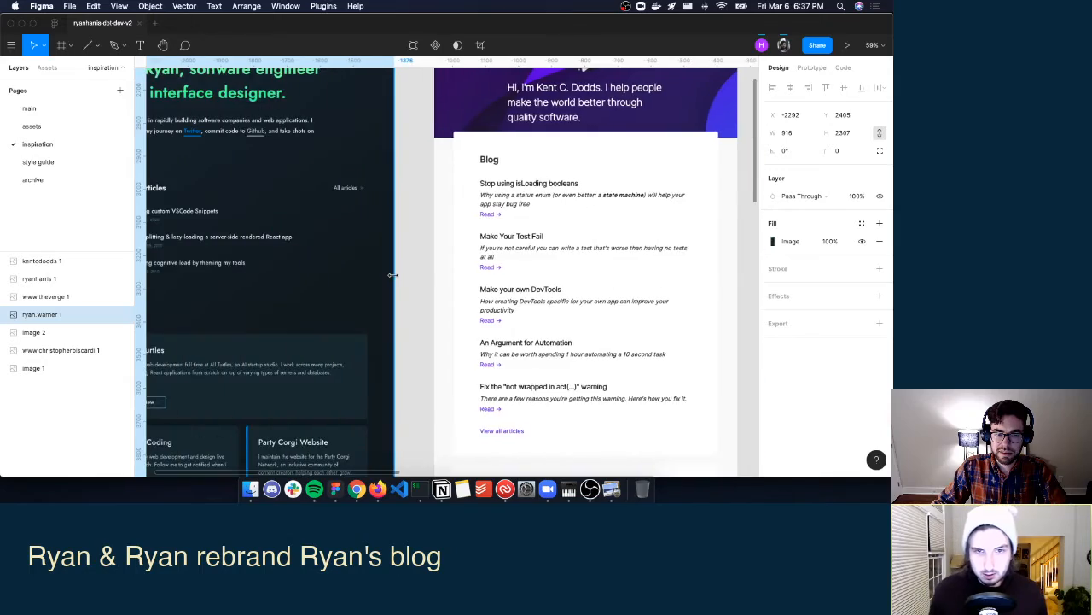
scroll(395, 279, right, 3)
key(ctrl+Up)
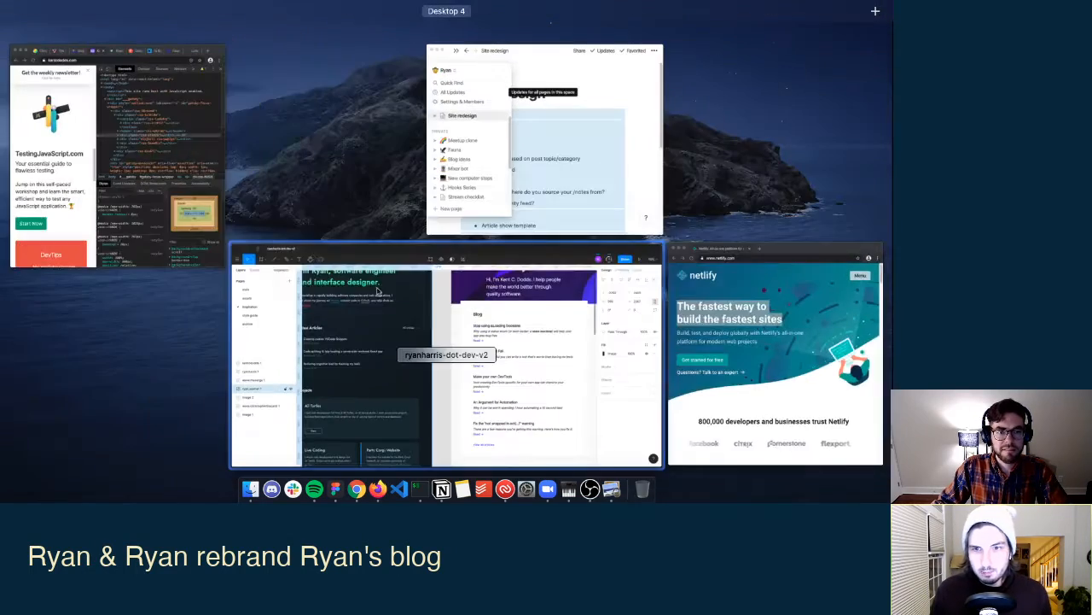
click(547, 273)
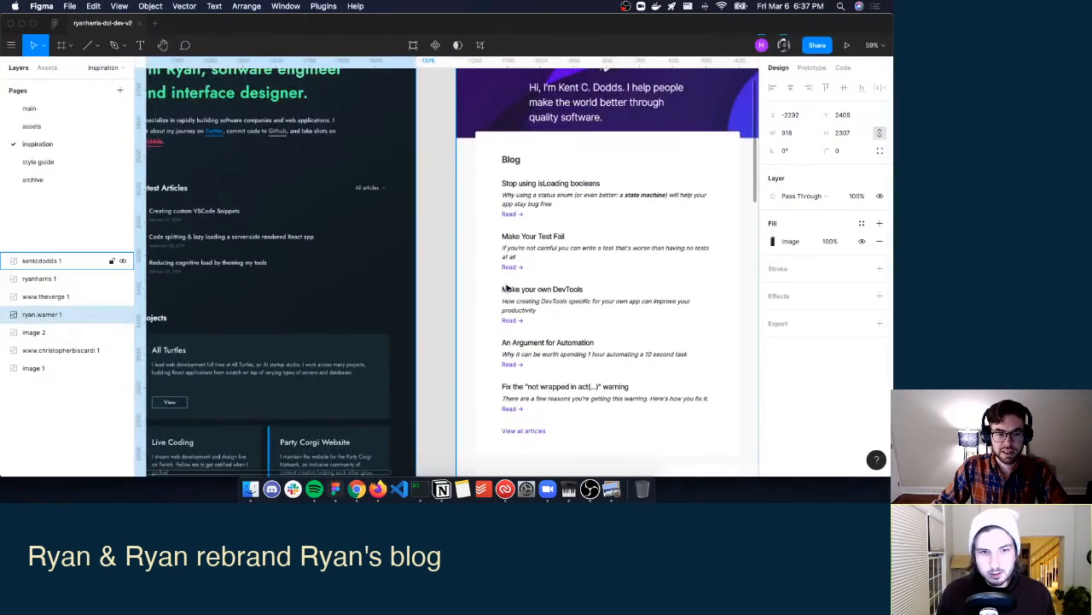
scroll(507, 287, left, 6)
scroll(507, 287, right, 5)
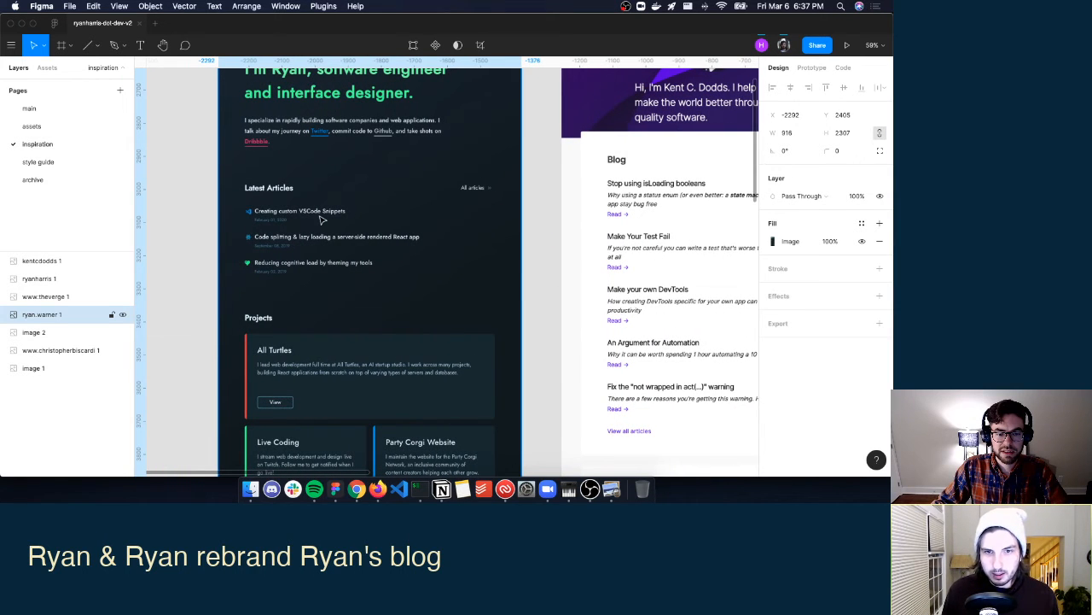
scroll(322, 219, right, 10)
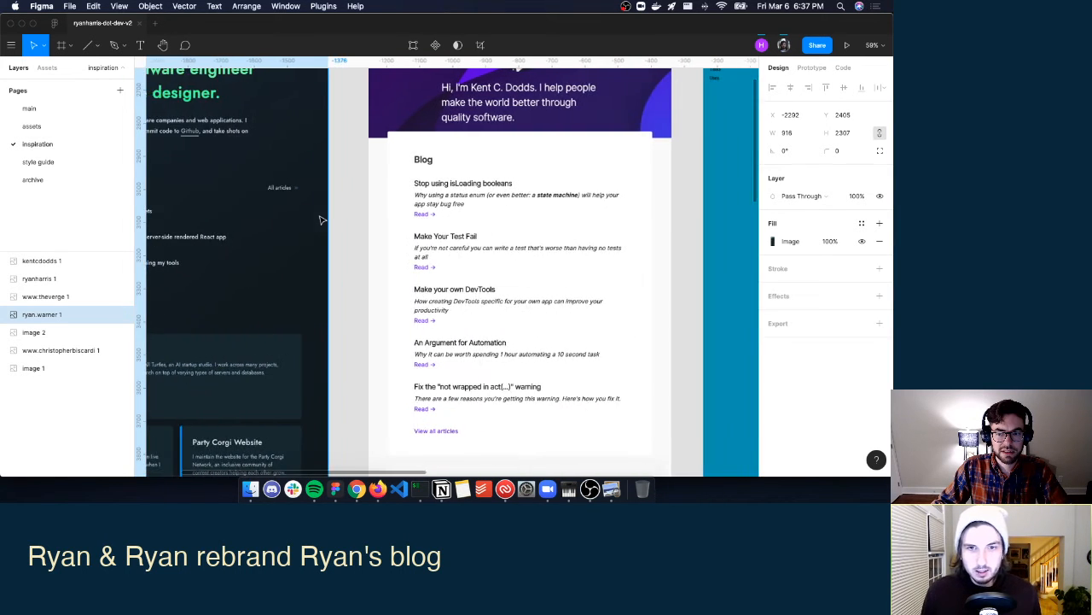
scroll(322, 220, right, 4)
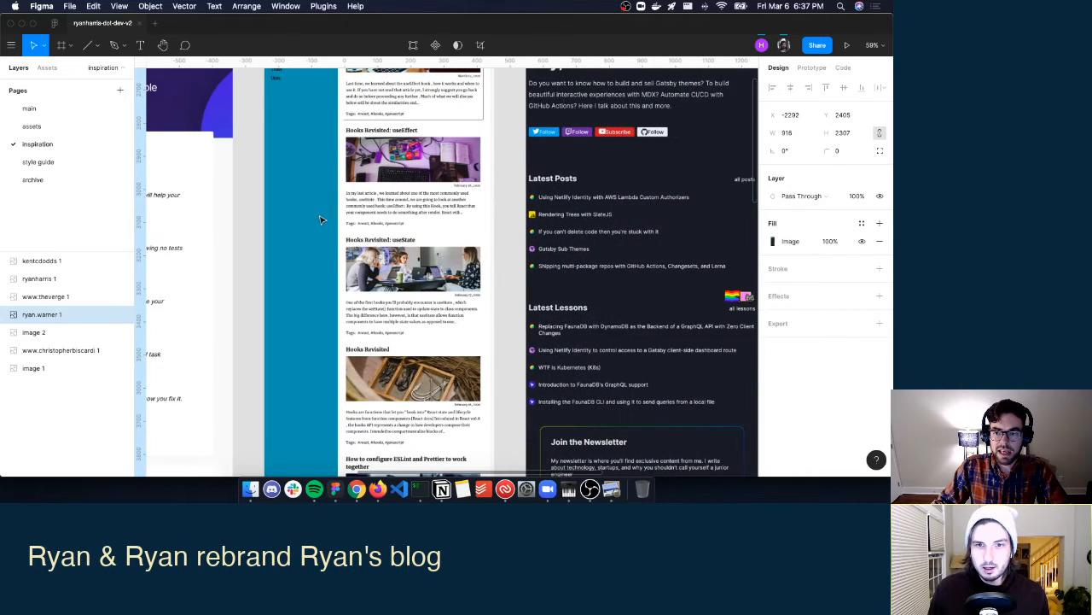
Examine the existing blog's screenshot with the blue sidebar, focusing on its post cards' images, dates, excerpts and tags.
scroll(386, 209, up, 3)
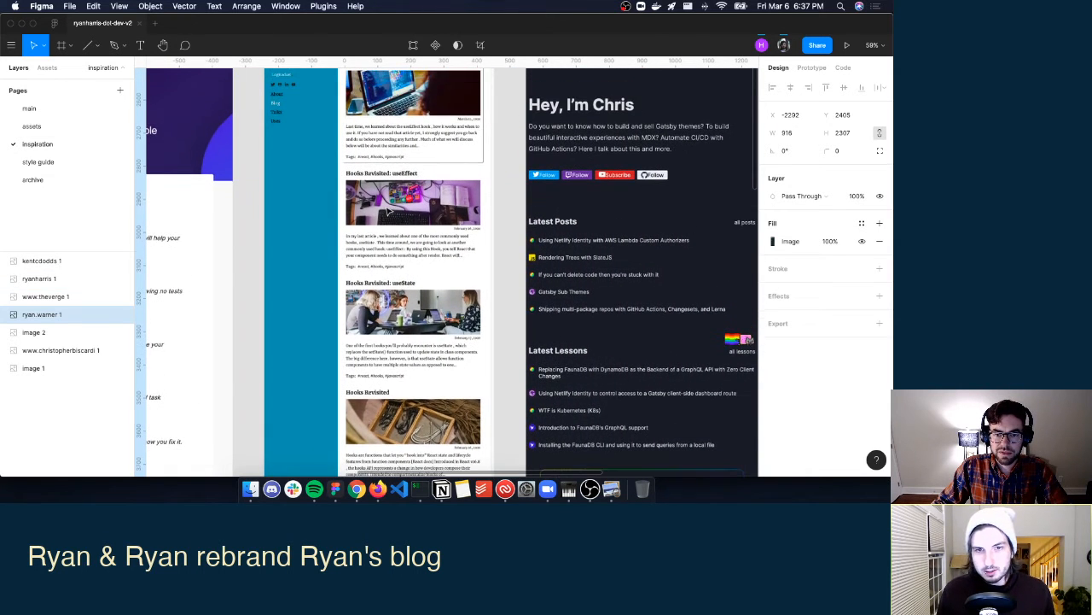
scroll(387, 209, up, 4)
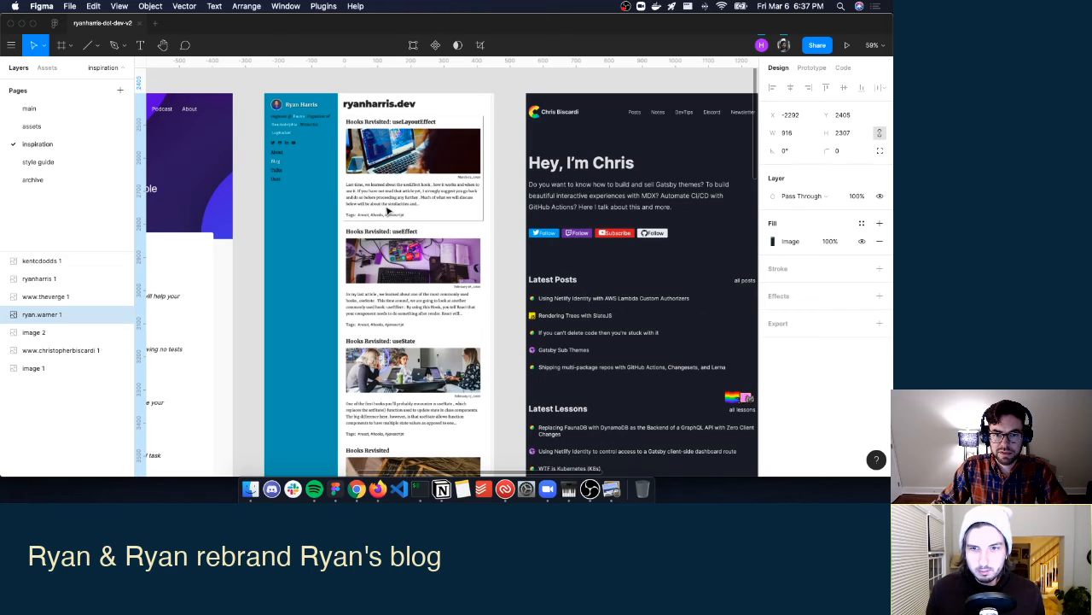
scroll(386, 210, down, 2)
scroll(355, 129, up, 4)
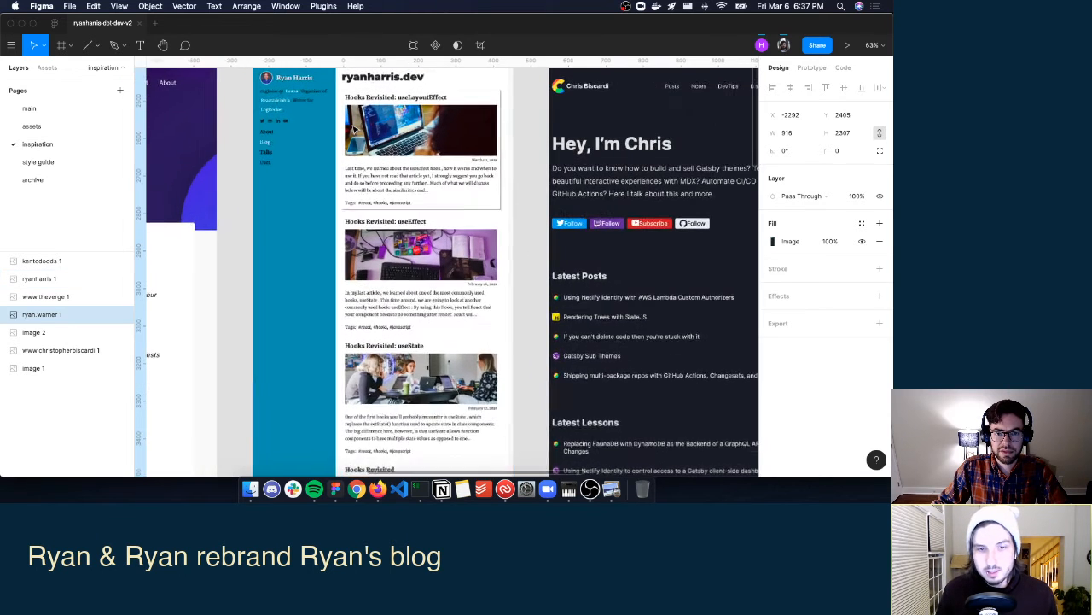
scroll(355, 128, up, 3)
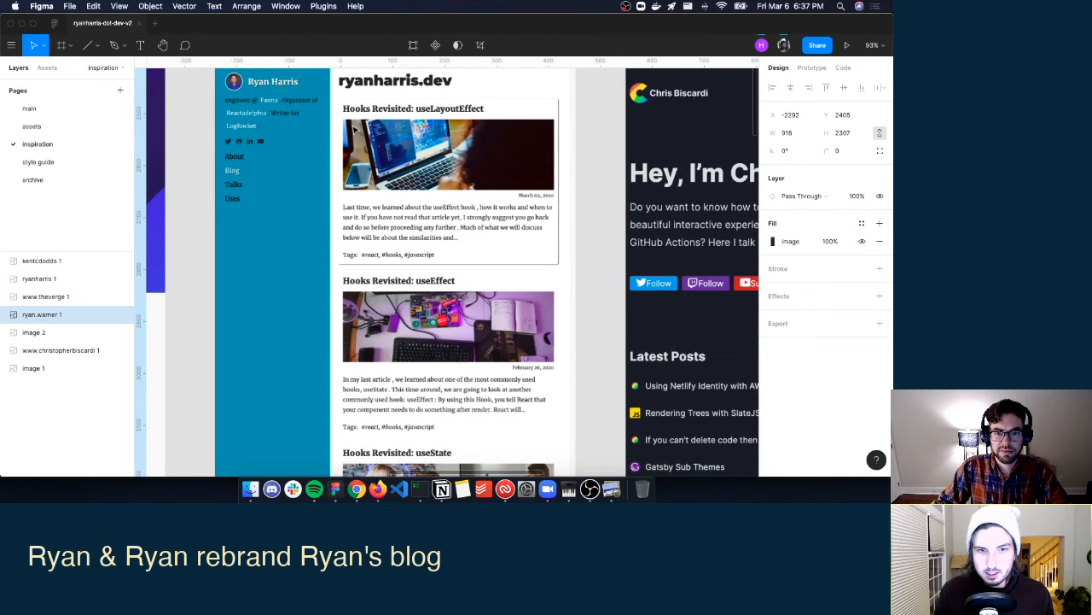
Review the existing blog screenshot's full post list from the header to the oldest article, checking how consistently the post cards repeat.
scroll(355, 128, up, 2)
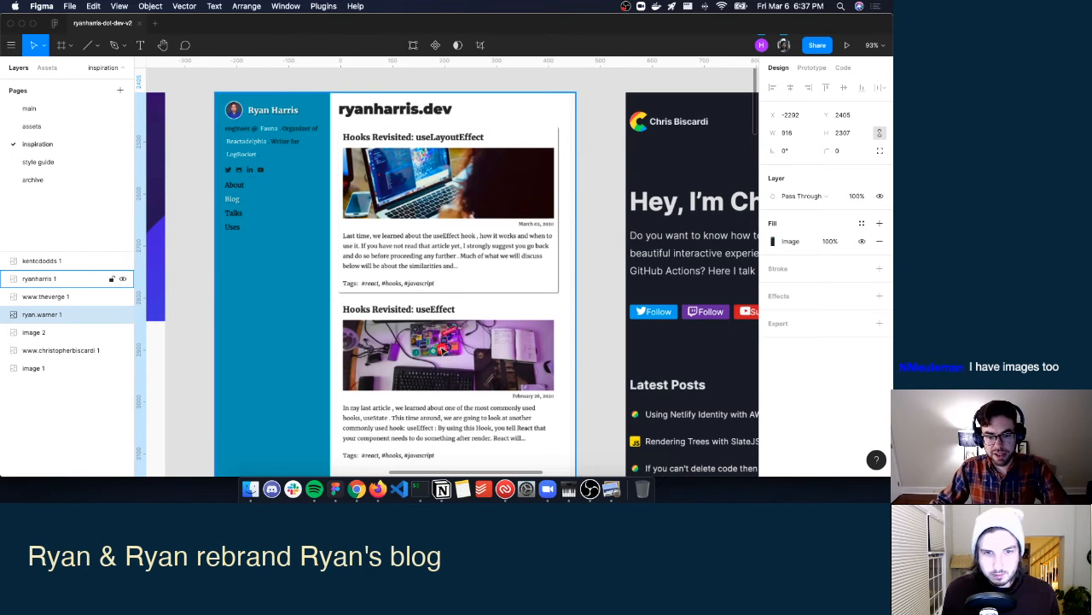
scroll(438, 351, down, 5)
scroll(403, 335, down, 15)
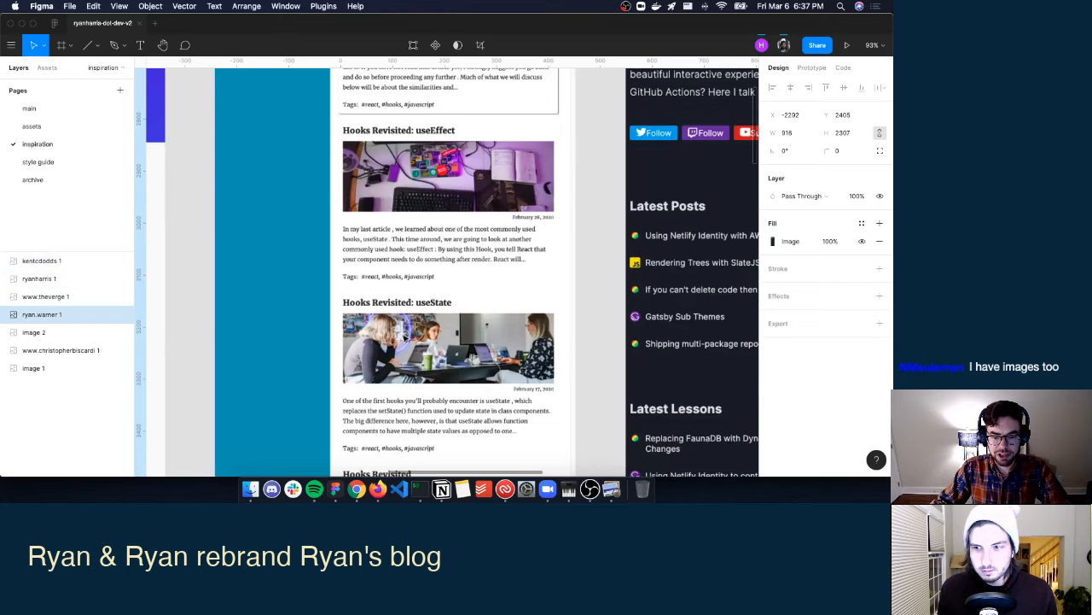
scroll(419, 333, down, 15)
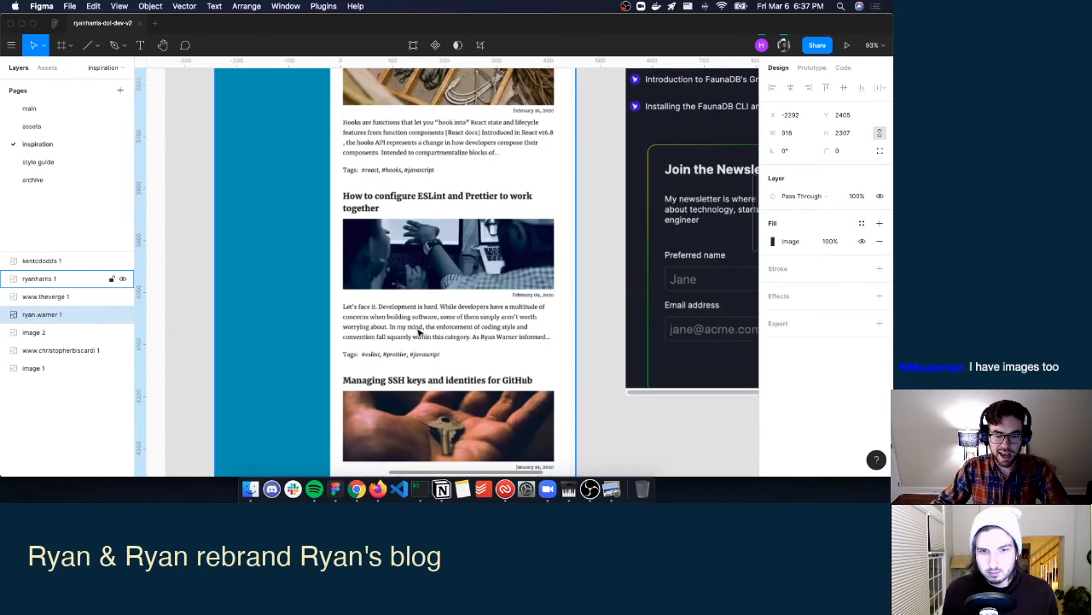
scroll(472, 369, down, 15)
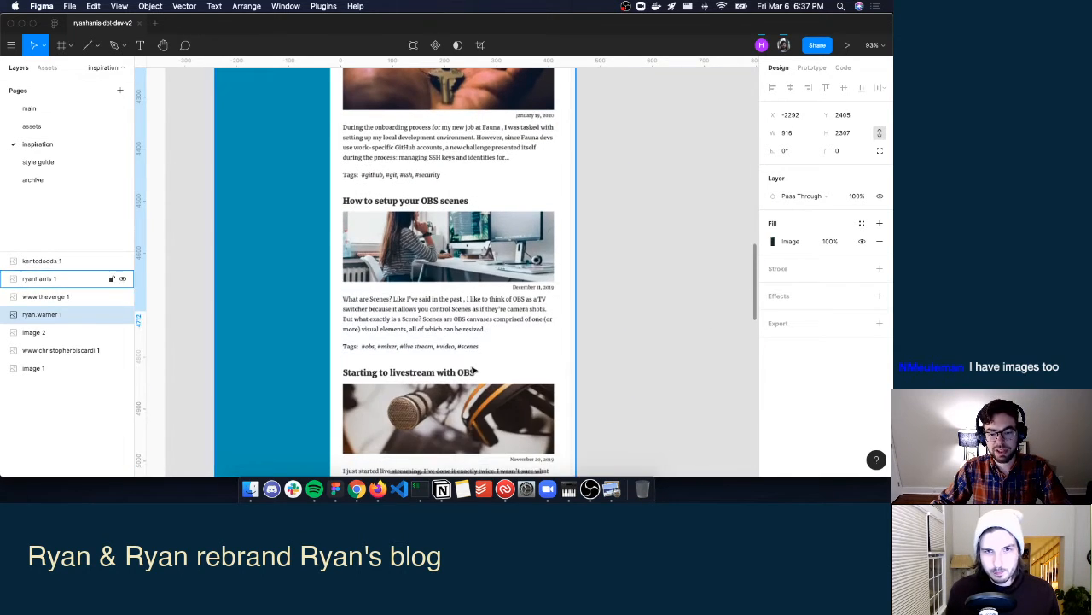
scroll(470, 372, down, 2)
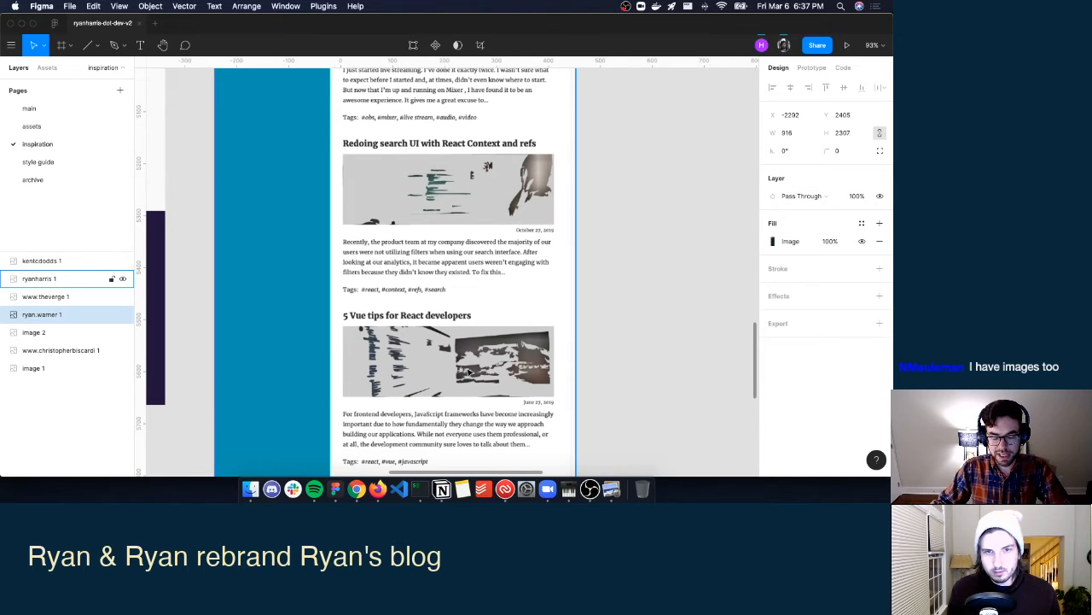
scroll(469, 372, down, 20)
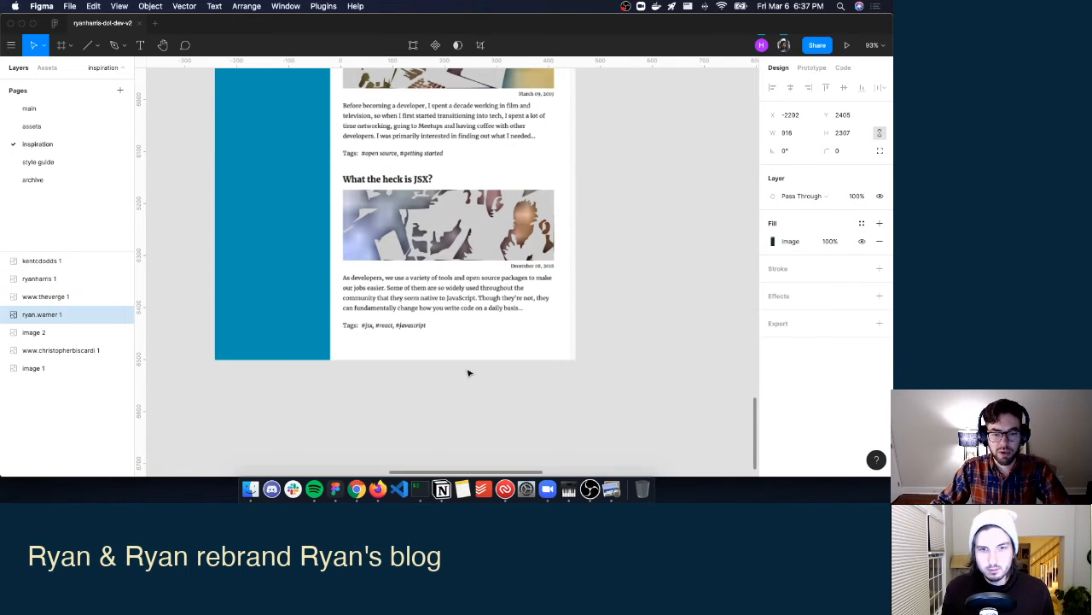
scroll(468, 368, up, 20)
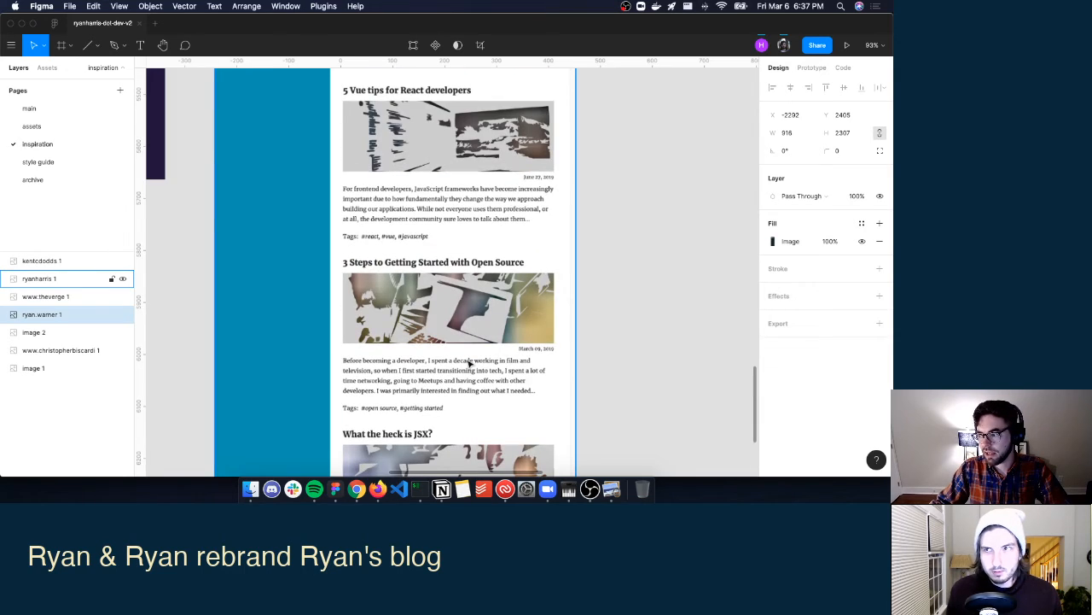
scroll(468, 364, up, 20)
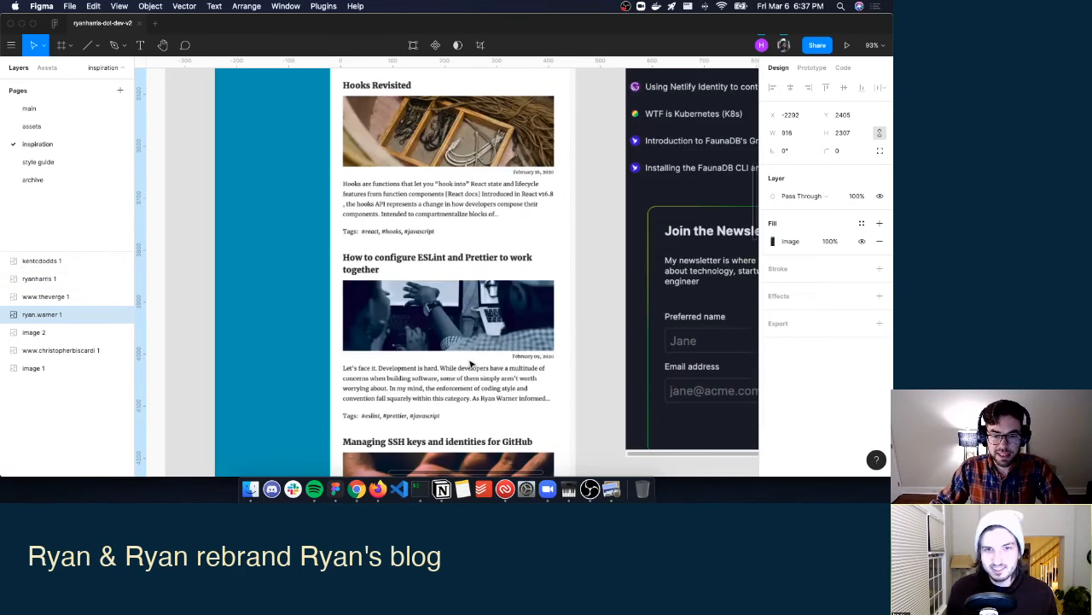
scroll(471, 364, up, 20)
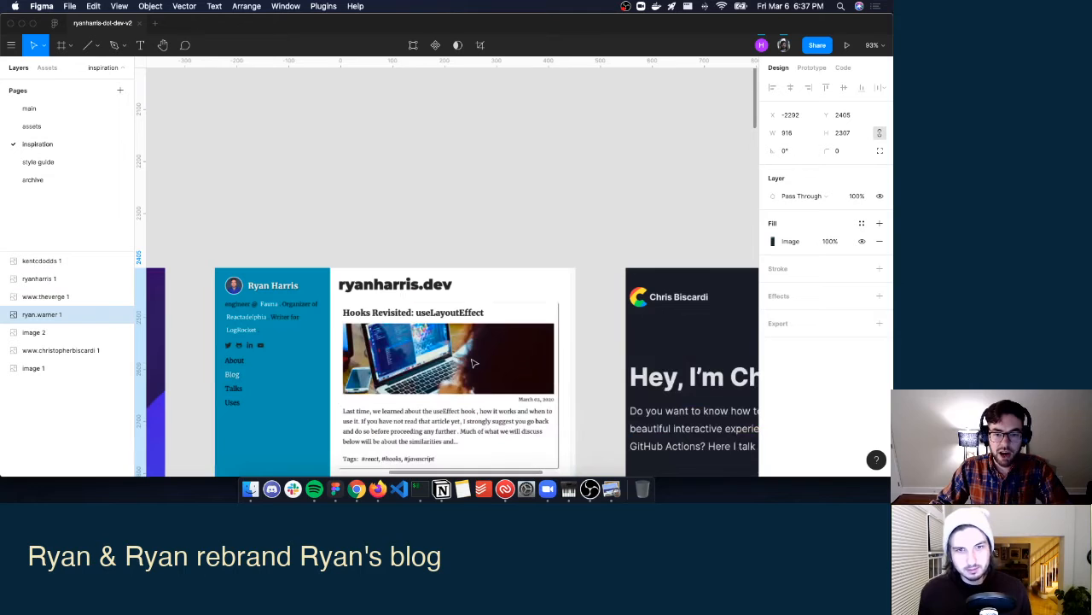
scroll(474, 363, down, 5)
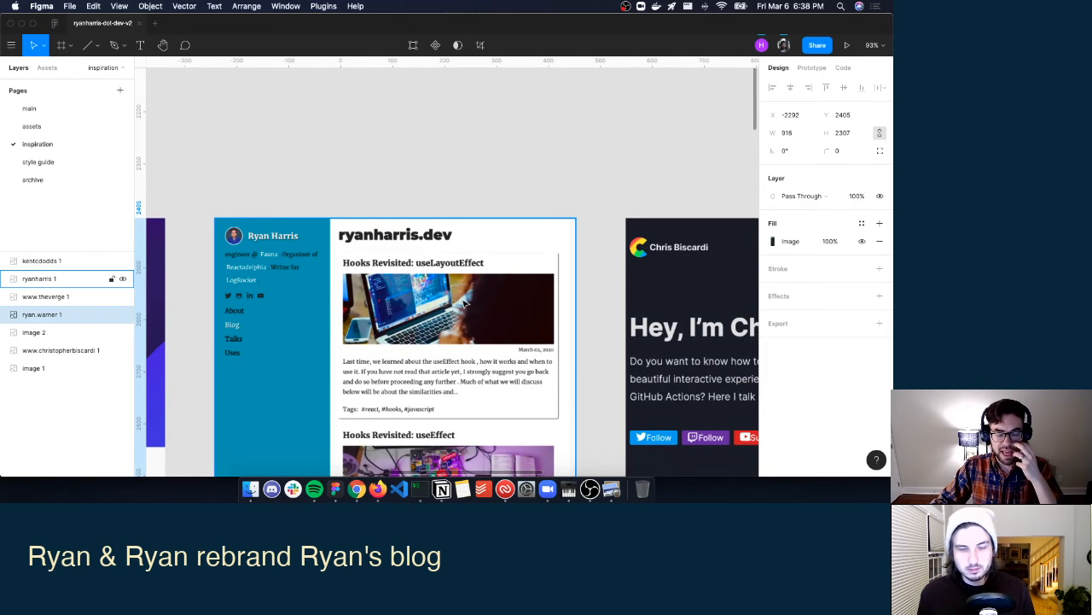
Compare the homepage wireframe with the Latest Posts, Blog and Latest Articles lists on the inspiration page, noting their icons, titles and dates.
click(29, 109)
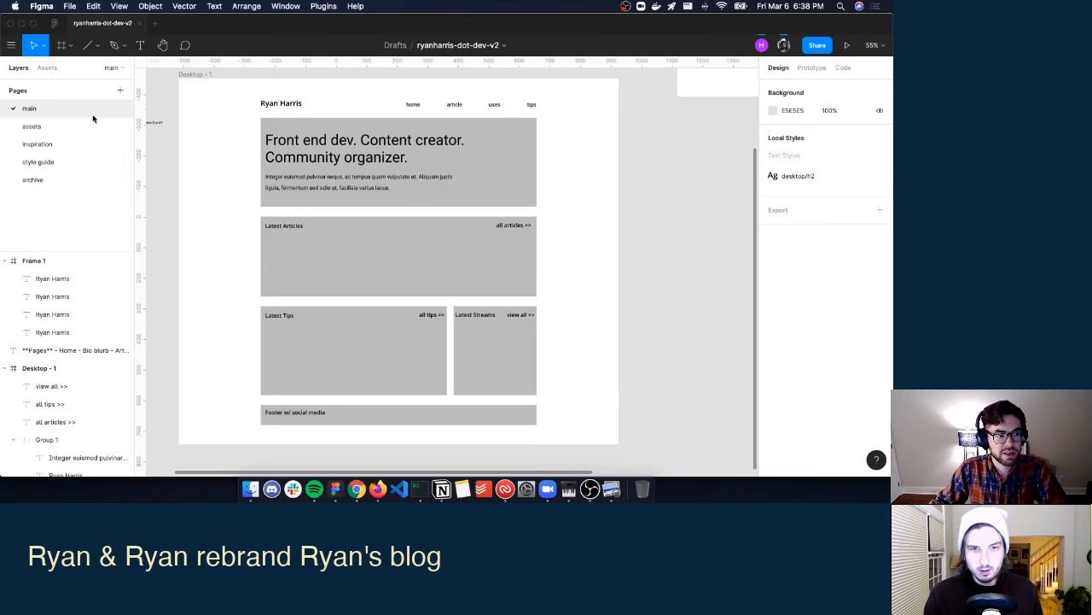
click(42, 143)
scroll(618, 243, up, 5)
scroll(618, 242, down, 2)
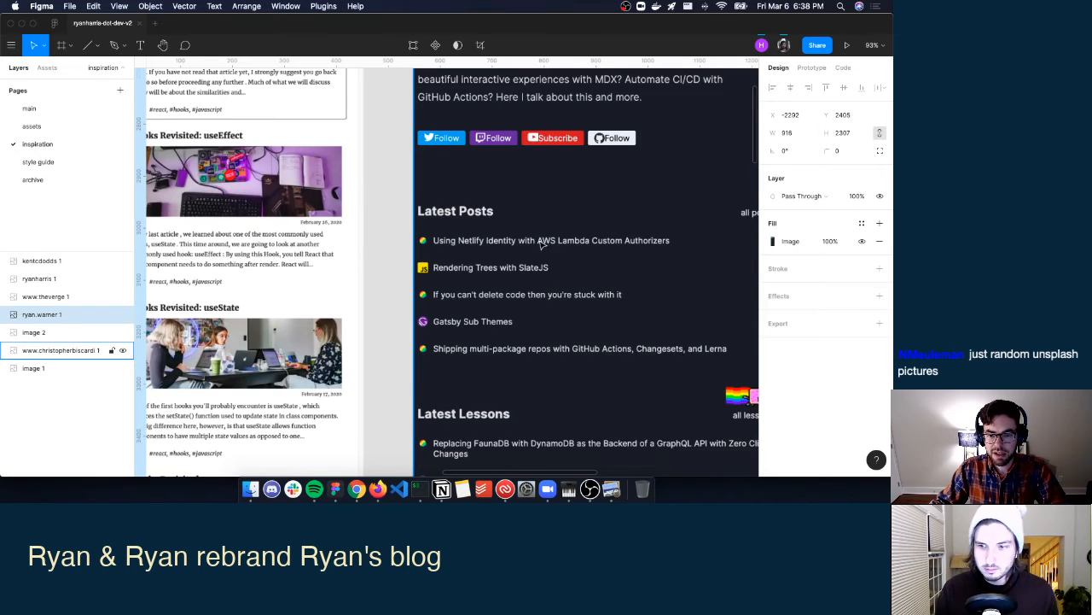
scroll(480, 268, down, 2)
scroll(486, 271, right, 3)
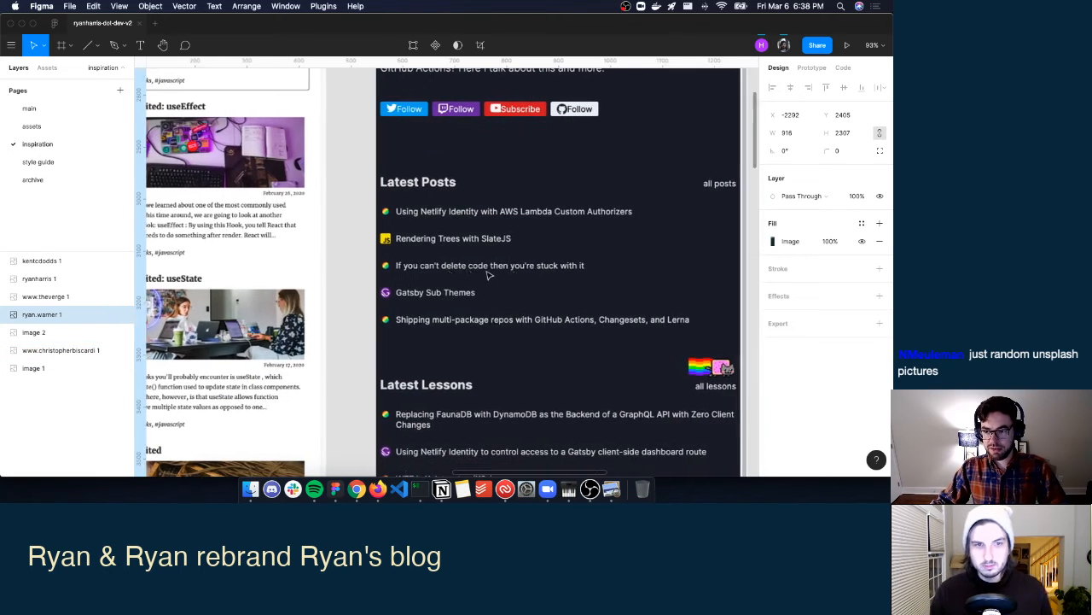
scroll(482, 271, left, 1)
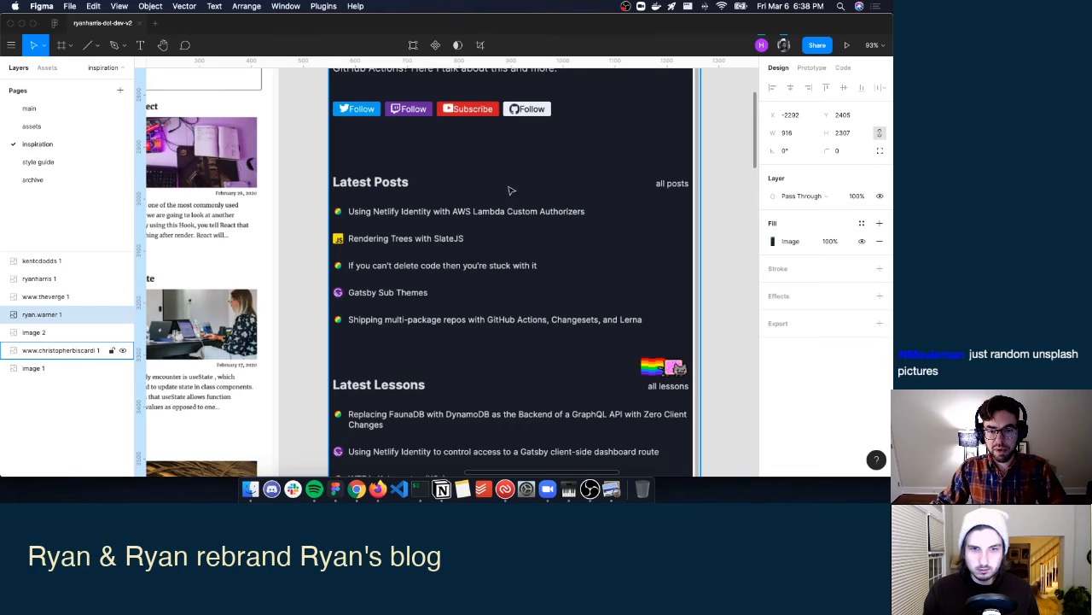
scroll(509, 189, left, 20)
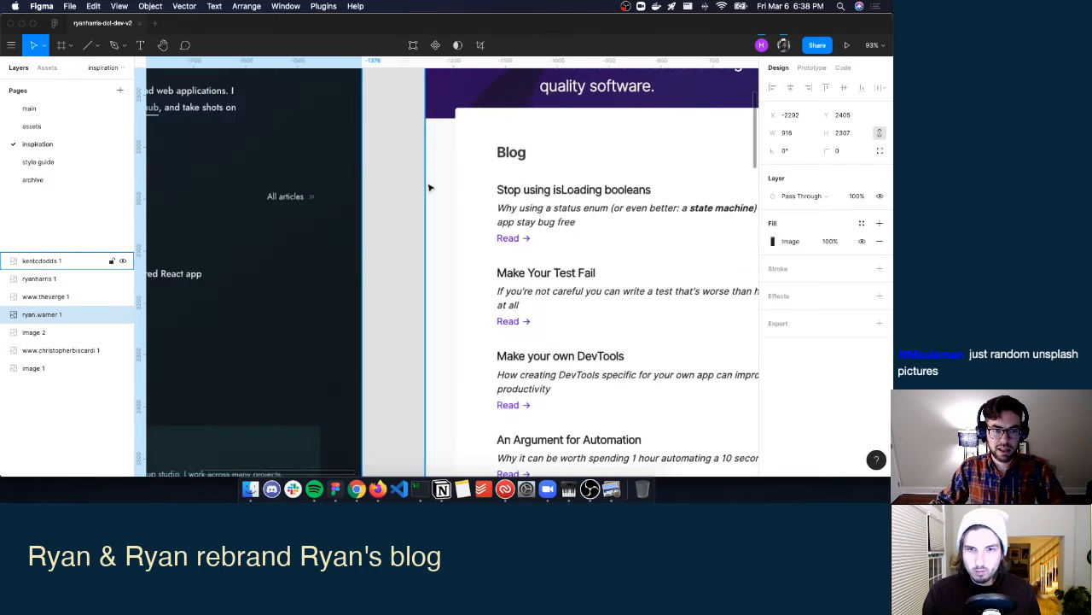
scroll(424, 186, left, 15)
scroll(421, 188, right, 1)
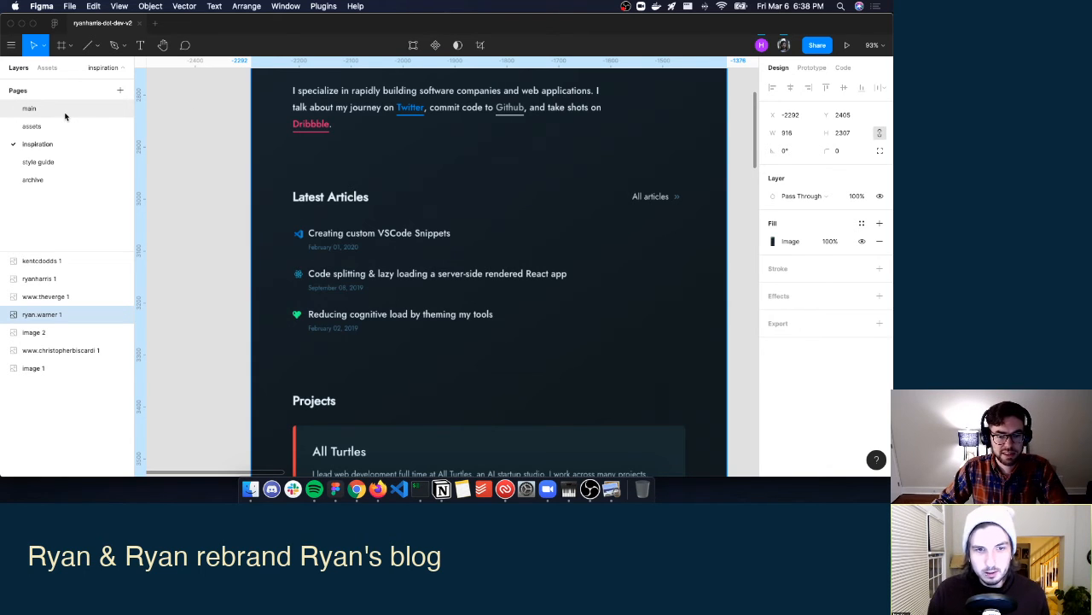
scroll(469, 299, right, 3)
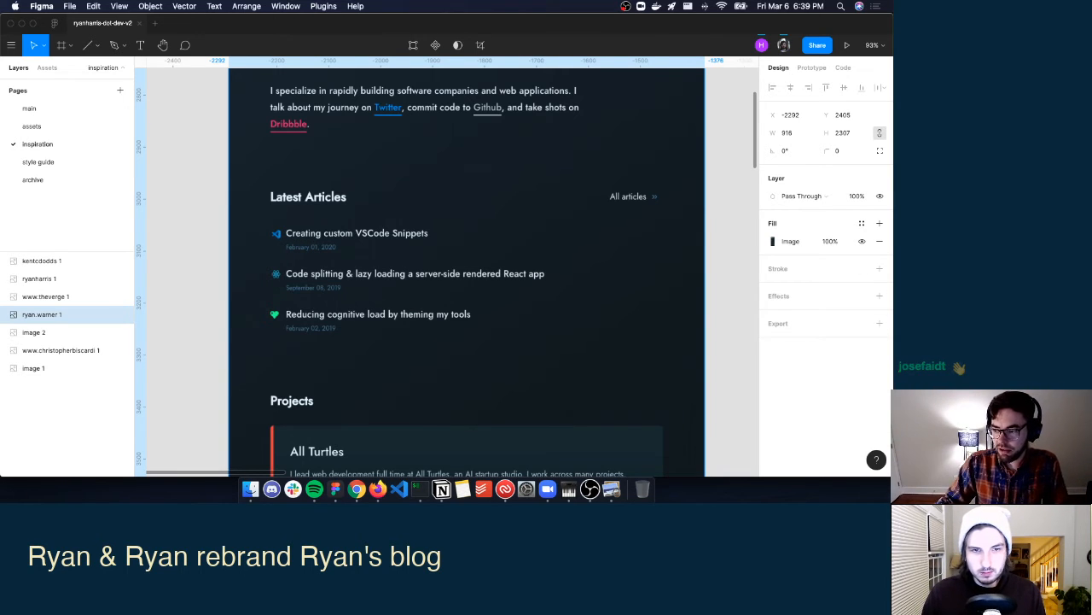
key(ctrl+Up)
key(ctrl+Up)
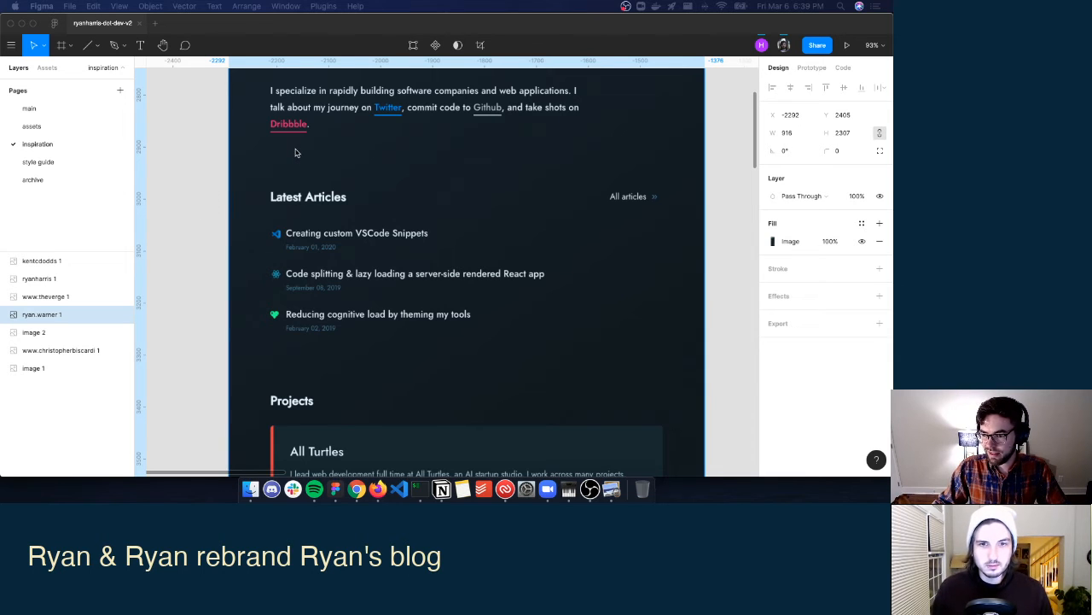
On the main page, draw a 26 × 26 circle beneath the Latest Articles heading and fill it with red.
click(55, 107)
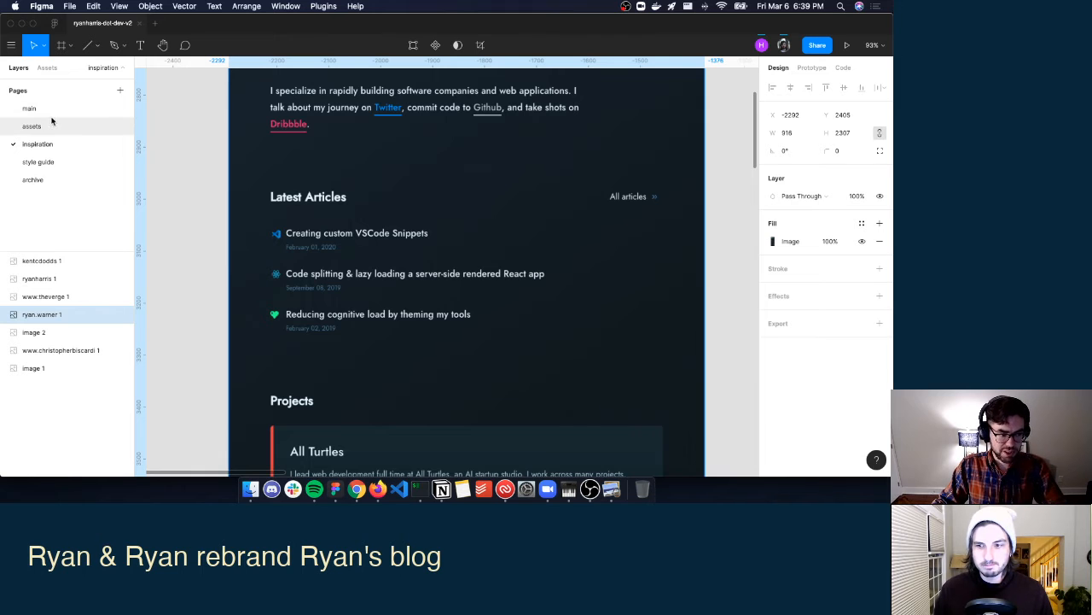
click(42, 125)
click(42, 108)
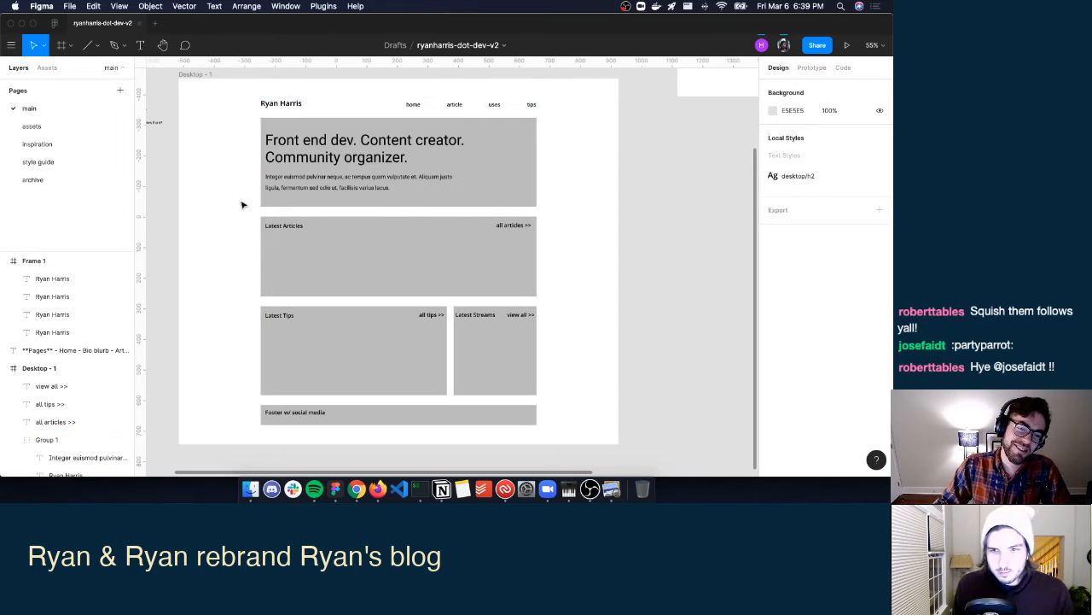
click(96, 45)
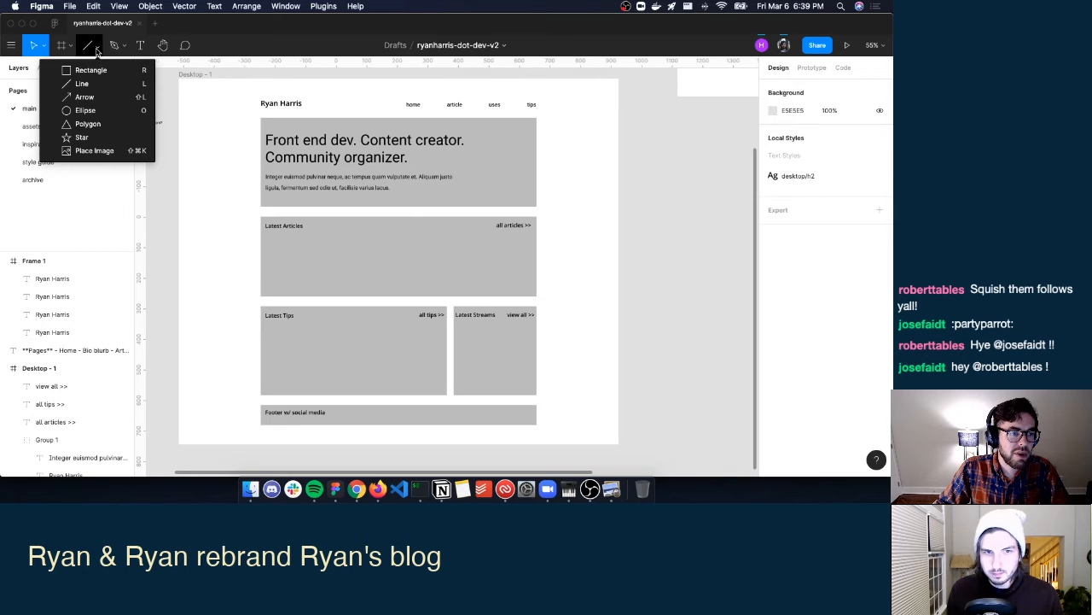
click(85, 110)
drag(266, 238, 274, 247)
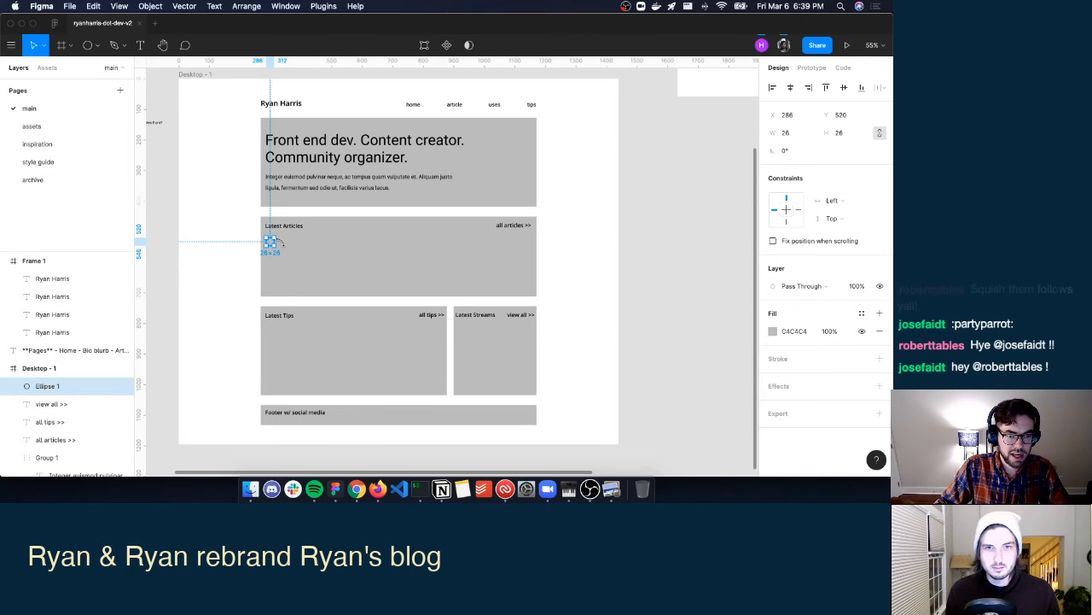
scroll(283, 244, up, 2)
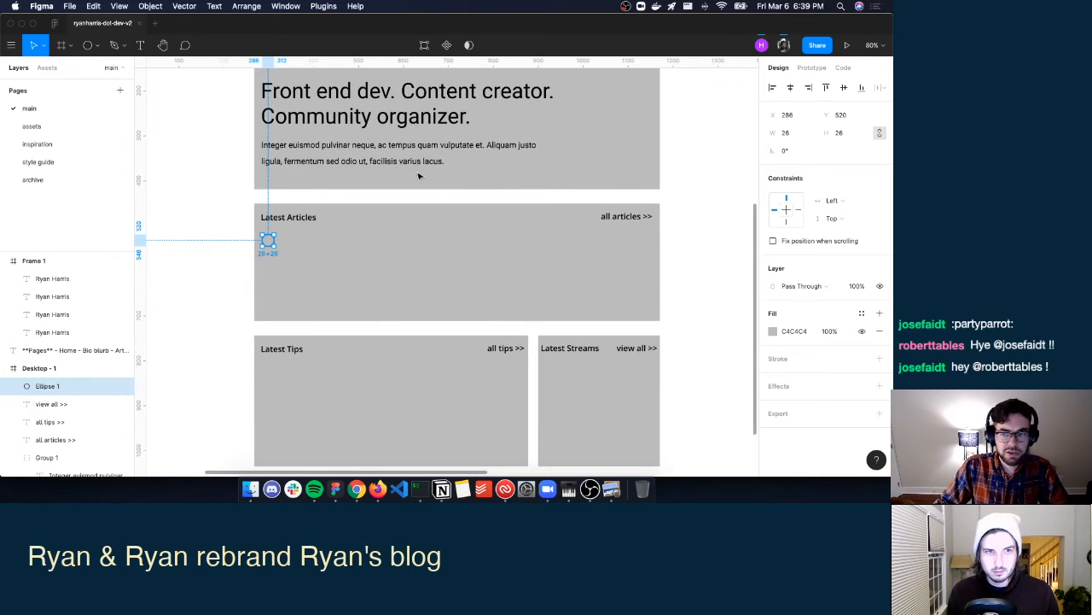
click(774, 330)
drag(697, 270, 791, 163)
click(213, 255)
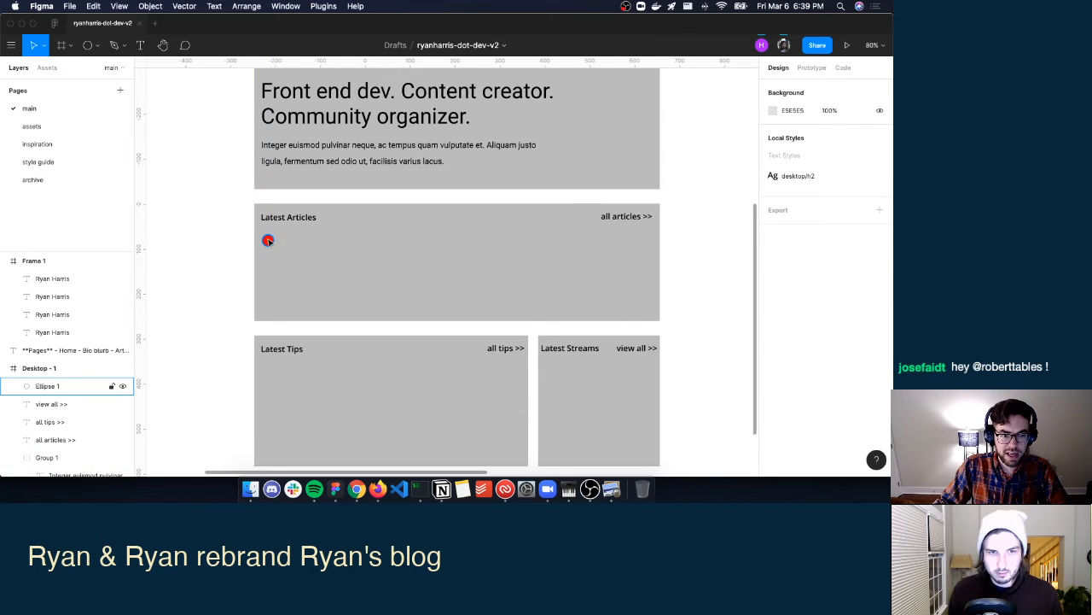
Add the article title "5 Ways to Never Use Hooks" beside the red circle, vertically aligned with it and spaced slightly away.
click(141, 44)
drag(279, 236, 469, 246)
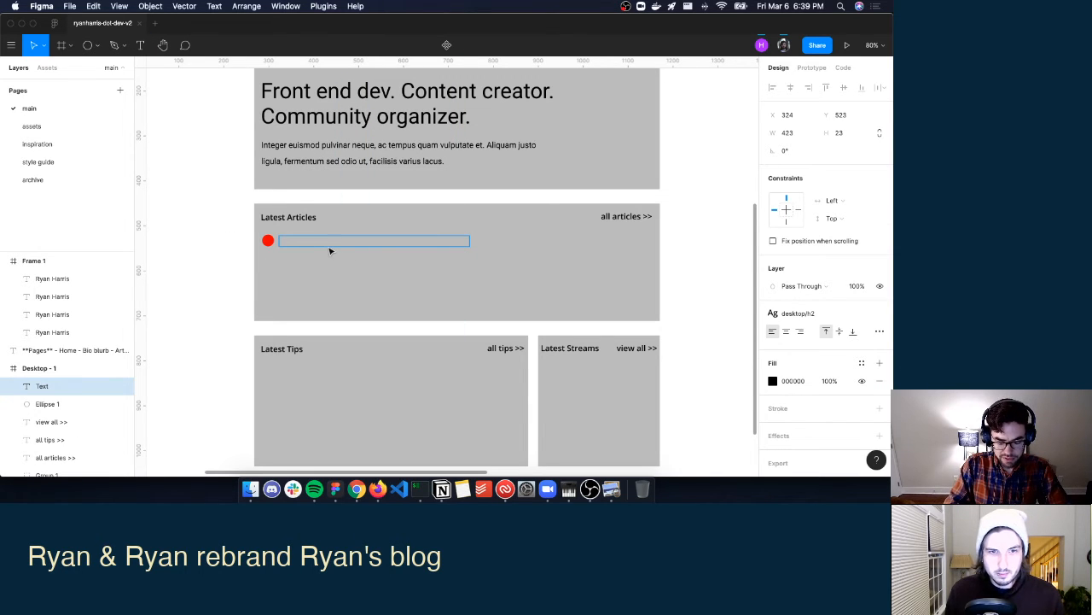
text(5 Ways to Never)
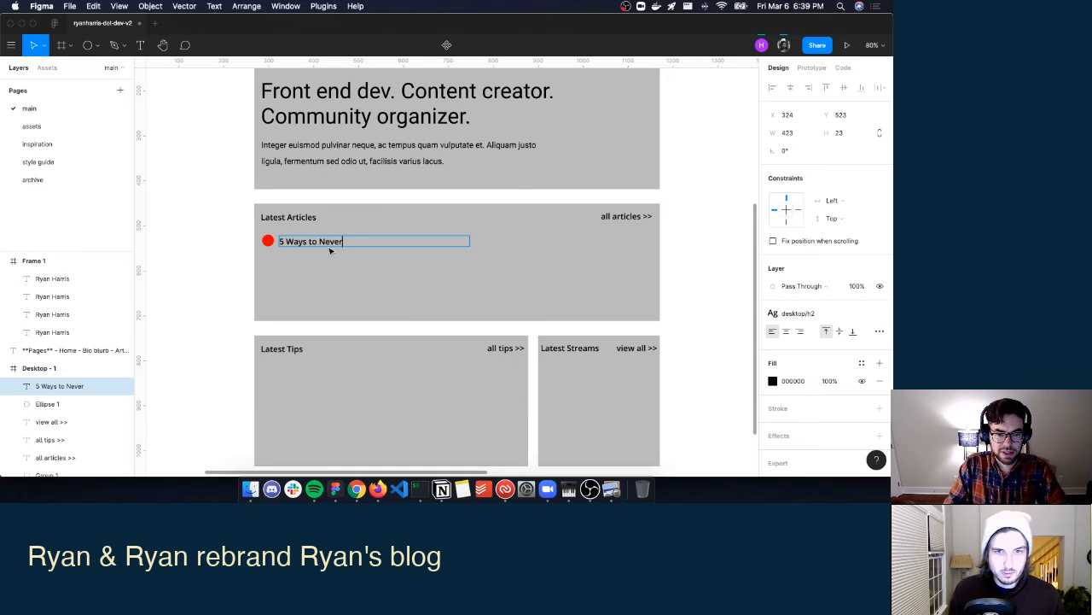
text( Use Hooks)
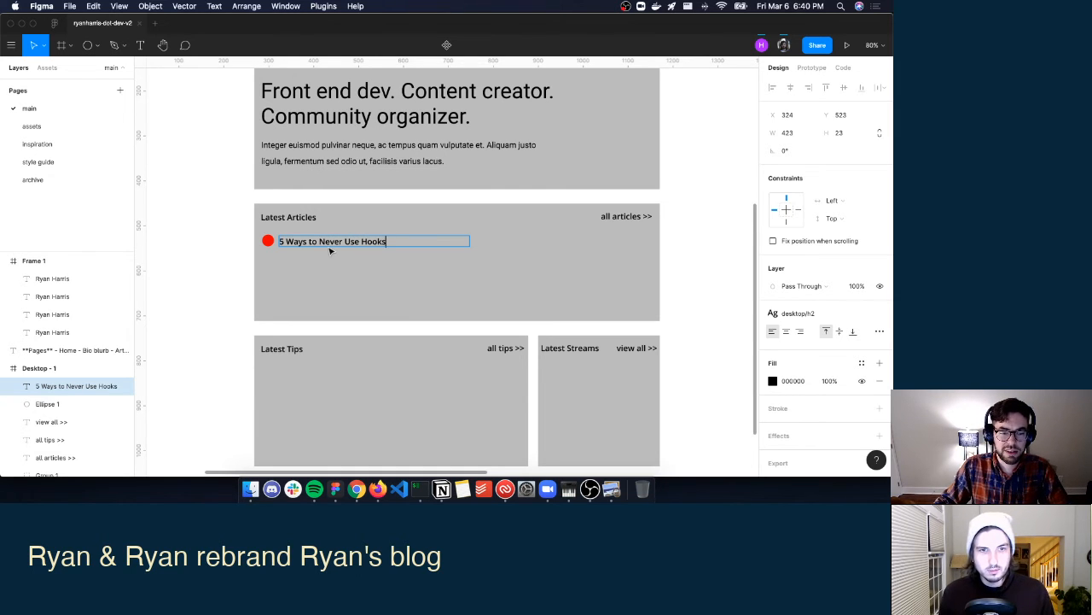
key(Escape)
drag(374, 246, 380, 243)
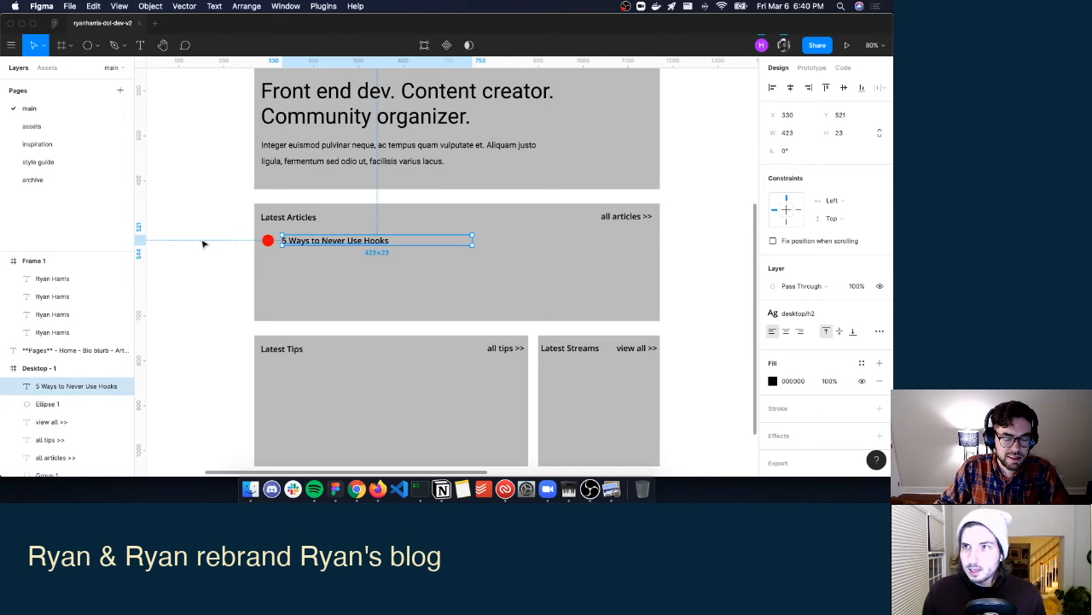
click(196, 244)
drag(286, 240, 302, 243)
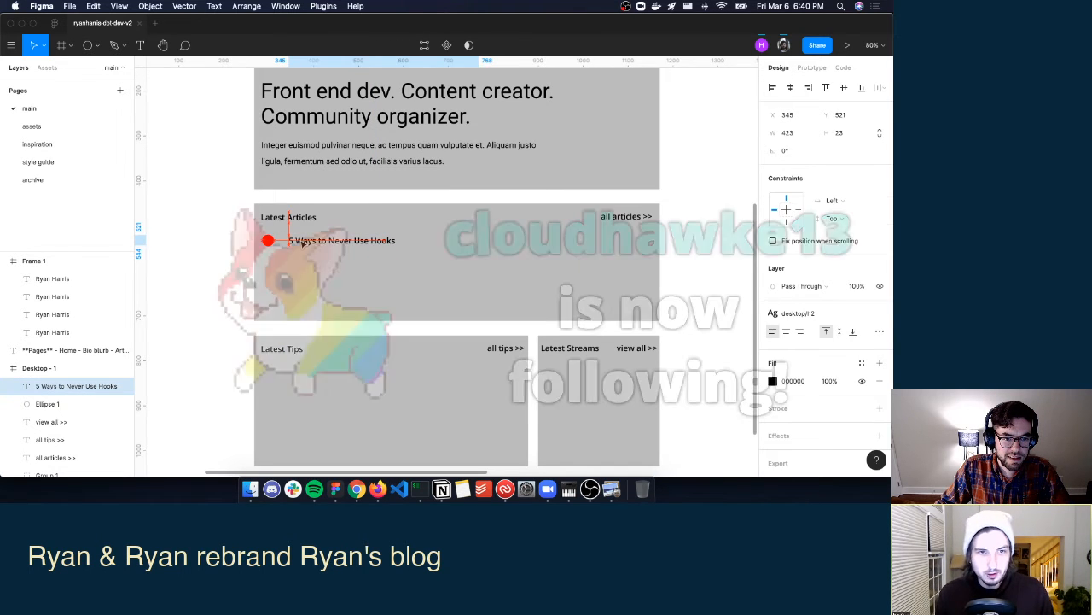
click(221, 271)
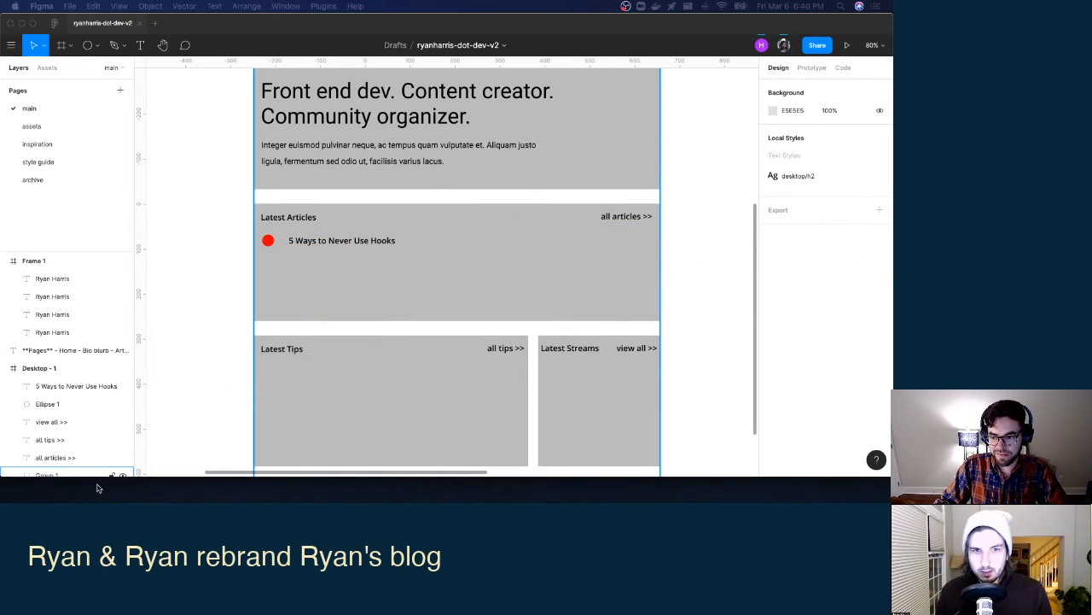
Duplicate the "5 Ways to Never Use Hooks" title and place the copy directly beneath the original at Y 546.
key(ctrl+Up)
click(612, 285)
key(super+v)
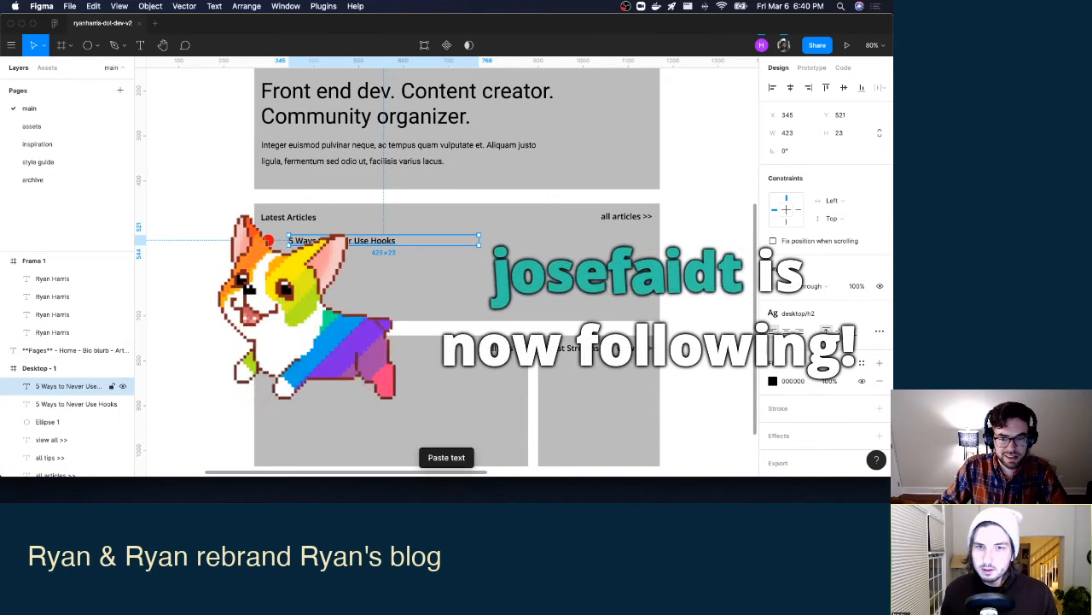
drag(329, 241, 330, 252)
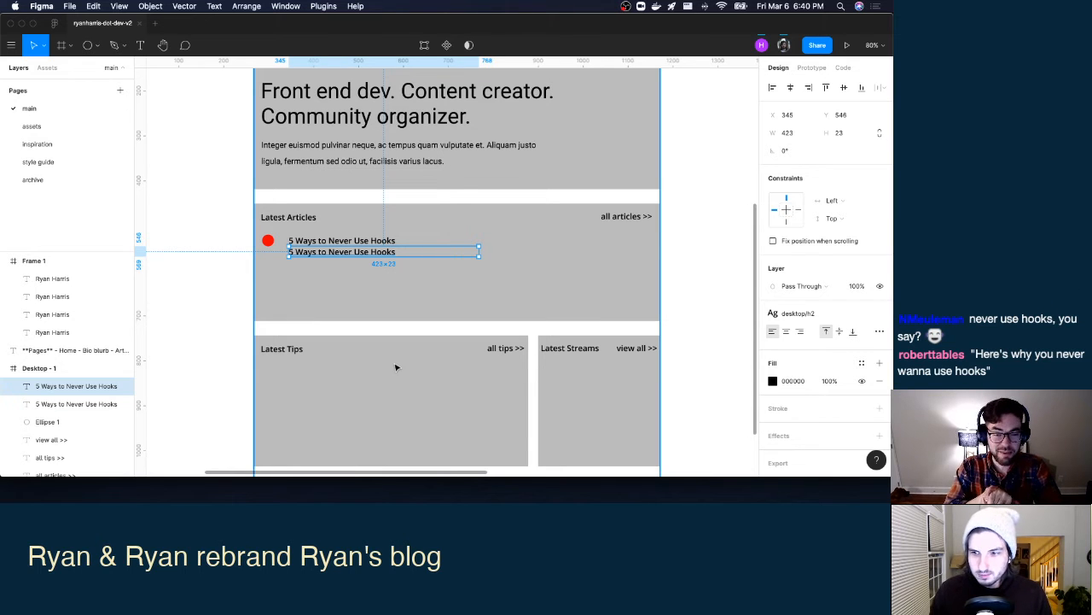
Detach the lower title copy from the desktop/h2 text style and set its font weight to Regular.
double_click(387, 251)
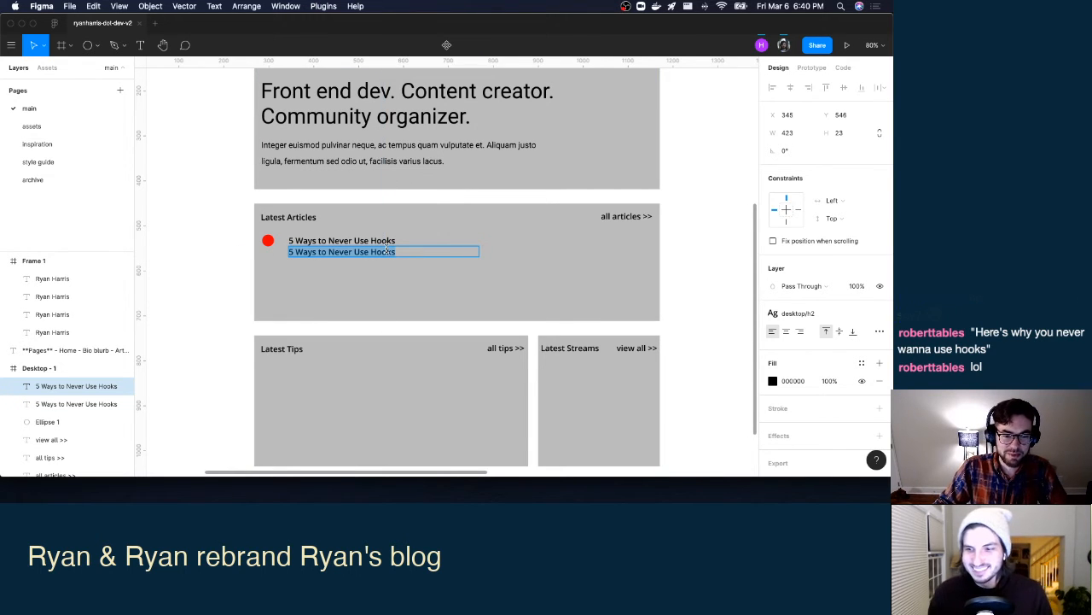
click(879, 314)
double_click(328, 252)
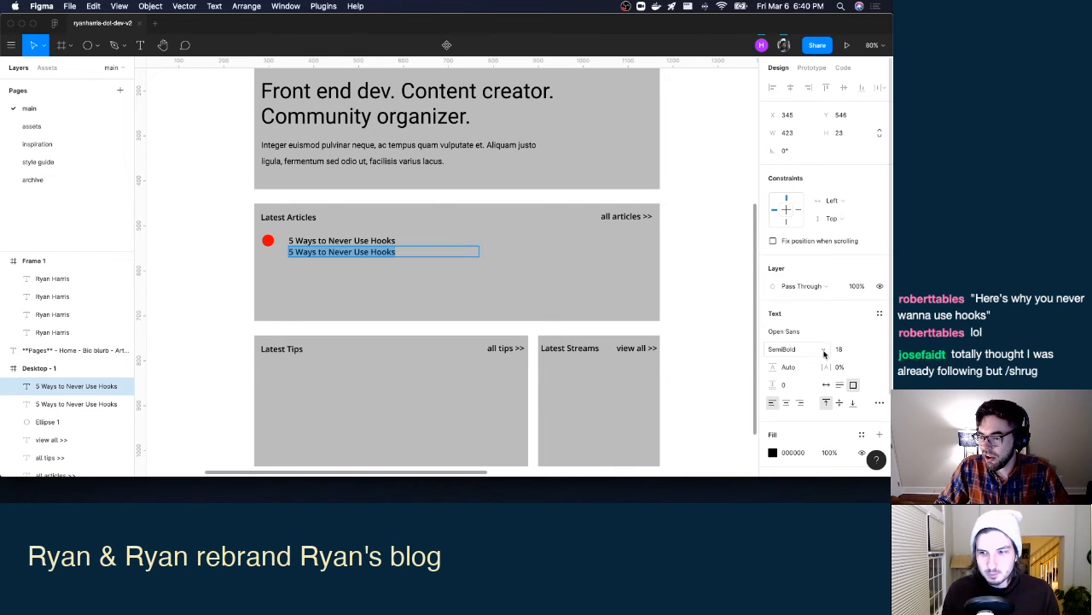
click(824, 353)
click(808, 339)
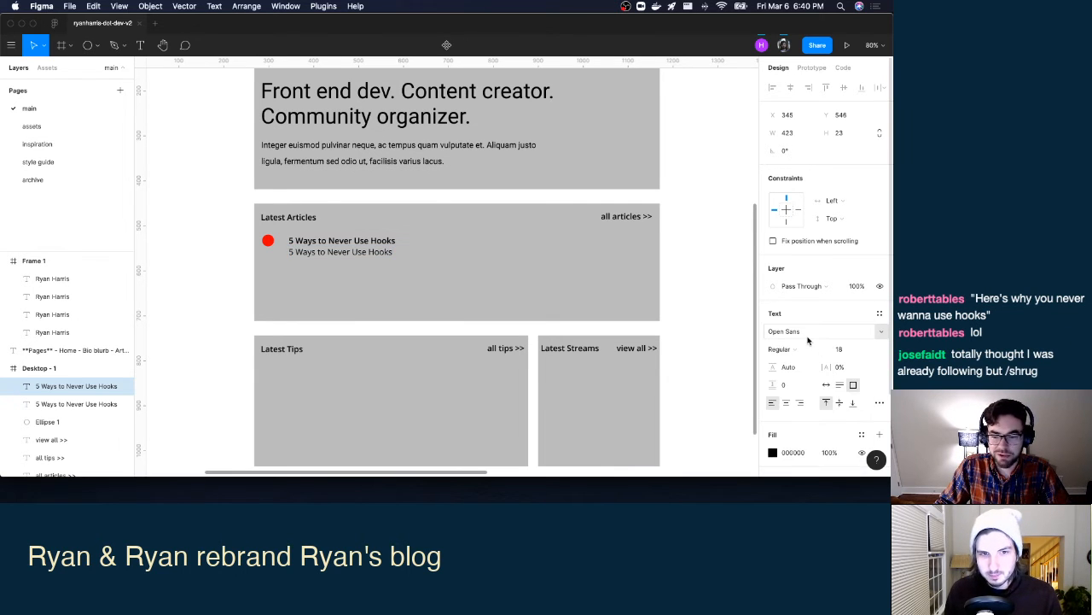
Set the lower title copy's font weight to Light and its font size to 12.
click(803, 348)
click(793, 332)
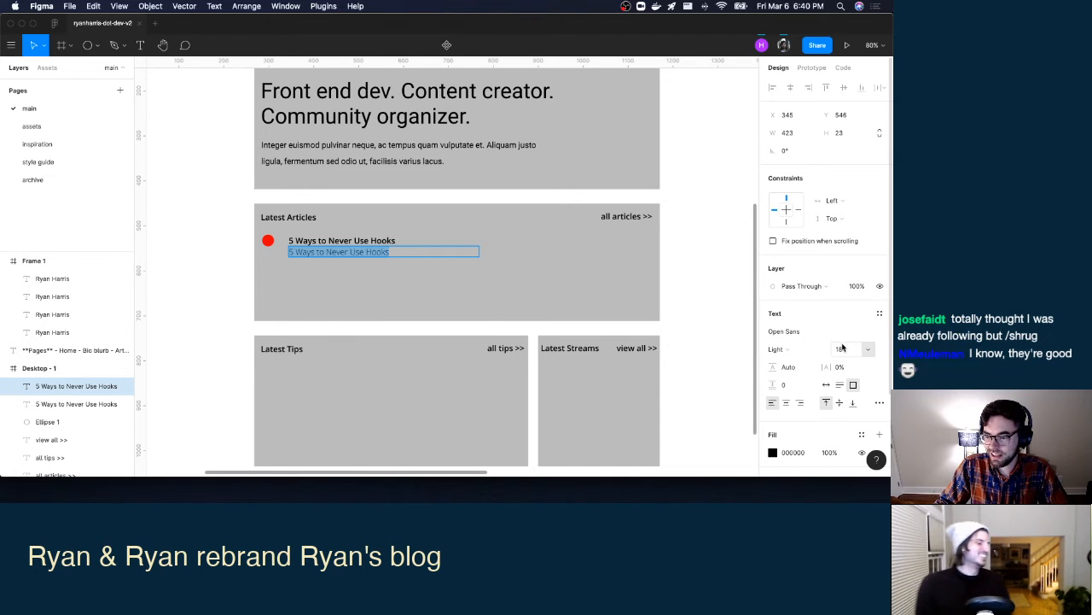
click(870, 348)
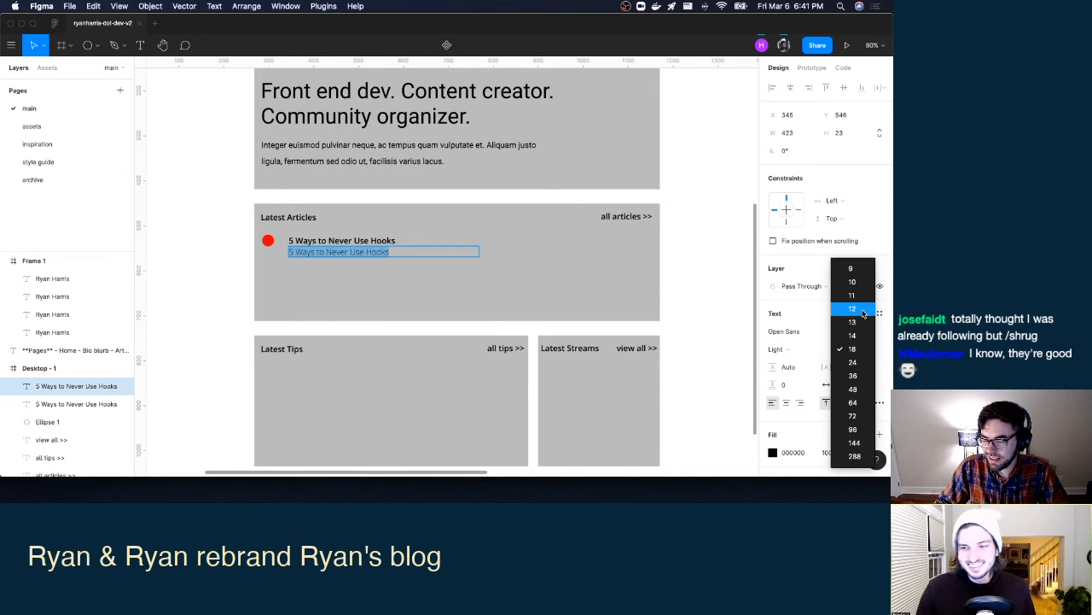
click(862, 312)
Replace the text of the small copy beneath the article title with "March 6, 2020".
double_click(350, 250)
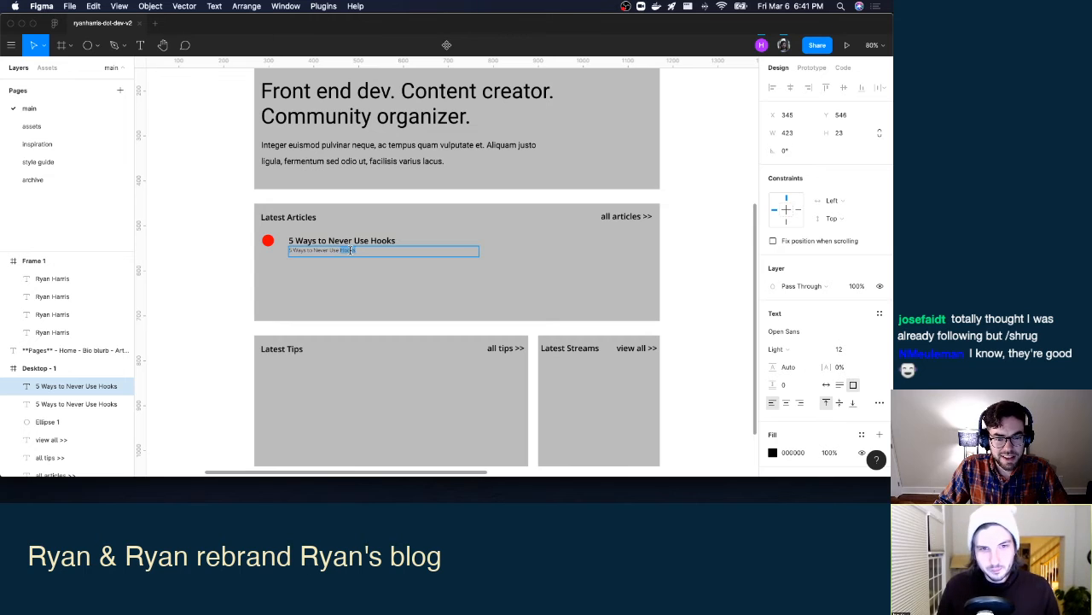
text(M)
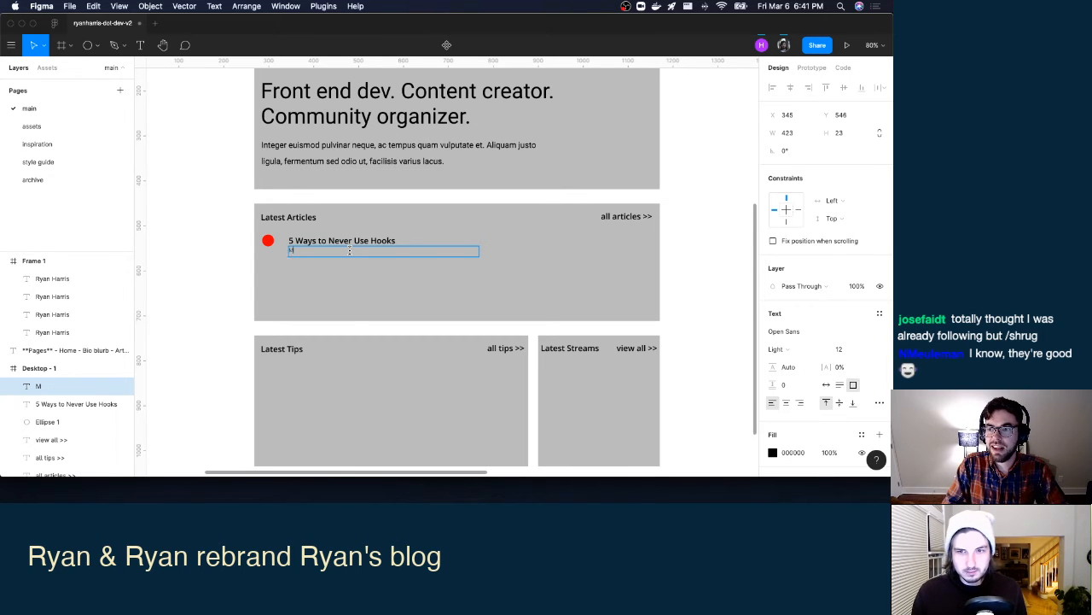
text(arch 6, 2020)
key(Escape)
click(234, 294)
drag(304, 253, 306, 254)
click(309, 244)
click(216, 333)
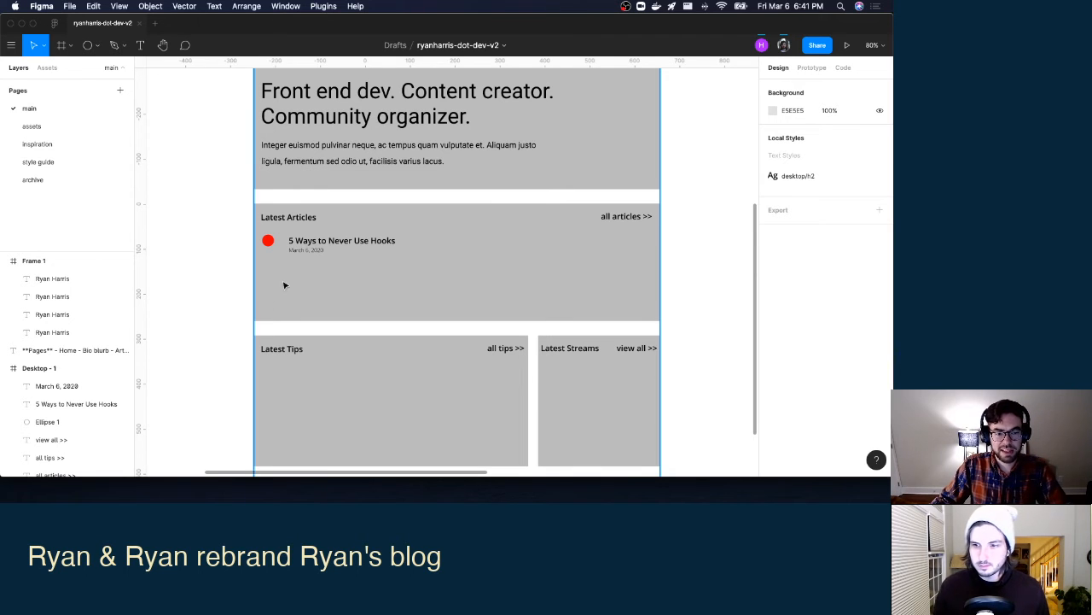
Resize the red circle beside the article title to 24 × 24.
click(268, 240)
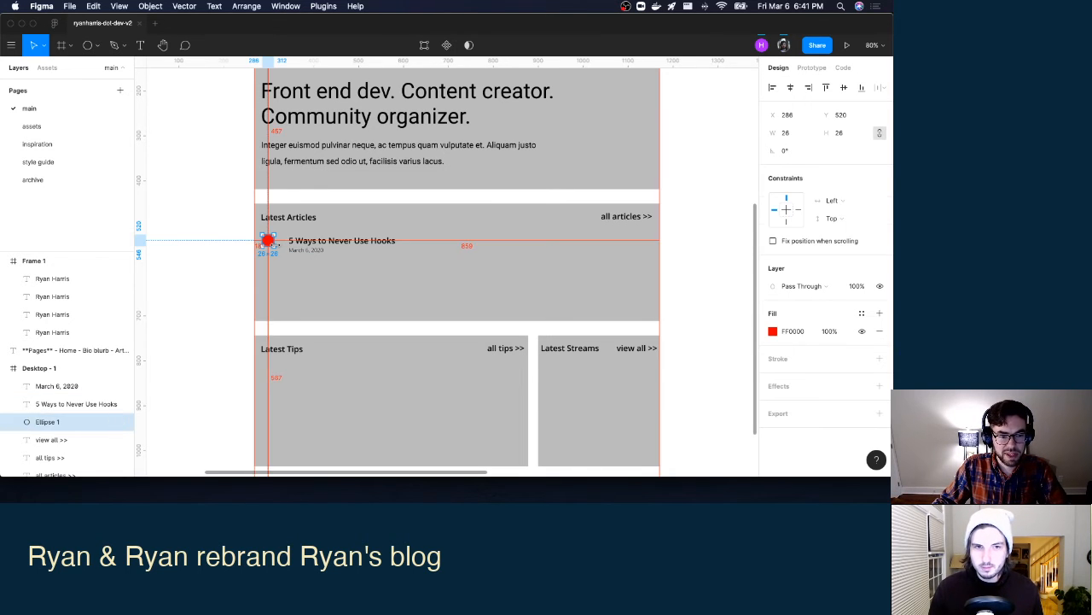
click(785, 133)
text(2)
key(Tab)
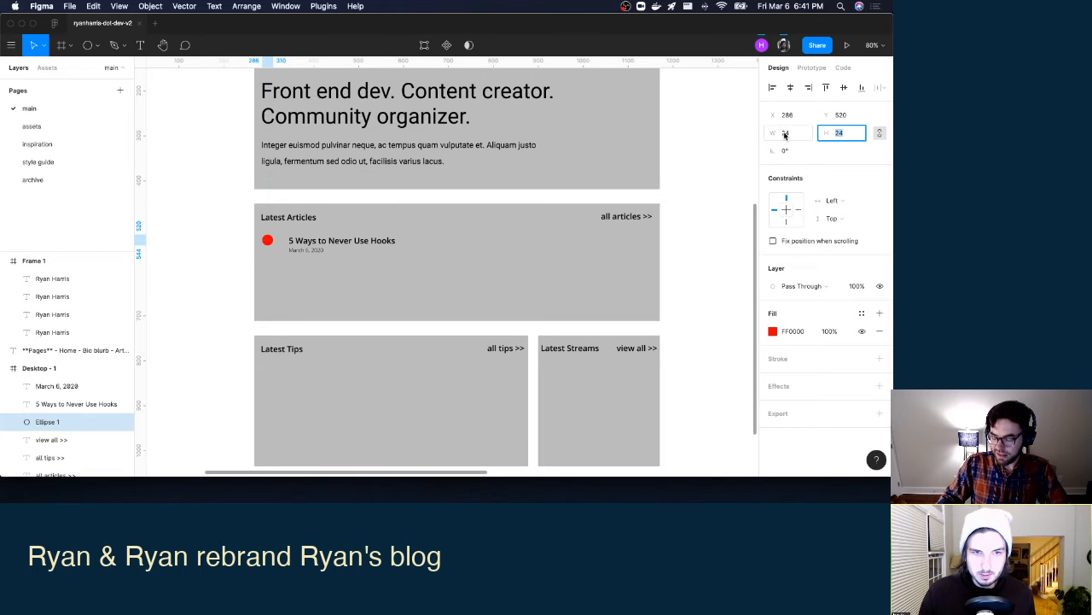
Set the date text box to auto width and nudge it down to Y 550, beneath the article title.
click(293, 252)
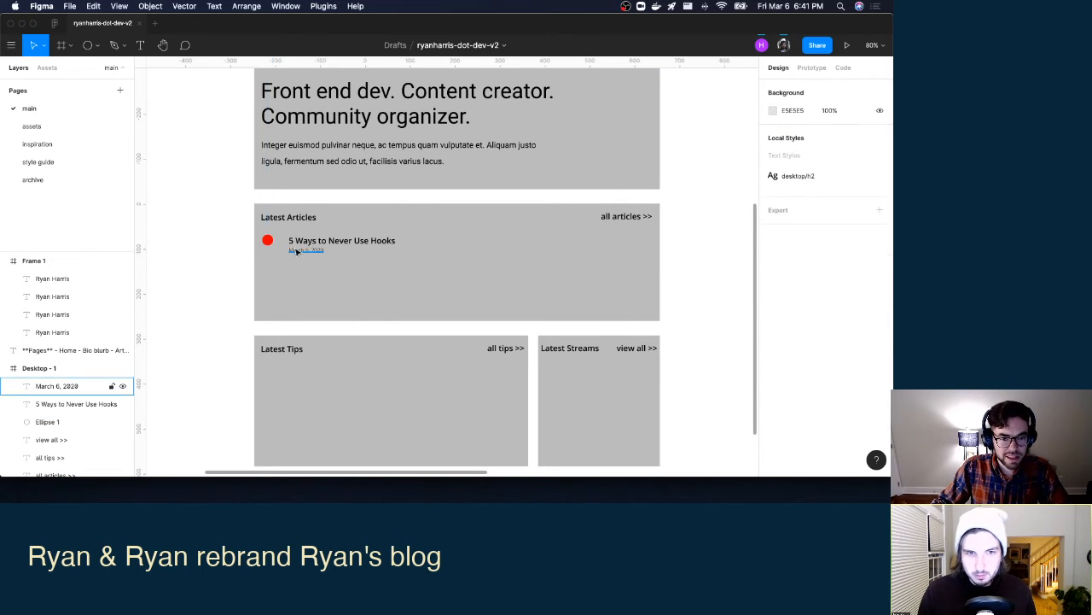
click(314, 243)
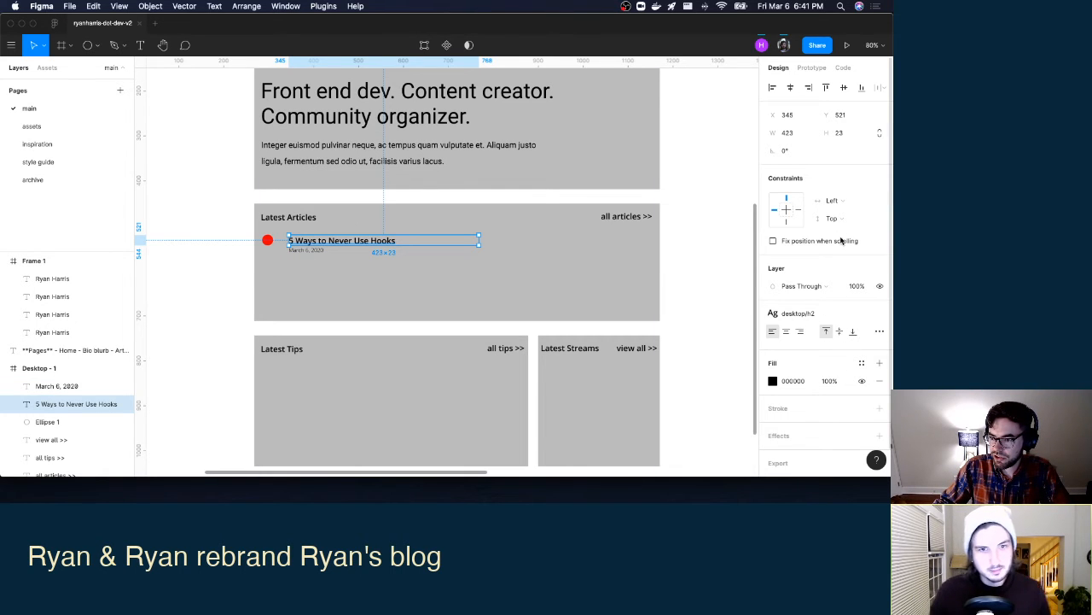
scroll(824, 298, down, 1)
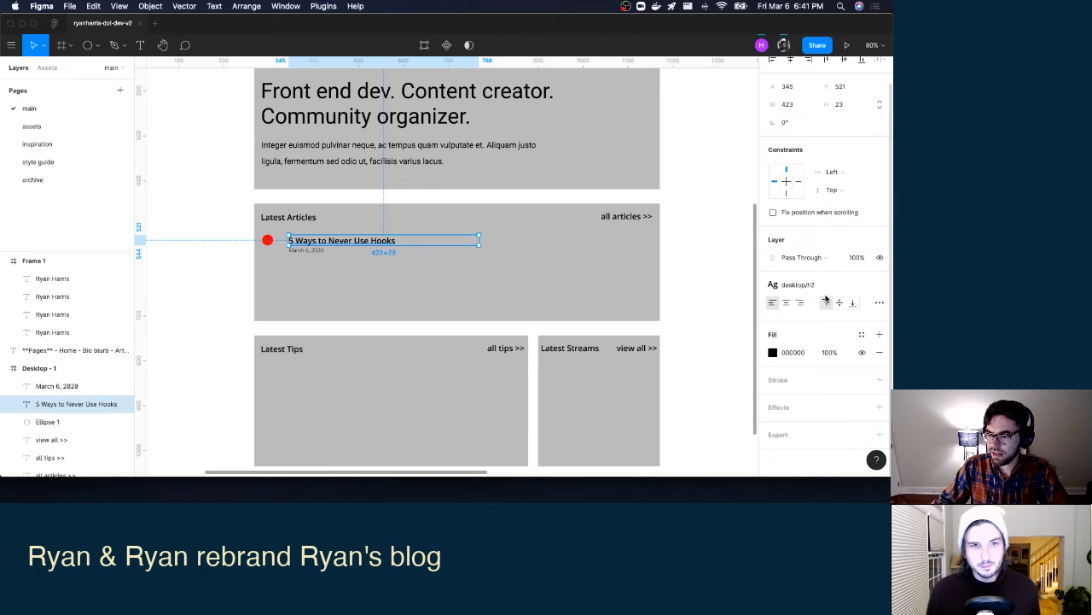
click(298, 251)
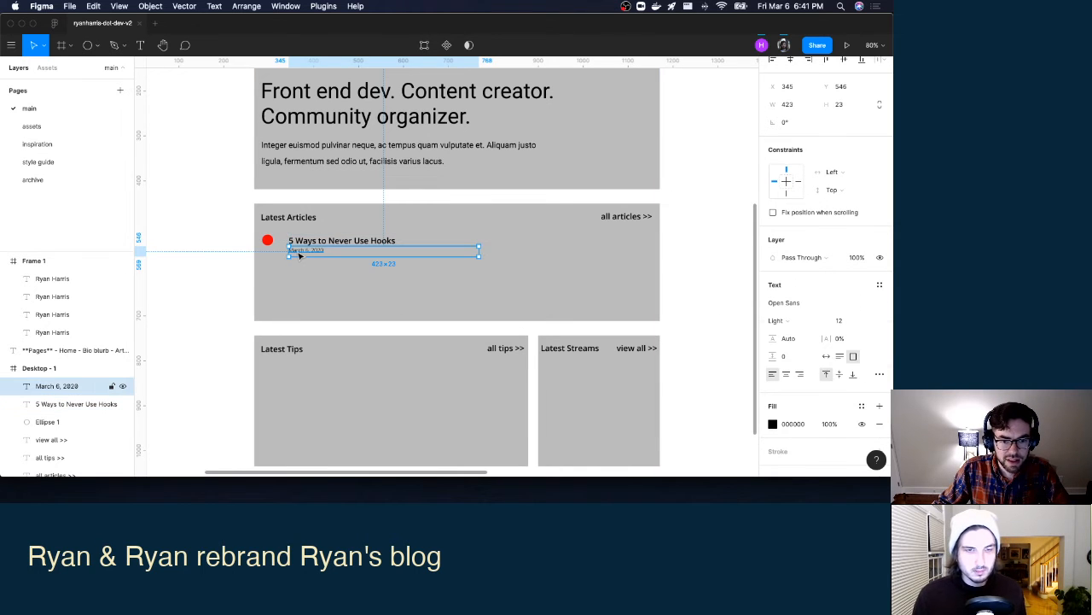
click(826, 356)
key(Down)
key(Down)
key(Down)
key(Down)
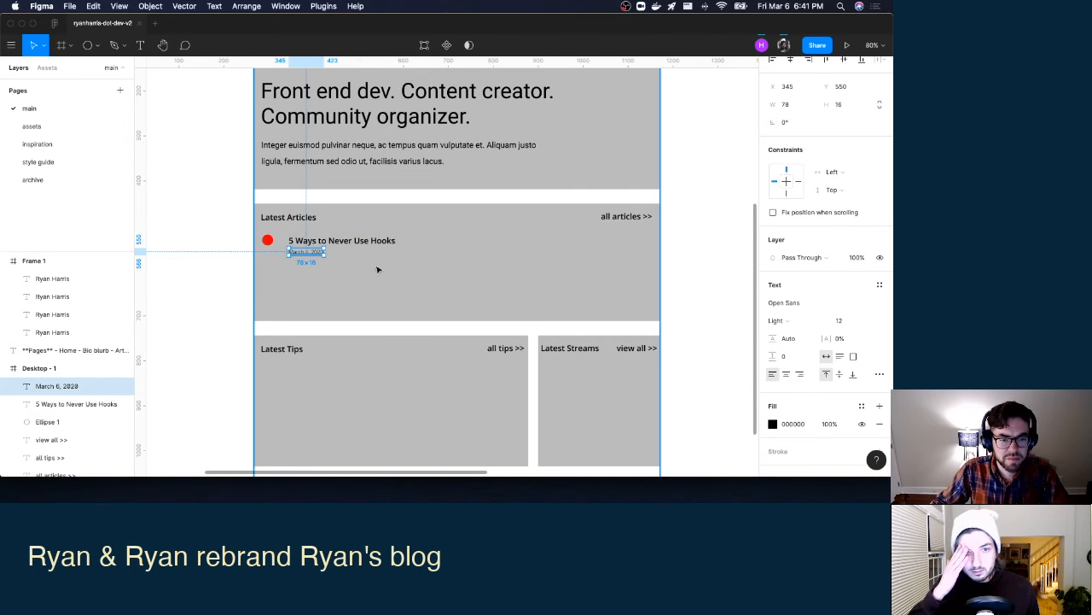
Move the red circle closer to the article title, placing it at X 306, Y 521.
click(193, 288)
drag(270, 244, 283, 245)
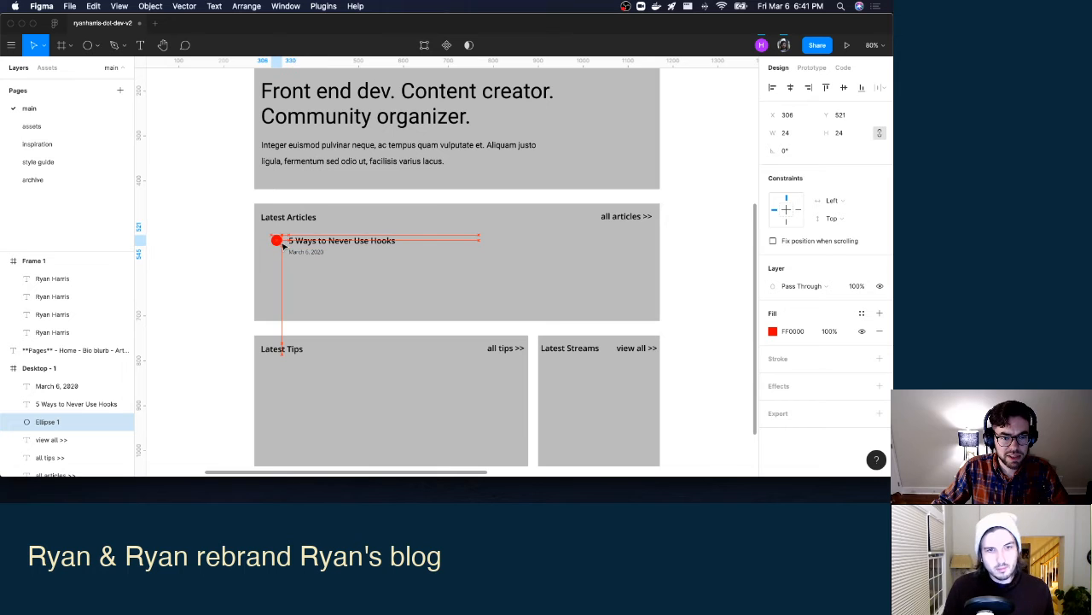
click(309, 259)
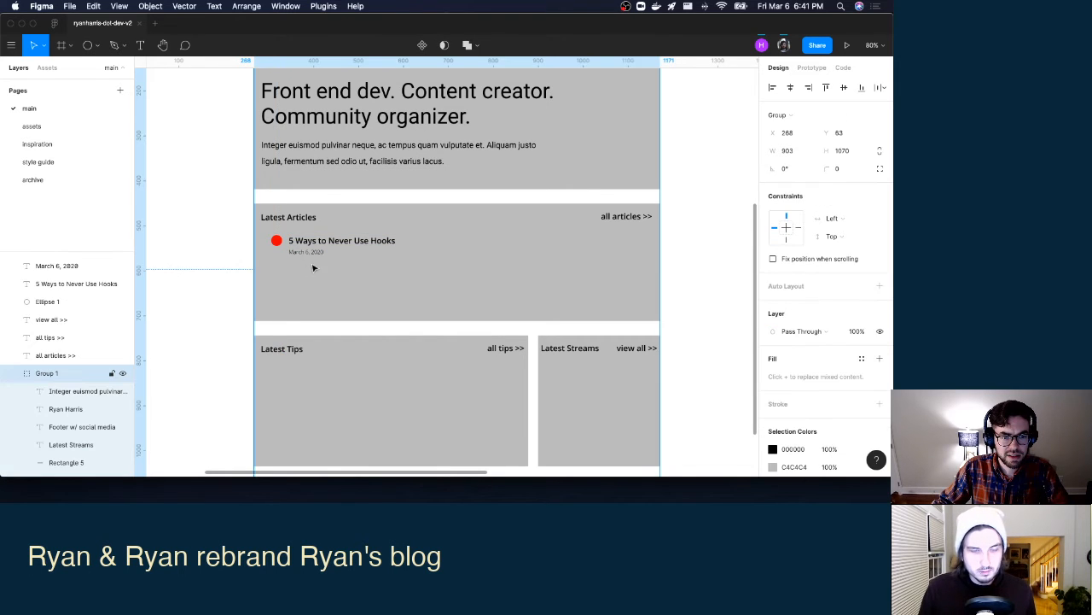
drag(341, 275, 294, 241)
key(super+z)
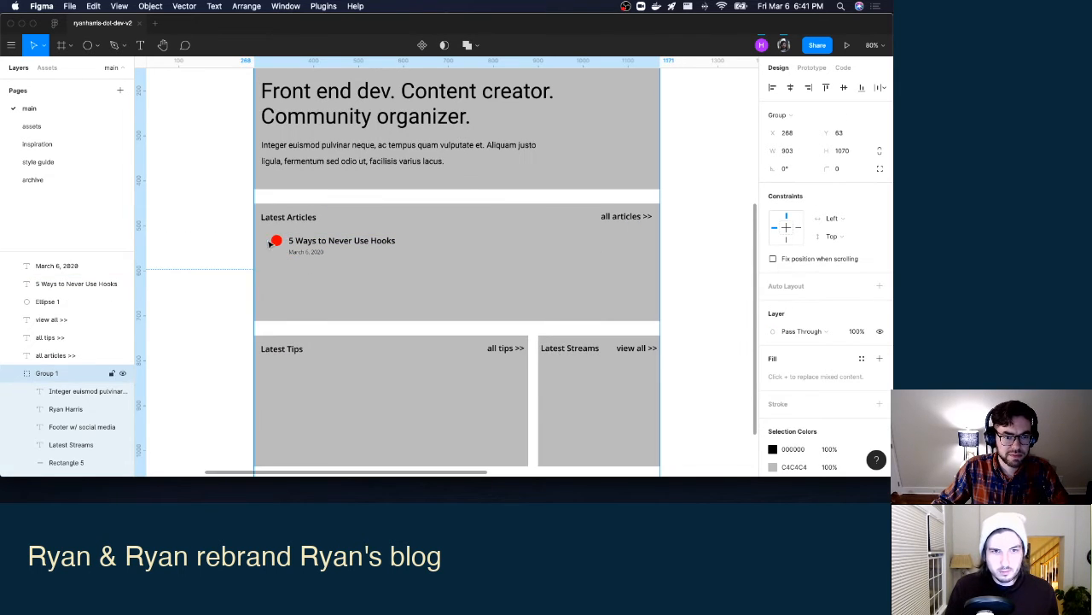
Shift the red circle, article title and date together toward the card's edge, with the circle at X 283 and the title at X 322.
click(276, 242)
click(300, 243)
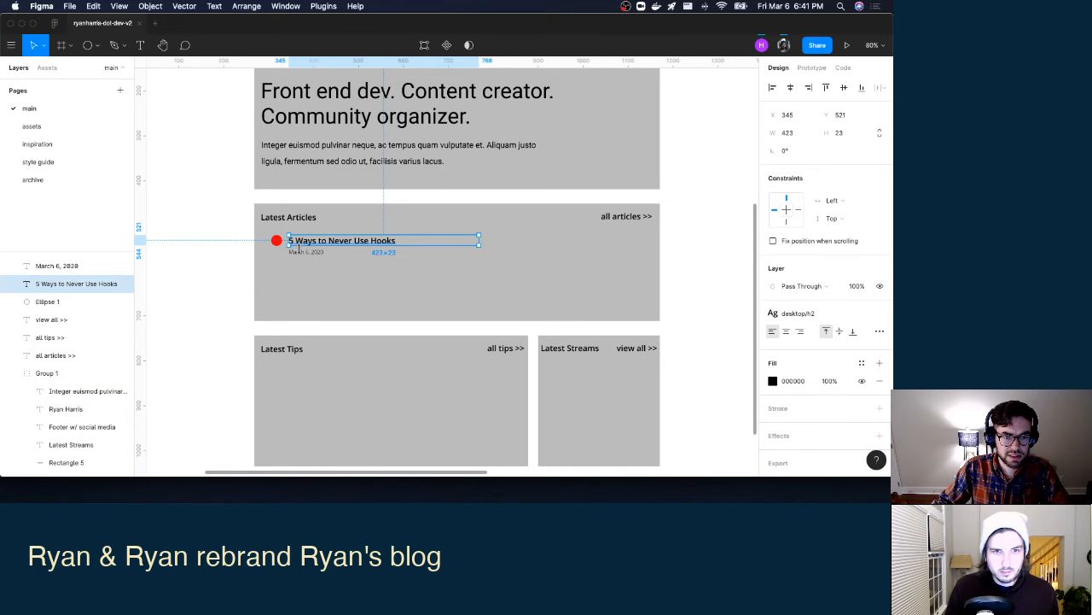
shift+click(298, 252)
shift+click(276, 241)
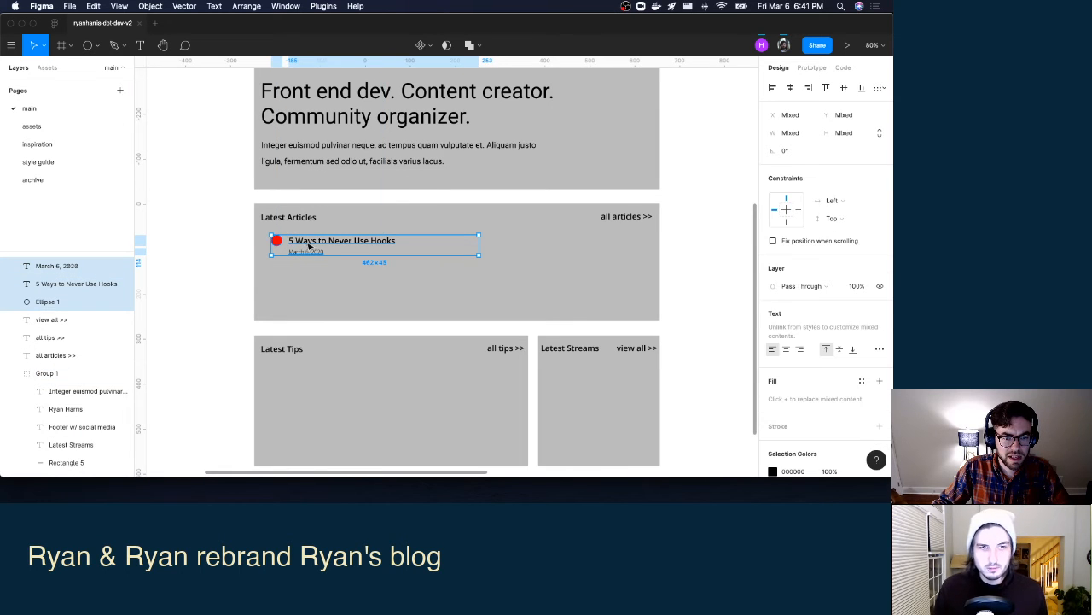
drag(318, 246, 307, 246)
click(180, 273)
Try lower vertical positions for the red circle, then settle it at Y 521 in line with the article title.
click(266, 242)
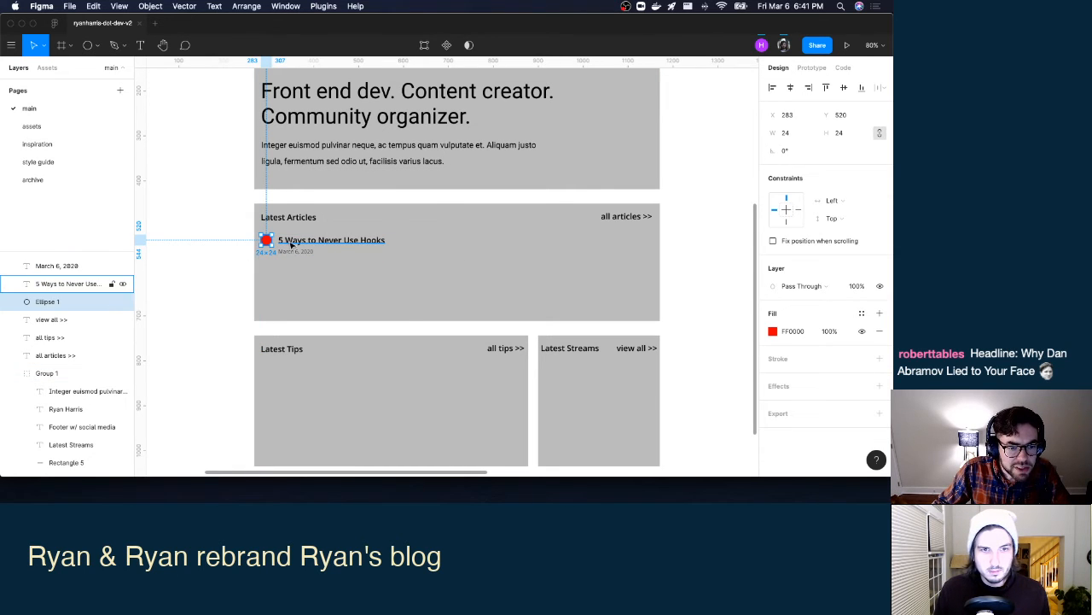
key(Down)
key(Down)
key(Down)
key(Down)
key(Down)
key(Down)
key(Down)
key(Down)
key(Down)
key(Down)
key(Down)
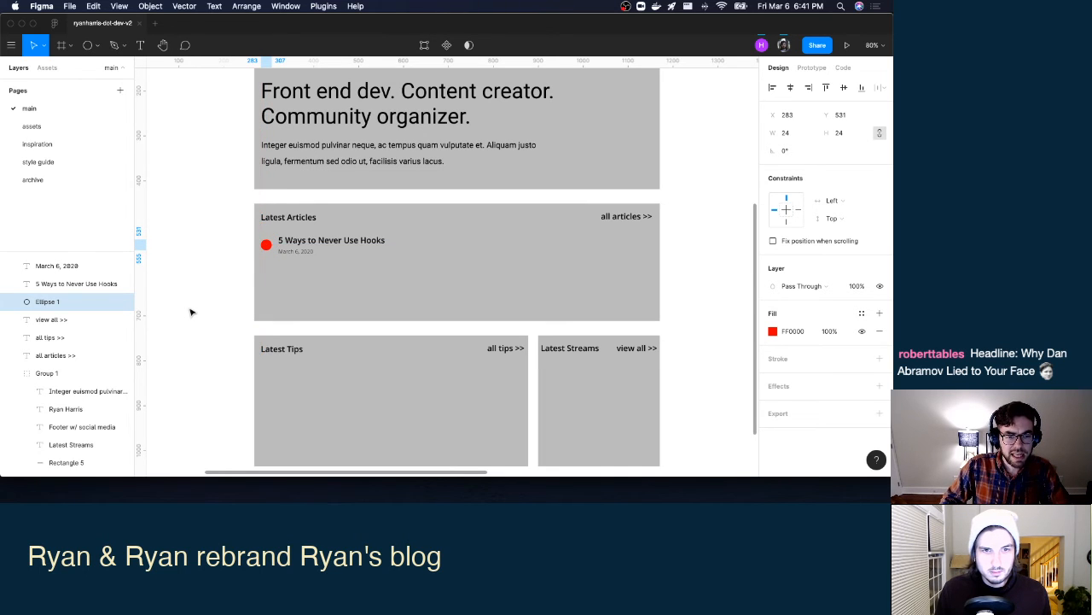
key(Up)
key(Up)
key(Up)
key(Up)
key(Up)
key(Up)
key(Up)
key(Up)
key(Up)
key(Up)
key(Up)
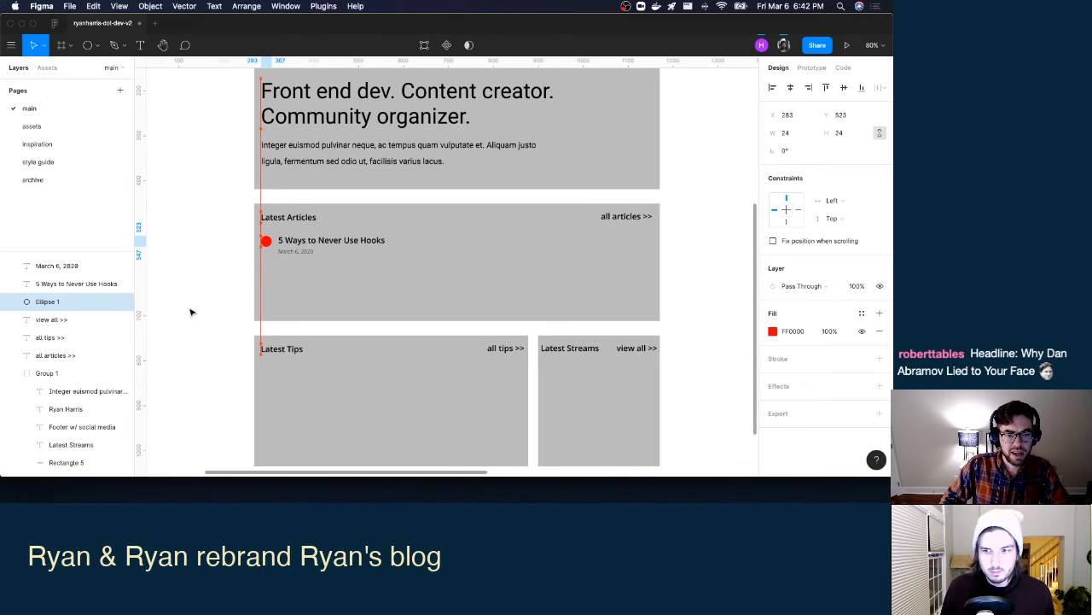
key(Down)
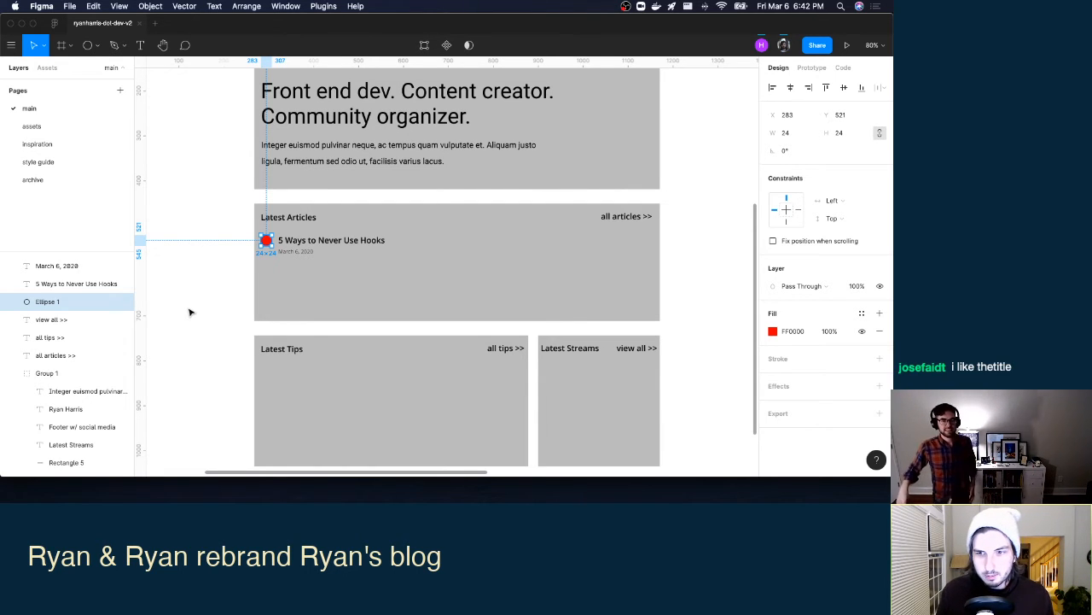
click(321, 242)
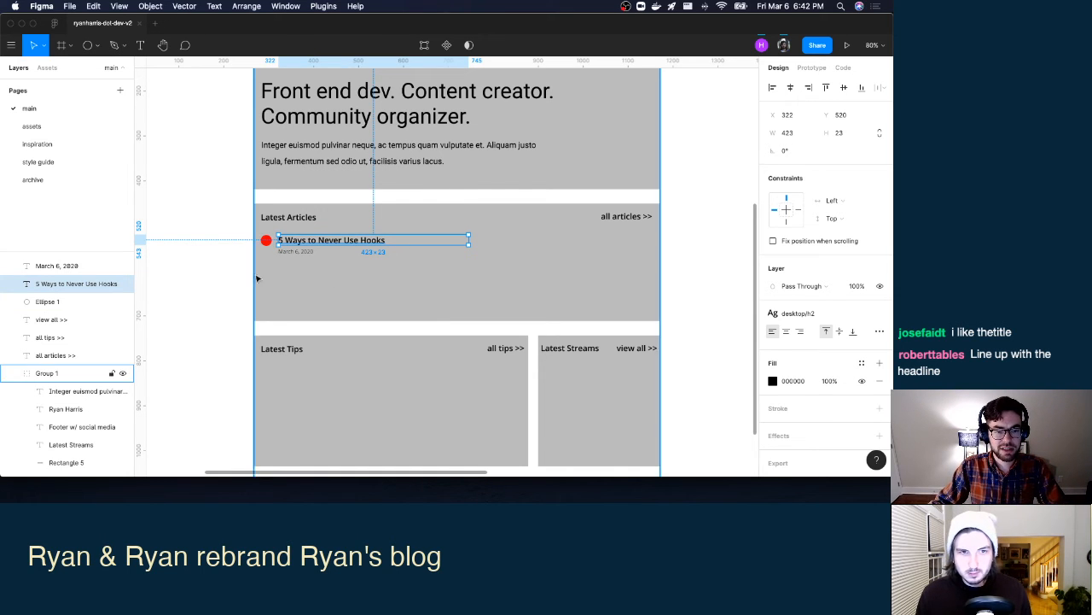
Nudge the article title and its date together in Latest Articles to X 325, slightly farther from the red dot.
click(194, 272)
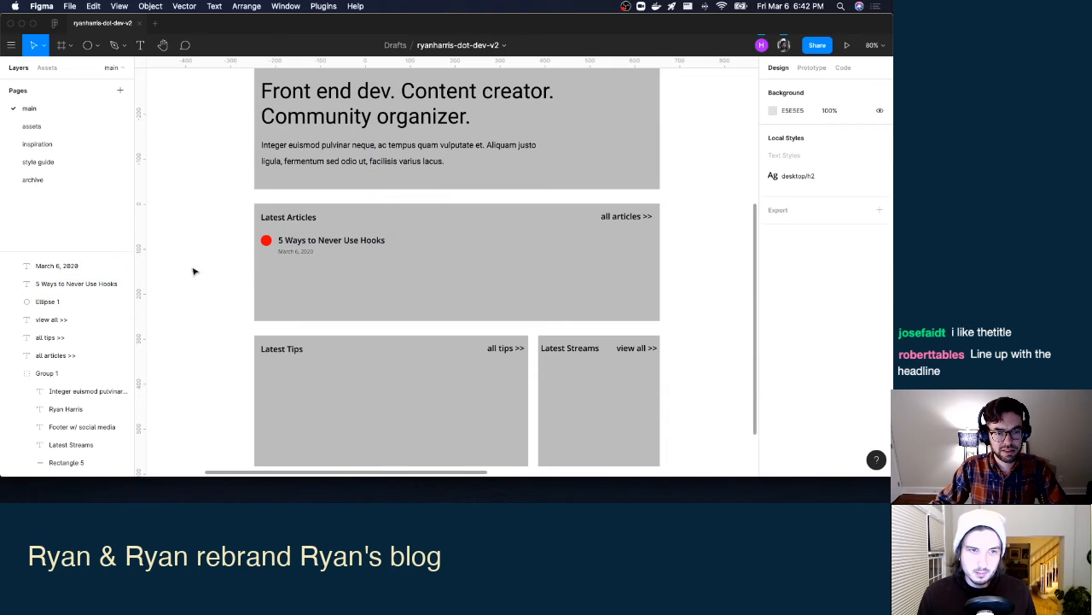
click(289, 243)
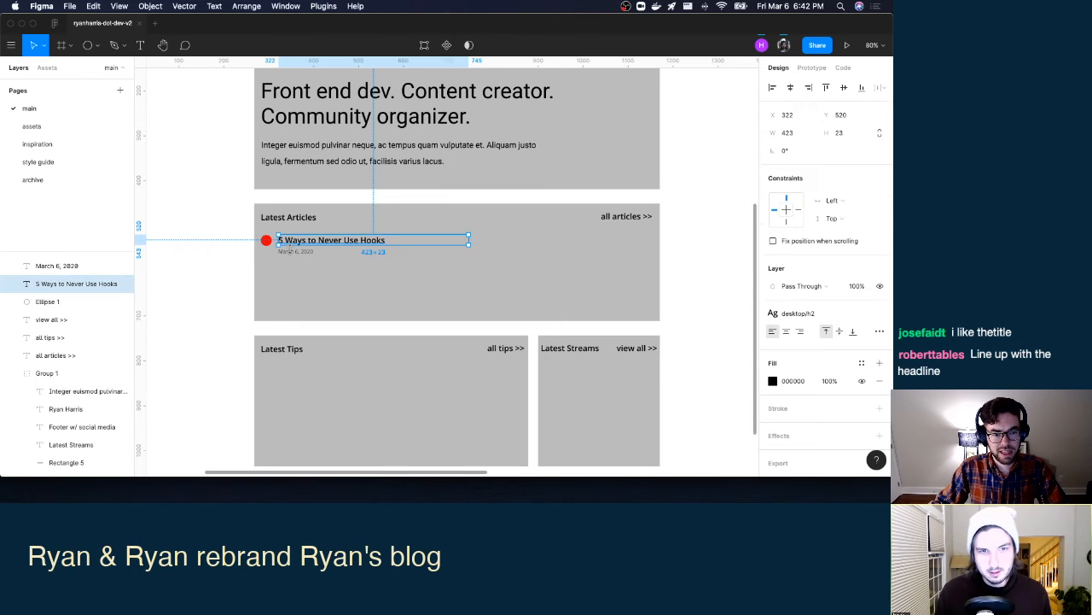
shift+click(291, 251)
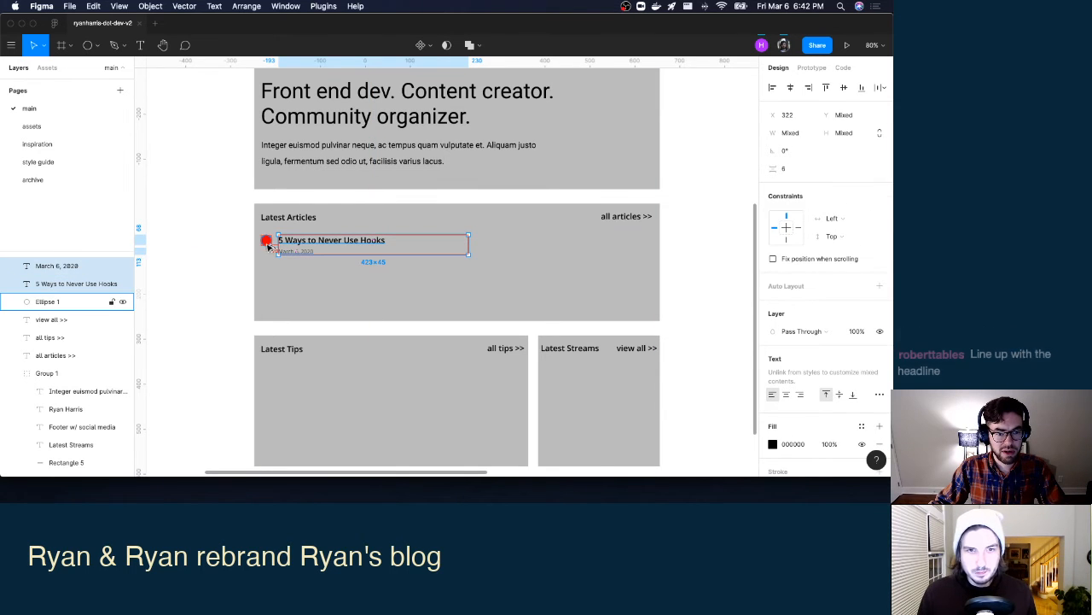
key(shift+Right)
key(Left)
key(Left)
key(Left)
key(Left)
key(Left)
key(Left)
key(Left)
key(Left)
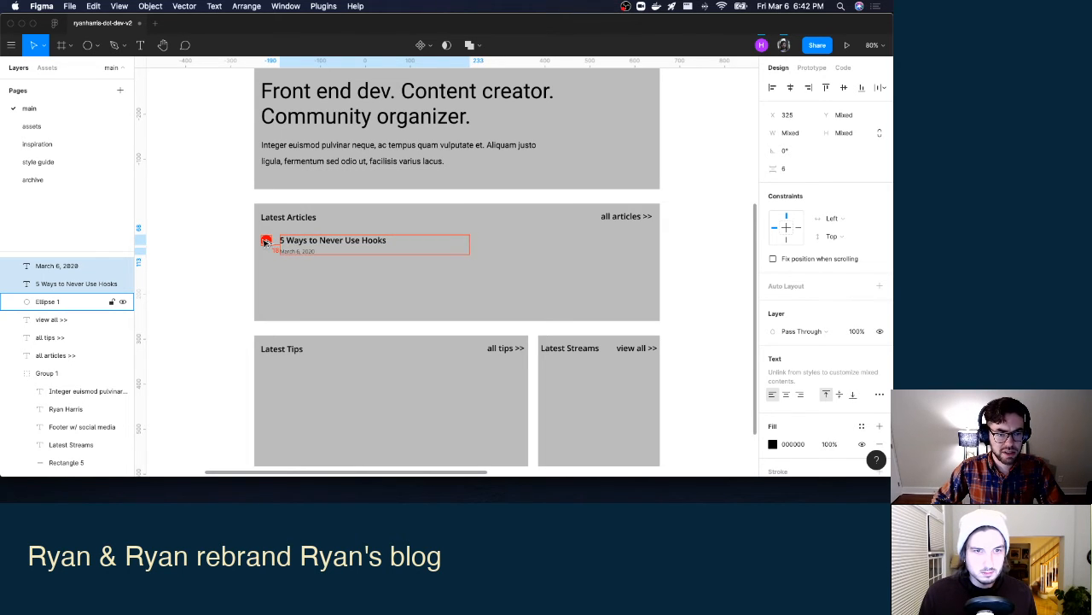
click(205, 241)
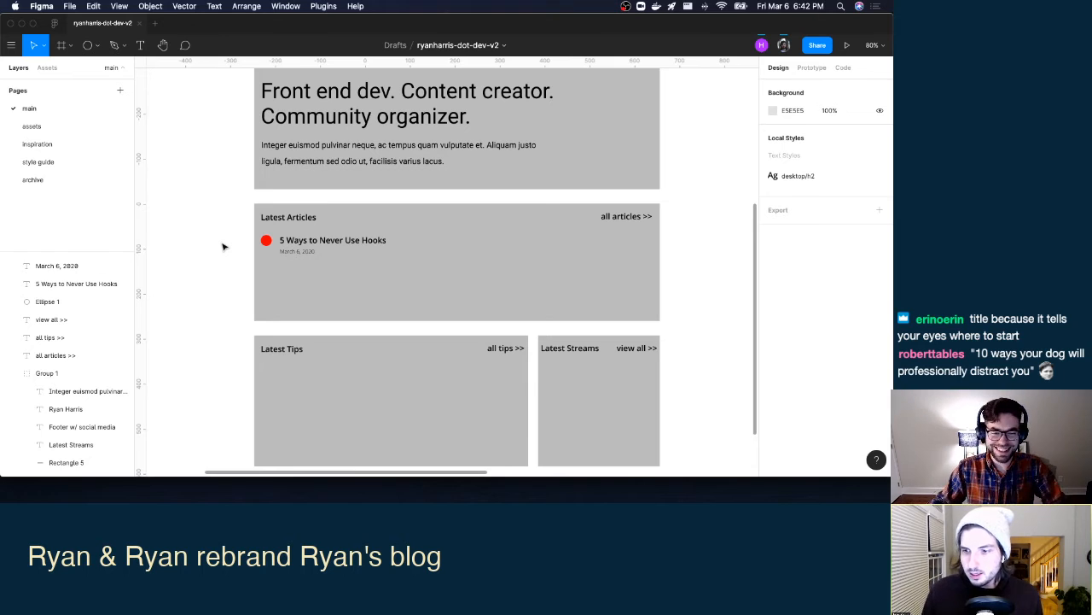
key(ctrl+Up)
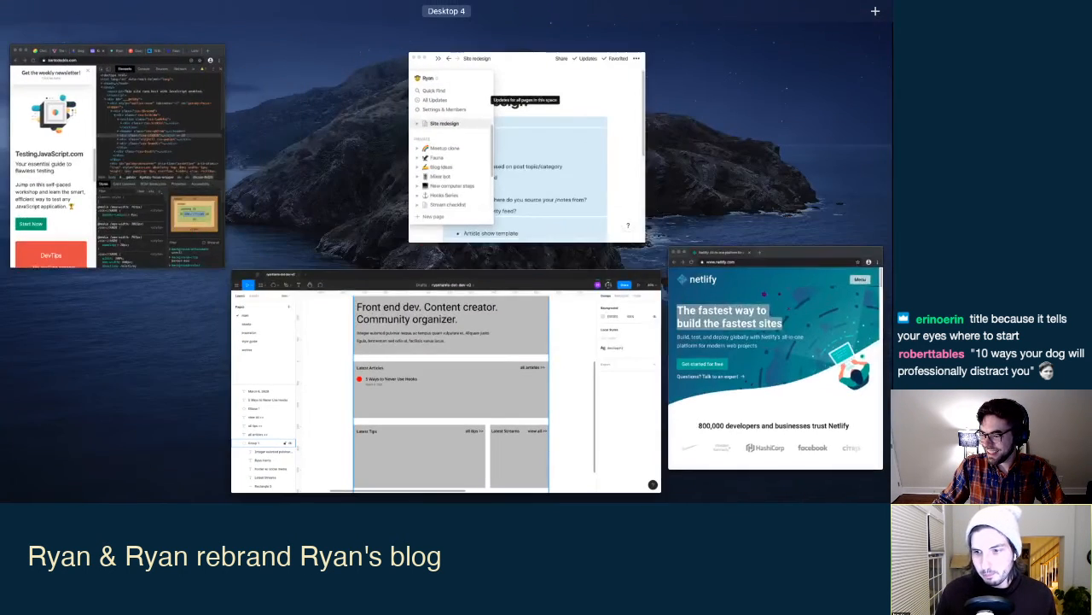
key(ctrl+Up)
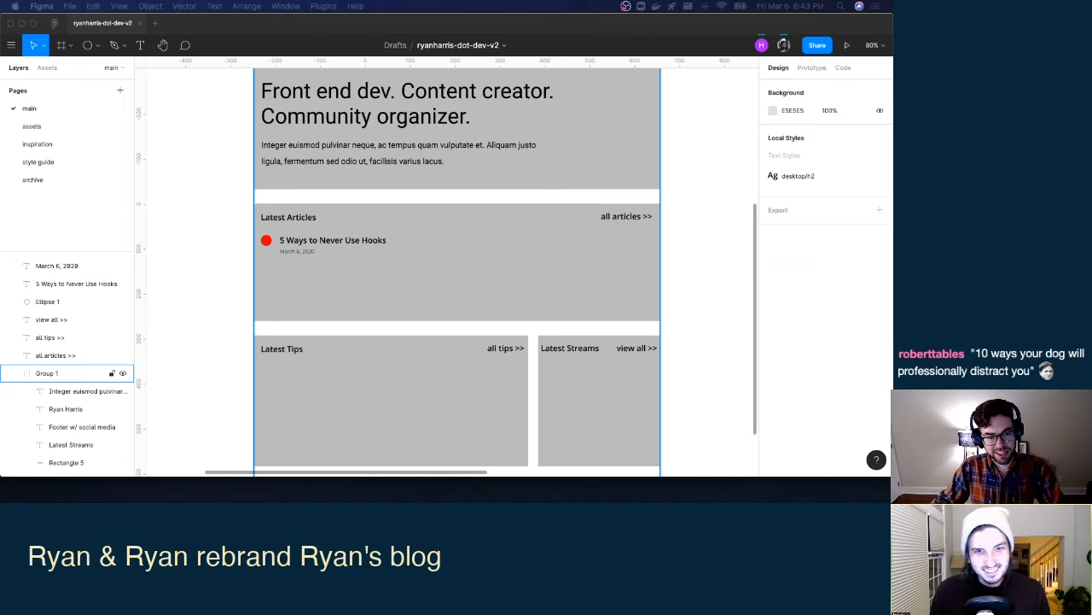
key(ctrl+Up)
click(266, 254)
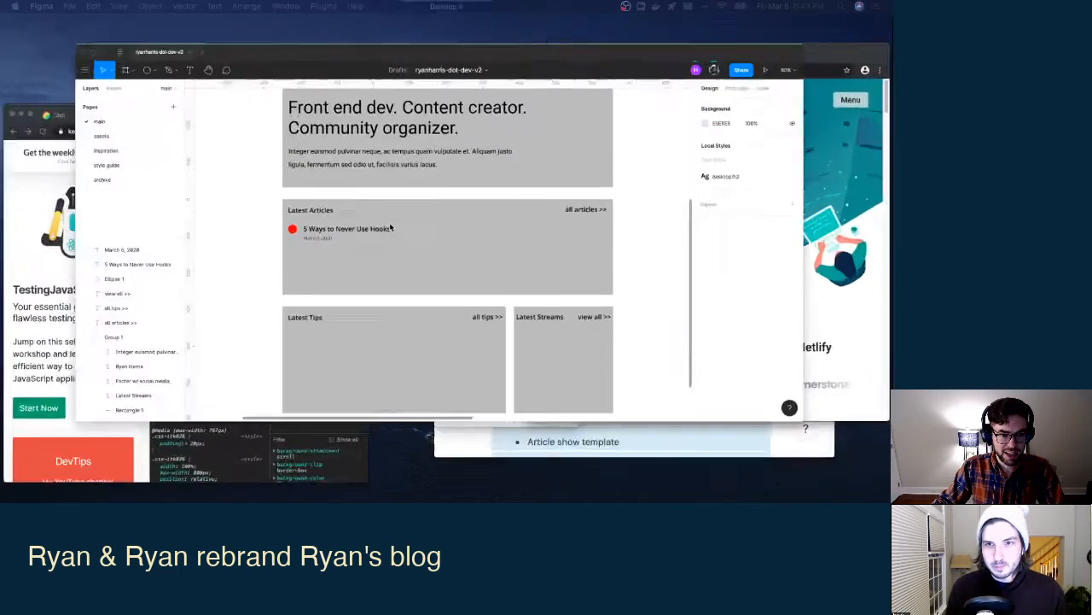
Duplicate the red dot, article title and date twice, stacking the copies beneath the original entry in Latest Articles.
click(267, 242)
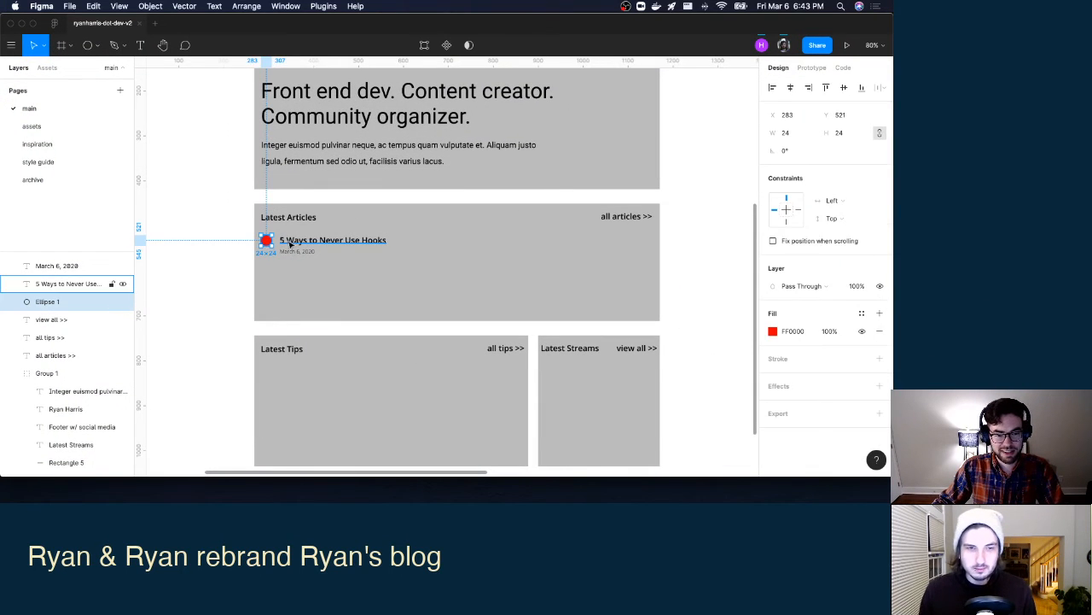
shift+click(290, 241)
shift+click(297, 254)
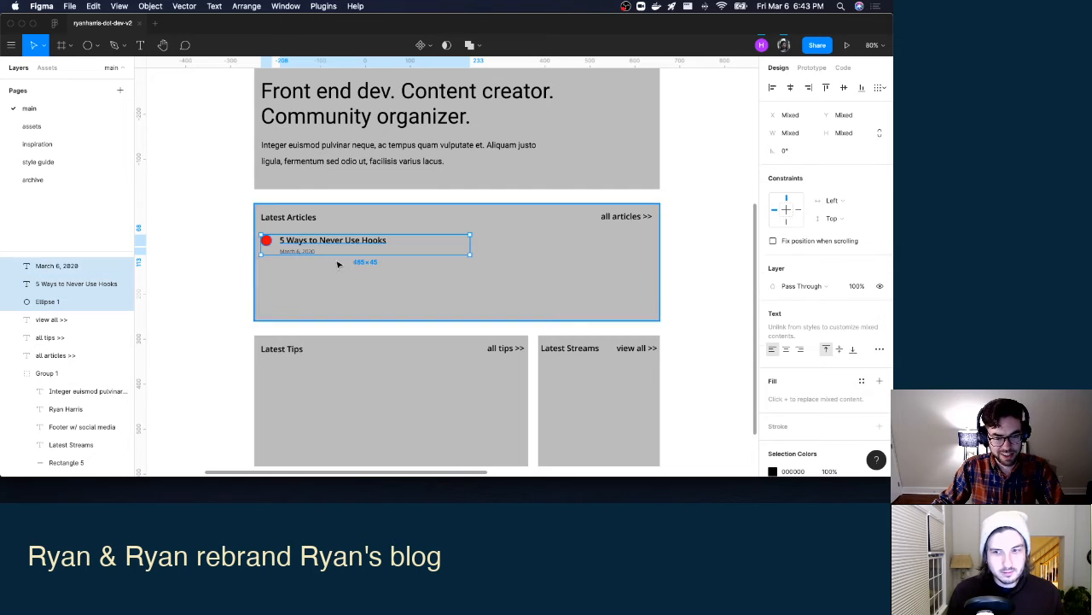
key(super+v)
drag(360, 267, 364, 305)
key(super+v)
click(200, 277)
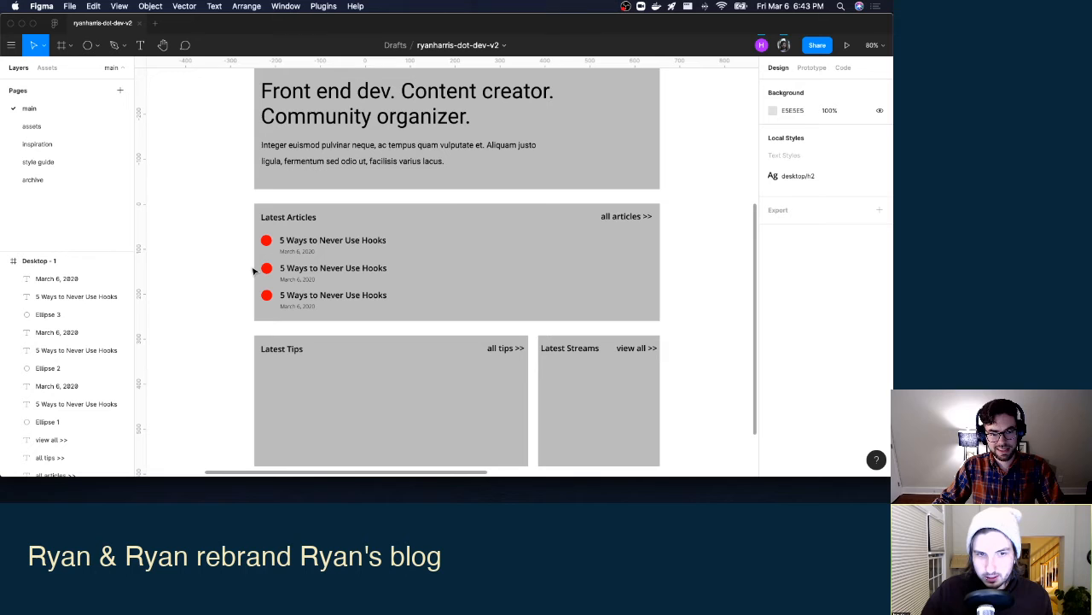
Undo the stacked copies of the article entry in Latest Articles.
key(super+z)
key(super+z)
key(super+z)
key(super+z)
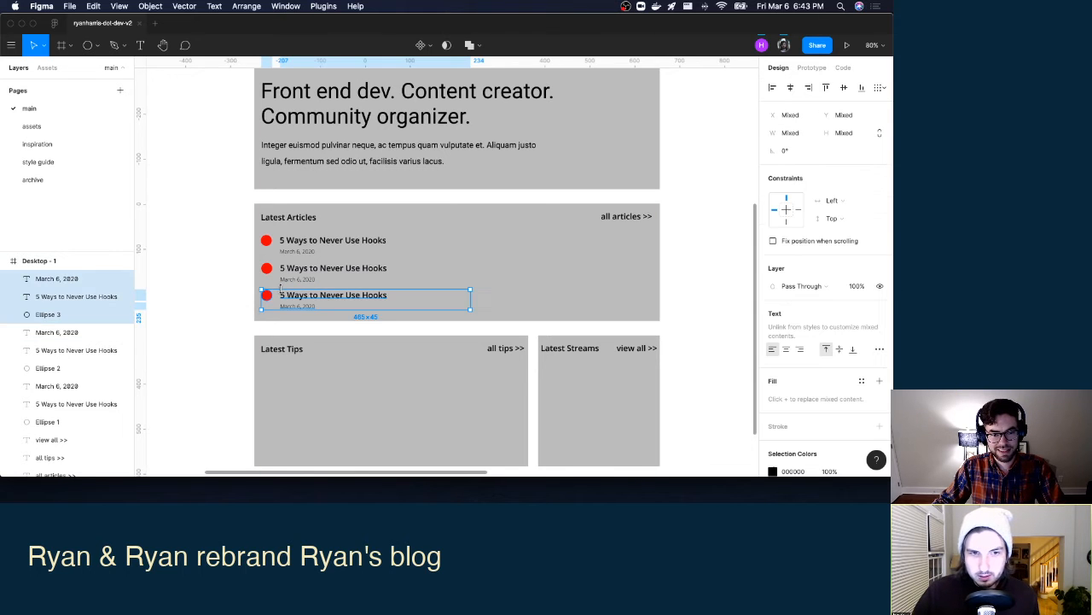
click(222, 261)
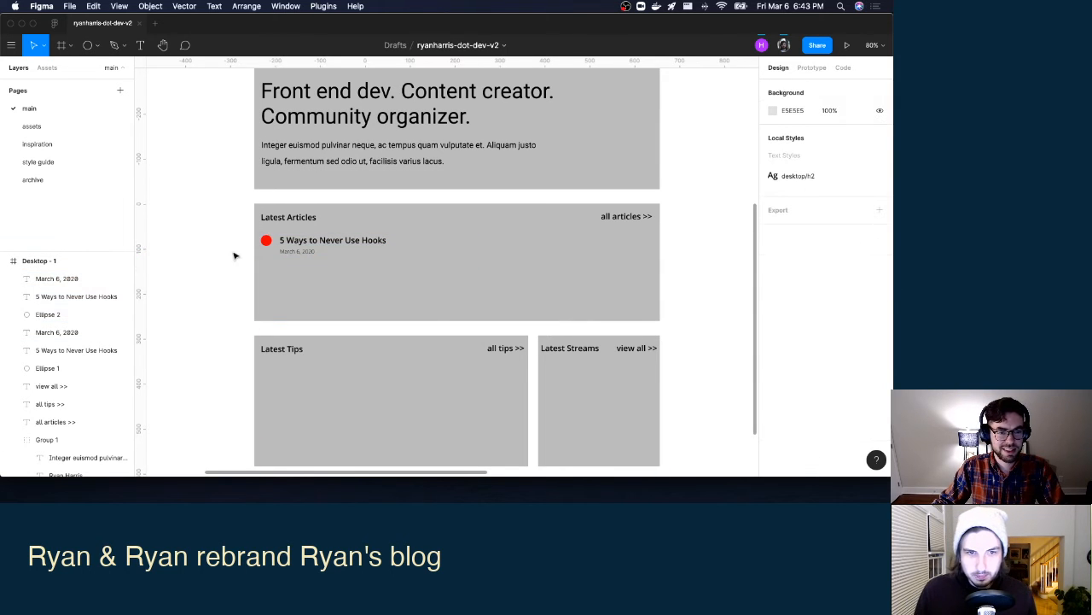
Create a single component from the red dot, article title and date in Latest Articles.
click(266, 242)
shift+click(290, 241)
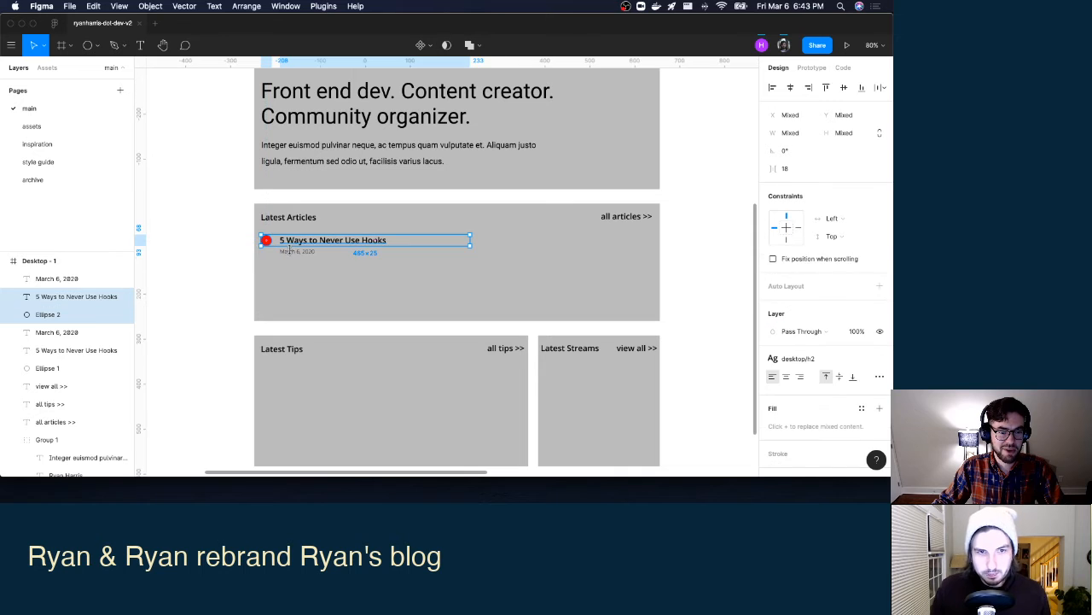
shift+click(300, 253)
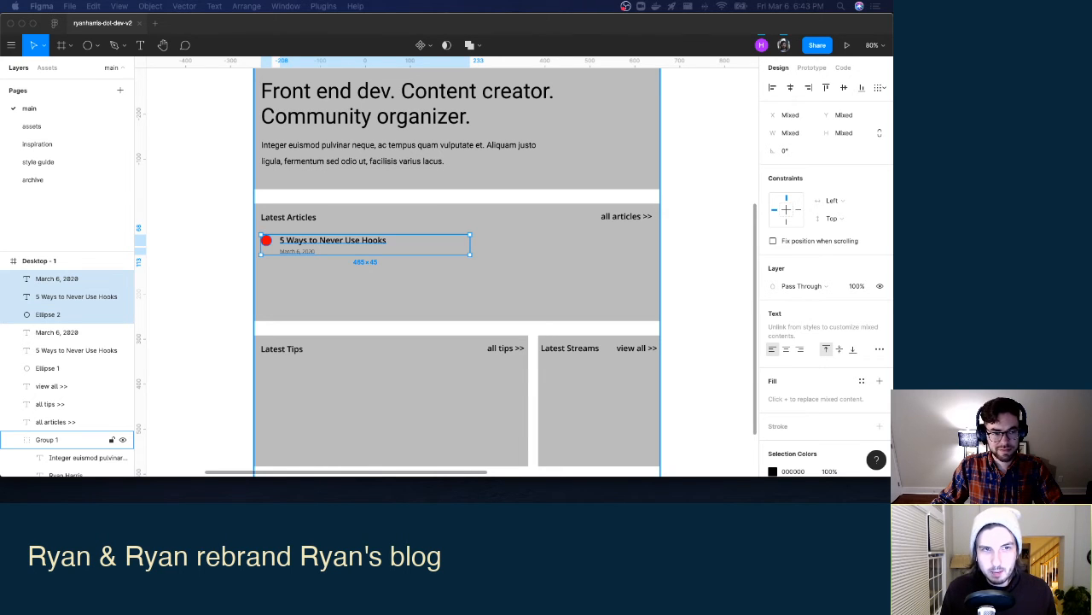
click(451, 36)
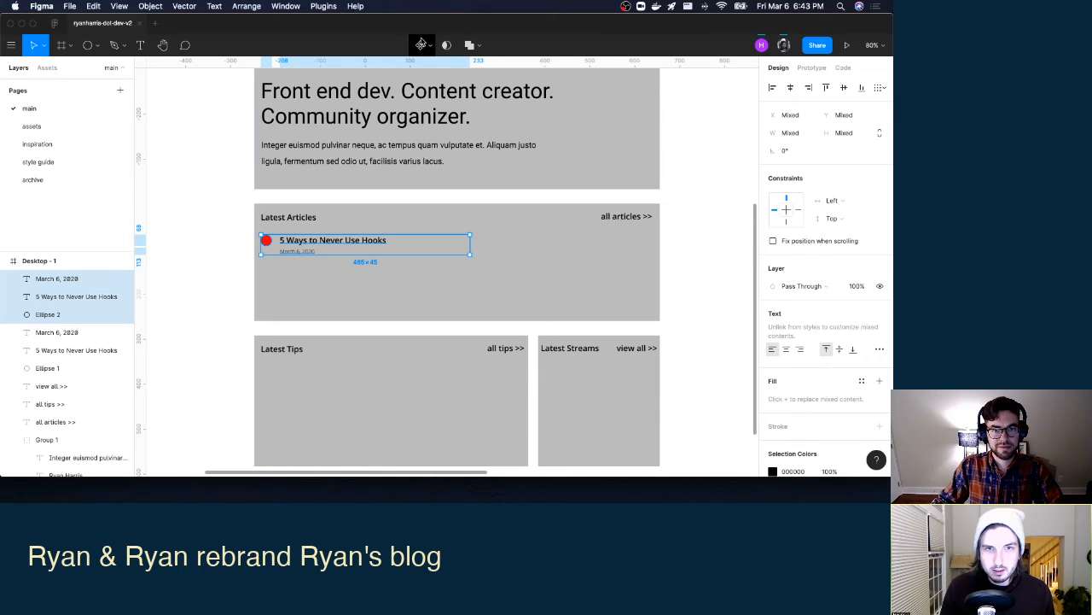
click(431, 49)
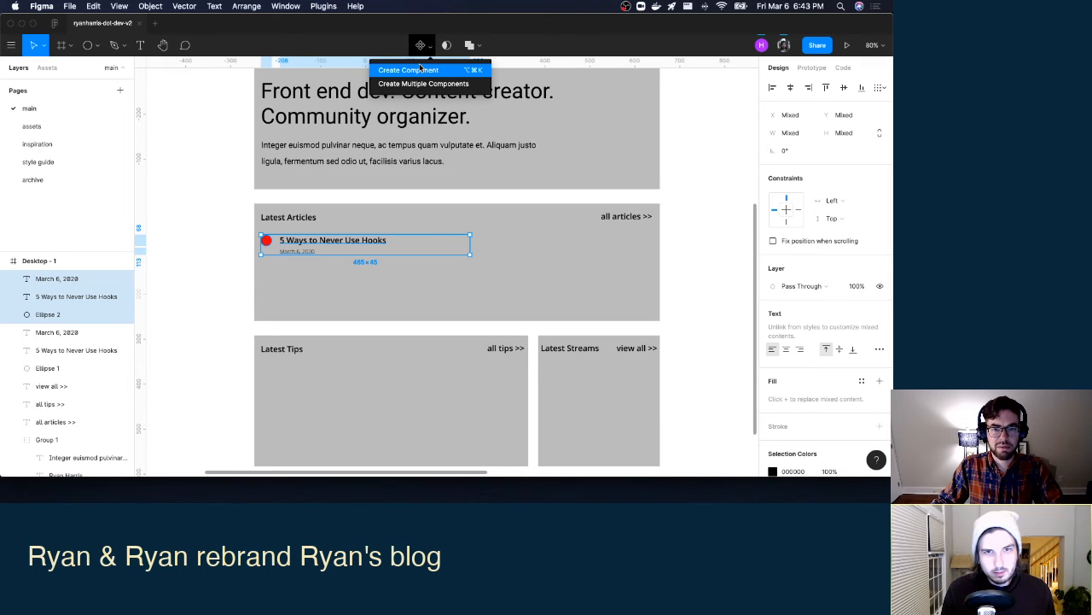
click(419, 67)
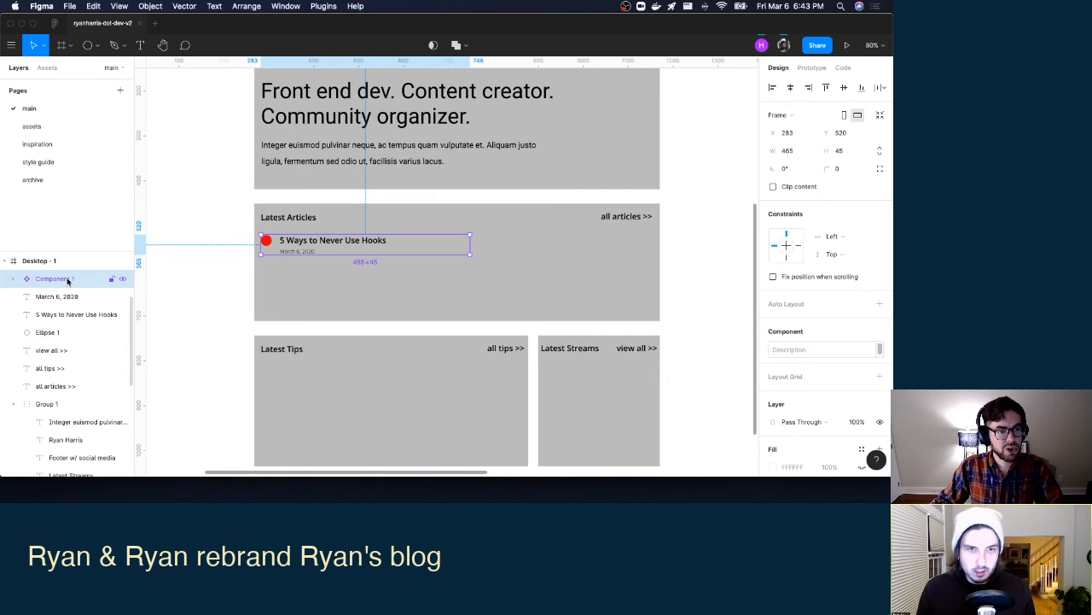
Rename the new component to "article card".
double_click(55, 279)
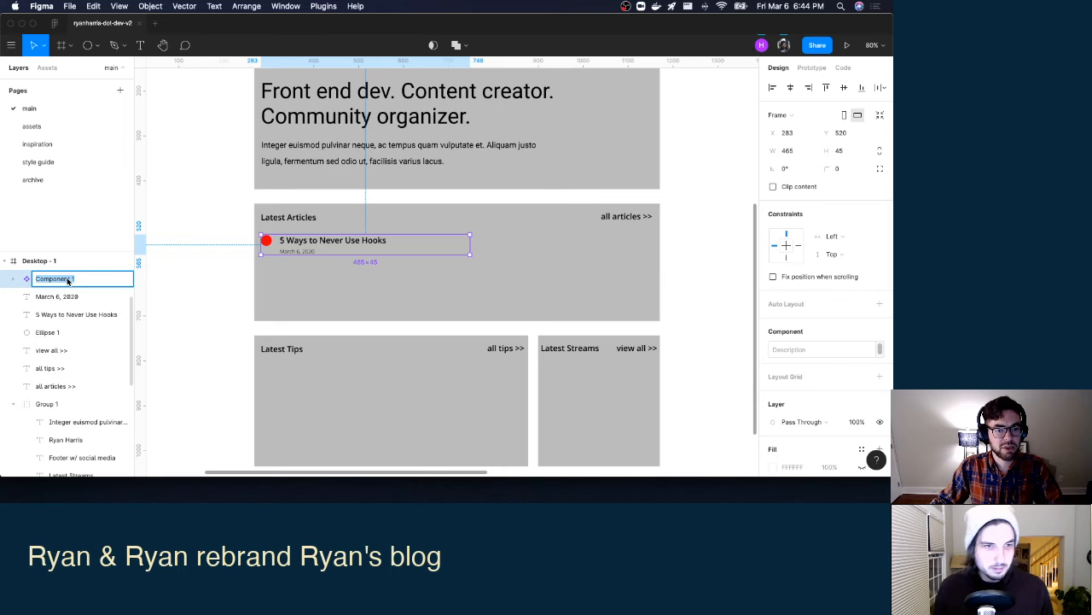
click(194, 285)
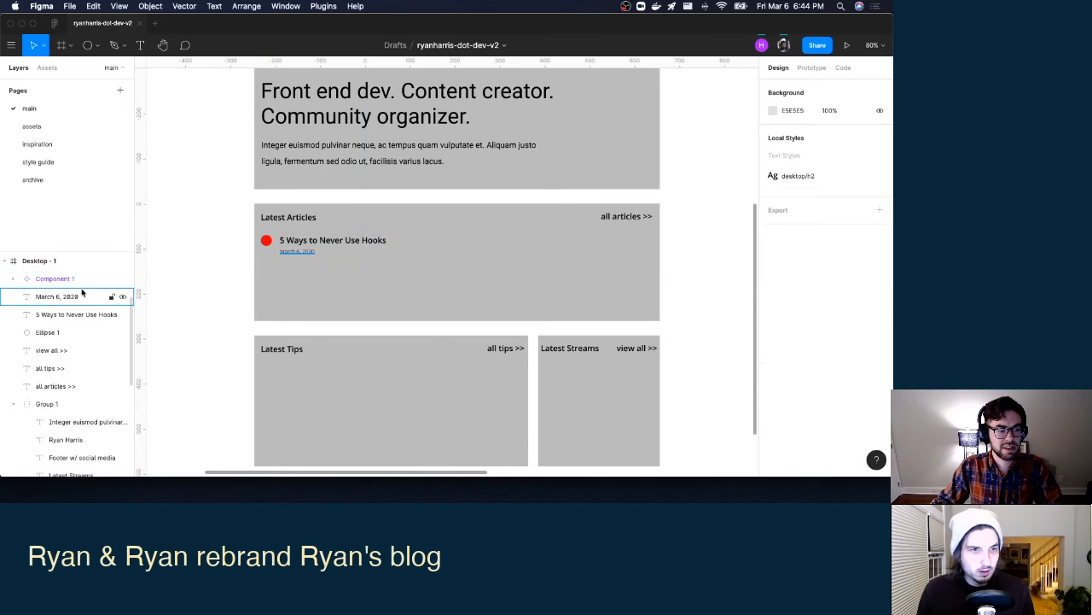
click(32, 280)
click(171, 288)
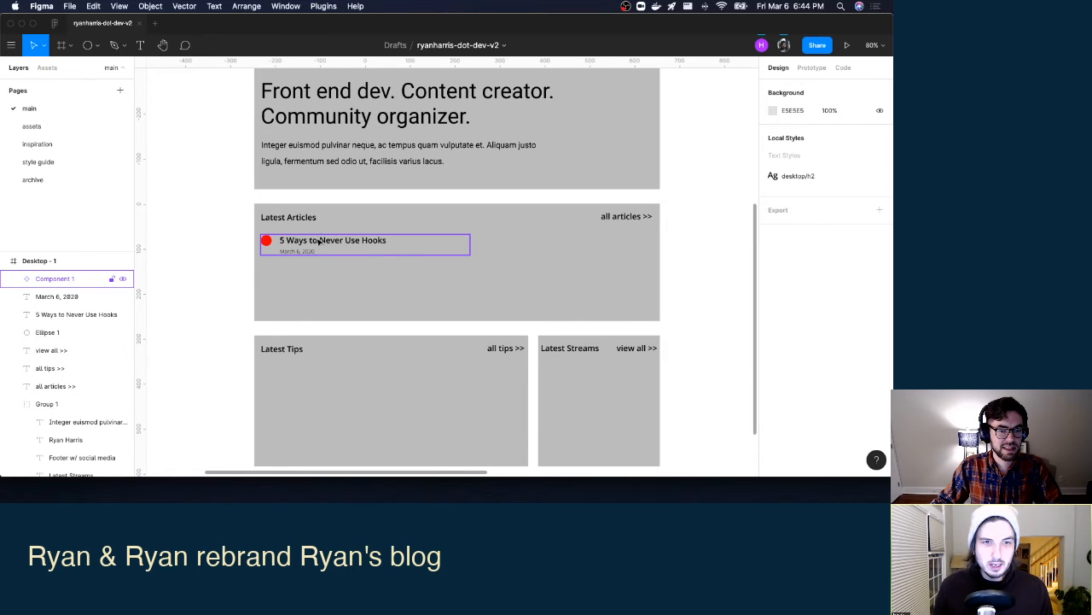
double_click(56, 279)
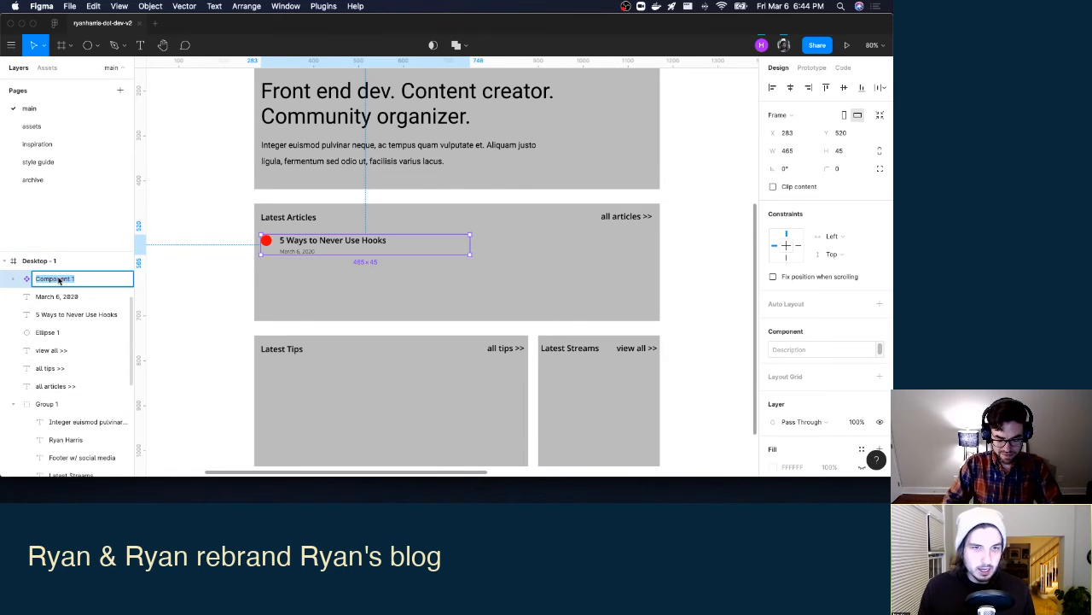
text(article card)
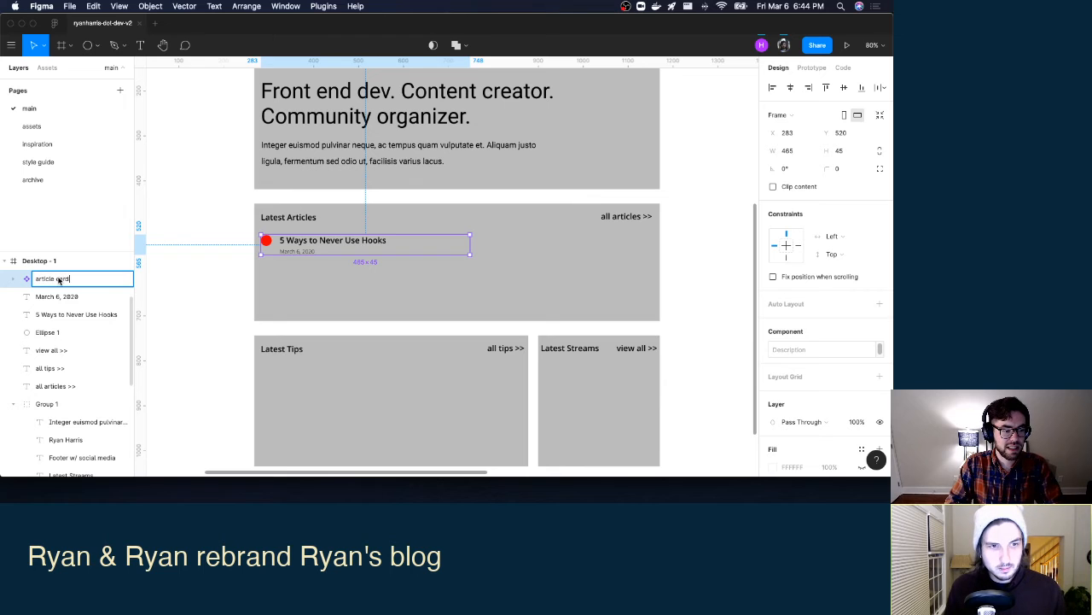
key(Return)
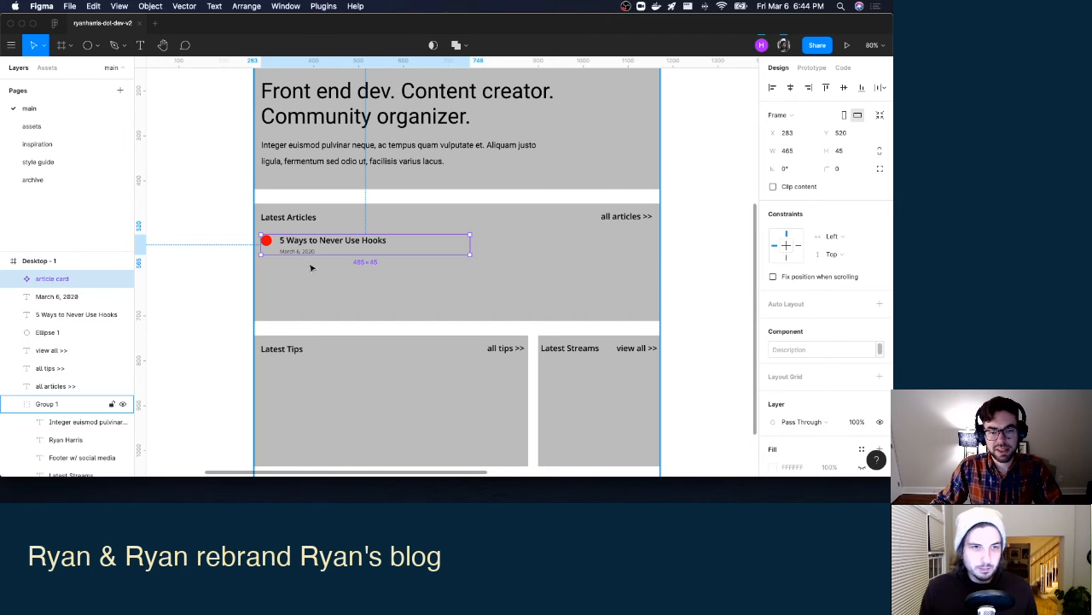
Add two instances of the article card and stack them evenly below the original, placing the lowest at Y 644.
key(super+c)
key(super+v)
key(super+v)
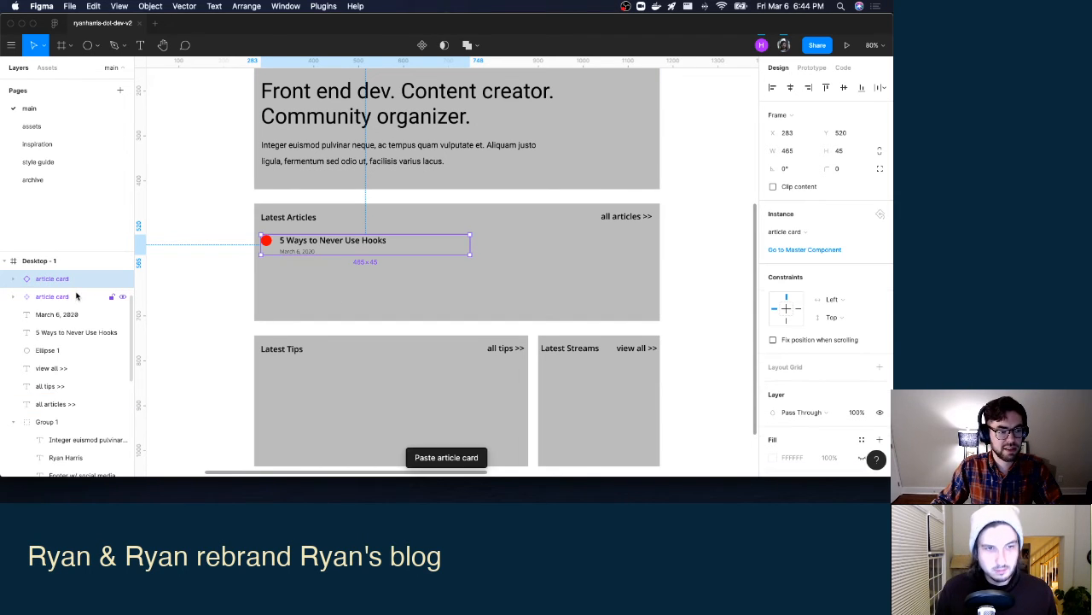
drag(319, 237, 308, 303)
click(305, 248)
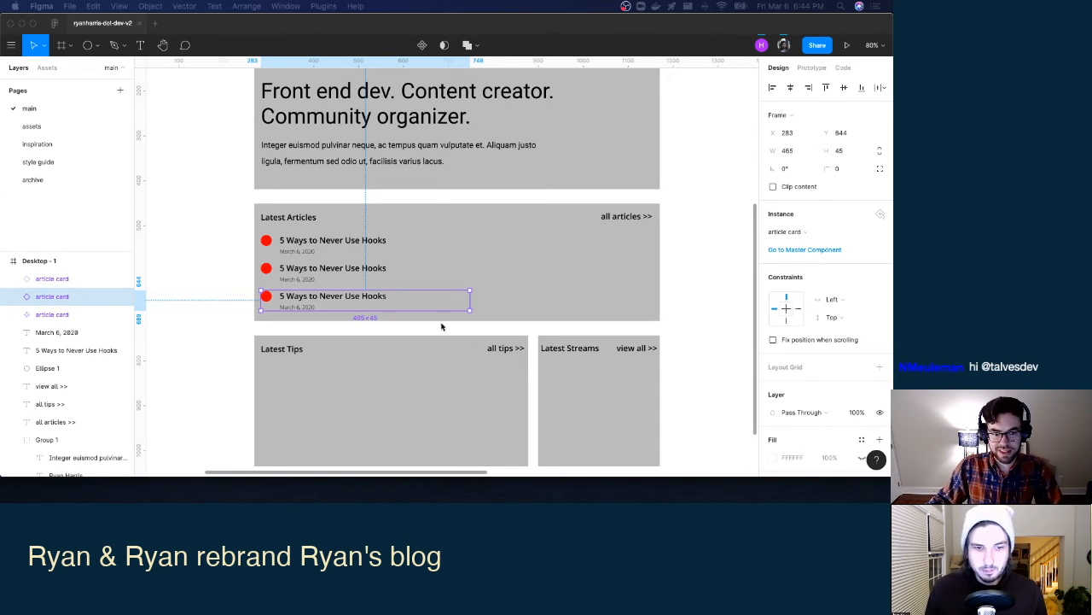
click(196, 215)
click(200, 214)
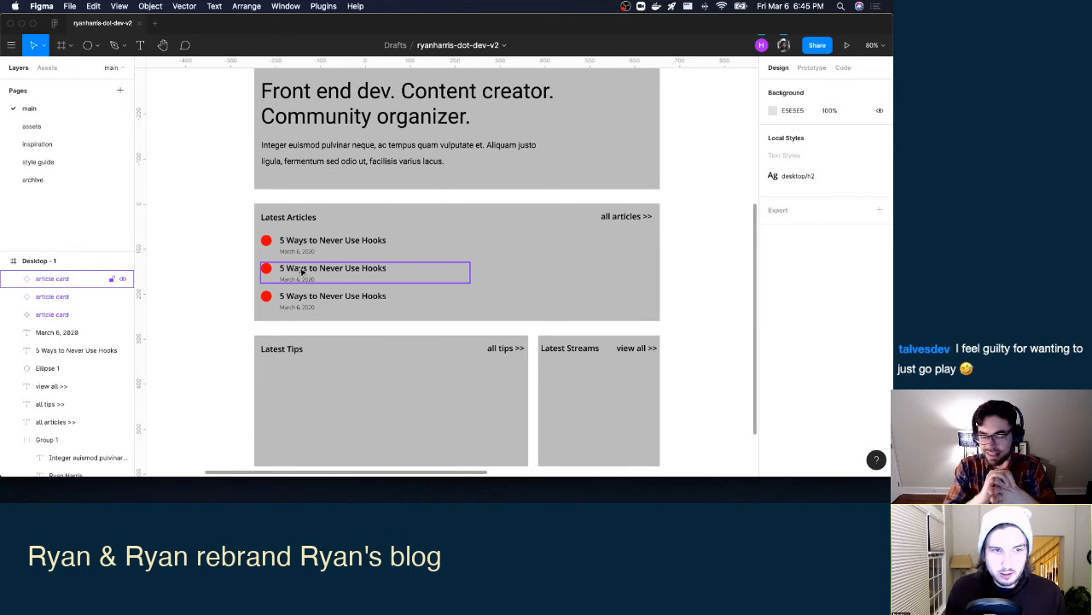
Move the master article card above its two instances in the layer order.
click(45, 315)
click(47, 278)
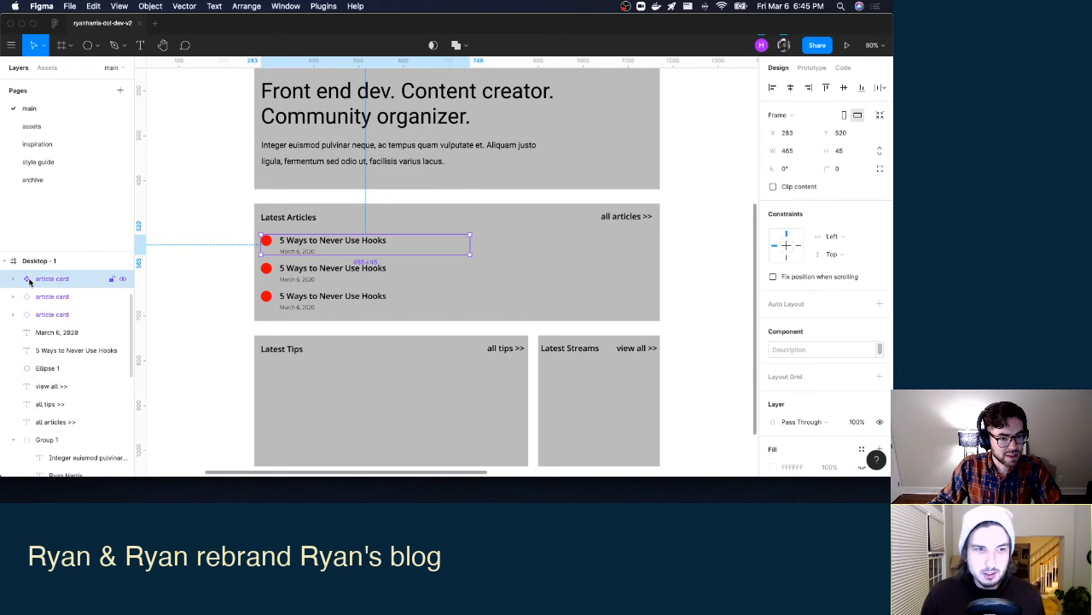
shift+click(48, 296)
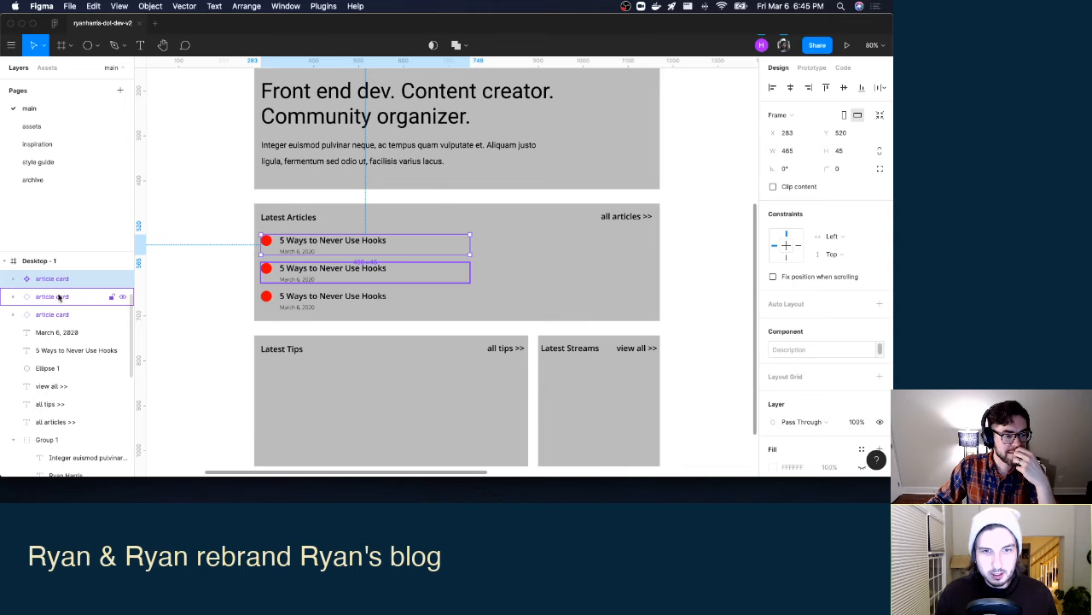
shift+click(59, 296)
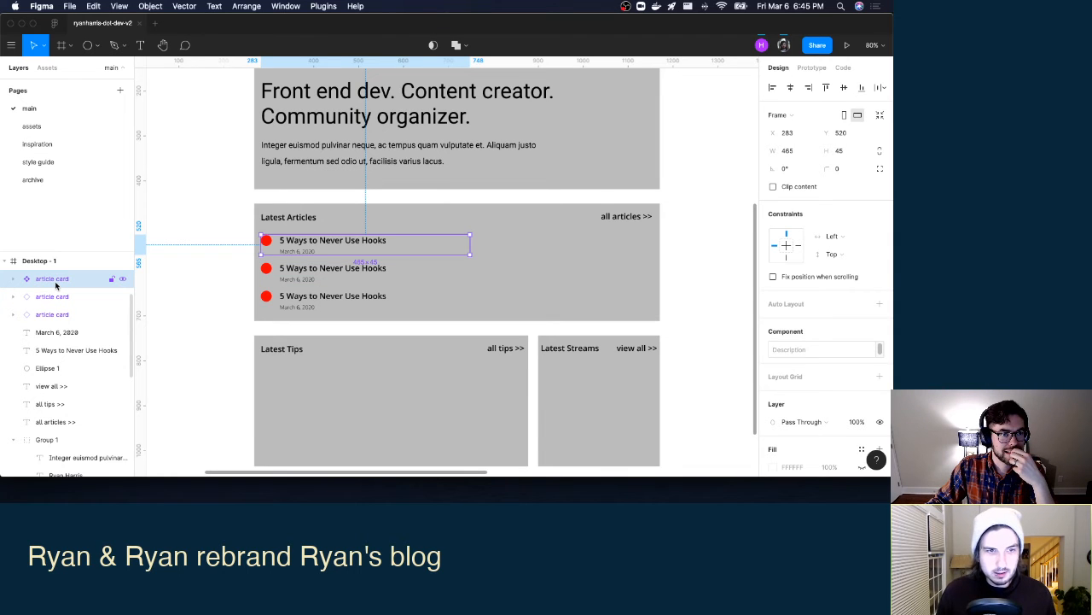
shift+click(60, 294)
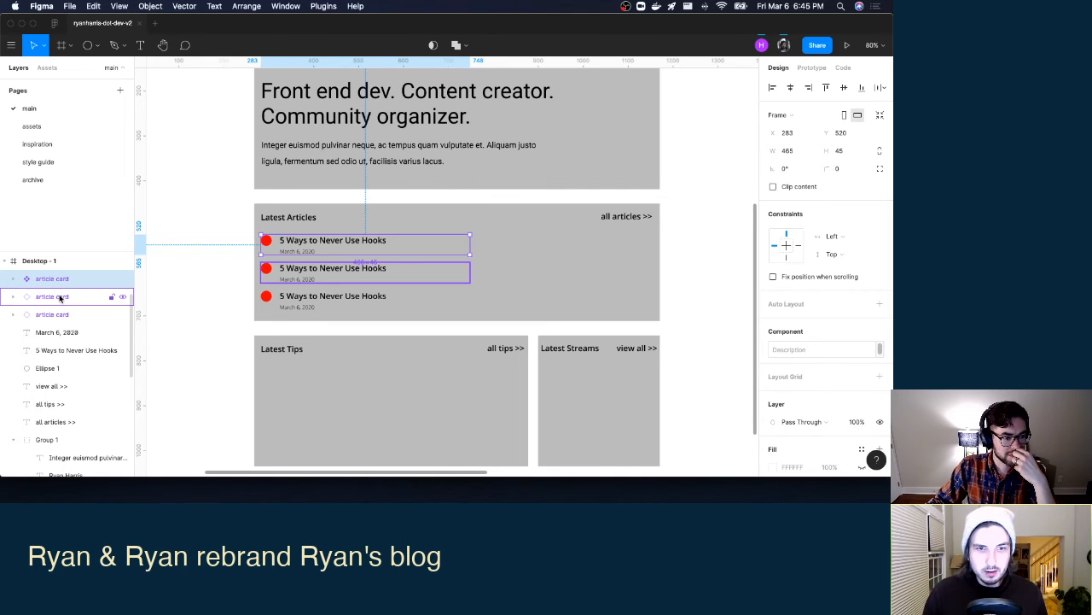
Change the title of the second article card to "Why Dan Abramov lied to your FACE!".
click(13, 297)
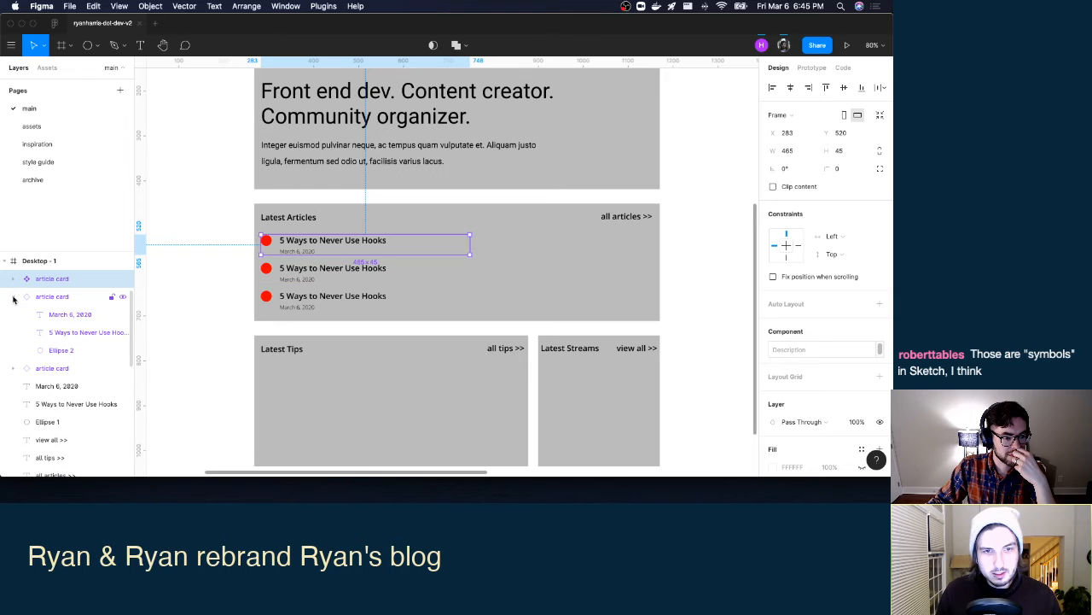
click(14, 297)
click(14, 297)
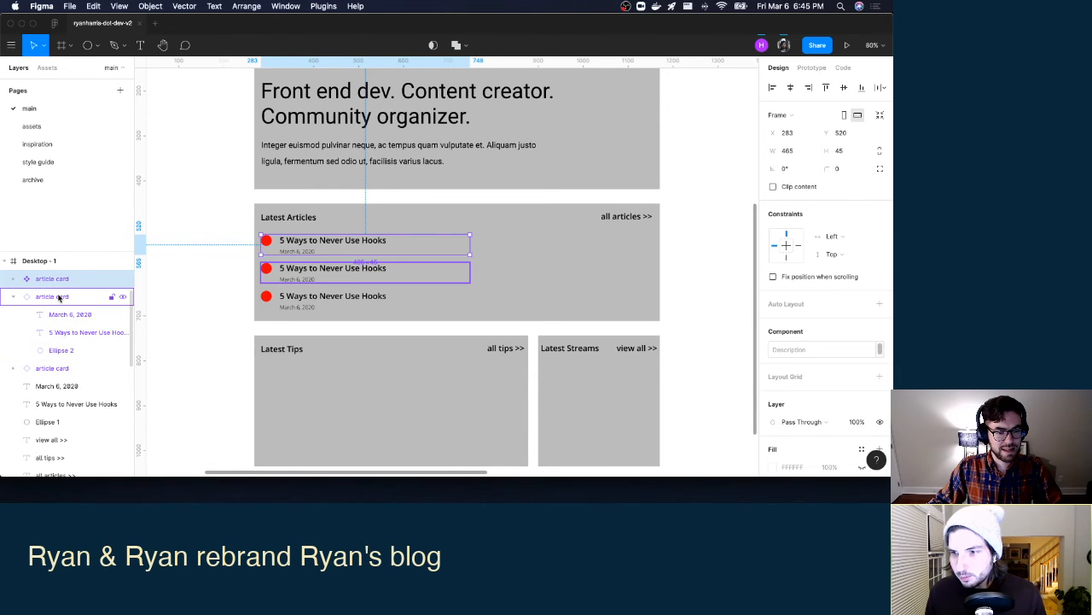
double_click(75, 335)
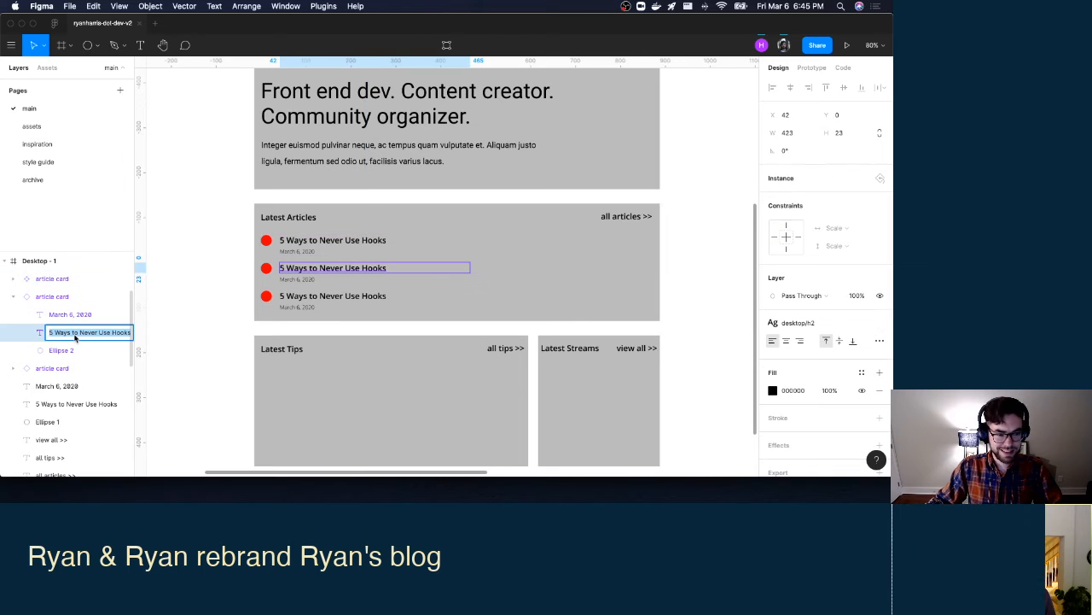
text(W)
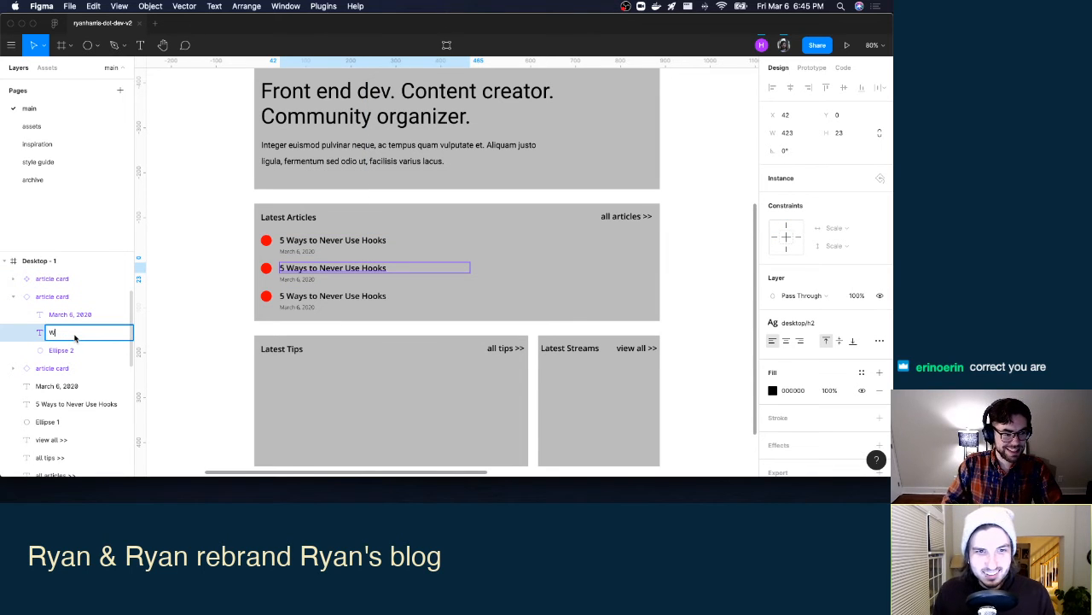
key(Escape)
double_click(349, 268)
text(Why Dan Abramov lied to your FACE!)
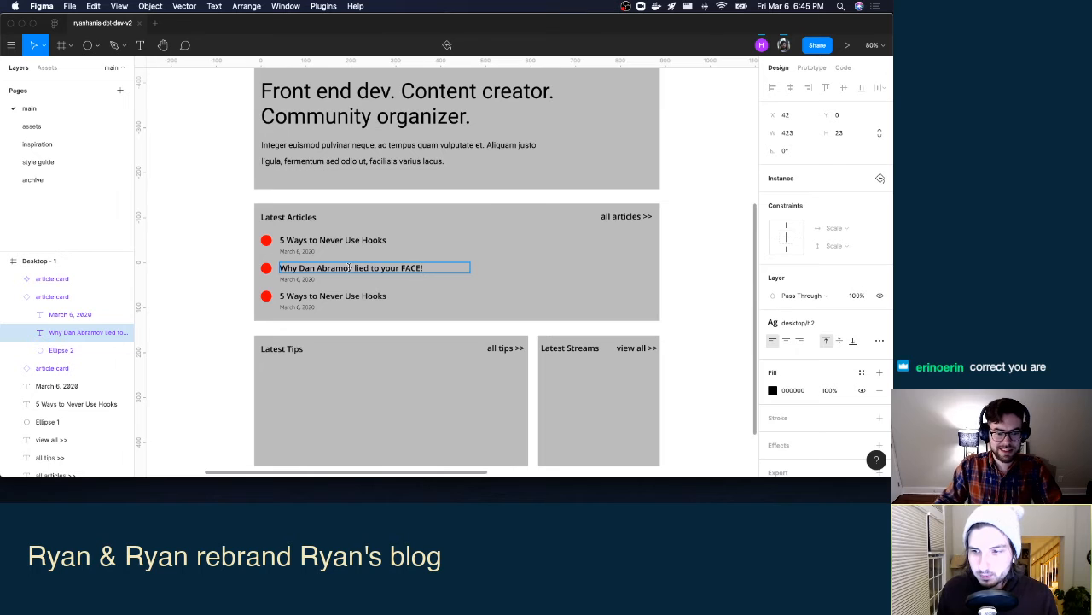
Change the date on the second article card to March 4, 2020.
click(73, 318)
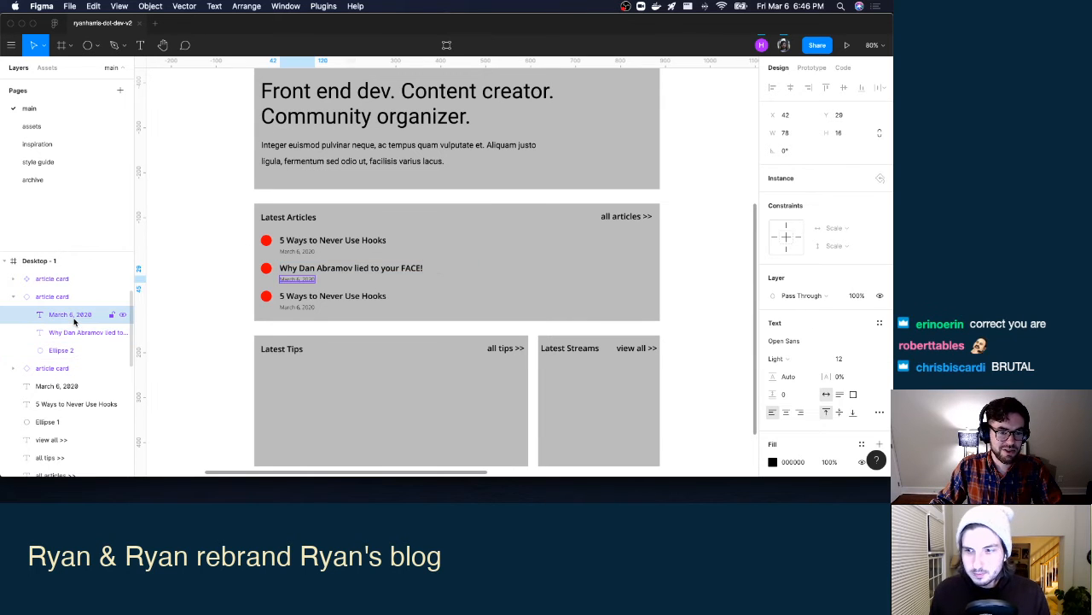
double_click(75, 318)
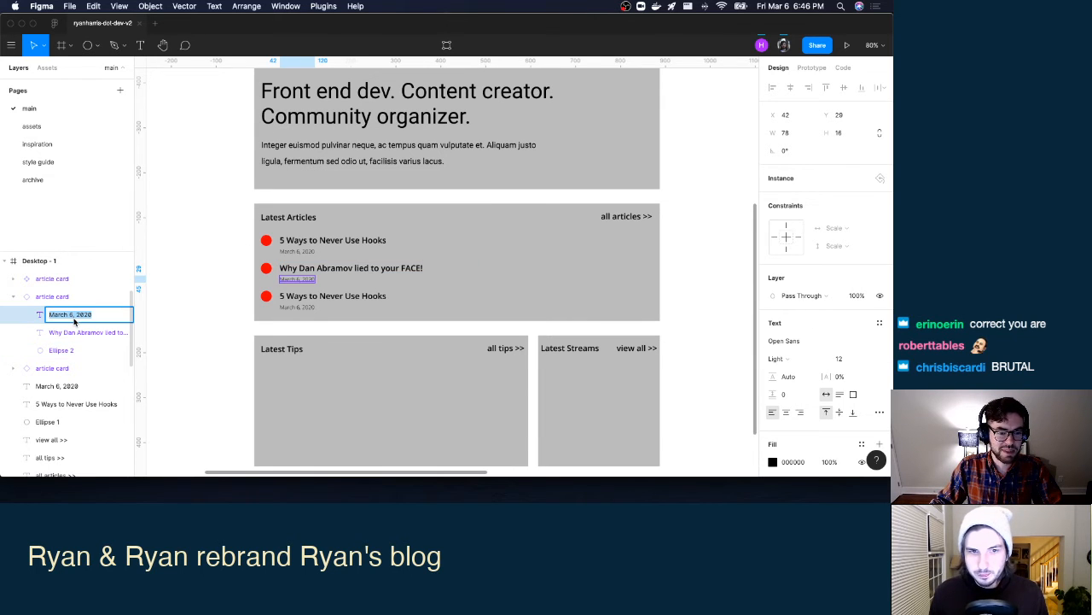
double_click(300, 279)
click(301, 280)
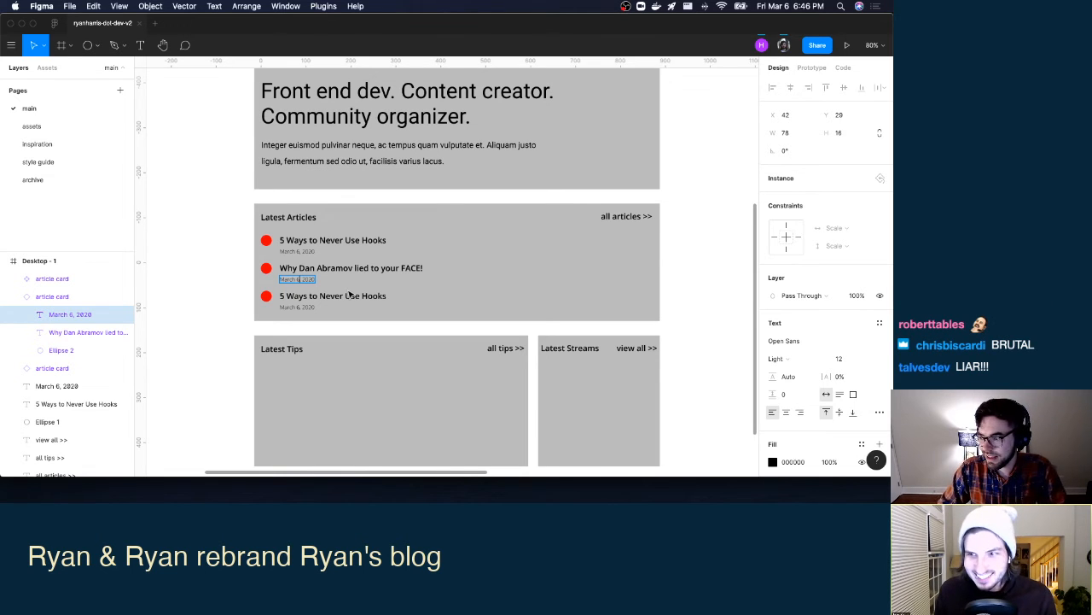
key(BackSpace)
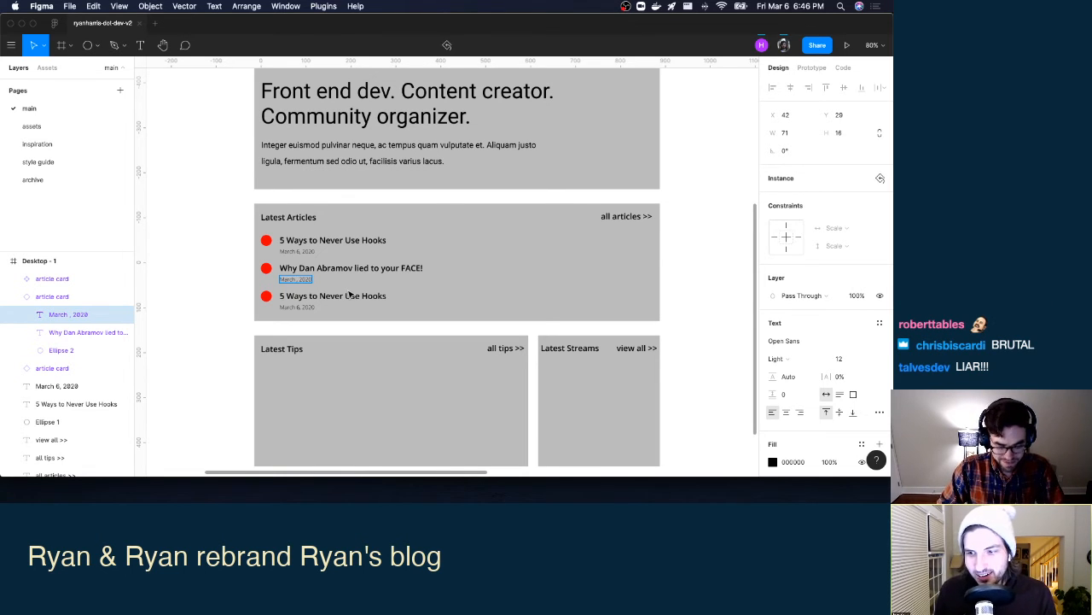
text(4)
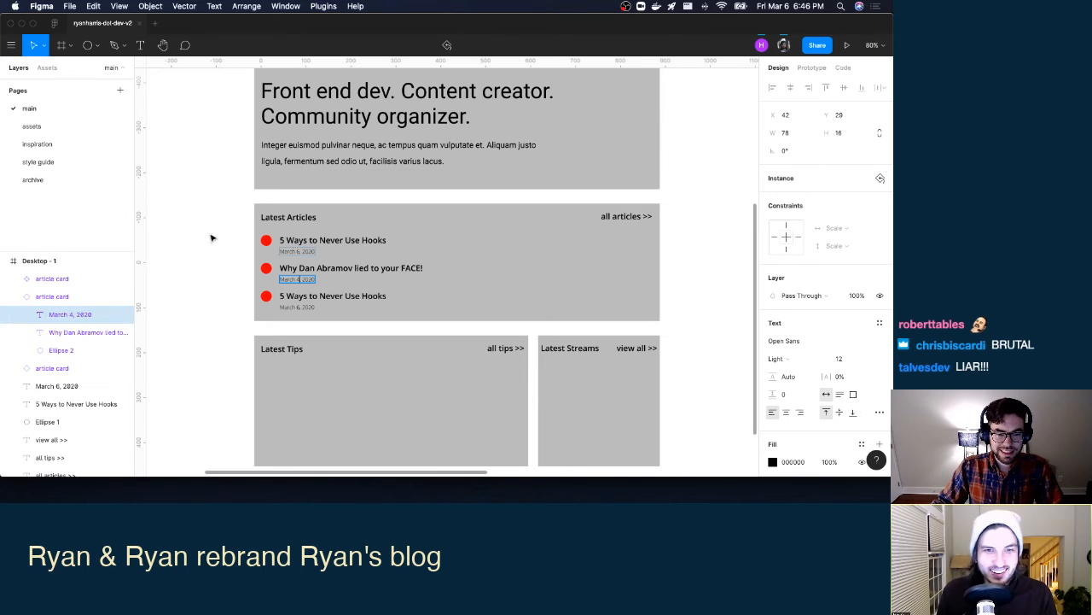
key(Escape)
click(219, 290)
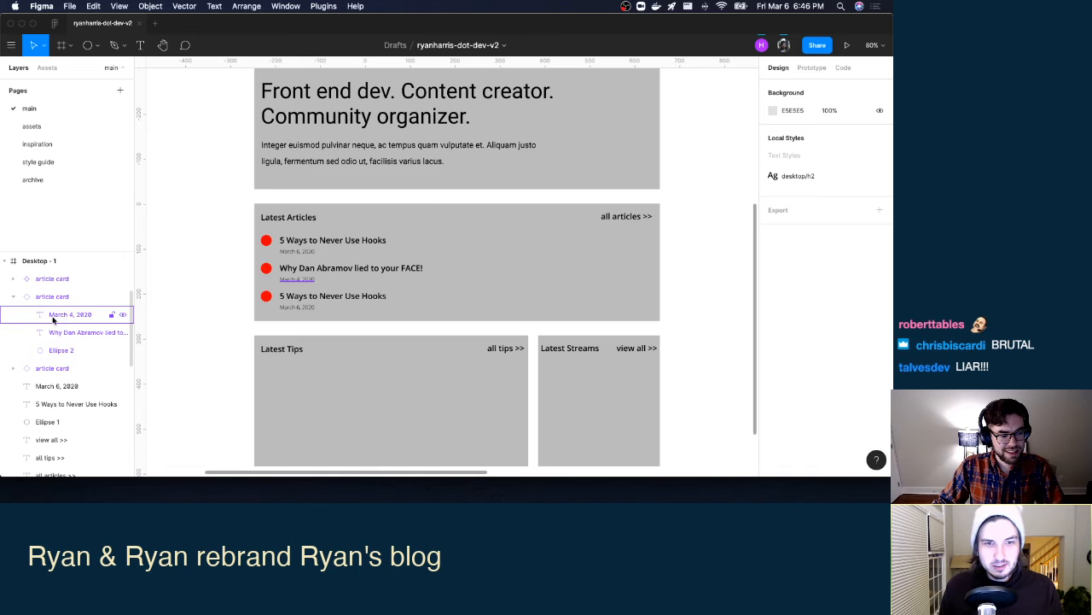
Detach the desktop/h2 text style from the title inside the master article card.
click(14, 297)
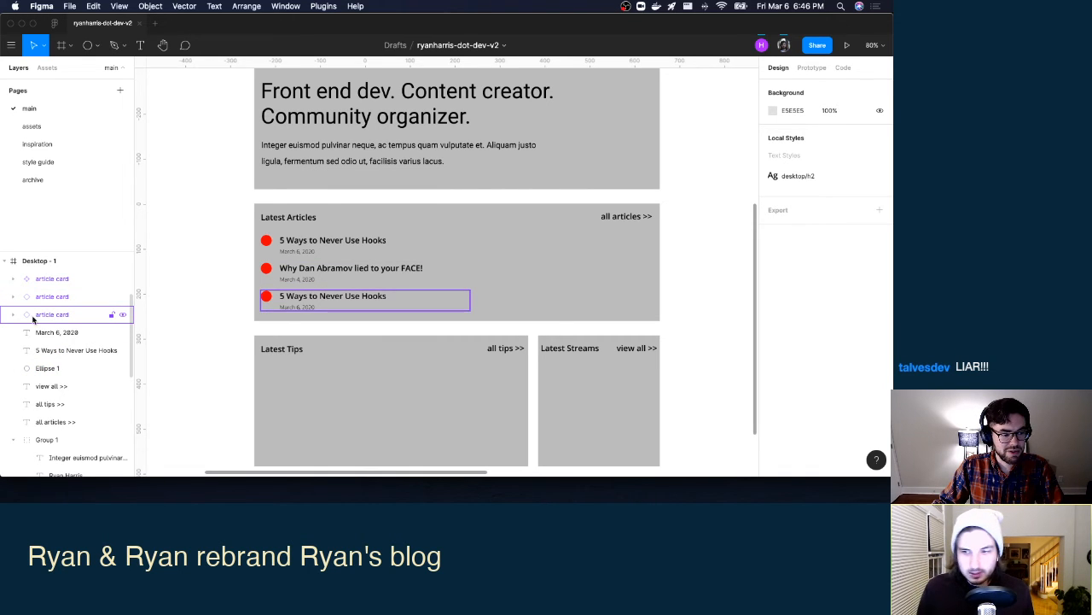
click(15, 314)
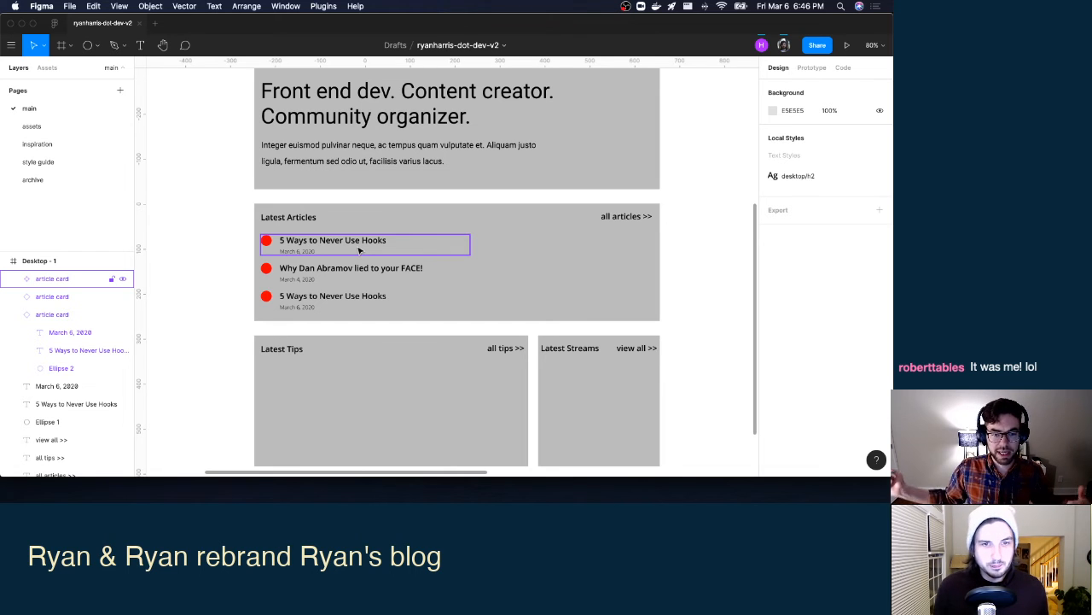
click(11, 279)
click(69, 296)
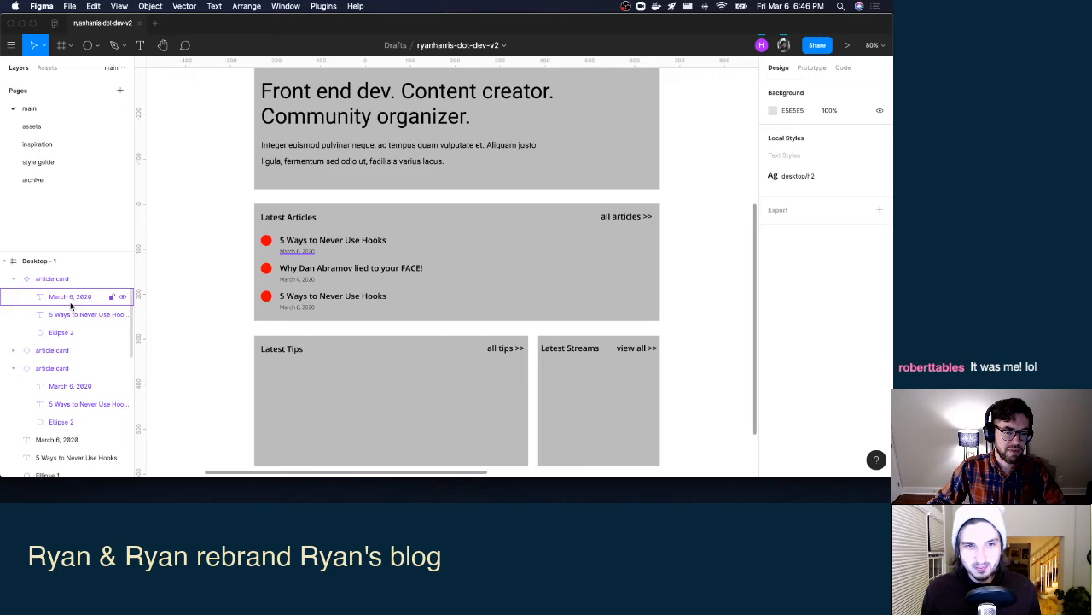
click(75, 314)
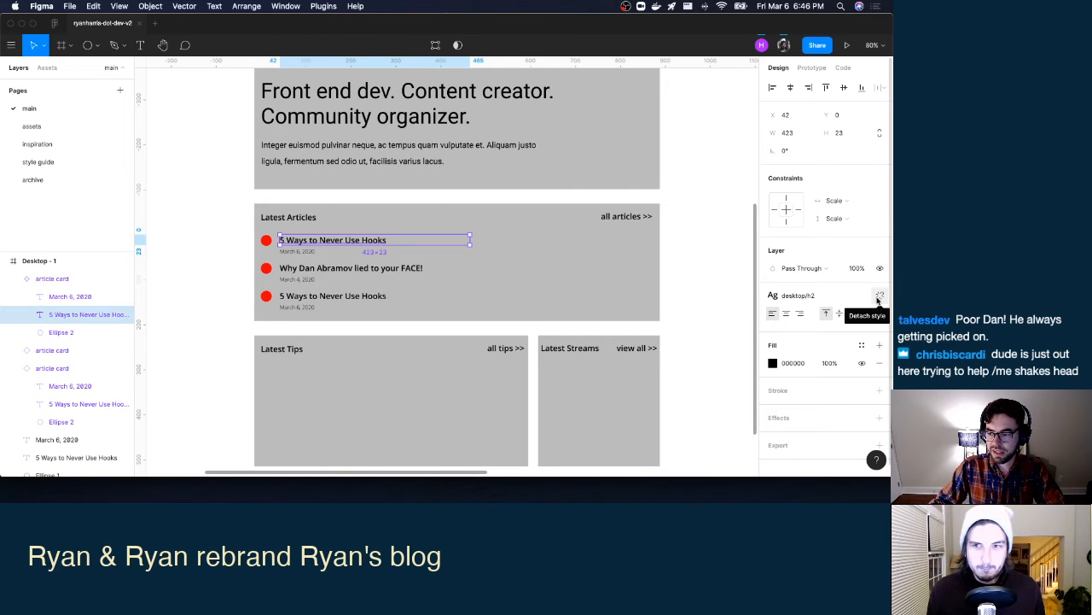
click(880, 296)
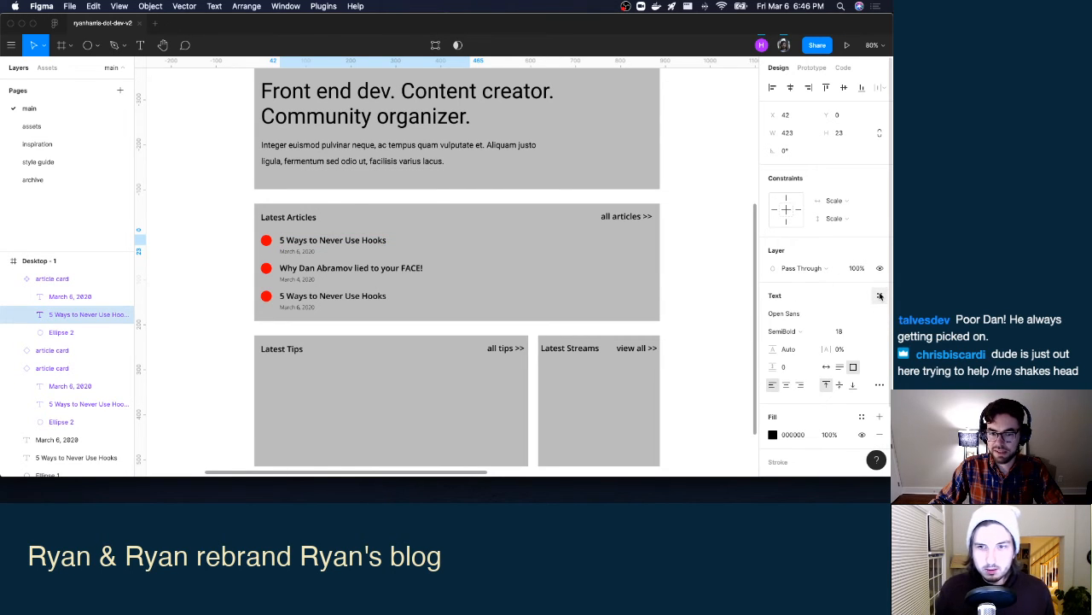
Try the Light font weight on the master article card's title and undo that change.
click(806, 331)
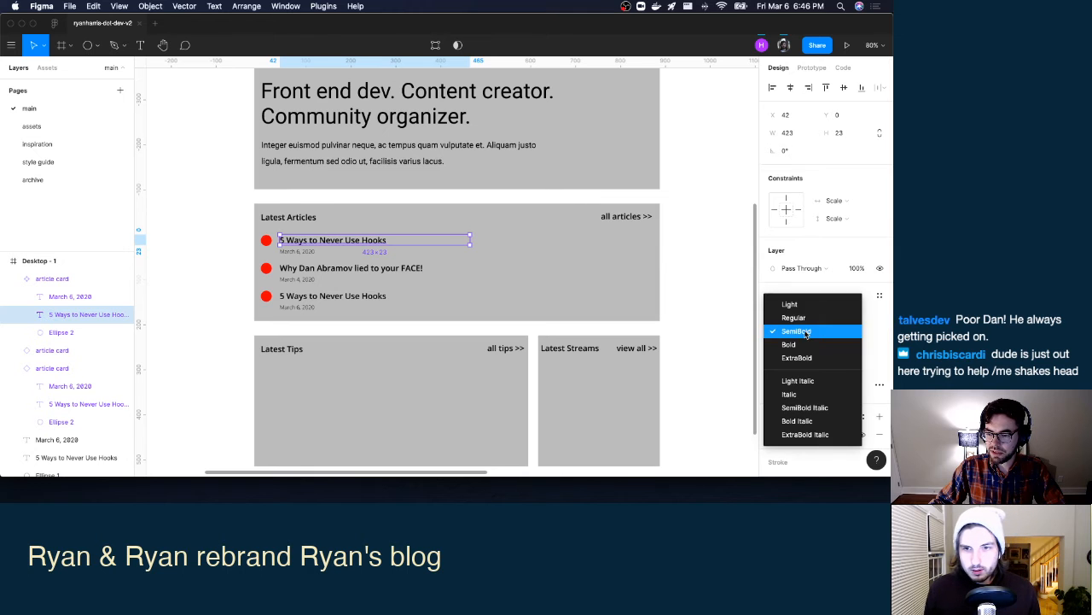
click(806, 304)
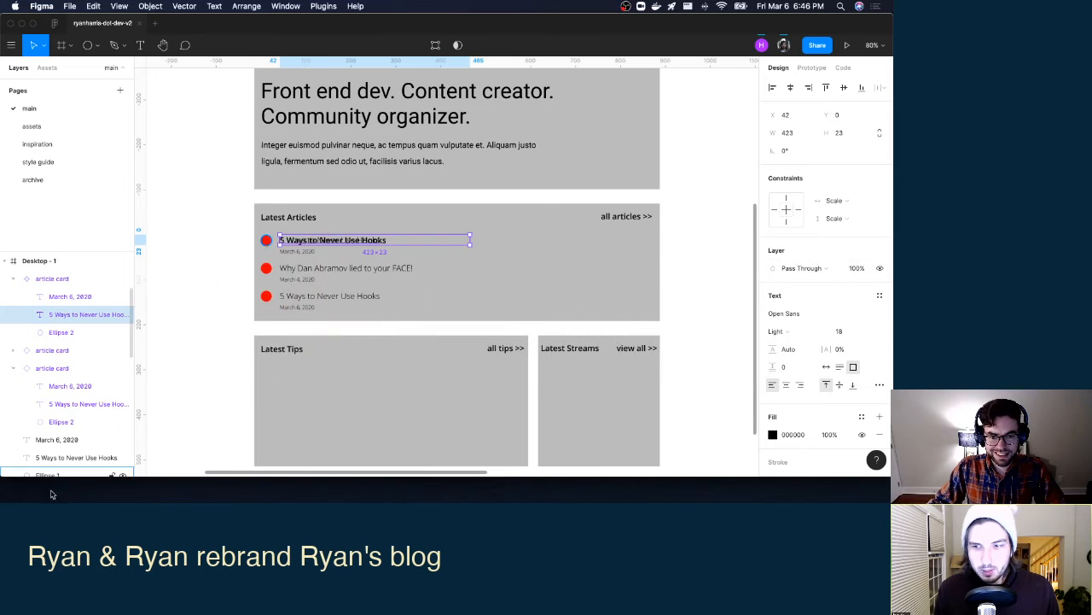
key(super+z)
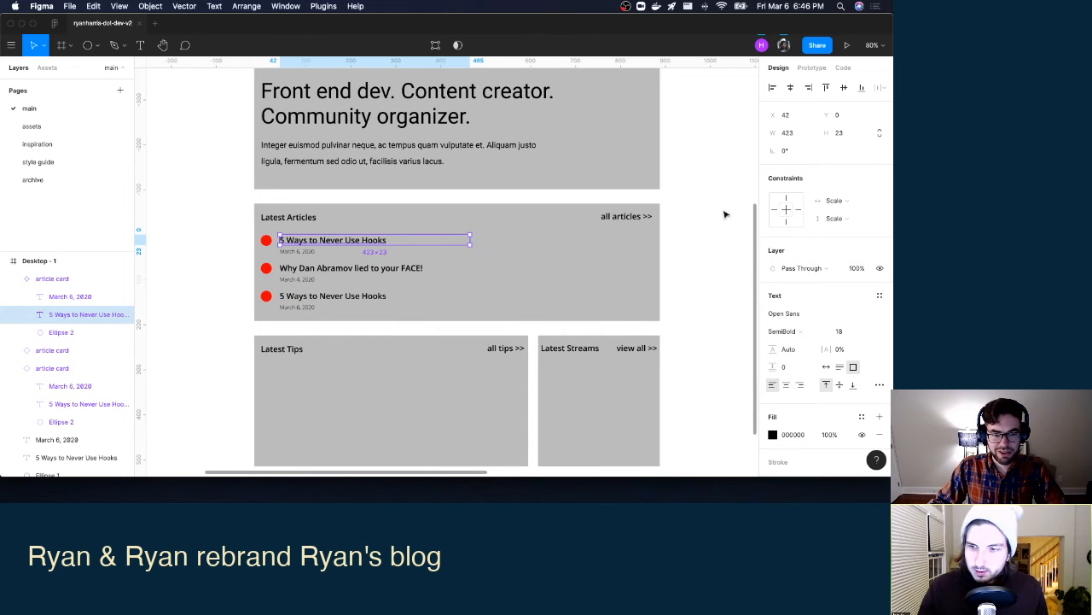
click(705, 346)
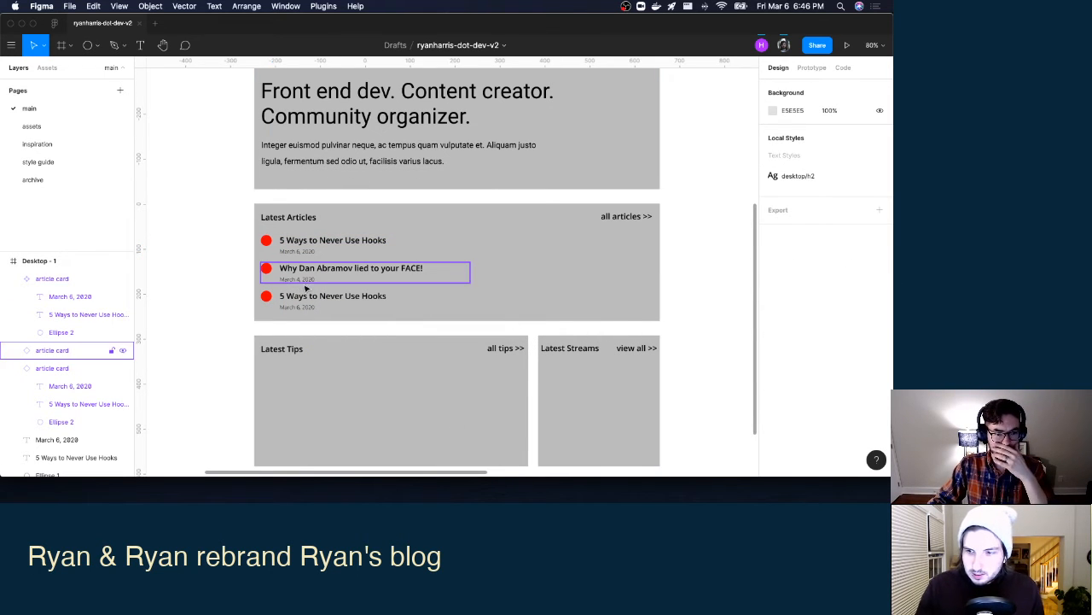
Replace the third article card's title with "Why", the person's name and "hates party cats".
click(11, 280)
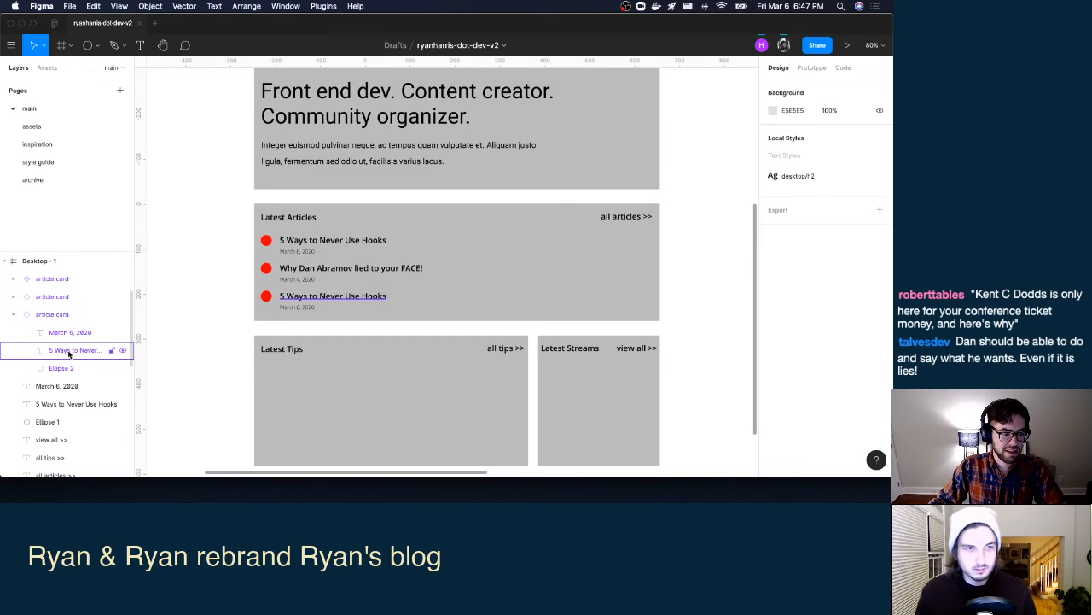
click(370, 302)
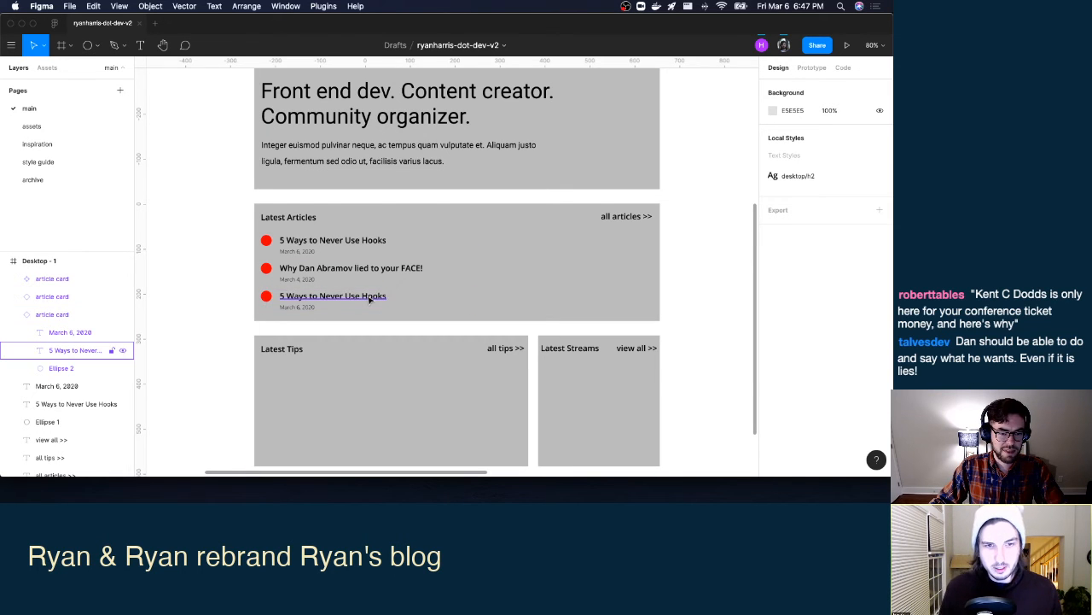
double_click(369, 297)
double_click(369, 297)
text(Why Chris Biscard)
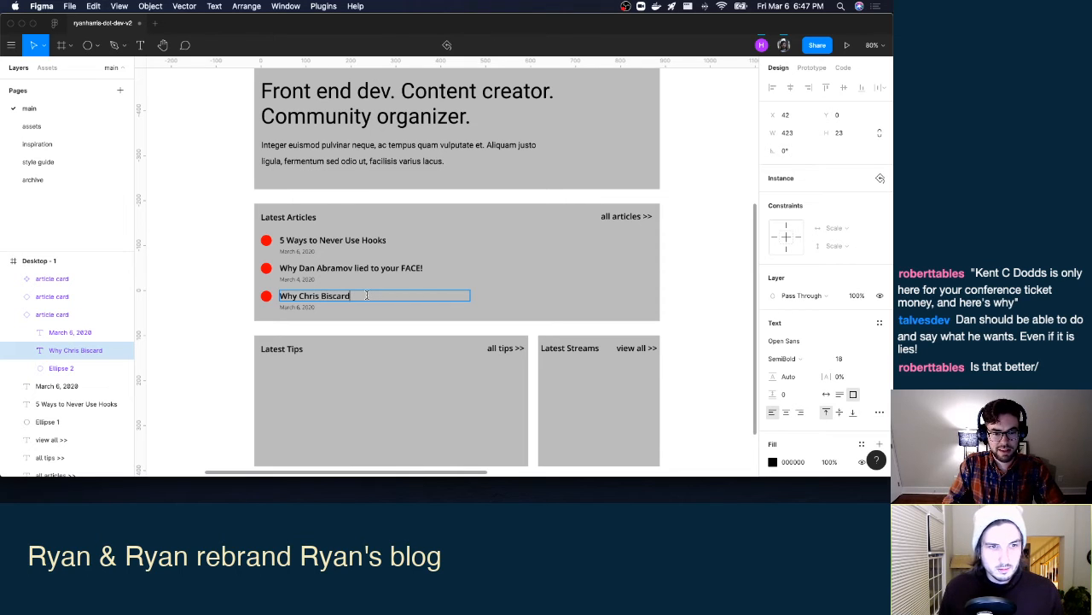
text( hates party cats)
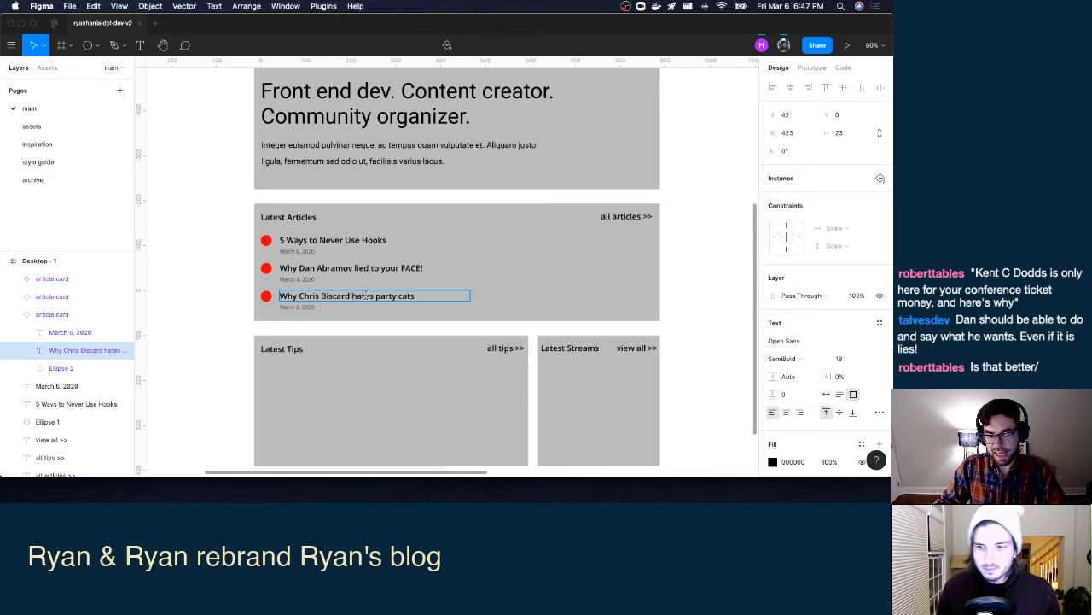
Change the date on the third article card to March 2, 2020.
double_click(289, 308)
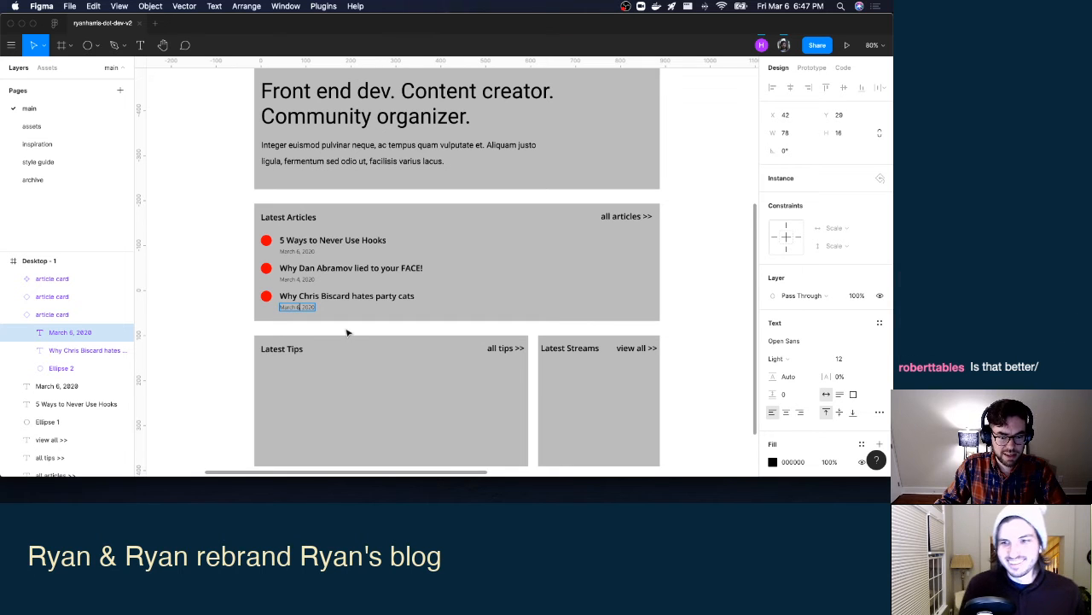
key(BackSpace)
text(2)
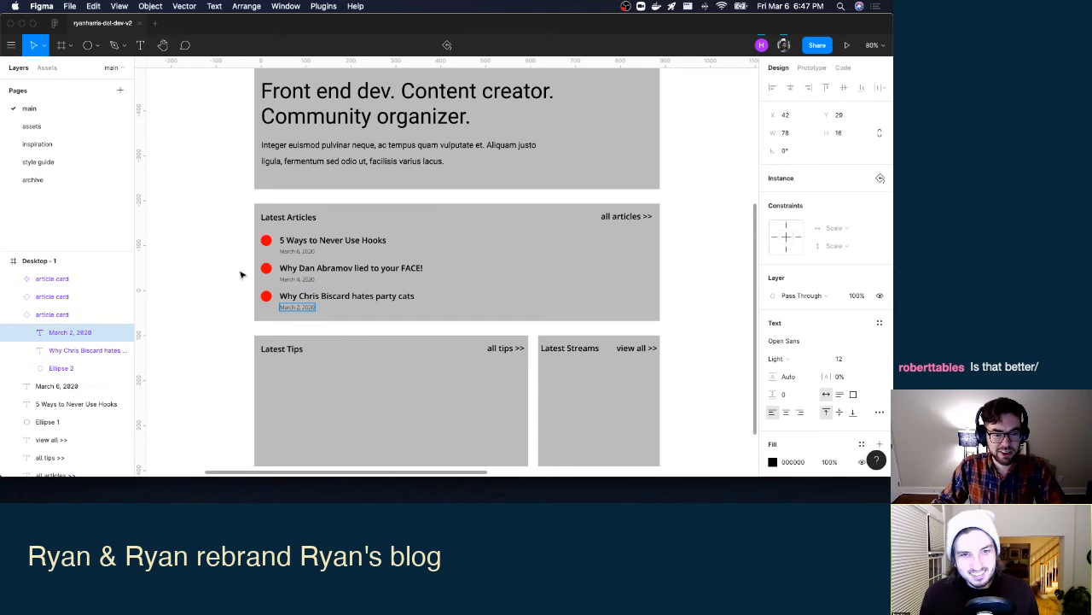
click(205, 260)
click(205, 260)
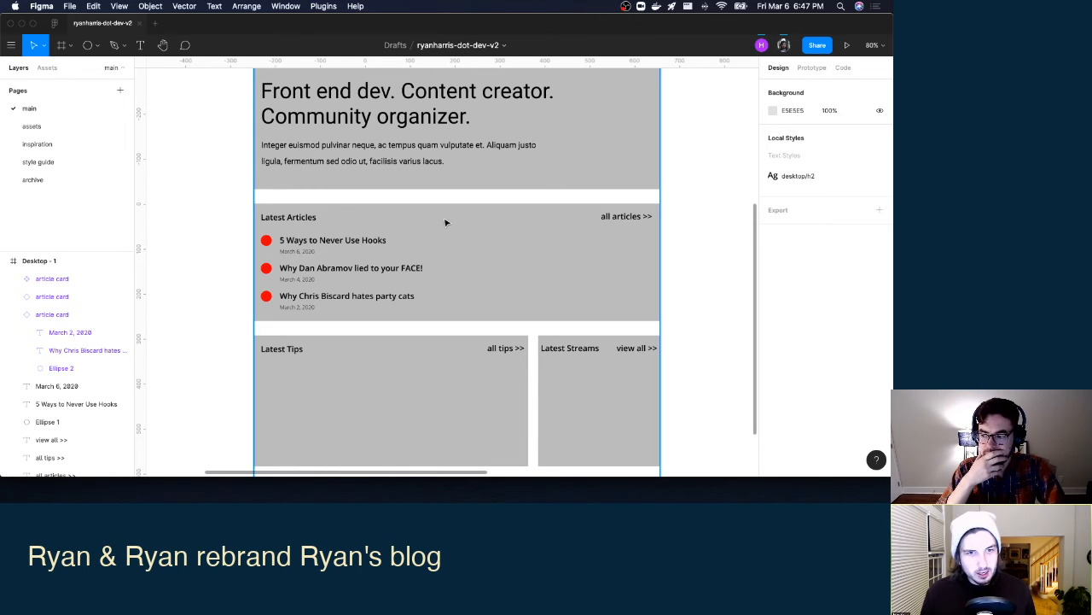
Try to reposition the title text inside the third article card instance.
click(303, 272)
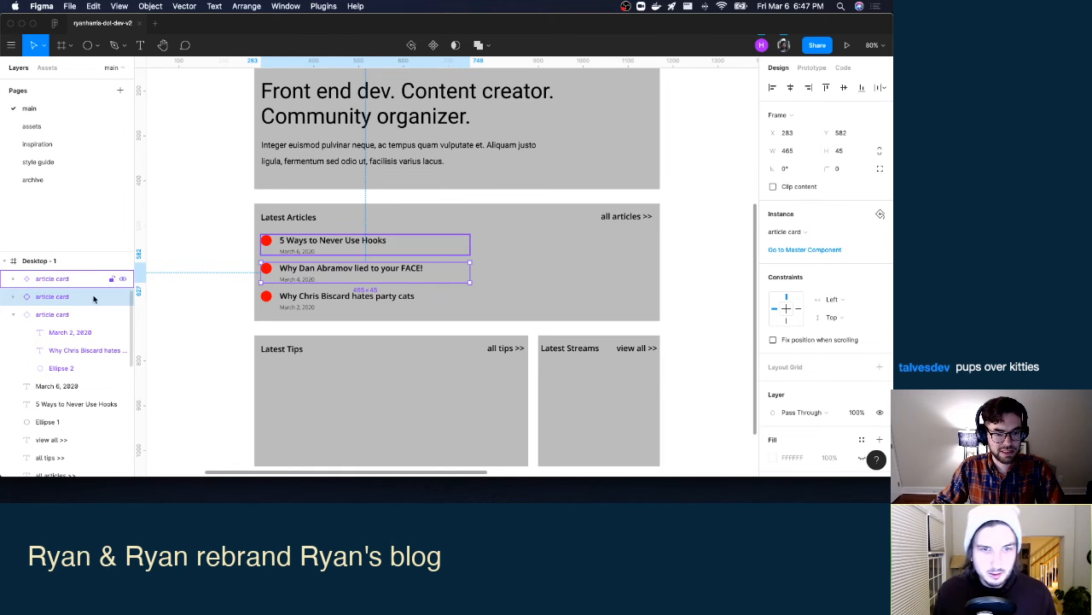
click(73, 350)
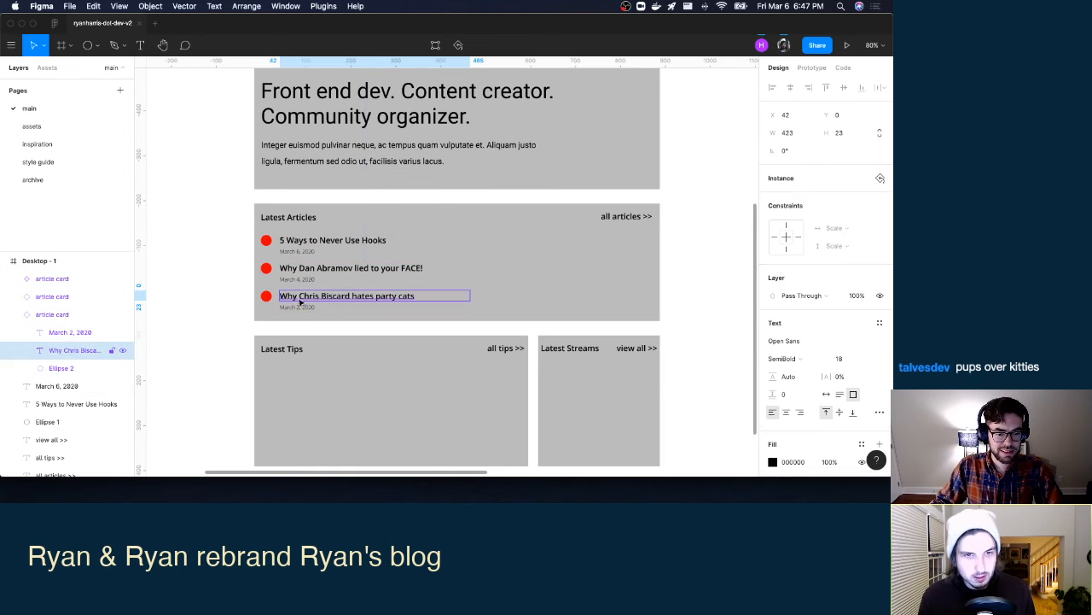
drag(303, 300, 348, 293)
key(super+z)
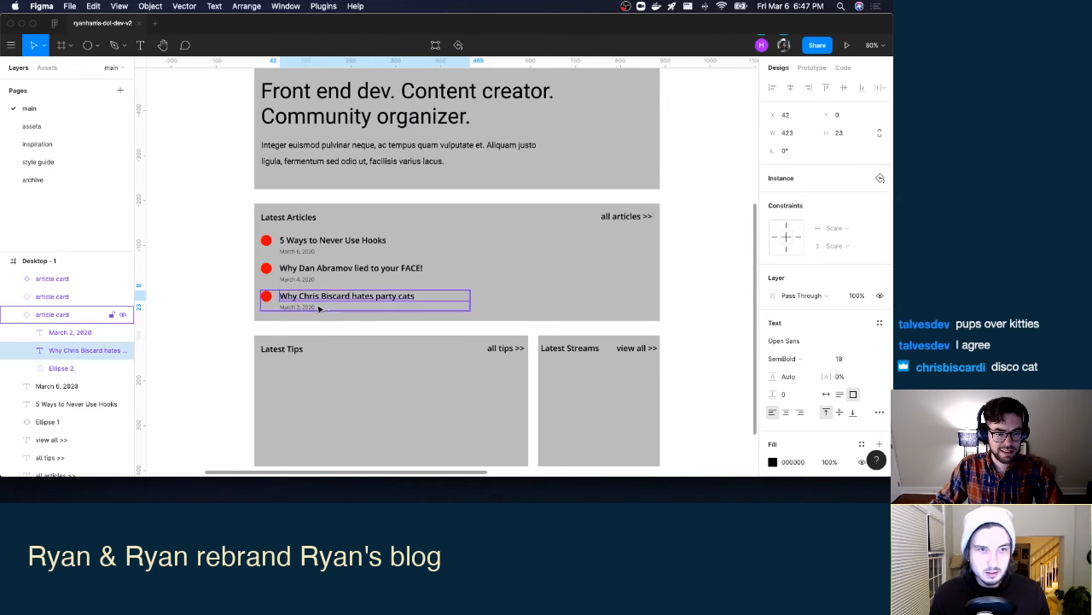
double_click(284, 295)
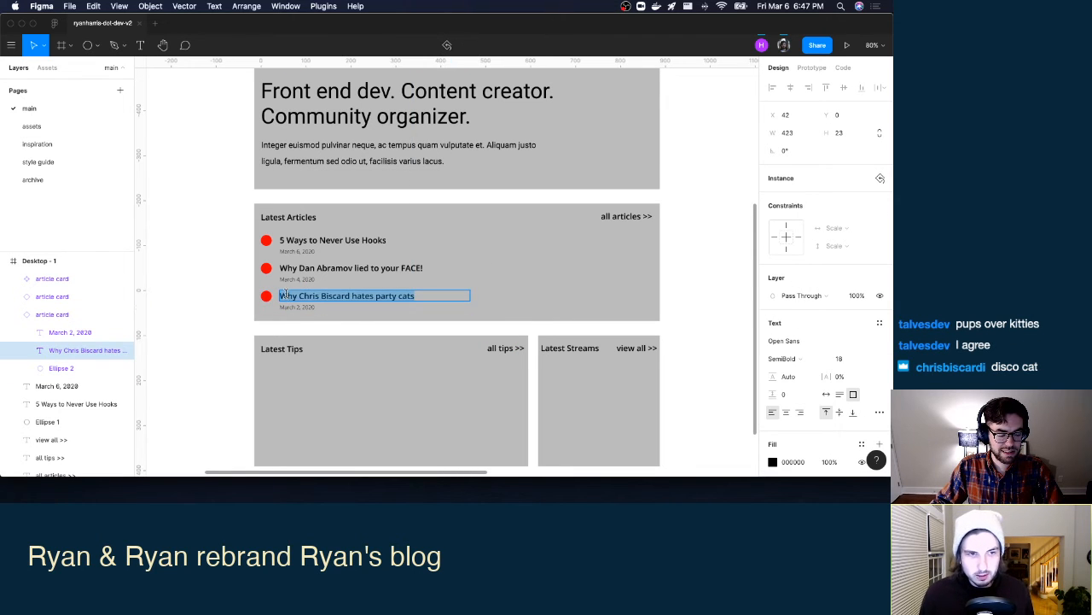
key(Escape)
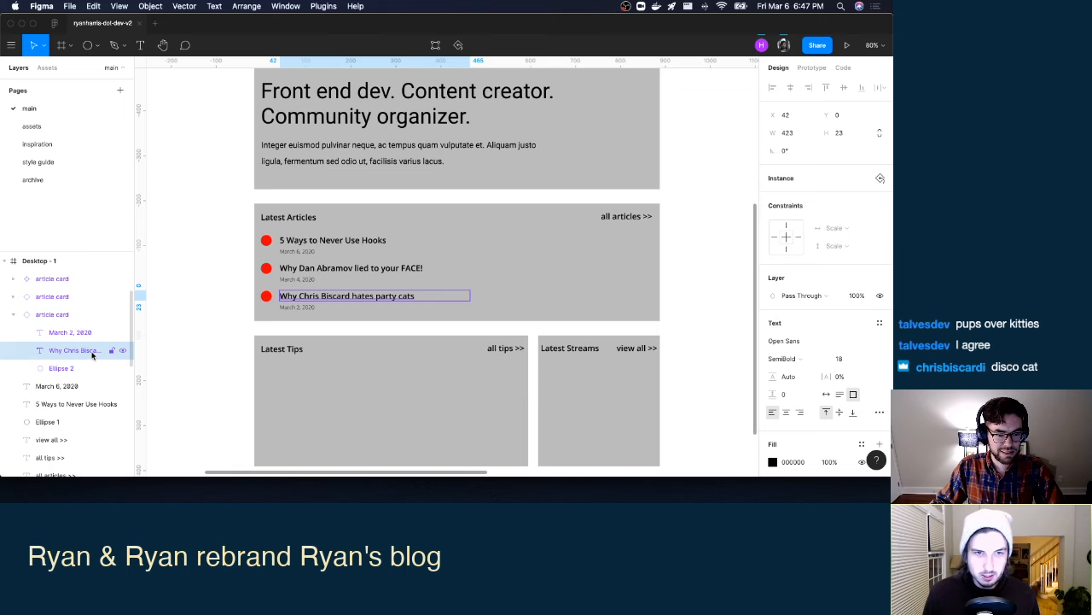
key(Right)
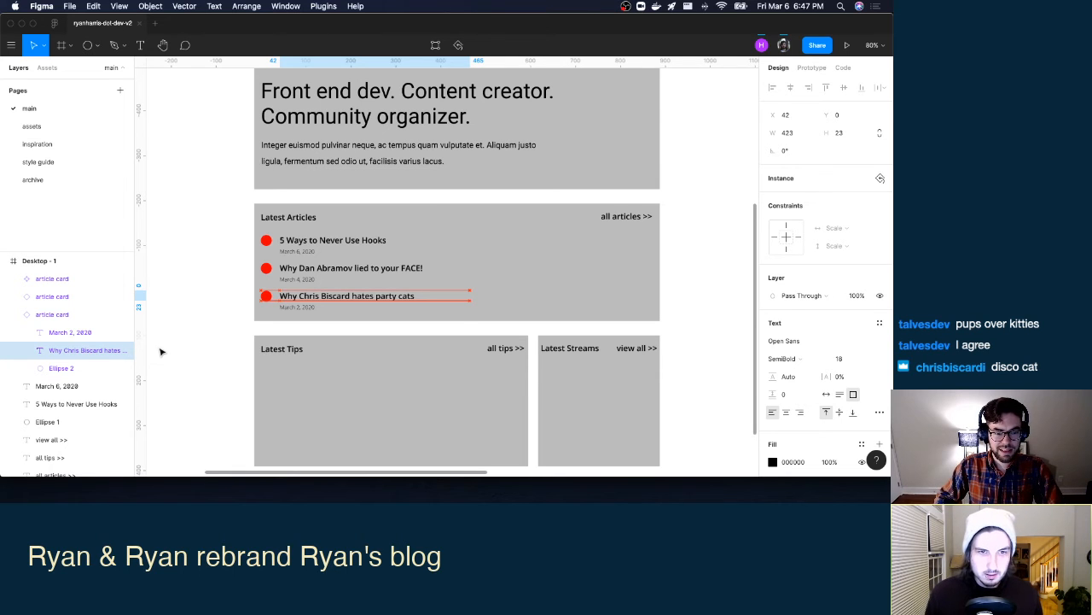
key(Right)
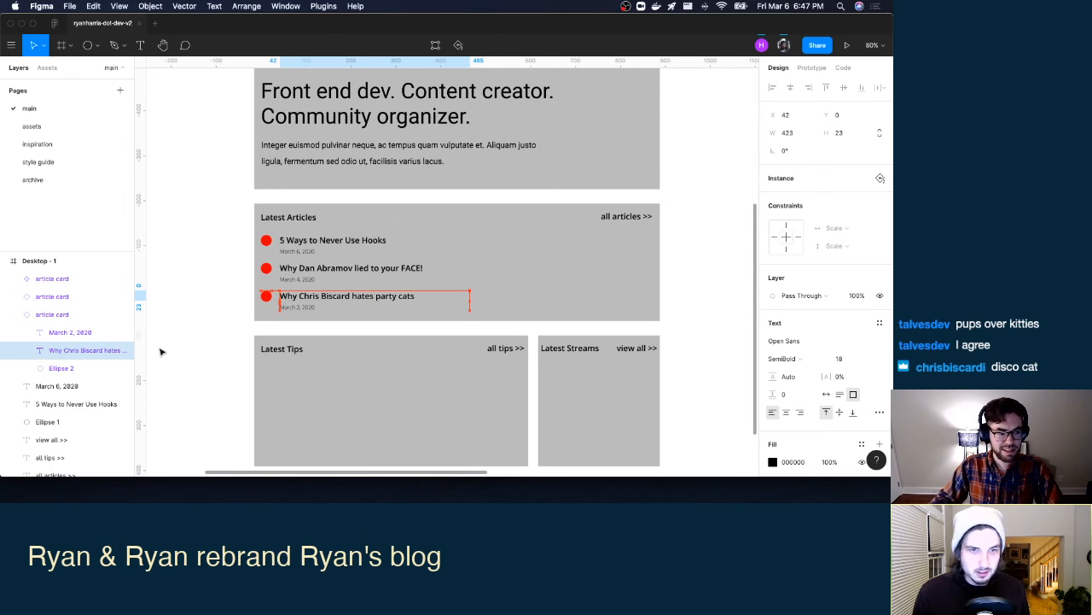
Nudge the master article card up to Y 519.
click(54, 280)
key(Up)
key(Up)
key(Up)
key(Up)
key(Up)
key(Up)
key(Up)
key(Up)
key(Up)
key(Up)
key(Up)
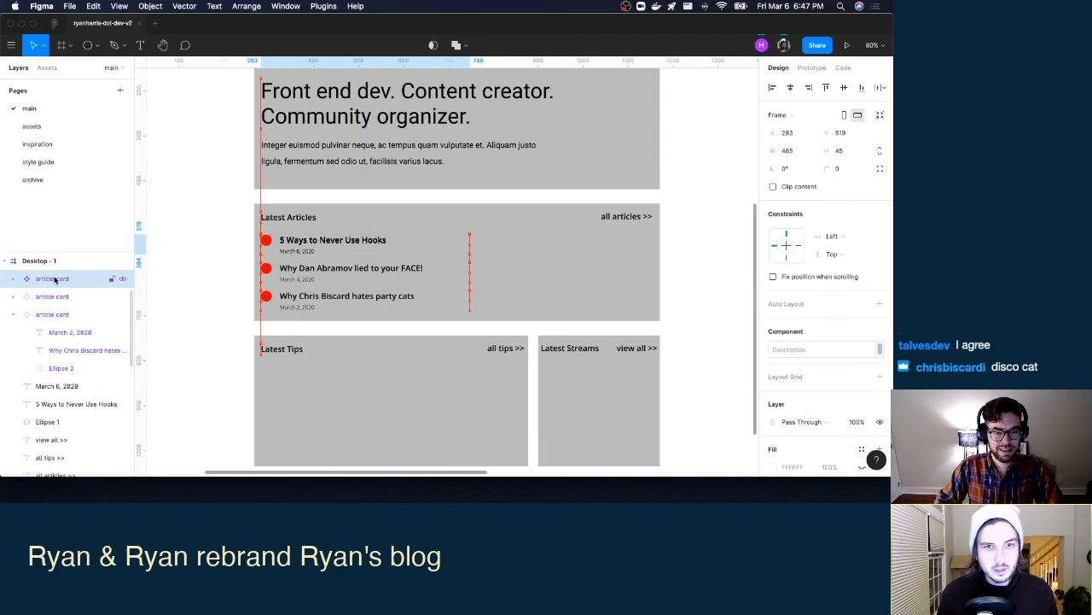
Nudge the master article card up to Y 498 to reveal what lies beneath it.
key(Up)
key(Up)
key(Up)
key(Up)
key(Up)
key(Up)
key(Up)
key(Up)
key(Up)
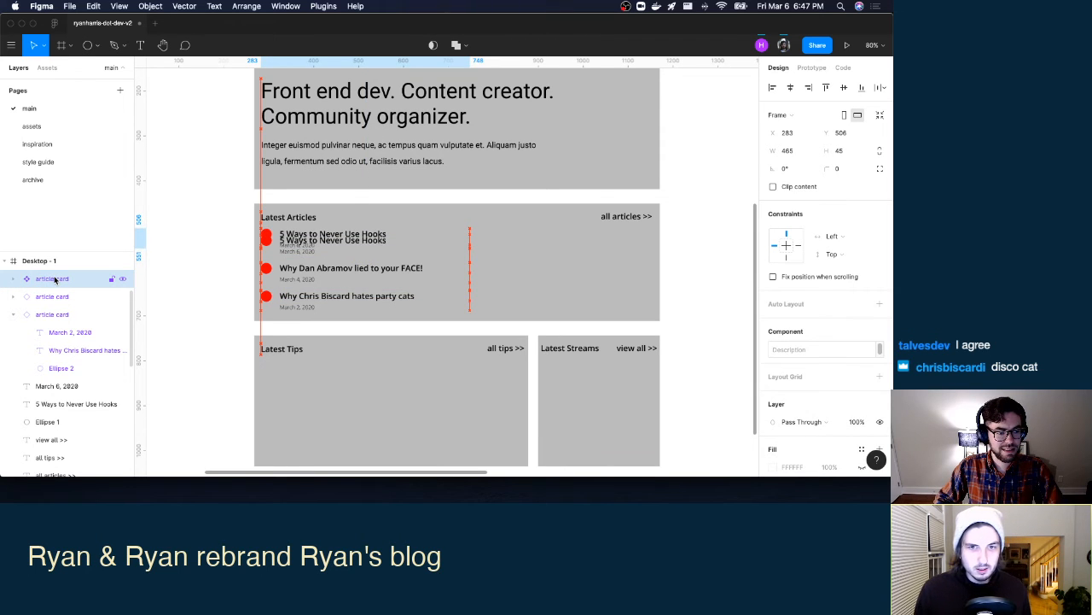
key(Up)
key(Up)
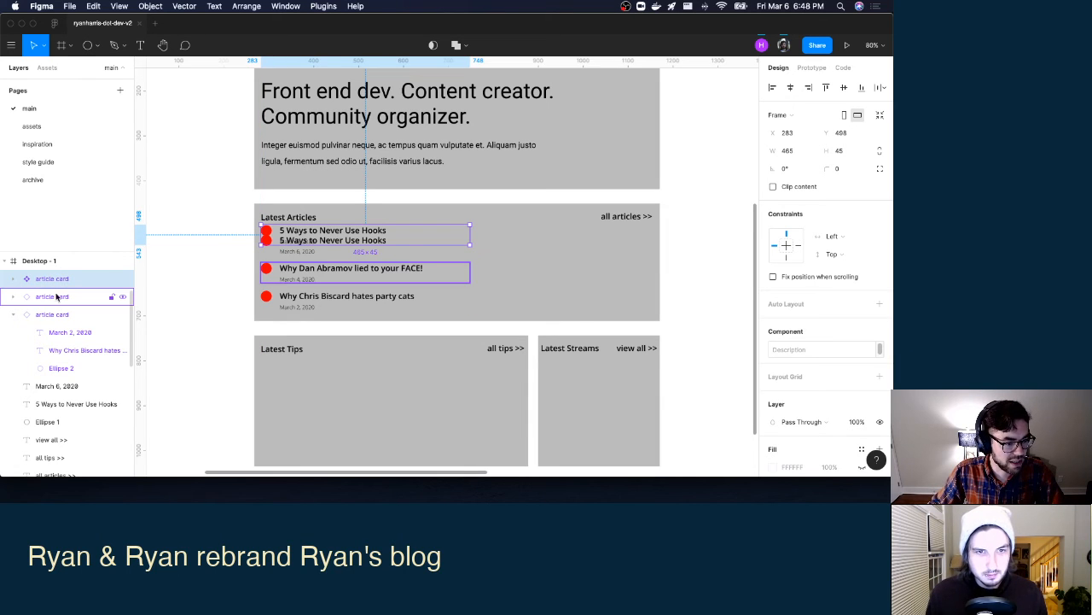
Move the master article card back down to Y 520 and expand its layers.
drag(374, 227, 375, 236)
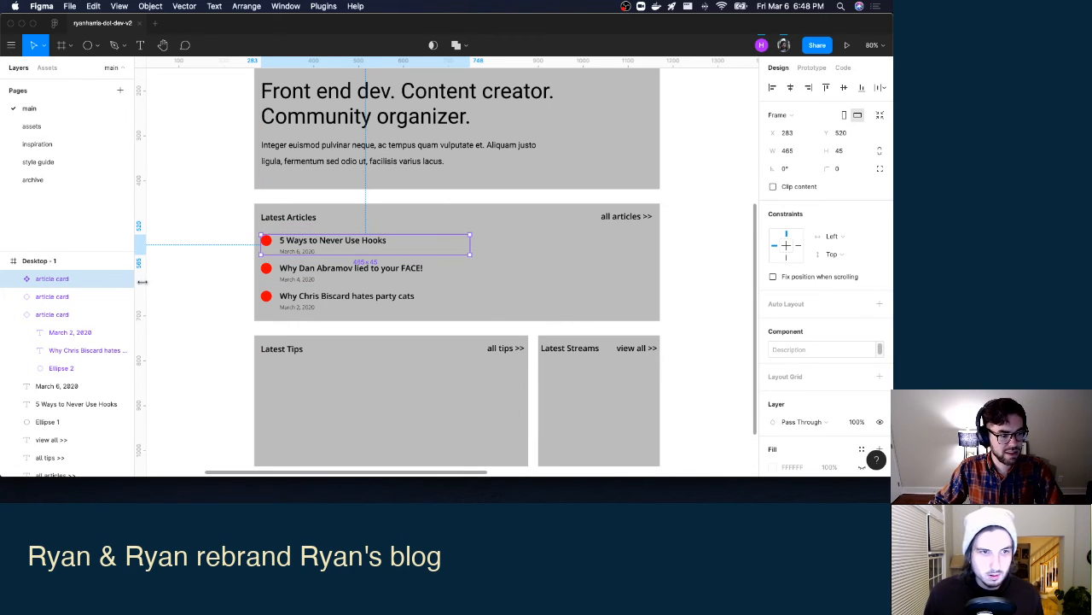
click(13, 279)
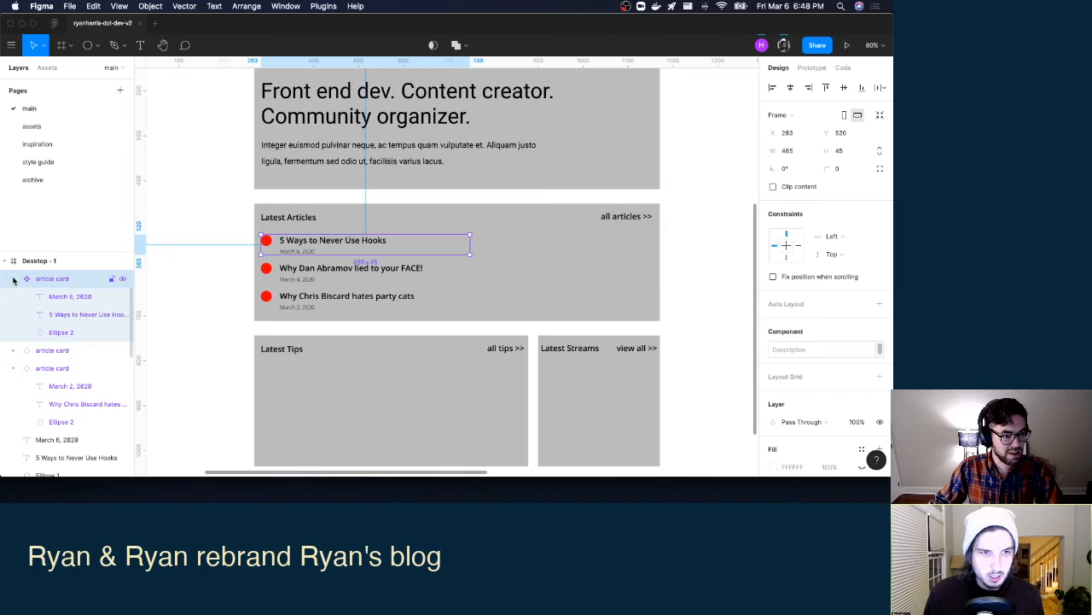
click(200, 293)
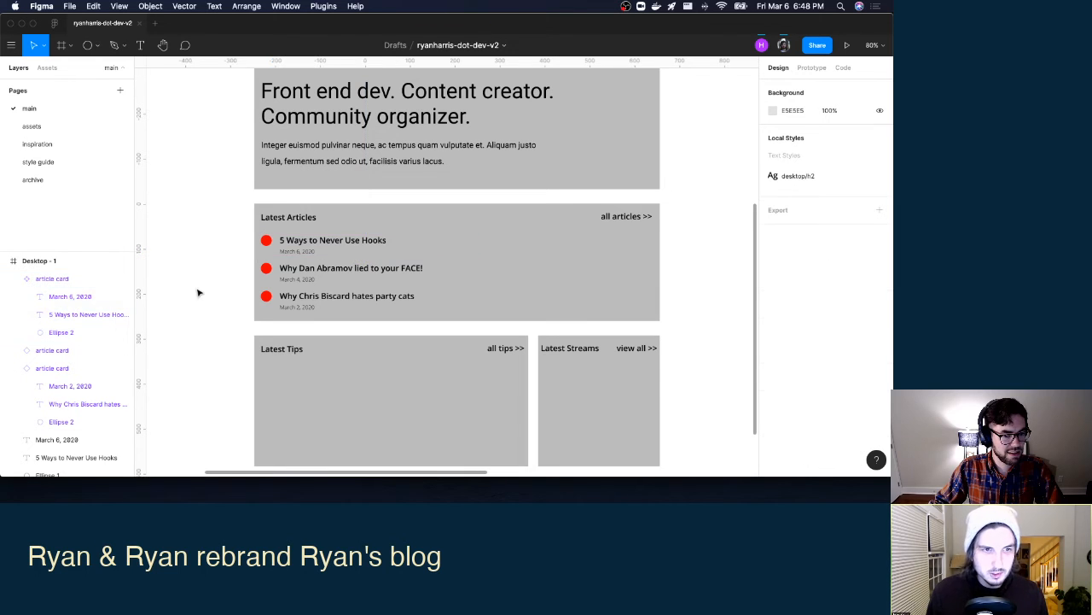
click(56, 285)
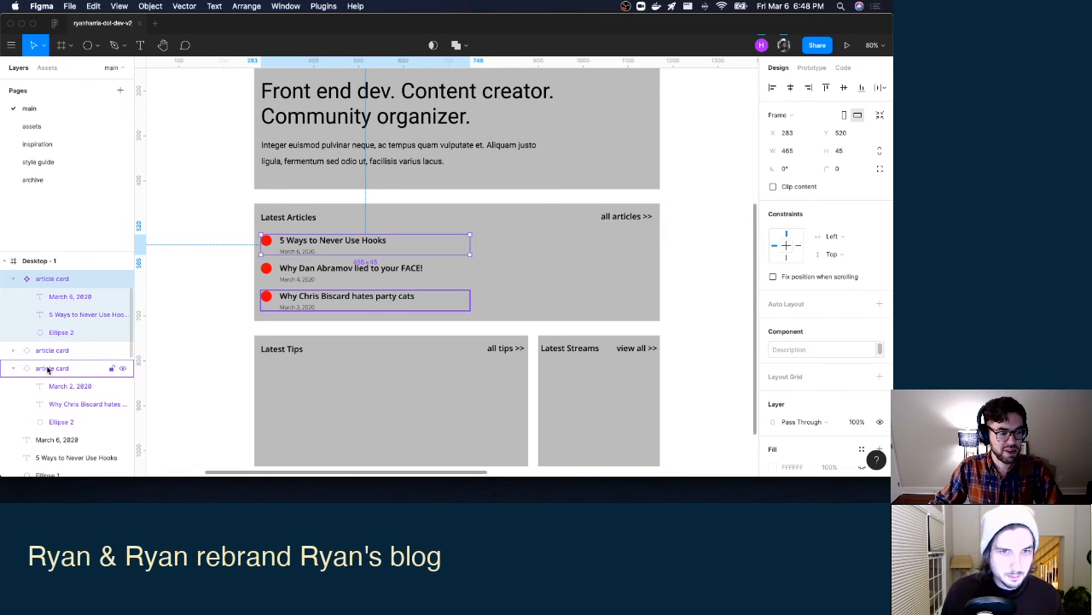
Look through the layer list, clear the selection and collapse Frame 1.
scroll(51, 365, down, 2)
scroll(51, 365, up, 5)
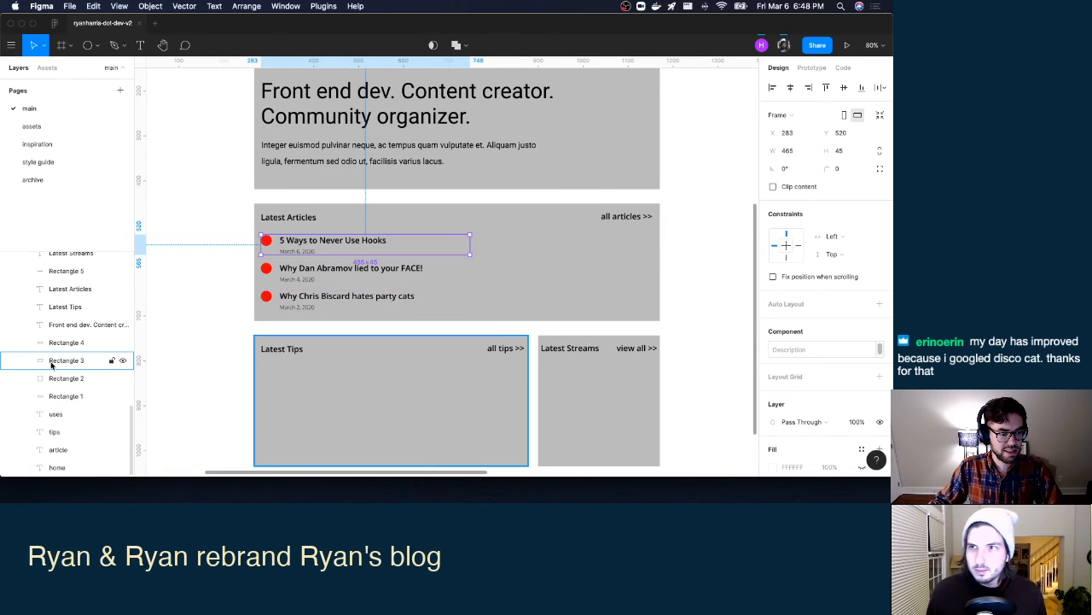
scroll(52, 365, down, 5)
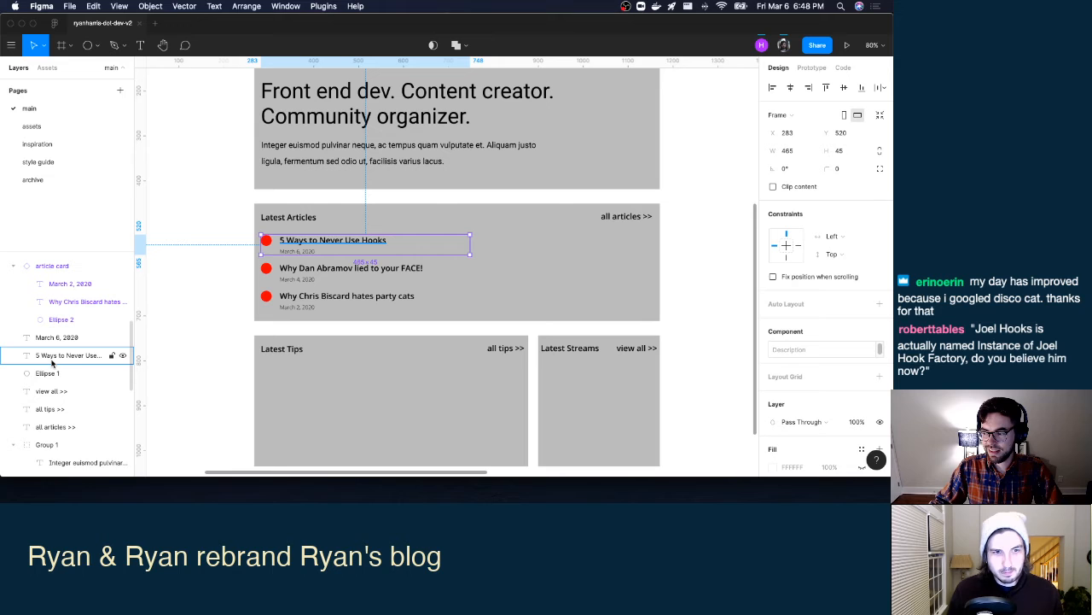
scroll(72, 286, up, 5)
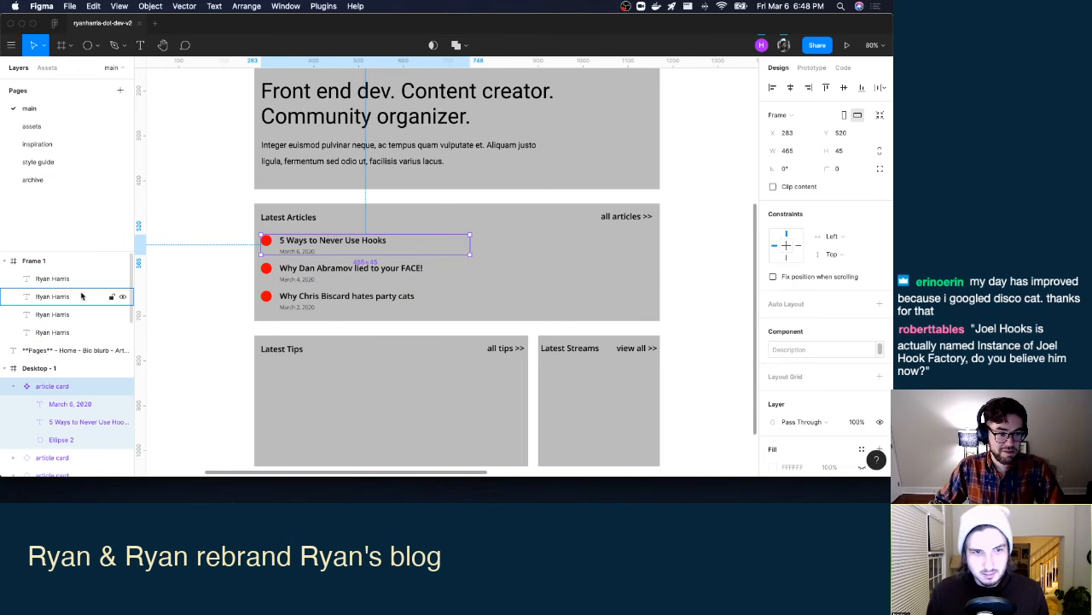
click(197, 263)
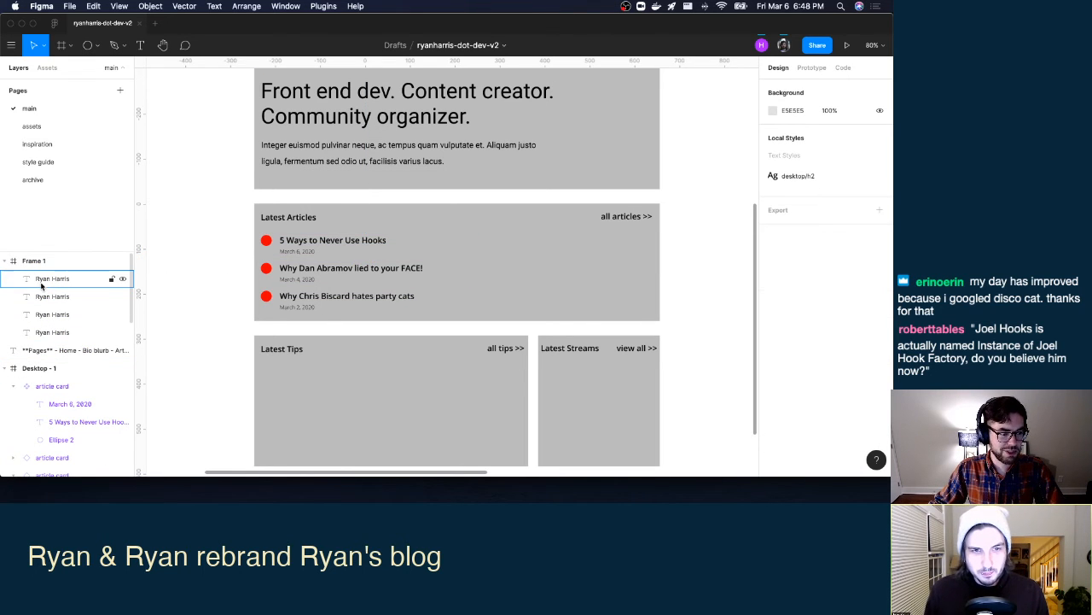
click(5, 261)
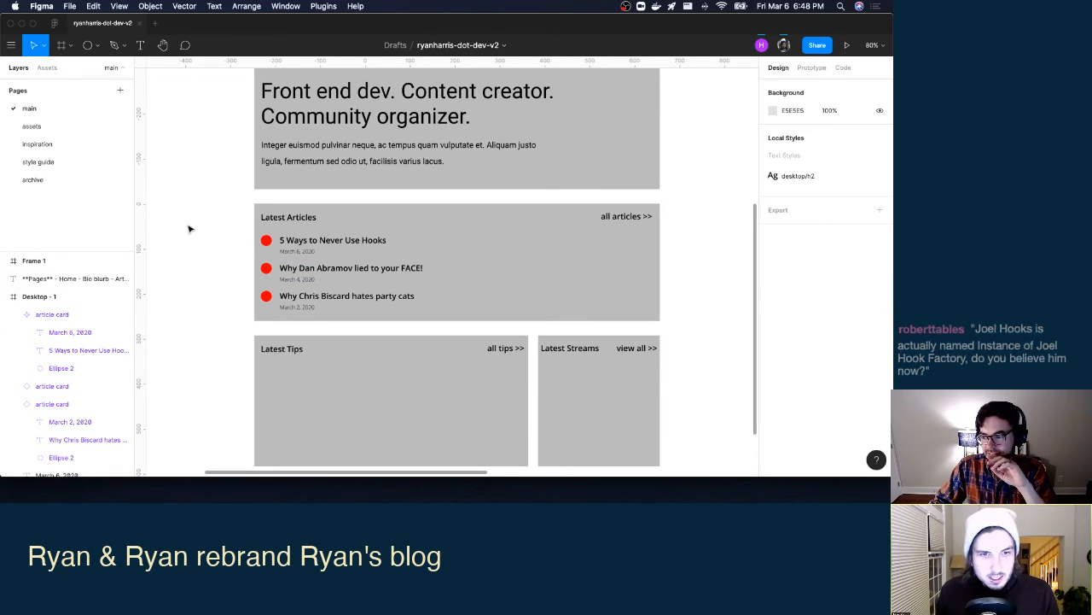
Review the whole homepage mockup from its header down to the footer.
scroll(204, 212, down, 2)
scroll(203, 212, down, 3)
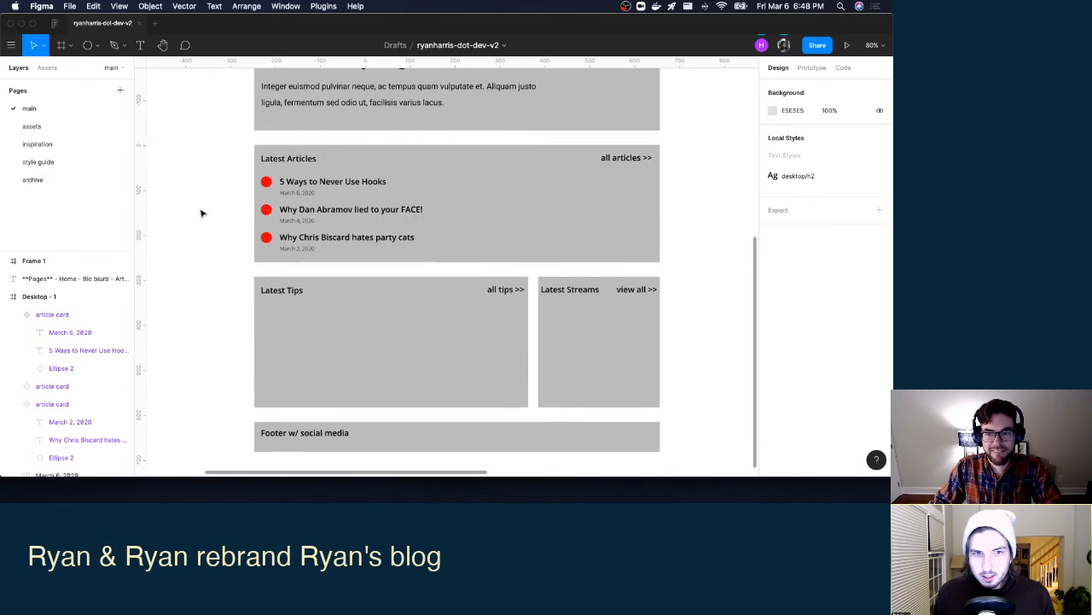
scroll(202, 160, down, 2)
scroll(201, 160, down, 2)
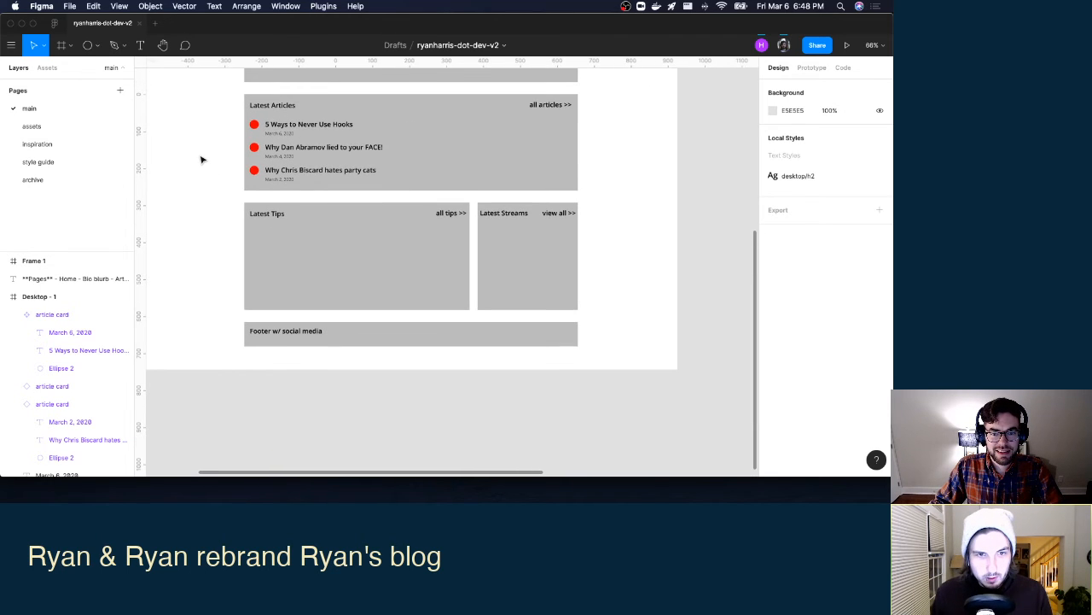
scroll(201, 160, up, 3)
scroll(202, 160, down, 2)
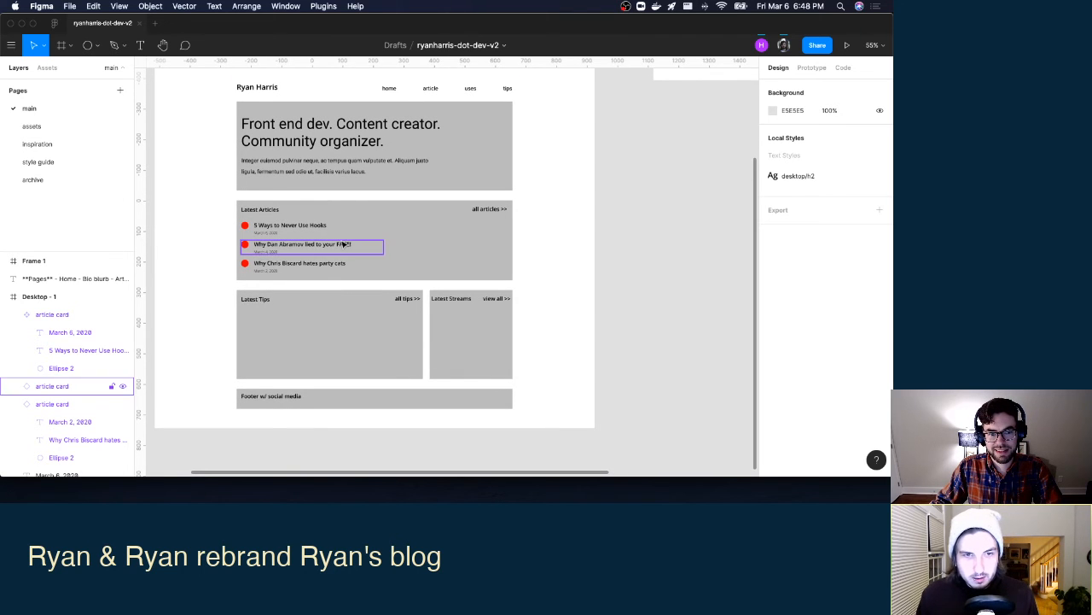
scroll(181, 101, up, 1)
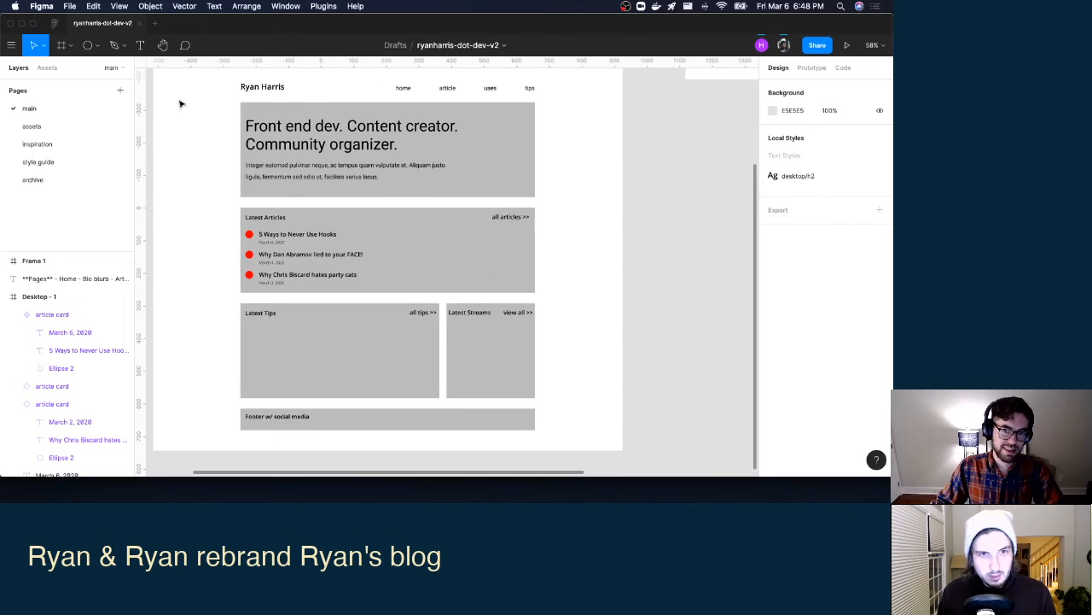
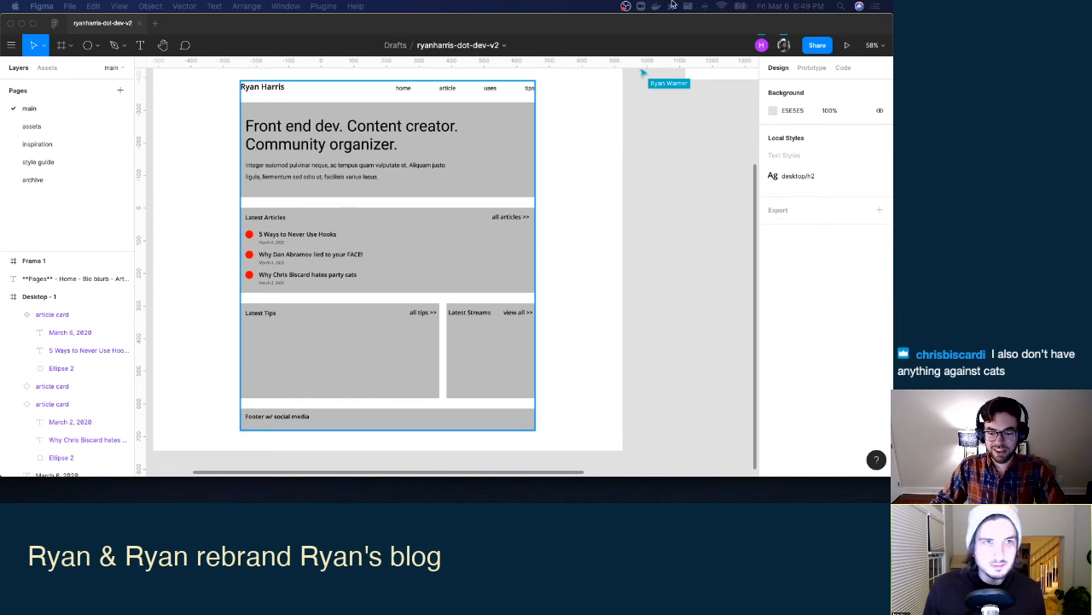
Switch to Chrome and open a new browser tab.
key(ctrl+Up)
click(135, 142)
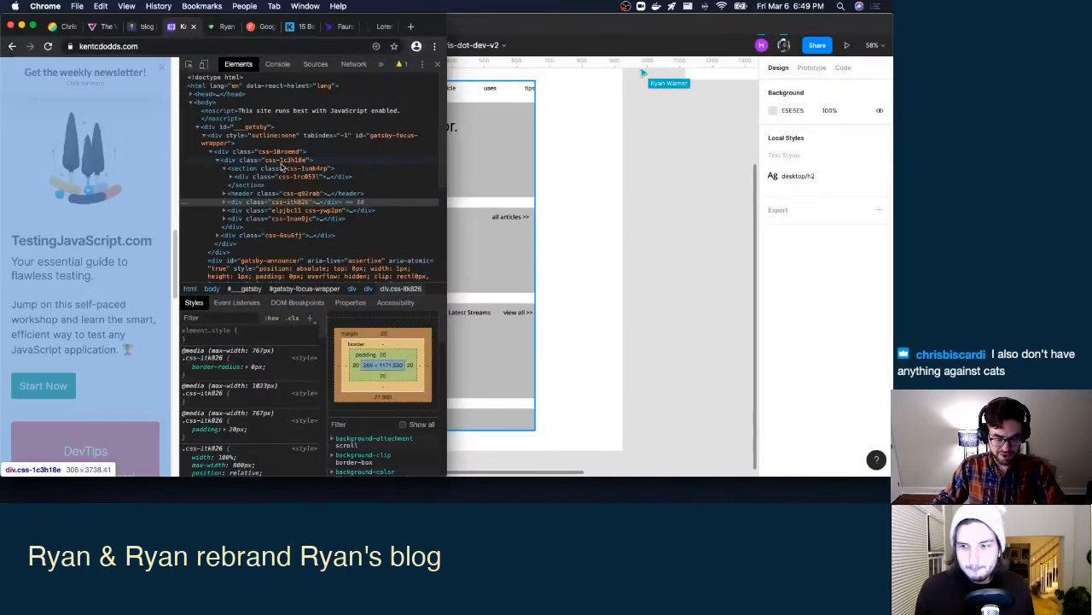
key(super+t)
text(!gi)
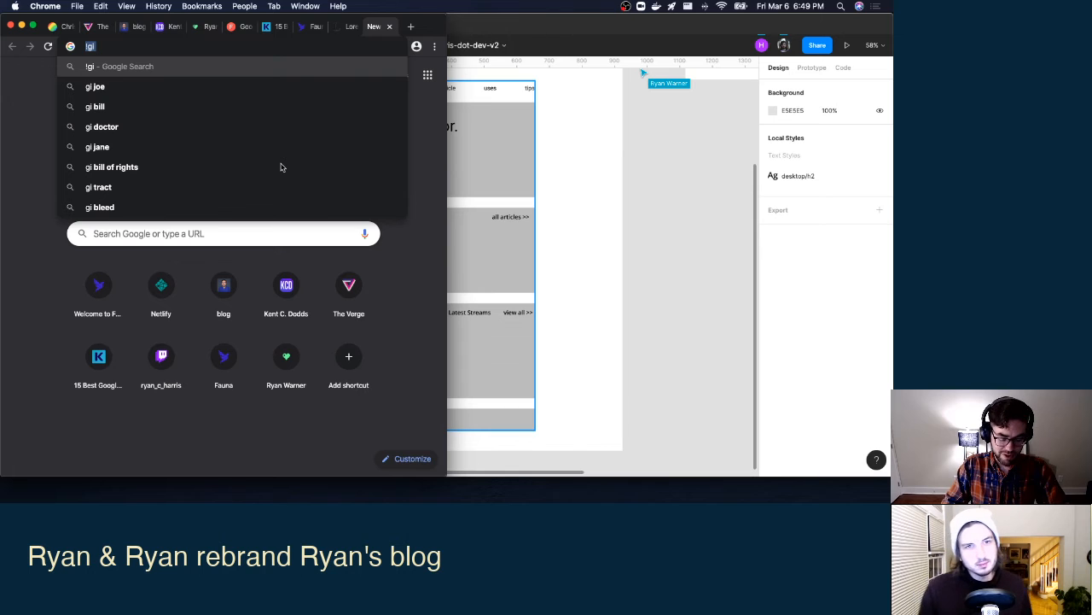
text(!)
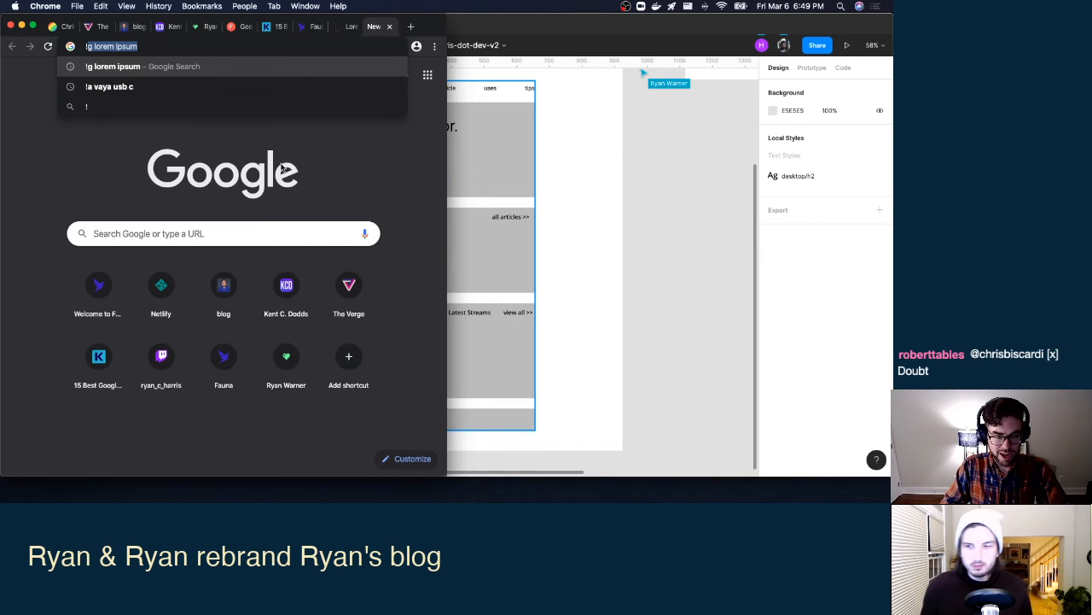
key(Escape)
Set Chrome's address bar search engine to DuckDuckGo in the browser settings and close the settings page.
key(super+comma)
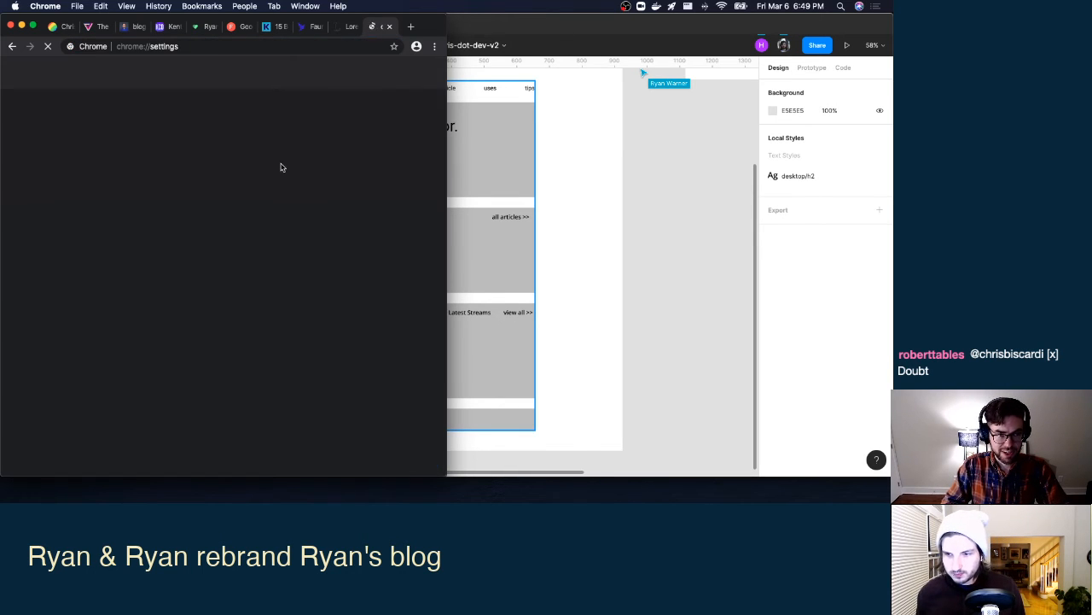
click(19, 73)
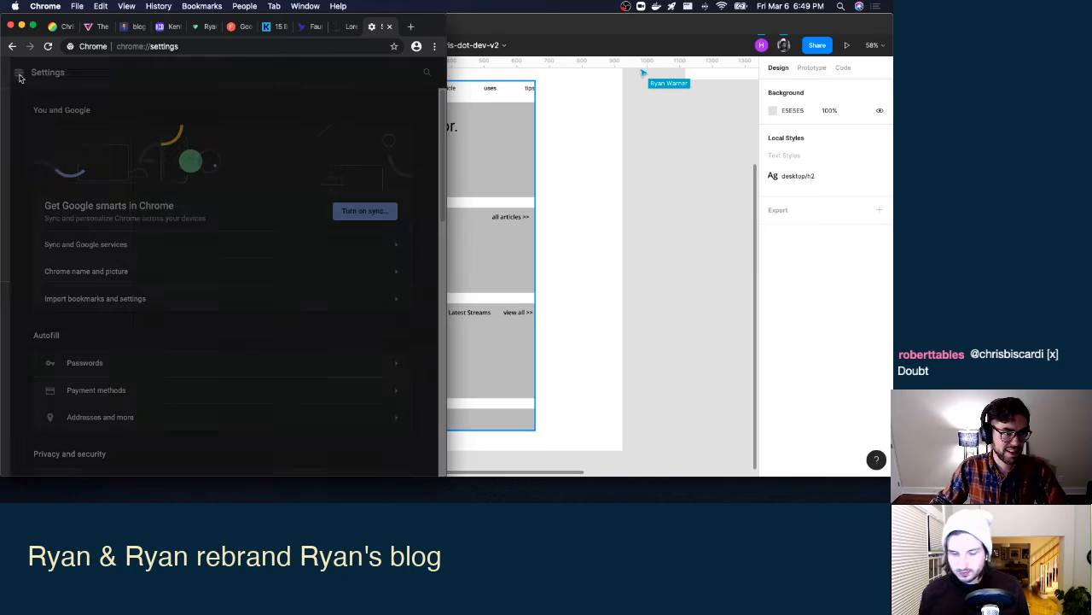
click(70, 191)
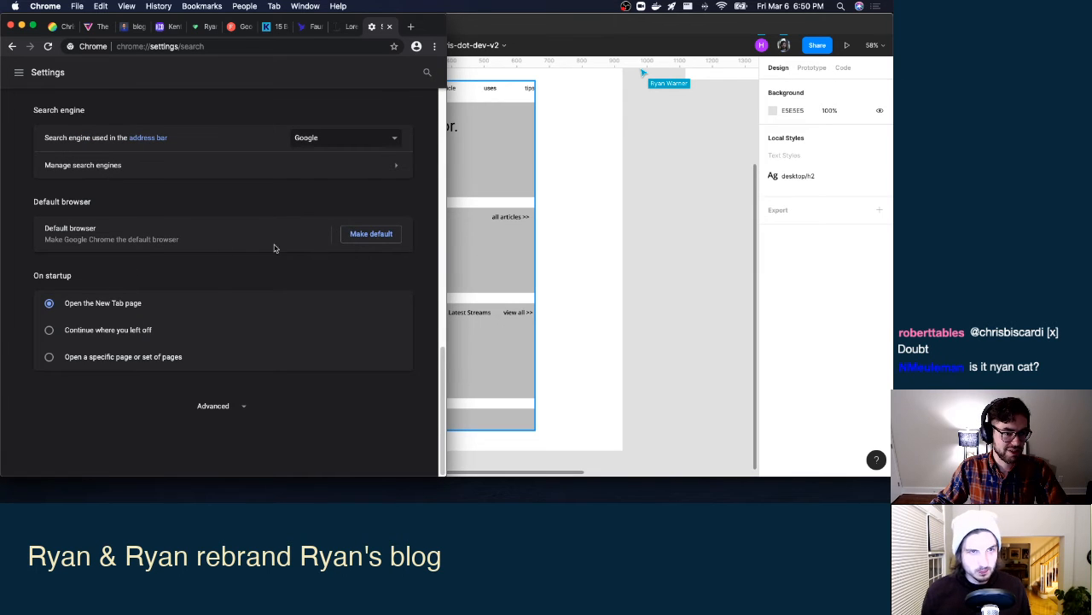
click(344, 139)
click(338, 167)
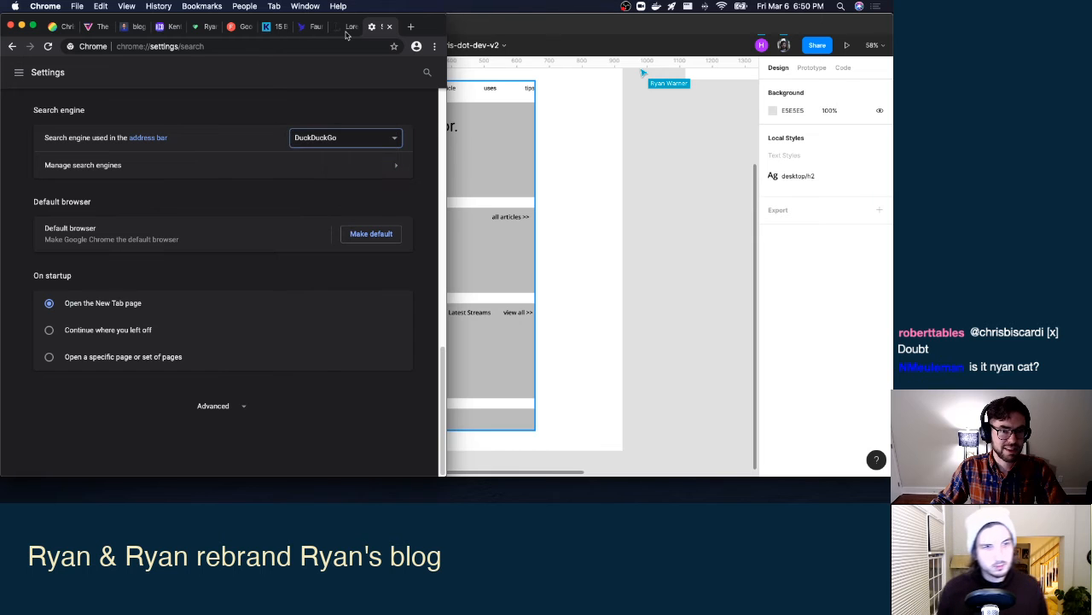
click(389, 27)
Search Google Images for "disco cat" from a new browser tab using the DuckDuckGo shortcut "!gi".
key(super+t)
text(!gi)
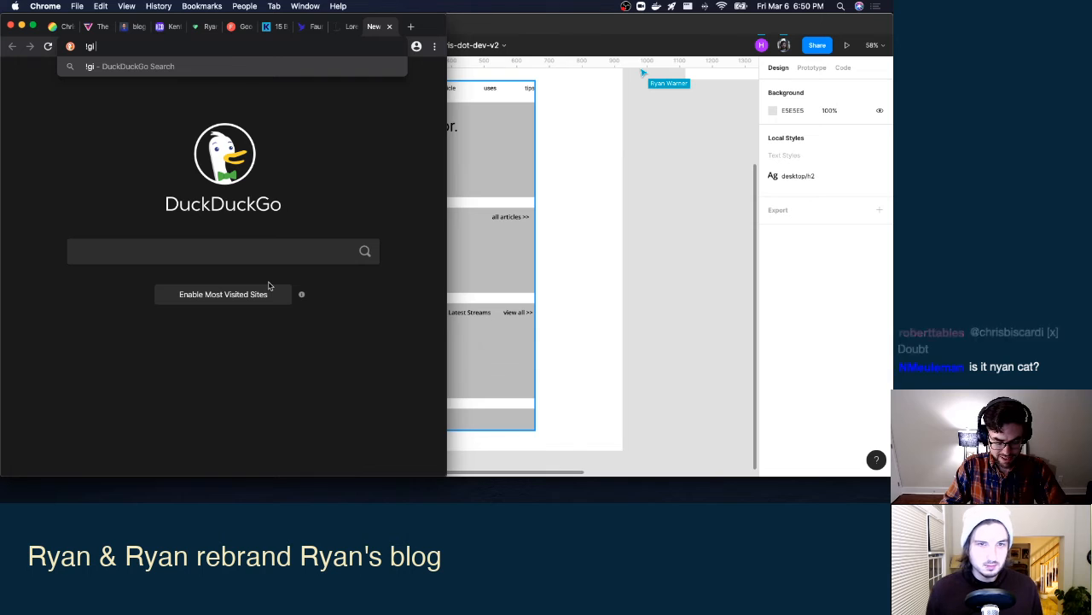
text( disco)
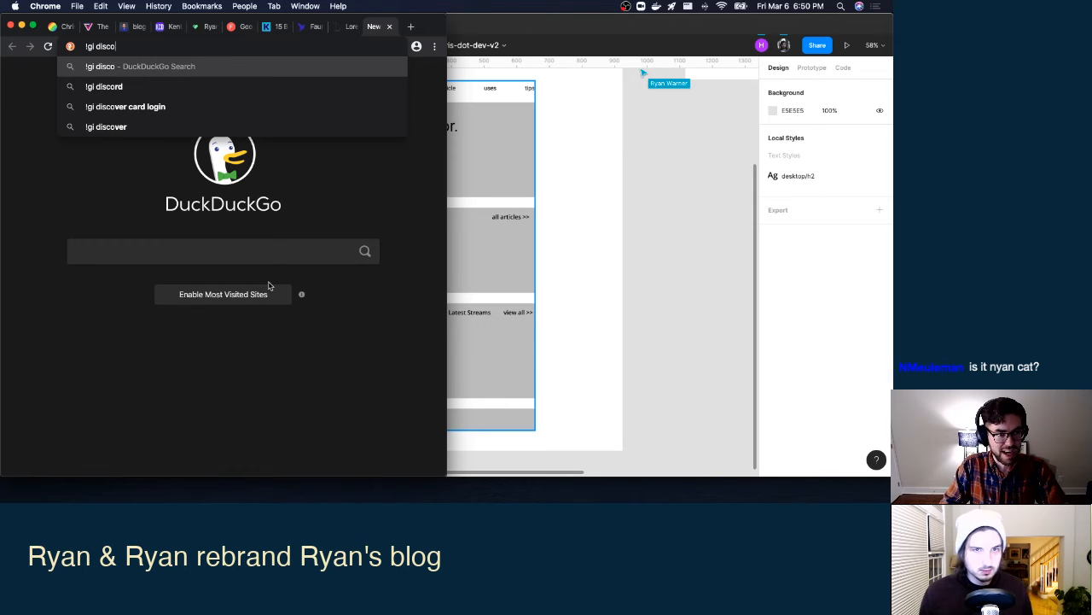
text( cat)
key(Return)
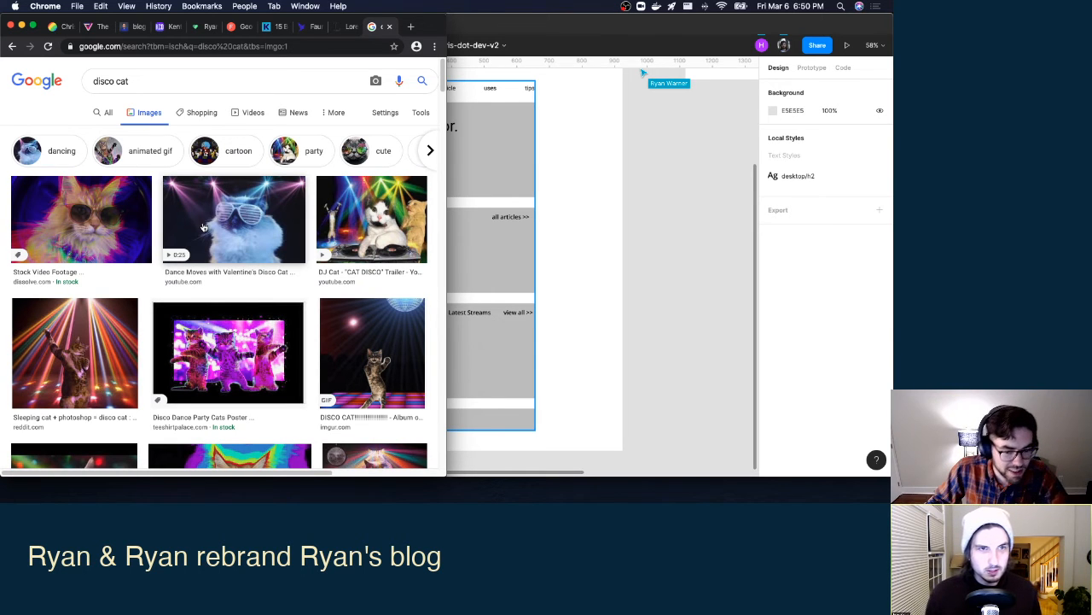
Search Amazon for "matrix keyboard" using the DuckDuckGo shortcut "!a" and browse the results.
click(256, 48)
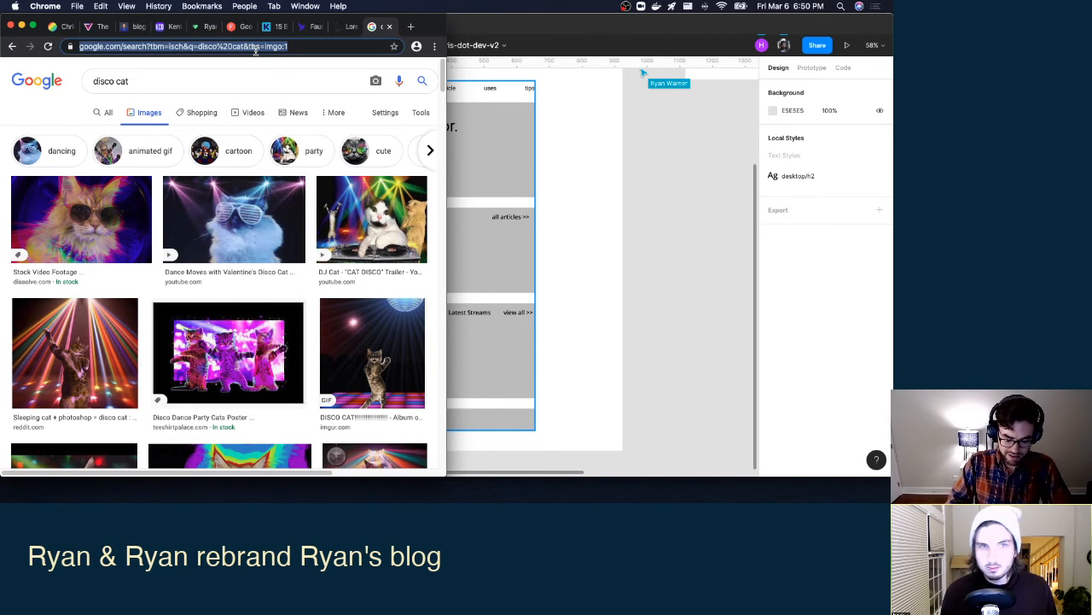
text(!yt)
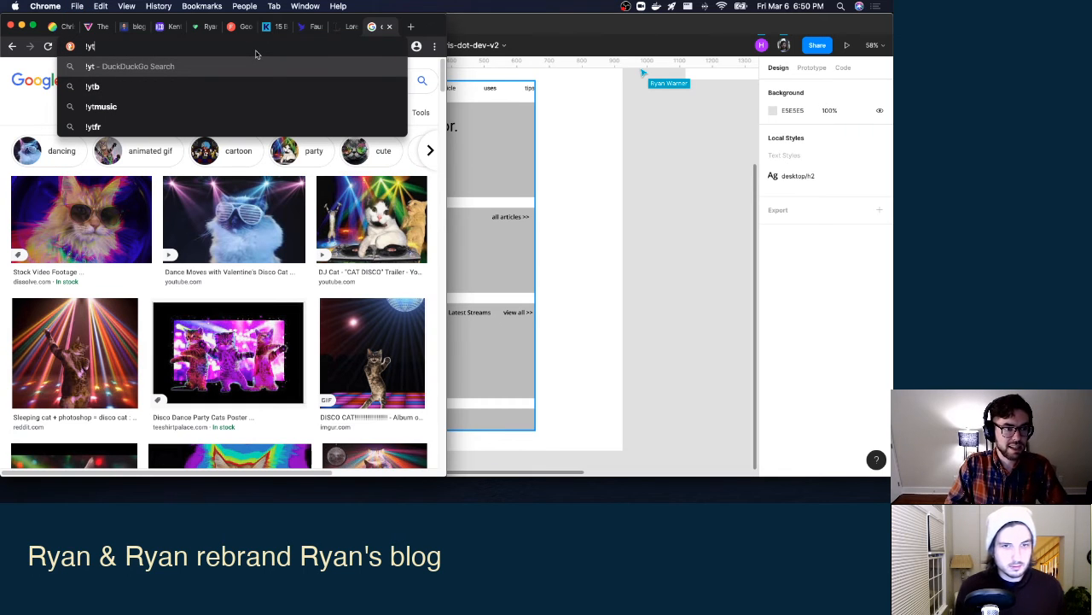
key(BackSpace)
key(BackSpace)
text(a matrix ke)
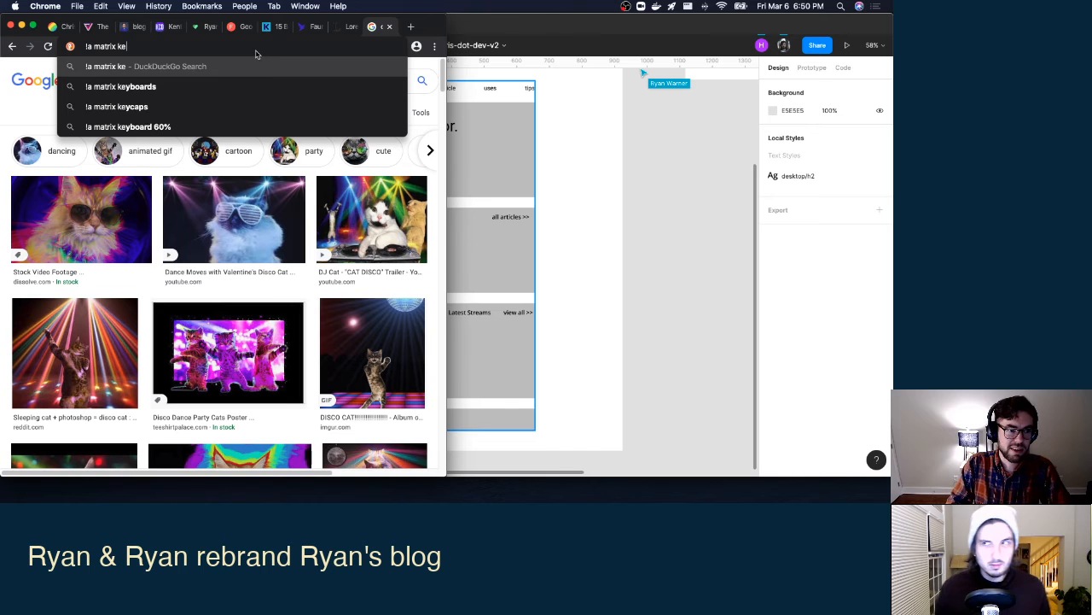
text(yboard)
key(Return)
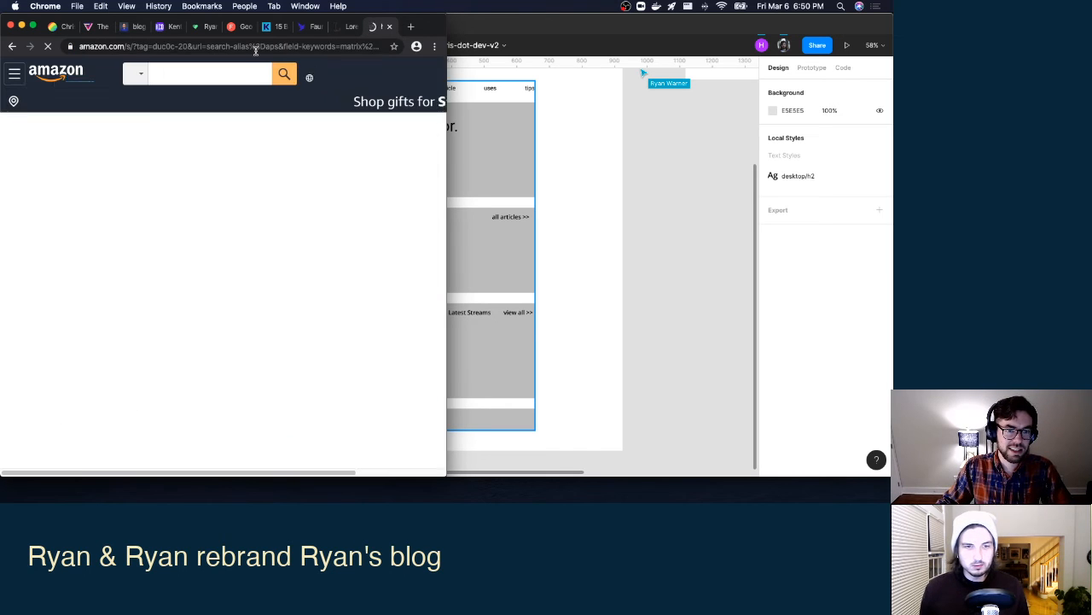
scroll(355, 207, down, 10)
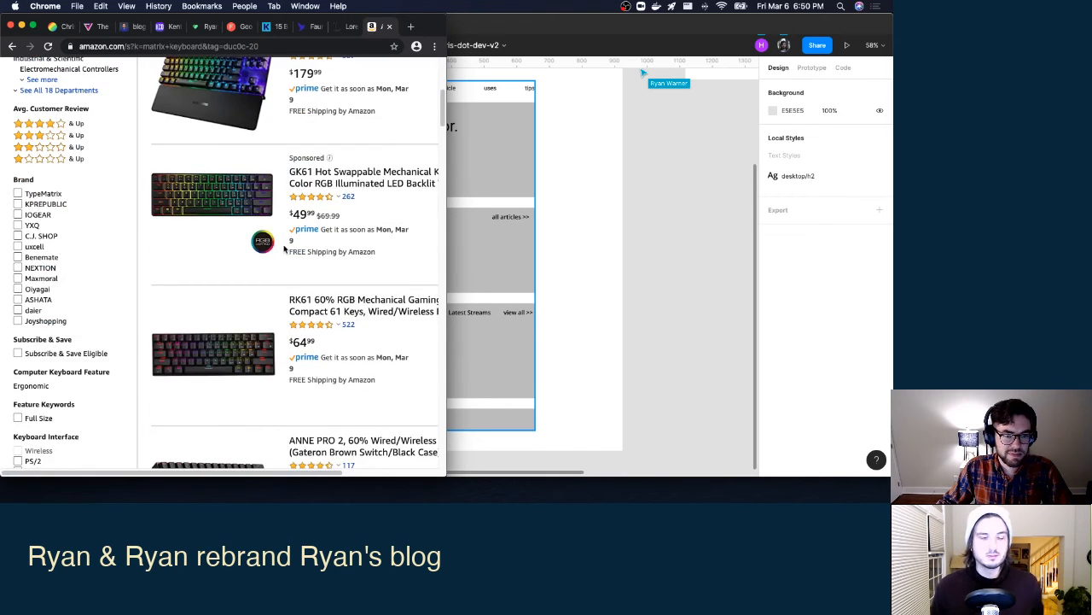
scroll(286, 248, down, 5)
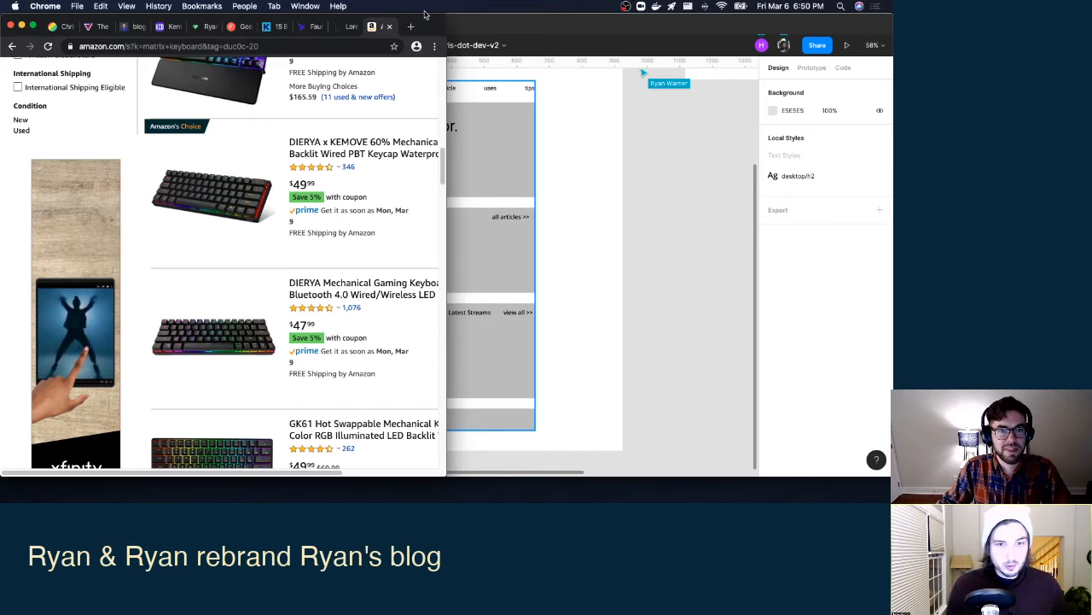
scroll(321, 223, up, 5)
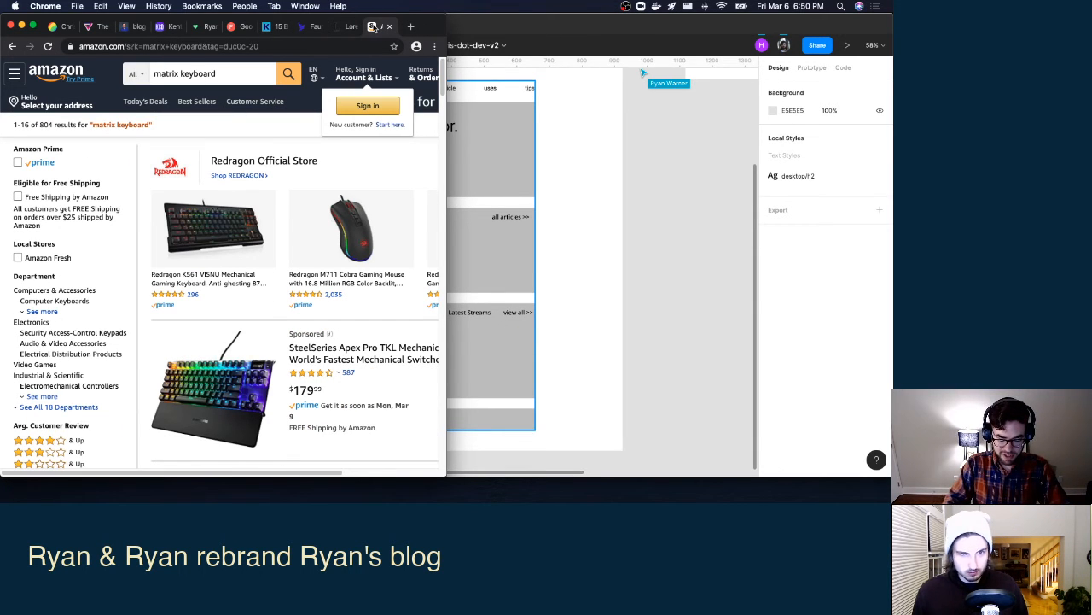
Open the DuckDuckGo homepage at duckduckgo.com in the current browser tab.
key(super+l)
text(duckduck)
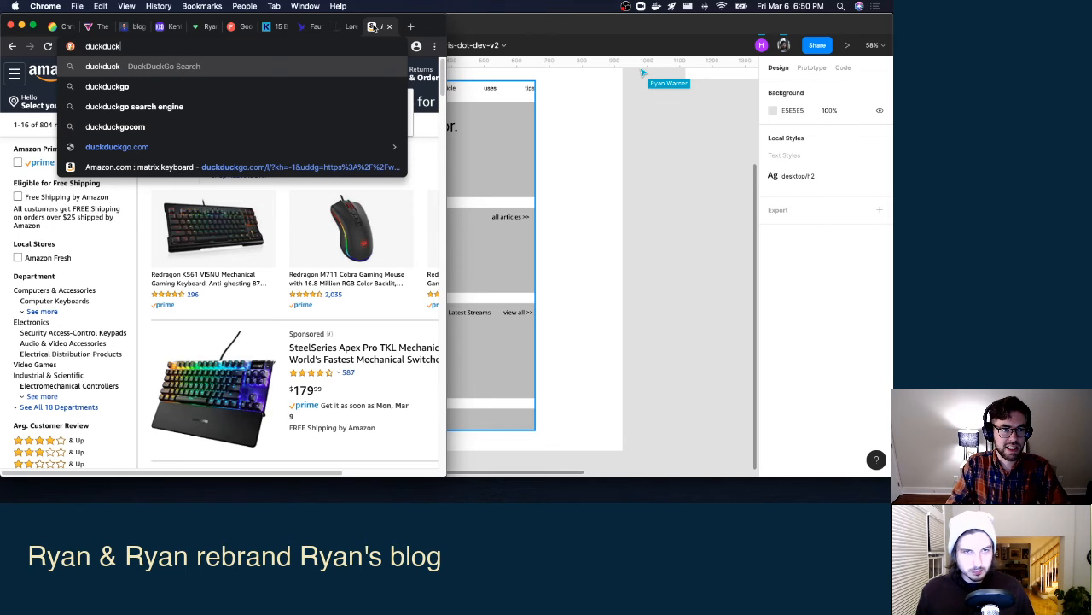
key(Return)
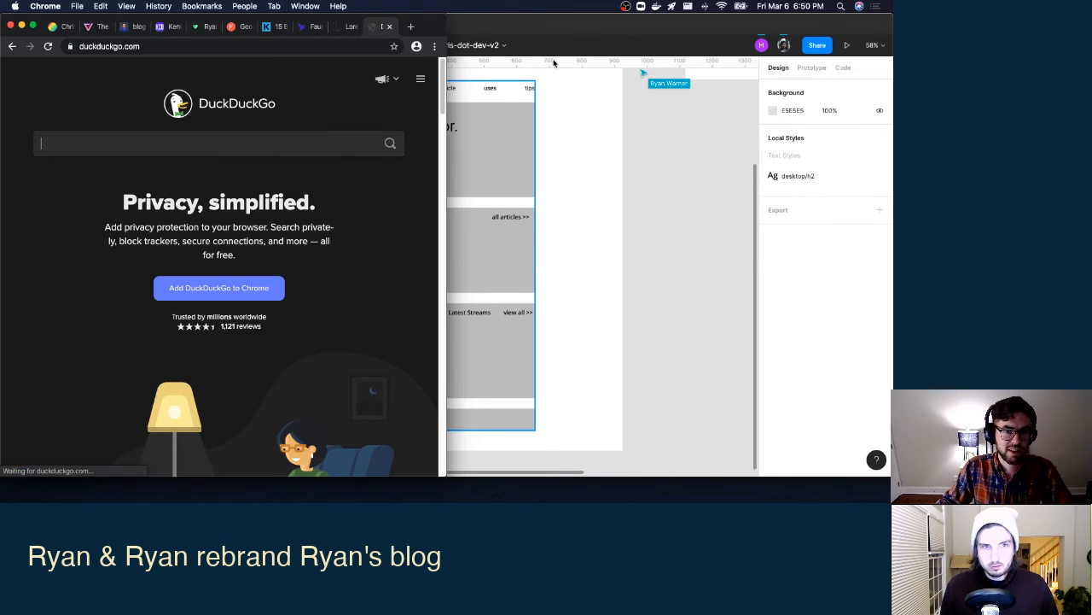
Open DuckDuckGo's !Bang Search Shortcuts page and read the explanation, the example shortcuts and the category list.
click(420, 81)
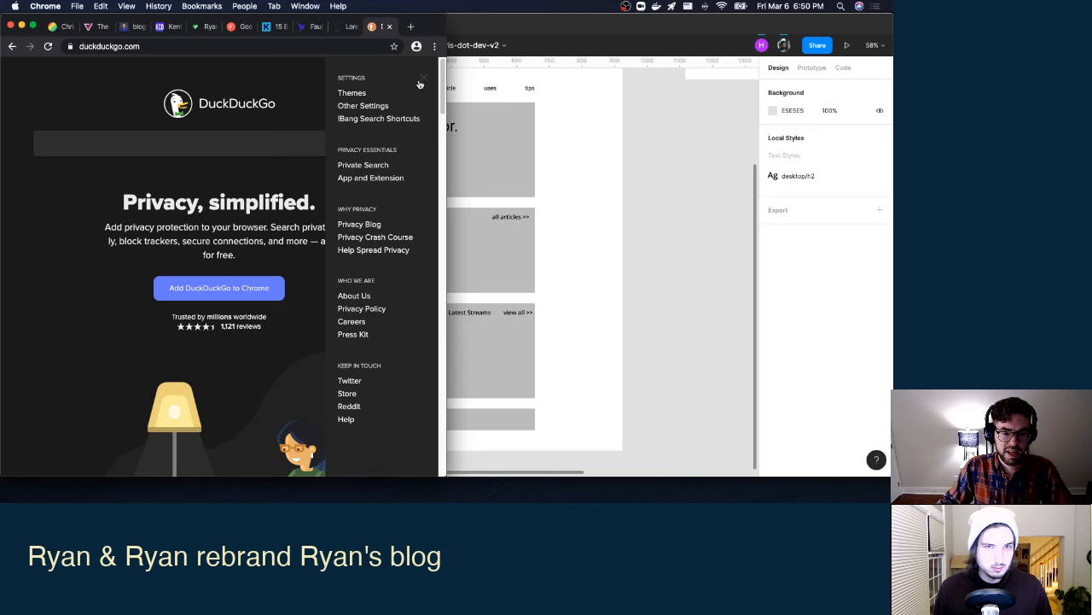
click(389, 118)
scroll(106, 199, down, 10)
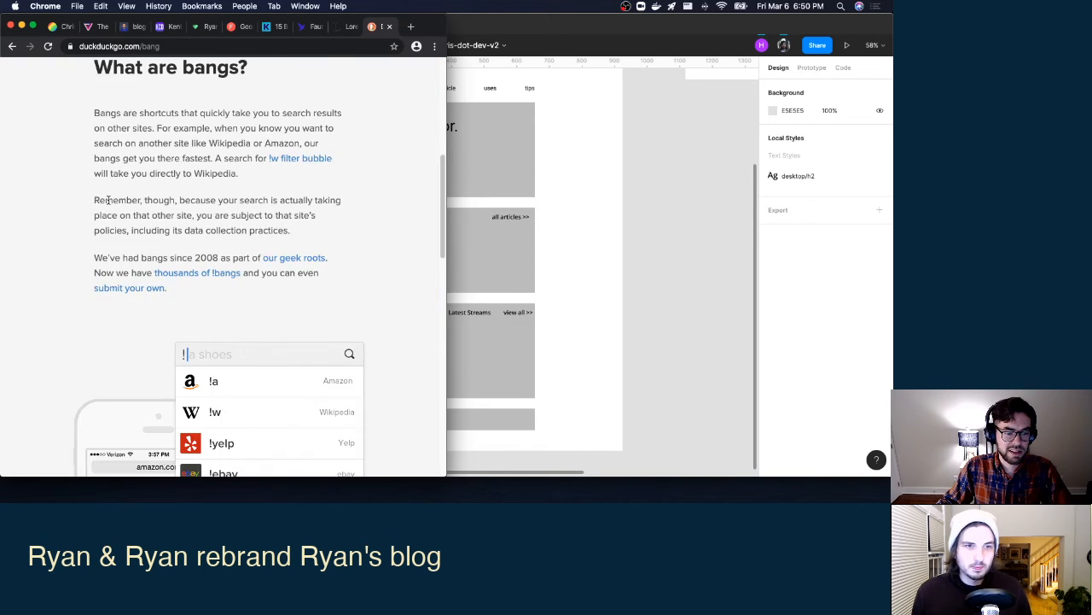
scroll(222, 146, up, 3)
scroll(218, 204, down, 1)
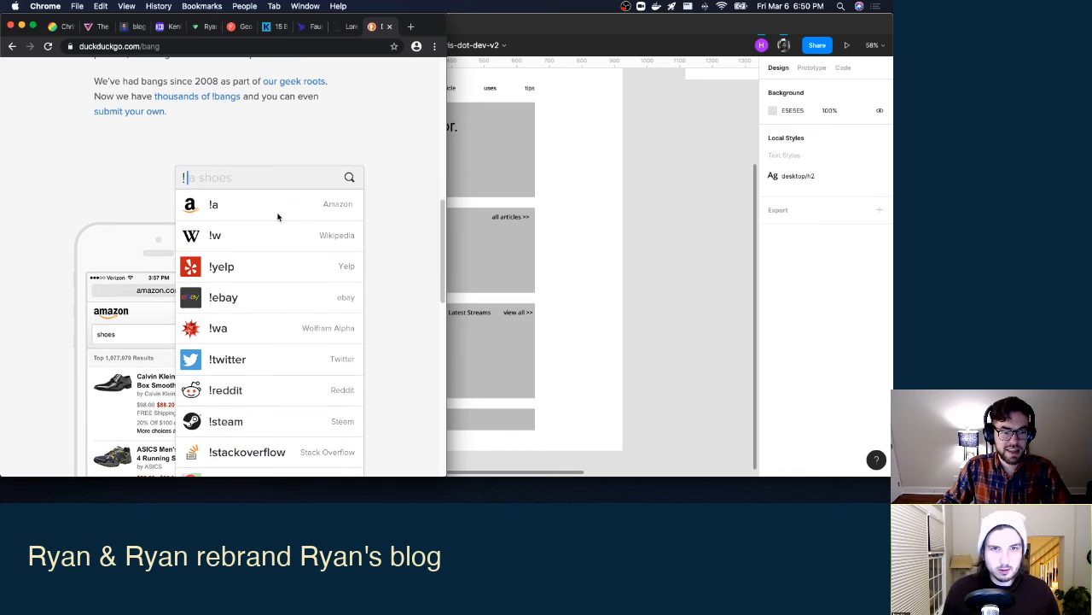
scroll(222, 266, down, 4)
scroll(224, 224, down, 5)
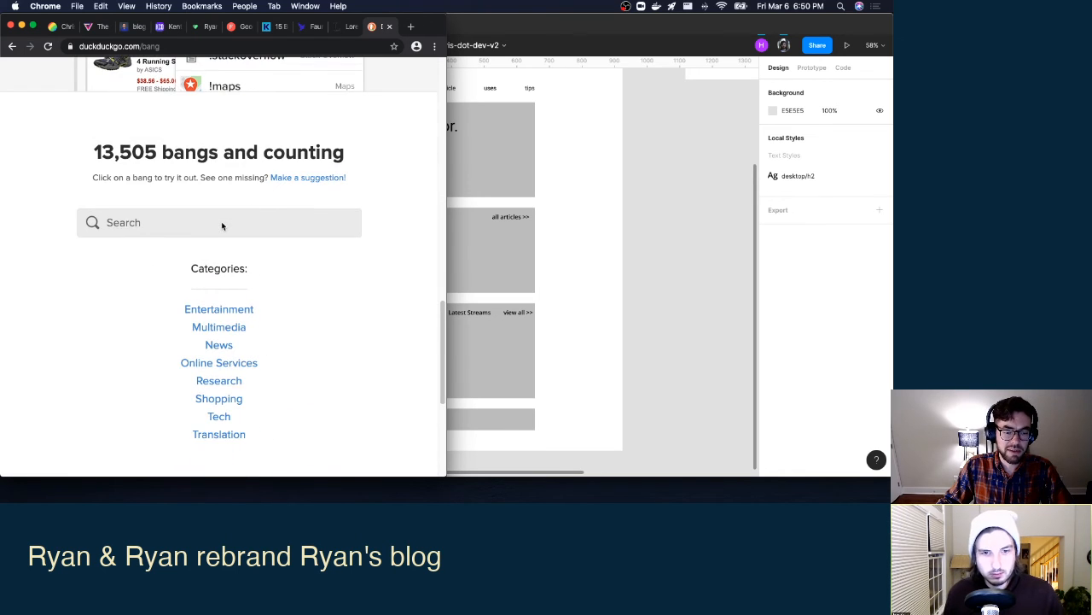
drag(97, 156, 186, 156)
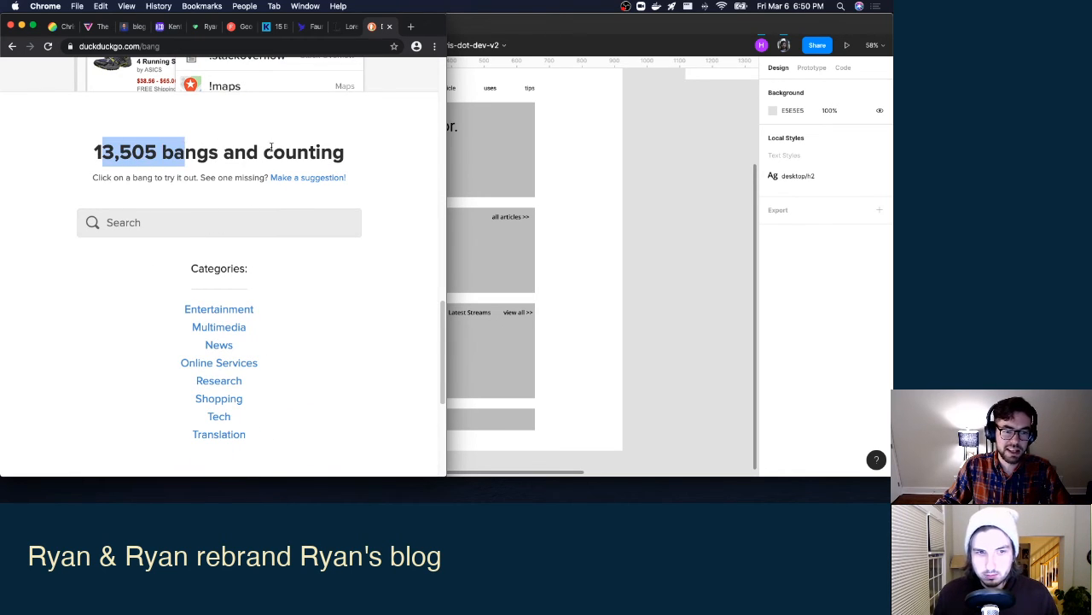
click(355, 172)
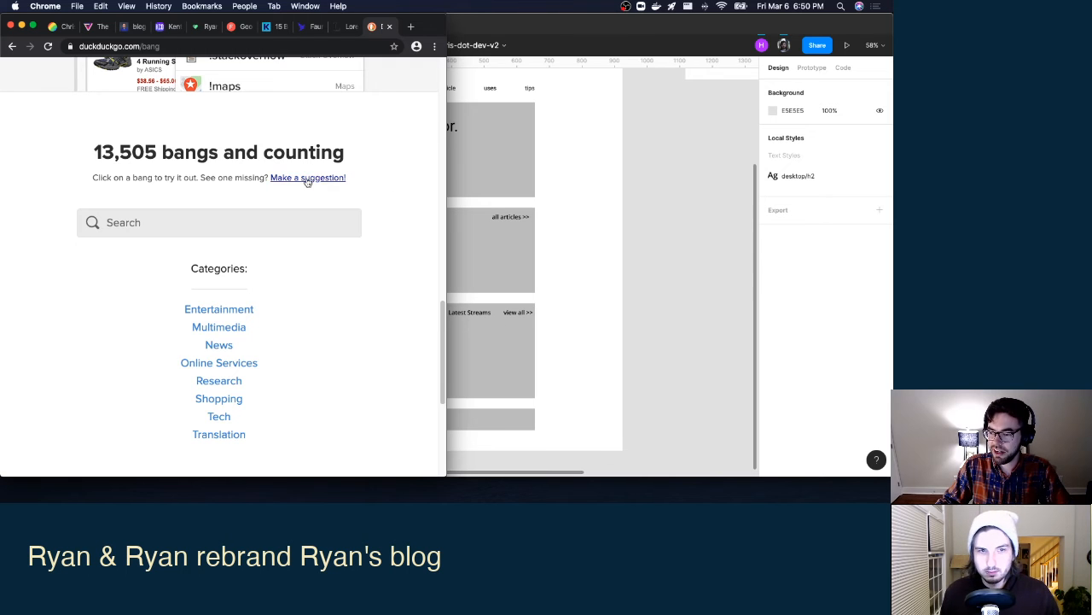
scroll(294, 180, up, 10)
scroll(536, 243, up, 3)
scroll(535, 243, up, 2)
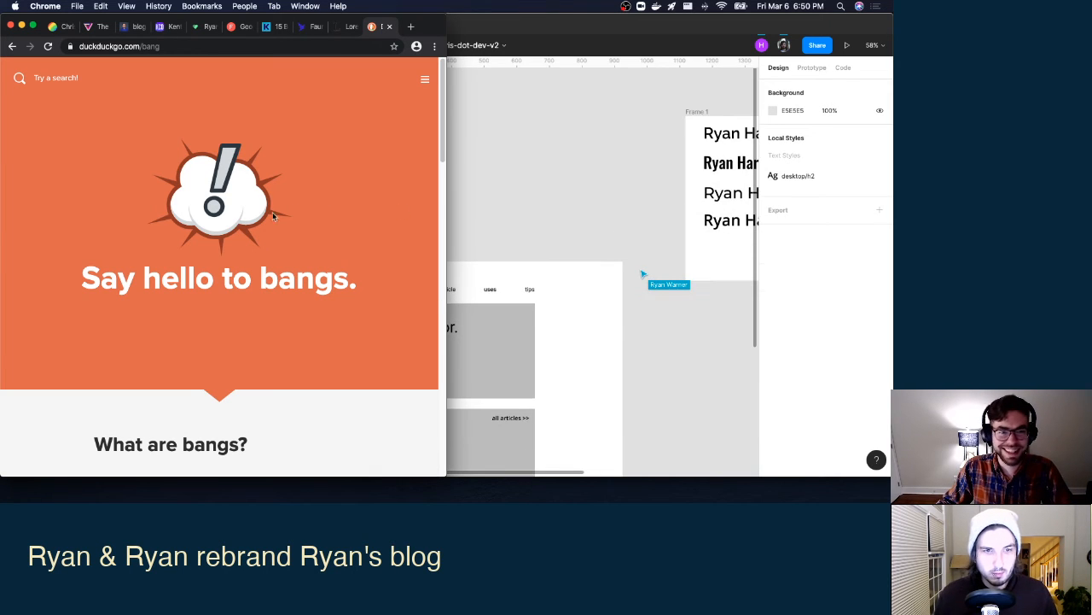
Close the DuckDuckGo and Lorem Ipsum browser tabs and switch back to the Figma mockup.
click(389, 29)
click(525, 174)
scroll(343, 184, down, 5)
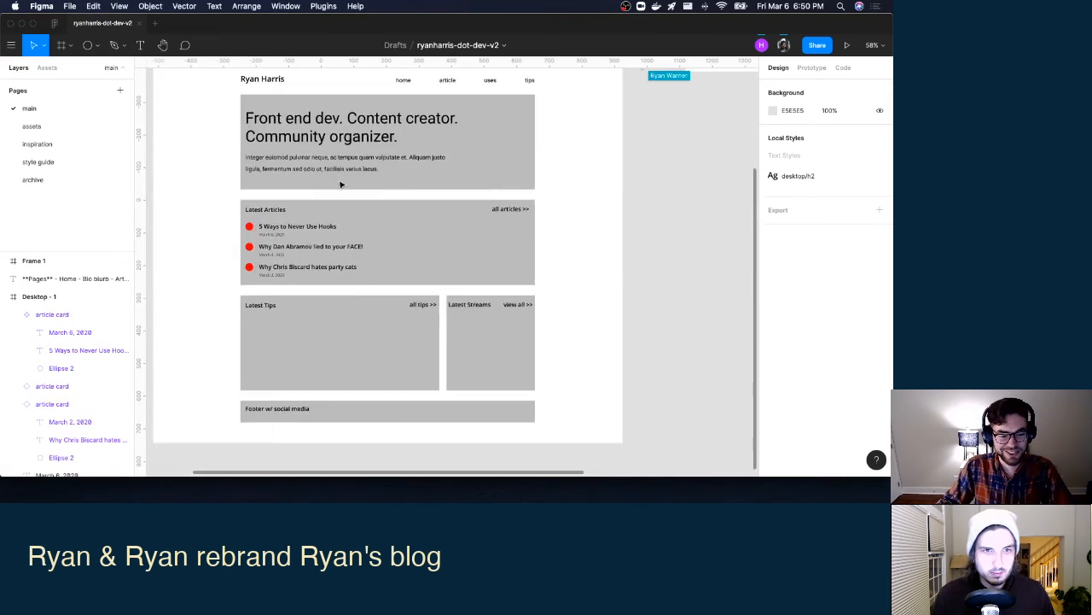
scroll(291, 184, up, 1)
scroll(290, 184, up, 1)
key(ctrl+Up)
click(186, 127)
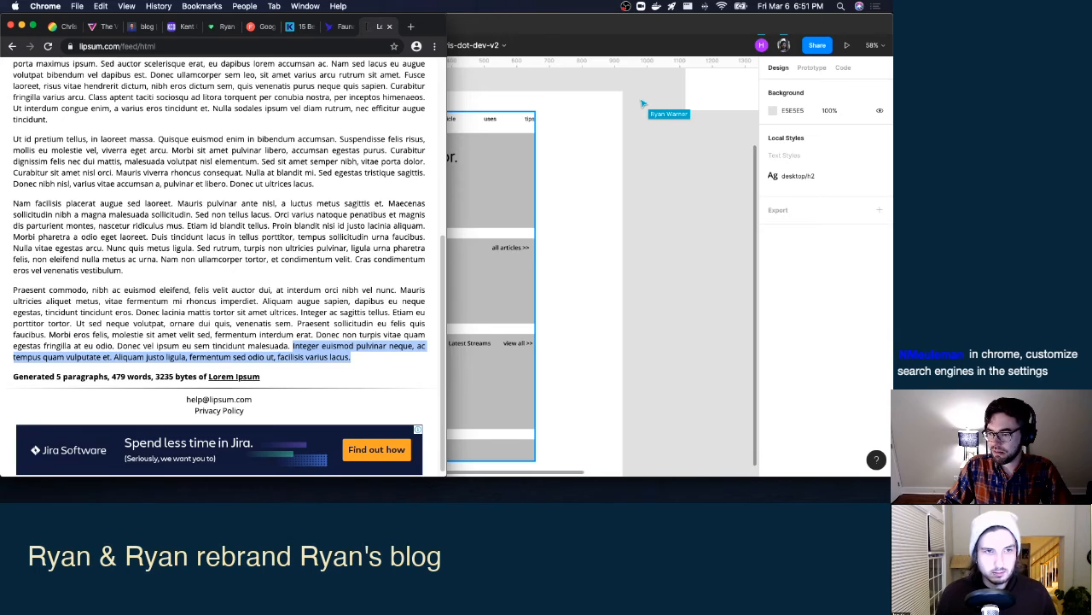
click(389, 26)
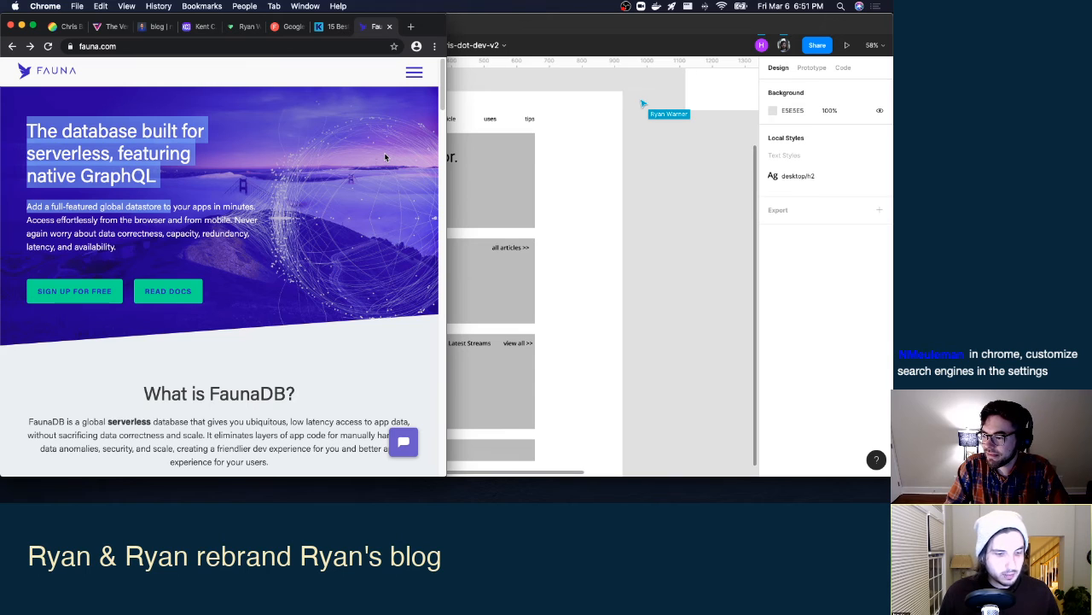
click(597, 203)
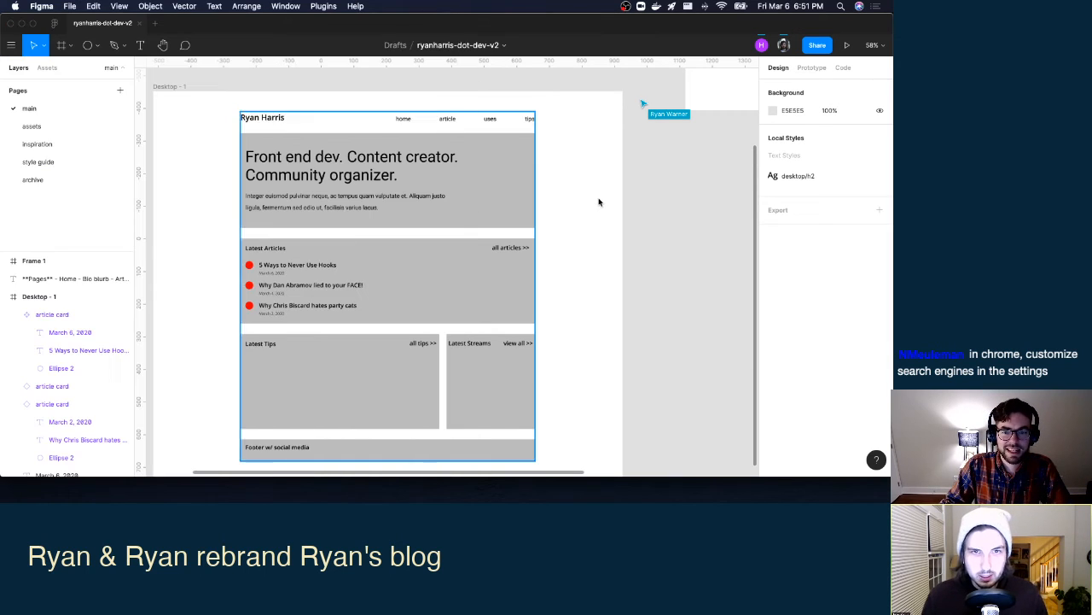
Open the inspiration page and look over the collected website screenshots, including The Verge homepage.
click(38, 126)
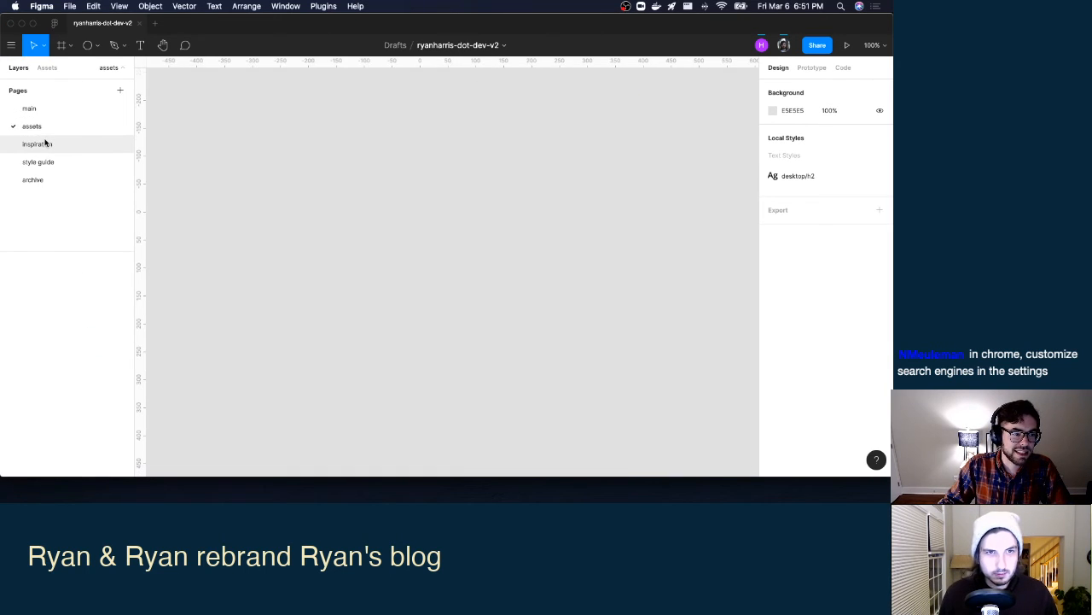
click(45, 144)
scroll(370, 216, down, 8)
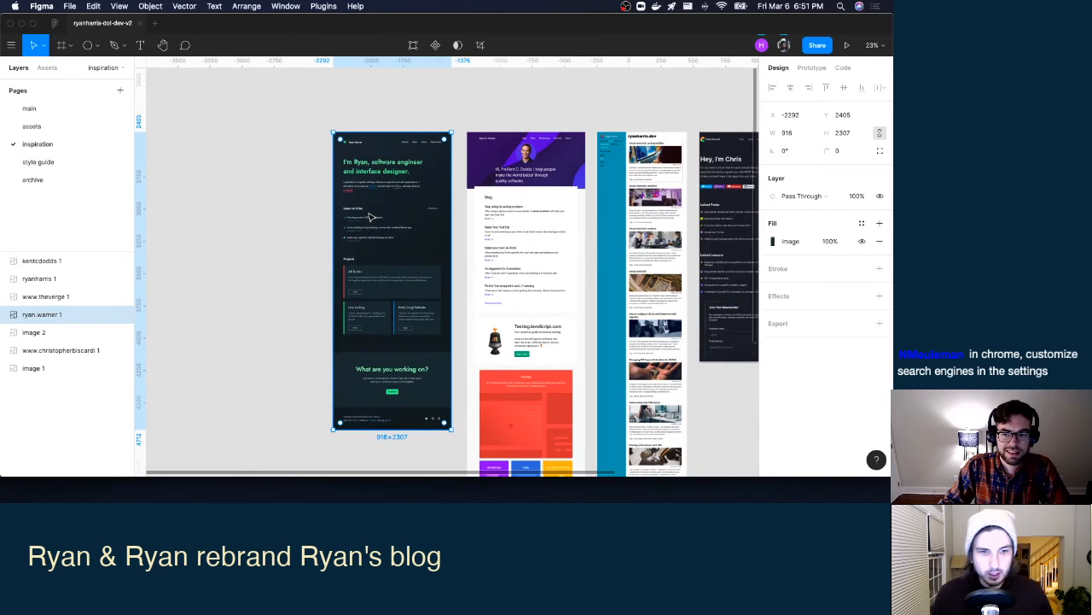
scroll(369, 216, right, 6)
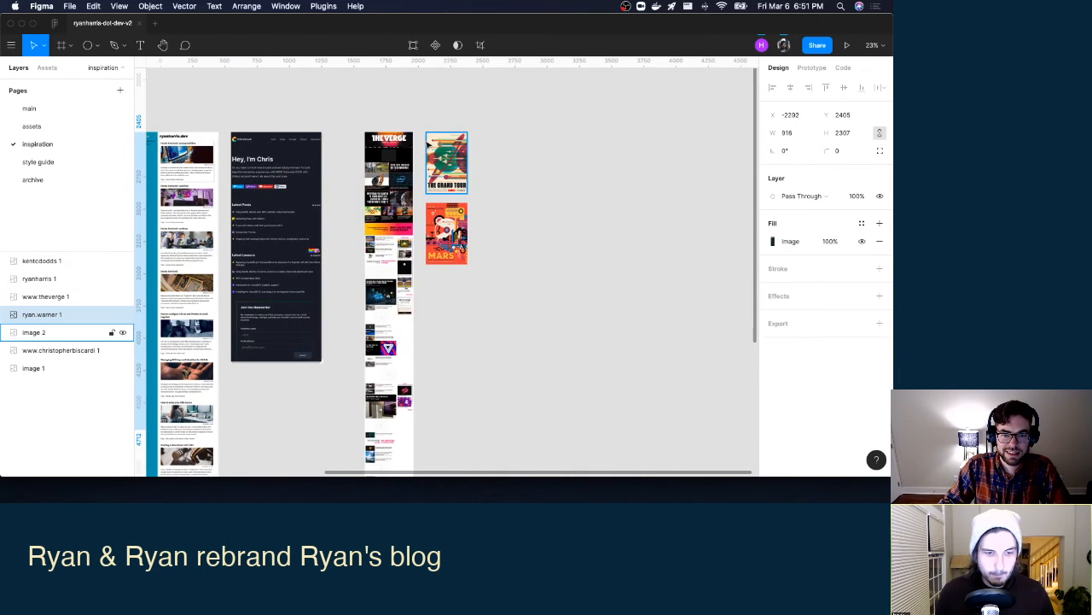
scroll(427, 147, up, 6)
scroll(427, 147, down, 1)
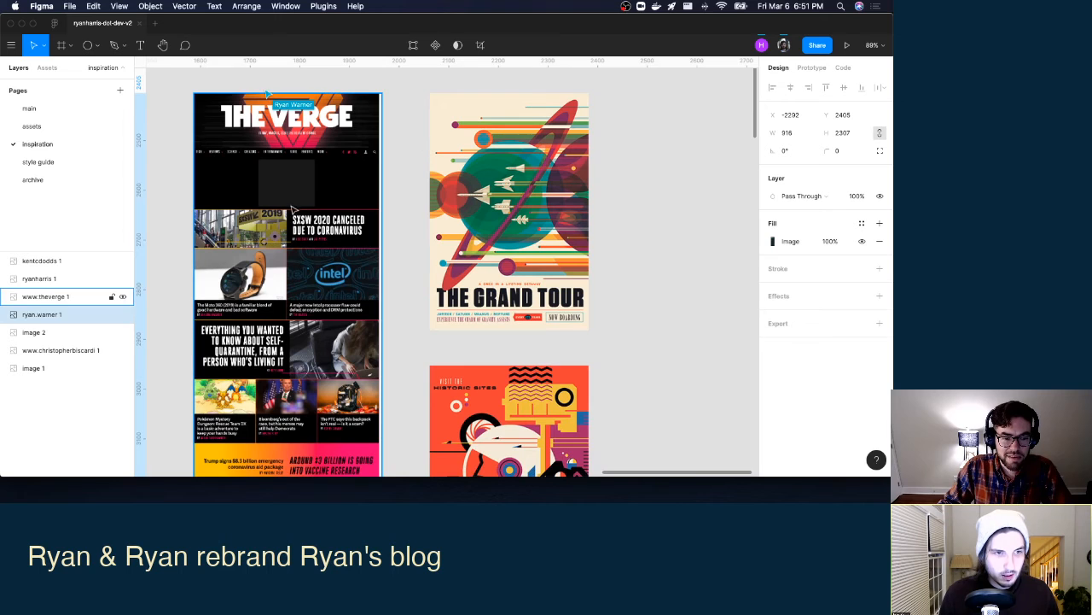
scroll(358, 225, down, 2)
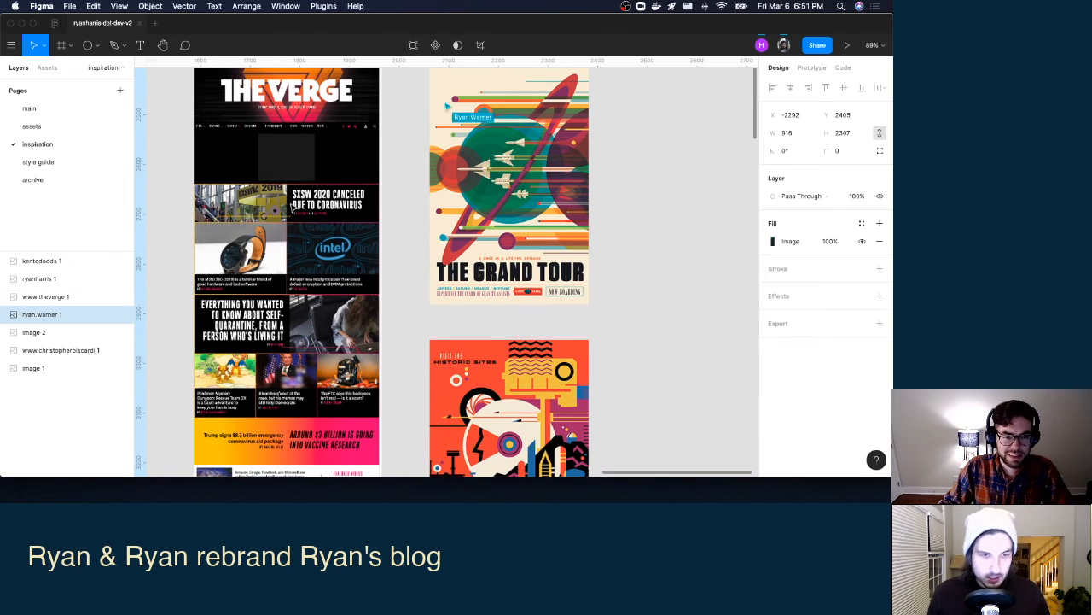
scroll(510, 194, down, 4)
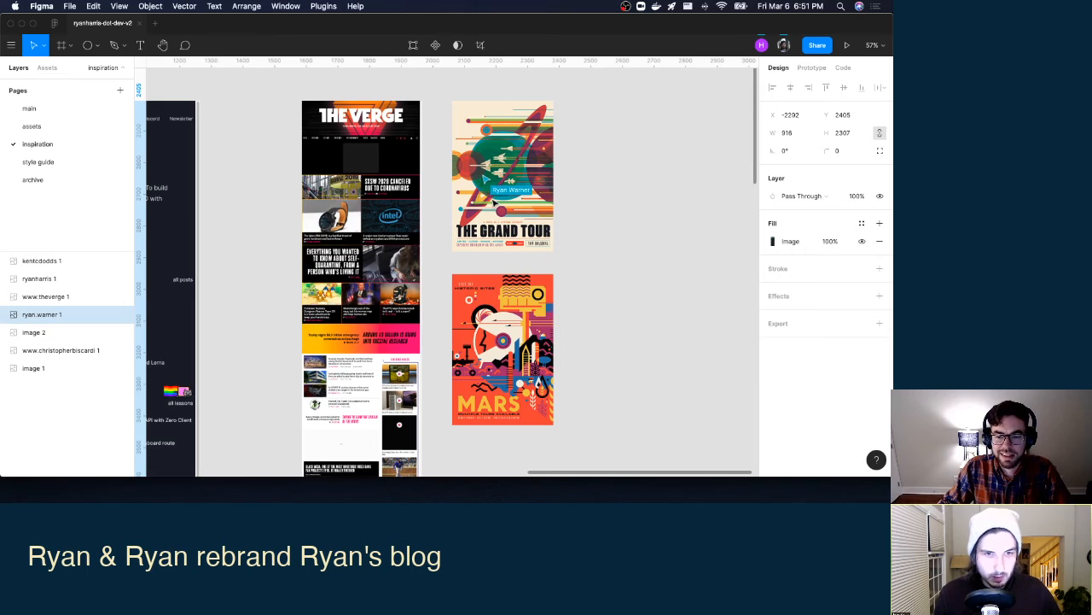
Examine the colors and lettering of the Grand Tour and Mars posters up close.
scroll(497, 137, up, 3)
scroll(499, 141, up, 5)
scroll(500, 141, down, 5)
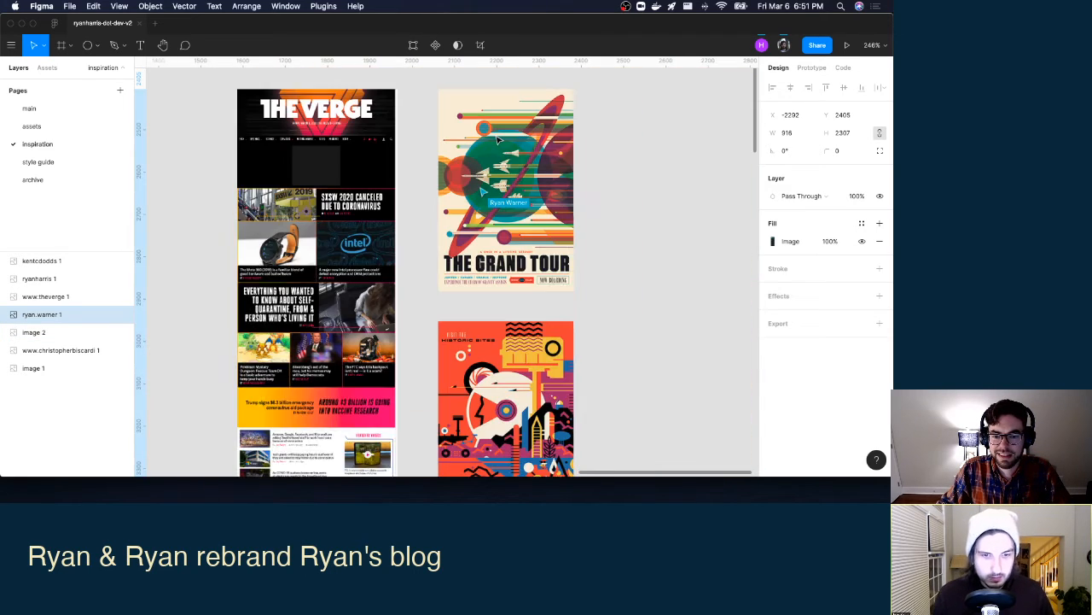
scroll(501, 145, up, 3)
scroll(576, 231, down, 3)
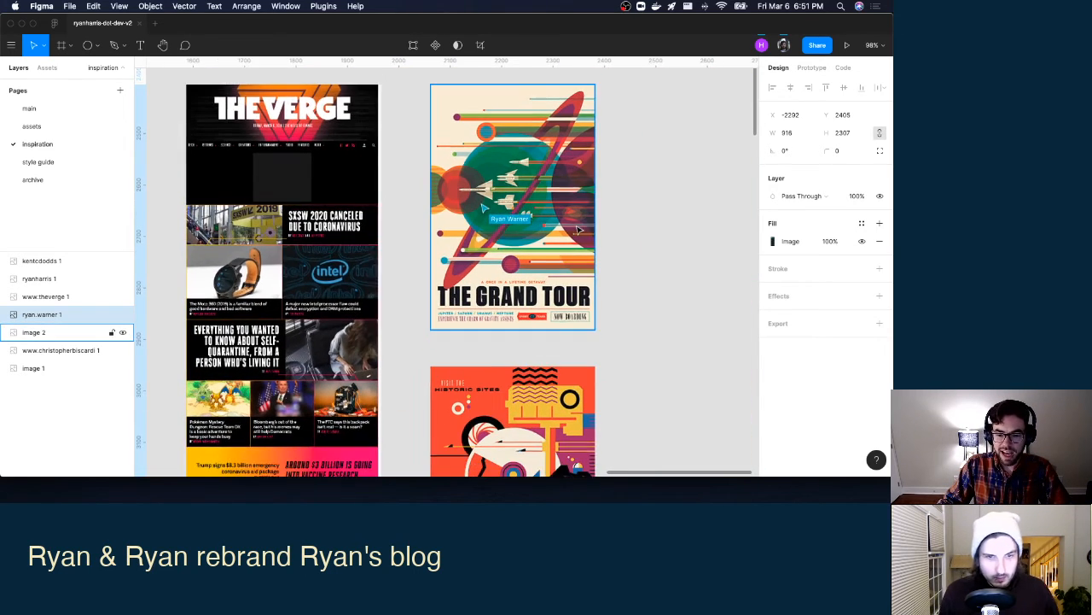
scroll(576, 231, right, 5)
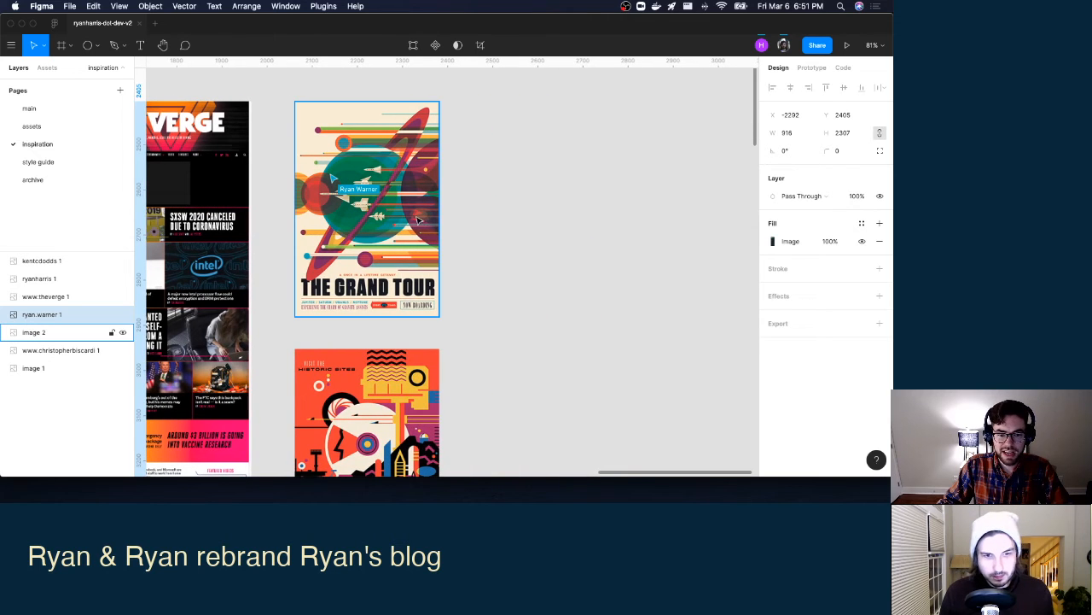
scroll(394, 223, left, 3)
scroll(394, 225, down, 3)
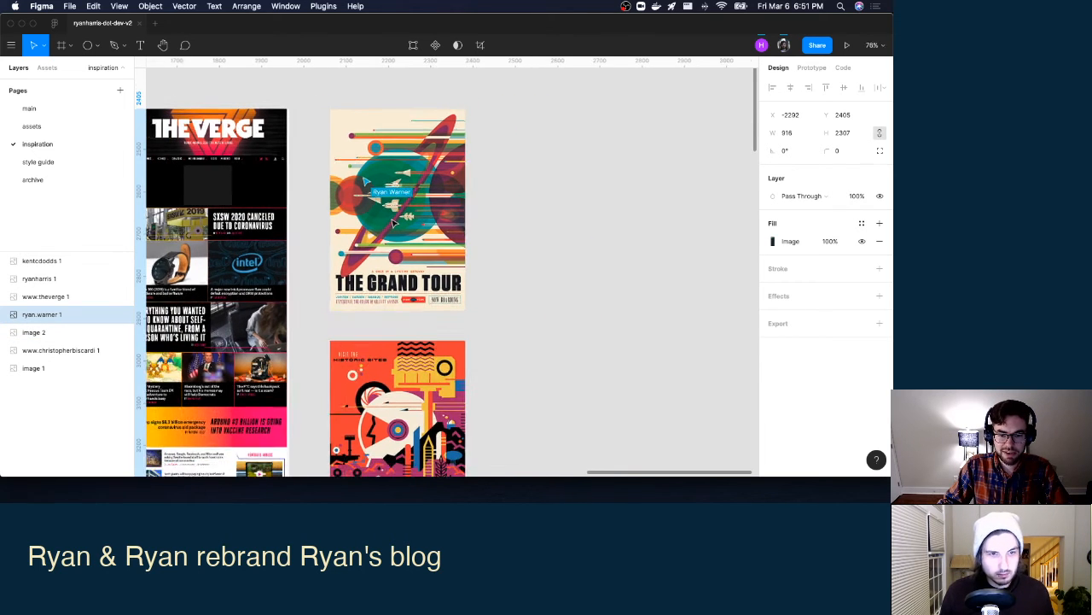
scroll(409, 273, down, 2)
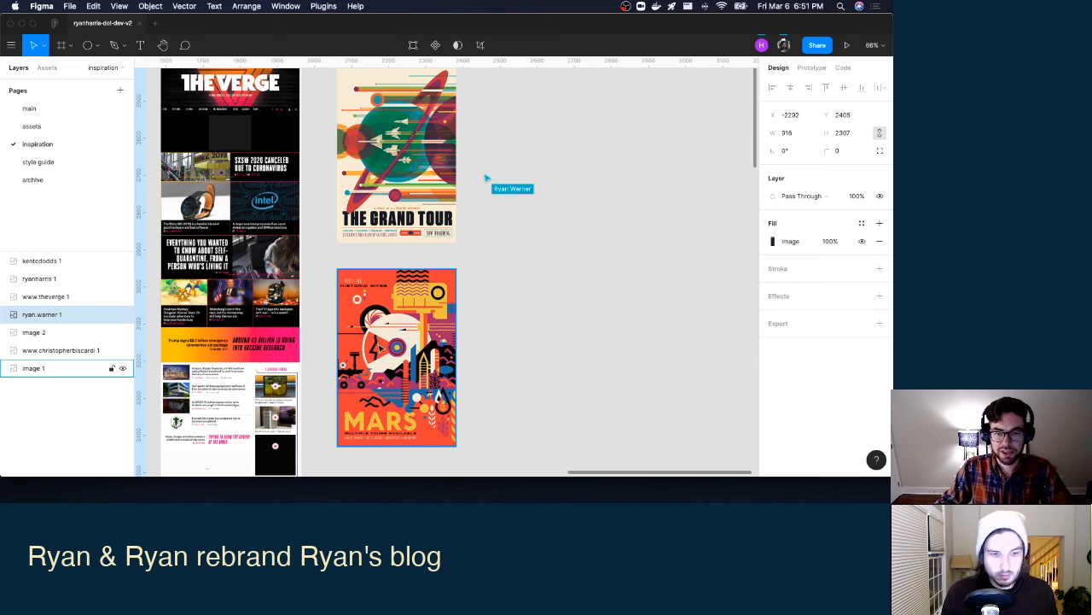
scroll(392, 197, up, 2)
scroll(393, 177, up, 3)
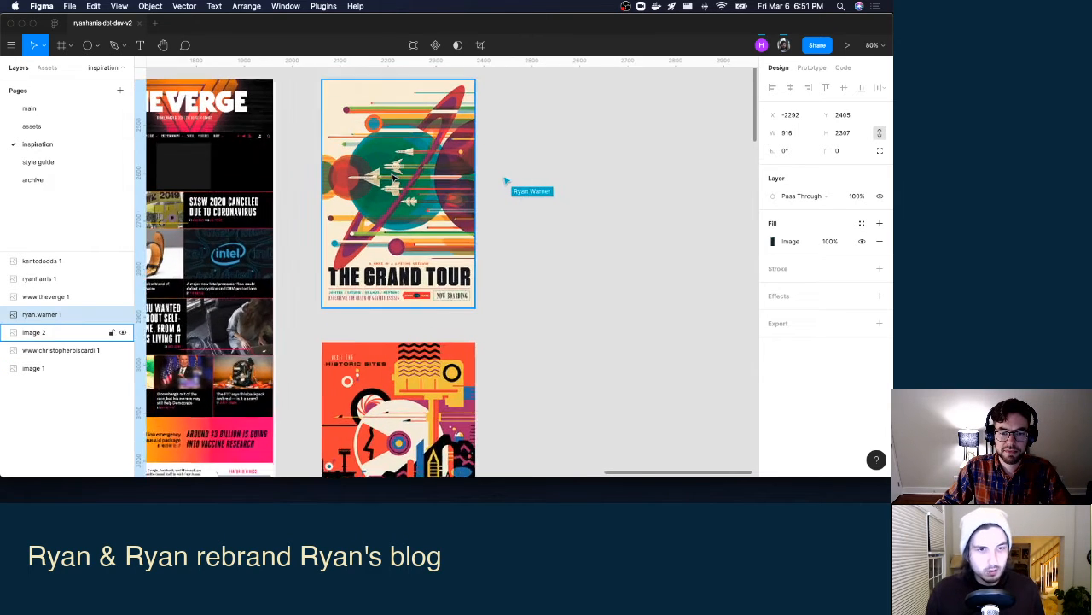
scroll(392, 176, up, 5)
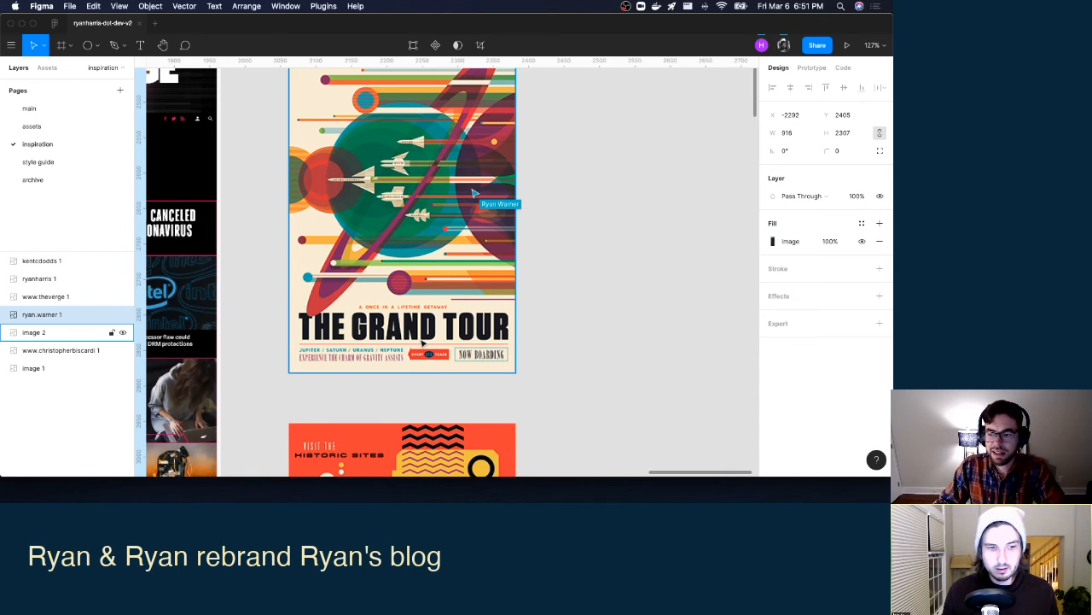
scroll(423, 341, up, 10)
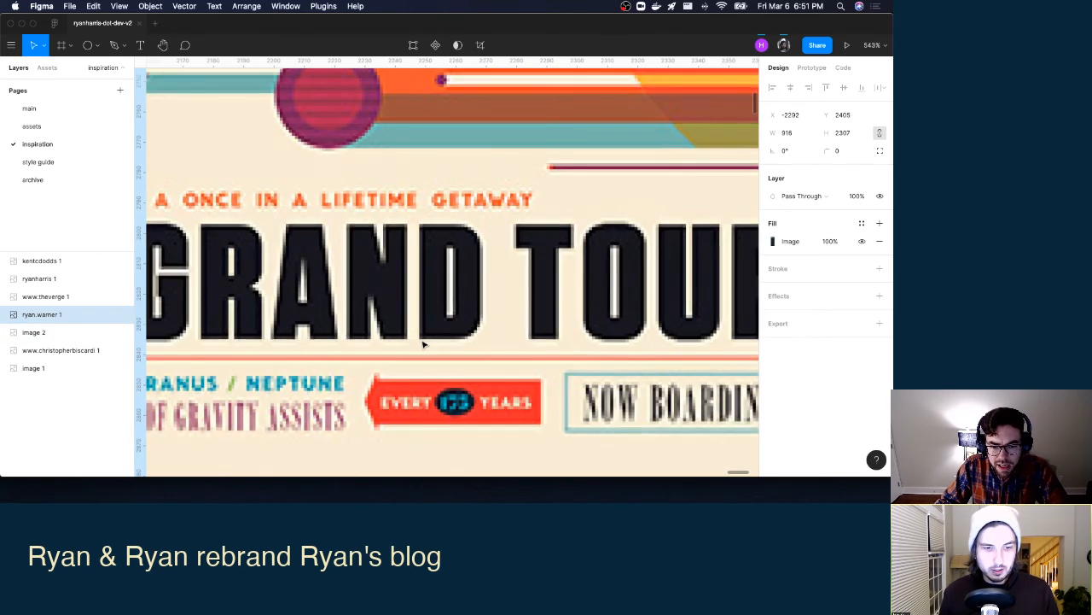
scroll(422, 343, down, 10)
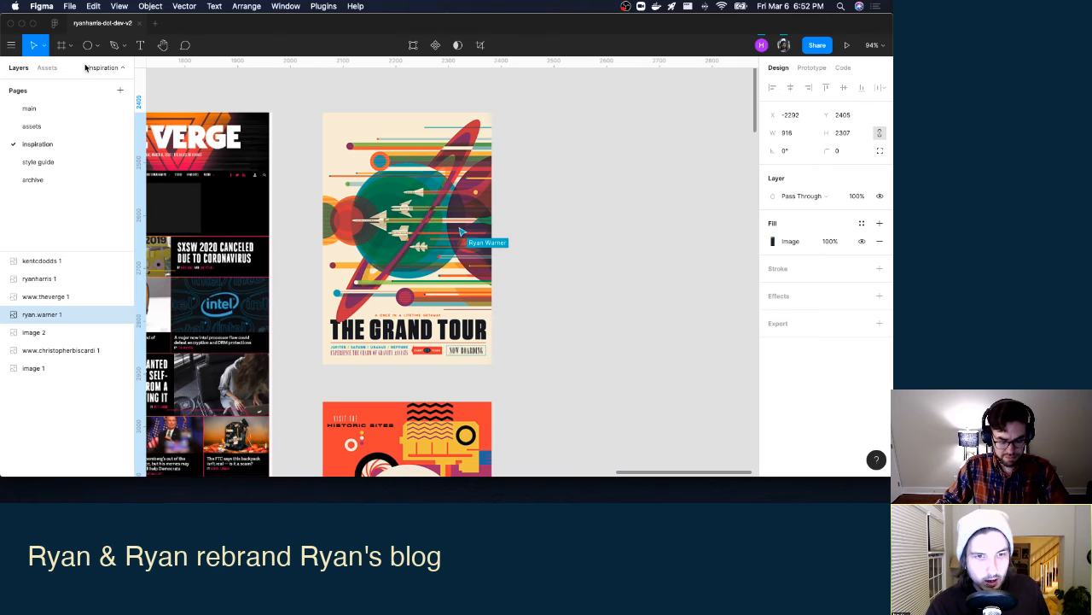
key(r)
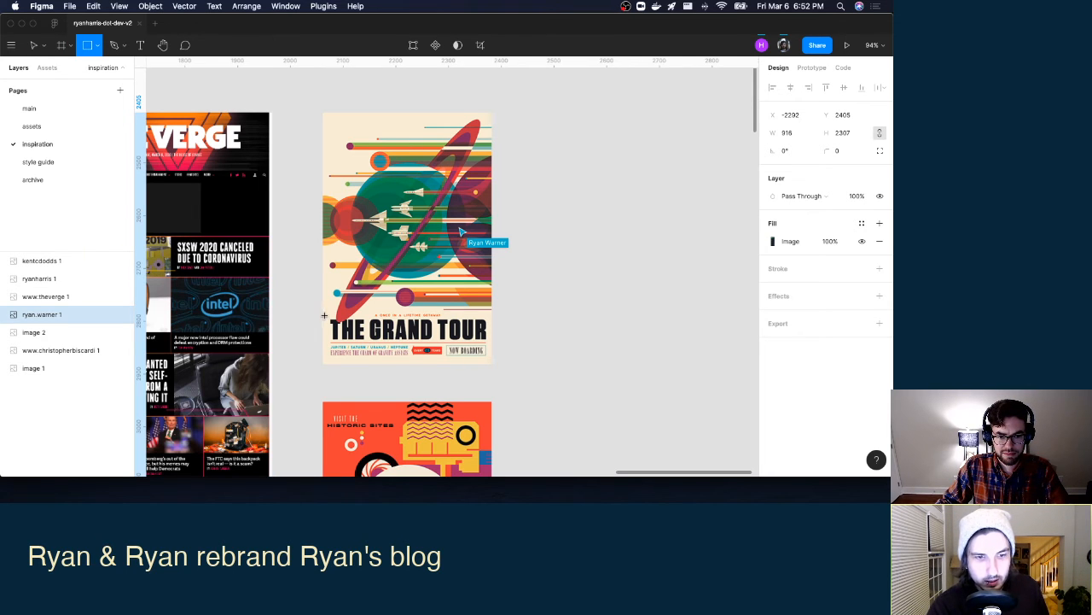
drag(323, 314, 491, 345)
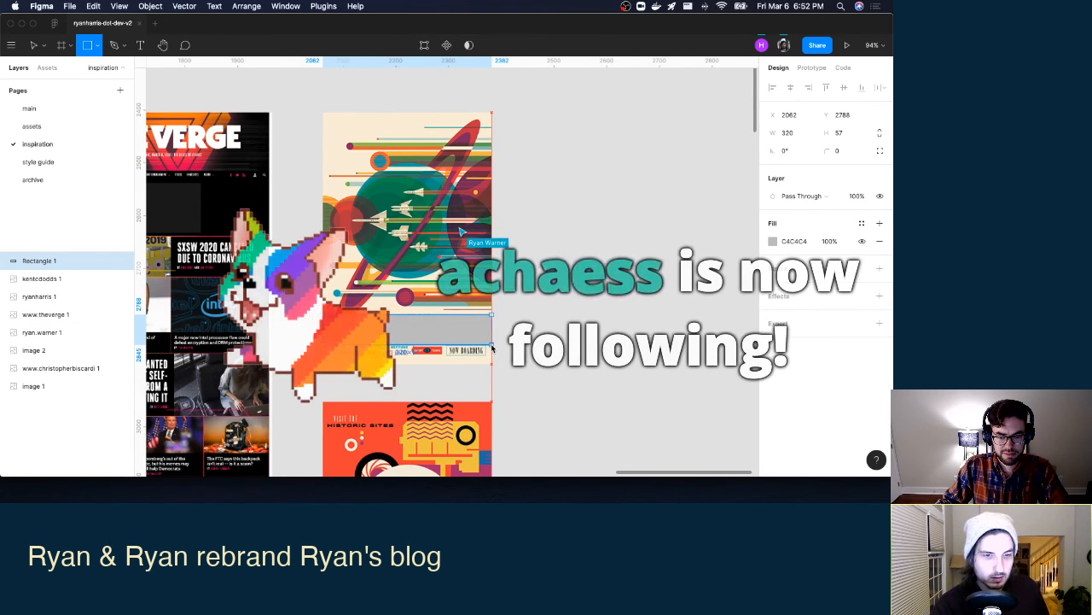
key(super+z)
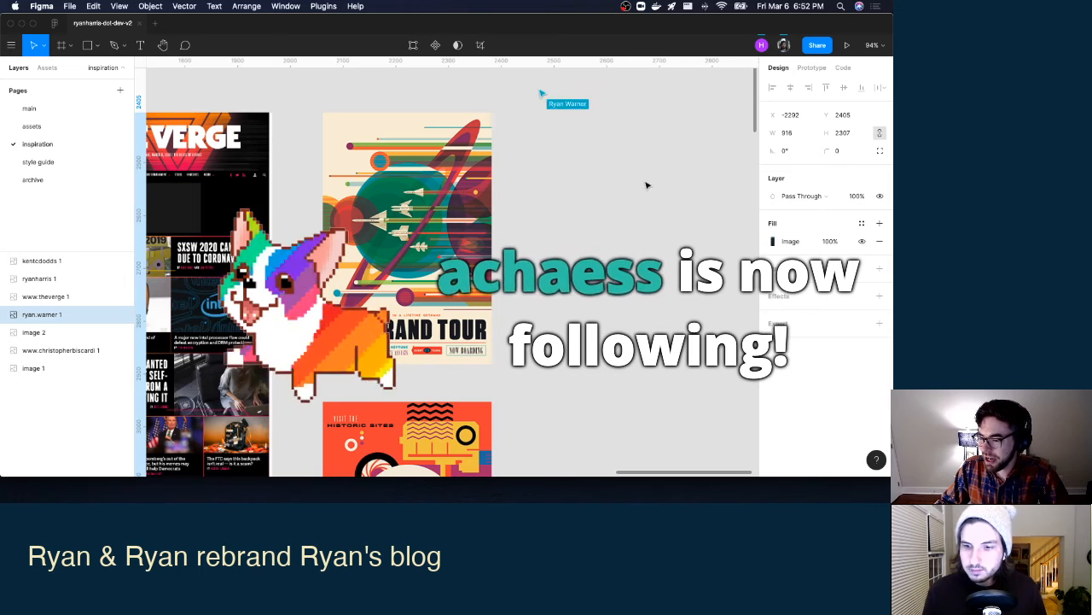
drag(511, 212, 593, 254)
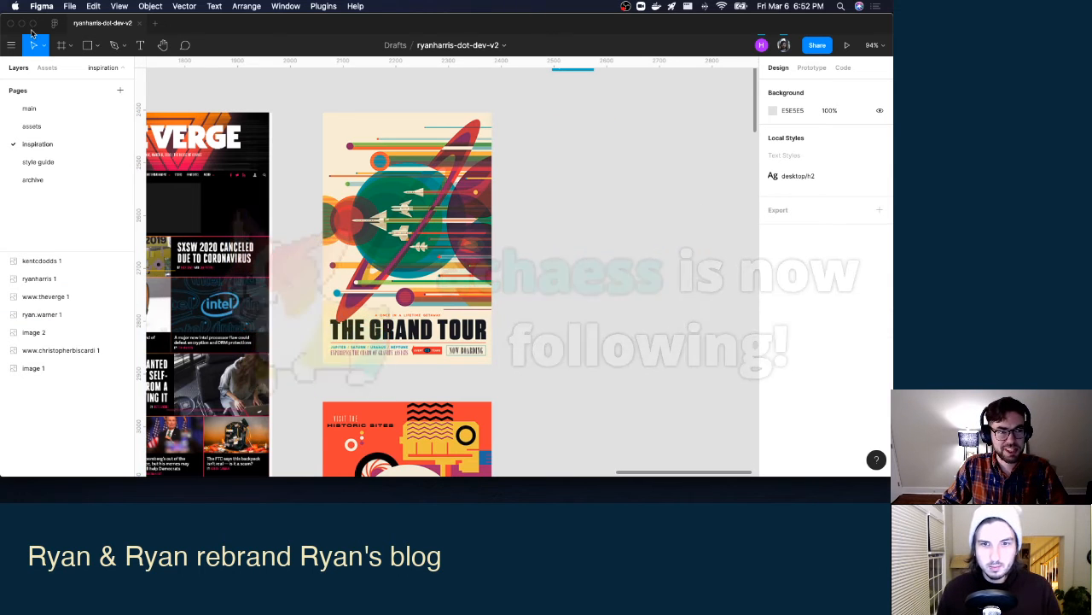
Draw a rectangle about 334 by 119 on the empty canvas beside the Grand Tour poster.
click(88, 45)
drag(549, 190, 726, 253)
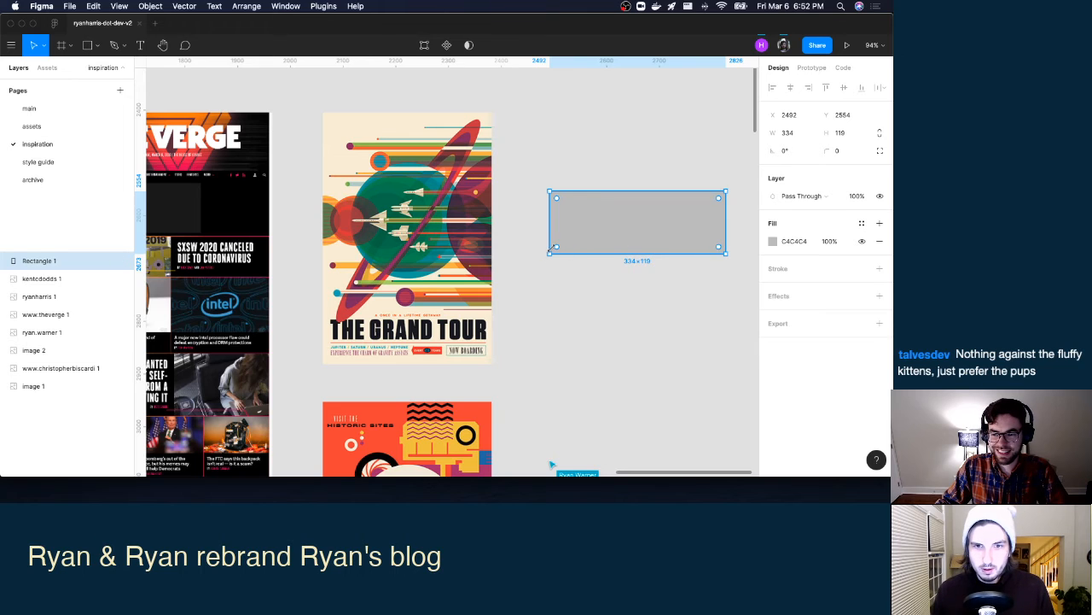
drag(593, 224, 562, 219)
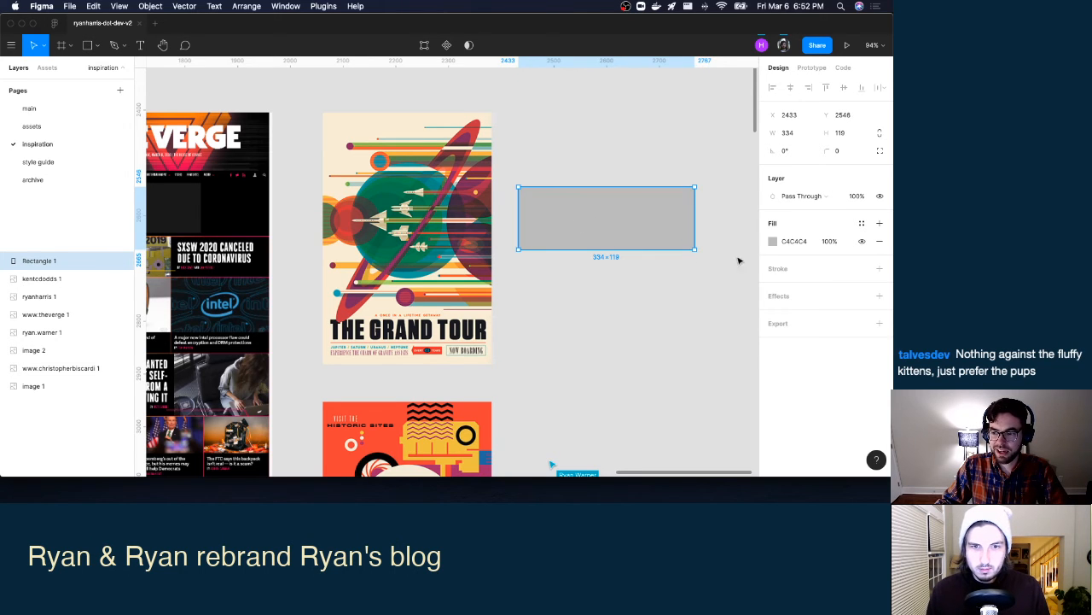
Fill the rectangle with the dark color 151720 sampled from the Grand Tour title and align its top edge with the poster's.
click(773, 241)
click(641, 352)
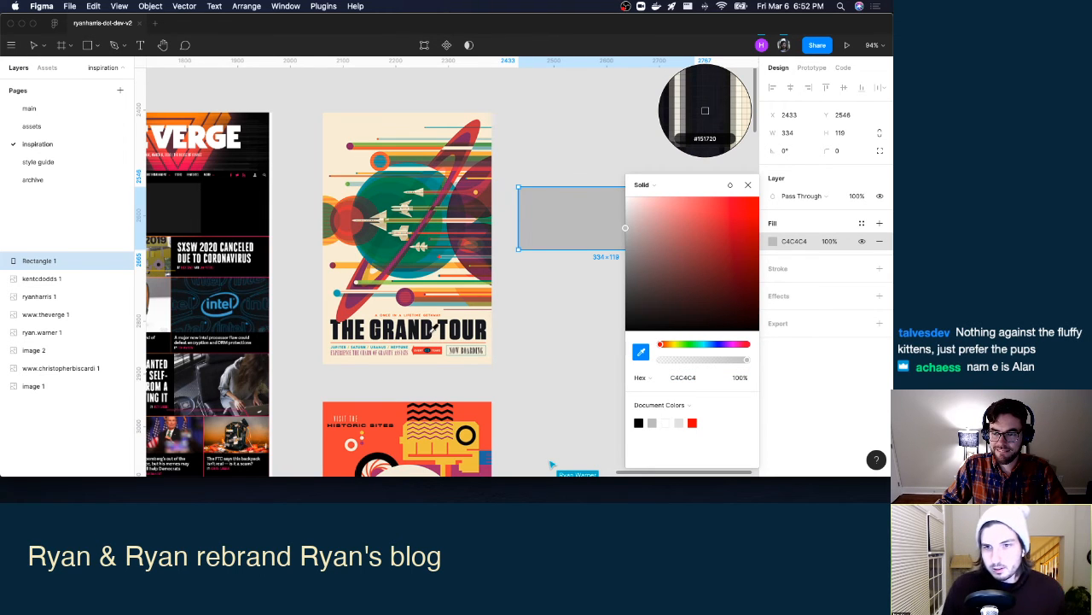
click(705, 111)
drag(588, 210, 582, 138)
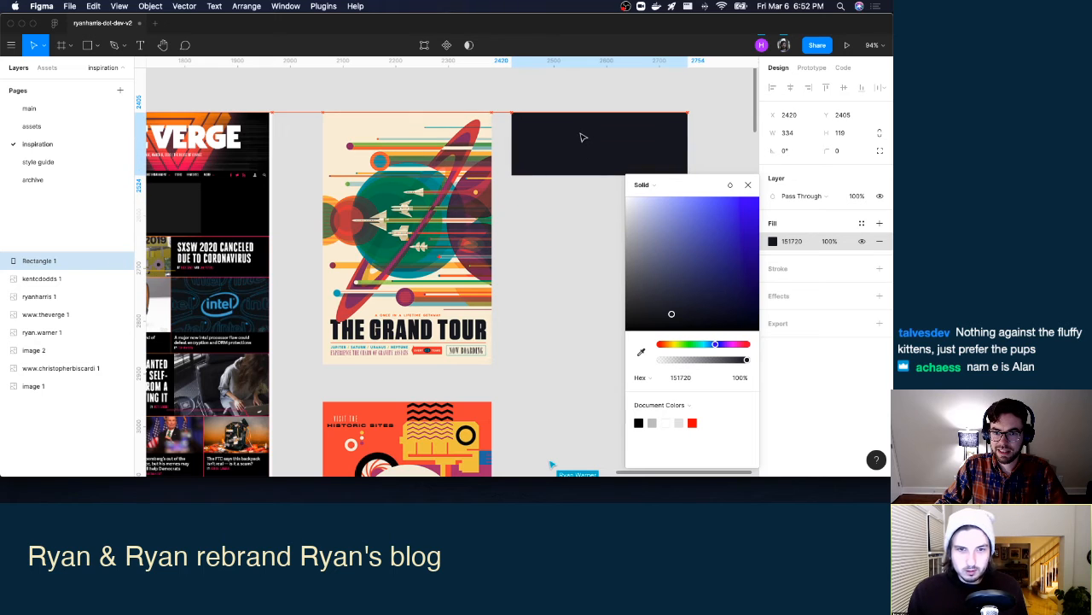
click(749, 184)
Try a rectangle about 329 by 159 filled with 151720 beside the homepage frame on the main page, and delete it.
click(87, 45)
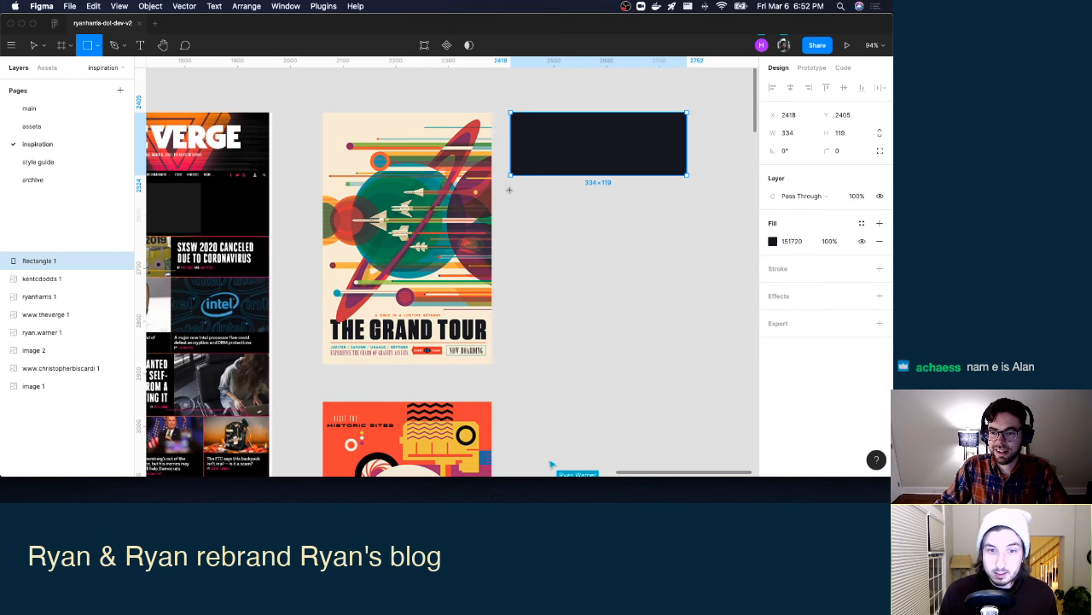
click(794, 243)
key(super+c)
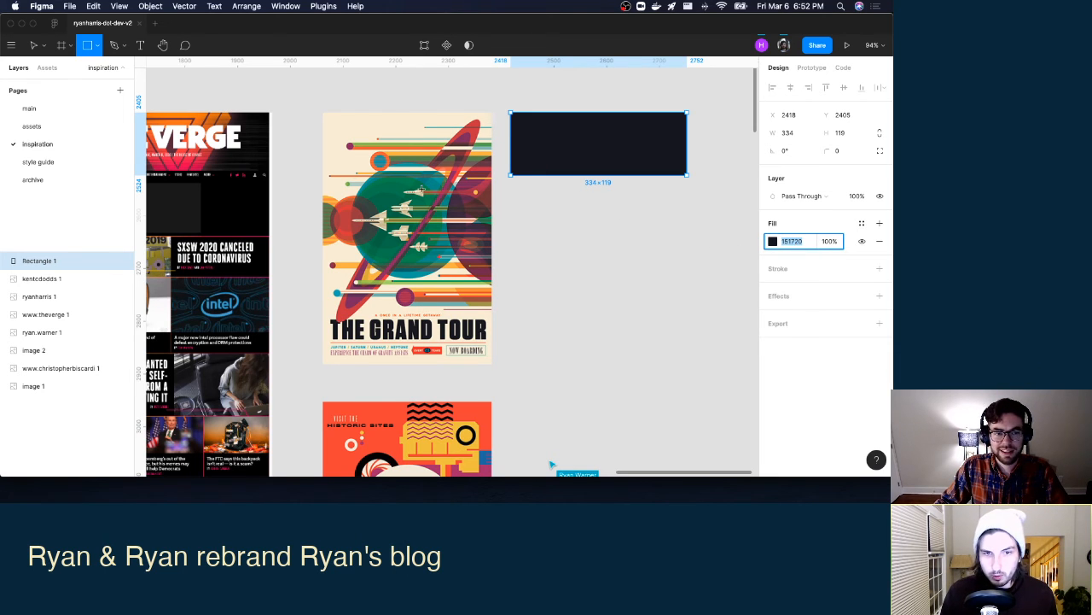
click(56, 111)
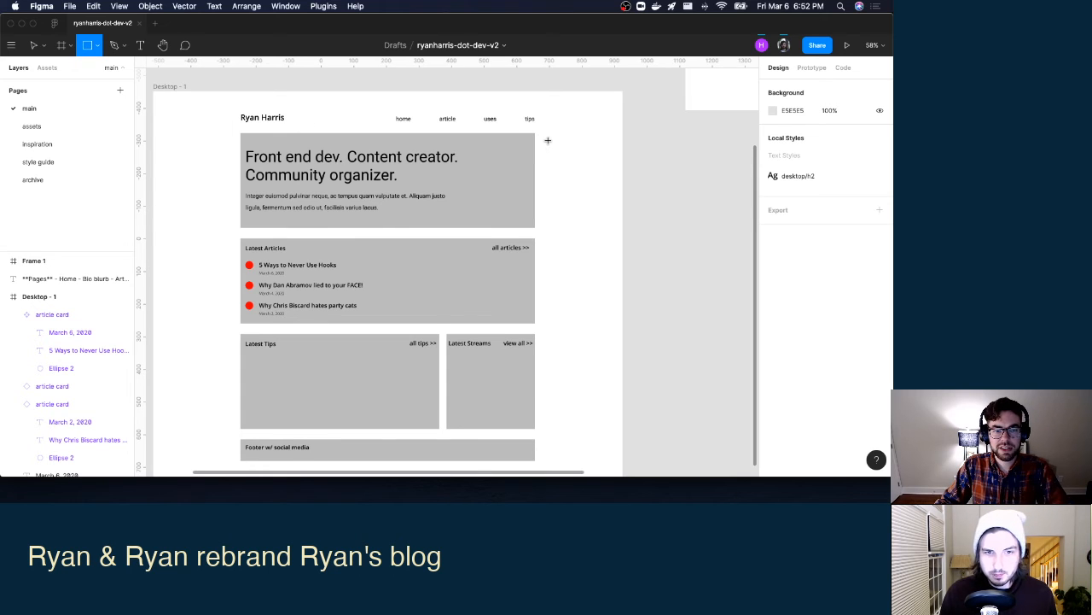
scroll(545, 142, down, 2)
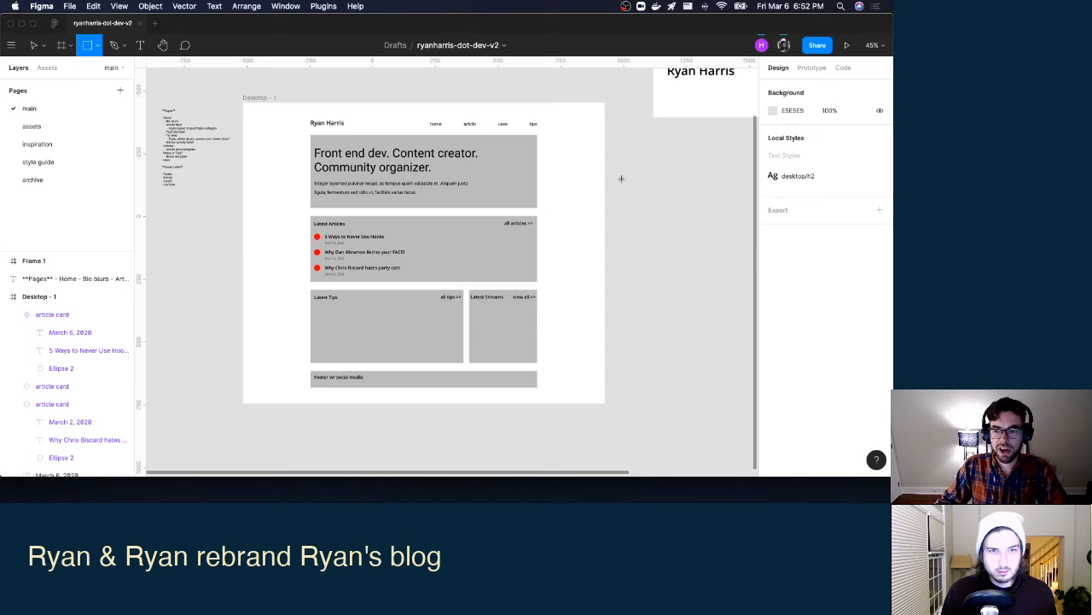
drag(621, 179, 705, 219)
click(786, 243)
key(super+v)
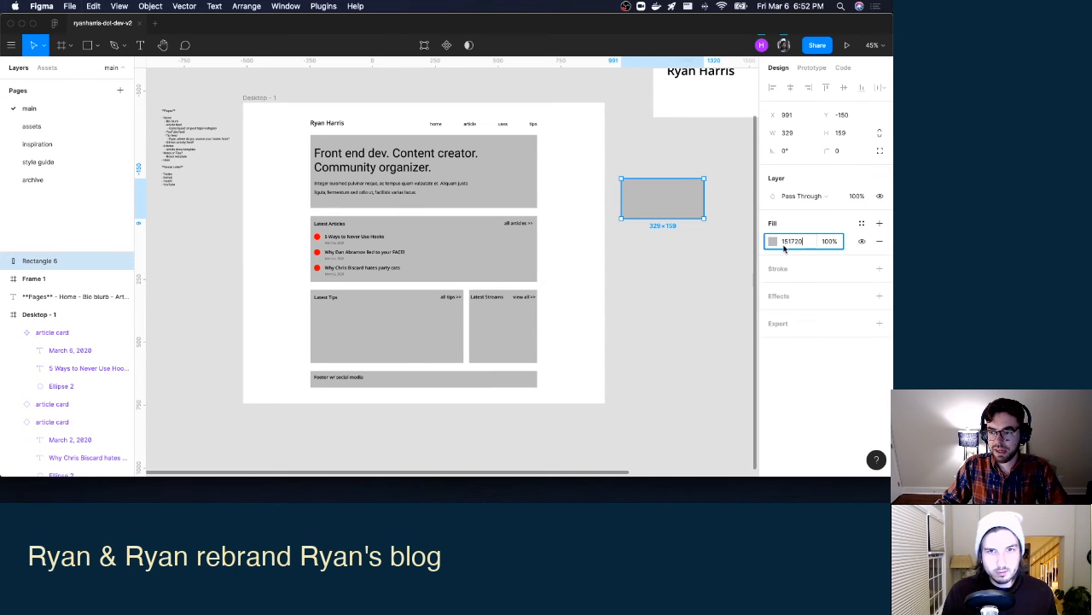
click(693, 283)
drag(644, 202, 642, 193)
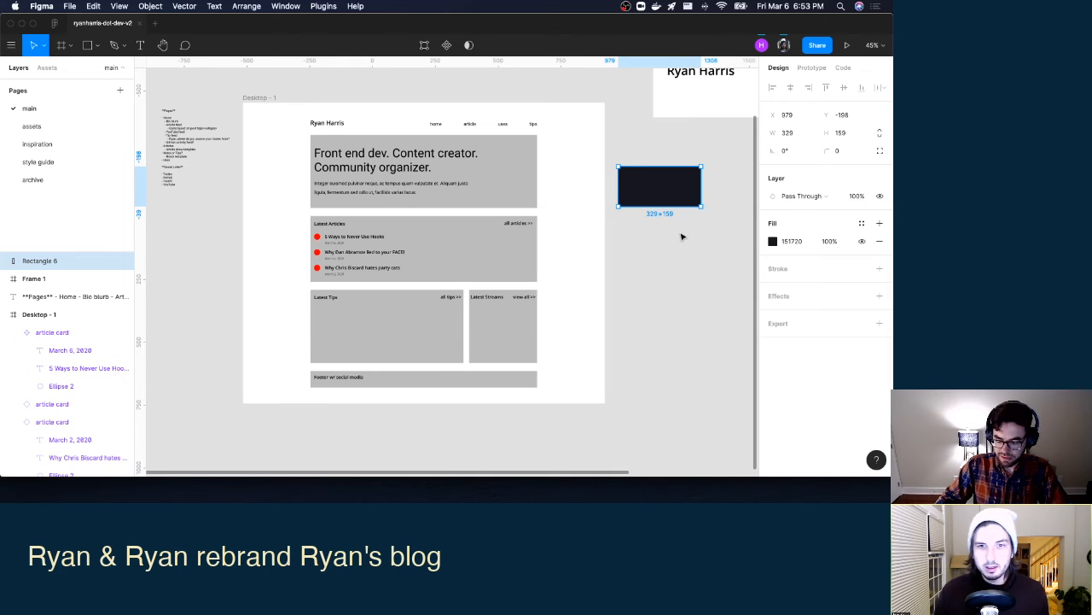
key(Delete)
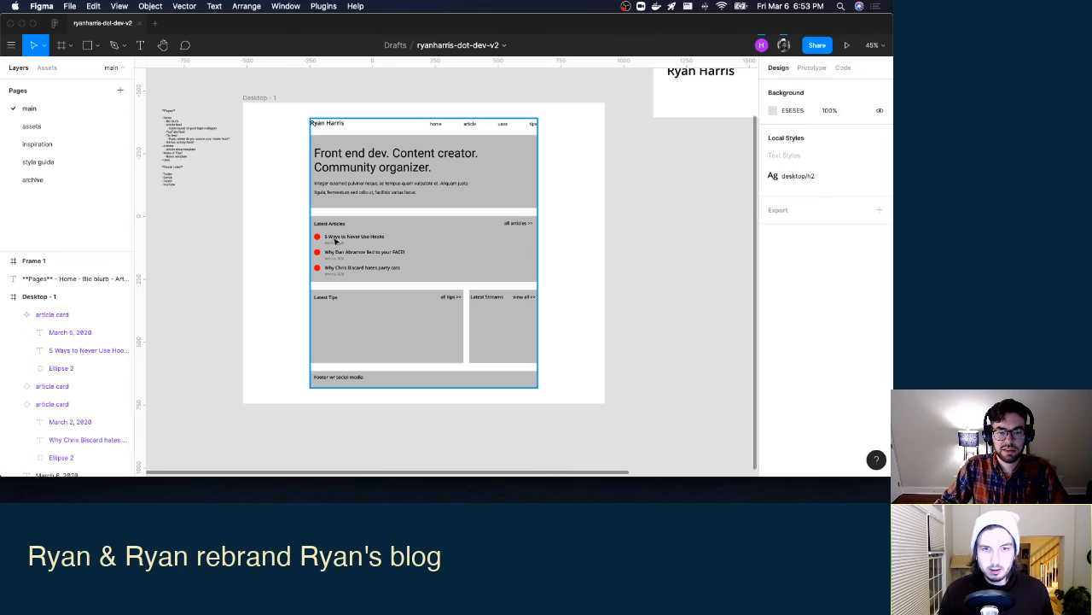
double_click(331, 126)
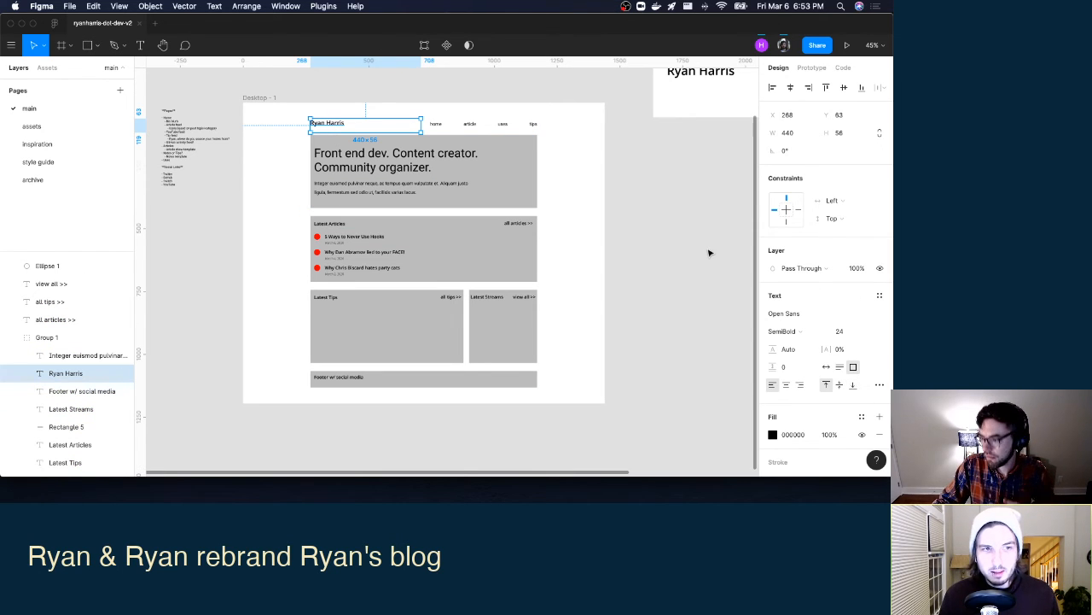
click(77, 161)
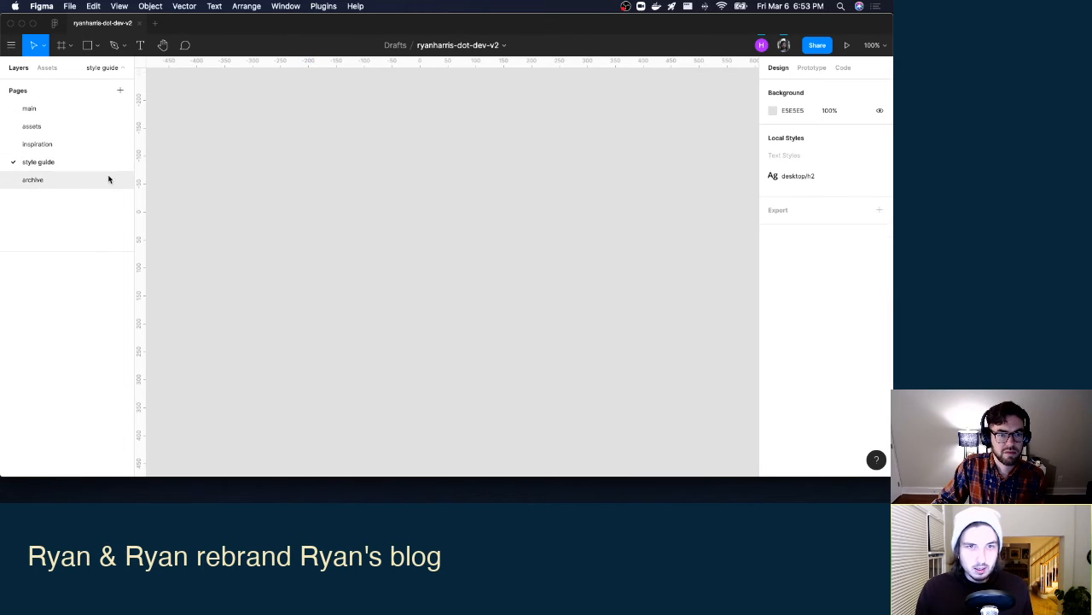
click(67, 107)
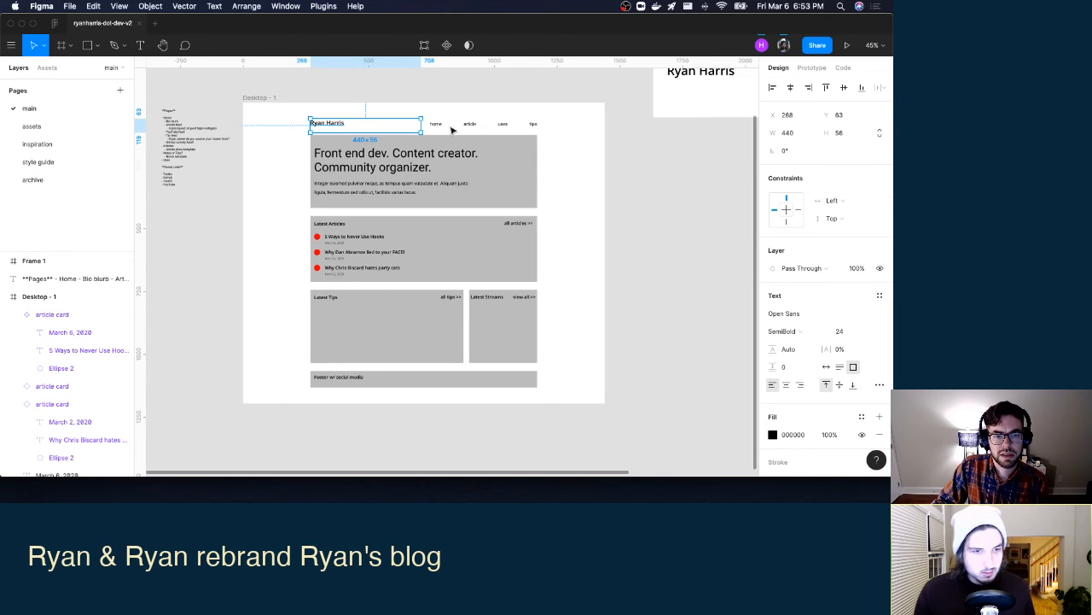
Copy the Desktop - 1 homepage frame from the main page into the archive page beside Desktop - 2.
click(263, 101)
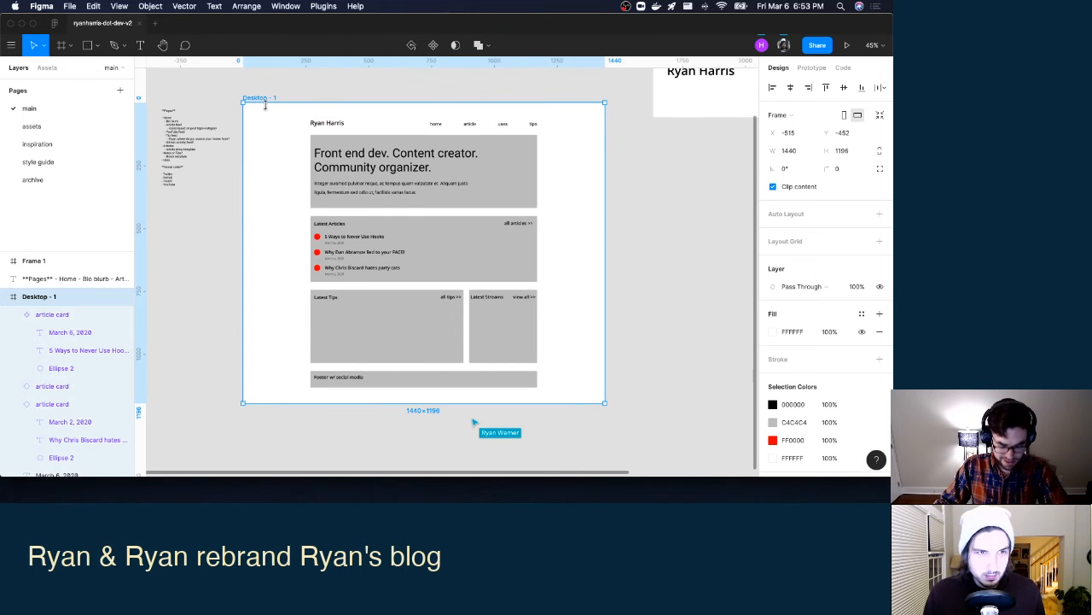
click(62, 180)
scroll(428, 310, down, 5)
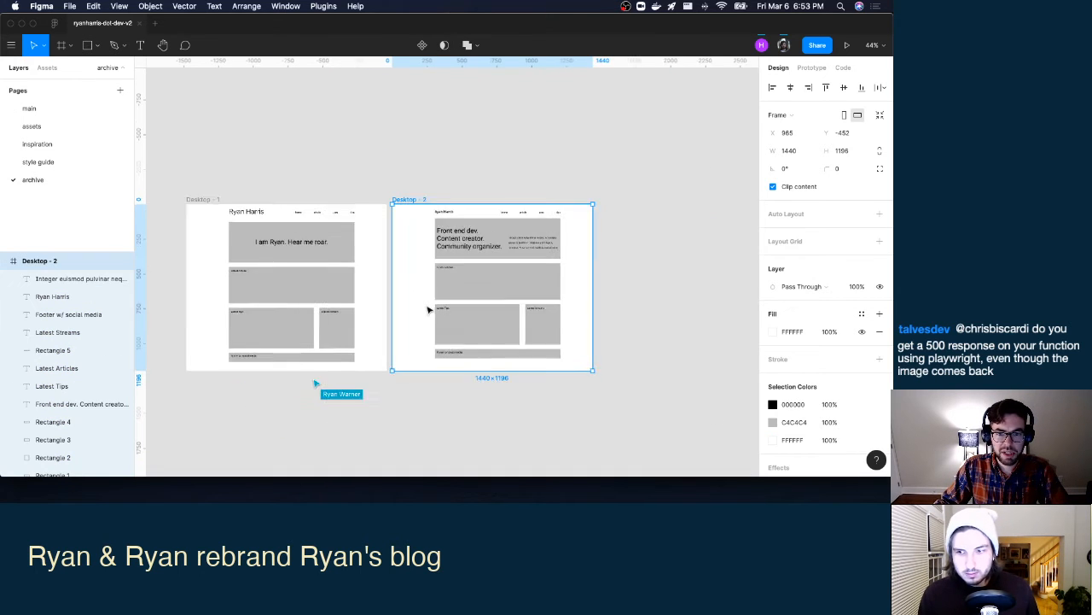
scroll(428, 310, right, 3)
key(cmd+v)
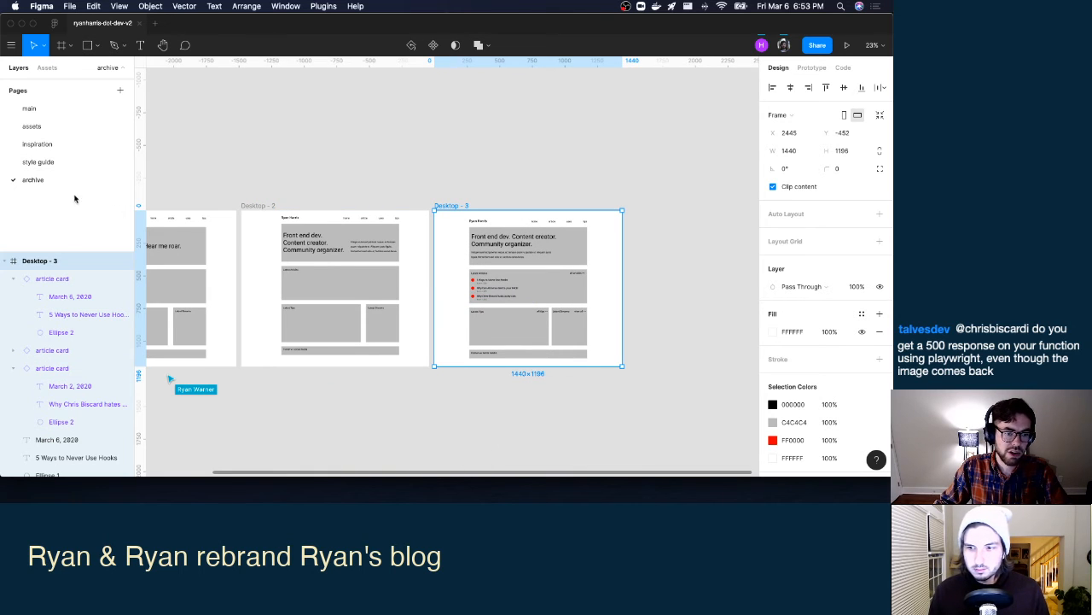
Look over the three archived homepage versions side by side.
scroll(320, 297, left, 3)
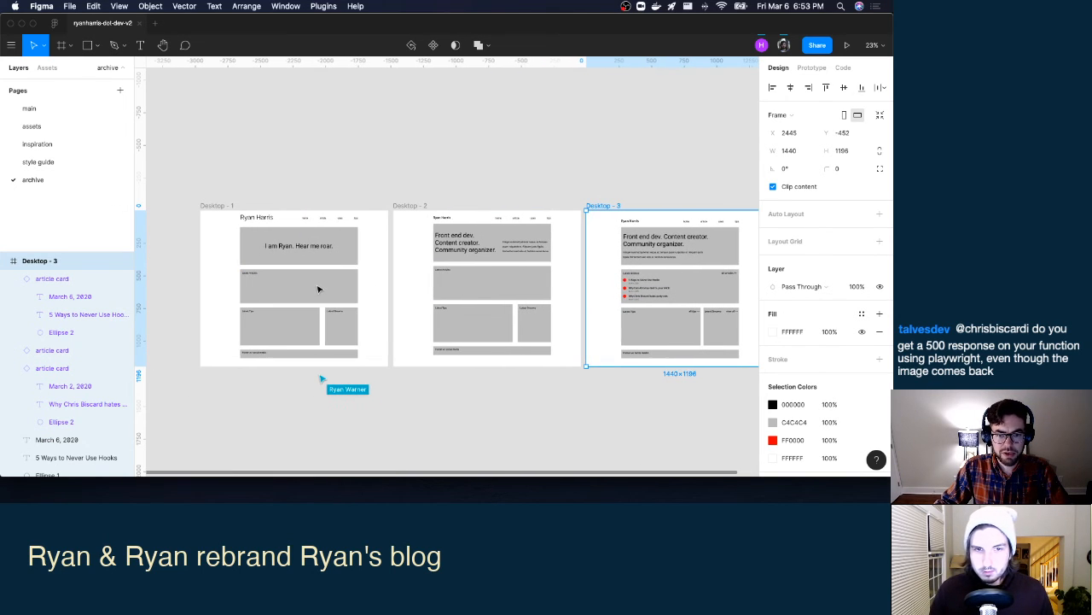
scroll(317, 288, right, 1)
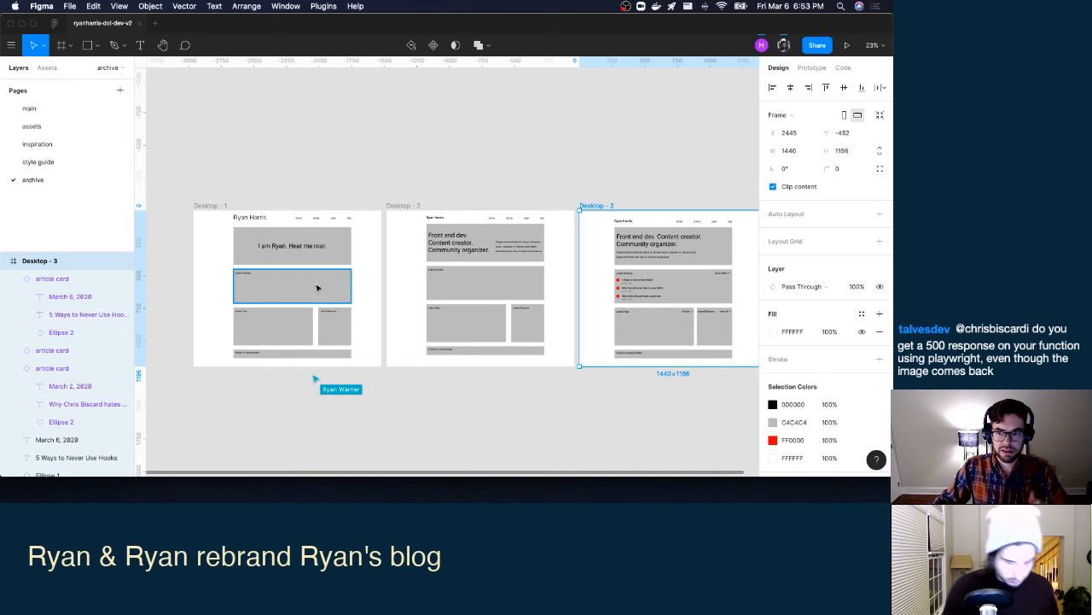
scroll(318, 288, right, 3)
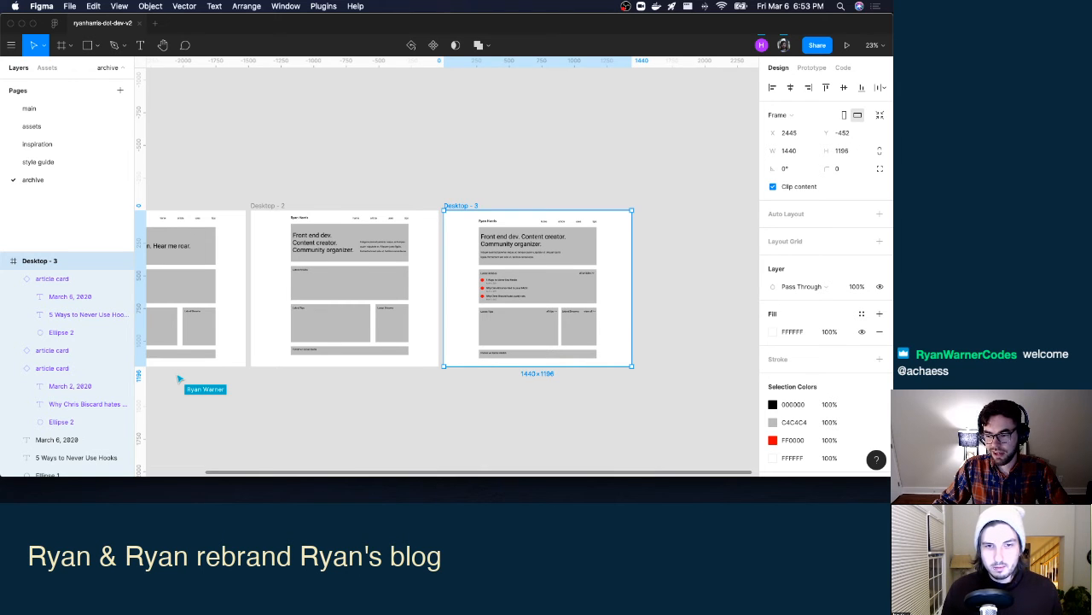
scroll(383, 203, right, 2)
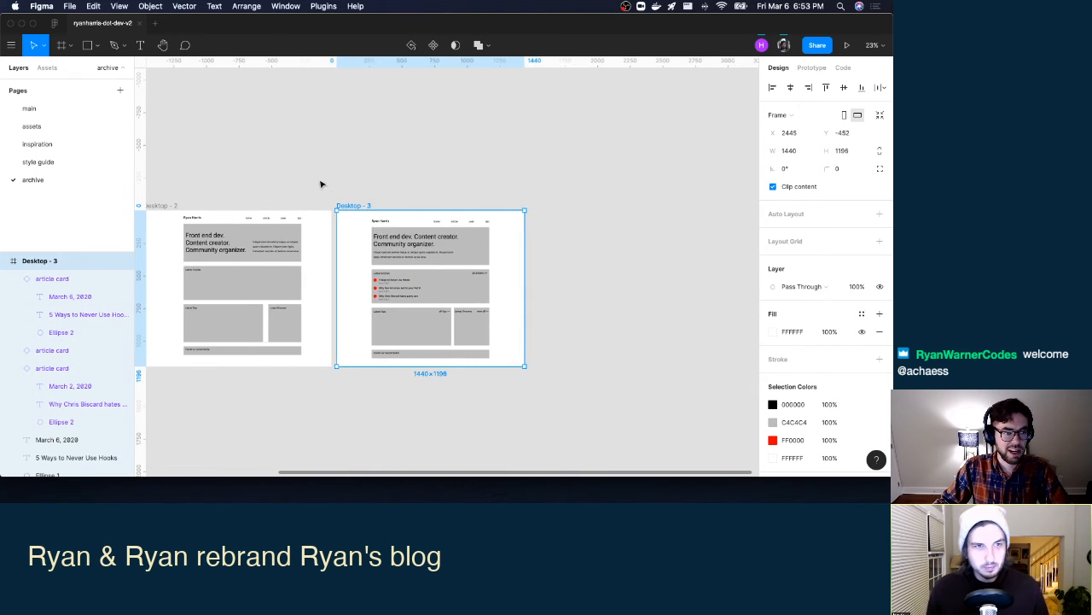
scroll(321, 183, left, 4)
scroll(321, 184, right, 1)
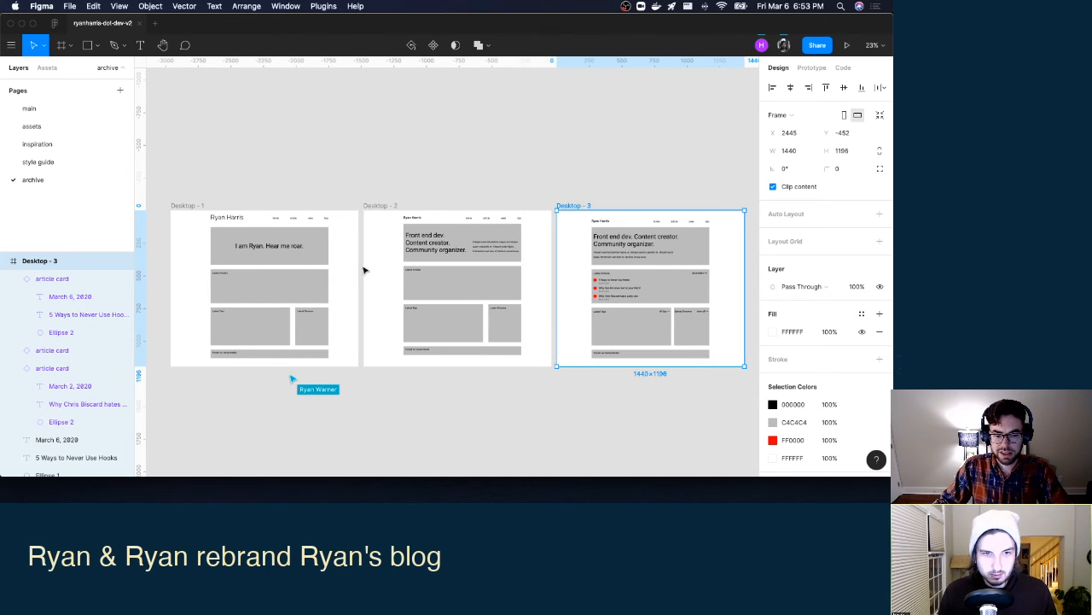
scroll(347, 253, right, 3)
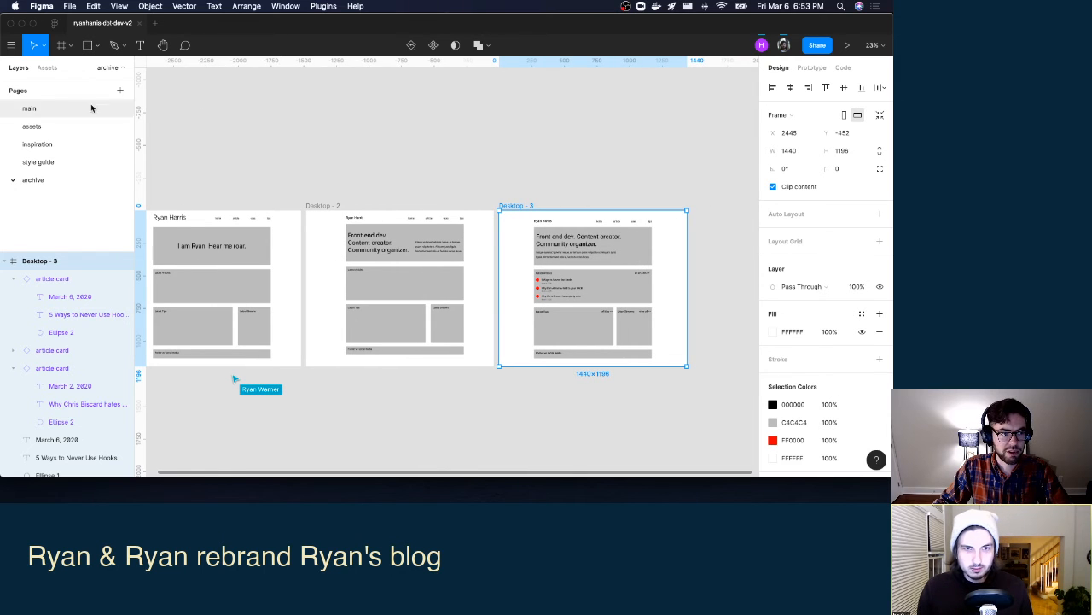
click(50, 109)
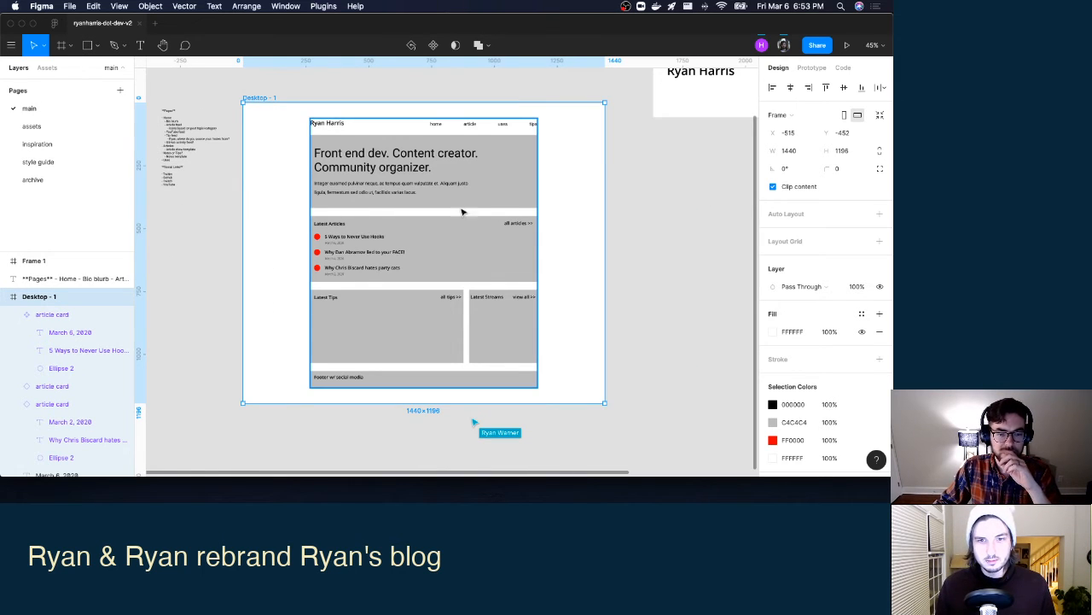
click(687, 269)
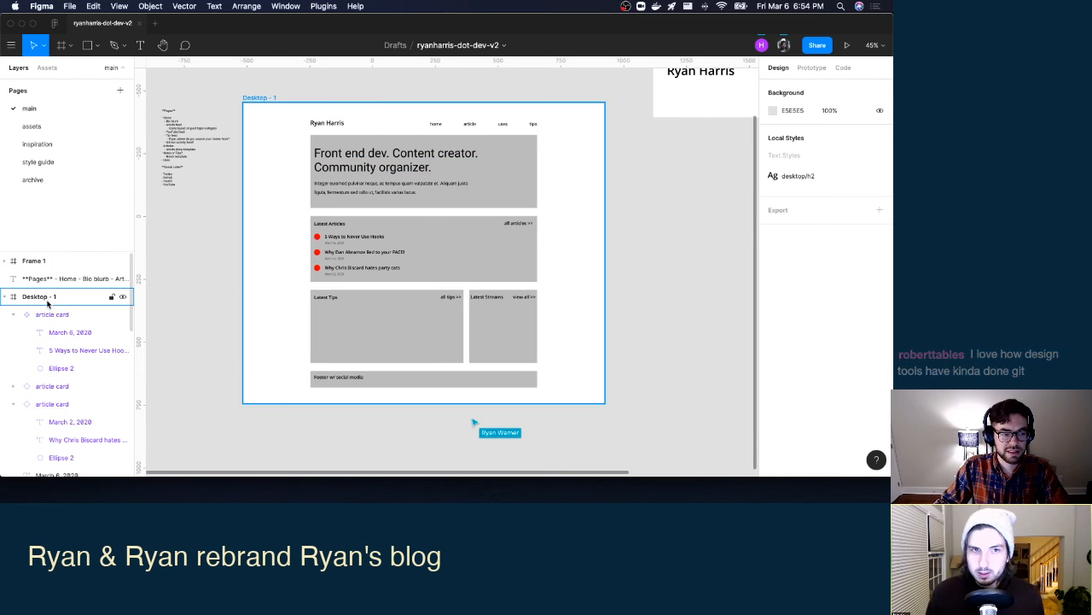
click(26, 297)
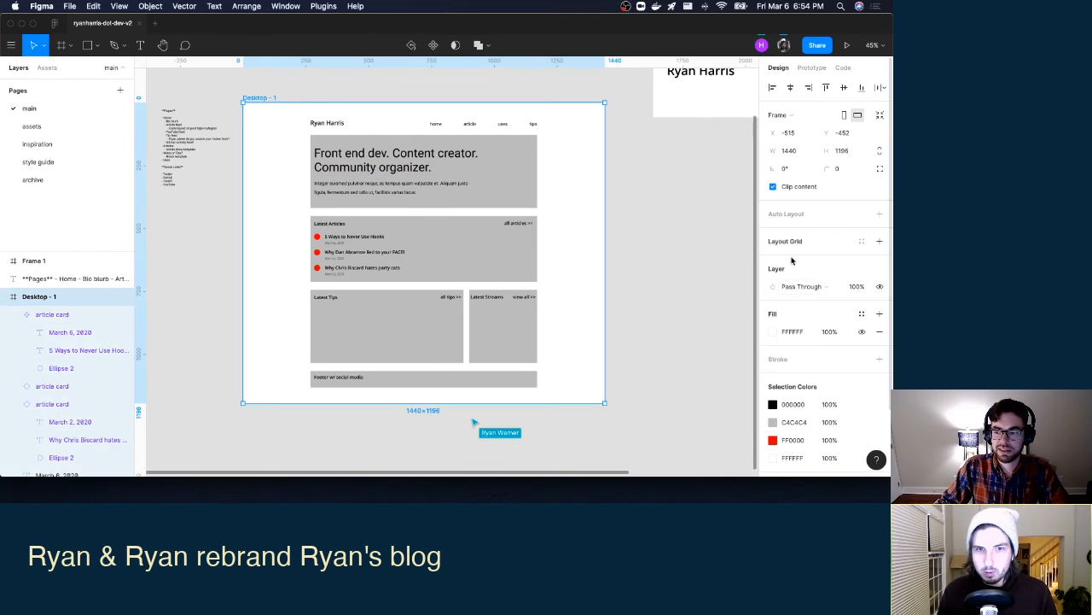
click(787, 333)
key(BackSpace)
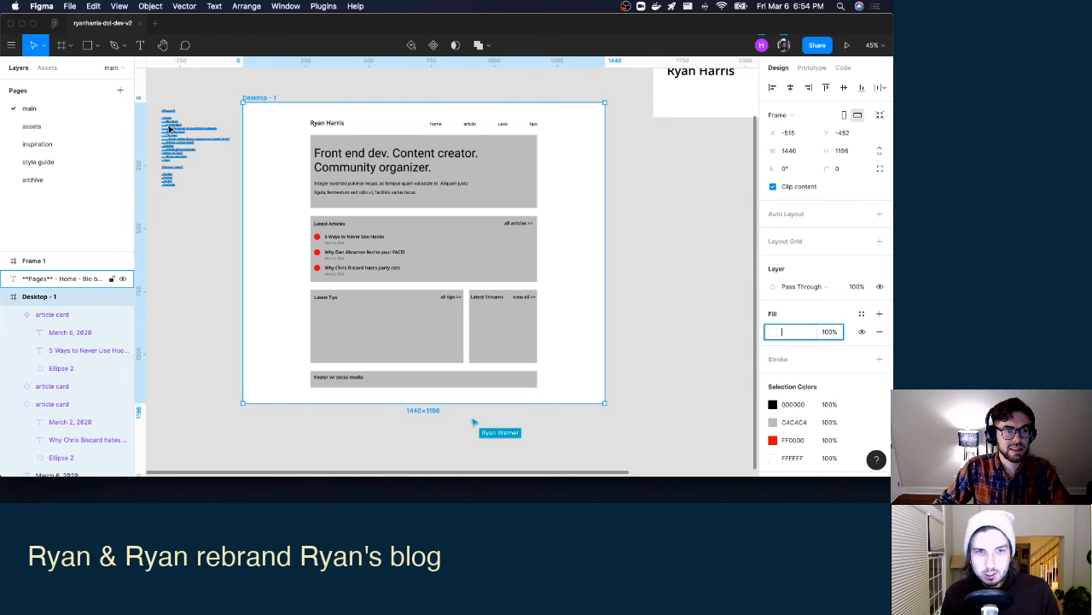
Copy the dark swatch's color 151720 from the inspiration page and apply it as the Desktop - 1 frame's fill on the main page.
click(44, 126)
click(37, 144)
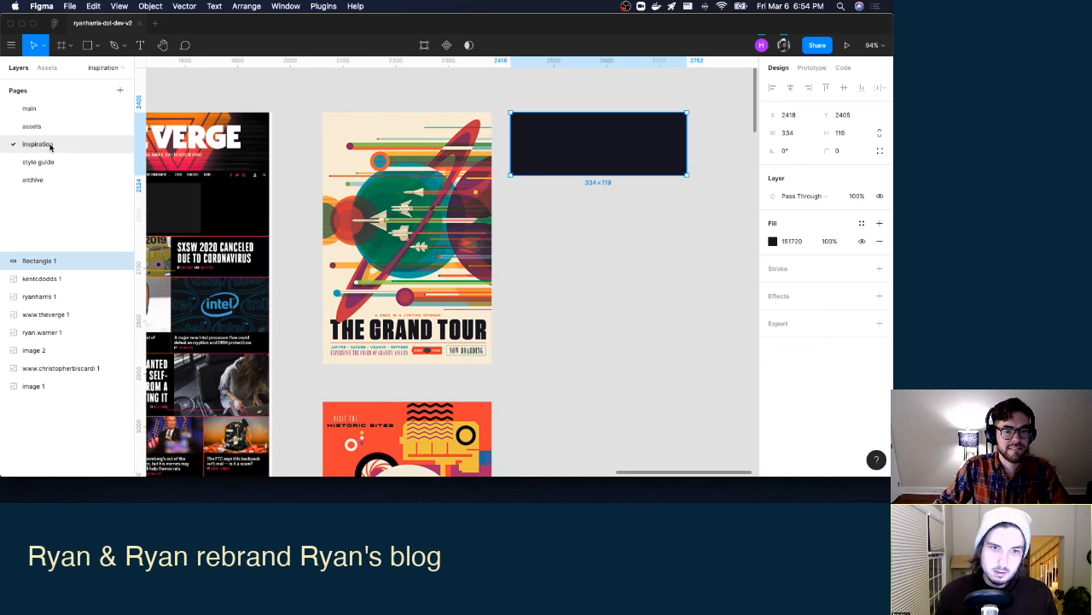
click(790, 241)
key(super+c)
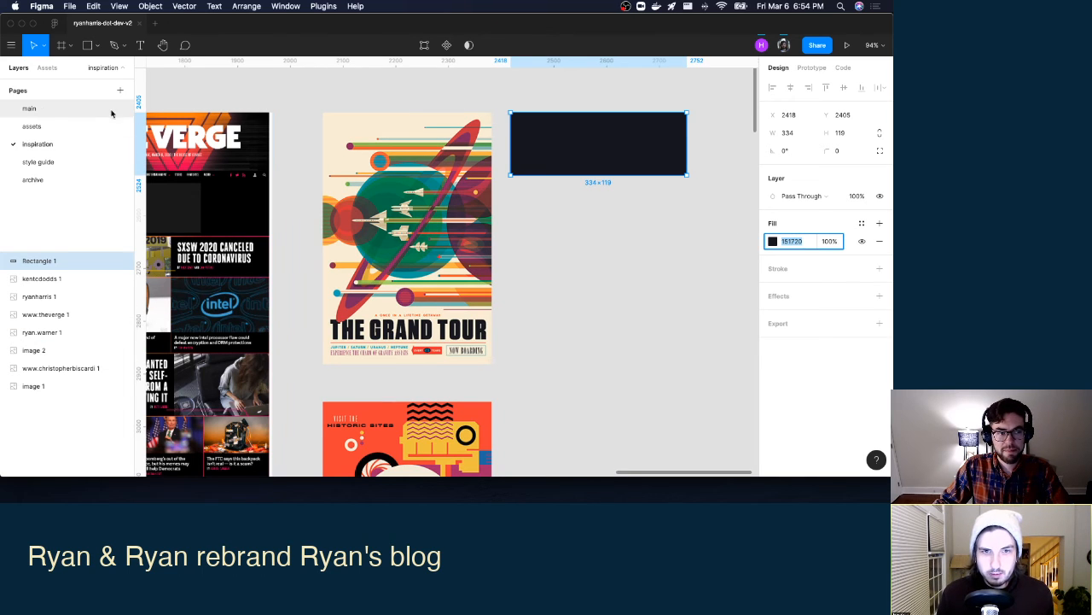
click(36, 109)
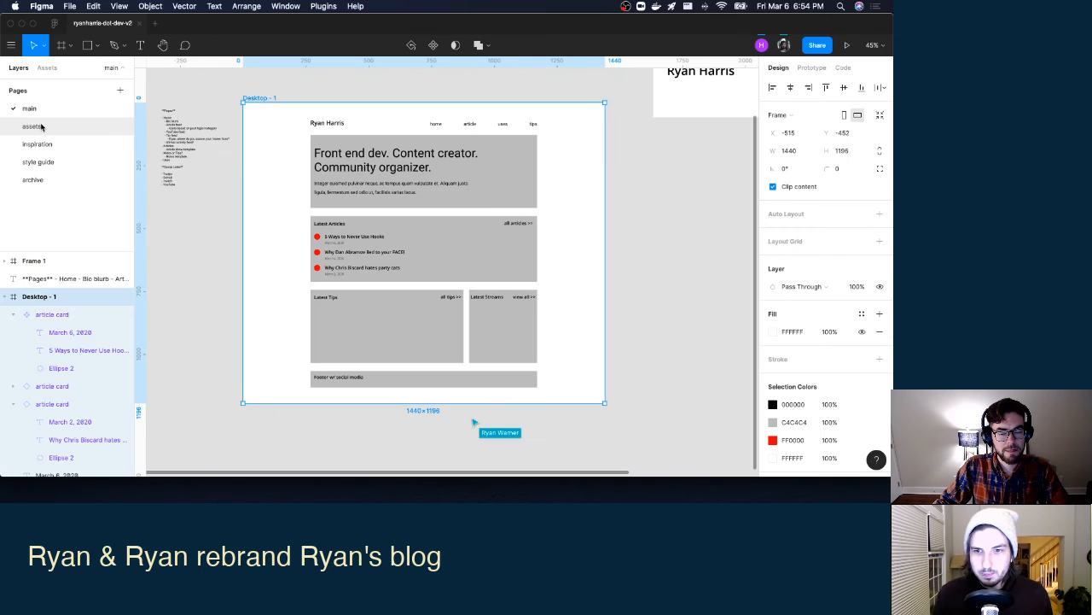
click(667, 318)
click(259, 99)
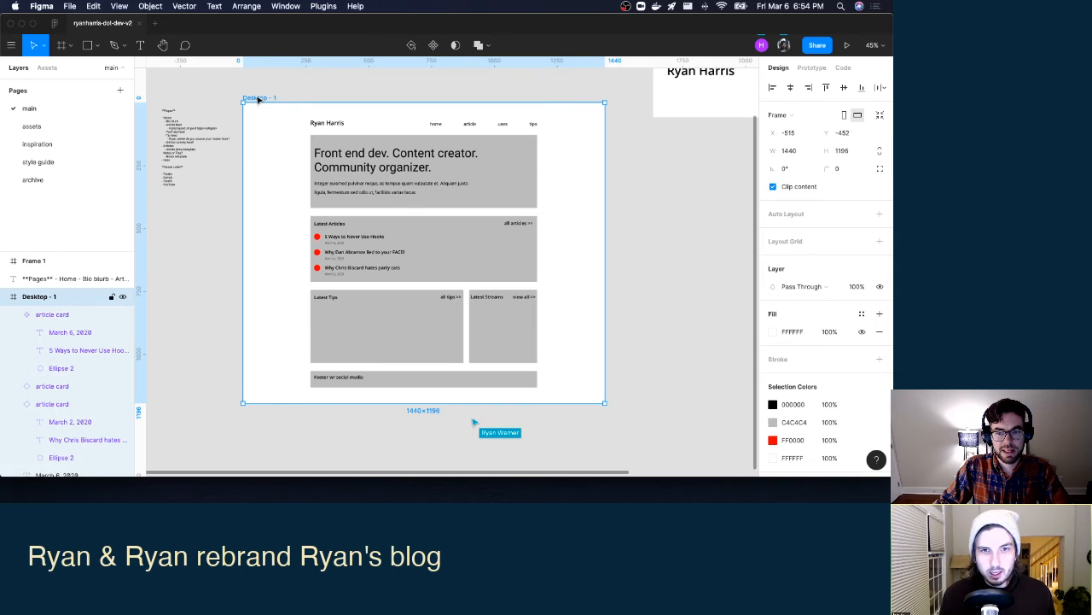
click(790, 333)
key(cmd+v)
key(Return)
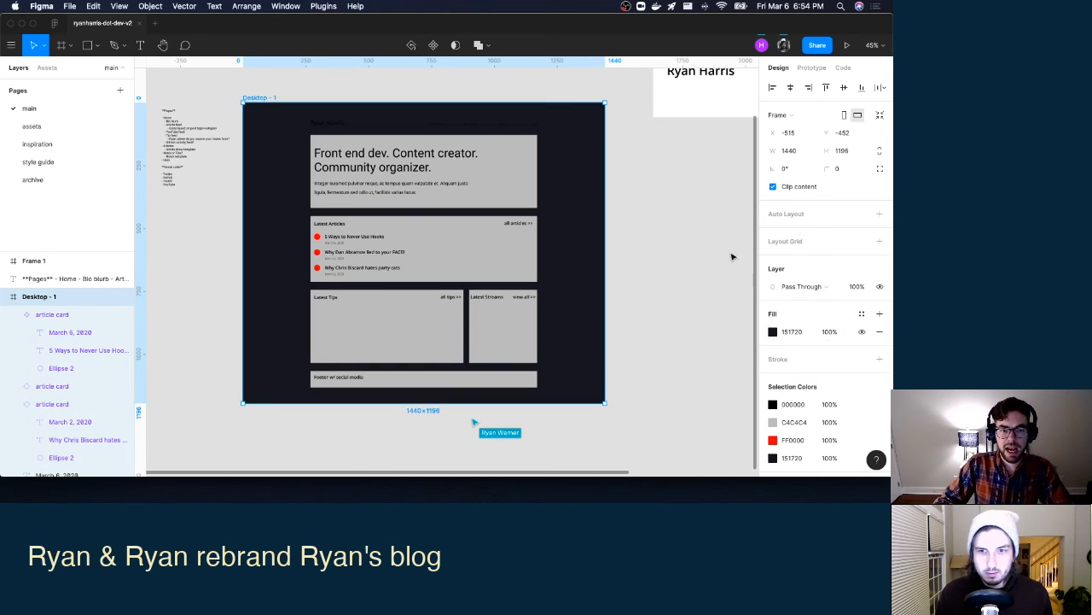
click(694, 245)
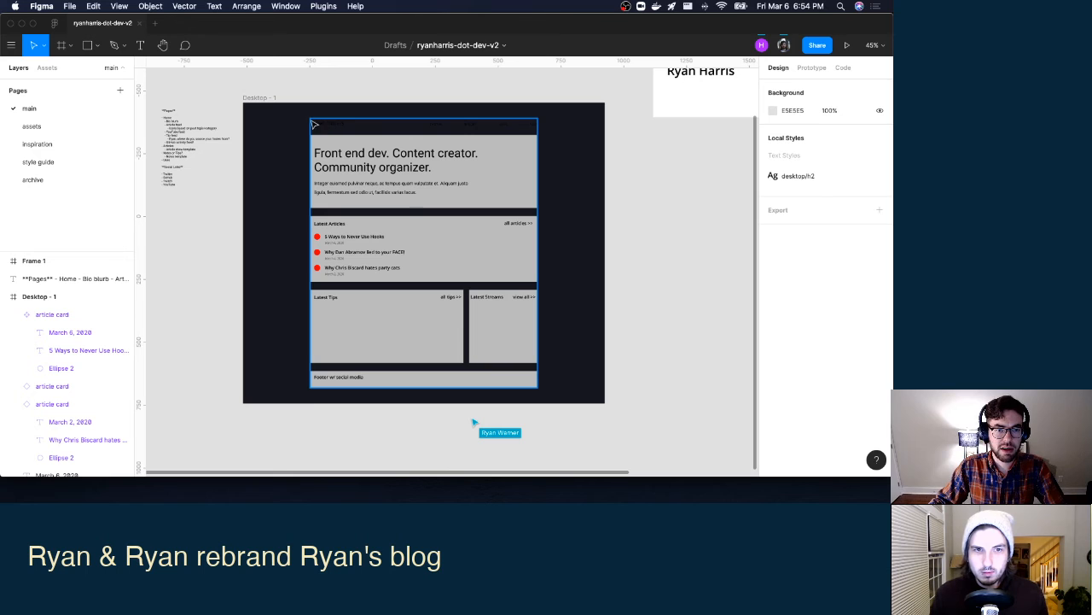
Select the site title text in the header of the homepage frame.
scroll(41, 342, down, 8)
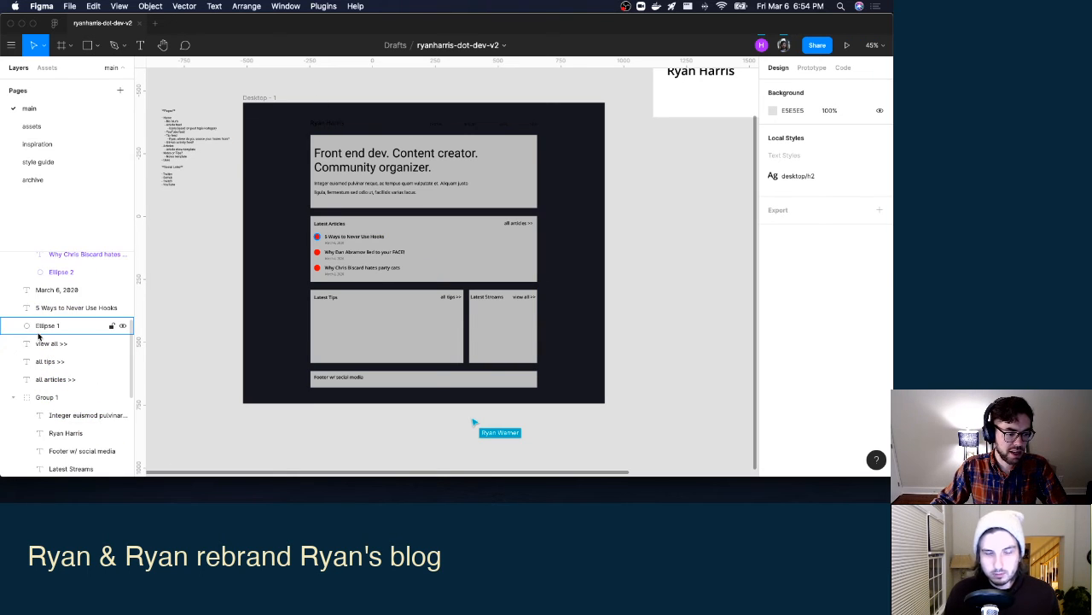
scroll(38, 336, down, 5)
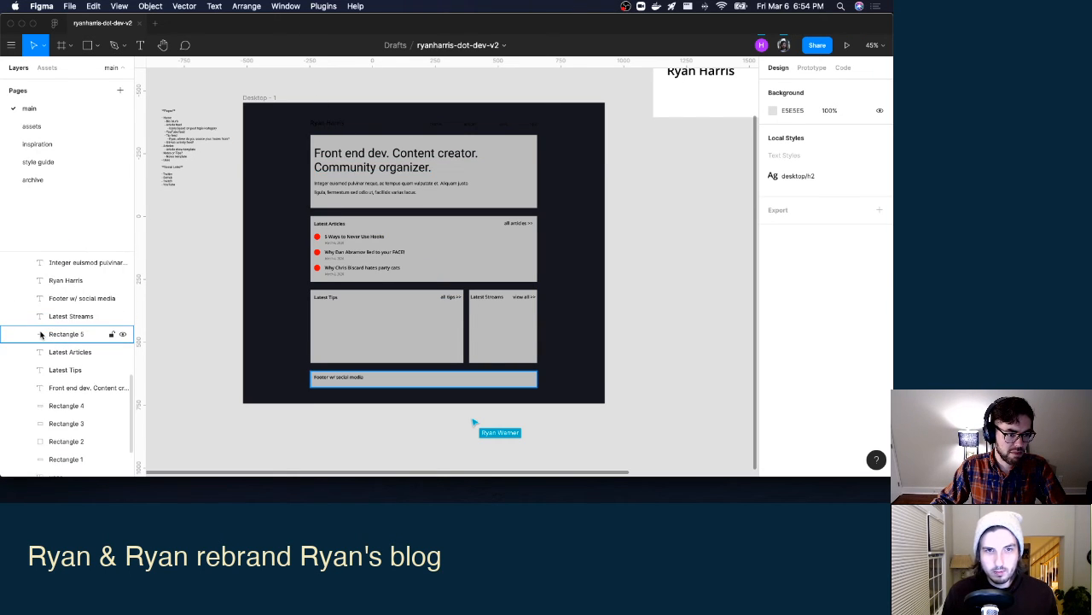
click(75, 290)
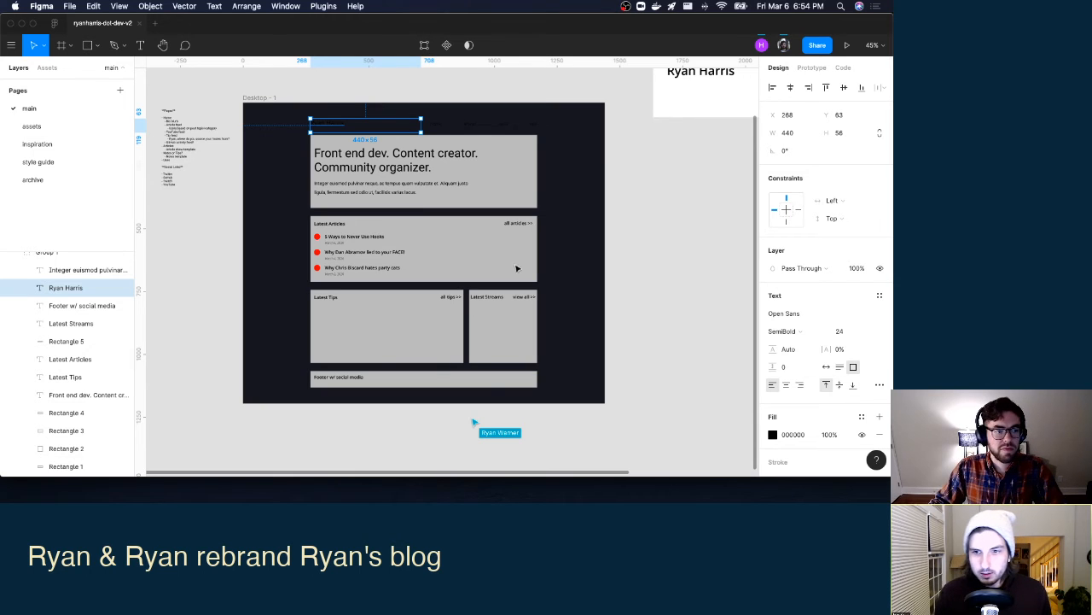
Draw a rectangle about 334 × 130 directly below the dark swatch on the inspiration page.
click(80, 141)
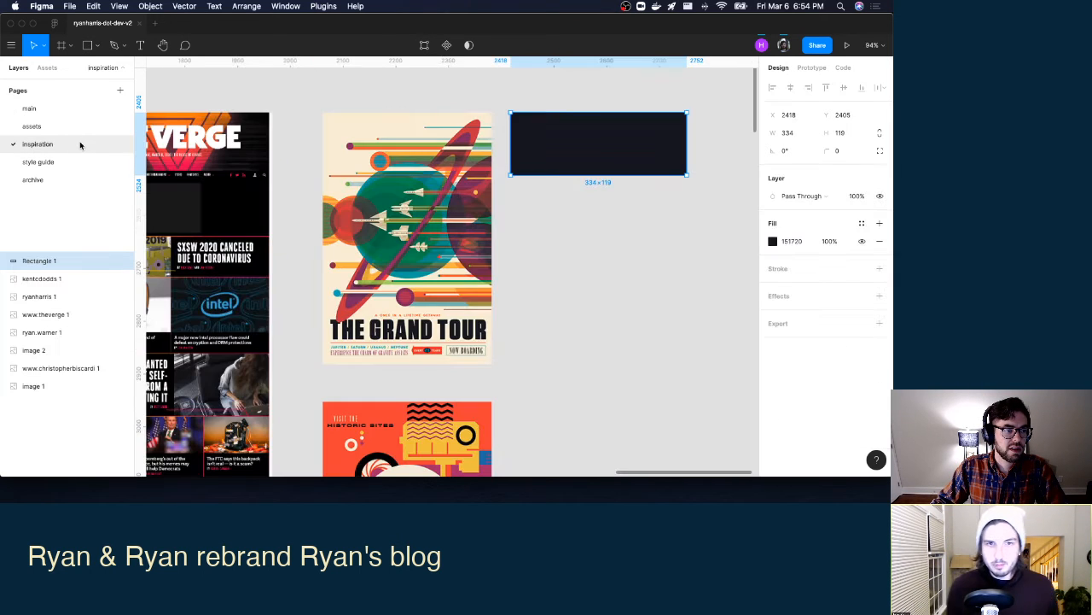
click(674, 358)
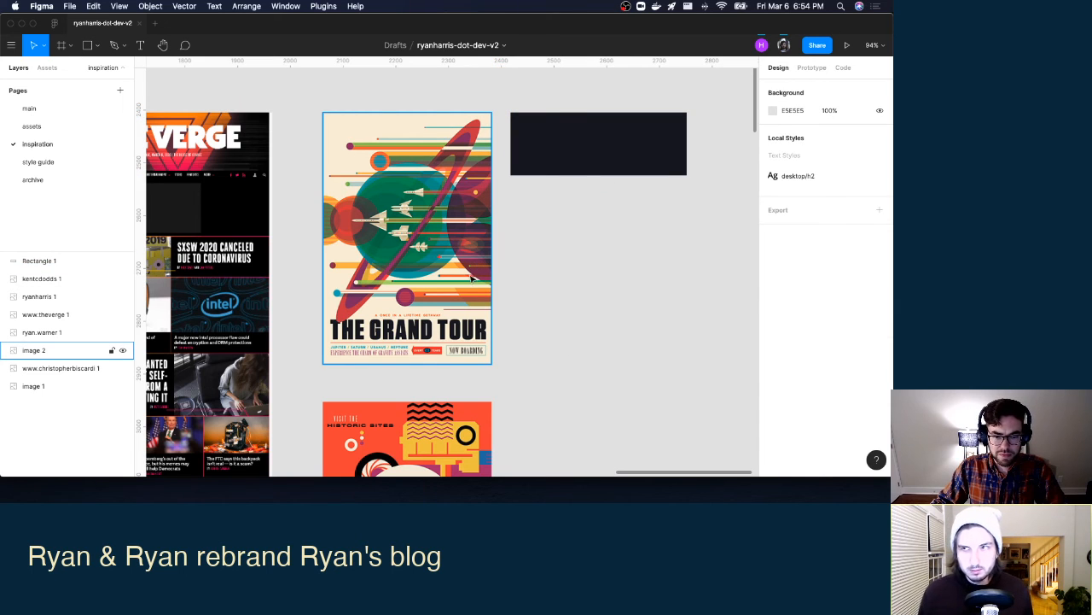
click(89, 45)
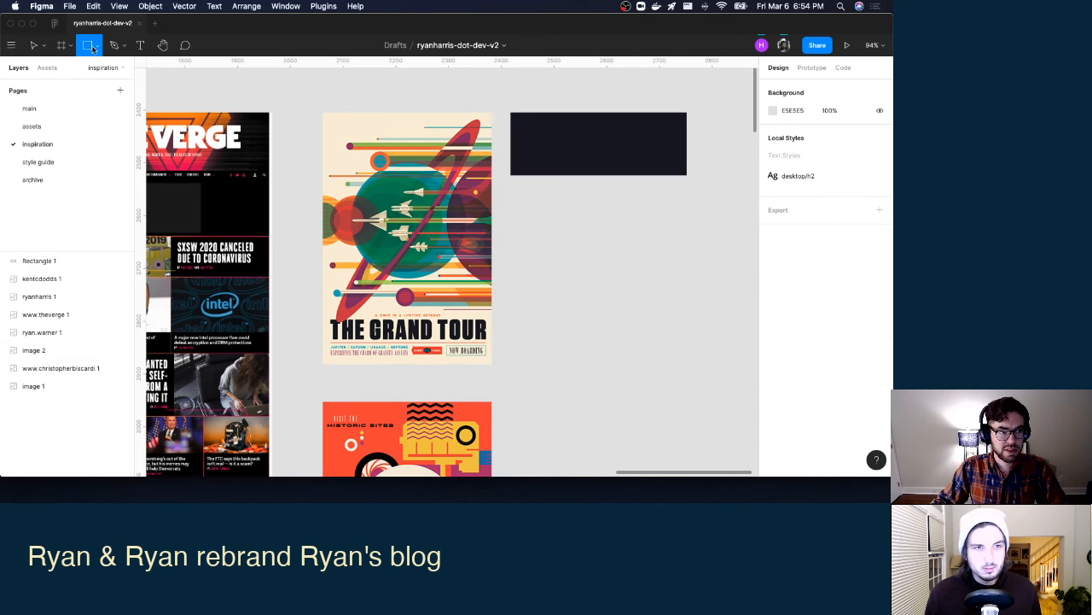
drag(512, 185, 687, 253)
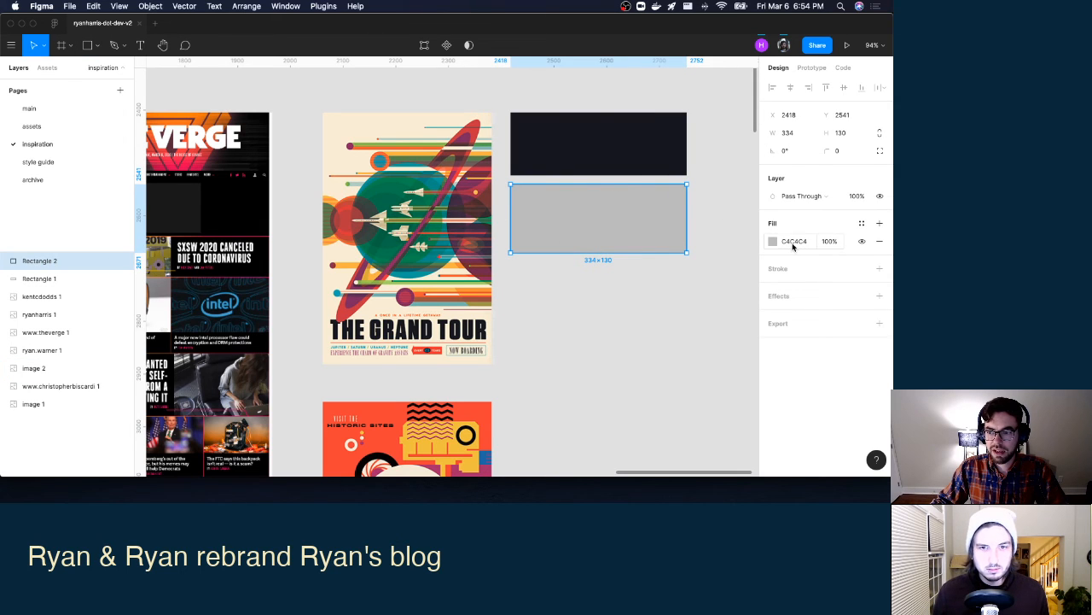
Fill the new swatch with the cream color F9EEDB sampled from The Grand Tour poster's background.
click(772, 242)
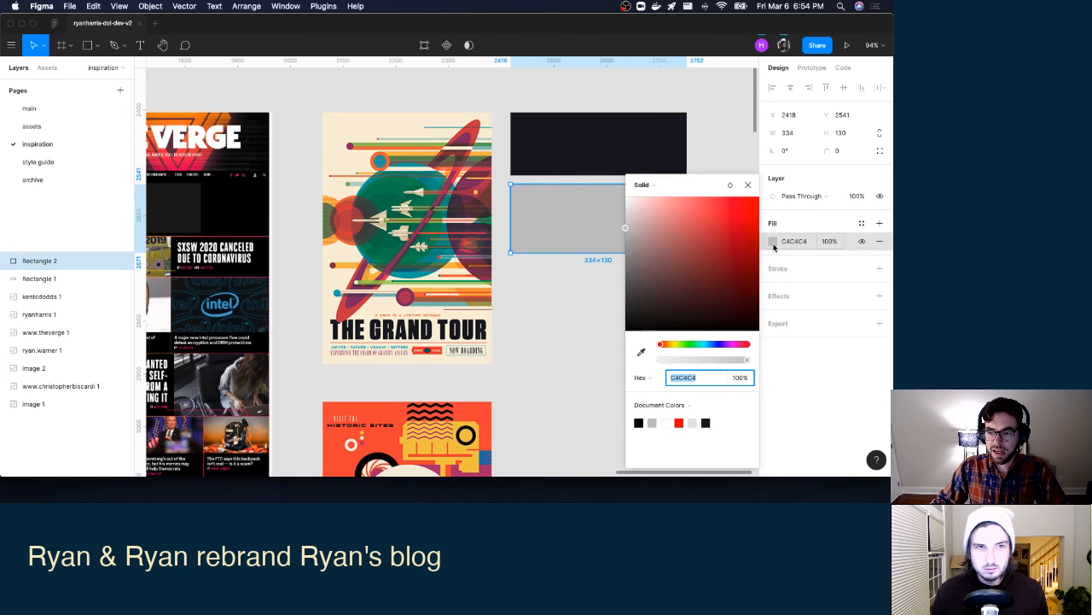
click(641, 351)
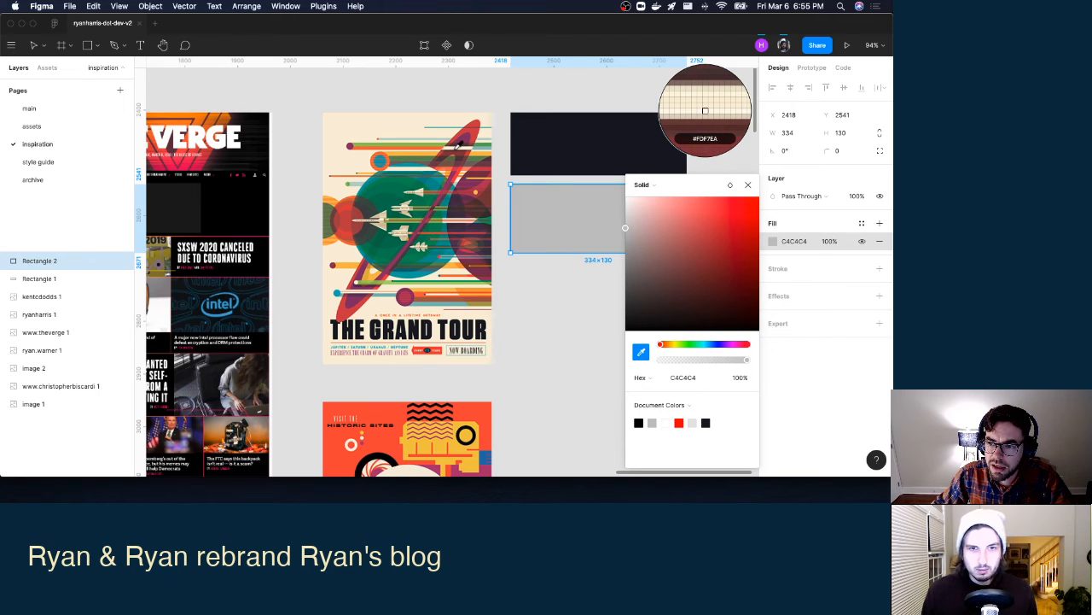
click(380, 119)
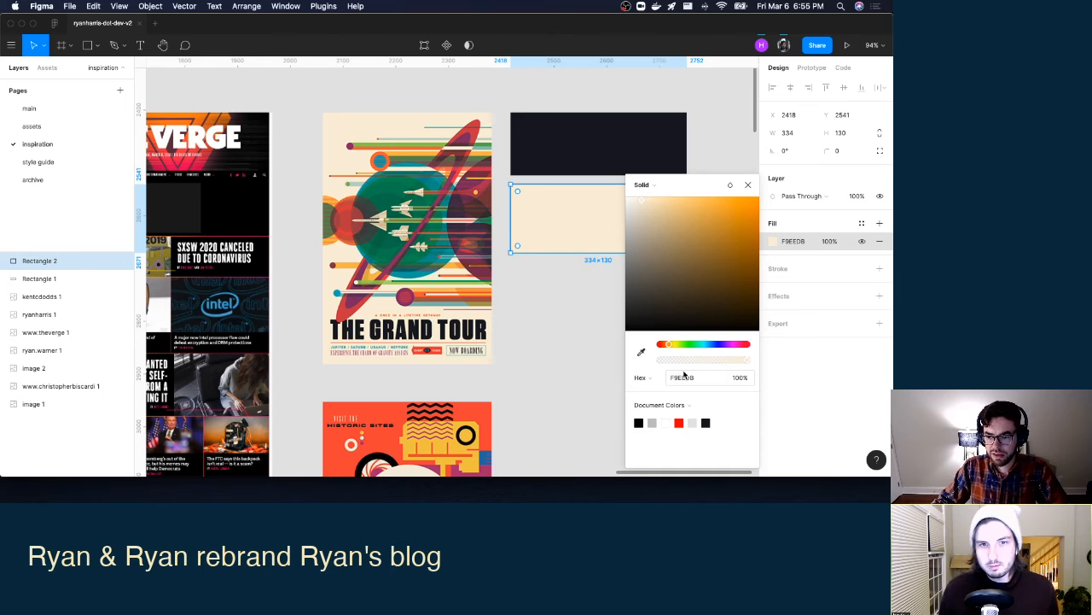
click(747, 183)
Copy the cream swatch's color F9EEDB and apply it as the site title text's fill on the main page.
click(790, 242)
key(super+c)
click(29, 108)
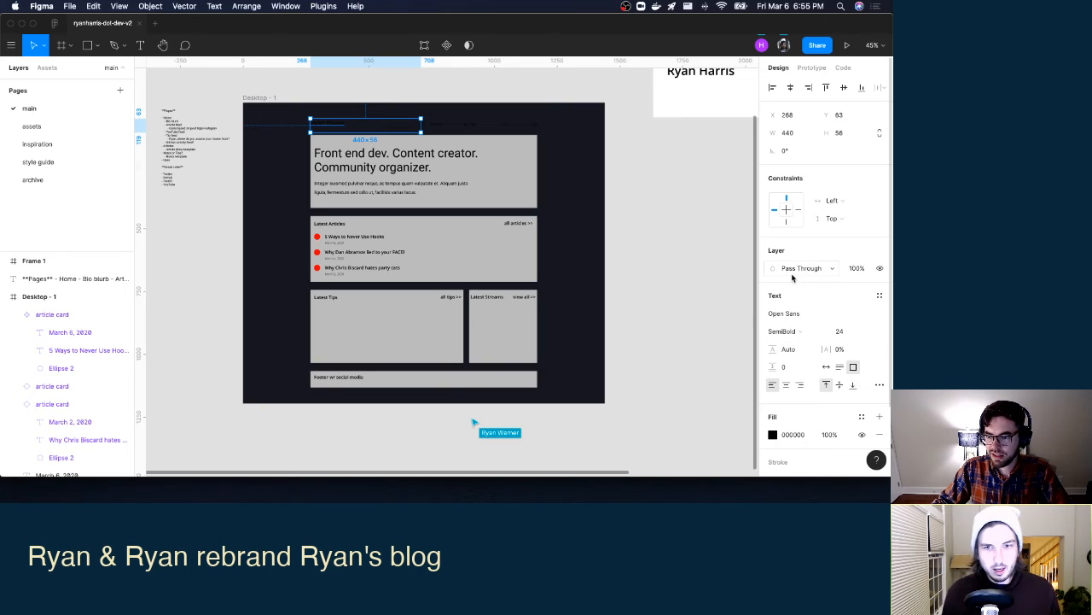
click(785, 437)
key(super+v)
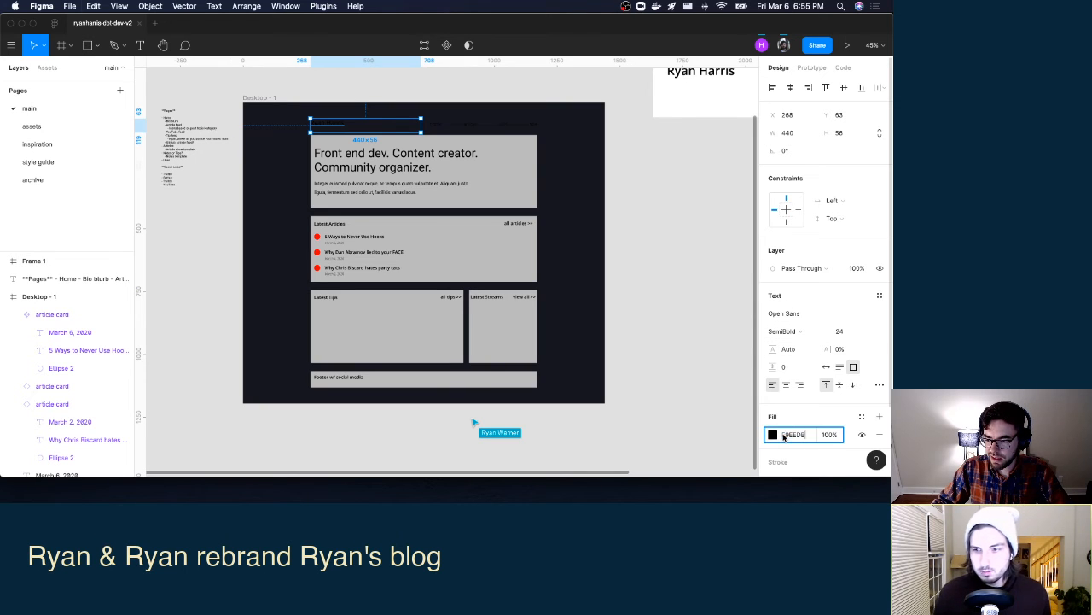
click(660, 397)
Create a color style named tan from the fill of the header links home, article, uses and tips.
scroll(66, 333, down, 2)
scroll(68, 335, down, 10)
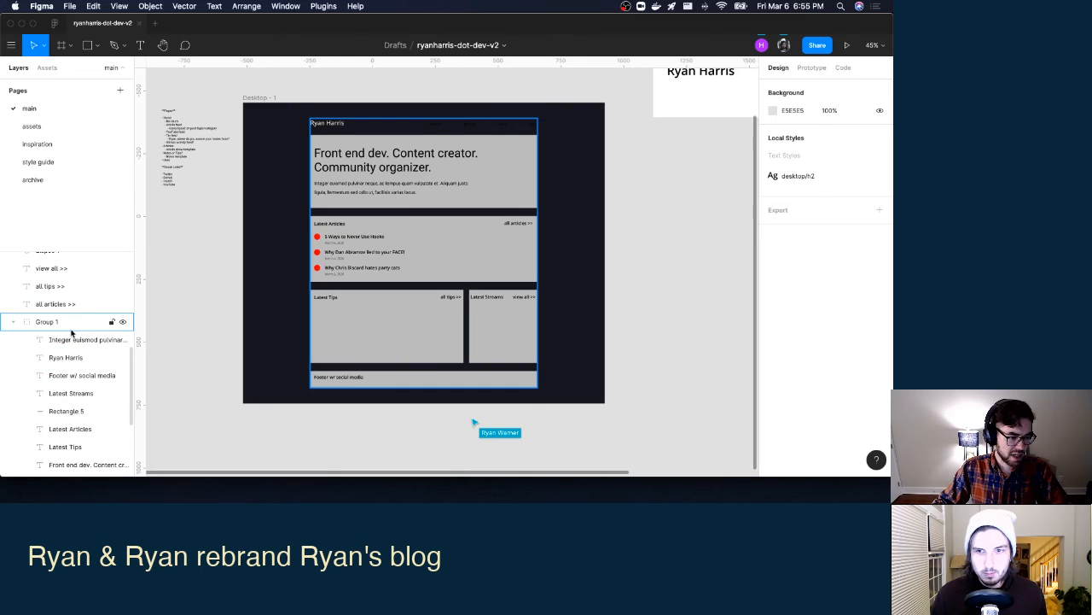
scroll(73, 333, down, 1)
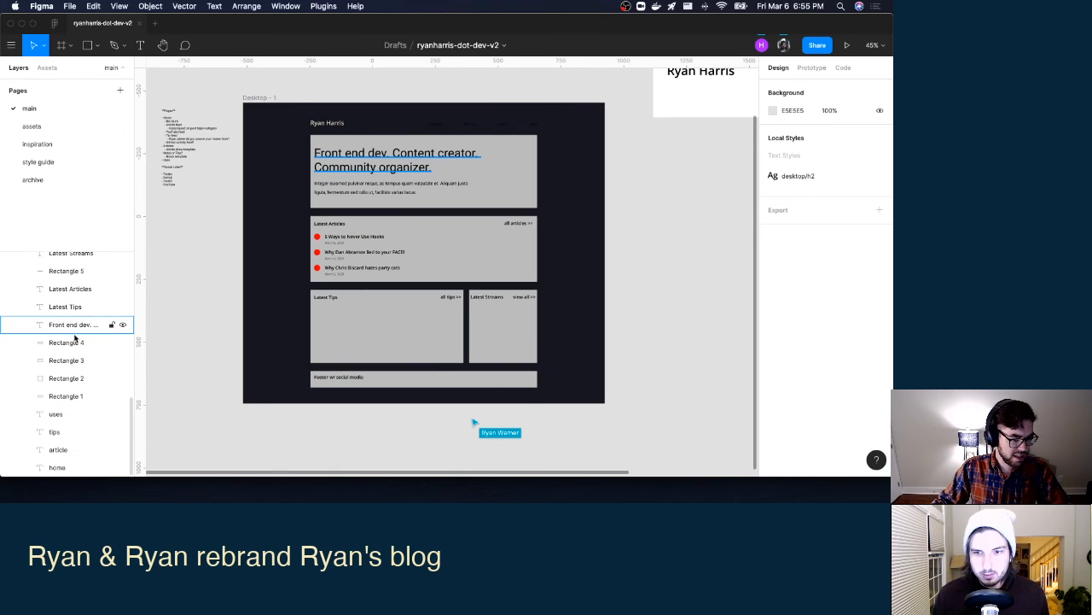
click(54, 414)
shift+click(62, 466)
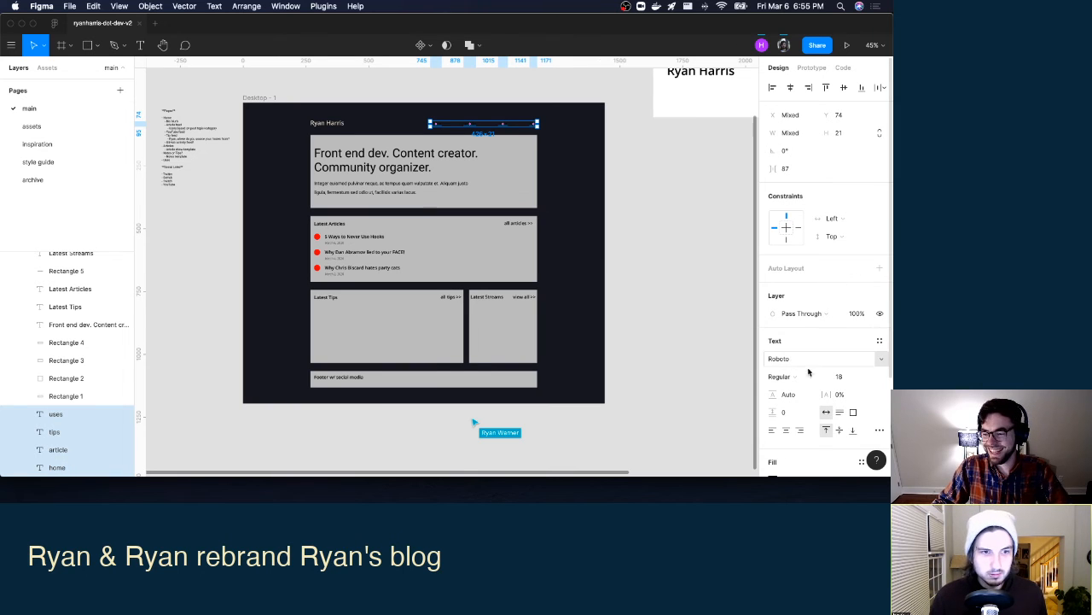
scroll(808, 284, down, 3)
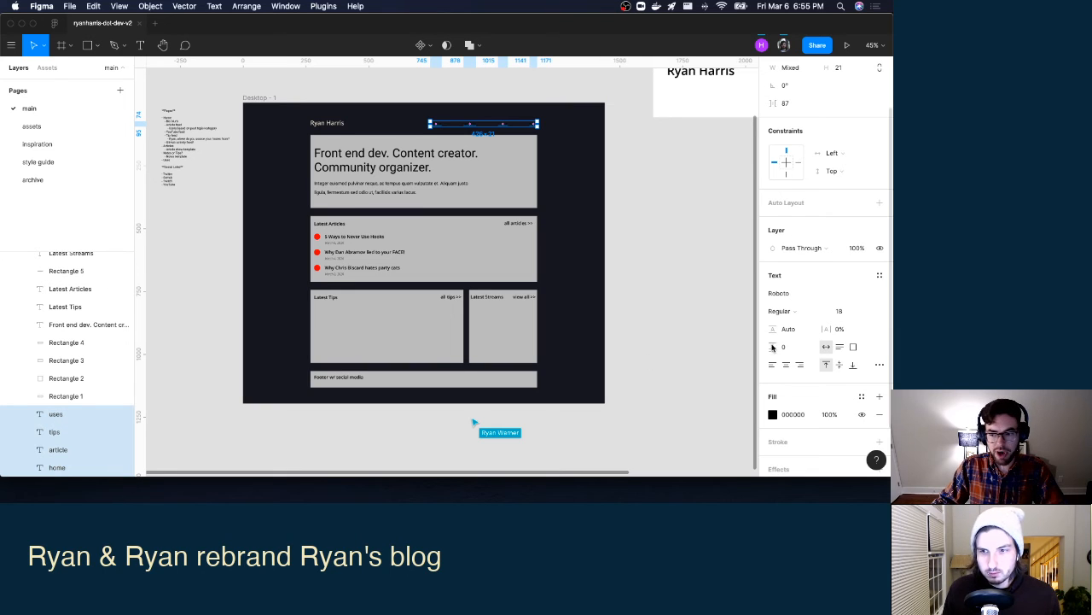
click(861, 396)
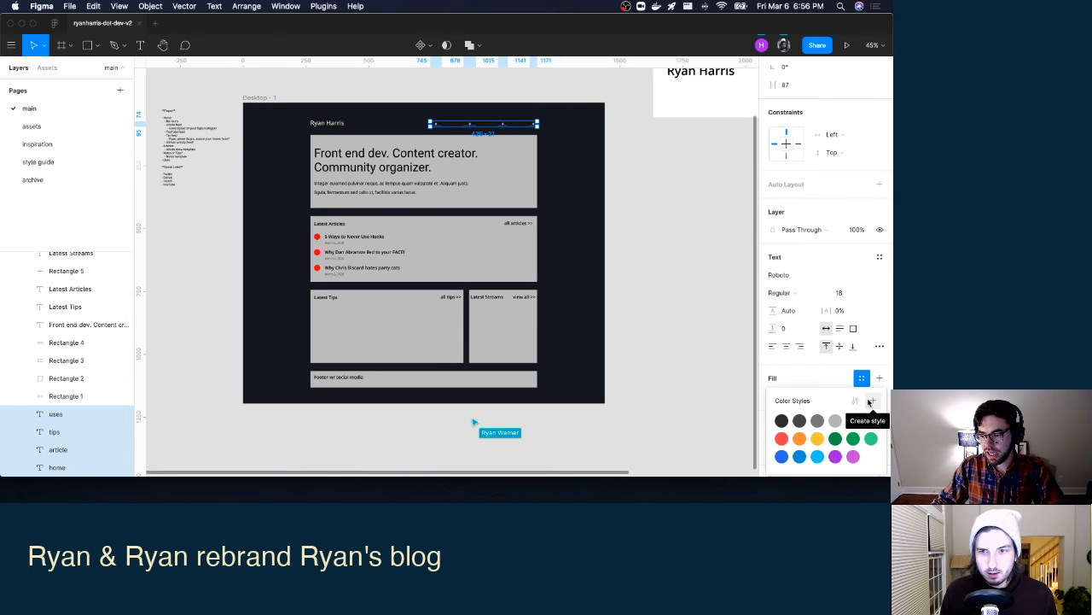
click(868, 402)
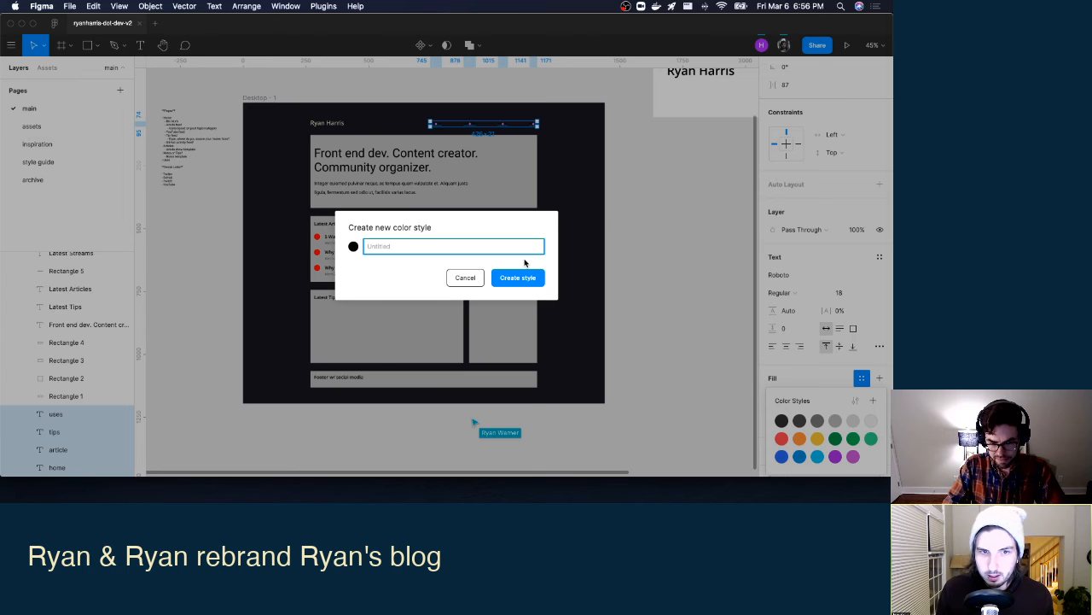
text(desktop/)
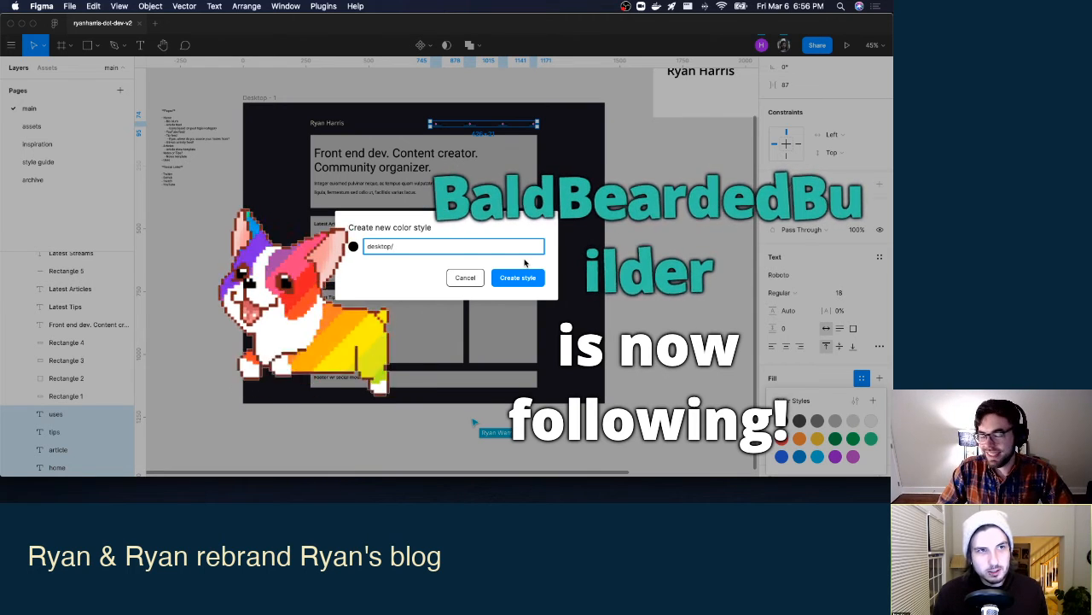
key(BackSpace)
key(BackSpace)
key(BackSpace)
key(BackSpace)
key(BackSpace)
key(BackSpace)
key(BackSpace)
key(BackSpace)
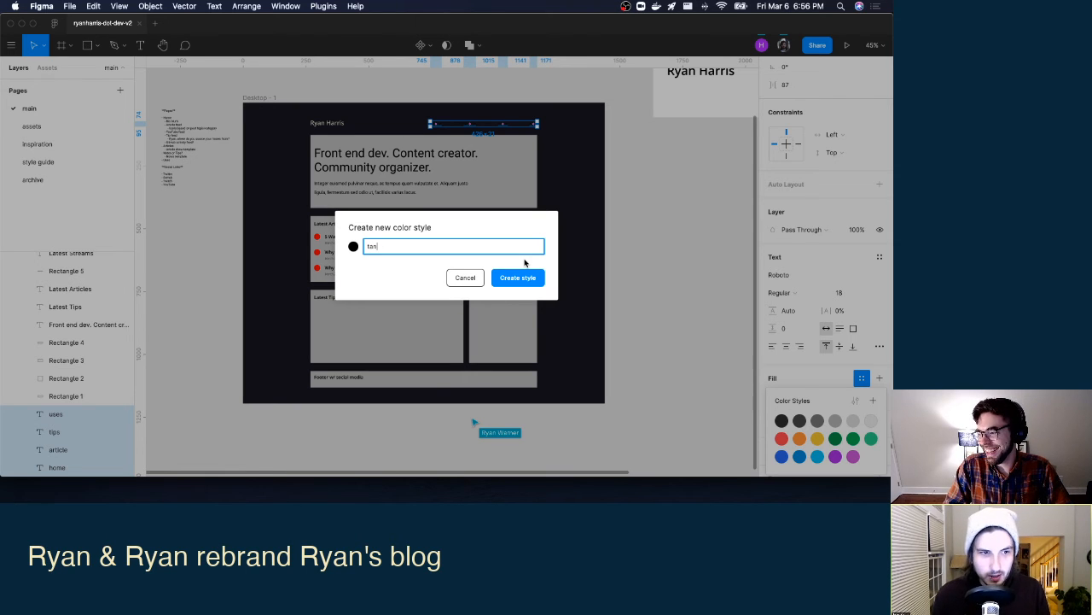
key(Return)
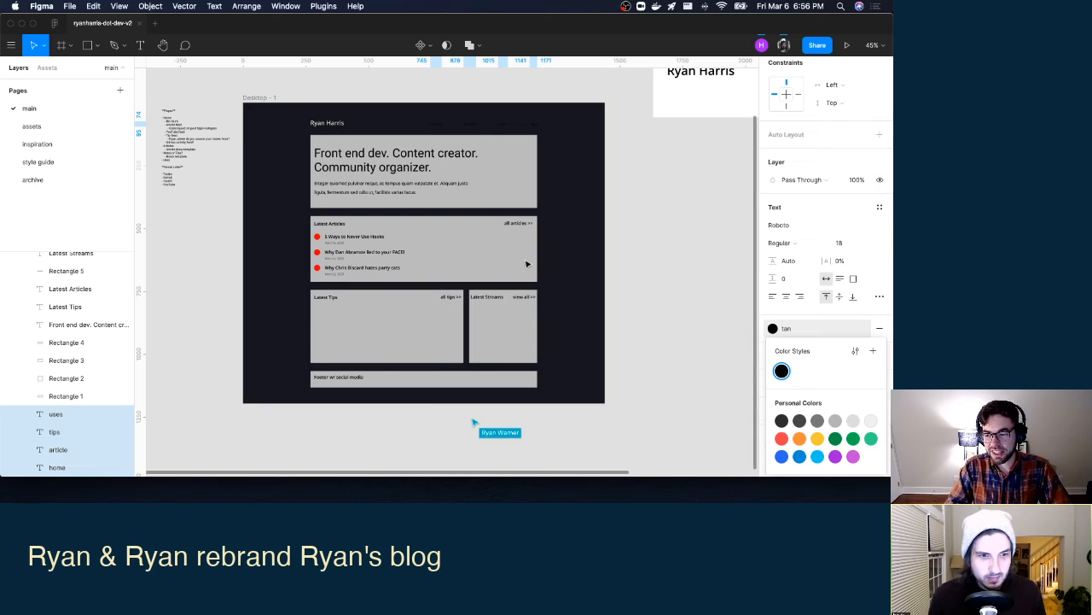
Set the tan color style's color to F9EEDB.
click(782, 373)
click(775, 396)
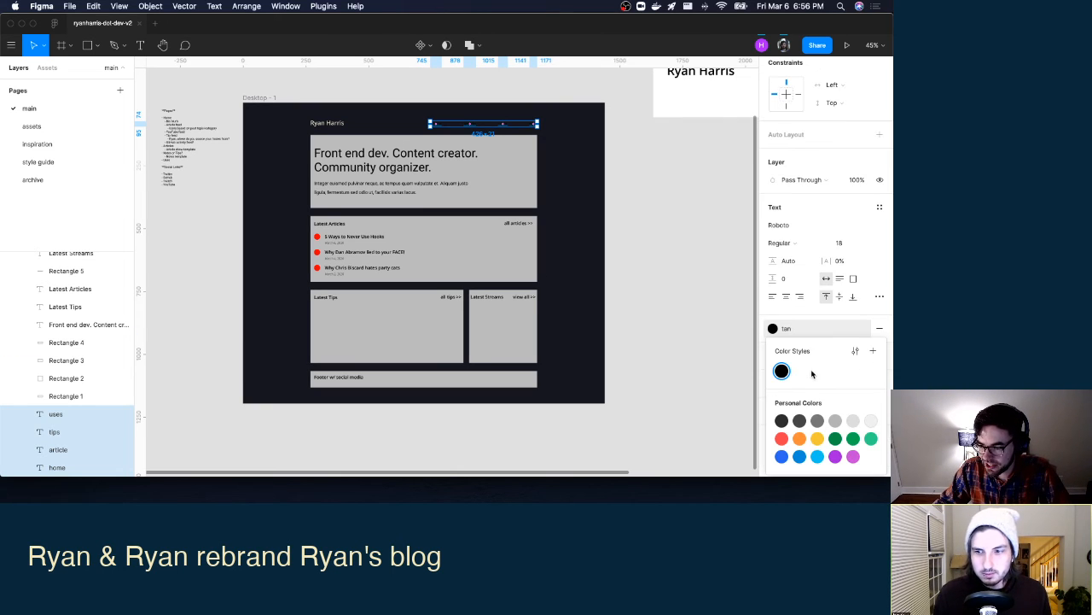
click(855, 350)
click(793, 218)
text(F9EEDB)
key(Return)
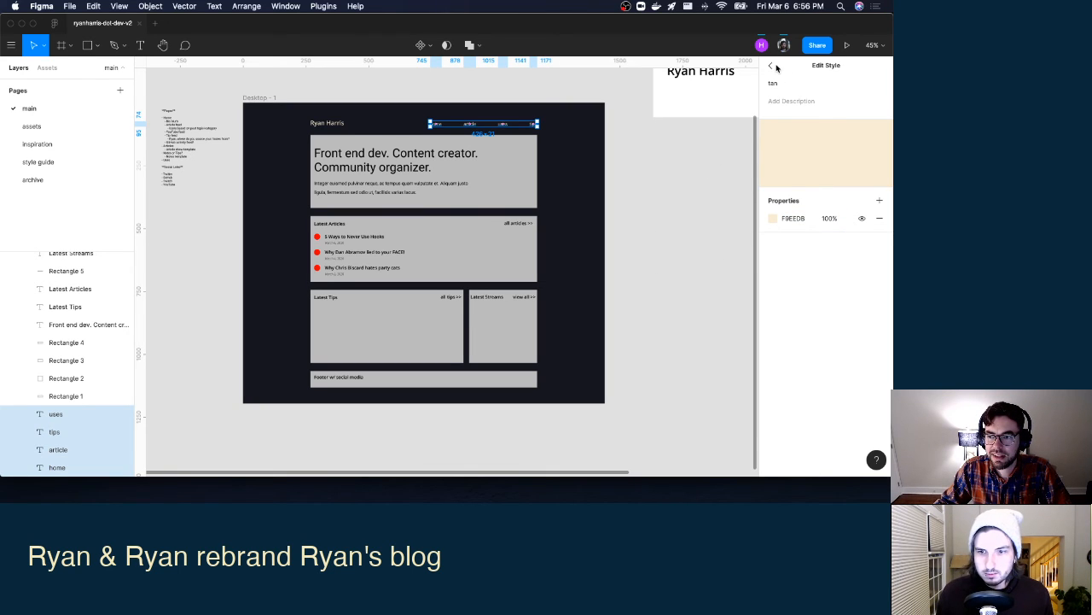
click(772, 65)
Apply the tan color style to the site title text in the homepage header.
click(680, 203)
scroll(444, 116, up, 2)
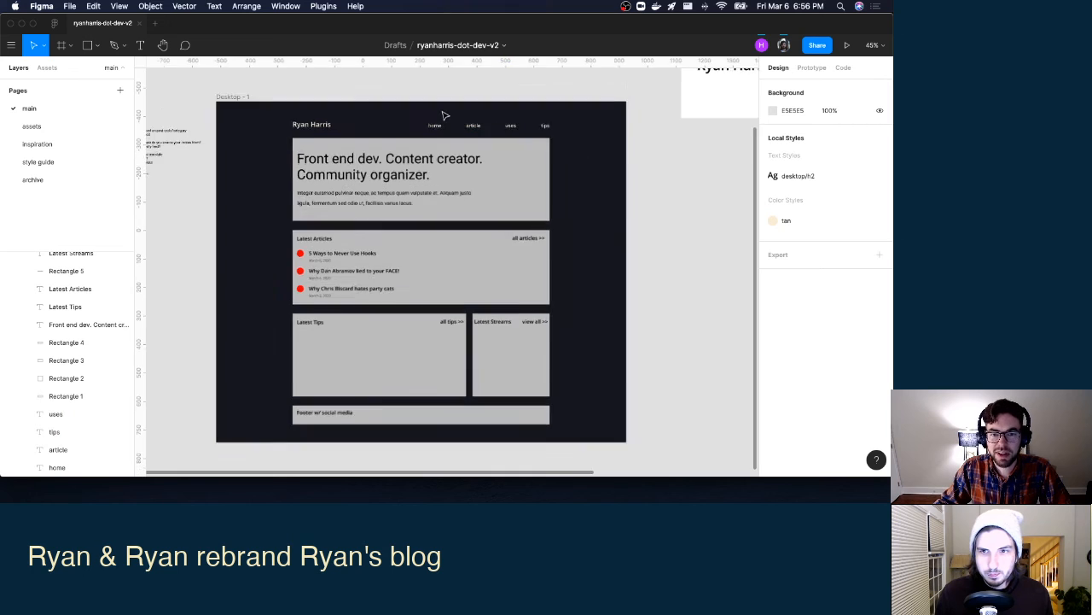
scroll(444, 115, up, 3)
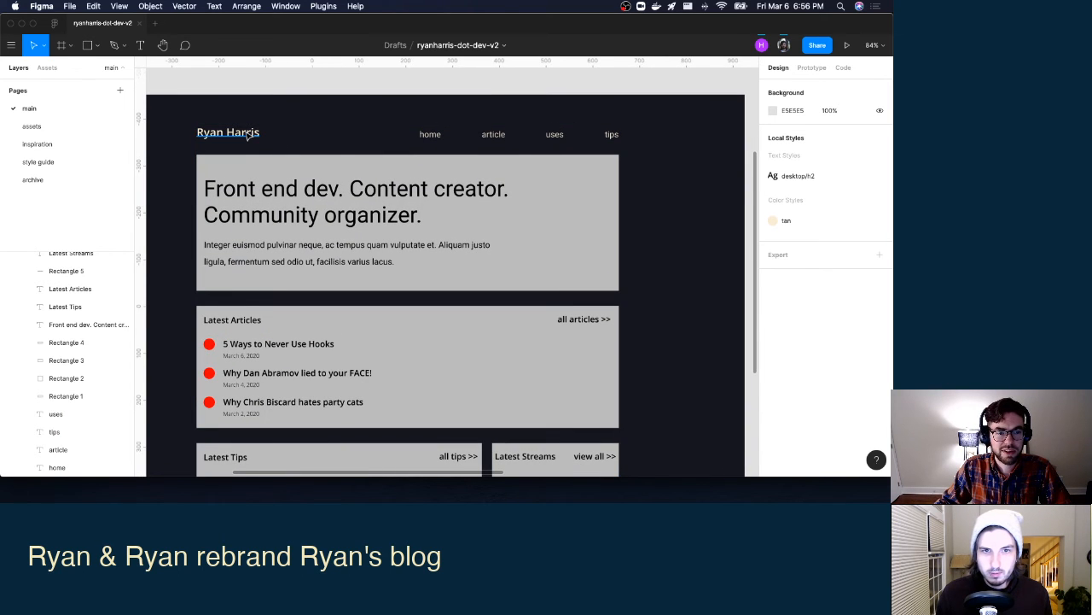
click(247, 136)
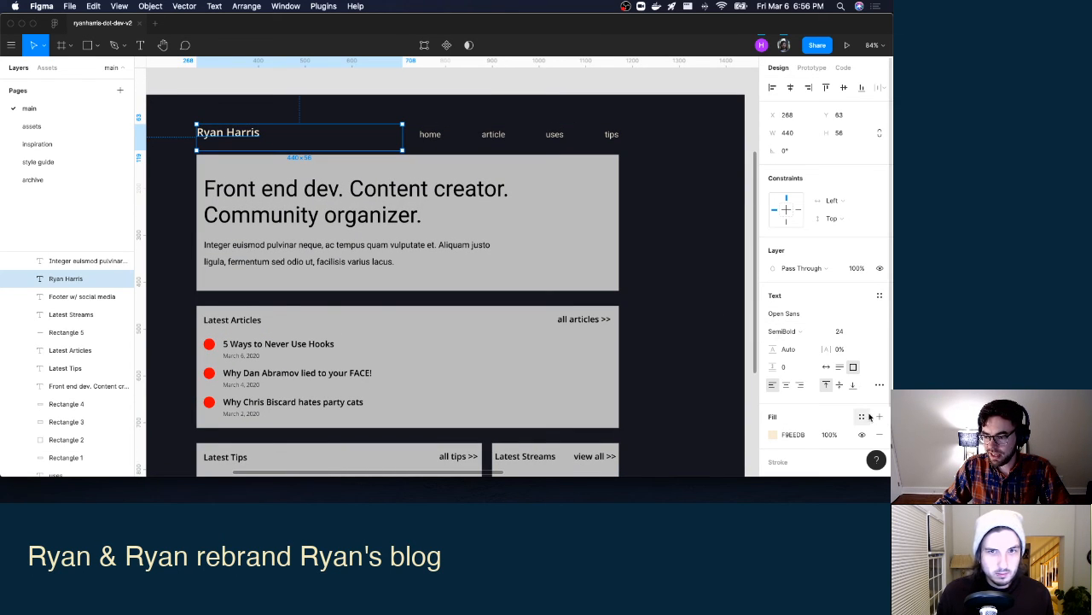
click(793, 435)
click(861, 417)
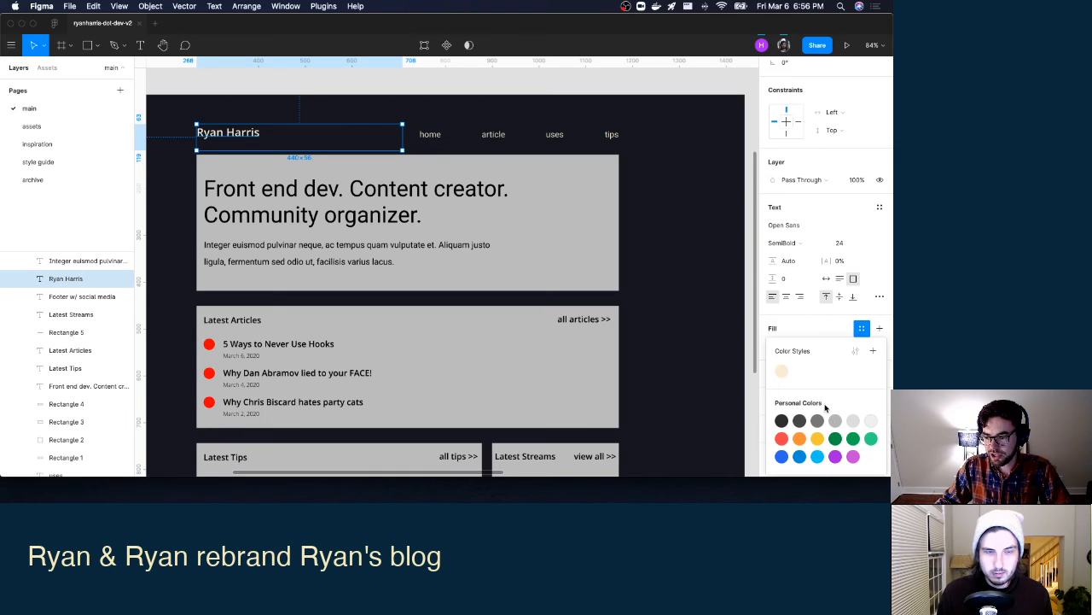
click(783, 373)
click(674, 285)
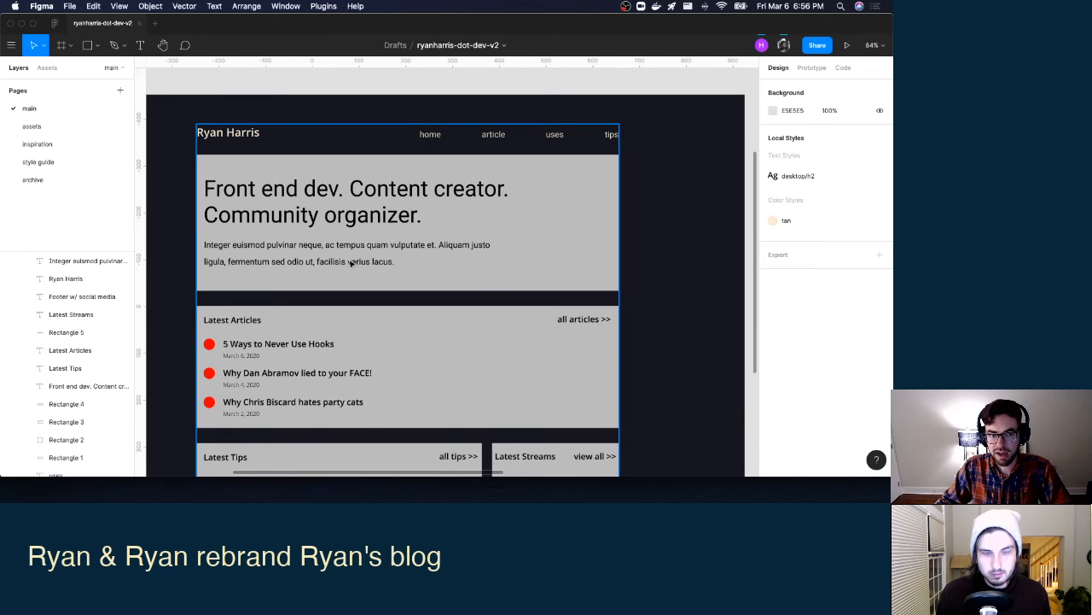
Delete the gray background rectangle behind the hero headline and intro paragraph.
scroll(351, 263, down, 5)
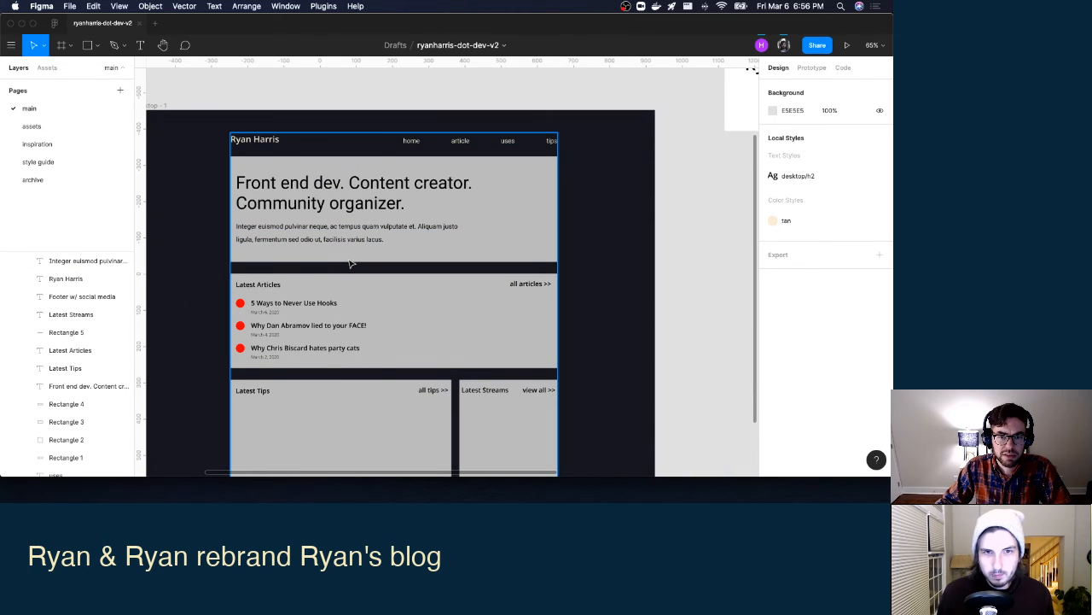
scroll(325, 248, down, 4)
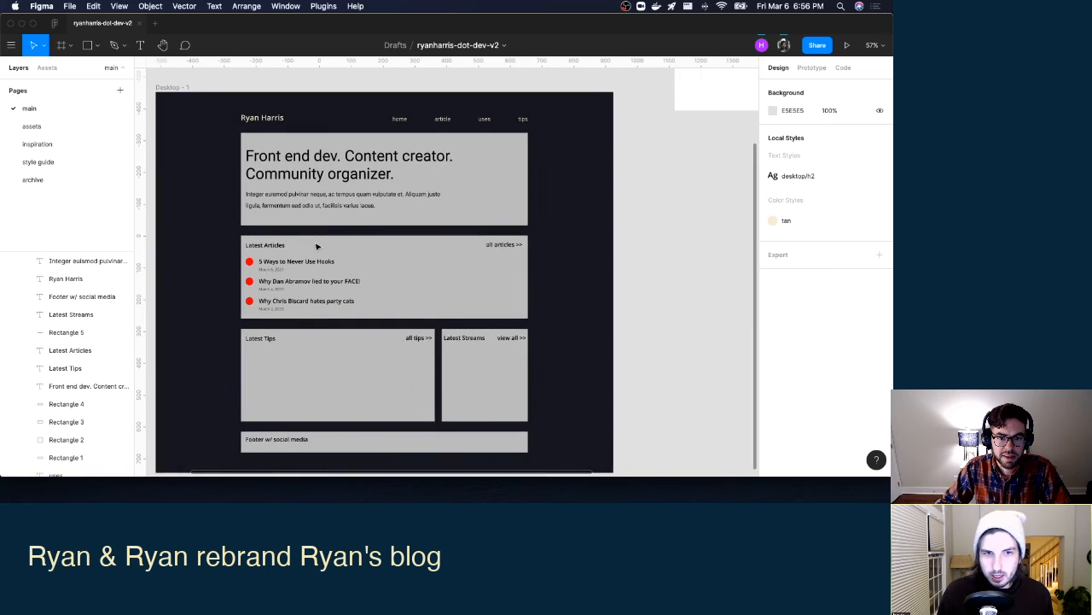
scroll(316, 247, down, 3)
scroll(316, 247, up, 5)
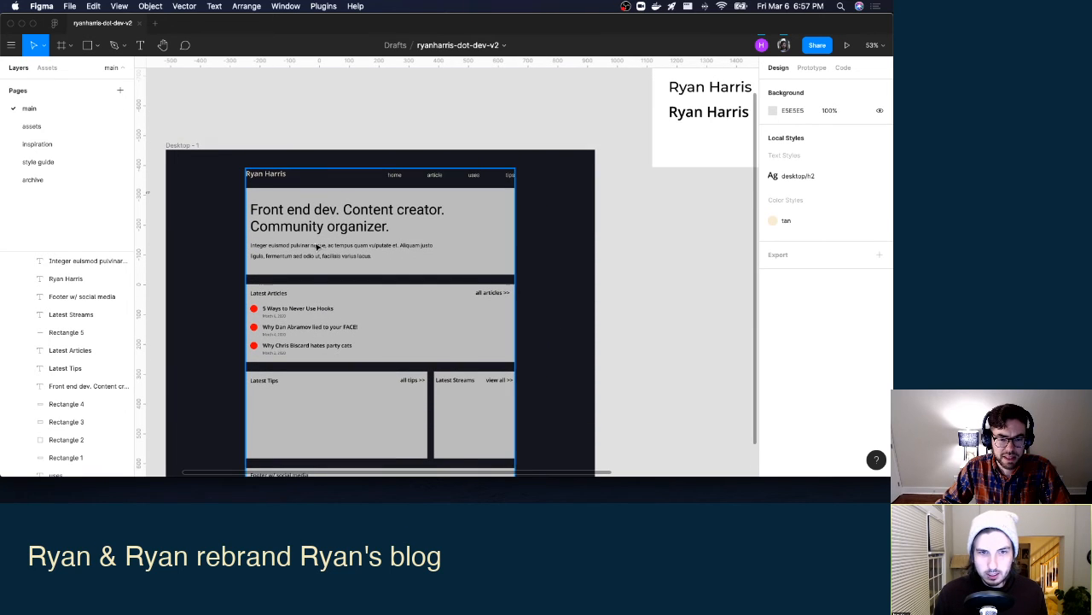
scroll(332, 226, up, 3)
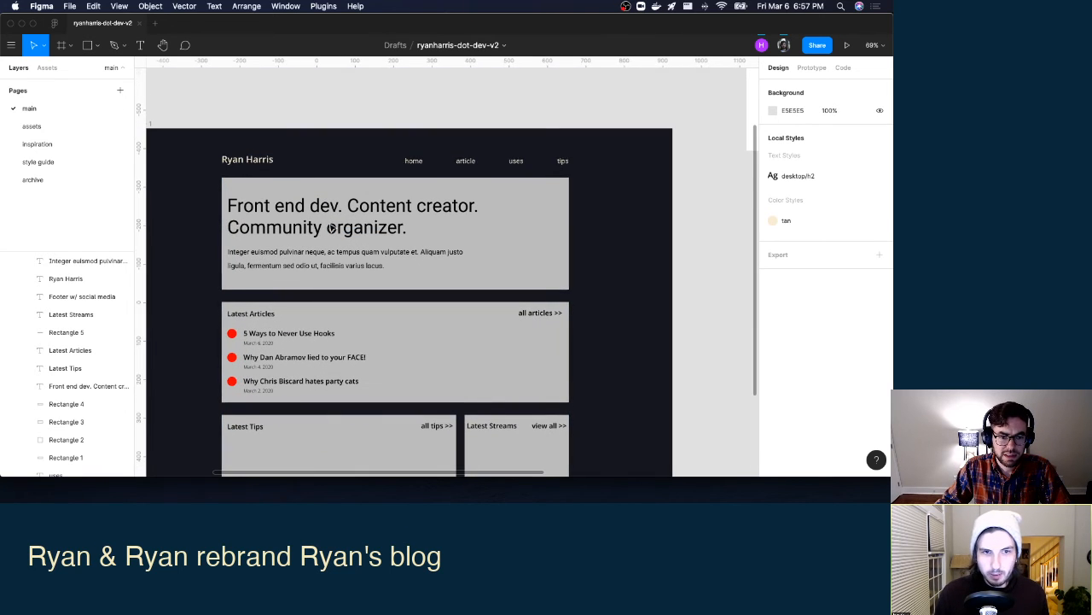
click(565, 202)
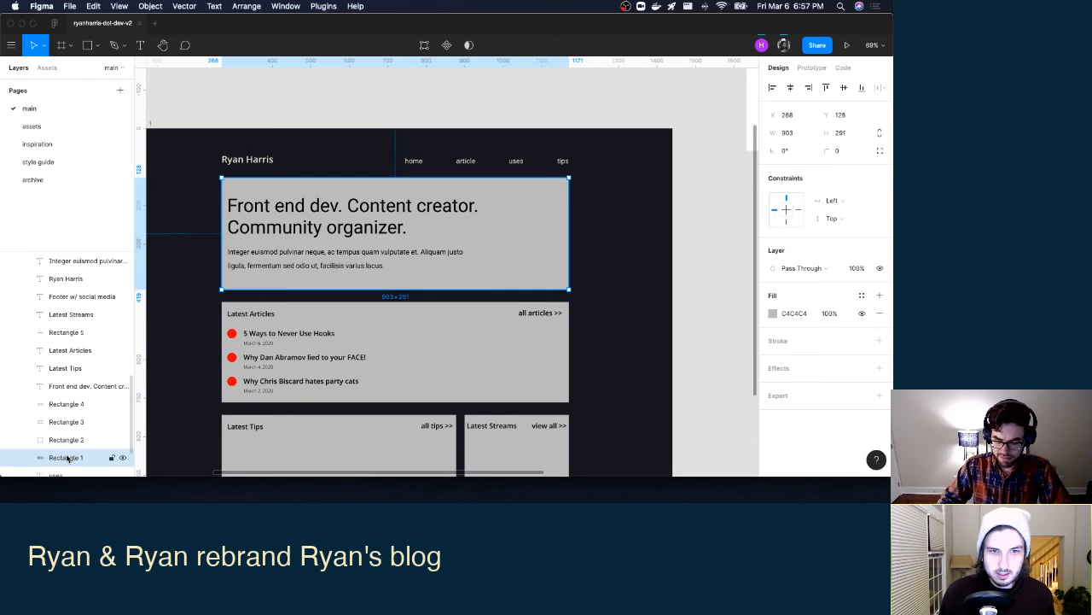
key(Delete)
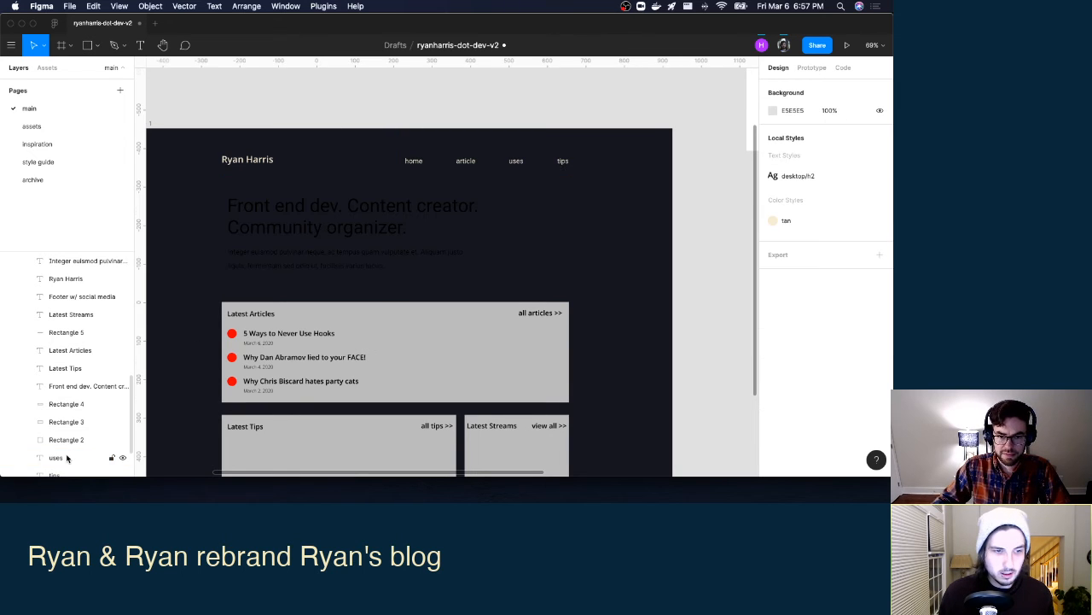
Apply the tan color style to the hero headline and the intro paragraph below it.
click(295, 229)
shift+click(302, 256)
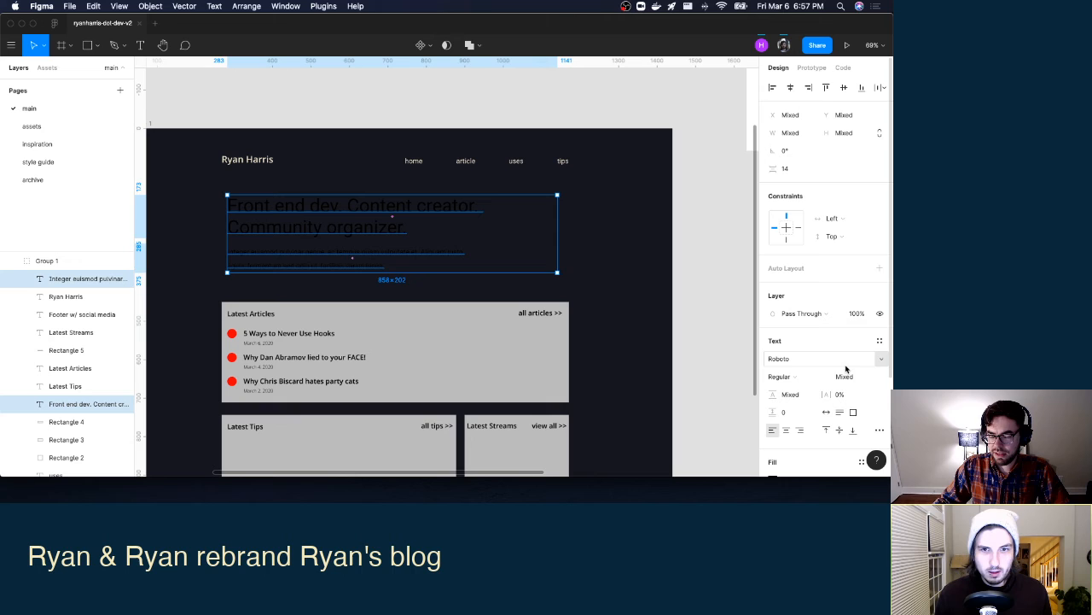
scroll(866, 375, down, 2)
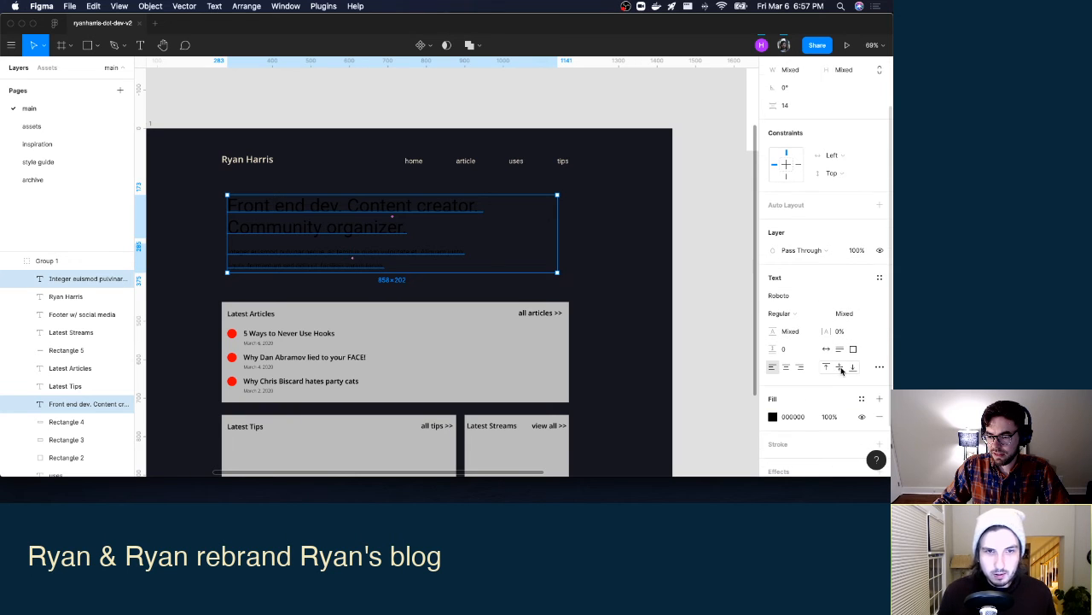
click(860, 394)
click(779, 371)
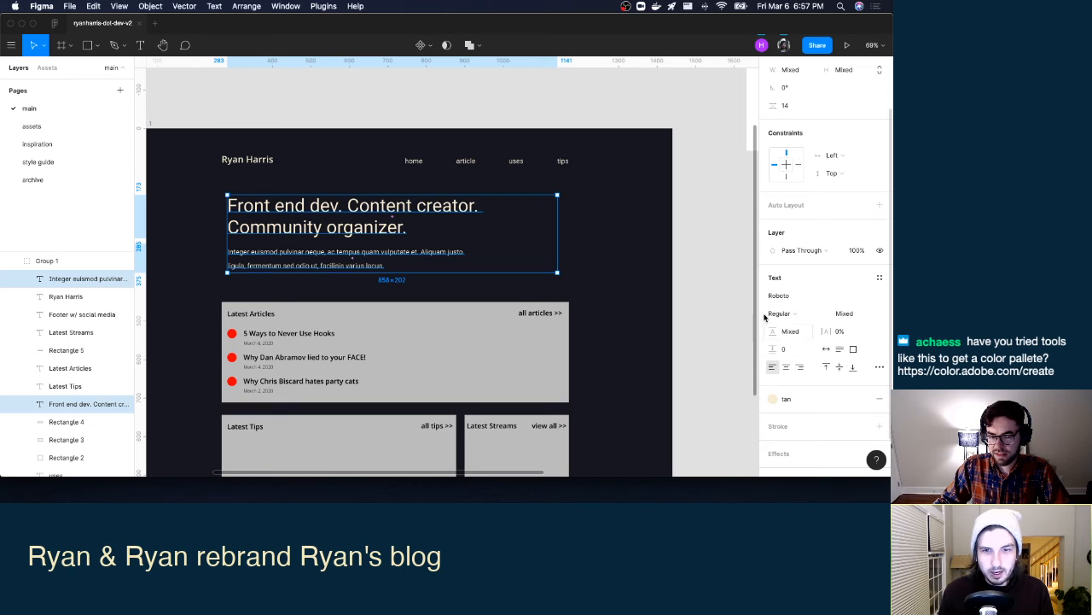
click(388, 96)
scroll(333, 359, down, 3)
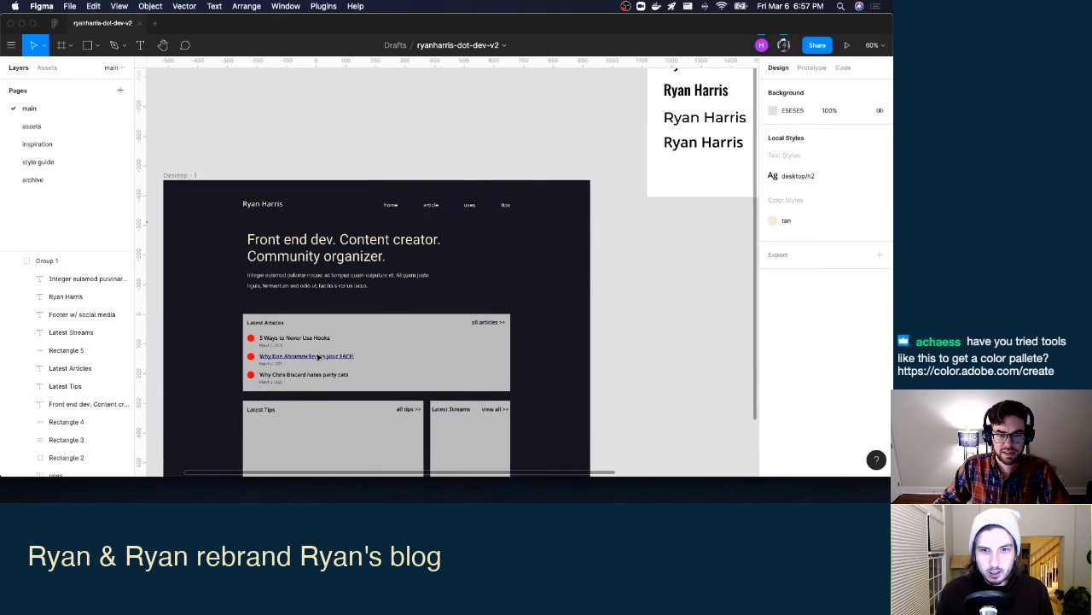
Try shifting the hero headline and intro paragraph left to line up with the content blocks below.
scroll(317, 357, down, 4)
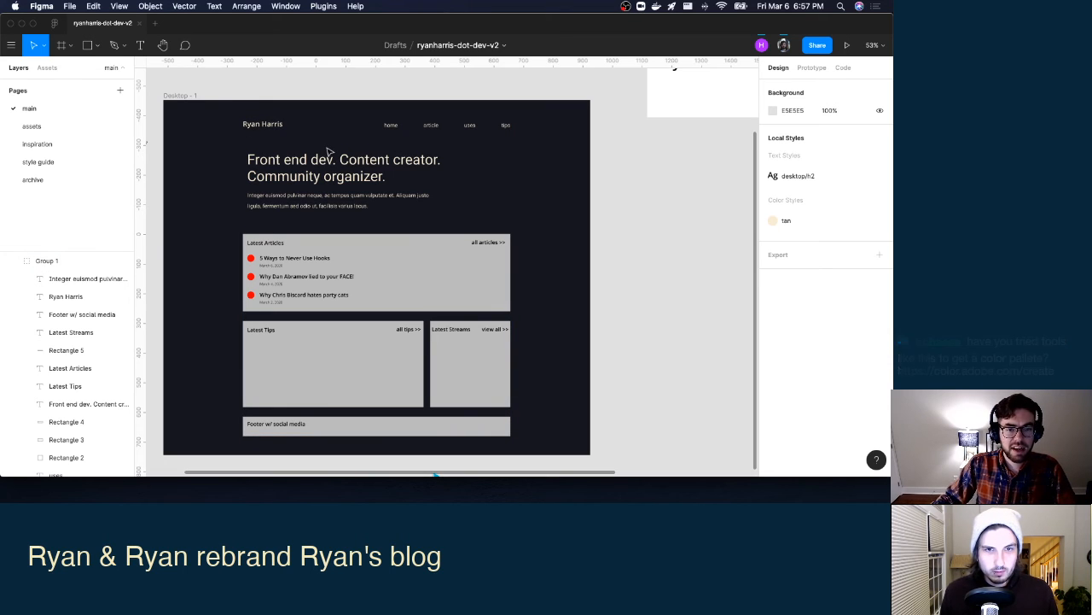
double_click(255, 170)
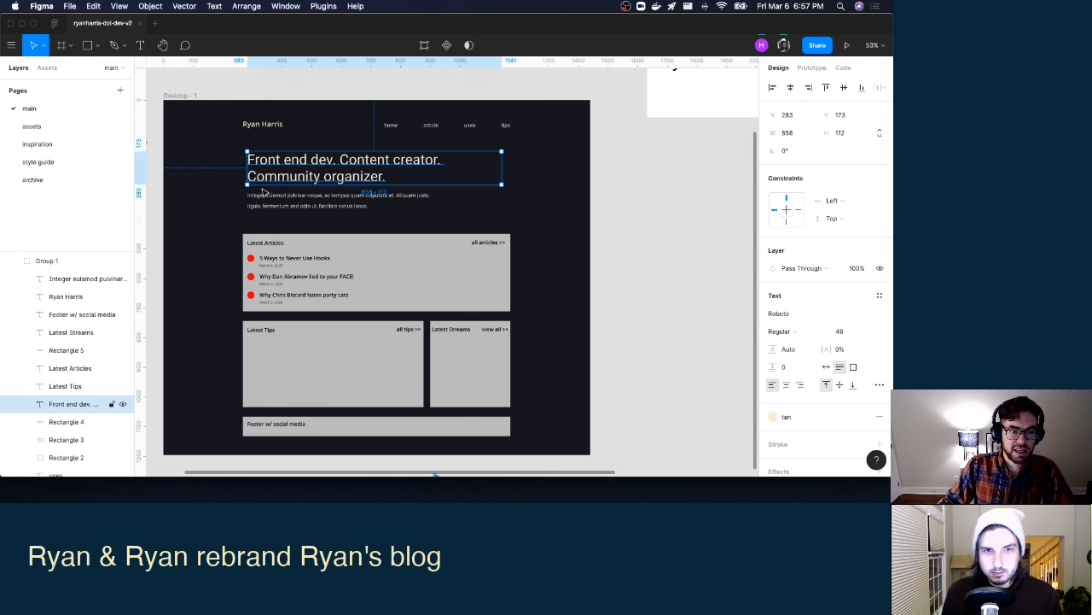
shift+click(273, 198)
drag(270, 180, 265, 180)
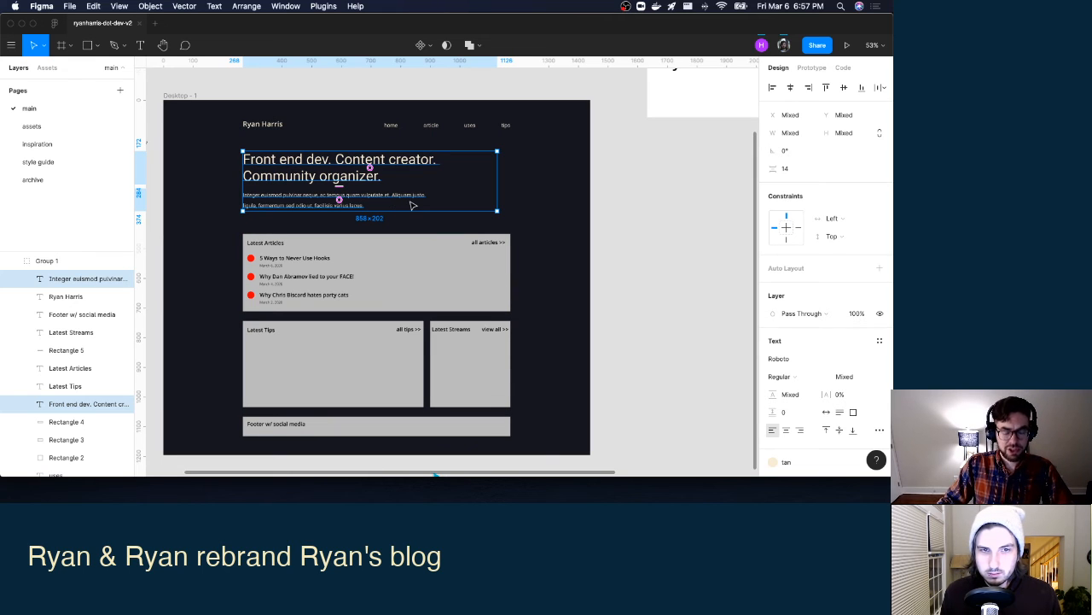
key(super+z)
click(627, 182)
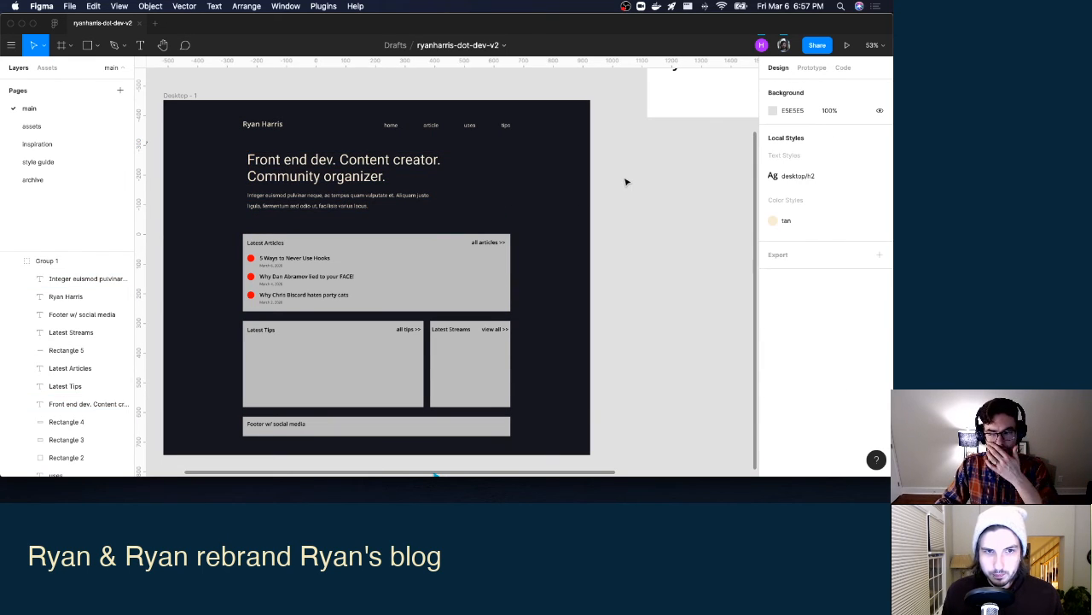
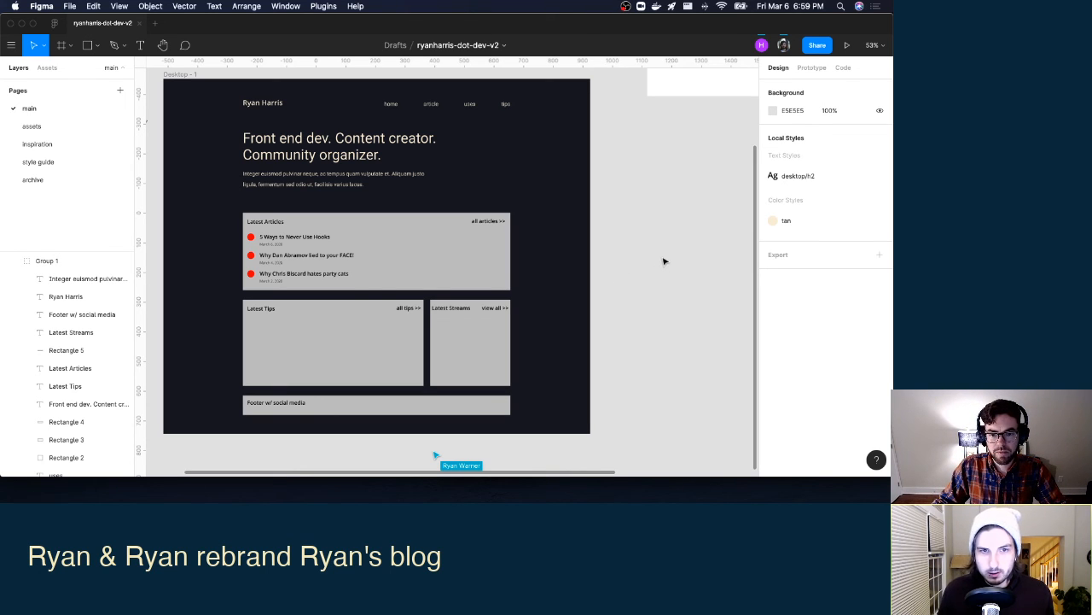
Go to the inspiration page and examine the posters' colors and the fill of the dark swatch.
click(47, 145)
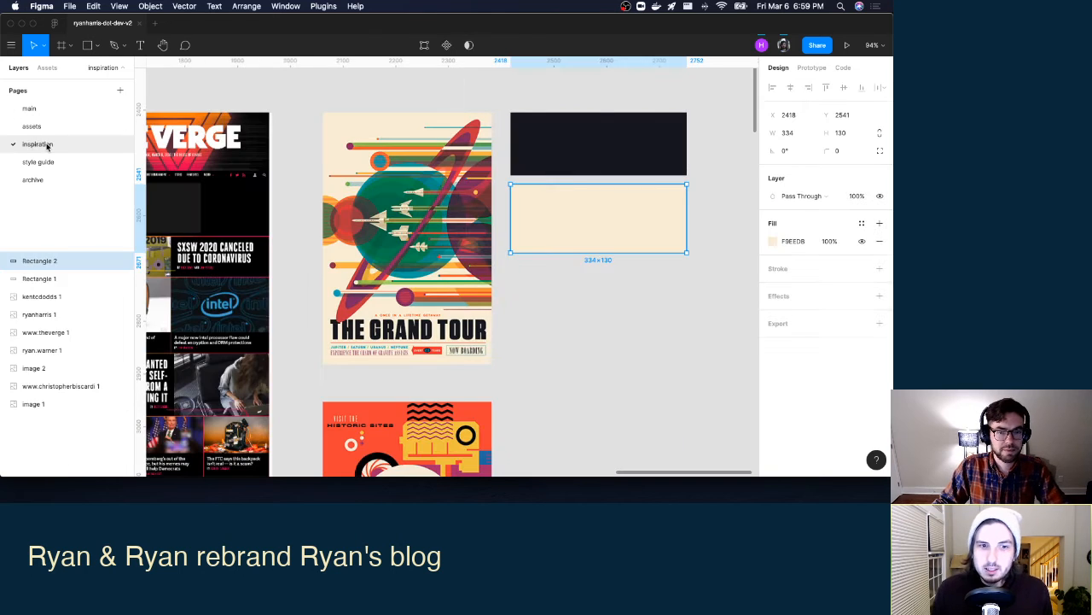
click(597, 144)
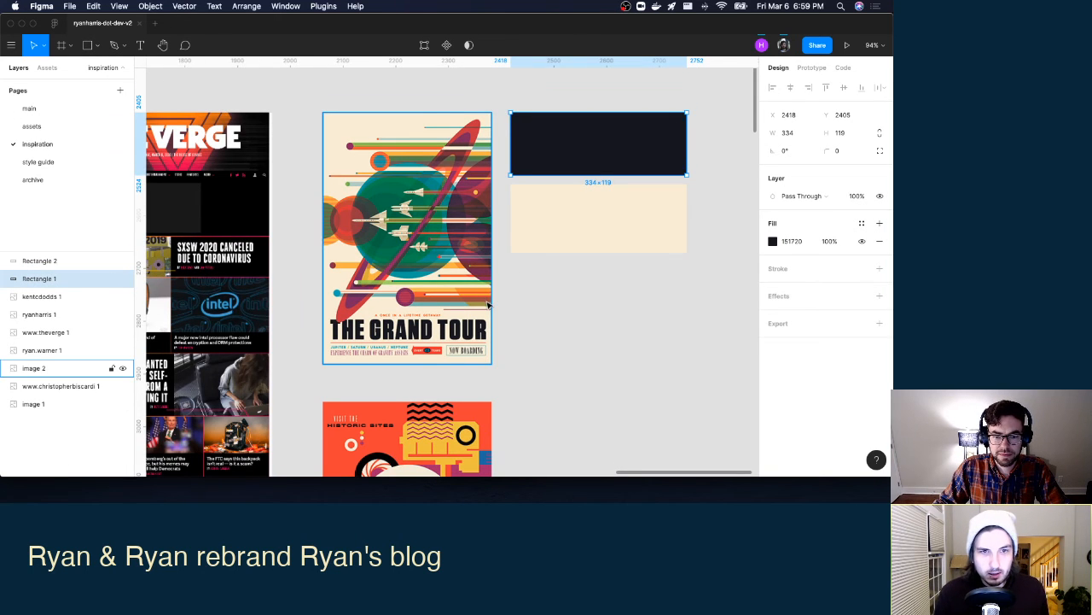
scroll(488, 304, down, 5)
scroll(487, 304, down, 1)
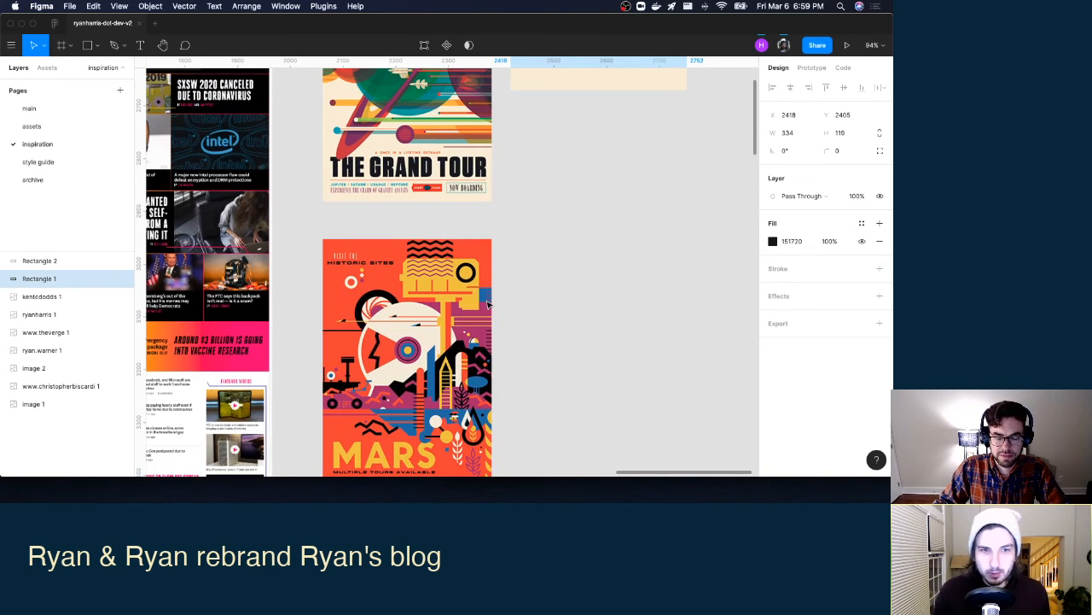
scroll(487, 304, up, 6)
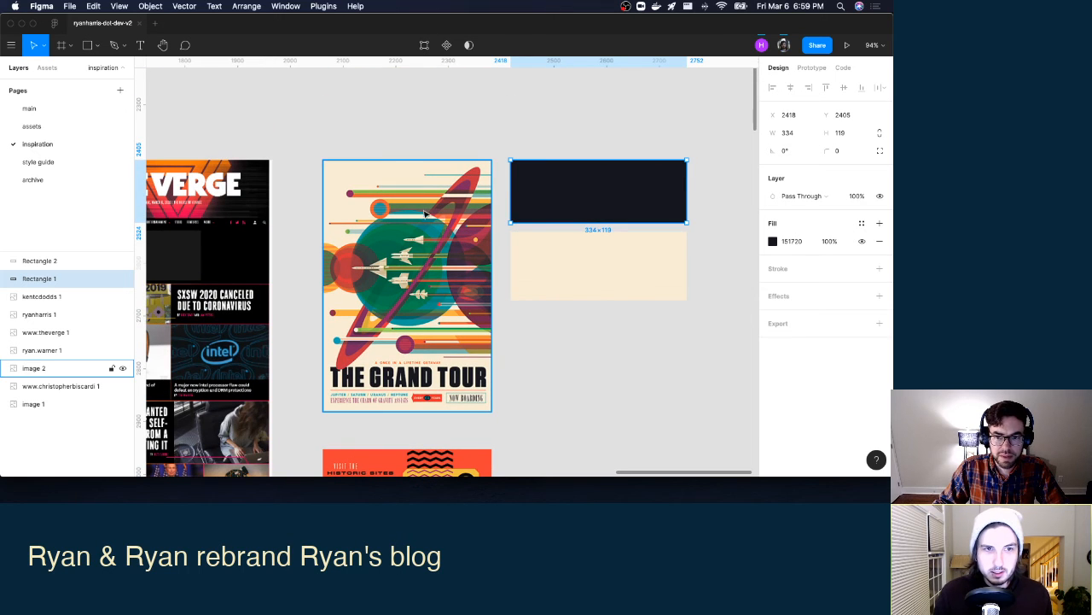
click(796, 246)
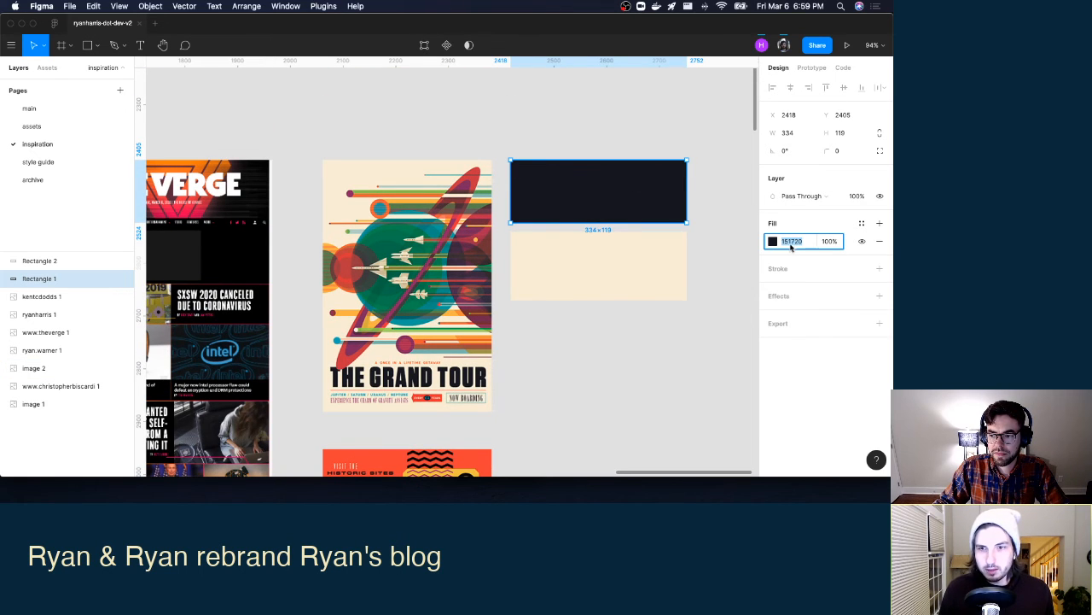
click(773, 242)
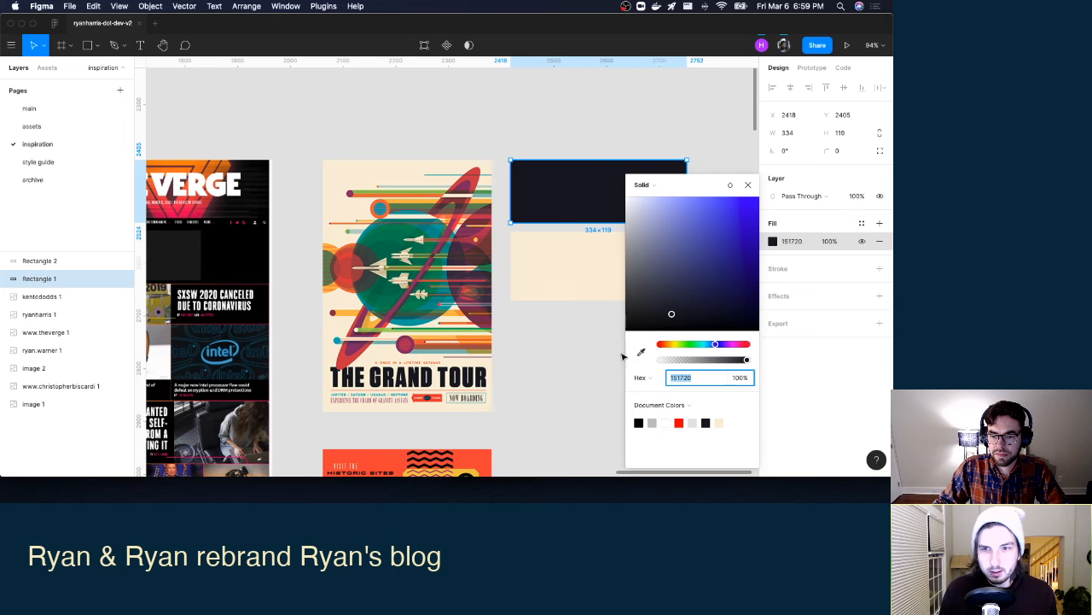
click(551, 350)
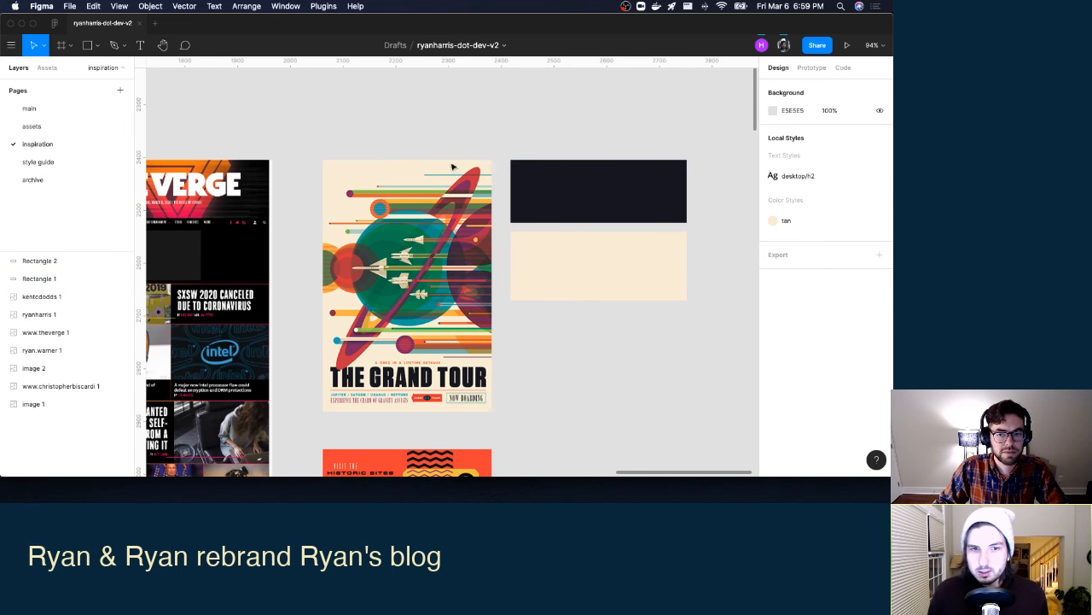
Open the fill color of the dark swatch beside The Grand Tour poster and switch its color model to HSL.
click(554, 204)
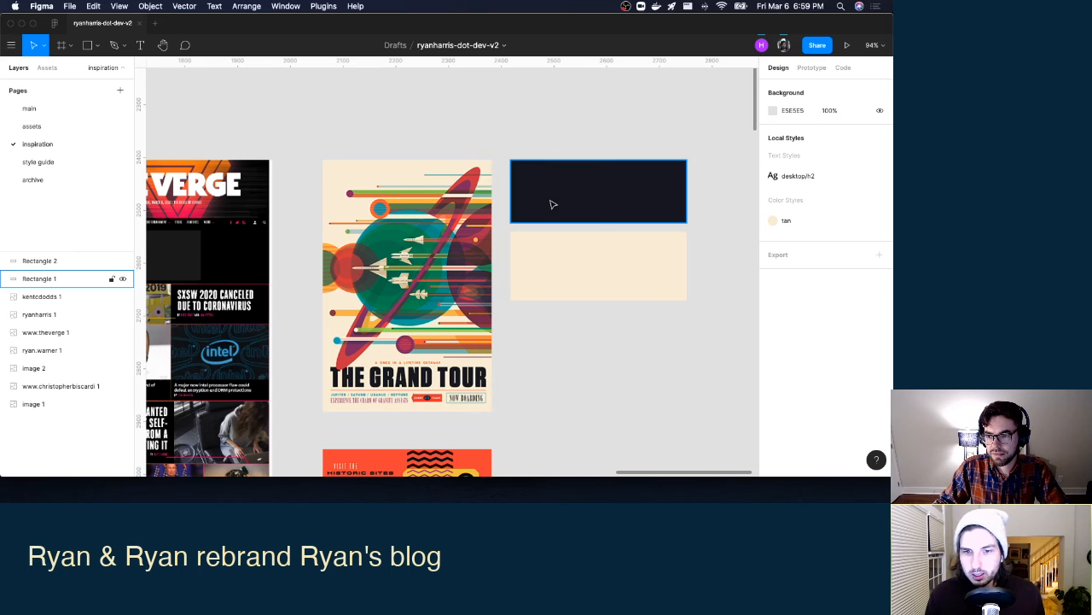
click(552, 205)
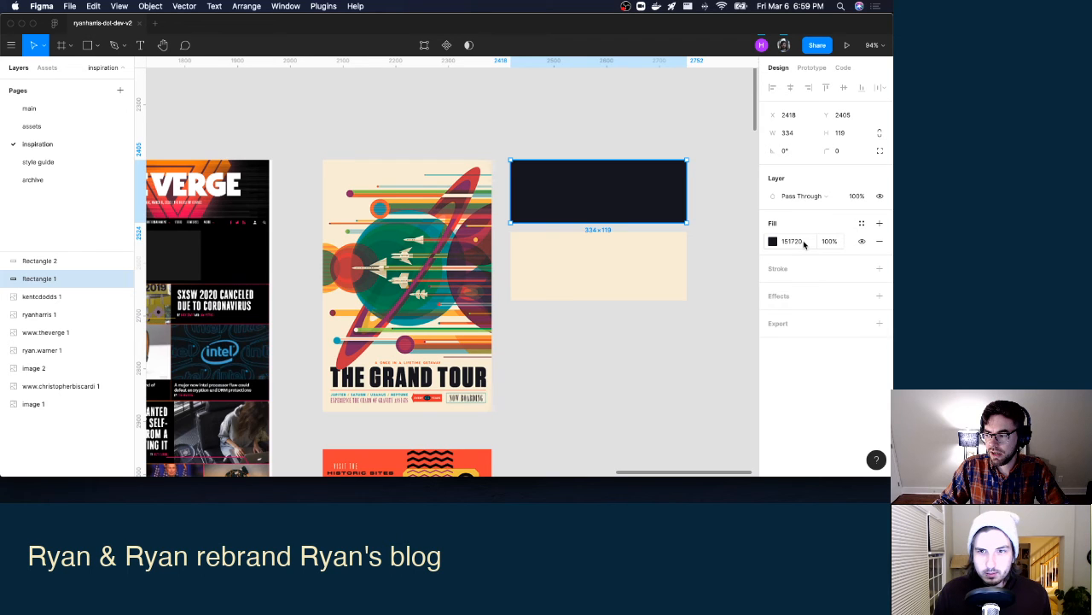
click(772, 242)
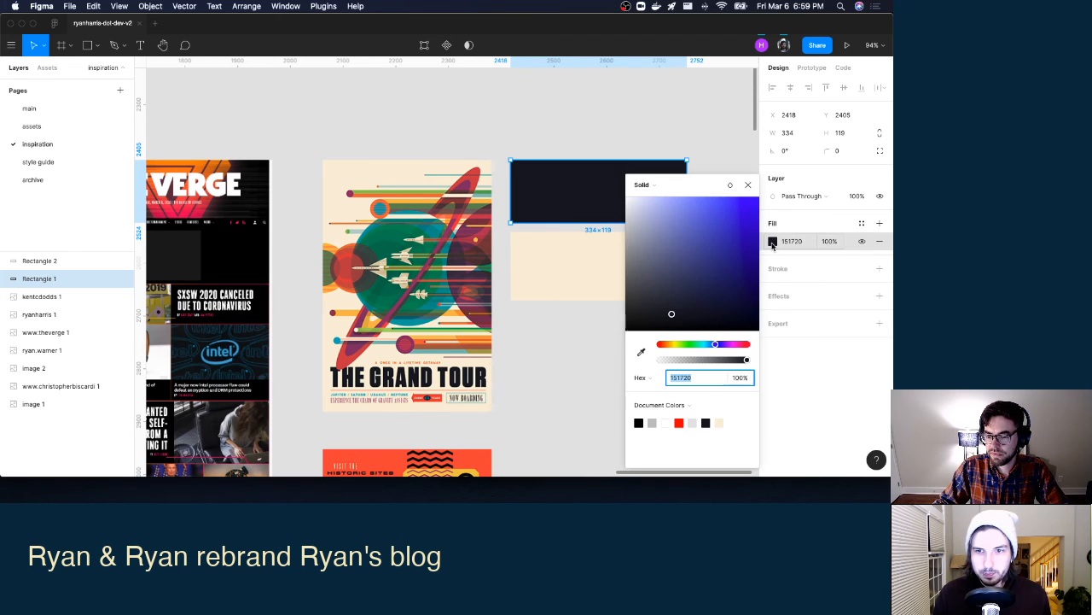
click(652, 186)
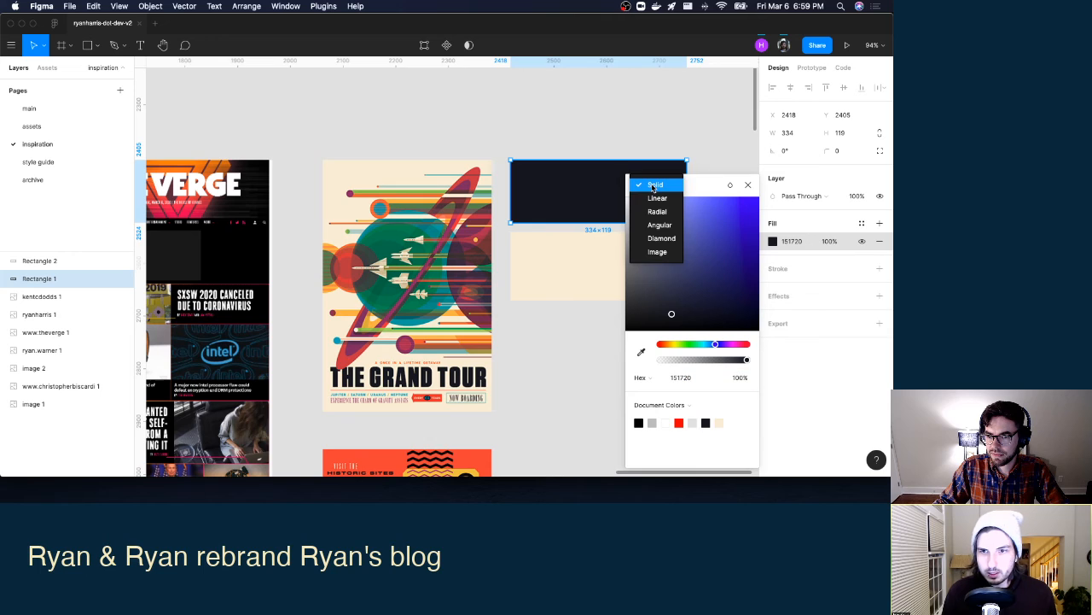
click(715, 189)
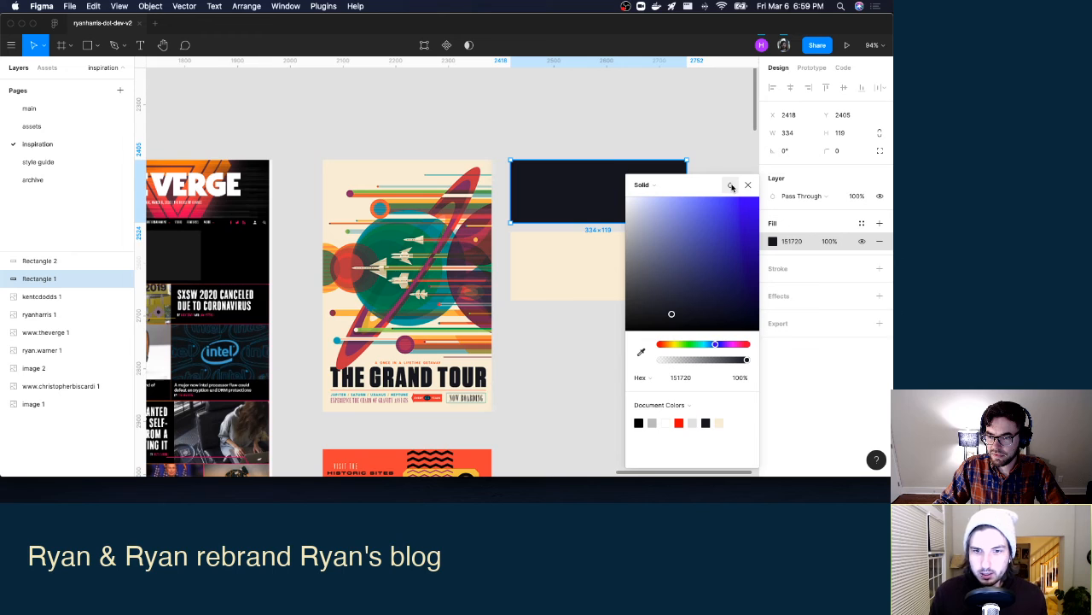
click(656, 185)
click(710, 191)
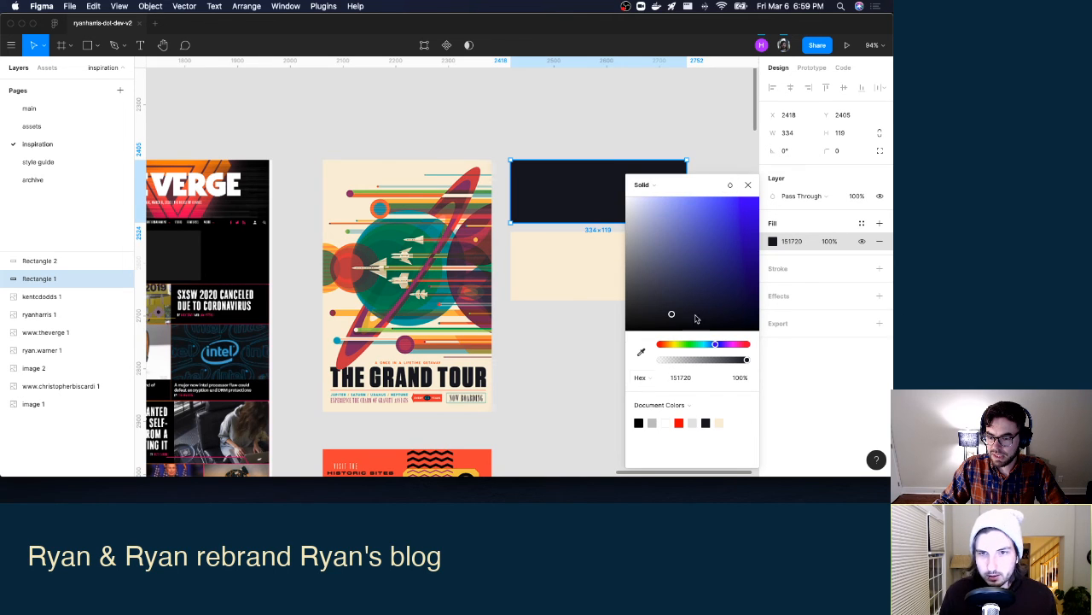
click(656, 381)
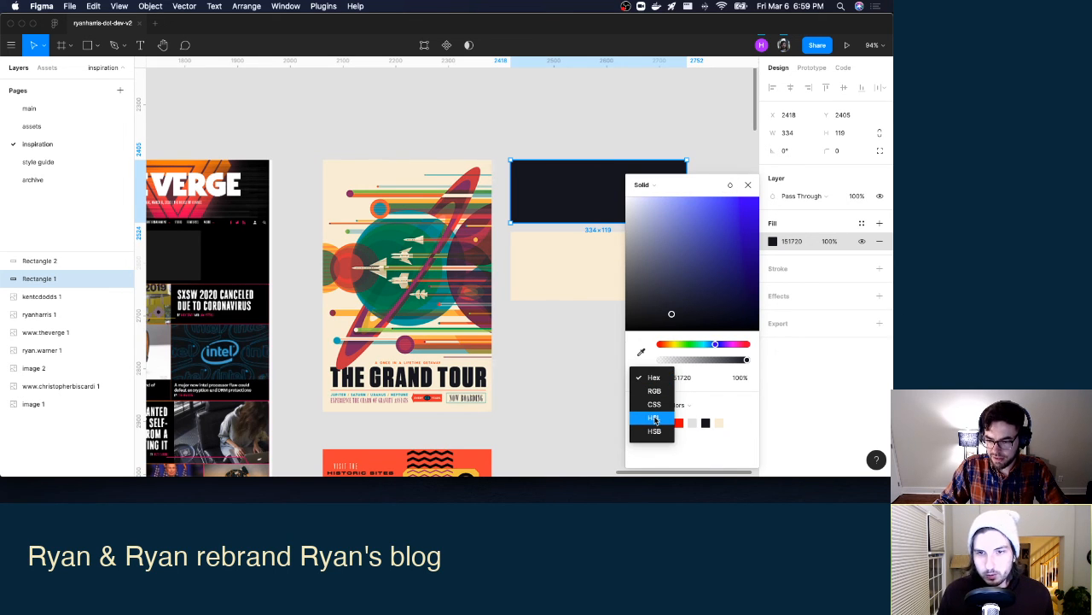
click(655, 418)
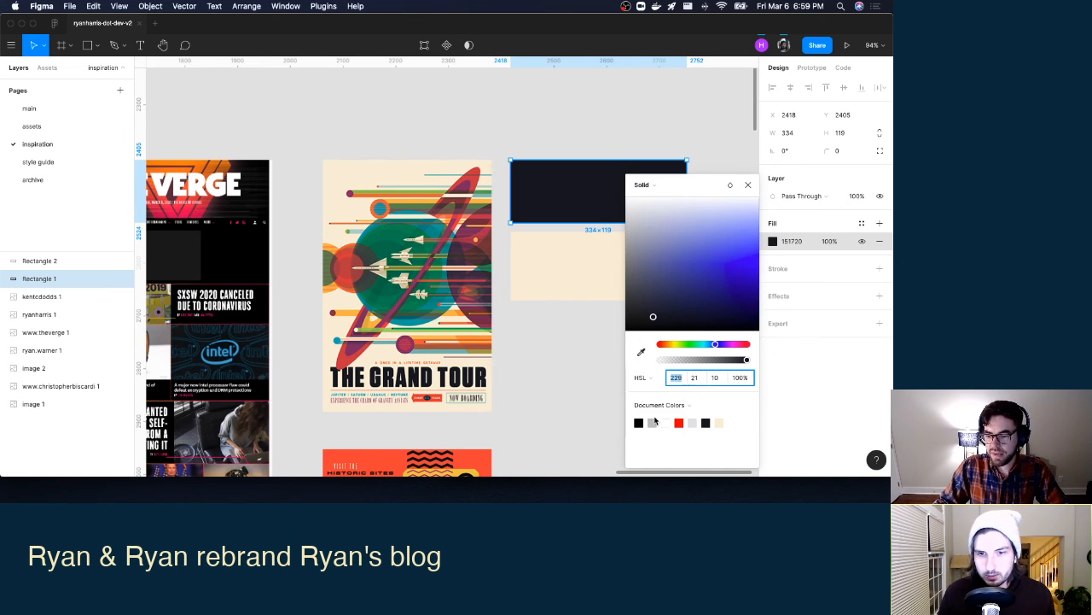
Try different lightness levels on the dark swatch's HSL fill in steps of 10, settling on 30.
click(715, 380)
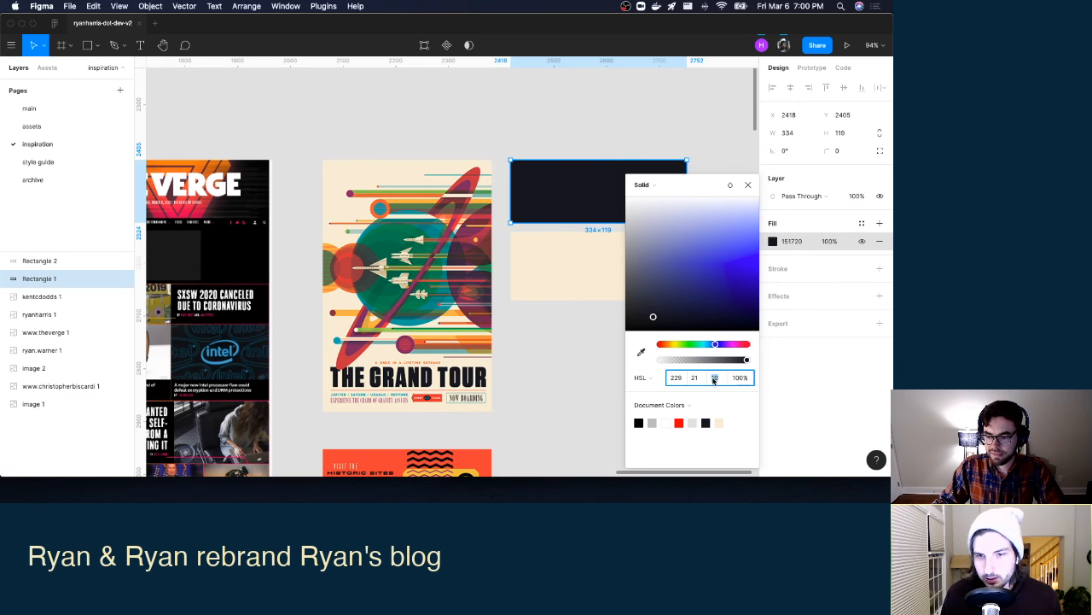
text(20)
key(Return)
key(shift+Up)
key(shift+Up)
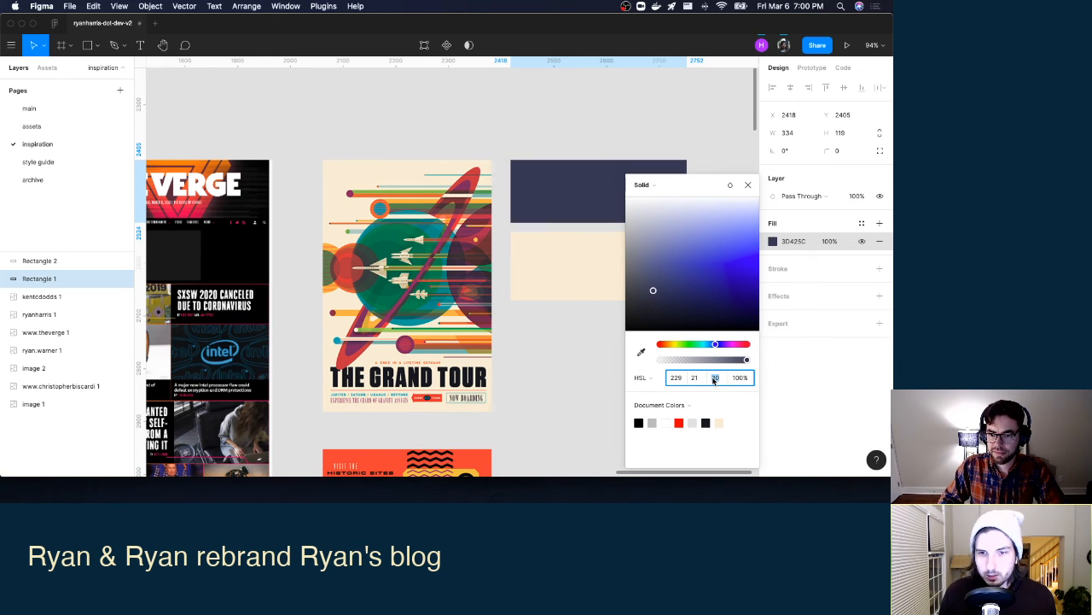
key(shift+Down)
key(shift+Up)
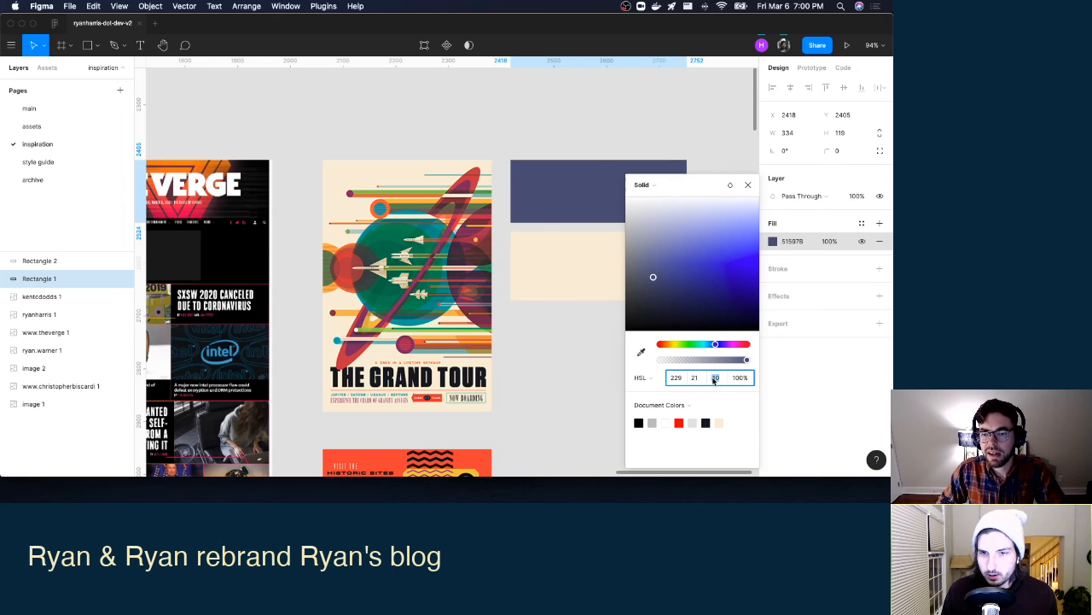
key(shift+Down)
key(shift+Up)
key(shift+Up)
key(shift+Up)
key(shift+Up)
key(shift+Down)
key(shift+Down)
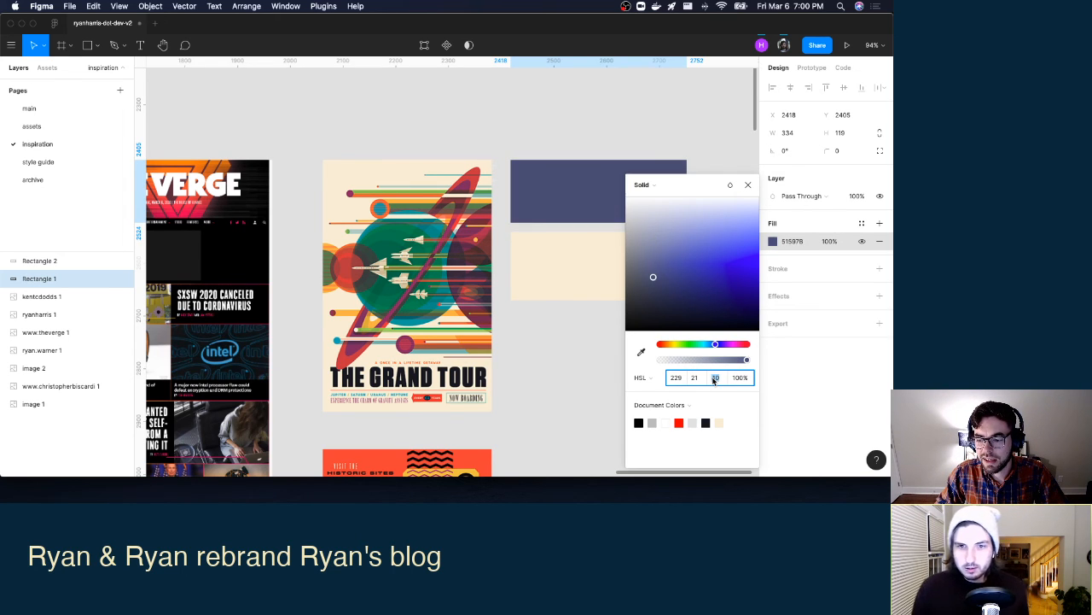
key(shift+Down)
key(shift+Down)
key(shift+Down)
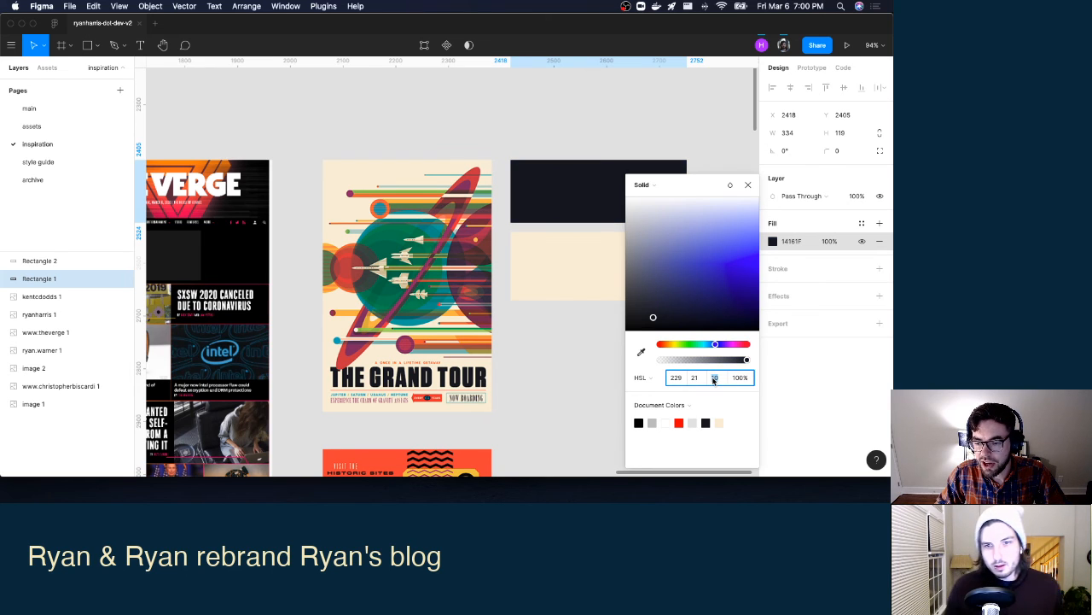
key(shift+Up)
key(shift+Up)
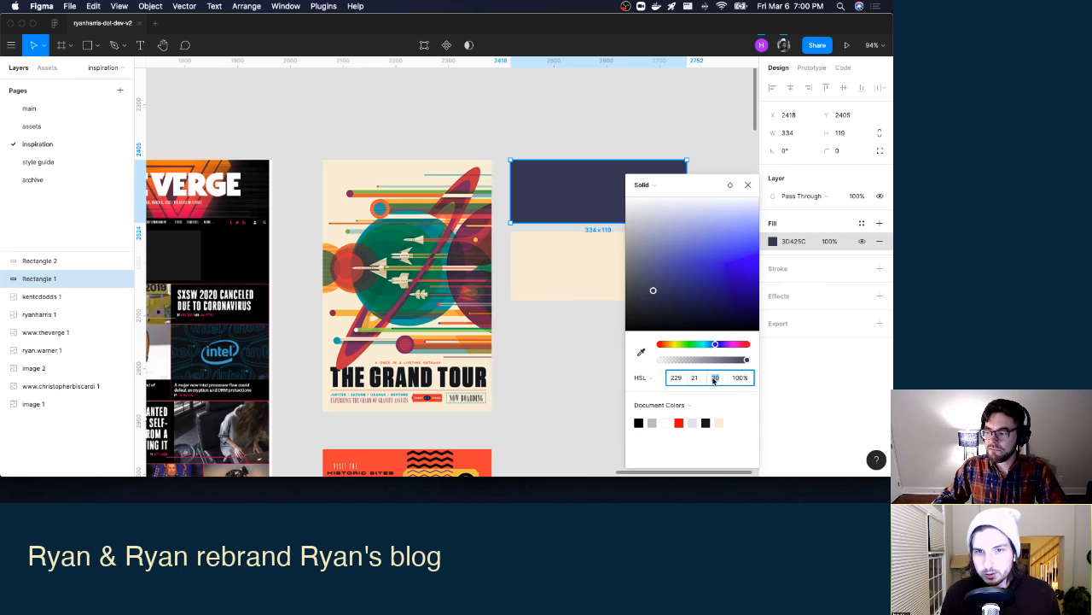
Switch the swatch's color model back to Hex and copy its value 3D425C.
click(647, 377)
click(653, 337)
key(super+c)
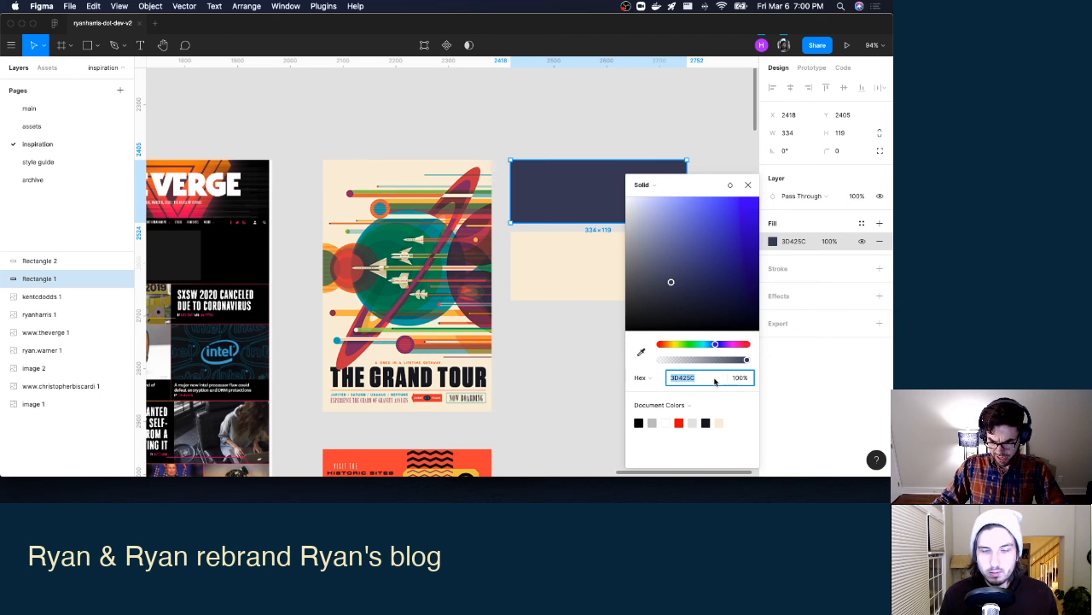
Return to the main page and set the Desktop - 1 frame's fill to the copied color 3D425C.
click(27, 108)
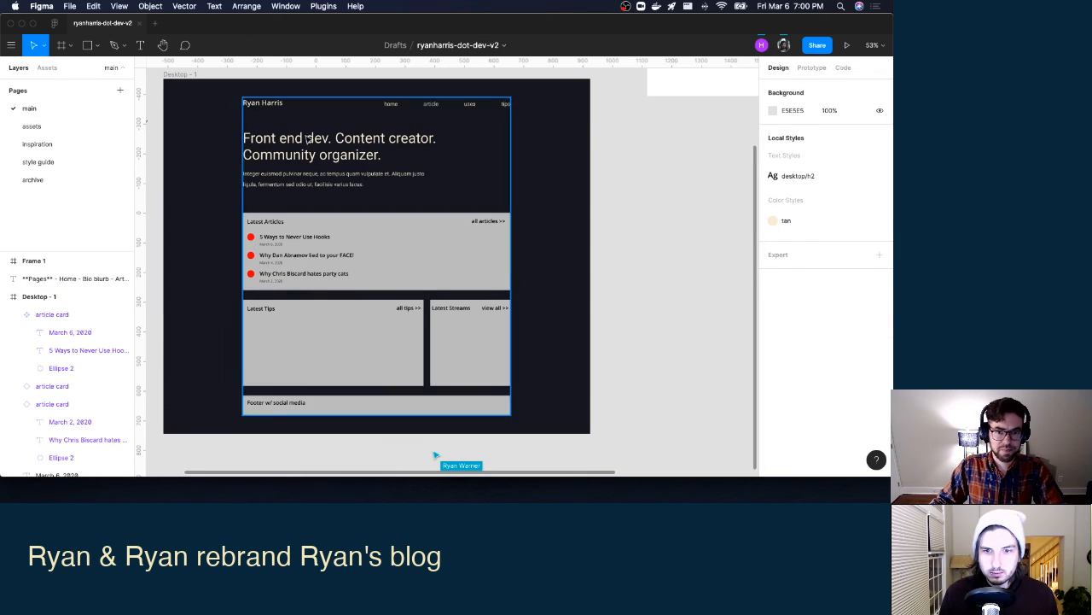
click(253, 94)
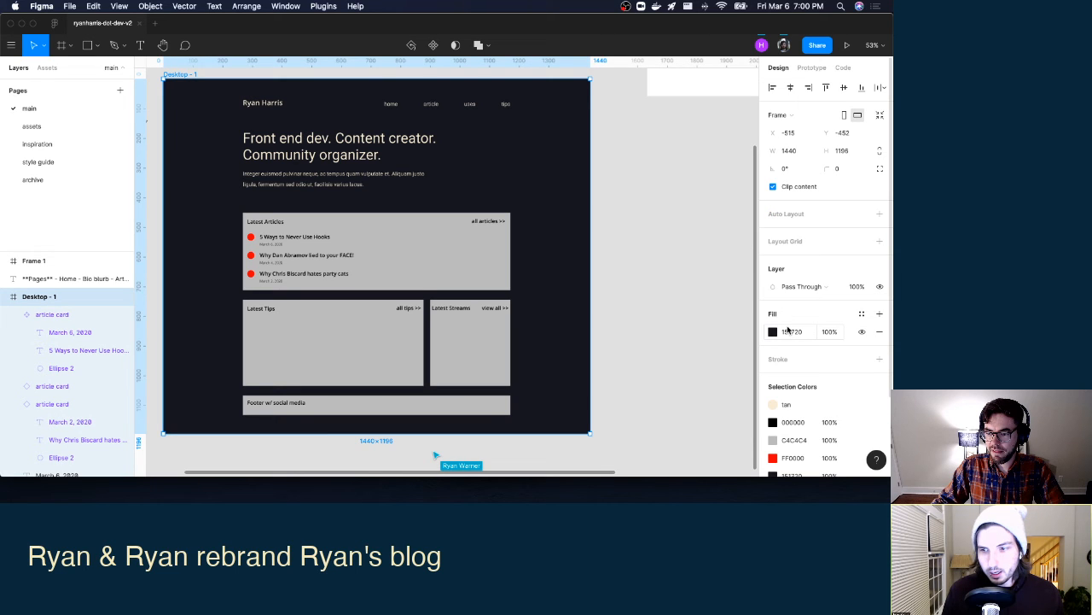
click(788, 331)
key(super+v)
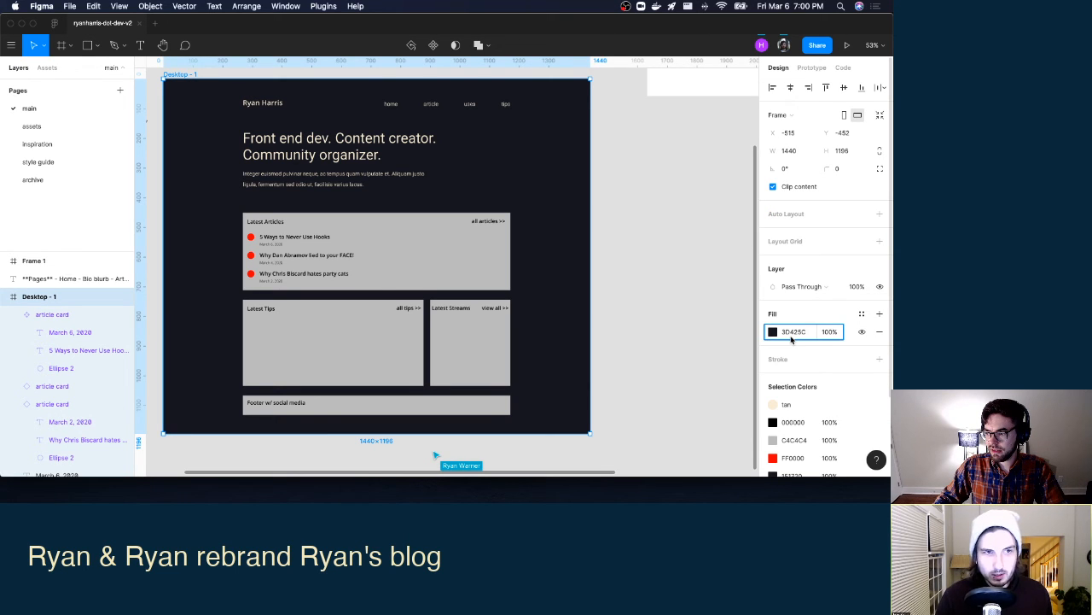
key(Return)
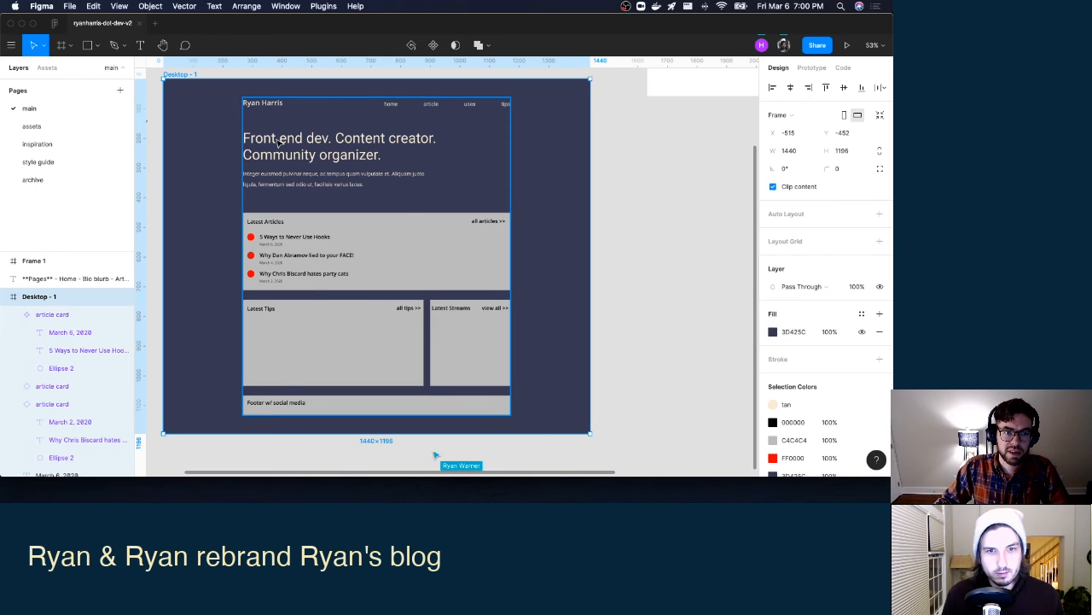
click(597, 143)
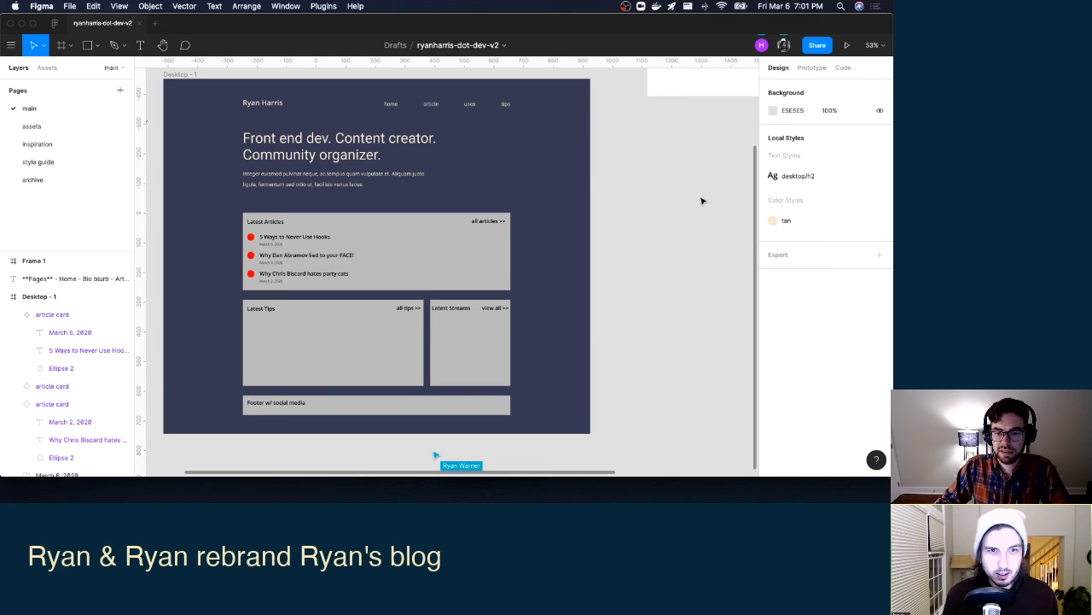
Open the Desktop - 1 frame's fill color and switch its color model to HSL.
click(181, 74)
click(773, 332)
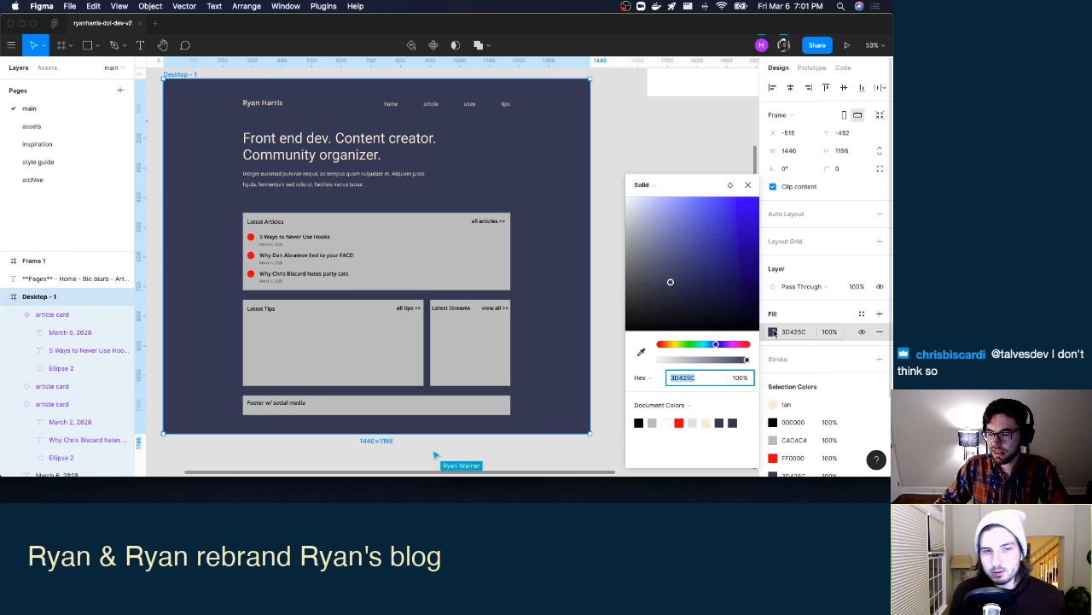
click(640, 378)
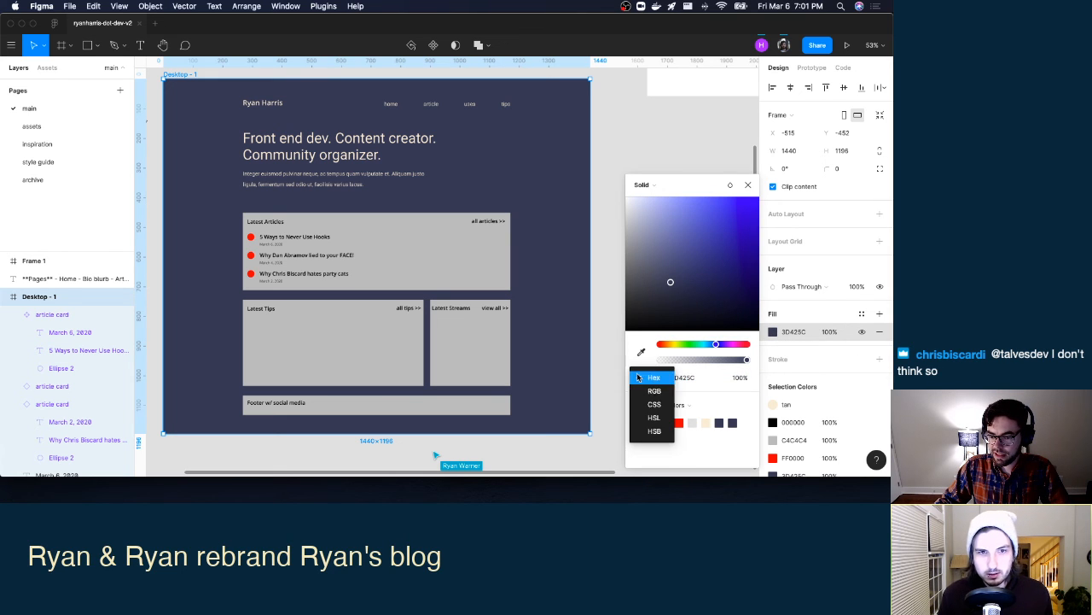
click(654, 417)
Try lightness levels of 20 and 10 on the Desktop - 1 frame's HSL fill, going back to 20.
click(719, 381)
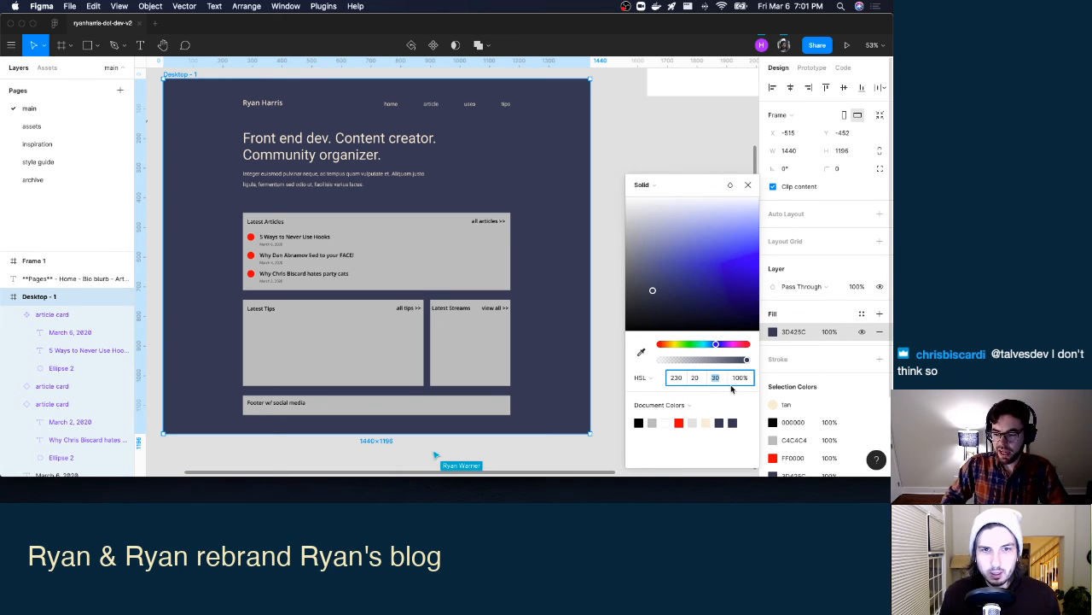
text(20)
key(Return)
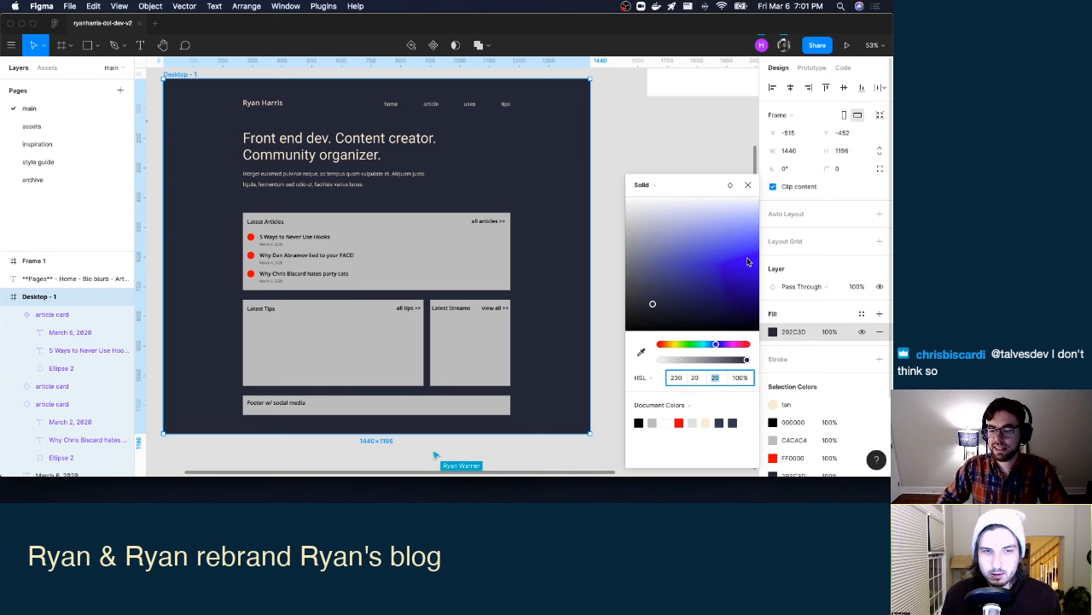
text(10)
key(Return)
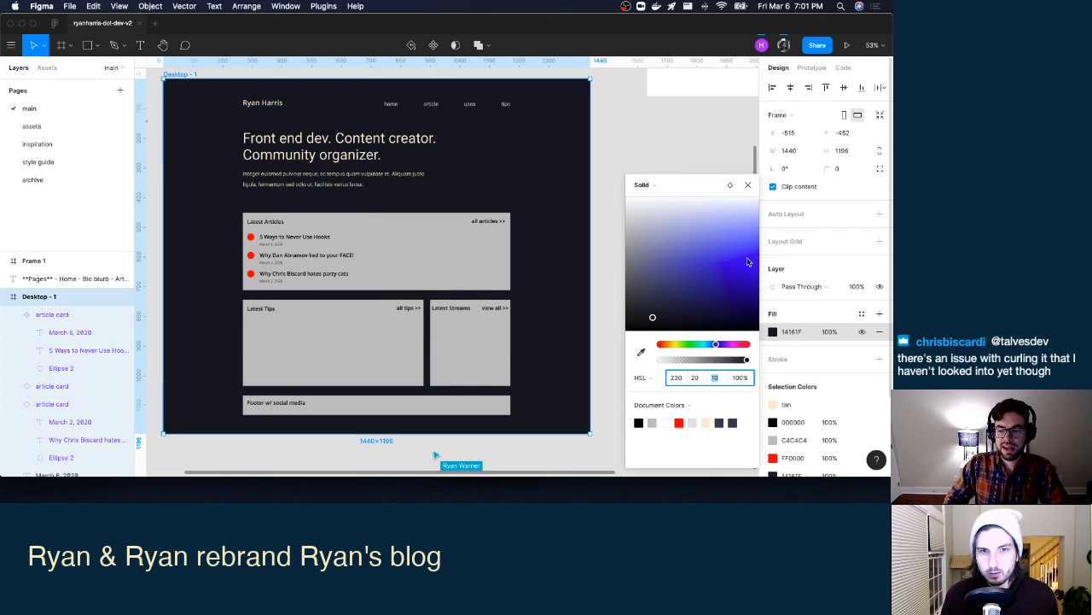
text(20)
key(Return)
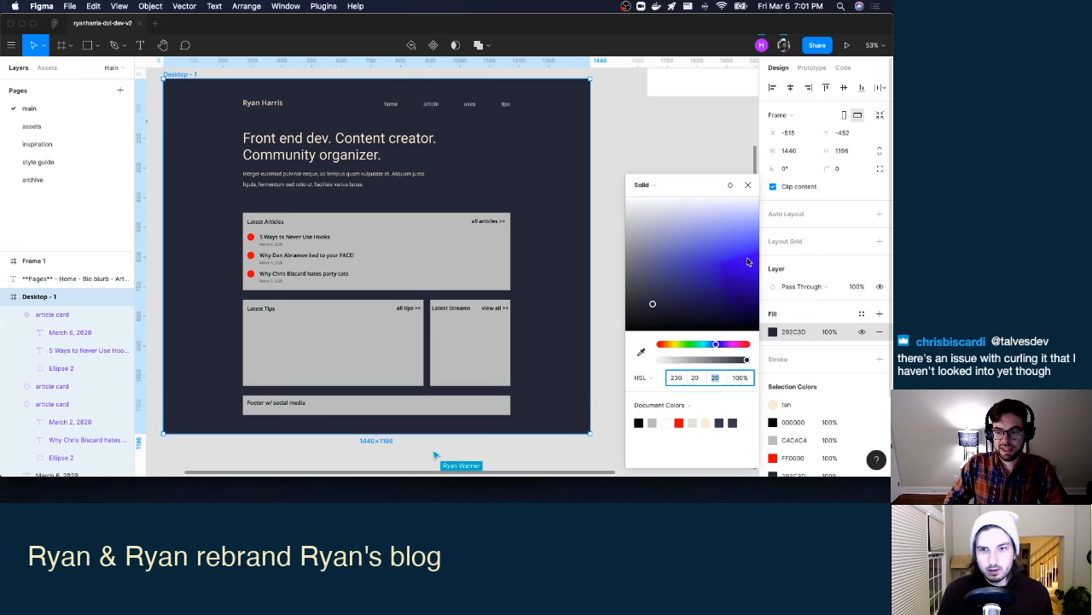
Fine-tune the Desktop - 1 fill's lightness starting from 15 in single increments, settle on 22 and deselect the frame.
text(15)
key(Return)
key(Up)
key(Up)
key(Up)
key(Up)
key(Up)
key(Up)
key(Up)
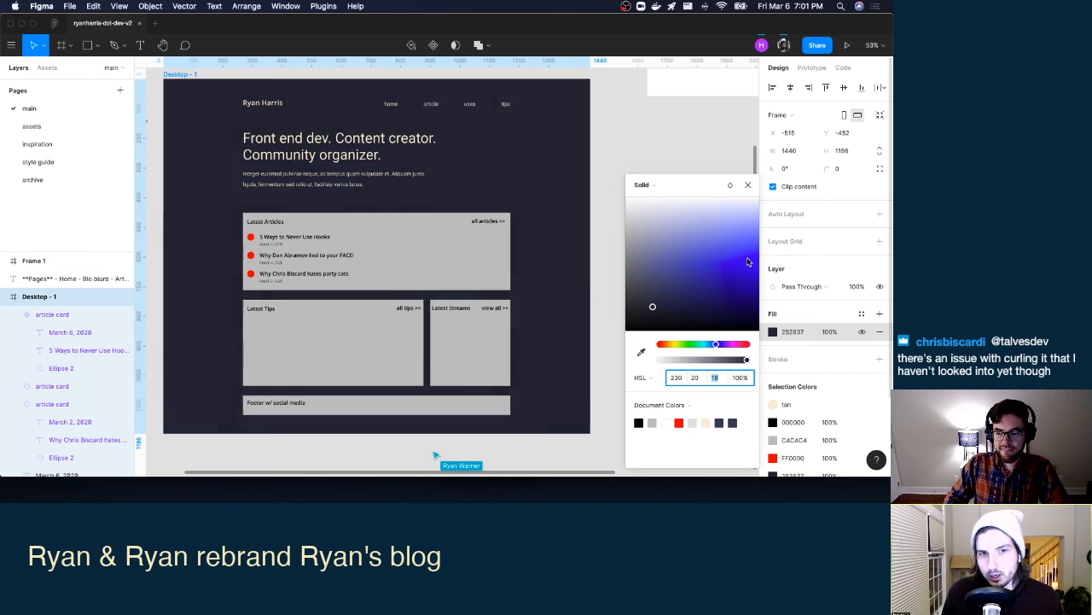
key(Up)
key(Up)
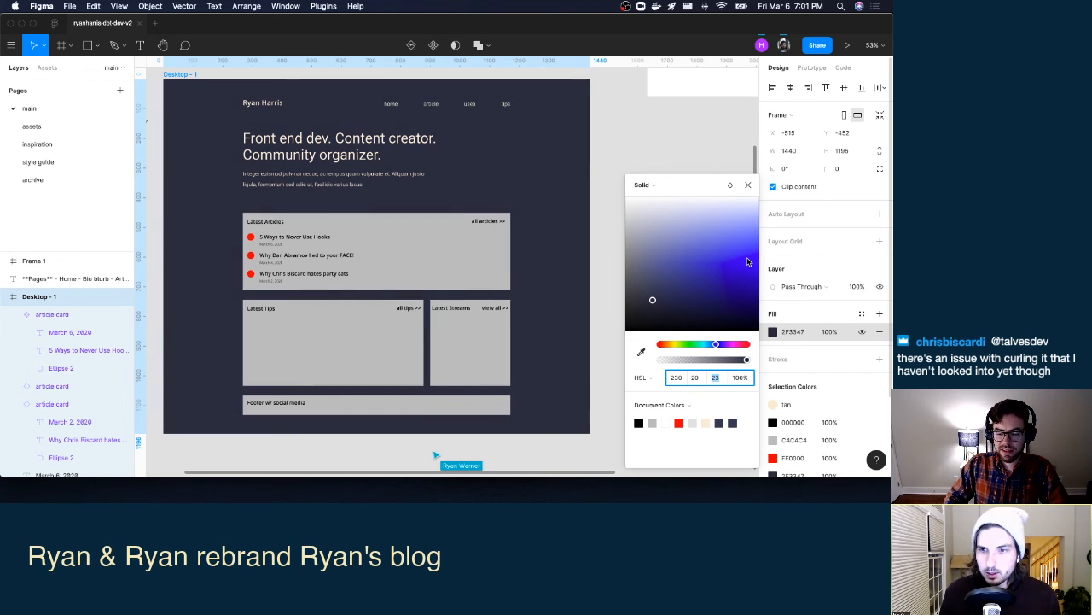
key(Down)
key(Down)
key(Down)
key(Up)
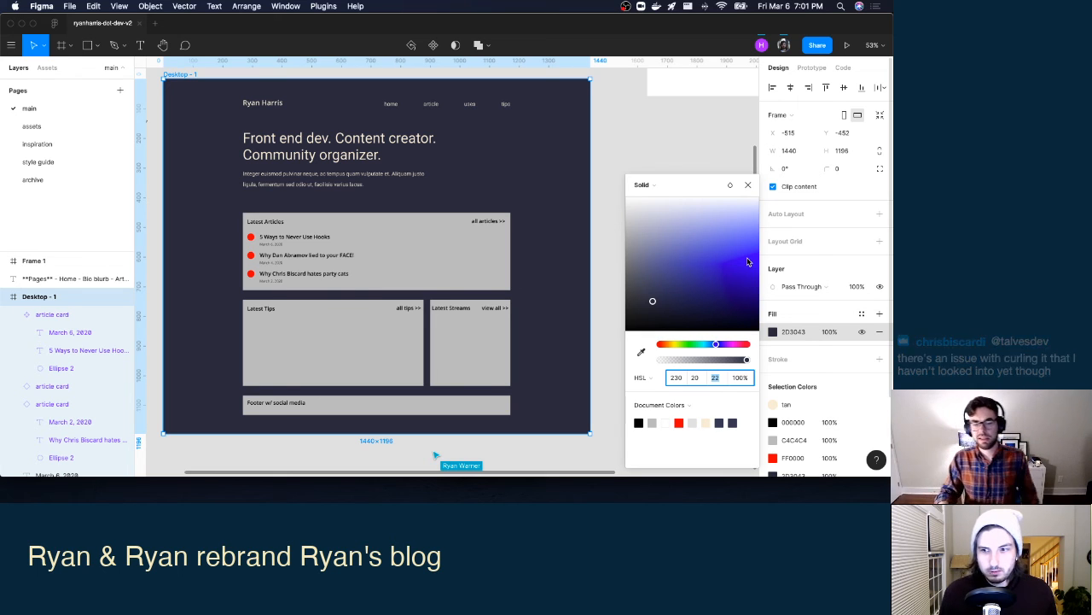
key(Return)
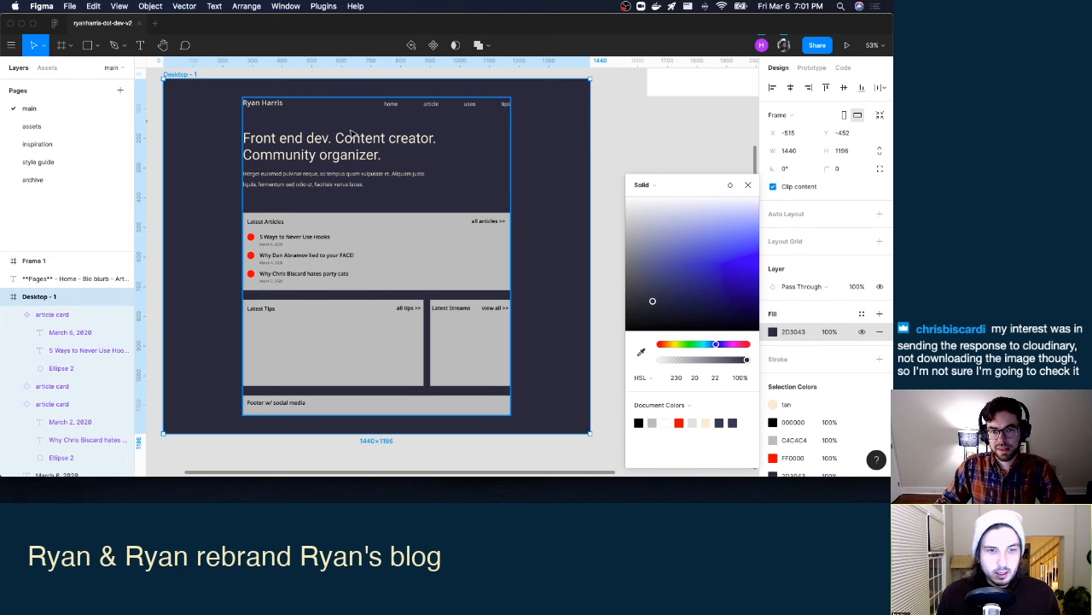
click(674, 130)
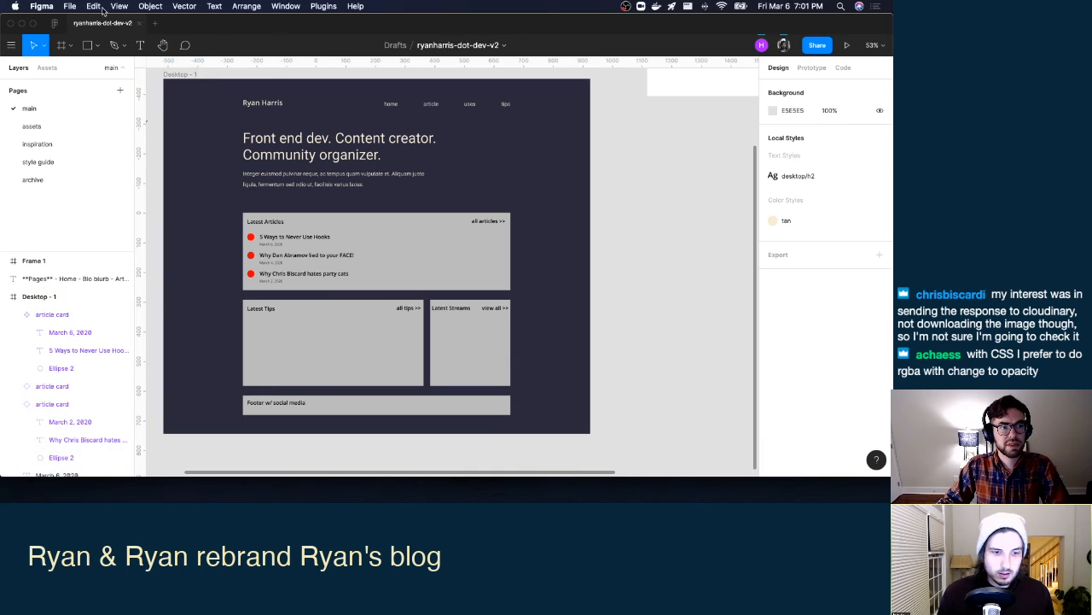
Open Figma's plugin management page.
click(74, 6)
mouse_move(30, 6)
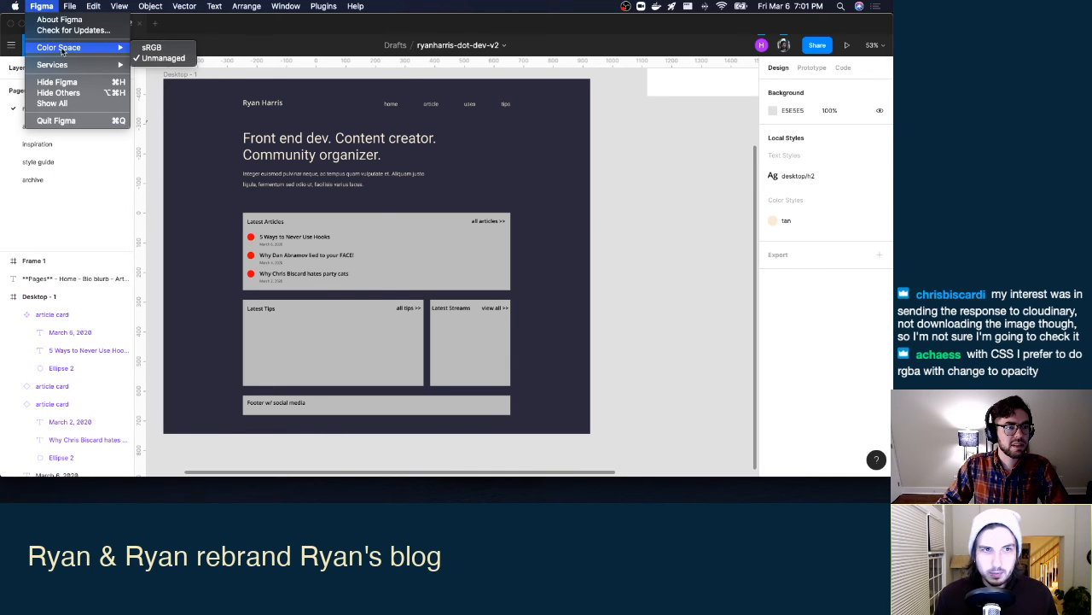
mouse_move(324, 6)
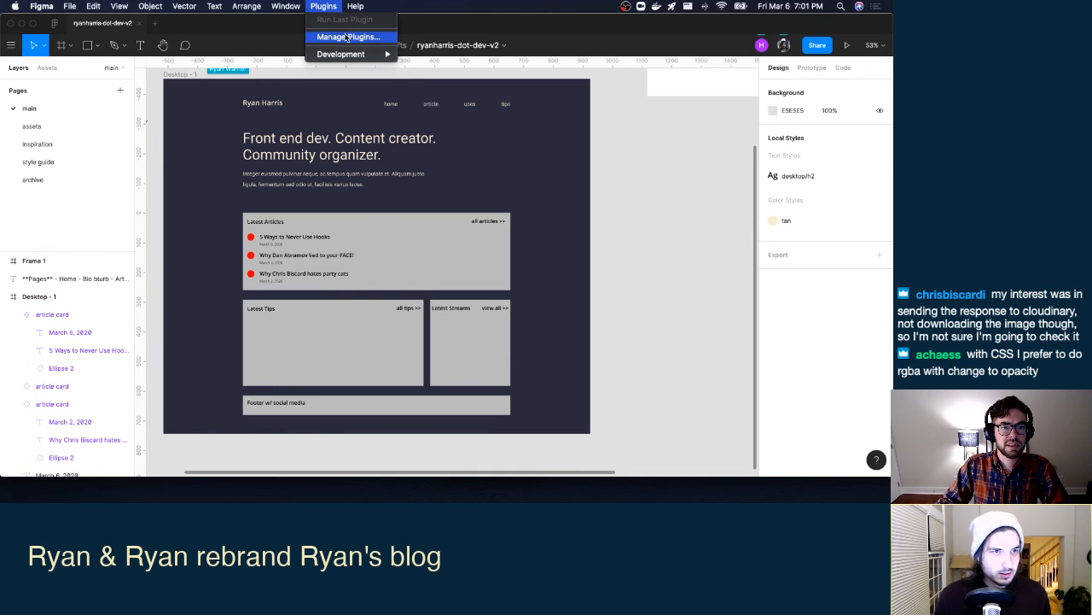
click(347, 38)
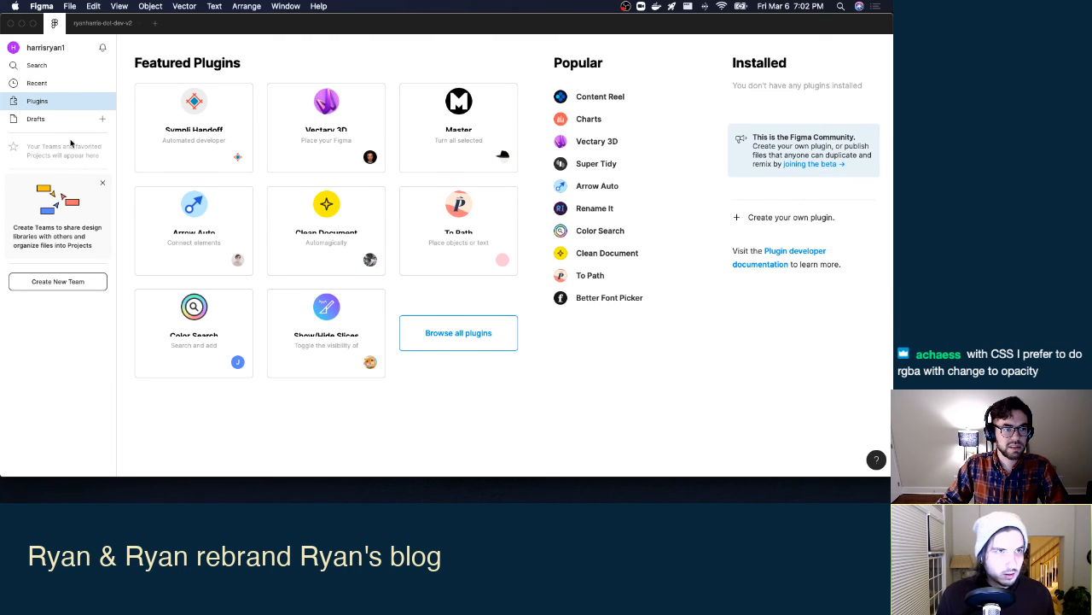
click(287, 6)
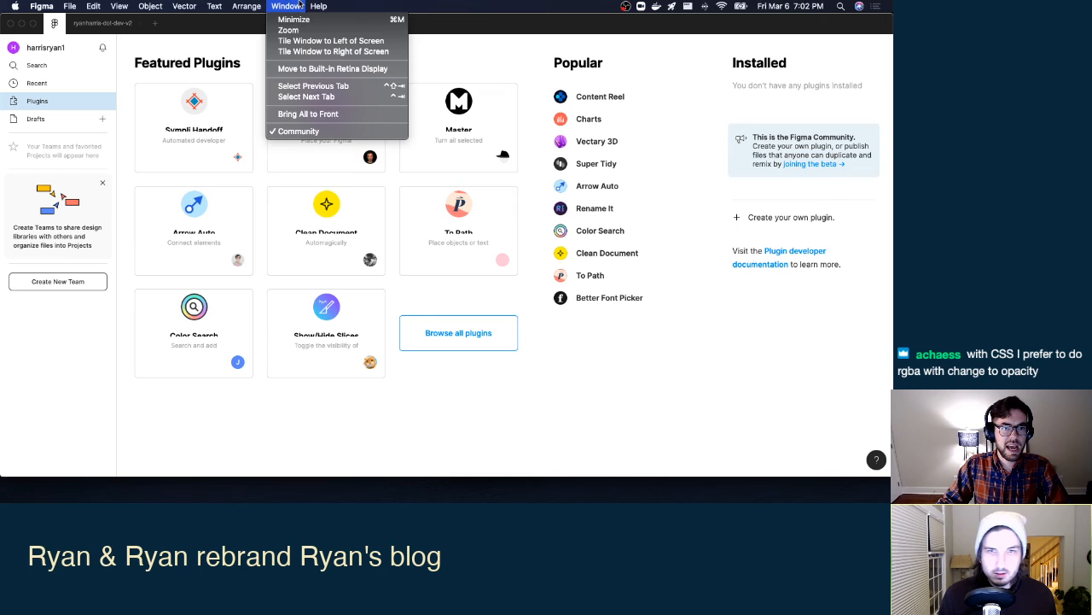
mouse_move(248, 5)
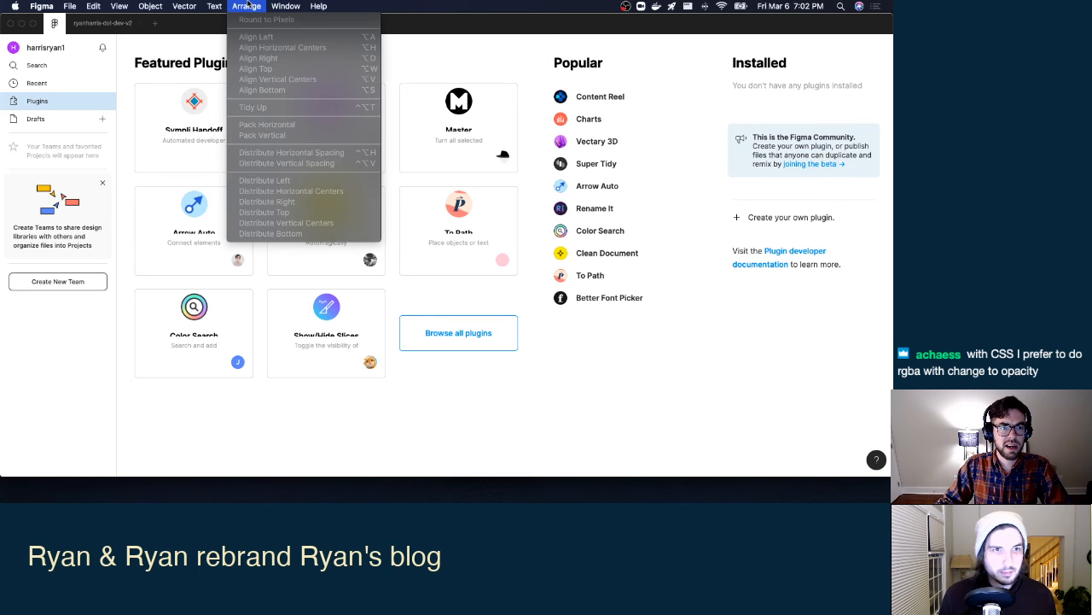
click(497, 41)
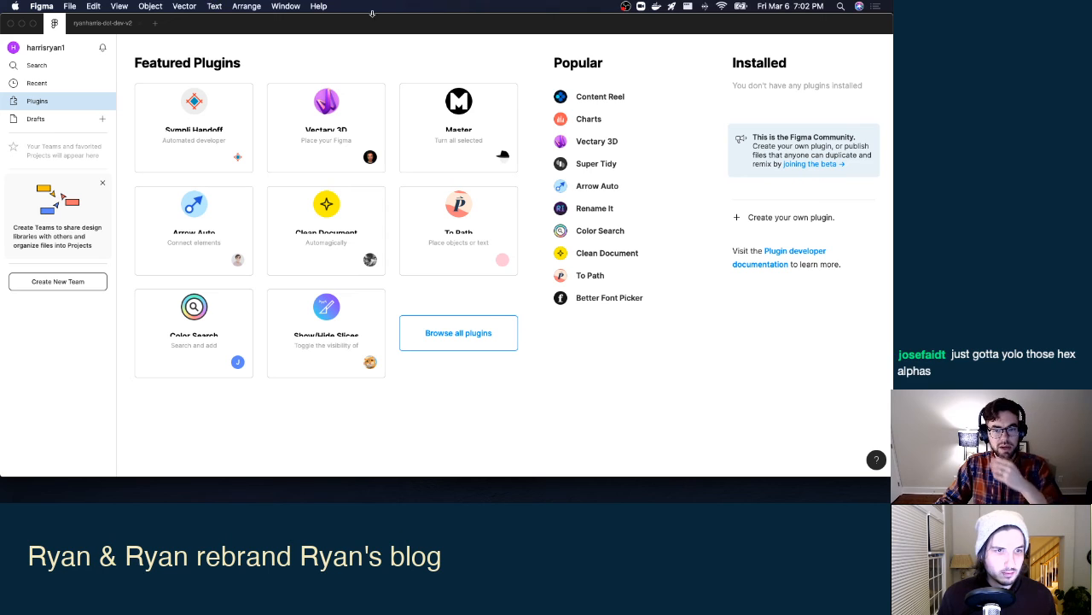
Search the full plugin catalog for "stark", install the Stark plugin, and clear the search.
click(476, 342)
click(675, 60)
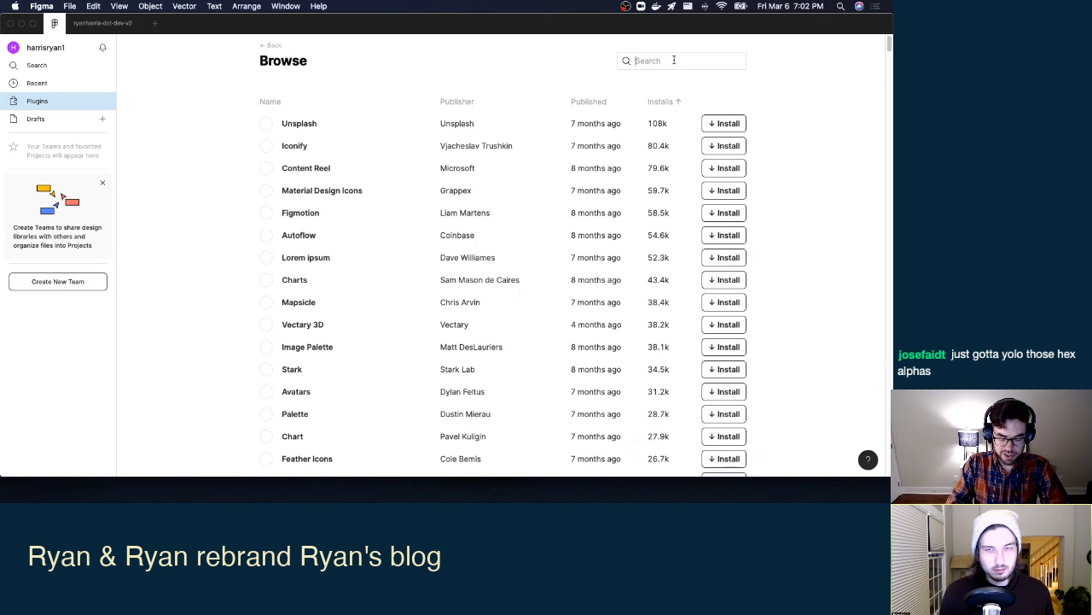
text(stark)
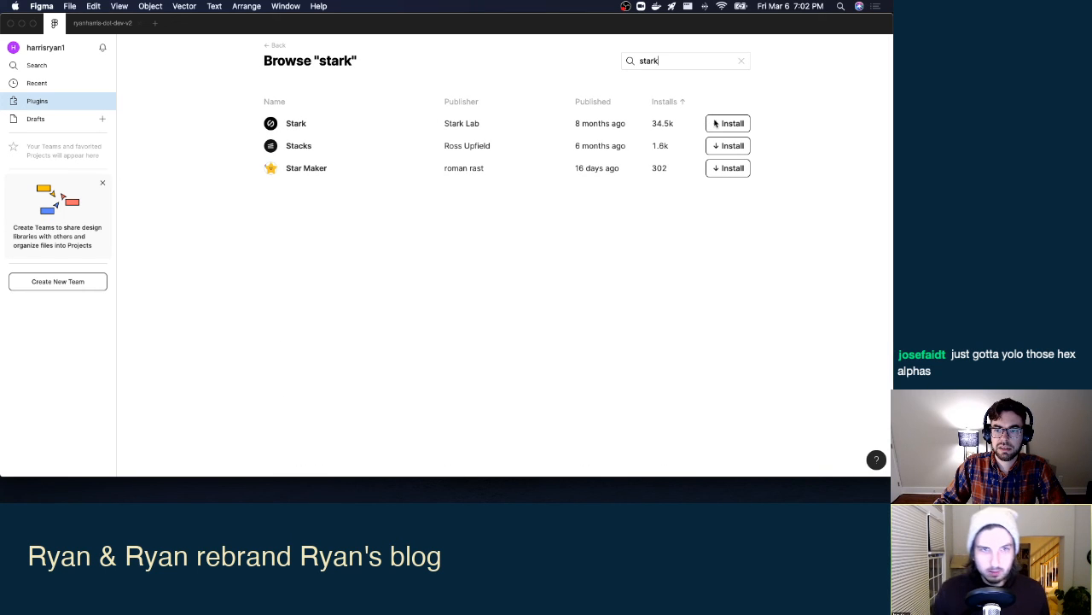
click(730, 125)
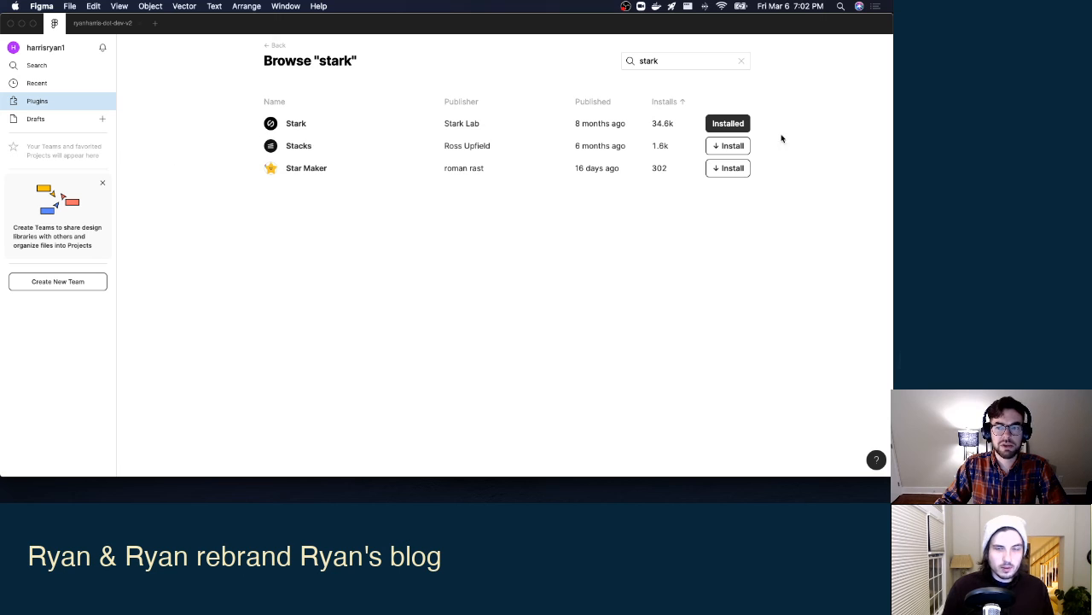
click(742, 61)
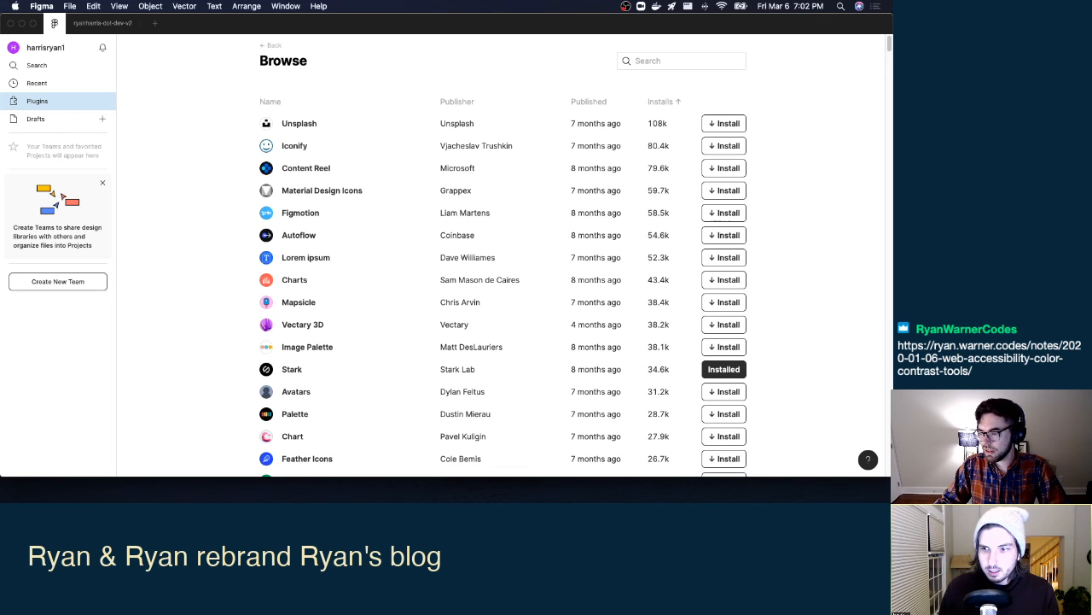
Switch to Chrome and load the shared notes page 2020-01-06-web-accessibility-color-contrast-tools in a new tab.
key(super+Tab)
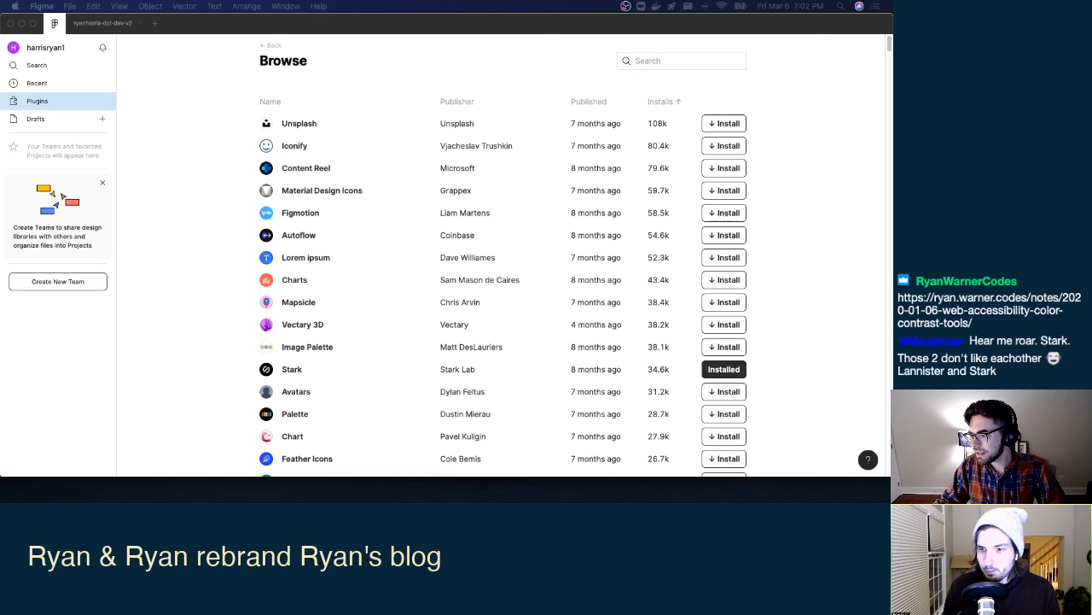
key(super+Tab)
key(super+t)
text(https://ryan.warner.codes/notes/2020-01-06-web-accessibility-color-contrast-tools/)
key(Return)
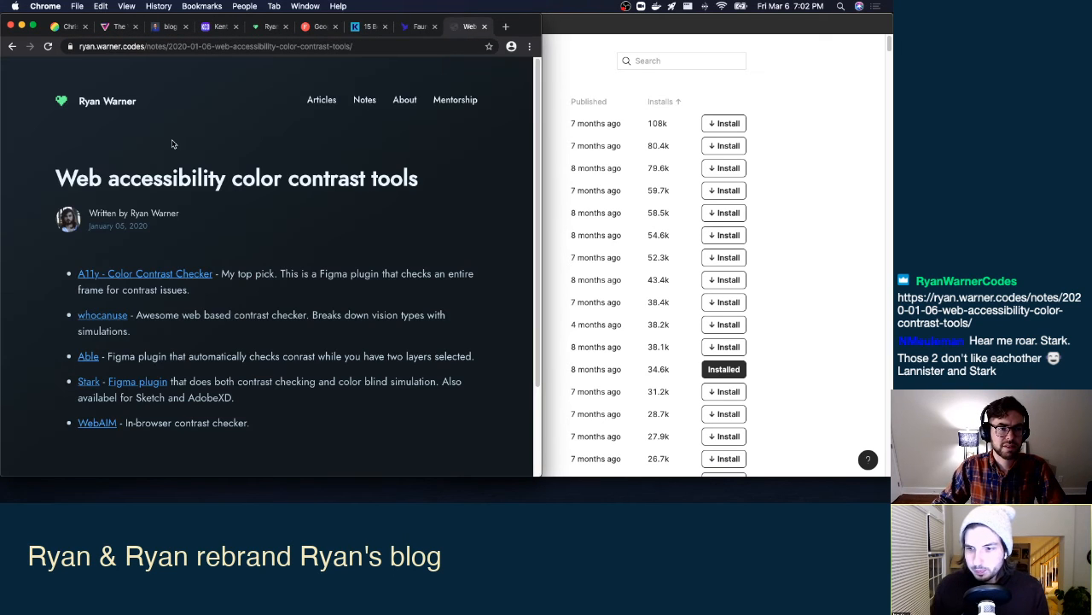
Examine the article's list of web accessibility color contrast tools and their descriptions.
scroll(367, 215, down, 3)
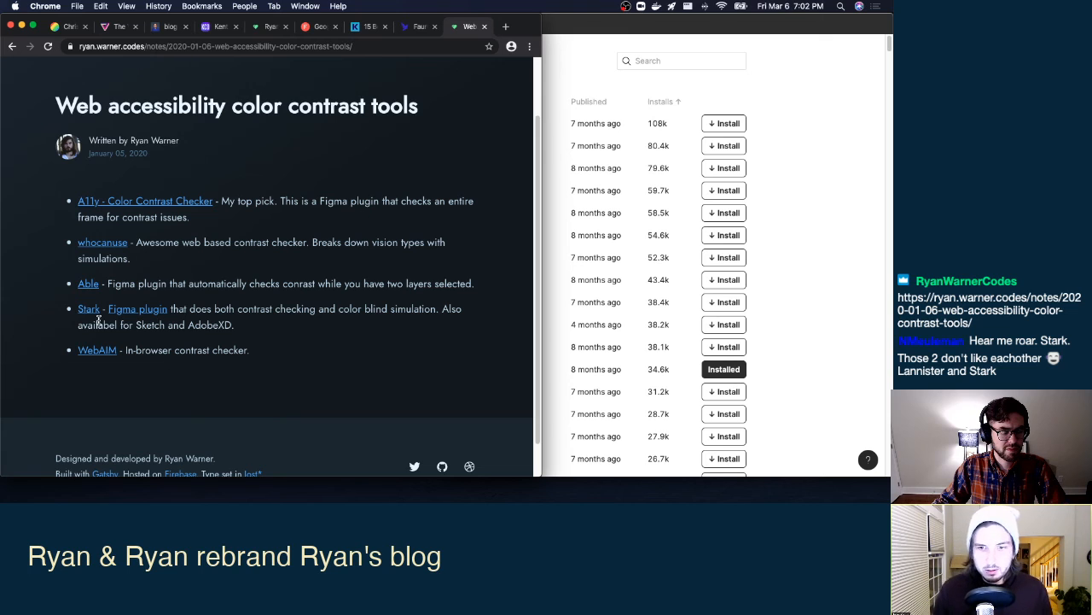
scroll(90, 213, up, 3)
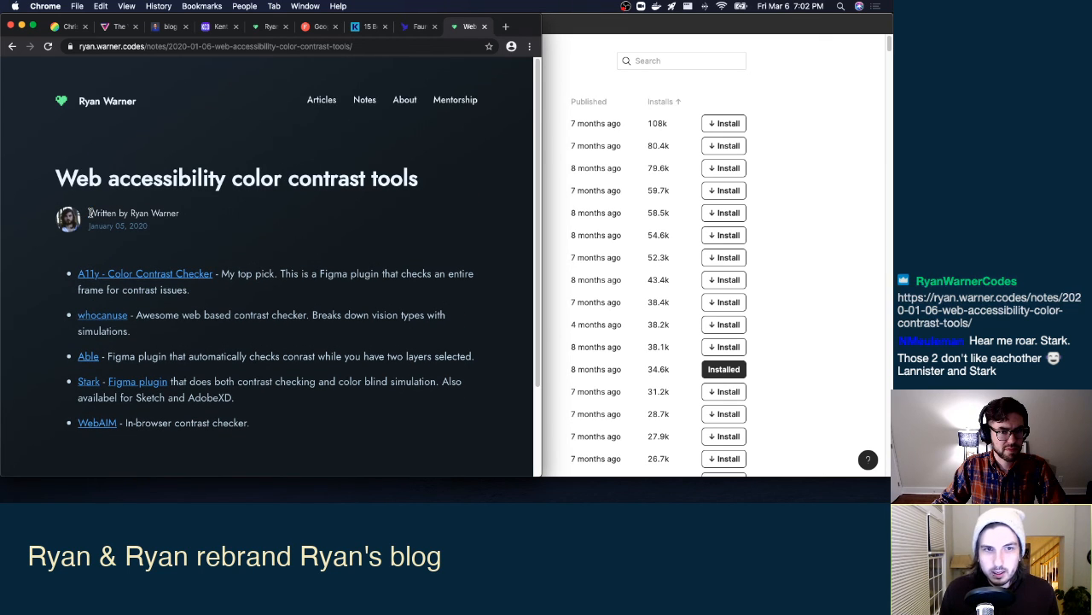
scroll(90, 213, down, 2)
scroll(91, 216, down, 1)
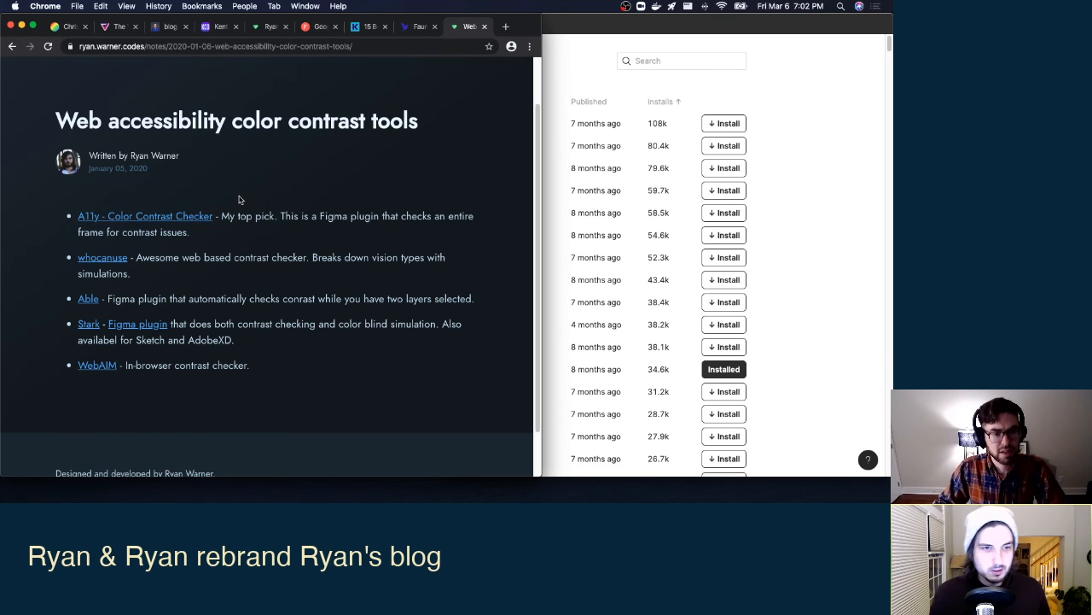
drag(417, 122, 53, 122)
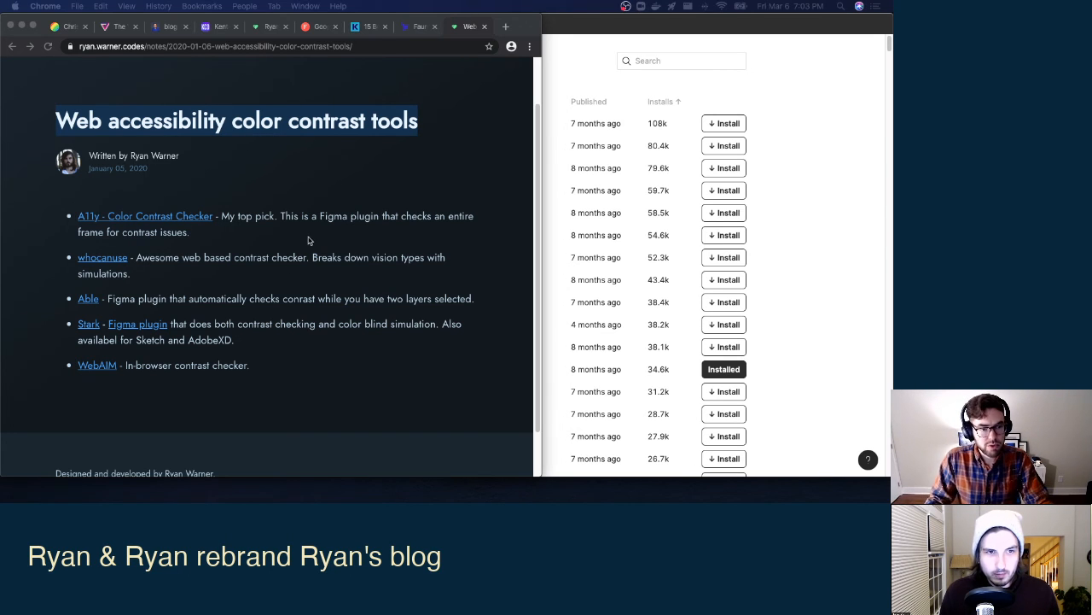
click(229, 268)
drag(267, 374, 249, 209)
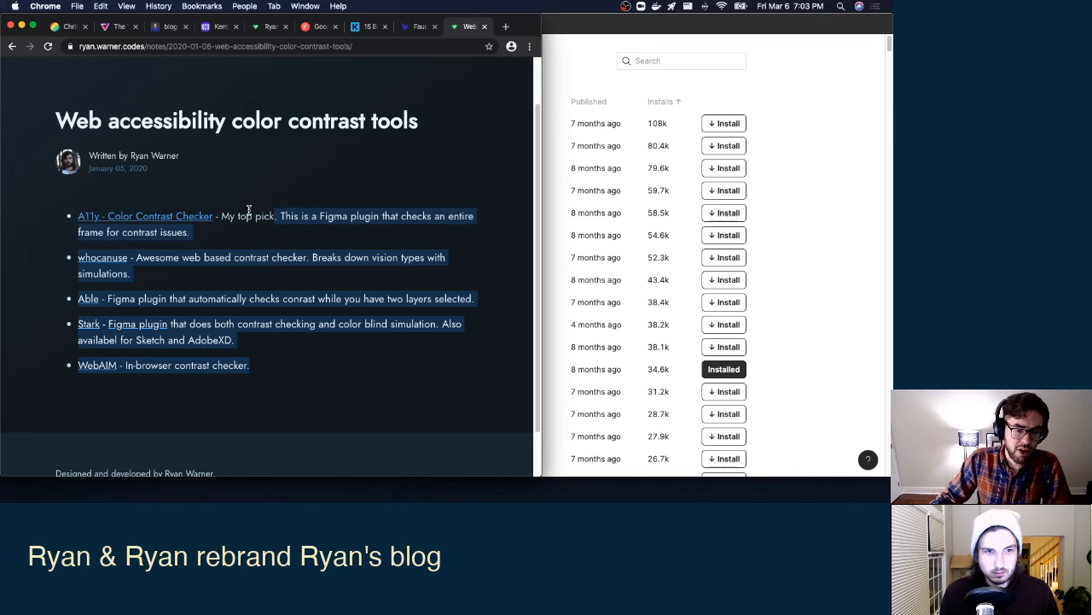
click(314, 373)
drag(286, 373, 283, 210)
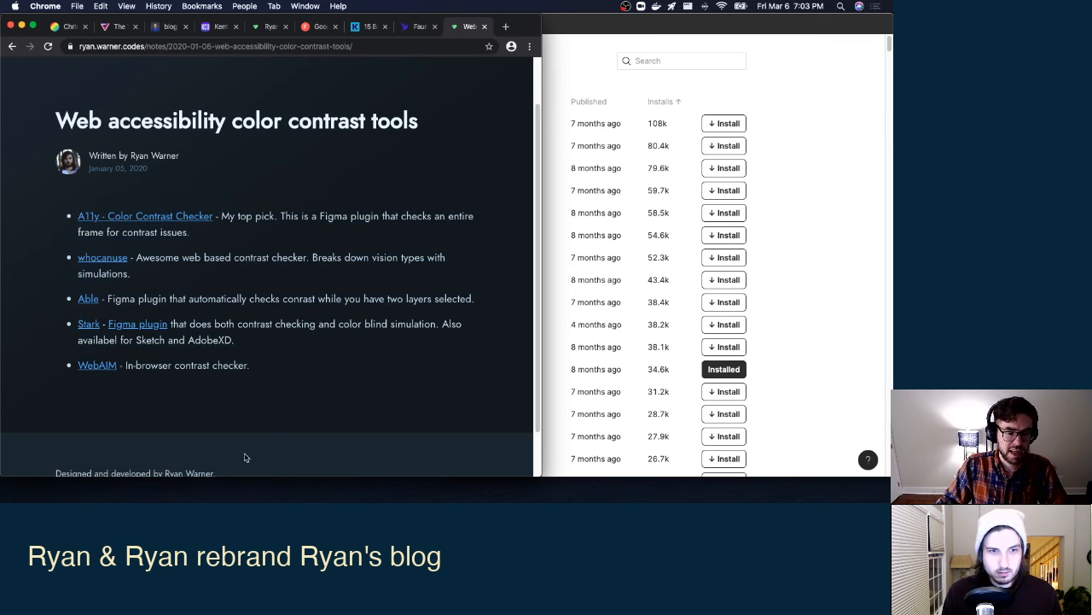
click(334, 267)
drag(301, 346, 212, 151)
click(269, 176)
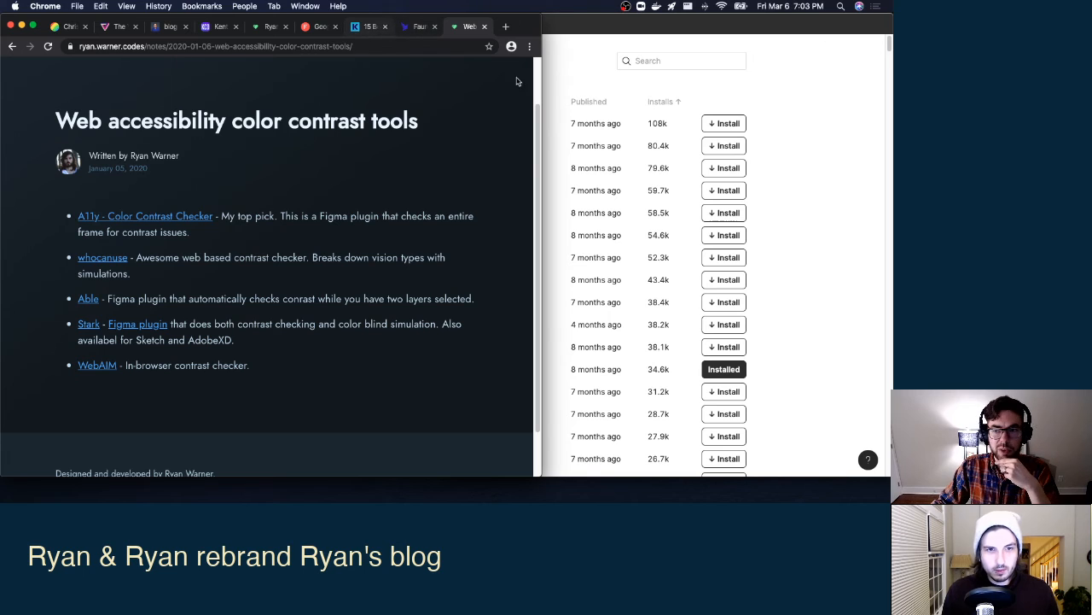
Switch back to Figma, check the plugin catalog once more, and return to the blog homepage design file.
click(800, 97)
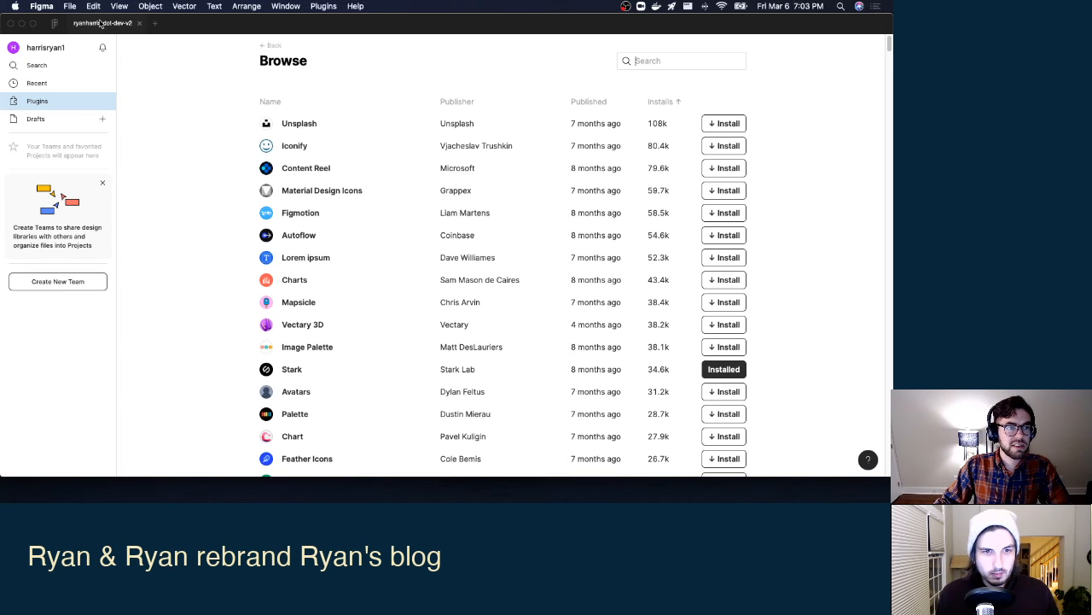
click(99, 22)
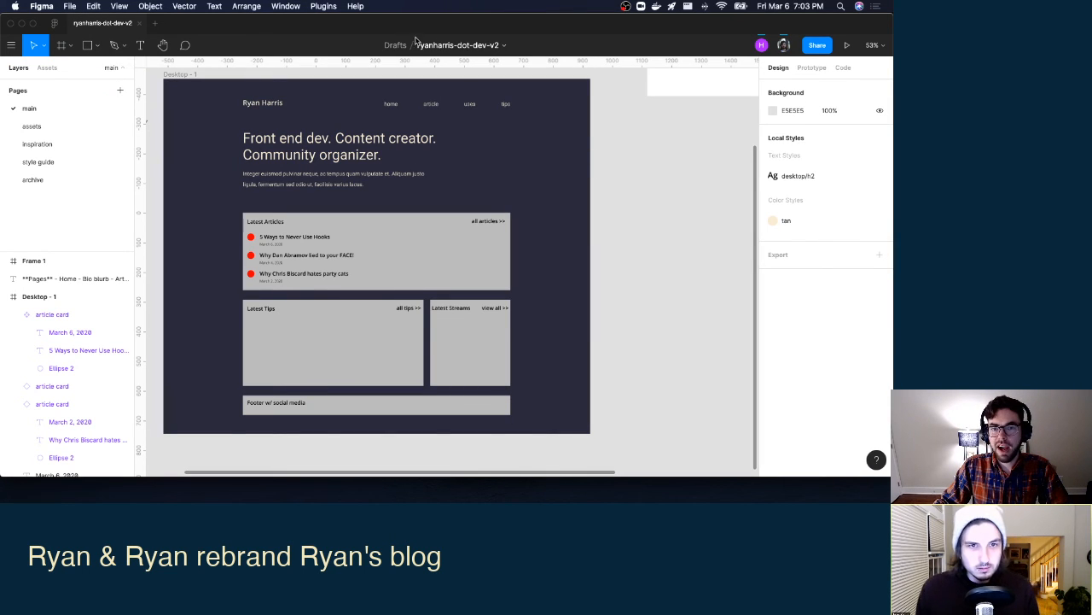
click(55, 23)
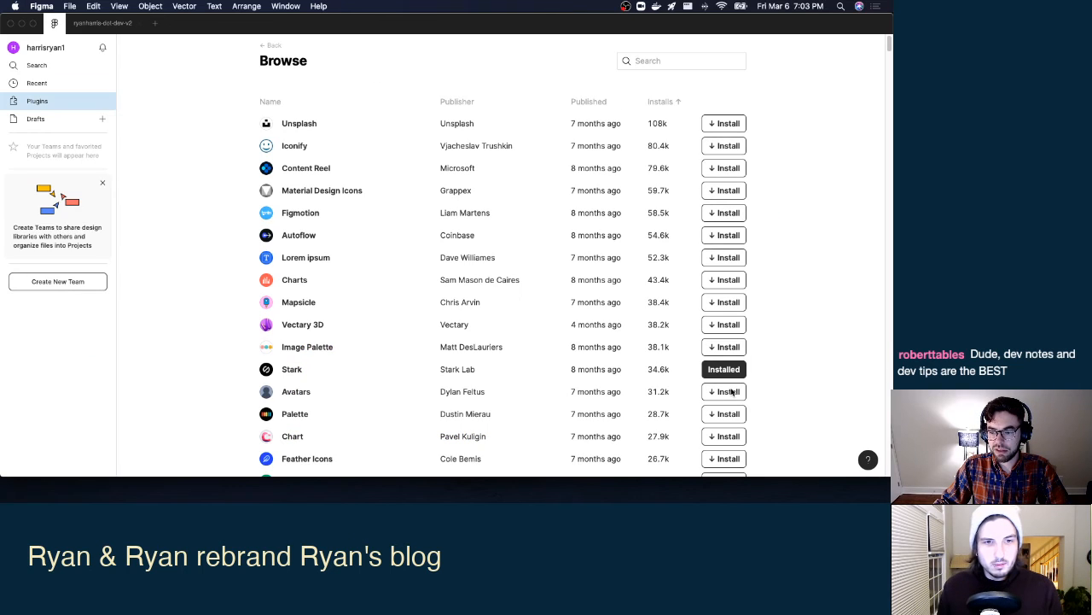
click(99, 22)
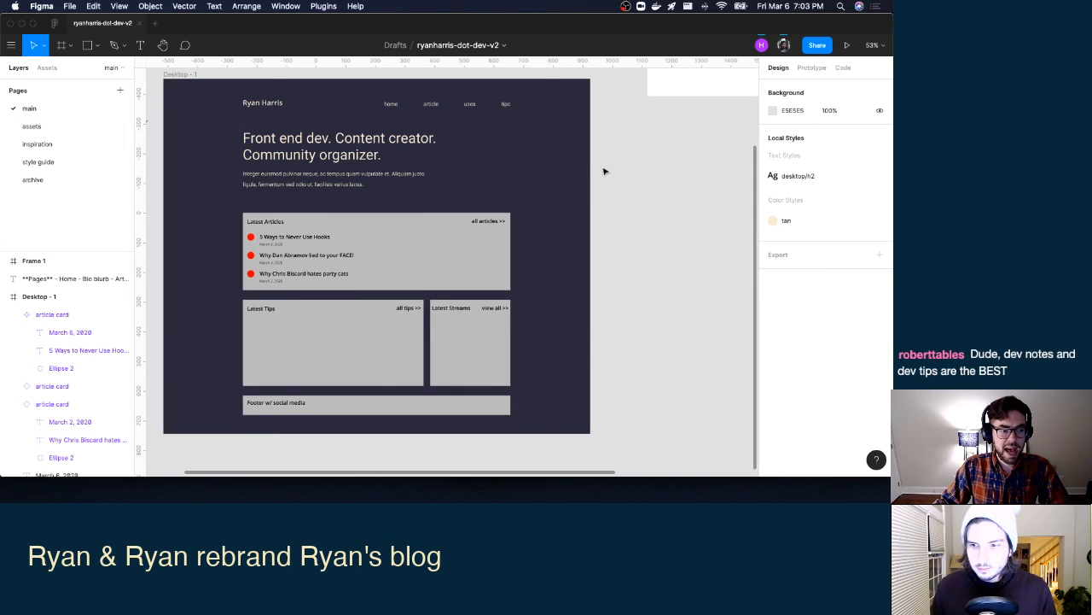
scroll(588, 169, right, 2)
scroll(588, 169, left, 2)
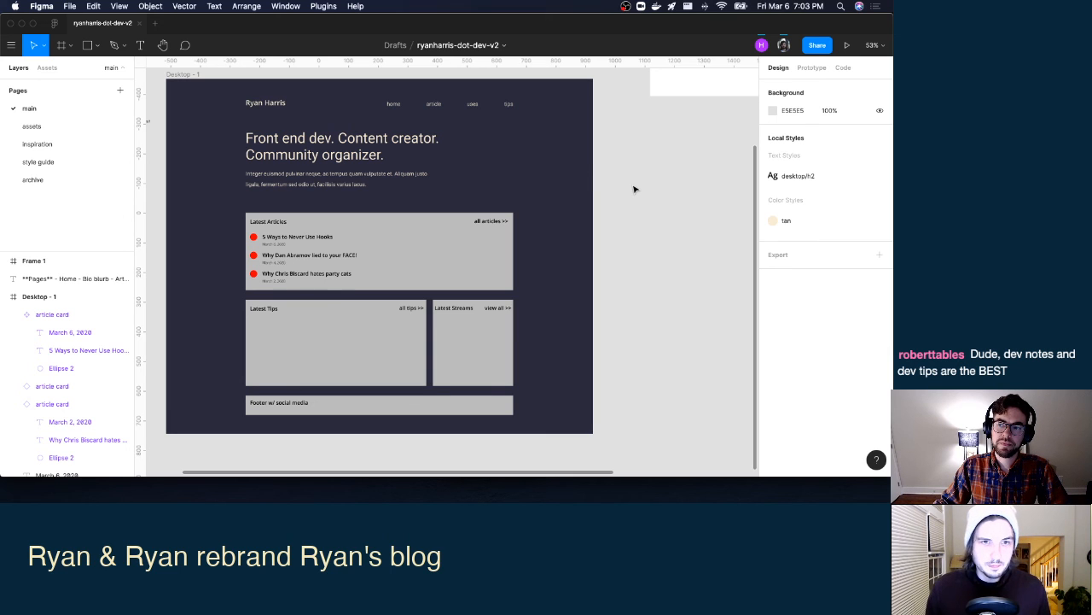
Try to run Stark's Check Contrast on the home navigation link alone.
click(321, 6)
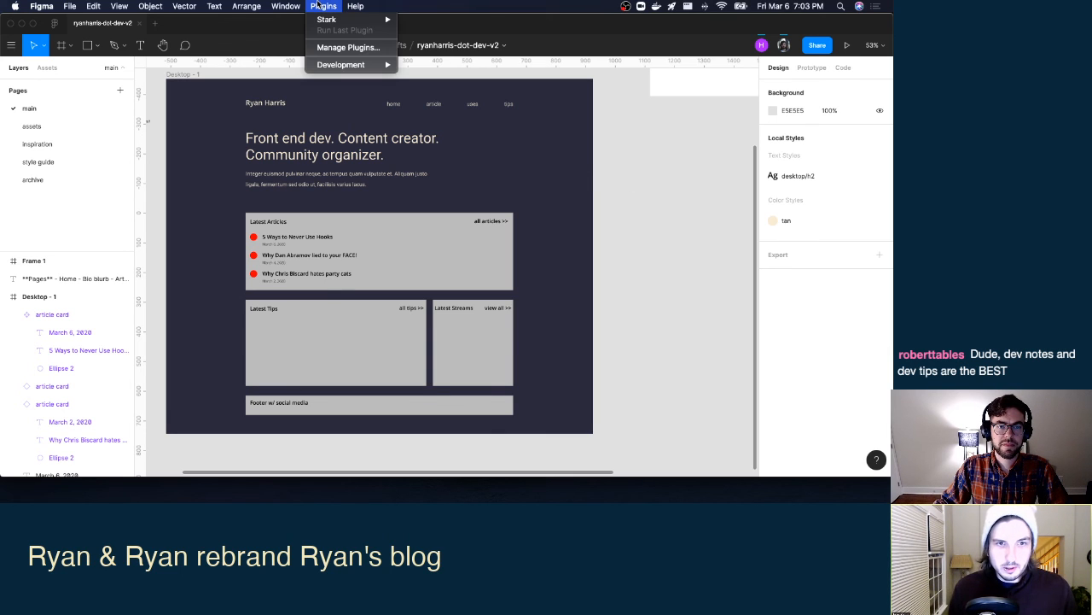
mouse_move(326, 18)
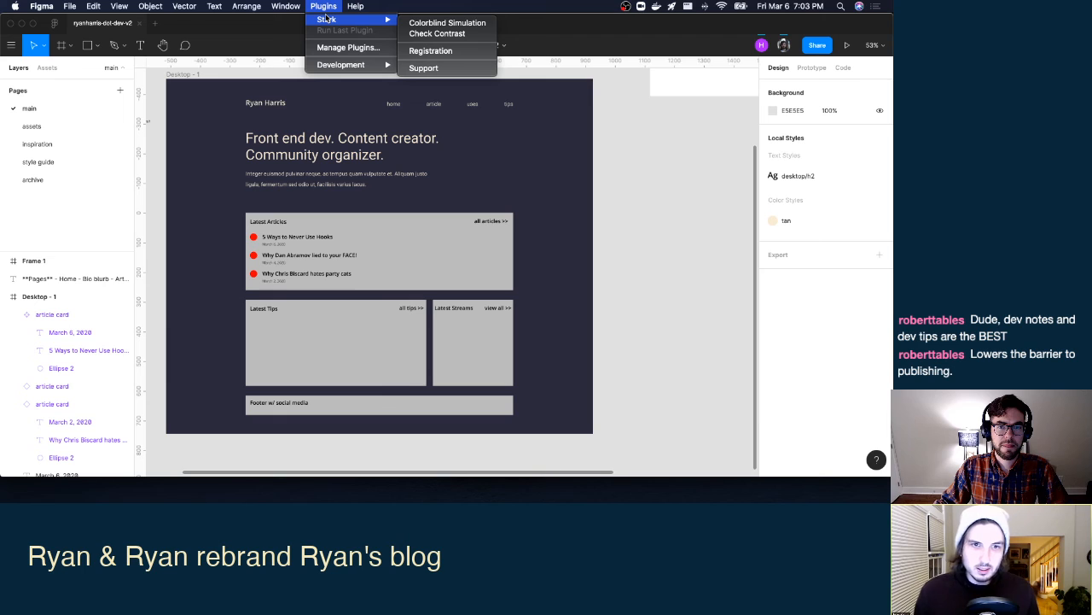
click(712, 184)
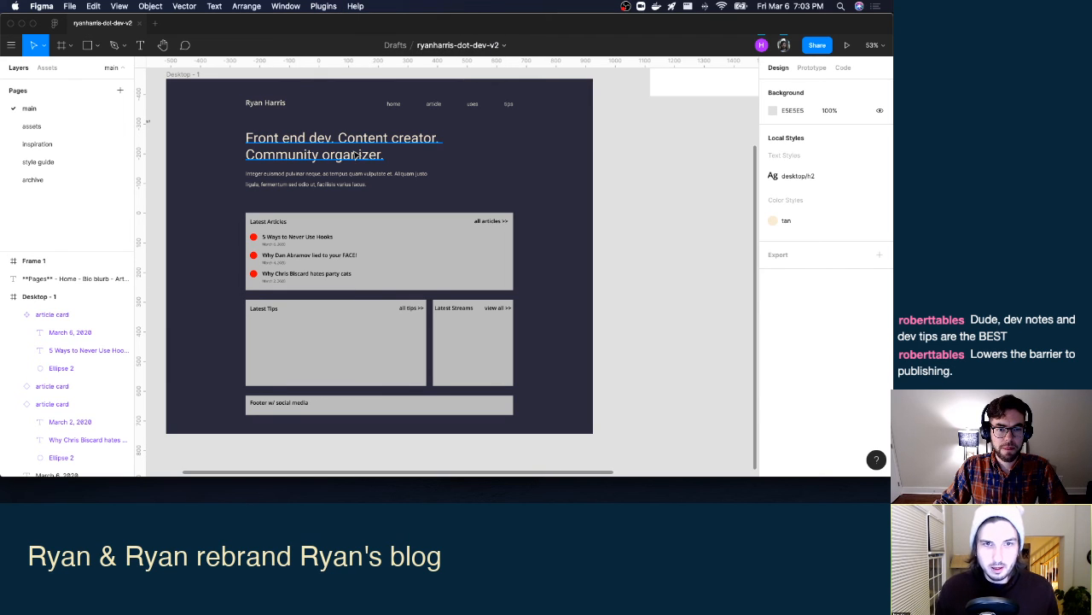
click(356, 157)
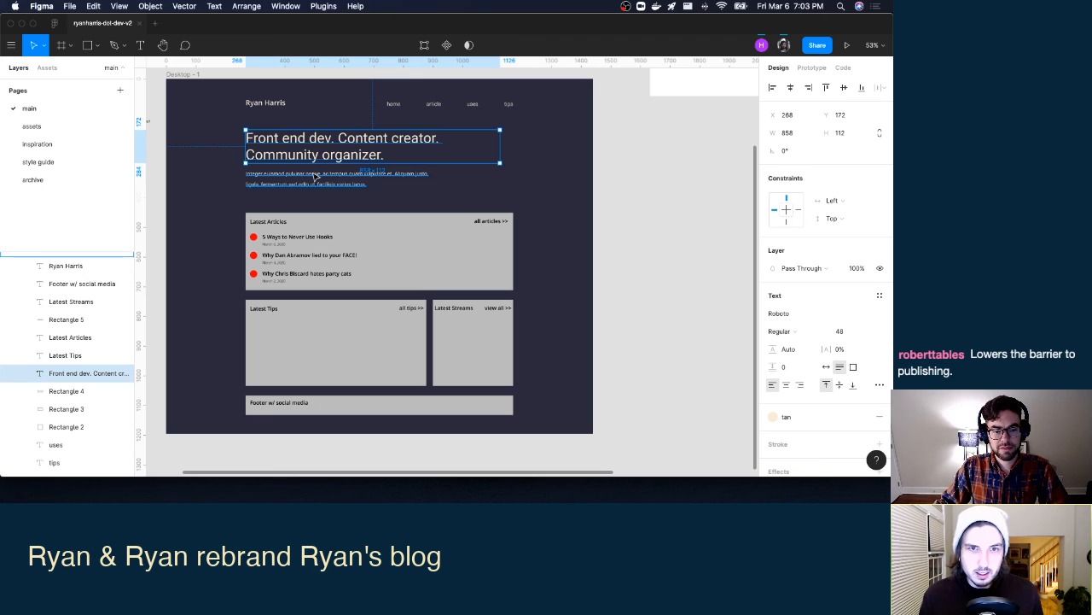
click(395, 104)
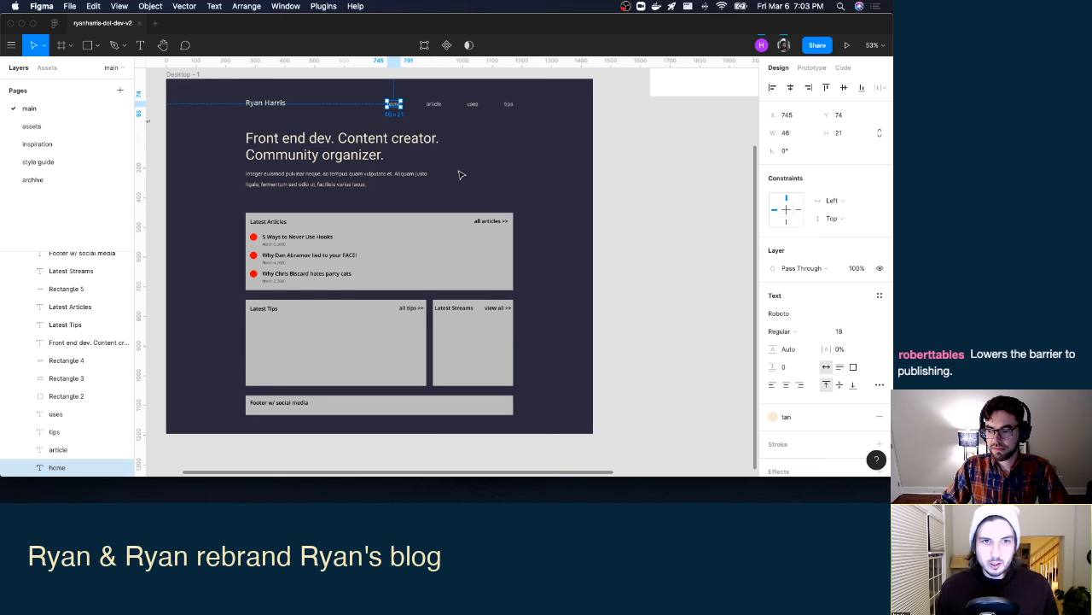
click(316, 5)
mouse_move(329, 22)
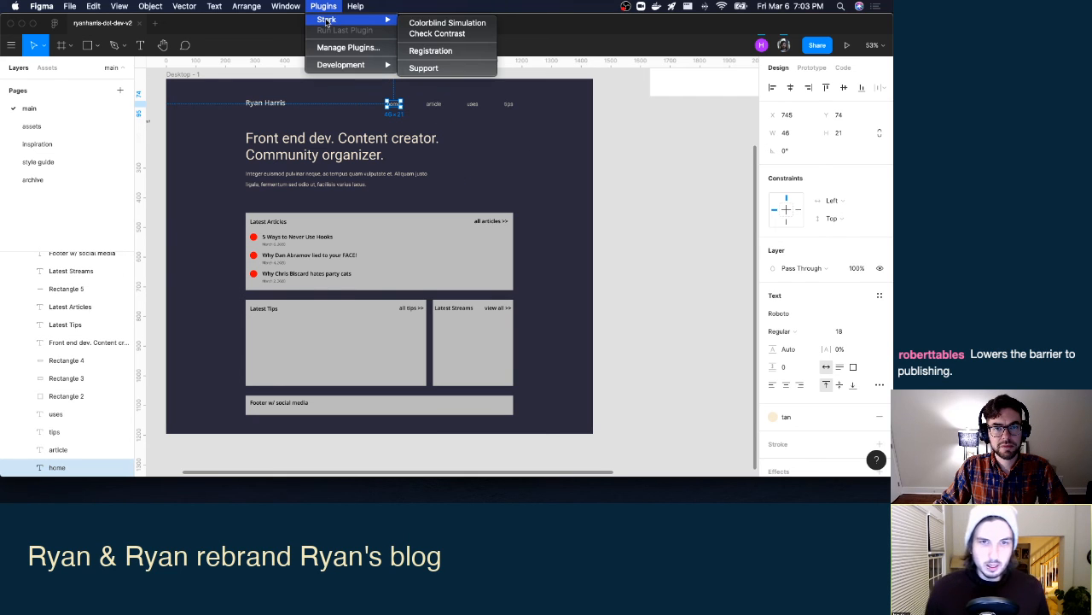
click(467, 34)
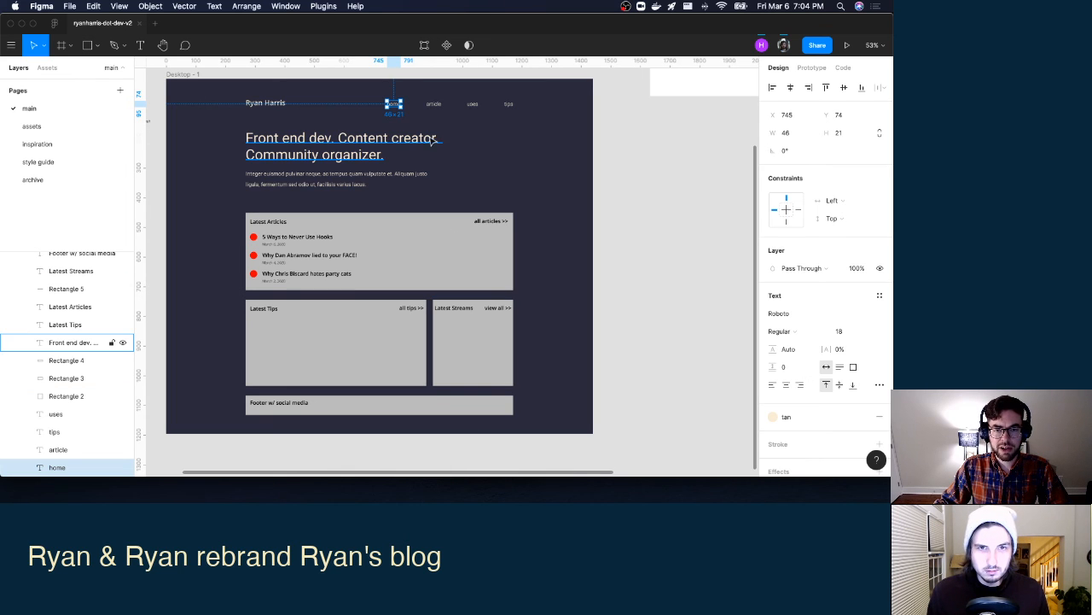
scroll(56, 319, up, 5)
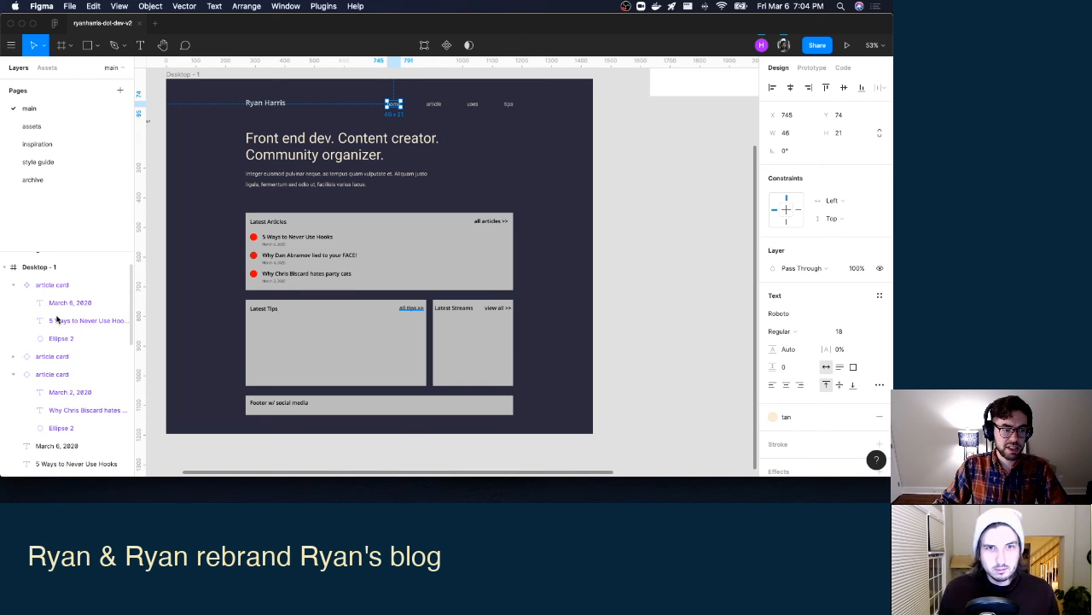
key(super+v)
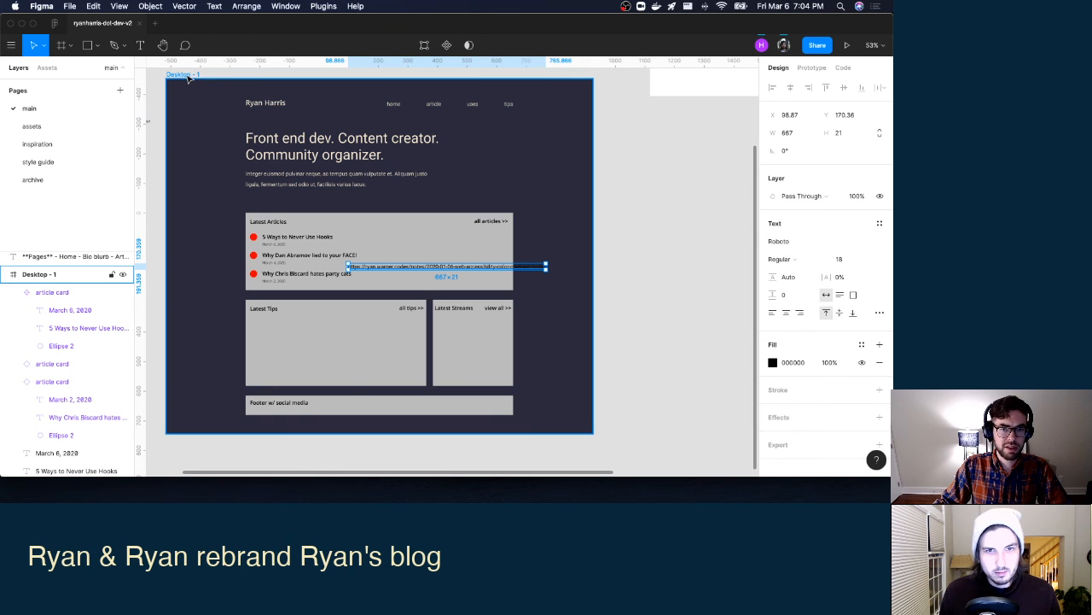
key(Delete)
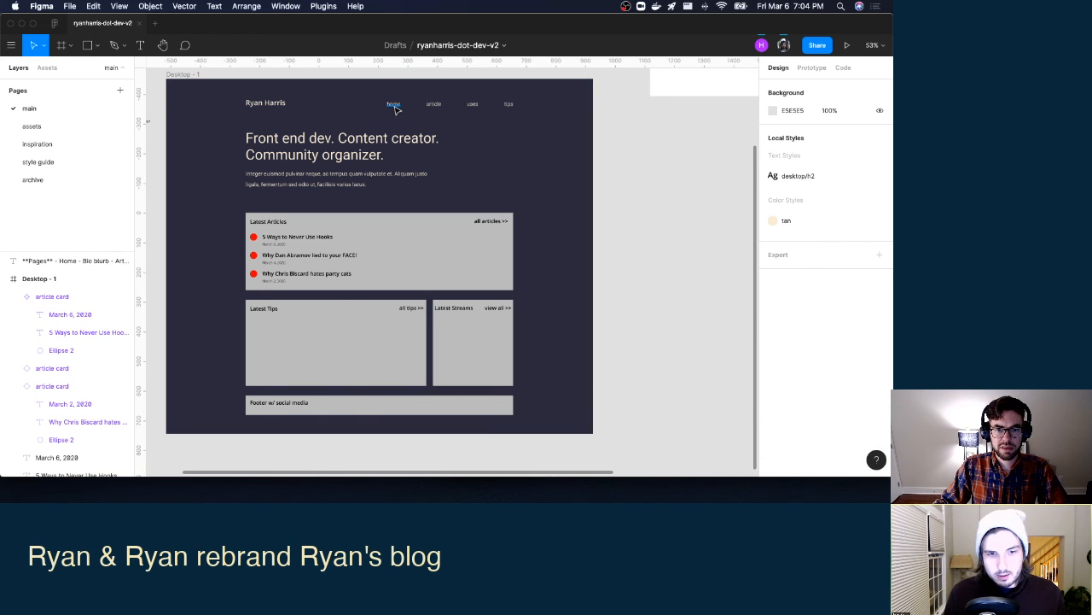
Try to select the Desktop - 1 frame together with its home navigation link.
click(395, 109)
click(192, 76)
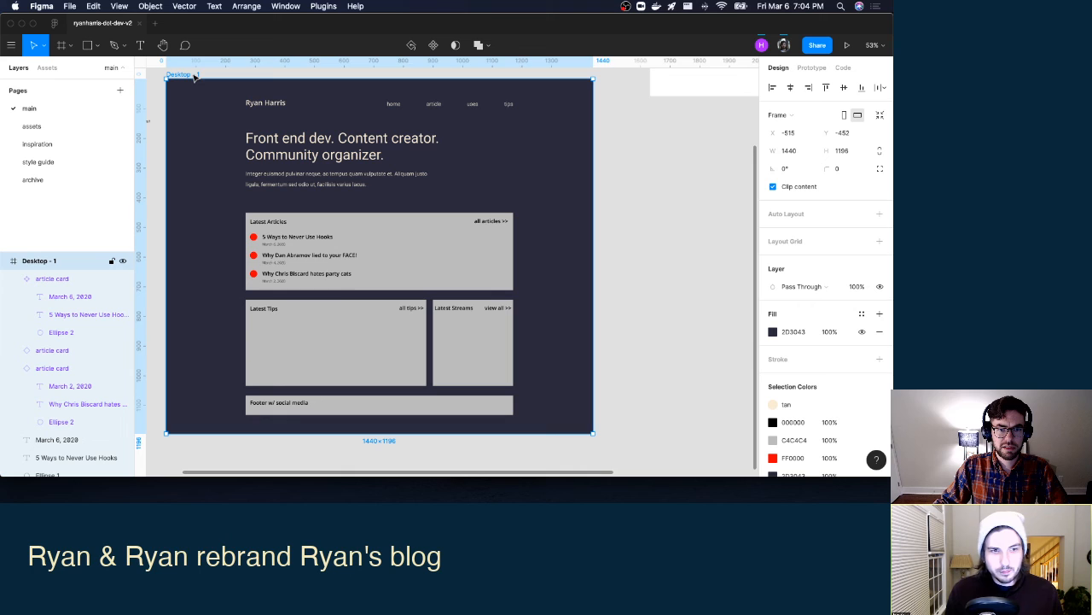
click(394, 104)
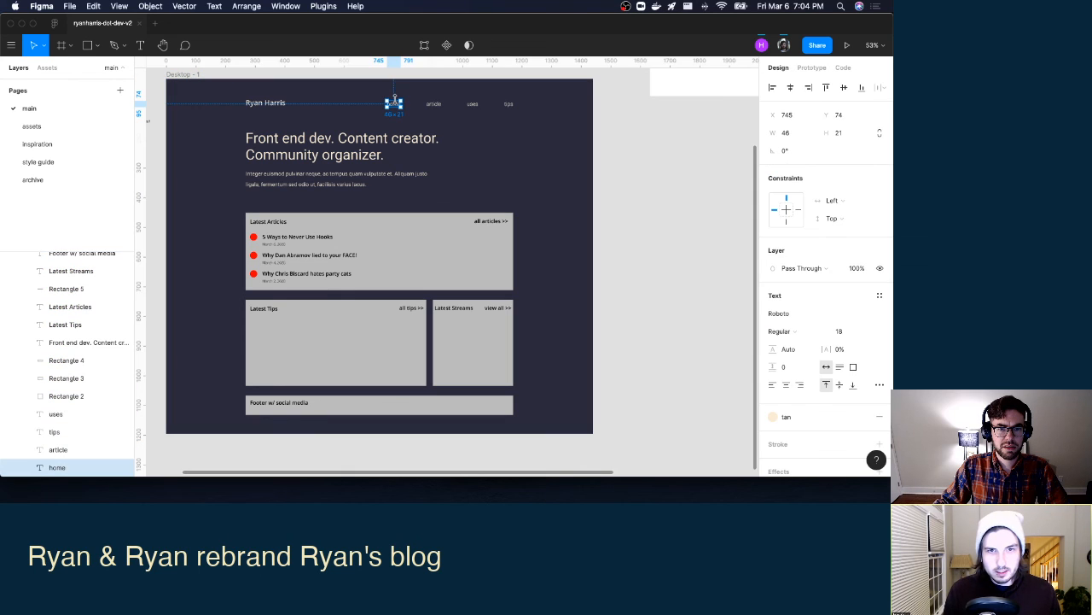
click(626, 167)
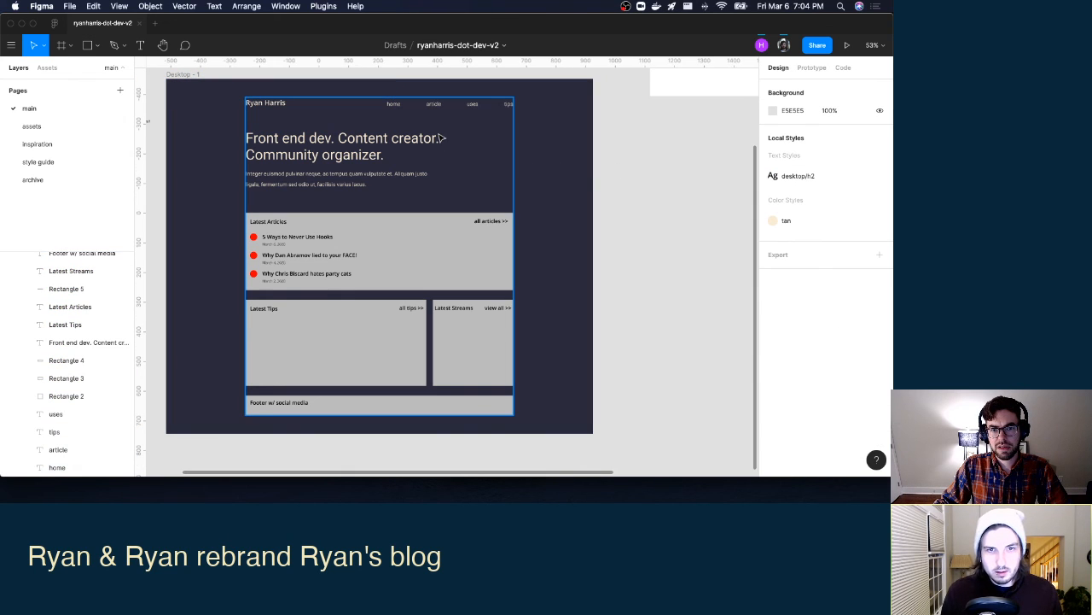
click(176, 76)
click(393, 103)
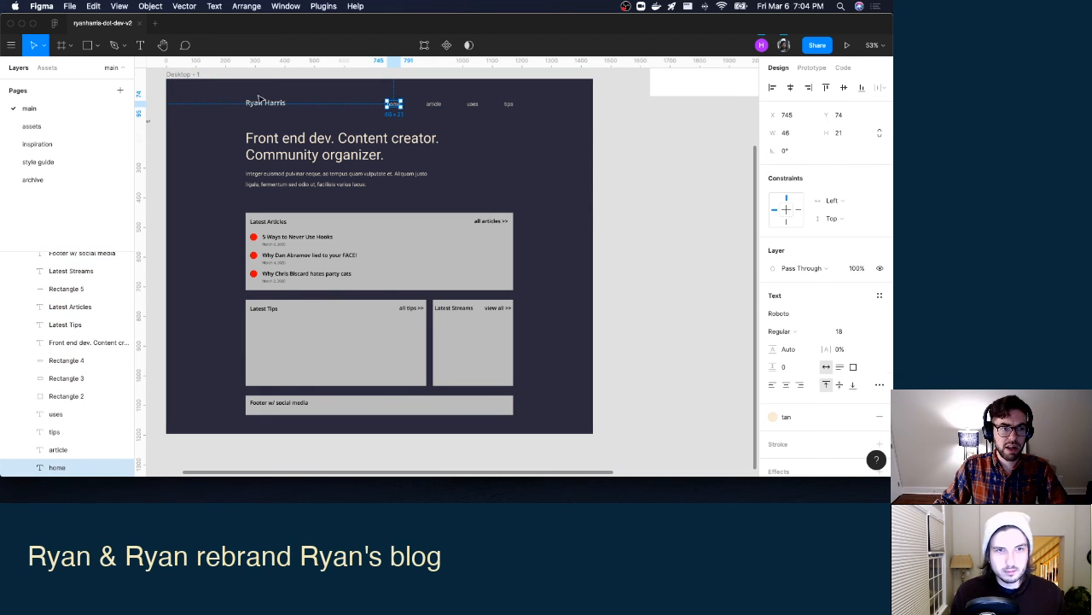
click(194, 75)
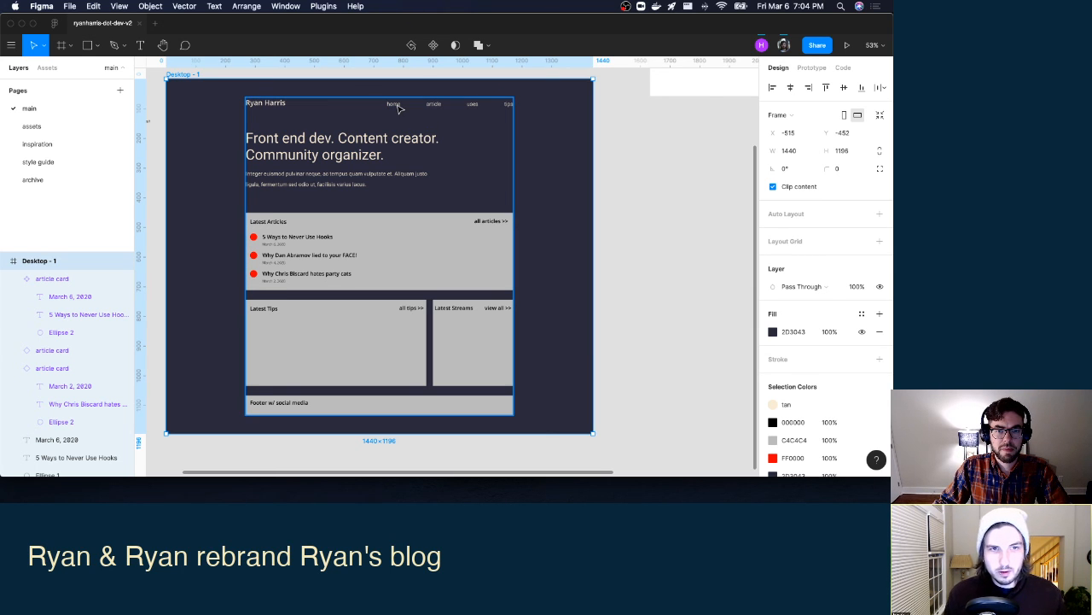
Draw a rectangle about 262 by 152 beside the homepage headline and fill it with the frame's sampled background color 2D3043.
click(89, 47)
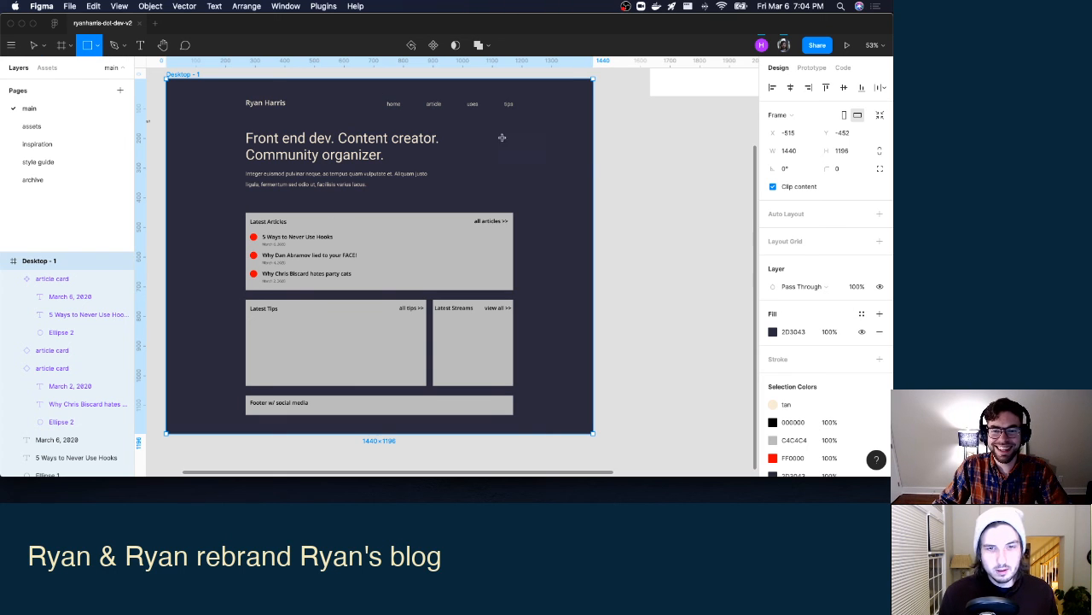
drag(502, 137, 581, 183)
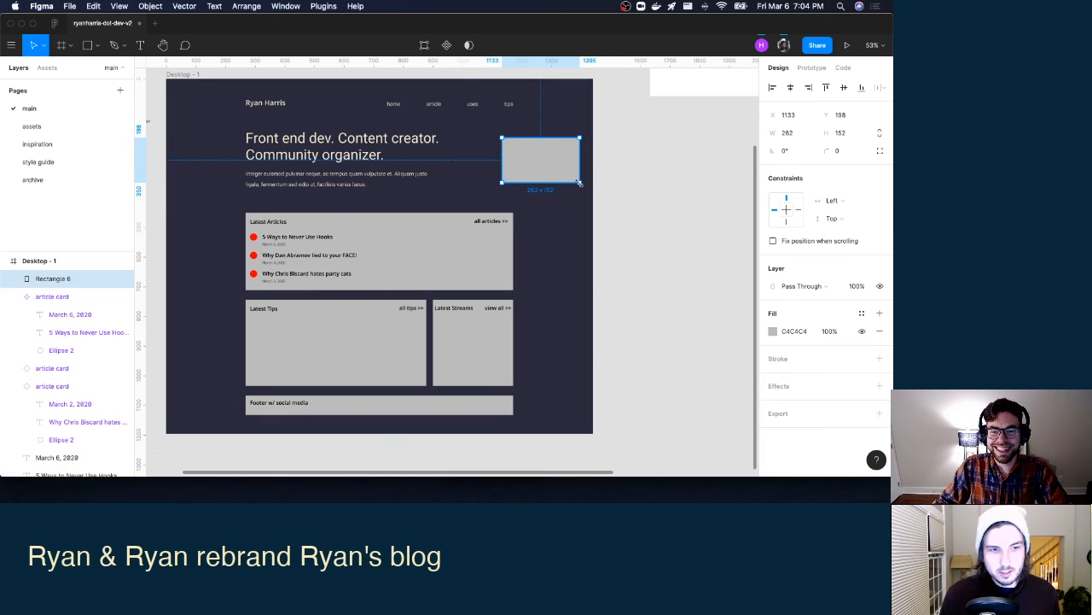
click(772, 331)
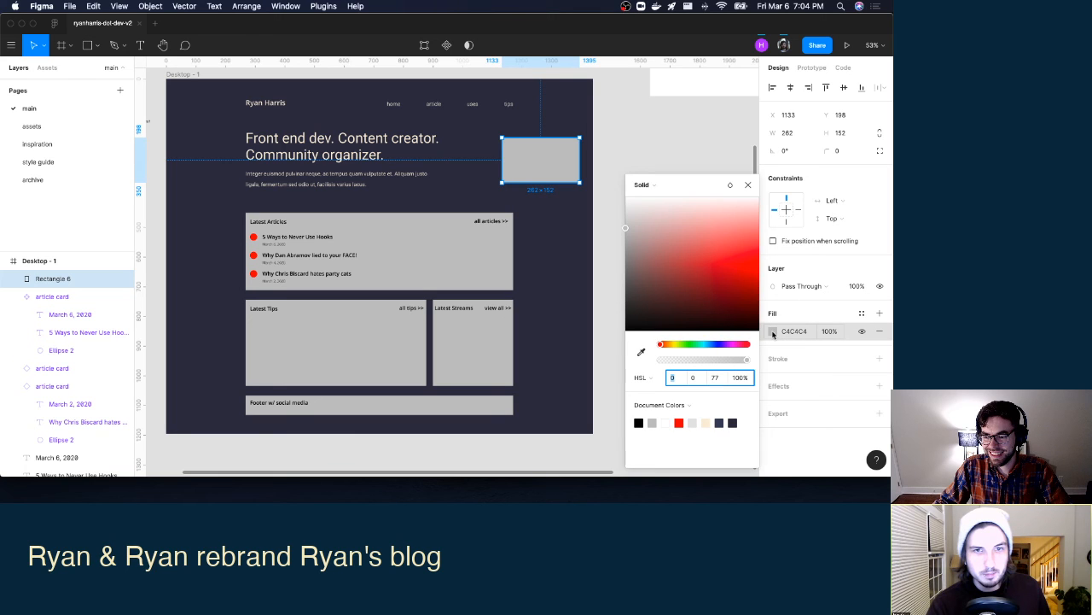
click(773, 332)
click(773, 332)
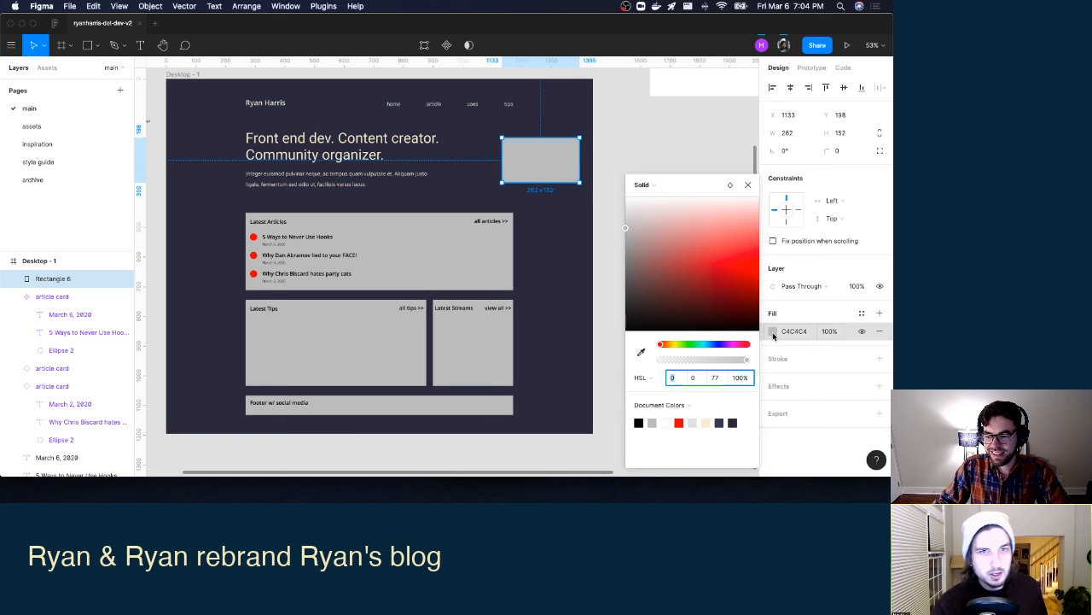
click(641, 352)
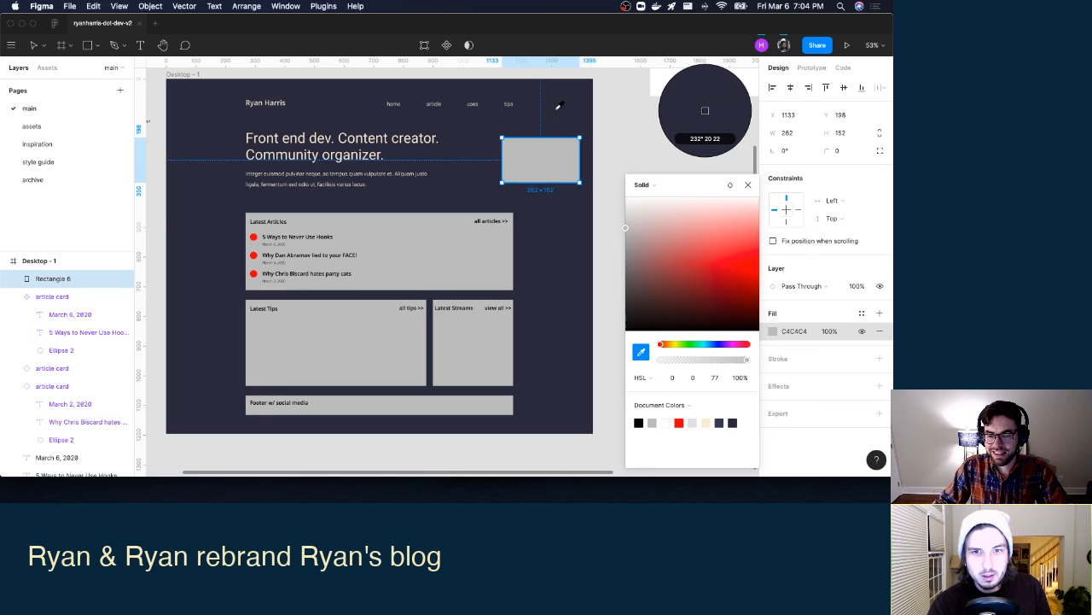
click(556, 111)
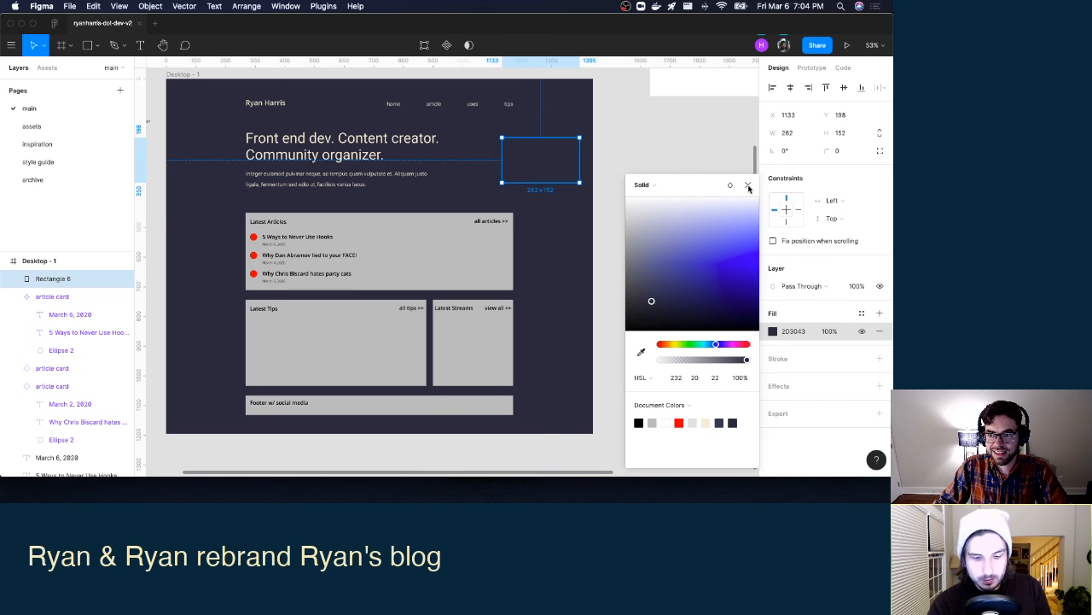
click(656, 132)
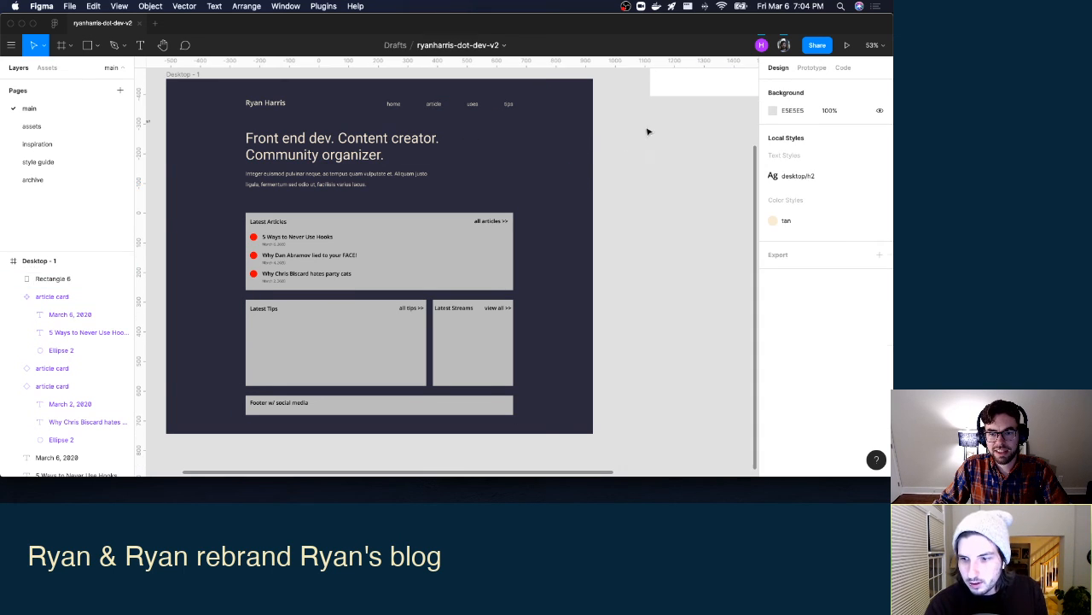
Try Stark's Check Contrast on the new dark rectangle combined with the home link.
click(548, 152)
shift+click(391, 103)
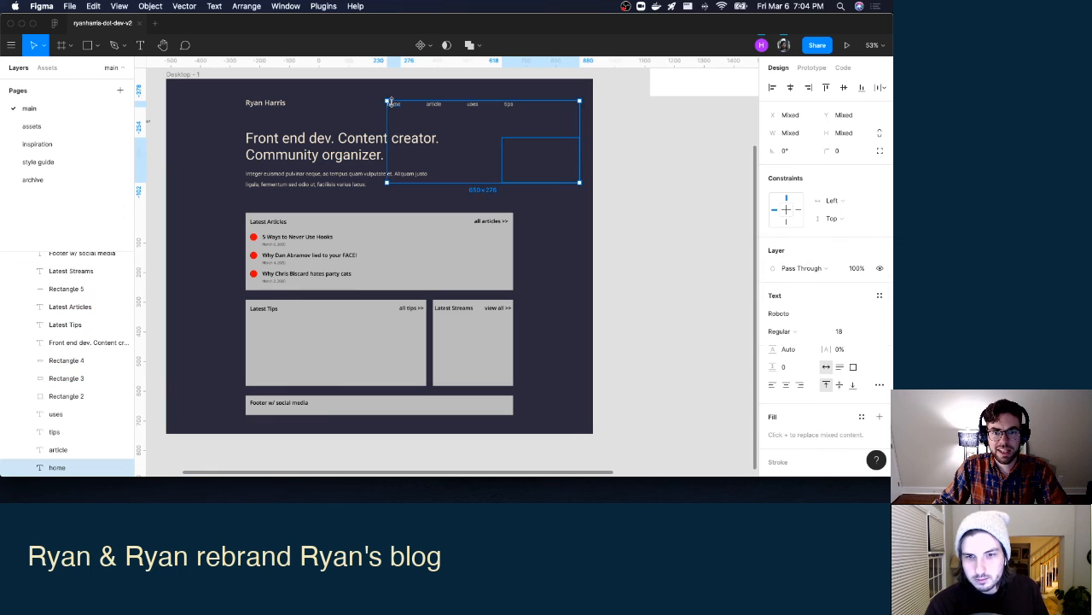
click(321, 6)
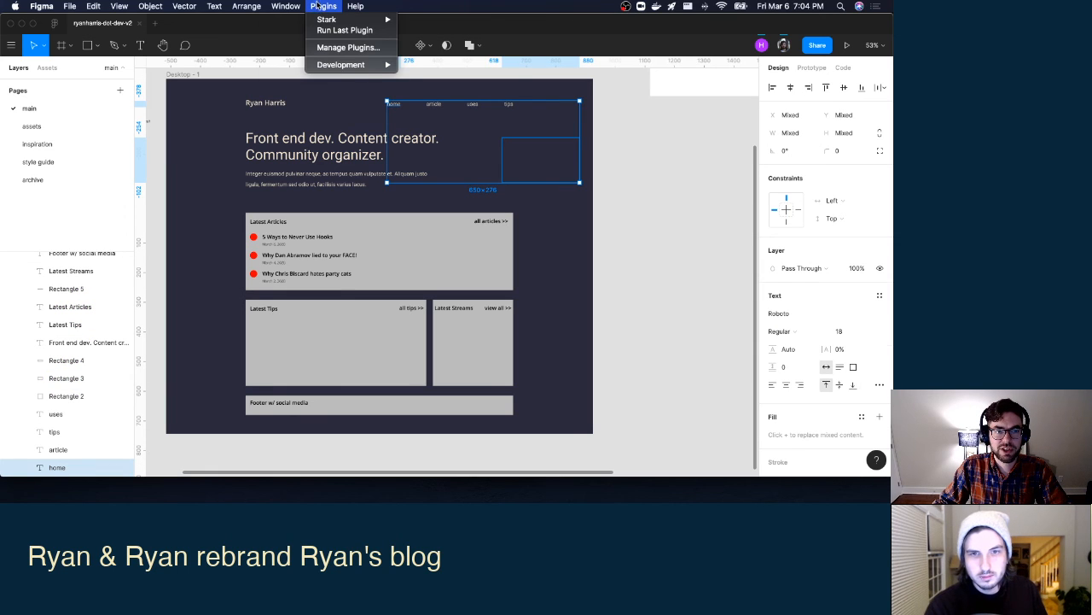
mouse_move(342, 21)
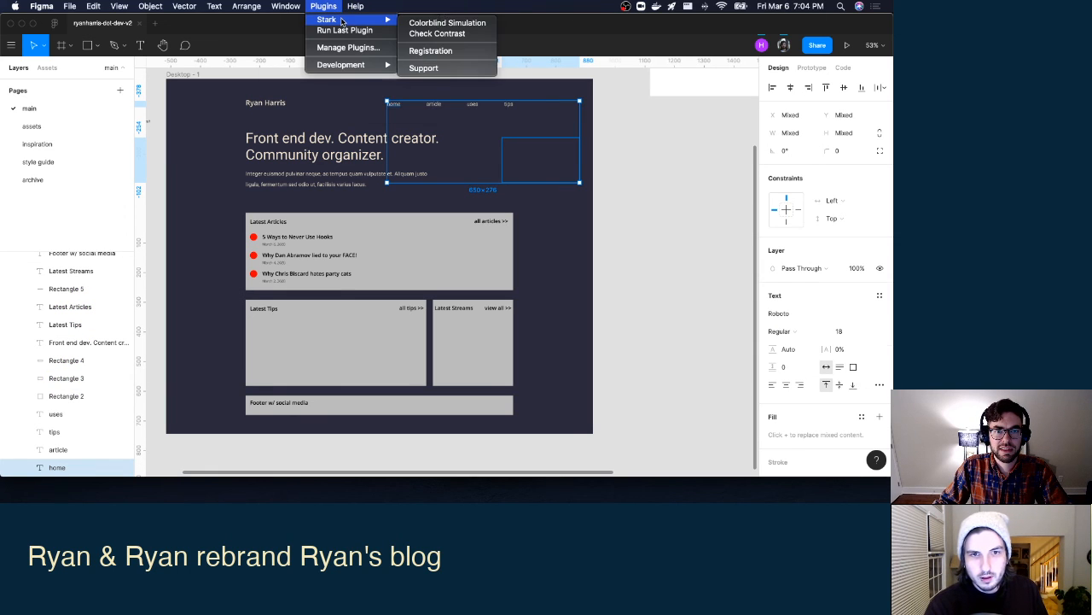
click(445, 34)
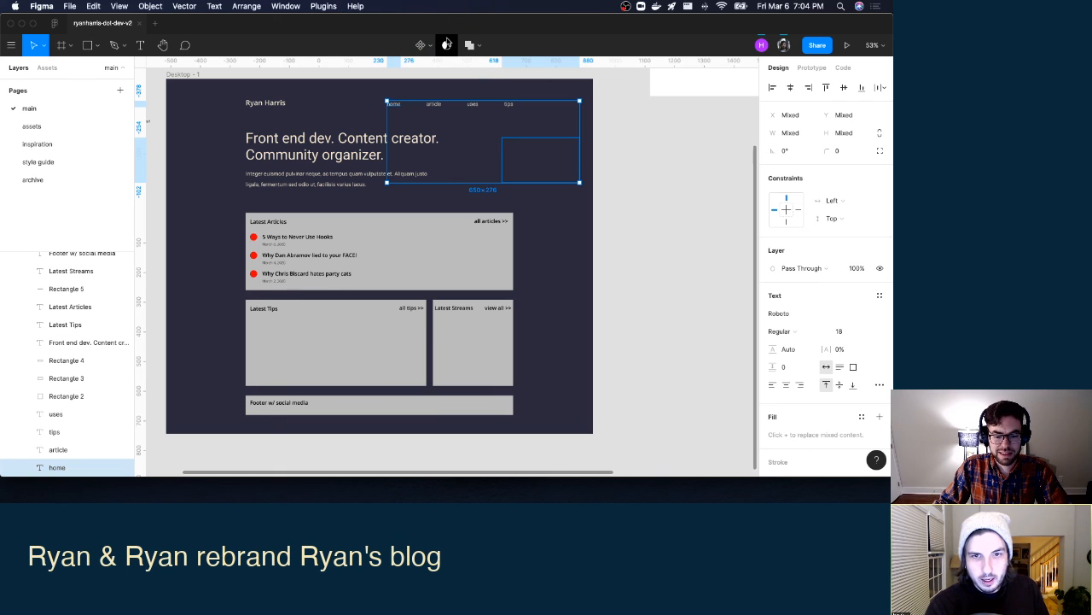
click(627, 175)
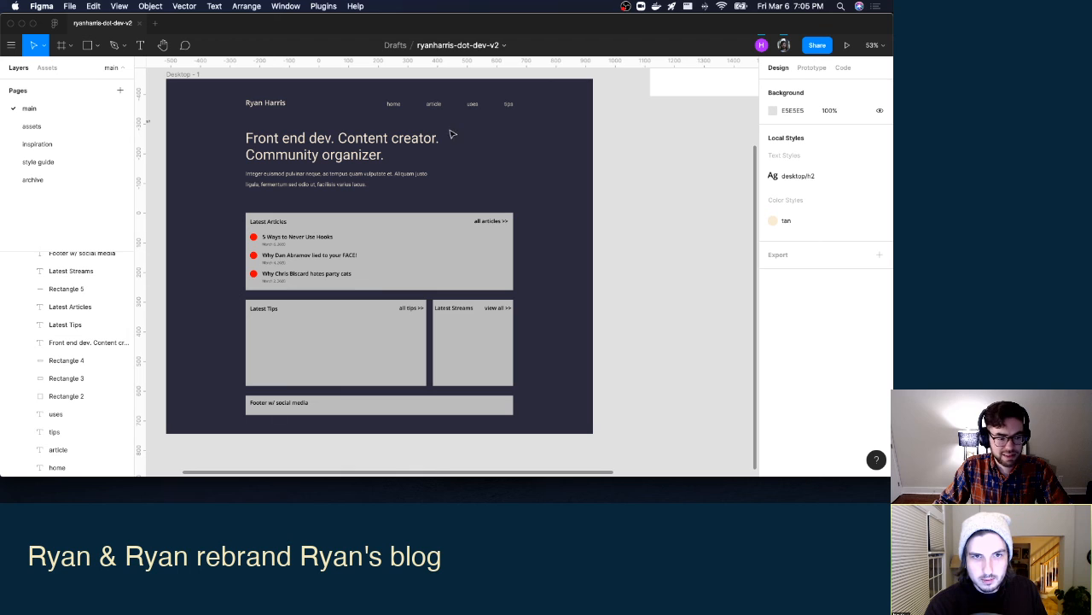
Reselect the home link plus the dark rectangle and check their color contrast with Stark.
click(393, 104)
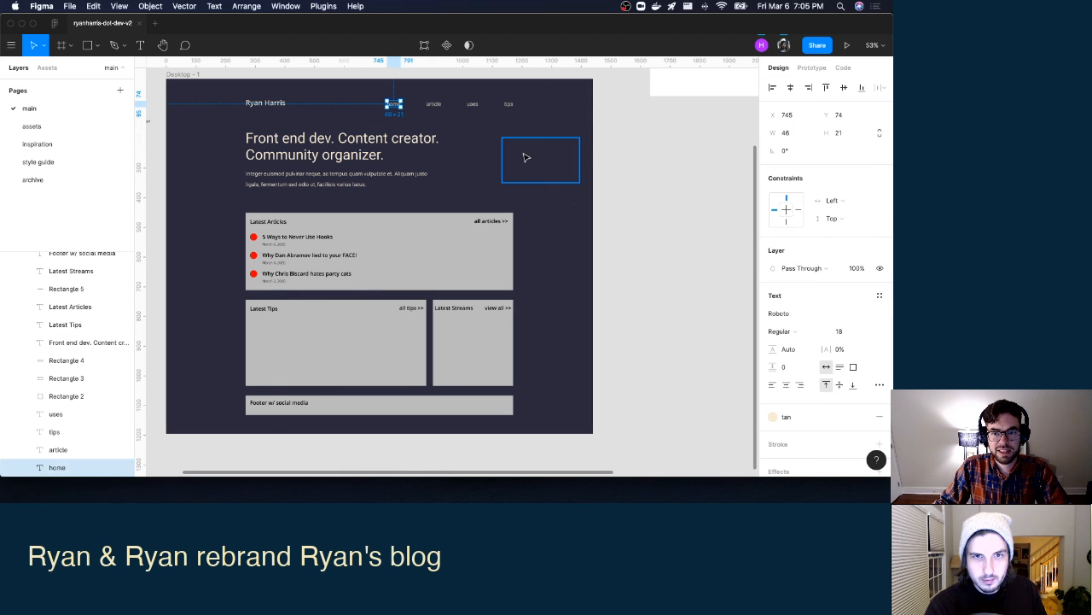
shift+click(525, 159)
scroll(819, 401, down, 3)
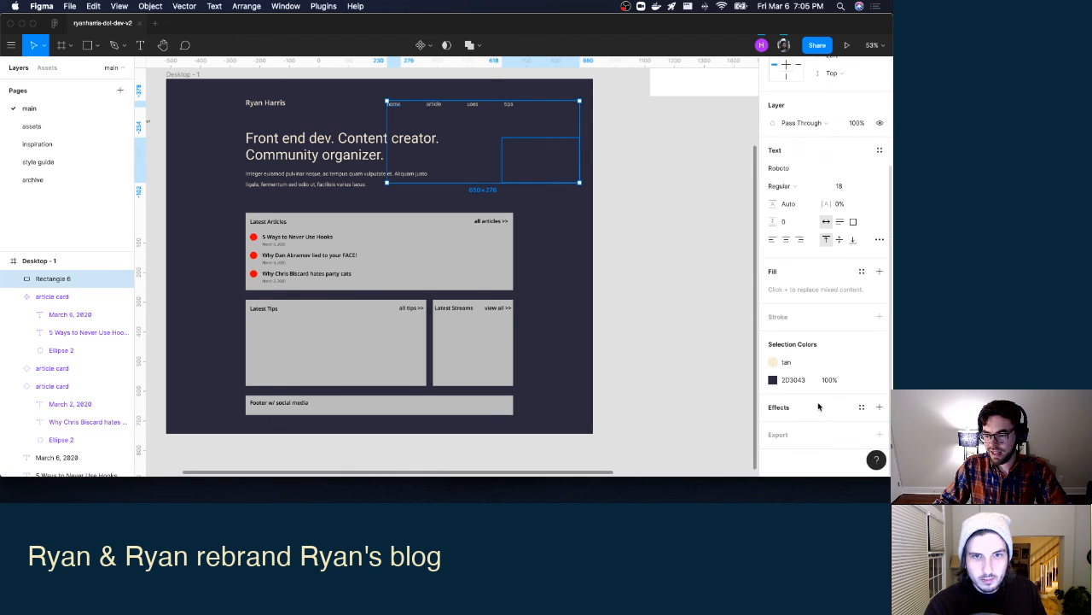
click(323, 6)
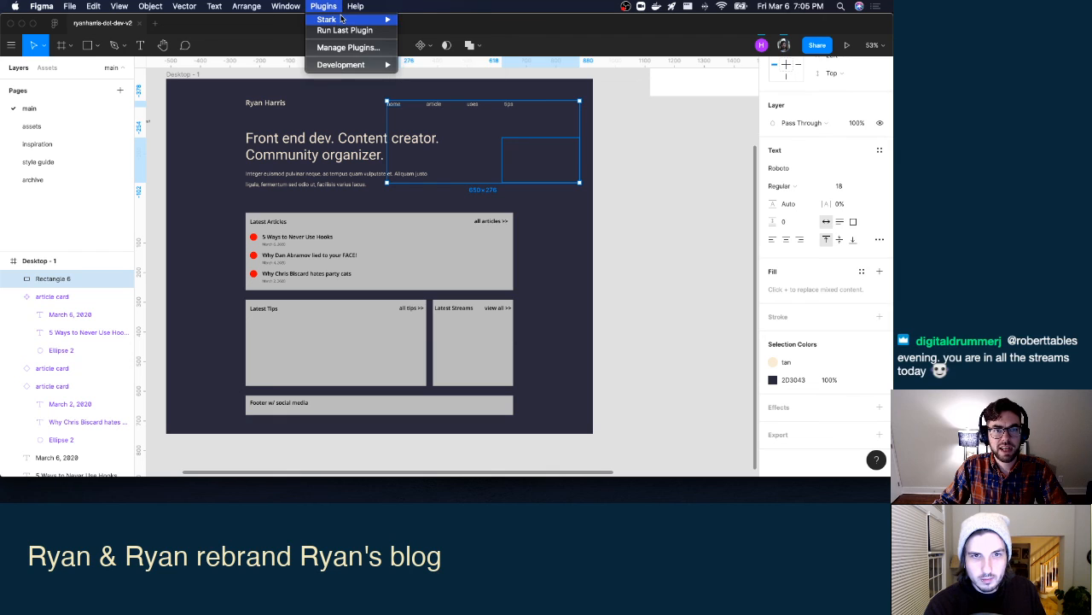
mouse_move(341, 18)
click(436, 33)
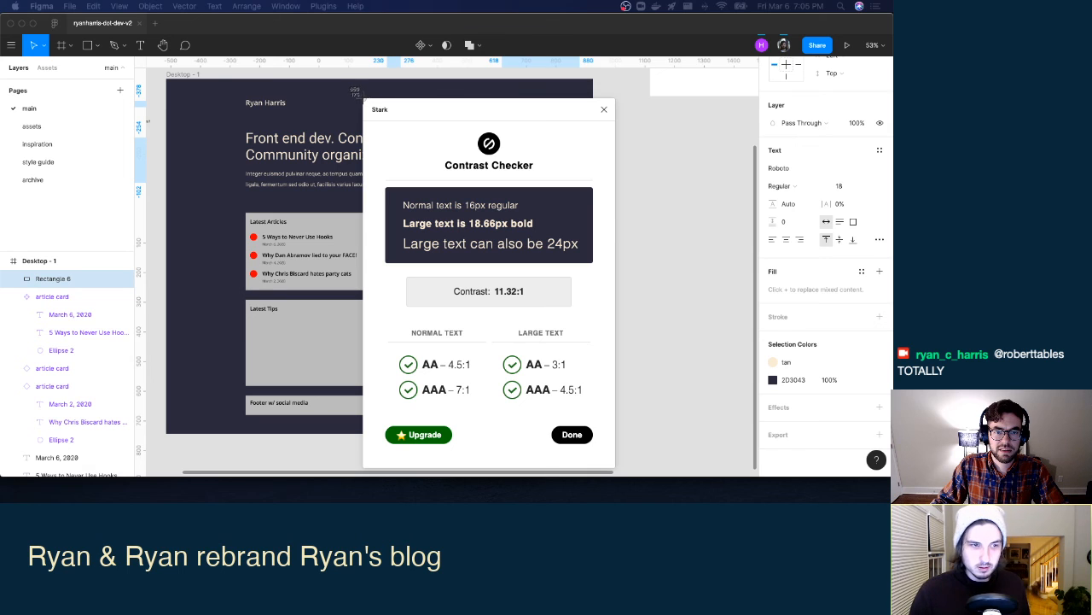
Capture a screenshot of the Stark Contrast Checker window, then close it with the archive page open.
drag(363, 99, 614, 467)
drag(614, 466, 616, 470)
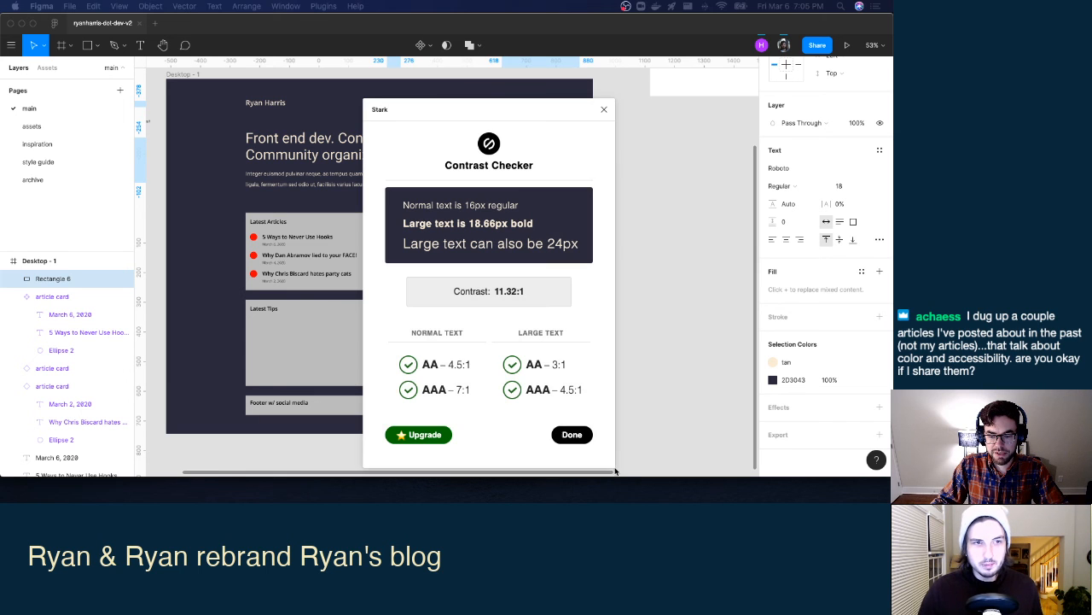
double_click(65, 180)
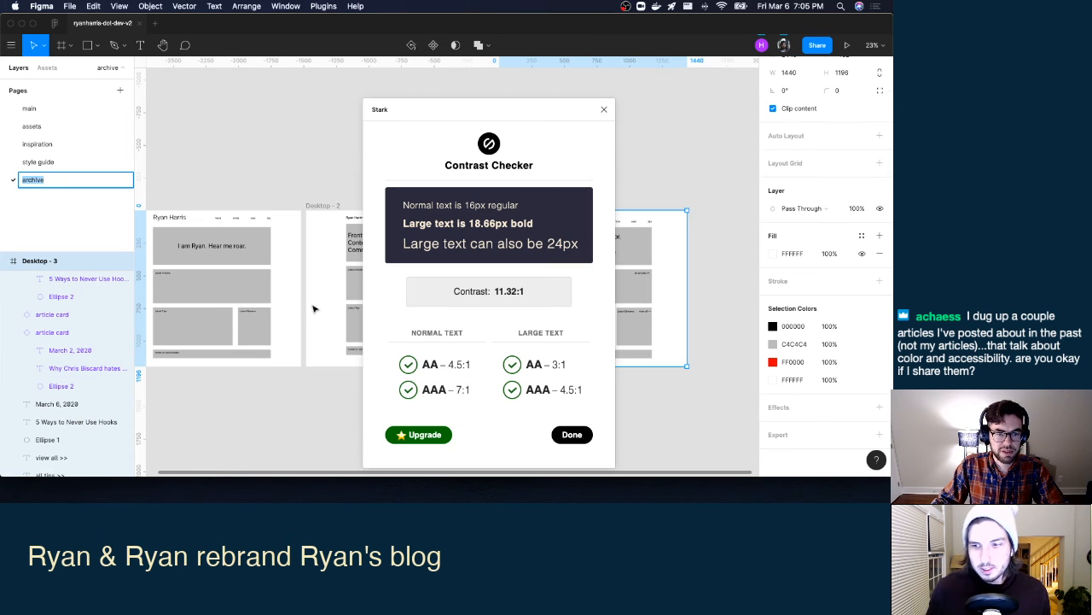
click(604, 109)
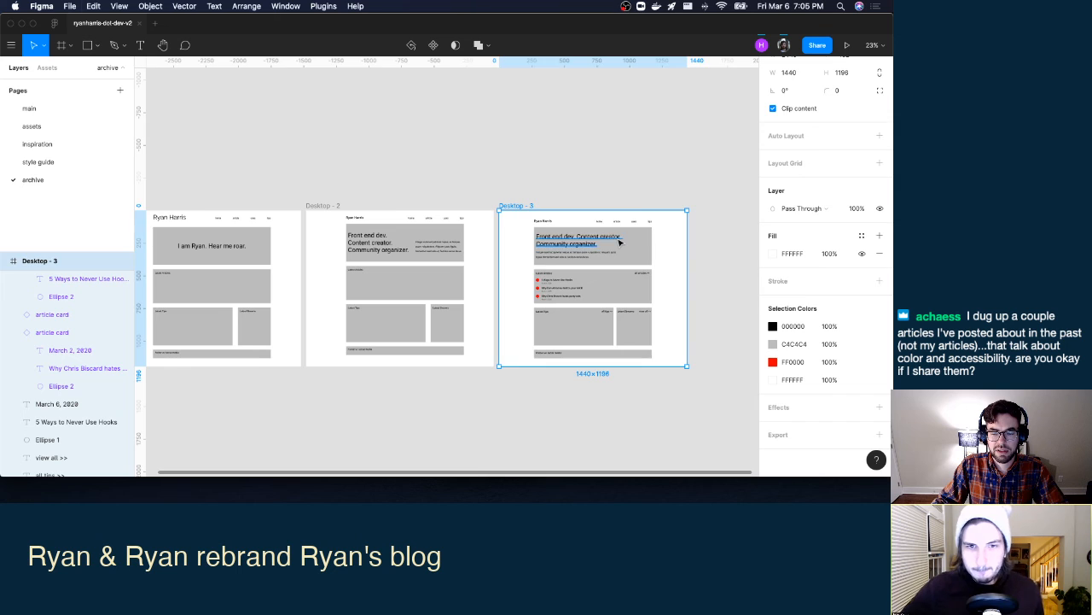
Paste the contrast checker screenshot onto the archive page and place it above the Desktop - 1 frame.
key(super+v)
scroll(616, 242, down, 3)
drag(608, 289, 416, 286)
drag(399, 176, 405, 96)
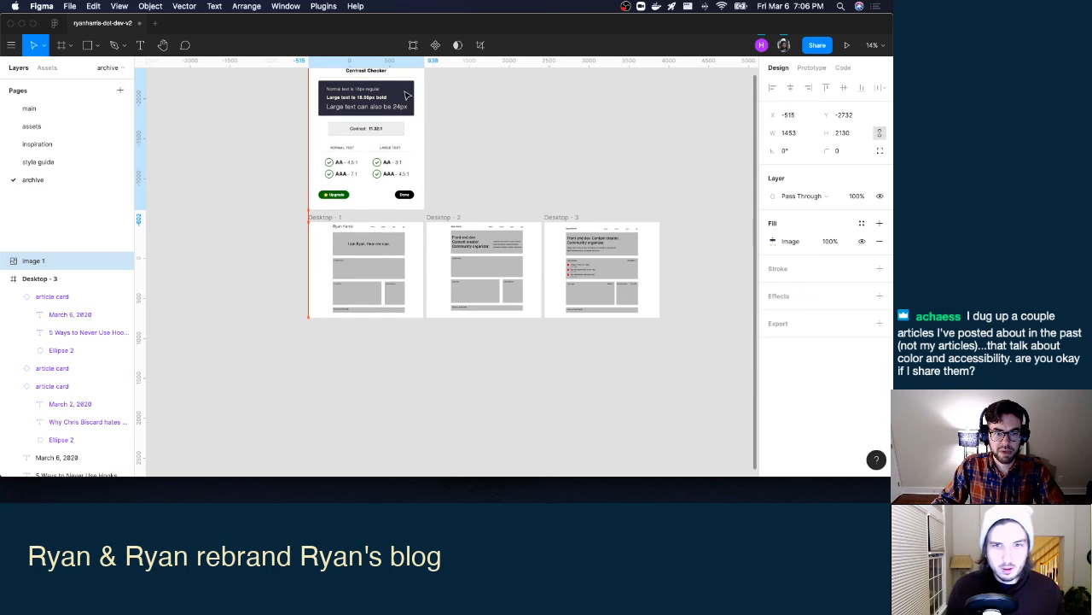
Return to the main page and delete the small dark test rectangle from the Desktop - 1 frame.
scroll(452, 146, up, 3)
click(239, 129)
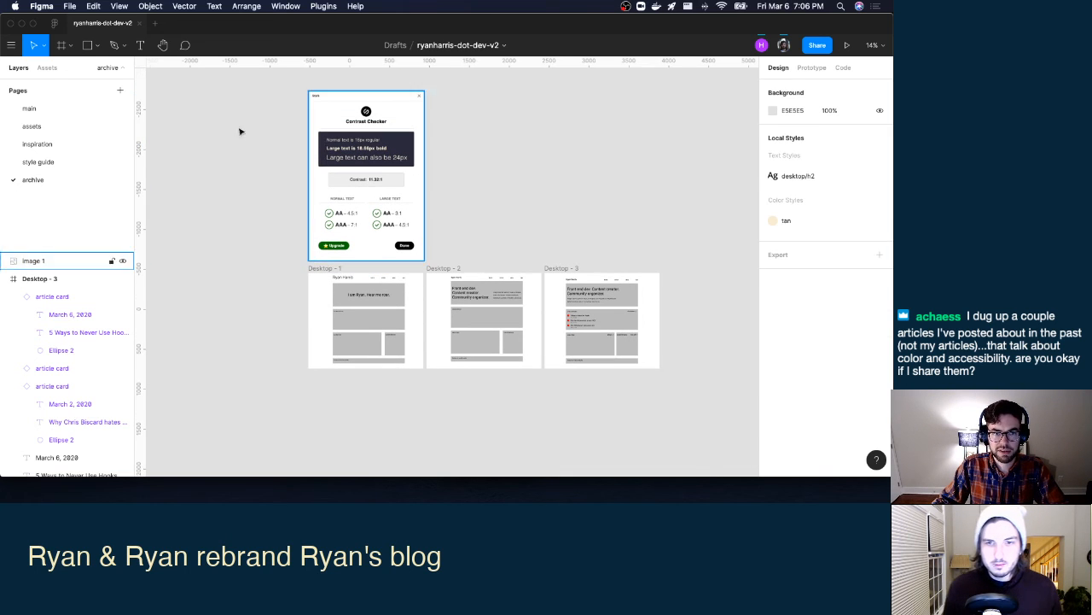
click(69, 109)
click(678, 199)
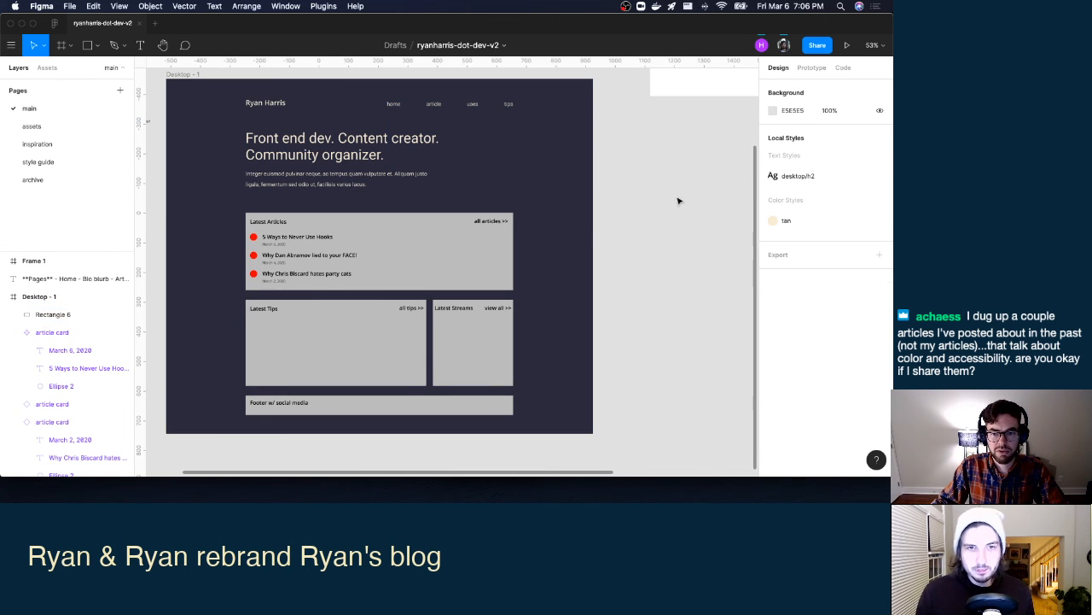
click(549, 163)
key(Delete)
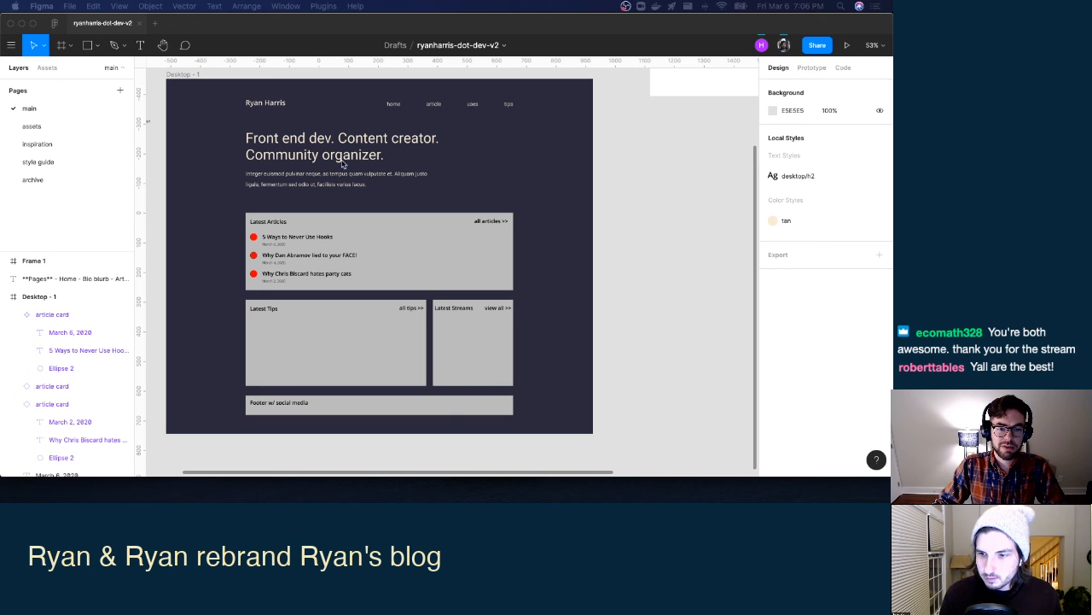
click(662, 210)
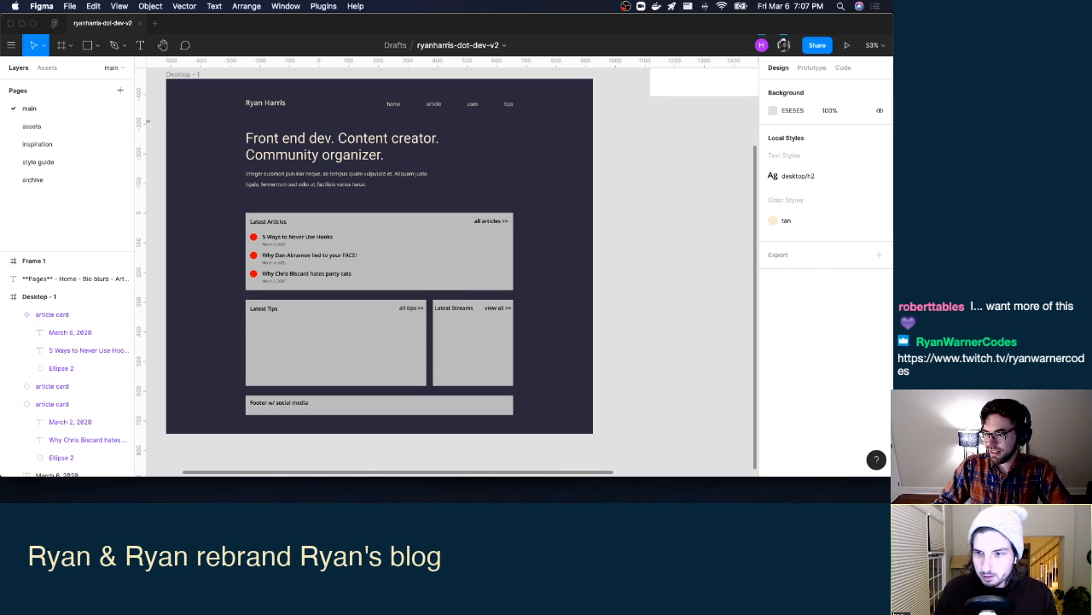
key(ctrl+Up)
key(ctrl+Up)
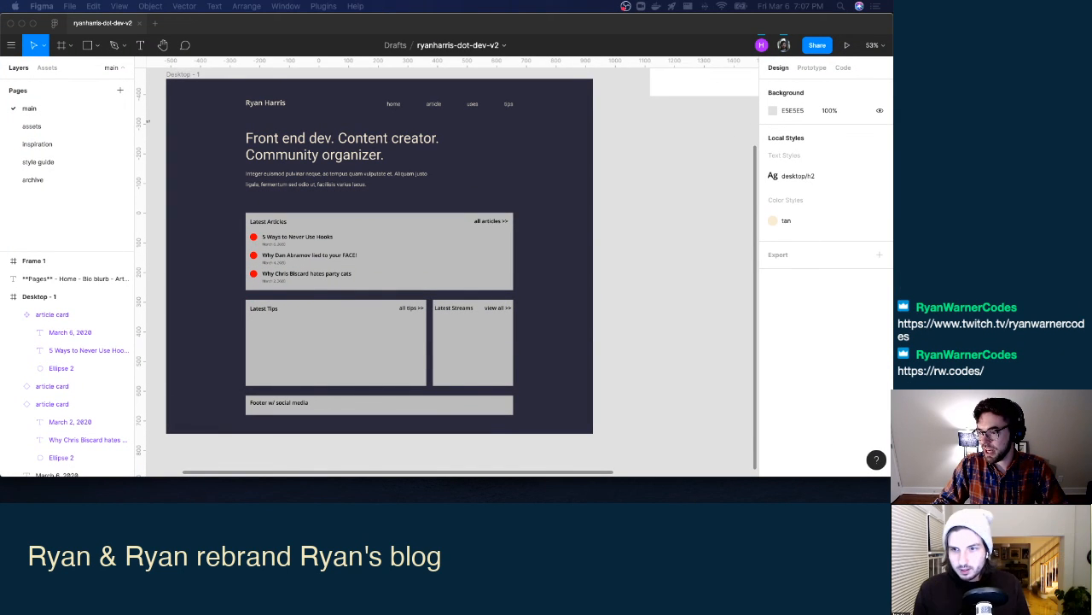
key(ctrl+Up)
key(ctrl+Up)
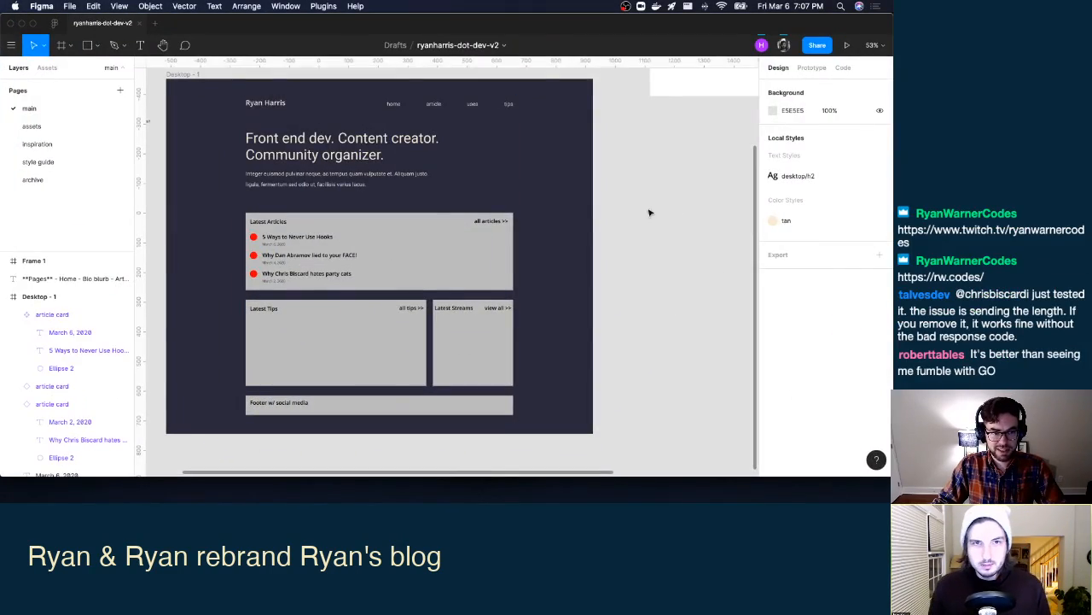
Switch to Chrome, open the guest designer's Twitch channel in a new tab and try to follow it, dismissing the login dialog.
key(ctrl+Up)
click(163, 170)
key(super+t)
text(https://www.twitch.tv/ryanwarnercodes)
key(Return)
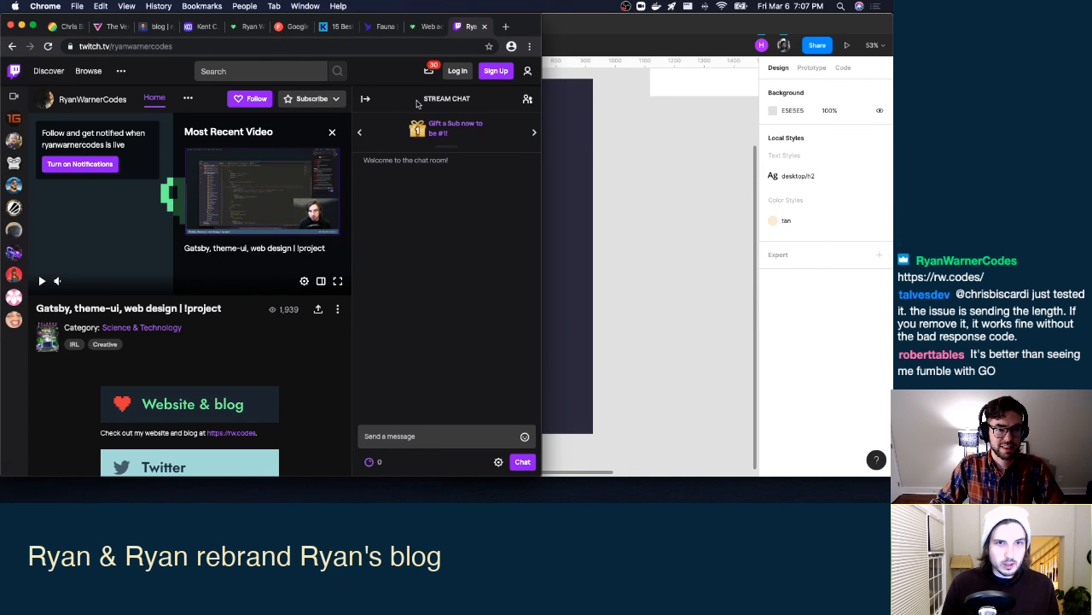
click(242, 101)
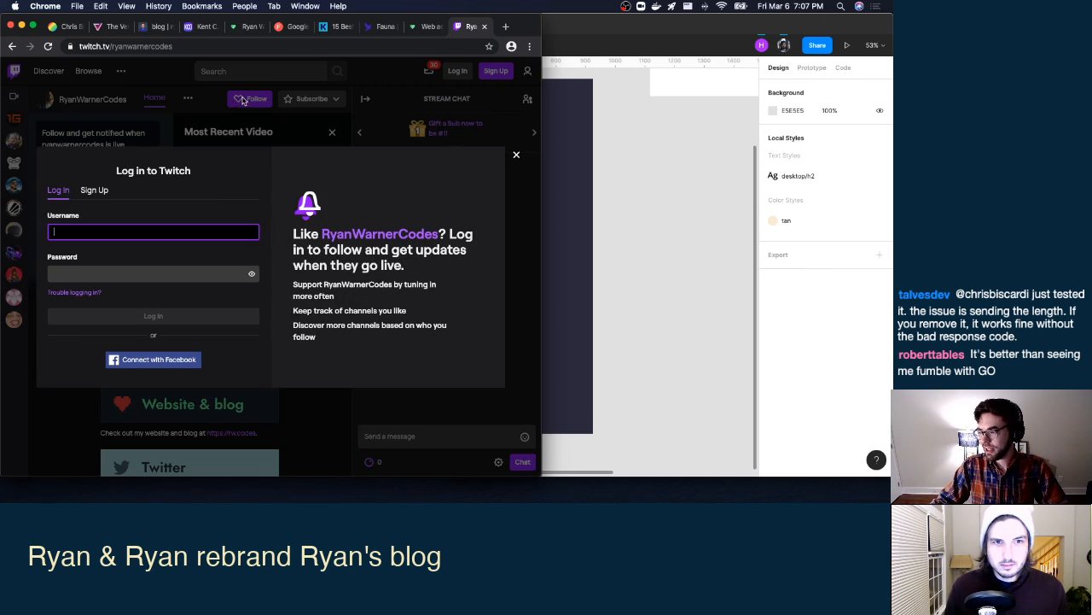
click(517, 155)
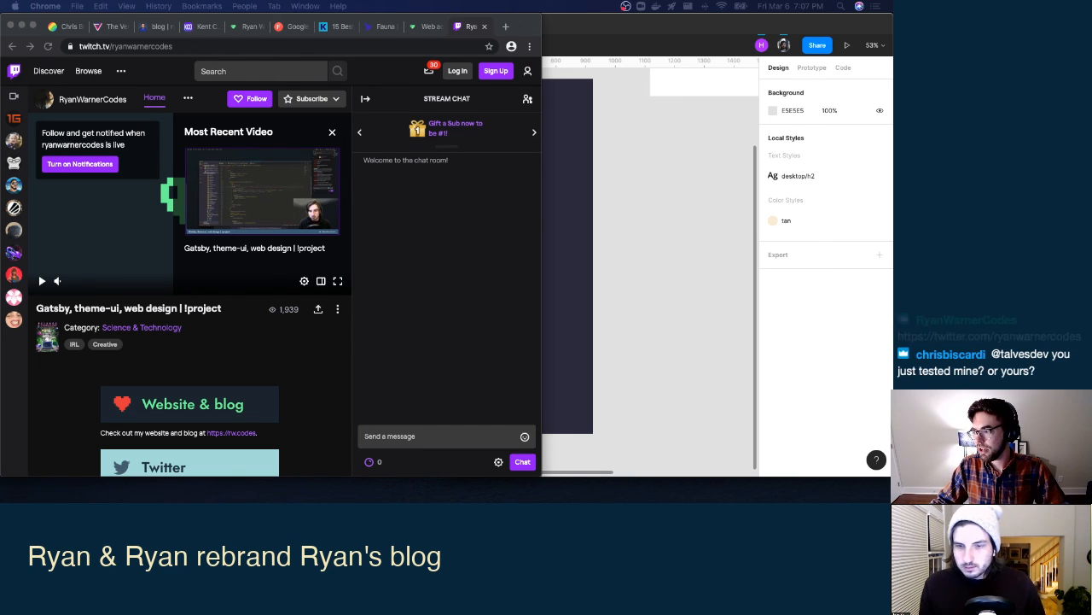
Open the guest designer's personal website in a new tab and load it again through the short address rw.codes.
click(465, 275)
key(super+t)
text(https://ryan.warner.codes/)
key(Return)
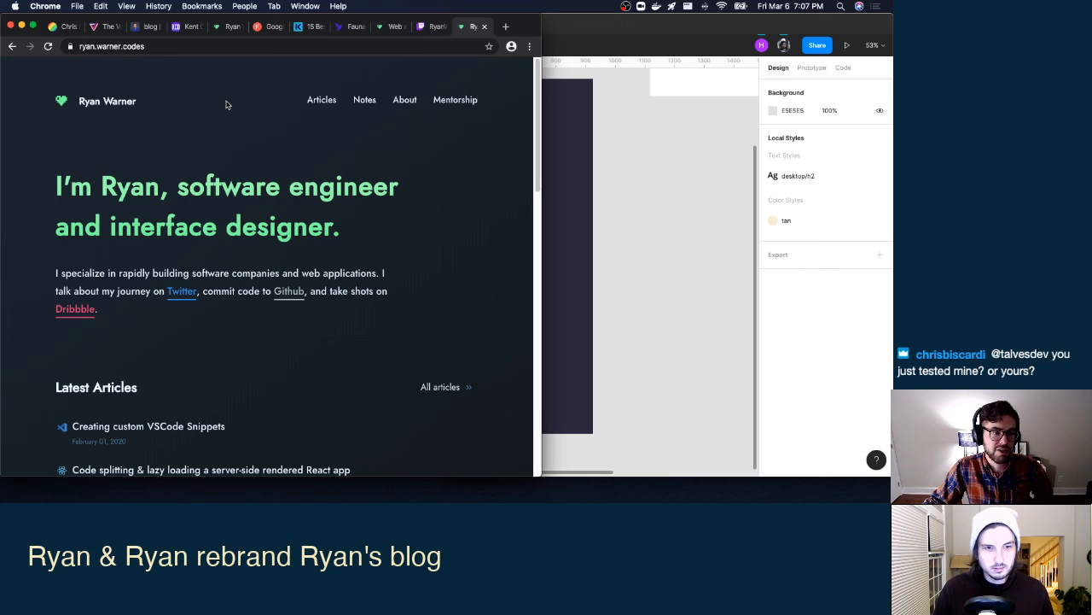
key(super+l)
text(rw)
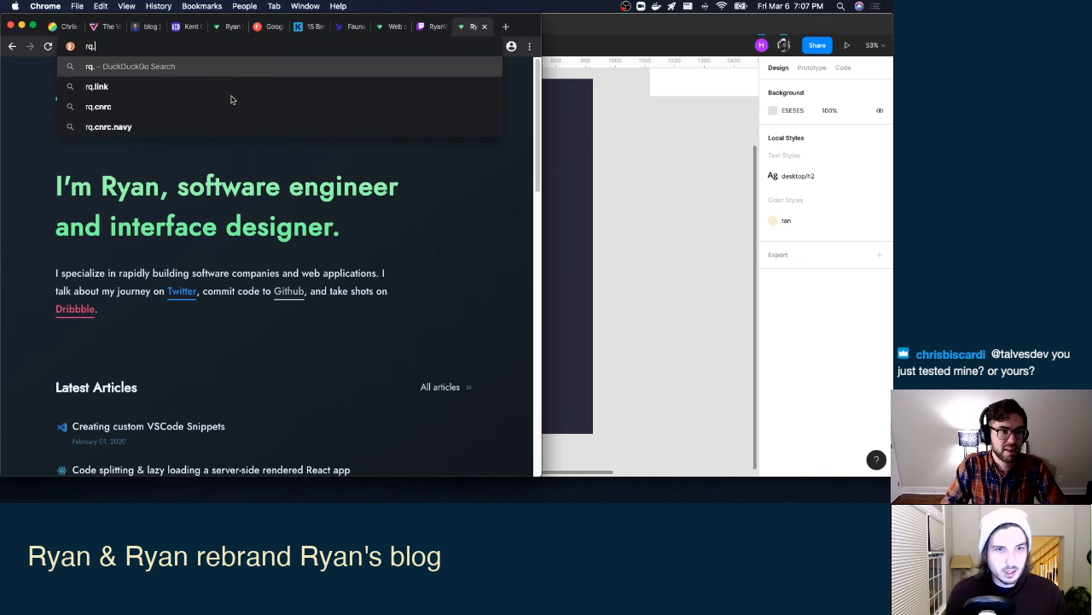
text(.codes)
key(Return)
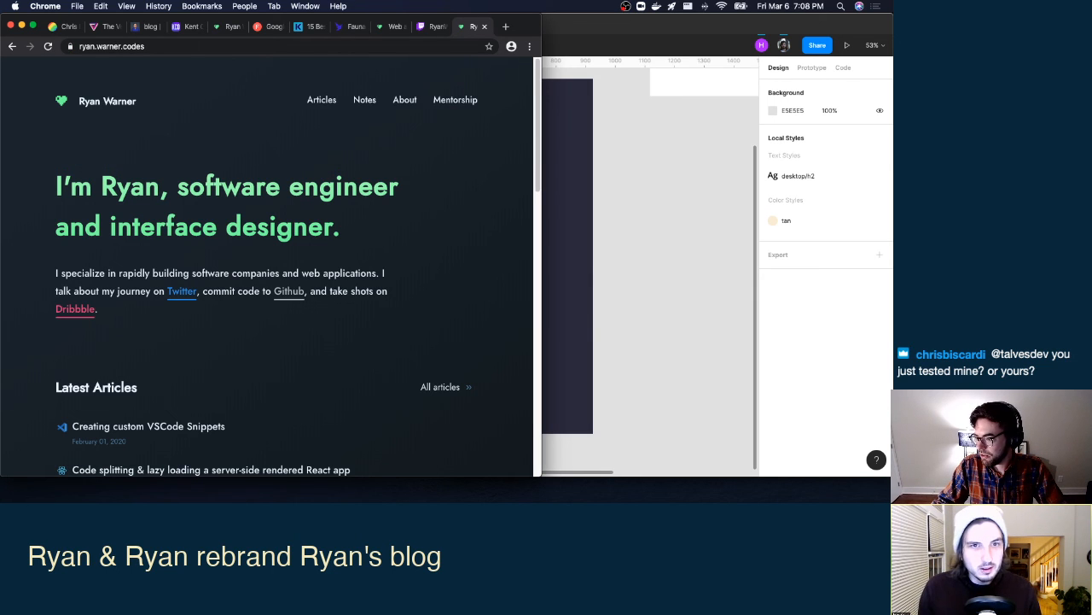
key(super+Tab)
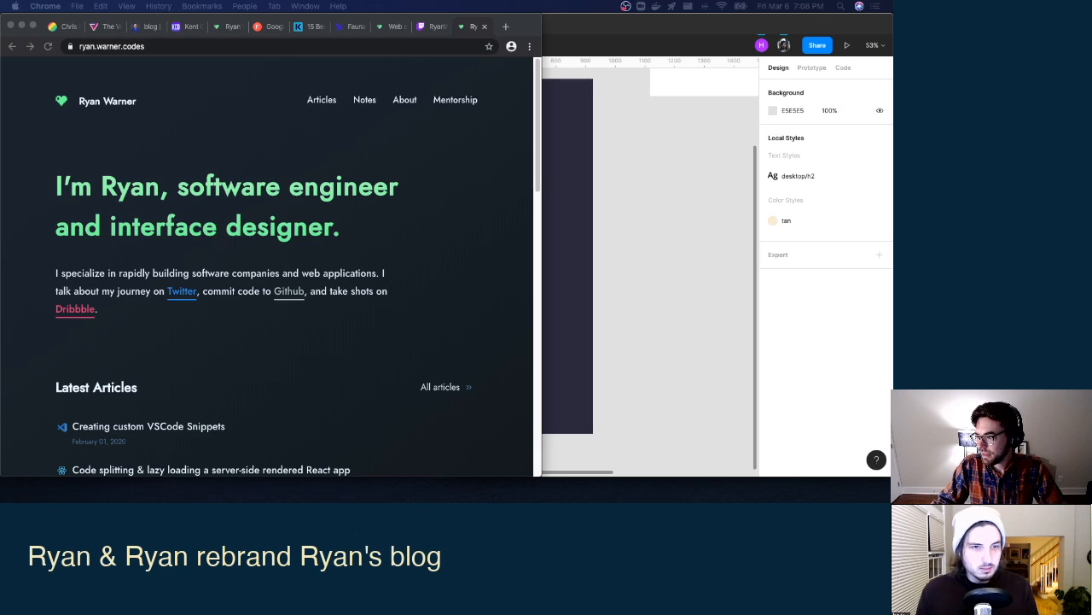
key(ctrl+Up)
key(ctrl+Up)
key(ctrl+Up)
key(ctrl+Up)
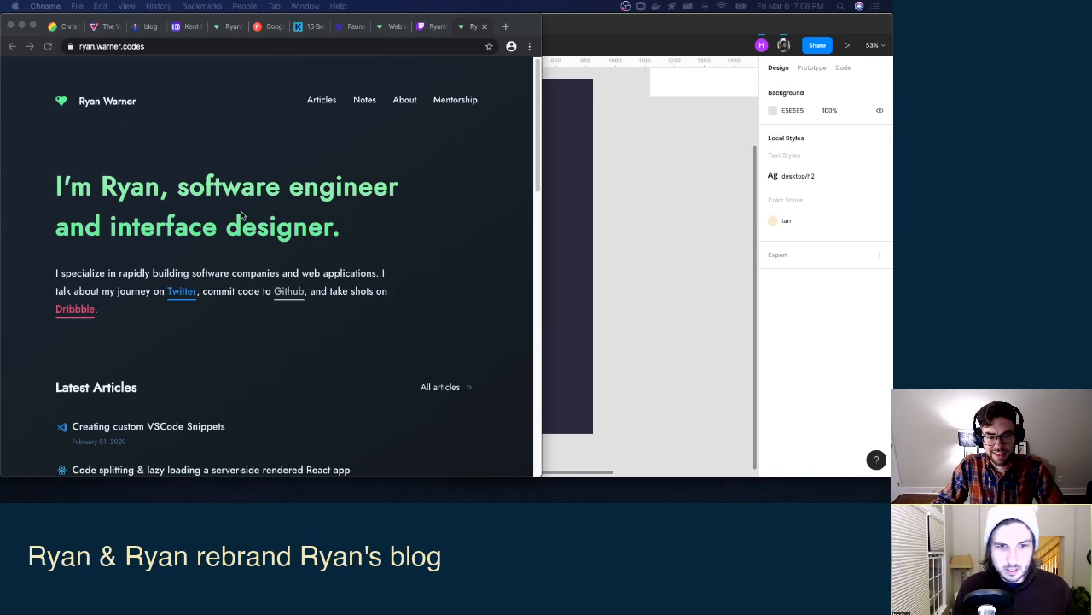
Open the Dribbble profile linked on the guest designer's website in its own tab and look through the published shots.
super+click(74, 309)
click(474, 27)
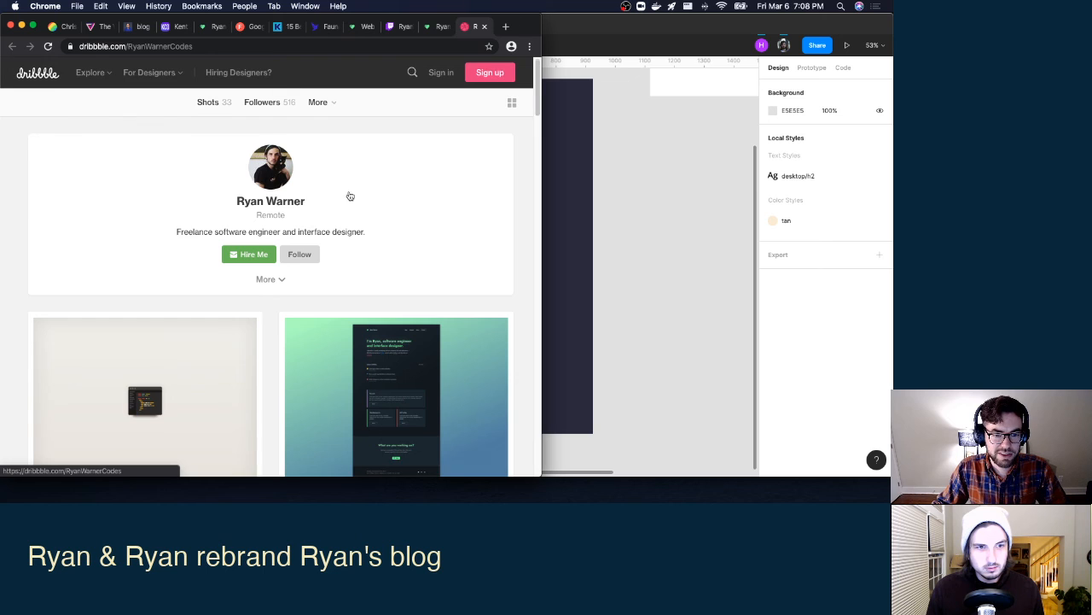
scroll(350, 196, down, 7)
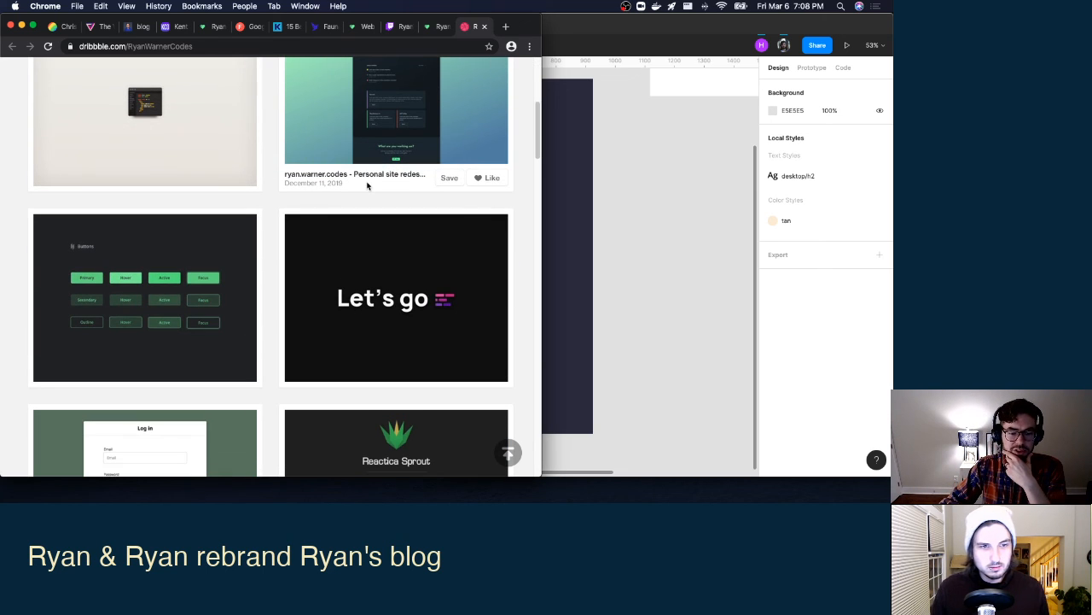
scroll(368, 186, down, 2)
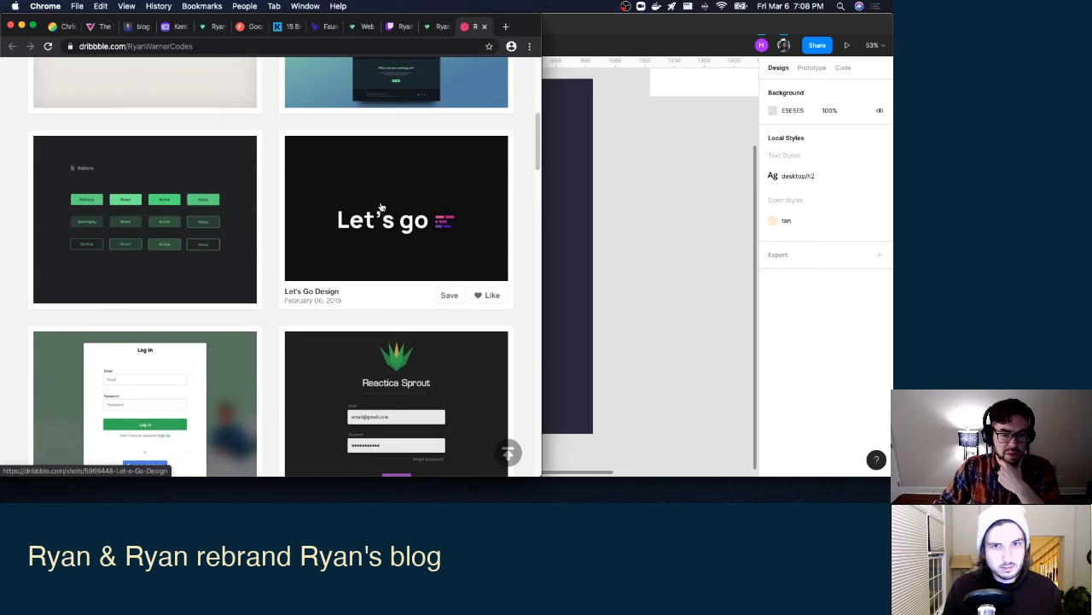
scroll(381, 207, down, 3)
scroll(389, 202, down, 2)
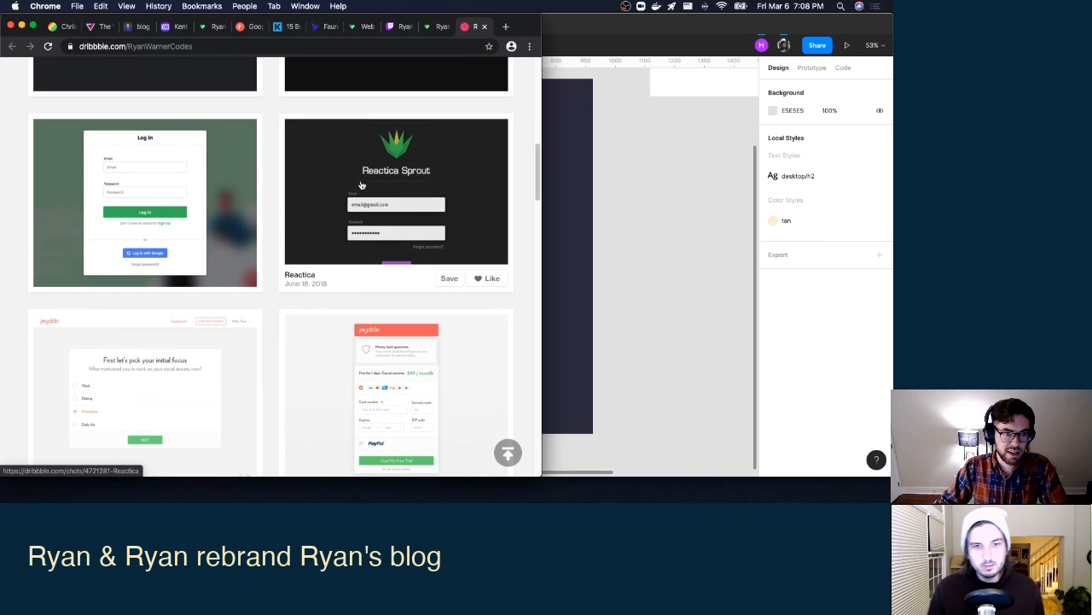
scroll(294, 175, down, 4)
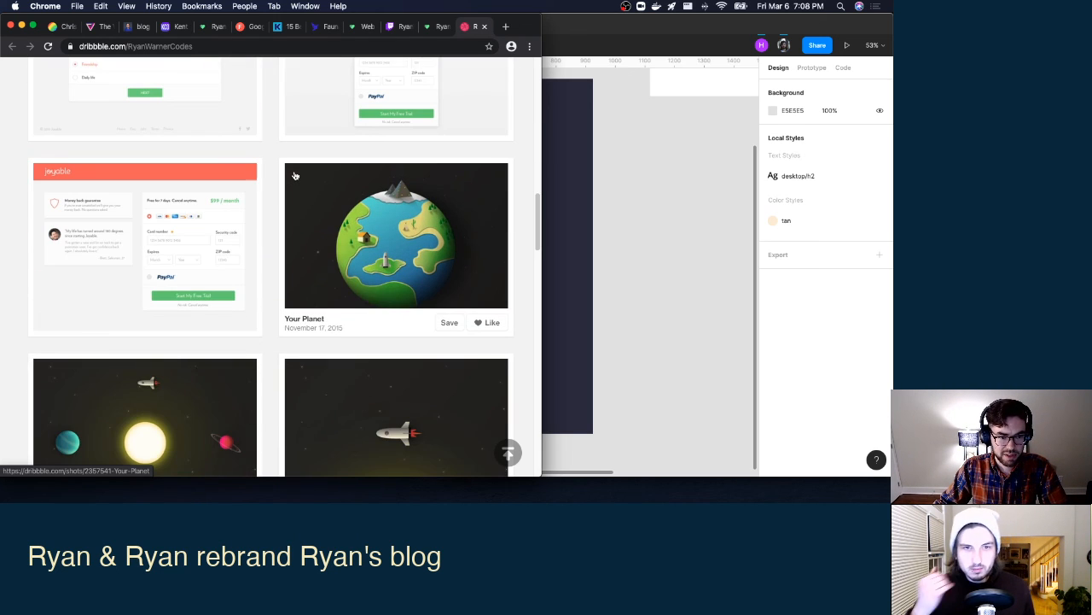
scroll(295, 176, down, 3)
scroll(295, 176, down, 5)
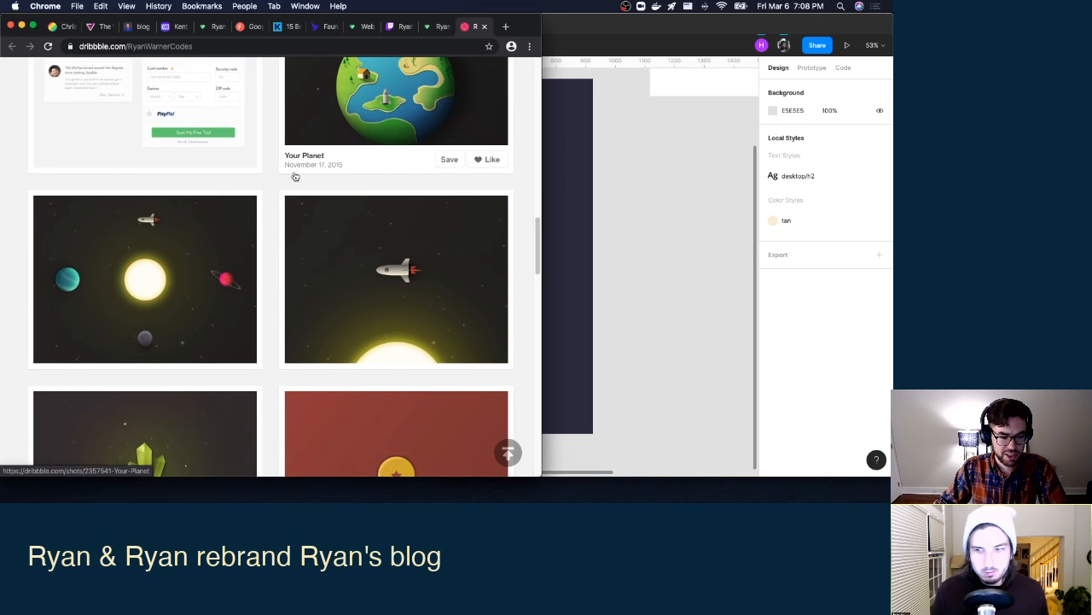
scroll(297, 175, up, 3)
scroll(294, 176, up, 10)
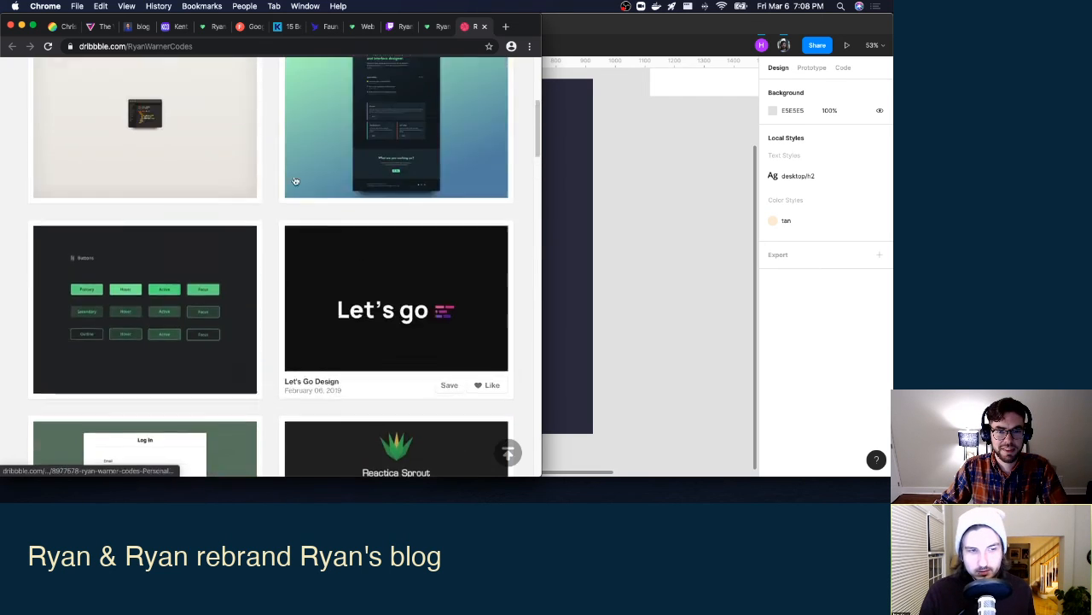
Open the guest designer's Twitter profile in a new tab and highlight the account handle below the profile name.
key(super+t)
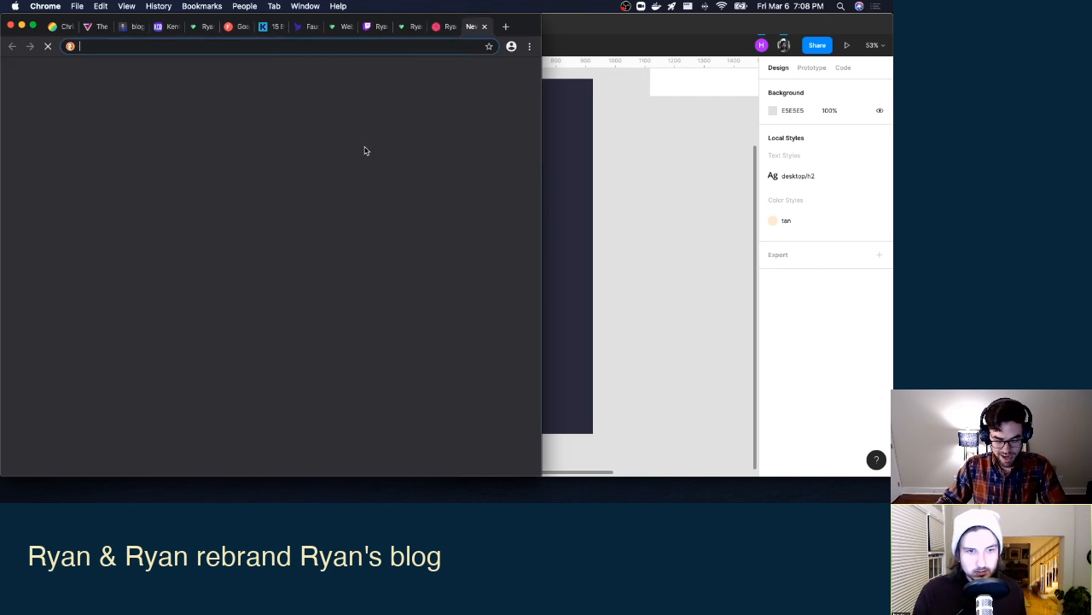
text(twitter.com/ryanwarnercodes)
key(Return)
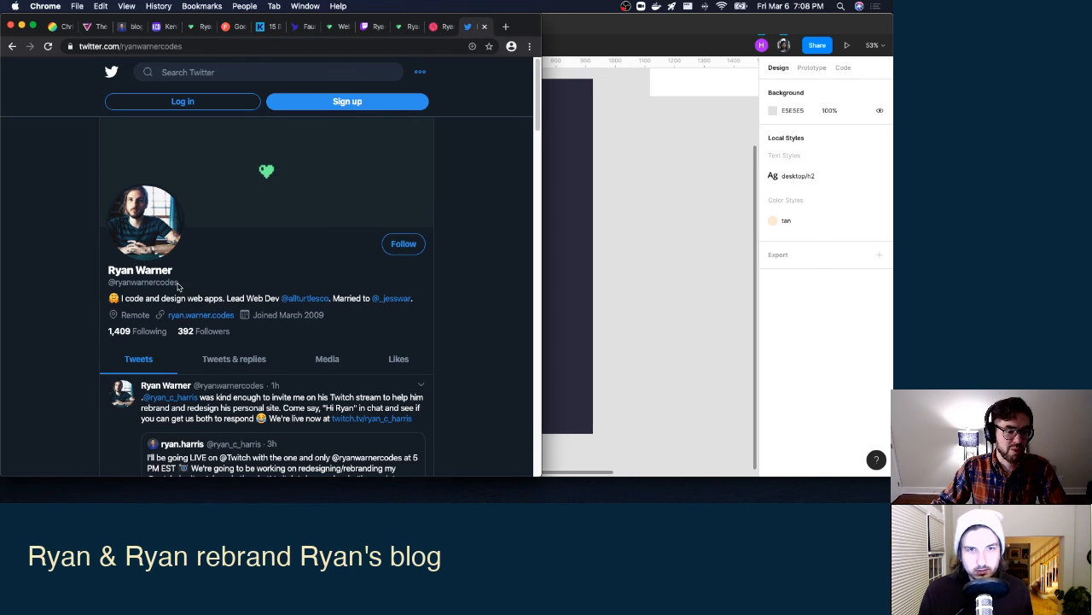
drag(178, 282, 120, 280)
click(190, 288)
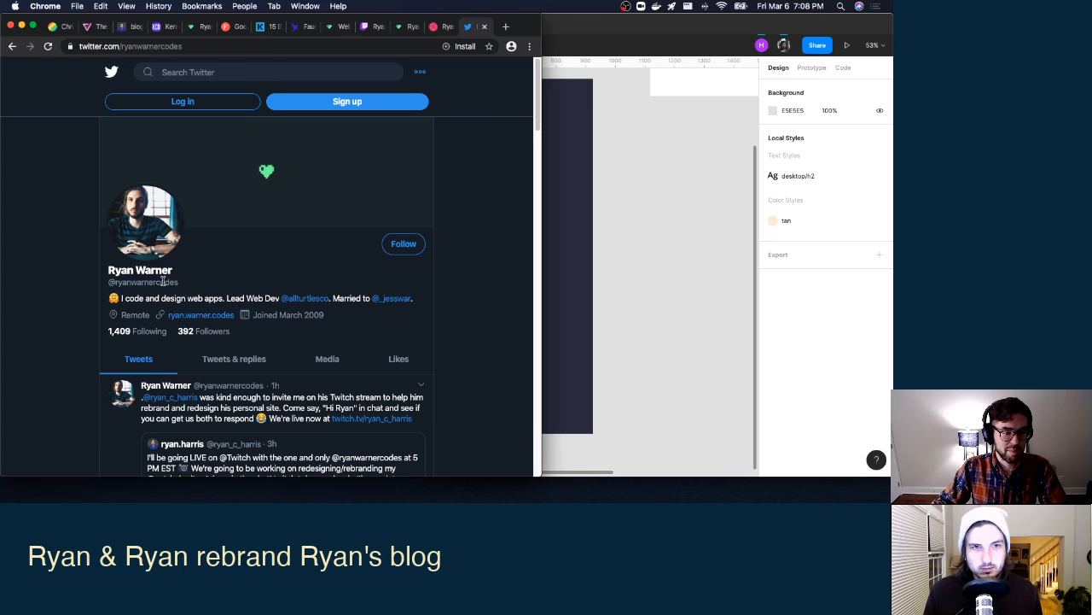
double_click(163, 281)
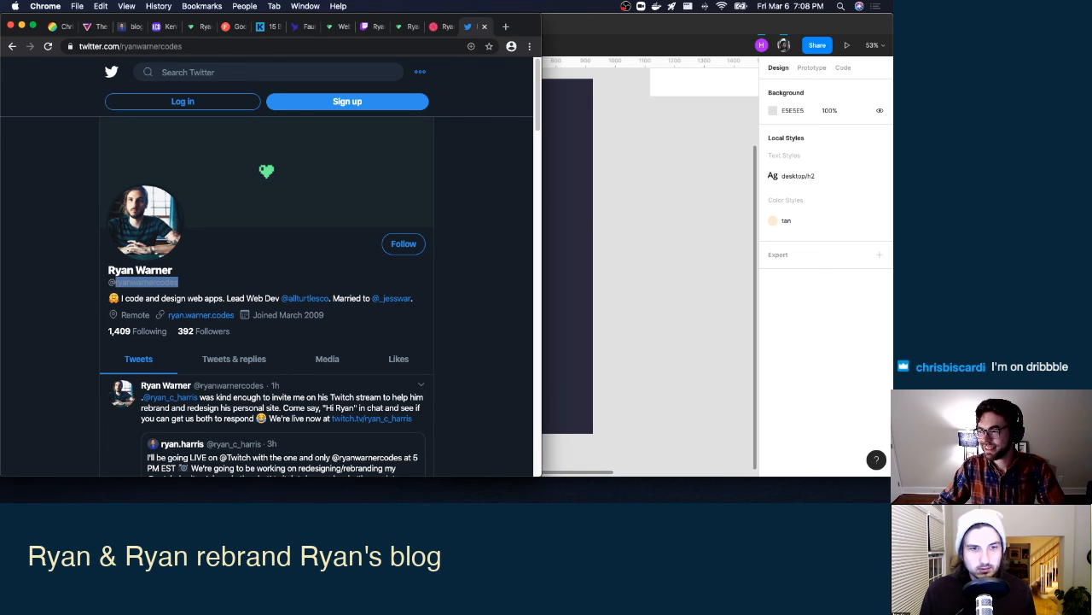
Look at the existing blog's homepage in its open tab and switch back to the Figma homepage mockup.
key(super+Tab)
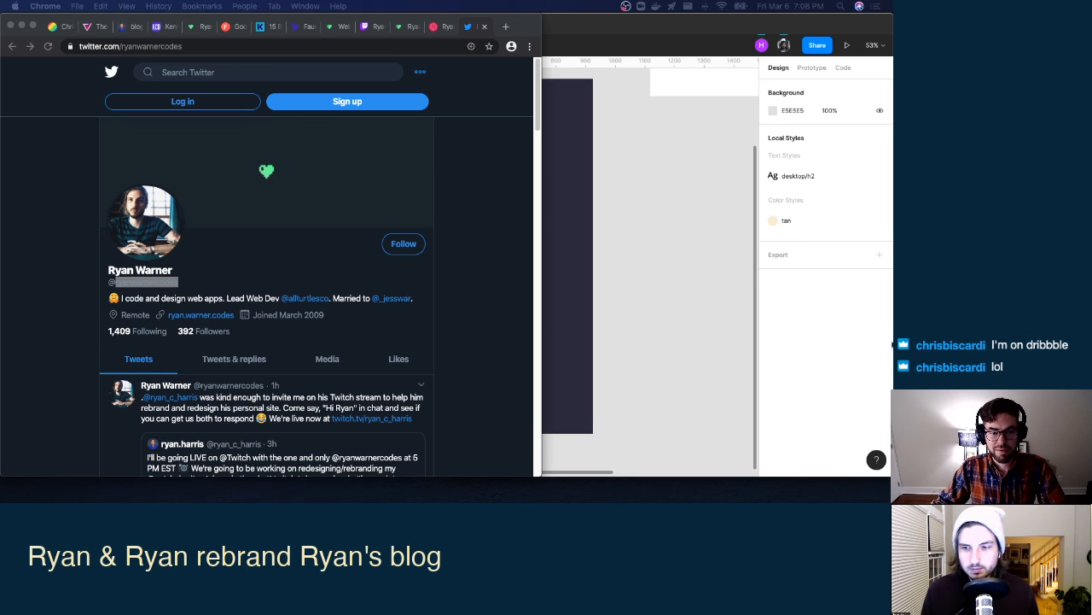
key(super+Tab)
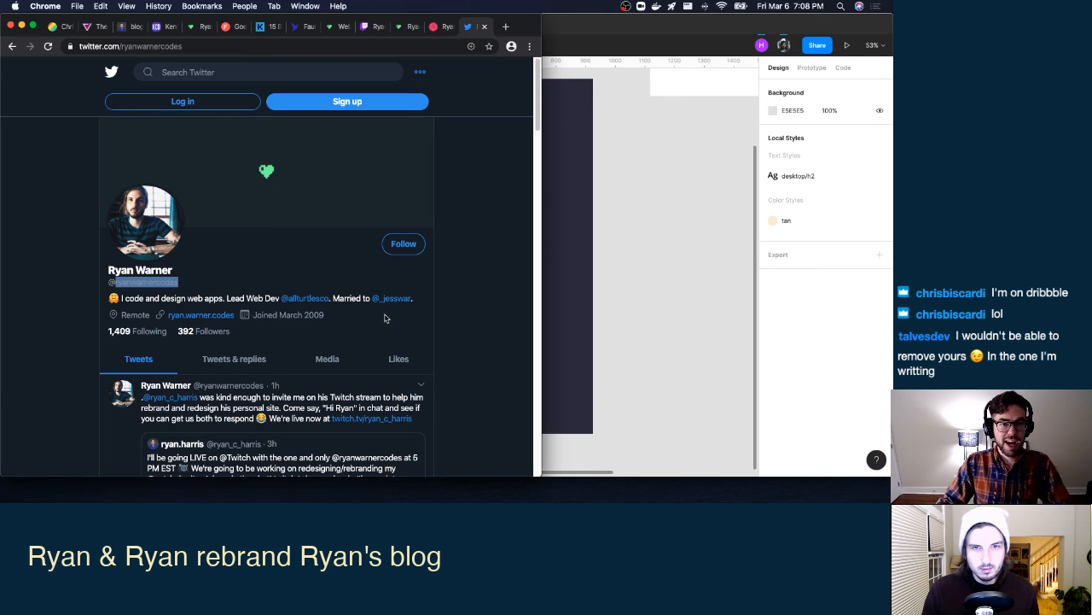
click(130, 27)
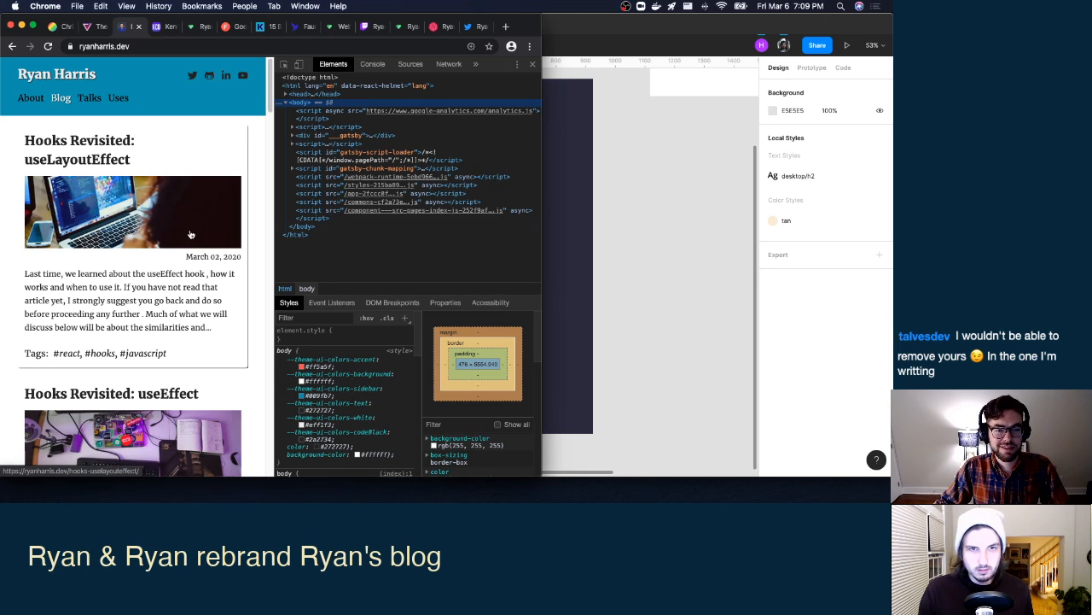
click(663, 221)
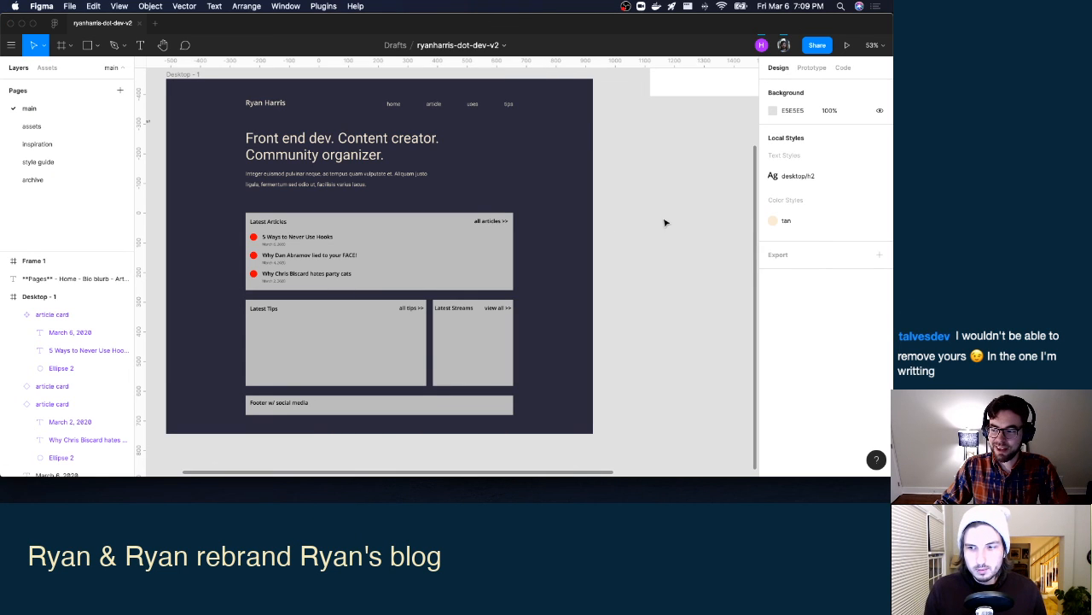